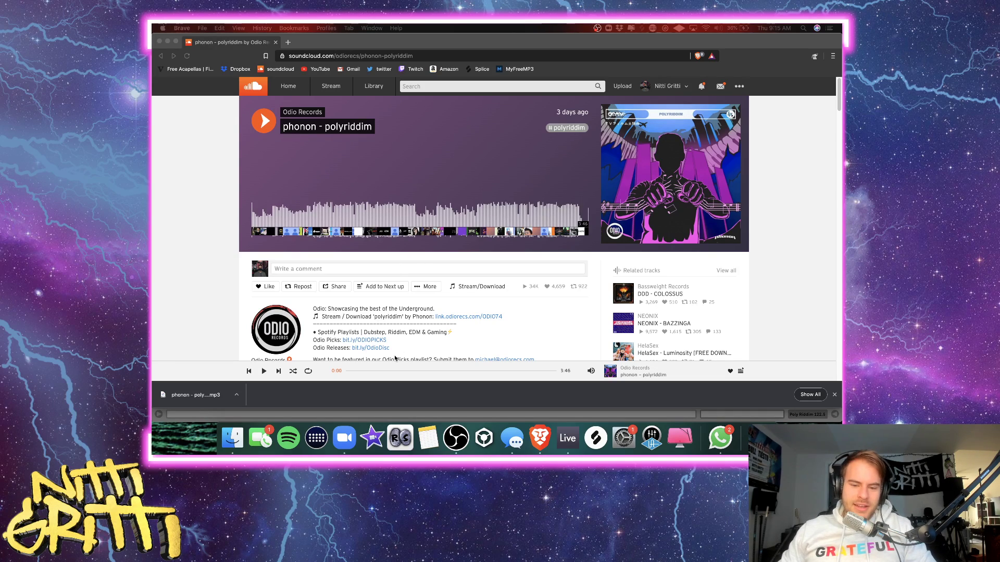
# Look through the polyriddim track page's description and comments, and minimise the browser to return to the music project.
pyautogui.scroll(-2, 381, 284)
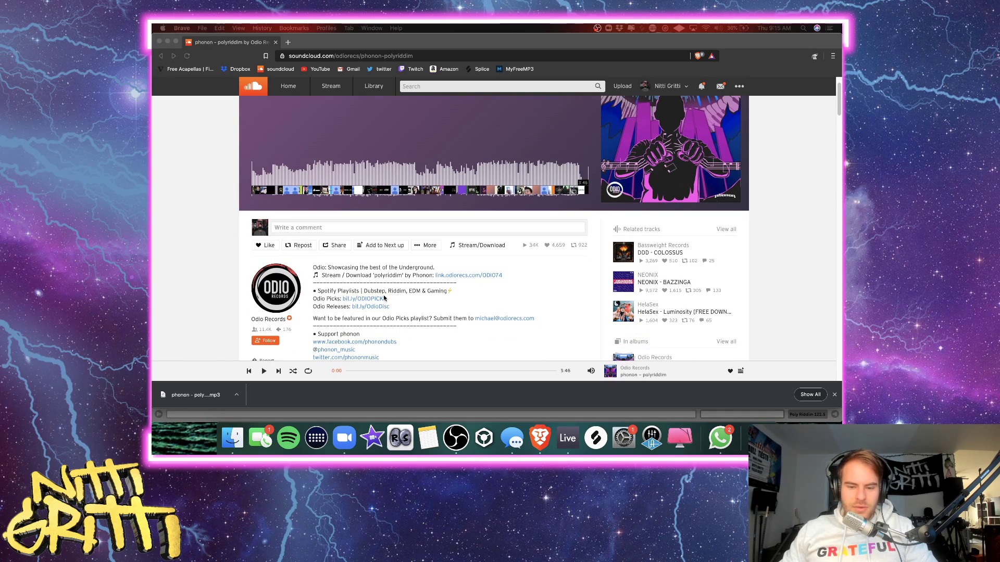
pyautogui.scroll(-10, 385, 292)
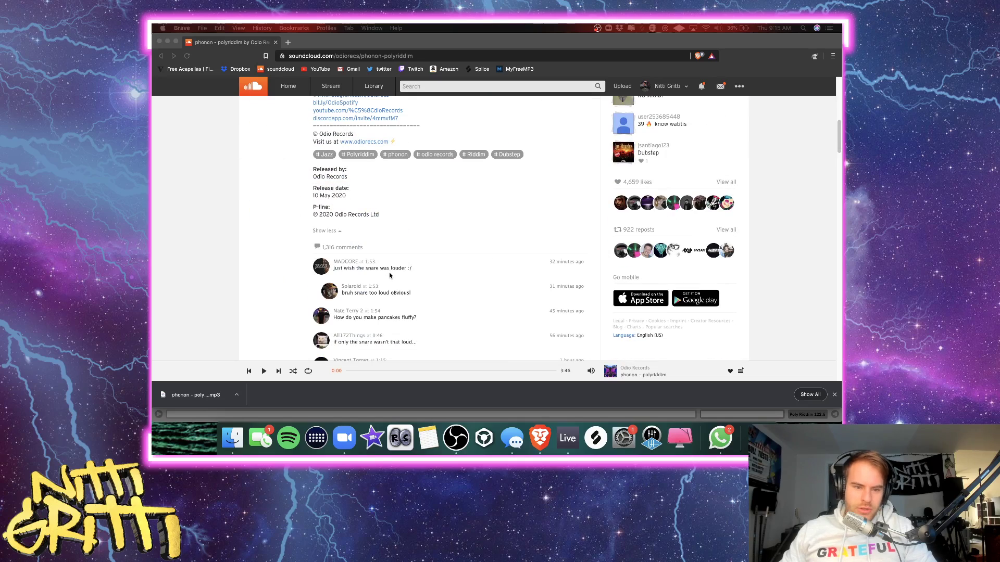
pyautogui.scroll(15, 390, 265)
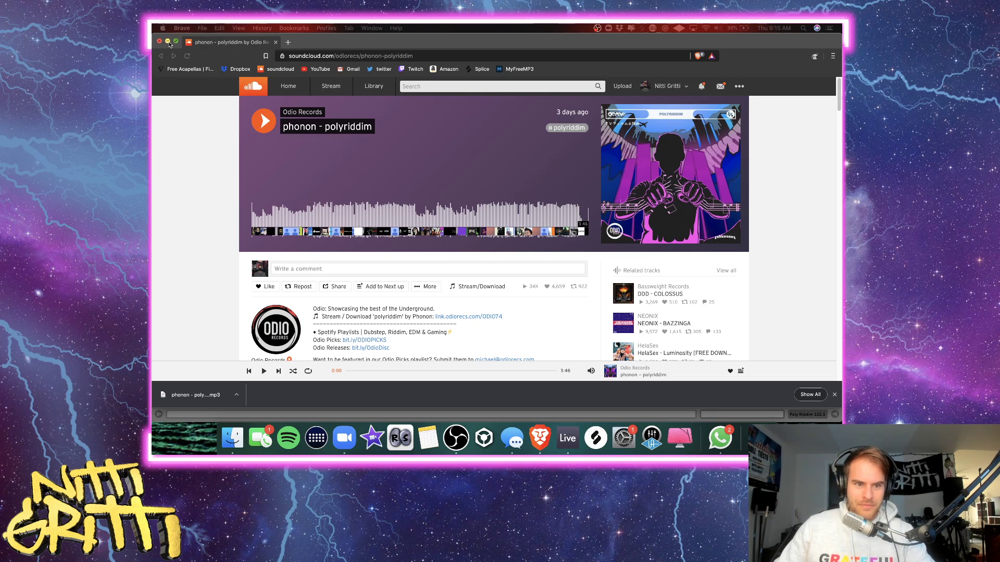
pyautogui.click(167, 42)
# Zoom in on the start of the drop at bar 35 in the Poly Riddim 122.5 track and compare the kick and snare placement.
pyautogui.click(454, 292)
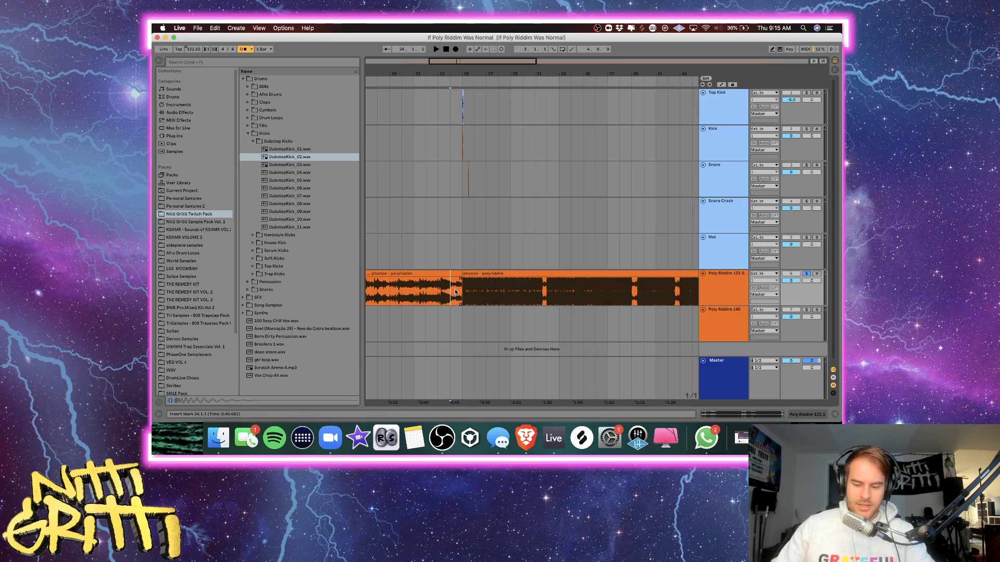
pyautogui.hscroll(-2, 455, 291)
pyautogui.hscroll(2, 455, 292)
pyautogui.click(478, 291)
pyautogui.press('+')
pyautogui.press('+')
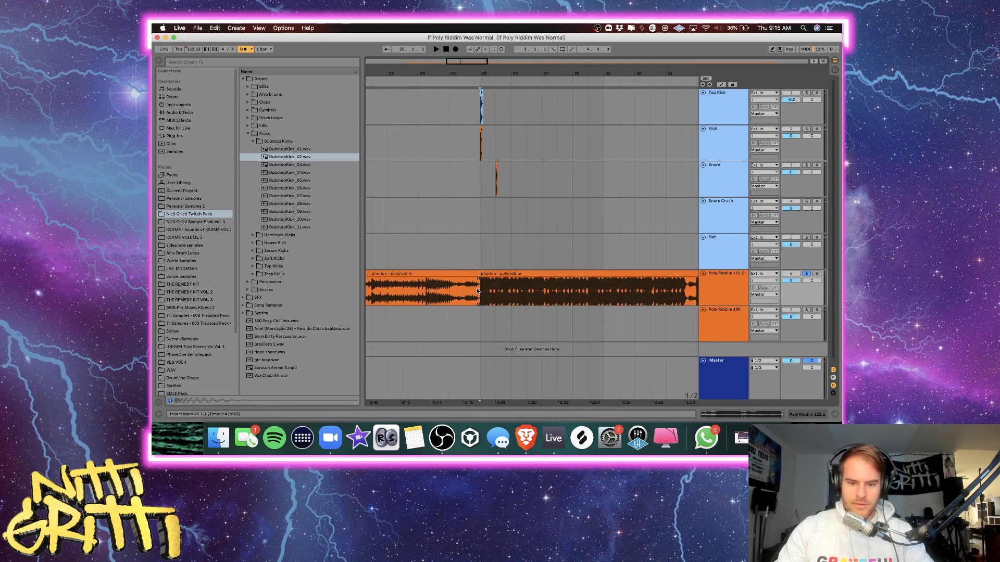
pyautogui.scroll(3, 478, 290)
pyautogui.click(438, 223)
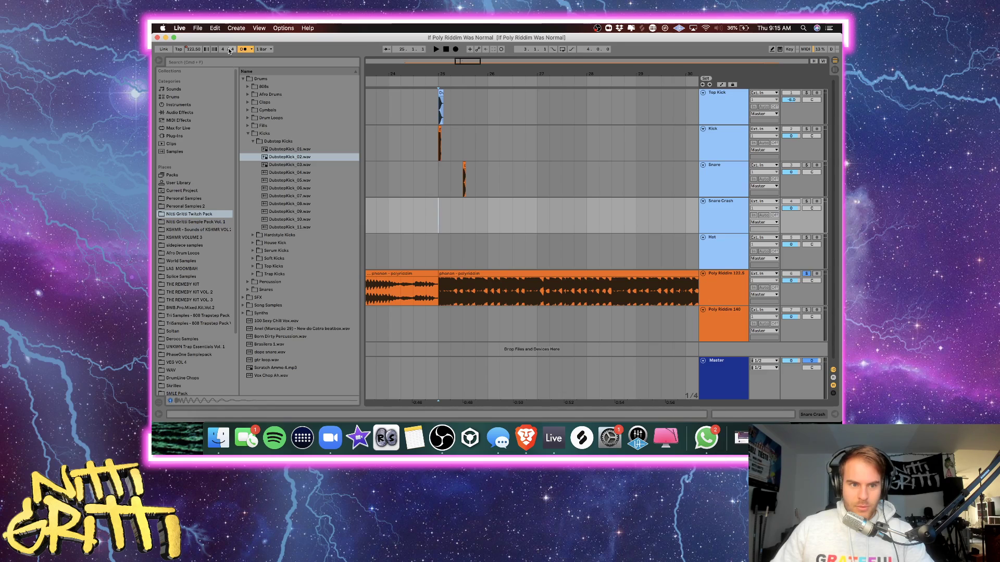
pyautogui.click(441, 282)
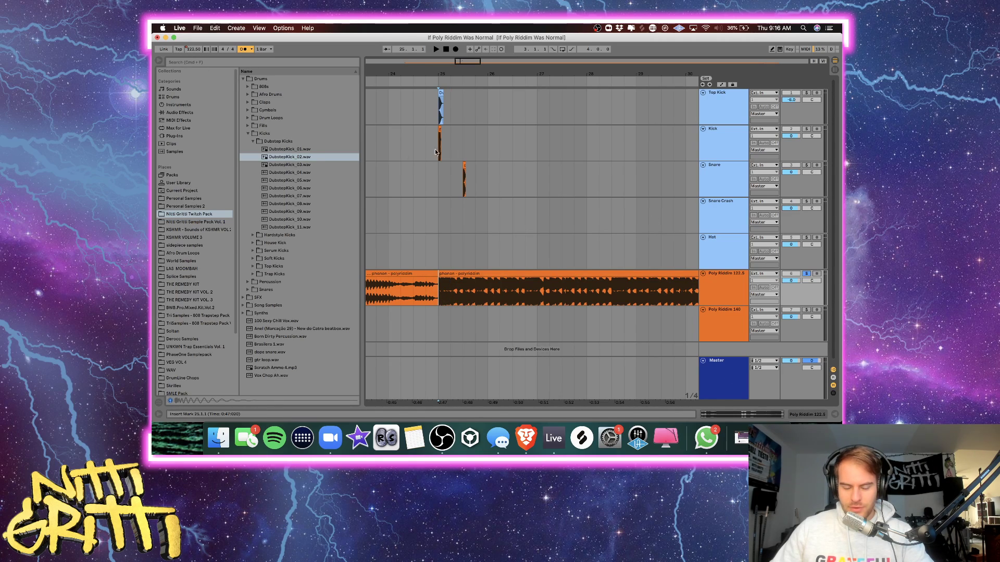
# Play the intro of the Poly Riddim 122.5 clip from its start at bar 11.
pyautogui.hscroll(-5, 521, 298)
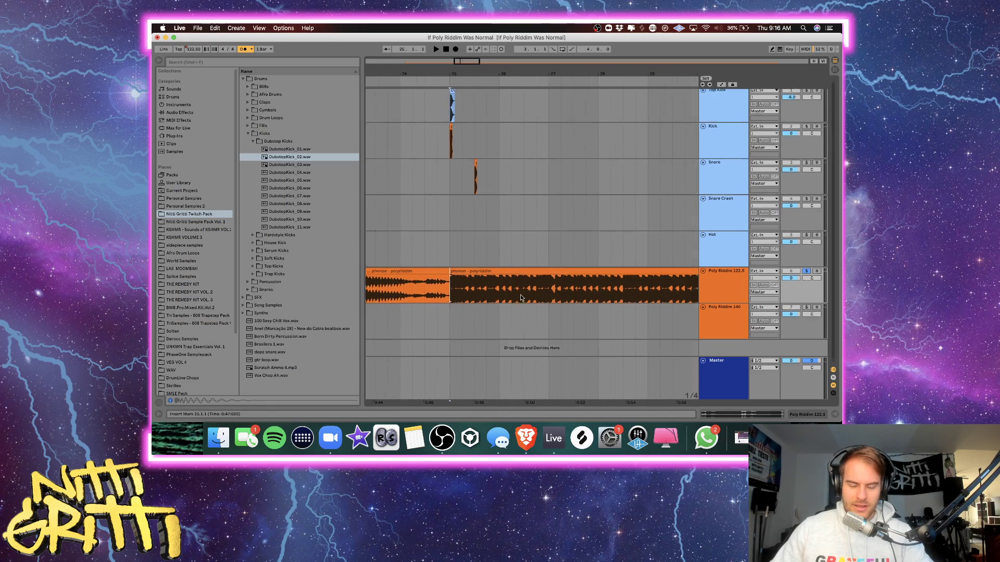
pyautogui.hscroll(-5, 520, 294)
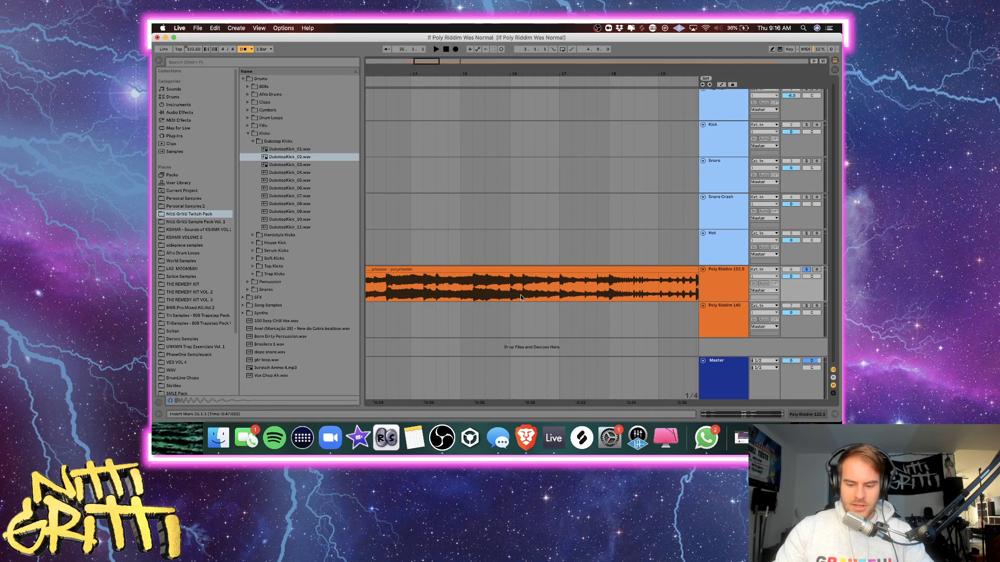
pyautogui.hscroll(-5, 520, 294)
pyautogui.scroll(-3, 491, 296)
pyautogui.click(461, 293)
pyautogui.press('space')
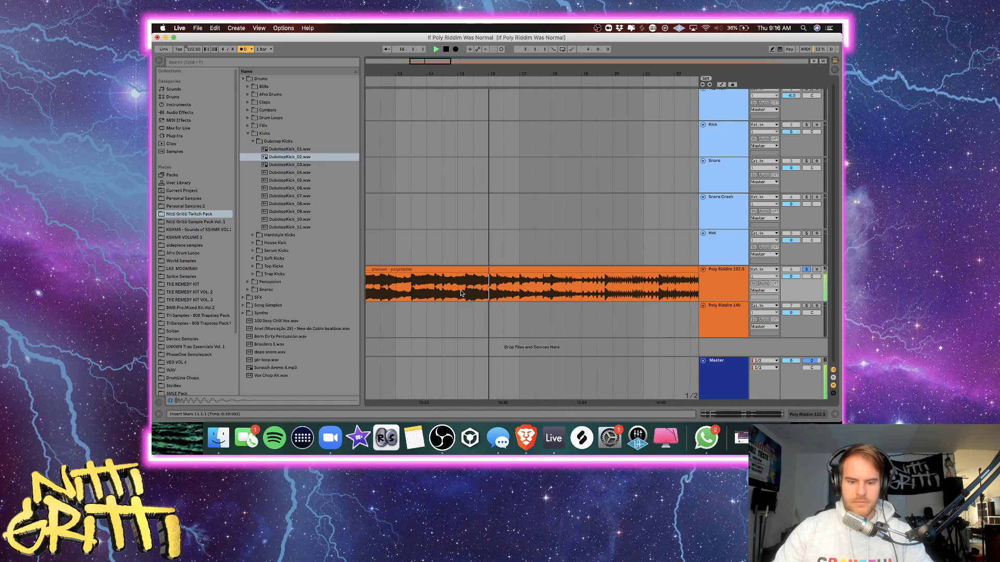
pyautogui.press('space')
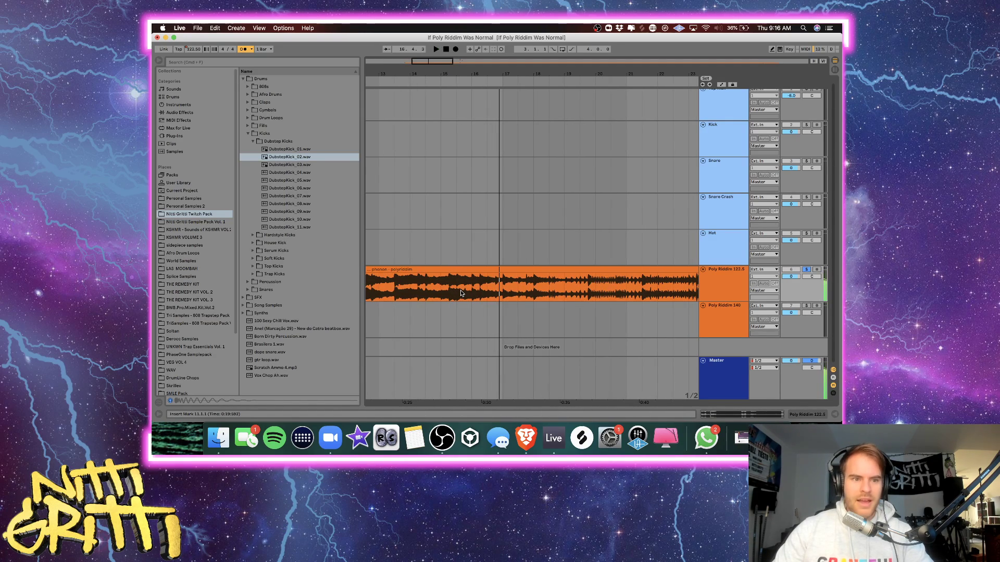
# Set the time signature to 7/4 and shift the Poly Riddim 122.5 audio so the intro starts exactly at bar 7.
pyautogui.hscroll(-3, 460, 290)
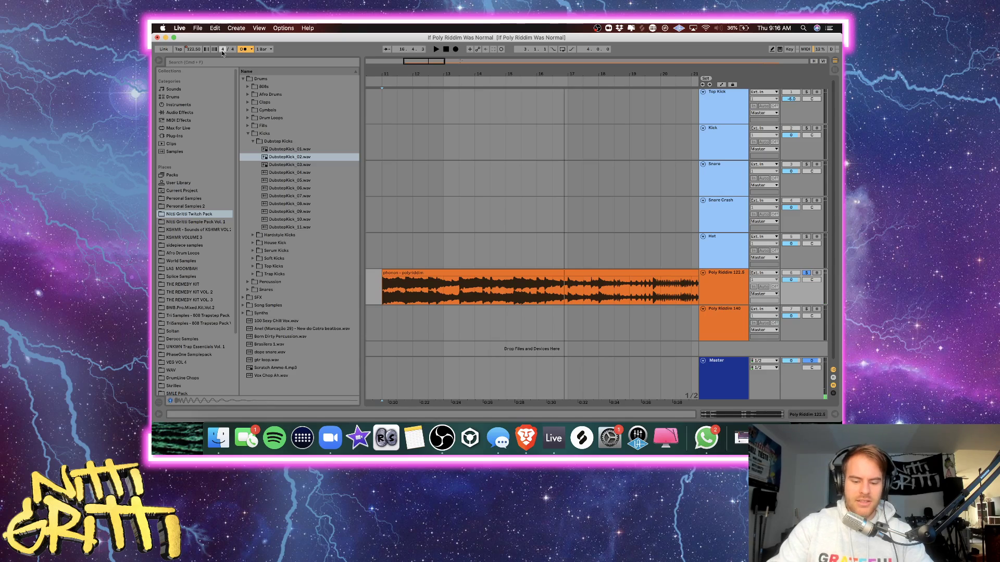
pyautogui.click(446, 305)
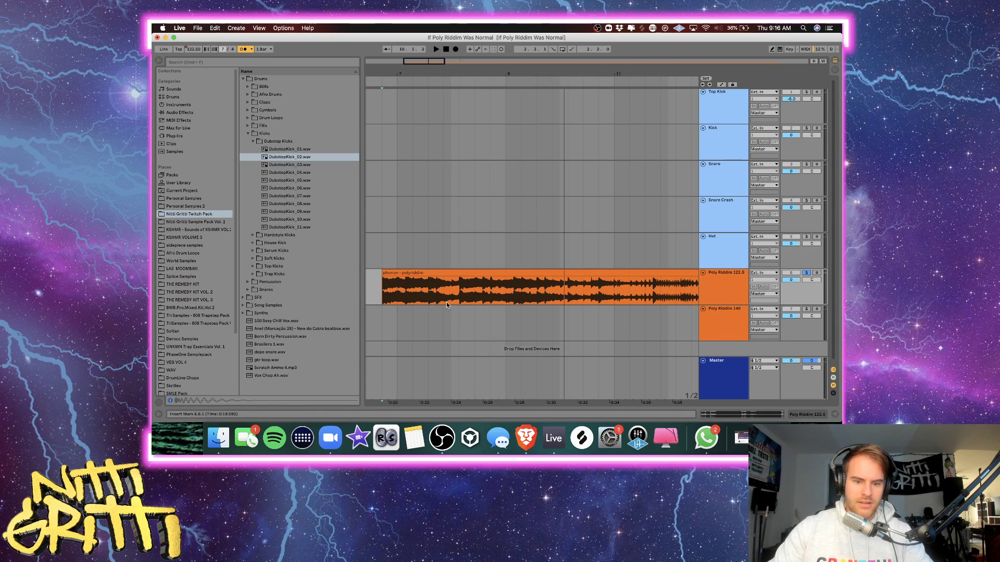
pyautogui.click(400, 273)
pyautogui.moveTo(400, 272); pyautogui.dragTo(416, 273)
# Play the intro against the 7/4 grid and audition the start of the drop at bar 15.
pyautogui.press('space')
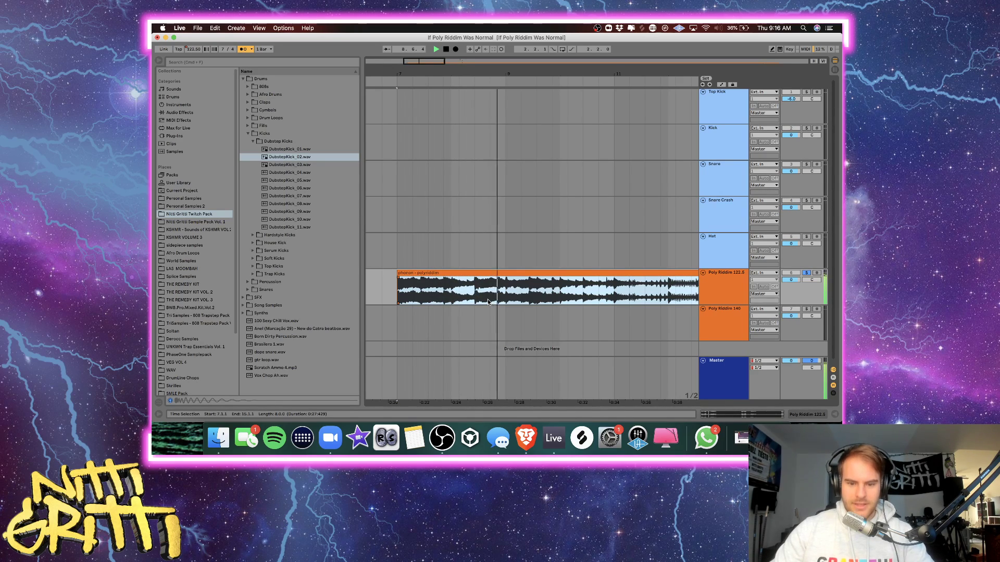
pyautogui.hscroll(1, 488, 302)
pyautogui.hscroll(5, 487, 300)
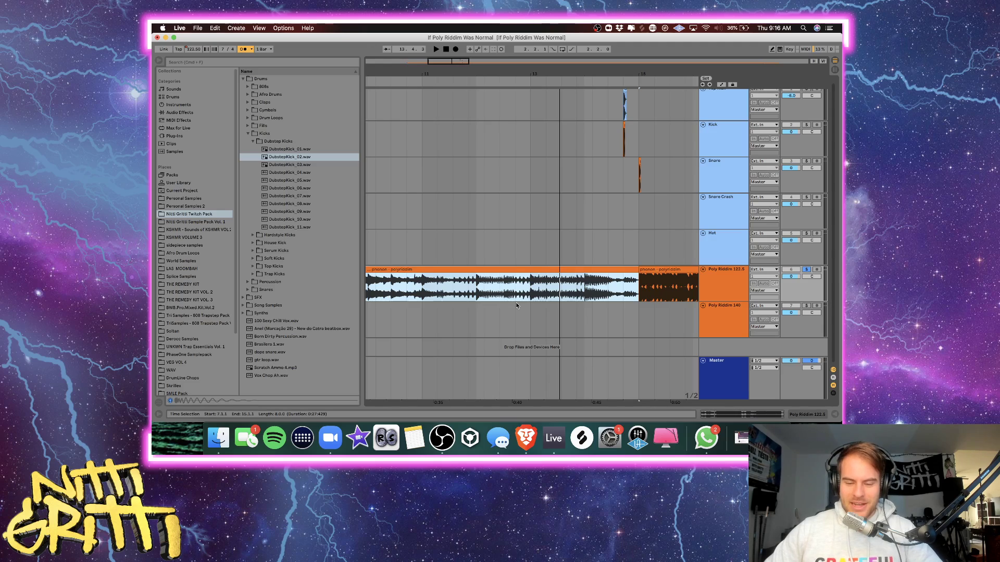
pyautogui.hscroll(4, 554, 301)
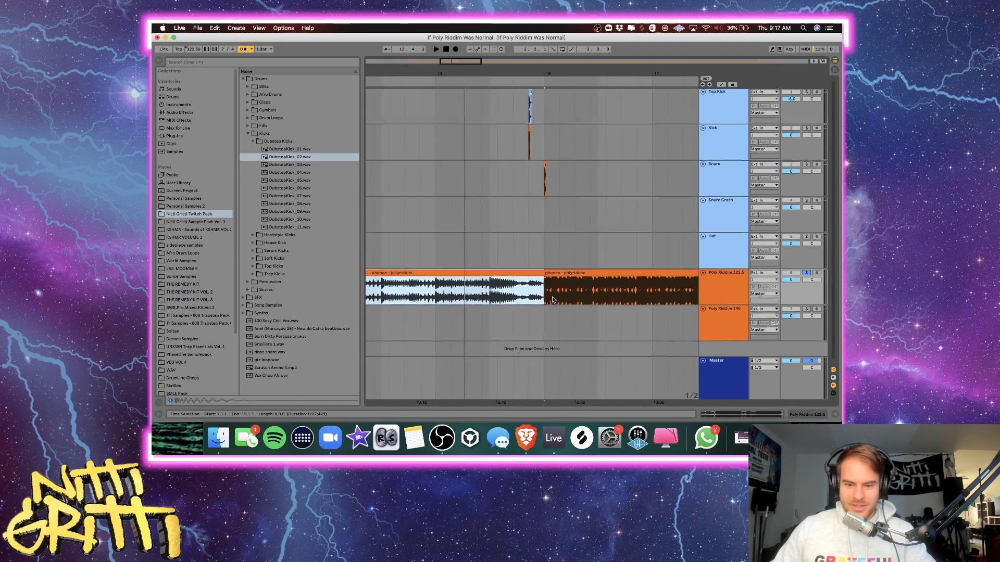
pyautogui.click(541, 298)
pyautogui.hscroll(3, 541, 298)
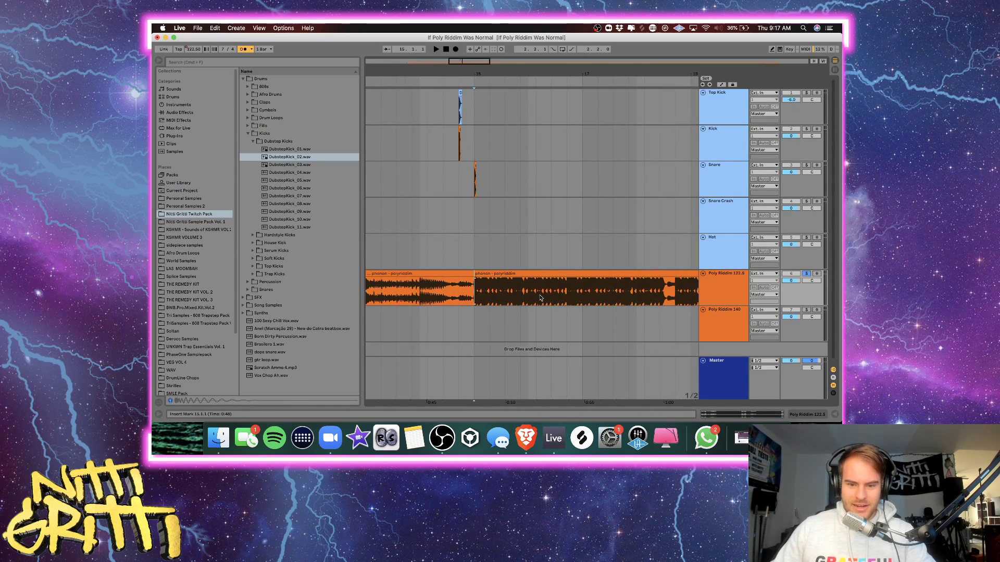
pyautogui.press('space')
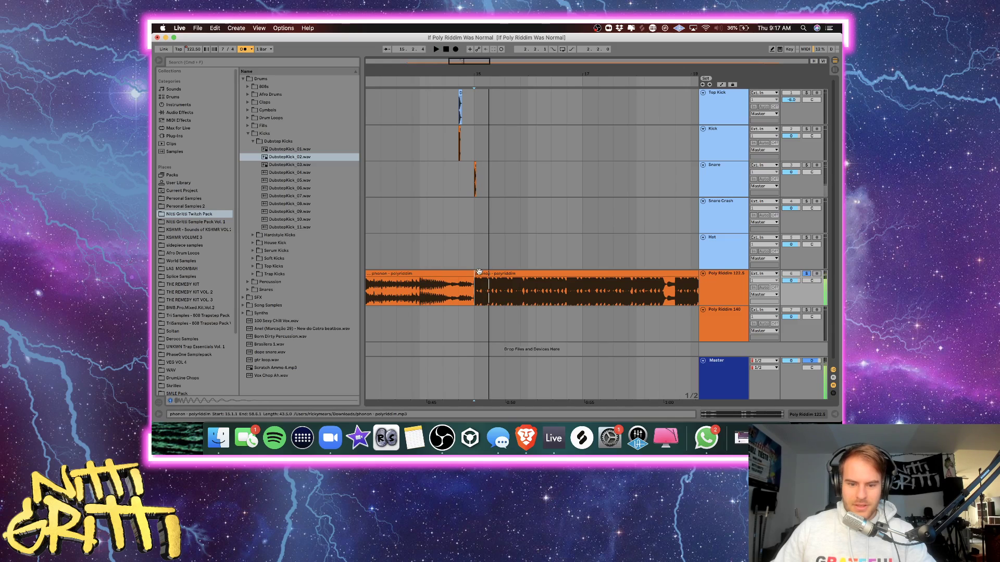
# Split the Poly Riddim 122.5 drop clip at bar 19 and delete everything after the split.
pyautogui.moveTo(477, 273); pyautogui.dragTo(675, 271)
pyautogui.hscroll(4, 686, 245)
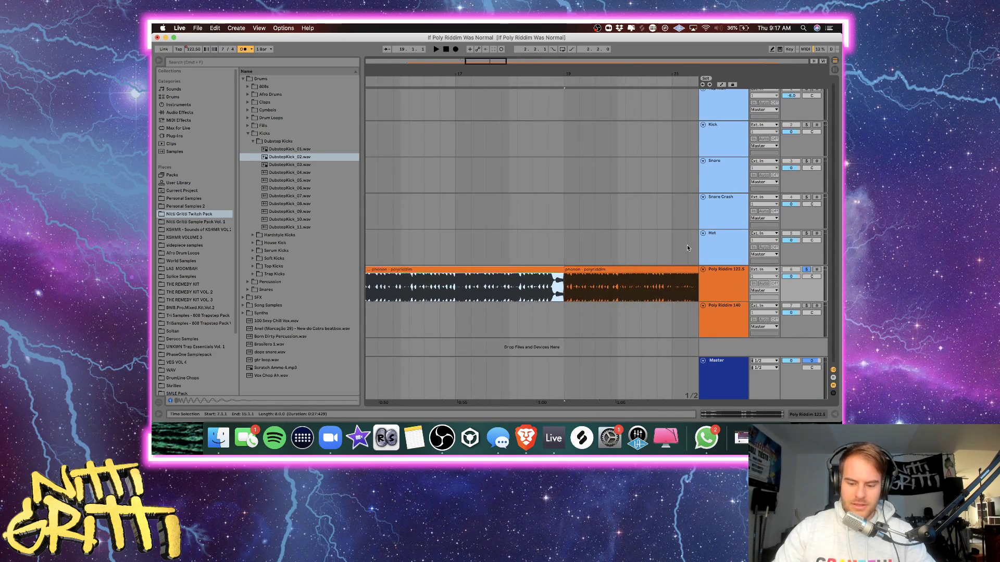
pyautogui.scroll(-6, 686, 244)
pyautogui.hscroll(3, 677, 248)
pyautogui.click(521, 269)
pyautogui.scroll(-4, 521, 268)
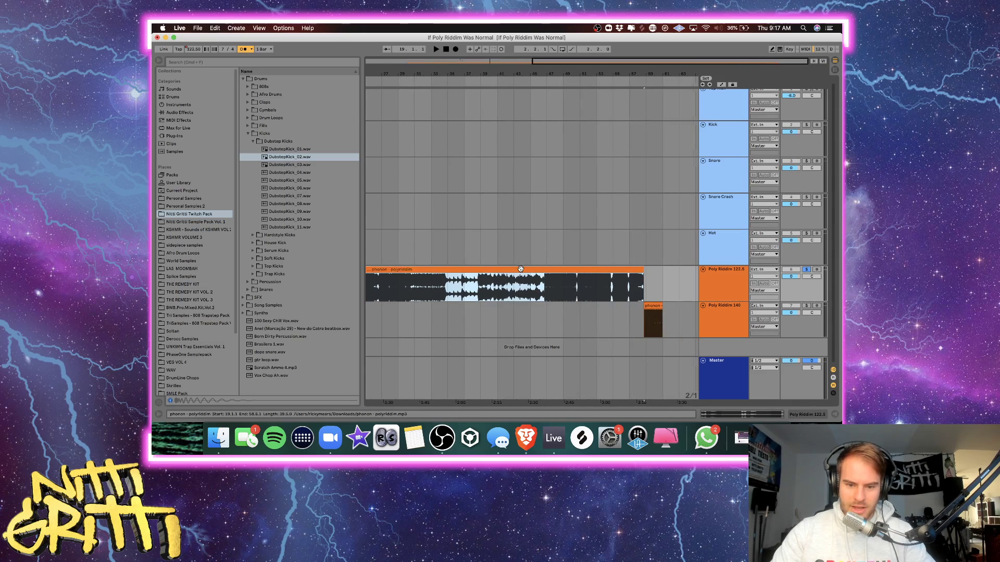
pyautogui.click(520, 268)
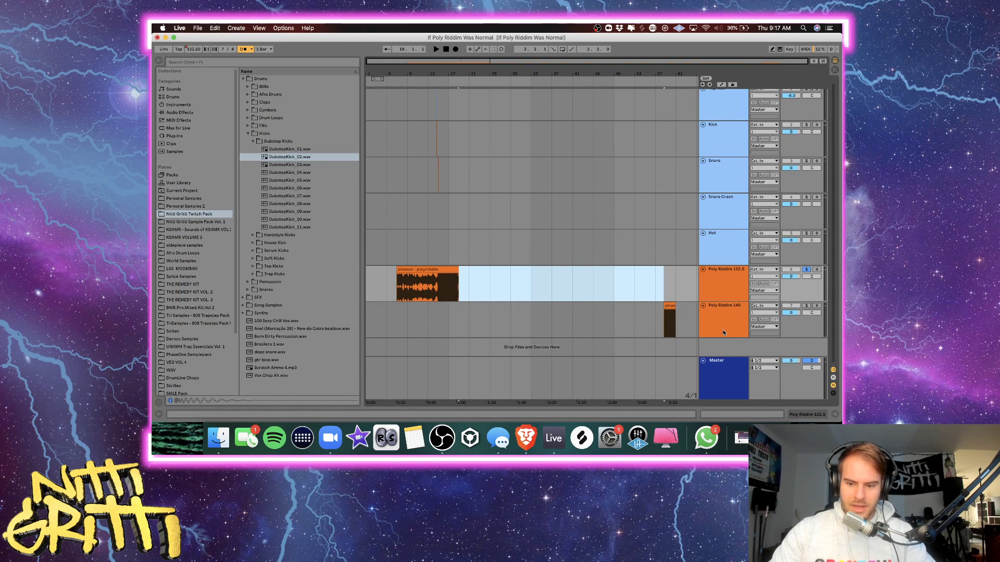
pyautogui.press('Delete')
pyautogui.click(669, 307)
pyautogui.press('Delete')
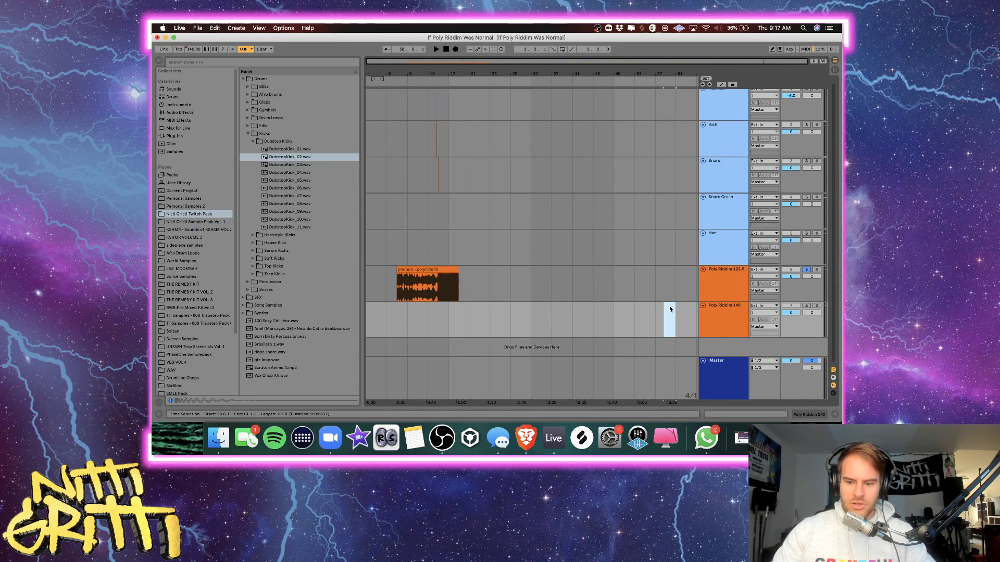
pyautogui.click(668, 307)
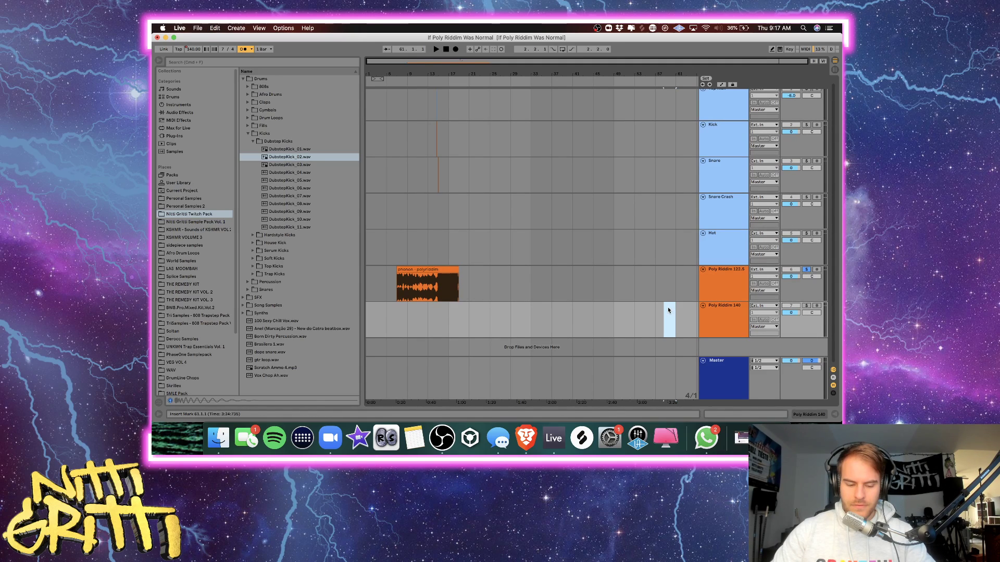
pyautogui.press('super+z')
# Zoom in on the Poly Riddim 140 clip and set the project's time signature to 4/4.
pyautogui.scroll(10, 668, 308)
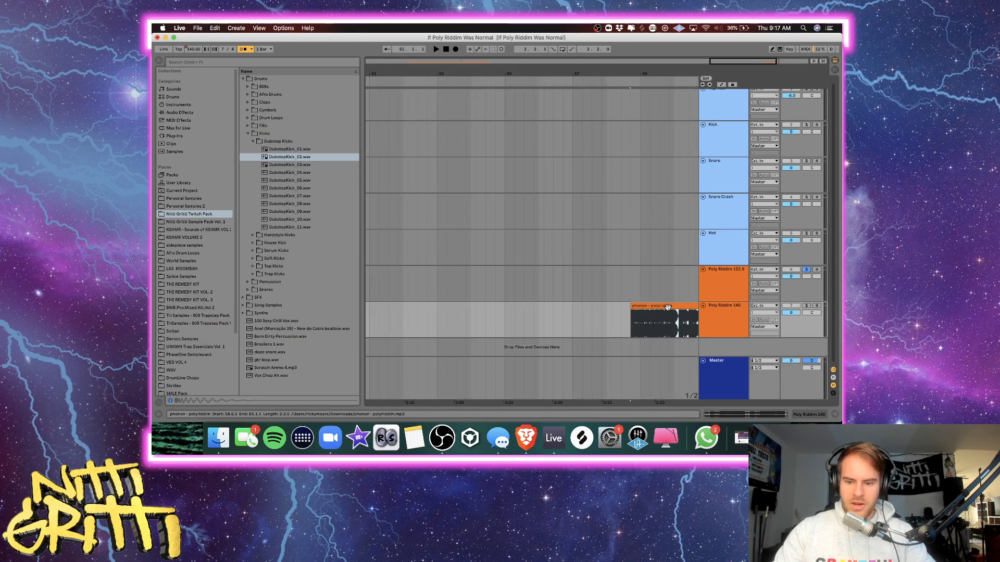
pyautogui.hscroll(3, 668, 308)
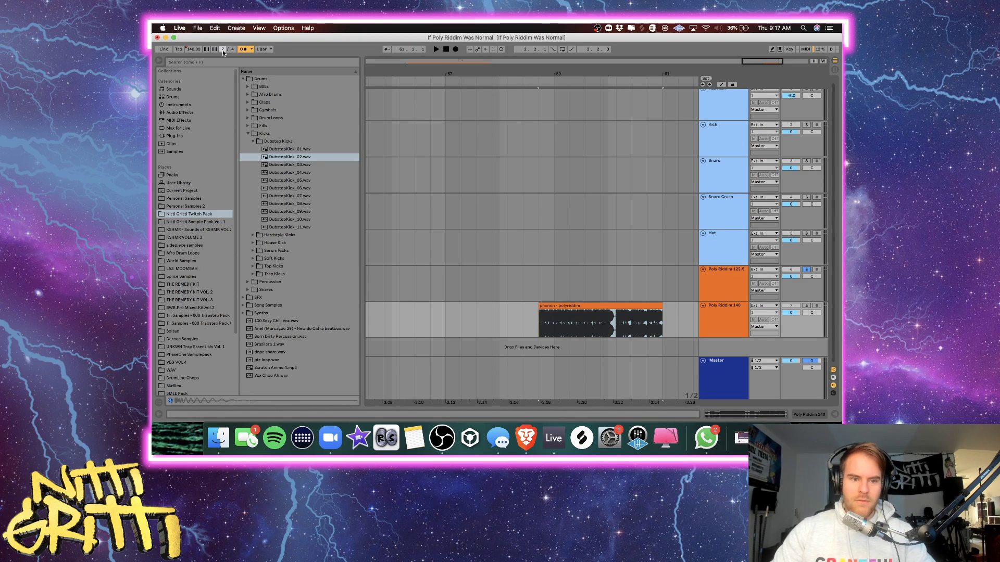
pyautogui.press('super+z')
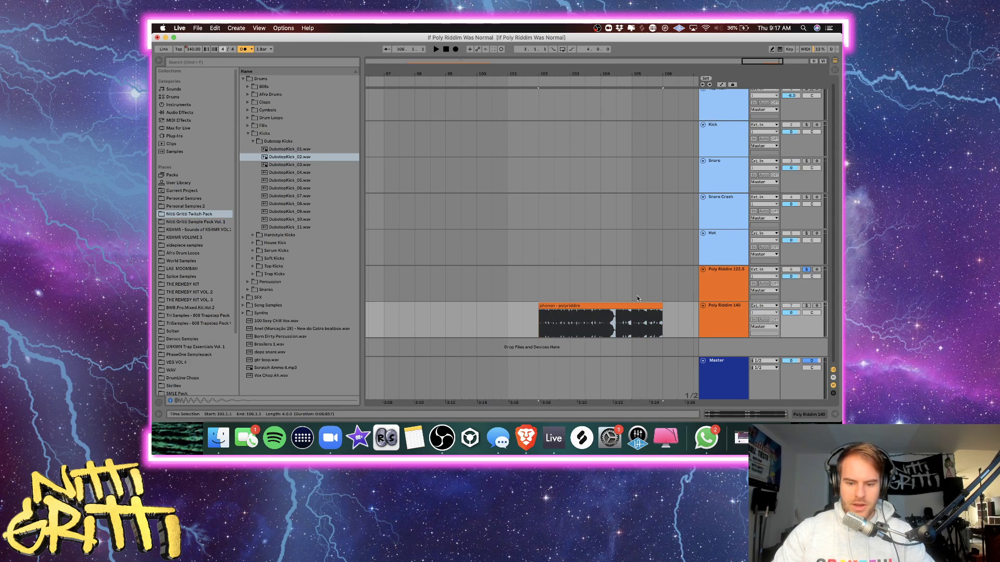
# Move the Poly Riddim 140 clip one bar earlier to bar 101, and solo its track for playback.
pyautogui.moveTo(575, 312); pyautogui.dragTo(556, 307)
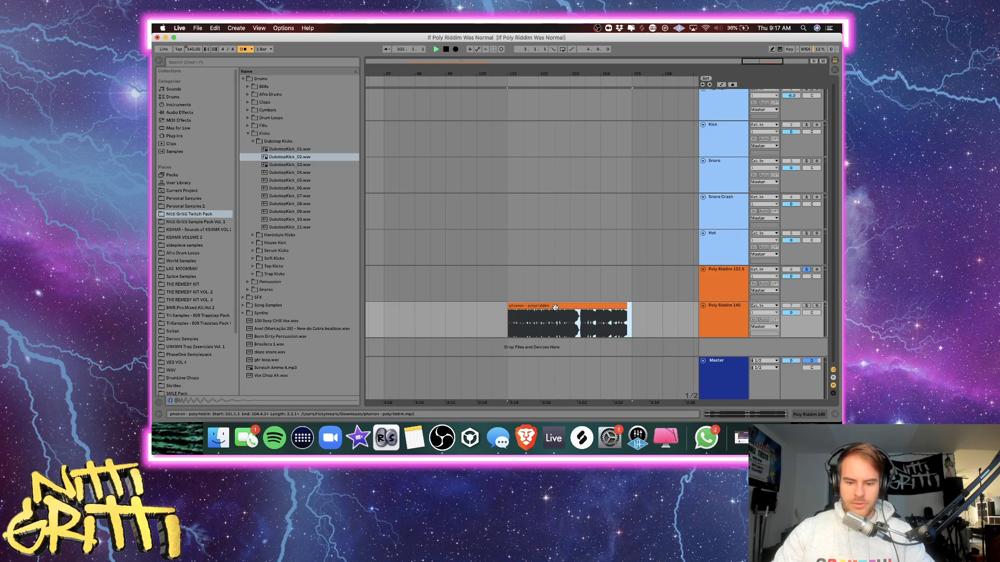
pyautogui.press('space')
pyautogui.click(806, 306)
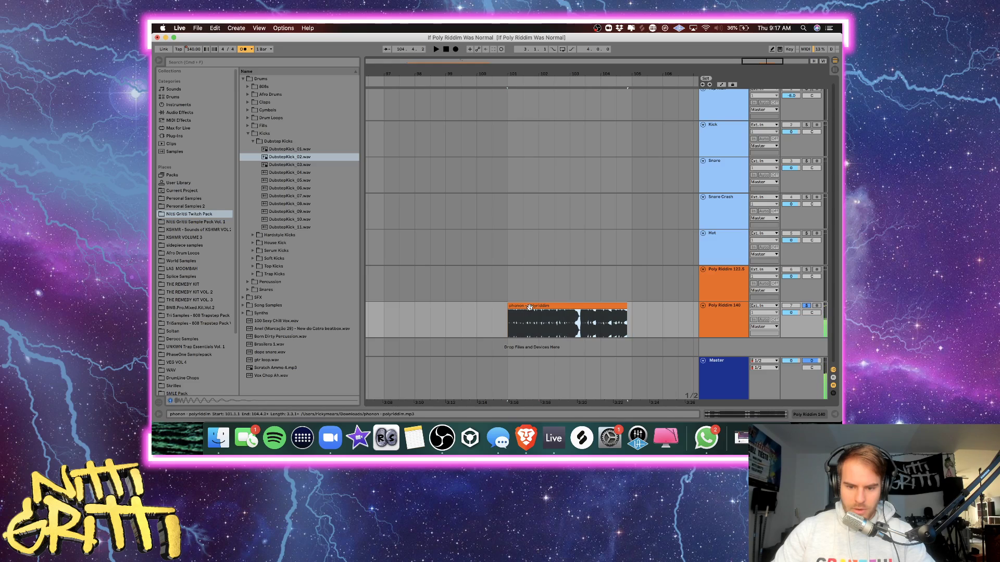
pyautogui.scroll(5, 530, 307)
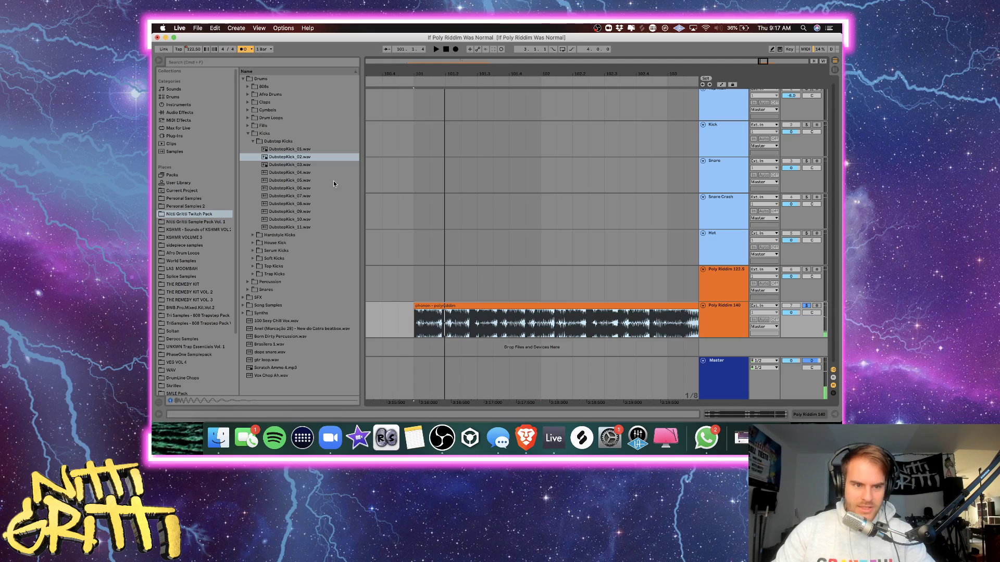
# Show automation and adjust the Master's song tempo automation so the change to 140 BPM happens at bar 101, where the clip starts.
pyautogui.press('a')
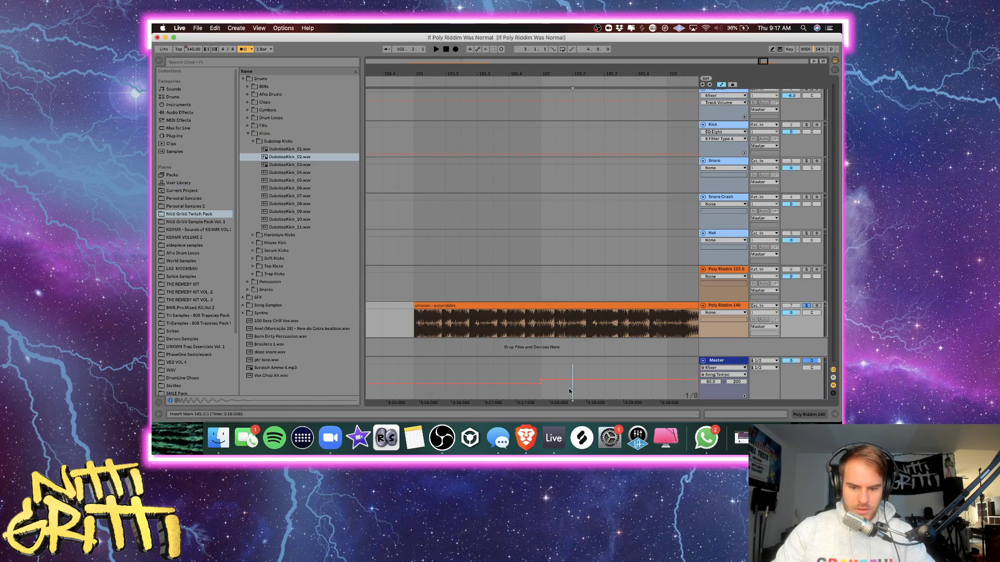
pyautogui.click(540, 391)
pyautogui.moveTo(443, 383); pyautogui.dragTo(452, 386)
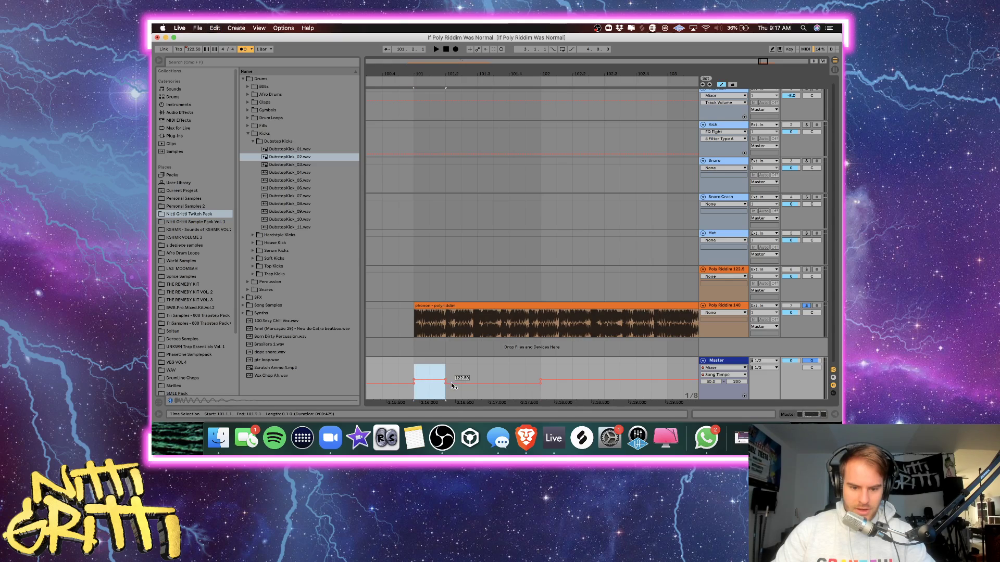
pyautogui.click(446, 384)
pyautogui.click(541, 385)
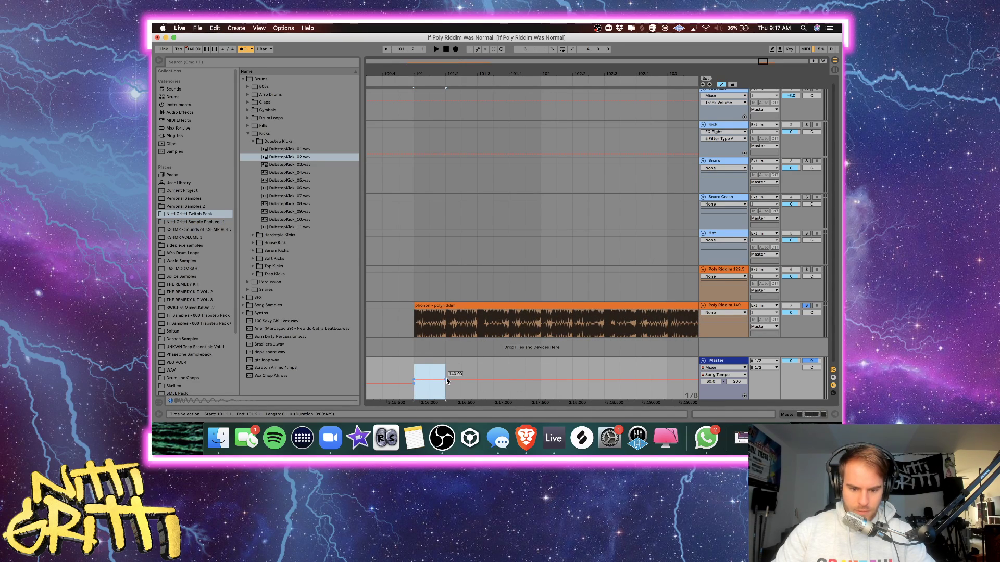
# Play the Poly Riddim 140 clip from bar 101 to its end and view the whole clip against the 4/4 grid.
pyautogui.click(421, 355)
pyautogui.press('space')
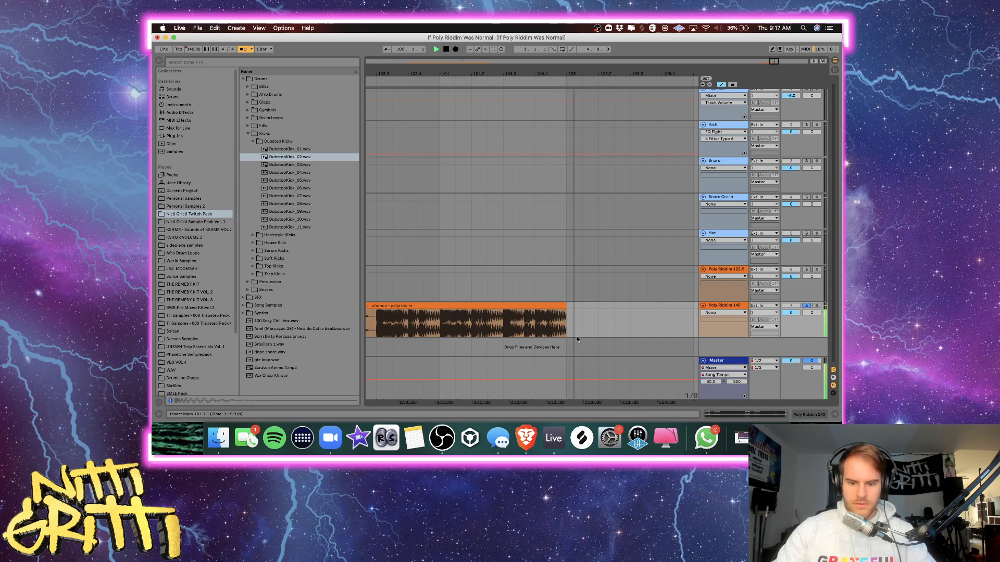
pyautogui.press('space')
pyautogui.click(567, 332)
pyautogui.press('-')
pyautogui.press('-')
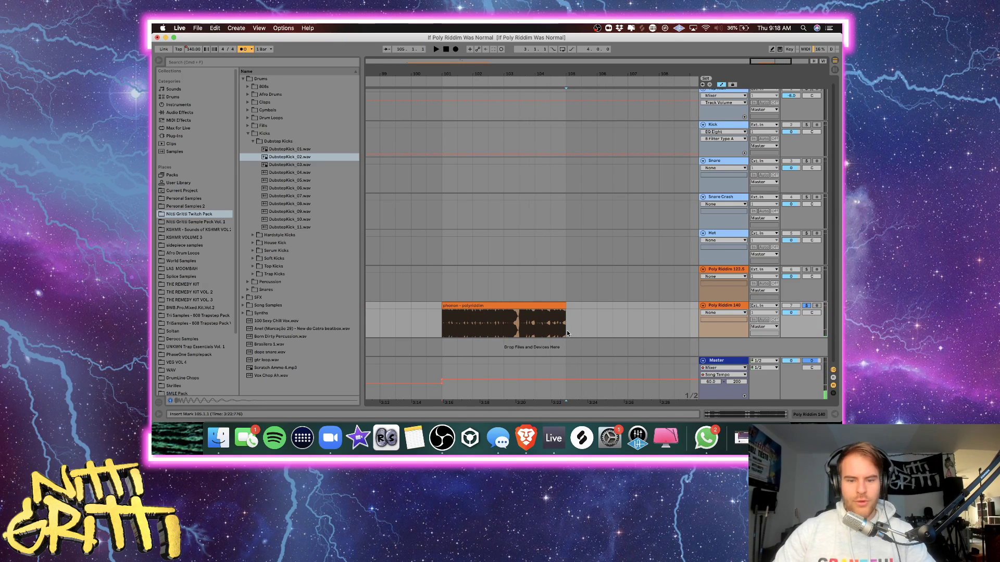
pyautogui.hscroll(-5, 567, 330)
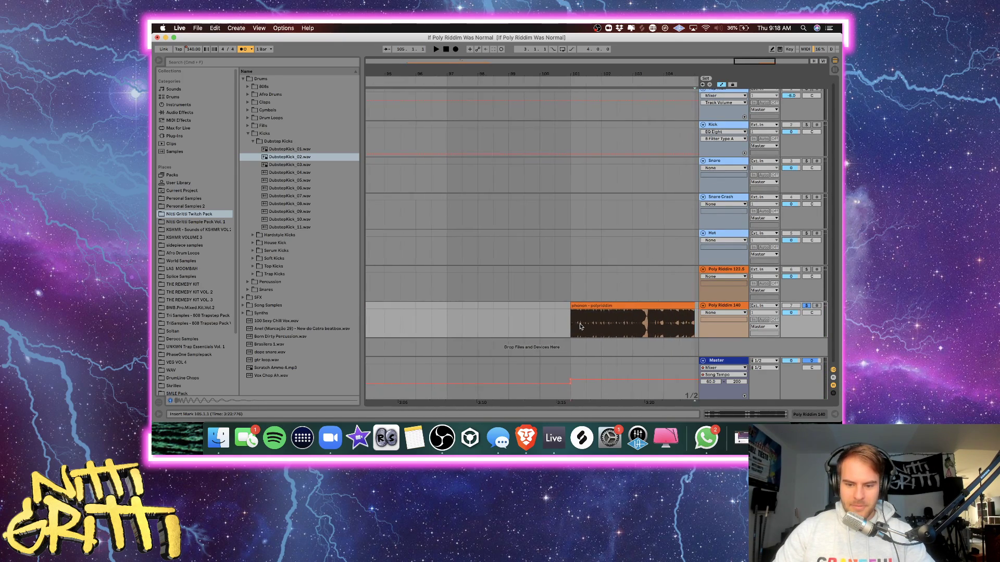
# Return to the Poly Riddim 122.5 clip near the song's beginning and set the time signature to 7/4.
pyautogui.hscroll(-20, 580, 327)
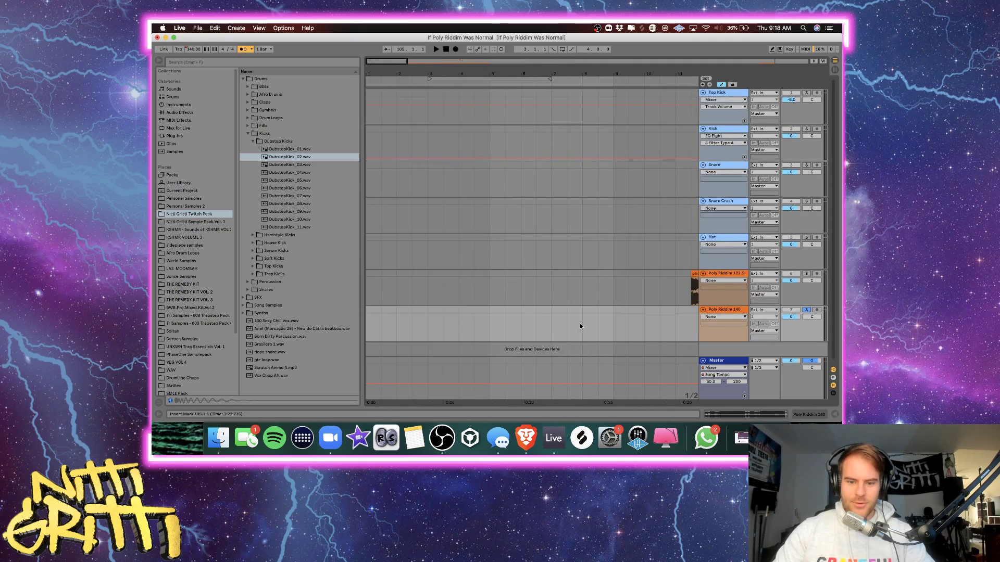
pyautogui.hscroll(10, 580, 326)
pyautogui.hscroll(-3, 581, 327)
pyautogui.click(462, 274)
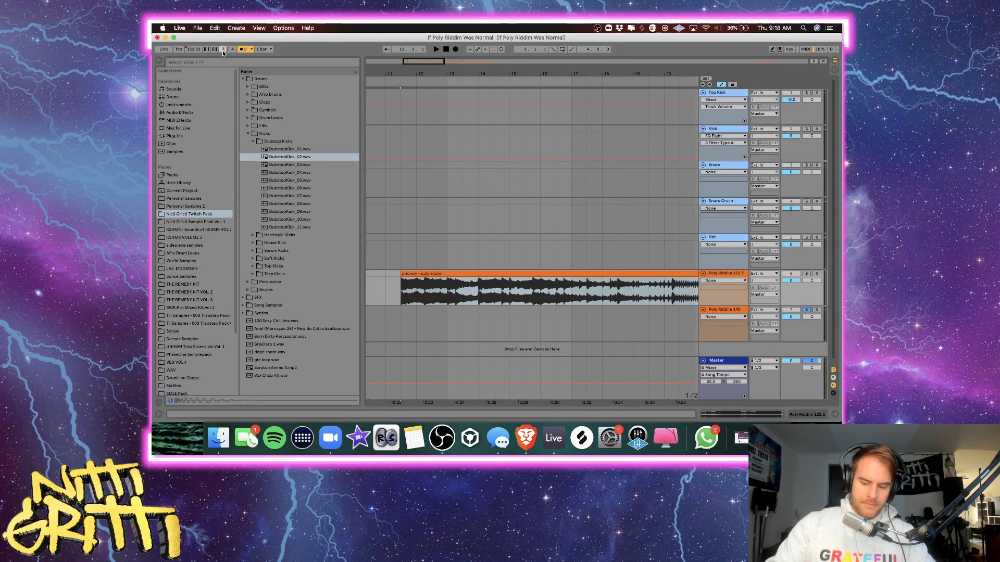
pyautogui.press('Return')
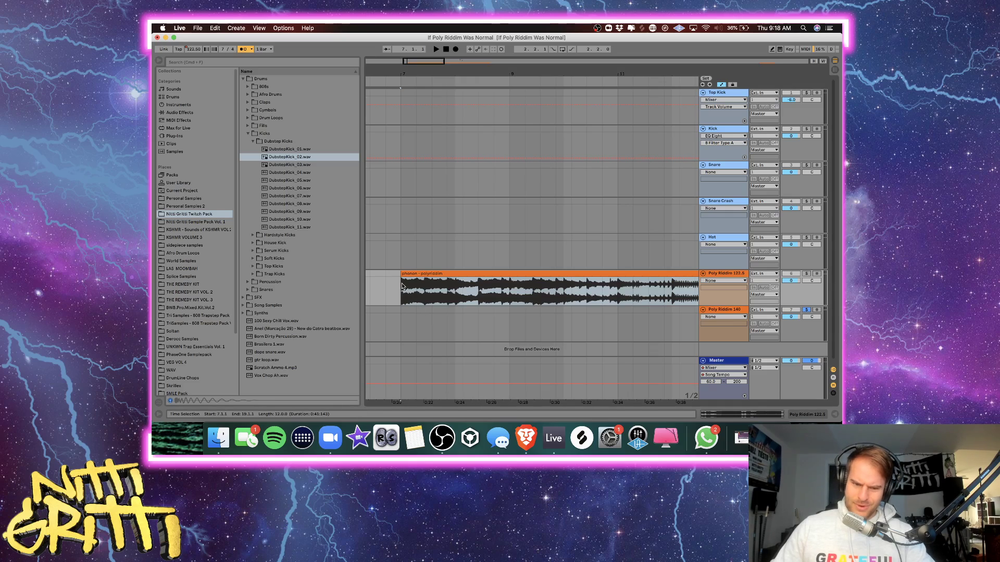
# Play the Poly Riddim 122.5 clip from bar 7 and examine its intro up to the drop at bar 15.
pyautogui.click(397, 292)
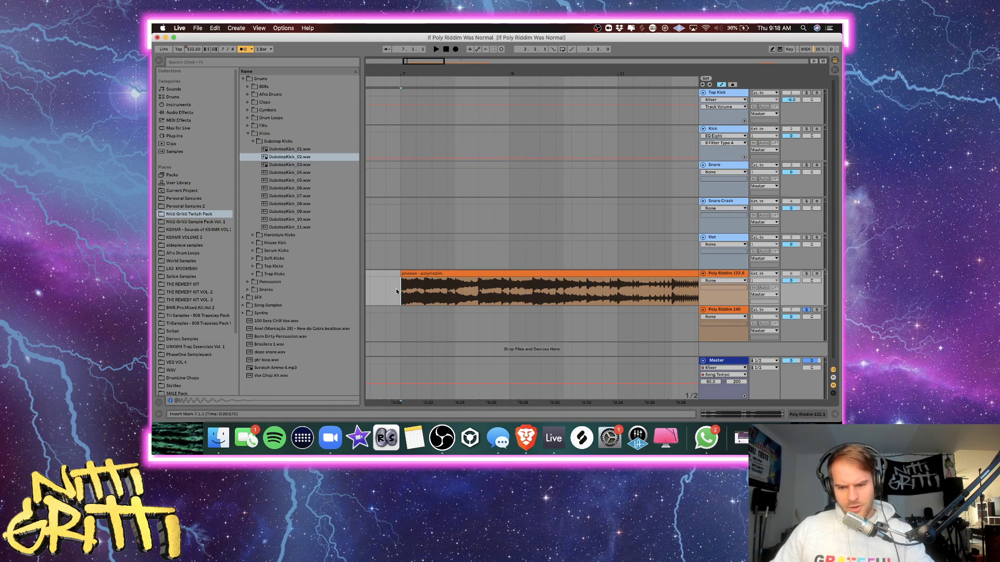
pyautogui.press('space')
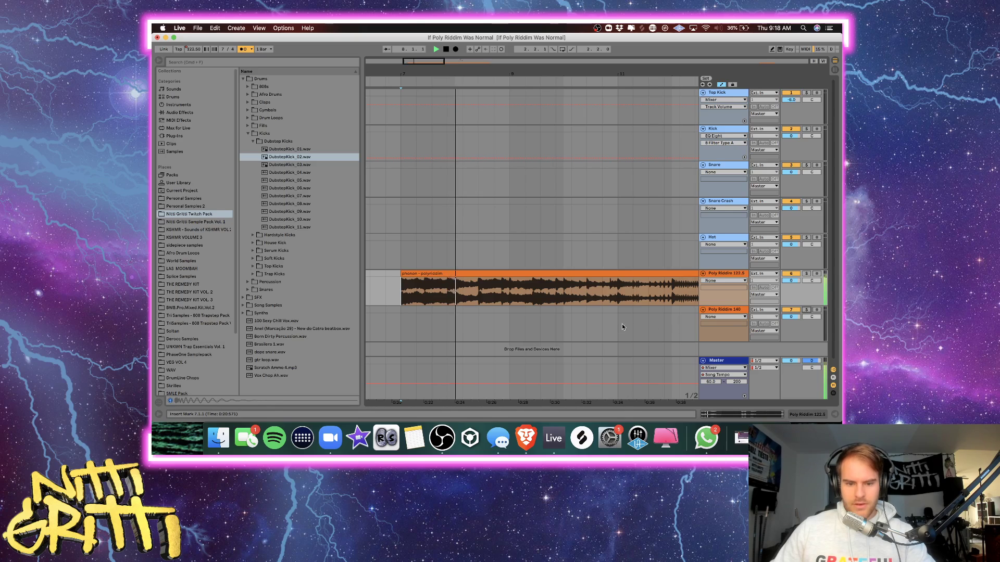
pyautogui.hscroll(1, 481, 297)
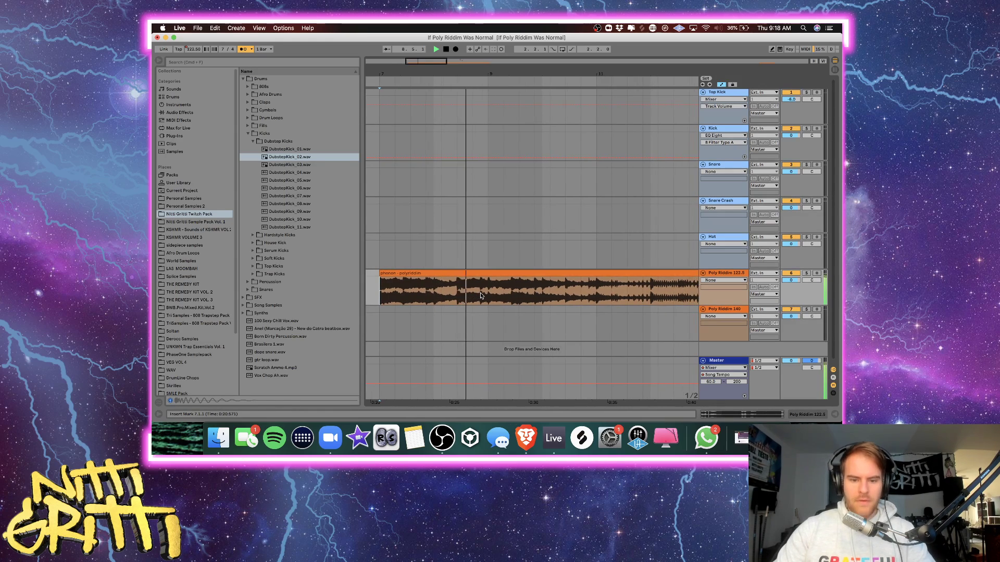
pyautogui.hscroll(10, 497, 299)
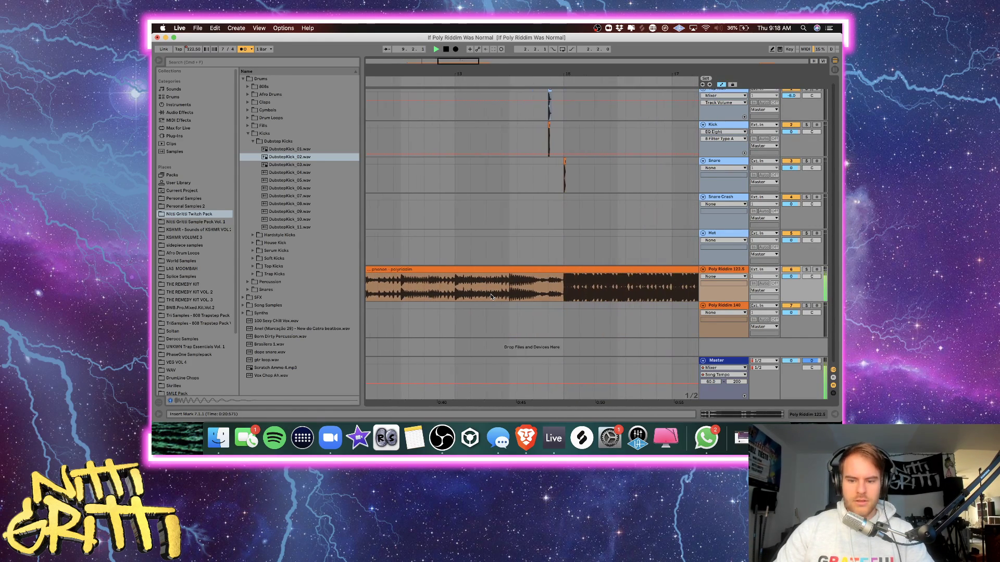
pyautogui.hscroll(2, 491, 297)
pyautogui.click(504, 297)
pyautogui.press('space')
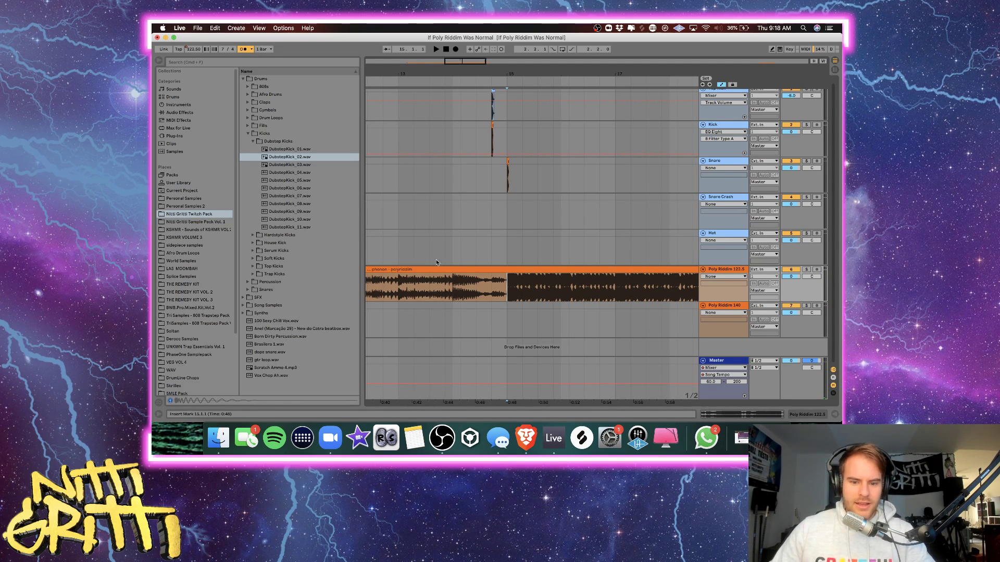
# Solo the Poly Riddim 122.5 track, split its clip at 7.5.1 and move the remainder to bar 8.
pyautogui.hscroll(-10, 502, 295)
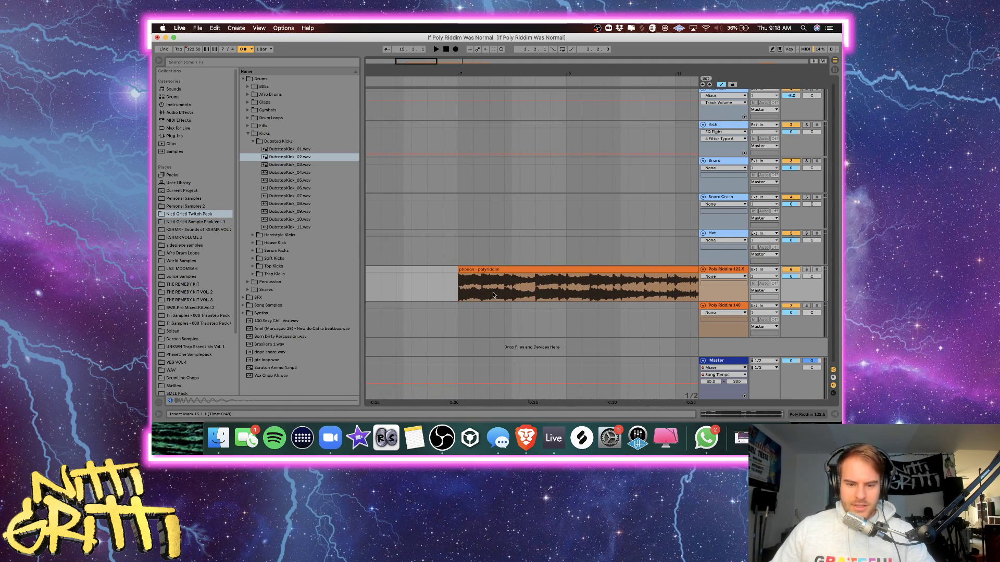
pyautogui.click(460, 294)
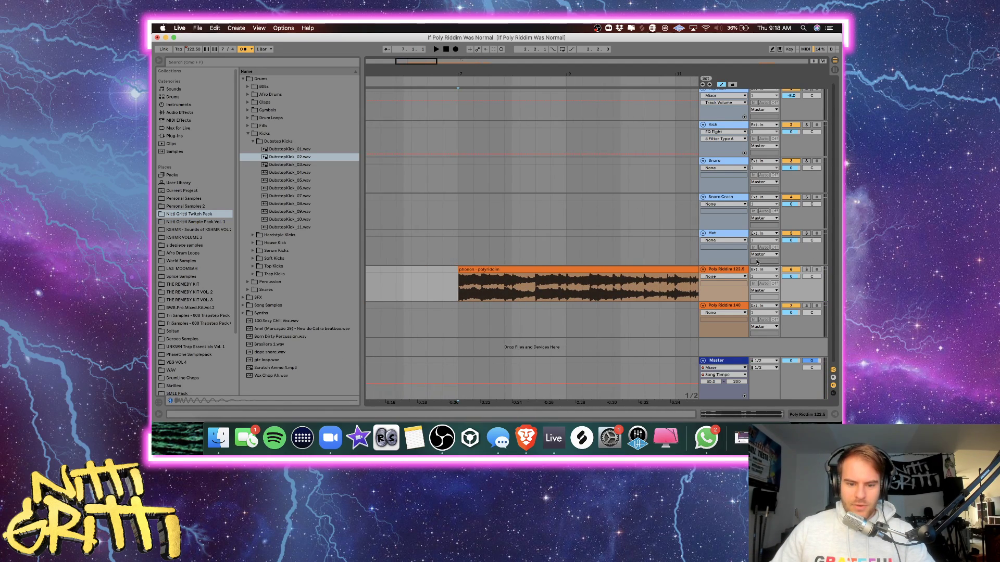
pyautogui.click(521, 269)
pyautogui.press('+')
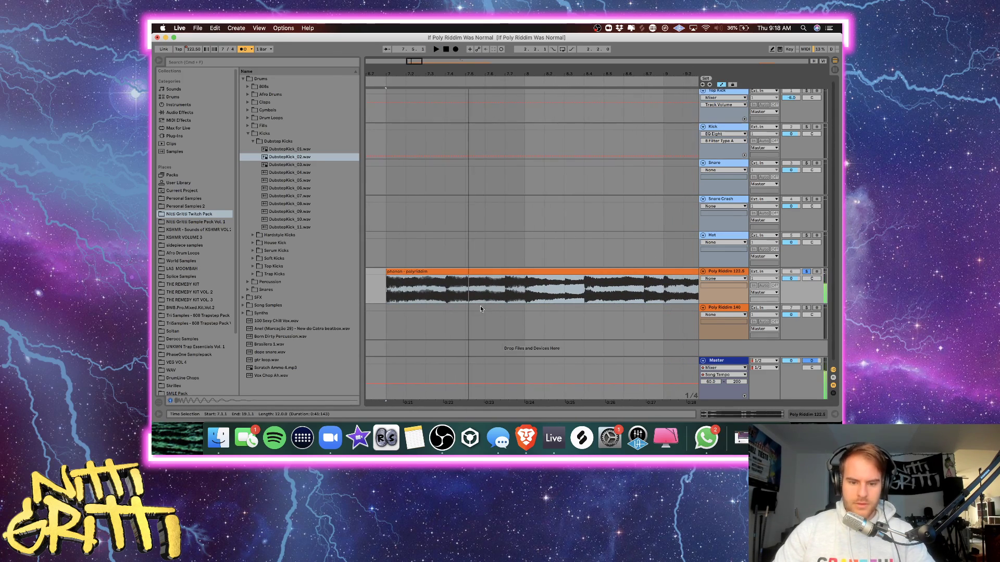
pyautogui.click(466, 296)
pyautogui.click(470, 272)
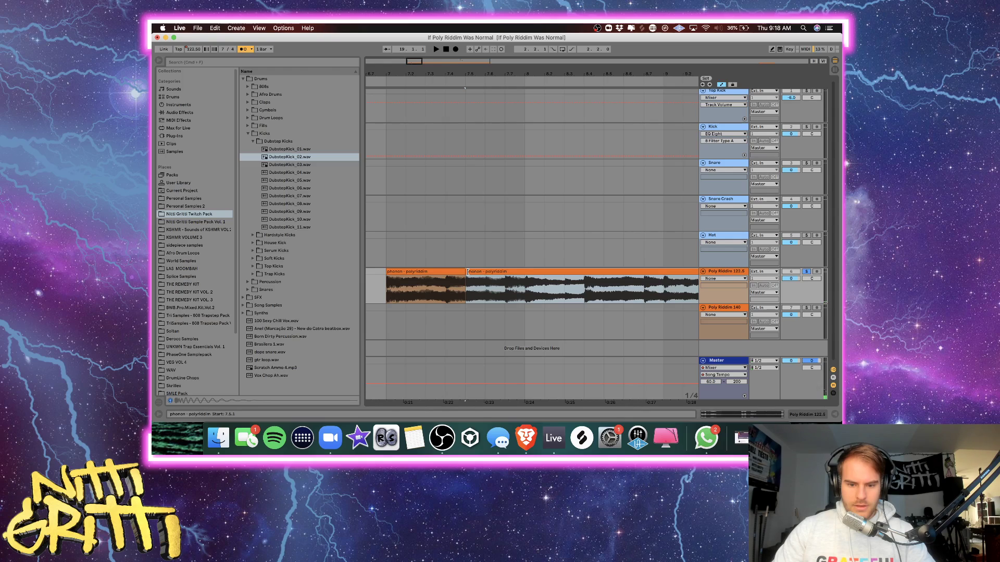
pyautogui.moveTo(467, 272); pyautogui.dragTo(526, 271)
# Play from bar 8, split the clip at 8.5.1 and move the four-beat piece to 7.5.1.
pyautogui.press('space')
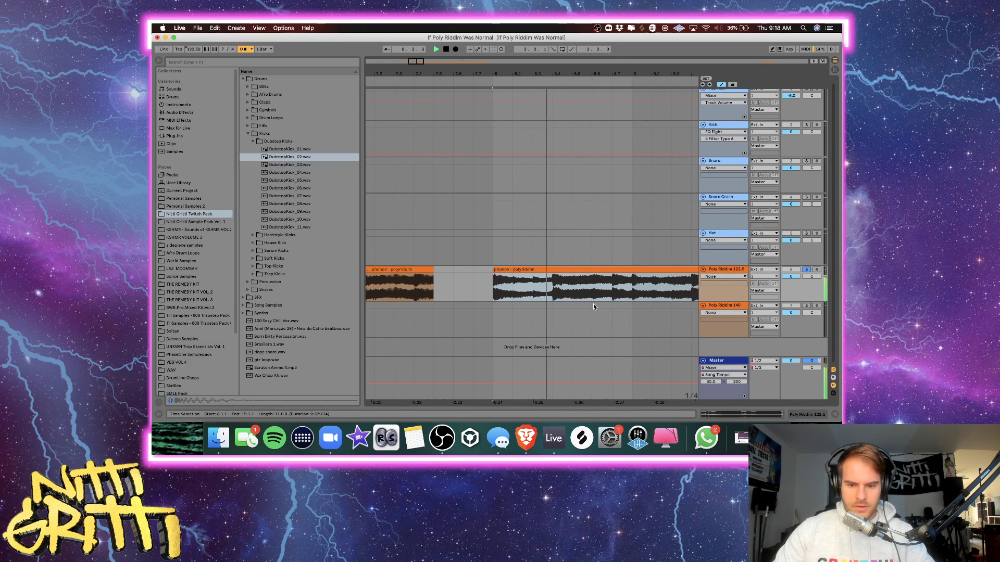
pyautogui.press('space')
pyautogui.click(572, 290)
pyautogui.press('super+e')
pyautogui.moveTo(549, 269); pyautogui.dragTo(465, 267)
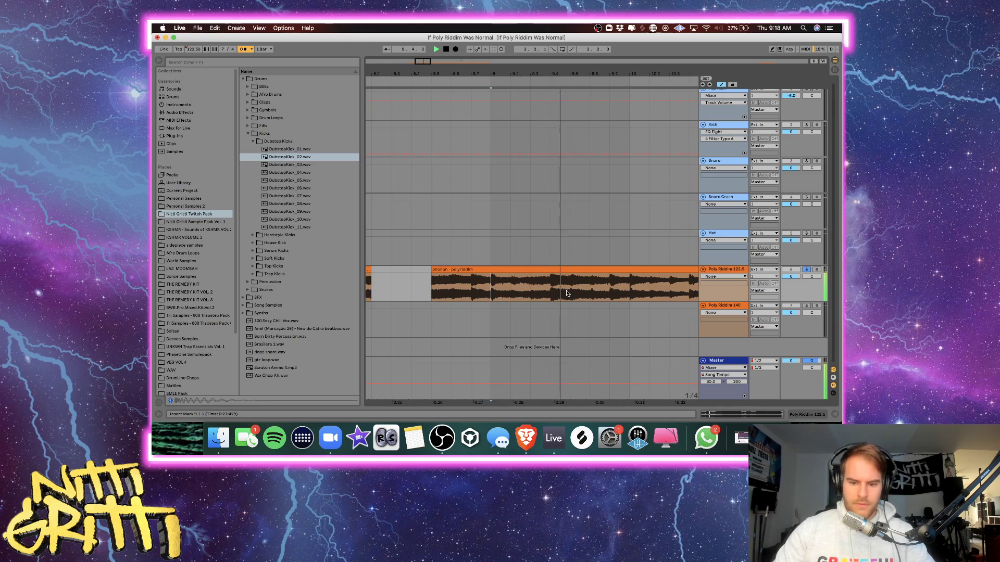
# Delete the three leftover beats before bar 9 and move the four-beat piece starting at bar 9 to 8.2.1.
pyautogui.click(491, 282)
pyautogui.press('super+e')
pyautogui.click(477, 269)
pyautogui.press('Delete')
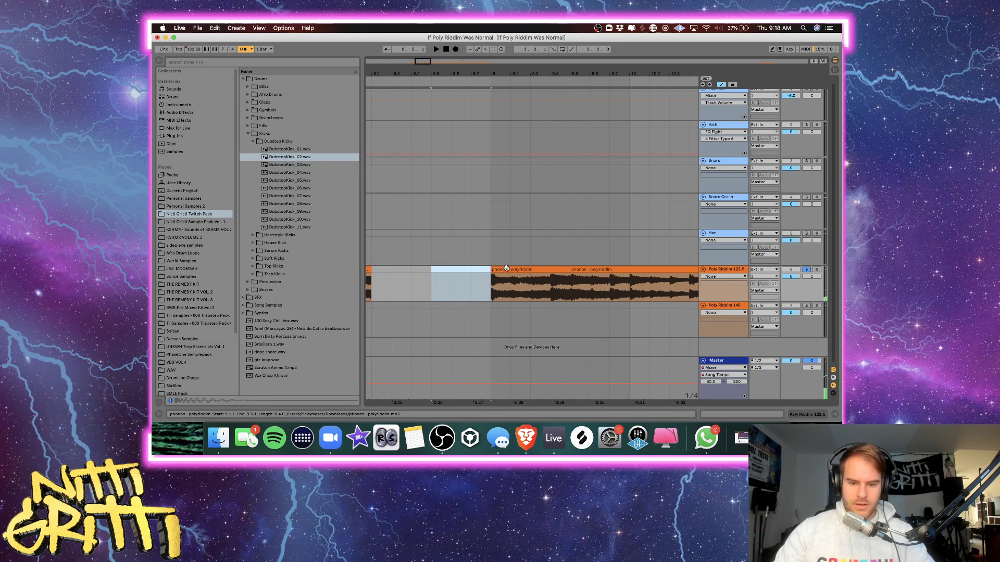
pyautogui.moveTo(515, 269); pyautogui.dragTo(398, 279)
pyautogui.hscroll(-4, 398, 278)
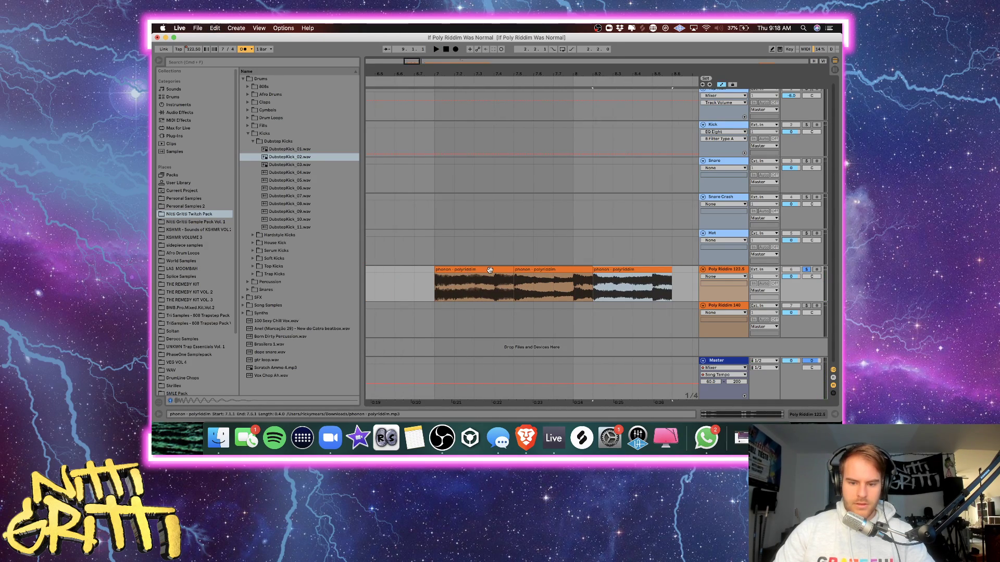
# Play the clip from bar 10 and split it at 10.5.1 and 10.1.1.
pyautogui.hscroll(6, 489, 270)
pyautogui.click(547, 289)
pyautogui.press('space')
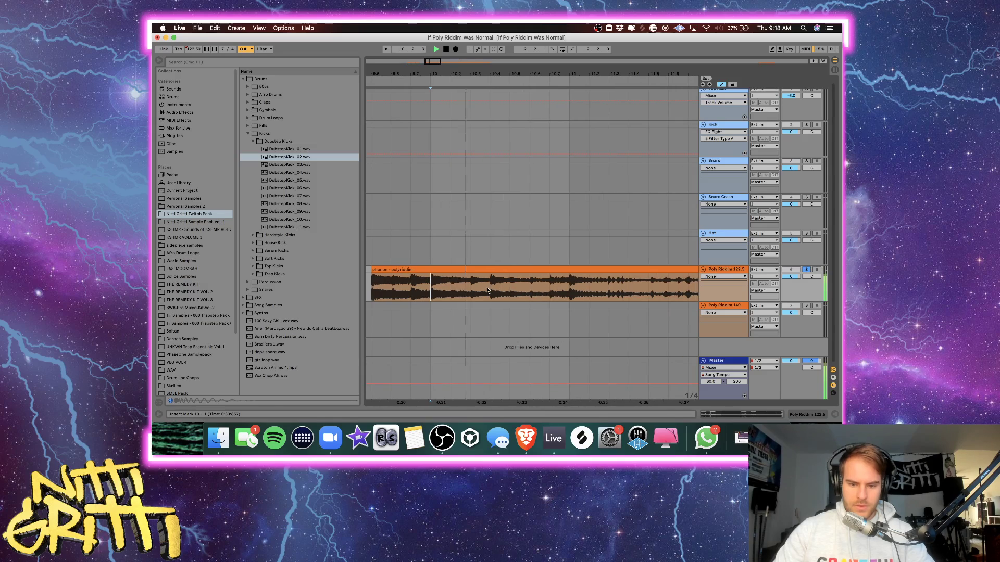
pyautogui.press('space')
pyautogui.click(508, 286)
pyautogui.press('super+e')
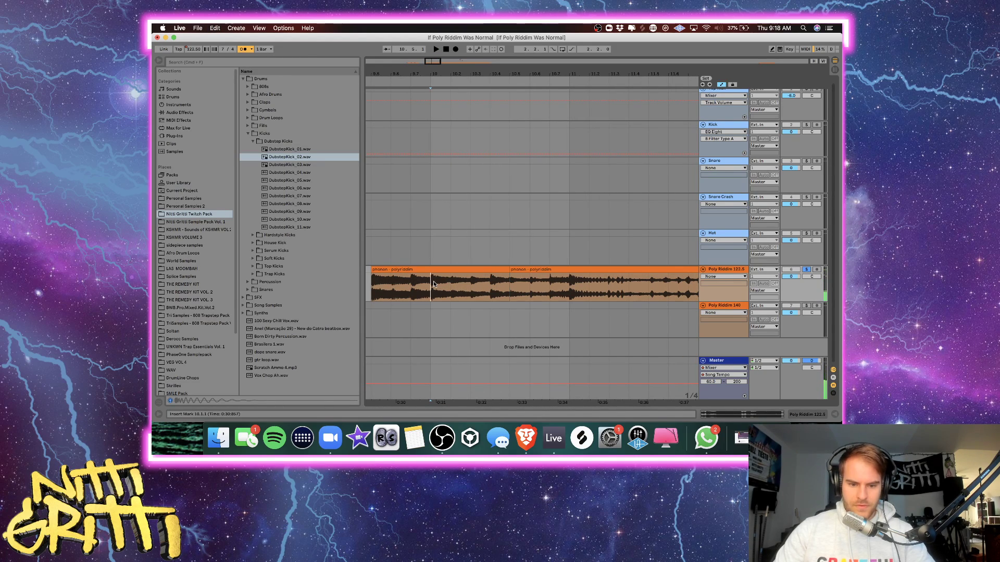
pyautogui.press('super+e')
# Move the four-beat piece at bar 10 to 8.6.1, directly after the third piece.
pyautogui.click(446, 270)
pyautogui.press('-')
pyautogui.press('-')
pyautogui.press('super+x')
pyautogui.hscroll(-4, 447, 269)
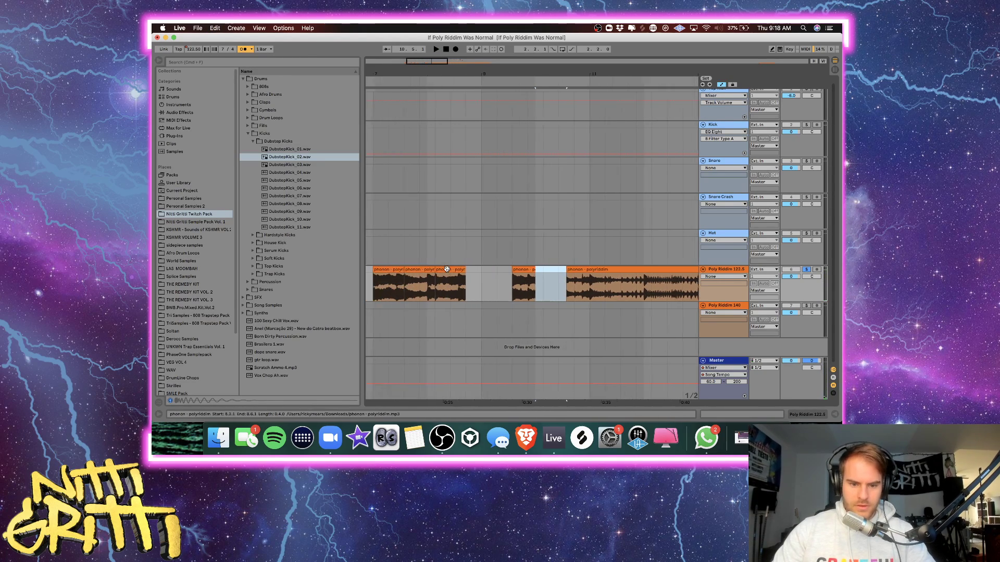
pyautogui.hscroll(-3, 446, 269)
pyautogui.click(495, 270)
pyautogui.press('super+d')
# Delete the leftover three-beat piece between 9.5.1 and bar 10.
pyautogui.hscroll(4, 508, 270)
pyautogui.click(508, 271)
pyautogui.hscroll(3, 508, 272)
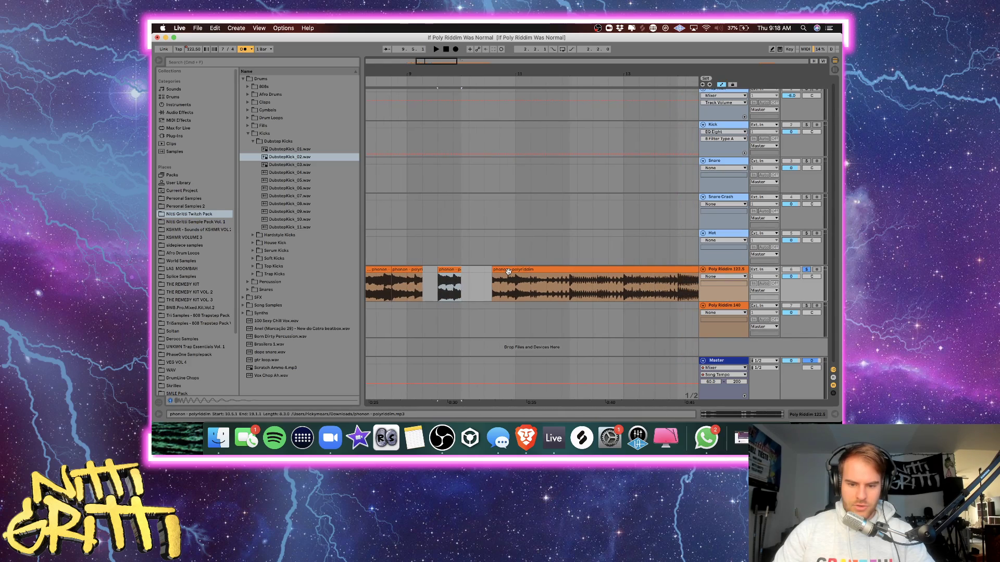
pyautogui.press('Delete')
# Extend the remaining clip's start to audition it, trim it to begin at 10.6.1, and split it at bar 11.
pyautogui.hscroll(2, 506, 295)
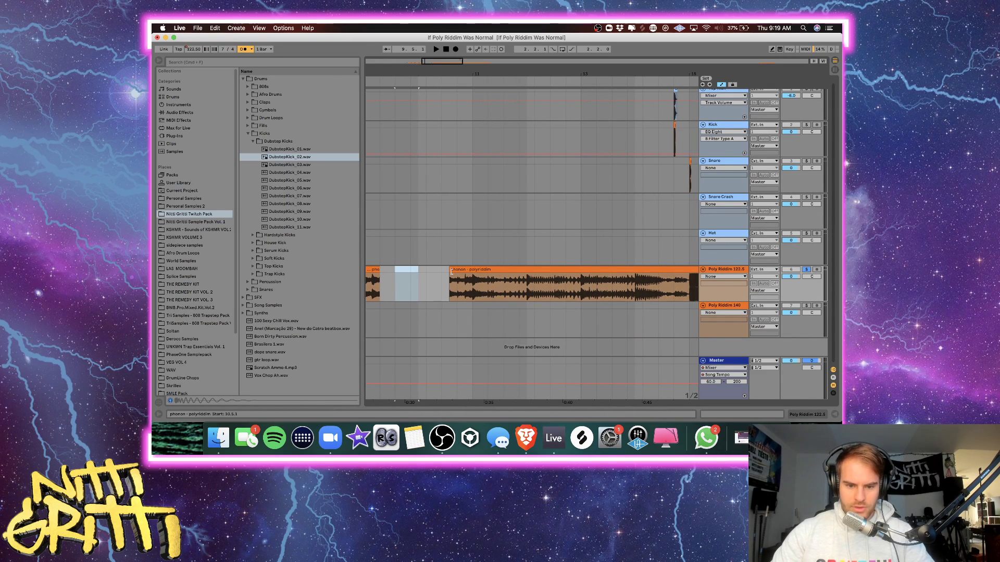
pyautogui.moveTo(451, 271); pyautogui.dragTo(434, 271)
pyautogui.press('space')
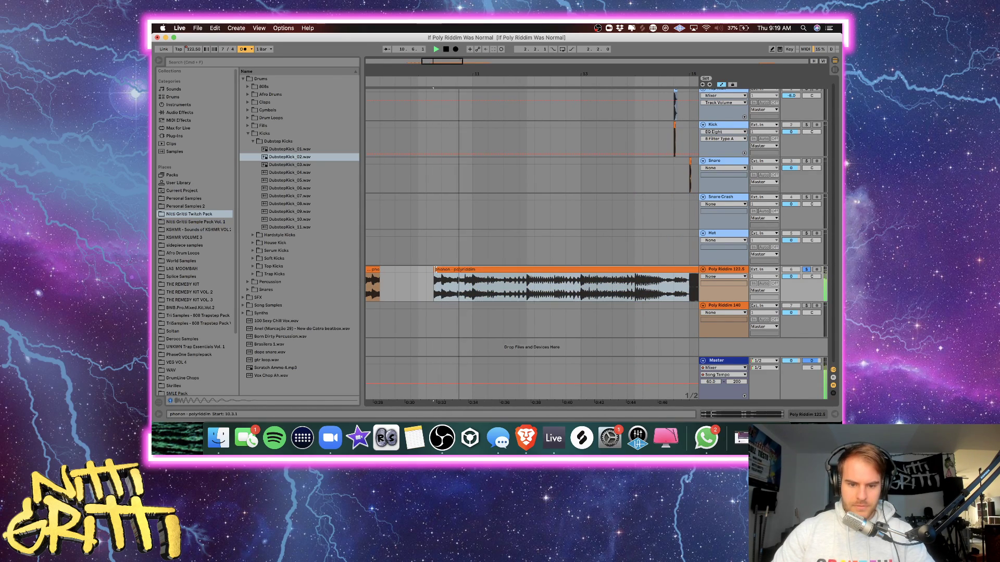
pyautogui.press('space')
pyautogui.moveTo(435, 269); pyautogui.dragTo(459, 271)
pyautogui.click(471, 282)
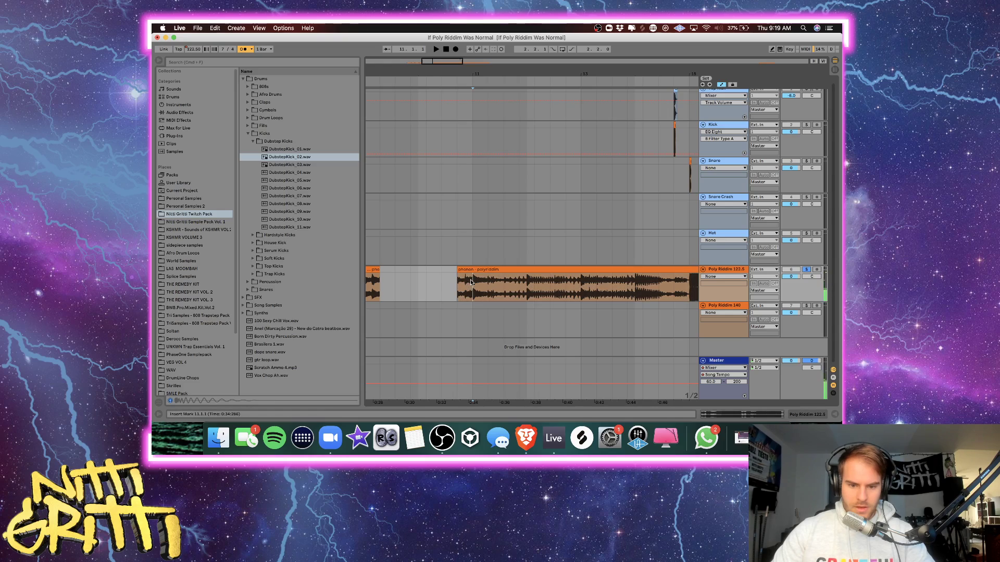
# Copy the two-beat piece before bar 11 over the last two beats starting at 9.1.1, and play from 8.6.1.
pyautogui.hscroll(-3, 505, 272)
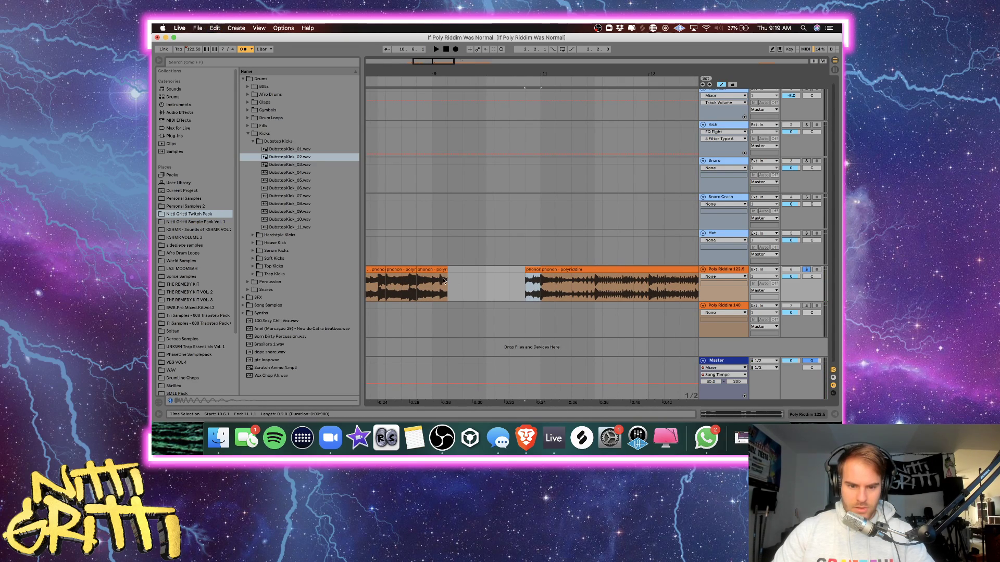
pyautogui.click(424, 285)
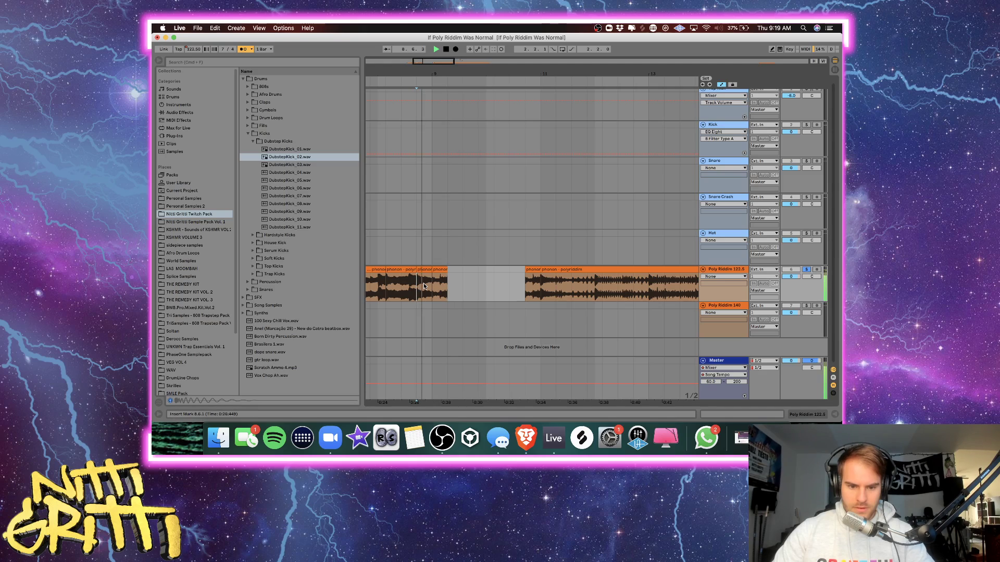
pyautogui.click(426, 284)
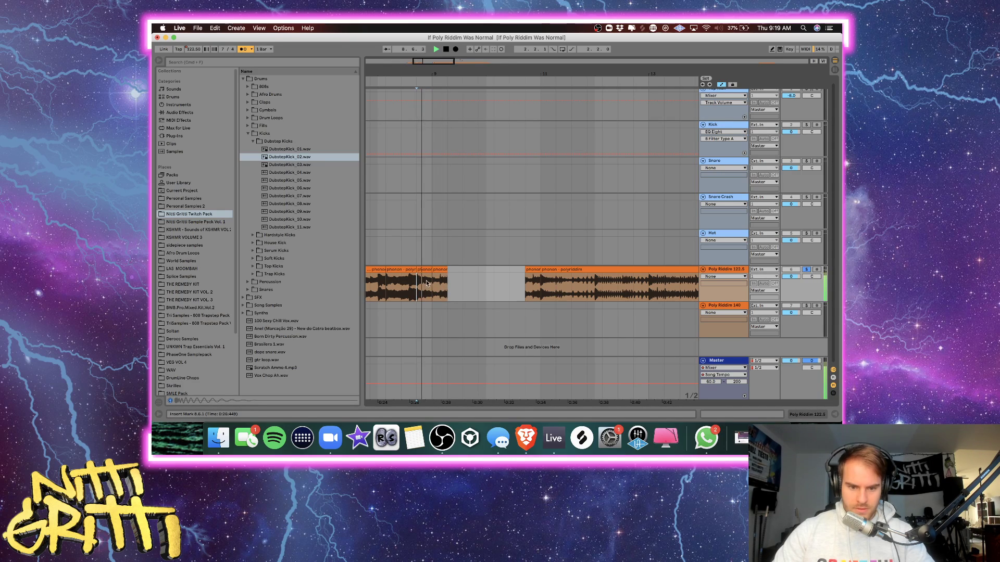
# Delete the two-beat piece between 10.6.1 and bar 11, and play the remaining clip from bar 11.
pyautogui.hscroll(5, 466, 281)
pyautogui.click(451, 270)
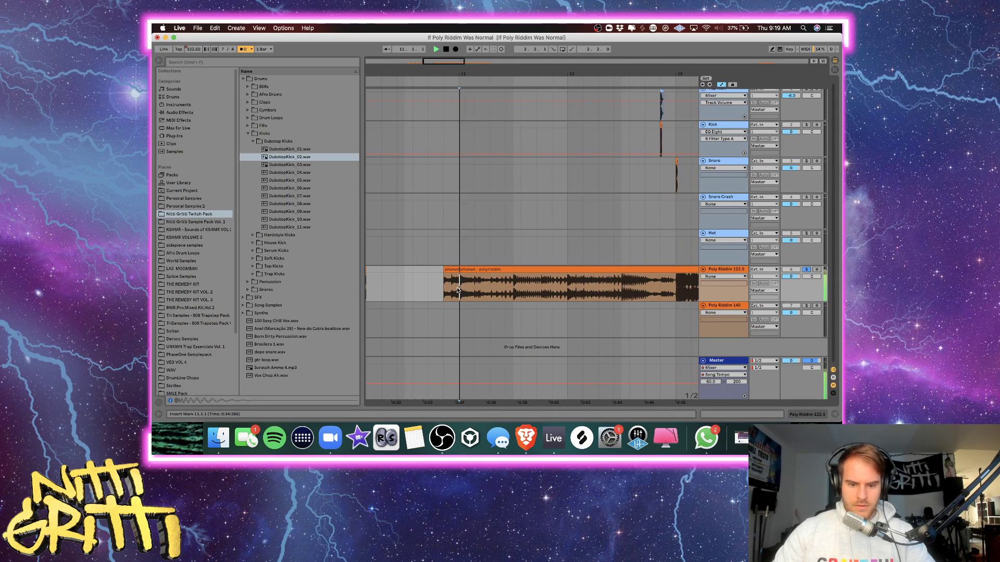
pyautogui.press('Delete')
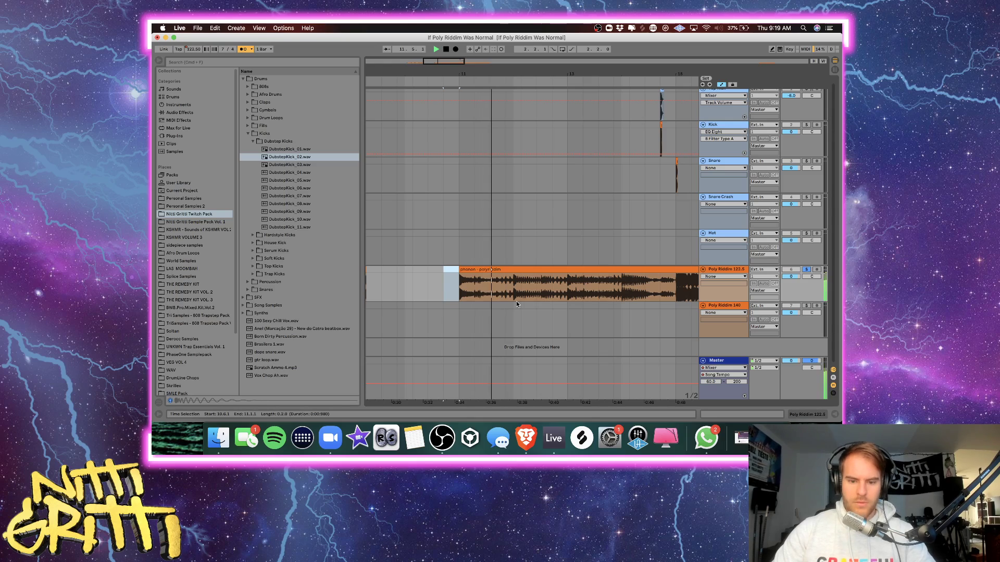
pyautogui.press('space')
pyautogui.click(506, 295)
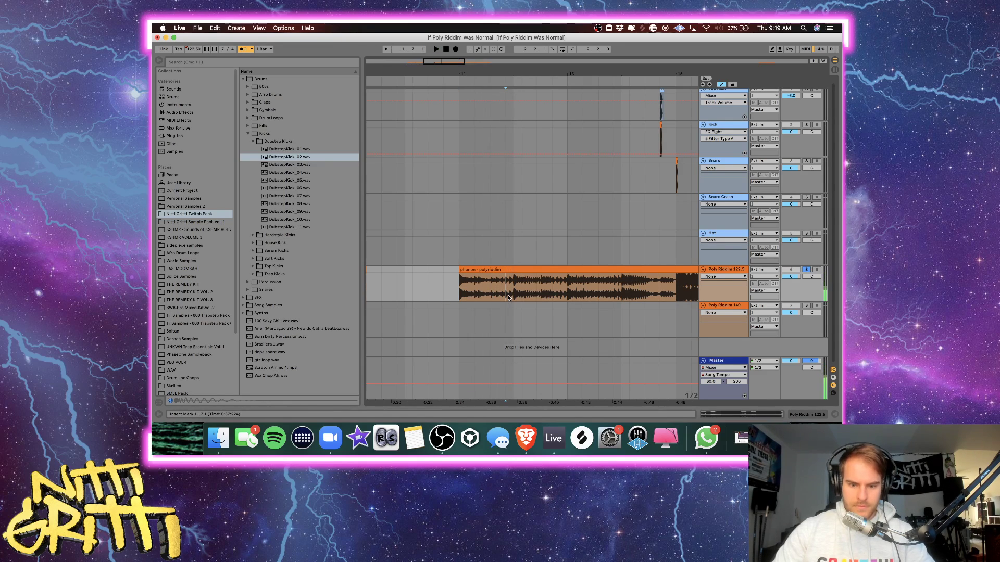
# Split the remaining Poly Riddim 122.5 clip at bars 12, 13, 14 and 15.
pyautogui.hscroll(2, 506, 295)
pyautogui.click(222, 50)
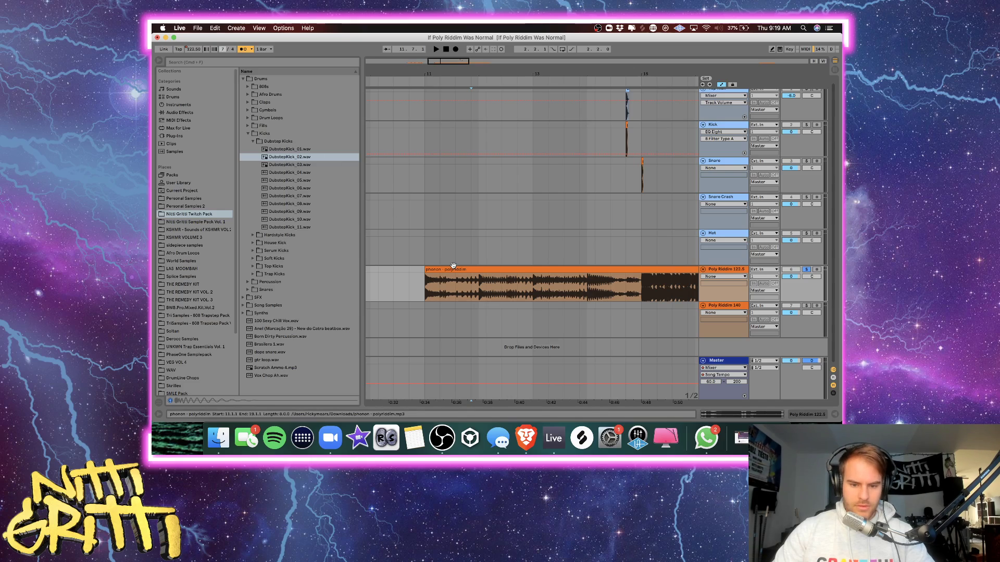
pyautogui.click(475, 289)
pyautogui.press('+')
pyautogui.click(478, 286)
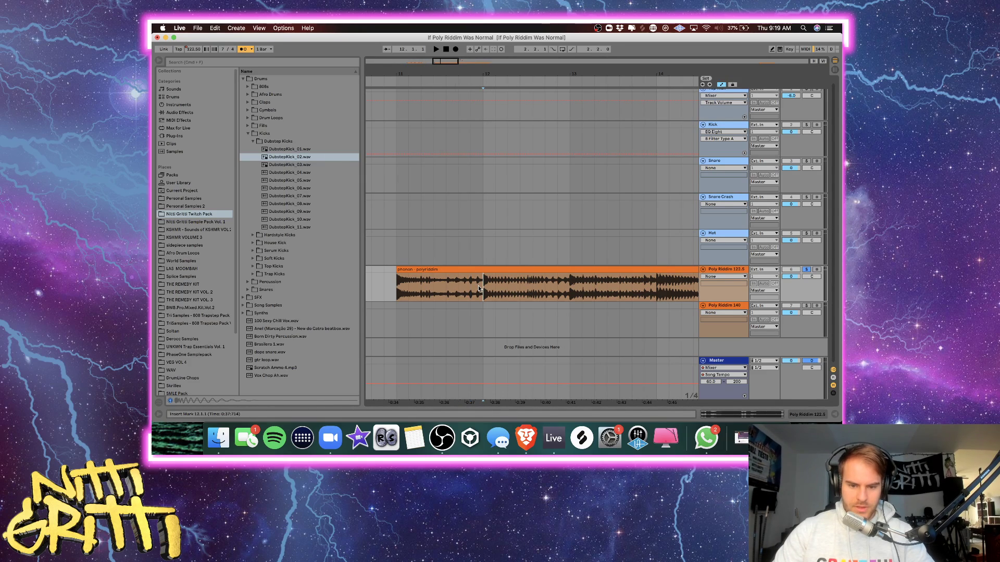
pyautogui.press('super+e')
pyautogui.hscroll(4, 478, 286)
pyautogui.press('Right')
pyautogui.press('super+e')
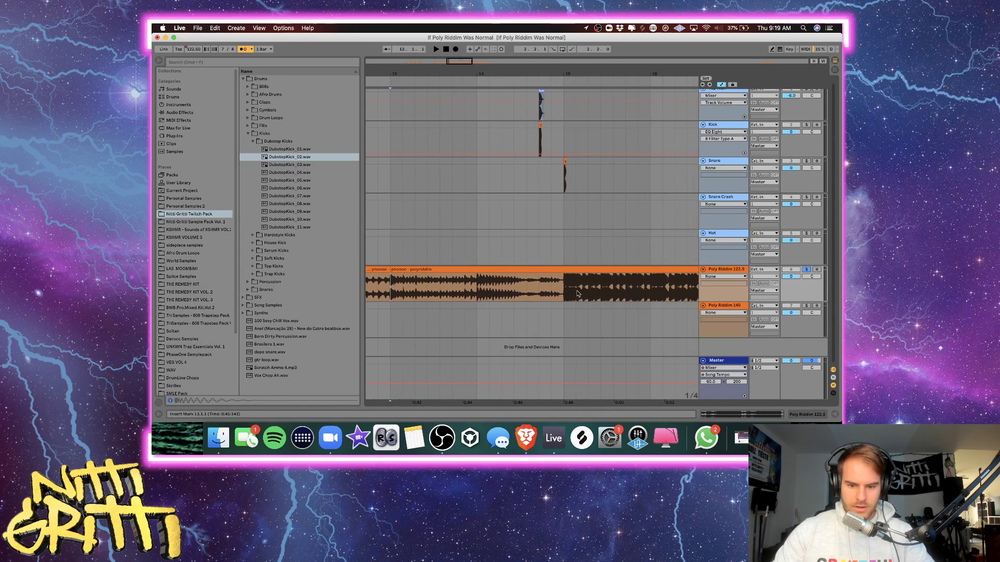
pyautogui.click(477, 294)
pyautogui.press('super+e')
# Select the one-bar piece at bar 11 and review the split pieces from there to the drop at bar 15.
pyautogui.hscroll(-6, 476, 293)
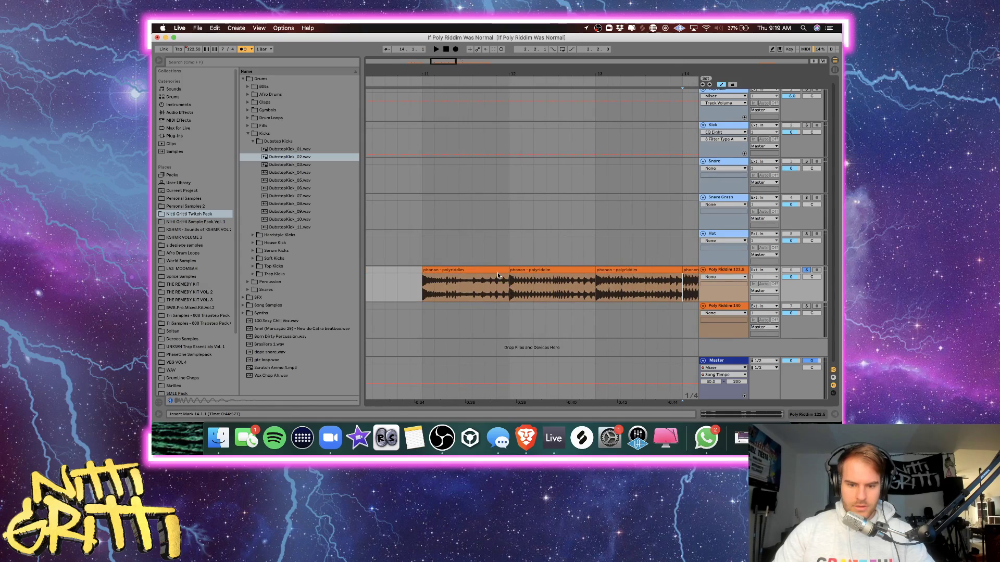
pyautogui.click(483, 270)
pyautogui.hscroll(3, 483, 270)
pyautogui.hscroll(-3, 484, 270)
pyautogui.hscroll(6, 483, 270)
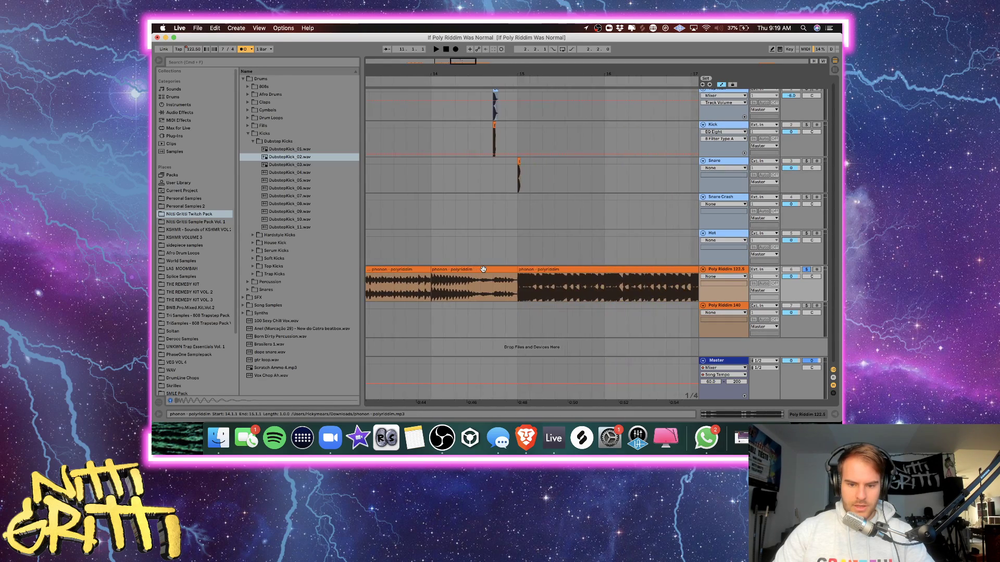
pyautogui.hscroll(-6, 483, 269)
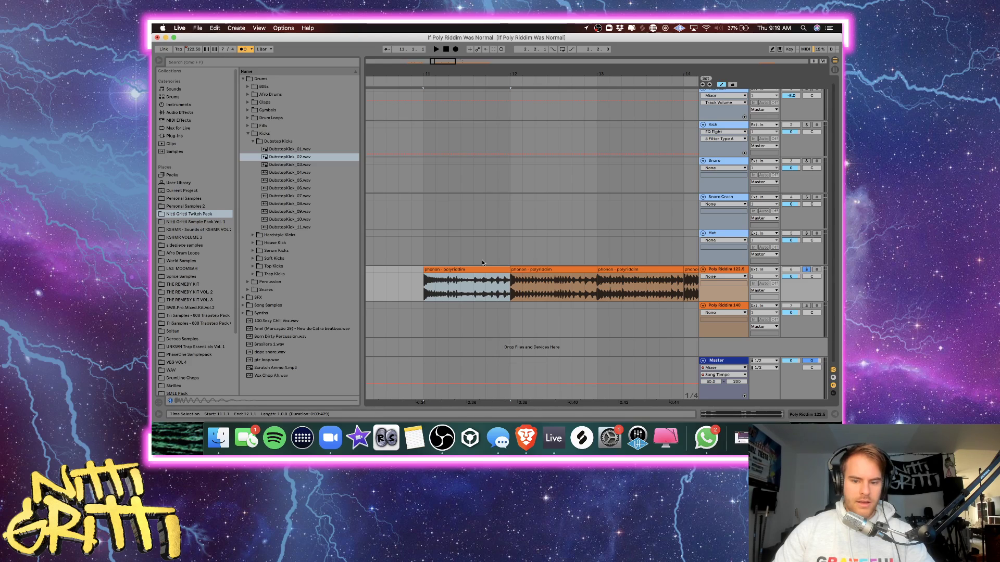
# Play the Poly Riddim 122.5 track from the drop at bar 15.
pyautogui.hscroll(15, 482, 262)
pyautogui.hscroll(-6, 556, 317)
pyautogui.click(508, 290)
pyautogui.press('space')
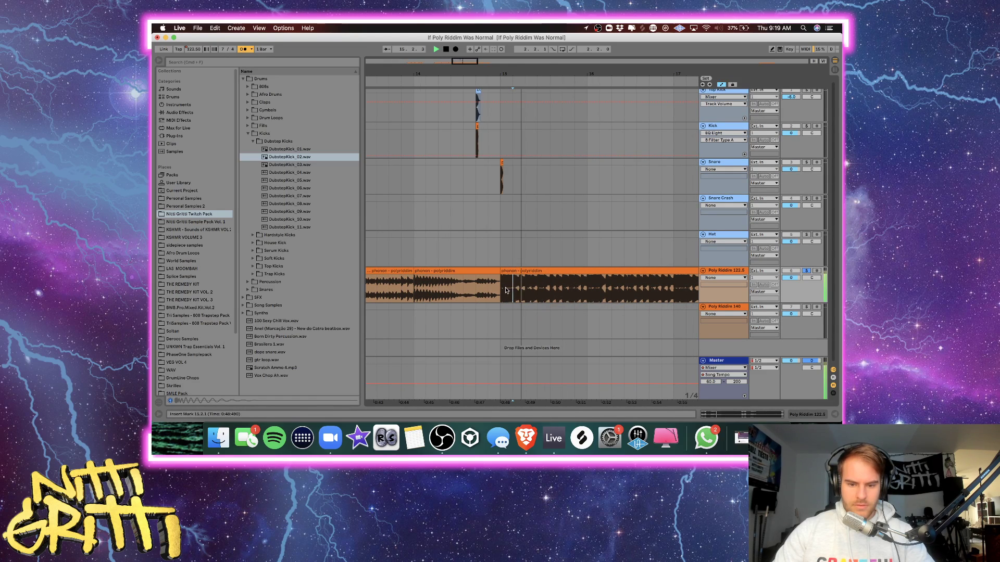
pyautogui.click(503, 290)
pyautogui.press('space')
pyautogui.press('space')
pyautogui.hscroll(4, 503, 290)
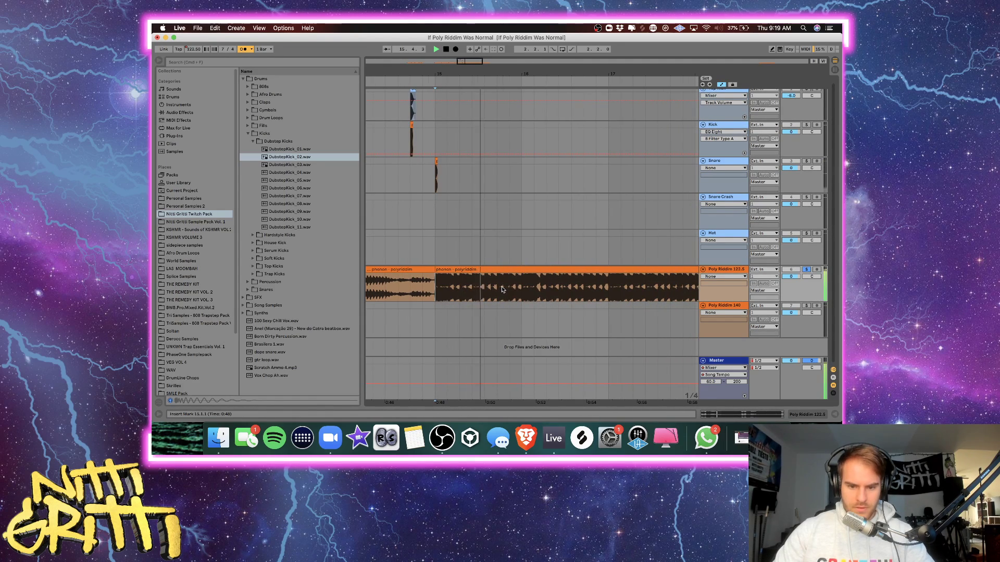
pyautogui.hscroll(1, 505, 294)
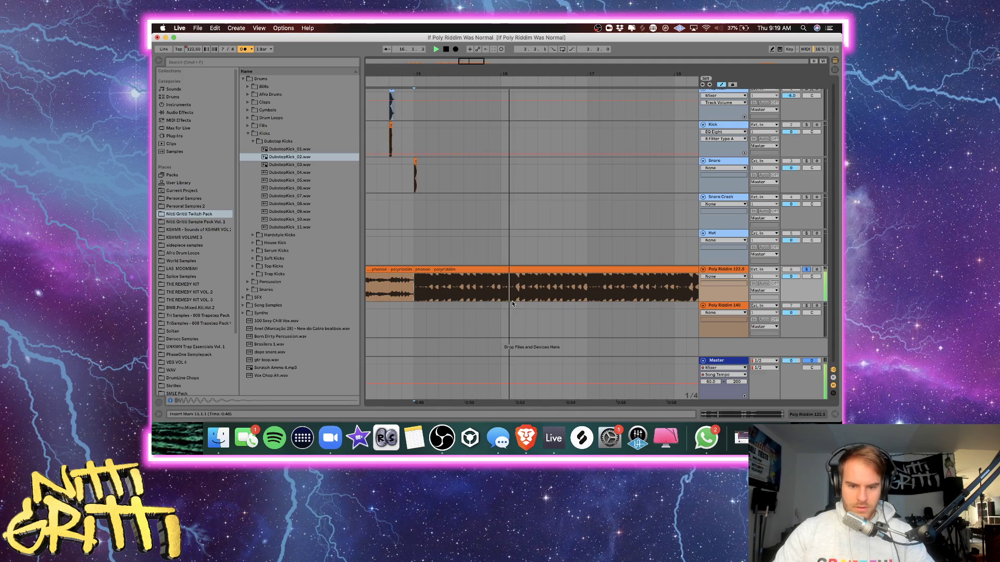
# Split the Poly Riddim 122.5 clip after the drop at bars 16, 17 and 18.
pyautogui.press('space')
pyautogui.click(503, 291)
pyautogui.press('super+e')
pyautogui.hscroll(5, 501, 291)
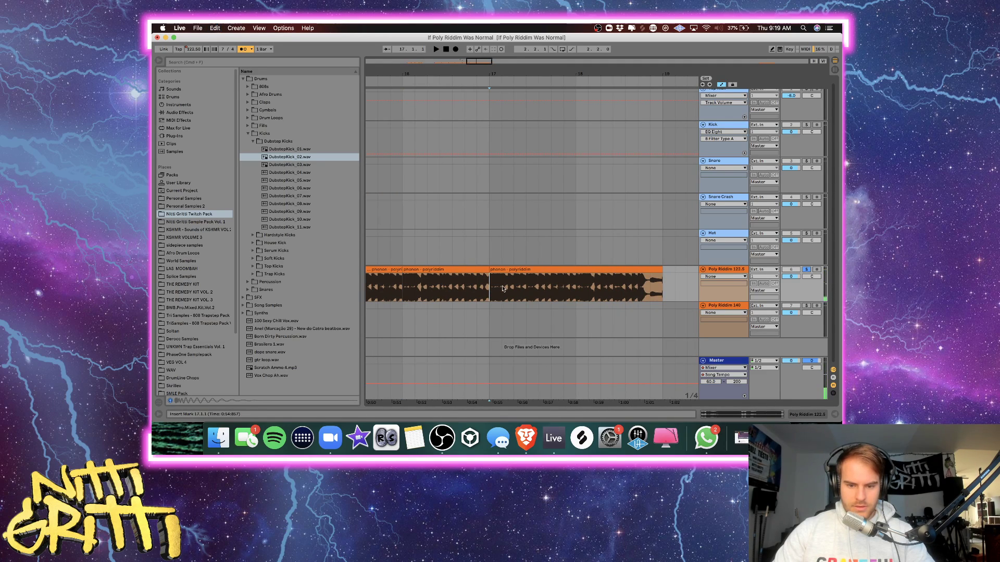
pyautogui.hscroll(6, 563, 284)
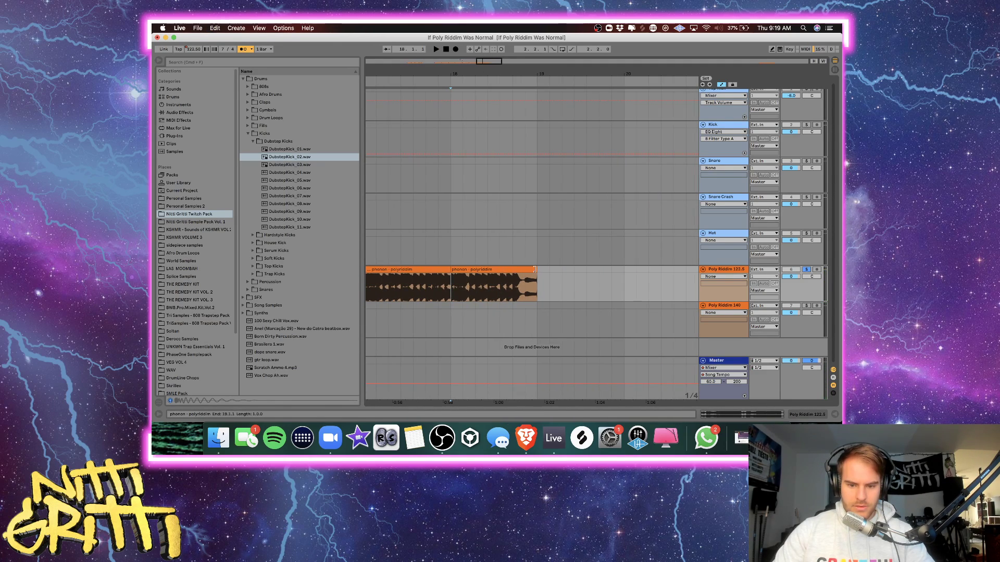
# Extend the end of the clip starting at bar 18 to 21.3.1 while playing it.
pyautogui.moveTo(535, 269); pyautogui.dragTo(609, 270)
pyautogui.press('space')
pyautogui.hscroll(5, 607, 270)
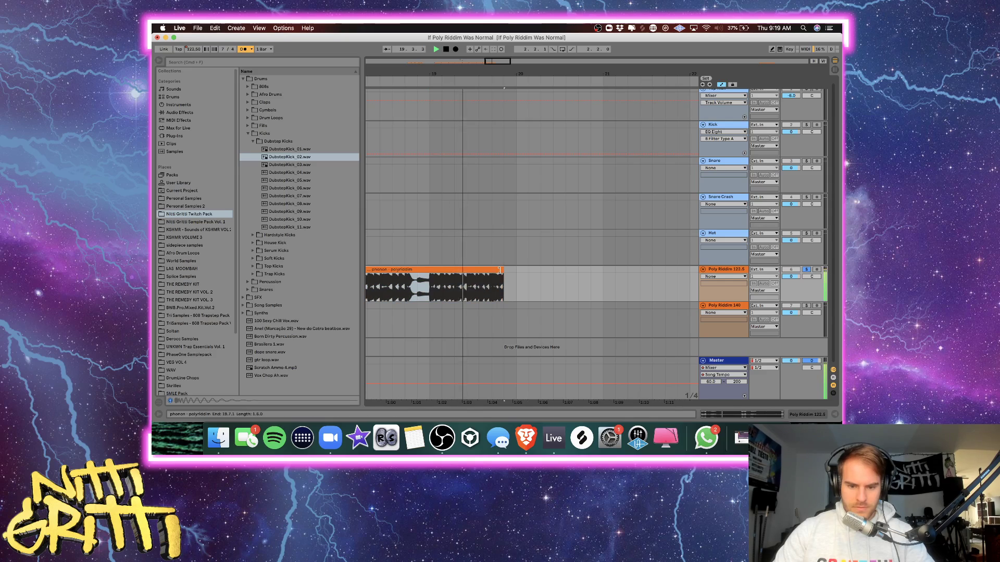
pyautogui.moveTo(499, 270); pyautogui.dragTo(627, 270)
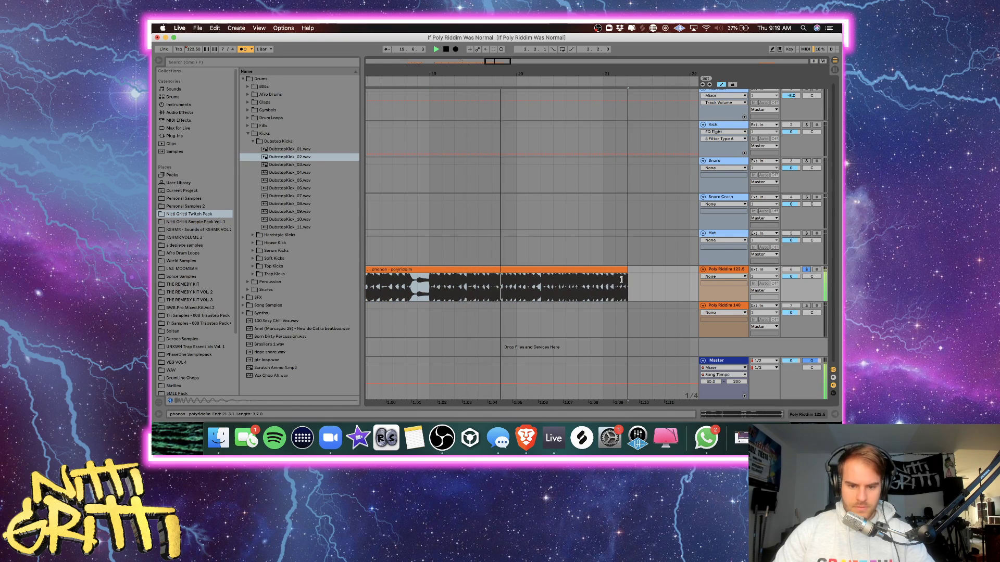
pyautogui.press('space')
# Split the extended Poly Riddim 122.5 clip at bars 19, 20 and 21.
pyautogui.click(429, 290)
pyautogui.click(517, 293)
pyautogui.press('super+e')
pyautogui.hscroll(5, 517, 292)
pyautogui.click(498, 289)
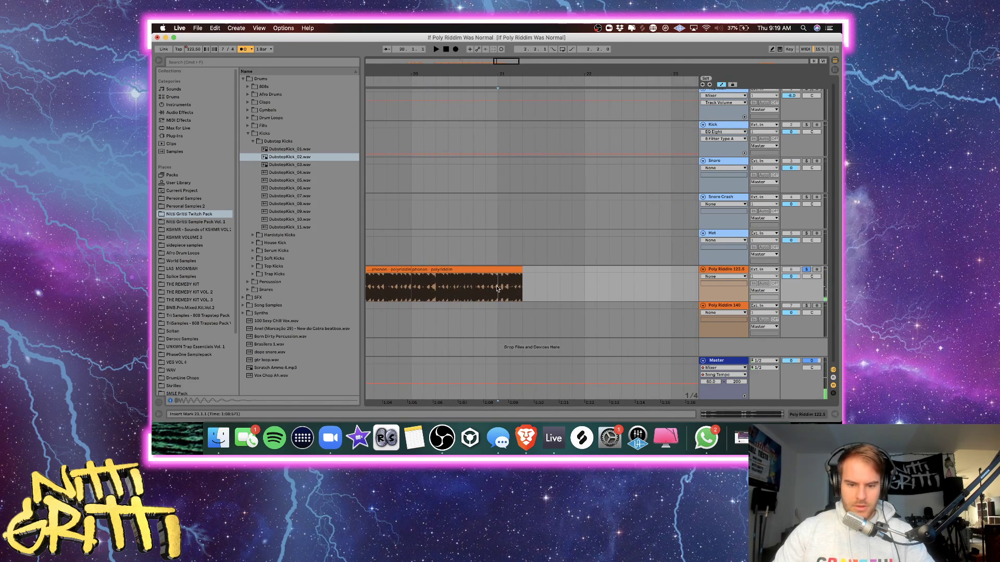
pyautogui.press('super+e')
# Extend the clip starting at bar 21 to near the end of bar 24, and split it at bar 23.
pyautogui.moveTo(522, 272); pyautogui.dragTo(589, 274)
pyautogui.hscroll(6, 590, 274)
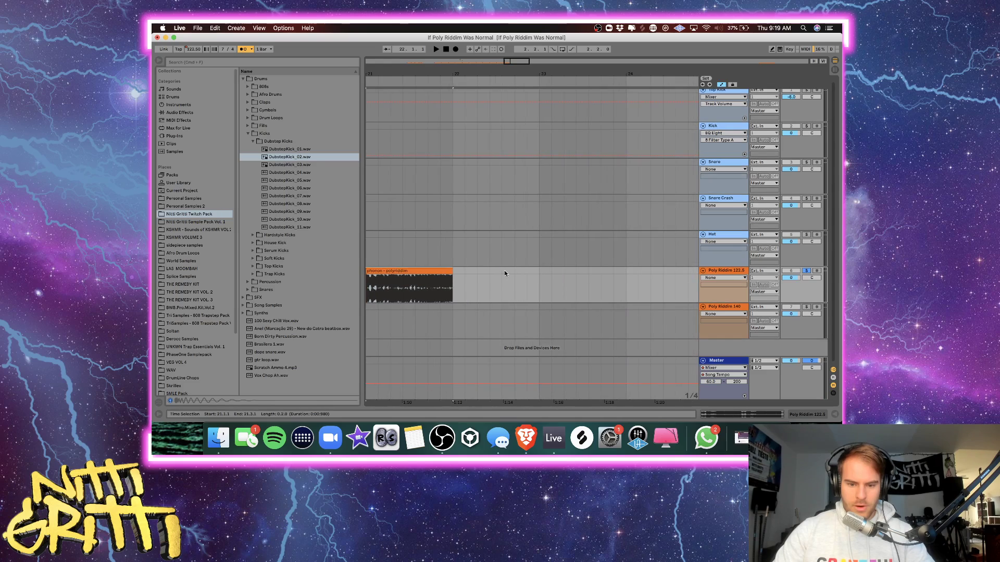
pyautogui.moveTo(454, 273); pyautogui.dragTo(626, 272)
pyautogui.click(546, 292)
pyautogui.press('space')
pyautogui.hscroll(5, 562, 292)
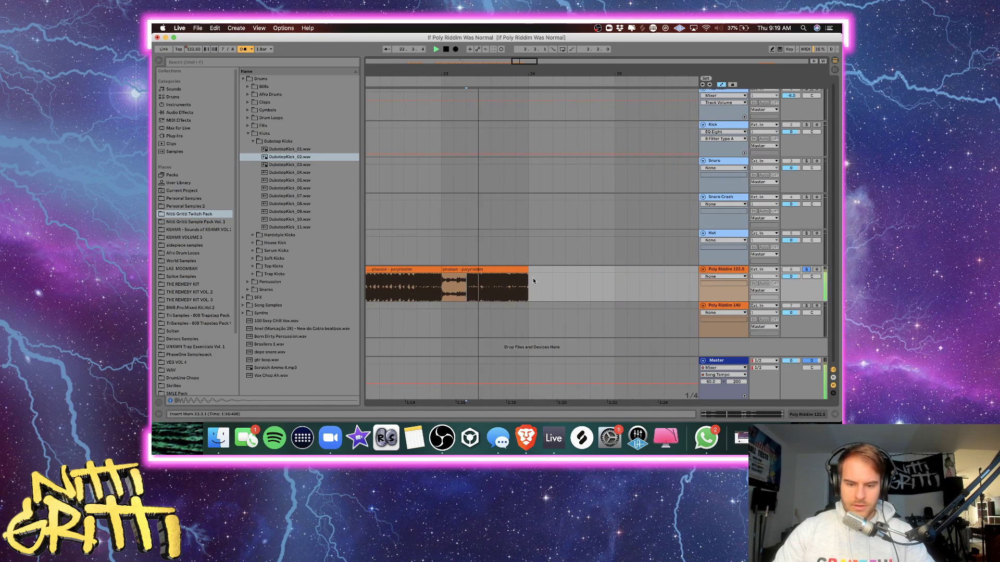
pyautogui.moveTo(529, 270); pyautogui.dragTo(603, 271)
# Split the track at 23.3.1 and at bar 22, playing the section around these cuts.
pyautogui.press('space')
pyautogui.press('space')
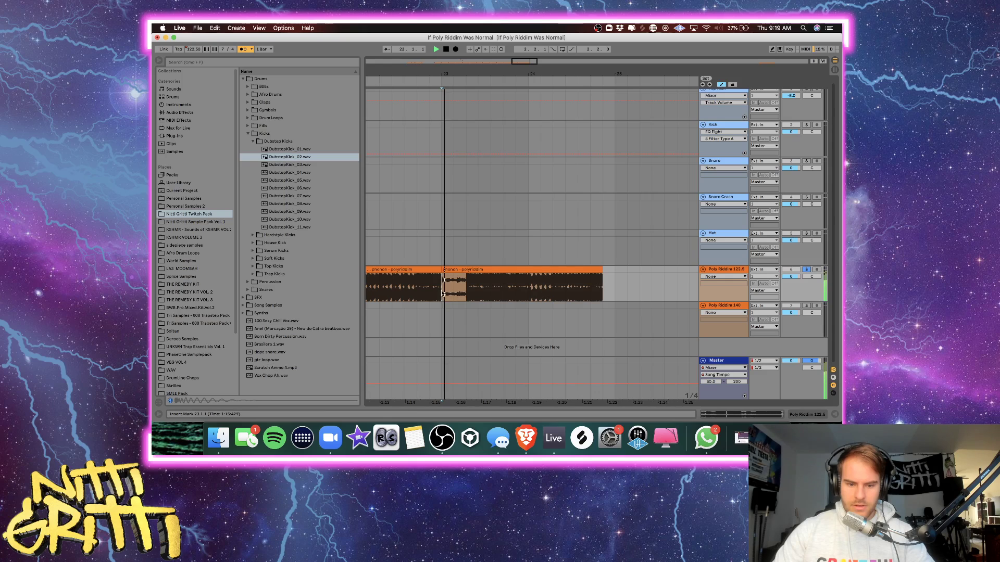
pyautogui.click(465, 295)
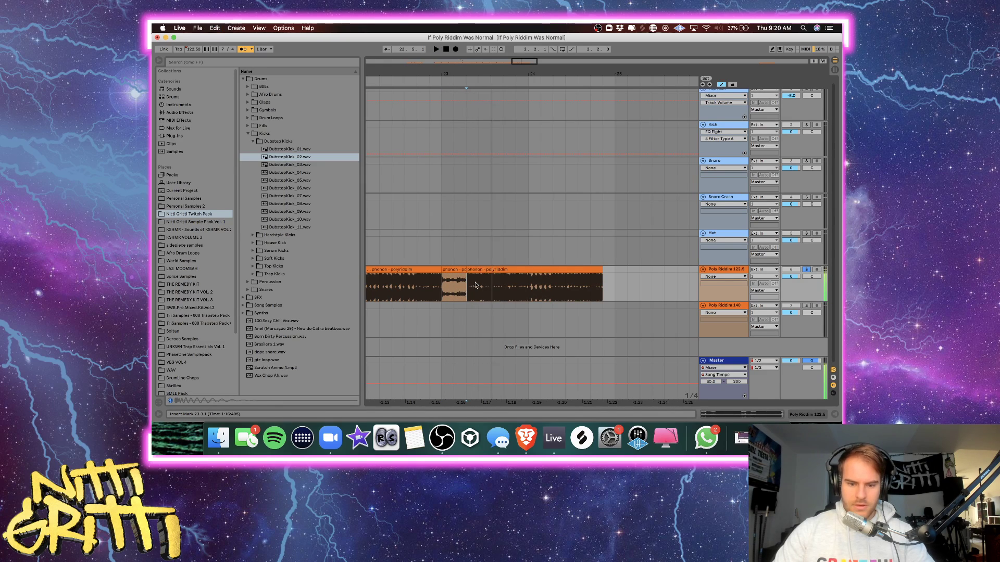
pyautogui.hscroll(-8, 468, 291)
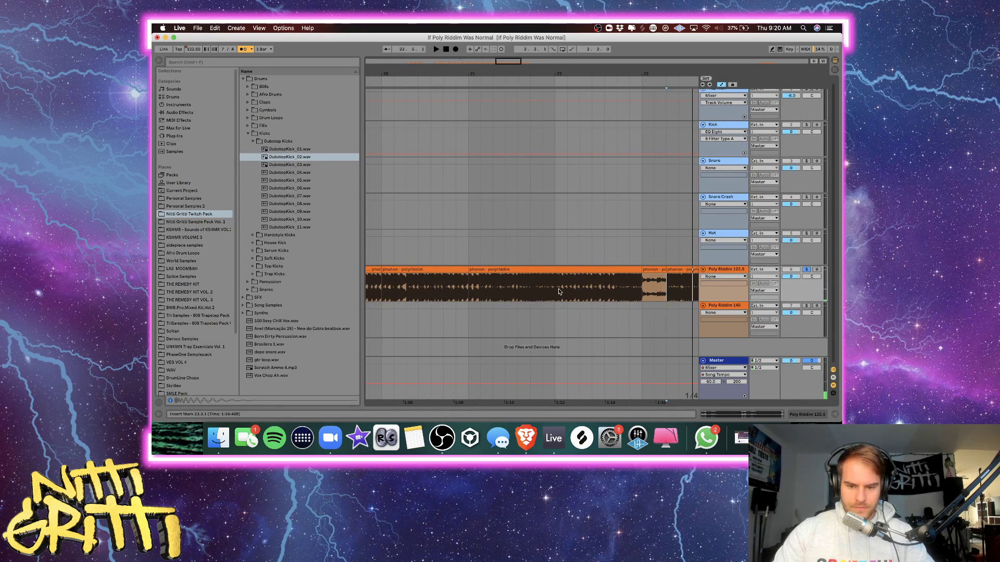
pyautogui.click(558, 292)
pyautogui.press('space')
pyautogui.hscroll(4, 558, 291)
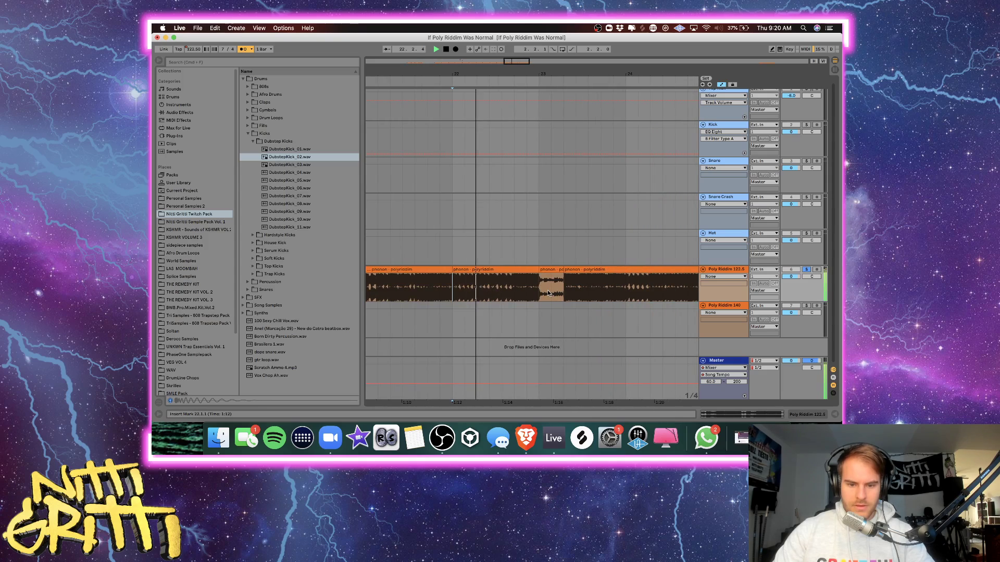
pyautogui.hscroll(3, 510, 295)
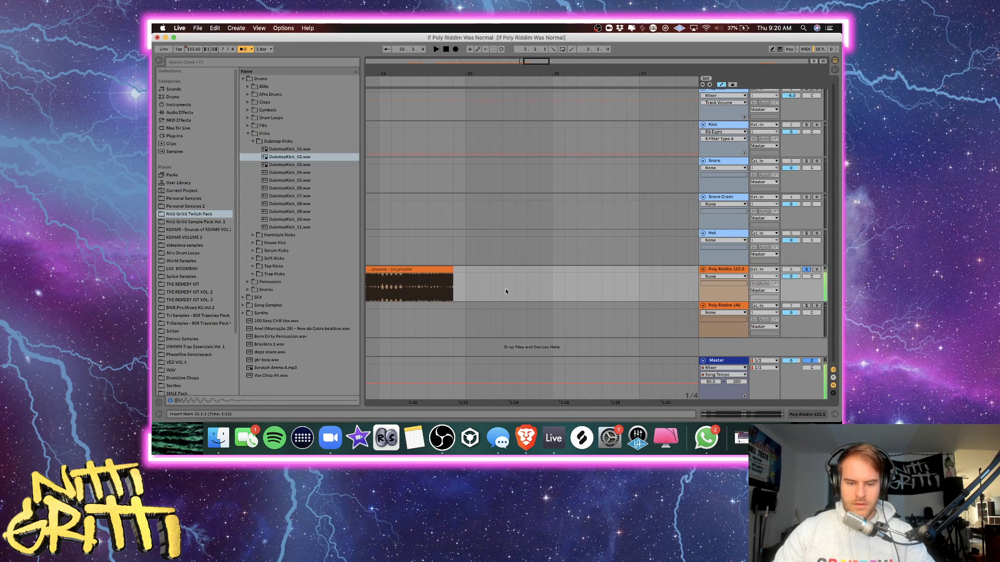
# Review the split pieces back to bar 7 and change the song's time signature to 4/4.
pyautogui.hscroll(-6, 505, 288)
pyautogui.click(505, 292)
pyautogui.press('-')
pyautogui.press('-')
pyautogui.hscroll(-6, 505, 292)
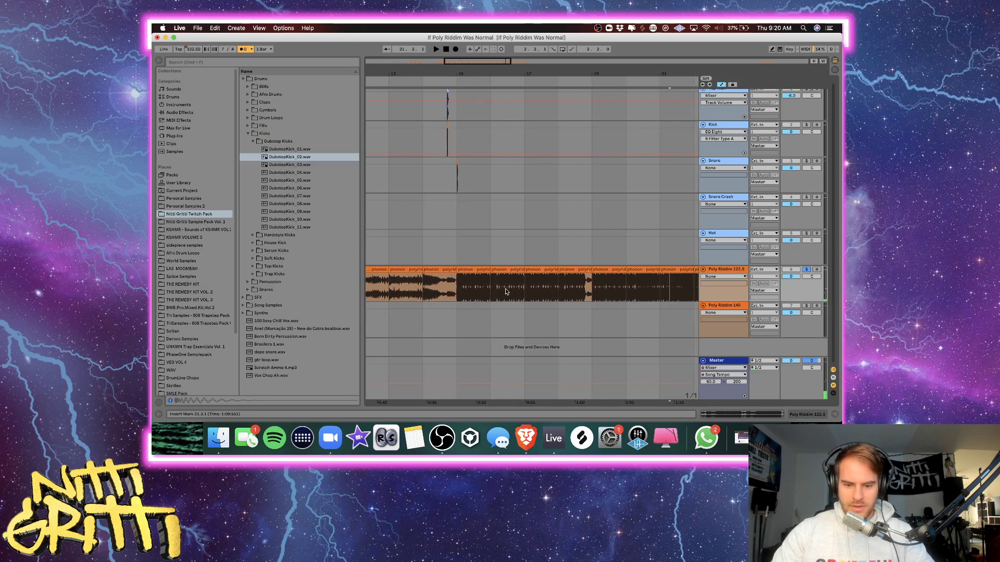
pyautogui.hscroll(3, 506, 291)
pyautogui.hscroll(-5, 505, 292)
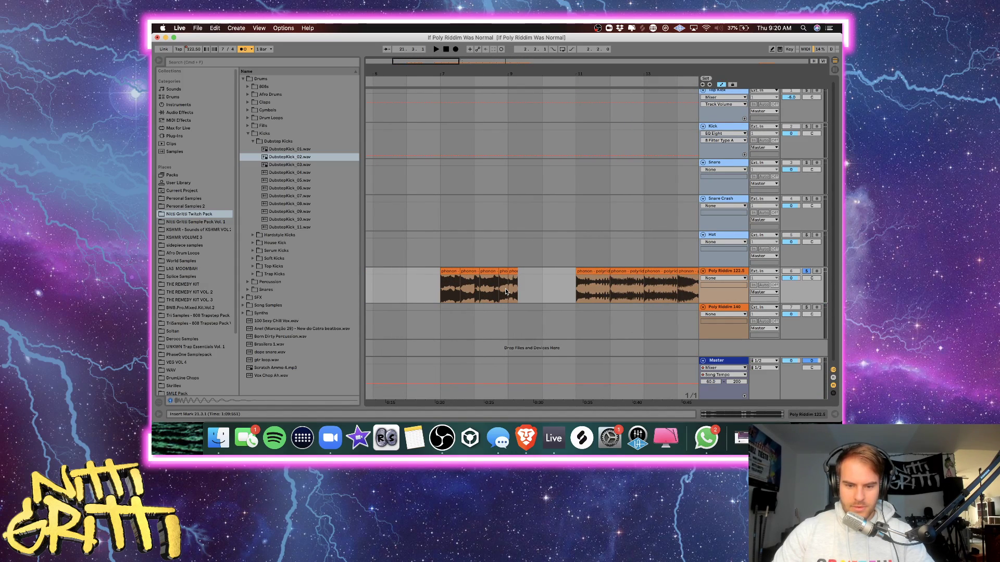
pyautogui.hscroll(3, 505, 292)
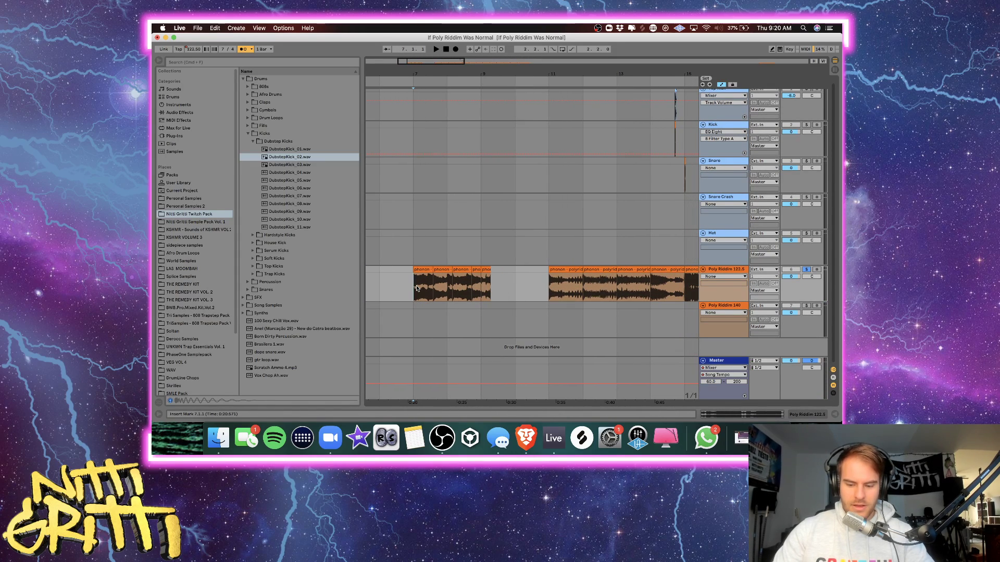
pyautogui.scroll(3, 417, 288)
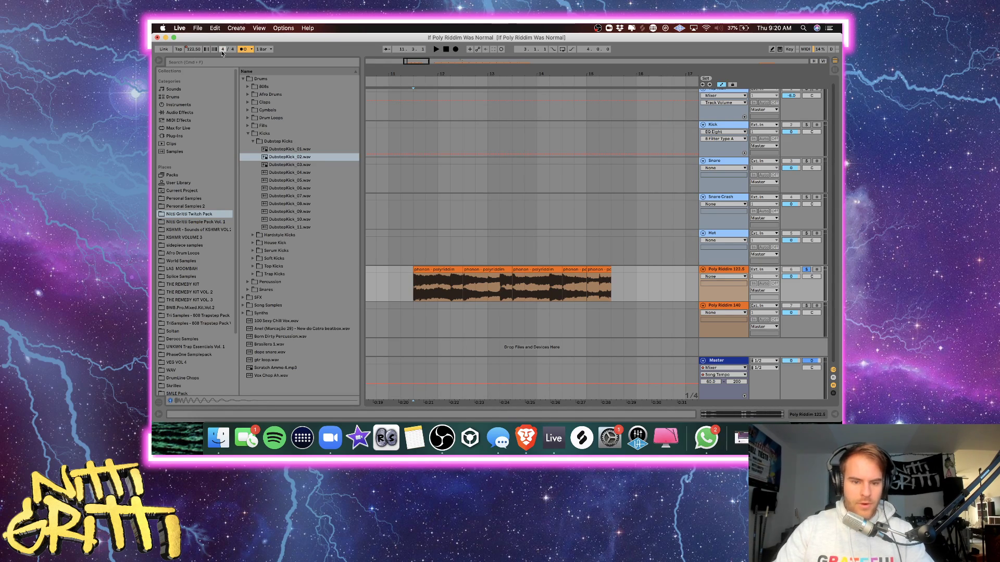
# Select all the pieces of the group starting at 11.3.1 and move them two beats earlier to bar 11.
pyautogui.doubleClick(599, 281)
pyautogui.click(441, 268)
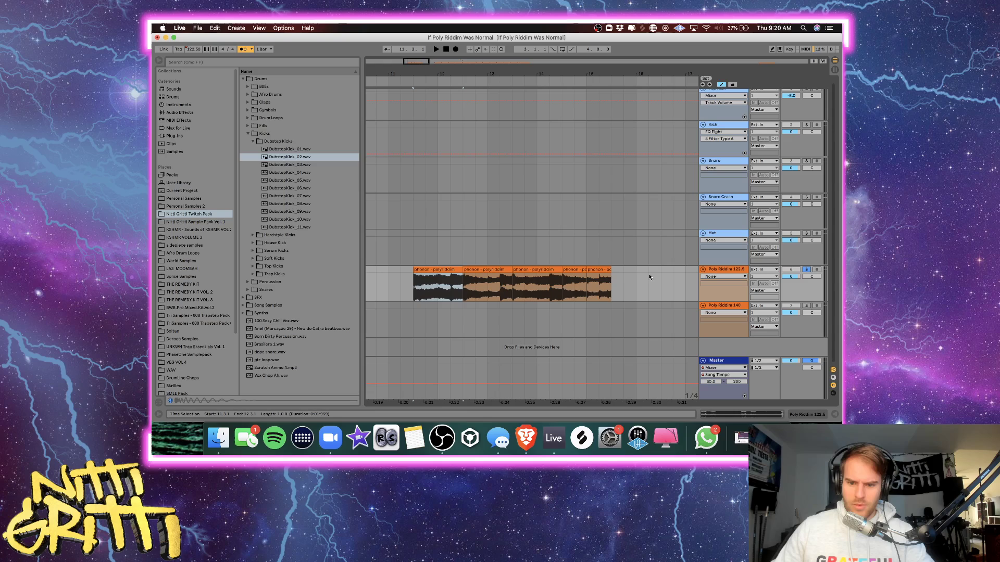
pyautogui.keyDown('shift'); pyautogui.click(602, 269); pyautogui.keyUp('shift')
pyautogui.moveTo(602, 269); pyautogui.dragTo(581, 272)
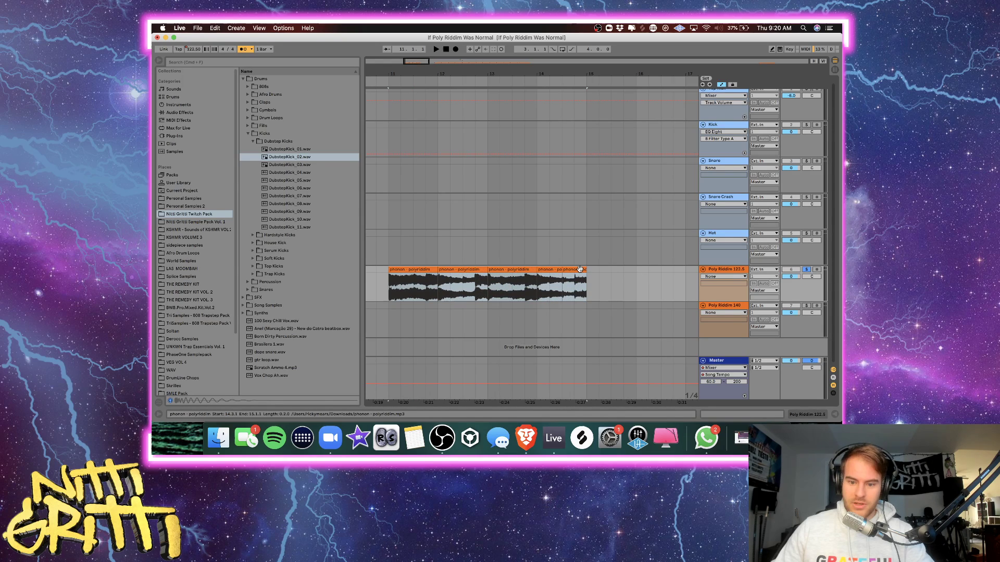
# Play the moved group from bar 11 and look over the gap before the following pieces.
pyautogui.click(389, 285)
pyautogui.press('+')
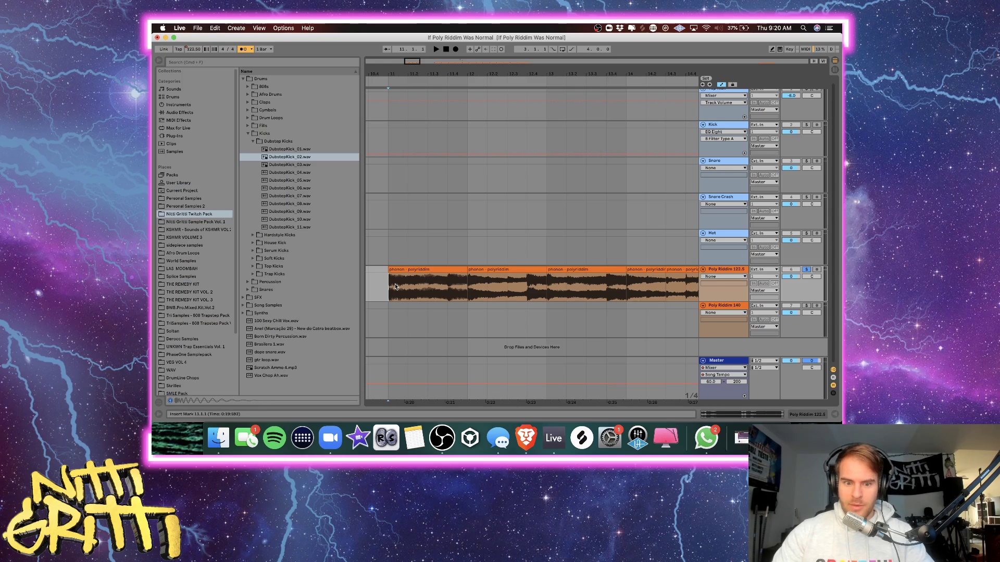
pyautogui.press('-')
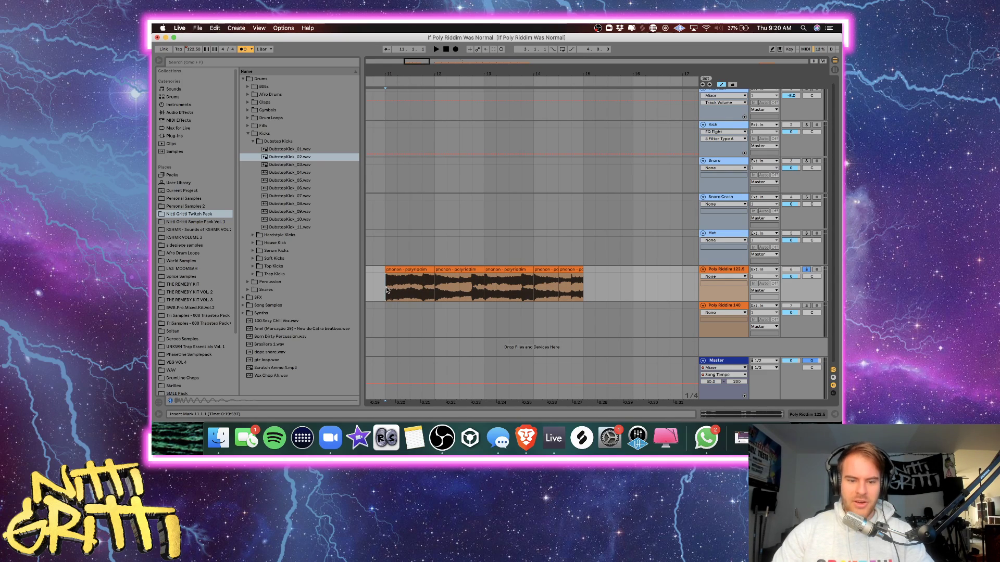
pyautogui.press('space')
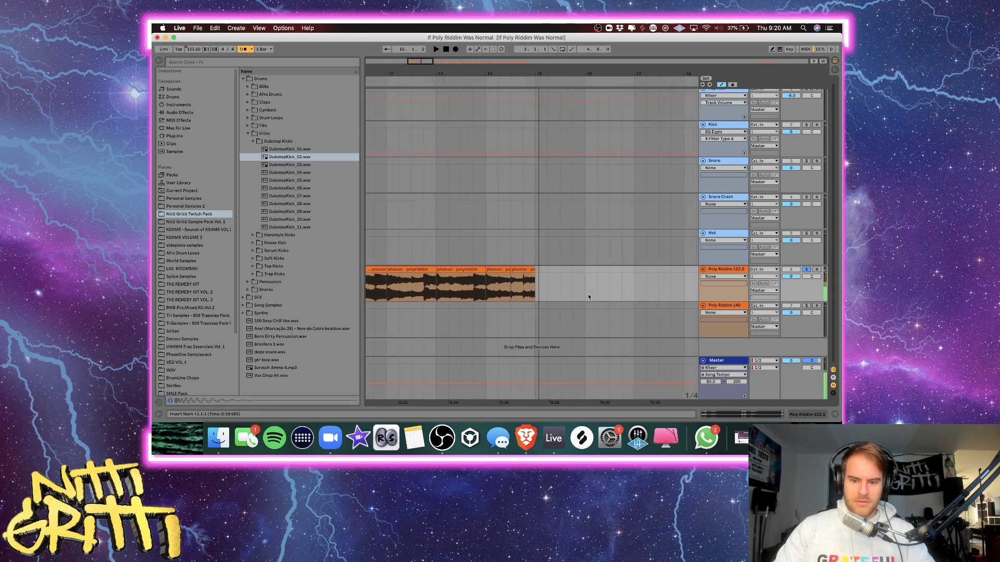
pyautogui.press('-')
pyautogui.press('-')
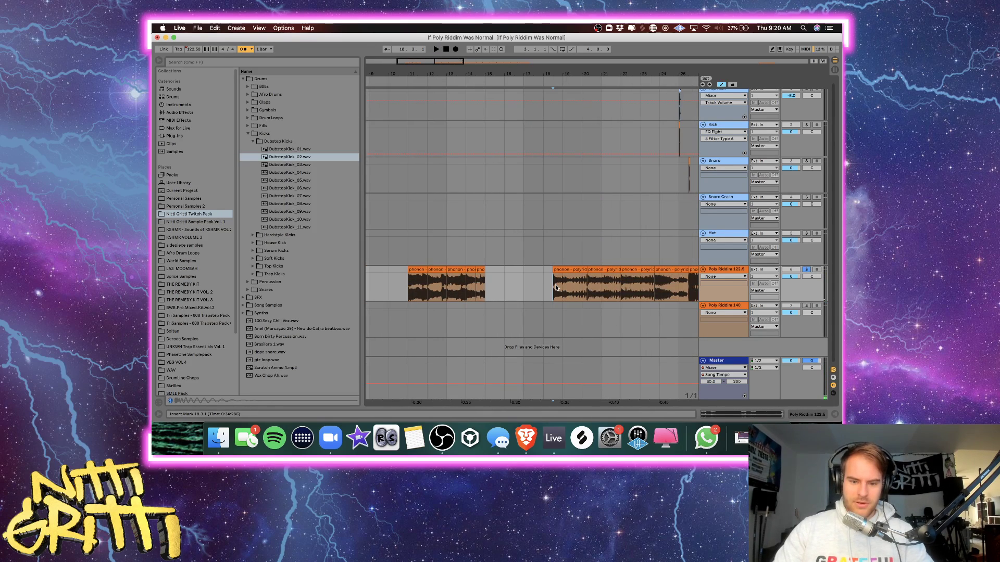
# Try extending the start of the piece at bar 11 back to about 3.4.4 and play the added audio.
pyautogui.hscroll(-5, 556, 287)
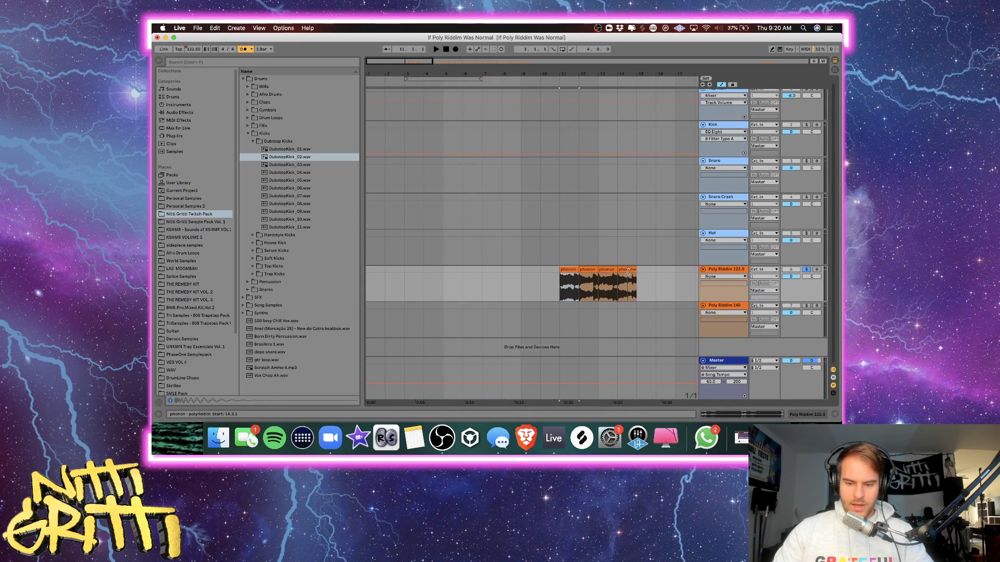
pyautogui.moveTo(561, 271); pyautogui.dragTo(423, 271)
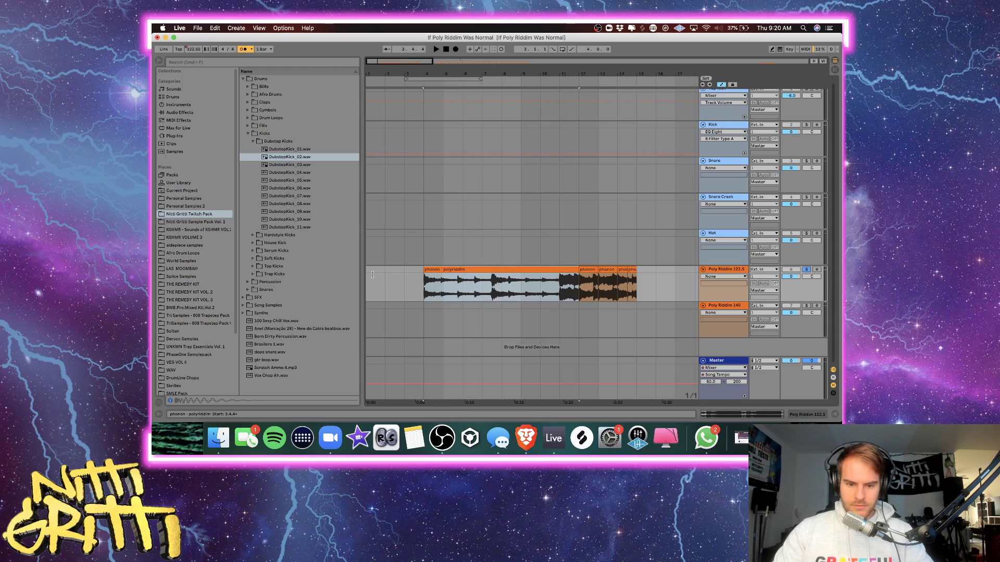
pyautogui.press('space')
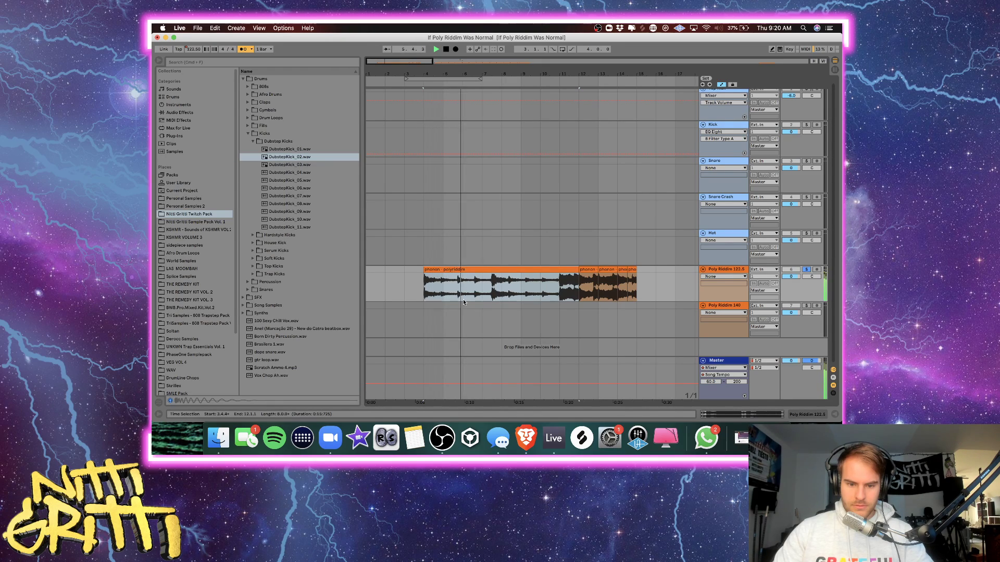
pyautogui.press('super+z')
# Select the whole four-bar group at bar 11 and move it to bar 1 by cutting and pasting.
pyautogui.hscroll(3, 540, 289)
pyautogui.keyDown('shift'); pyautogui.click(556, 270); pyautogui.keyUp('shift')
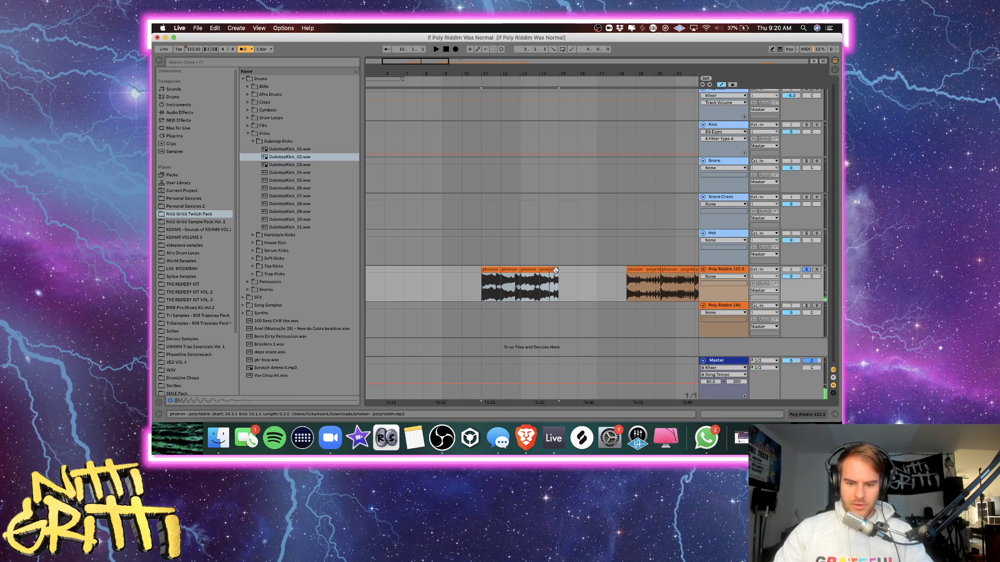
pyautogui.hscroll(-4, 555, 270)
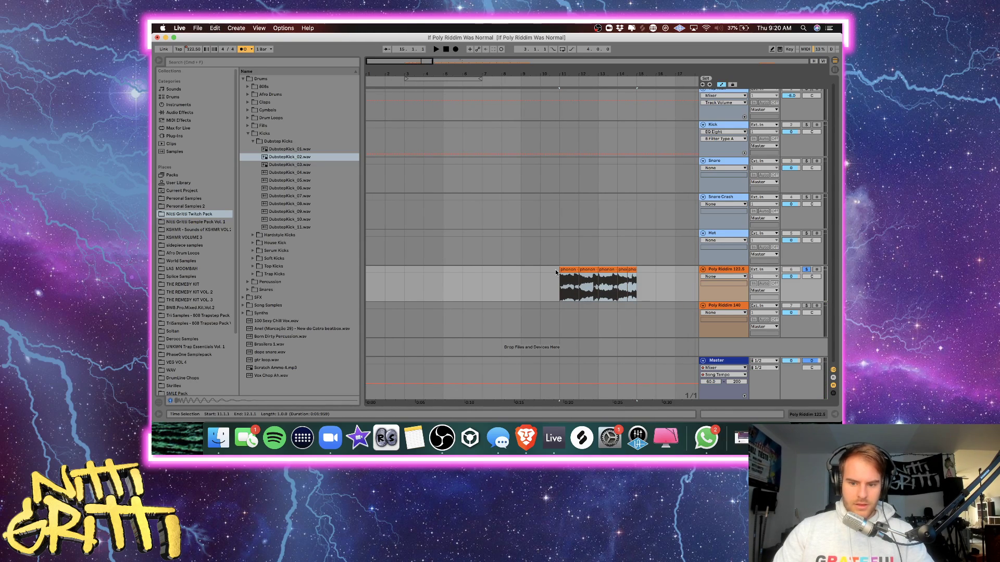
pyautogui.press('Delete')
pyautogui.click(375, 272)
pyautogui.press('super+v')
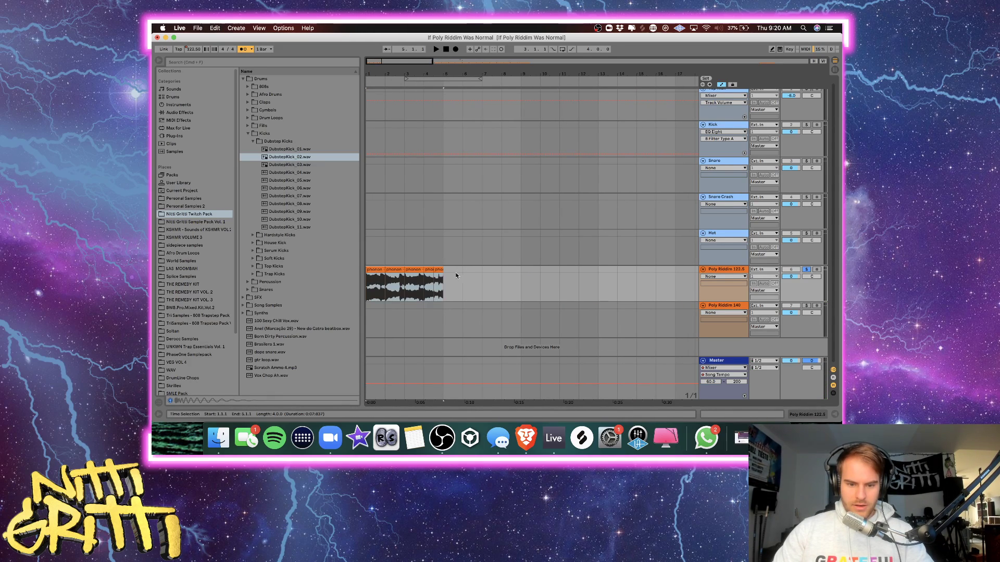
# Delete the empty time from bar 5 to bar 13, and duplicate the four-bar group directly after itself at bar 5.
pyautogui.moveTo(444, 269); pyautogui.dragTo(592, 275)
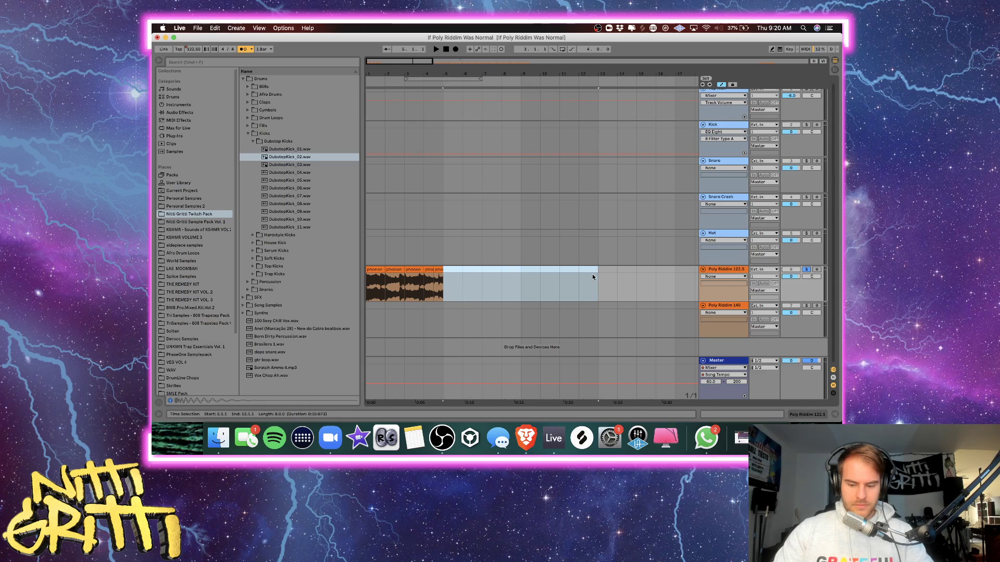
pyautogui.press('super+shift+Delete')
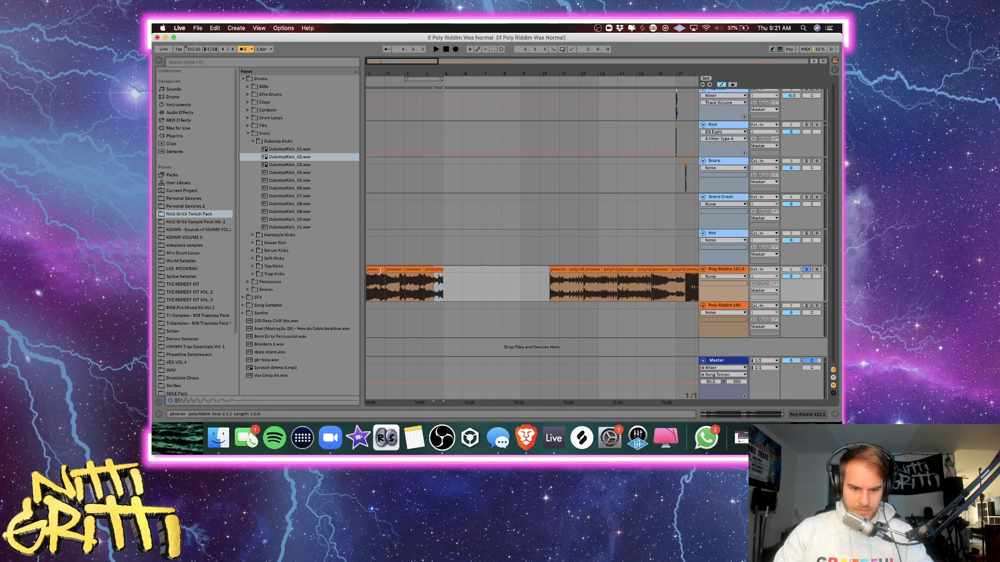
pyautogui.keyDown('shift'); pyautogui.click(380, 272); pyautogui.keyUp('shift')
pyautogui.press('super+d')
# Delete the remaining empty time between bar 9 and the next pieces at 10.3.1.
pyautogui.click(521, 280)
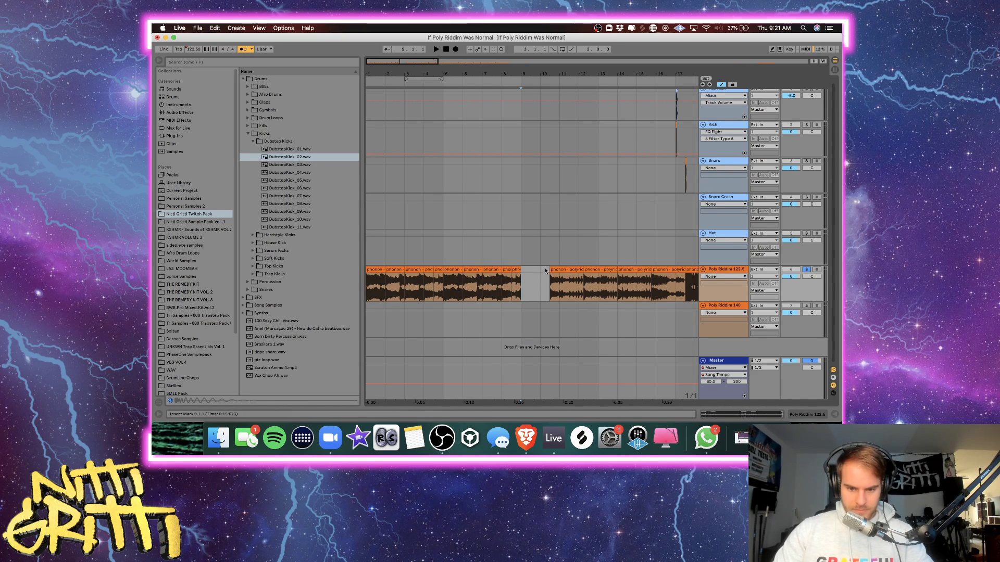
pyautogui.moveTo(545, 270); pyautogui.dragTo(522, 271)
pyautogui.press('super+shift+Delete')
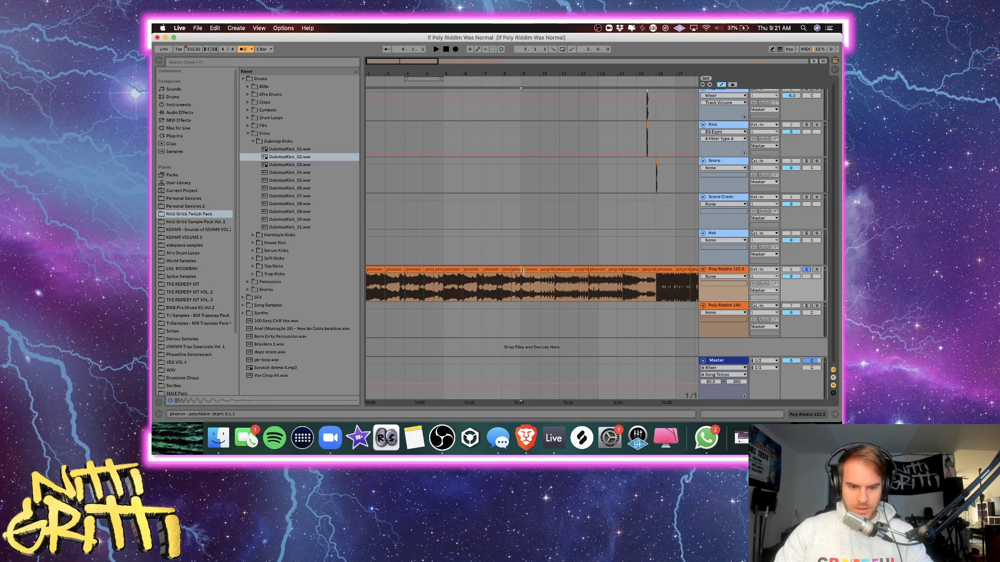
# Play the rearranged track from bar 1 through bar 6 to check how the bars flow.
pyautogui.click(375, 275)
pyautogui.press('+')
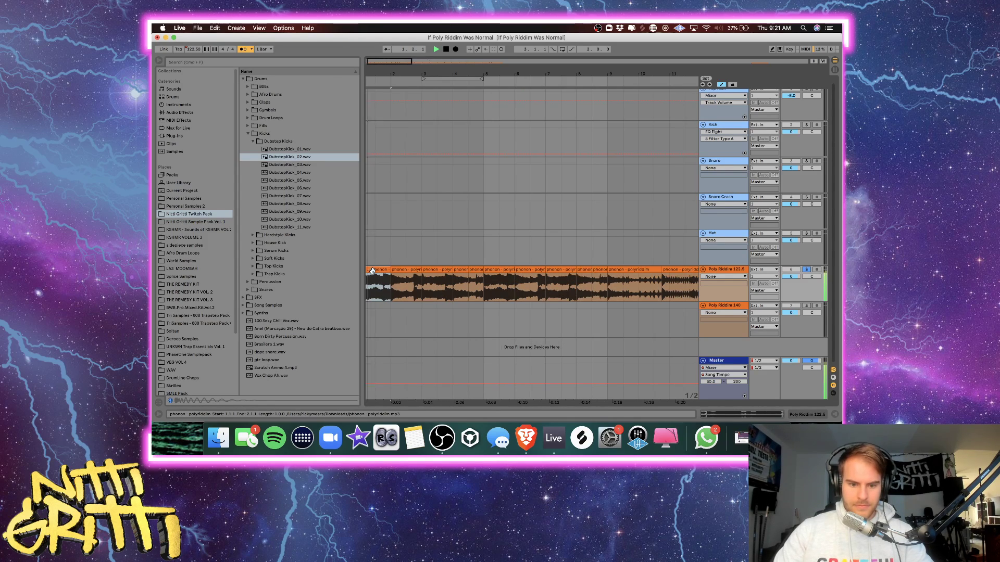
pyautogui.moveTo(467, 270); pyautogui.dragTo(477, 269)
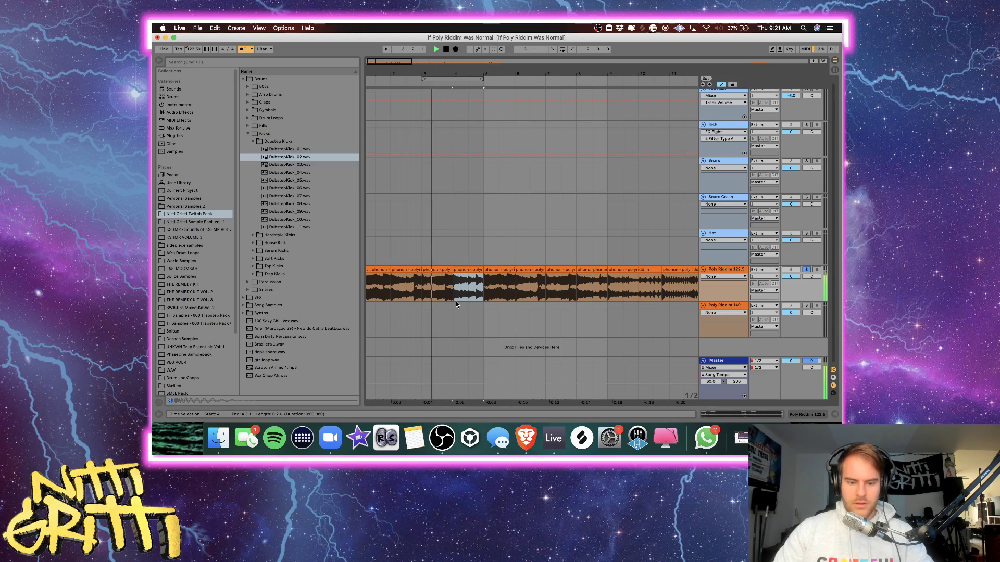
pyautogui.hscroll(2, 458, 304)
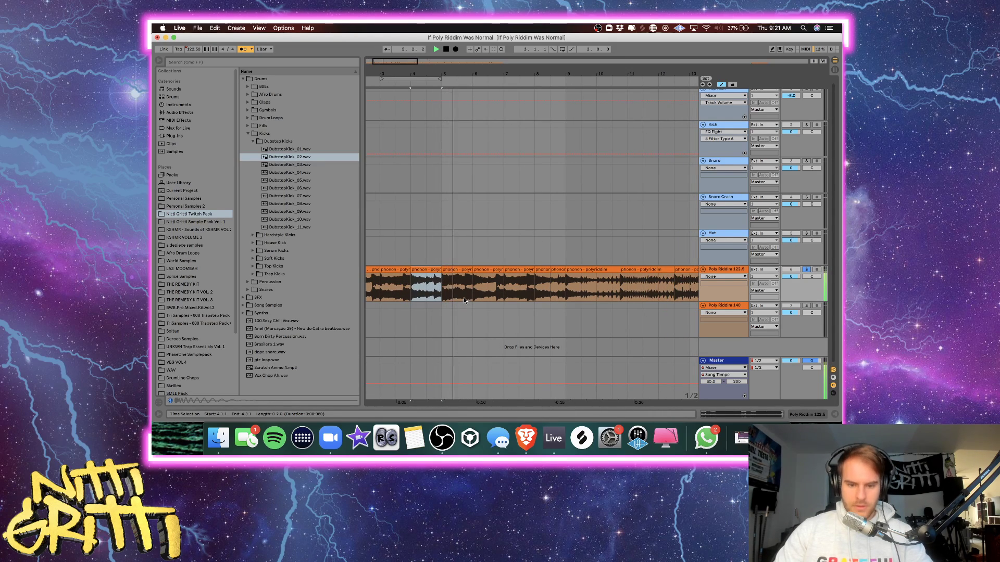
pyautogui.hscroll(2, 457, 294)
pyautogui.hscroll(2, 457, 294)
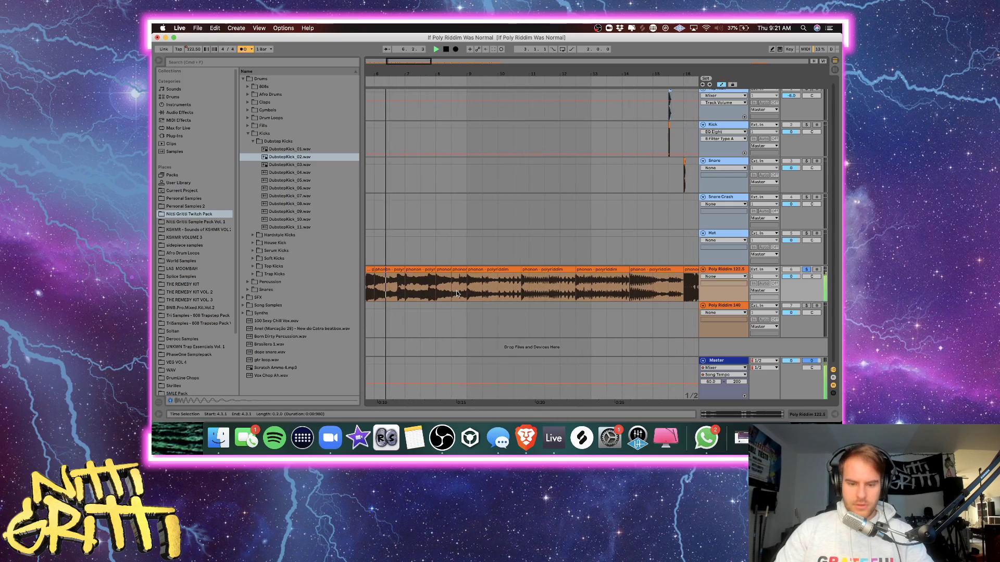
# Replace the small pieces in bar 8 with one continuous piece spanning 8.1.1 to 9.1.1.
pyautogui.click(449, 278)
pyautogui.press('+')
pyautogui.press('+')
pyautogui.press('+')
pyautogui.press('+')
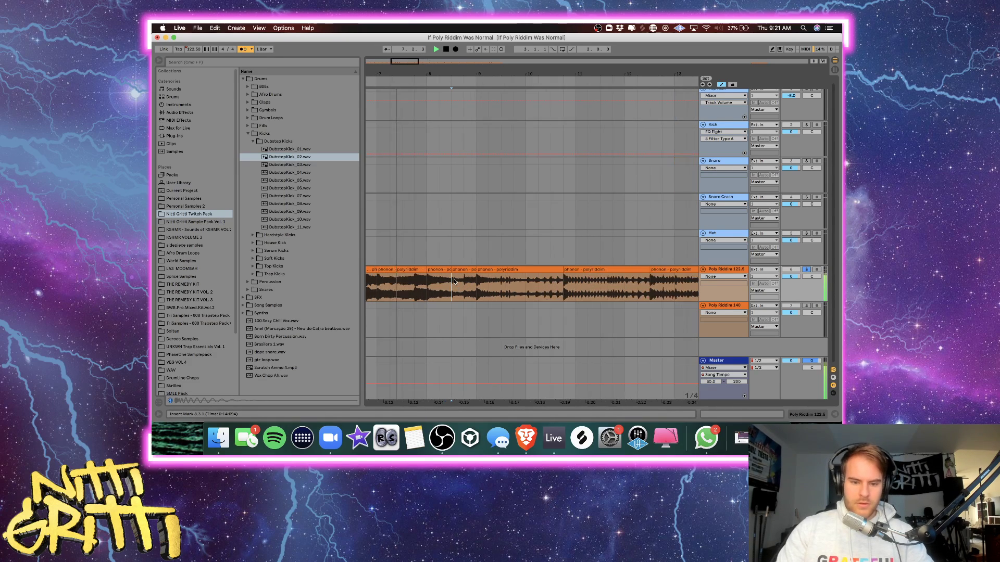
pyautogui.moveTo(448, 278)
pyautogui.mouseDown()
pyautogui.moveTo(427, 278)
pyautogui.moveTo(535, 279)
pyautogui.moveTo(452, 271)
pyautogui.mouseUp()
pyautogui.click(538, 270)
pyautogui.press('Delete')
pyautogui.press('space')
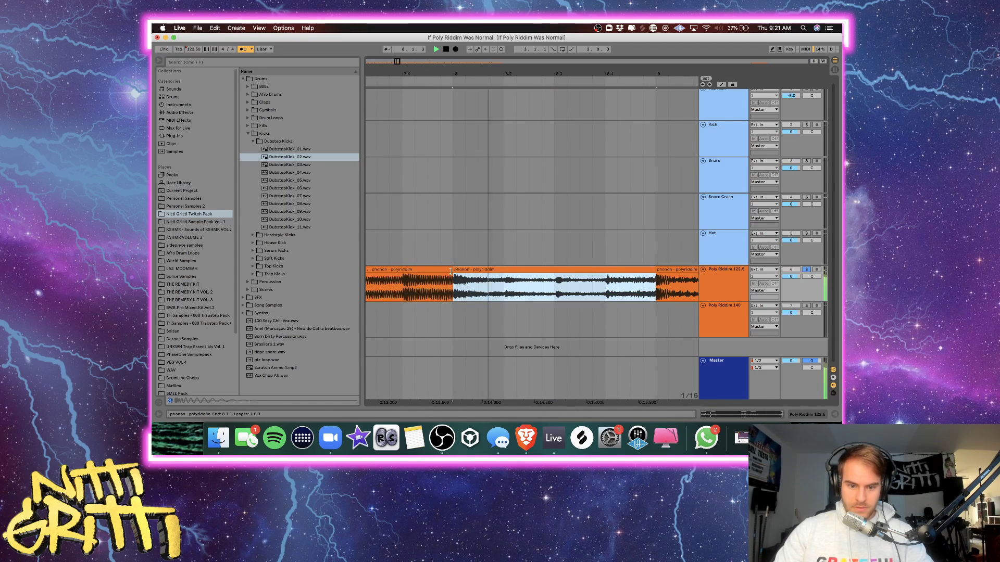
# Play from 7.2.4 to check the transition into bars 8 and 9.
pyautogui.hscroll(-3, 452, 270)
pyautogui.click(399, 248)
pyautogui.press('space')
pyautogui.press('space')
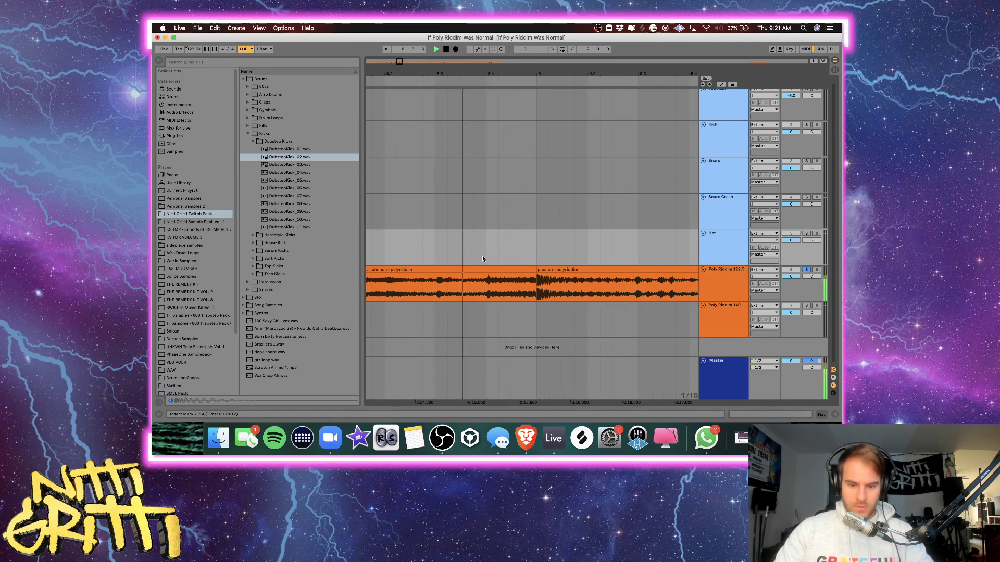
# Move the piece starting at 10.4.1 back to 10.1.1, cutting the bar 9 piece to one bar.
pyautogui.click(532, 248)
pyautogui.press('-')
pyautogui.press('-')
pyautogui.press('-')
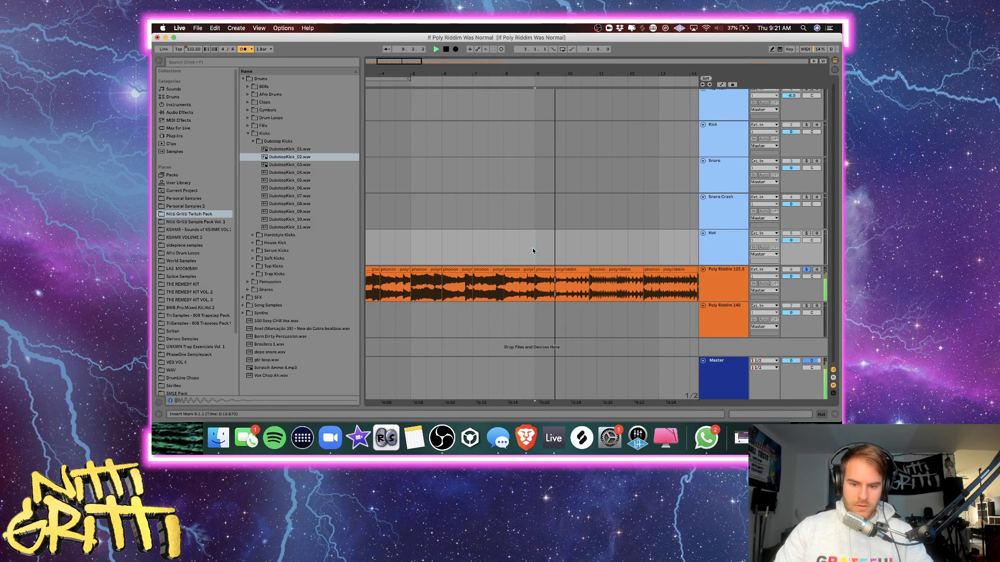
pyautogui.press('+')
pyautogui.press('+')
pyautogui.press('+')
pyautogui.press('space')
pyautogui.click(535, 284)
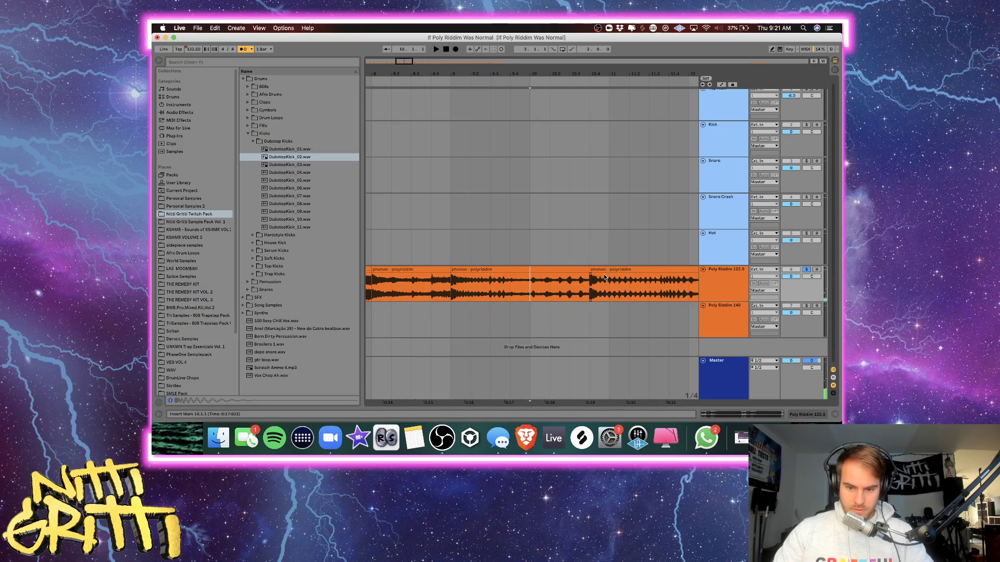
pyautogui.moveTo(604, 278); pyautogui.dragTo(545, 278)
# Play from 8.3.1 to check the passage into bars 9 and 10.
pyautogui.click(410, 247)
pyautogui.press('space')
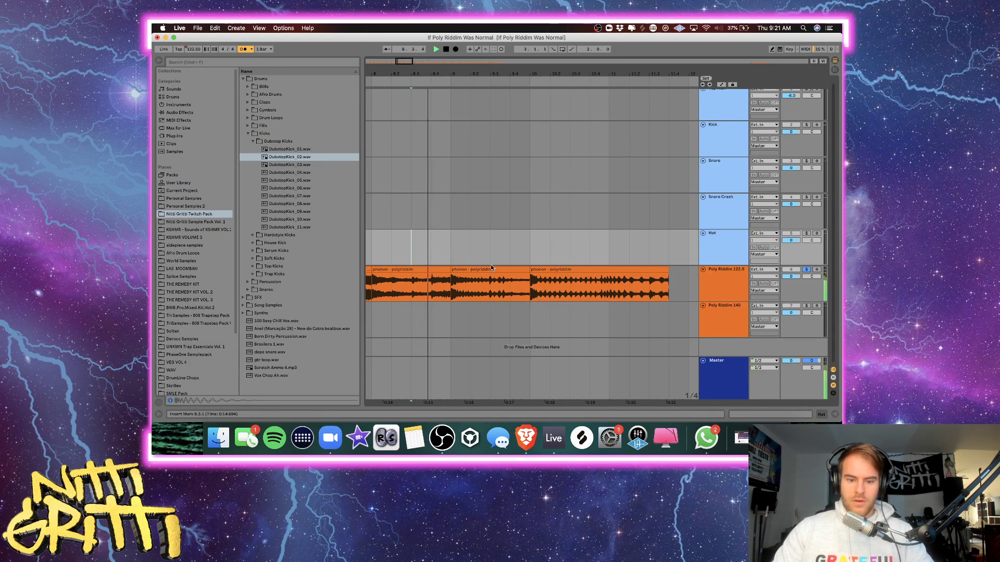
pyautogui.hscroll(2, 491, 267)
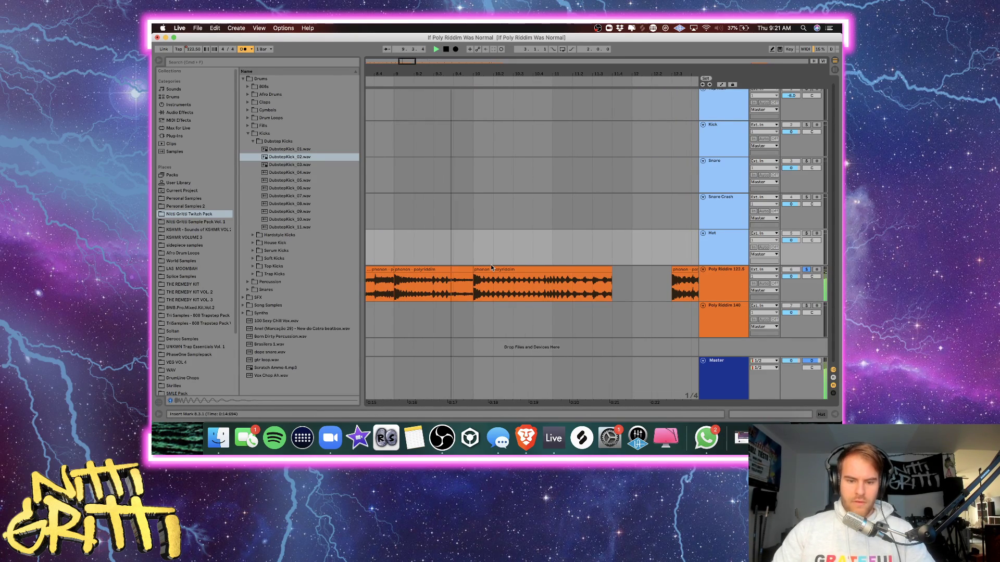
pyautogui.hscroll(3, 573, 268)
# Move the piece starting at 12.3.1 back to 11.1.1, over the end of the bar 10 piece, and stop playback.
pyautogui.click(618, 270)
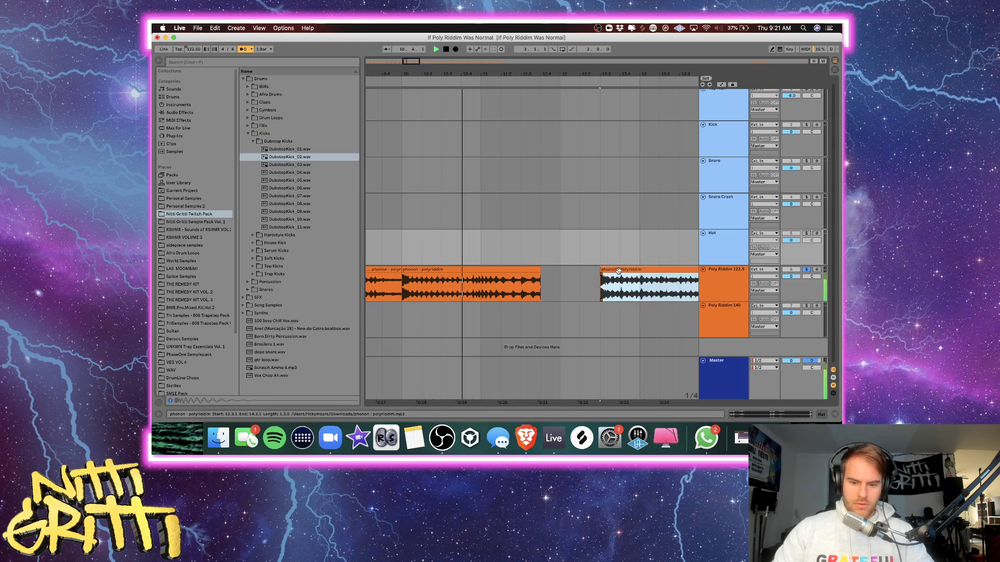
pyautogui.moveTo(618, 271); pyautogui.dragTo(503, 271)
pyautogui.press('space')
pyautogui.hscroll(-6, 469, 261)
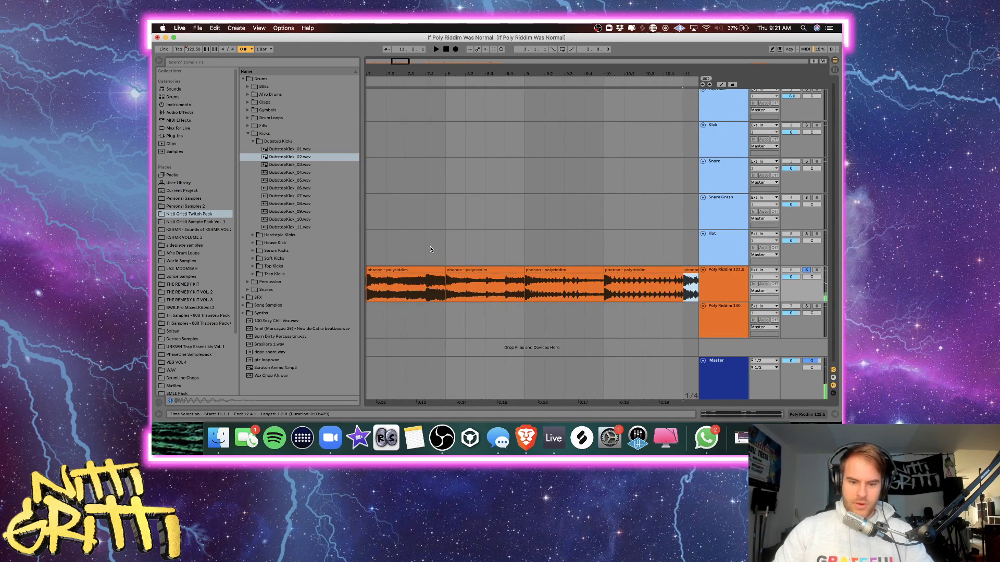
# Examine the pieces from bar 7 to bar 16 and play from 8.3.1 to check bars 9 and 10.
pyautogui.click(409, 248)
pyautogui.press('-')
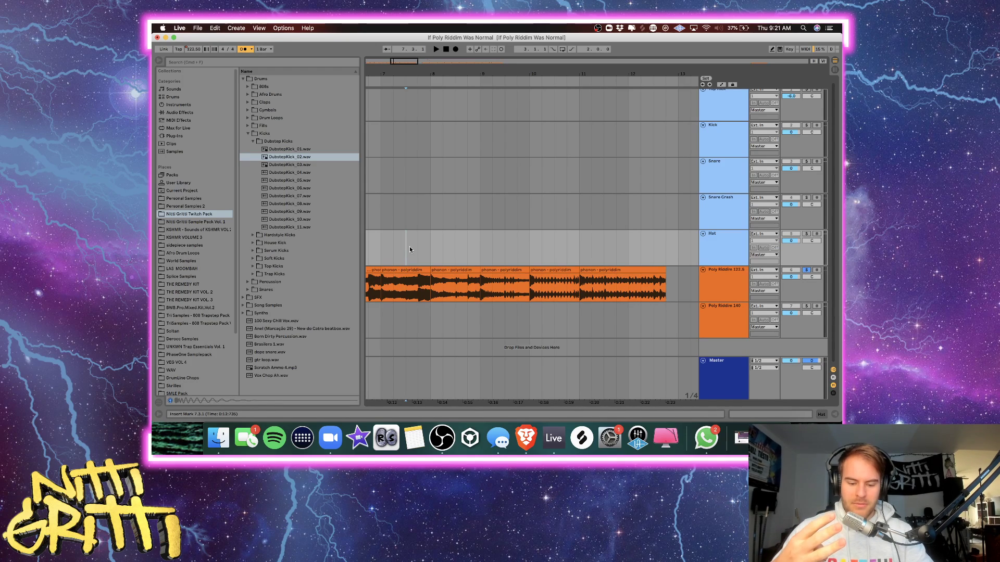
pyautogui.hscroll(5, 469, 268)
pyautogui.hscroll(3, 577, 302)
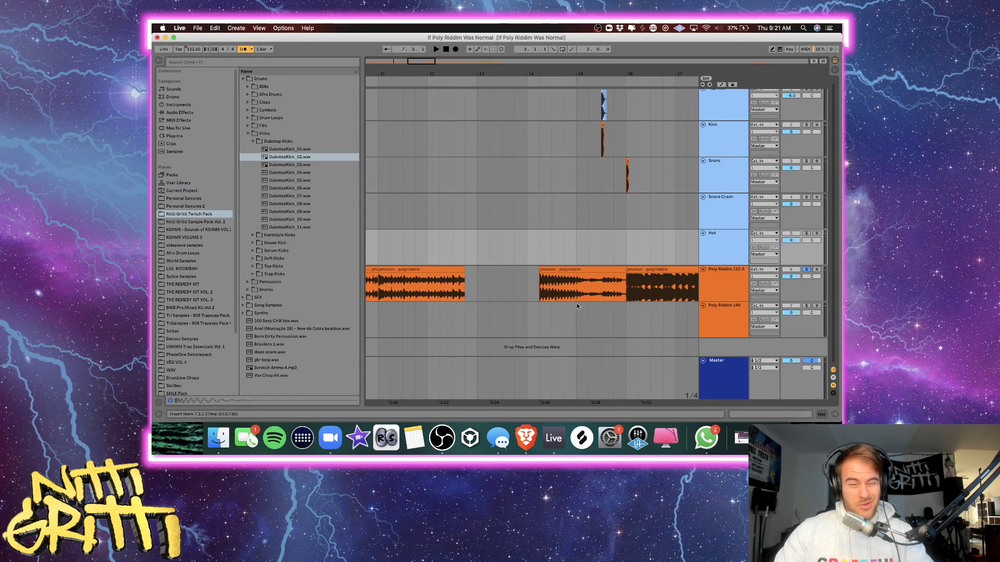
pyautogui.hscroll(-4, 580, 297)
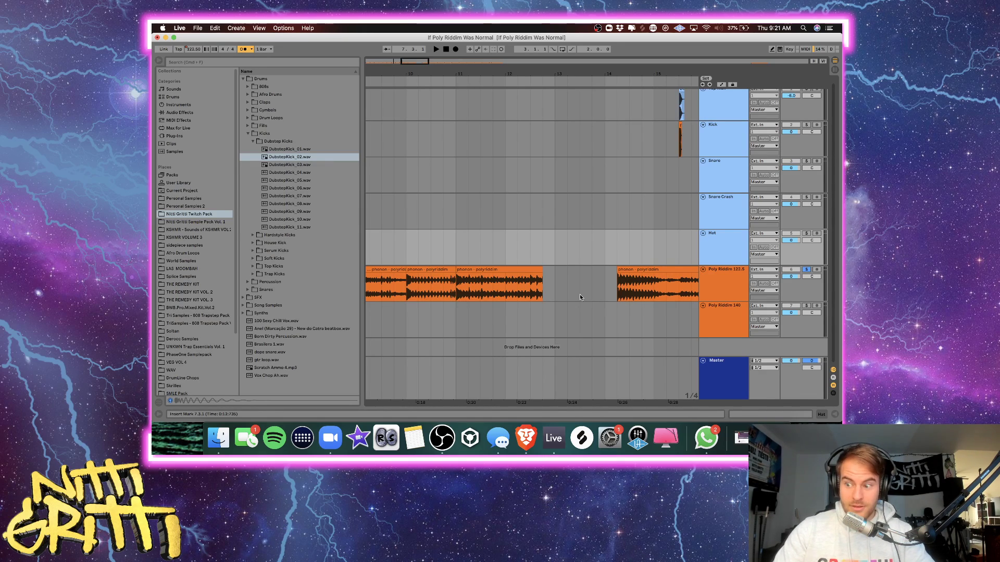
pyautogui.hscroll(-5, 579, 295)
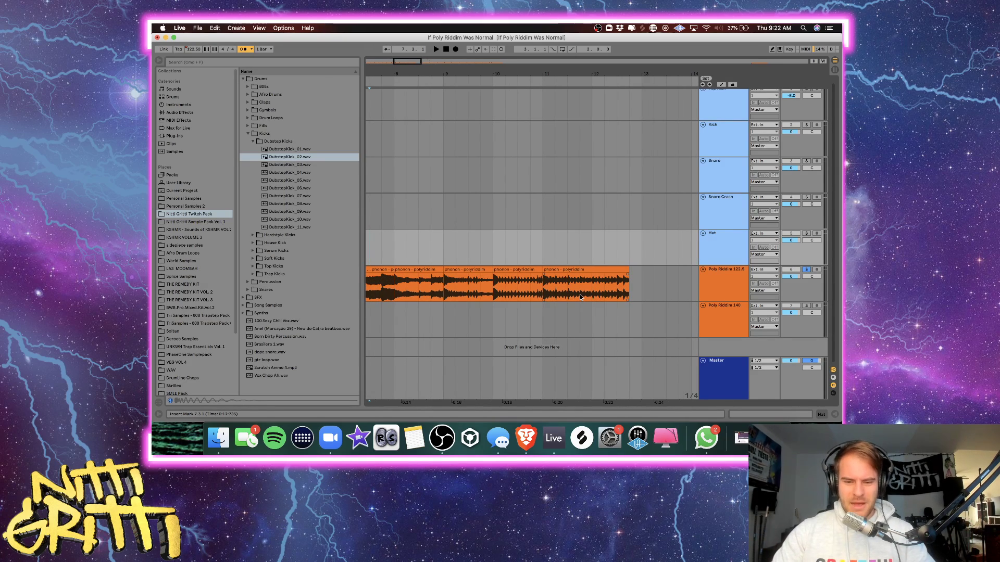
pyautogui.hscroll(1, 580, 297)
pyautogui.hscroll(-4, 477, 257)
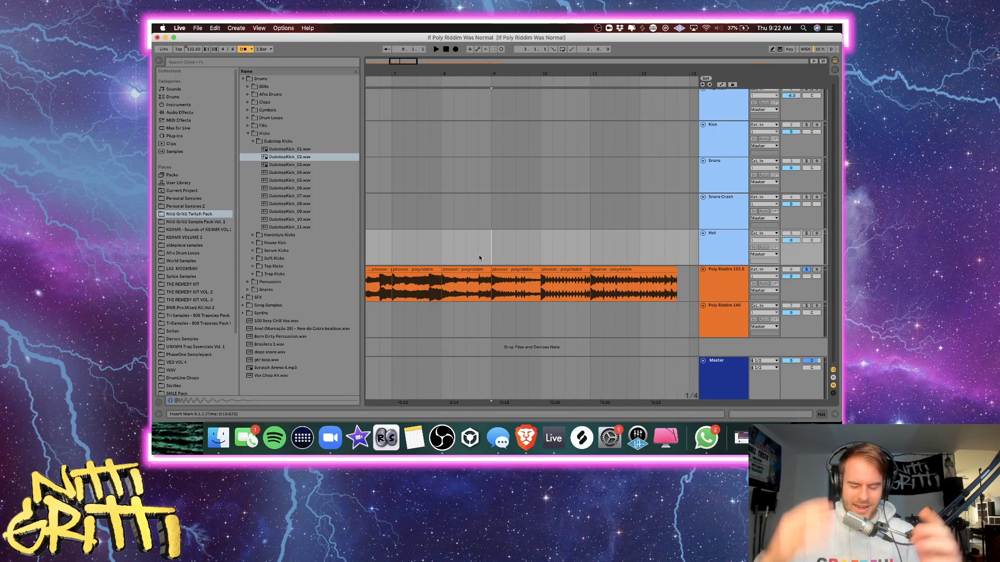
pyautogui.hscroll(5, 417, 245)
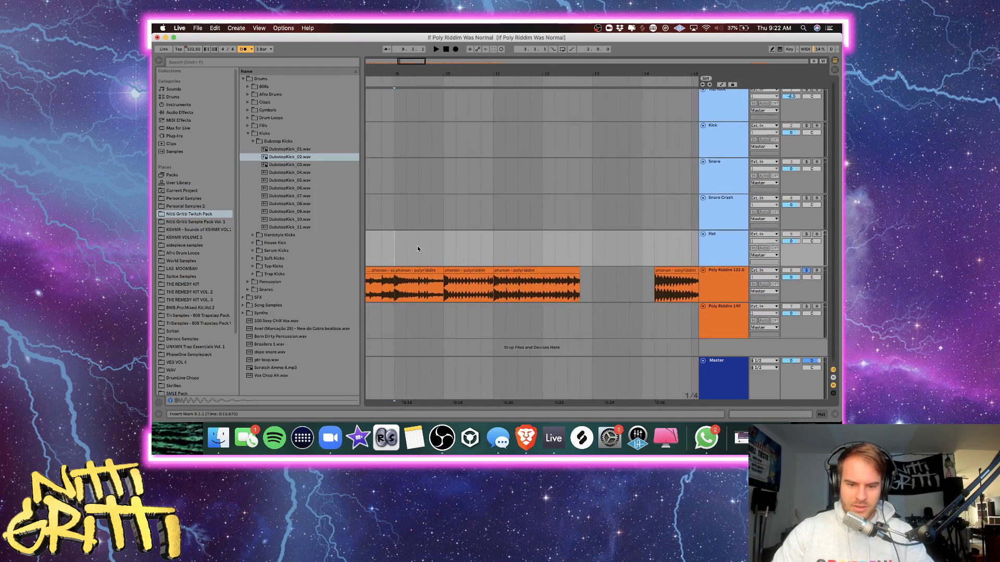
pyautogui.press('space')
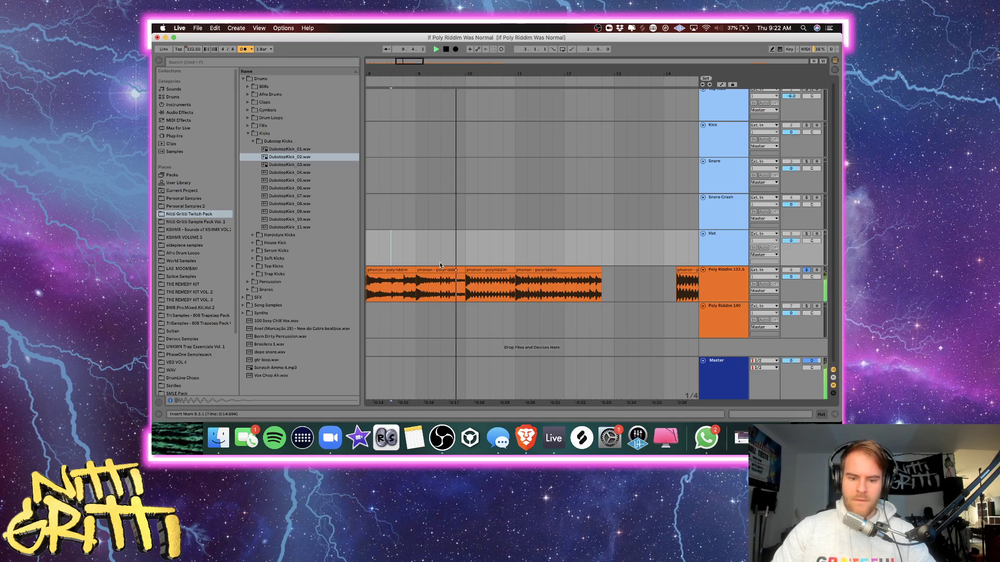
pyautogui.hscroll(2, 541, 314)
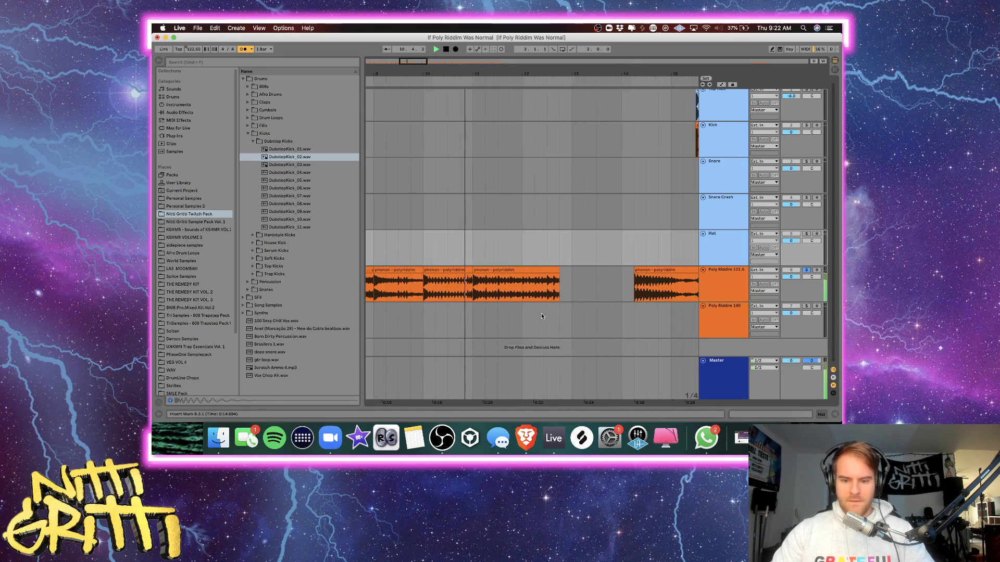
# Trim the end of the bar 11 piece to 12.1.1 so it lasts one bar.
pyautogui.click(555, 269)
pyautogui.moveTo(555, 270); pyautogui.dragTo(522, 270)
pyautogui.hscroll(2, 533, 271)
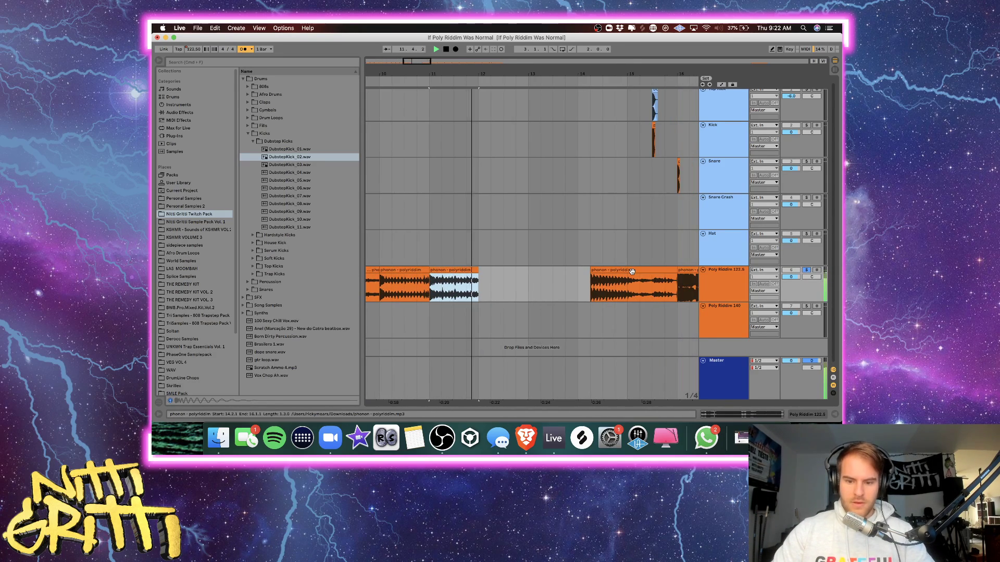
# Move the next separate piece back to 12.1.1 and extend its end to 14.2.1.
pyautogui.press('space')
pyautogui.moveTo(632, 270); pyautogui.dragTo(565, 271)
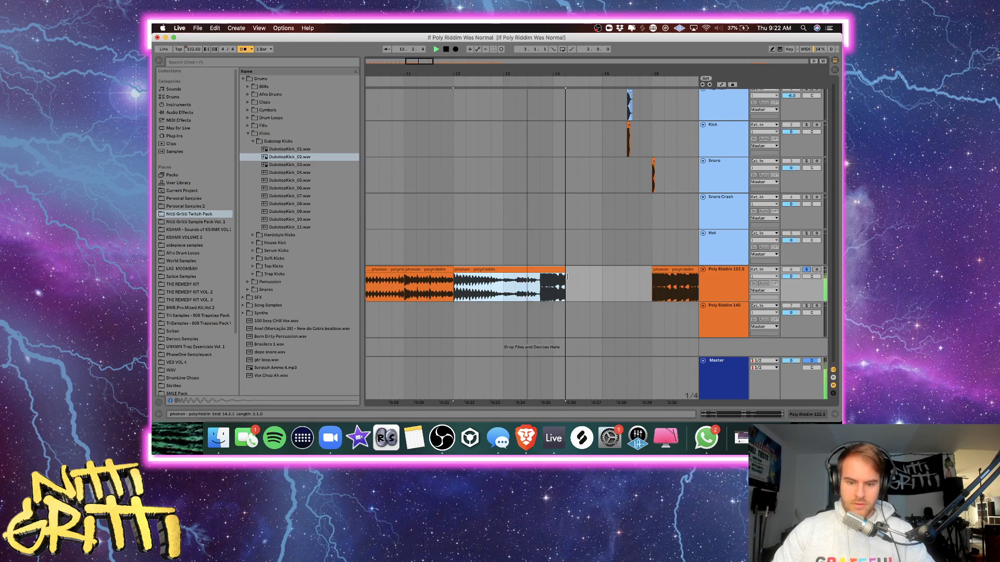
# Play from bar 9 into bar 12 to check the rearranged four bars and the piece that follows.
pyautogui.click(498, 288)
pyautogui.hscroll(-2, 498, 287)
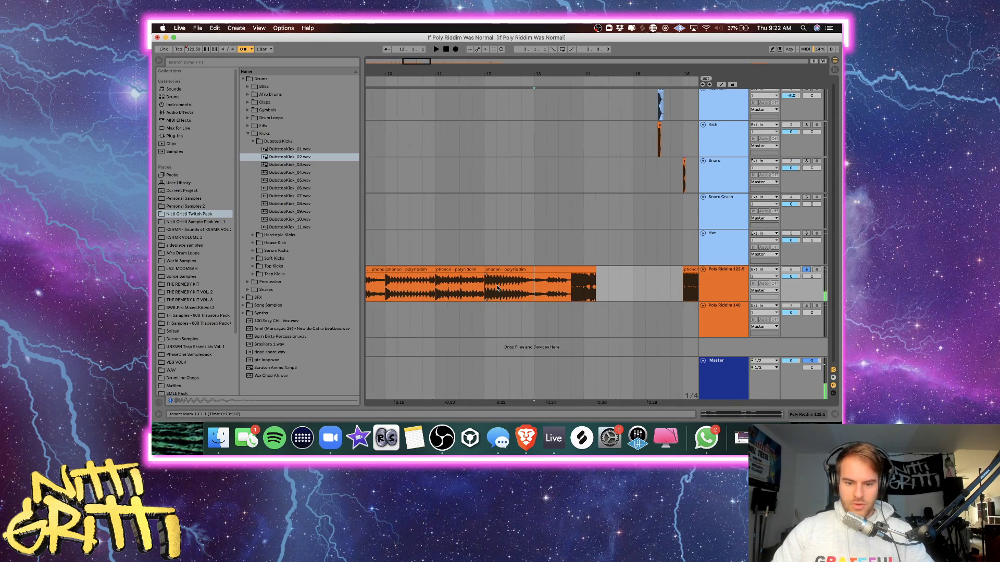
pyautogui.click(497, 288)
pyautogui.press('-')
pyautogui.click(410, 258)
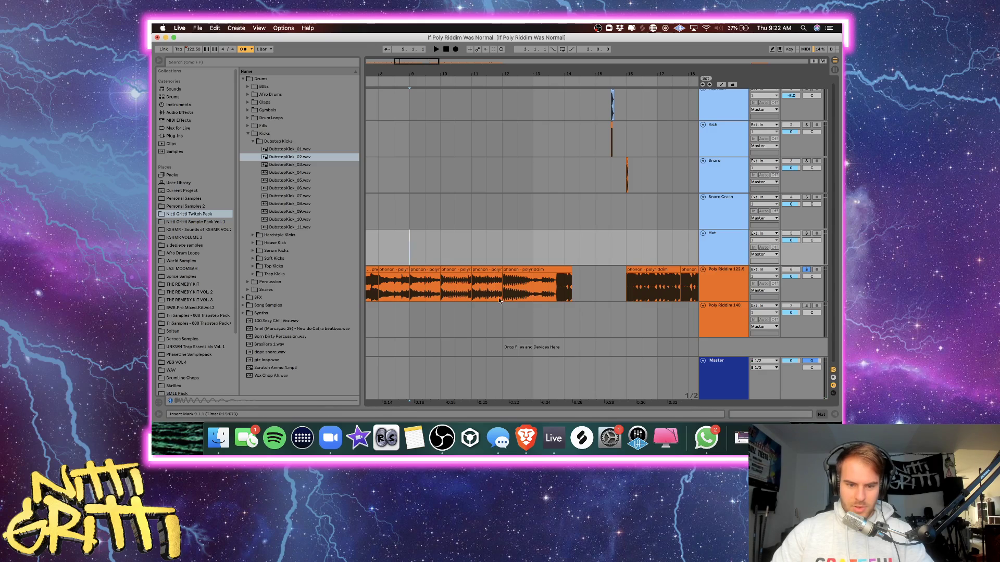
pyautogui.press('space')
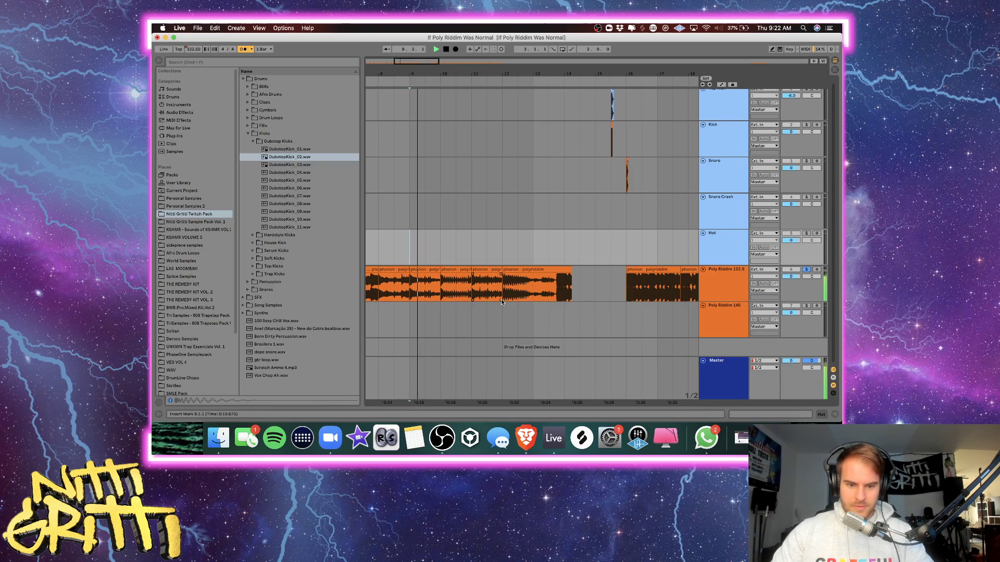
pyautogui.click(472, 288)
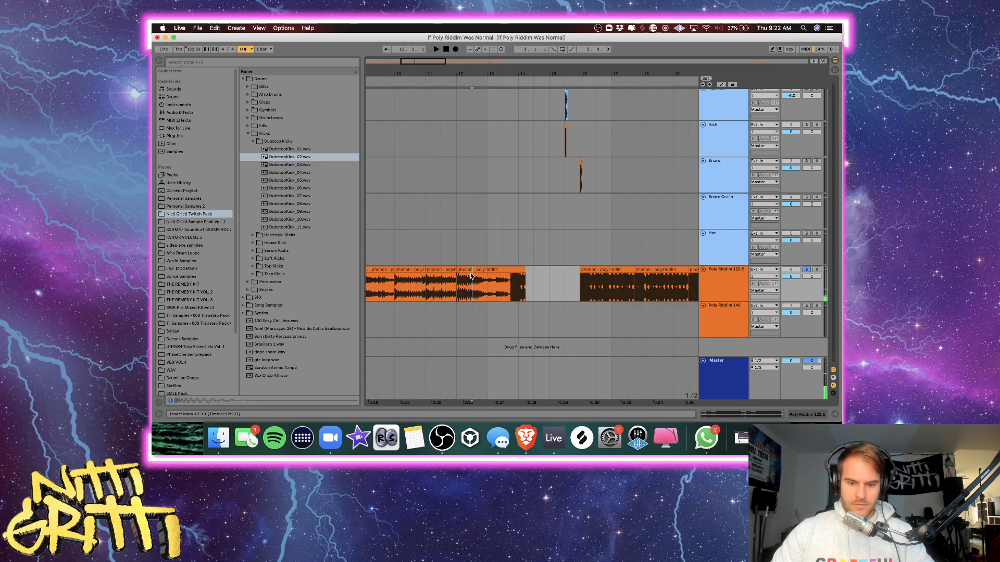
# Select the empty bar from 15.1.1 to 16.1.1 and insert that length of silence three times.
pyautogui.click(473, 271)
pyautogui.hscroll(2, 550, 279)
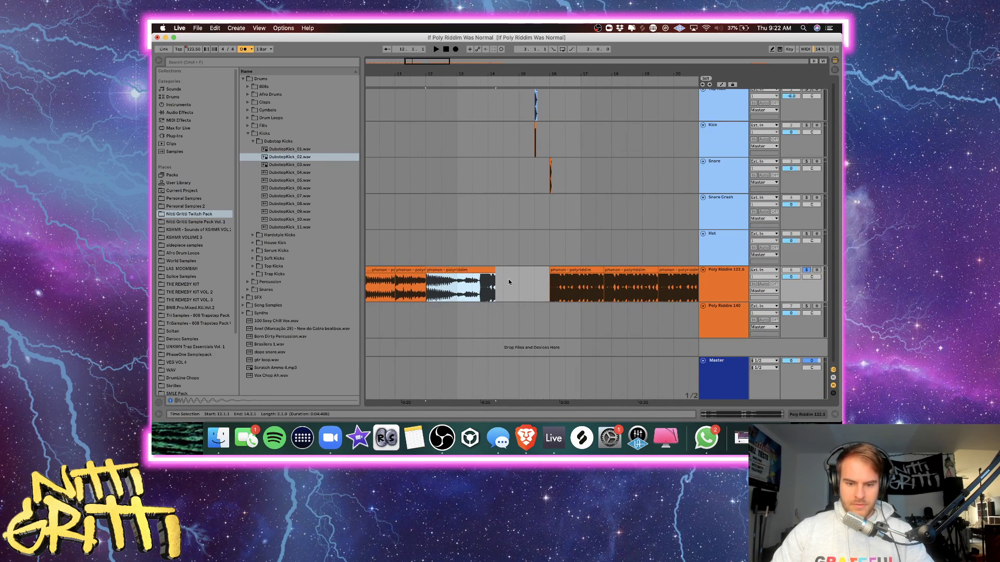
pyautogui.moveTo(513, 279); pyautogui.dragTo(531, 280)
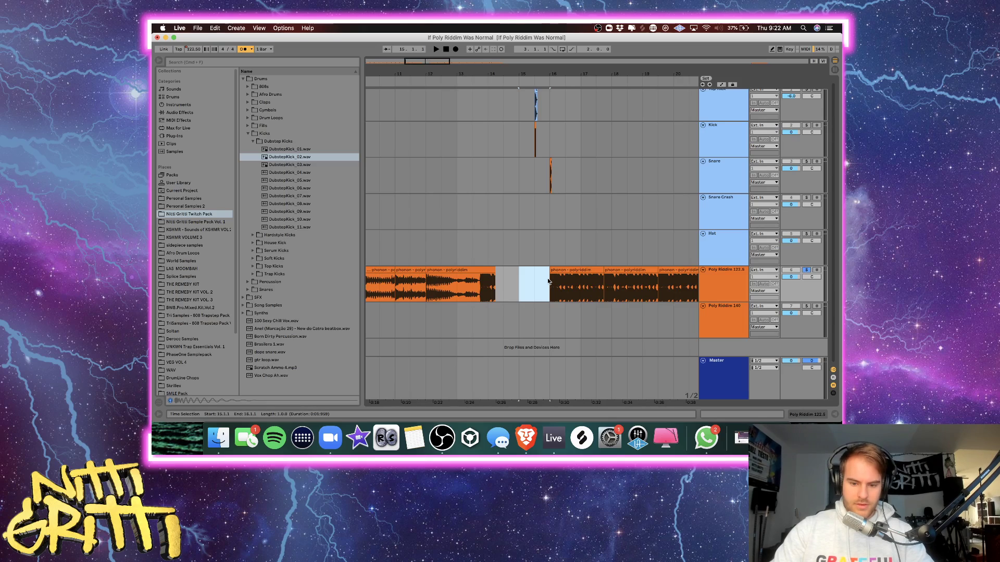
pyautogui.press('super+i')
pyautogui.press('super+i')
pyautogui.press('super+i')
# Insert a new audio track below the Hat track and name it Clap.
pyautogui.hscroll(-5, 548, 280)
pyautogui.click(427, 246)
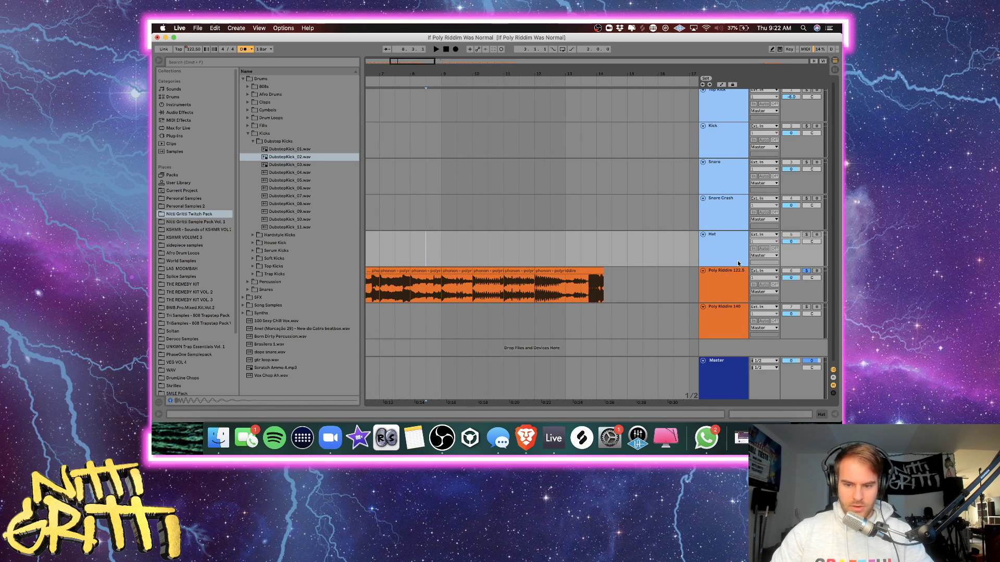
pyautogui.press('super+t')
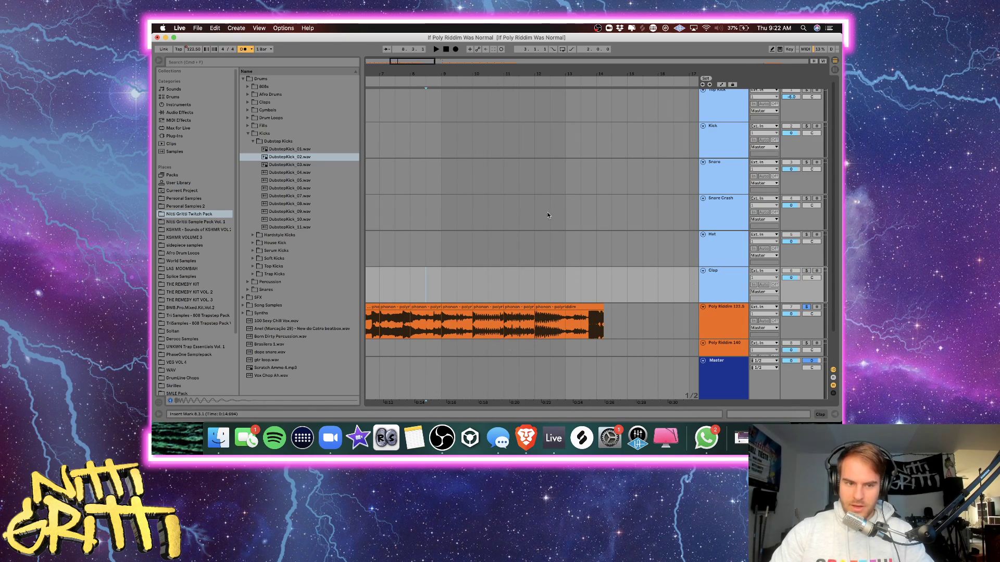
# Search the sample browser for "clap" across all results.
pyautogui.click(190, 61)
pyautogui.write('clap')
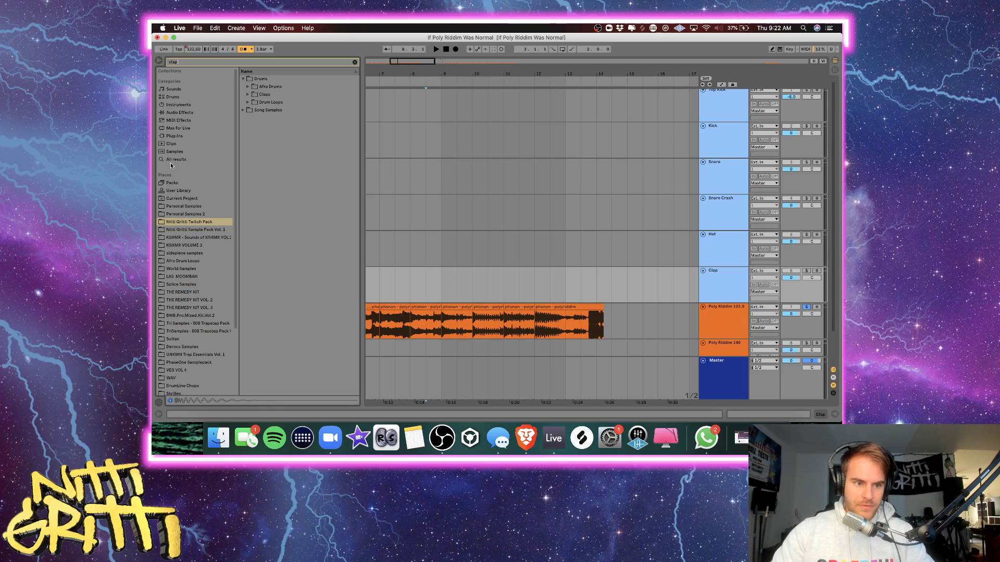
pyautogui.click(188, 161)
# Audition several clap samples and place BWB PROMIXED 2 CLAP (2) on the Clap track at bar 9.
pyautogui.click(288, 180)
pyautogui.press('Down')
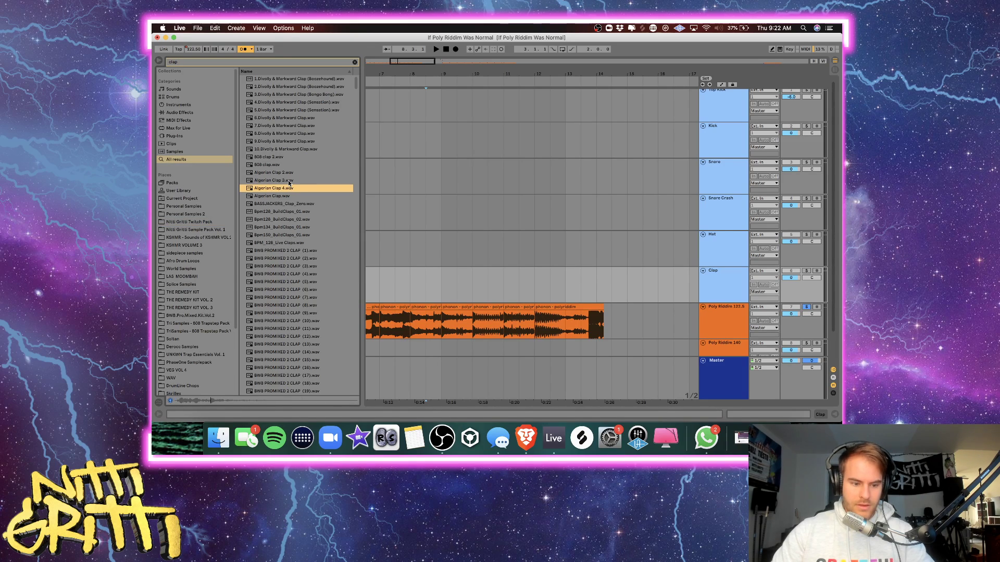
pyautogui.click(280, 143)
pyautogui.press('Up')
pyautogui.press('Up')
pyautogui.click(294, 258)
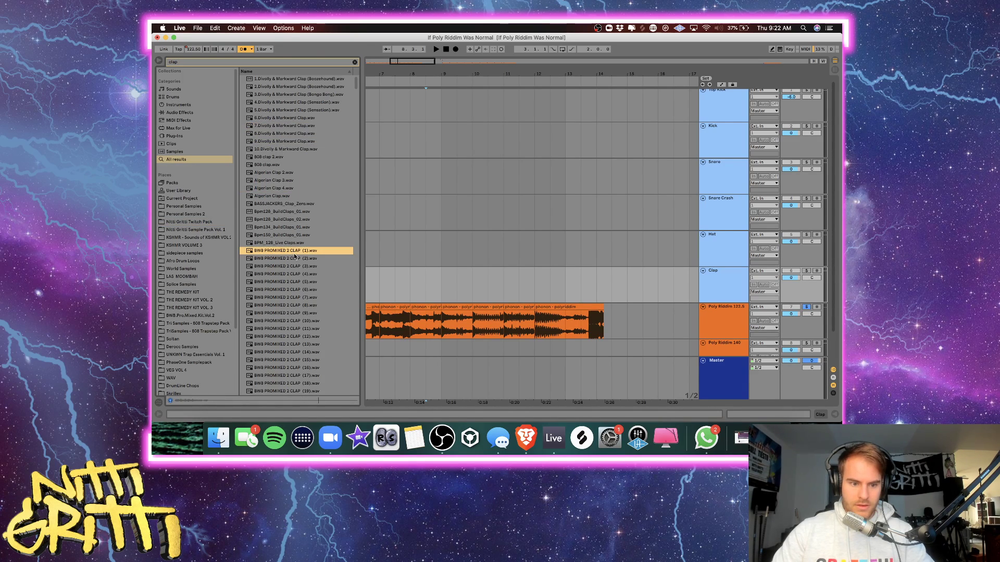
pyautogui.moveTo(409, 278); pyautogui.dragTo(442, 282)
# Play from 8.1.1 to hear the new clap at bar 9 with the track.
pyautogui.click(412, 282)
pyautogui.press('space')
pyautogui.press('+')
pyautogui.press('+')
pyautogui.press('+')
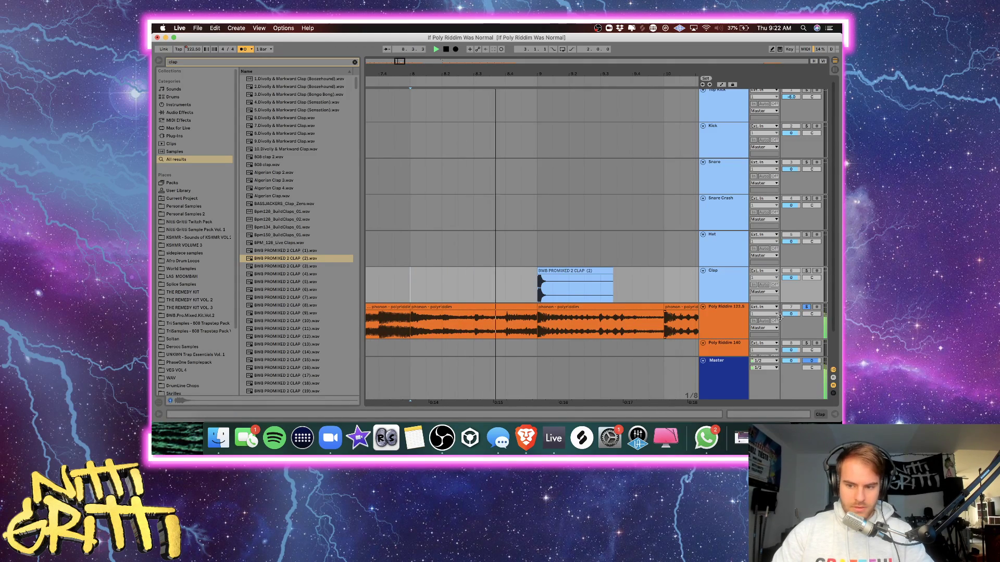
# Lower the Clap track's volume and turn off solo on the Poly Riddim 122.5 track.
pyautogui.moveTo(791, 277); pyautogui.dragTo(795, 279)
pyautogui.click(806, 308)
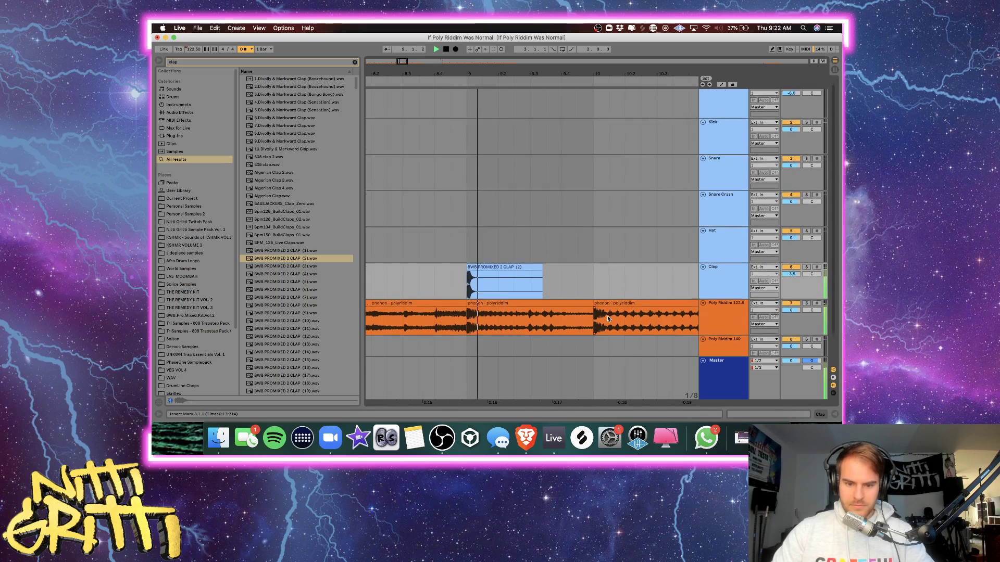
# Split the clap clip one beat after bar 9 and delete the tail, leaving a one-beat clap.
pyautogui.scroll(-1, 497, 259)
pyautogui.click(497, 259)
pyautogui.press('space')
pyautogui.press('super+e')
pyautogui.moveTo(498, 249); pyautogui.dragTo(463, 250)
pyautogui.click(512, 241)
pyautogui.press('BackSpace')
# Duplicate the one-beat clap along the Clap track so it falls on the beats of bars 9 to 12.
pyautogui.press('-')
pyautogui.press('-')
pyautogui.press('-')
pyautogui.press('-')
pyautogui.press('super+d')
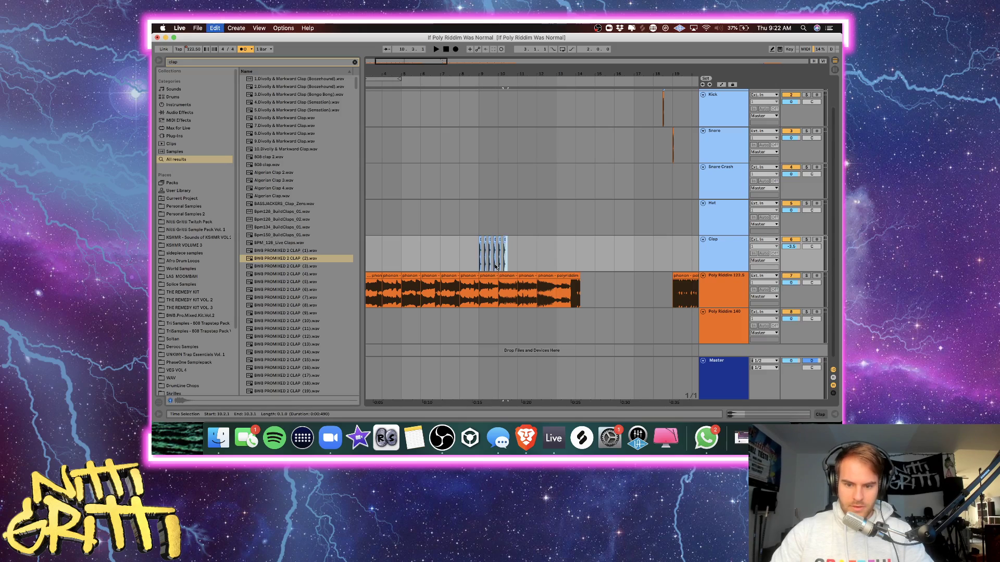
# Play from 8.1.1 to hear the repeated claps against the polyriddim audio.
pyautogui.click(459, 250)
pyautogui.press('space')
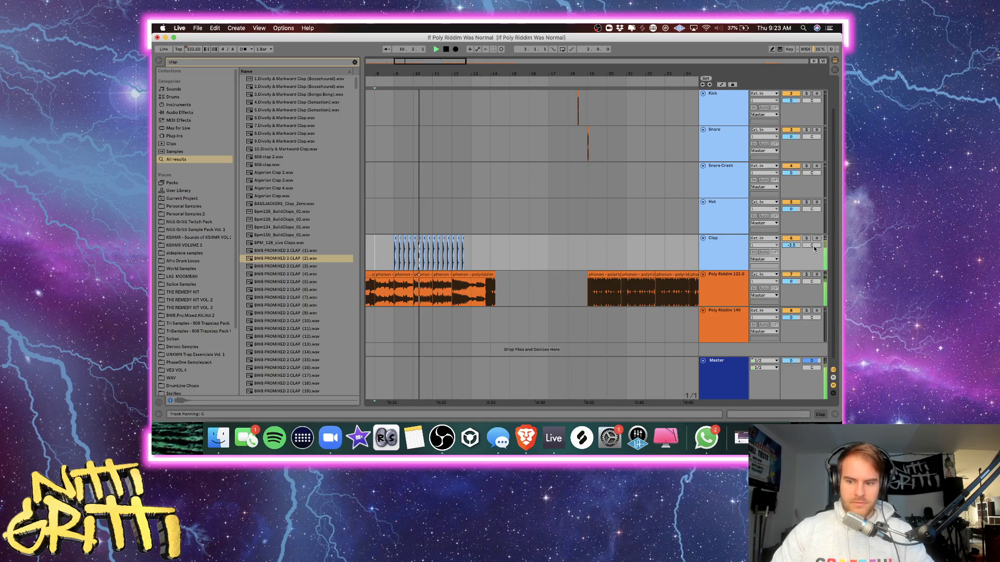
pyautogui.hscroll(-3, 561, 259)
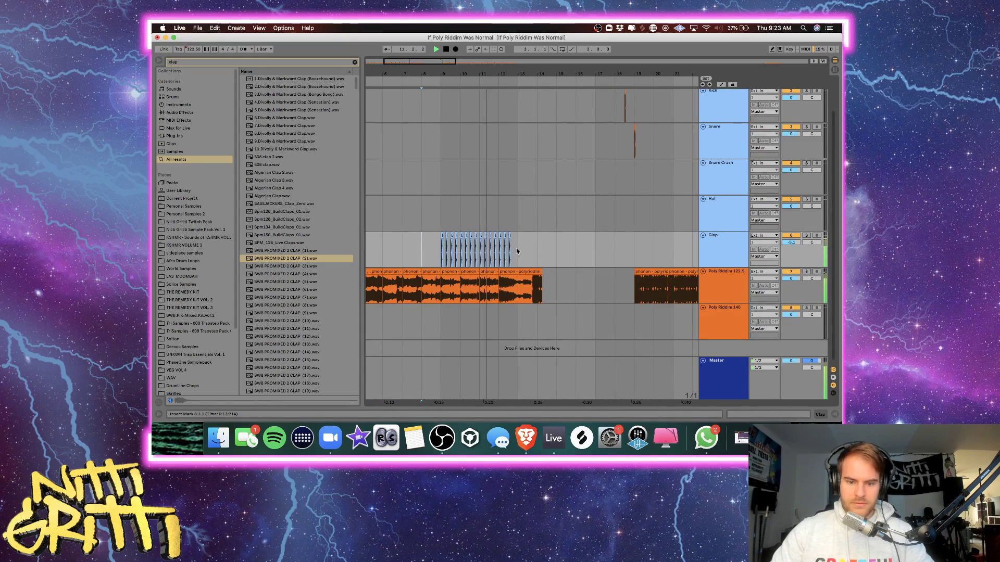
# Move the claps from bars 9–12 to start at bar 13 on the Clap track.
pyautogui.moveTo(517, 252); pyautogui.dragTo(443, 250)
pyautogui.press('Delete')
pyautogui.hscroll(2, 539, 274)
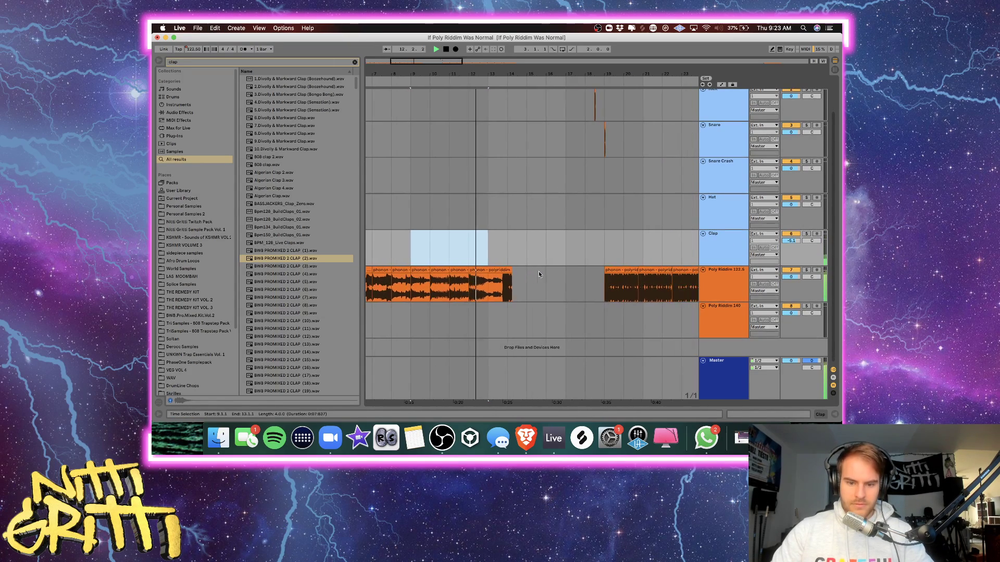
pyautogui.click(491, 252)
pyautogui.press('super+v')
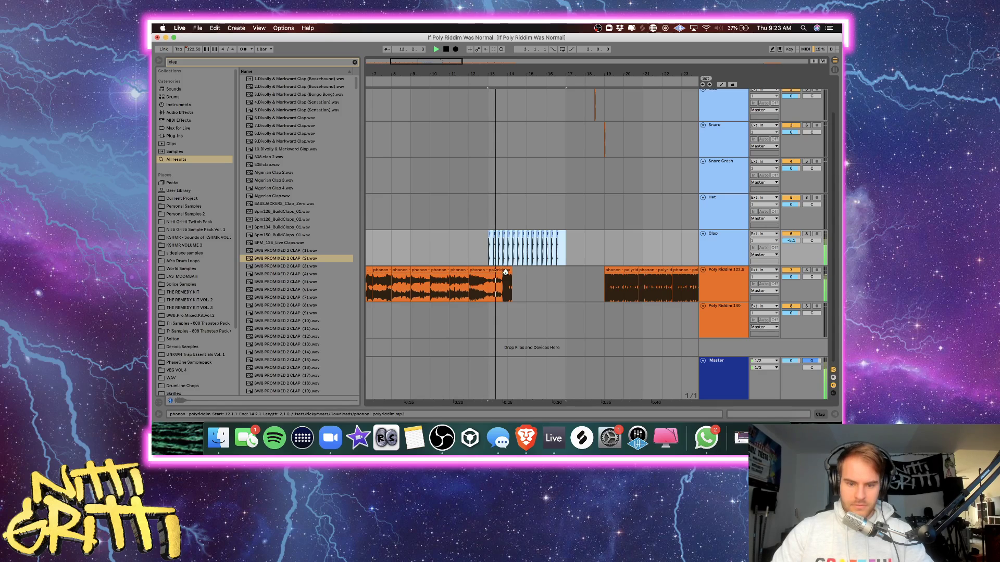
# Split the last clip of the first polyriddim section at bar 13 and move the split-off part to 17.1.1.
pyautogui.click(489, 277)
pyautogui.press('super+e')
pyautogui.scroll(5, 490, 273)
pyautogui.hscroll(3, 489, 272)
pyautogui.press('space')
pyautogui.click(467, 272)
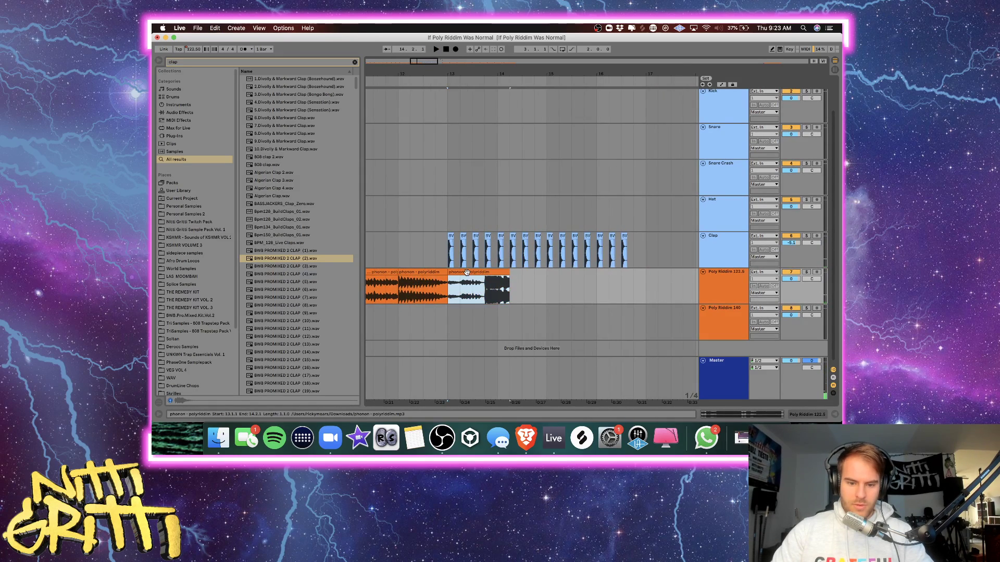
pyautogui.scroll(-2, 466, 272)
pyautogui.moveTo(467, 272); pyautogui.dragTo(590, 276)
pyautogui.hscroll(-5, 590, 276)
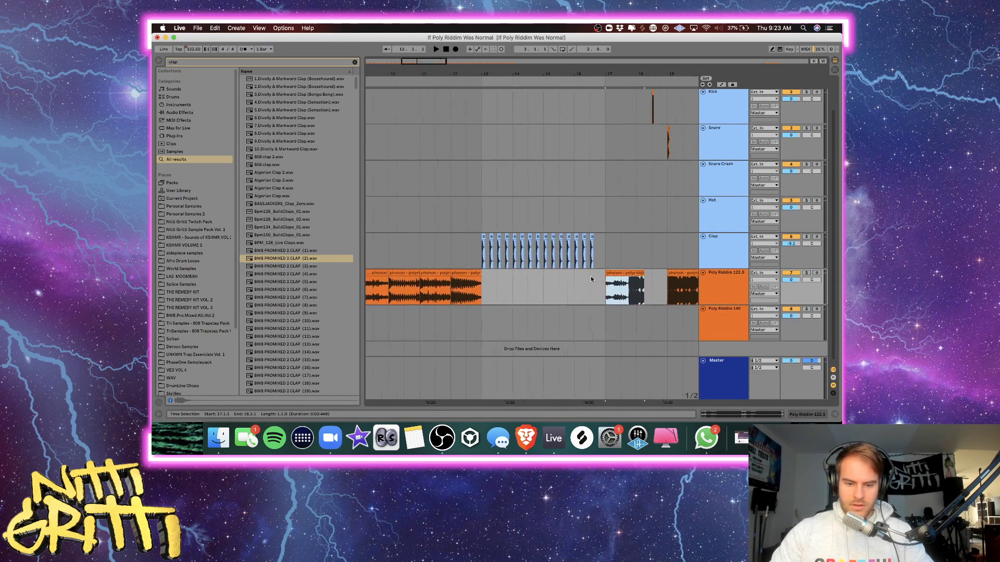
# Play from bar 9, and move the two polyriddim clips at bars 11 and 12 to start at 15.1.1.
pyautogui.click(440, 257)
pyautogui.press('space')
pyautogui.scroll(3, 501, 296)
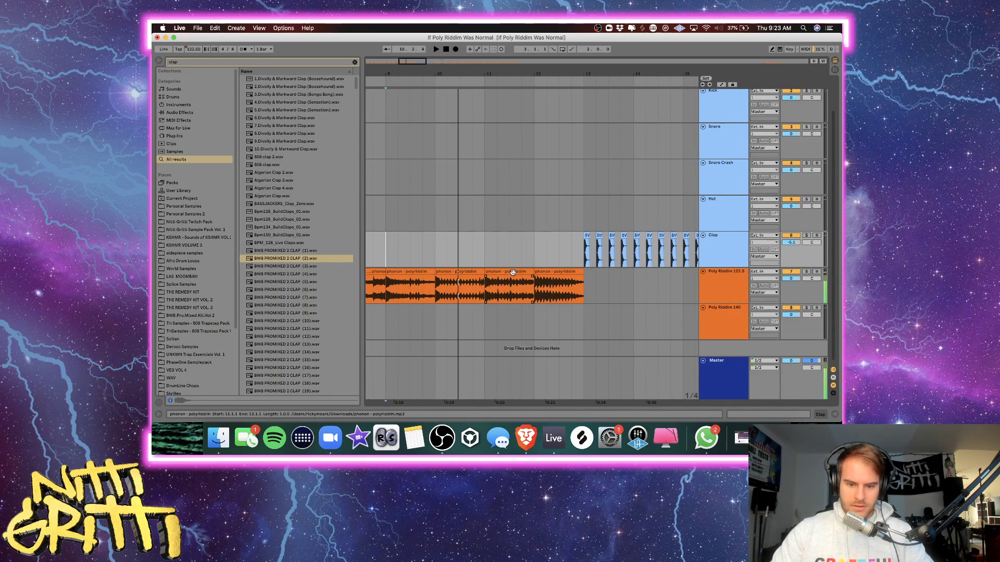
pyautogui.moveTo(501, 296); pyautogui.dragTo(561, 271)
pyautogui.scroll(-3, 561, 272)
pyautogui.hscroll(2, 561, 272)
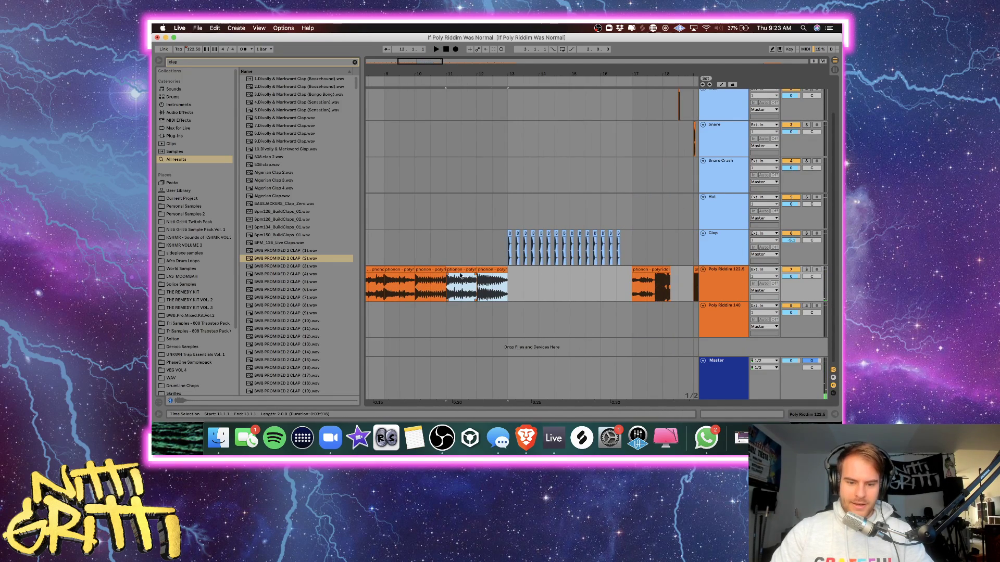
pyautogui.moveTo(462, 271); pyautogui.dragTo(582, 278)
pyautogui.hscroll(-3, 514, 274)
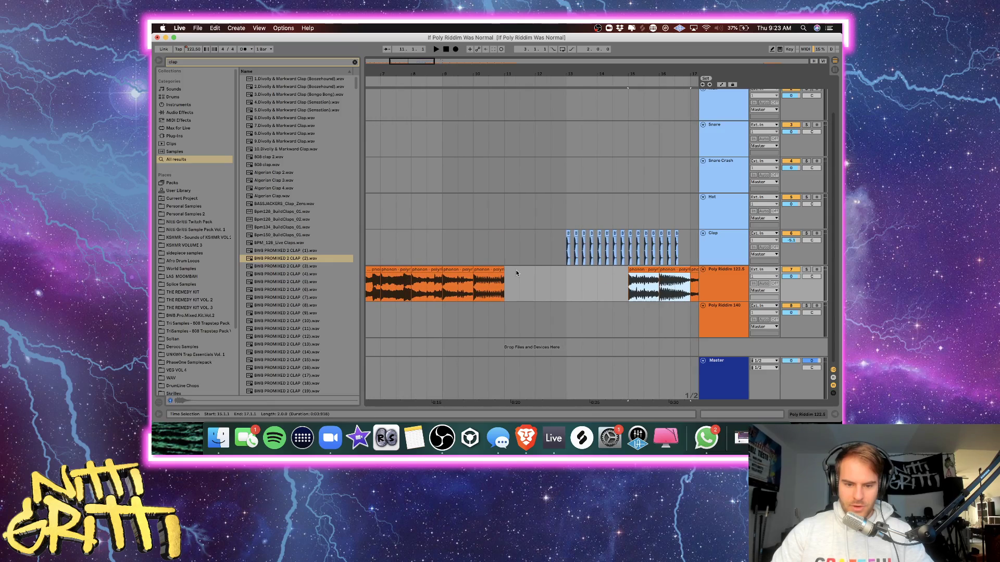
# Move the bar 10 polyriddim clip to bar 11 and extend the bar 9 clip to meet it.
pyautogui.click(440, 254)
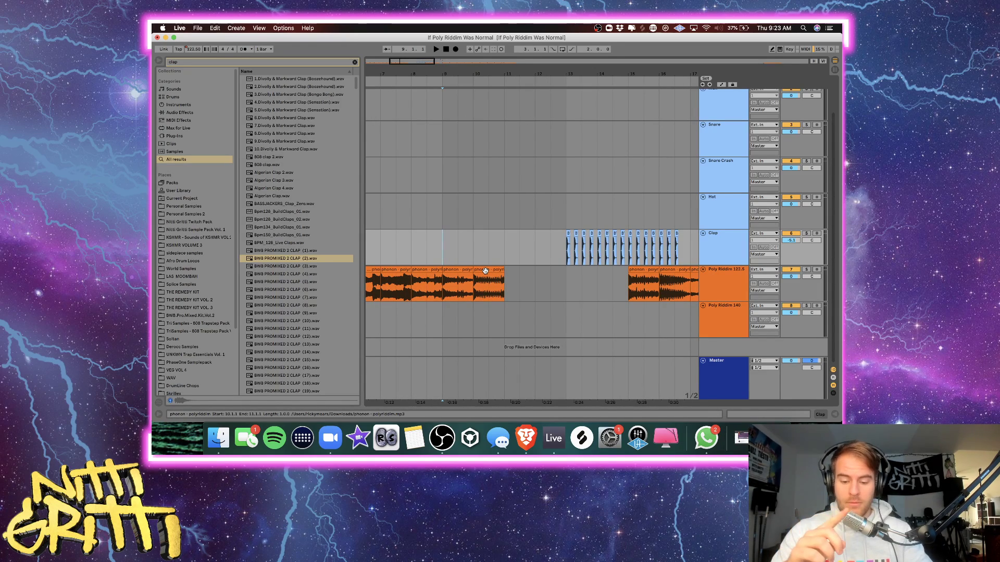
pyautogui.moveTo(486, 271)
pyautogui.mouseDown()
pyautogui.moveTo(523, 274)
pyautogui.moveTo(487, 271)
pyautogui.moveTo(501, 271)
pyautogui.mouseUp()
# Split the extended polyriddim clip at 10.4.1 and turn on Warp for the one-beat slice before bar 11.
pyautogui.click(449, 253)
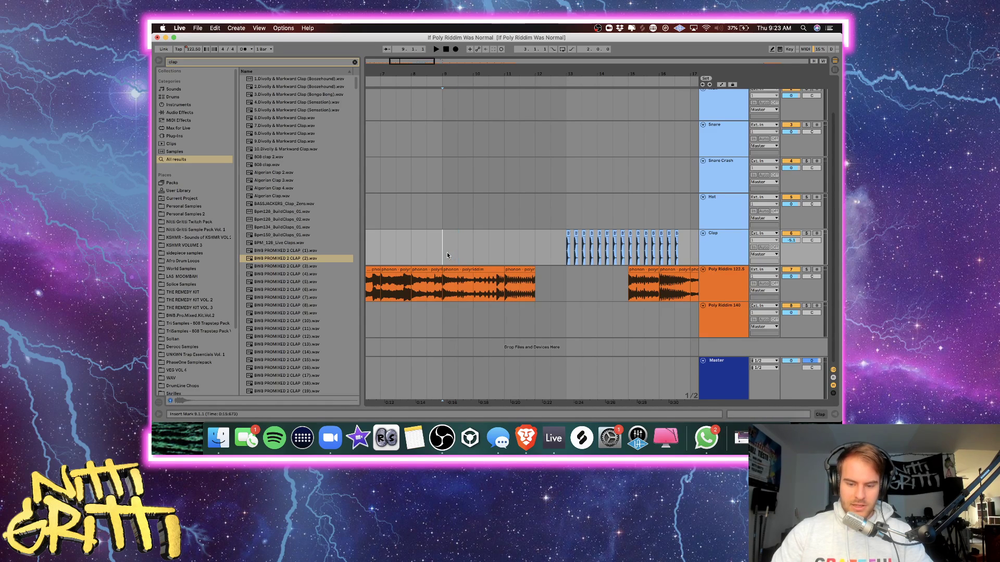
pyautogui.press('space')
pyautogui.press('+')
pyautogui.press('+')
pyautogui.hscroll(2, 446, 253)
pyautogui.scroll(3, 447, 254)
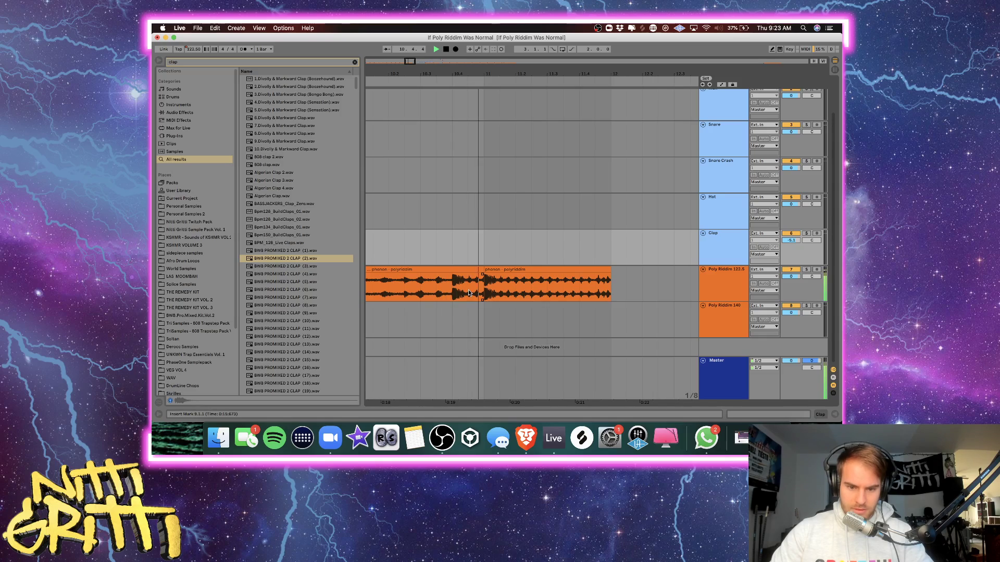
pyautogui.hscroll(3, 469, 293)
pyautogui.hscroll(-3, 469, 294)
pyautogui.press('space')
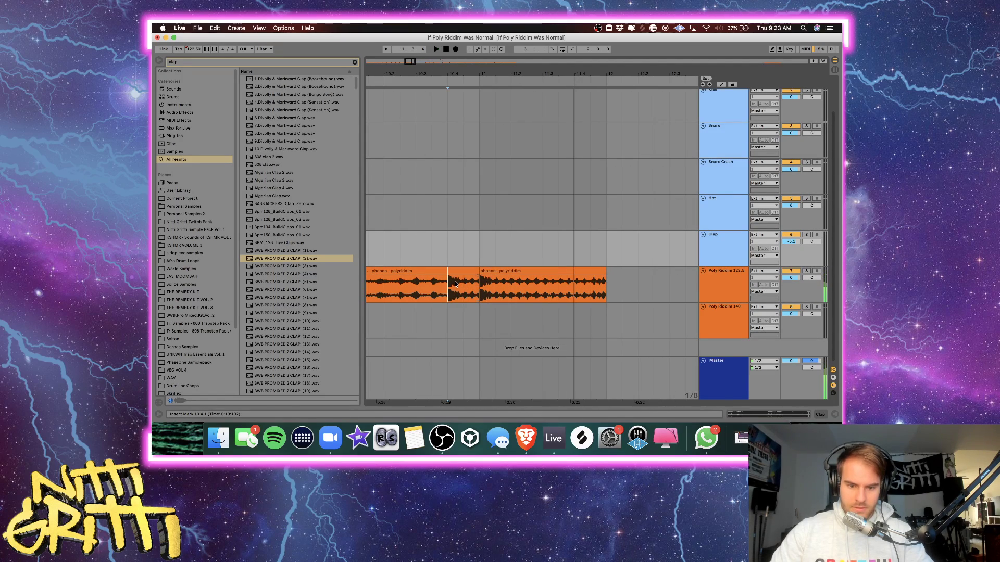
pyautogui.click(449, 284)
pyautogui.press('super+e')
pyautogui.doubleClick(465, 273)
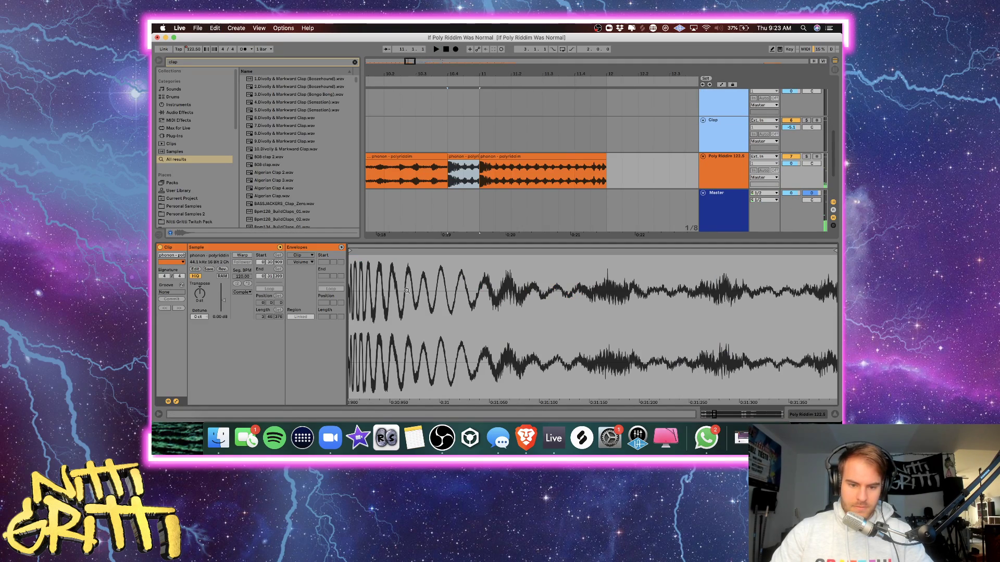
pyautogui.click(247, 256)
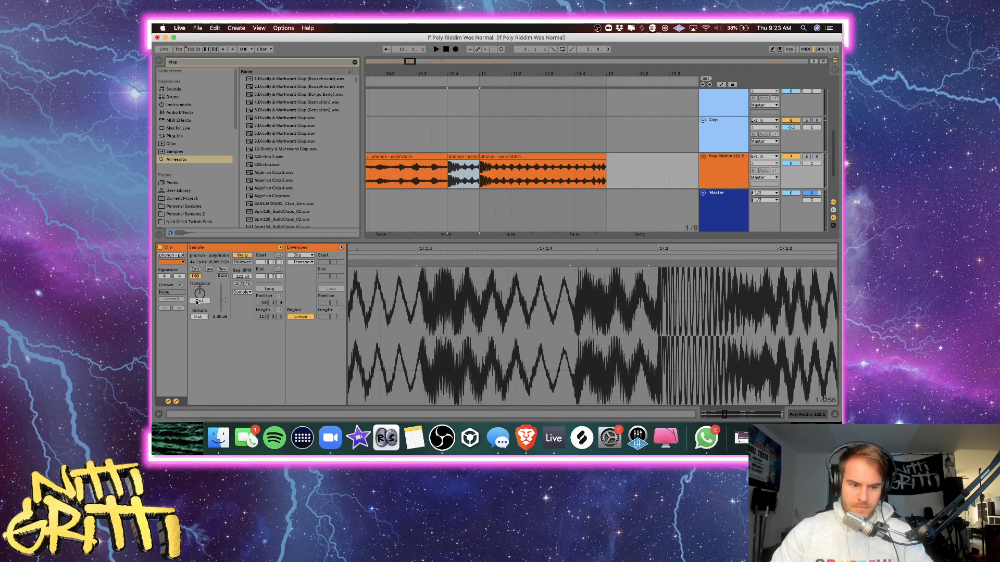
# Play back the edit from bar 9 and extend the bar 11 polyriddim clip to end at 13.1.1.
pyautogui.click(510, 175)
pyautogui.press('space')
pyautogui.press('-')
pyautogui.press('-')
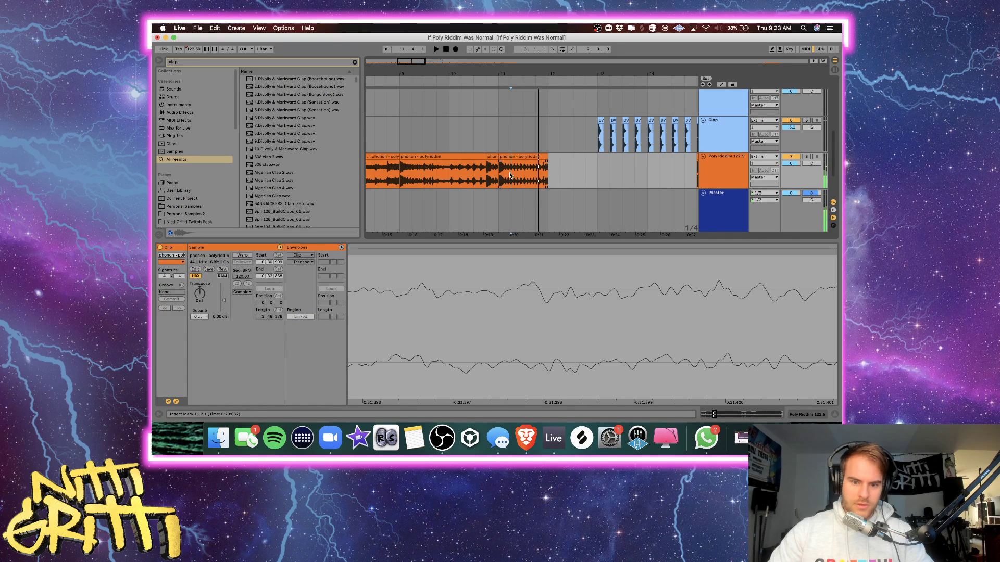
pyautogui.click(401, 176)
pyautogui.press('space')
pyautogui.hscroll(2, 484, 172)
pyautogui.moveTo(504, 156); pyautogui.dragTo(552, 156)
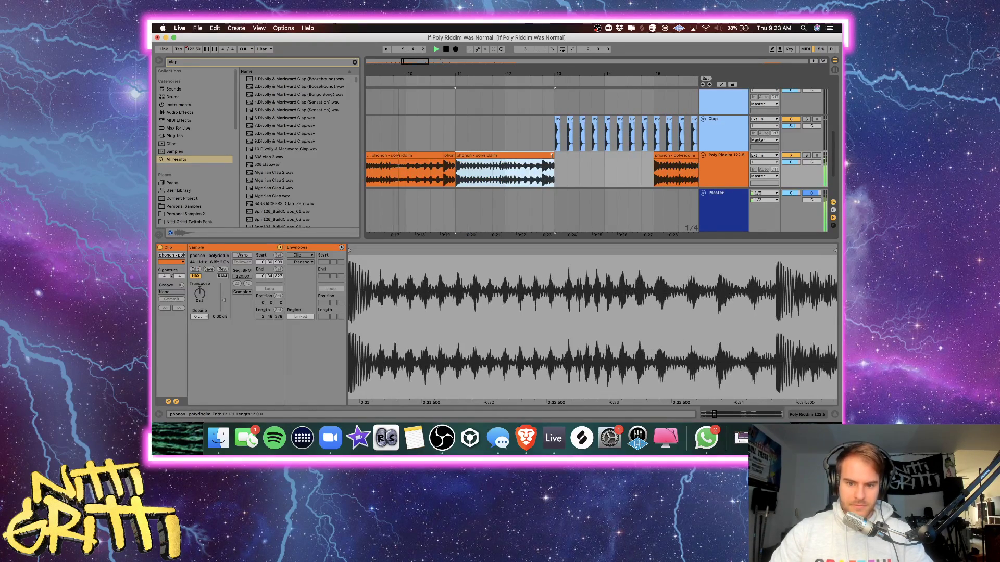
# Split the bar 11 clip at 12.4.1, turn on Warp for the last one-beat slice, and hide the clip details.
pyautogui.click(541, 178)
pyautogui.press('super+e')
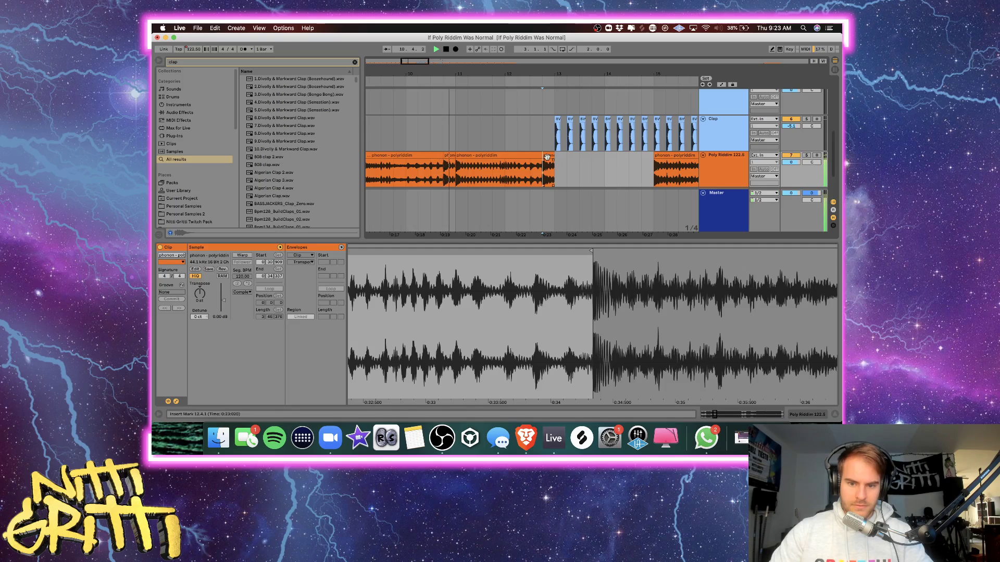
pyautogui.click(547, 157)
pyautogui.click(240, 255)
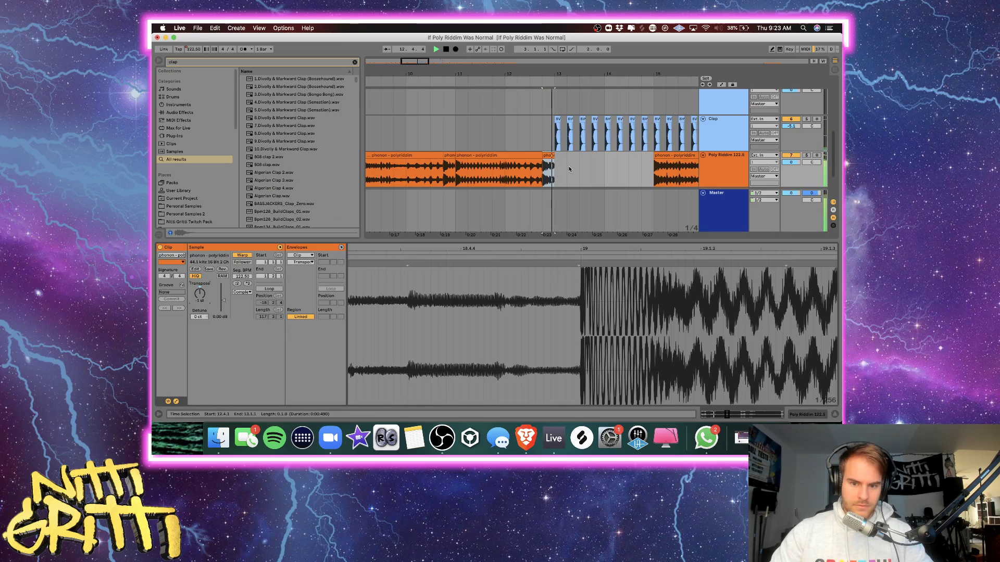
pyautogui.press('space')
pyautogui.click(835, 415)
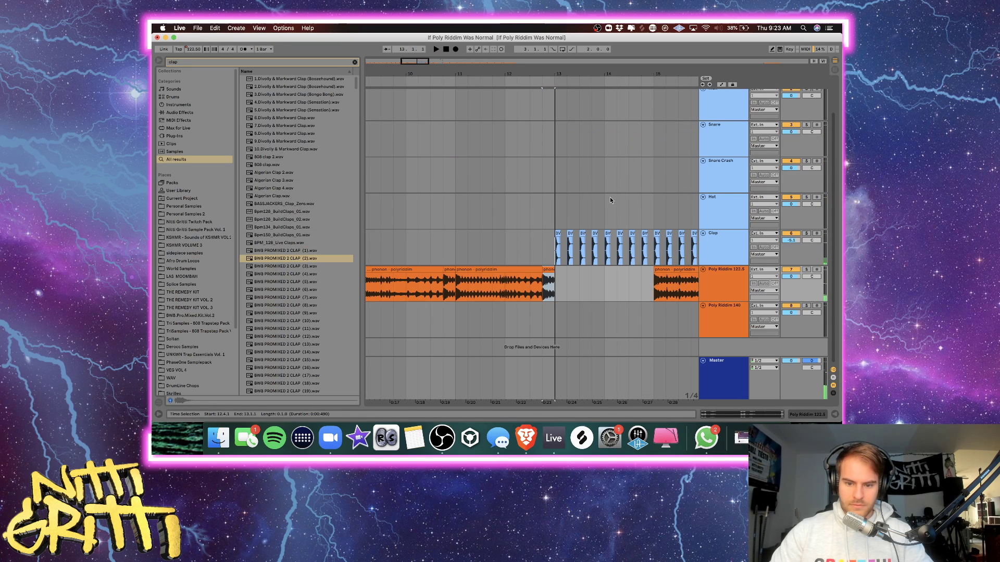
# Review the section by selecting the range from 9.1.1 to 17.1.1 on the Clap track.
pyautogui.click(556, 286)
pyautogui.scroll(-4, 556, 285)
pyautogui.hscroll(1, 569, 277)
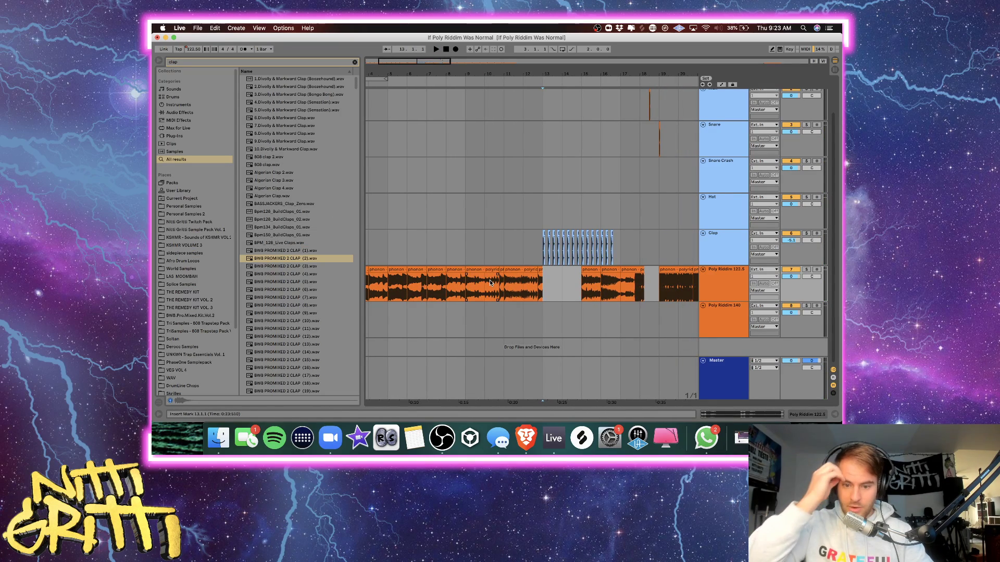
pyautogui.click(466, 264)
pyautogui.hscroll(-3, 488, 262)
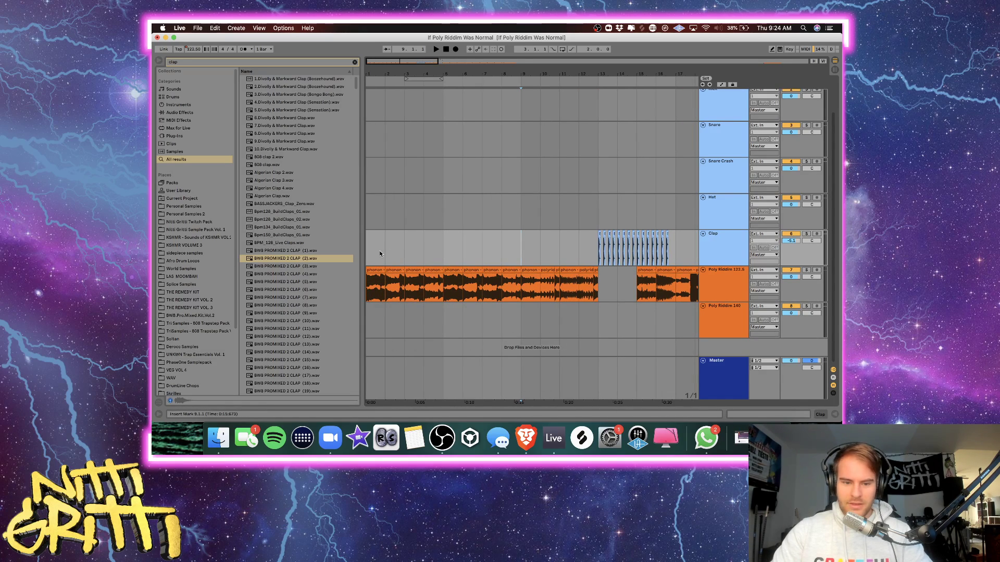
pyautogui.moveTo(380, 254); pyautogui.dragTo(636, 250)
pyautogui.hscroll(2, 518, 249)
pyautogui.hscroll(2, 630, 293)
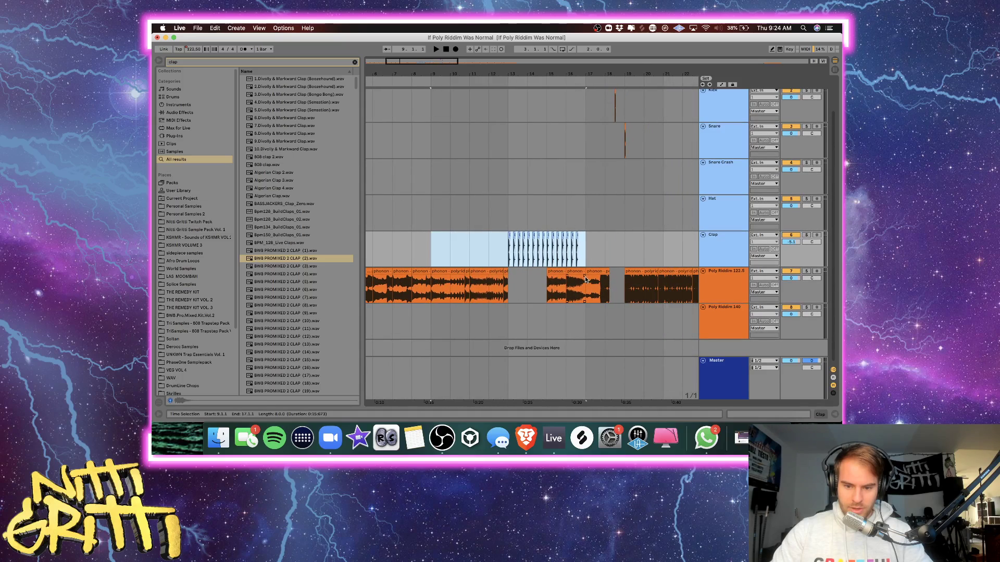
# Move the polyriddim clip at bar 17 back to 16.2.1 and delete the claps in bar 16.
pyautogui.click(587, 274)
pyautogui.press('+')
pyautogui.press('+')
pyautogui.press('+')
pyautogui.press('+')
pyautogui.hscroll(5, 587, 274)
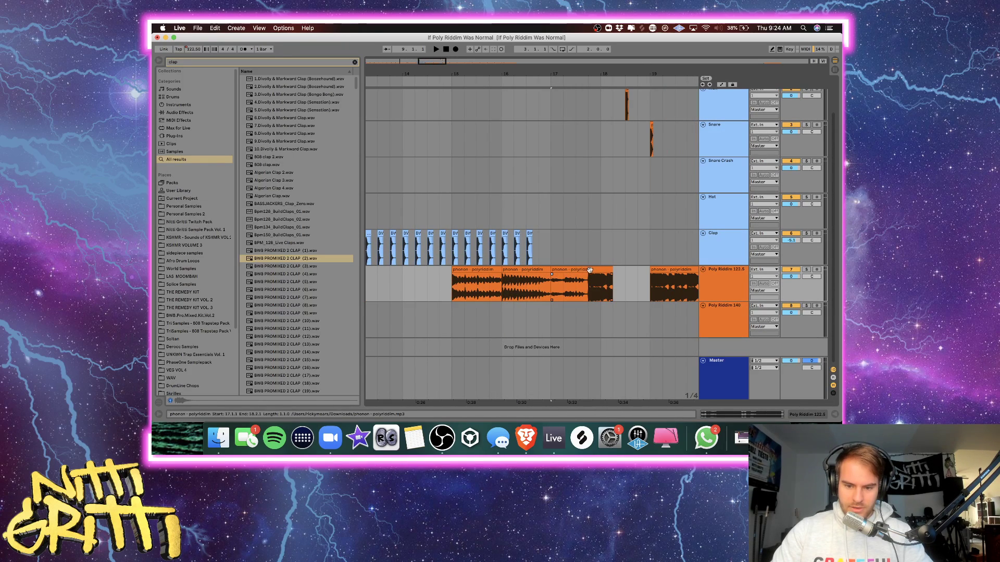
pyautogui.moveTo(590, 270); pyautogui.dragTo(505, 254)
pyautogui.press('Delete')
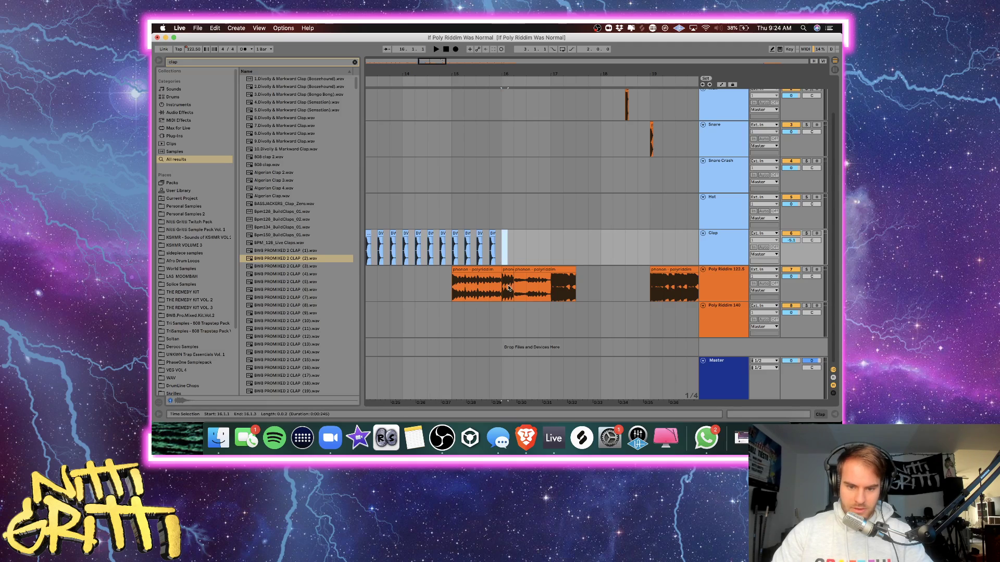
# Move the bar 15 clip to 13.1.1 and extend it to 15.1.1, and place the bar 16 slice at 15.1.1 as a full bar.
pyautogui.click(507, 271)
pyautogui.hscroll(-6, 507, 267)
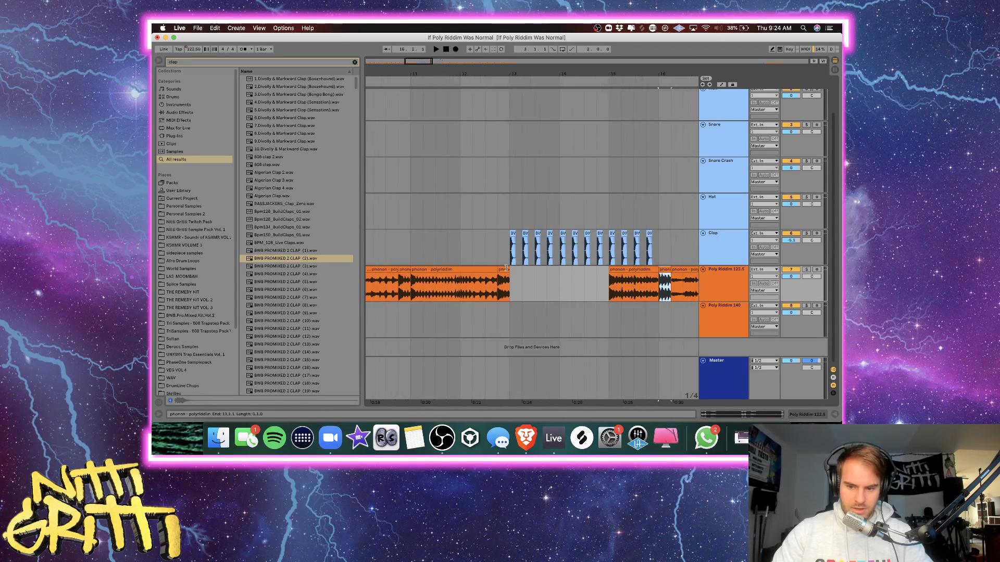
pyautogui.hscroll(2, 507, 267)
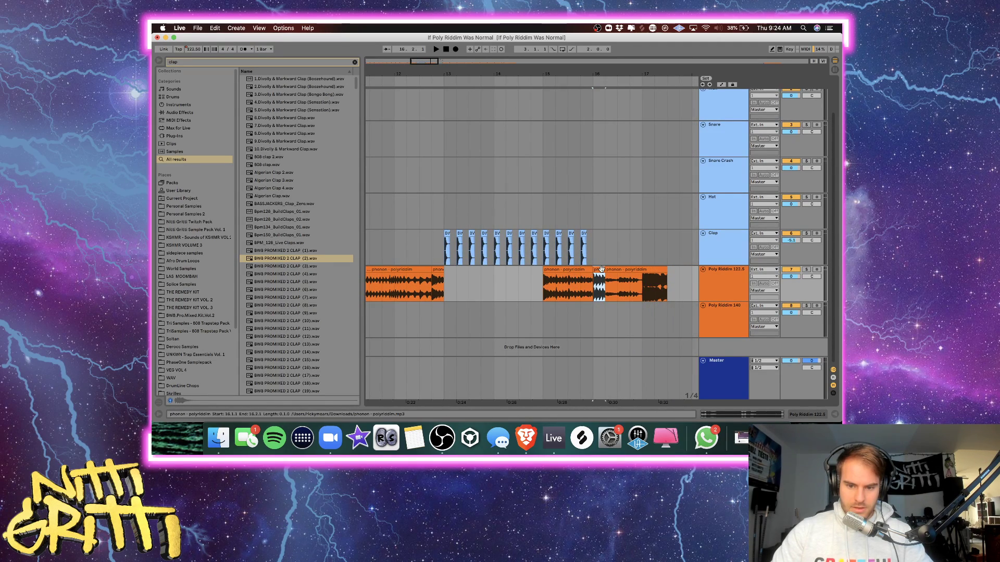
pyautogui.hscroll(-3, 486, 271)
pyautogui.click(417, 255)
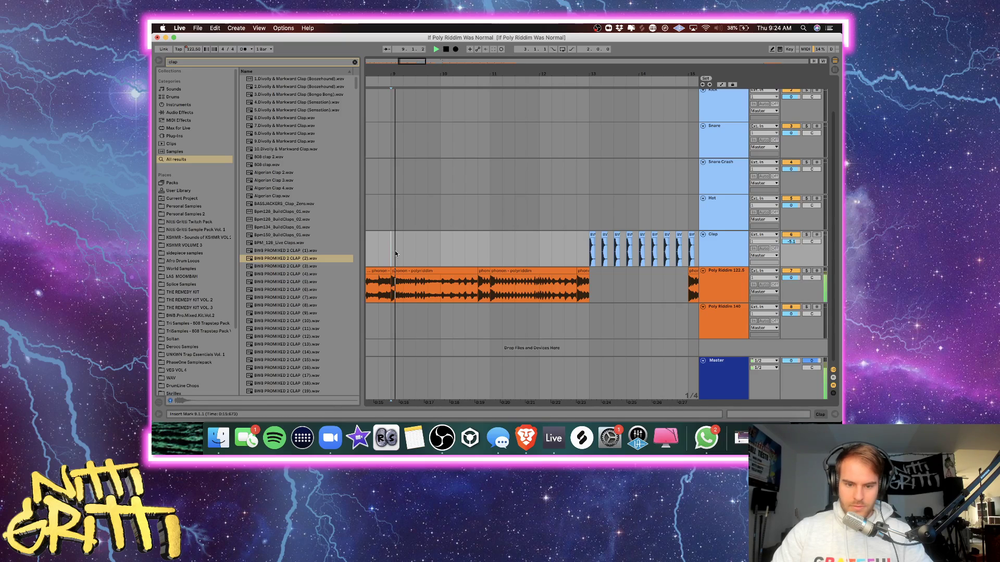
pyautogui.press('space')
pyautogui.moveTo(641, 277)
pyautogui.mouseDown()
pyautogui.moveTo(535, 272)
pyautogui.moveTo(646, 272)
pyautogui.moveTo(613, 271)
pyautogui.moveTo(625, 271)
pyautogui.mouseUp()
pyautogui.click(597, 284)
pyautogui.press('super+e')
pyautogui.hscroll(-2, 579, 292)
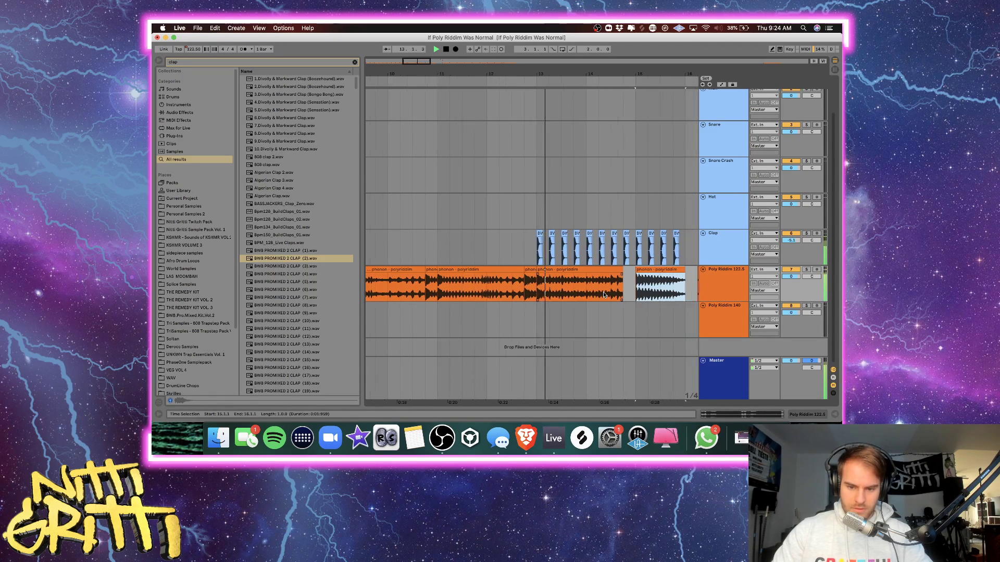
pyautogui.moveTo(540, 276); pyautogui.dragTo(556, 276)
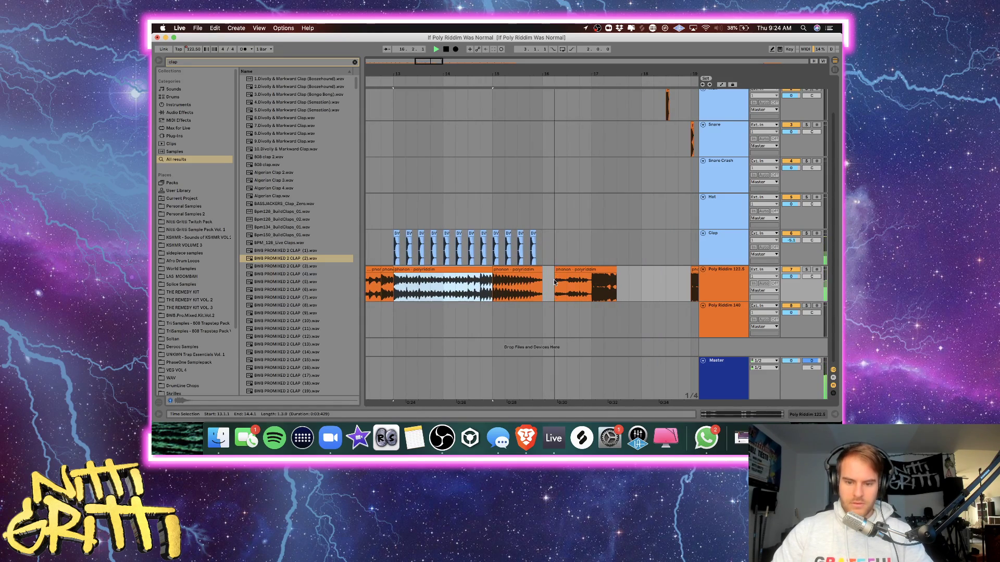
# Move the final clip of the section from 16.2.1 to 16.1.1 and trim its end to 17.1.1.
pyautogui.moveTo(527, 271); pyautogui.dragTo(512, 270)
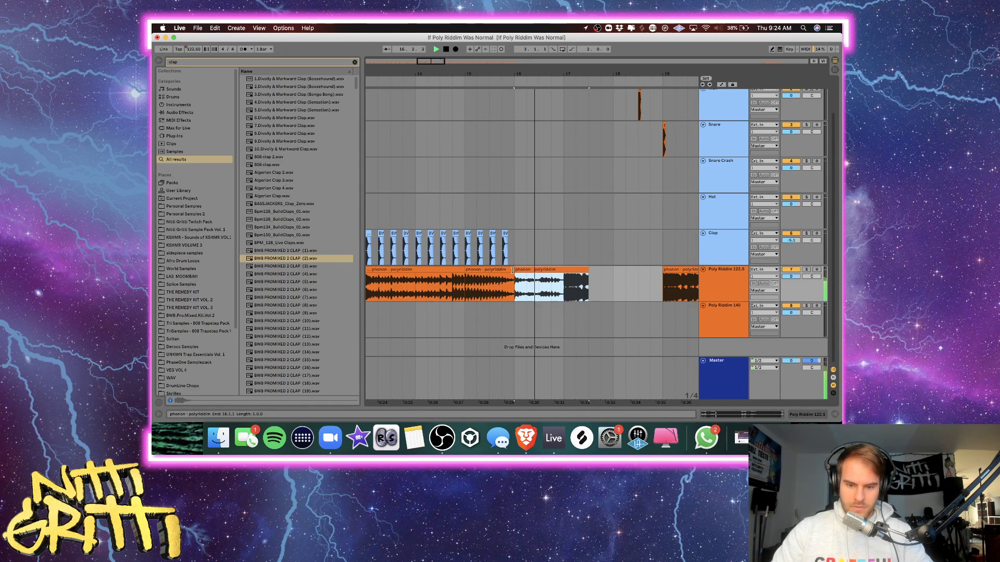
pyautogui.click(576, 286)
pyautogui.press('space')
pyautogui.moveTo(587, 270); pyautogui.dragTo(563, 271)
# Play from 9.1.1 to check the rearranged eight bars with the claps.
pyautogui.hscroll(-5, 563, 273)
pyautogui.hscroll(-2, 563, 273)
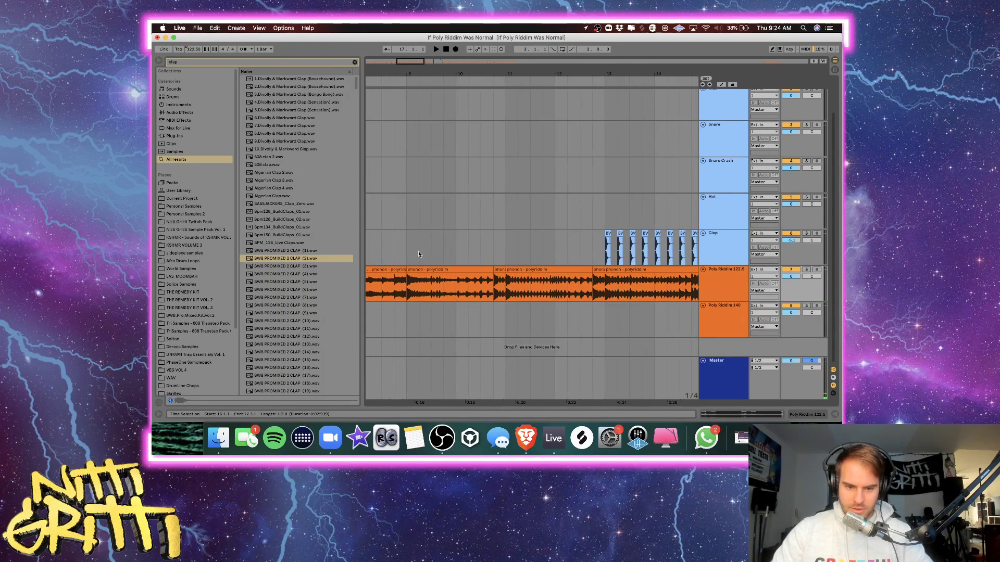
pyautogui.click(434, 258)
pyautogui.press('space')
pyautogui.press('-')
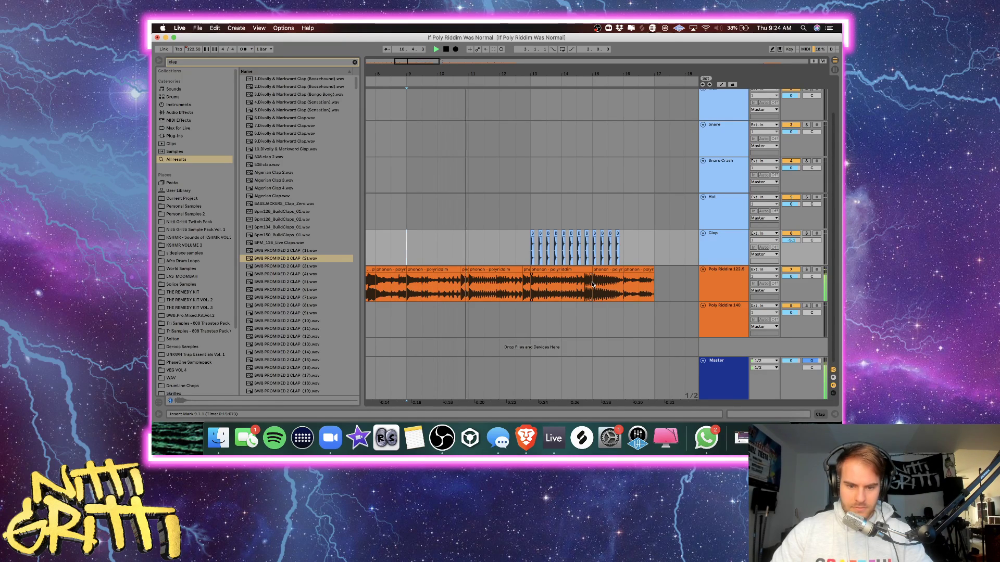
# Stop playback and examine the slice between 10.4.1 and 11.1.1 and the polyriddim clips that follow it.
pyautogui.press('space')
pyautogui.click(465, 269)
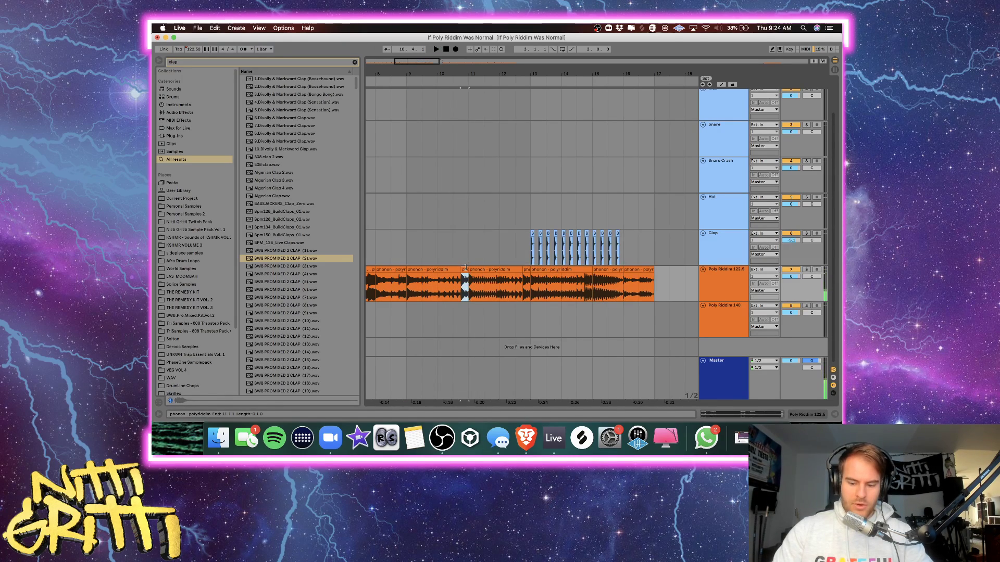
pyautogui.press('+')
pyautogui.press('+')
pyautogui.press('-')
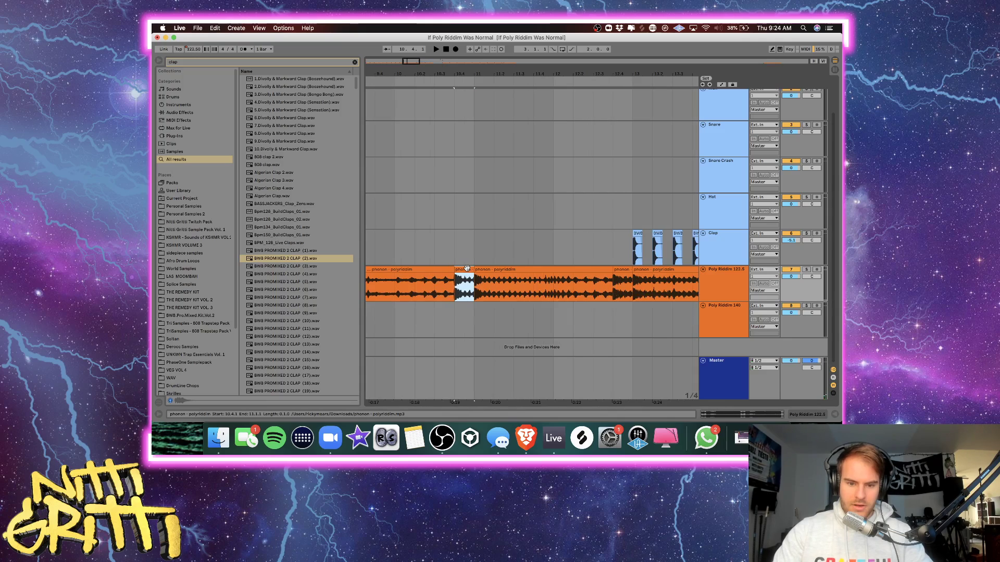
pyautogui.moveTo(456, 260); pyautogui.dragTo(472, 277)
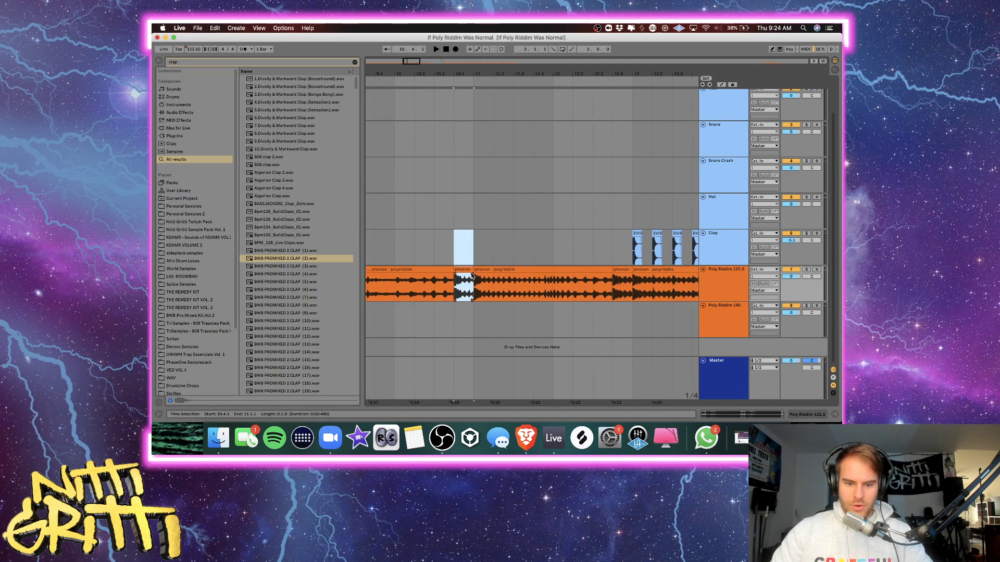
pyautogui.hscroll(5, 472, 277)
pyautogui.hscroll(1, 472, 277)
pyautogui.hscroll(-1, 510, 280)
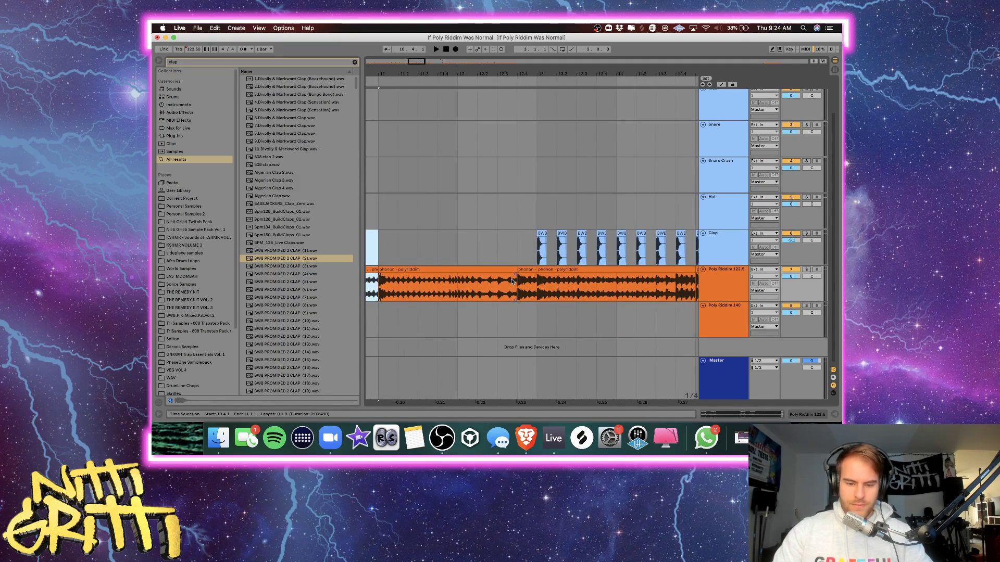
# Play the arrangement from 10.4.1 to check the transition into the clap section, and clear the clap search.
pyautogui.press('-')
pyautogui.hscroll(-1, 511, 279)
pyautogui.click(405, 251)
pyautogui.press('space')
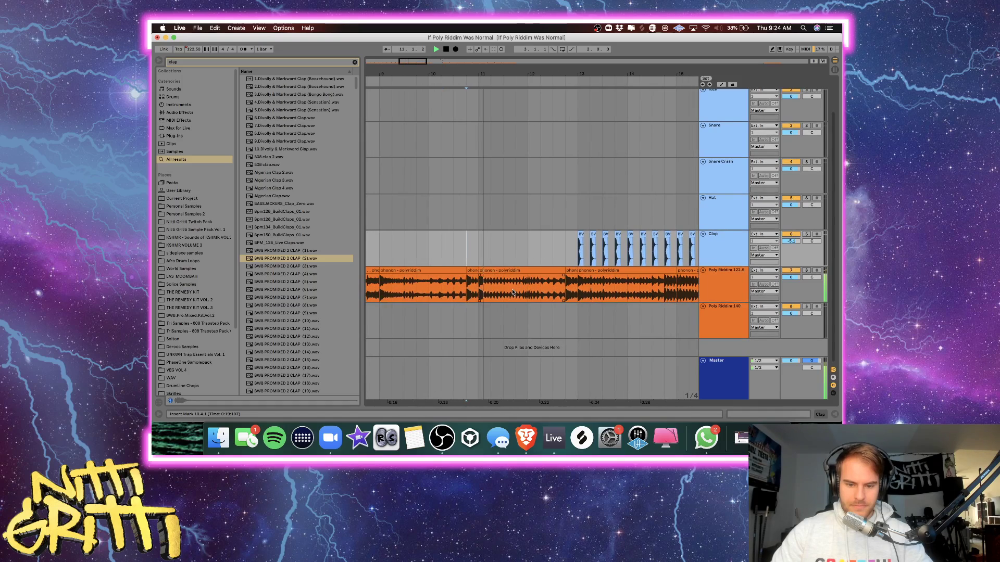
pyautogui.hscroll(1, 513, 293)
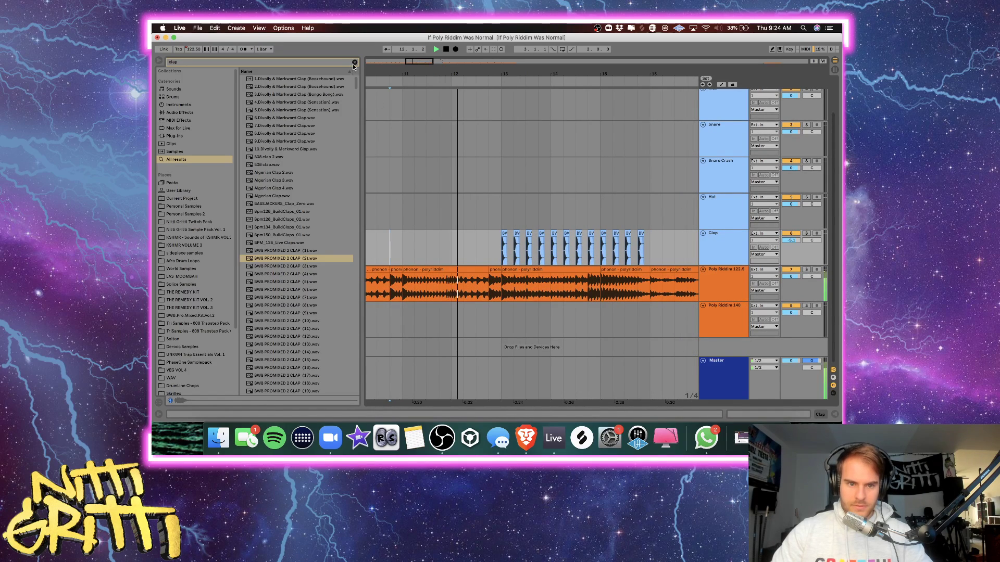
pyautogui.press('super+f')
pyautogui.hscroll(5, 508, 281)
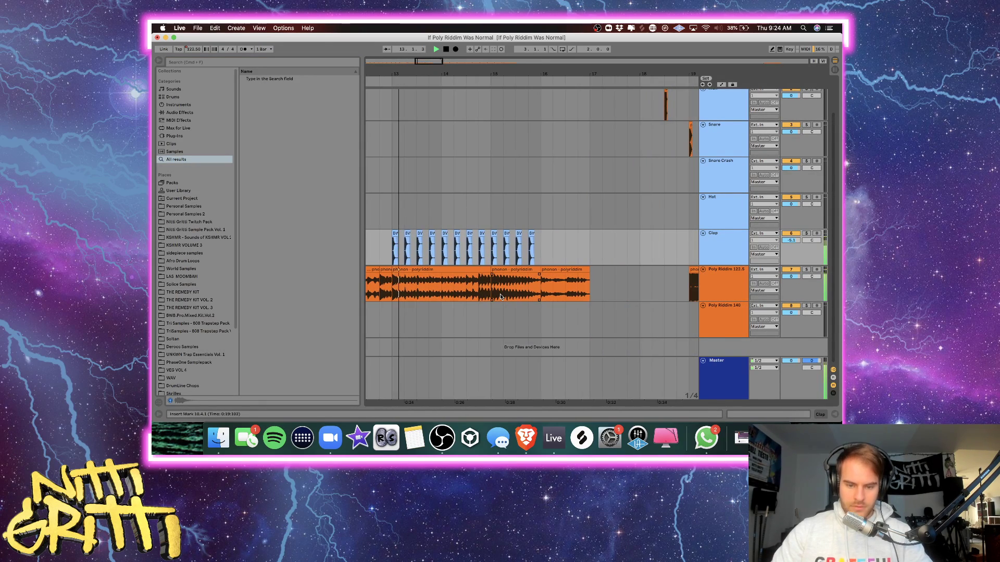
# Listen from 14.4.1 through bar 15 and trim the end of the bar 15 polyriddim clip back to 15.4.1.
pyautogui.click(479, 295)
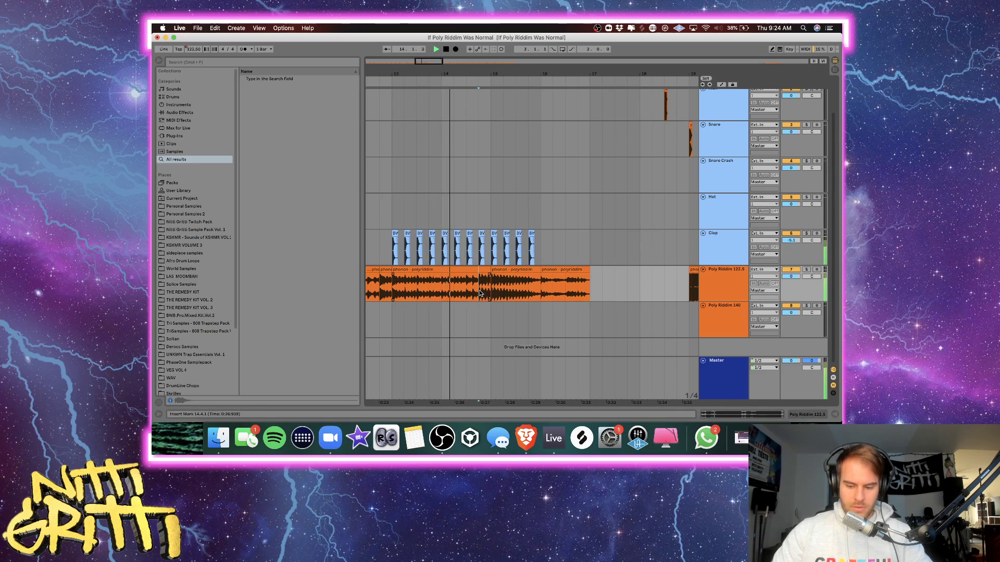
pyautogui.scroll(3, 479, 293)
pyautogui.hscroll(1, 480, 293)
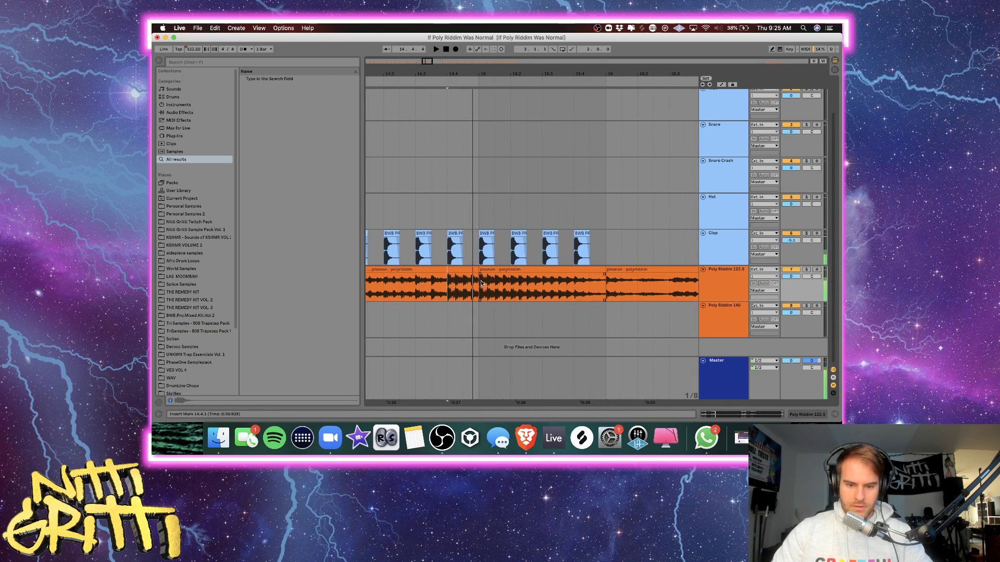
pyautogui.hscroll(1, 515, 296)
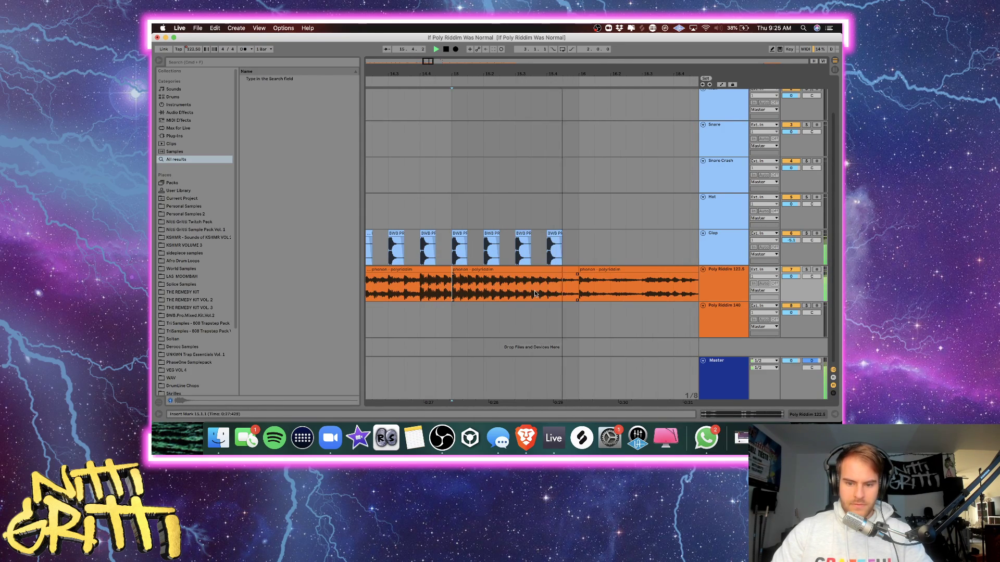
pyautogui.hscroll(1, 534, 294)
pyautogui.press('space')
pyautogui.moveTo(548, 269); pyautogui.dragTo(520, 270)
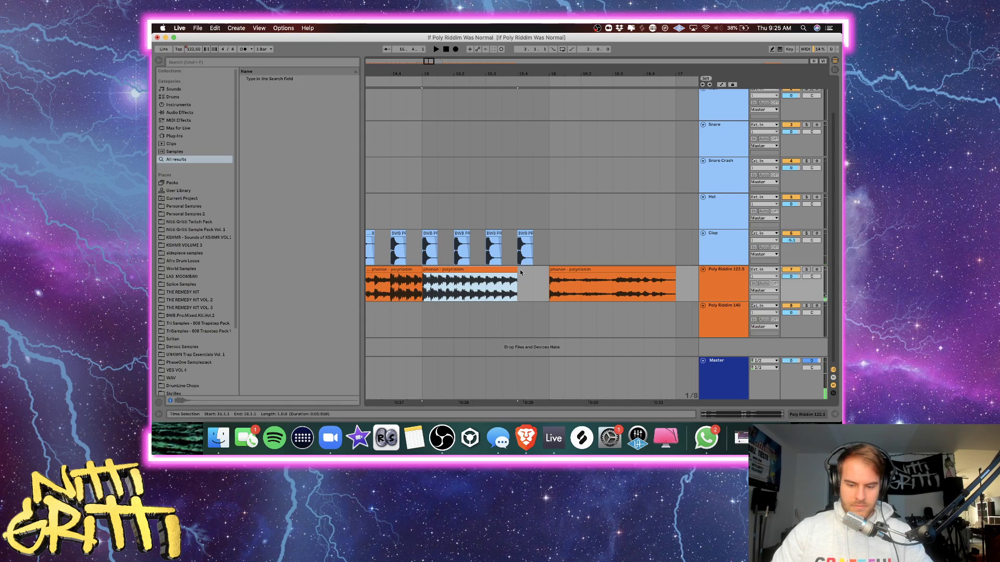
# Split the polyriddim clip at 14.4.1 and delete the slice from there to 15.1.1.
pyautogui.press('-')
pyautogui.hscroll(-2, 520, 270)
pyautogui.click(494, 289)
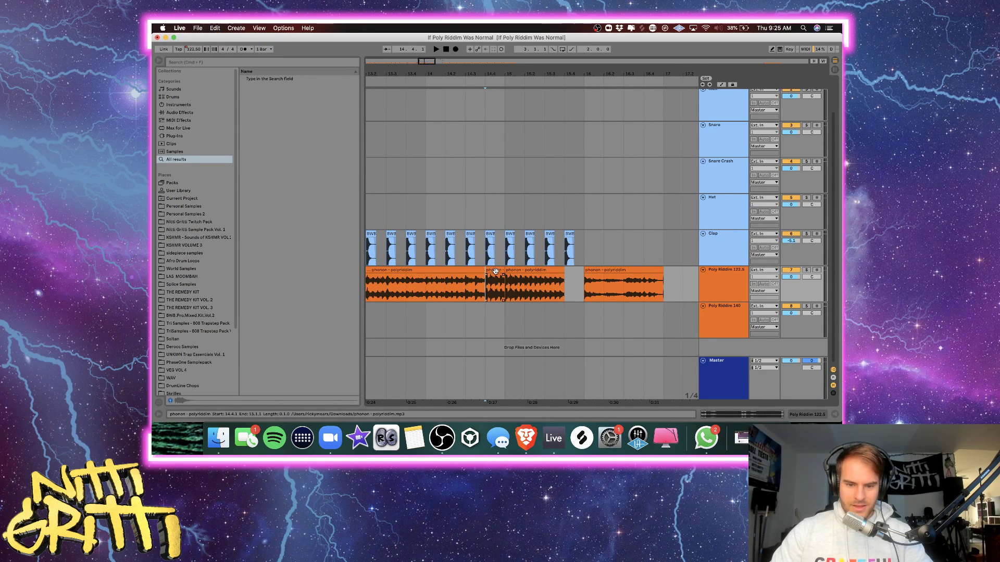
pyautogui.press('BackSpace')
# Copy the one-beat polyriddim slice at 12.4.1 and paste it into the gap at 14.4.1.
pyautogui.hscroll(-2, 495, 270)
pyautogui.click(443, 283)
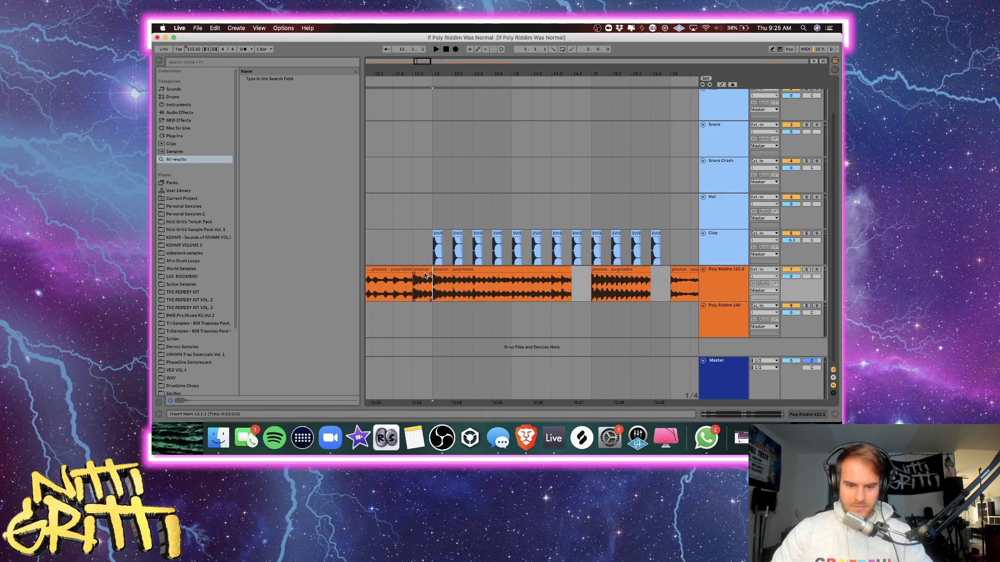
pyautogui.click(425, 276)
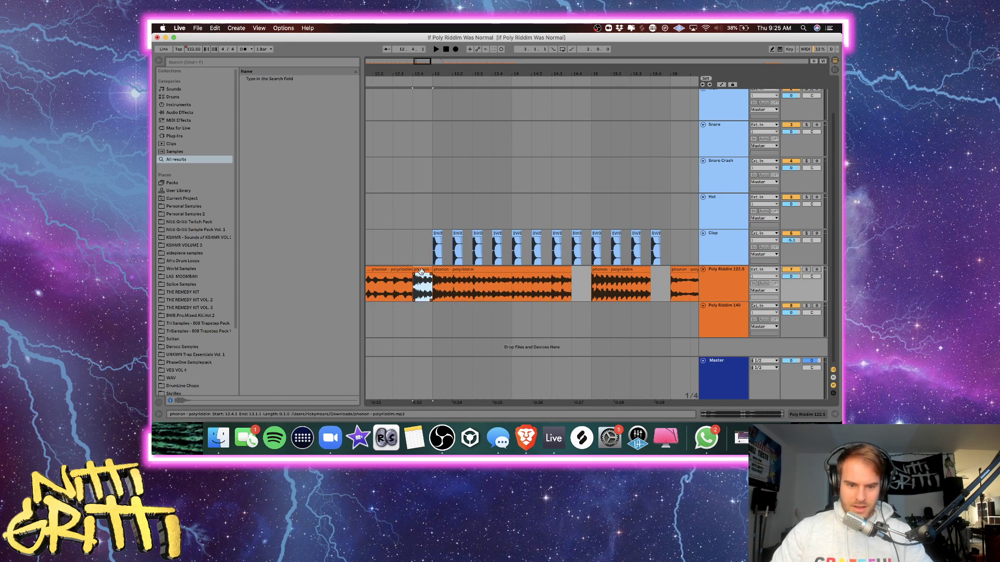
pyautogui.click(577, 286)
pyautogui.press('super+v')
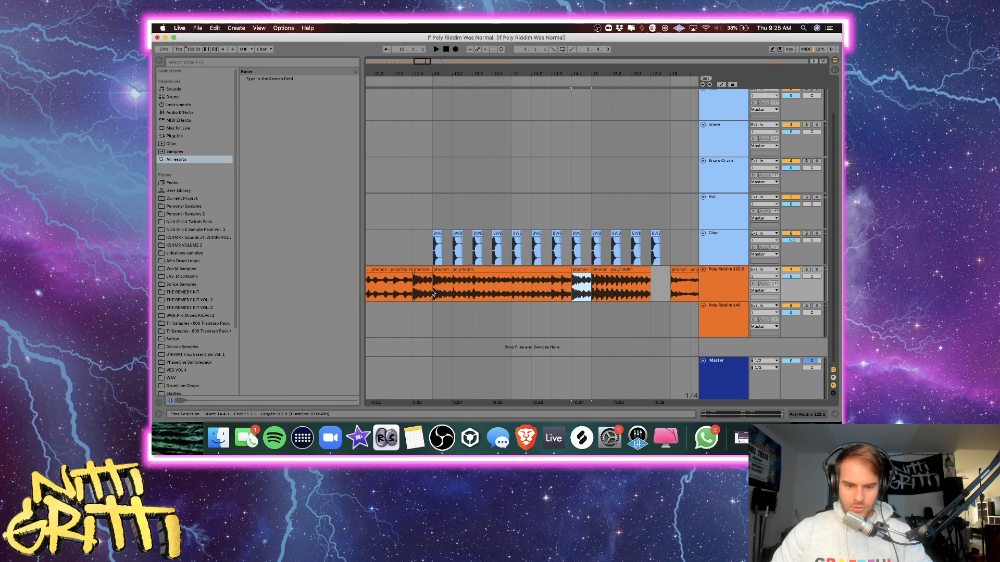
# Play from 12.4.1 and again from 14.3.4 to check how the pasted slice leads into bar 15.
pyautogui.click(414, 287)
pyautogui.press('space')
pyautogui.hscroll(1, 563, 306)
pyautogui.doubleClick(567, 294)
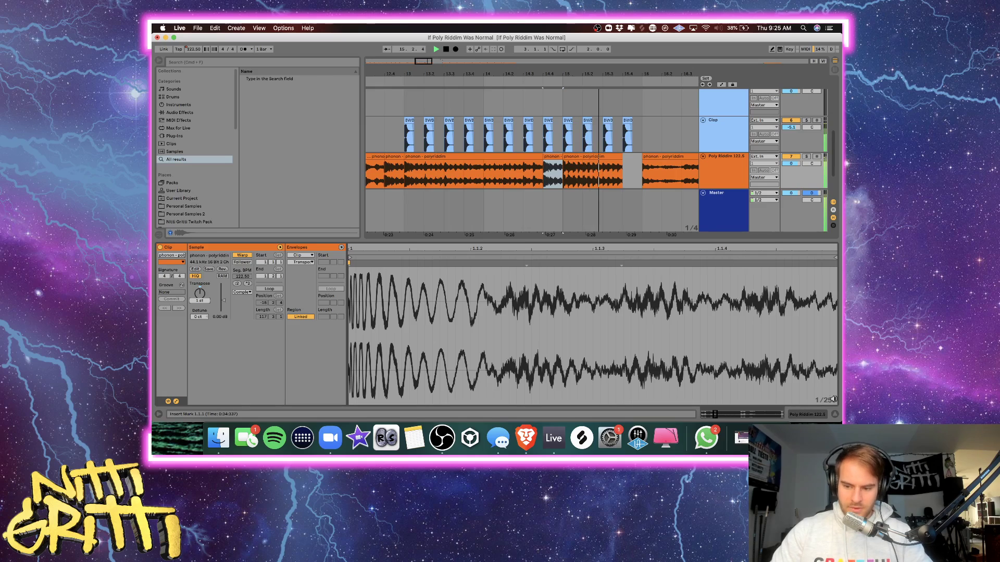
pyautogui.click(835, 415)
pyautogui.click(619, 292)
pyautogui.press('+')
pyautogui.press('+')
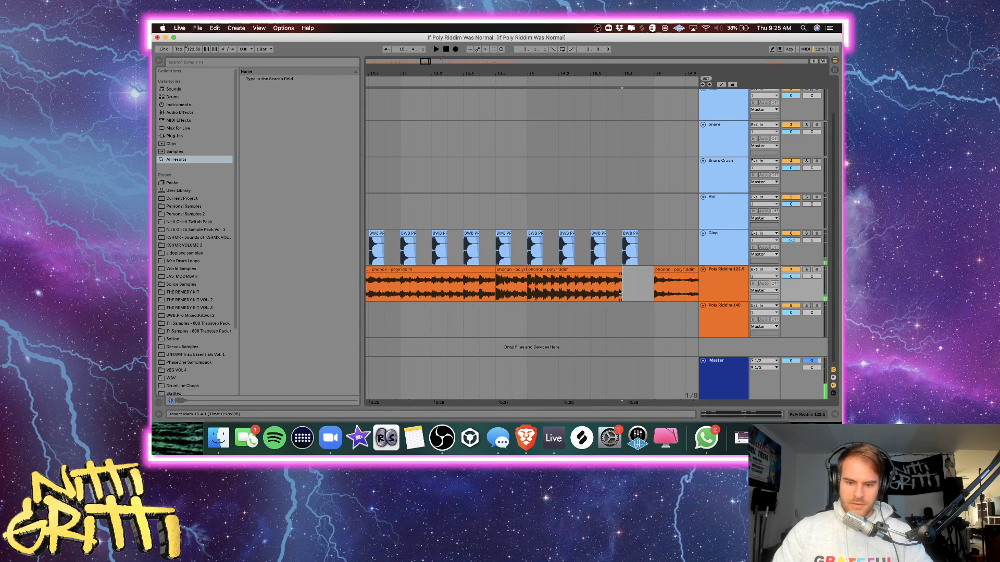
pyautogui.click(408, 287)
pyautogui.press('space')
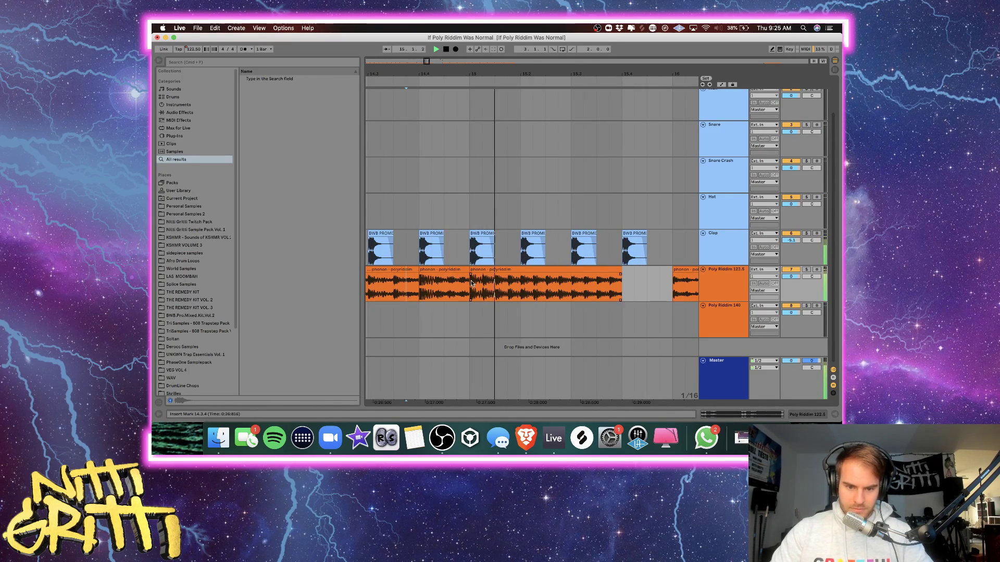
# Stop playback and delete the pasted slice between 14.4.1 and 15.1.1.
pyautogui.press('space')
pyautogui.click(451, 271)
pyautogui.press('Delete')
# Play the bar 15 polyriddim clip from 15.1.1 to hear how it runs into the gap.
pyautogui.hscroll(-1, 452, 275)
pyautogui.hscroll(3, 452, 274)
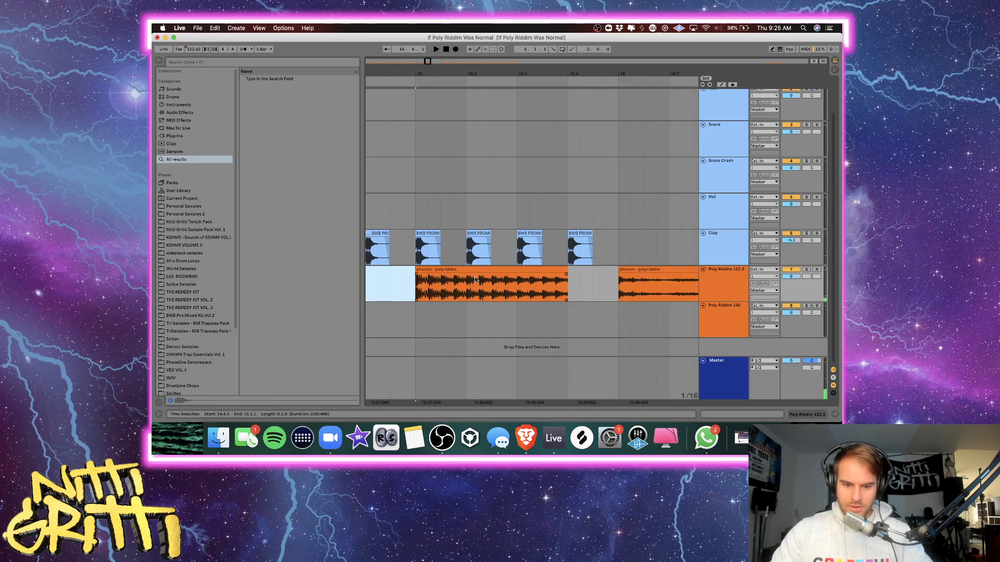
pyautogui.click(417, 284)
pyautogui.press('space')
pyautogui.hscroll(2, 513, 300)
pyautogui.hscroll(1, 519, 289)
pyautogui.press('space')
# Duplicate the last sixteenth of the clip, 15.3.4 to 15.4.1, four times to fill the gap up to 16.1.1.
pyautogui.click(502, 290)
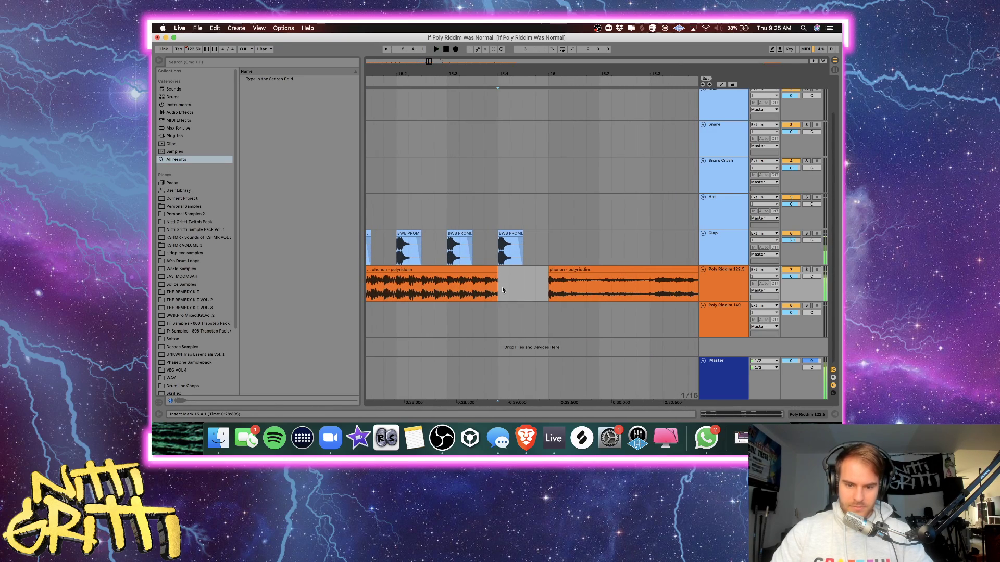
pyautogui.press('+')
pyautogui.press('+')
pyautogui.press('+')
pyautogui.hotkey('shift', 'Left')
pyautogui.hotkey('shift', 'Left')
pyautogui.hotkey('shift', 'Left')
pyautogui.hotkey('shift', 'Left')
pyautogui.press('super+d')
pyautogui.press('super+d')
pyautogui.press('super+d')
pyautogui.press('super+d')
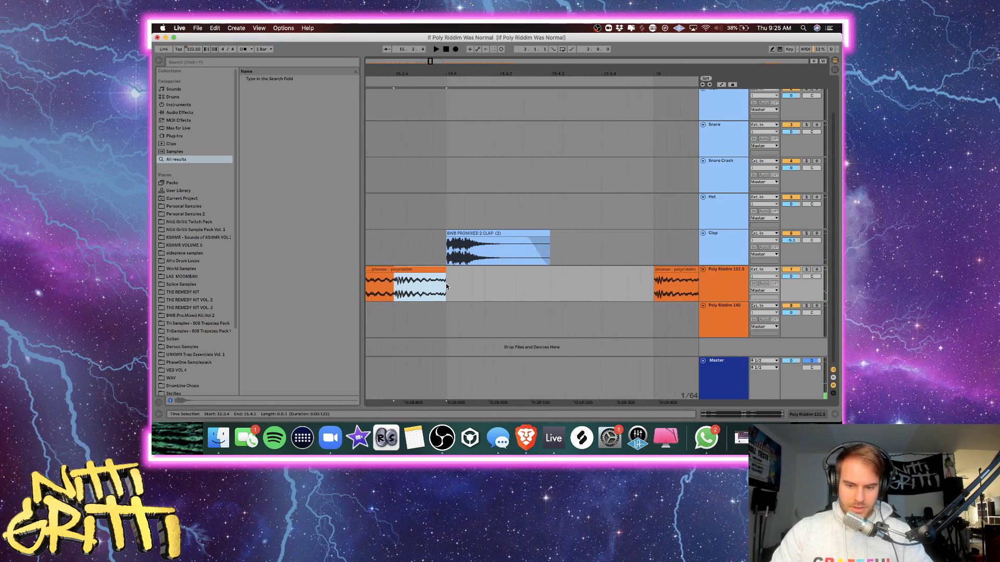
pyautogui.press('-')
pyautogui.press('-')
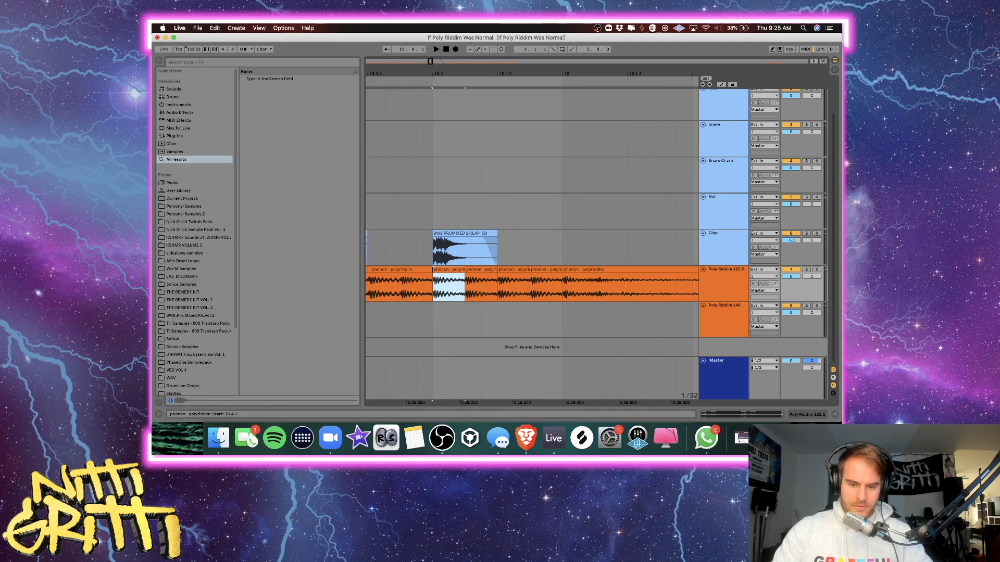
# Open the sample settings of the repeated slices from 15.4.1 and examine their waveforms up close.
pyautogui.hotkey('shift', 'Tab')
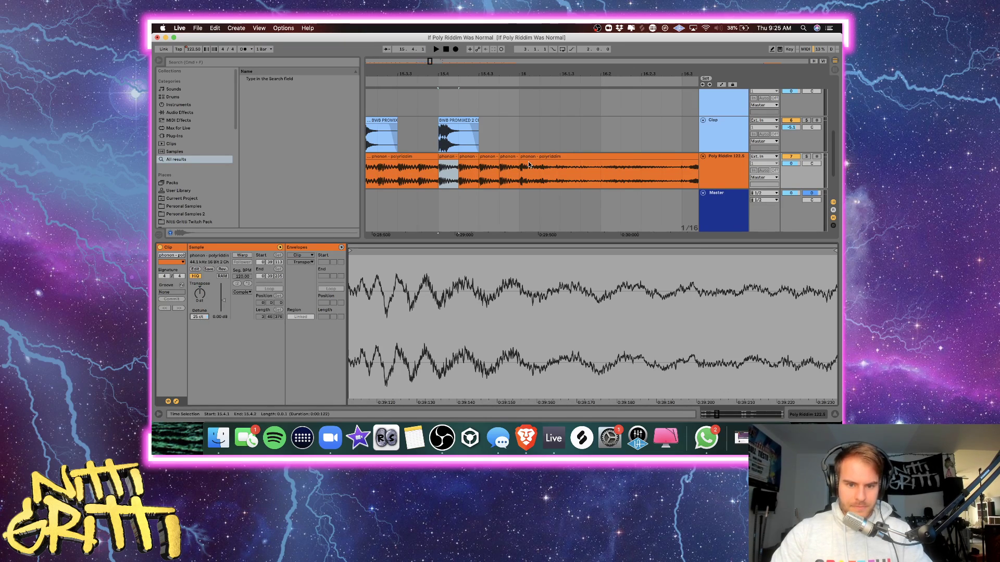
pyautogui.moveTo(478, 163); pyautogui.dragTo(461, 168)
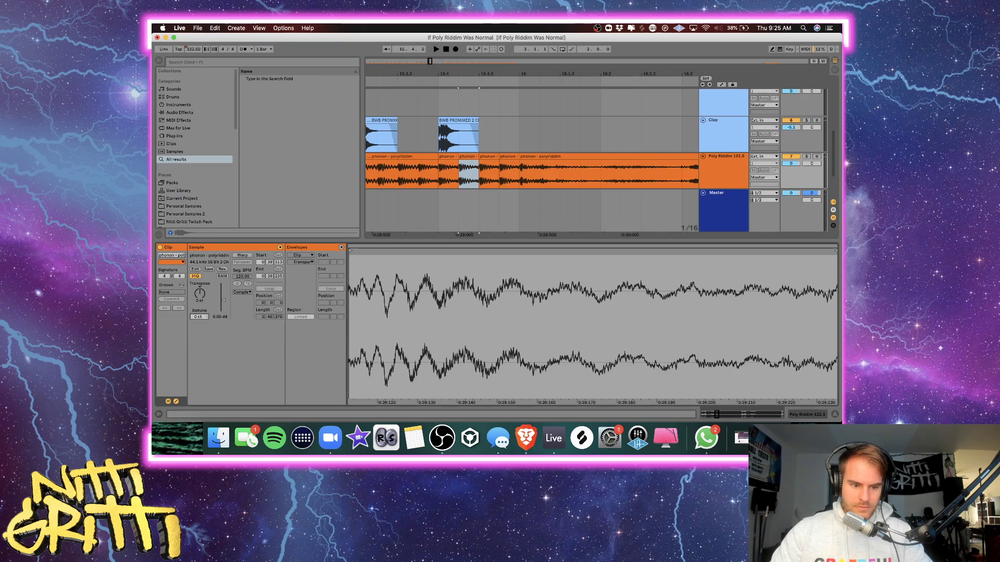
pyautogui.click(453, 174)
pyautogui.press('+')
pyautogui.press('+')
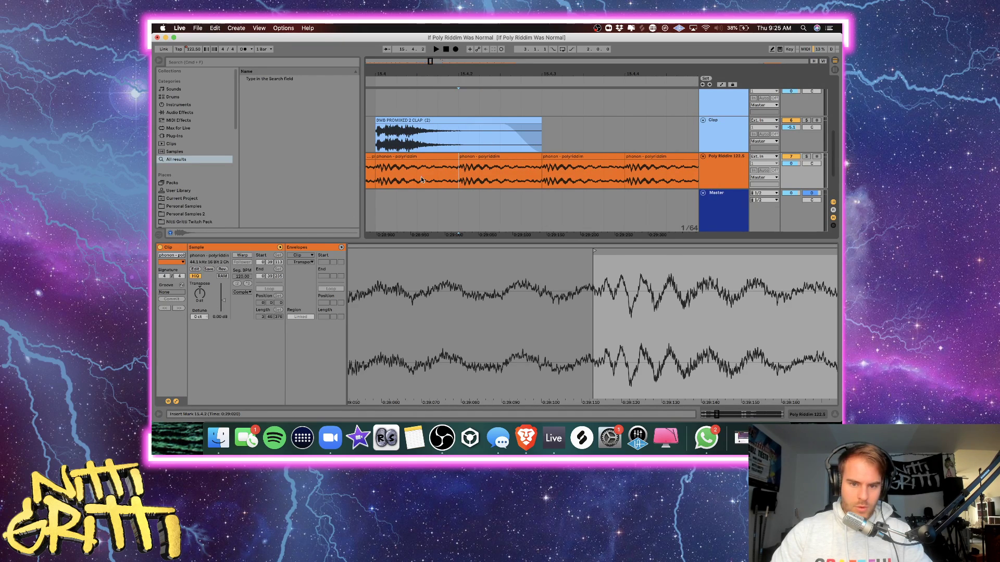
pyautogui.click(501, 175)
pyautogui.press('-')
# Turn on Warp for the four repeated slices between 15.4.1 and 16.1.1.
pyautogui.click(612, 155)
pyautogui.keyDown('shift'); pyautogui.click(452, 155); pyautogui.keyUp('shift')
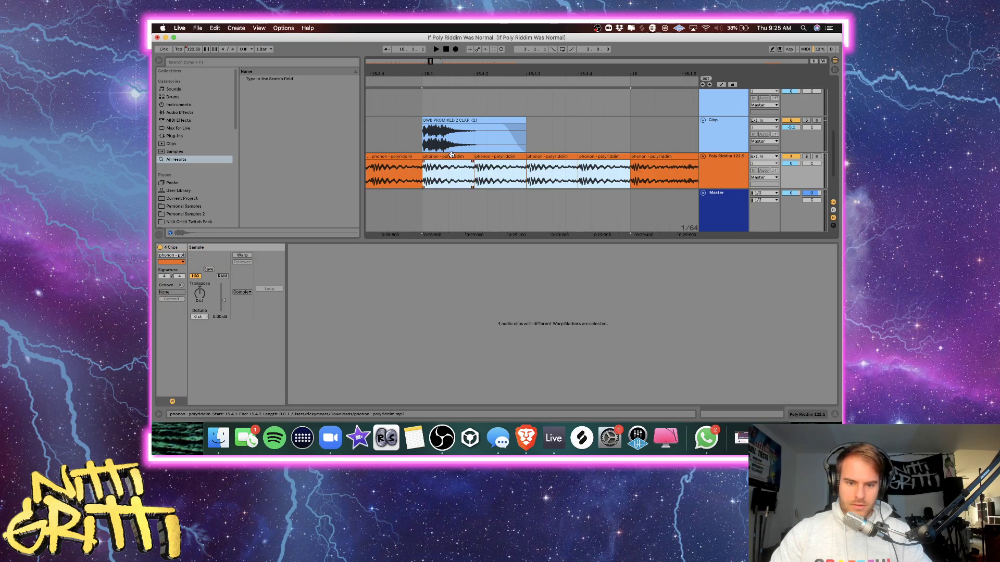
pyautogui.click(245, 256)
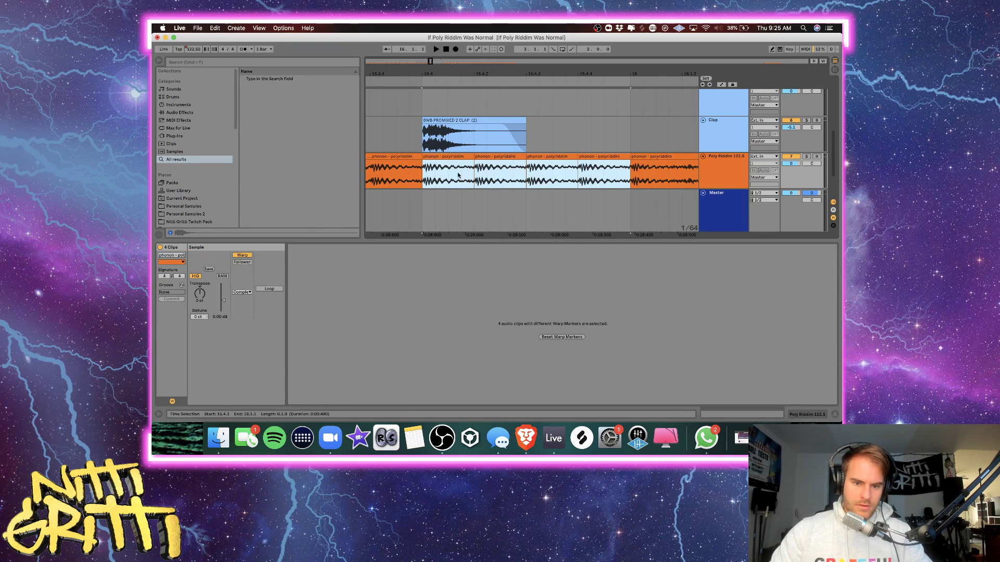
pyautogui.click(459, 174)
pyautogui.press('-')
pyautogui.press('-')
pyautogui.press('-')
pyautogui.press('-')
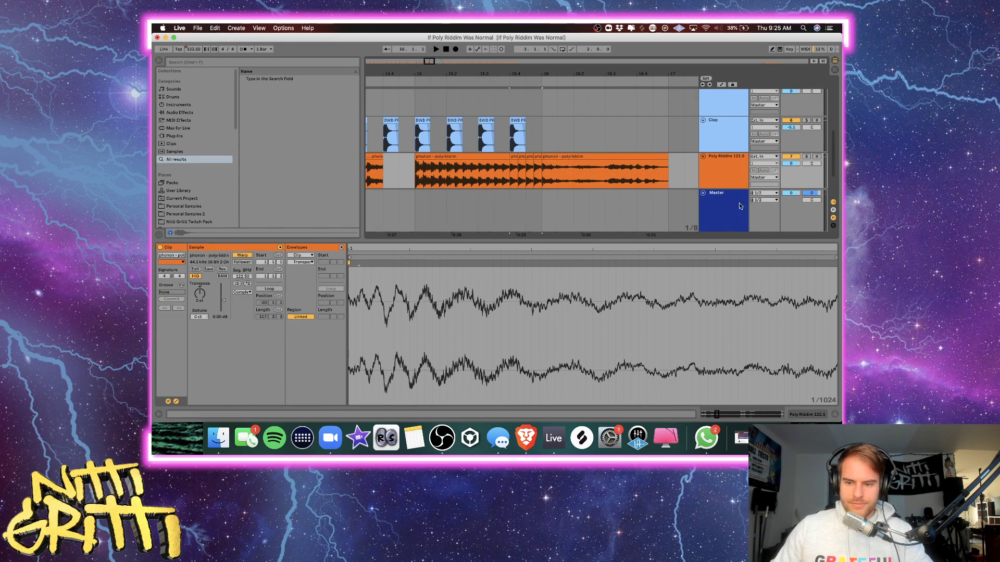
# Add a Frequency Shifter audio effect to the Poly Riddim 122.5 track.
pyautogui.doubleClick(743, 177)
pyautogui.click(176, 113)
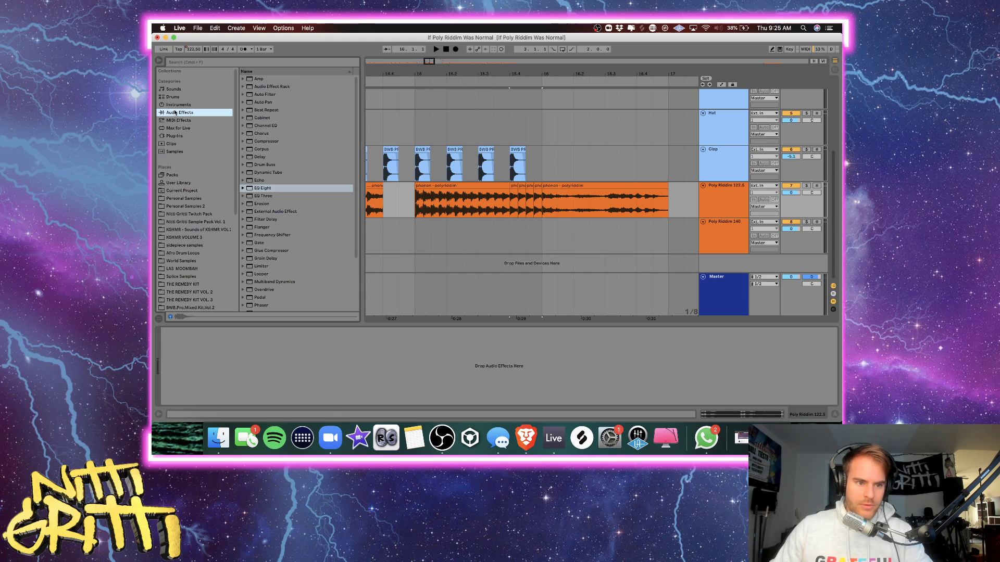
pyautogui.scroll(-5, 304, 263)
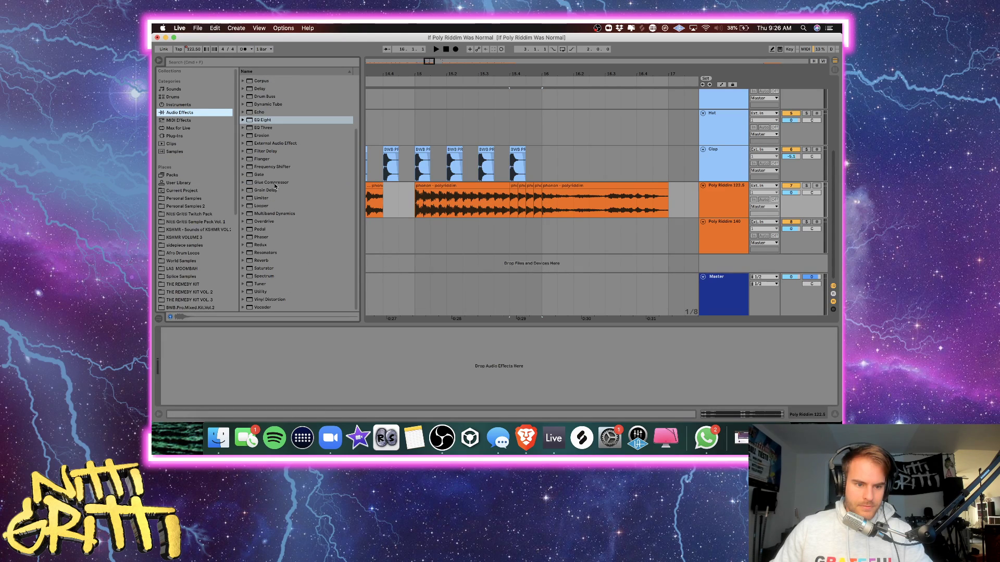
pyautogui.doubleClick(270, 167)
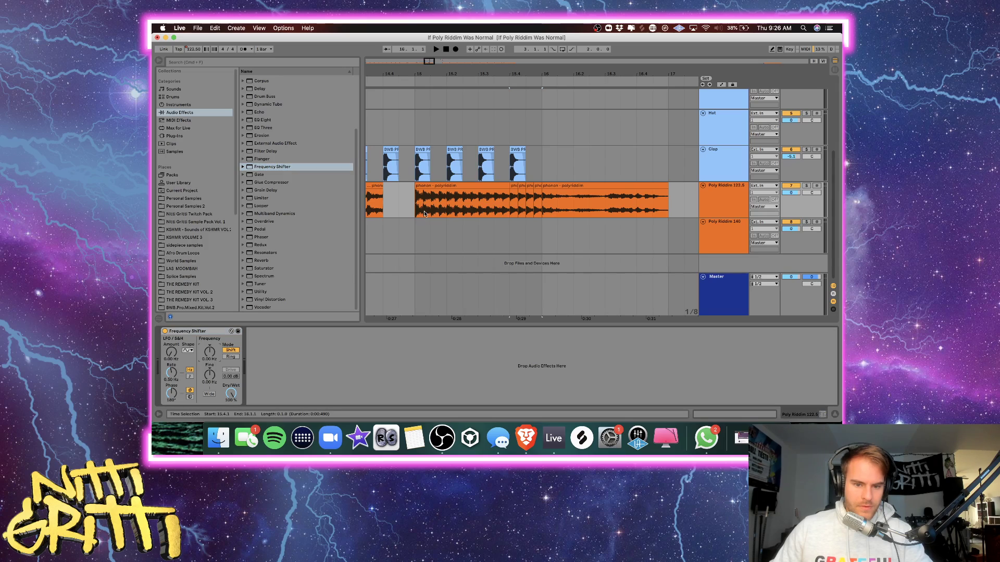
# Automate the Frequency Shifter's Coarse frequency to ramp up from 0 Hz to about 5 kHz by 16.1.1, and play it from 15.1.1.
pyautogui.press('a')
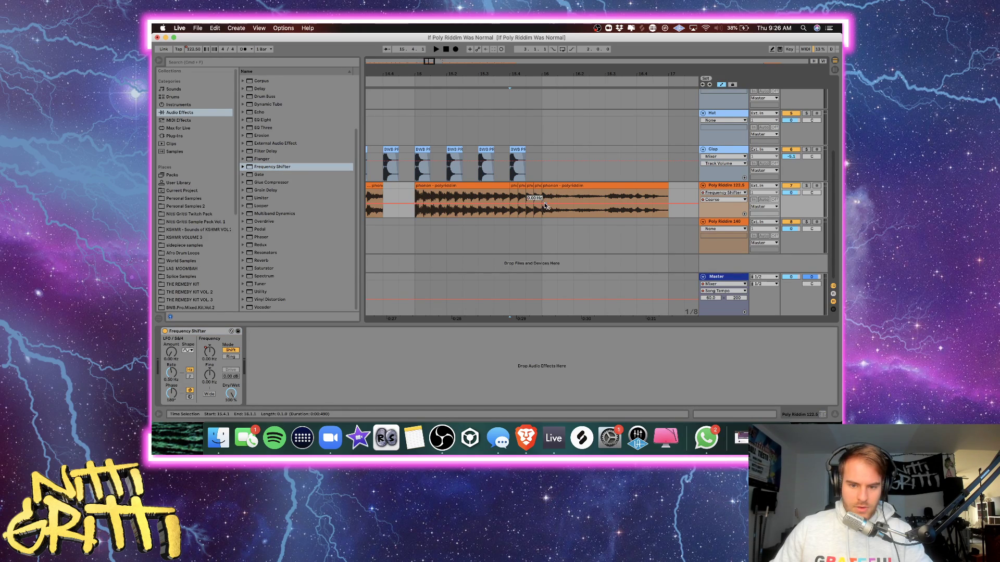
pyautogui.moveTo(542, 207); pyautogui.dragTo(542, 203)
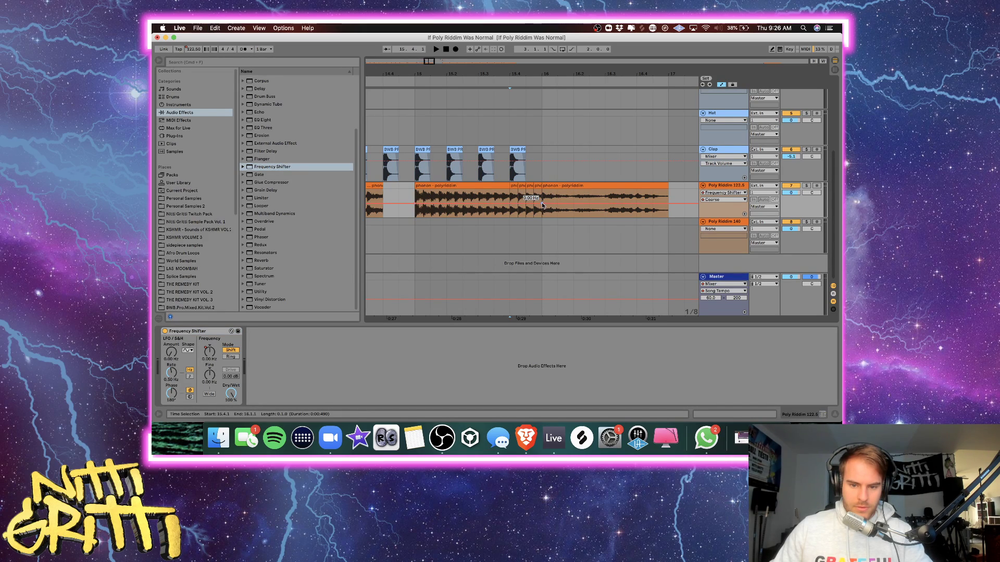
pyautogui.press('super+z')
pyautogui.moveTo(534, 204); pyautogui.dragTo(542, 196)
pyautogui.press('space')
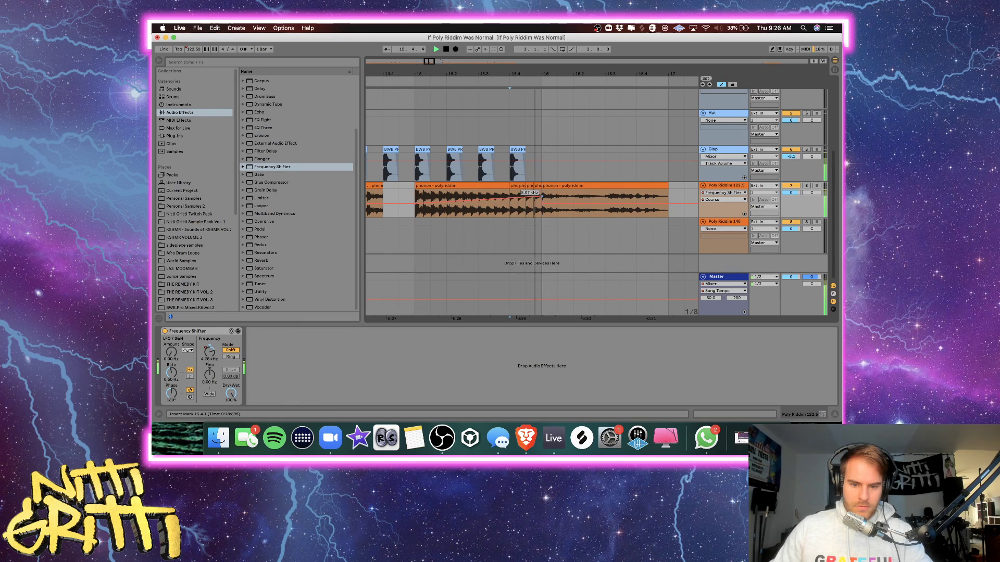
pyautogui.click(414, 196)
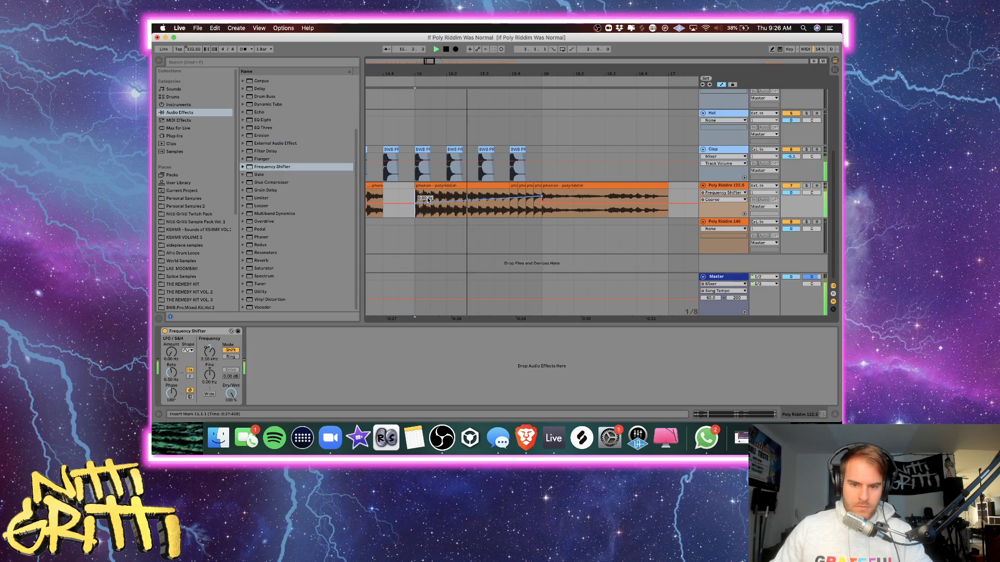
# Adjust the peak of the Frequency Shifter's Coarse automation at 16.1.1 and play the ramp from 15.1.1.
pyautogui.press('space')
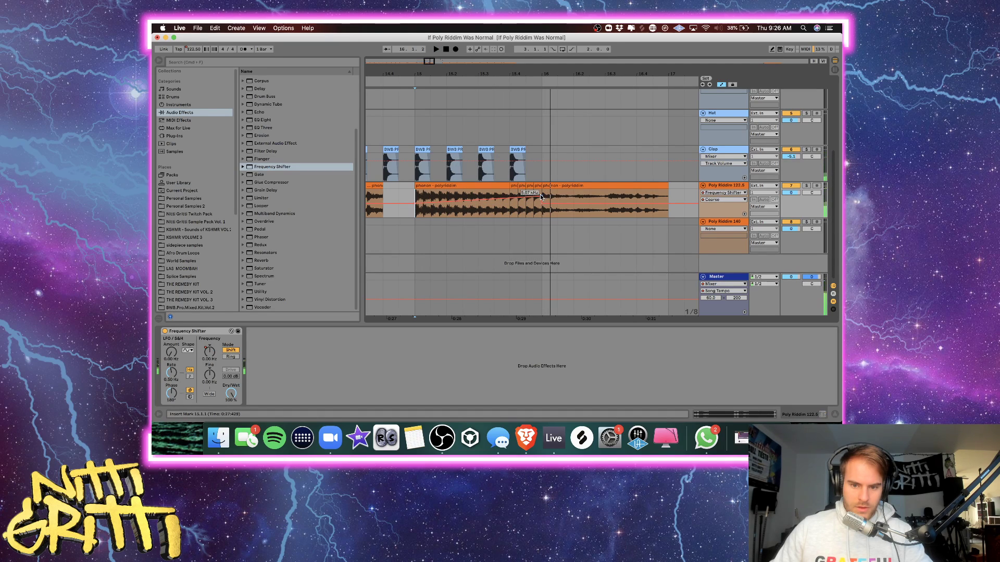
pyautogui.moveTo(542, 199); pyautogui.dragTo(543, 200)
pyautogui.hotkey('shift', 'space')
pyautogui.press('space')
pyautogui.click(414, 194)
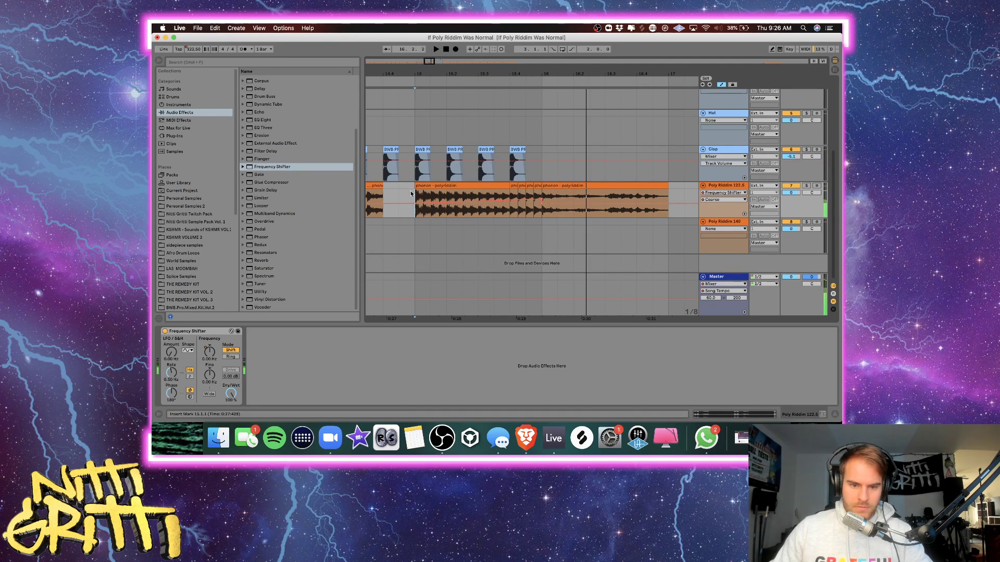
pyautogui.press('space')
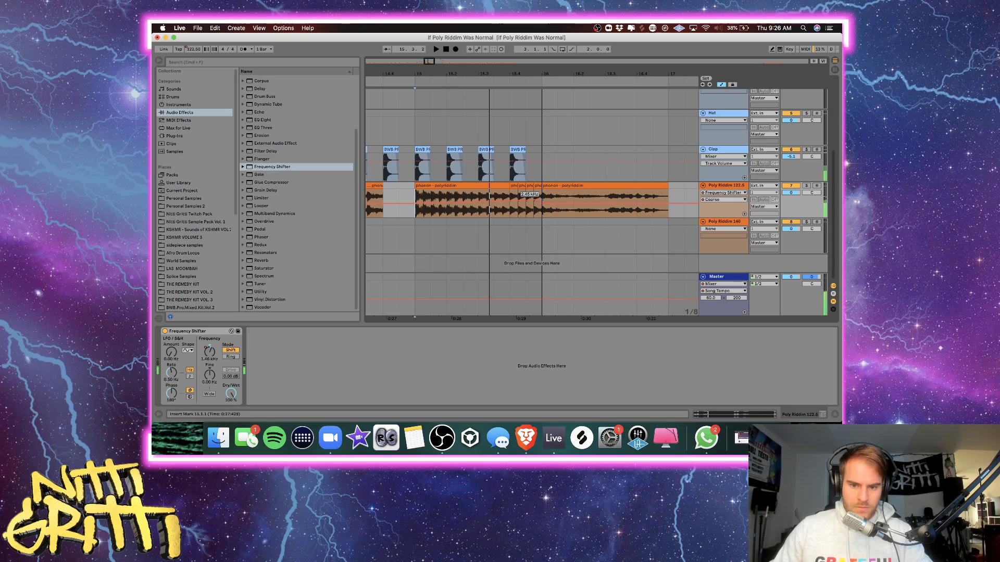
pyautogui.moveTo(542, 200); pyautogui.dragTo(542, 208)
pyautogui.press('space')
pyautogui.press('space')
pyautogui.press('space')
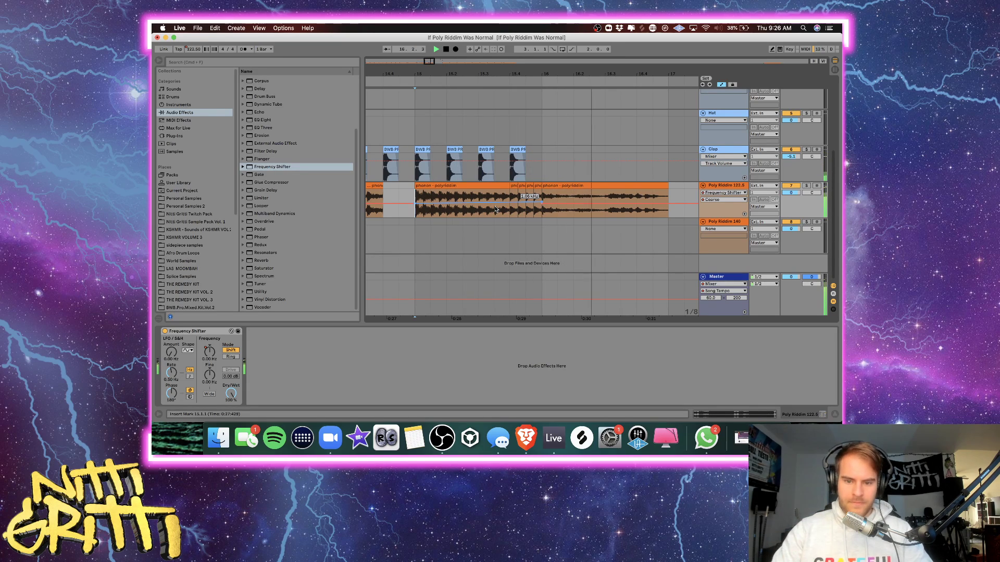
# Play the arrangement from 1.1.1 and fold the Master track.
pyautogui.click(836, 415)
pyautogui.click(545, 227)
pyautogui.scroll(-5, 545, 227)
pyautogui.hscroll(-2, 545, 227)
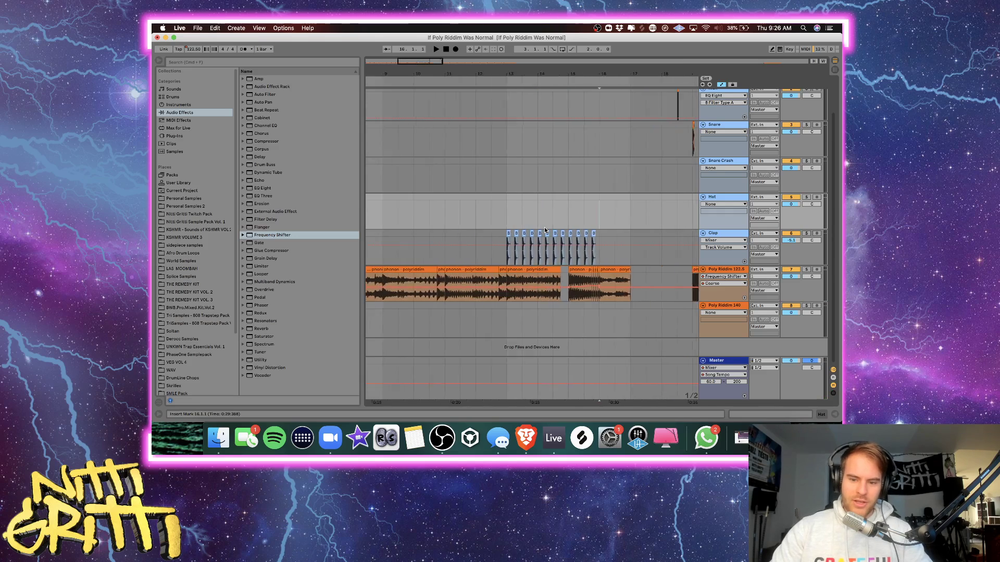
pyautogui.press('-')
pyautogui.press('-')
pyautogui.click(371, 233)
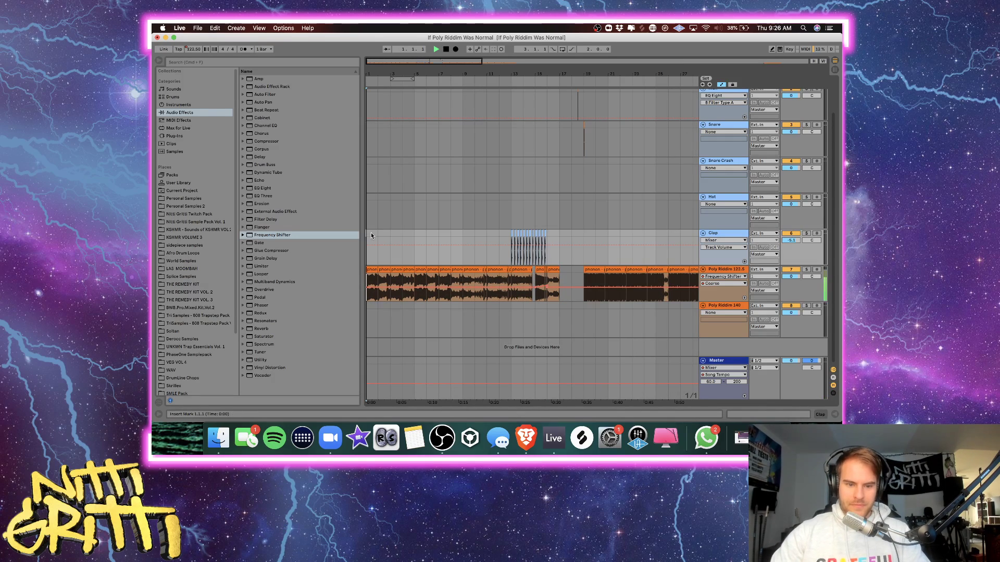
pyautogui.press('space')
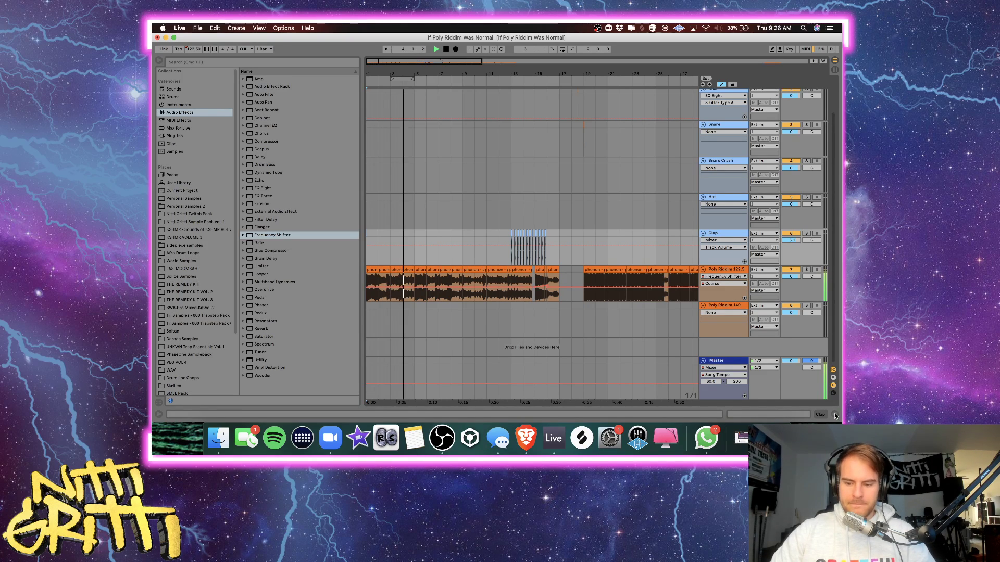
pyautogui.click(703, 360)
pyautogui.press('space')
# Show the clip fades instead of the automation at the join at 2.1.1 on the Poly Riddim 122.5 track.
pyautogui.click(374, 268)
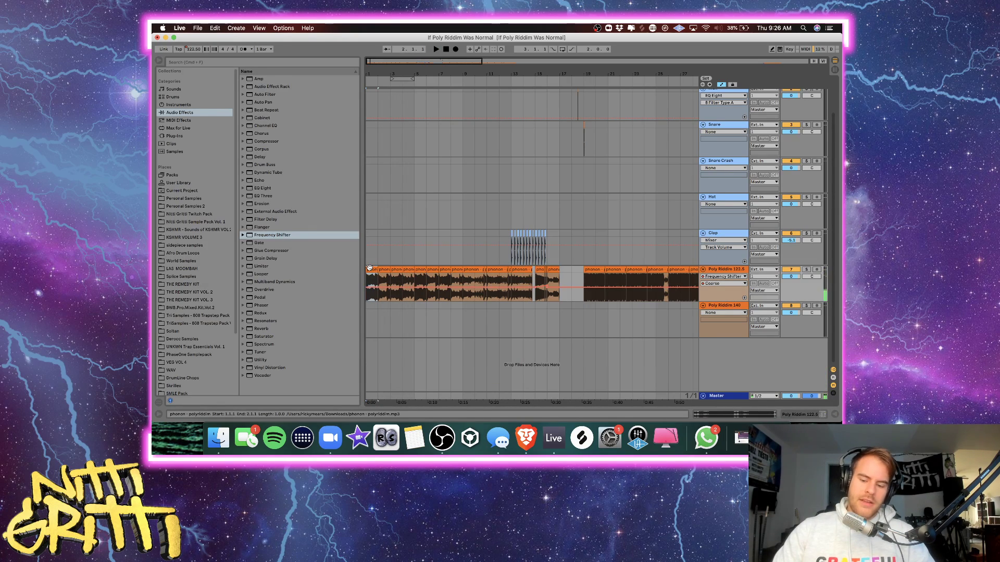
pyautogui.press('+')
pyautogui.press('+')
pyautogui.press('+')
pyautogui.press('+')
pyautogui.press('+')
pyautogui.press('+')
pyautogui.press('+')
pyautogui.press('+')
pyautogui.scroll(5, 370, 268)
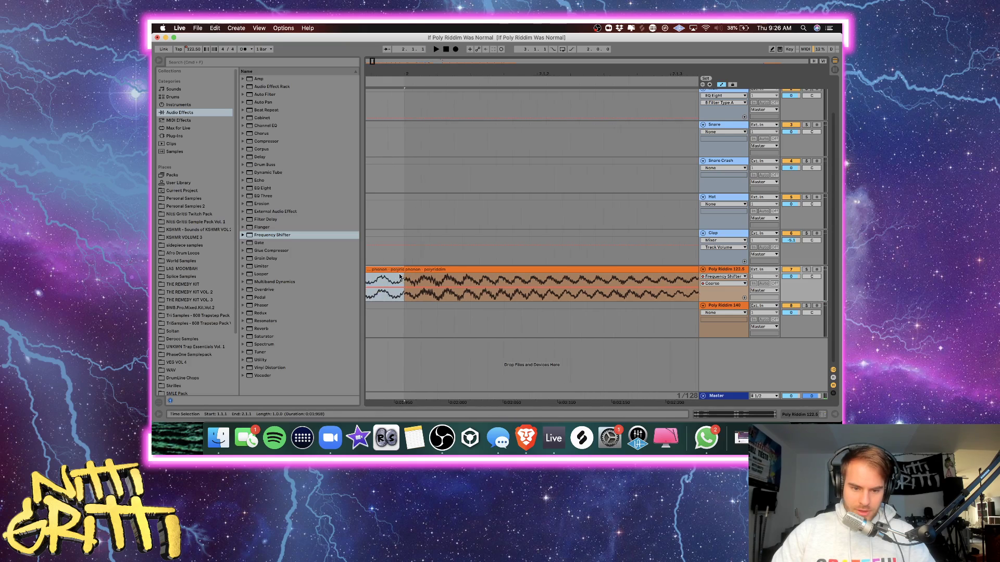
pyautogui.click(429, 277)
pyautogui.scroll(2, 428, 277)
pyautogui.press('a')
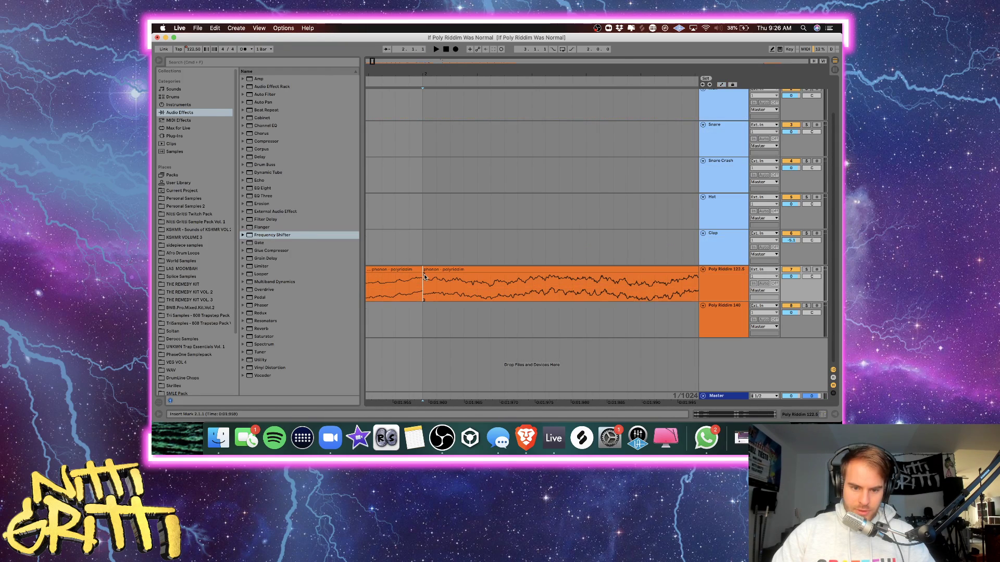
# Crossfade the joins between the Poly Riddim 122.5 clips from 3.1.1 through 10.4.1.
pyautogui.hscroll(10, 414, 277)
pyautogui.scroll(-3, 415, 278)
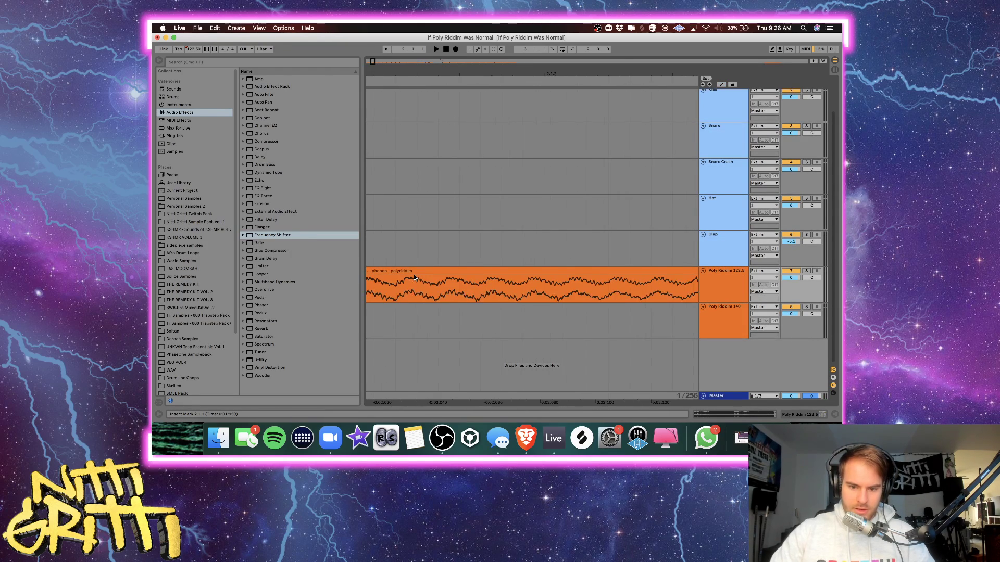
pyautogui.hscroll(10, 414, 278)
pyautogui.scroll(-3, 414, 278)
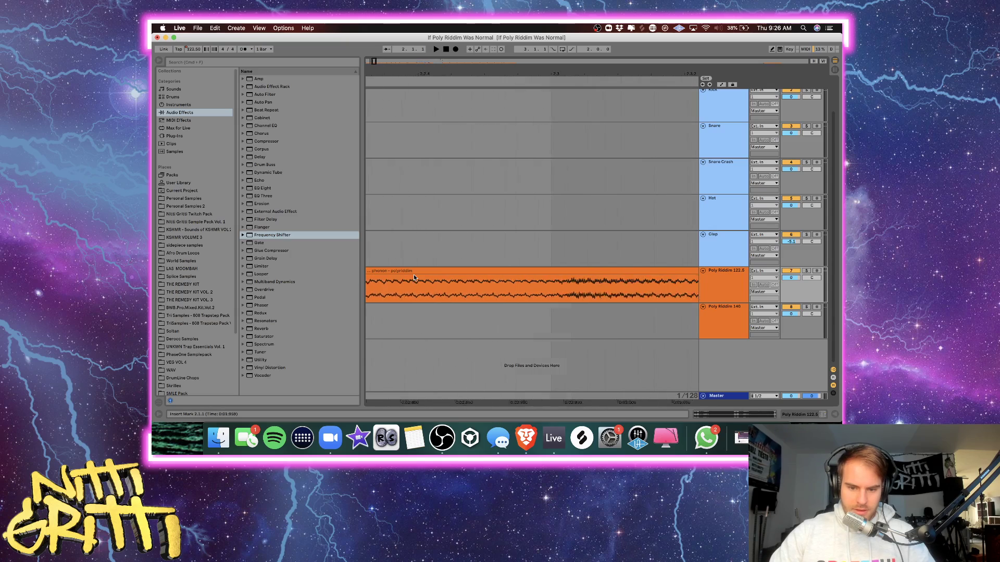
pyautogui.scroll(-5, 413, 274)
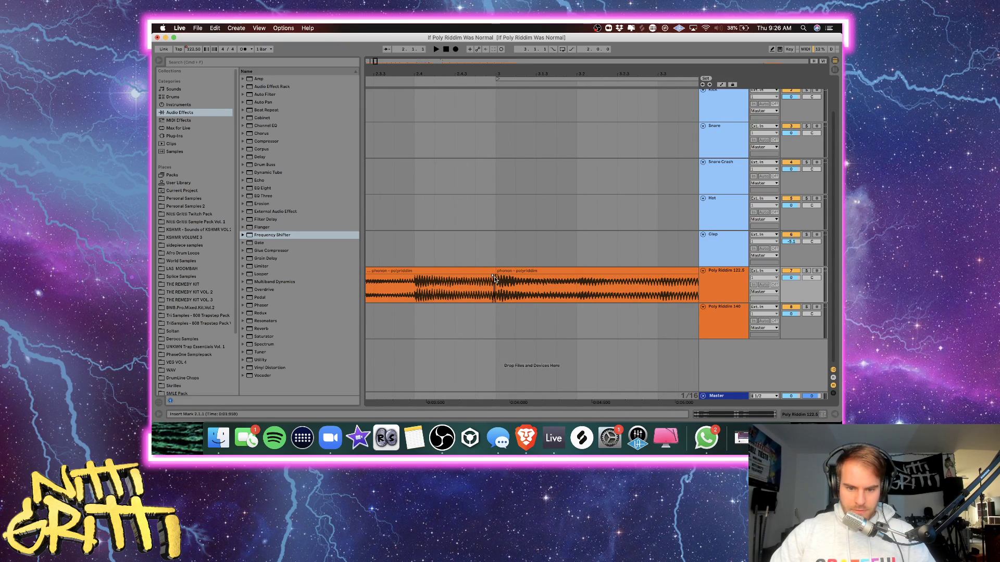
pyautogui.hscroll(10, 495, 280)
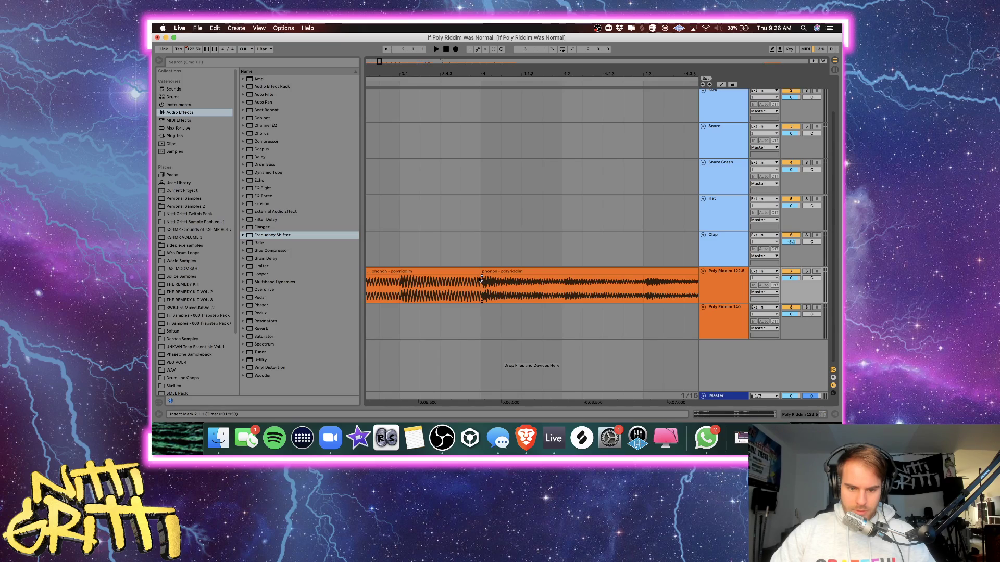
pyautogui.hscroll(10, 479, 279)
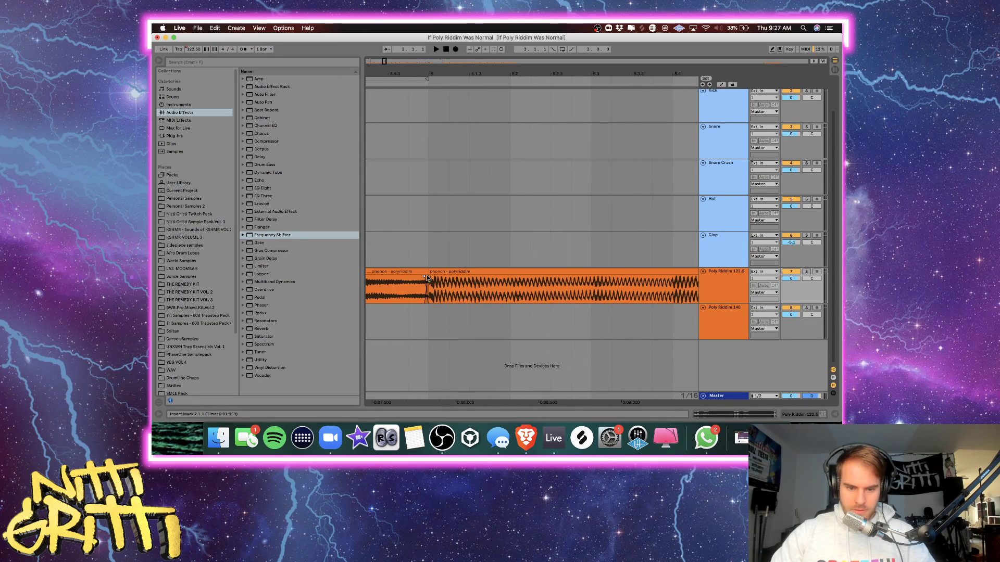
pyautogui.hscroll(15, 426, 278)
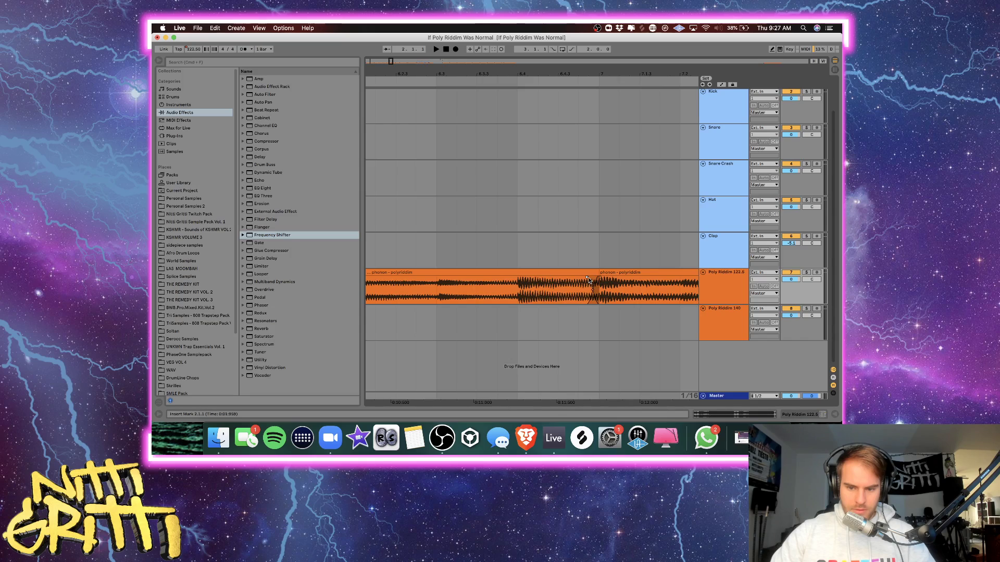
pyautogui.hscroll(15, 595, 280)
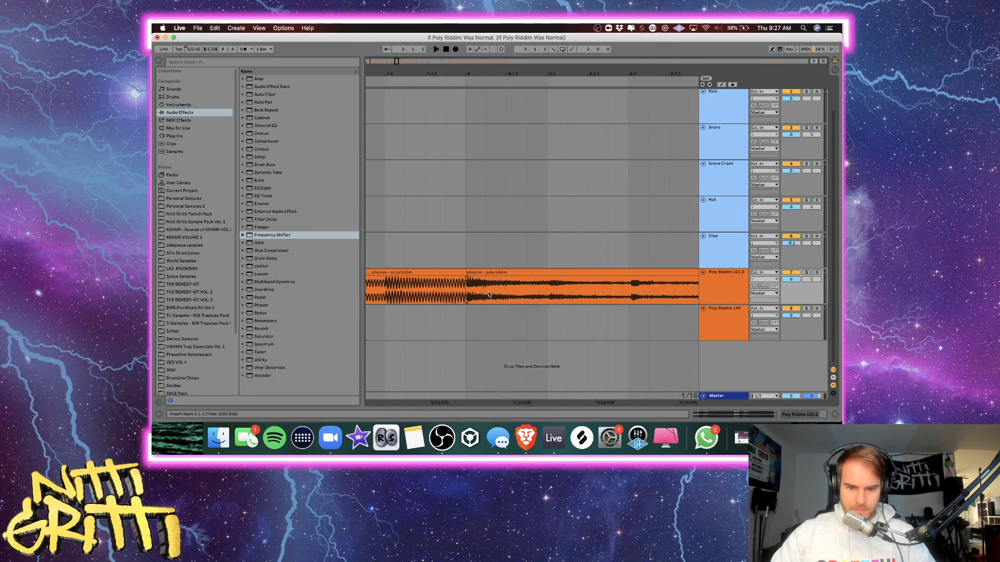
pyautogui.hscroll(10, 463, 280)
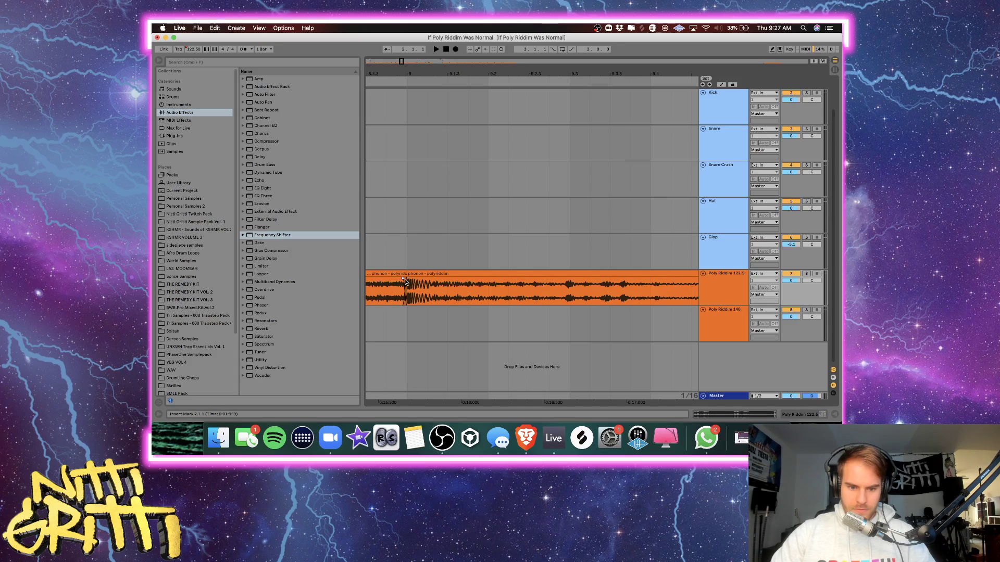
pyautogui.hscroll(10, 406, 282)
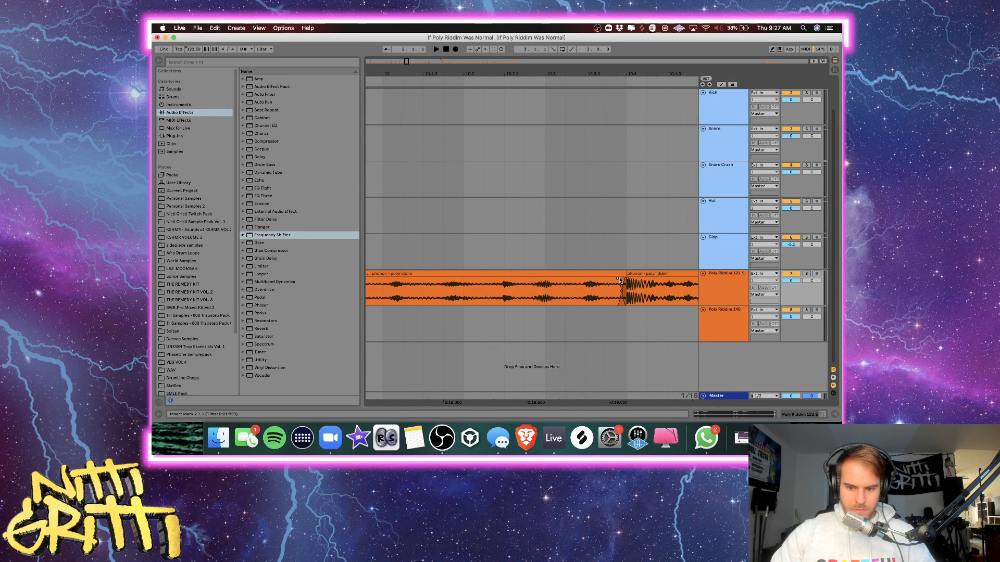
# Play the re-cut section from bar 10 through the stutter fill at 16.1.1 and into the gap from 17.1.1.
pyautogui.press('space')
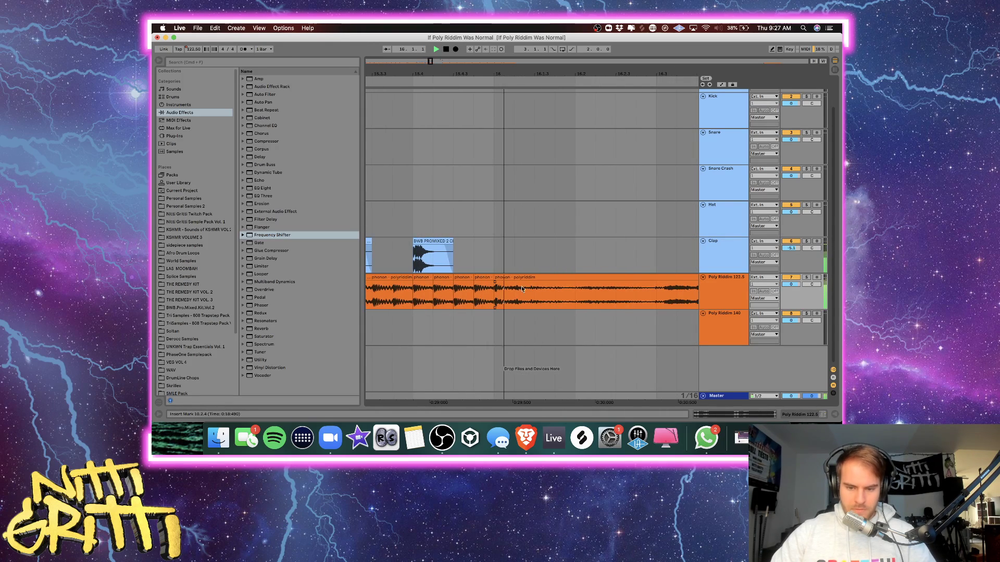
pyautogui.click(497, 292)
pyautogui.press('-')
pyautogui.press('-')
pyautogui.press('-')
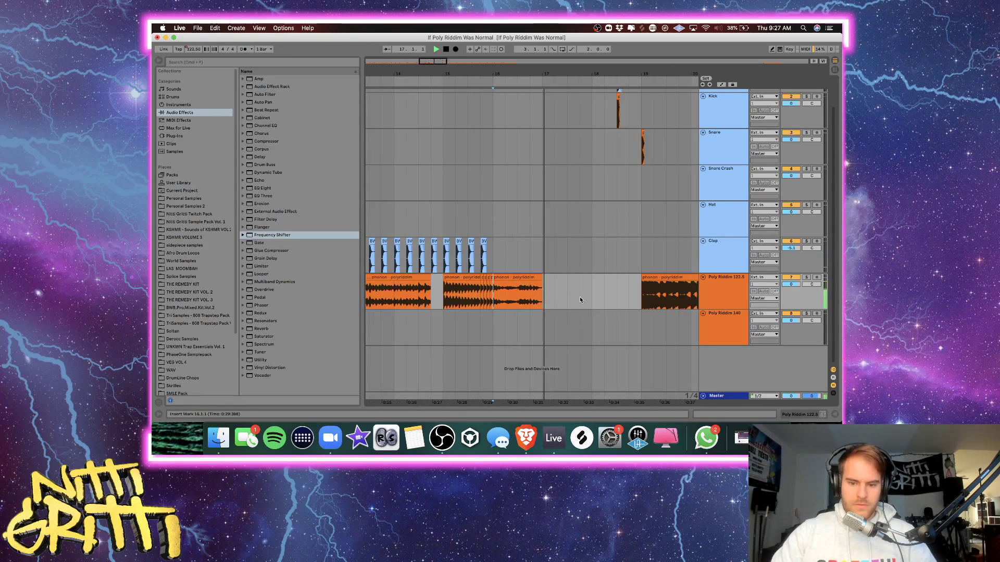
pyautogui.press('-')
pyautogui.click(451, 267)
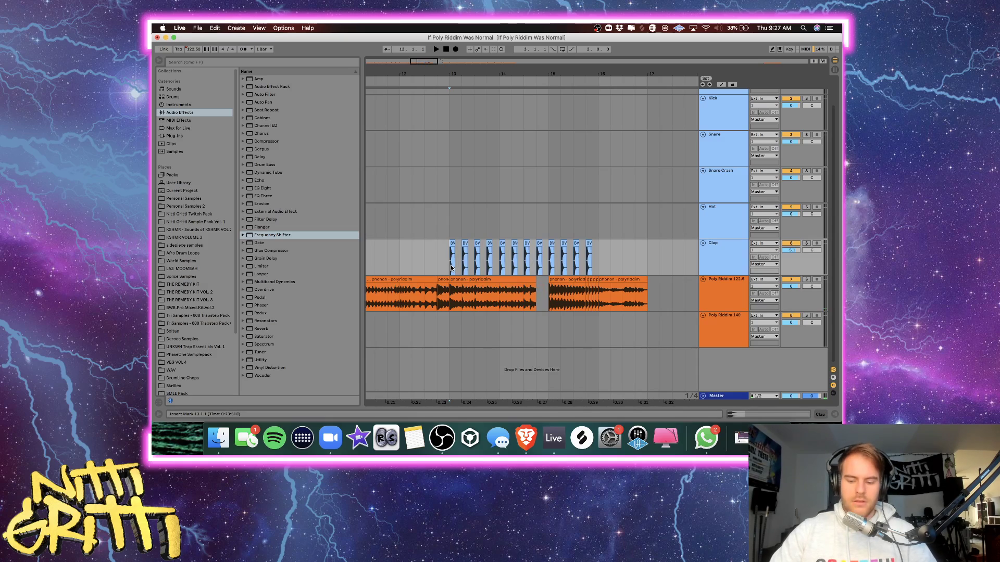
# Insert an audio track between Clap and Poly Riddim 122.5 and name it Exhaust.
pyautogui.press('-')
pyautogui.hscroll(-4, 451, 264)
pyautogui.press('-')
pyautogui.press('-')
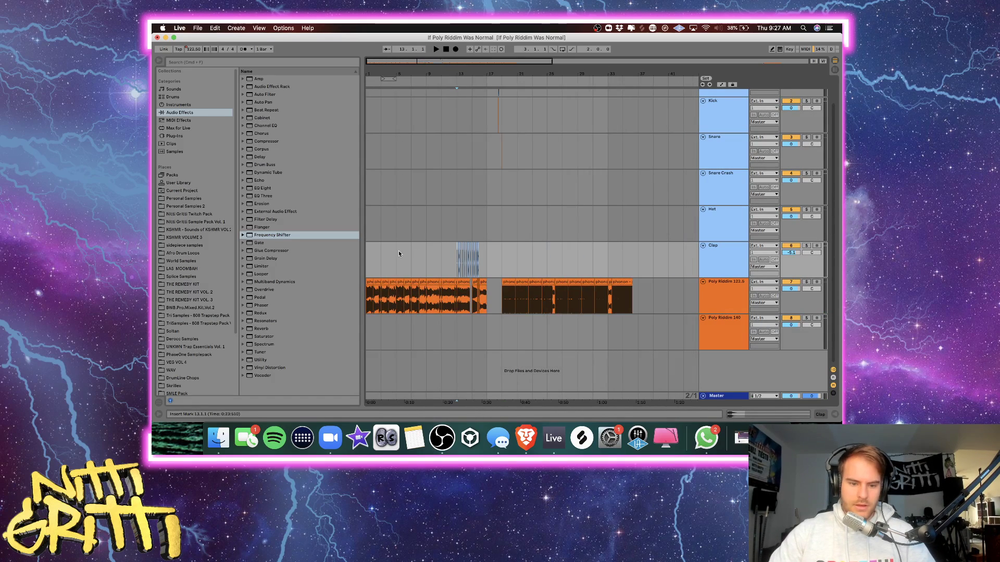
pyautogui.click(718, 281)
pyautogui.press('super+t')
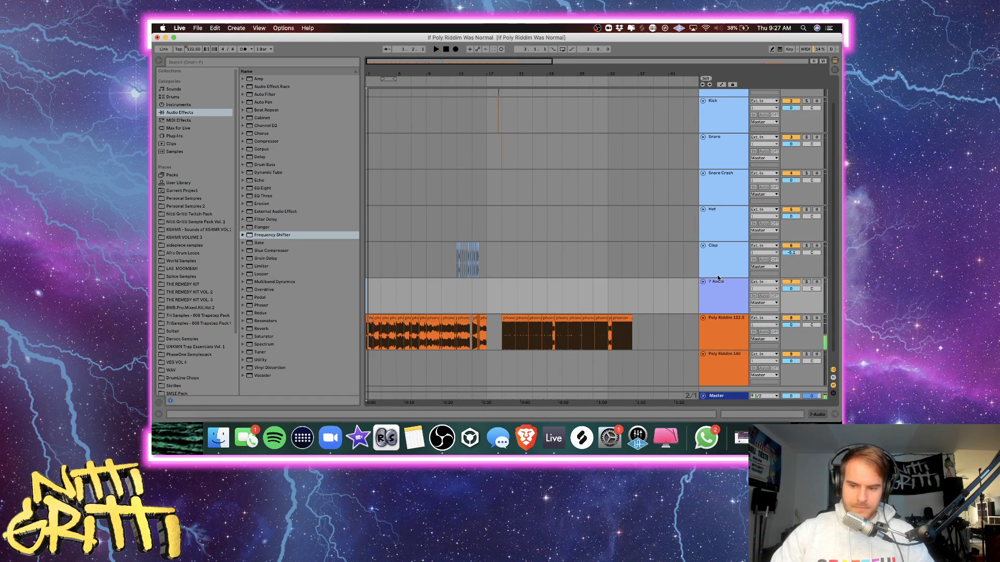
pyautogui.scroll(-1, 718, 278)
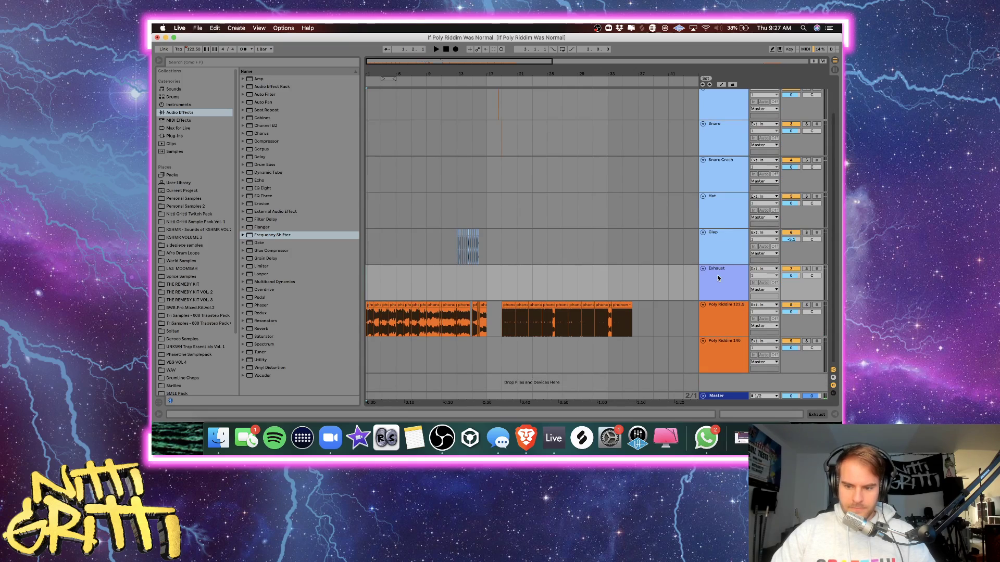
# Search the library for "exhaust" and place KSHMR_Exhaust_05.wav at 1.1.1 on the Exhaust track.
pyautogui.click(718, 279)
pyautogui.click(202, 61)
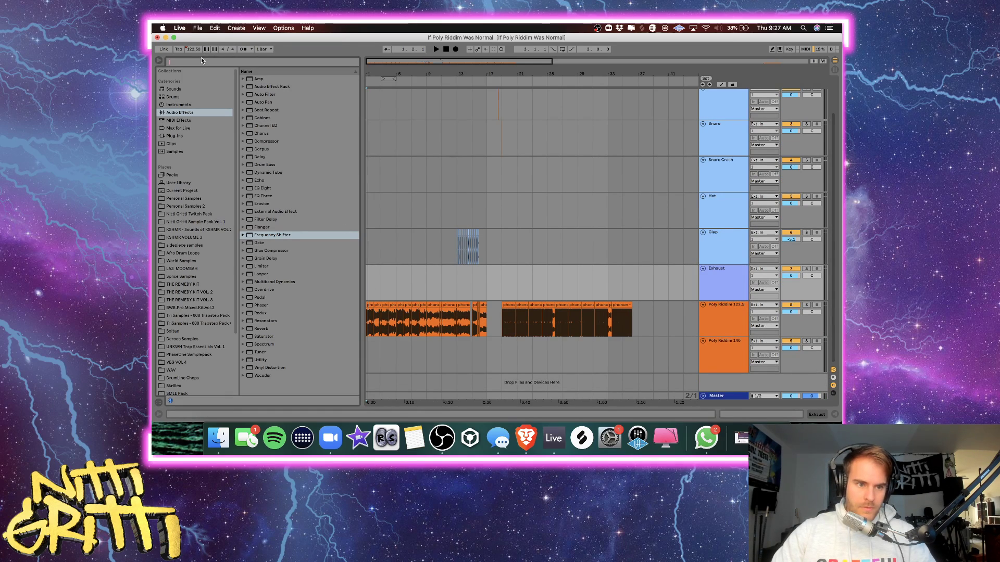
pyautogui.write('exhaust')
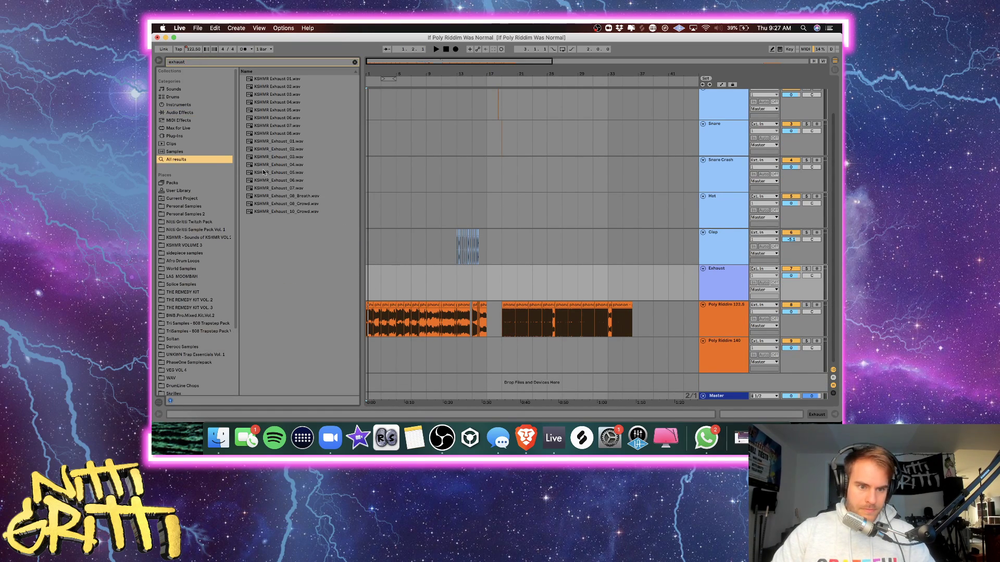
pyautogui.moveTo(278, 172); pyautogui.dragTo(373, 294)
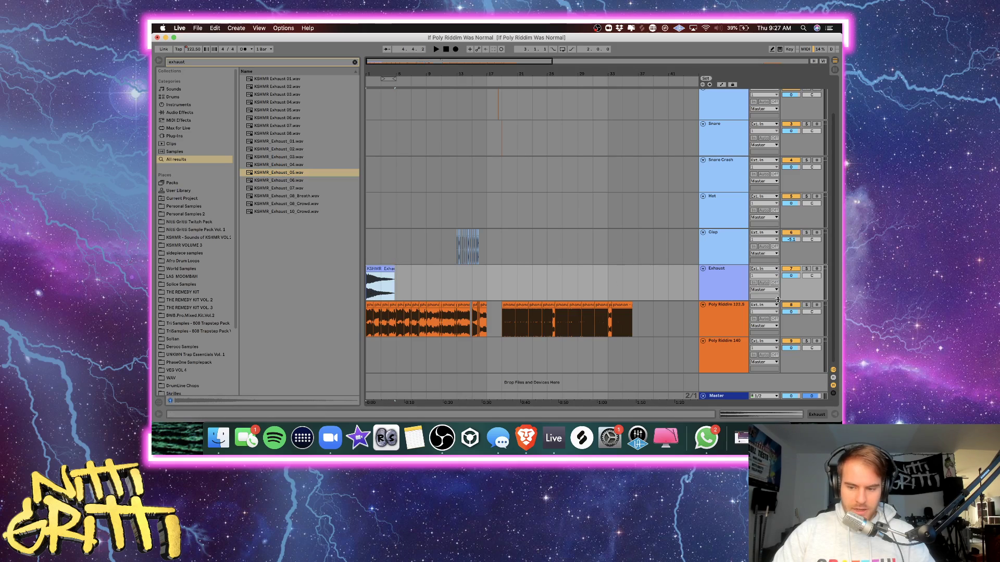
# Lower the Exhaust track's volume to about -11 dB and colour the track light blue like the Clap track.
pyautogui.moveTo(791, 276)
pyautogui.mouseDown()
pyautogui.moveTo(749, 279)
pyautogui.moveTo(790, 281)
pyautogui.mouseUp()
pyautogui.press('space')
pyautogui.click(723, 282)
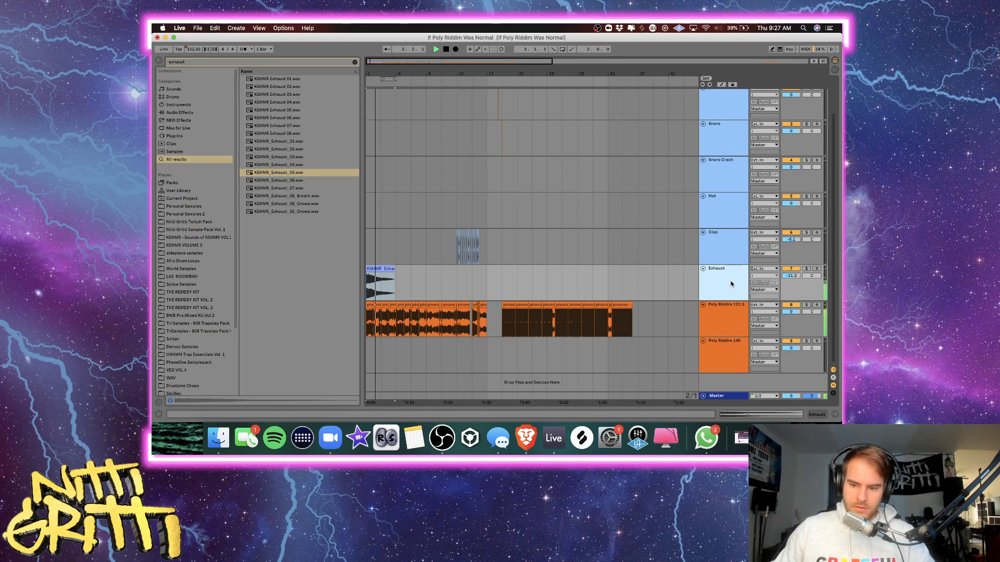
pyautogui.rightClick(729, 282)
pyautogui.click(784, 369)
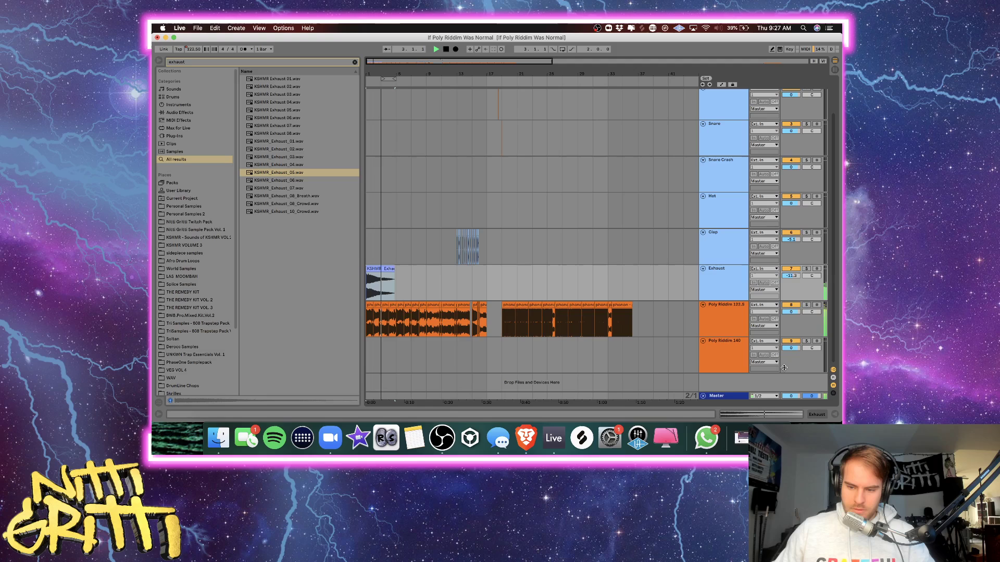
# Insert an audio track below Exhaust, name it Weird and colour it light orange.
pyautogui.click(721, 278)
pyautogui.press('super+t')
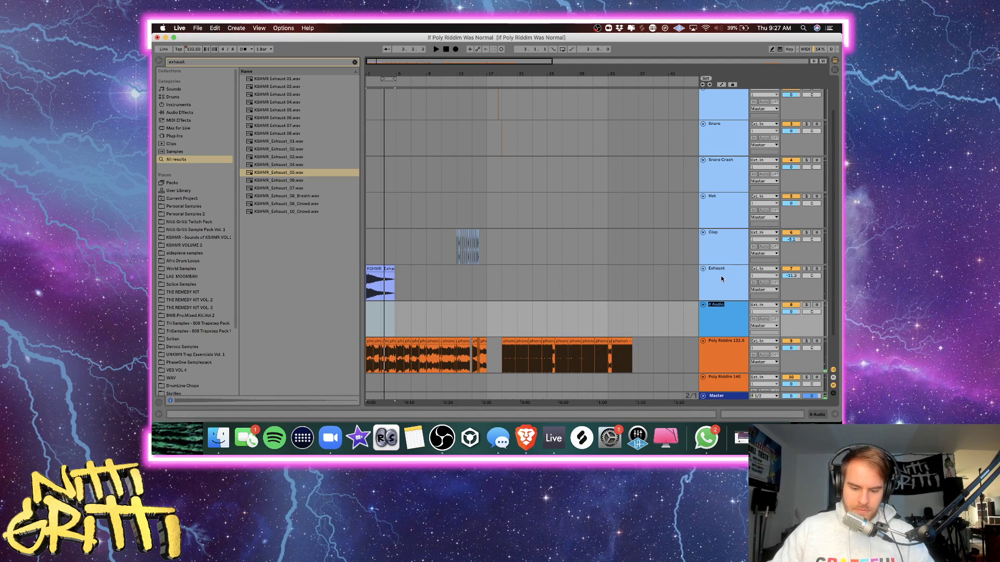
pyautogui.write('eird')
pyautogui.press('Return')
pyautogui.rightClick(717, 312)
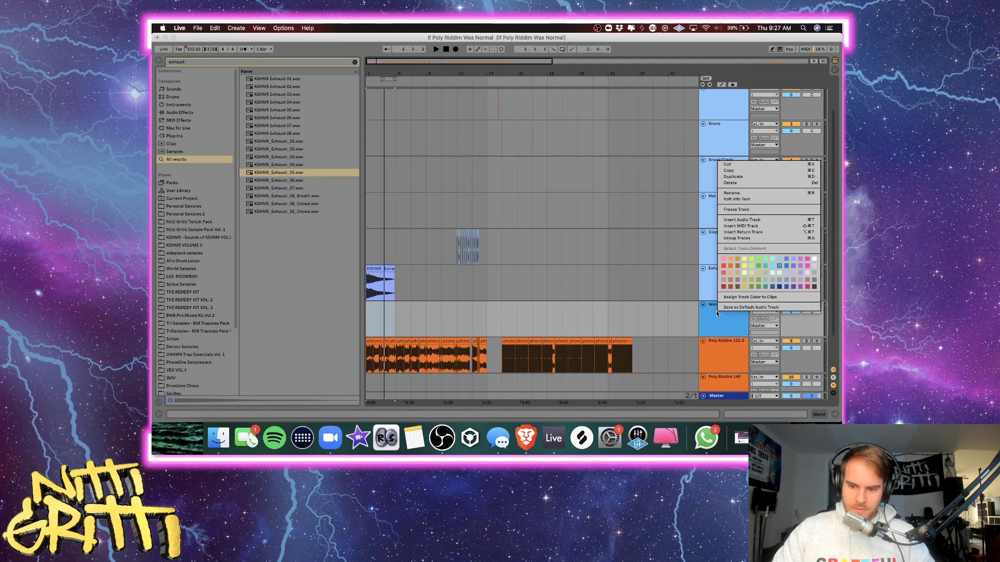
pyautogui.click(730, 261)
pyautogui.scroll(-2, 729, 264)
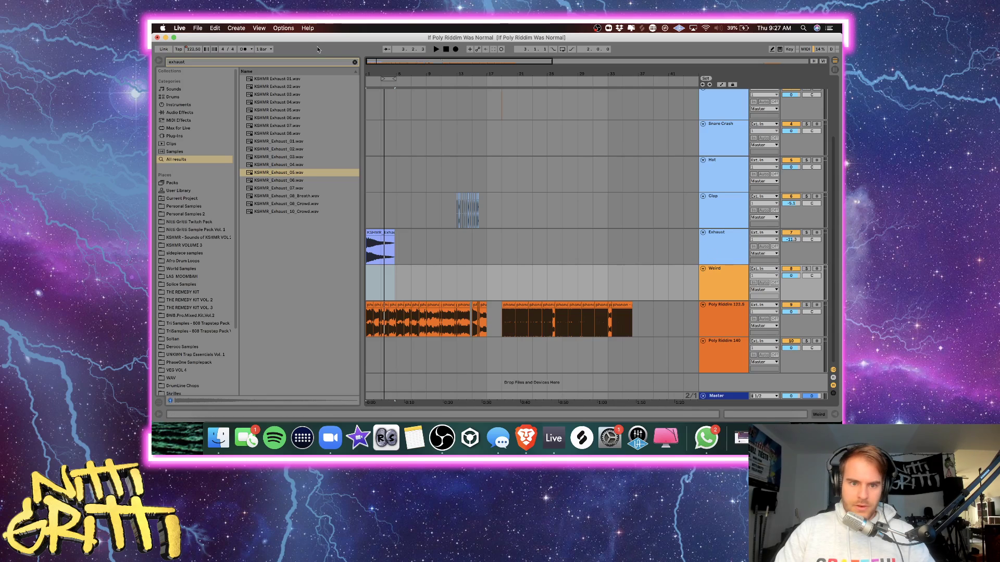
# Clear the library search and open the KSHMR_Ambiance_Designed folder within the FX elements of KSHMR VOLUME 3.
pyautogui.click(354, 62)
pyautogui.click(185, 113)
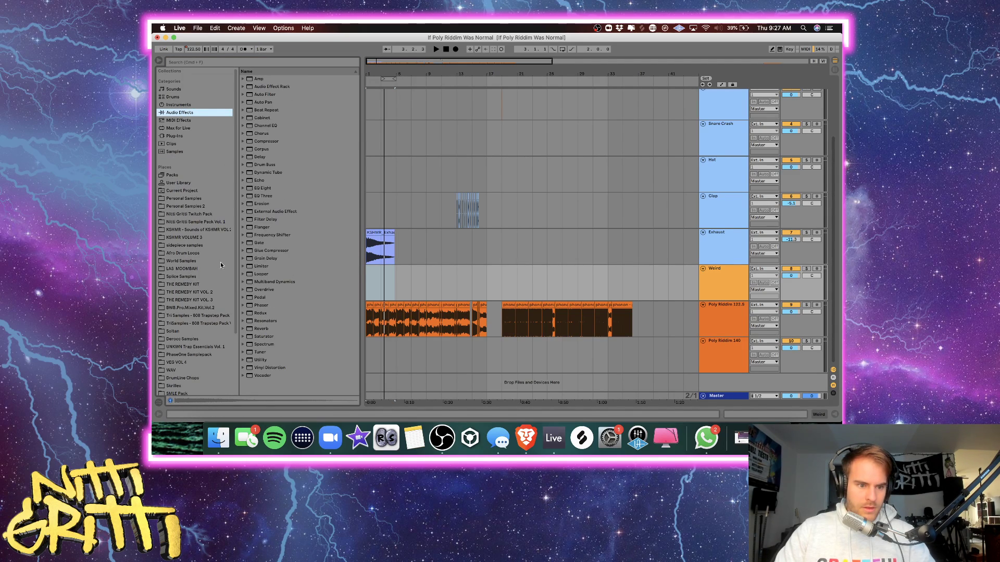
pyautogui.click(195, 238)
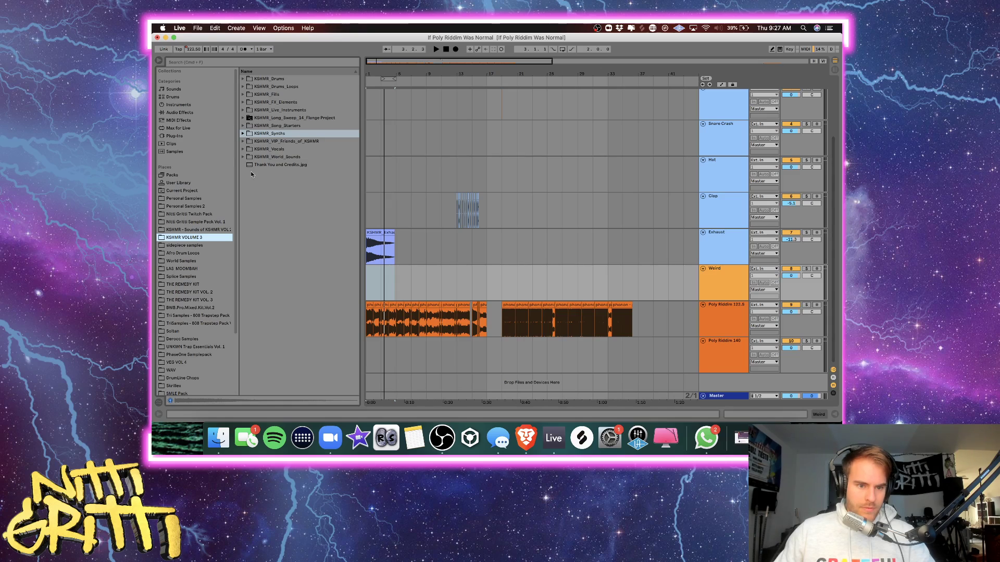
pyautogui.click(243, 157)
pyautogui.click(243, 157)
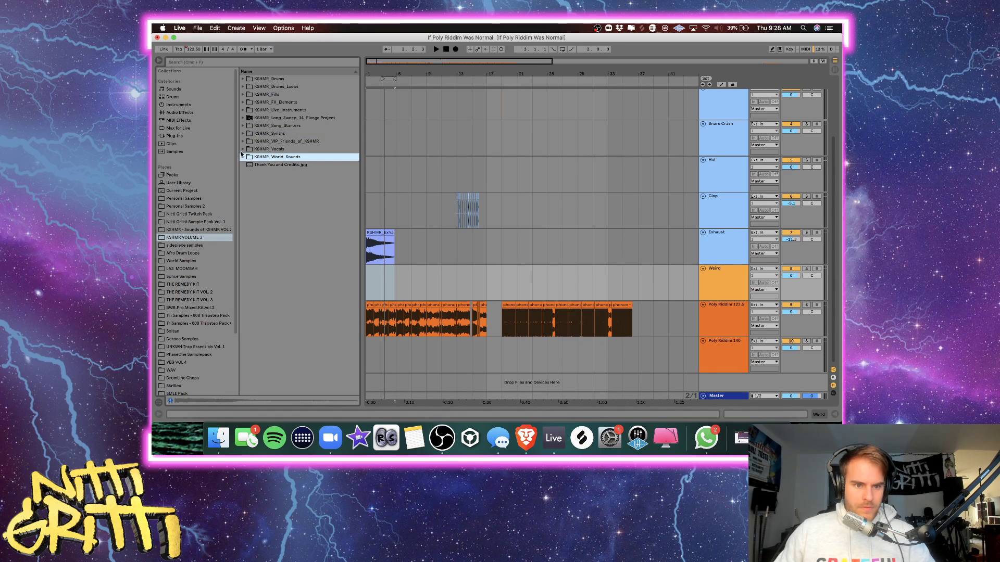
pyautogui.click(243, 103)
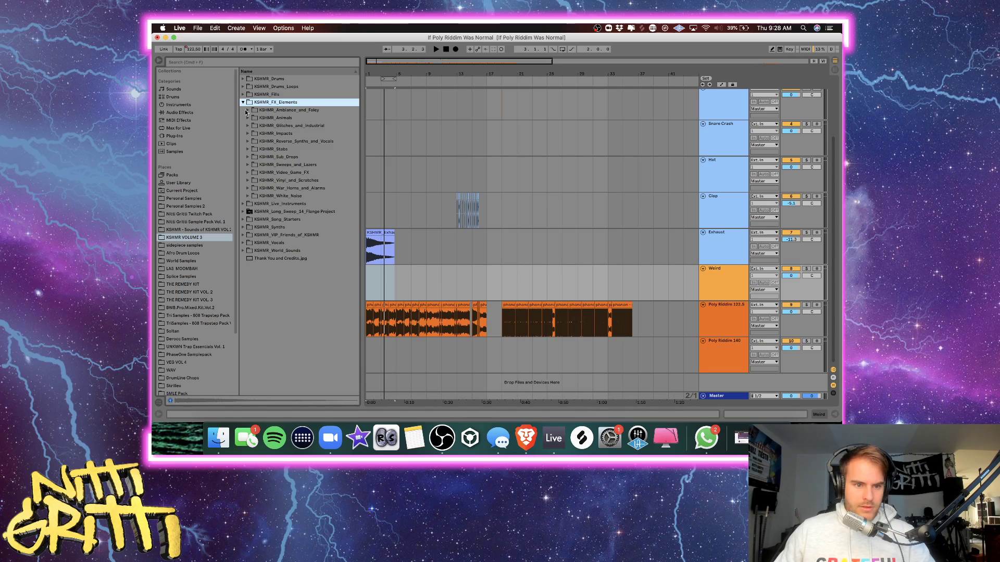
pyautogui.click(247, 111)
pyautogui.click(253, 118)
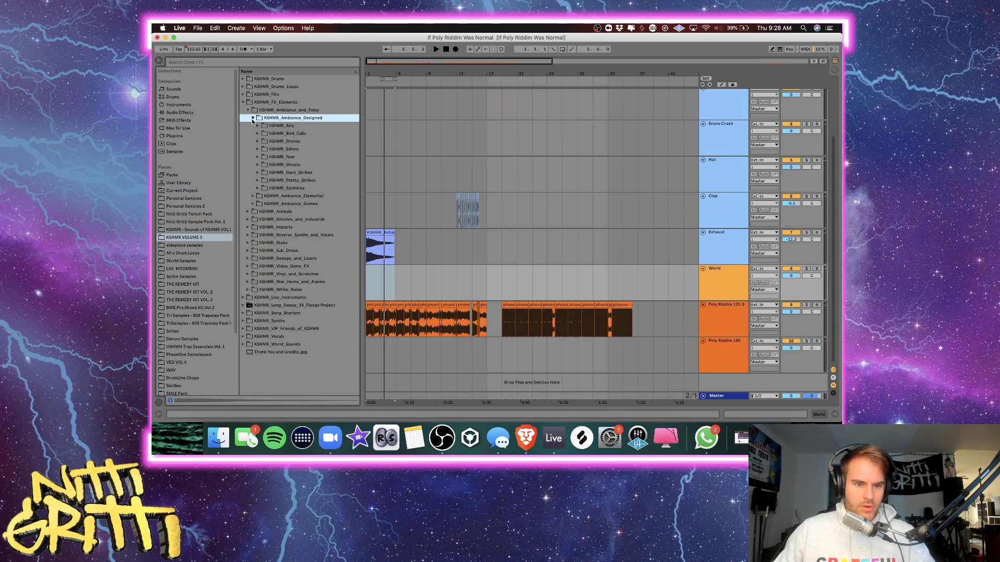
# Place KSHMR_Ambiance_Airy_01_A.wav from the KSHMR_Airy folder at bar 3 on the Weird track.
pyautogui.press('Down')
pyautogui.press('Right')
pyautogui.press('Down')
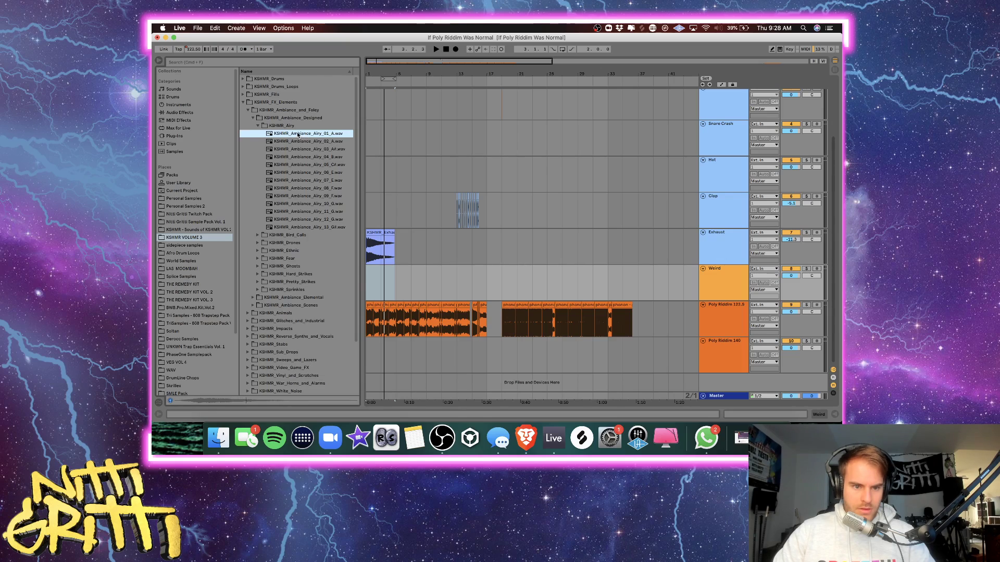
pyautogui.moveTo(302, 134); pyautogui.dragTo(386, 283)
# Play the arrangement from bar 1 and lower the Weird track's volume to about -7 dB.
pyautogui.click(370, 283)
pyautogui.press('space')
pyautogui.press('+')
pyautogui.press('+')
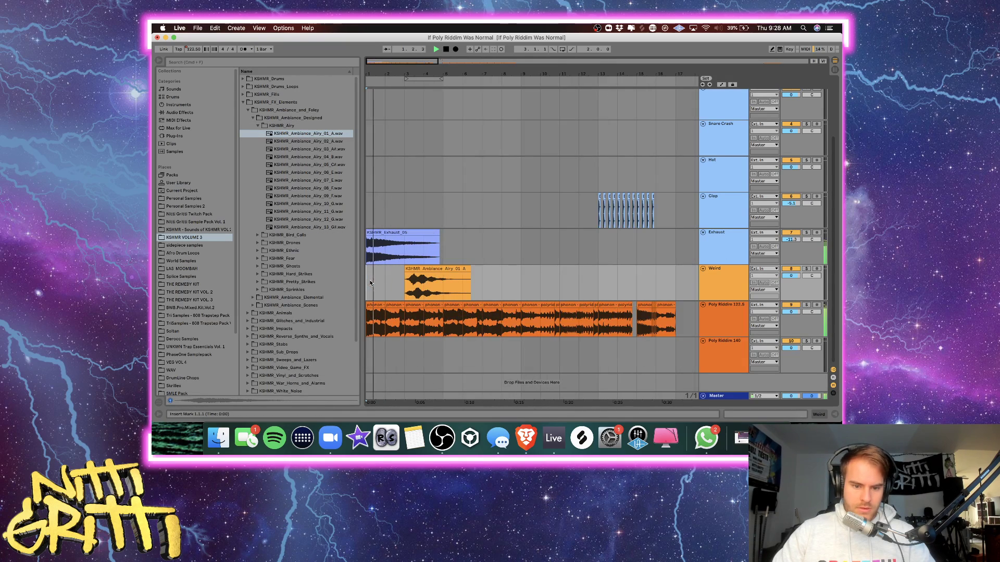
pyautogui.moveTo(794, 277); pyautogui.dragTo(795, 280)
pyautogui.scroll(-1, 794, 276)
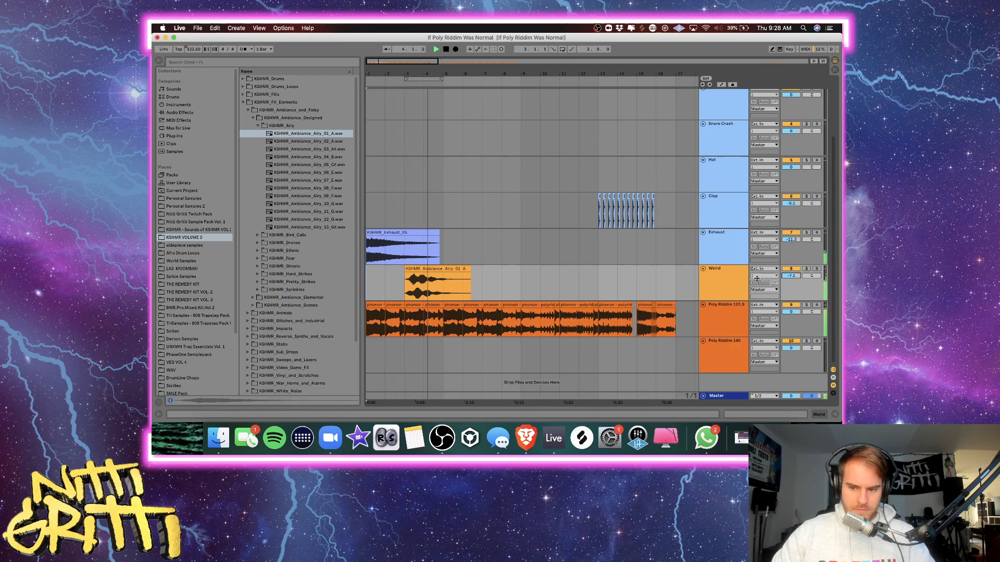
# Show the Weird track's devices and shorten the end of its airy ambience clip to about bar 6.
pyautogui.doubleClick(720, 284)
pyautogui.scroll(-3, 489, 253)
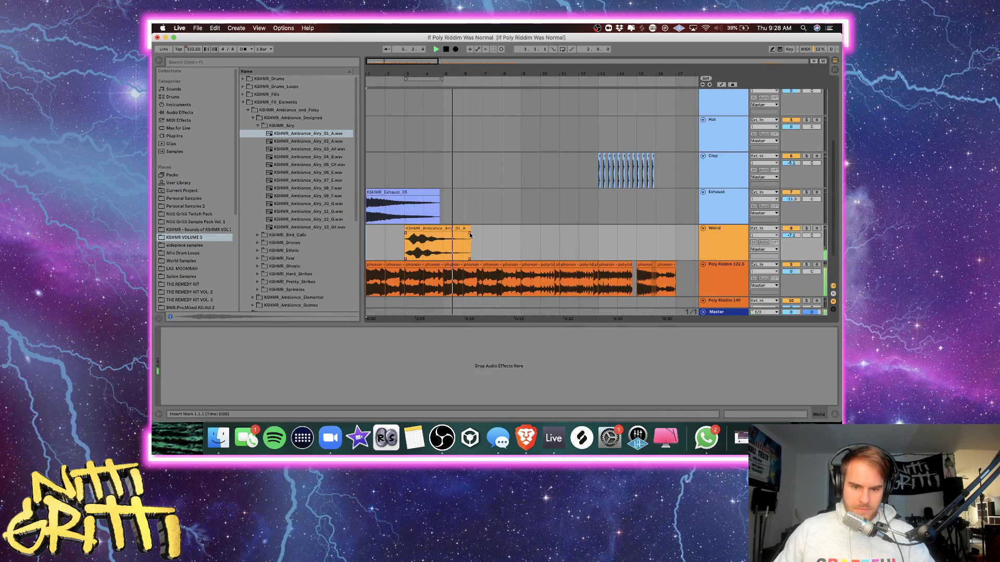
pyautogui.moveTo(470, 236); pyautogui.dragTo(459, 233)
pyautogui.press('space')
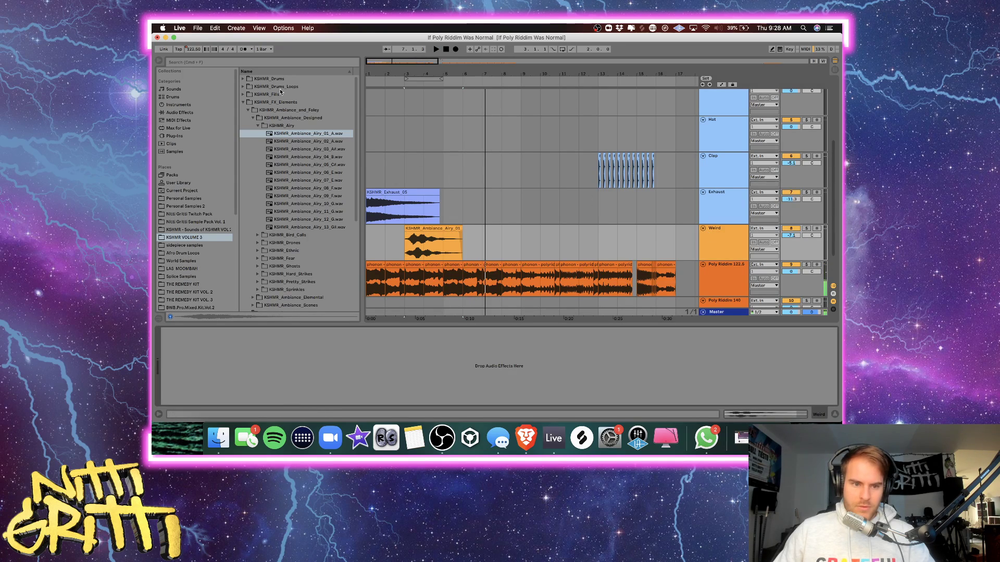
# Add Reverb, Overdrive, the Multiband Dynamics preset OTT and EQ Eight to the Weird track, in that order.
pyautogui.click(179, 120)
pyautogui.click(179, 113)
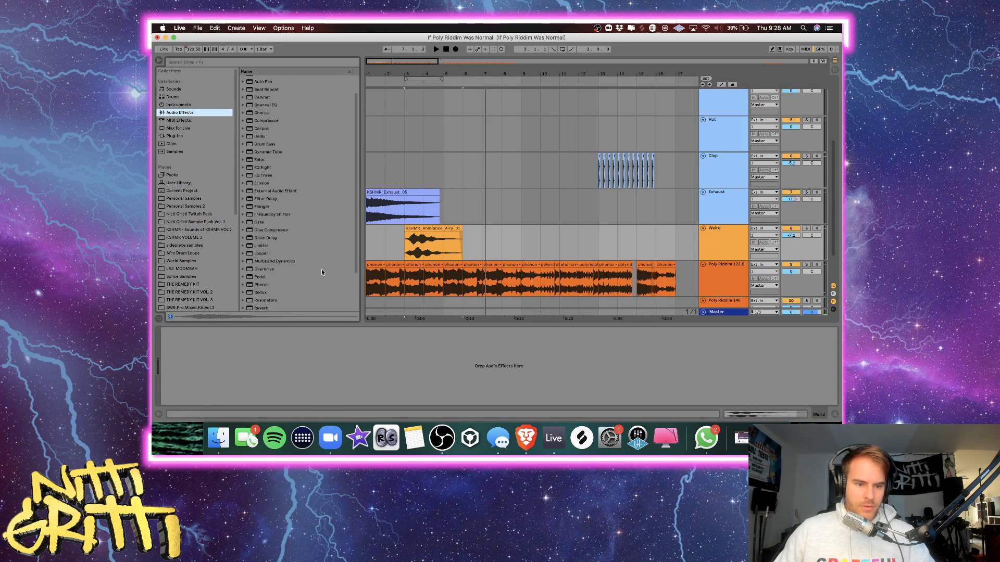
pyautogui.doubleClick(261, 260)
pyautogui.doubleClick(261, 221)
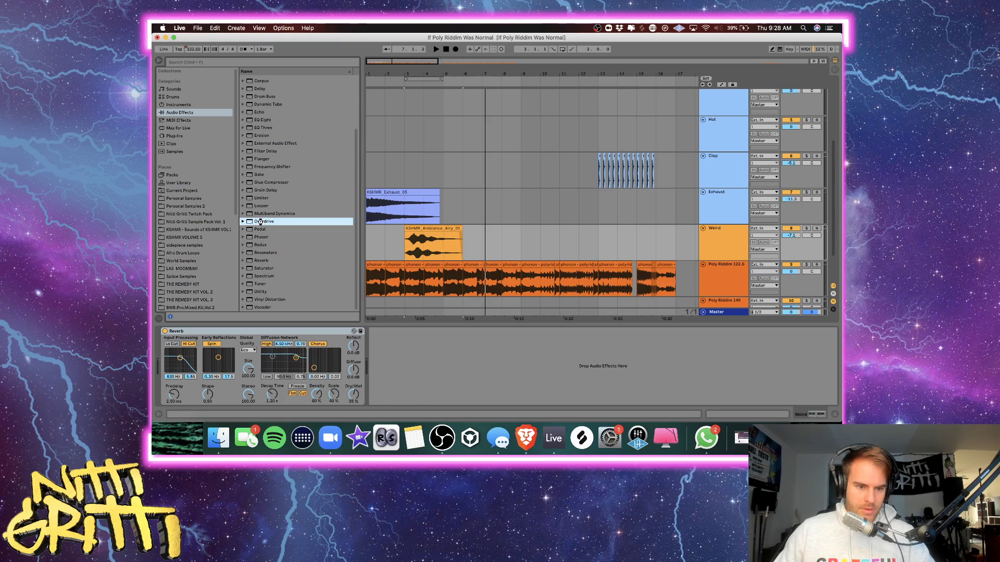
pyautogui.click(243, 213)
pyautogui.doubleClick(263, 269)
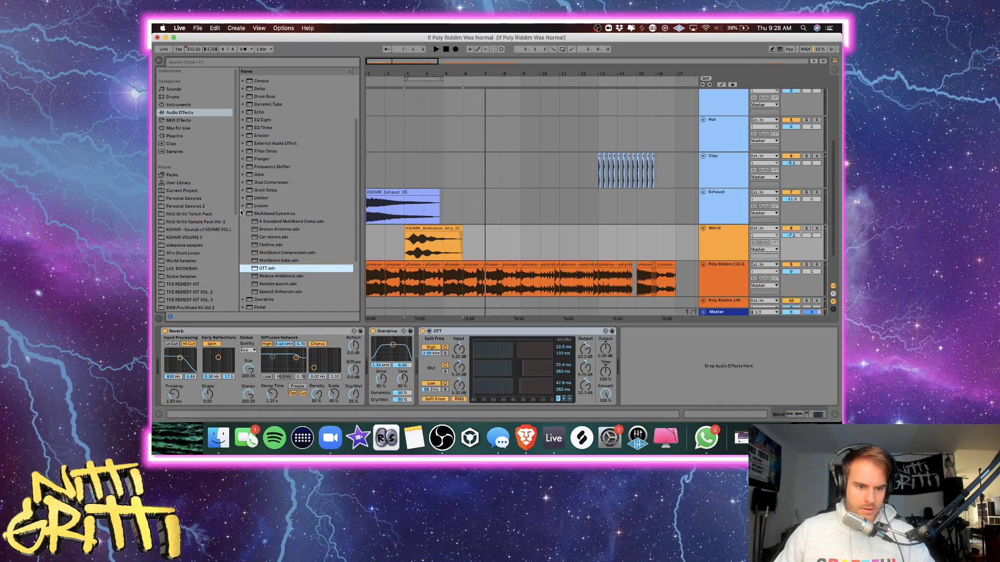
pyautogui.click(243, 213)
pyautogui.doubleClick(263, 119)
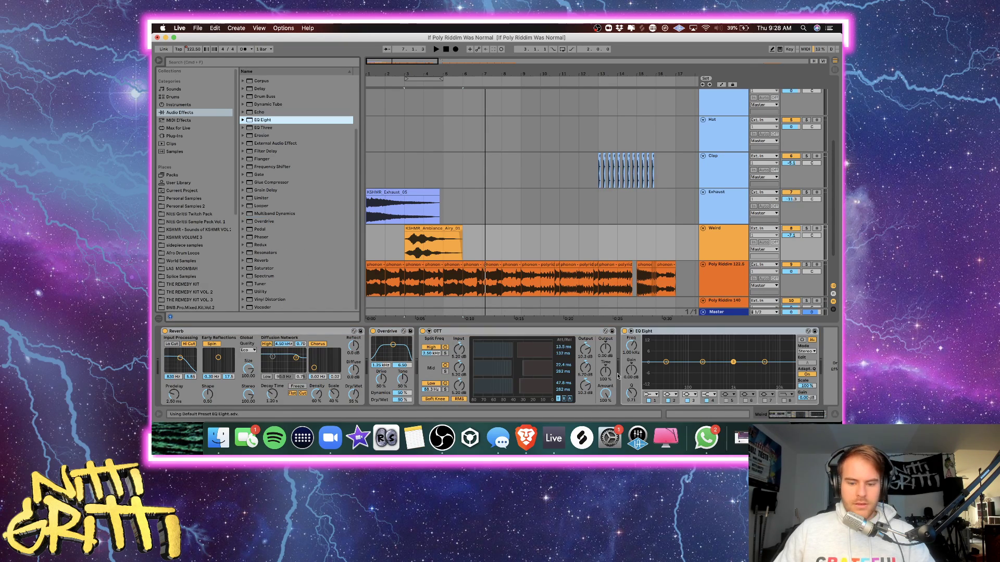
# Cut the lows and highs in EQ Eight, lengthen the Reverb decay time and audition the soloed Weird track from bar 3.
pyautogui.click(650, 396)
pyautogui.click(649, 401)
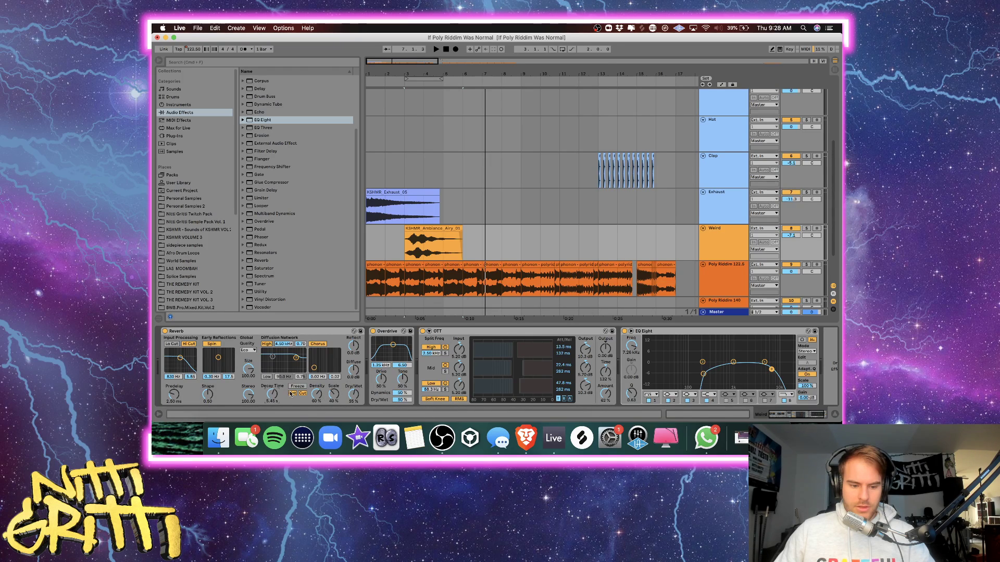
pyautogui.press('space')
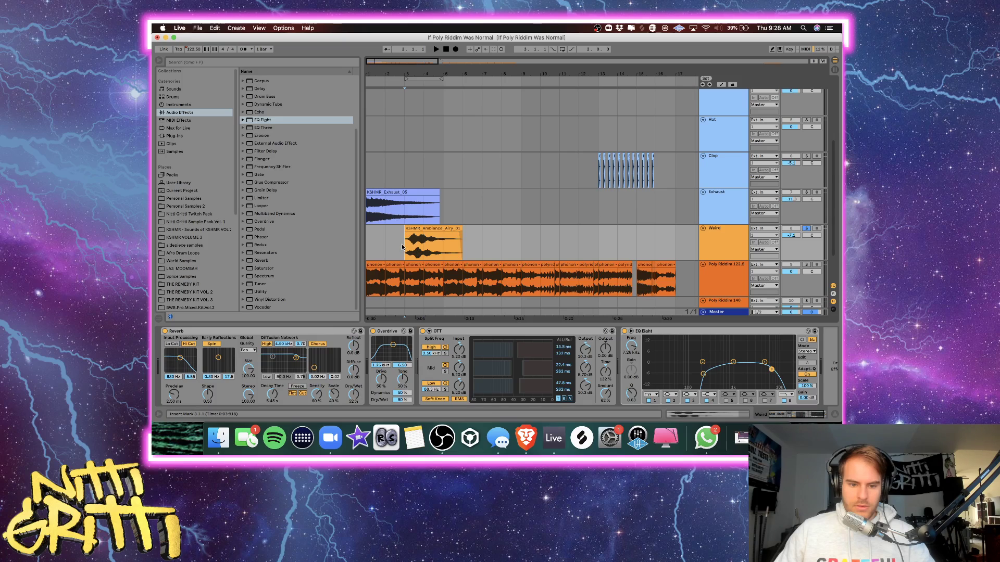
pyautogui.press('space')
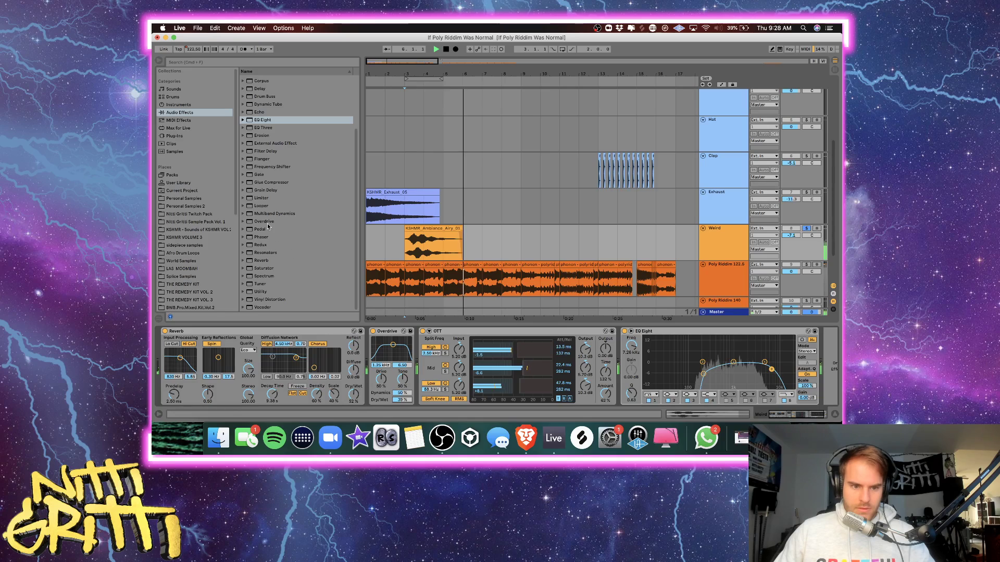
# Return to KSHMR VOLUME 3, audition further Airy ambience samples and open the KSHMR_Bird_Calls folder.
pyautogui.click(183, 236)
pyautogui.click(312, 196)
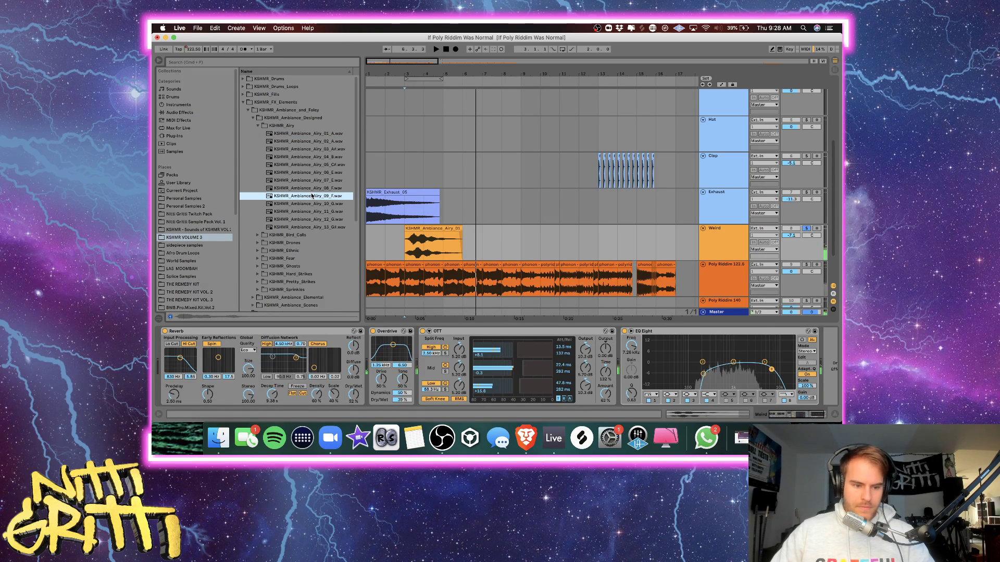
pyautogui.click(724, 241)
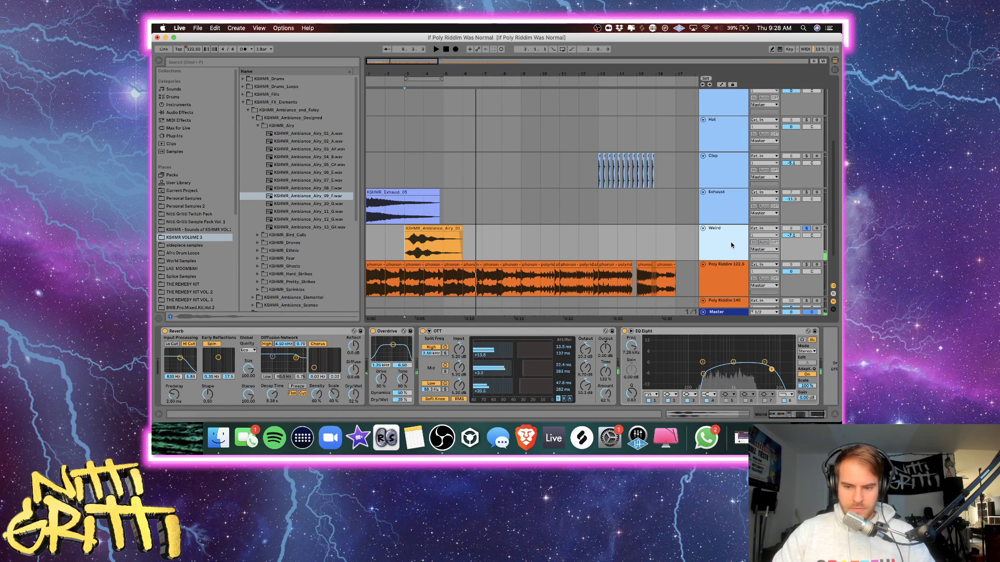
pyautogui.click(316, 219)
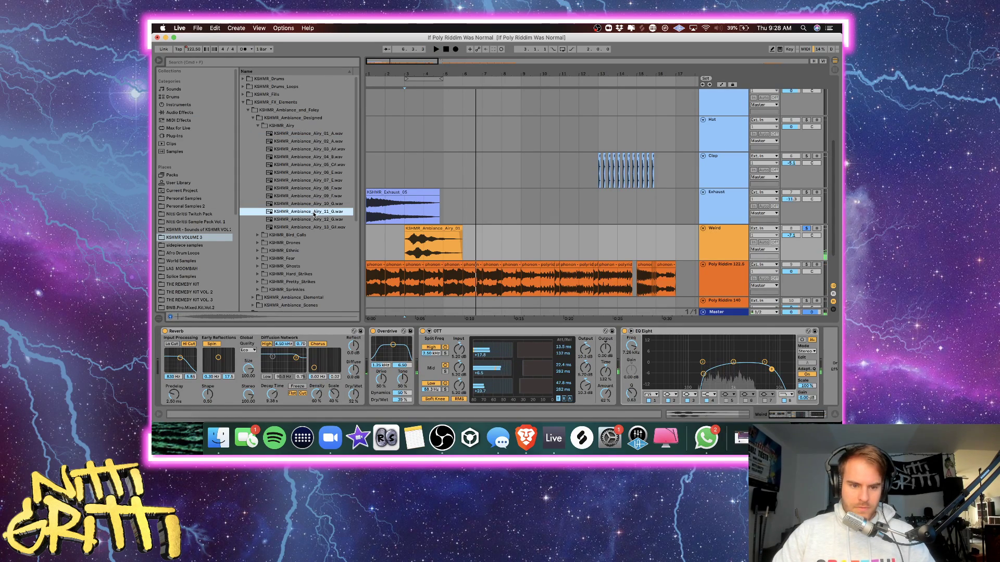
pyautogui.click(258, 126)
pyautogui.click(258, 134)
pyautogui.click(284, 141)
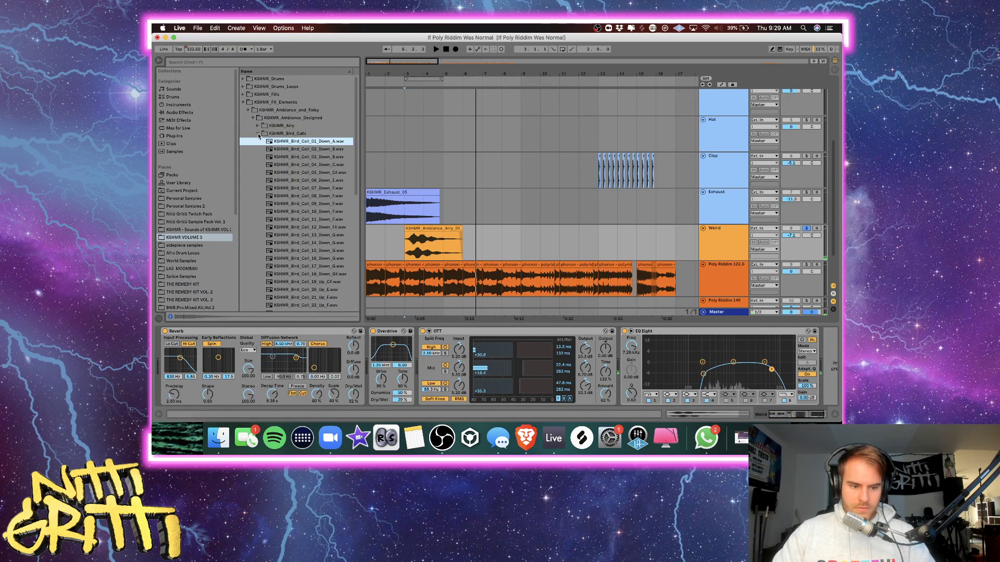
# Audition the bird-call samples from number 23 back to KSHMR_Bird_Call_16_Down_G.wav.
pyautogui.scroll(-5, 287, 183)
pyautogui.scroll(-3, 287, 184)
pyautogui.click(287, 183)
pyautogui.press('Up')
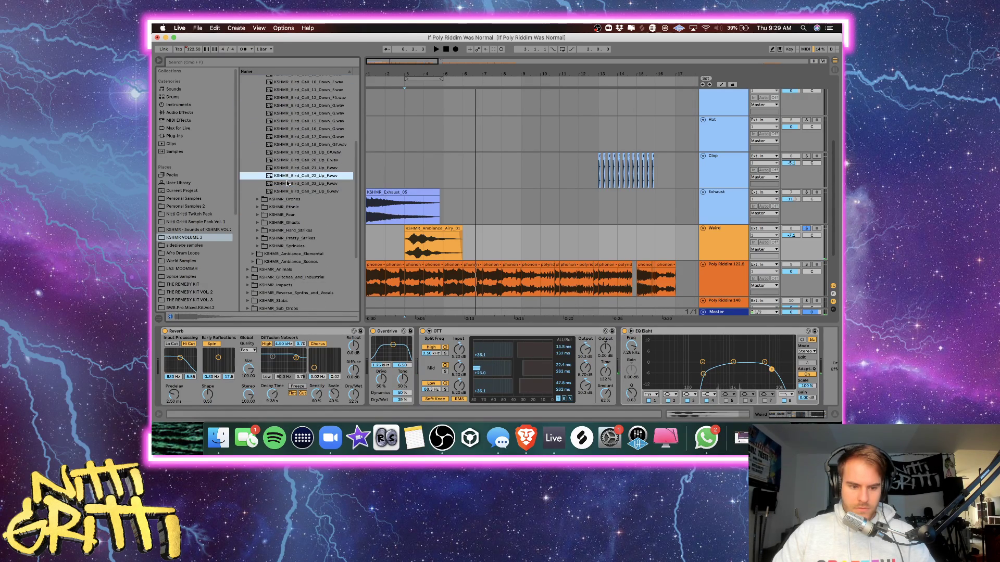
pyautogui.press('Up')
pyautogui.press('Up')
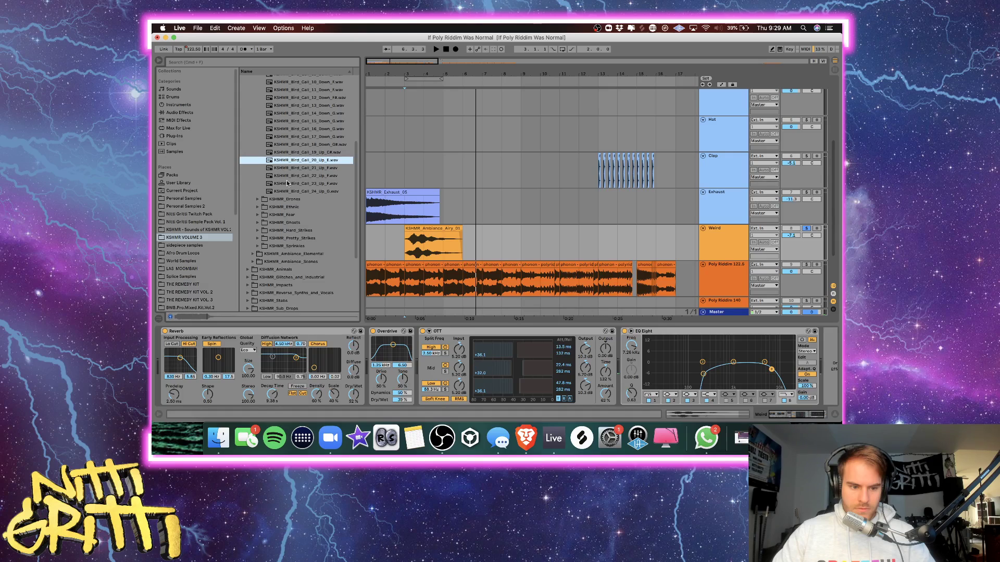
pyautogui.press('Up')
pyautogui.press('Up')
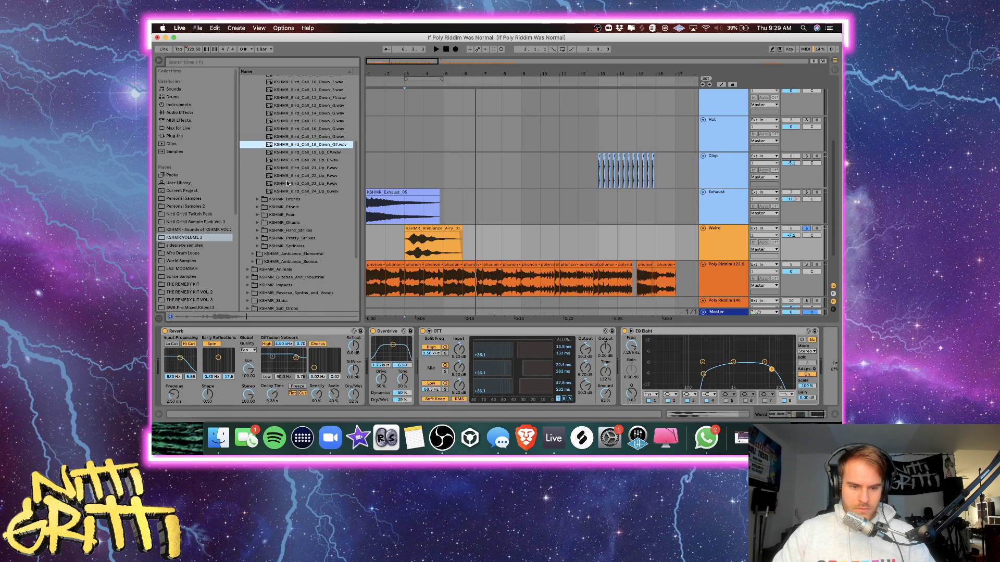
pyautogui.press('Up')
pyautogui.press('Up')
pyautogui.scroll(3, 298, 175)
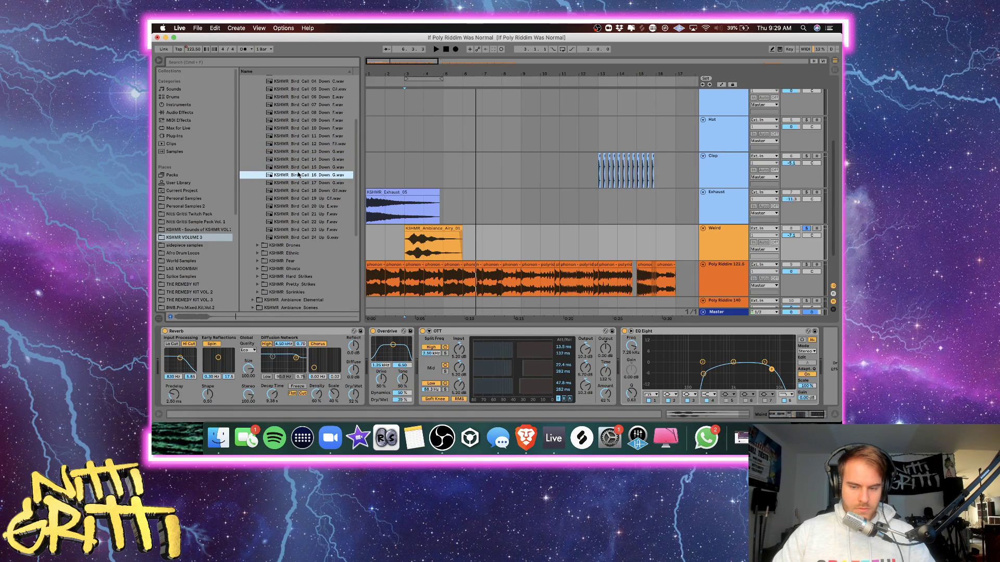
# Duplicate the Weird track with its effects and delete the ambience clip from the copy.
pyautogui.click(735, 241)
pyautogui.press('super+d')
pyautogui.moveTo(474, 274); pyautogui.dragTo(385, 271)
pyautogui.press('Delete')
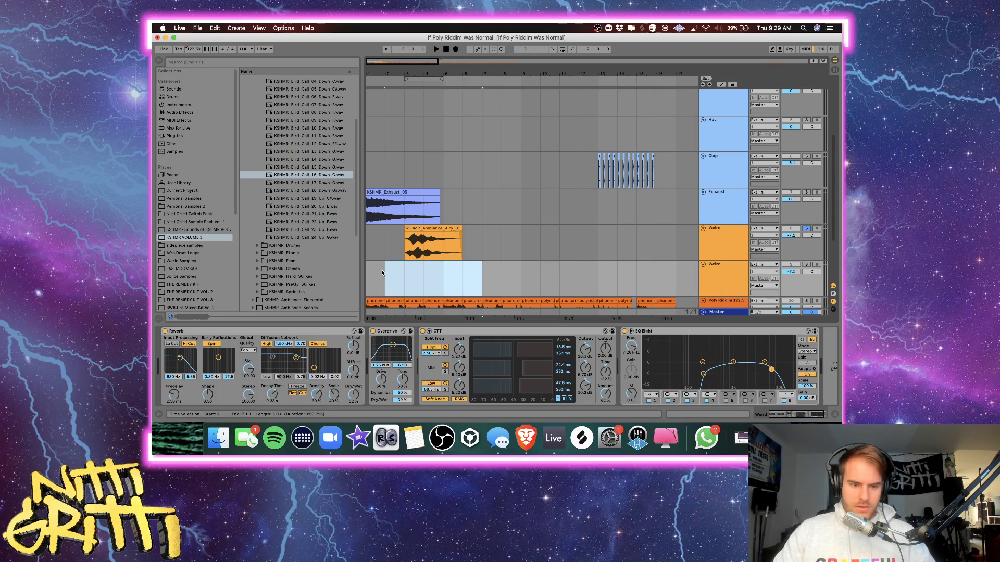
# Place KSHMR_Bird_Call_16_Down_G.wav at bar 2 on the copied track, enable Warp and stretch the call's end to about 2.1.3.
pyautogui.moveTo(318, 177); pyautogui.dragTo(393, 266)
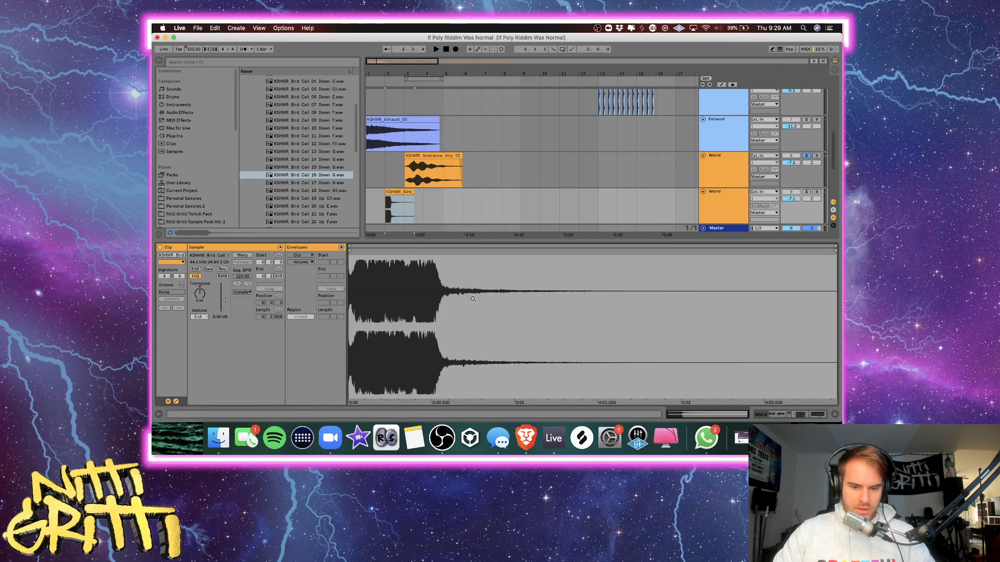
pyautogui.click(243, 256)
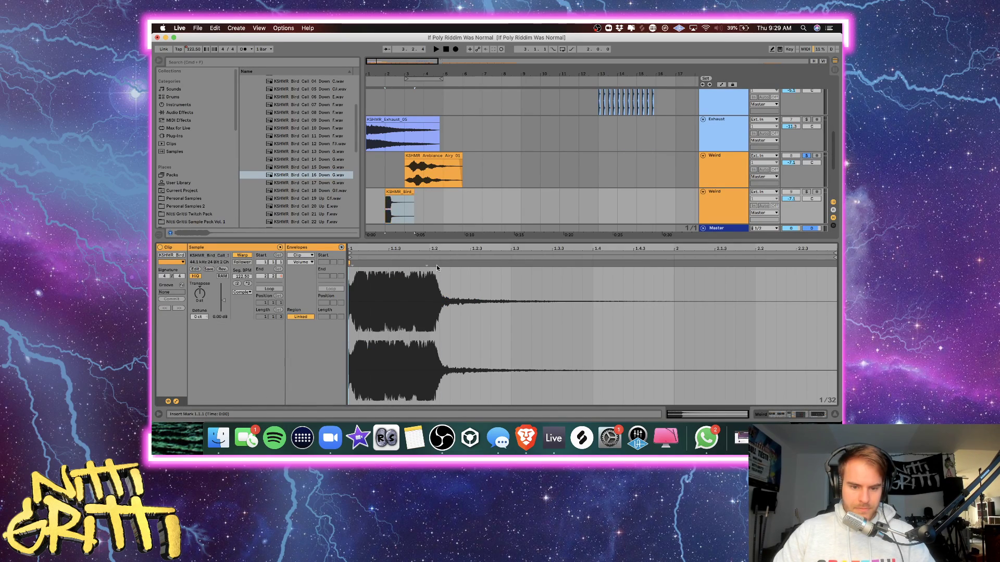
pyautogui.moveTo(438, 264); pyautogui.dragTo(724, 263)
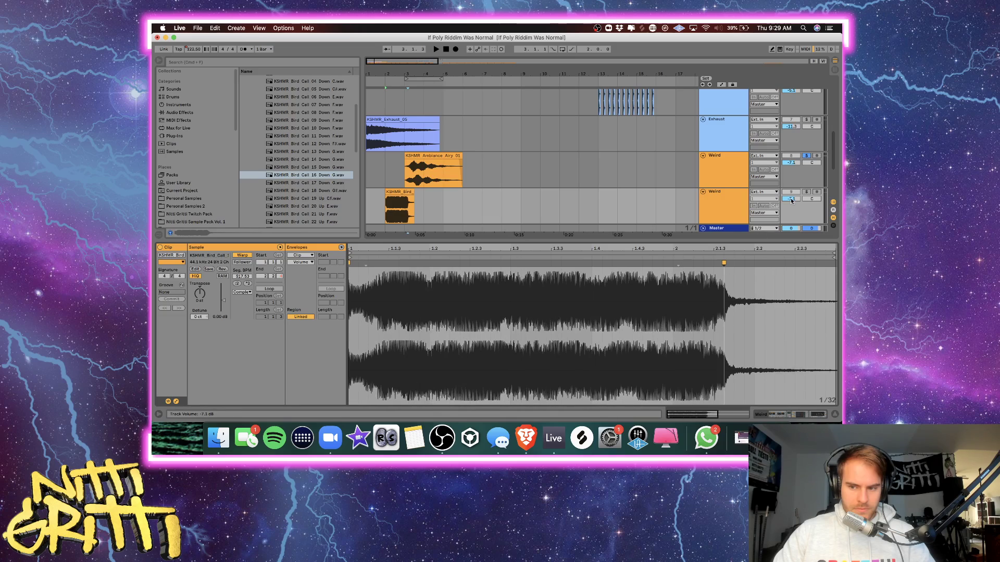
# Solo the copied Weird track, play the bird call and lower the track's volume slightly.
pyautogui.click(807, 191)
pyautogui.press('space')
pyautogui.moveTo(792, 199); pyautogui.dragTo(793, 204)
# Transpose the bird-call clip to 1 st, play it back and close the clip's detail view.
pyautogui.doubleClick(396, 192)
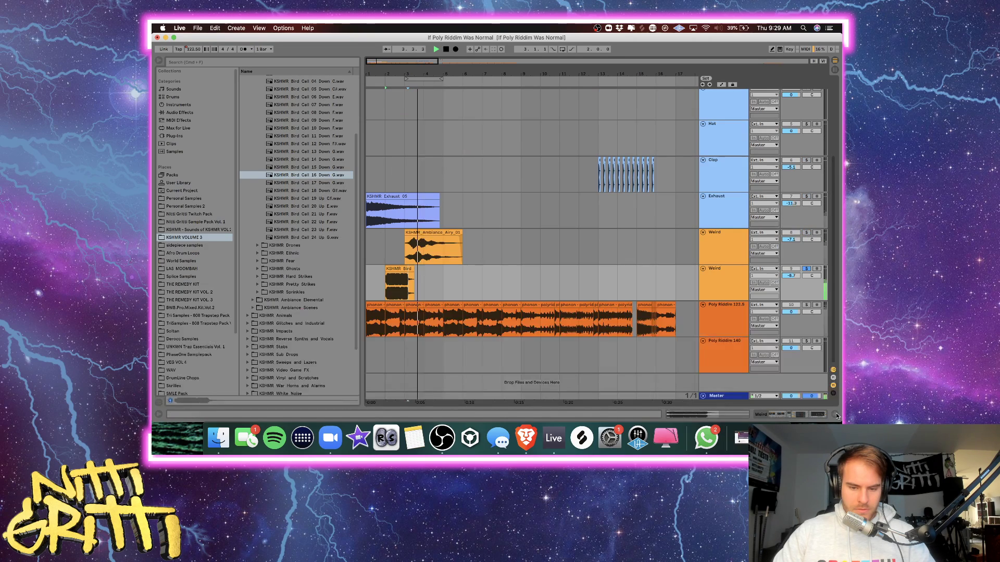
pyautogui.doubleClick(395, 267)
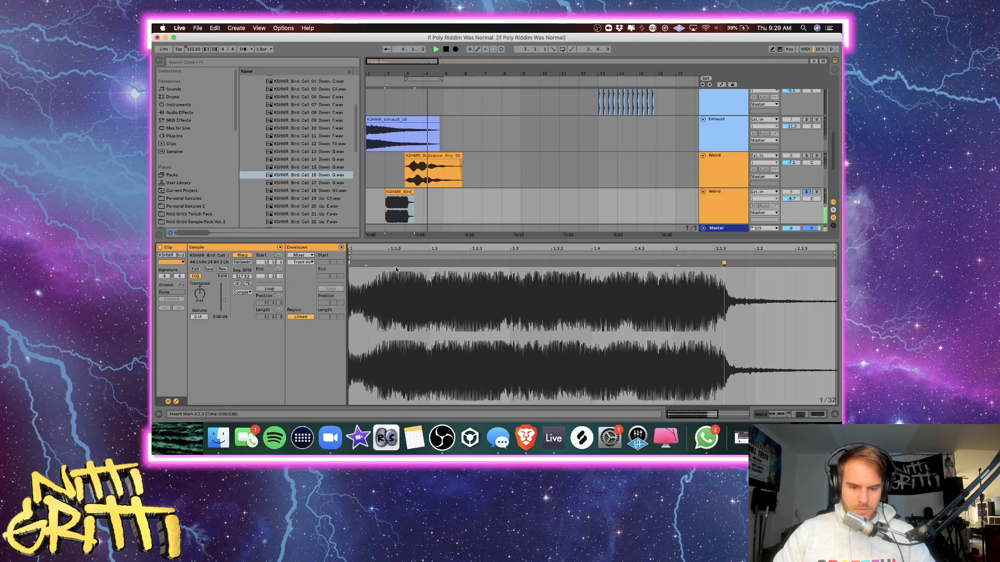
pyautogui.click(196, 302)
pyautogui.press('space')
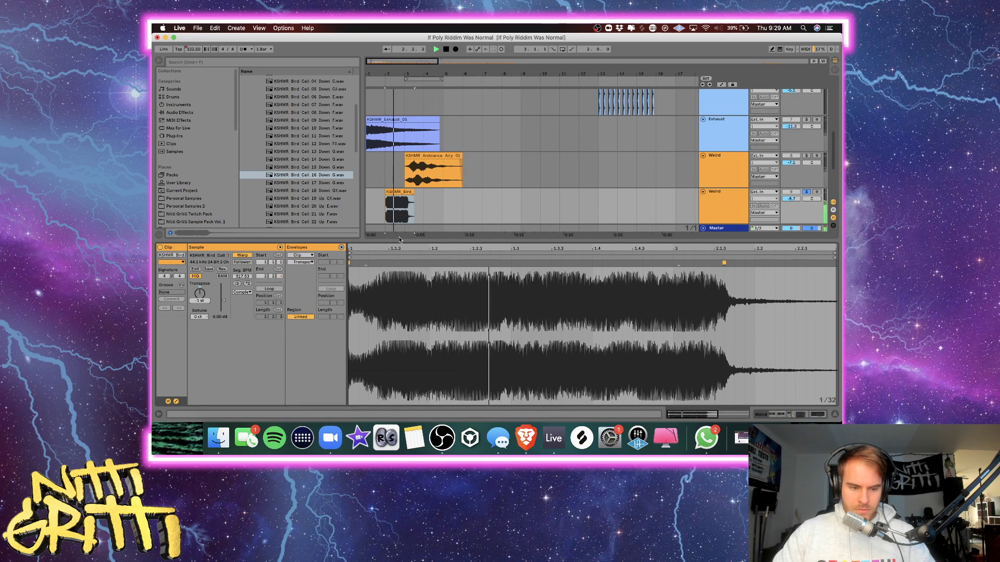
pyautogui.click(834, 415)
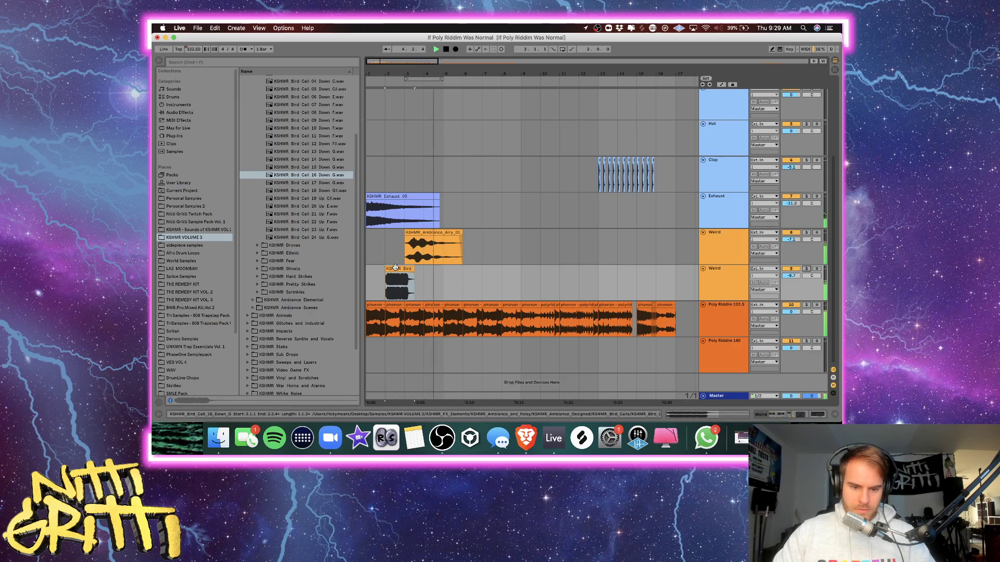
# Move the bird-call clip to bar 5 and play the arrangement from bar 1.
pyautogui.moveTo(398, 281); pyautogui.dragTo(456, 282)
pyautogui.click(370, 276)
pyautogui.press('space')
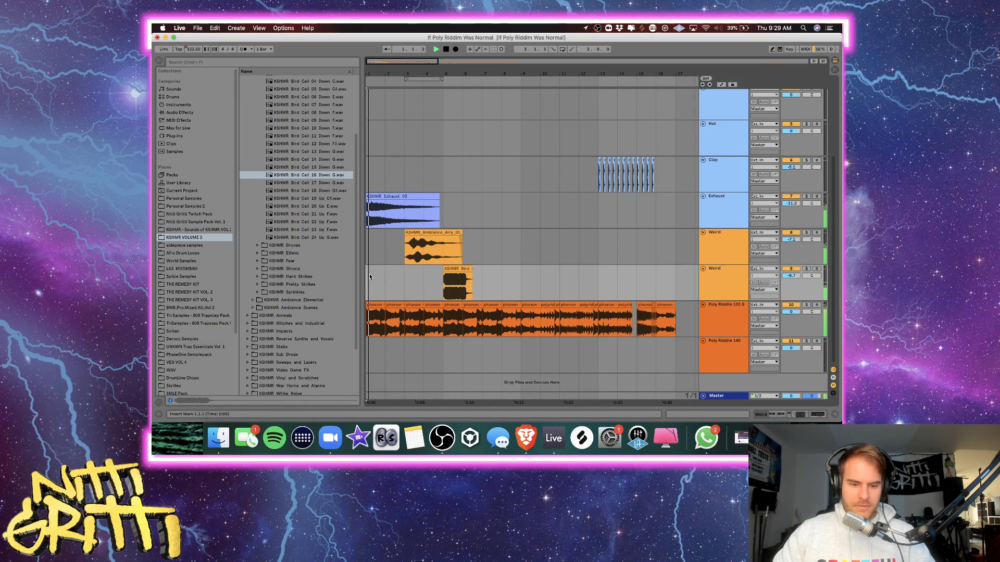
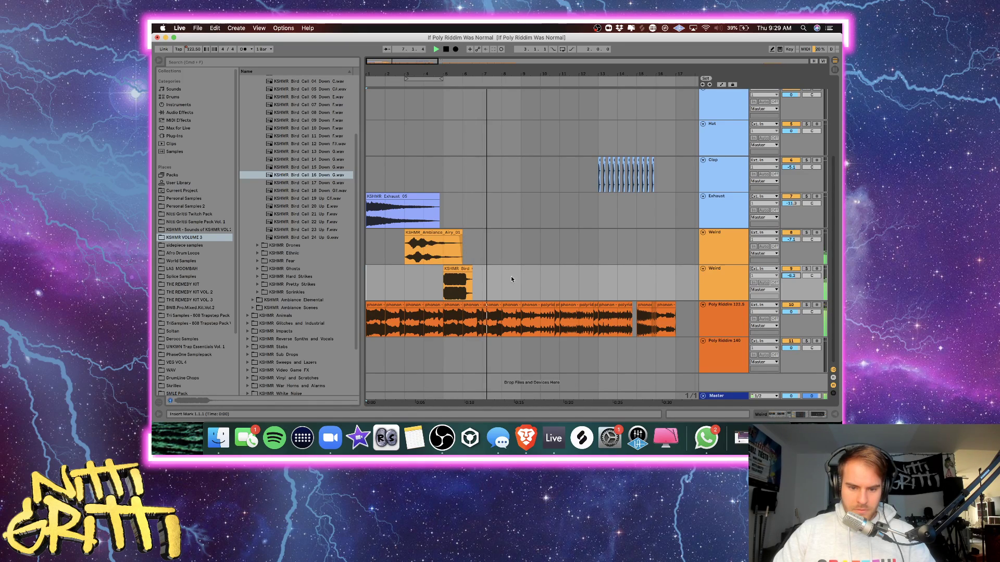
# Pan the bird-call Weird track slightly left and duplicate it as an empty track directly below.
pyautogui.click(457, 268)
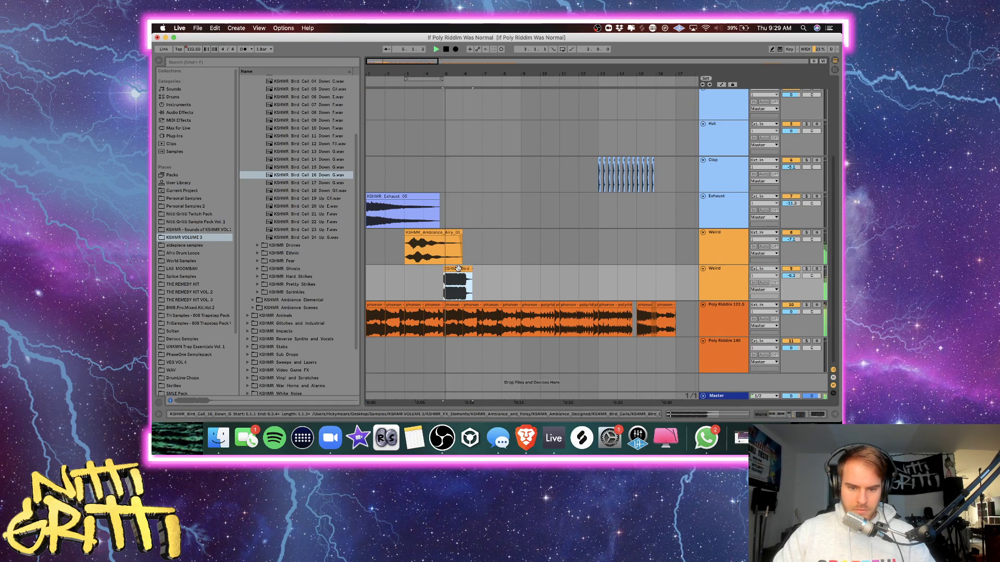
pyautogui.moveTo(812, 274); pyautogui.dragTo(812, 277)
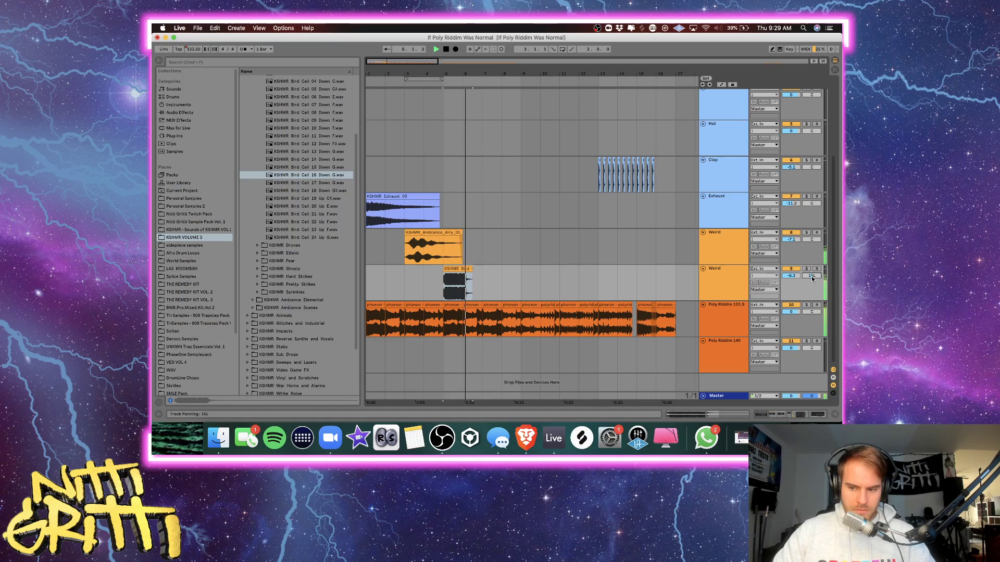
pyautogui.click(739, 284)
pyautogui.press('super+d')
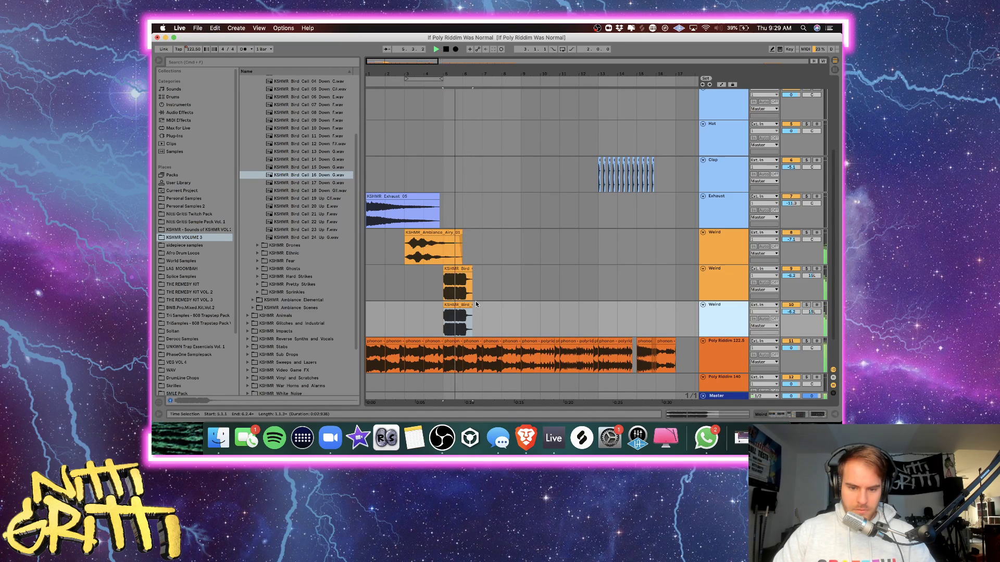
pyautogui.click(458, 308)
pyautogui.press('Delete')
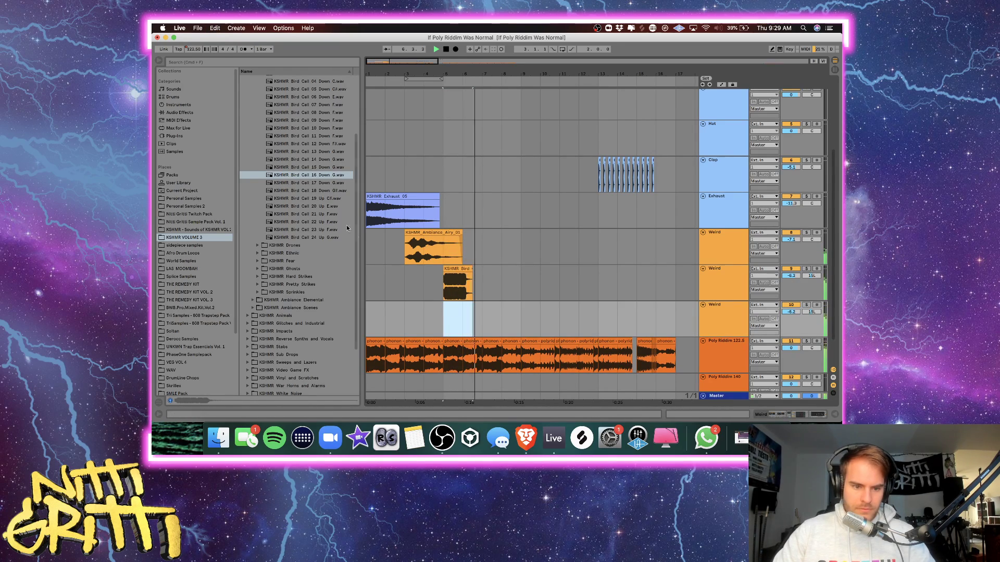
# Place KSHMR_Bird_Call_08_Down_F.wav at bar 6 on the new Weird track and pan that track slightly right.
pyautogui.scroll(4, 328, 213)
pyautogui.click(321, 203)
pyautogui.press('Up')
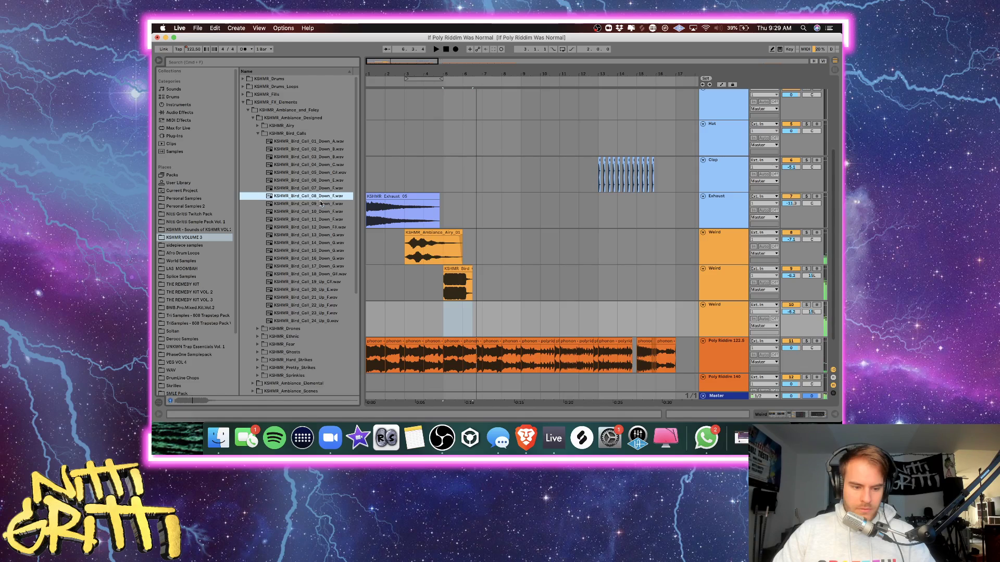
pyautogui.moveTo(321, 204); pyautogui.dragTo(465, 318)
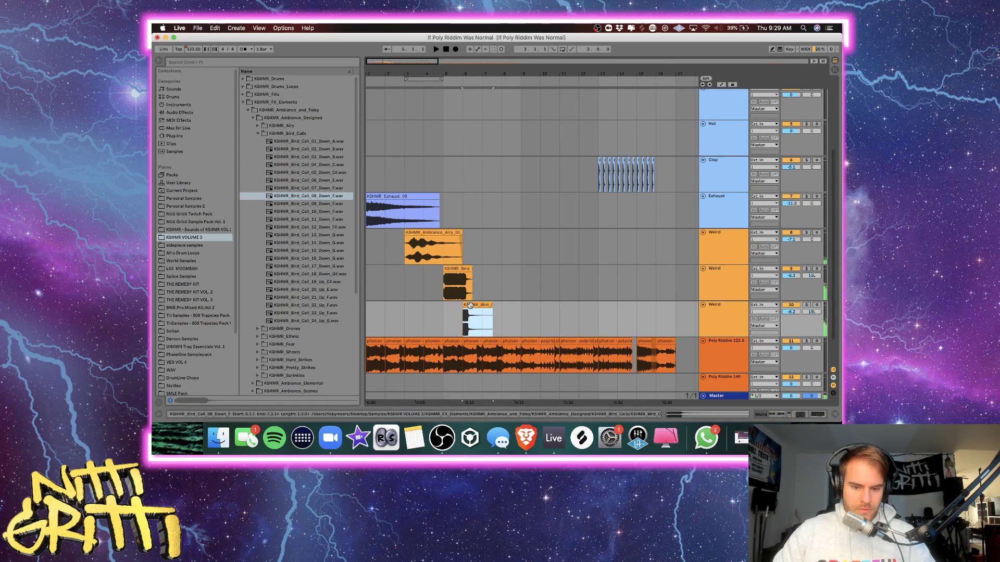
pyautogui.moveTo(811, 311); pyautogui.dragTo(811, 310)
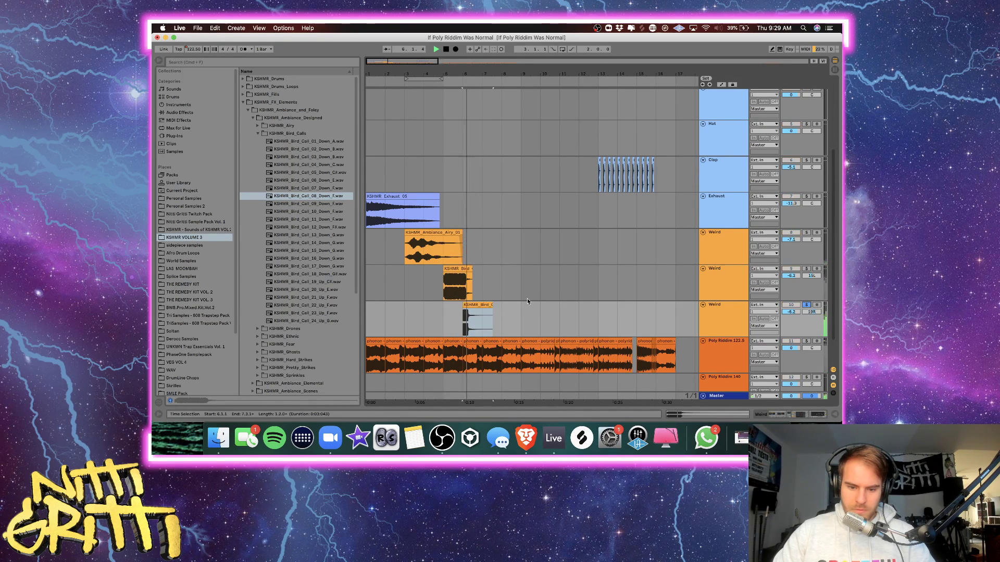
# Enable Warp on the second bird-call clip, stretch the call's tail out to about 1.4.2 and play it.
pyautogui.doubleClick(480, 305)
pyautogui.click(245, 256)
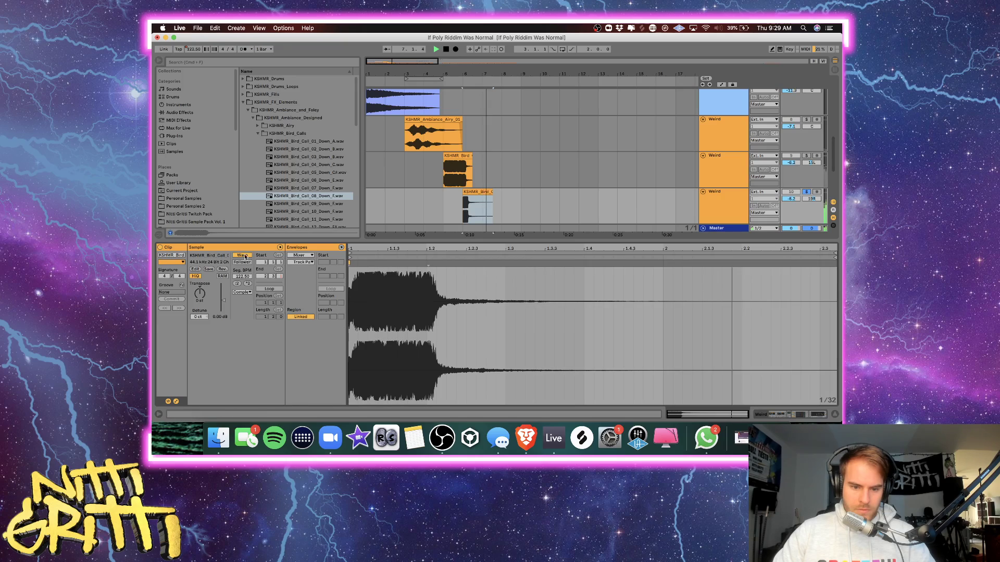
pyautogui.moveTo(453, 263); pyautogui.dragTo(623, 263)
pyautogui.press('space')
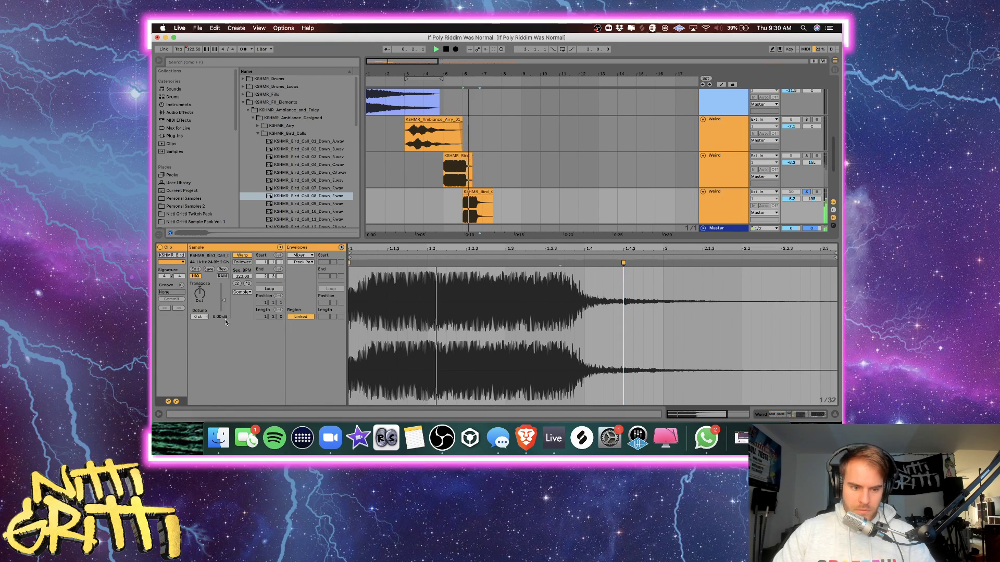
# Transpose the second bird call upward, shorten its stretch to about 1.4 and close the clip's detail view.
pyautogui.click(204, 298)
pyautogui.press('space')
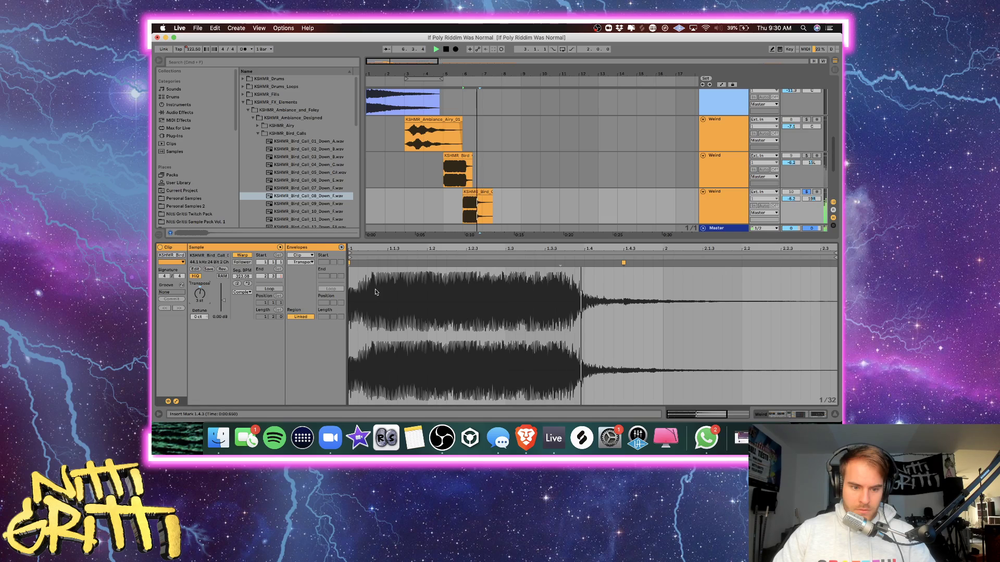
pyautogui.press('space')
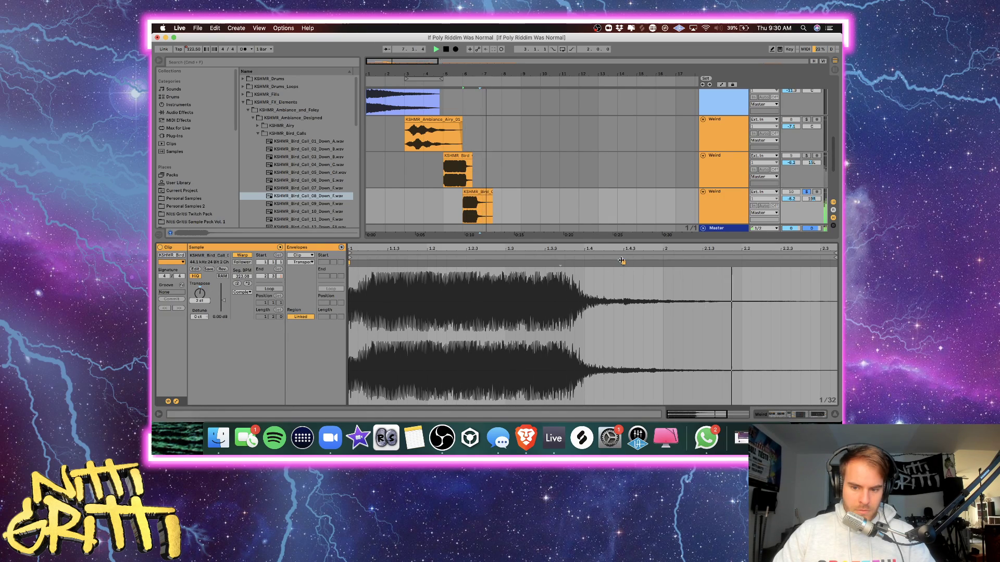
pyautogui.moveTo(623, 262); pyautogui.dragTo(593, 264)
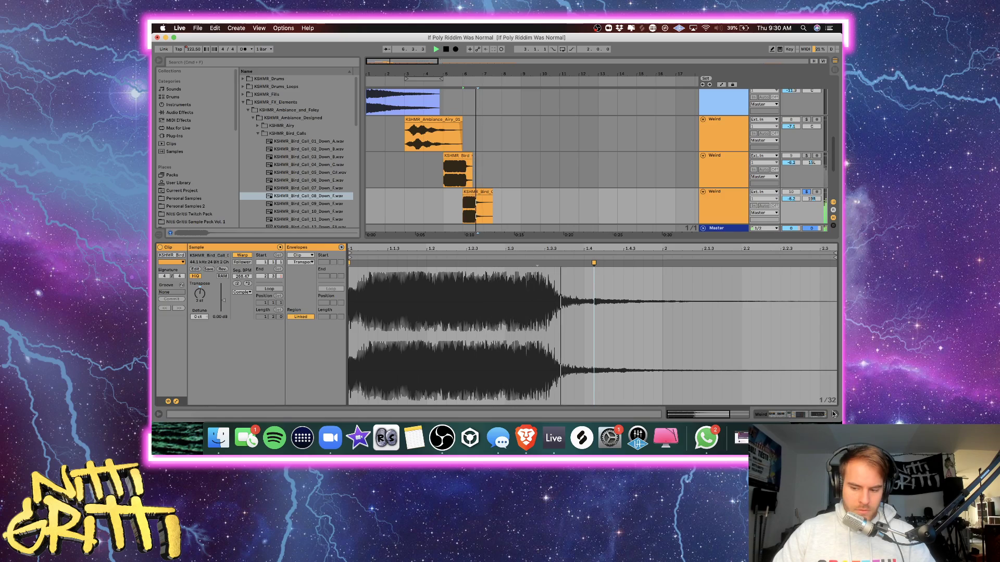
pyautogui.press('super+alt+l')
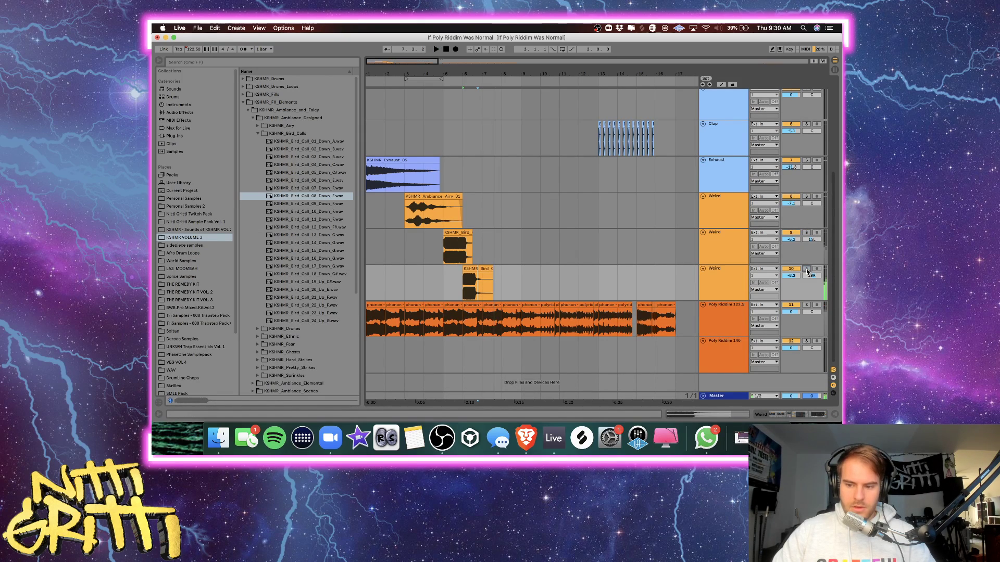
# Play the full arrangement from bar 1 without solo and collapse the KSHMR_Bird_Calls sample folder.
pyautogui.press('space')
pyautogui.click(370, 255)
pyautogui.press('space')
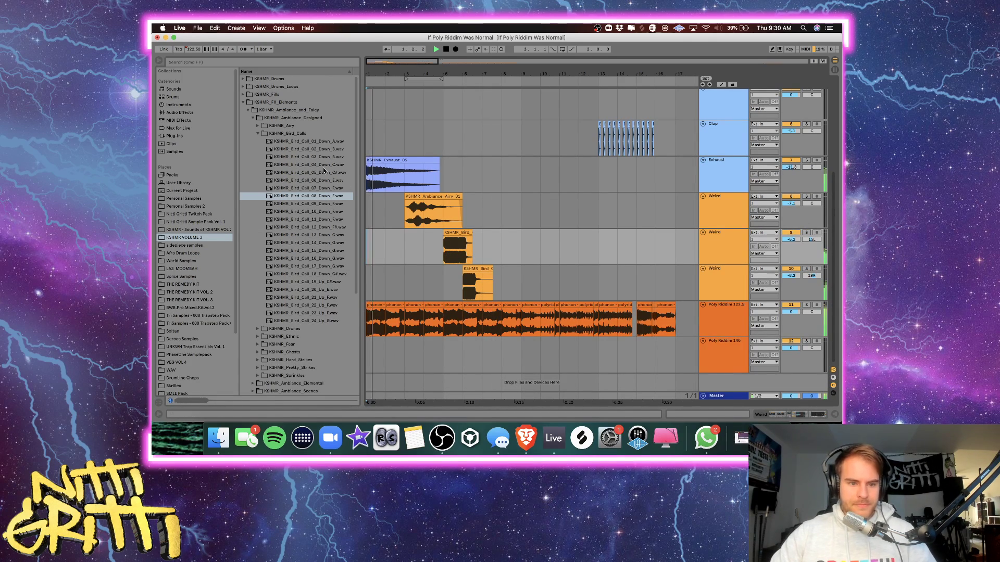
pyautogui.click(258, 133)
pyautogui.scroll(1, 414, 217)
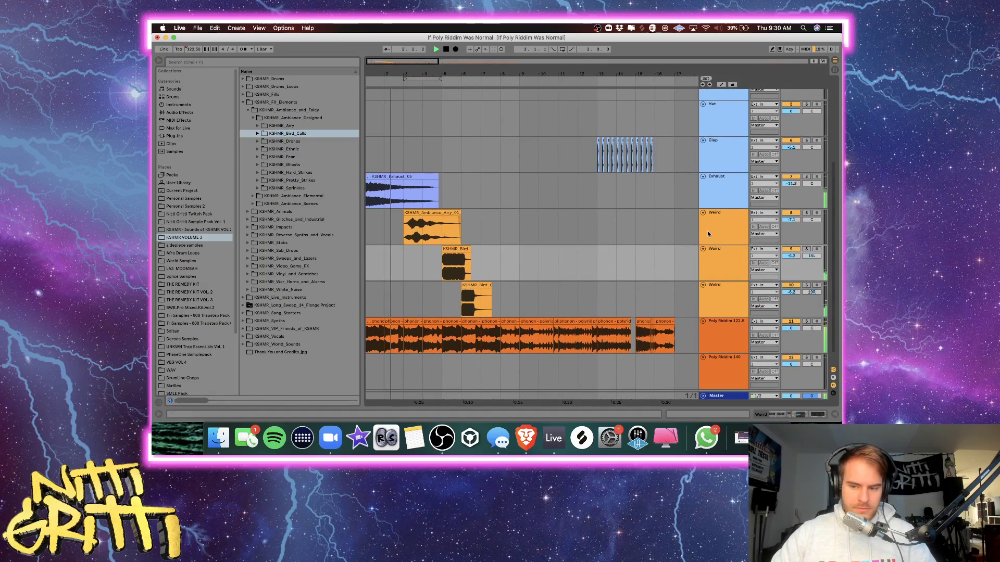
# Raise the airy ambience track's volume, lower both bird-call tracks, and move the second bird call to bar 7.
pyautogui.moveTo(791, 220); pyautogui.dragTo(791, 218)
pyautogui.moveTo(792, 256); pyautogui.dragTo(796, 302)
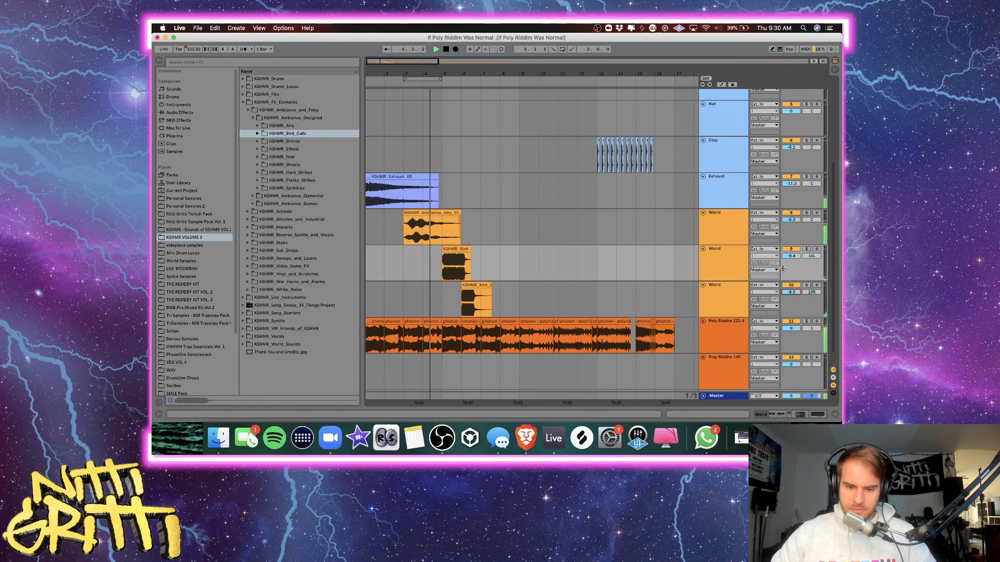
pyautogui.click(479, 287)
pyautogui.moveTo(479, 286); pyautogui.dragTo(495, 286)
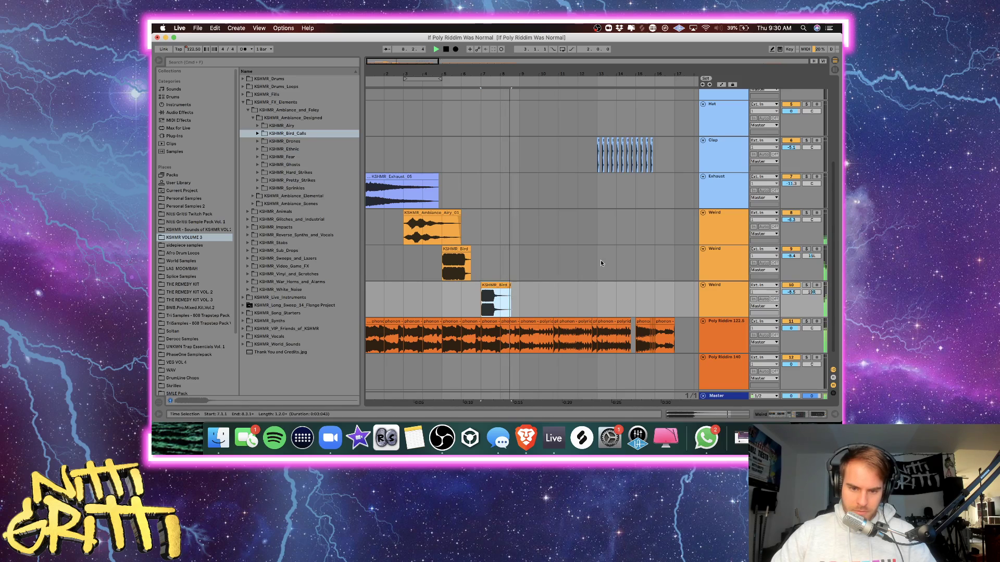
# Insert an audio track named Sweep, colour it light blue and place it directly below the Exhaust track.
pyautogui.scroll(2, 662, 284)
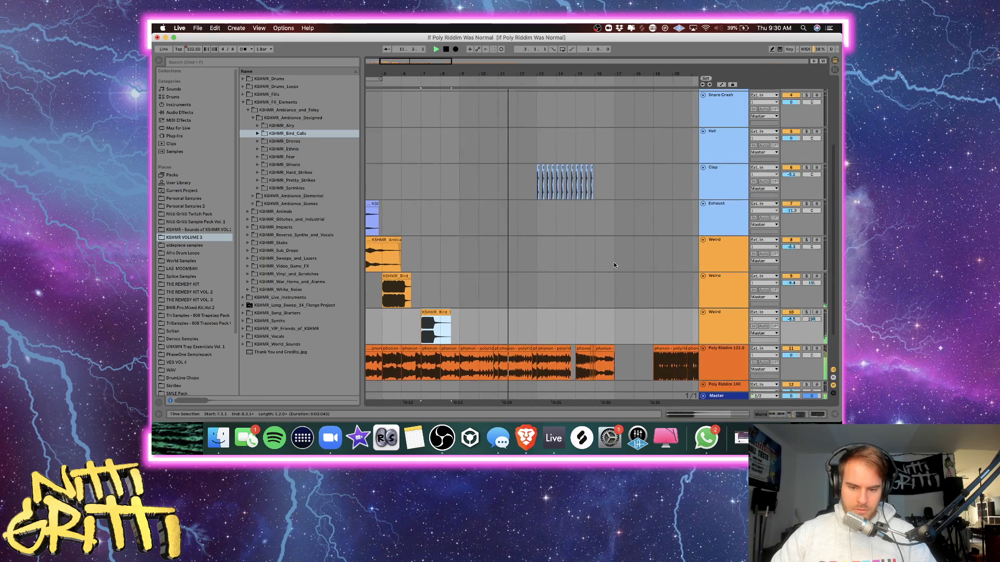
pyautogui.scroll(-2, 657, 298)
pyautogui.click(739, 317)
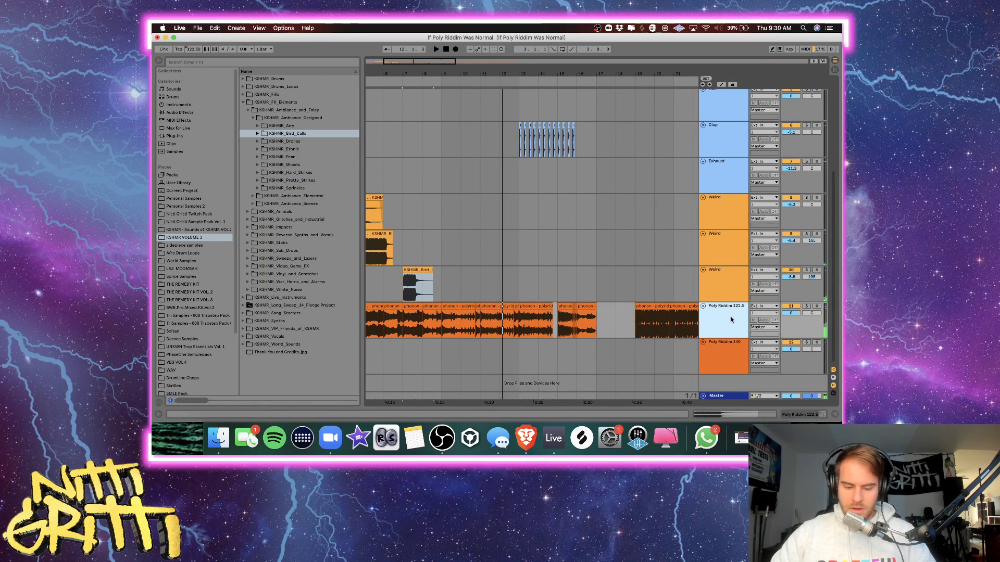
pyautogui.press('super+t')
pyautogui.press('super+r')
pyautogui.write('Sweep')
pyautogui.press('Return')
pyautogui.rightClick(714, 359)
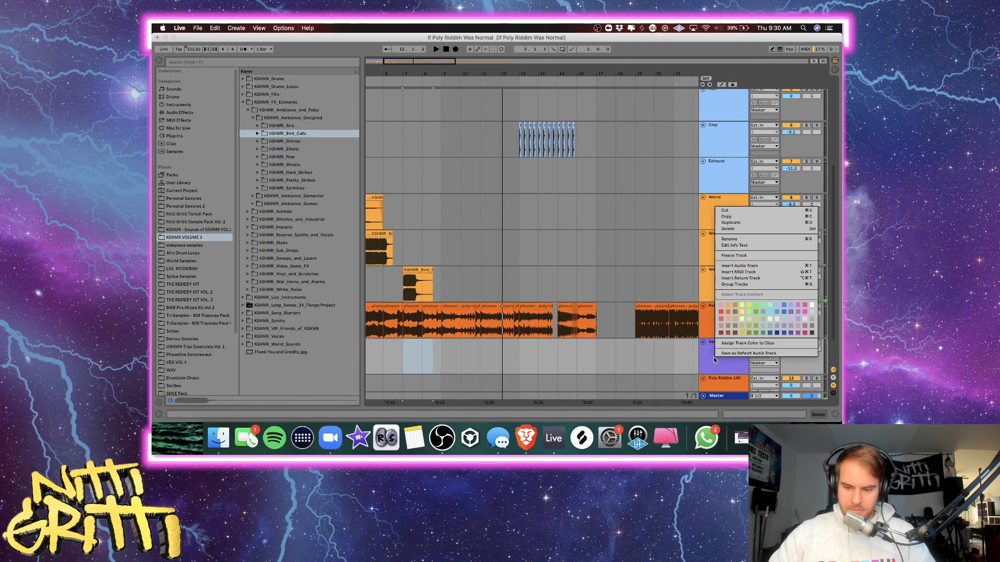
pyautogui.click(787, 307)
pyautogui.moveTo(726, 349); pyautogui.dragTo(737, 211)
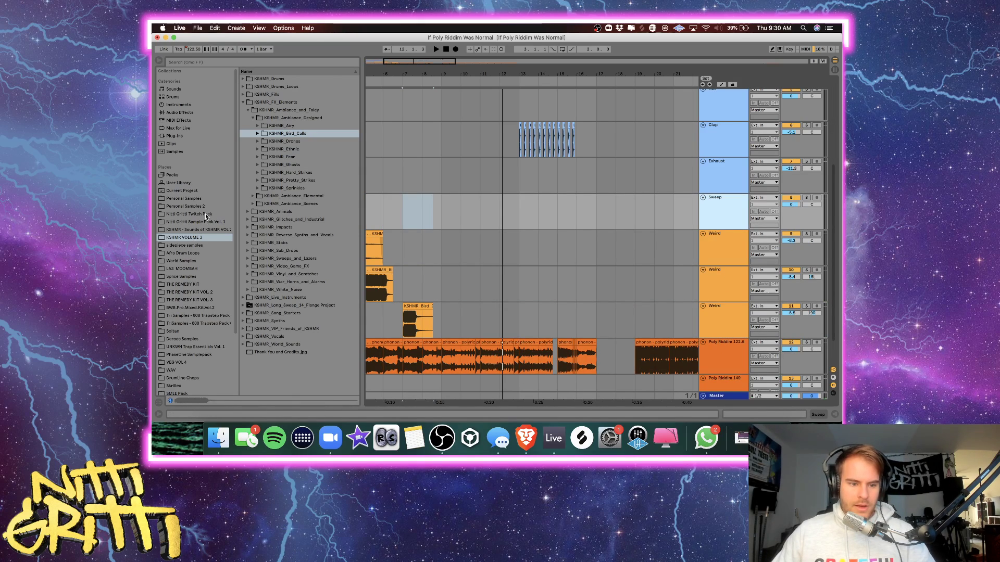
# Open the Sweep Ups folder within the SFX samples of the Nitti Gritti Twitch Pack.
pyautogui.click(188, 214)
pyautogui.click(248, 133)
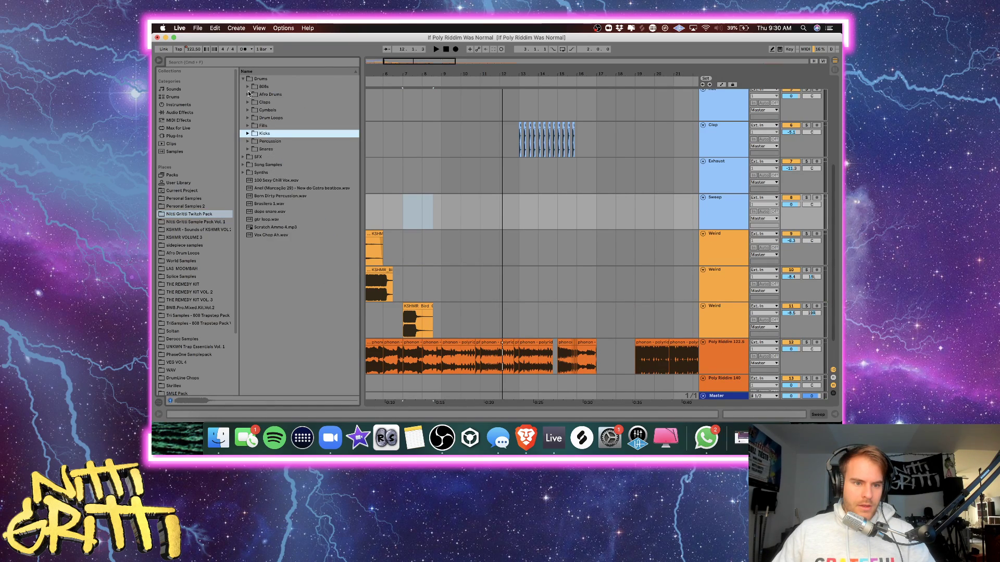
pyautogui.click(247, 157)
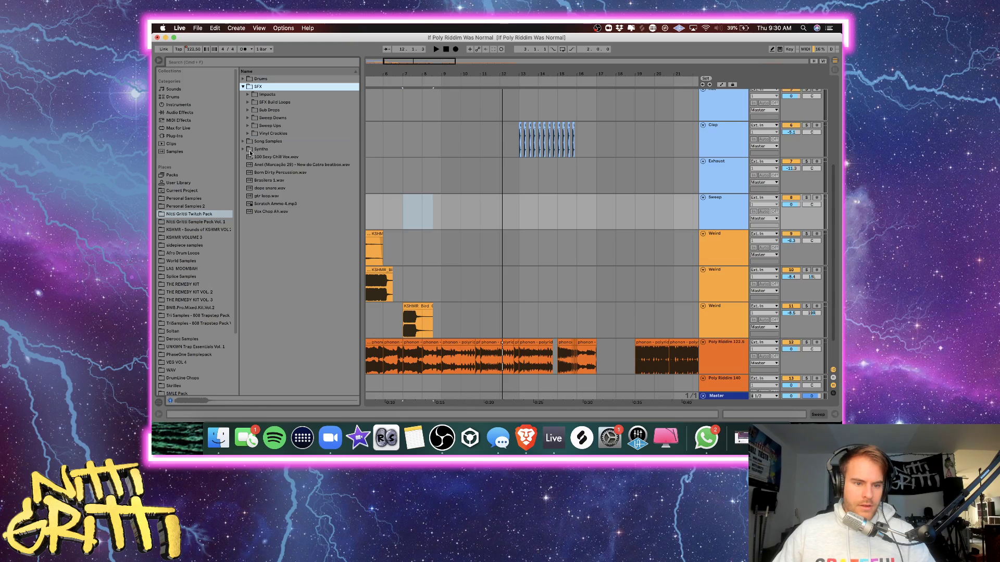
pyautogui.click(247, 126)
# Audition the sweep-up samples and place SweepUp_01.wav at bar 9 on the Sweep track.
pyautogui.click(255, 140)
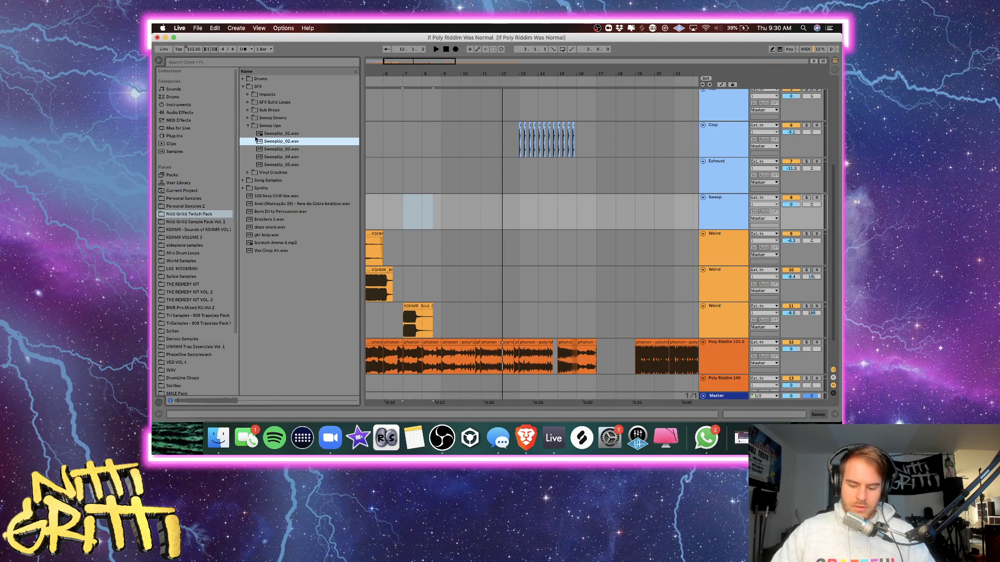
pyautogui.press('Down')
pyautogui.press('Down')
pyautogui.press('Down')
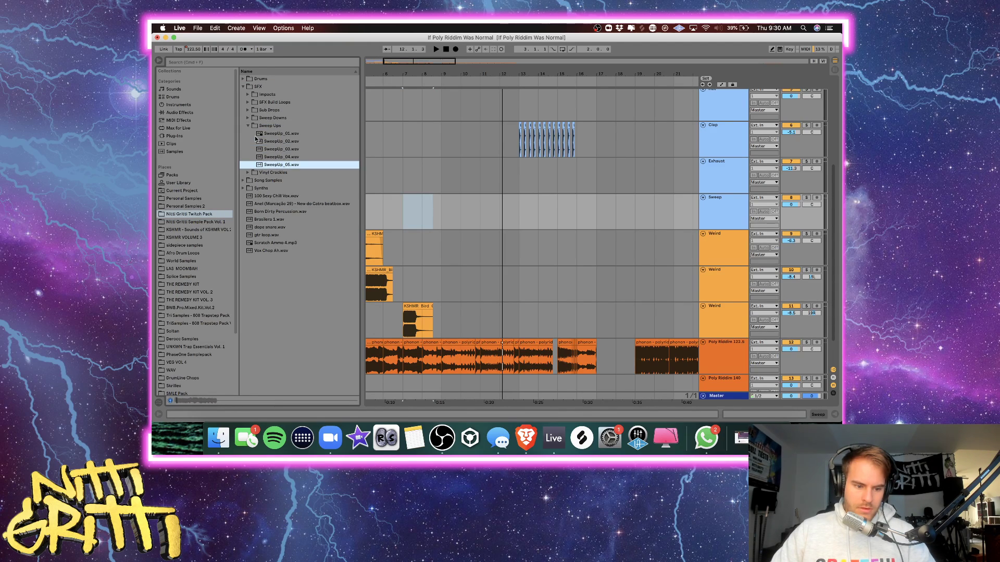
pyautogui.press('Up')
pyautogui.press('Up')
pyautogui.press('Up')
pyautogui.press('Up')
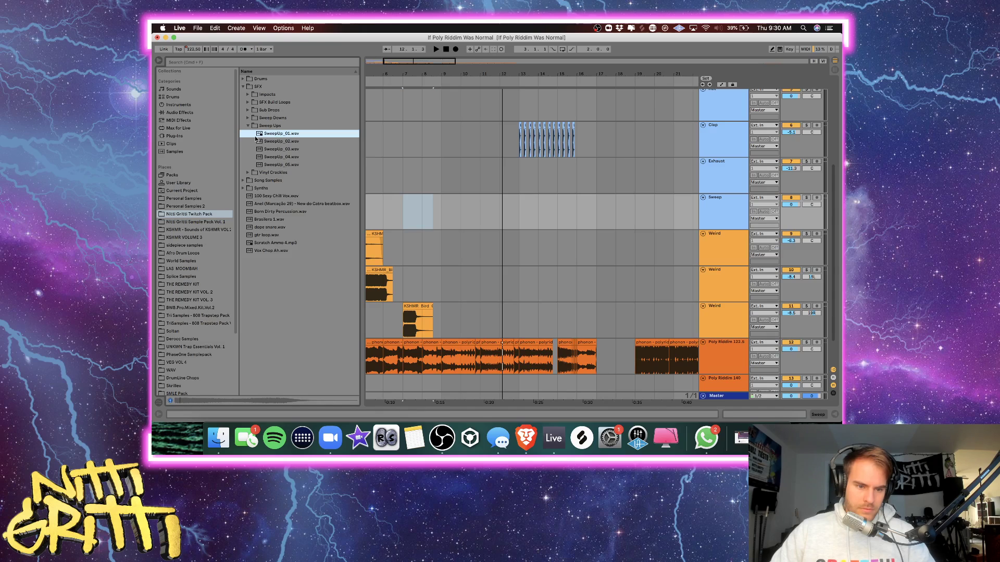
pyautogui.moveTo(280, 134); pyautogui.dragTo(442, 219)
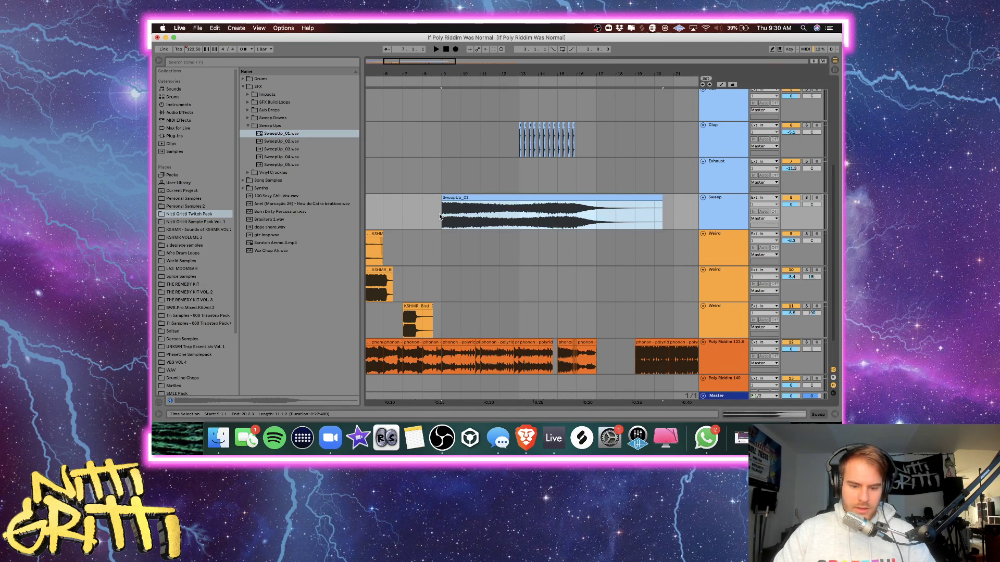
# Play the arrangement from bar 8 and turn down the Sweep track's volume.
pyautogui.hscroll(-1, 448, 224)
pyautogui.click(417, 209)
pyautogui.press('space')
pyautogui.press('+')
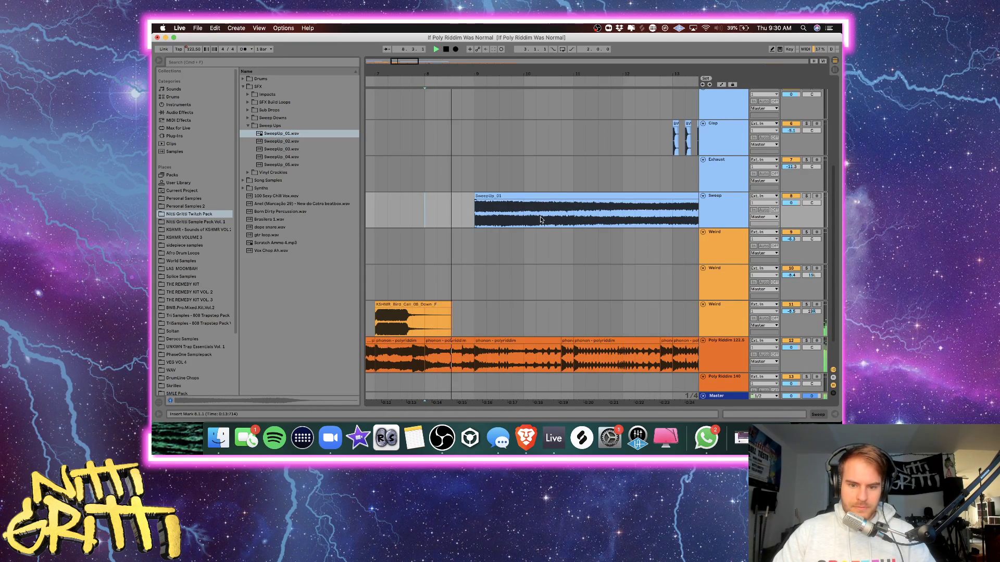
pyautogui.hscroll(1, 540, 219)
pyautogui.press('-')
pyautogui.press('-')
pyautogui.press('-')
pyautogui.moveTo(791, 201); pyautogui.dragTo(791, 225)
# Trim the end of the SweepUp_01 clip to bar 16 and lower the Sweep track's volume a little further.
pyautogui.moveTo(544, 194); pyautogui.dragTo(490, 193)
pyautogui.press('+')
pyautogui.press('+')
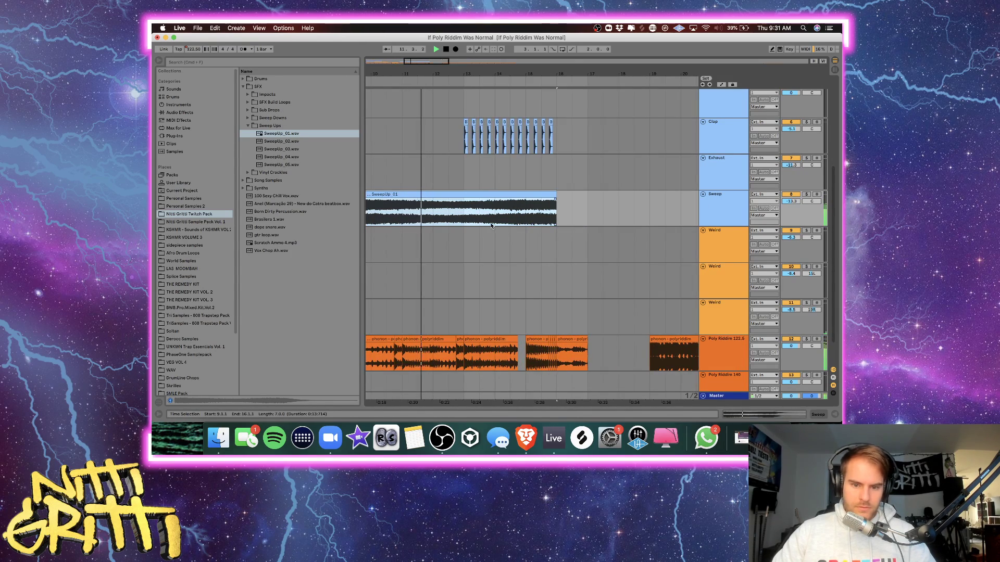
pyautogui.moveTo(791, 202); pyautogui.dragTo(791, 206)
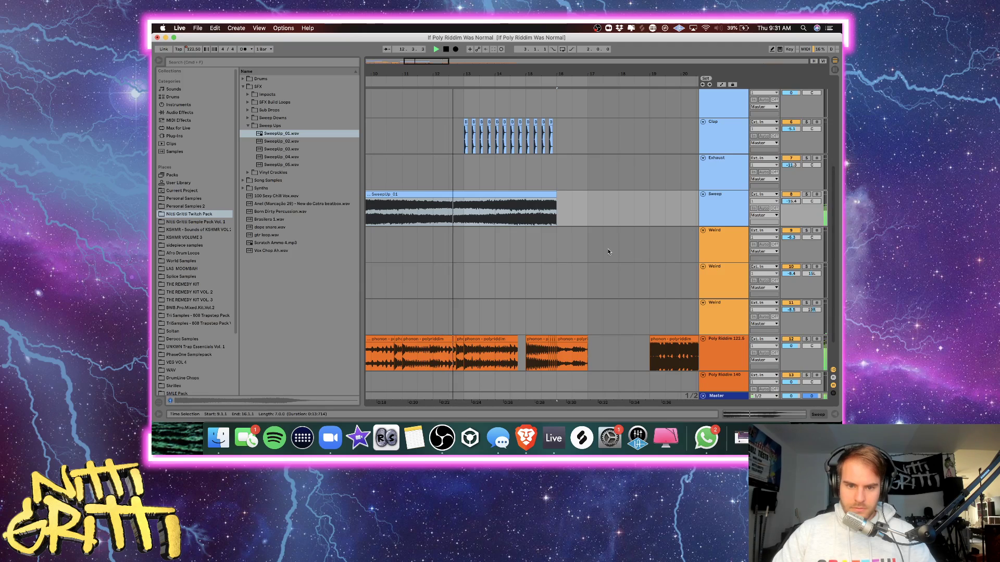
# Delete the clap clip at 14.4, where the Poly Riddim audio has its gap before bar 15.
pyautogui.scroll(2, 564, 290)
pyautogui.click(525, 259)
pyautogui.press('+')
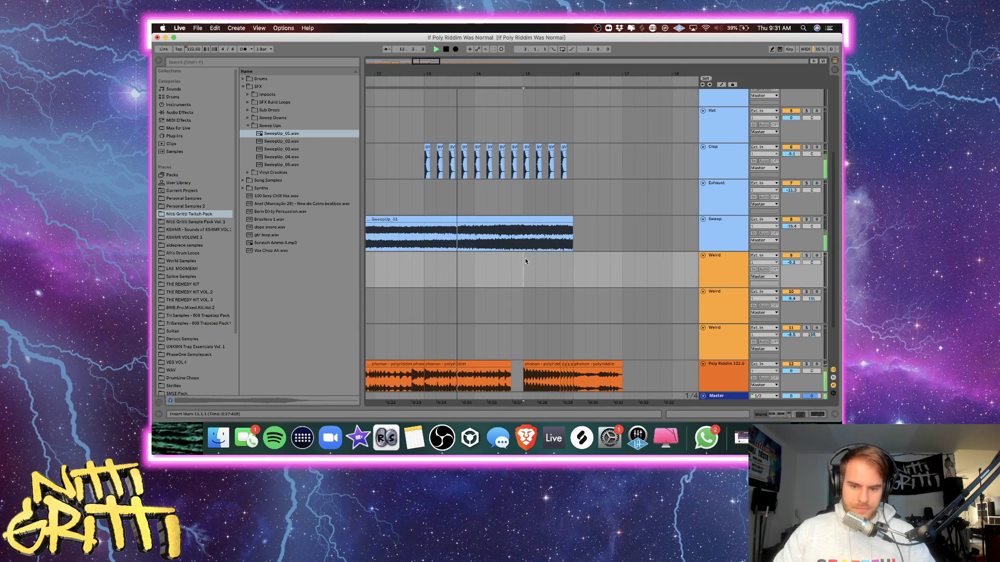
pyautogui.click(520, 249)
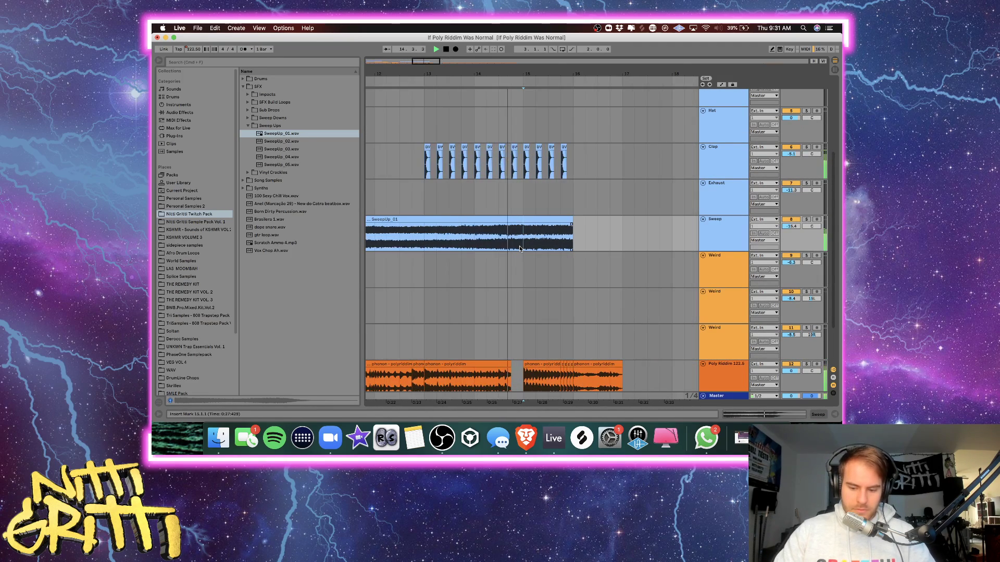
pyautogui.press('+')
pyautogui.press('+')
pyautogui.press('+')
pyautogui.click(460, 156)
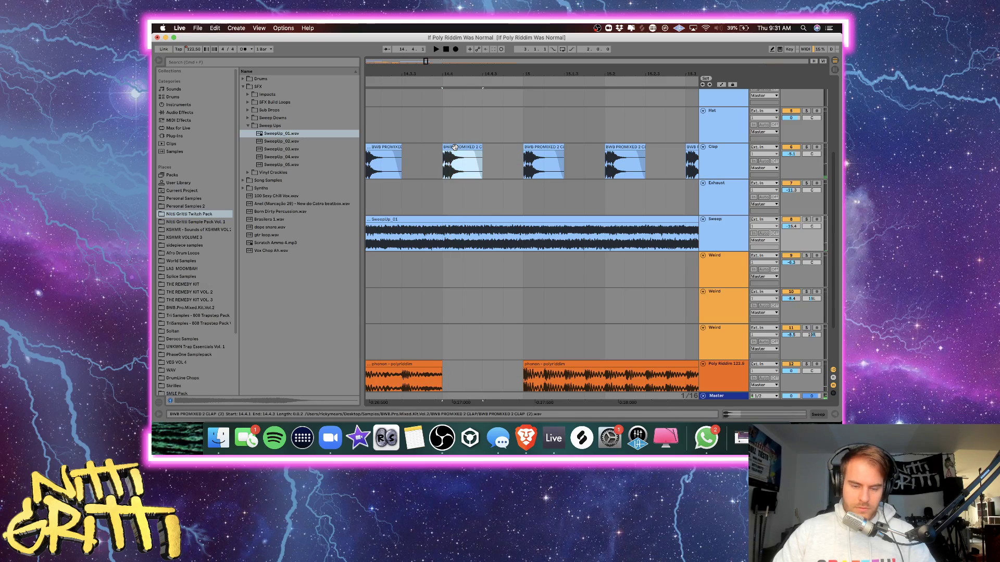
pyautogui.press('Delete')
# Insert an audio track named Snare between Exhaust and Sweep and colour it light blue.
pyautogui.press('super+t')
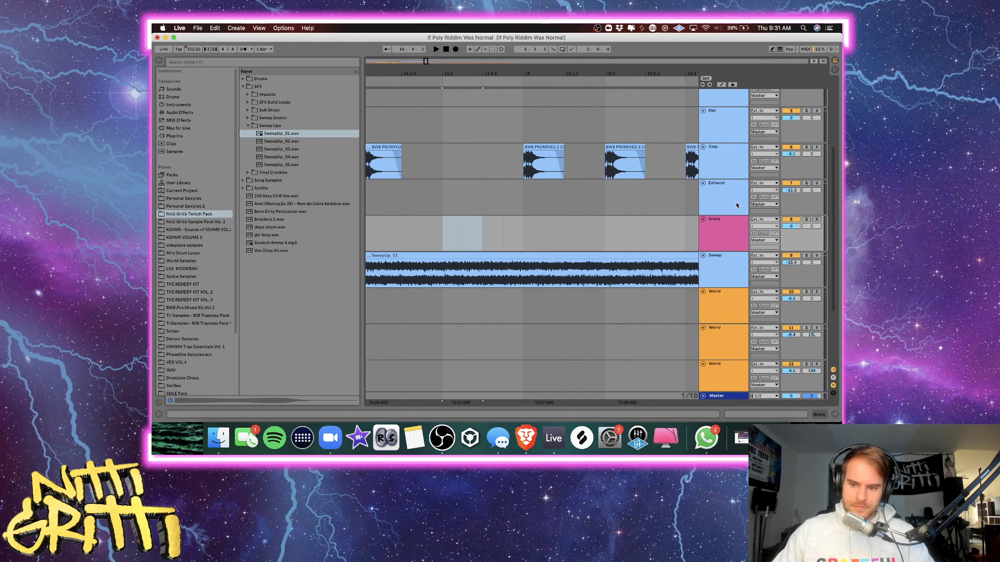
pyautogui.rightClick(718, 241)
pyautogui.click(788, 339)
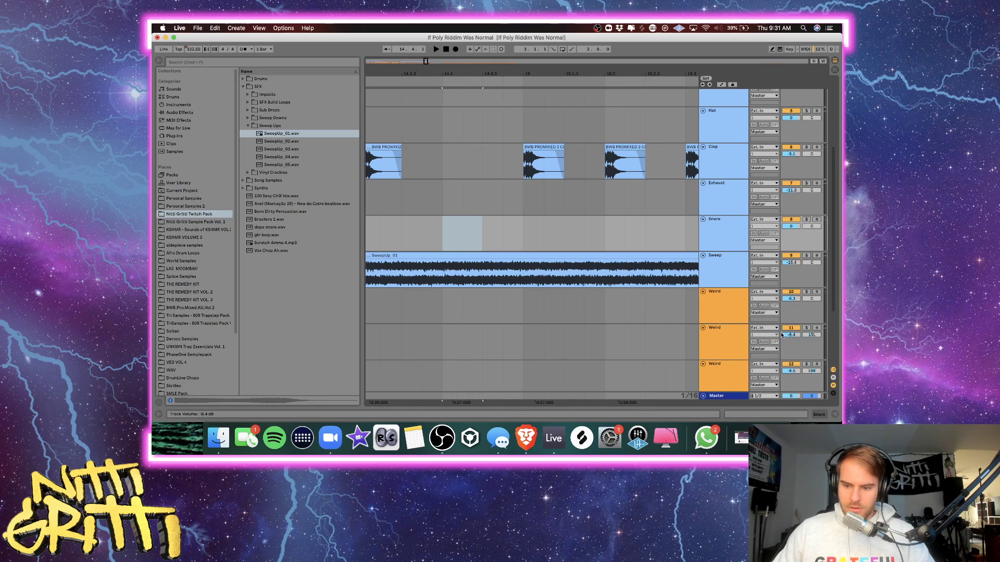
# Search all results for "hard snare" and audition the KSHMR Hard Snare samples from 10 to 13.
pyautogui.click(206, 62)
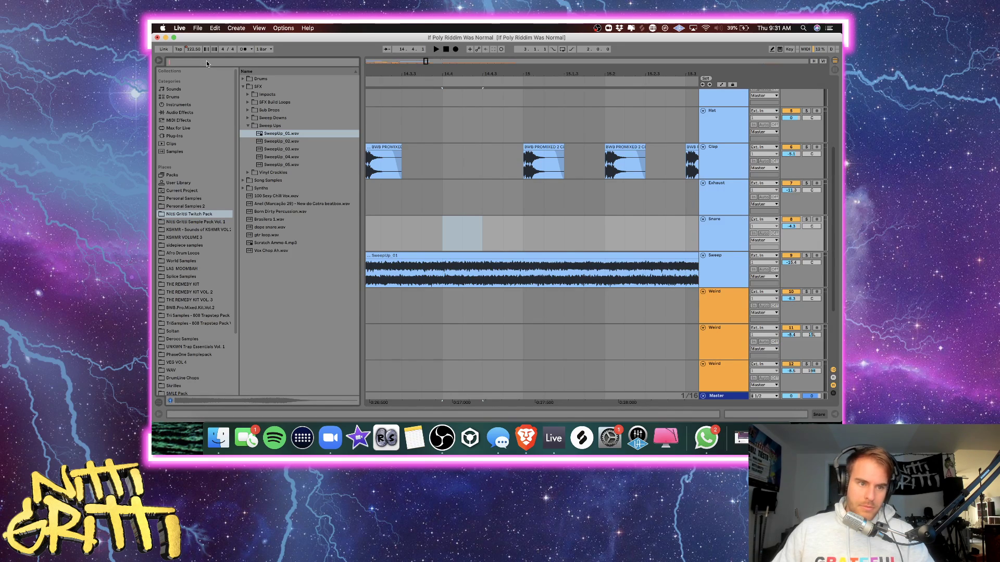
pyautogui.write('hard snare')
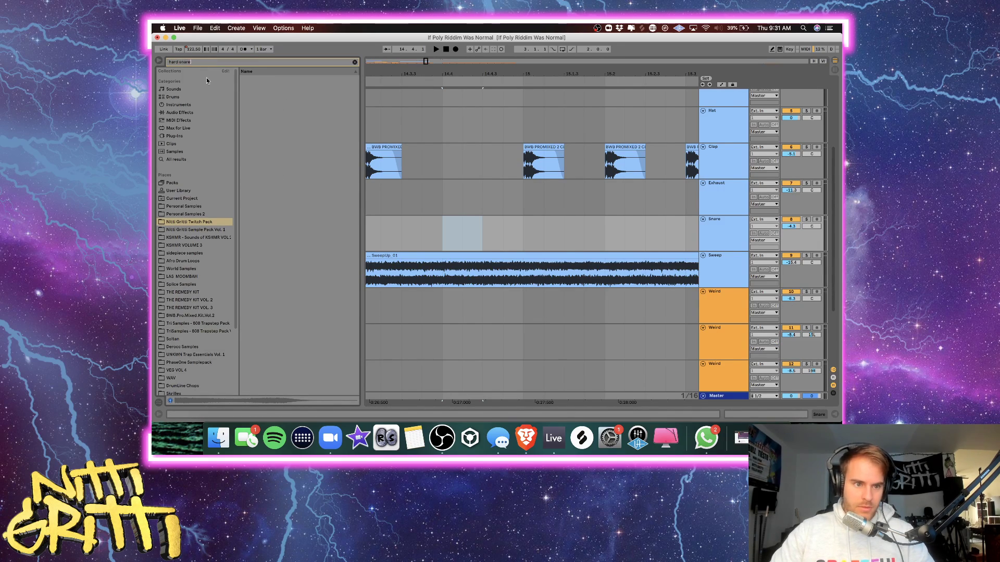
pyautogui.click(175, 159)
pyautogui.click(303, 165)
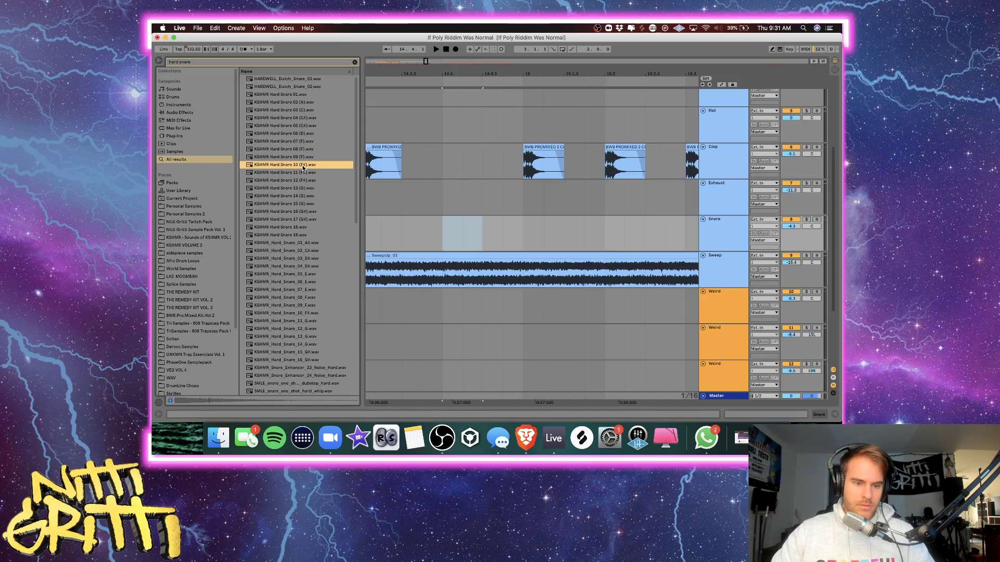
pyautogui.press('Down')
pyautogui.press('Down')
pyautogui.press('Down')
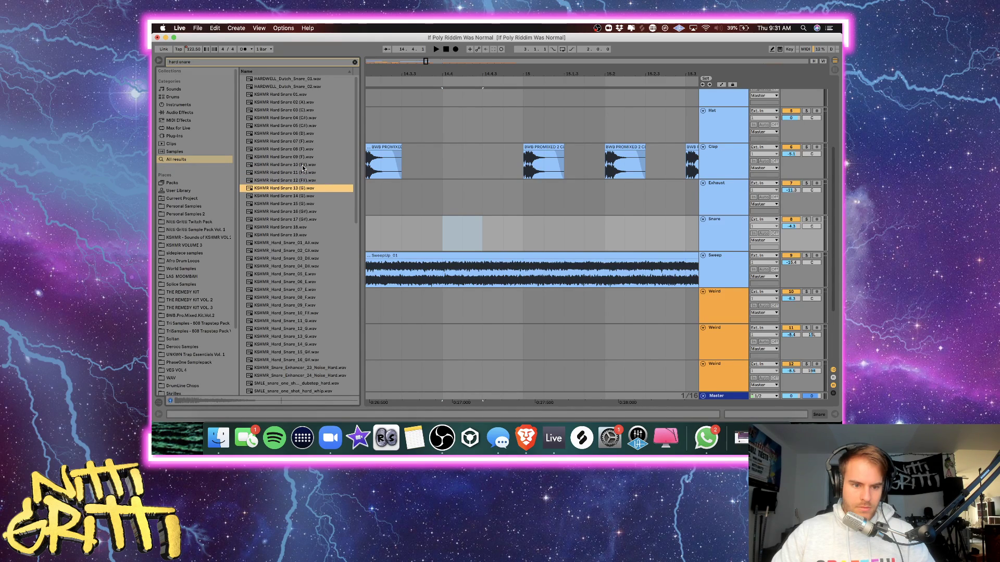
pyautogui.press('Up')
pyautogui.press('Up')
# Solo the upper Snare track and play its orange phonon - polyriddim snare clip at bar 19.
pyautogui.click(437, 222)
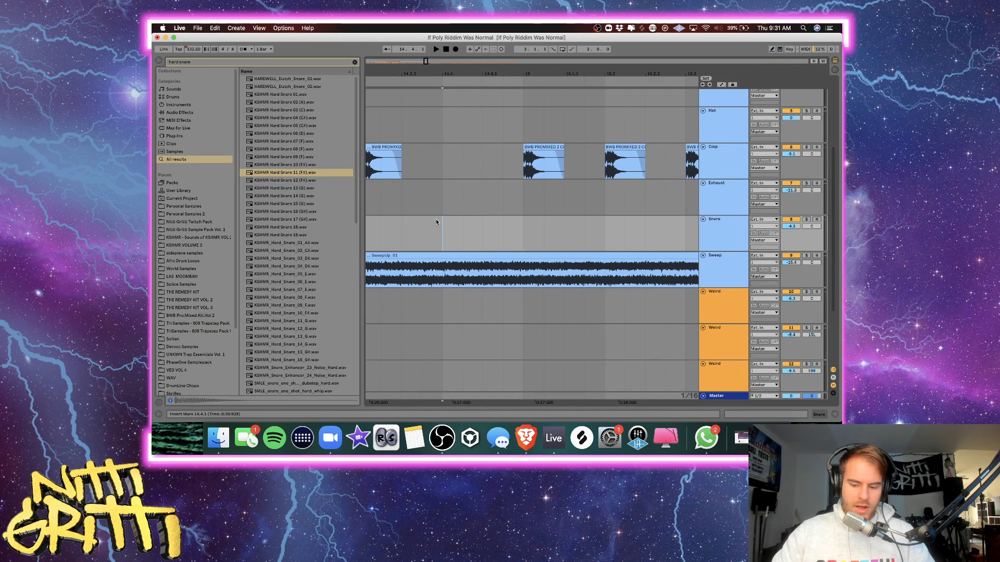
pyautogui.press('-')
pyautogui.press('-')
pyautogui.press('-')
pyautogui.press('-')
pyautogui.hscroll(5, 436, 221)
pyautogui.scroll(5, 437, 222)
pyautogui.hscroll(-3, 448, 214)
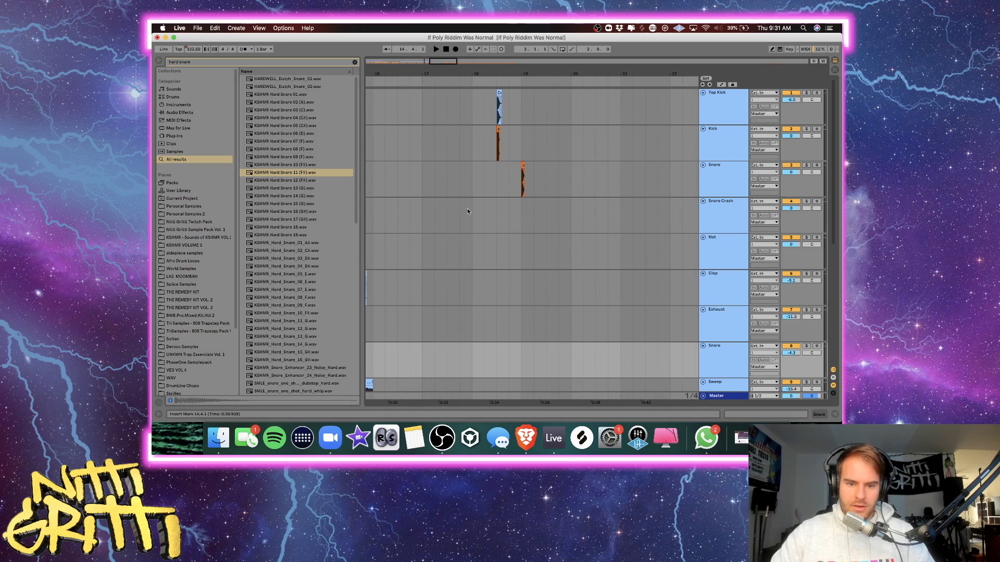
pyautogui.click(493, 183)
pyautogui.press('+')
pyautogui.press('+')
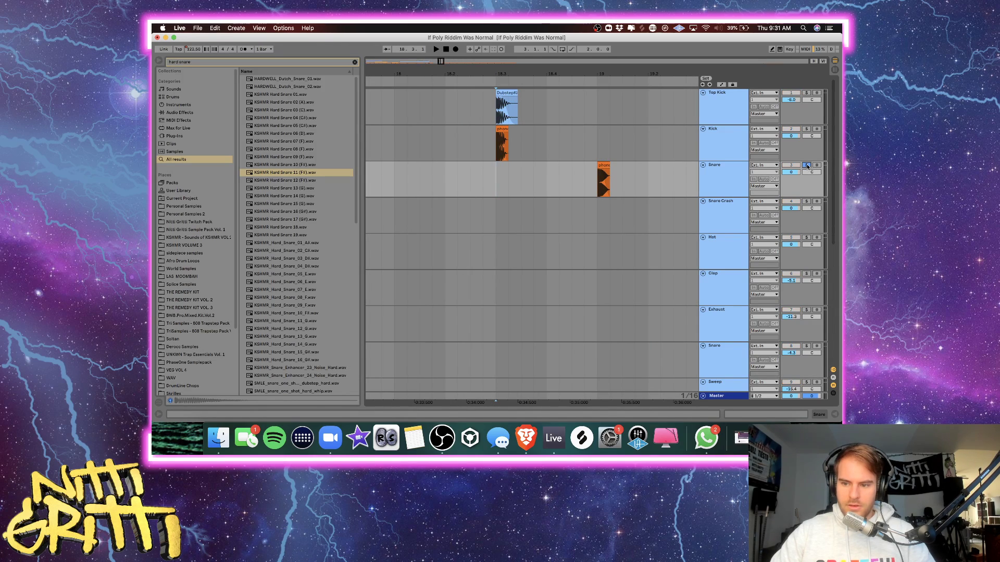
pyautogui.click(604, 167)
pyautogui.press('space')
pyautogui.press('space')
pyautogui.press('space')
pyautogui.press('space')
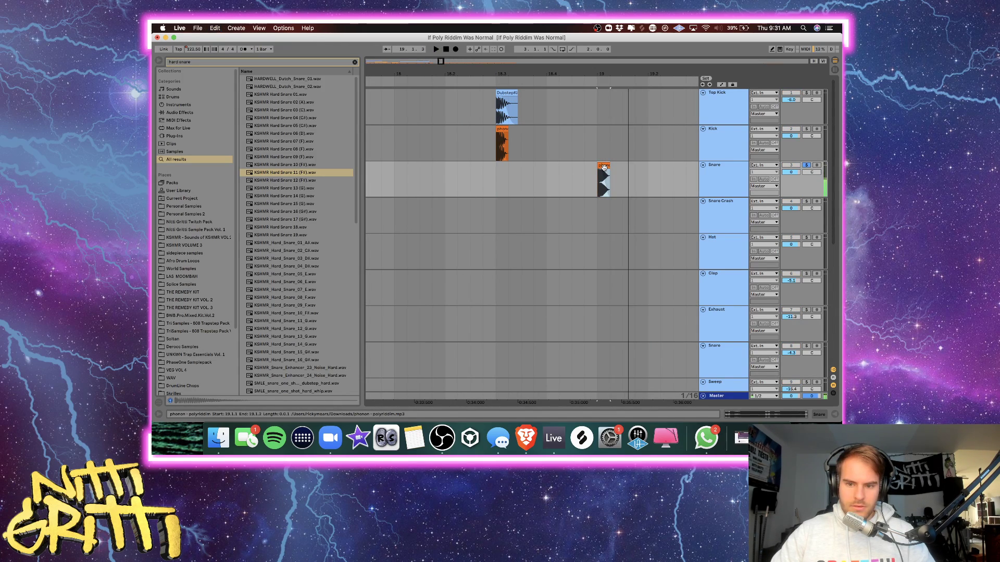
# Paste a copy of the polyriddim snare clip at 14.4 on the lower Snare track and play it soloed.
pyautogui.hscroll(-6, 604, 170)
pyautogui.scroll(-3, 604, 171)
pyautogui.scroll(-4, 604, 170)
pyautogui.hscroll(-6, 604, 170)
pyautogui.scroll(3, 604, 170)
pyautogui.hscroll(-2, 583, 178)
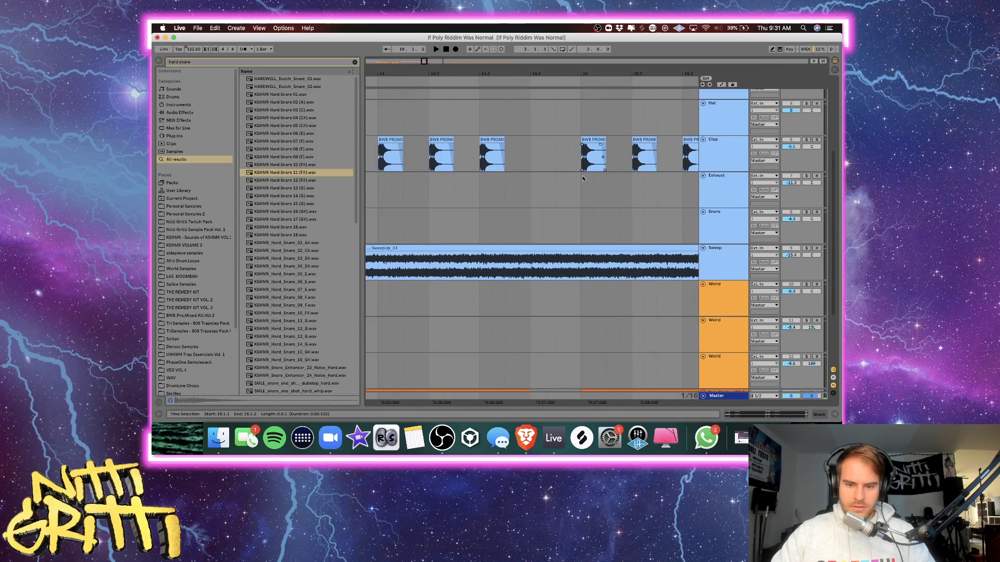
pyautogui.click(534, 219)
pyautogui.press('super+v')
pyautogui.hscroll(1, 536, 219)
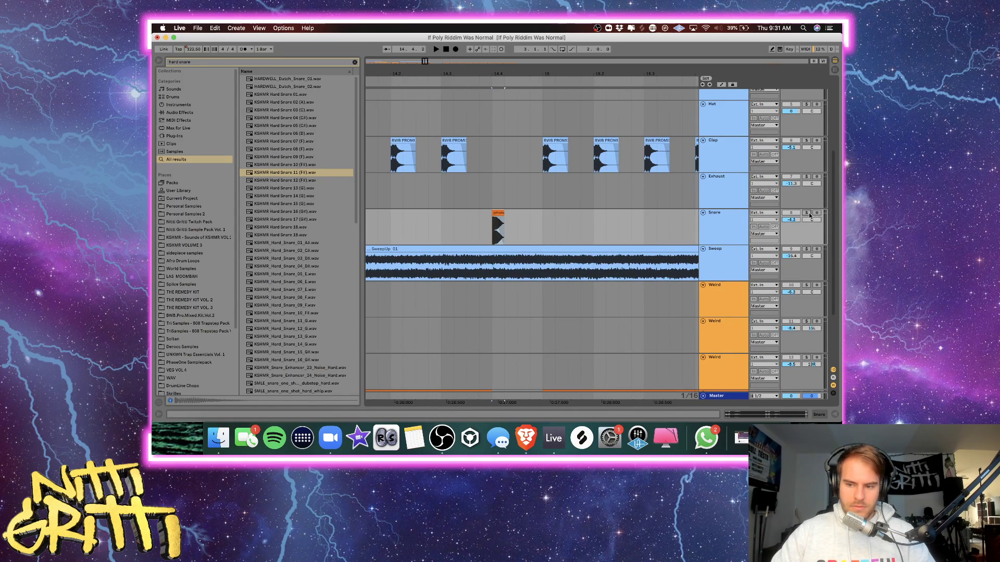
pyautogui.click(807, 213)
pyautogui.press('space')
pyautogui.press('space')
# Add a Reverb to the lower Snare track, switch off its input filters and raise the decay time to 4.13 s.
pyautogui.press('super+f')
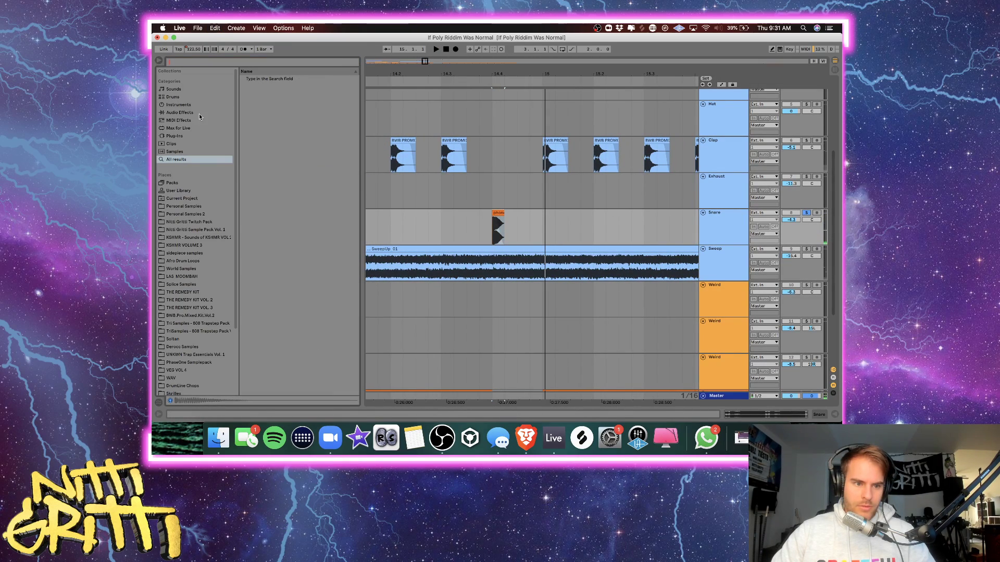
pyautogui.click(179, 112)
pyautogui.doubleClick(266, 330)
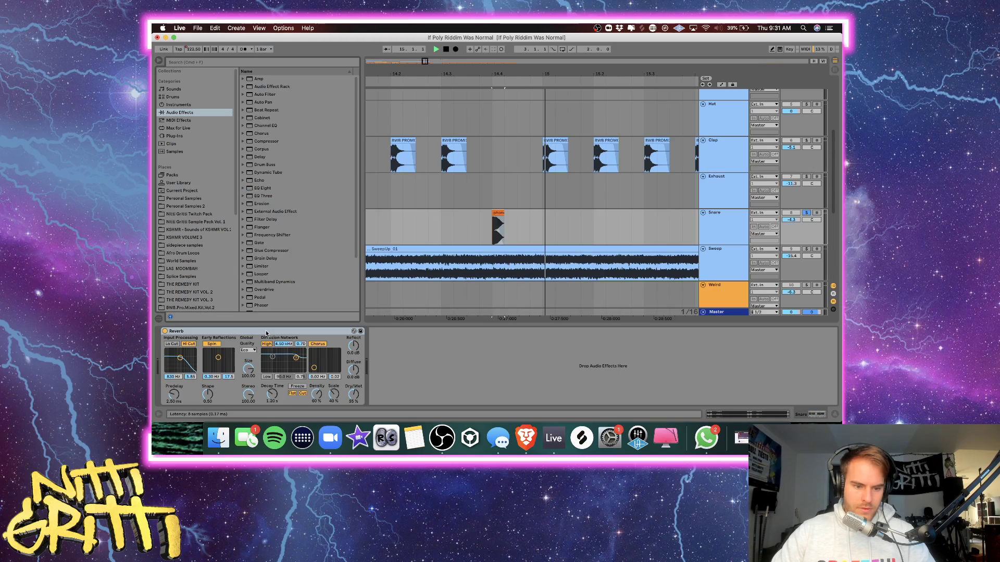
pyautogui.click(189, 344)
pyautogui.press('space')
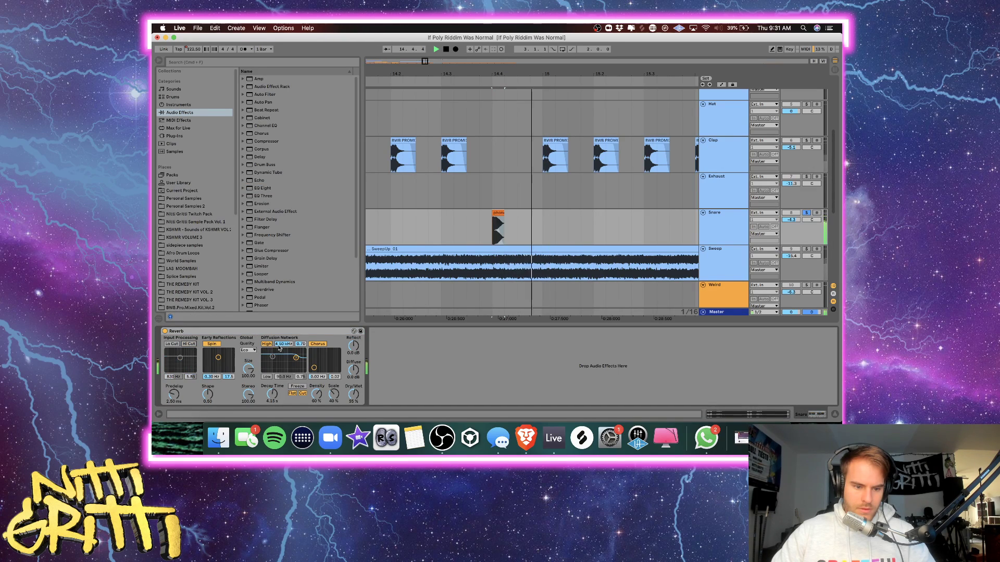
# Automate the Snare track's Reverb Dry/Wet to rise from 0% to 100% across the snare clip at 14.4.
pyautogui.press('a')
pyautogui.click(500, 230)
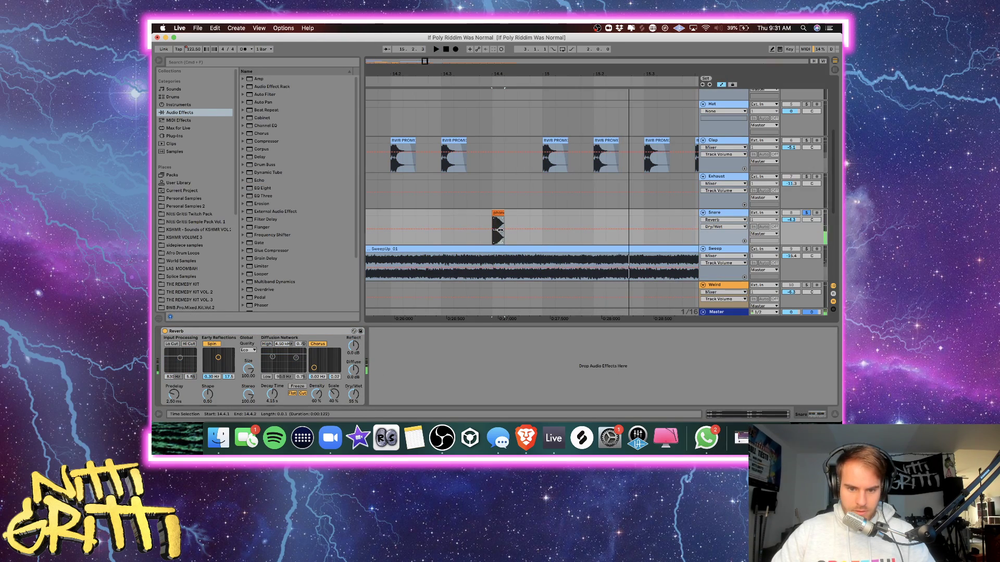
pyautogui.moveTo(497, 230); pyautogui.dragTo(496, 234)
pyautogui.press('space')
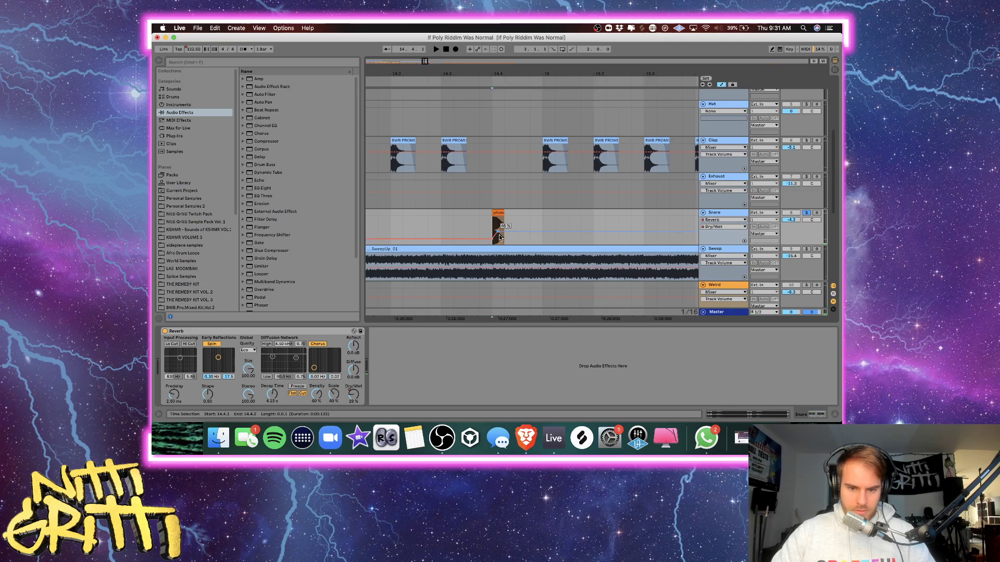
pyautogui.press('super+z')
pyautogui.press('space')
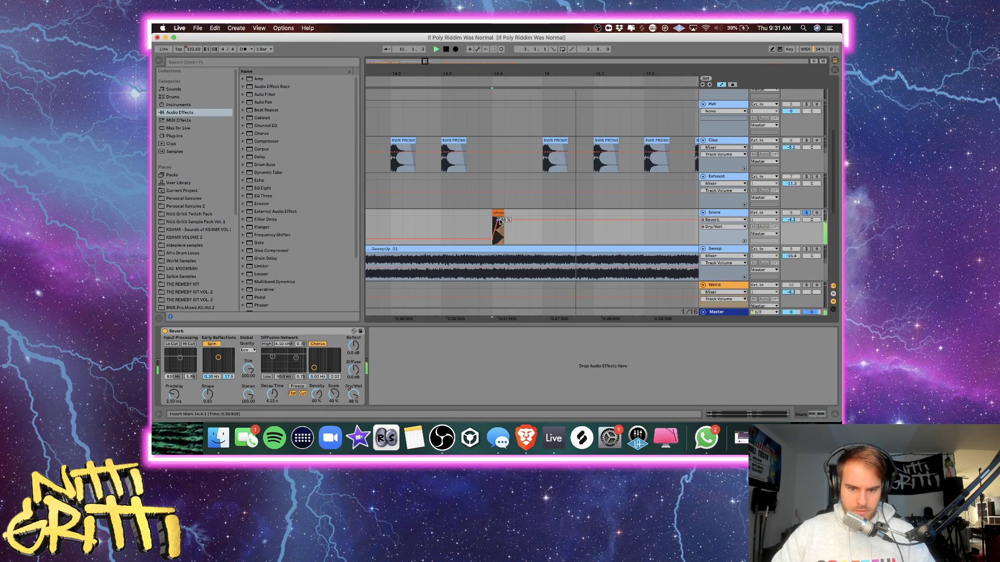
pyautogui.moveTo(499, 232); pyautogui.dragTo(502, 219)
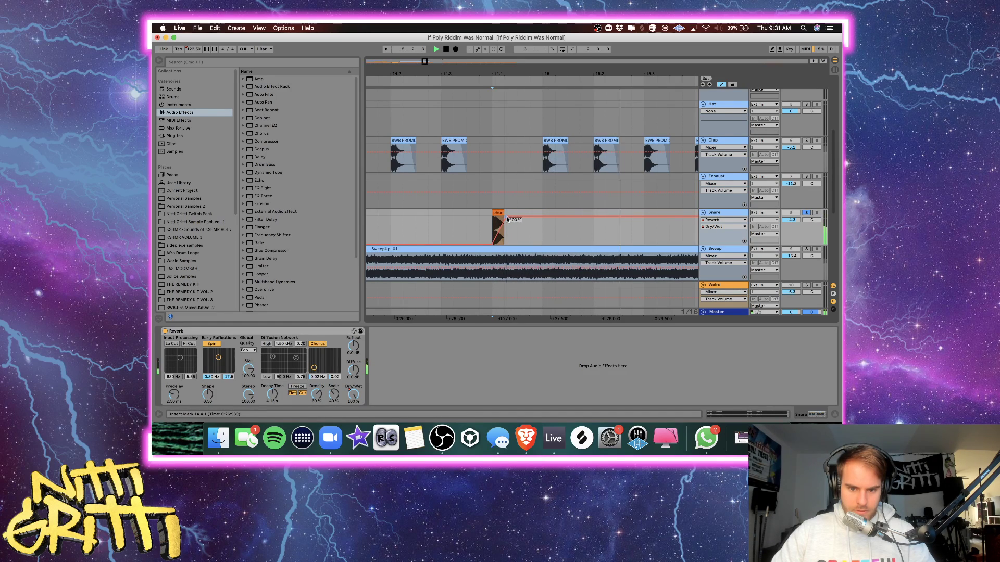
pyautogui.moveTo(503, 219); pyautogui.dragTo(505, 220)
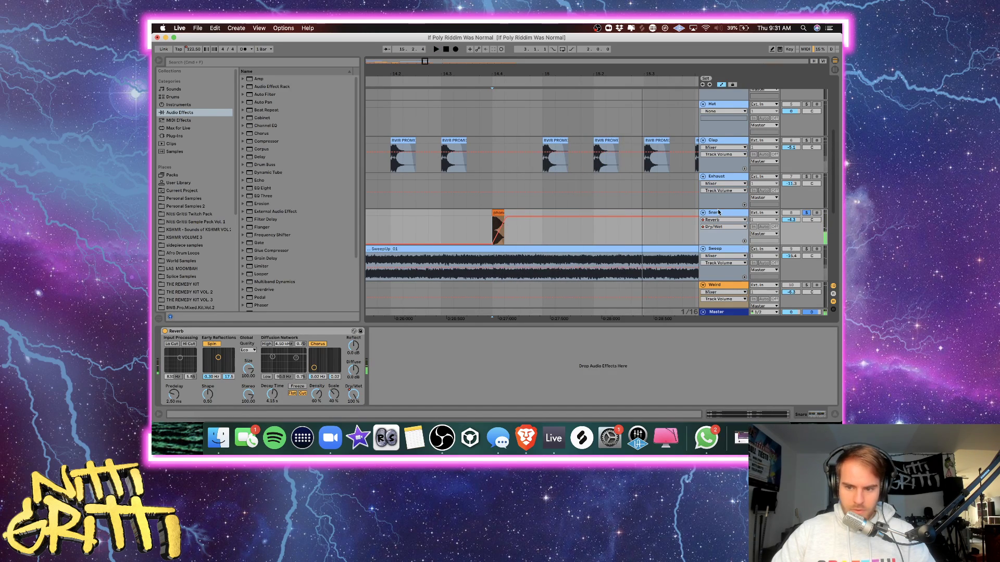
# Insert an audio track named Clap between Snare and Sweep, colour it light blue and lower its volume.
pyautogui.press('super+t')
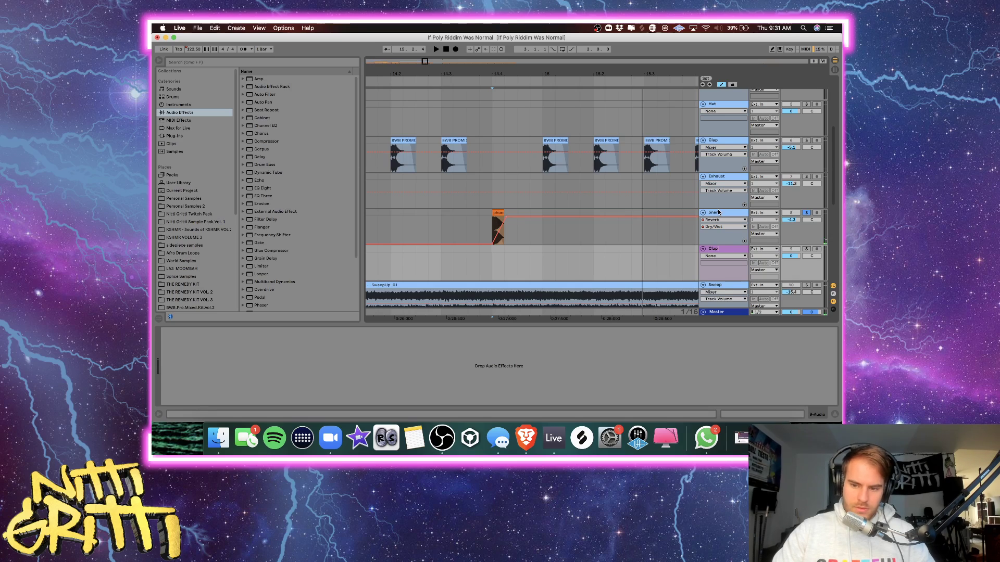
pyautogui.rightClick(720, 254)
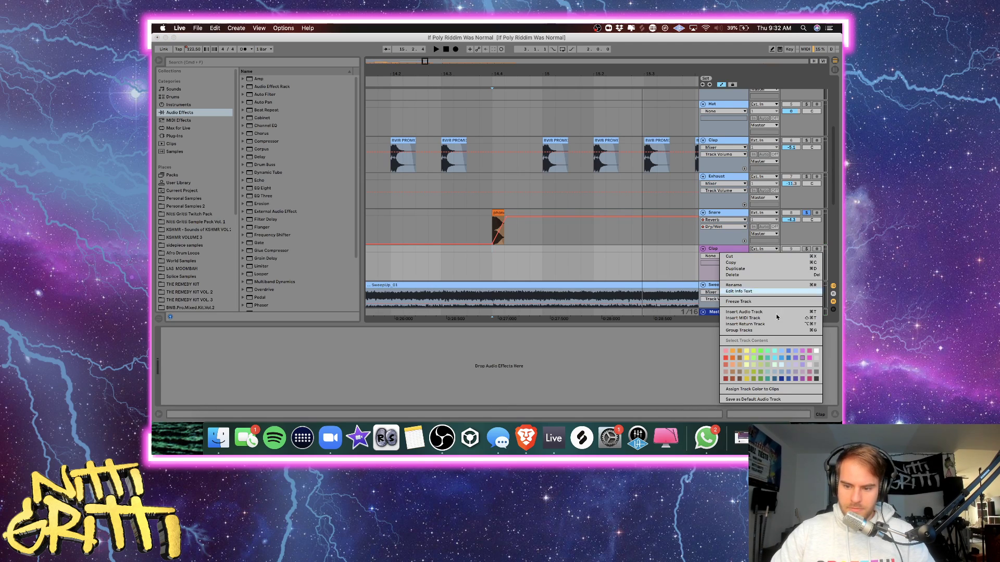
pyautogui.click(783, 354)
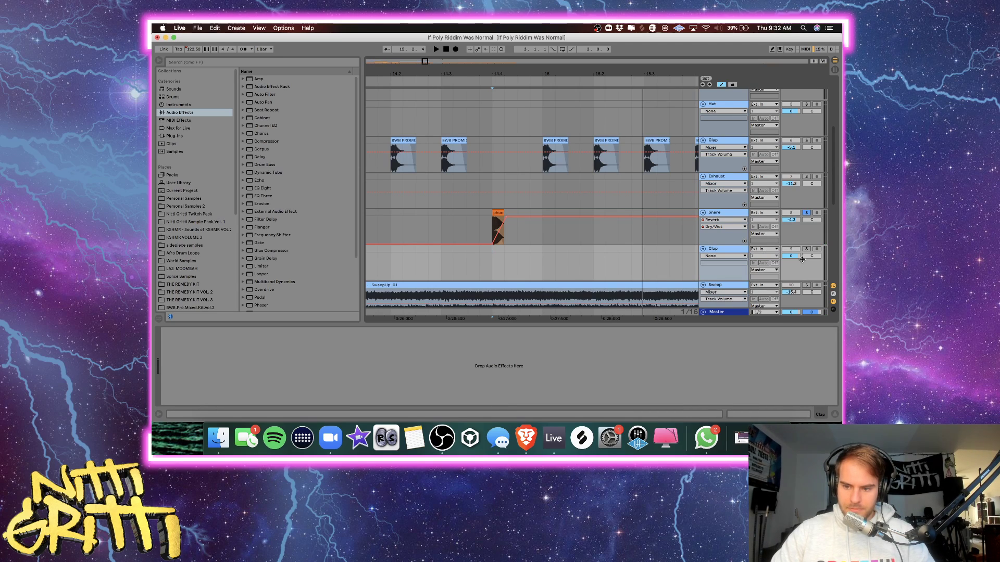
# Search for "clap", audition the results and place BWB PROMIXED 2 CLAP (25).wav at 14.4 on the new Clap track.
pyautogui.click(218, 64)
pyautogui.write('clap')
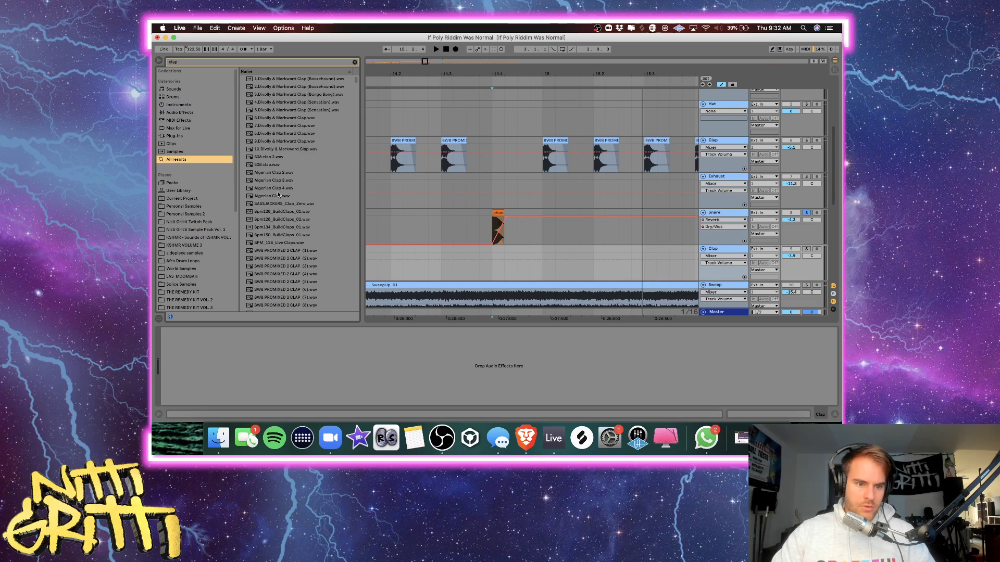
pyautogui.scroll(-10, 278, 194)
pyautogui.click(279, 194)
pyautogui.press('Down')
pyautogui.press('Down')
pyautogui.press('Down')
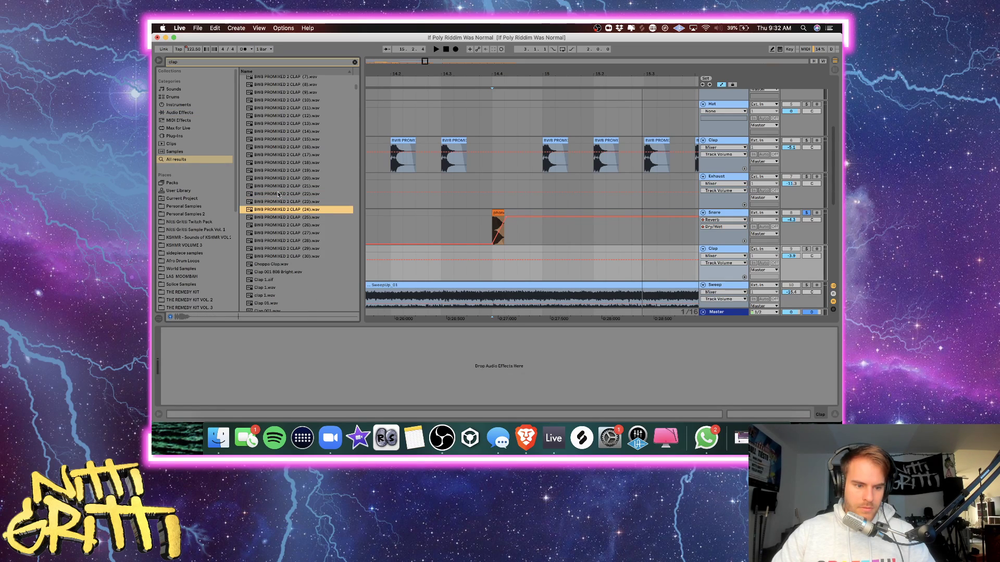
pyautogui.moveTo(285, 215); pyautogui.dragTo(494, 260)
# Drop the Snare track's Reverb Dry/Wet automation back to 0% at bar 15.
pyautogui.click(724, 215)
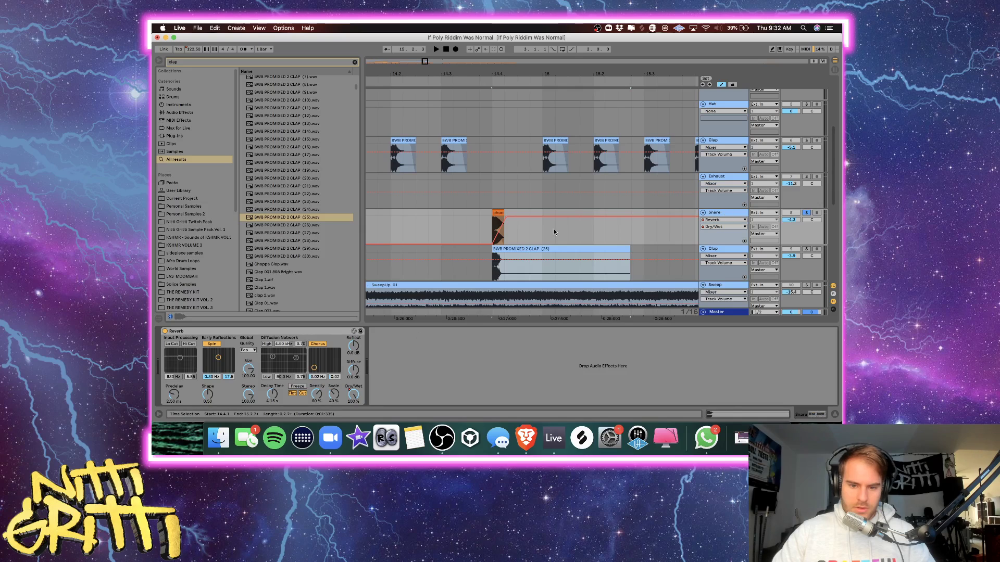
pyautogui.press('h')
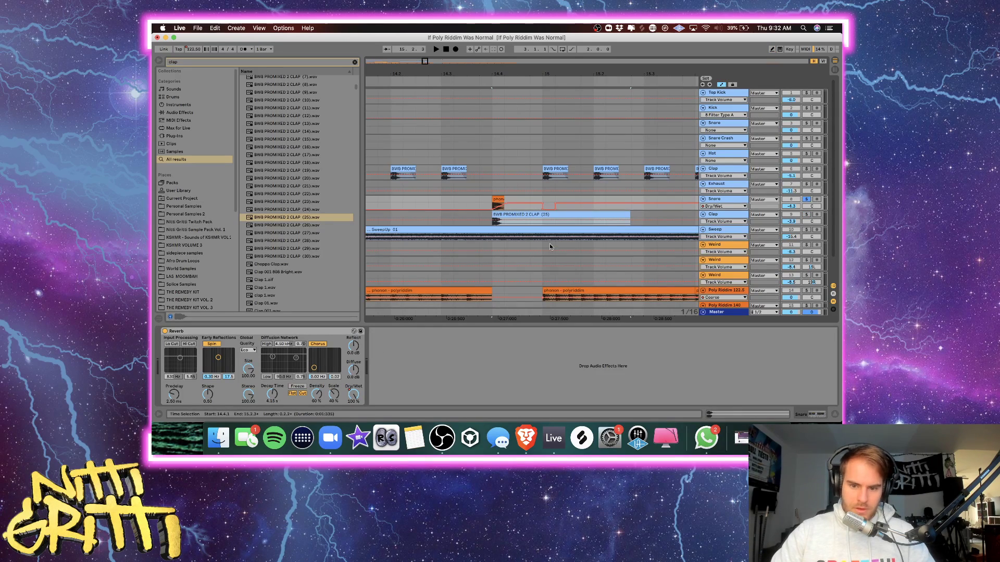
pyautogui.click(718, 276)
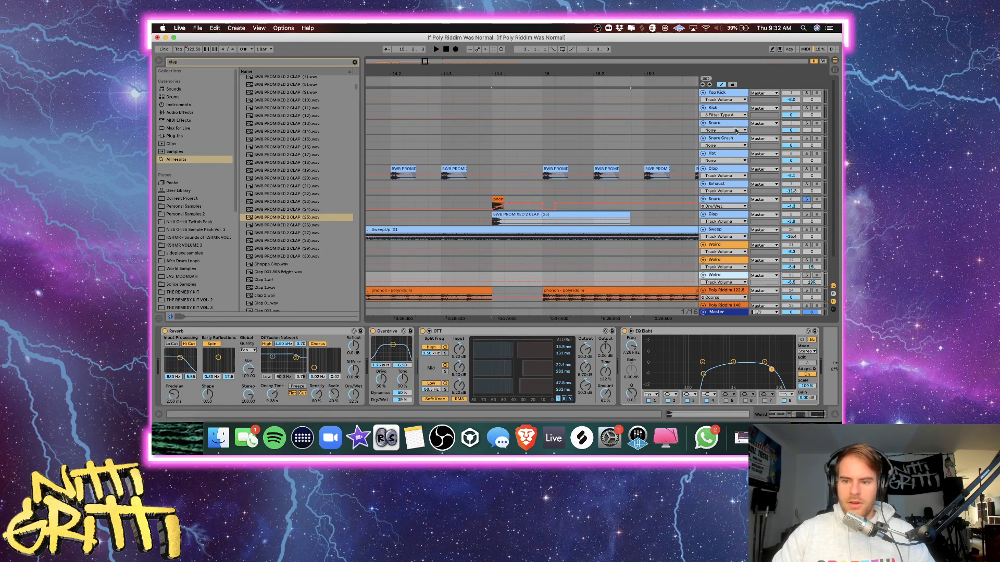
pyautogui.click(718, 94)
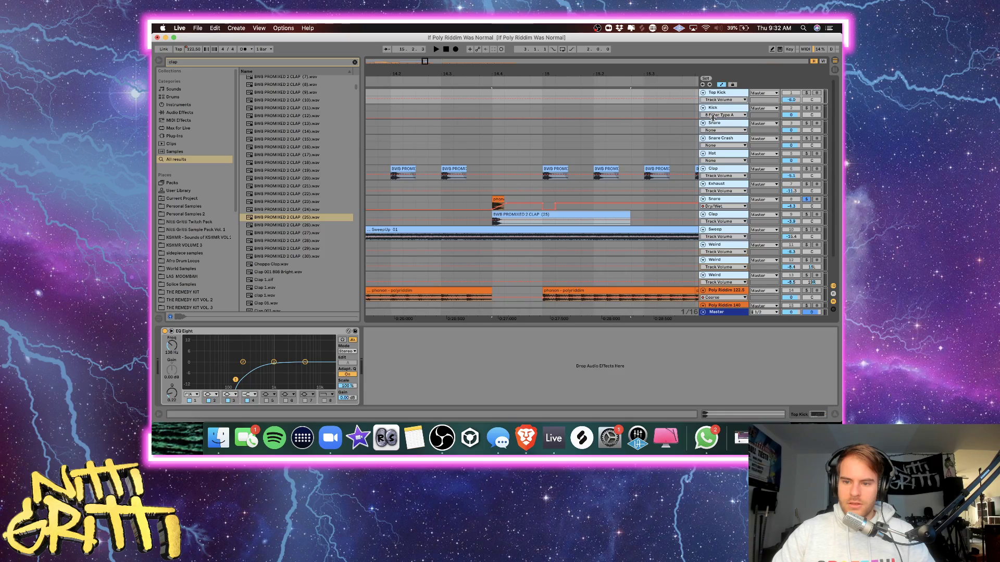
pyautogui.press('h')
pyautogui.scroll(-10, 712, 139)
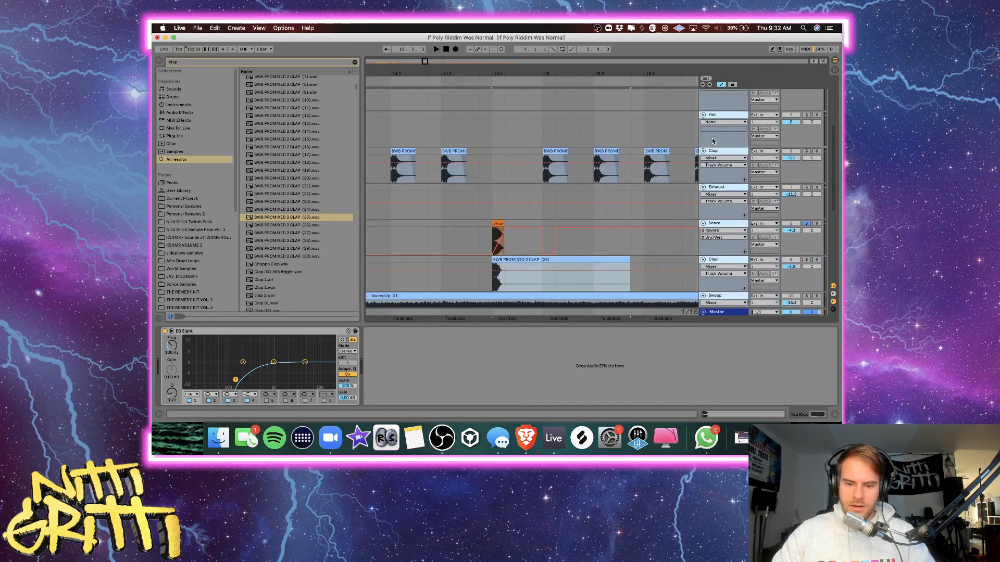
pyautogui.click(555, 159)
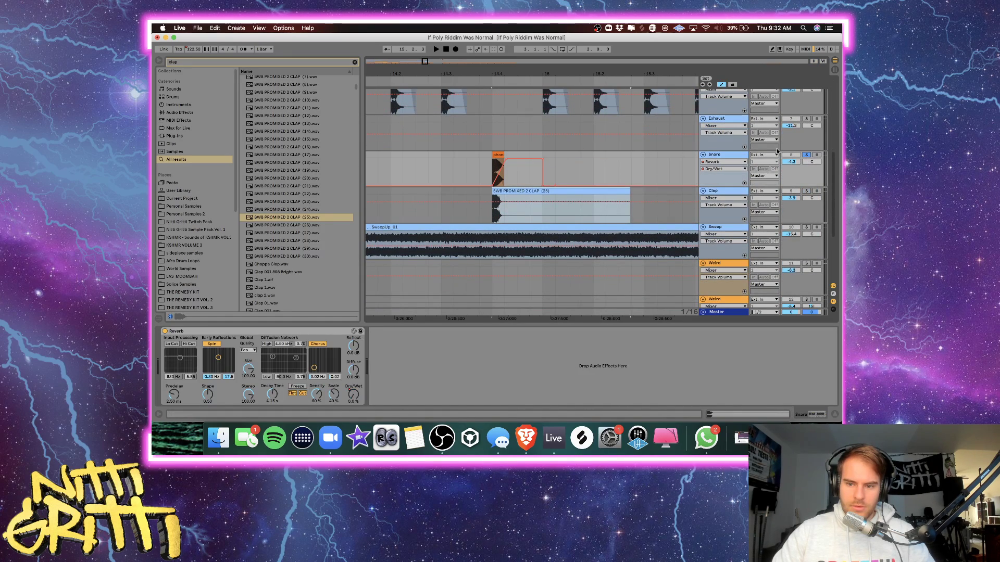
# Copy the Snare track's Reverb onto the new Clap track and play the two tracks soloed together.
pyautogui.click(229, 332)
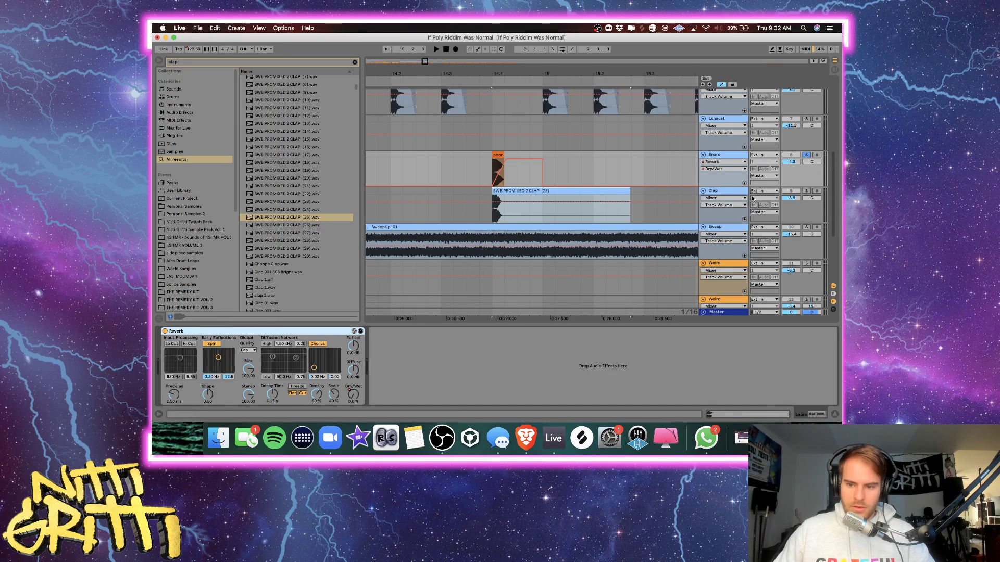
pyautogui.click(728, 195)
pyautogui.press('super+v')
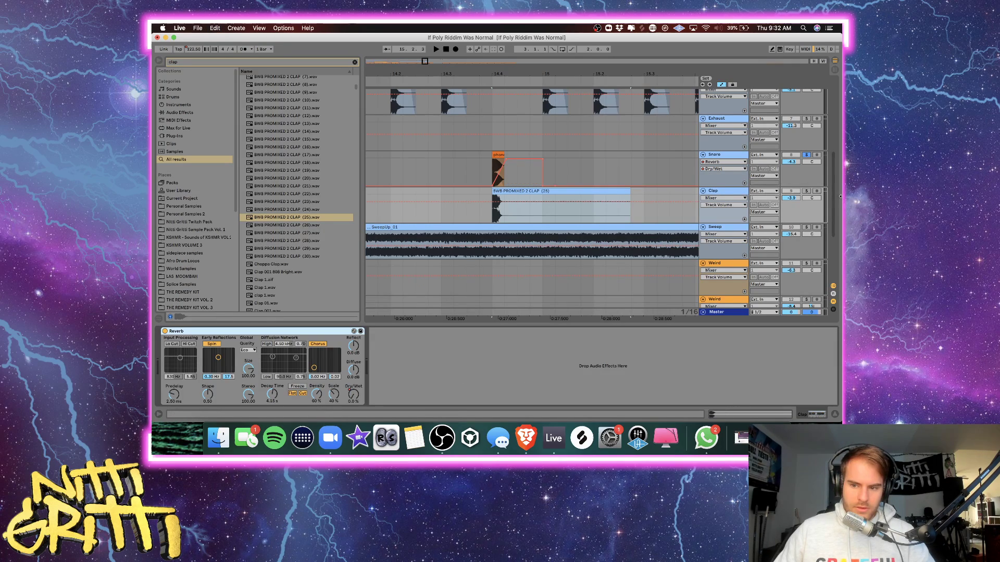
pyautogui.keyDown('super'); pyautogui.click(805, 192); pyautogui.keyUp('super')
pyautogui.press('space')
pyautogui.press('space')
# Split the new clap clip at bar 15 and delete the part after it.
pyautogui.moveTo(547, 214); pyautogui.dragTo(584, 206)
pyautogui.press('super+e')
pyautogui.click(594, 191)
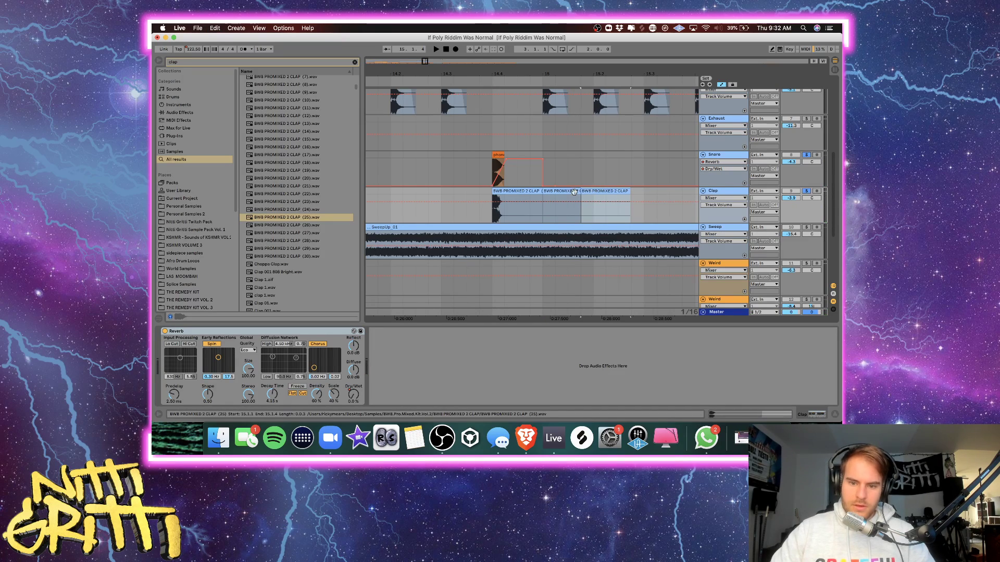
pyautogui.press('Delete')
# Freeze and flatten the soloed Snare and Clap tracks to render their reverb into audio.
pyautogui.click(723, 156)
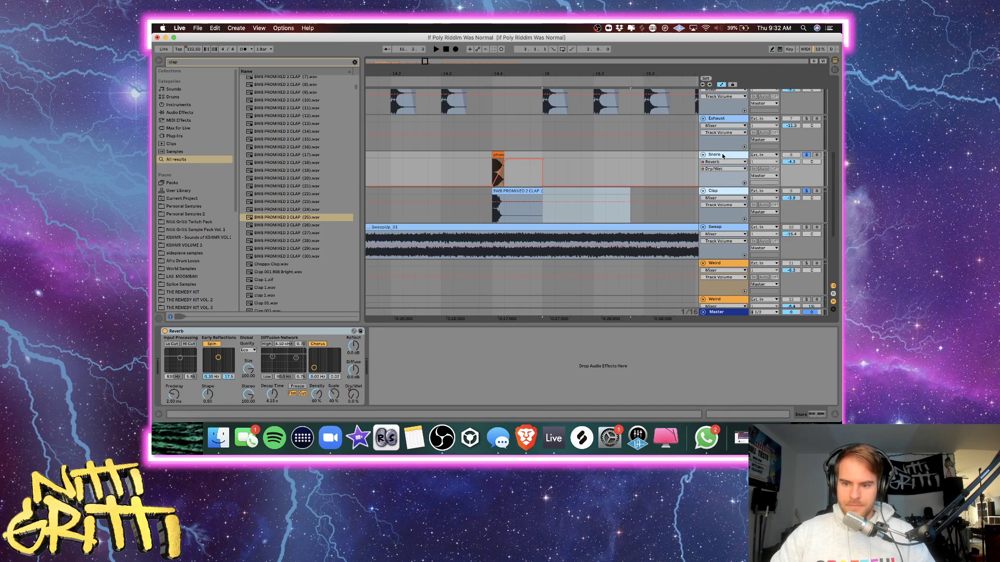
pyautogui.rightClick(723, 156)
pyautogui.click(742, 201)
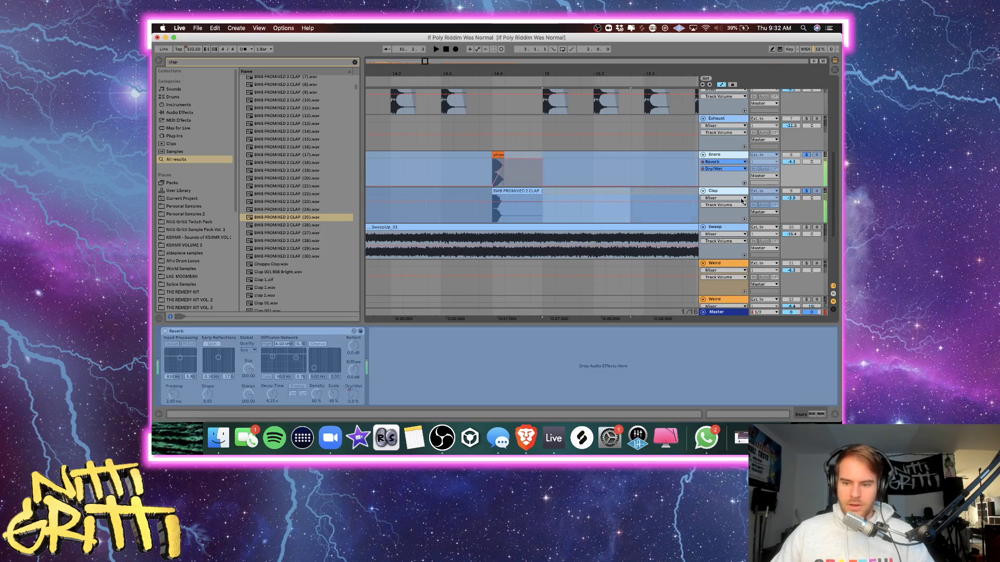
pyautogui.rightClick(735, 193)
pyautogui.click(750, 230)
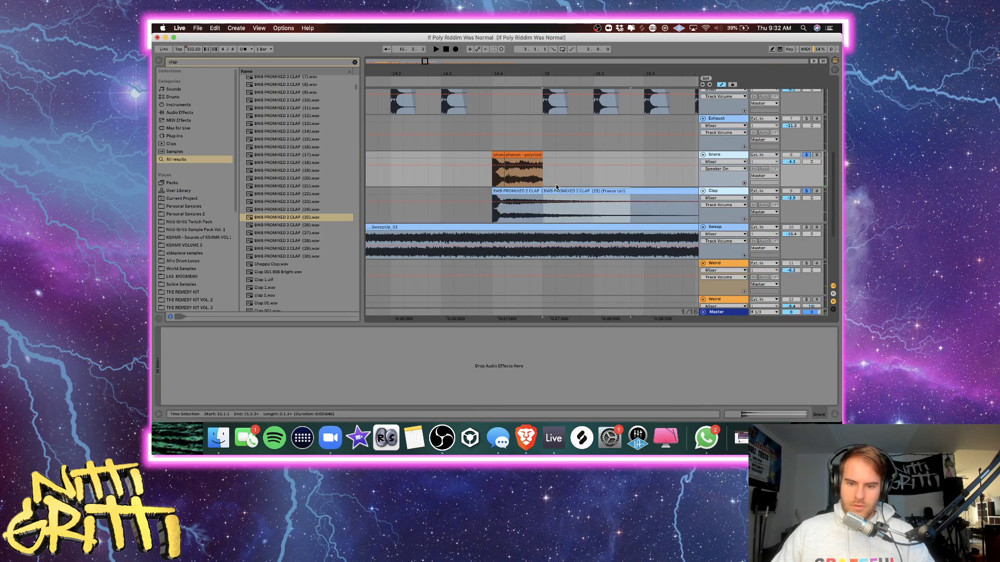
# Split the Clap track's reverb tail at 15.3, then reverse the two-beat piece and place it ending on the clap at 14.4.
pyautogui.click(650, 190)
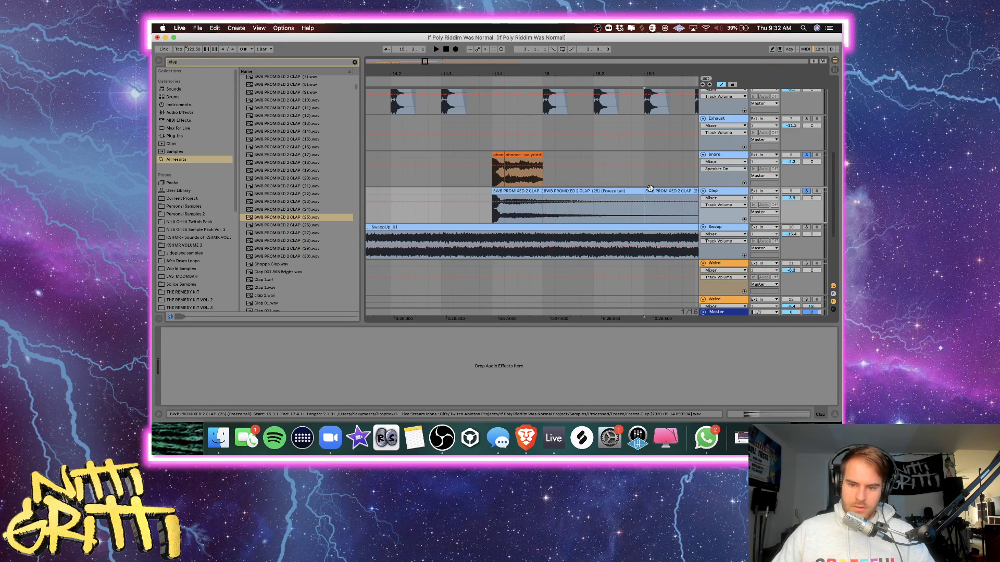
pyautogui.moveTo(650, 189); pyautogui.dragTo(416, 190)
pyautogui.press('r')
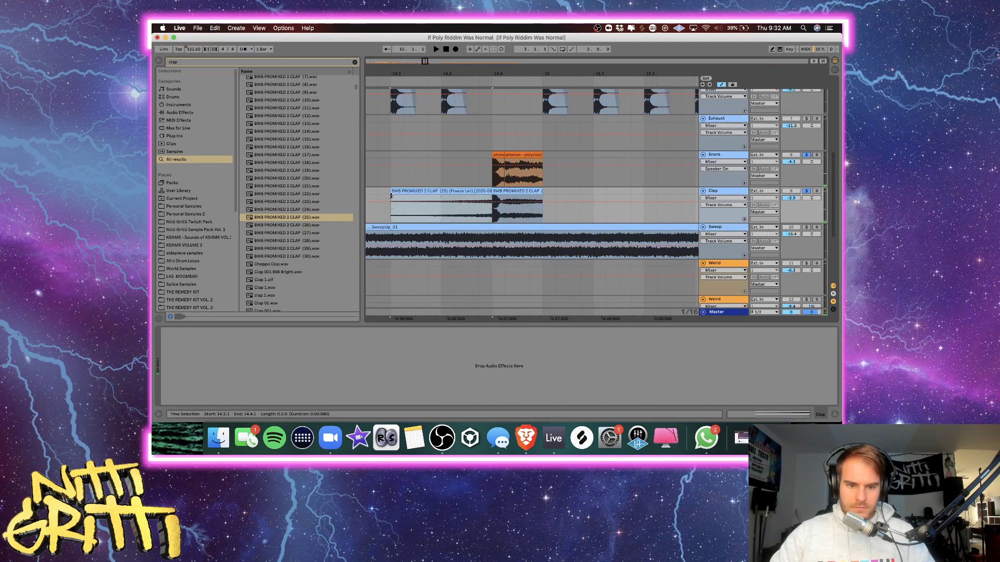
# Shorten the reversed clap tail to start at 14.3 with a fade-in and play the result.
pyautogui.moveTo(392, 196); pyautogui.dragTo(441, 191)
pyautogui.click(403, 190)
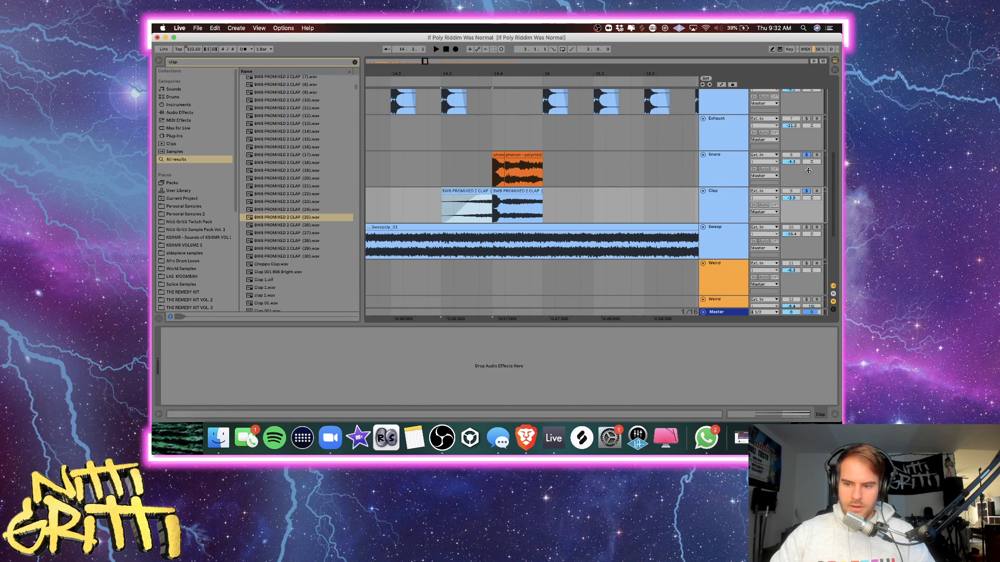
pyautogui.press('space')
pyautogui.press('space')
# Make the Snare track's freeze-tail clip fill 14.4 to bar 15 in place of the short hit, and play the soloed tracks.
pyautogui.click(519, 155)
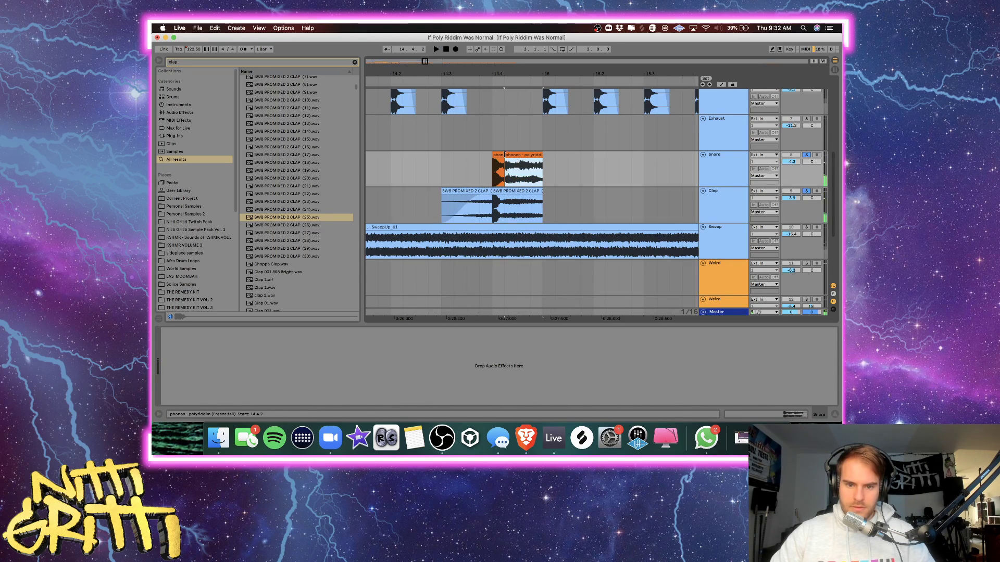
pyautogui.click(457, 165)
pyautogui.press('space')
pyautogui.moveTo(544, 165); pyautogui.dragTo(492, 167)
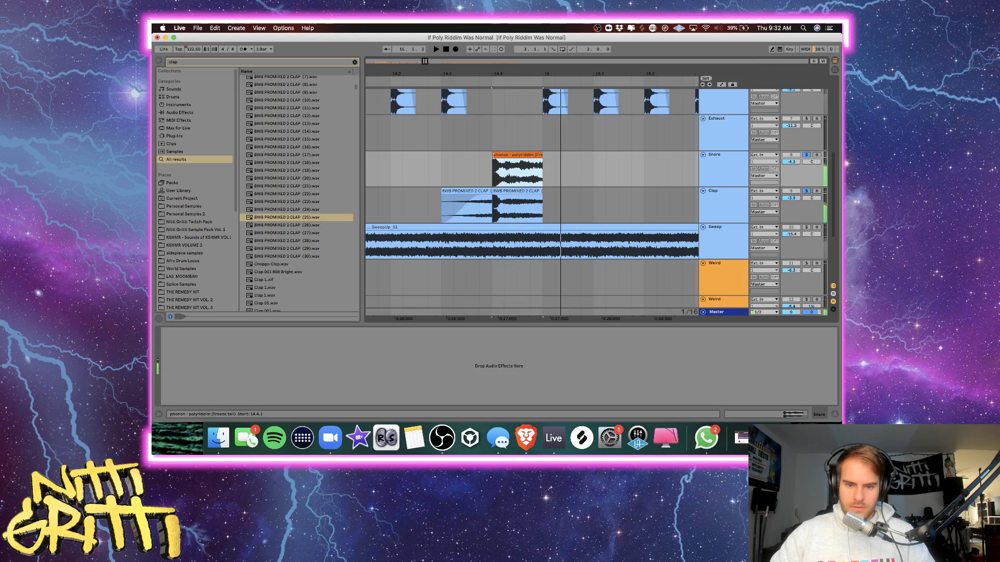
pyautogui.press('space')
pyautogui.press('space')
pyautogui.press('space')
pyautogui.press('space')
pyautogui.press('space')
pyautogui.click(416, 166)
pyautogui.press('space')
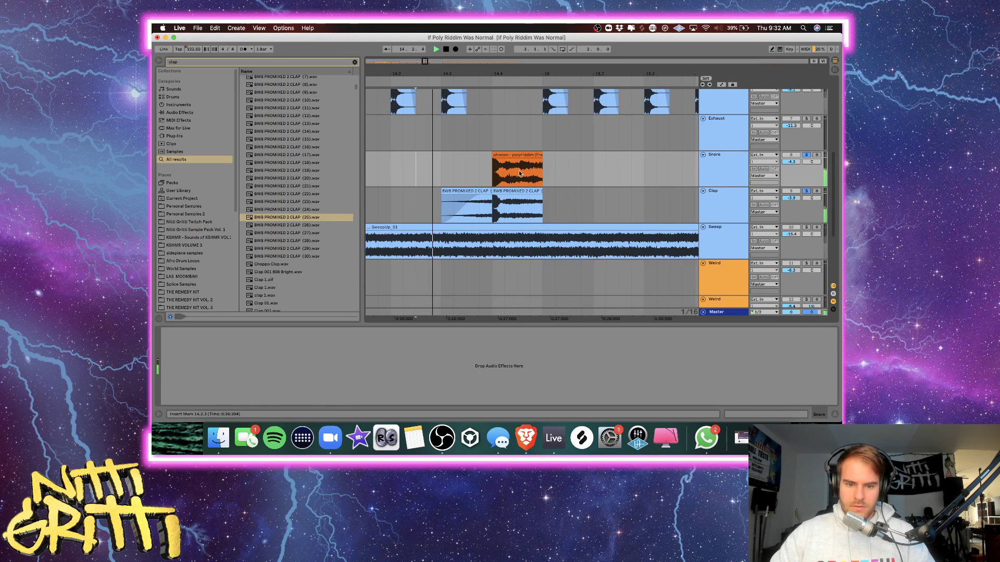
# Split the SweepUp_01 clip on the Sweep track at bar 15.
pyautogui.click(498, 251)
pyautogui.press('space')
pyautogui.press('space')
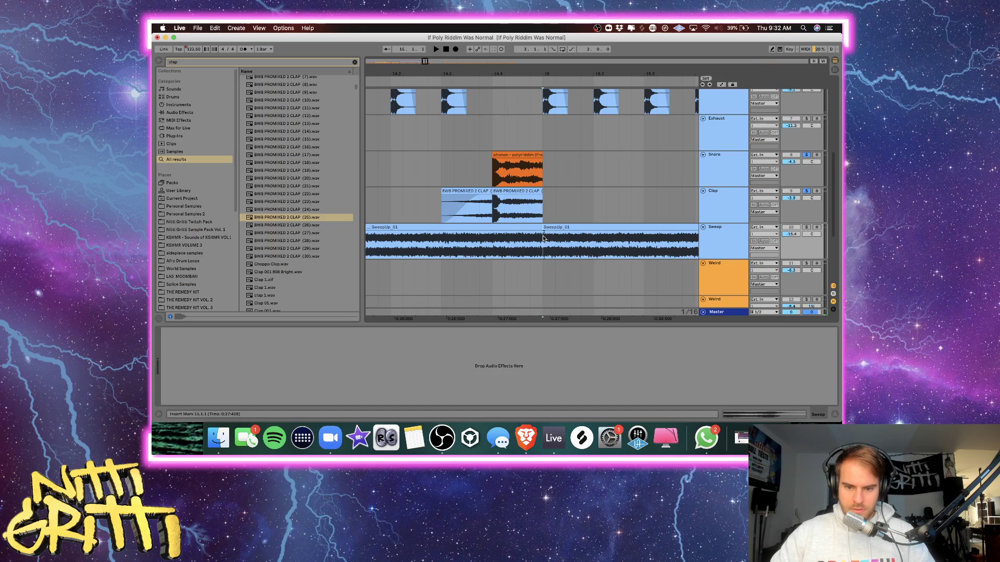
# Group the drum and effect tracks from Top Kick downward and name the group Drums.
pyautogui.scroll(7, 685, 234)
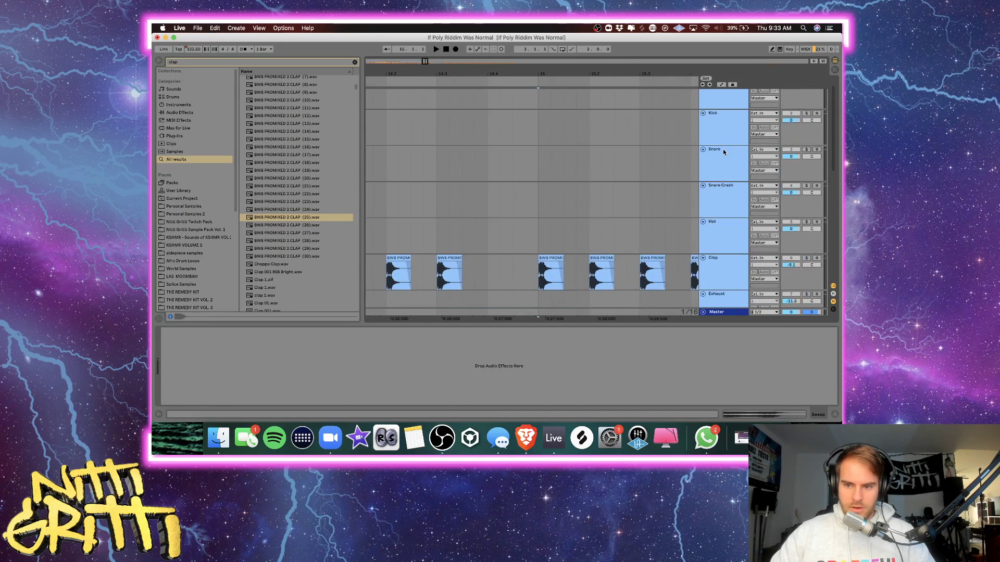
pyautogui.scroll(-8, 723, 151)
pyautogui.click(724, 191)
pyautogui.scroll(10, 724, 191)
pyautogui.keyDown('shift'); pyautogui.click(727, 114); pyautogui.keyUp('shift')
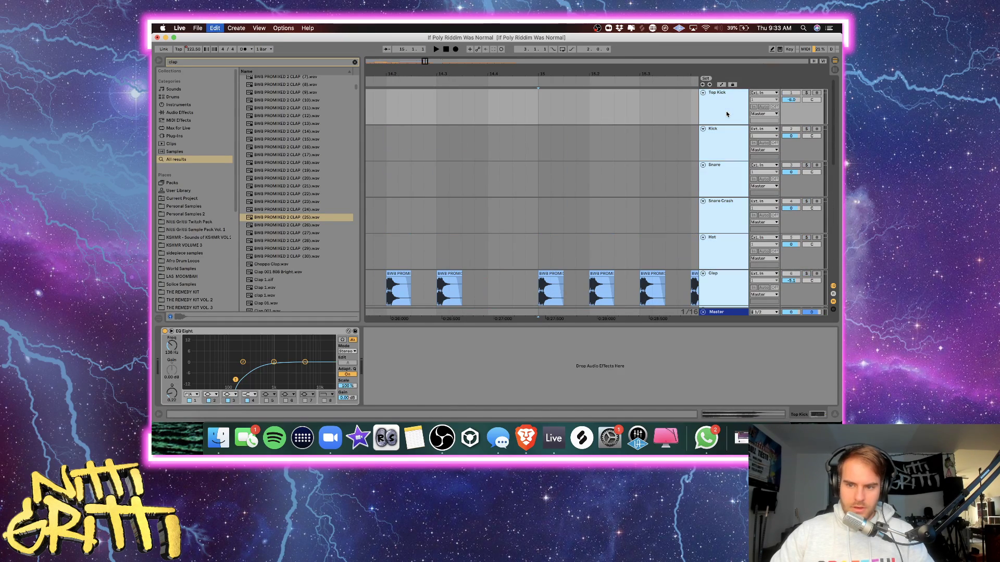
pyautogui.press('super+g')
pyautogui.press('super+r')
pyautogui.write('Drums')
pyautogui.press('Return')
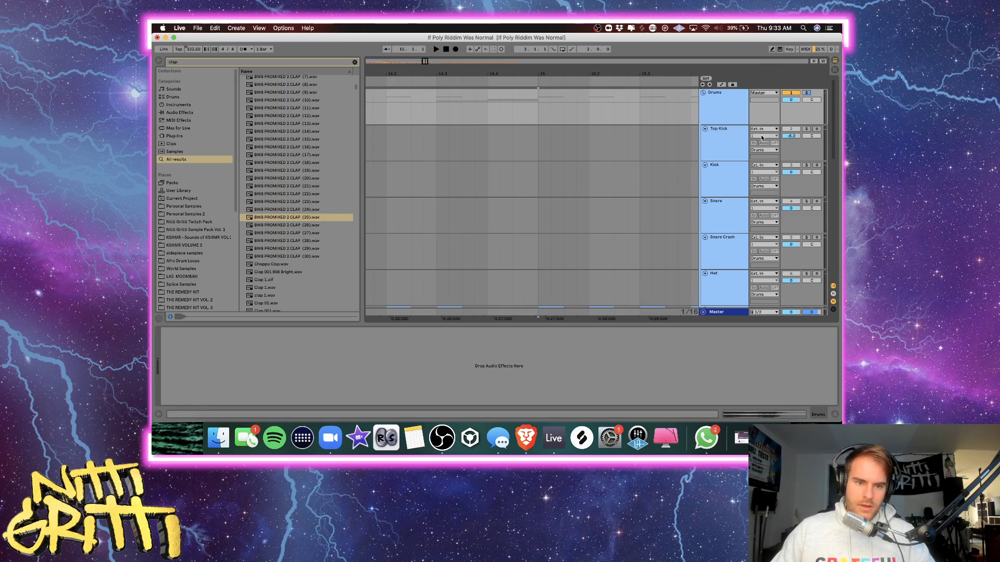
# Search the browser for "tape stop" and expand the Kilohearts folder among the local VST plug-ins.
pyautogui.click(354, 62)
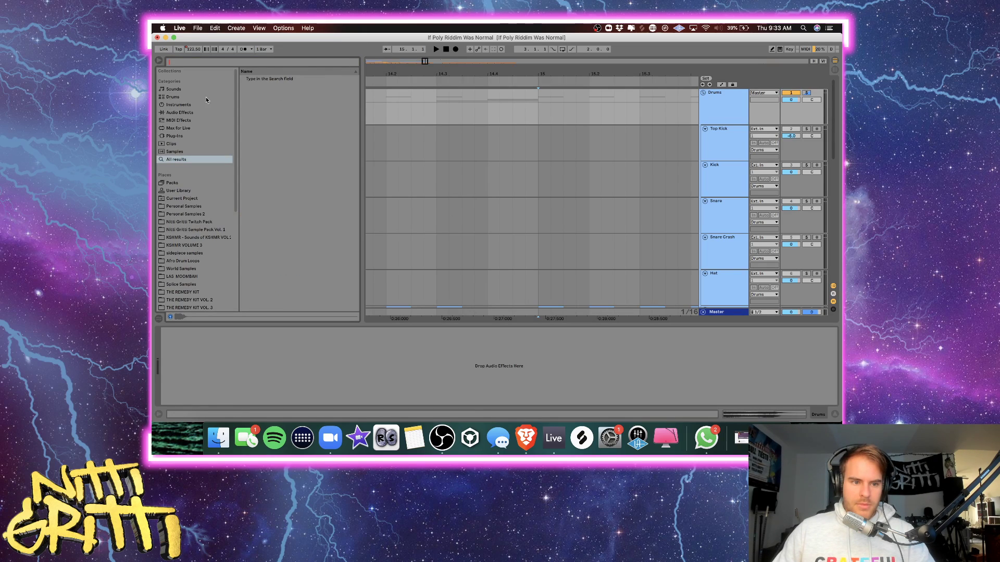
pyautogui.write('tap')
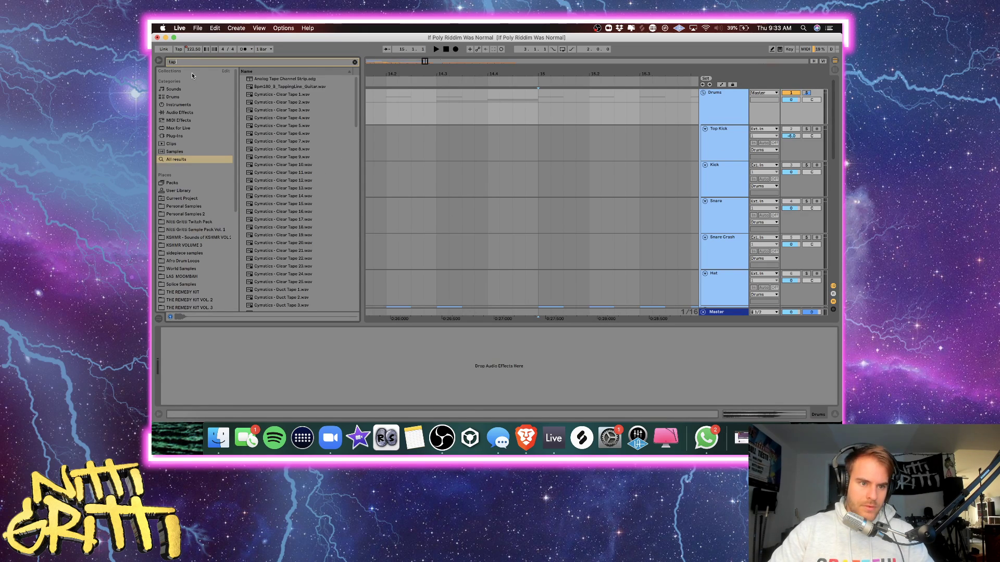
pyautogui.write('e stop')
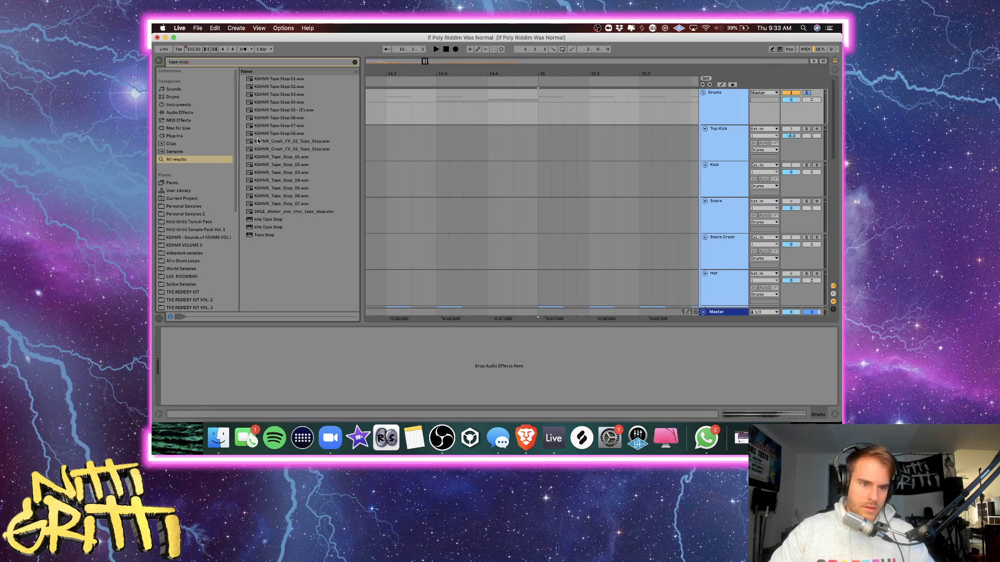
pyautogui.click(179, 137)
pyautogui.click(242, 87)
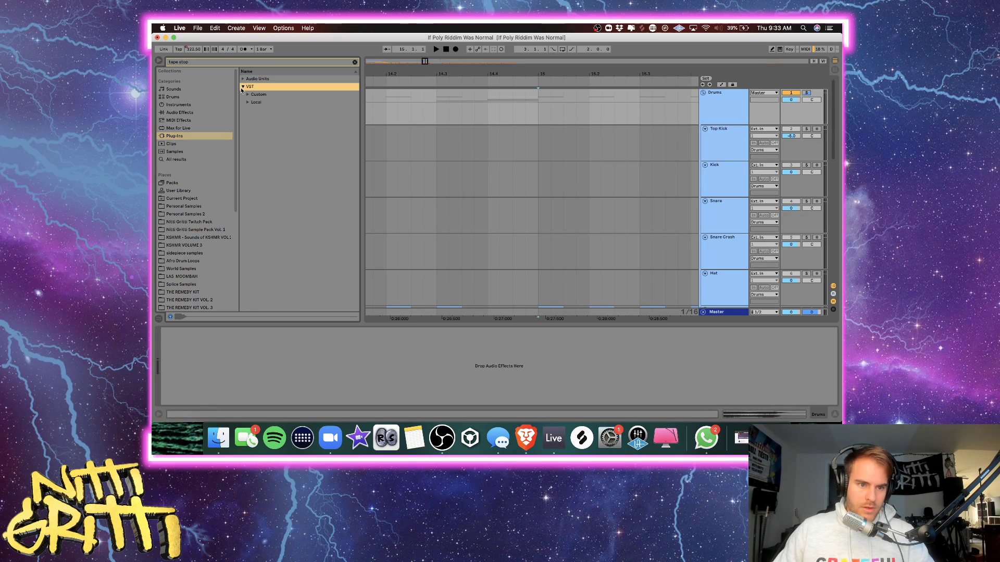
pyautogui.click(246, 102)
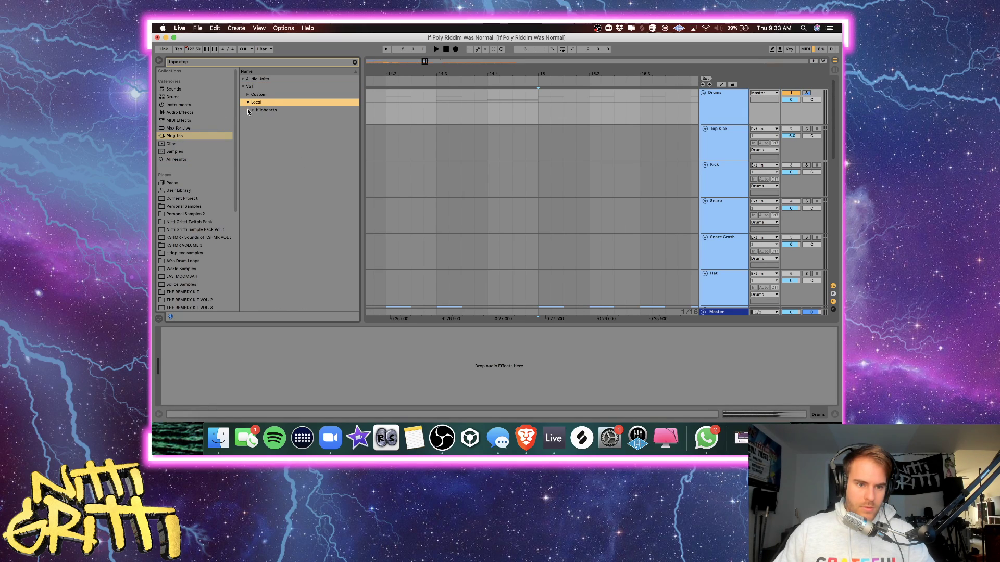
pyautogui.click(252, 110)
# Add the kHs Tape Stop plug-in to the Snare track holding the polyriddim freeze-tail clip.
pyautogui.scroll(-6, 716, 213)
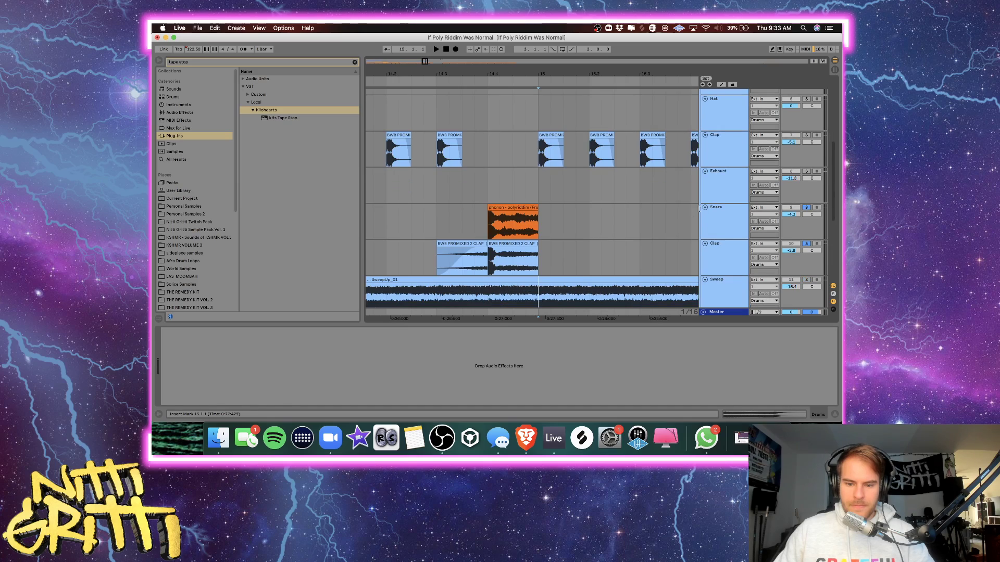
pyautogui.click(725, 222)
pyautogui.click(282, 117)
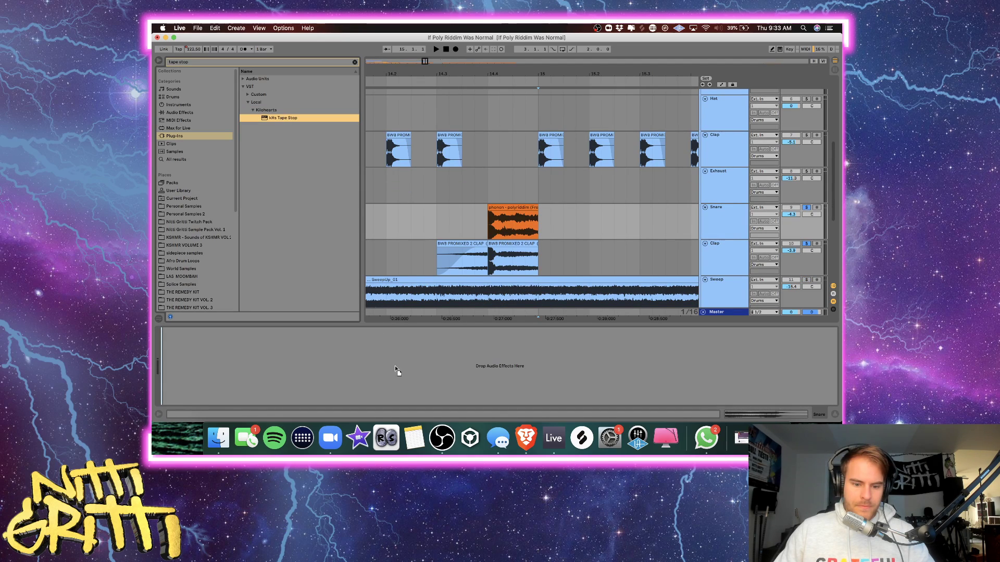
pyautogui.press('Return')
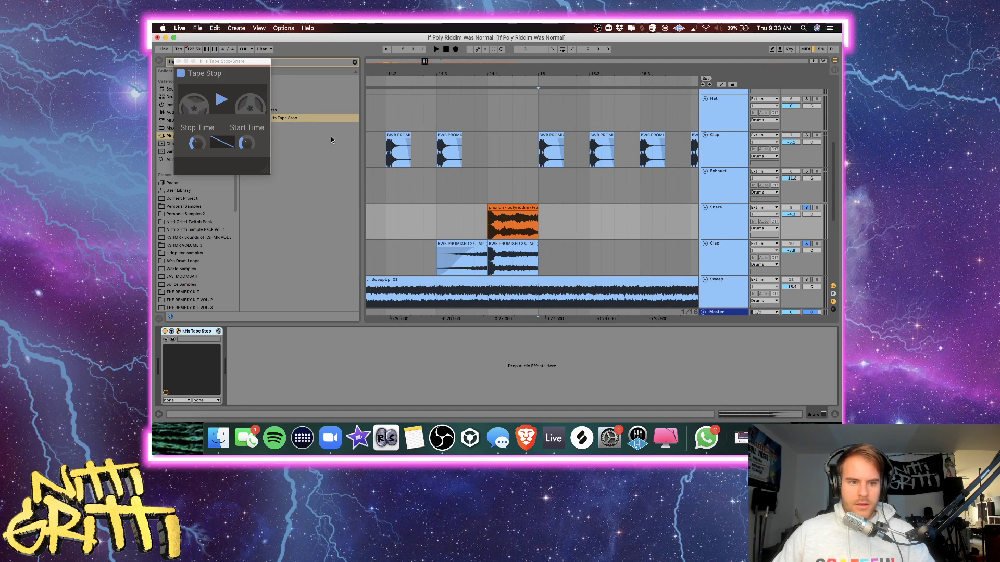
# Play the snare clip at beat 14.4, toggle Tape Stop's motor state, and show its Play automation on the Snare track.
pyautogui.click(489, 228)
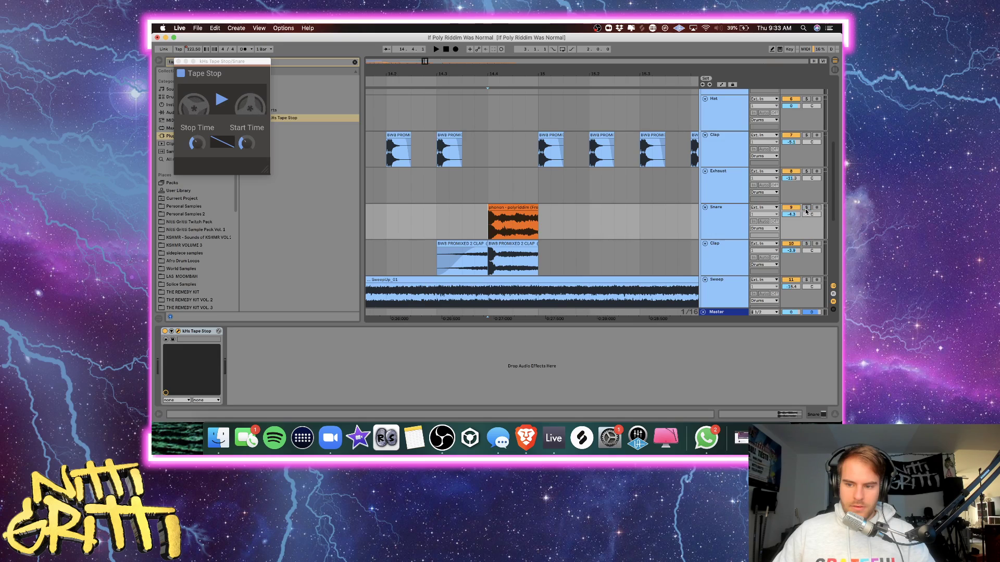
pyautogui.press('space')
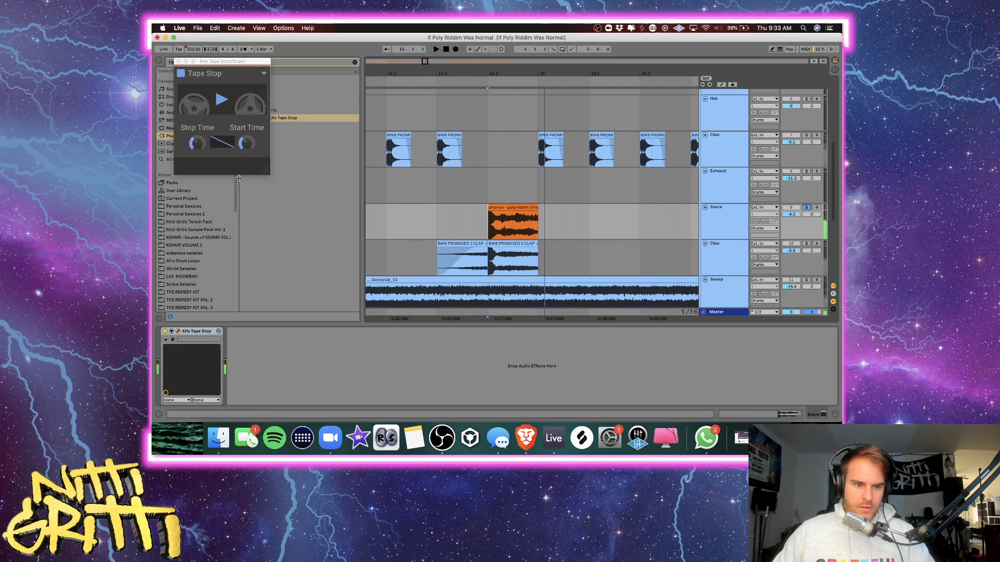
pyautogui.click(225, 102)
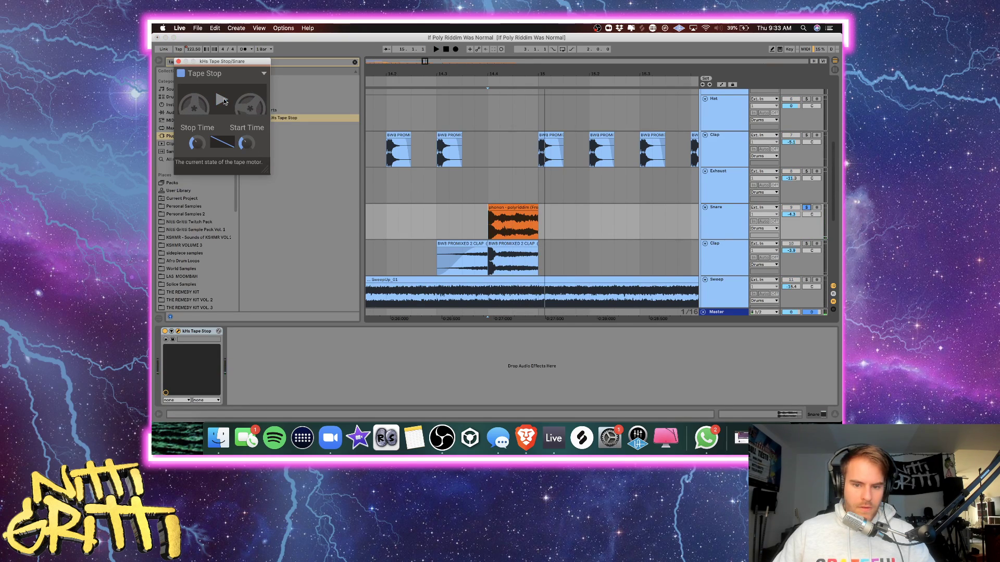
pyautogui.press('a')
pyautogui.press('b')
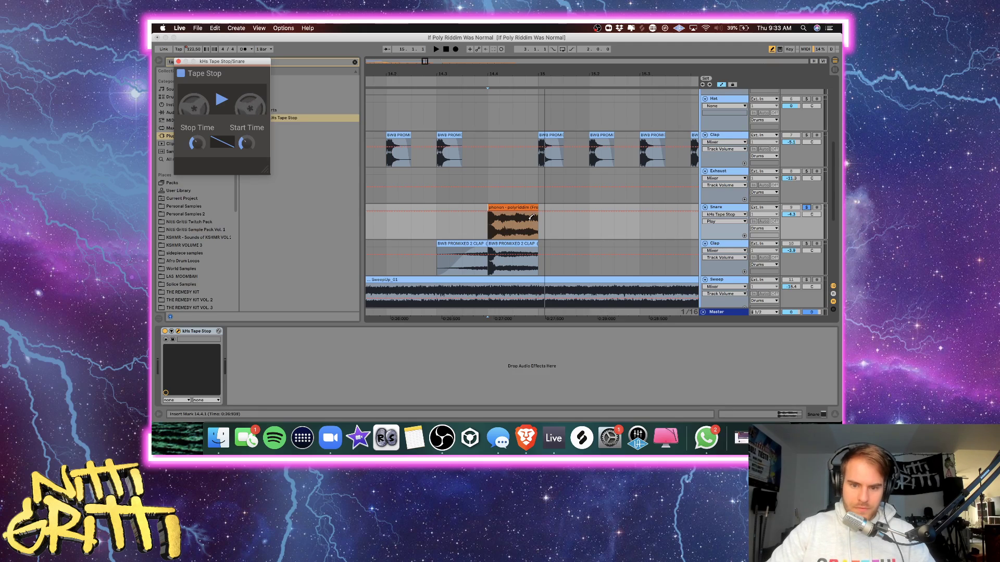
# Automate Tape Stop's Play parameter to drop from on to off during the second half of the snare clip.
pyautogui.click(533, 233)
pyautogui.press('b')
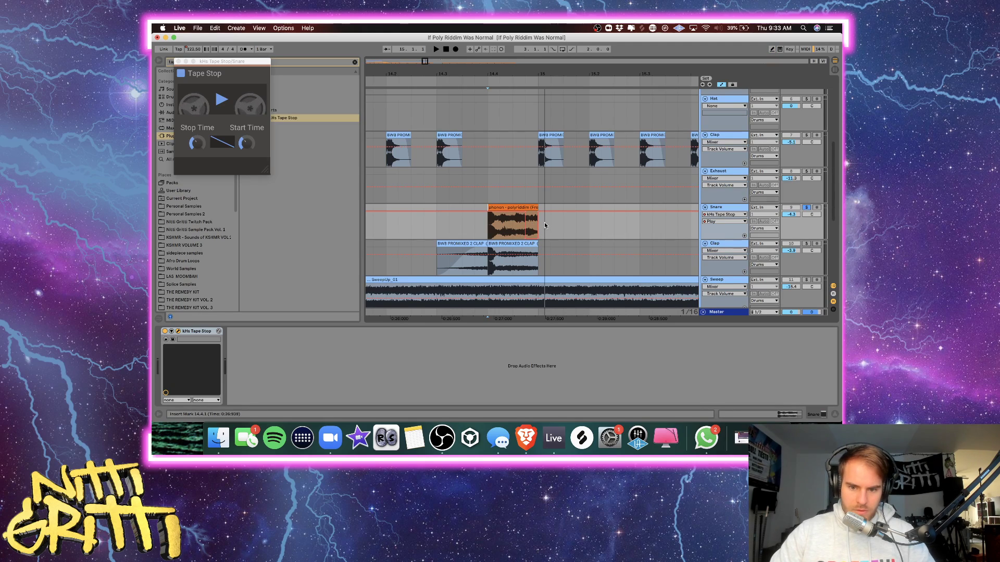
pyautogui.press('space')
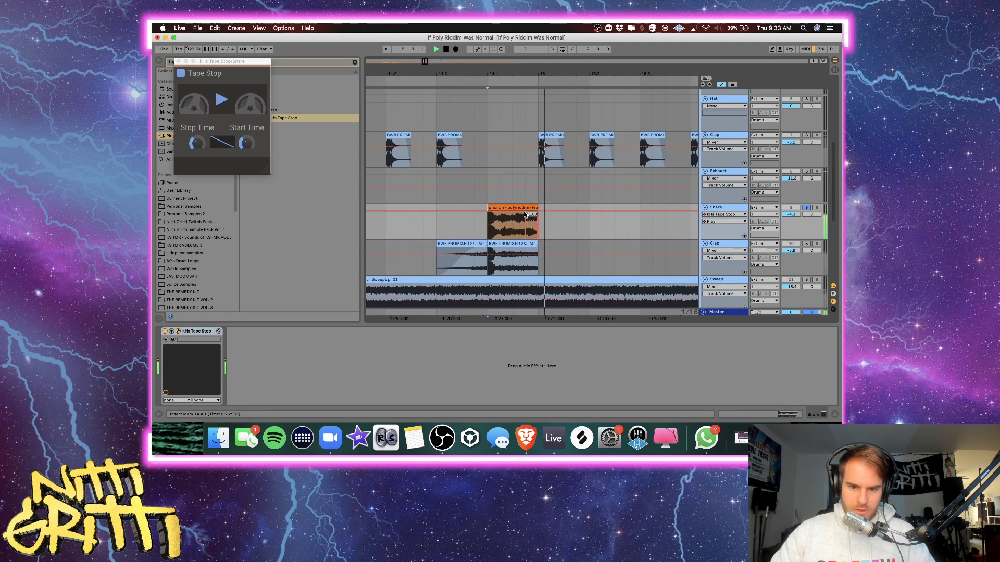
pyautogui.press('space')
pyautogui.press('space')
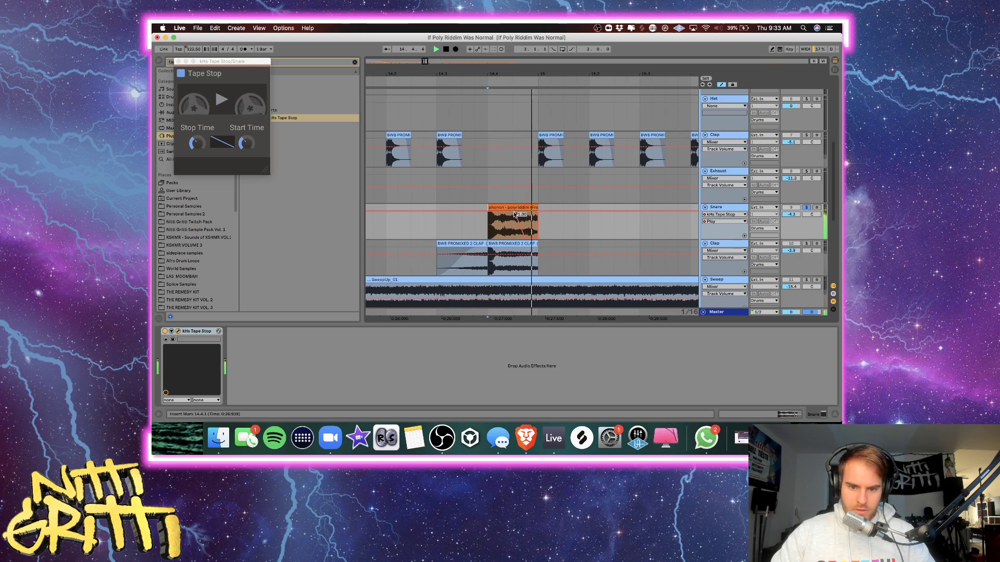
pyautogui.moveTo(525, 214); pyautogui.dragTo(514, 214)
pyautogui.press('space')
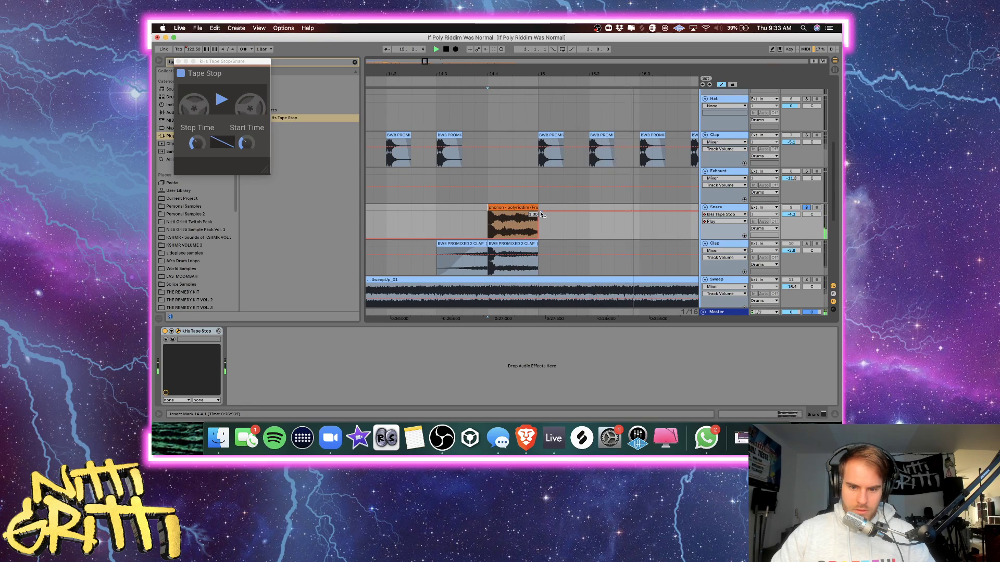
pyautogui.click(539, 215)
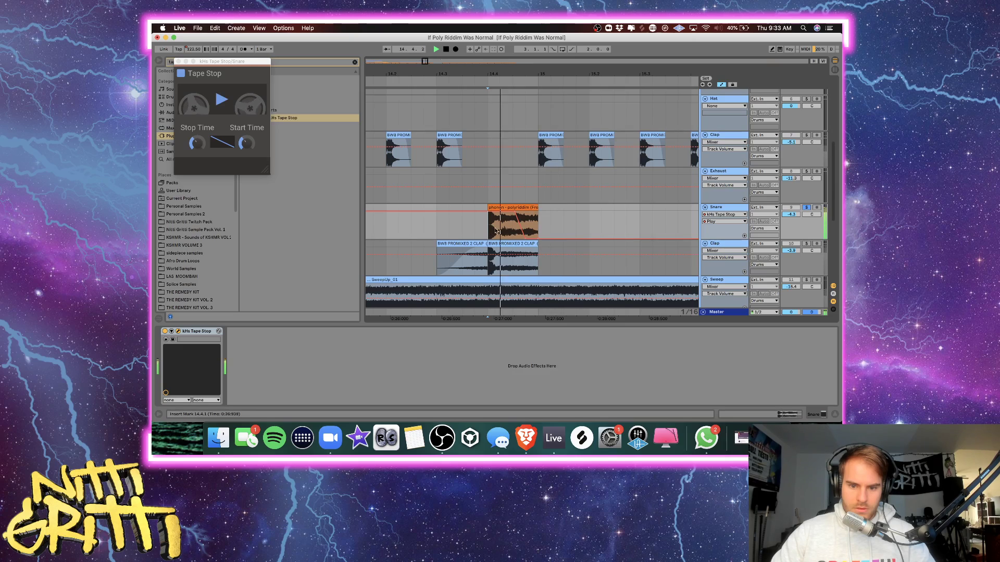
# Undo the last automation change, replay the snare from 14.2.3, and adjust Tape Stop's Stop Time.
pyautogui.press('super+z')
pyautogui.press('space')
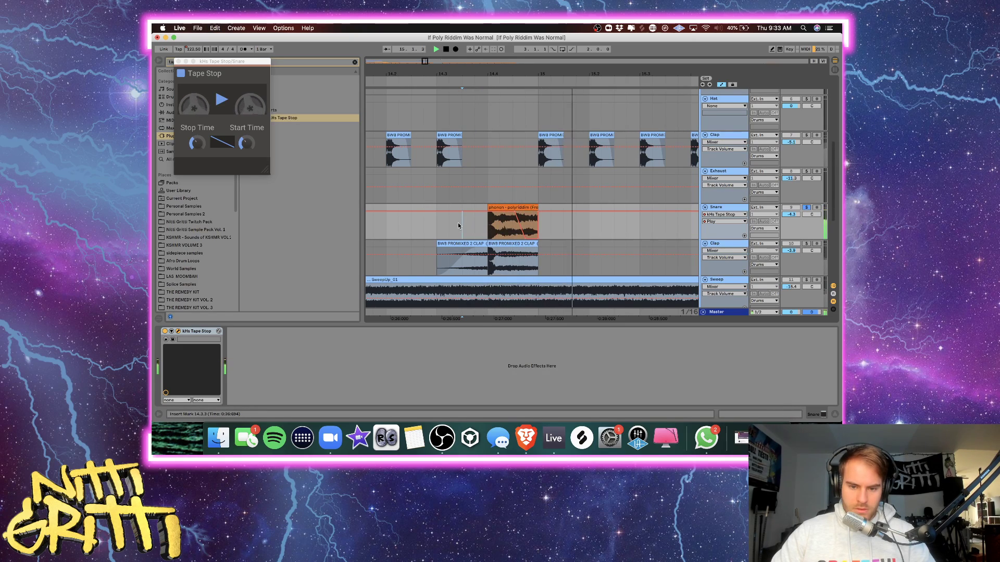
pyautogui.click(411, 224)
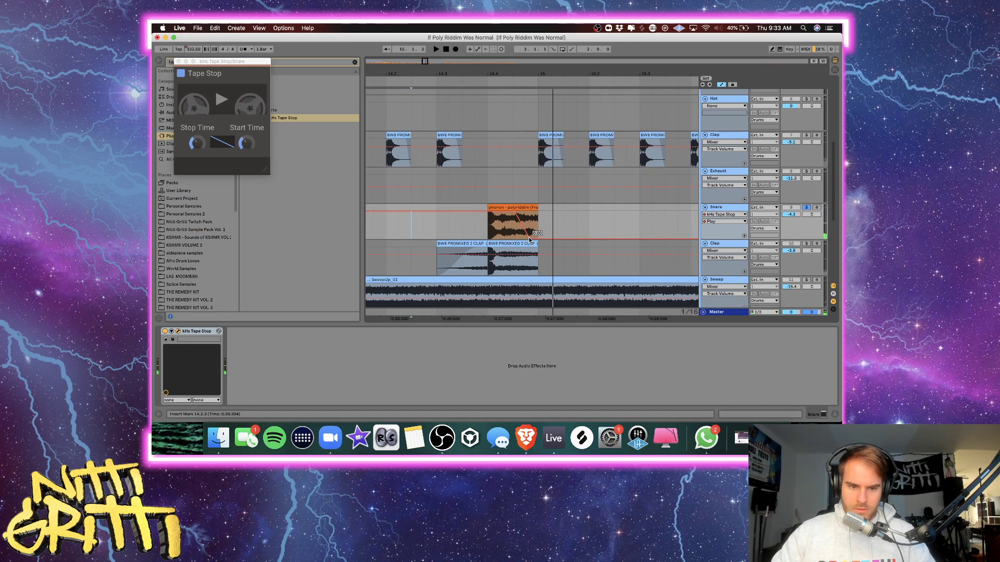
pyautogui.click(197, 144)
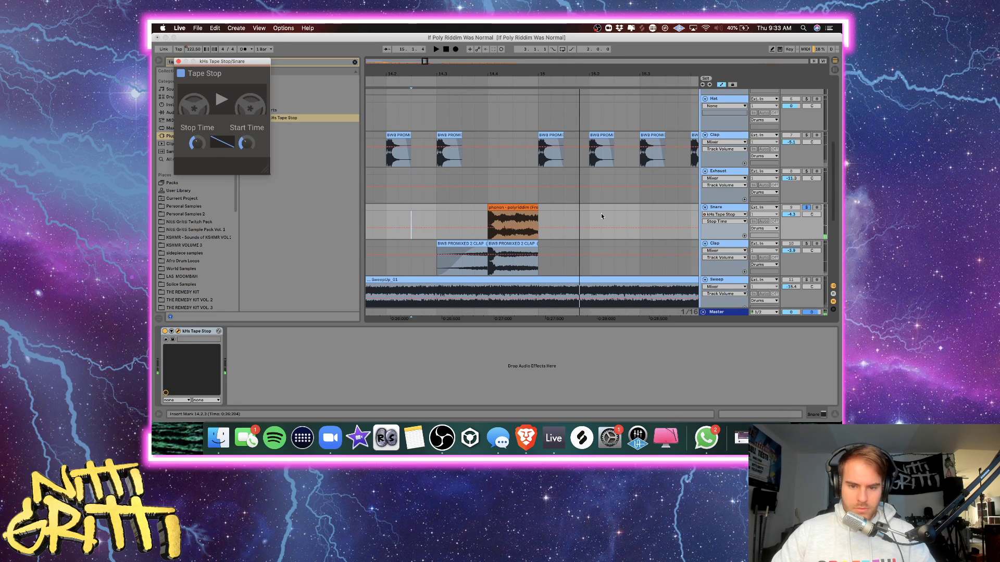
# Copy the Snare track's Tape Stop device onto the Clap track below it and the Sweep track.
pyautogui.click(198, 332)
pyautogui.click(721, 245)
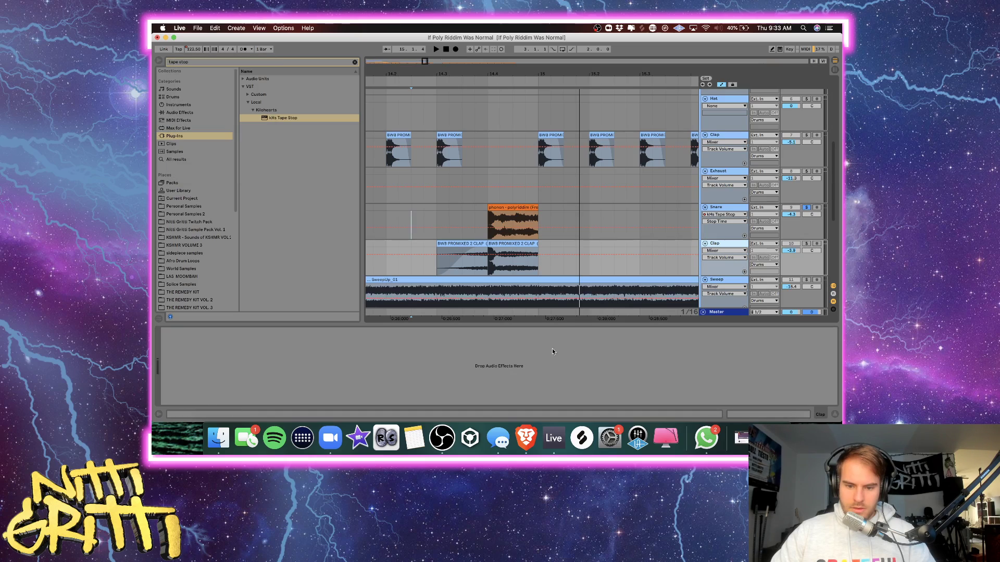
pyautogui.click(504, 383)
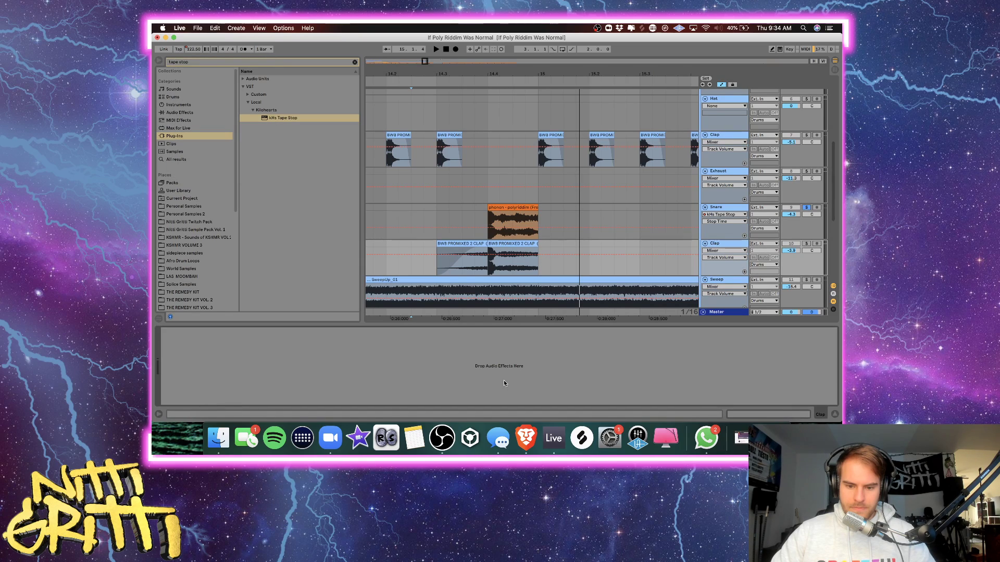
pyautogui.press('super+v')
pyautogui.click(721, 245)
pyautogui.scroll(-2, 721, 250)
pyautogui.click(720, 253)
pyautogui.click(487, 377)
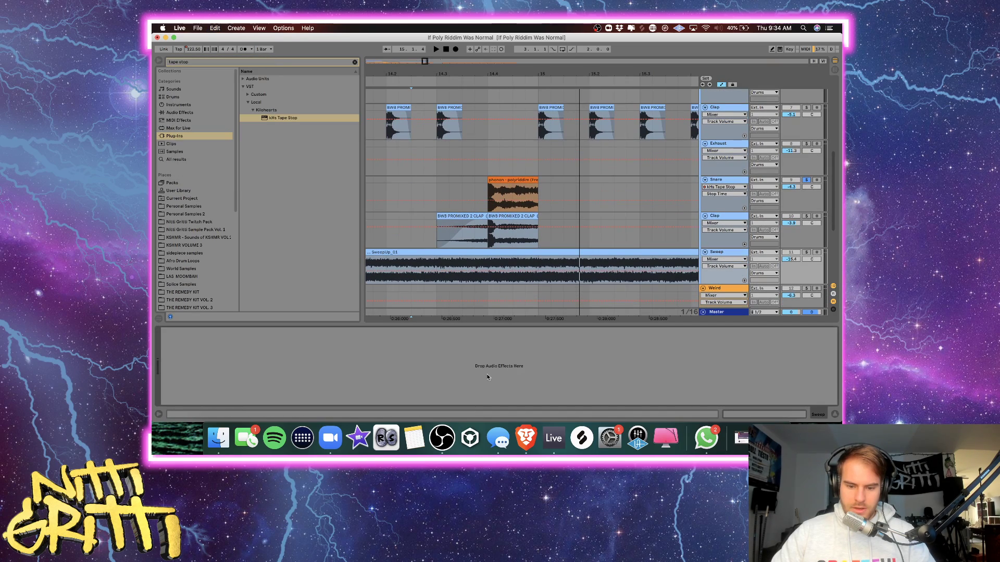
pyautogui.press('super+v')
pyautogui.click(719, 254)
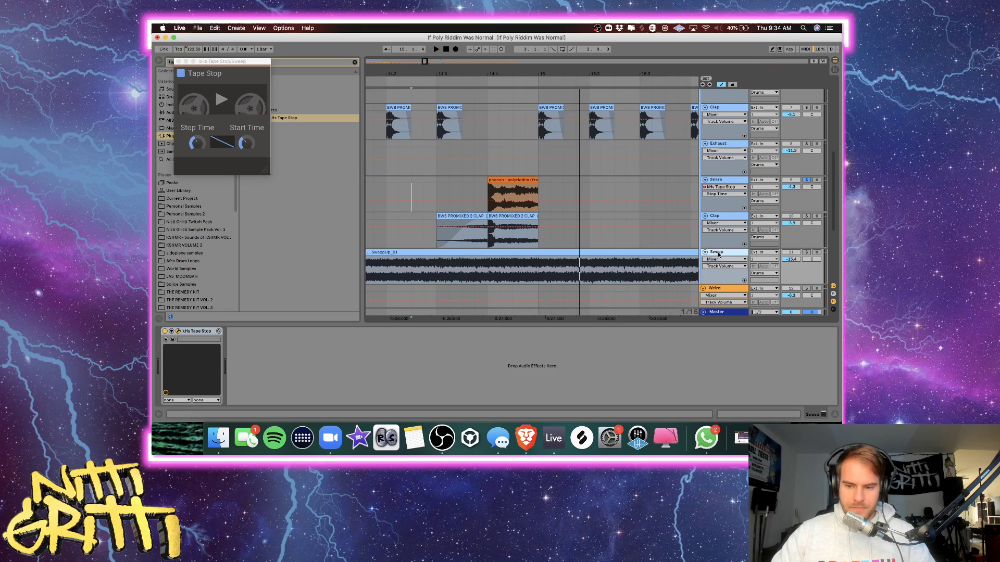
# Freeze and flatten the Snare, lower Clap and Sweep tracks together.
pyautogui.rightClick(723, 183)
pyautogui.click(738, 224)
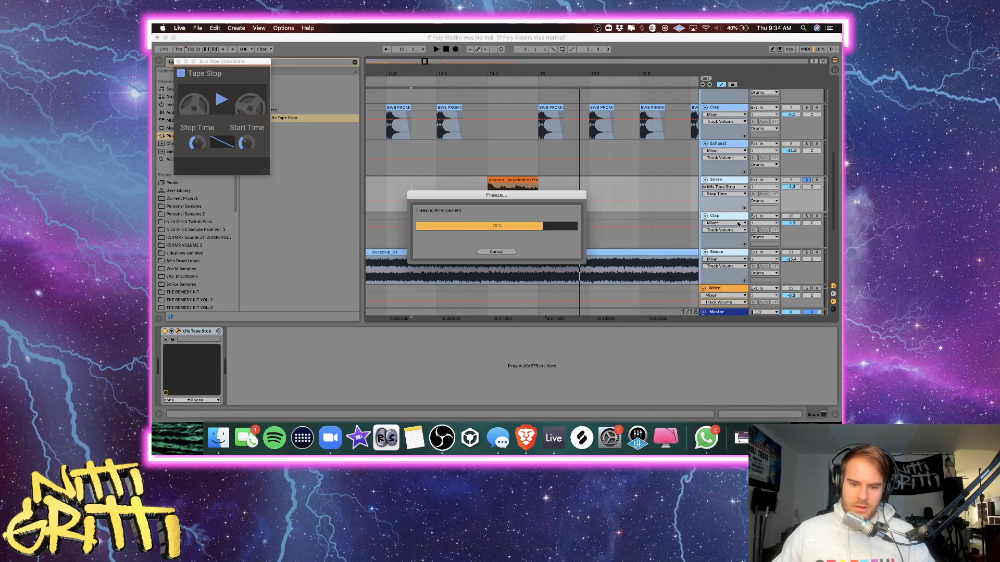
pyautogui.rightClick(720, 181)
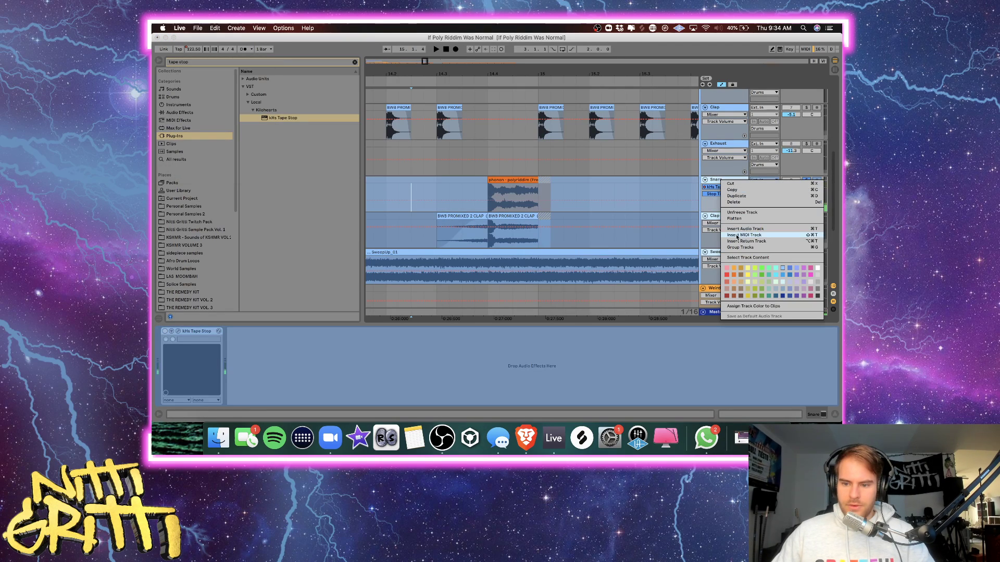
pyautogui.click(733, 219)
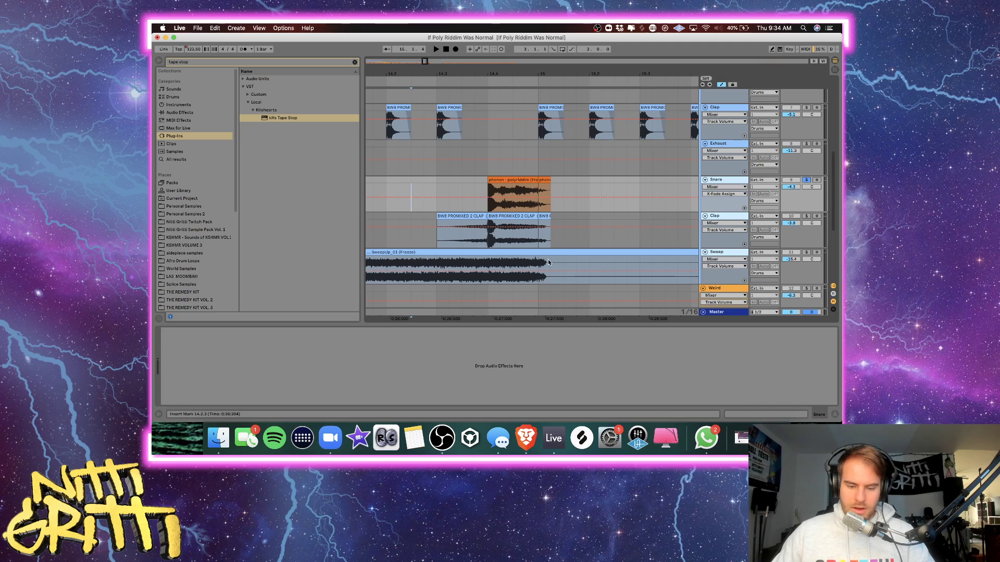
# Undo the flattening and unfreeze the Sweep track.
pyautogui.press('super+z')
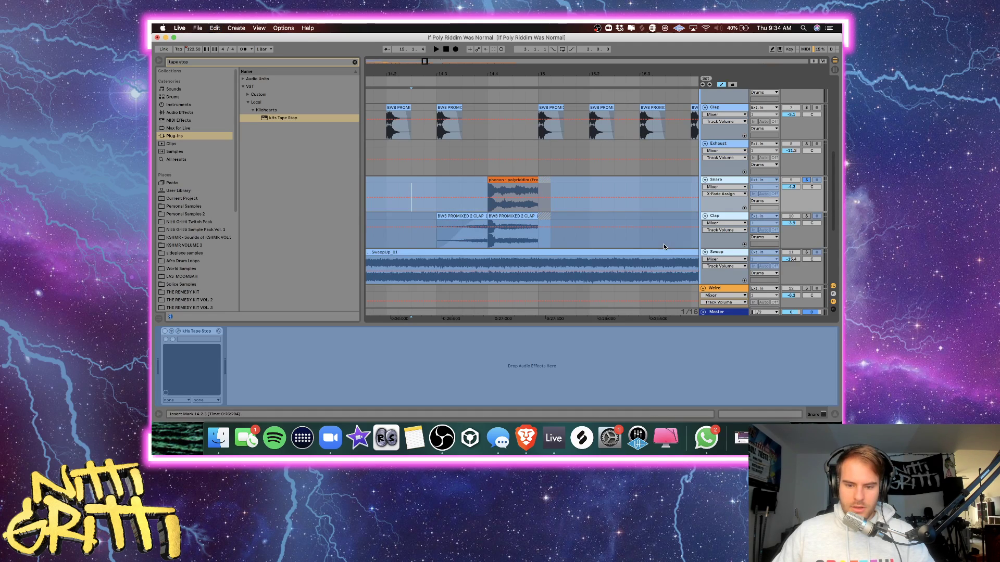
pyautogui.click(723, 253)
pyautogui.rightClick(724, 254)
pyautogui.click(746, 302)
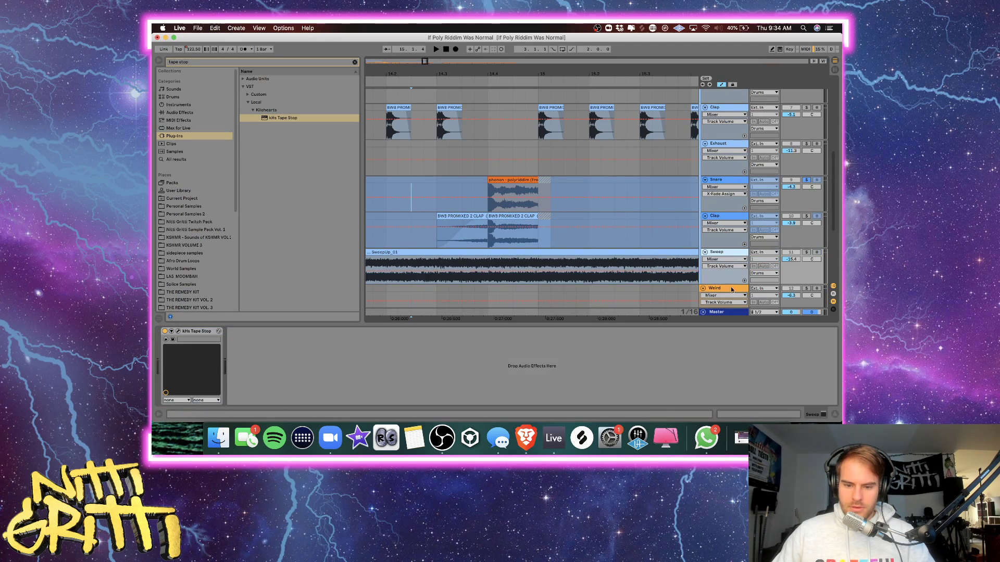
# Show the Sweep track's Tape Stop parameters and automate Play to drop to 0 midway between beat 14.4 and bar 15.
pyautogui.click(179, 332)
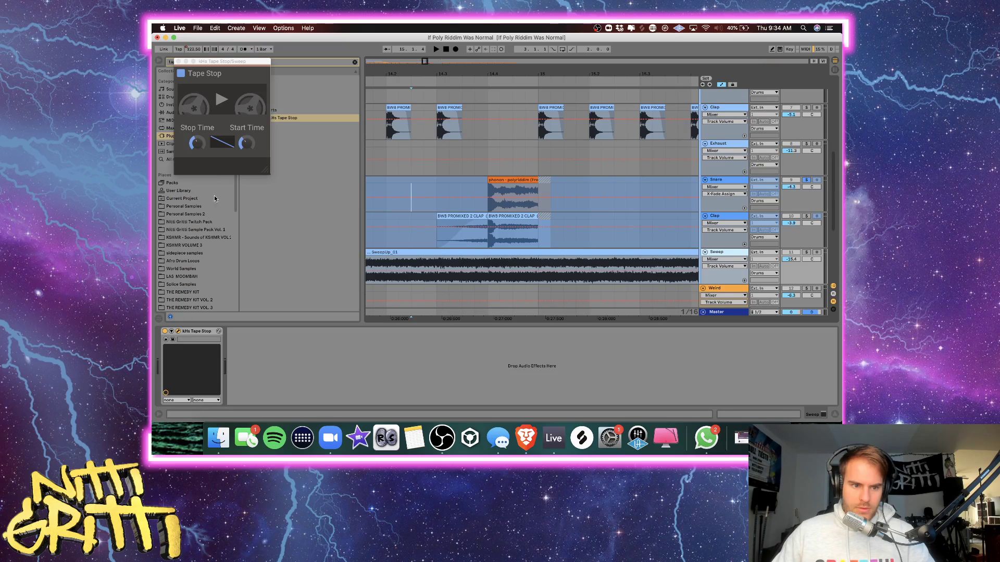
pyautogui.click(172, 332)
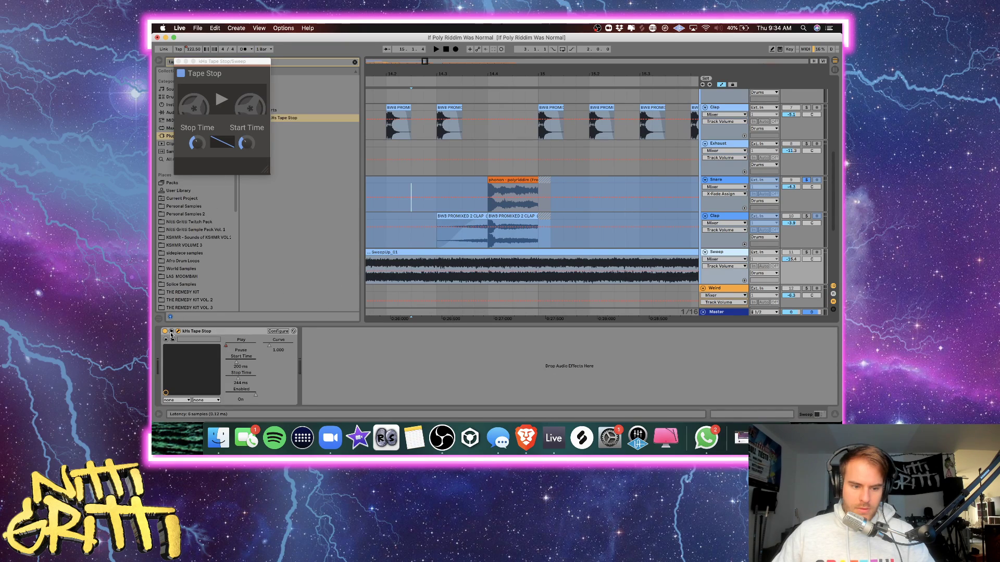
pyautogui.click(225, 347)
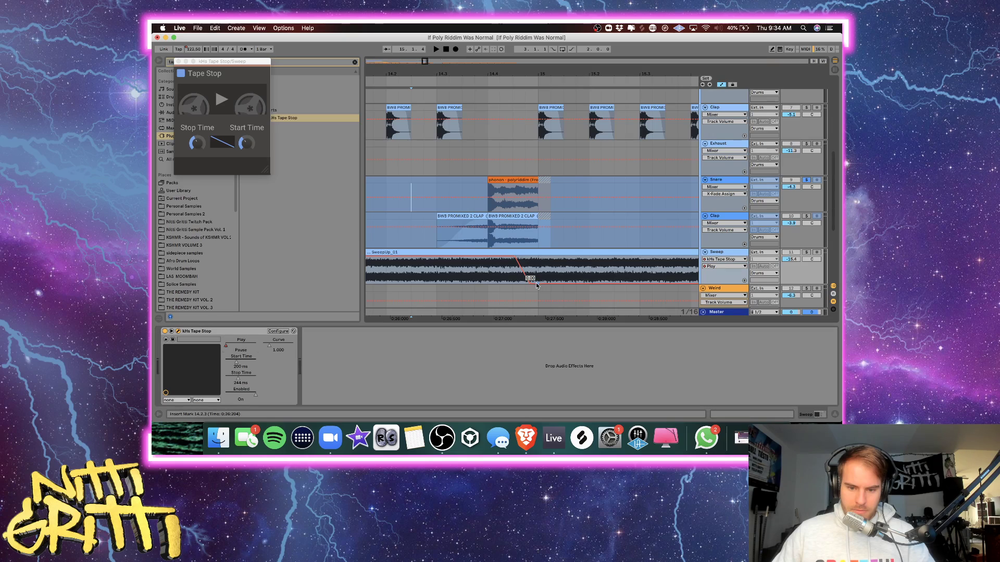
# Freeze the Sweep track again and flatten the Snare, lower Clap and Sweep tracks.
pyautogui.rightClick(727, 254)
pyautogui.click(743, 312)
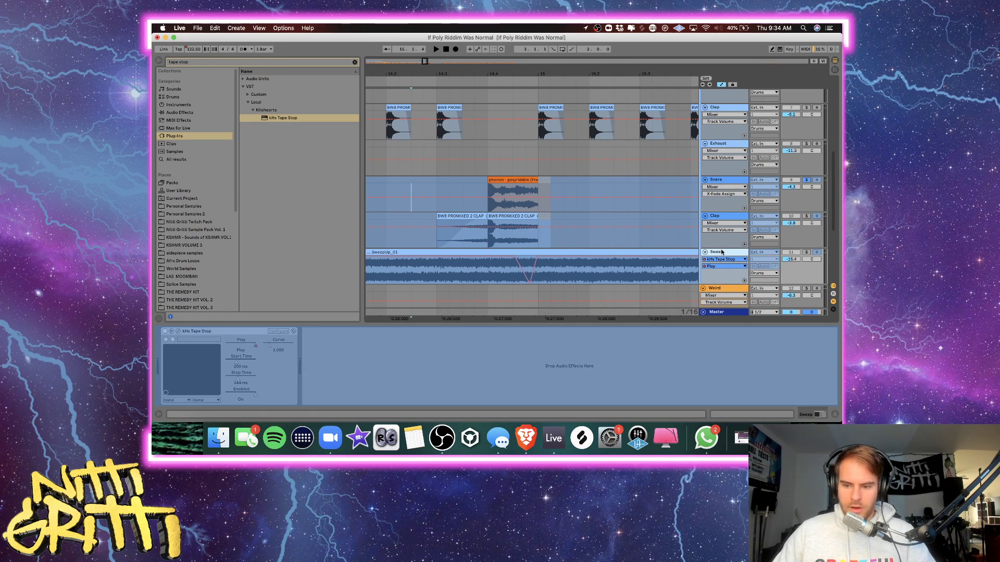
pyautogui.rightClick(717, 179)
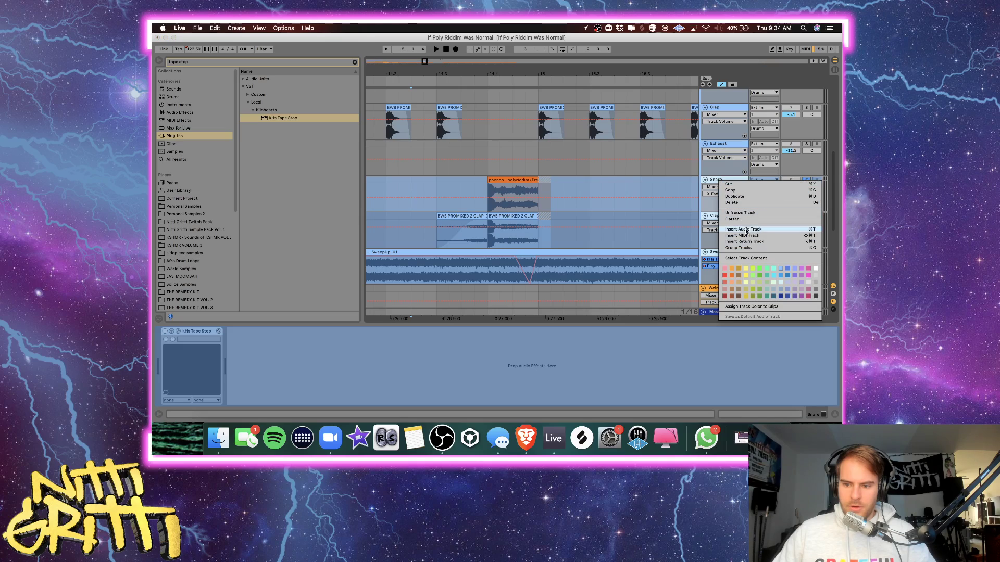
pyautogui.click(679, 224)
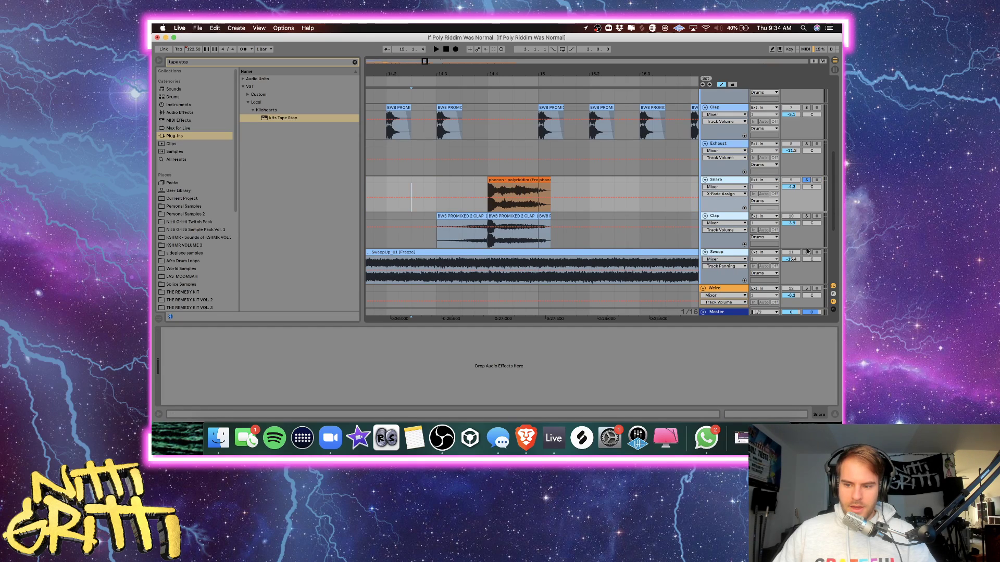
# Play the flattened tracks from beat 14.4, soloing the Sweep track to hear its tape stop.
pyautogui.click(499, 282)
pyautogui.press('space')
pyautogui.press('space')
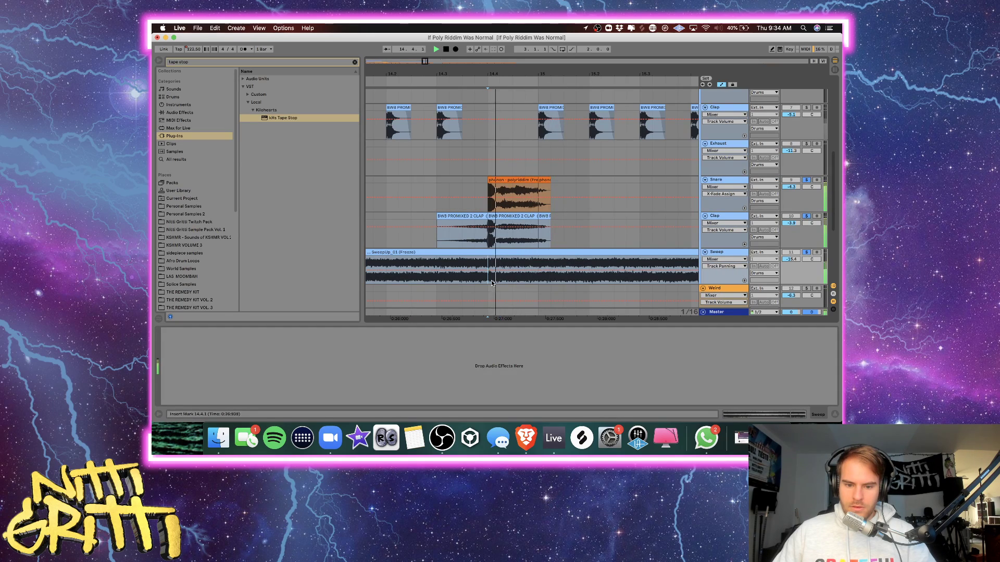
pyautogui.click(807, 252)
pyautogui.press('space')
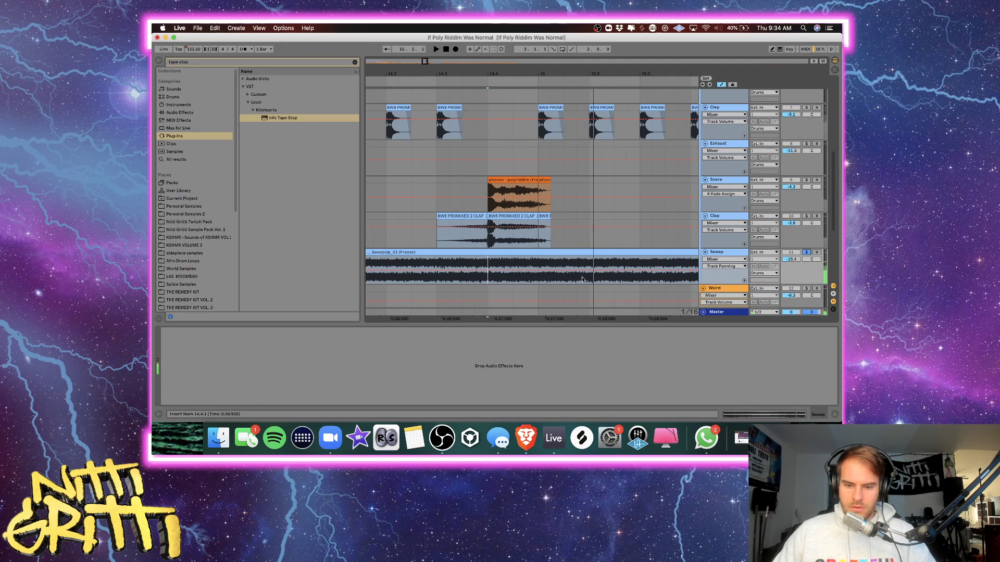
# Split the sweep clip at bar 15, hide automation, and fade out the beat before the split.
pyautogui.press('super+e')
pyautogui.press('a')
pyautogui.moveTo(536, 257); pyautogui.dragTo(490, 261)
pyautogui.click(490, 268)
# Replay the soloed sweep from beat 14.4 to listen to the fade-out into bar 15.
pyautogui.press('space')
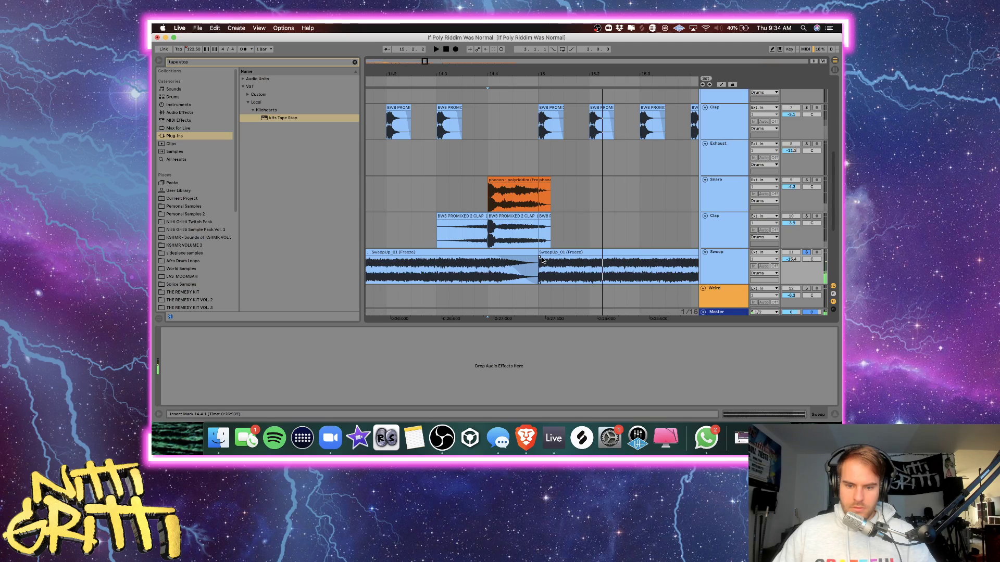
pyautogui.press('space')
pyautogui.click(488, 273)
pyautogui.press('space')
pyautogui.press('space')
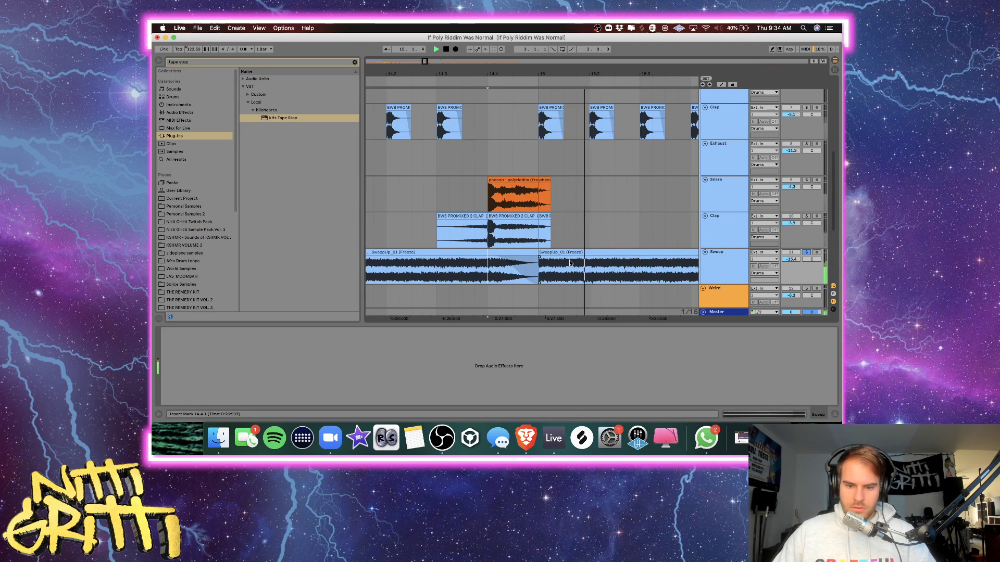
pyautogui.press('space')
# Delete the tails of the snare and lower clap clips that extend past bar 15.
pyautogui.moveTo(565, 218); pyautogui.dragTo(536, 187)
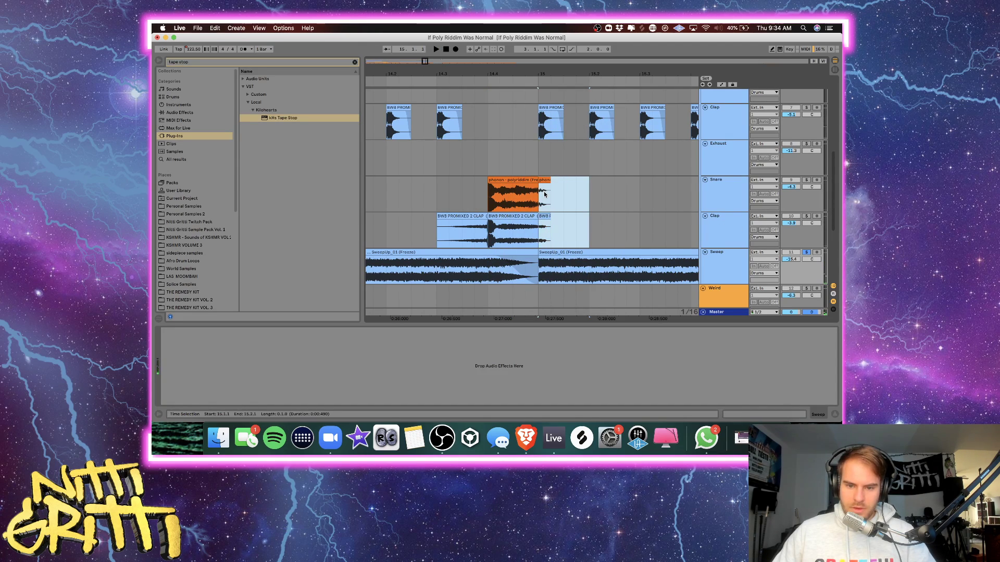
pyautogui.press('a')
pyautogui.press('a')
pyautogui.click(536, 188)
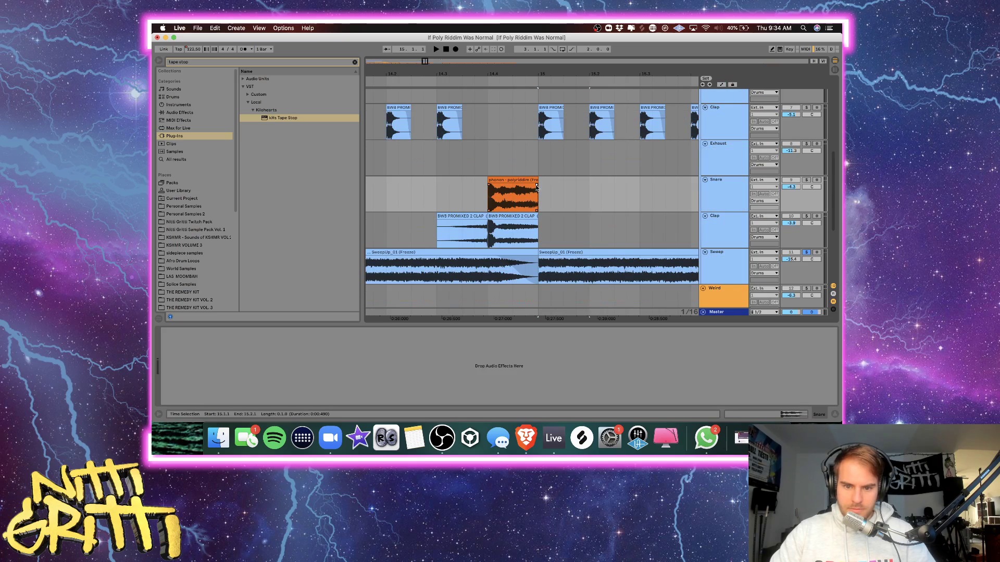
# Solo the Drums group and play from before beat 14.3 to hear the tape-stop transition into bar 15.
pyautogui.click(437, 230)
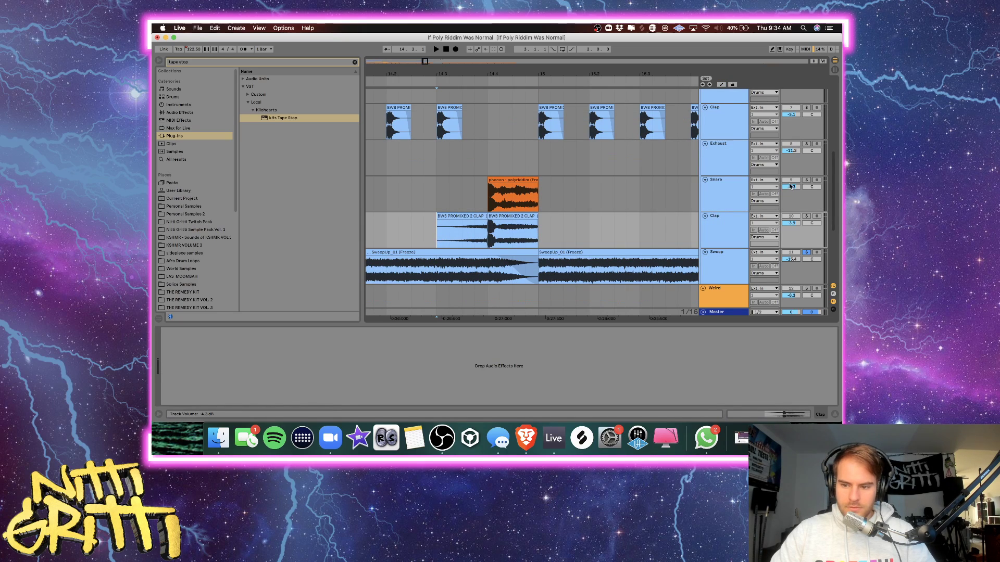
pyautogui.scroll(10, 754, 187)
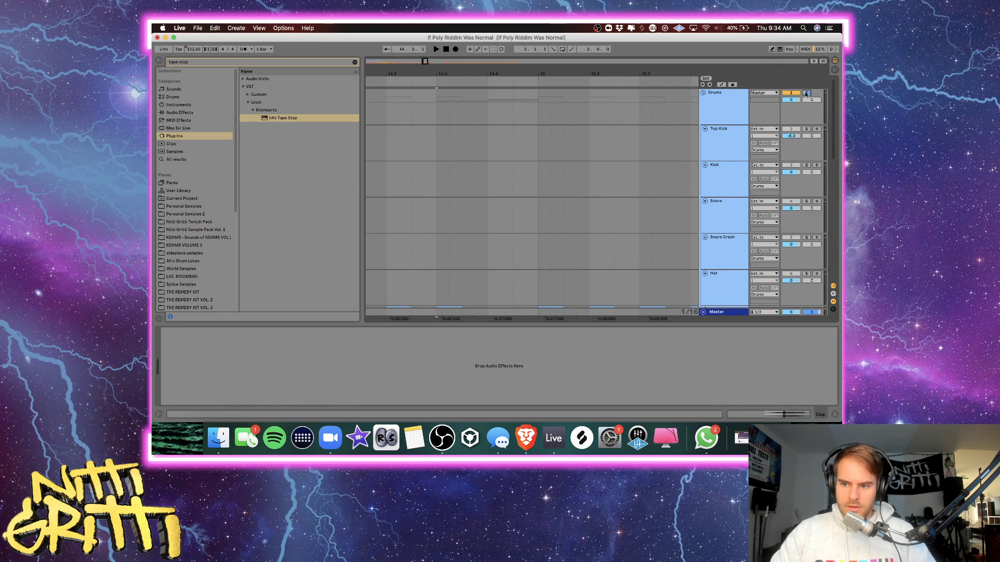
pyautogui.press('space')
pyautogui.scroll(-10, 724, 206)
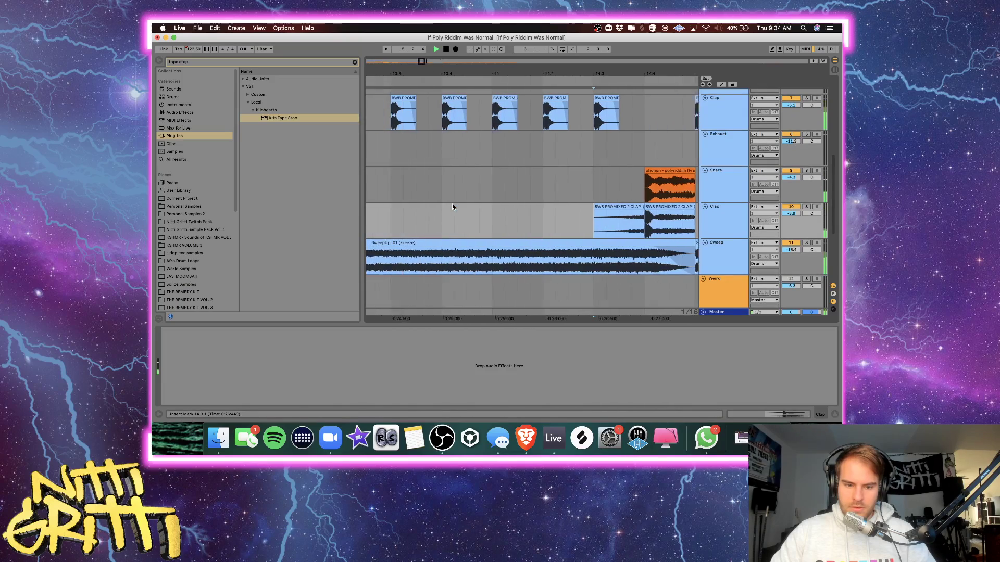
pyautogui.click(452, 205)
pyautogui.press('space')
pyautogui.press('space')
pyautogui.hscroll(5, 452, 205)
pyautogui.hscroll(-1, 501, 221)
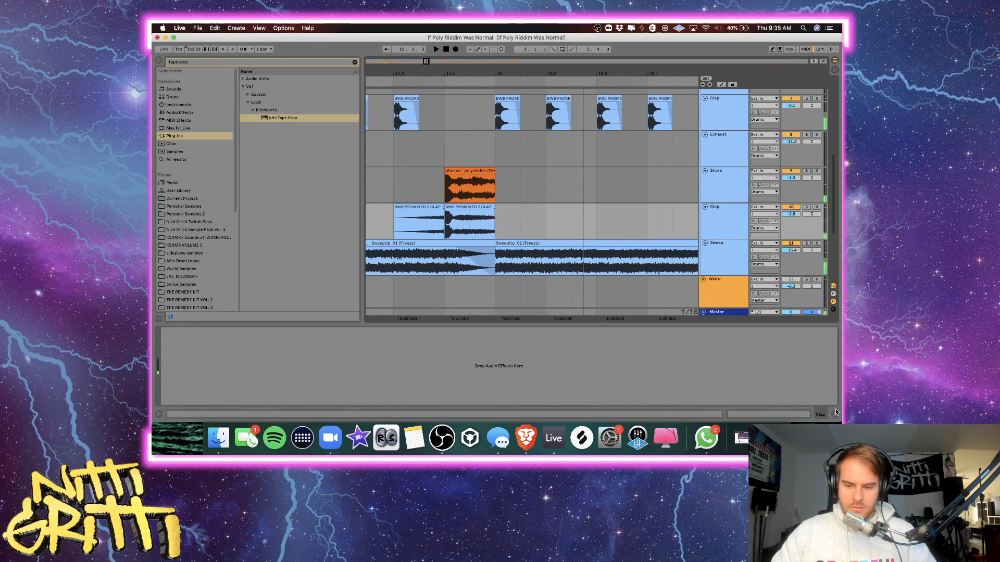
# Unsolo the Drums group, hide the detail view, and play the full mix from beat 11.3.
pyautogui.scroll(5, 722, 179)
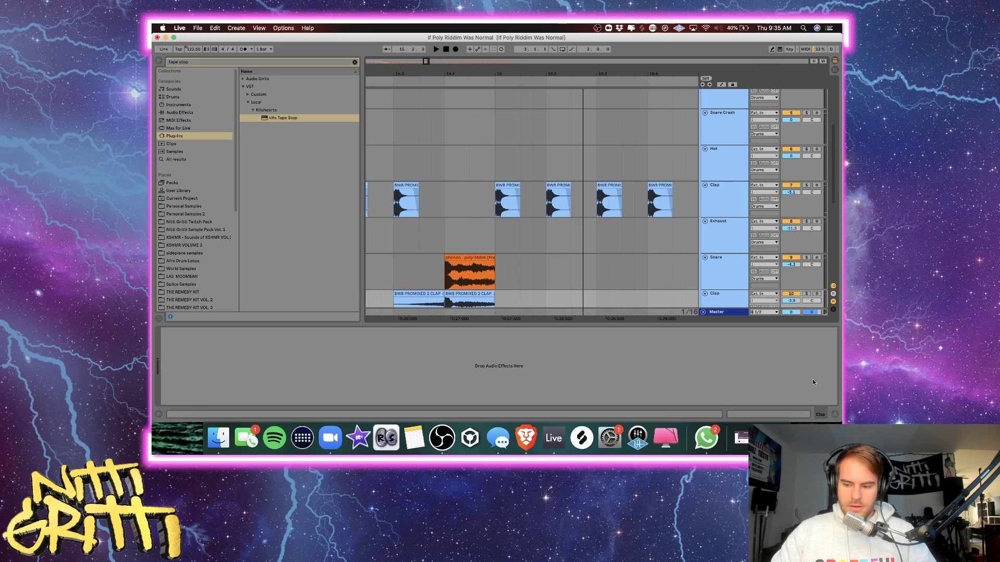
pyautogui.click(835, 414)
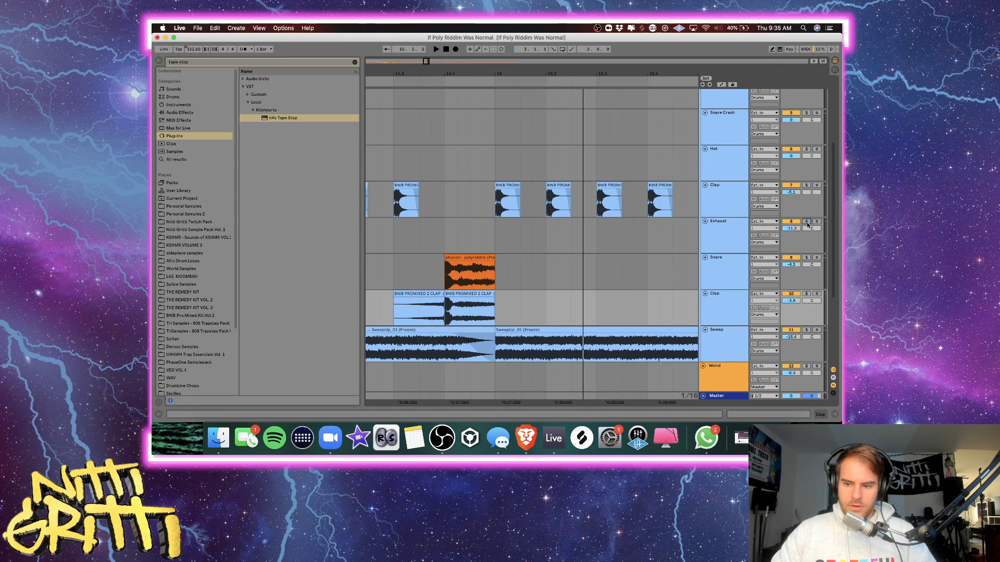
pyautogui.press('-')
pyautogui.press('-')
pyautogui.click(410, 255)
pyautogui.scroll(-2, 490, 262)
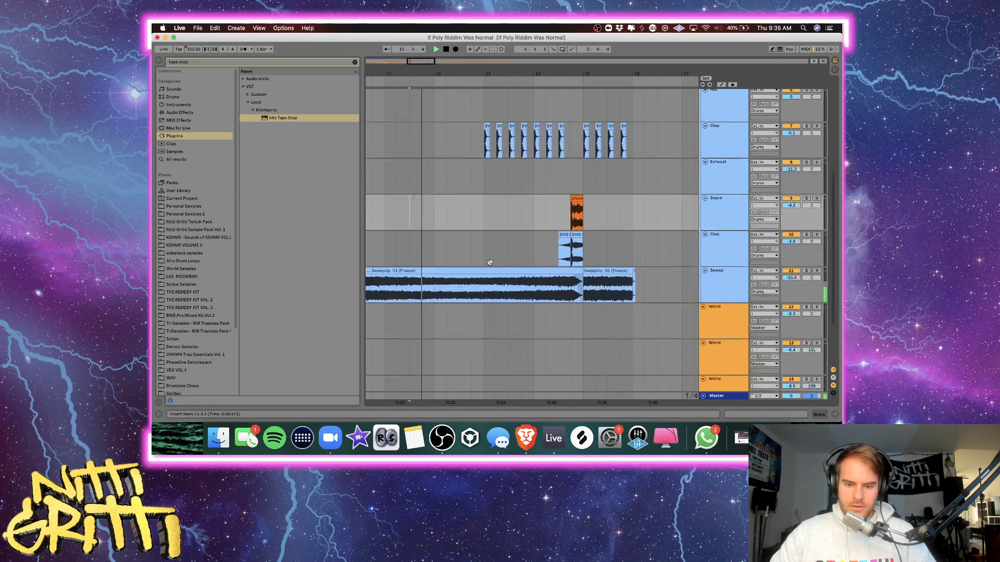
pyautogui.scroll(1, 489, 262)
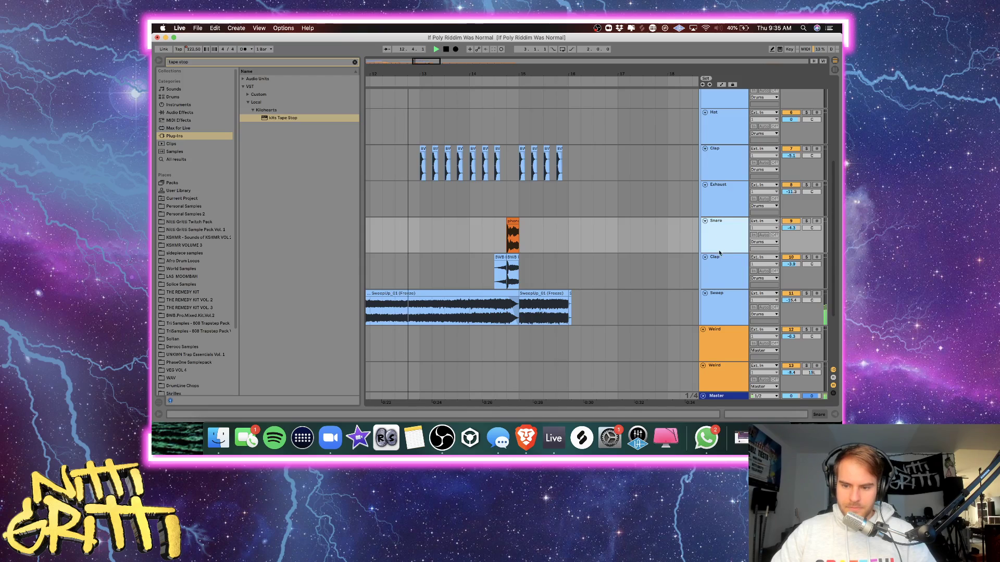
# Lower the Snare and lower Clap track volumes slightly while the transition plays.
pyautogui.click(741, 257)
pyautogui.moveTo(791, 264); pyautogui.dragTo(795, 265)
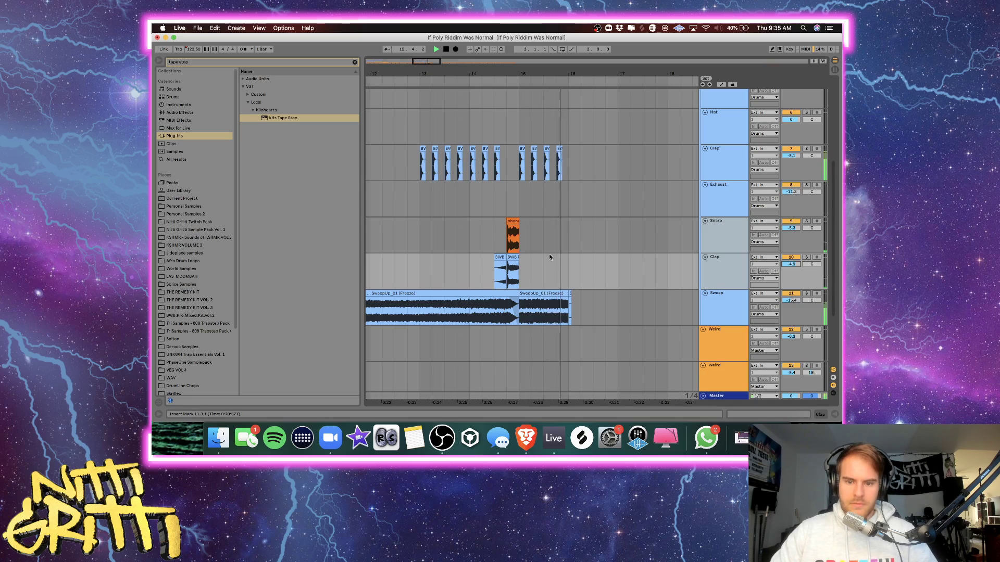
pyautogui.press('space')
# Duplicate the tape-stopped snare clip at bar 15 and split the copy one sixteenth note in, at 15.1.2.
pyautogui.click(533, 239)
pyautogui.press('+')
pyautogui.press('+')
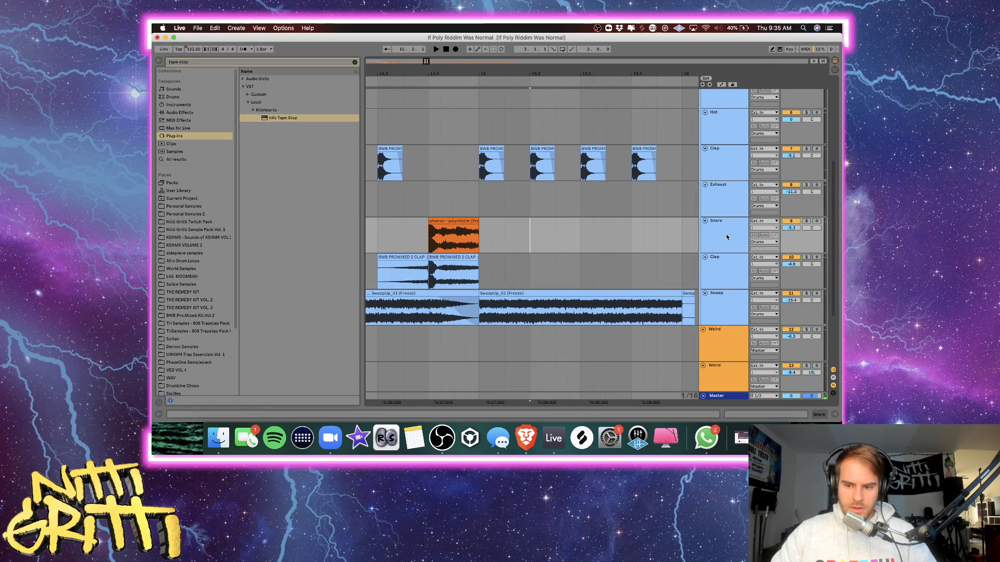
pyautogui.click(476, 238)
pyautogui.press('+')
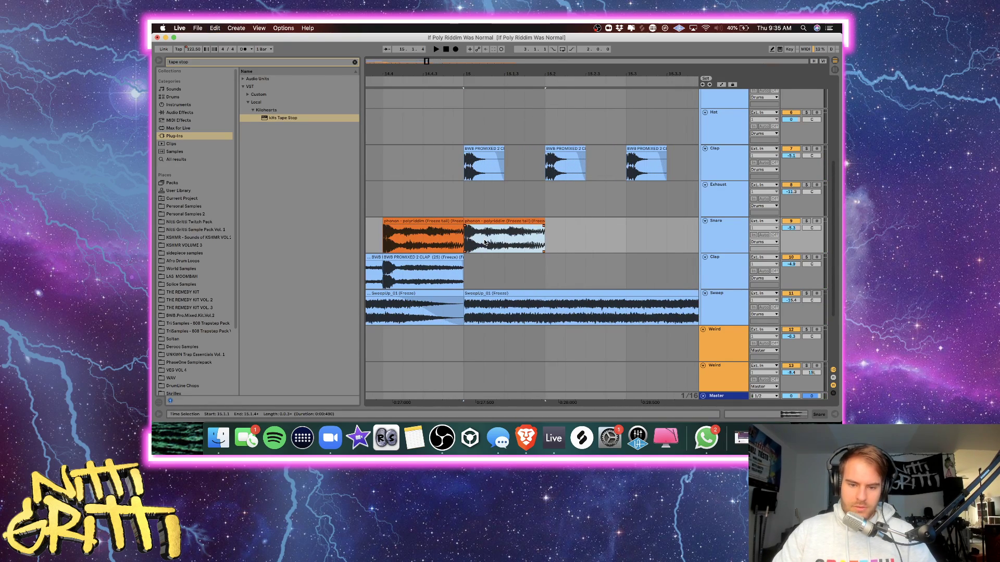
pyautogui.hotkey('ctrl', 'd')
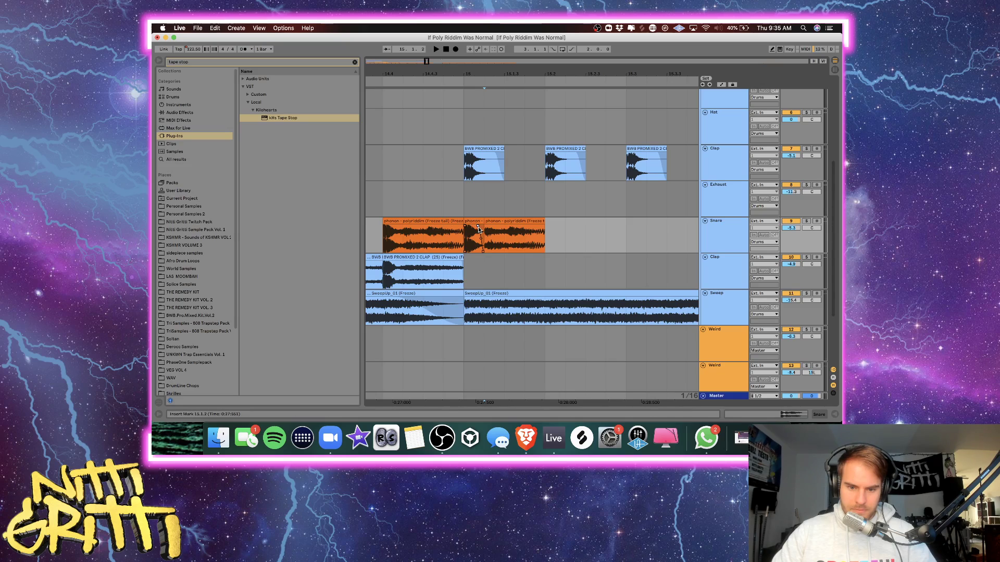
# Duplicate the first sixteenth-note snare slice repeatedly until the copies fill bar 15.
pyautogui.click(474, 221)
pyautogui.press('super+d')
pyautogui.press('super+d')
pyautogui.press('super+d')
pyautogui.press('super+d')
pyautogui.press('super+d')
pyautogui.press('super+d')
pyautogui.press('super+d')
pyautogui.press('super+d')
pyautogui.press('super+d')
pyautogui.press('super+d')
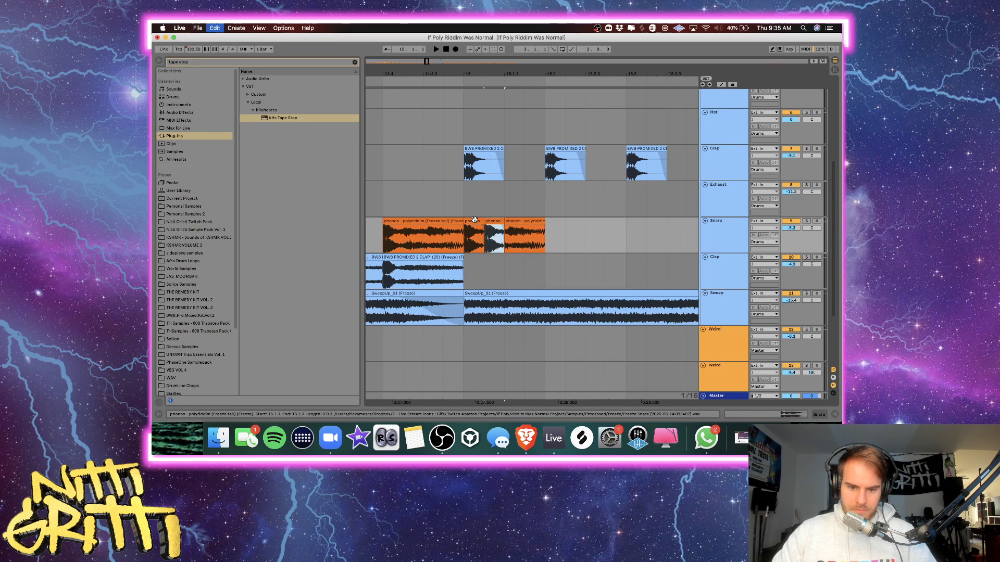
pyautogui.scroll(-3, 555, 233)
pyautogui.hscroll(2, 566, 233)
pyautogui.hotkey('ctrl', 'd')
pyautogui.hotkey('ctrl', 'd')
pyautogui.hotkey('ctrl', 'd')
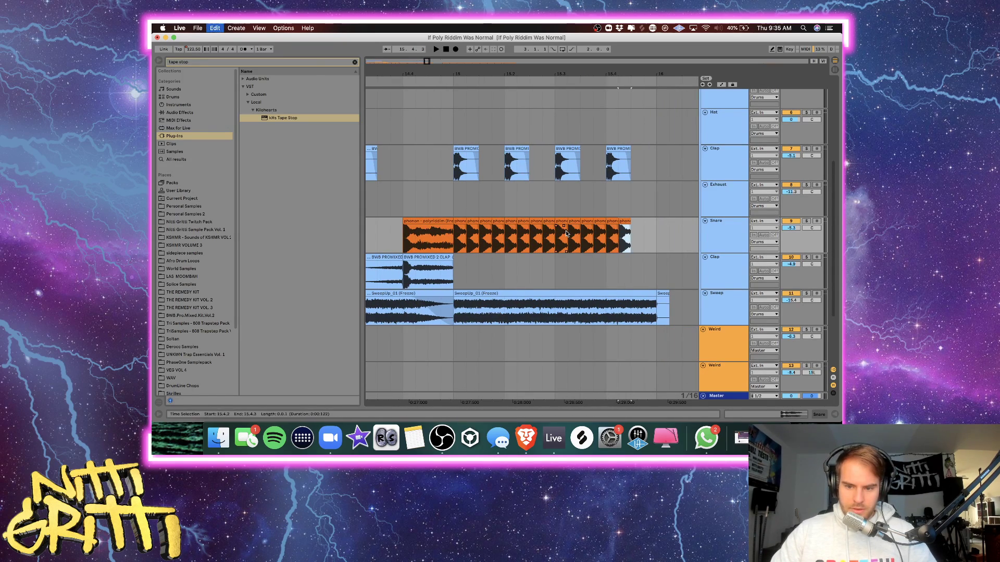
pyautogui.hotkey('ctrl', 'd')
pyautogui.hotkey('ctrl', 'd')
# Delete the leftover piece of the sweep clip that extends past bar 16.
pyautogui.click(663, 297)
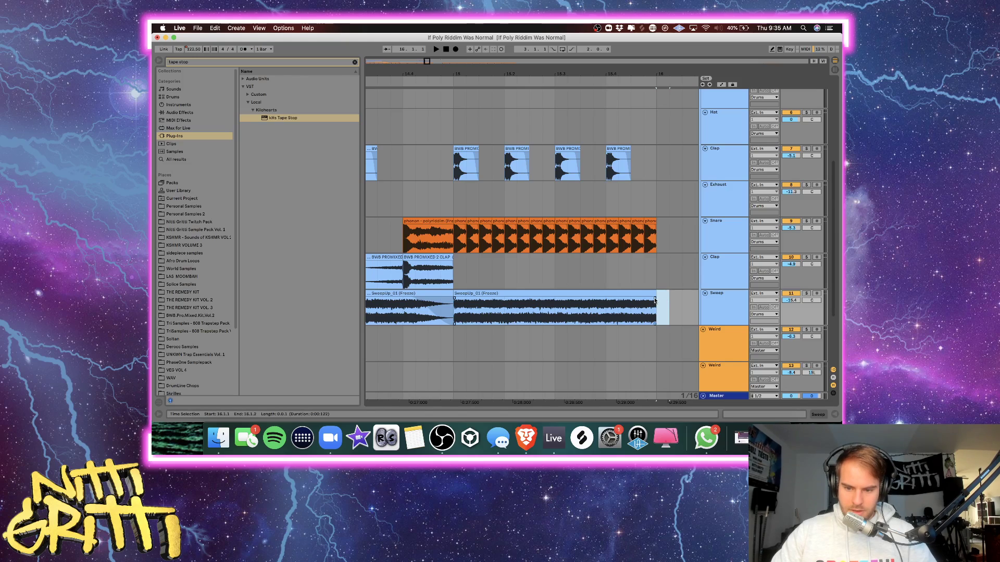
pyautogui.click(655, 301)
pyautogui.click(718, 232)
# Lower the clip gain of all sixteen snare slices in bar 15 by about 1 dB and play the soloed Snare track.
pyautogui.click(650, 221)
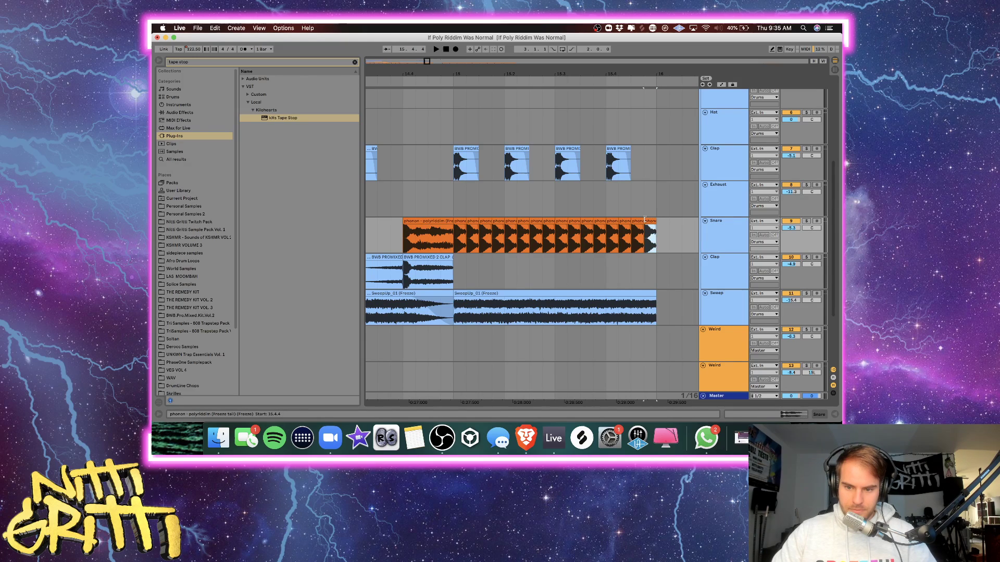
pyautogui.keyDown('shift'); pyautogui.doubleClick(461, 219); pyautogui.keyUp('shift')
pyautogui.moveTo(224, 303); pyautogui.dragTo(224, 308)
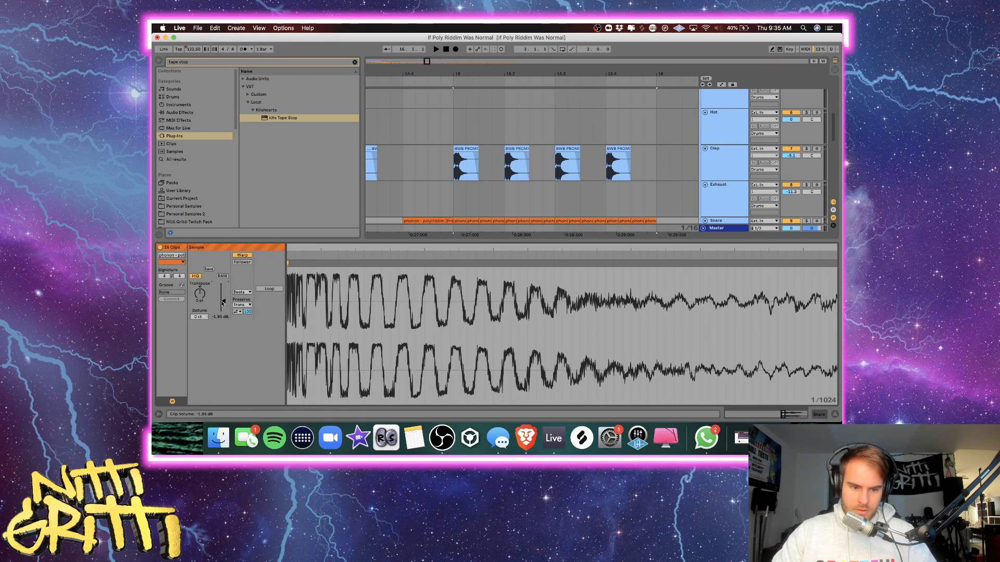
pyautogui.scroll(-3, 803, 167)
pyautogui.click(807, 173)
pyautogui.press('space')
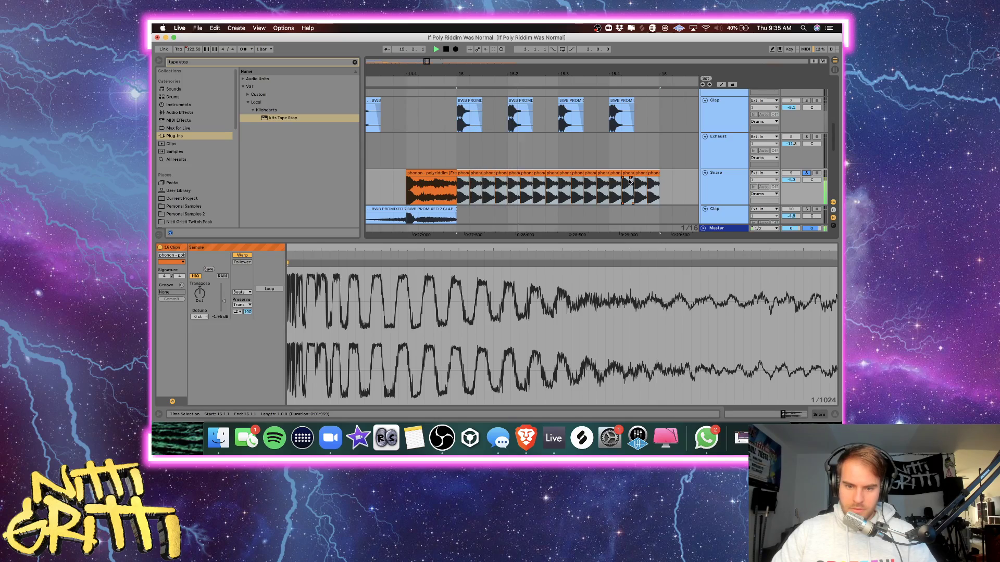
pyautogui.press('space')
# Add a Frequency Shifter audio effect to the Snare track and show the automation lanes.
pyautogui.doubleClick(721, 184)
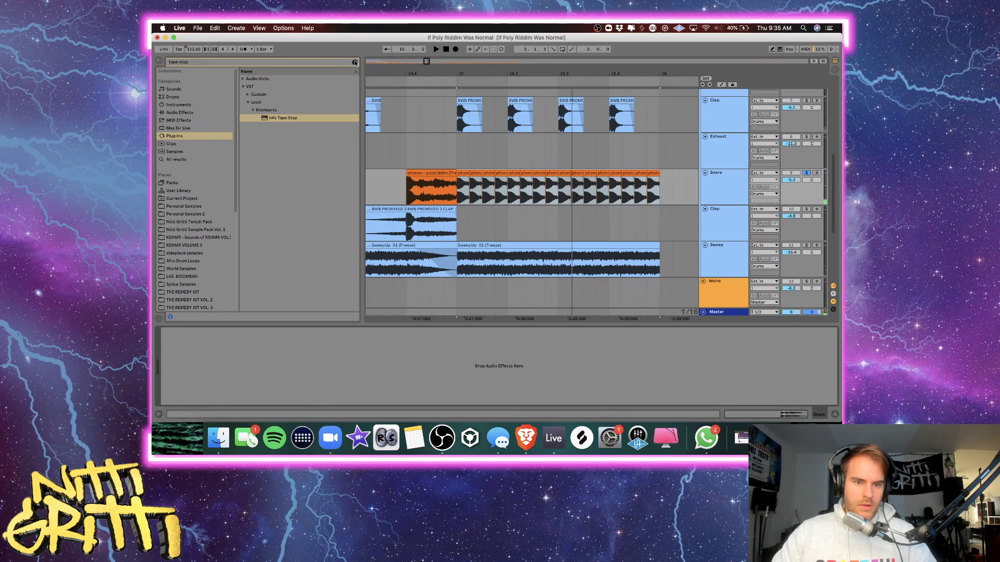
pyautogui.click(355, 62)
pyautogui.click(198, 113)
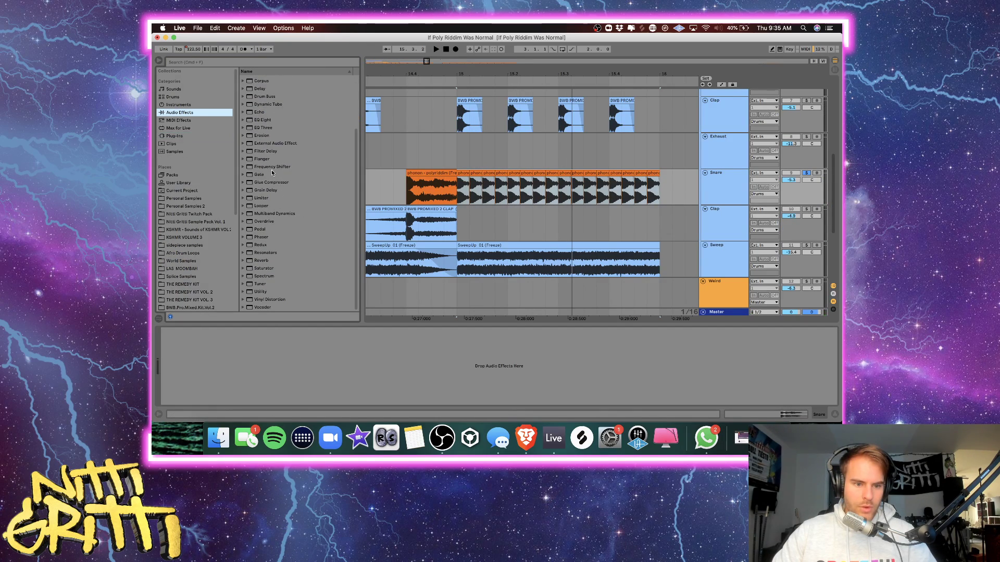
pyautogui.moveTo(271, 167); pyautogui.dragTo(264, 355)
pyautogui.press('a')
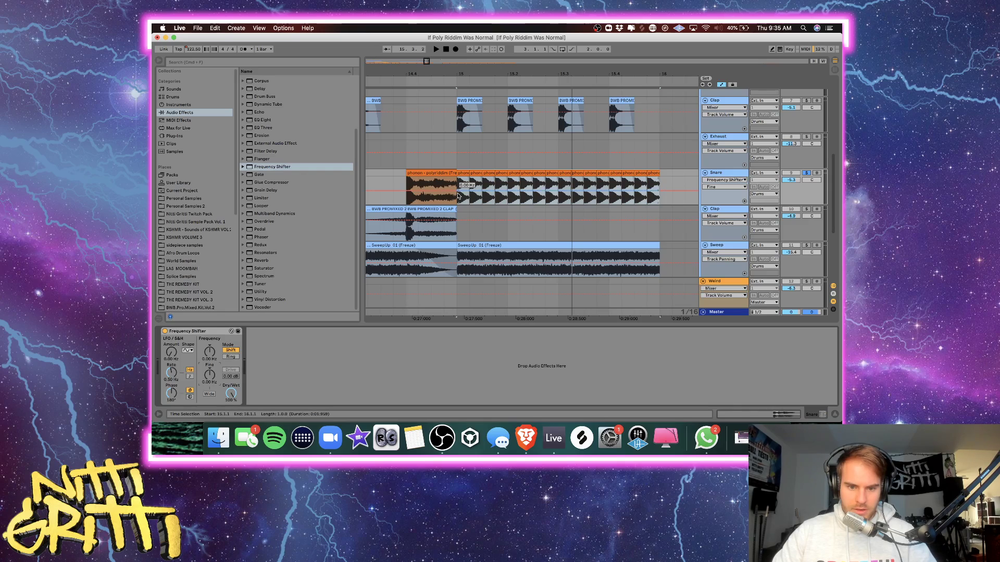
# Try Frequency Shifter Fine automation across the bar 15 snare slices, audition it, and undo it.
pyautogui.click(457, 195)
pyautogui.moveTo(665, 195); pyautogui.dragTo(661, 181)
pyautogui.press('space')
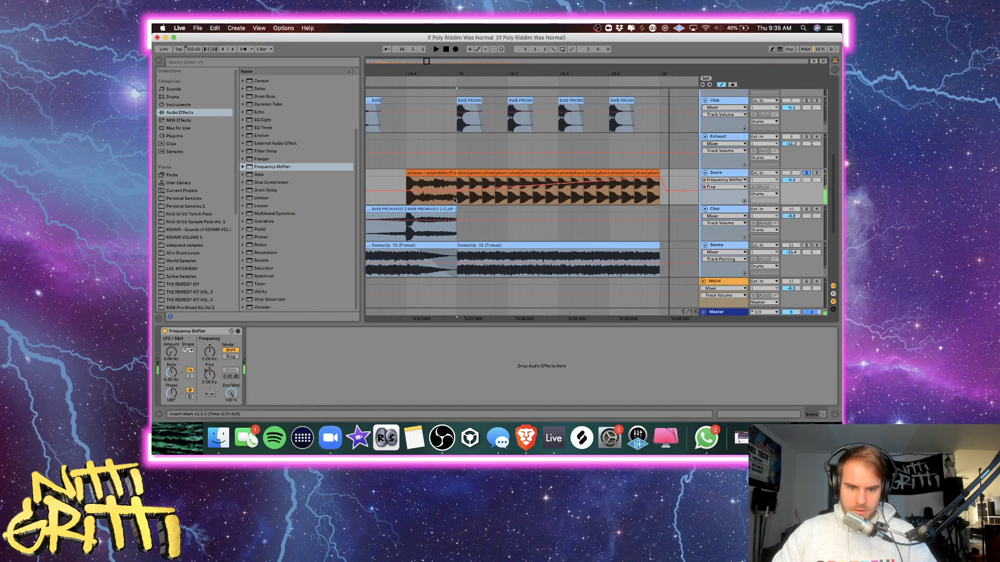
pyautogui.moveTo(451, 194); pyautogui.dragTo(456, 183)
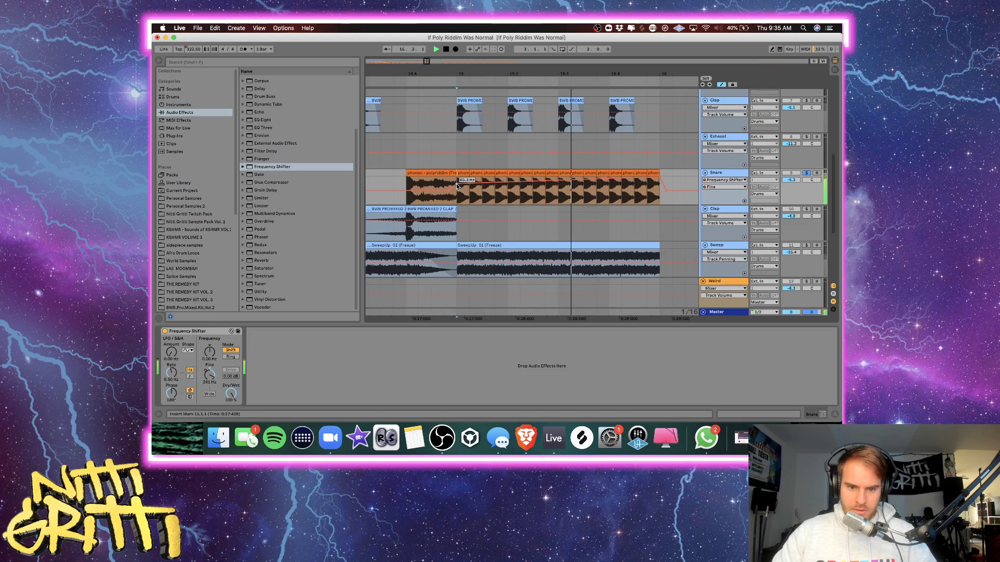
pyautogui.moveTo(462, 188); pyautogui.dragTo(459, 207)
pyautogui.press('space')
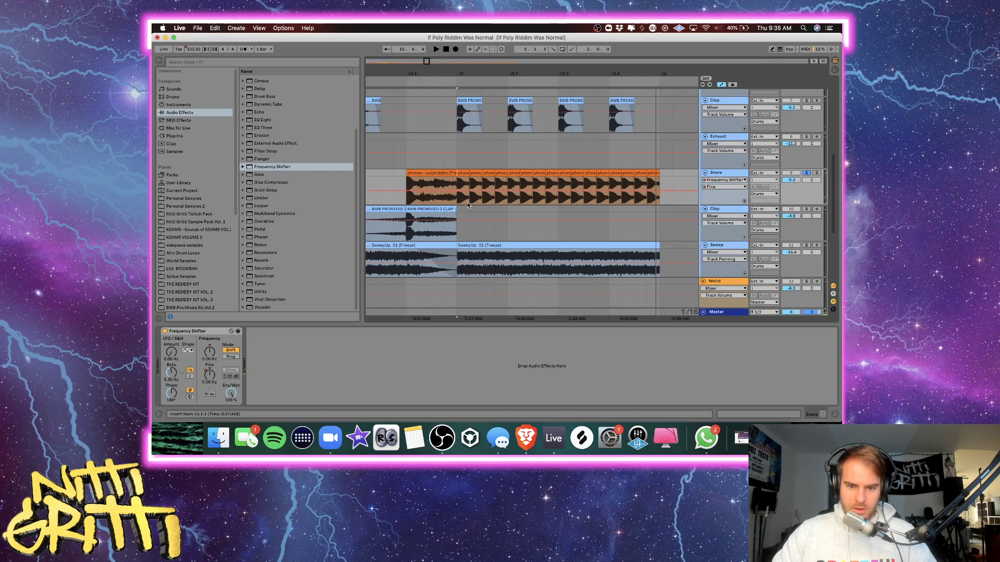
pyautogui.press('super+z')
# Automate the Frequency Shifter's Coarse frequency to rise from 0 Hz at bar 15 to bar 16, and audition it.
pyautogui.click(209, 353)
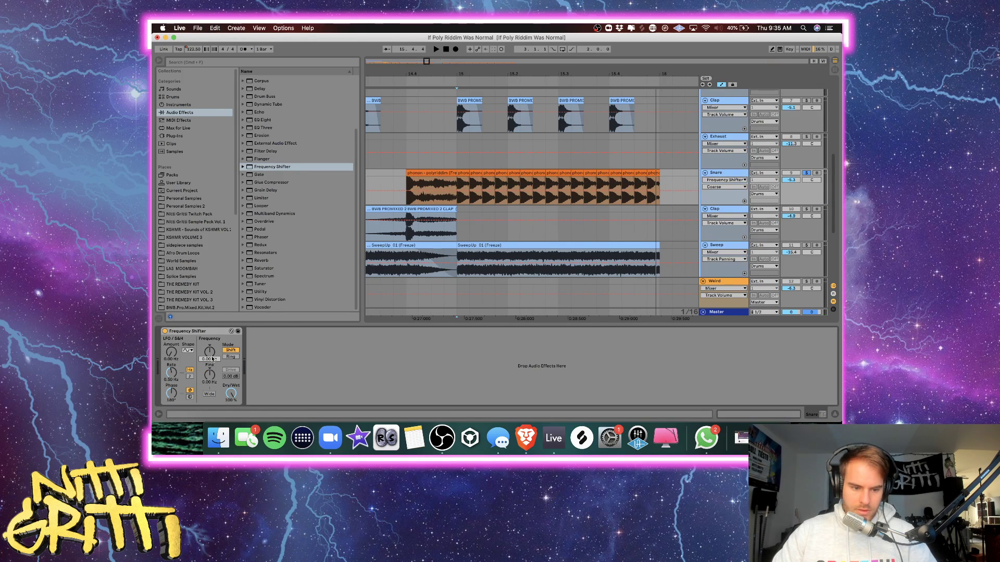
pyautogui.click(456, 192)
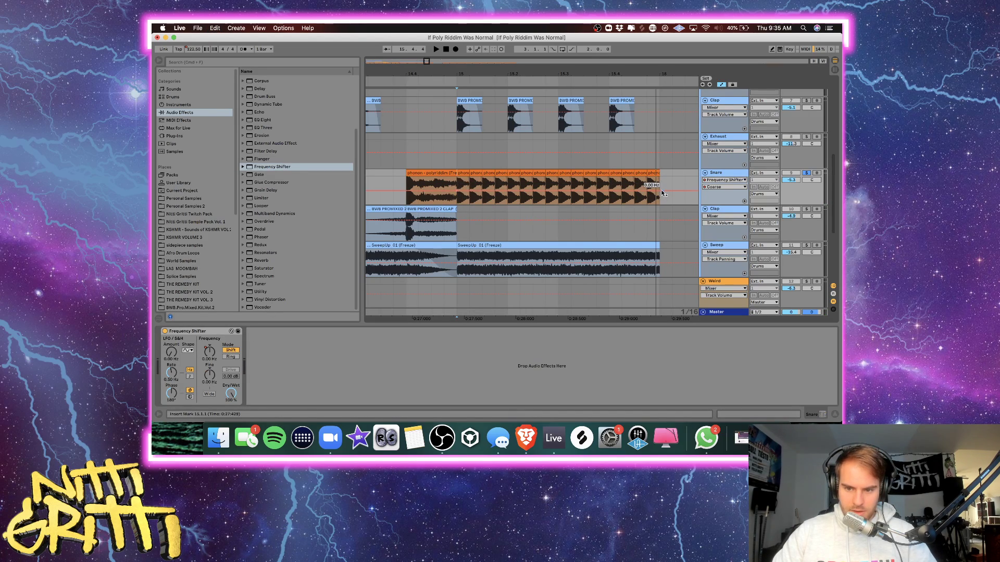
pyautogui.press('space')
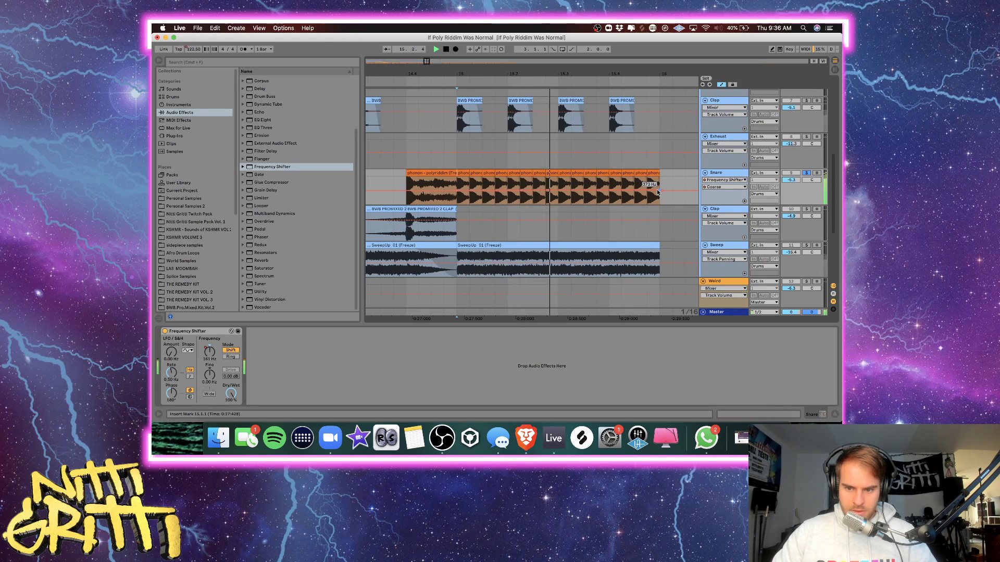
pyautogui.press('space')
pyautogui.press('space')
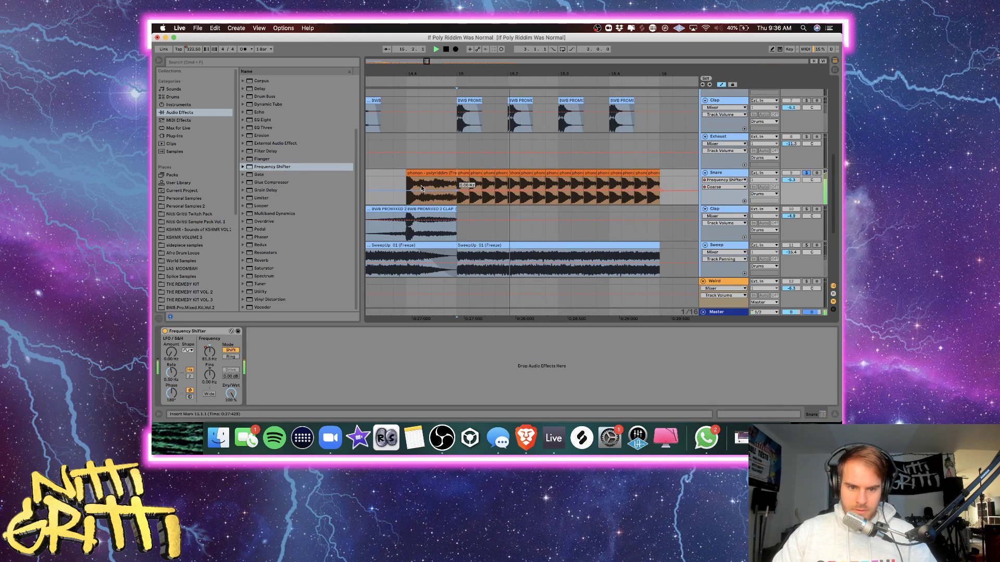
# Play the snare riser from beat 14.4 and unsolo the Snare track to hear it with the full mix.
pyautogui.click(406, 176)
pyautogui.press('space')
pyautogui.press('space')
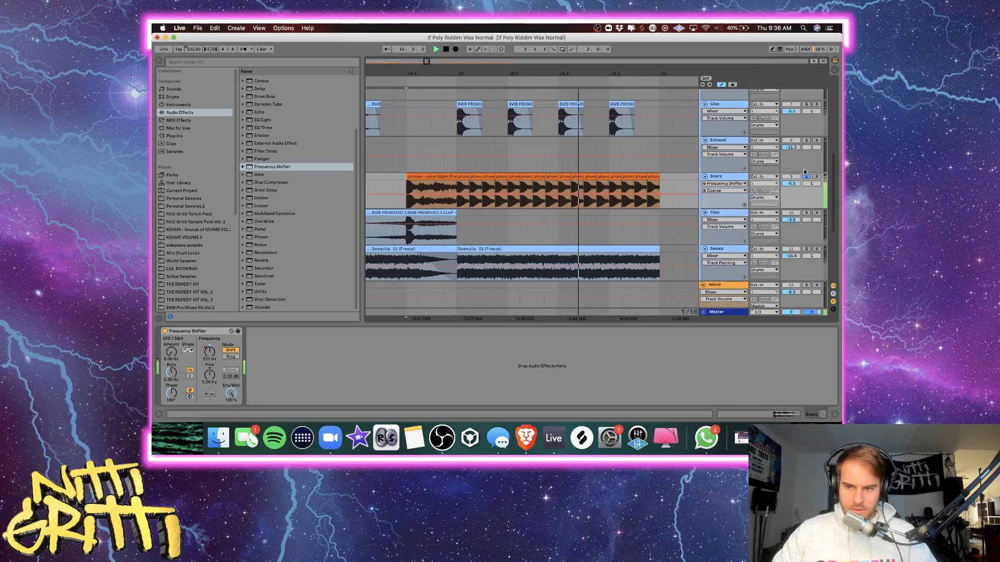
pyautogui.scroll(6, 811, 122)
pyautogui.scroll(-4, 704, 218)
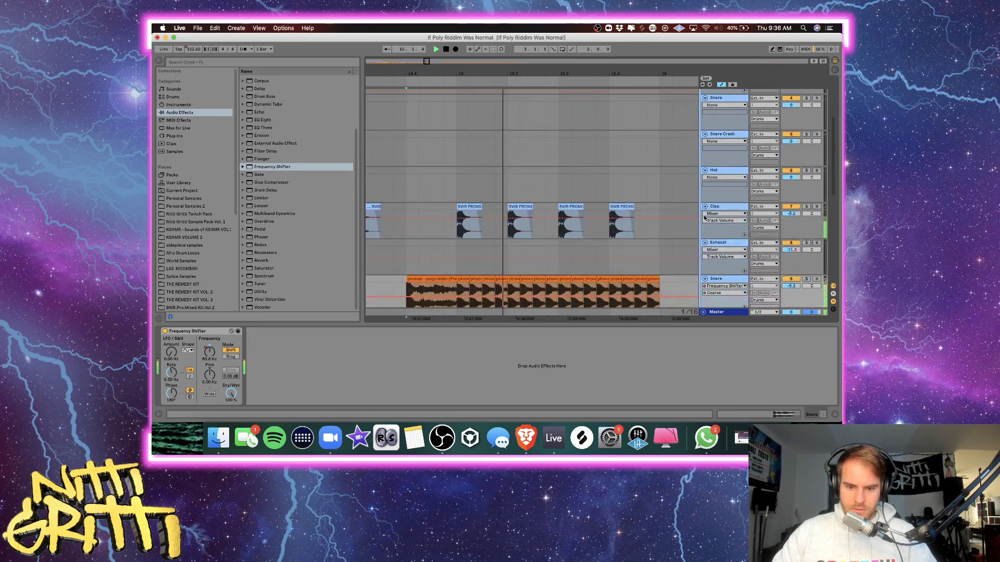
pyautogui.scroll(-2, 793, 294)
pyautogui.press('space')
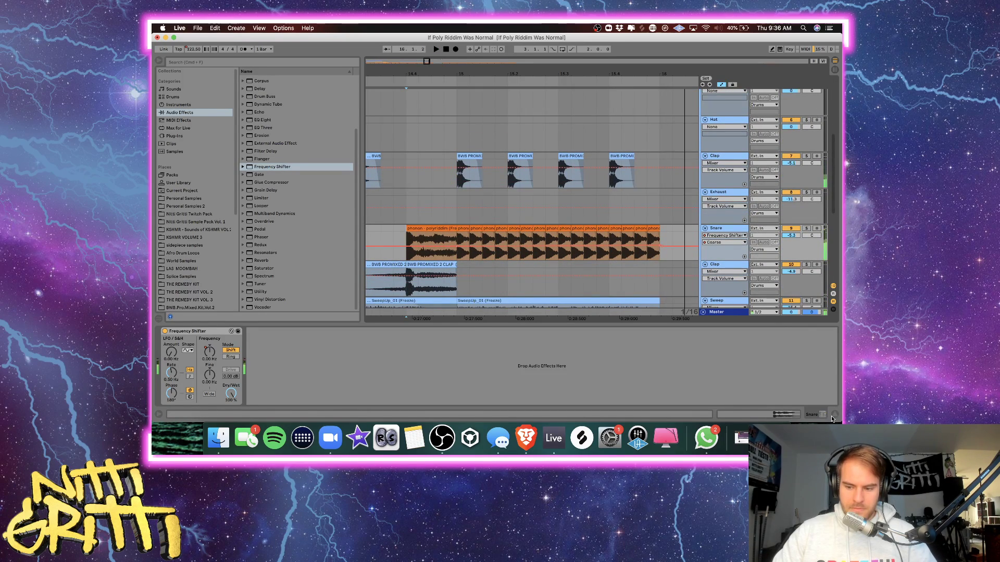
# Hide the detail view and play the full mix from beat 13.3 through the transition.
pyautogui.click(835, 414)
pyautogui.hscroll(-5, 463, 264)
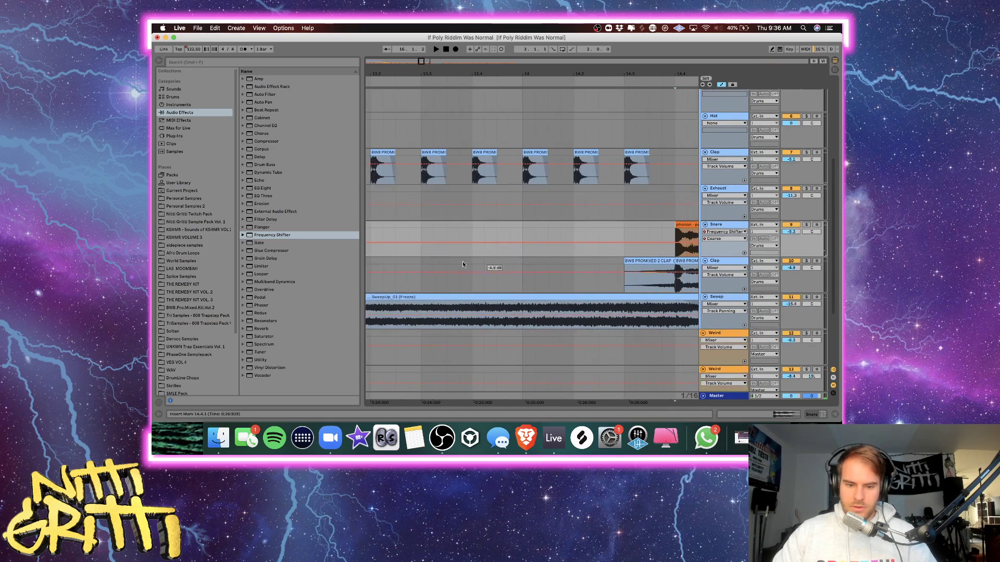
pyautogui.click(424, 223)
pyautogui.press('space')
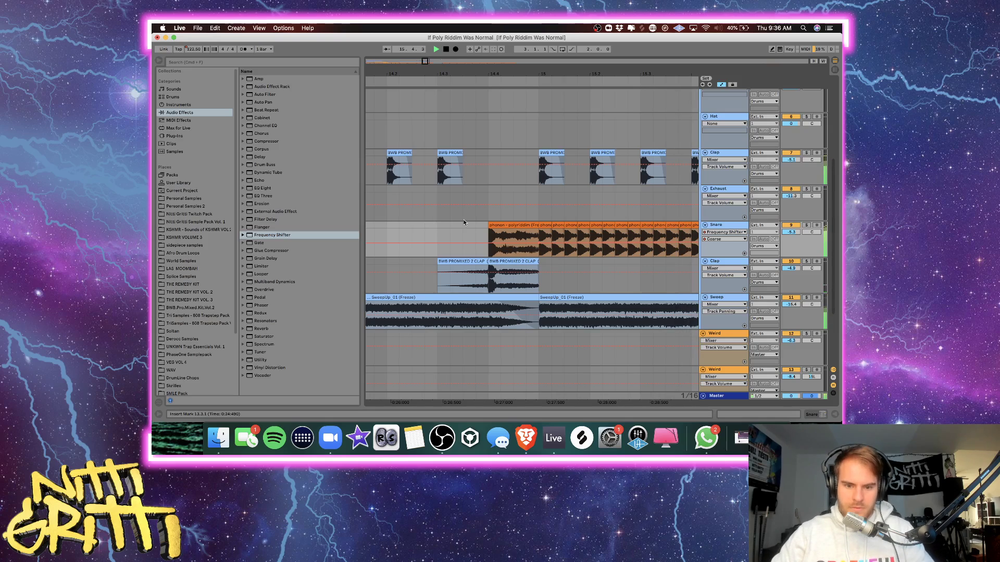
# Play the arrangement from beat 11.2 through the transition, following it to the Poly Riddim tracks.
pyautogui.click(466, 219)
pyautogui.press('-')
pyautogui.hscroll(-8, 466, 219)
pyautogui.click(424, 215)
pyautogui.press('space')
pyautogui.hscroll(5, 505, 222)
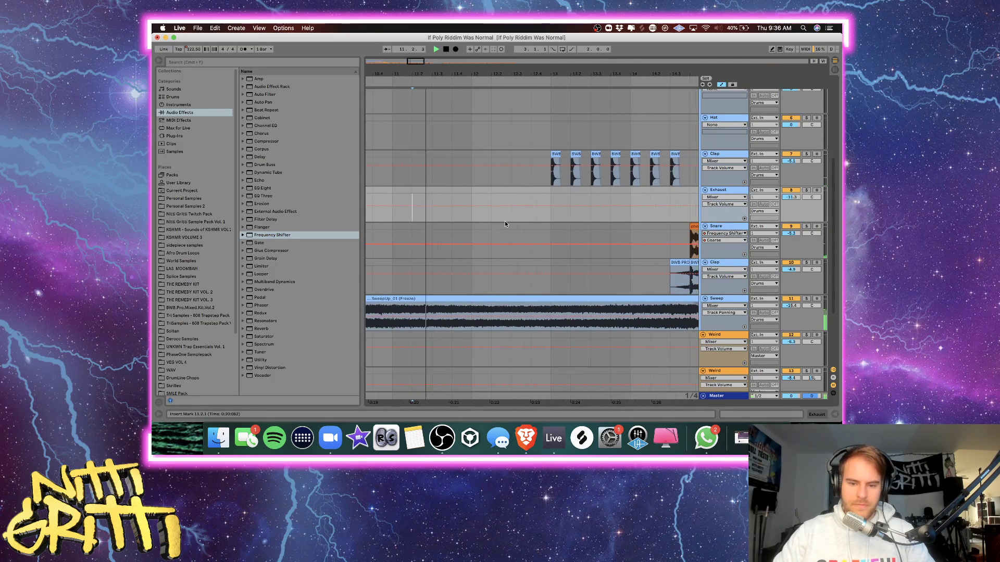
pyautogui.scroll(-4, 505, 223)
pyautogui.hscroll(3, 634, 293)
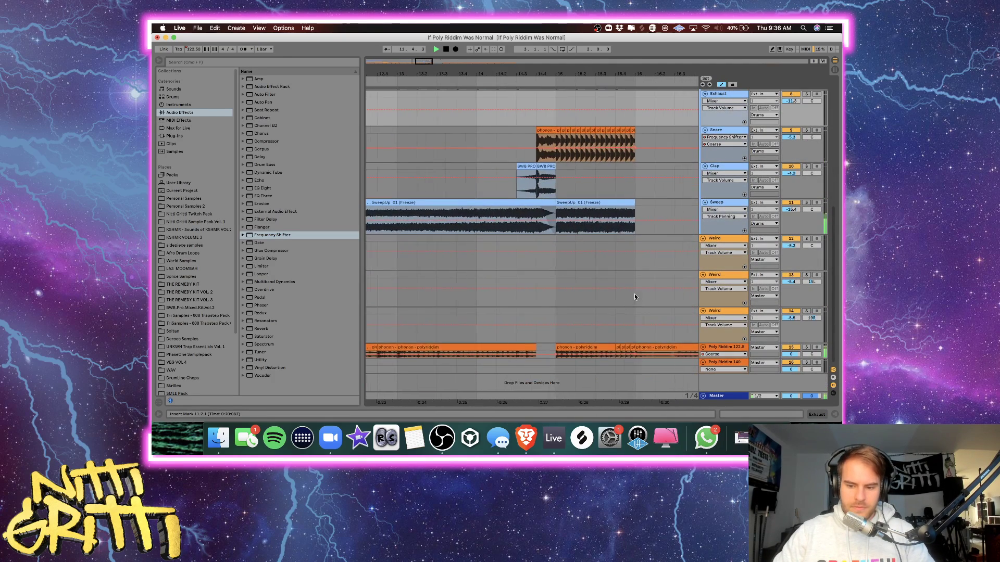
# Select the Poly Riddim 122.5 and Poly Riddim 140 tracks and increase their height.
pyautogui.click(726, 367)
pyautogui.click(713, 357)
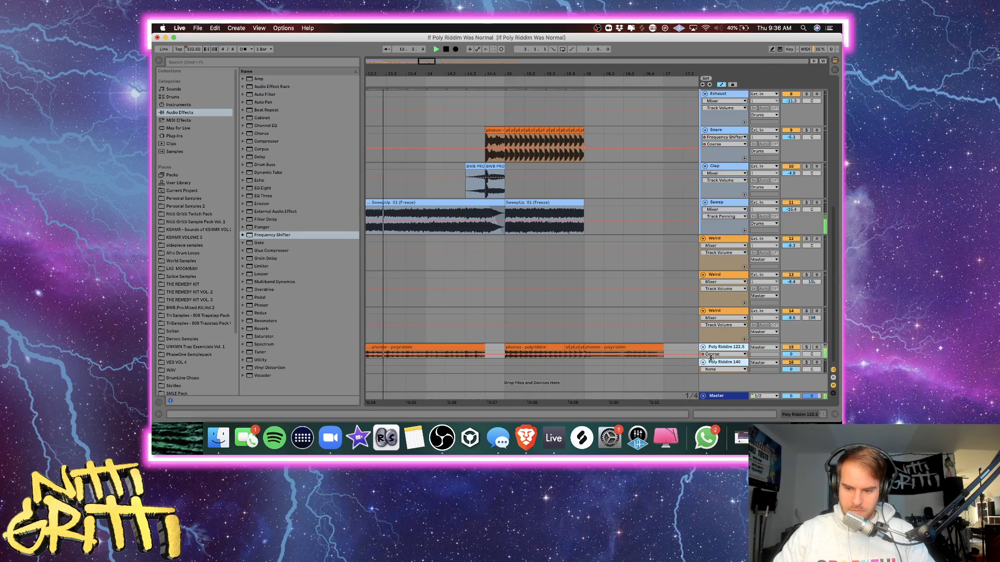
pyautogui.moveTo(711, 359); pyautogui.dragTo(712, 379)
pyautogui.scroll(-2, 724, 324)
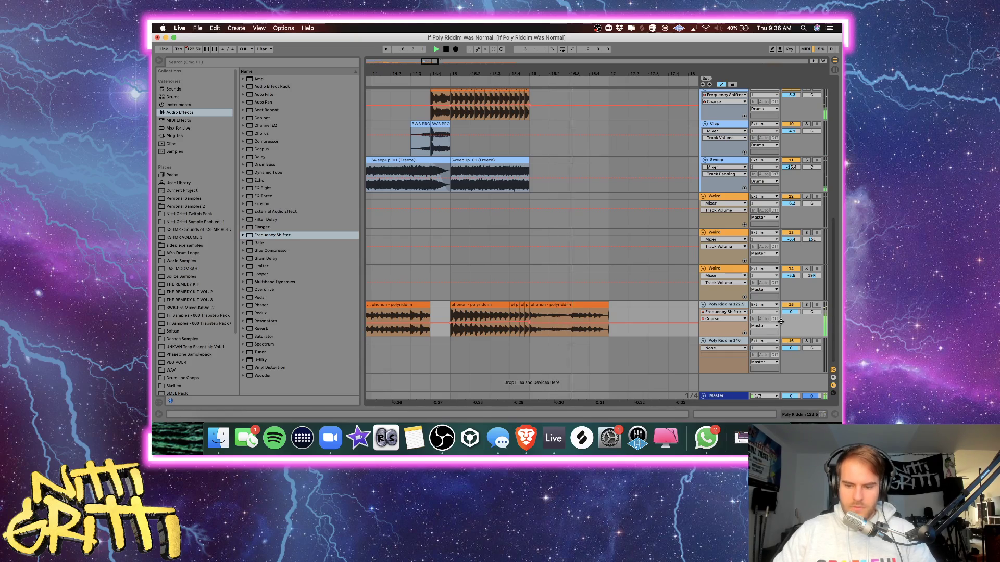
# Stop playback and insert a new audio track directly below the Poly Riddim 122.5 track.
pyautogui.click(585, 304)
pyautogui.press('space')
pyautogui.press('-')
pyautogui.press('-')
pyautogui.press('-')
pyautogui.press('-')
pyautogui.press('-')
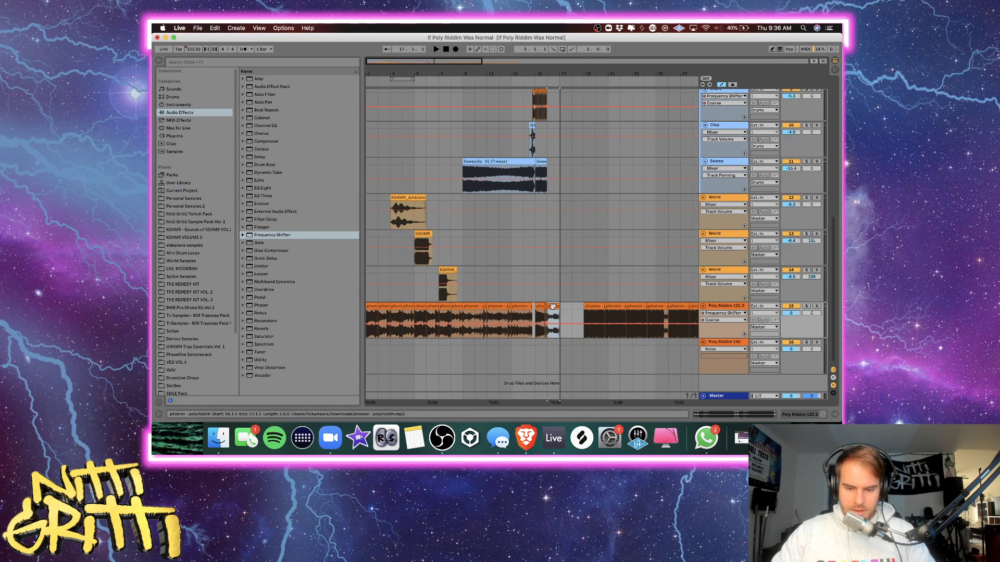
pyautogui.click(567, 307)
pyautogui.press('super+t')
# Move the bar 16 phonon - polyriddim clip from Poly Riddim 122.5 down to the new audio track.
pyautogui.press('=')
pyautogui.press('=')
pyautogui.press('=')
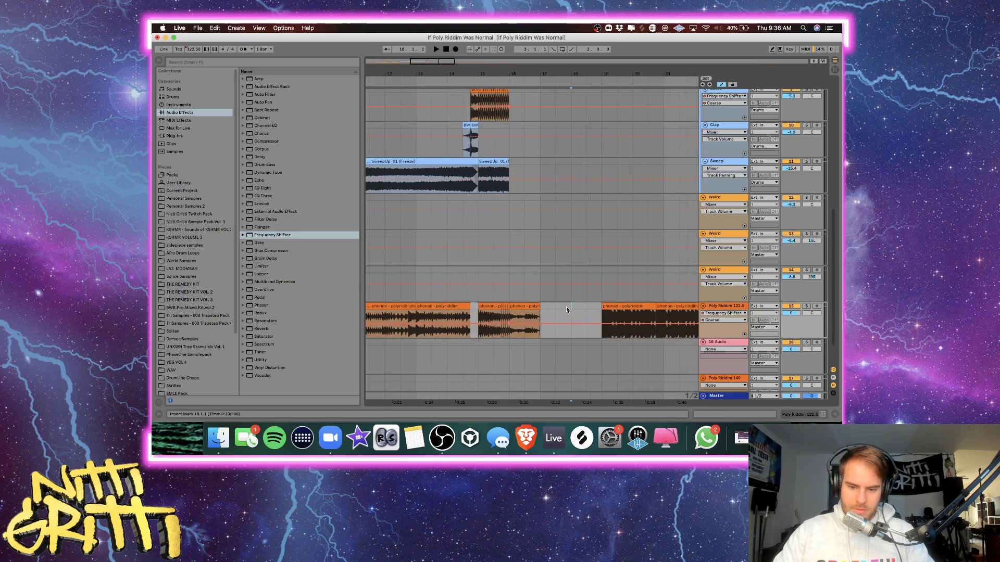
pyautogui.moveTo(440, 304); pyautogui.dragTo(430, 342)
# Raise the moved bar 16 clip's gain, audition it, and close the clip's detail view.
pyautogui.doubleClick(430, 342)
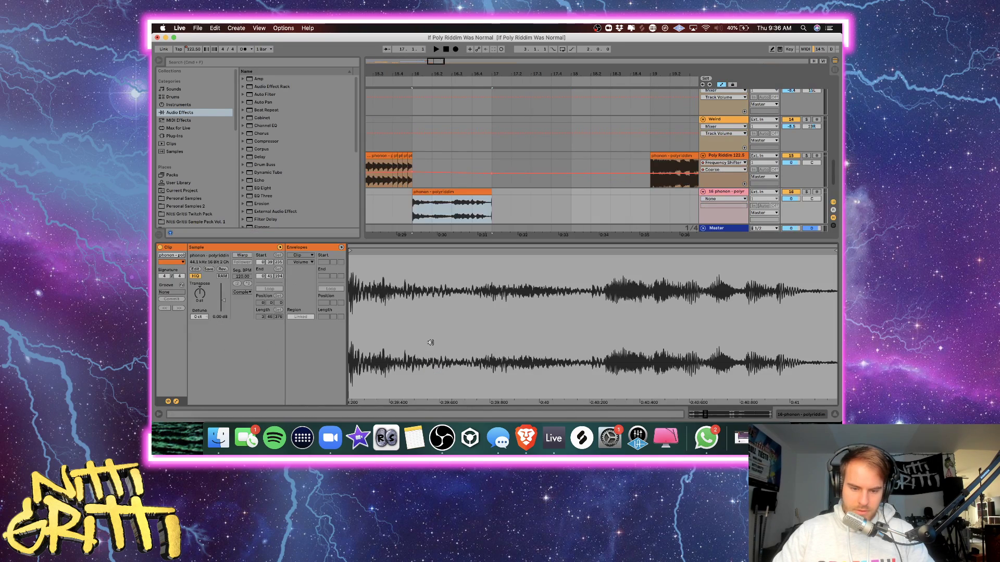
pyautogui.moveTo(221, 304); pyautogui.dragTo(221, 292)
pyautogui.press('space')
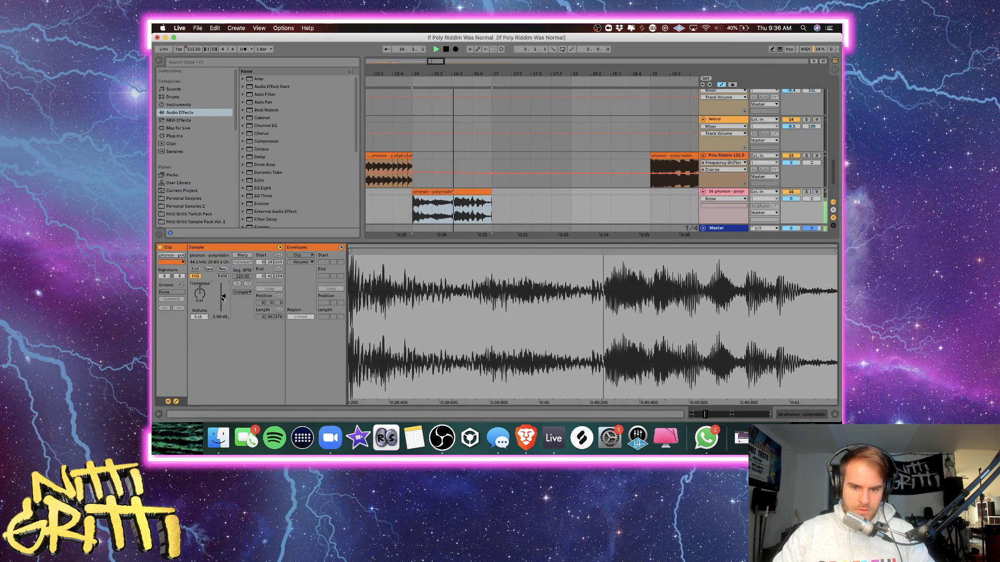
pyautogui.click(835, 414)
pyautogui.press('space')
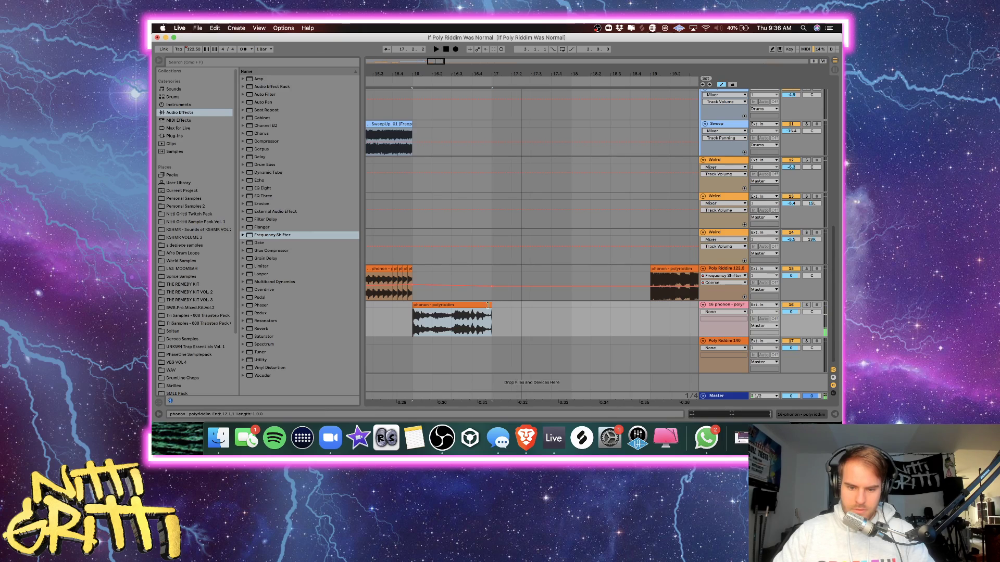
# Hide the automation lanes and examine the end of the bar 16 clip at bar 17.
pyautogui.press('=')
pyautogui.press('=')
pyautogui.scroll(5, 502, 311)
pyautogui.press('a')
pyautogui.click(552, 311)
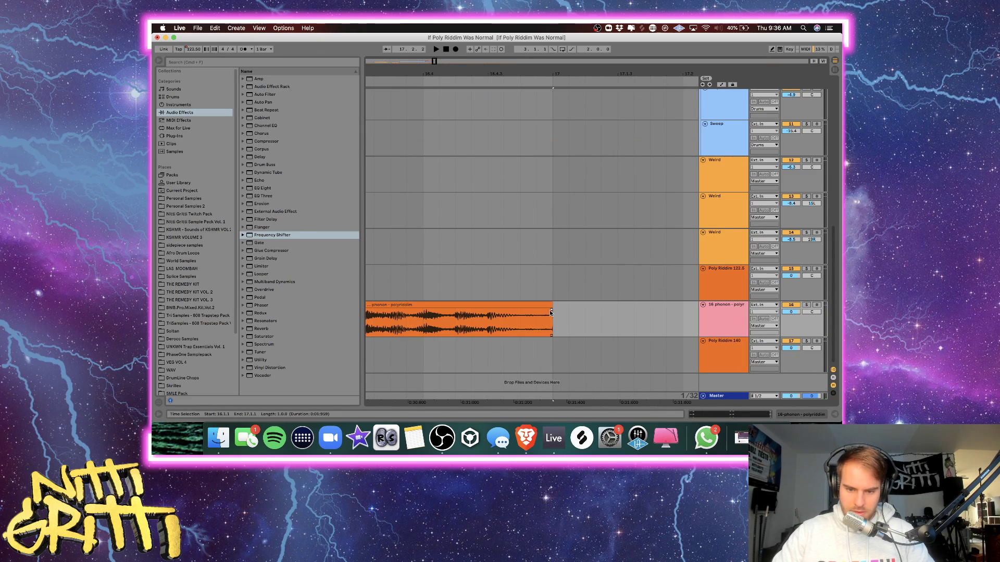
pyautogui.click(542, 307)
pyautogui.press('-')
pyautogui.press('-')
pyautogui.press('-')
pyautogui.press('-')
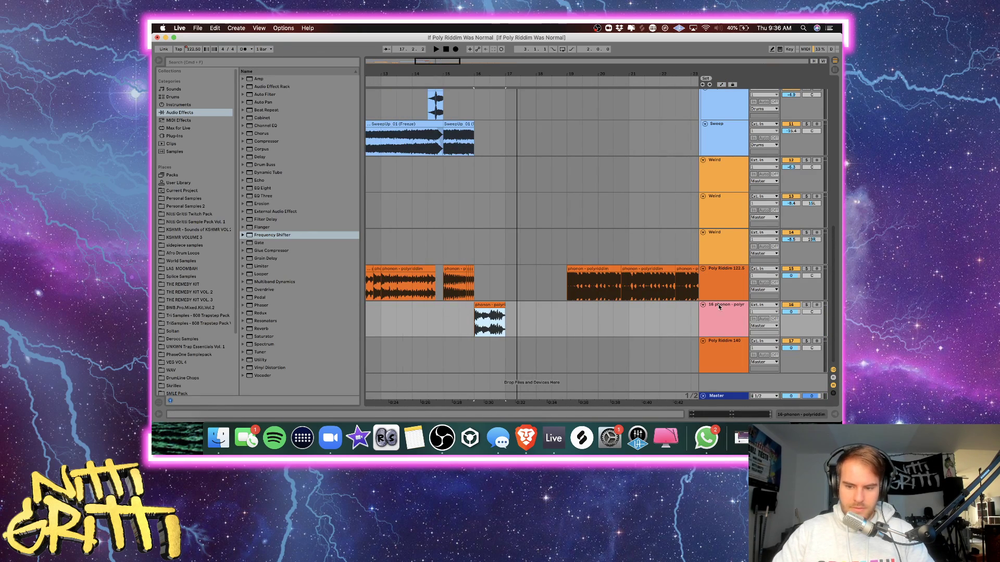
# Rename the new audio track "Poly Riddim" and color it orange like the neighbouring Poly Riddim tracks.
pyautogui.click(719, 307)
pyautogui.press('super+r')
pyautogui.write('Poly Ridd')
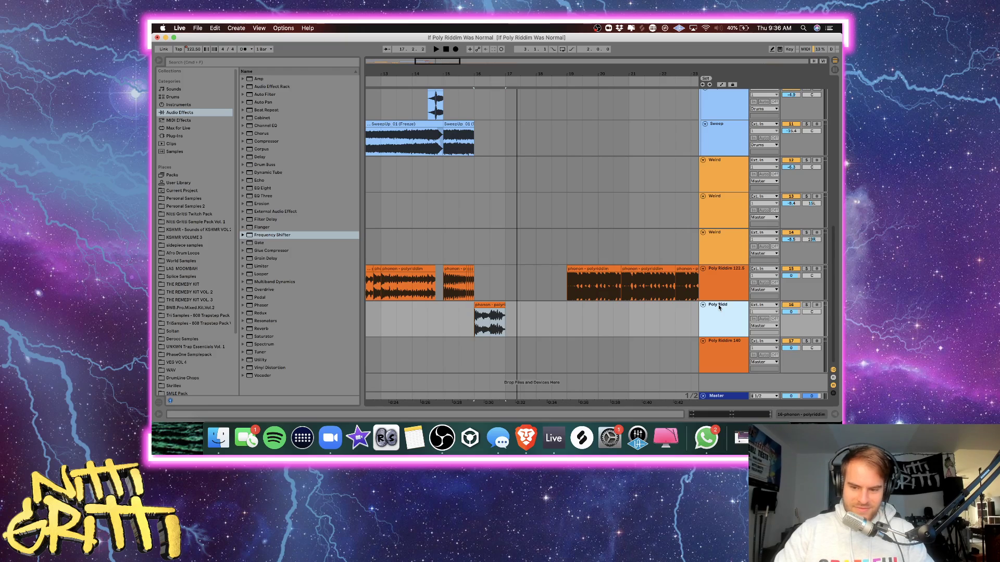
pyautogui.write('im')
pyautogui.press('Return')
pyautogui.rightClick(730, 319)
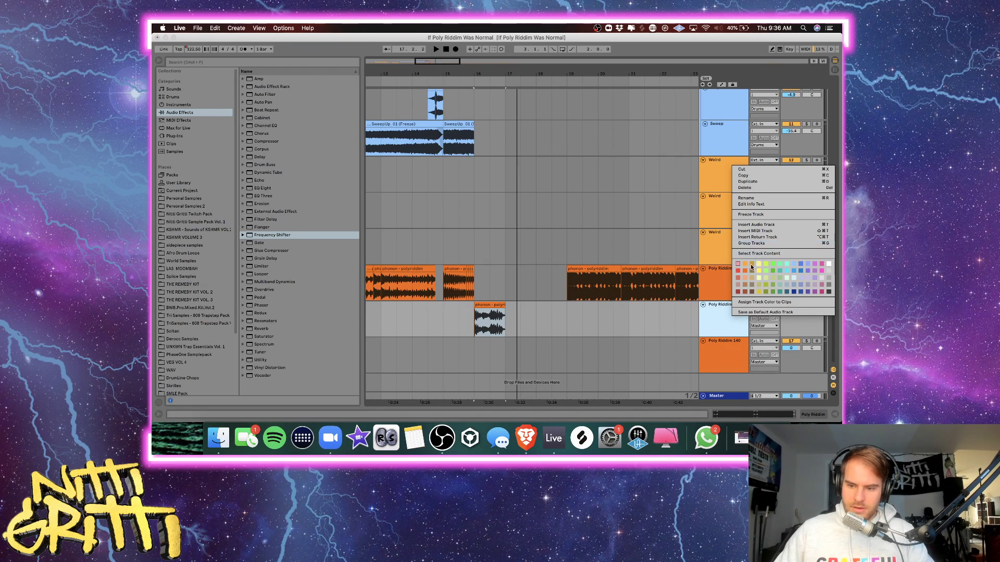
pyautogui.click(743, 280)
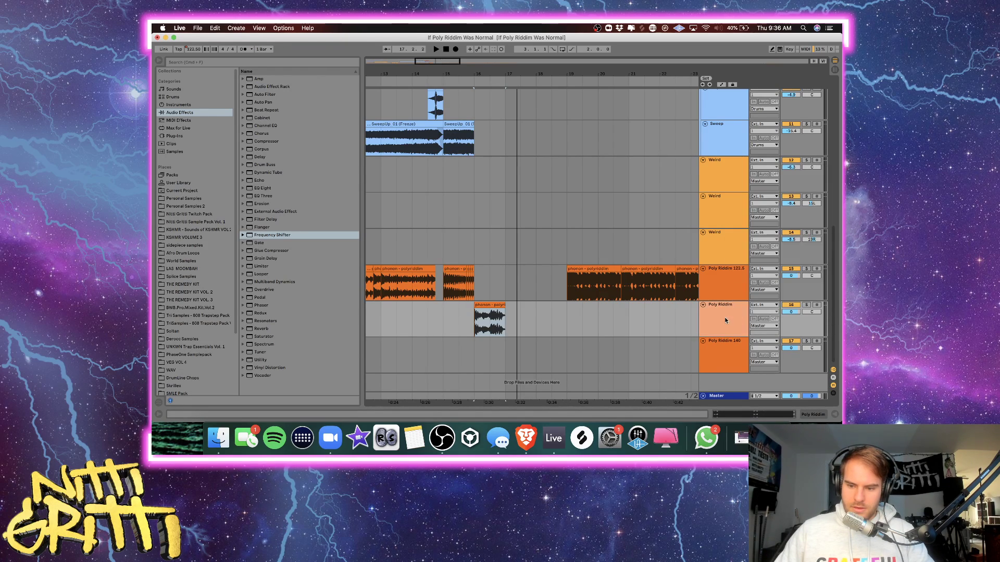
pyautogui.rightClick(725, 320)
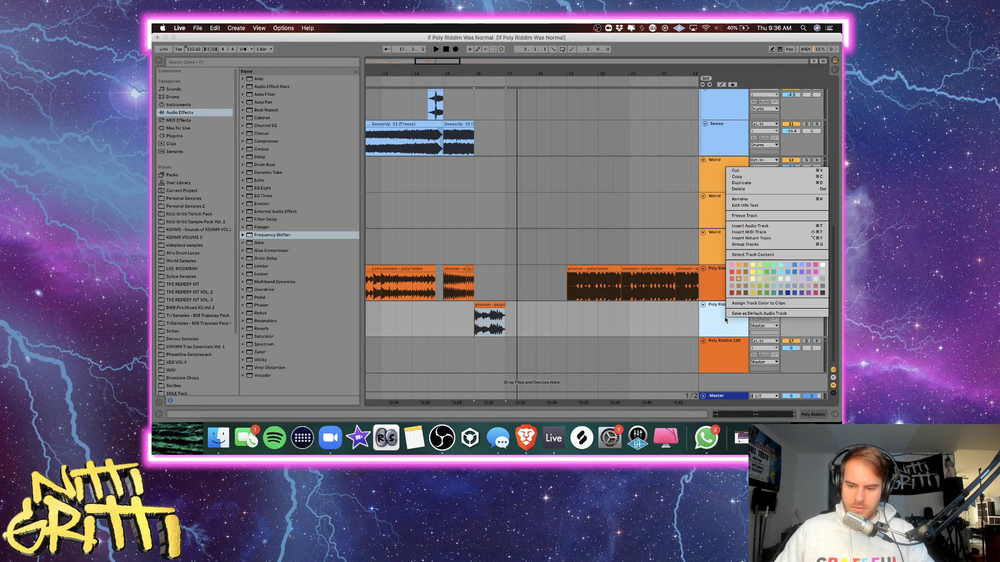
pyautogui.click(739, 271)
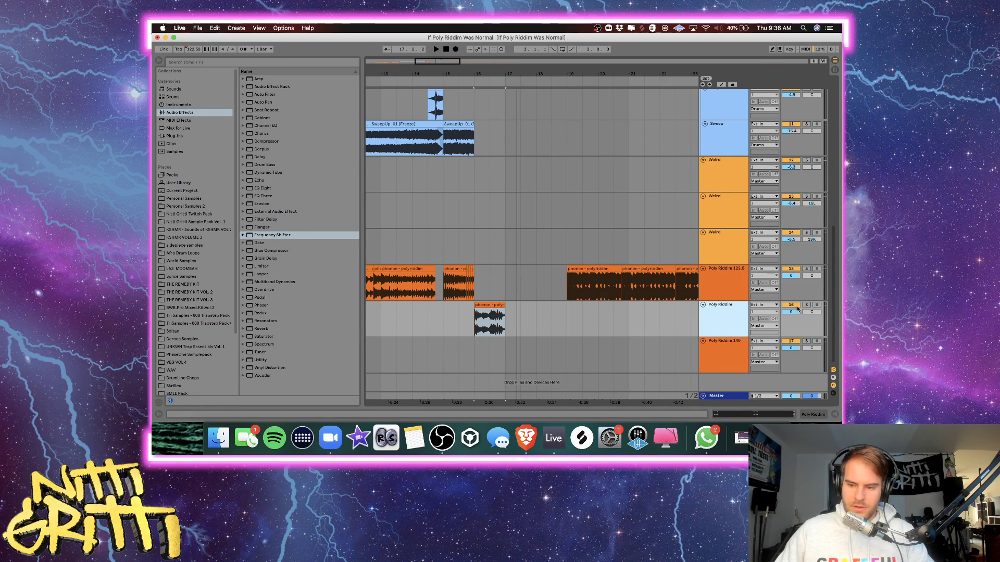
# Solo the new Poly Riddim track, add a Delay to it, and audition the clip from bar 16.
pyautogui.click(807, 305)
pyautogui.doubleClick(724, 320)
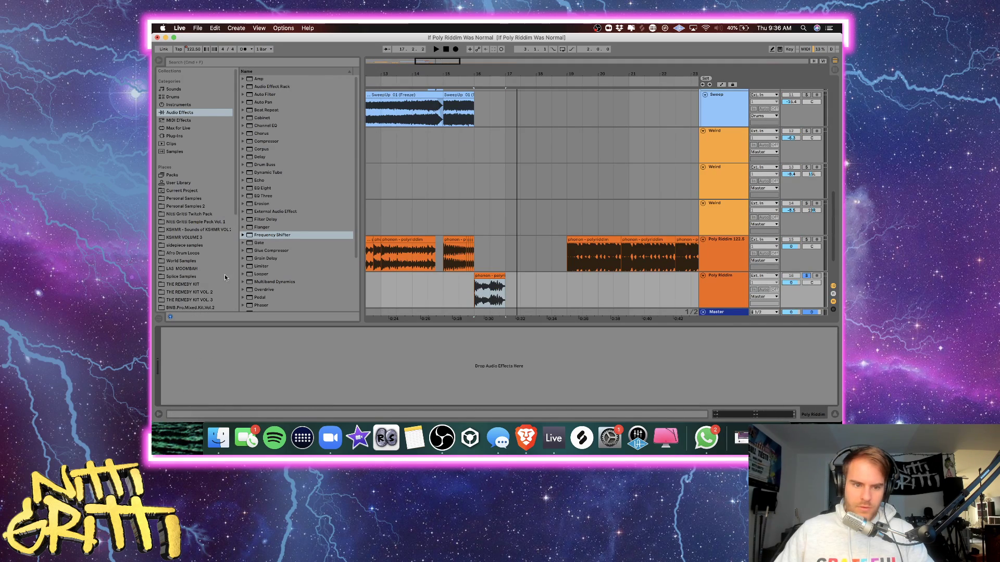
pyautogui.click(260, 157)
pyautogui.moveTo(281, 371); pyautogui.dragTo(284, 371)
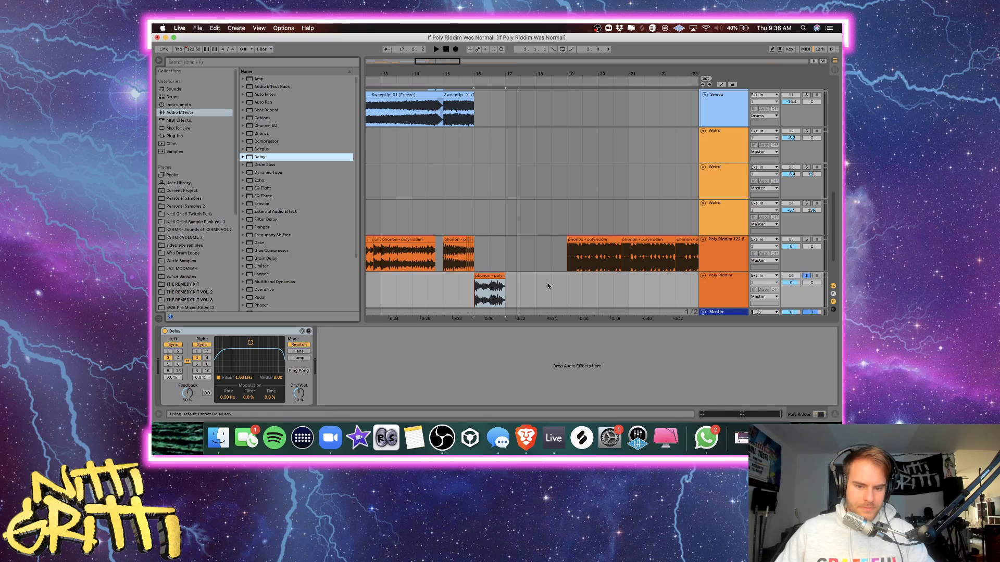
pyautogui.click(474, 293)
pyautogui.press('space')
pyautogui.press('space')
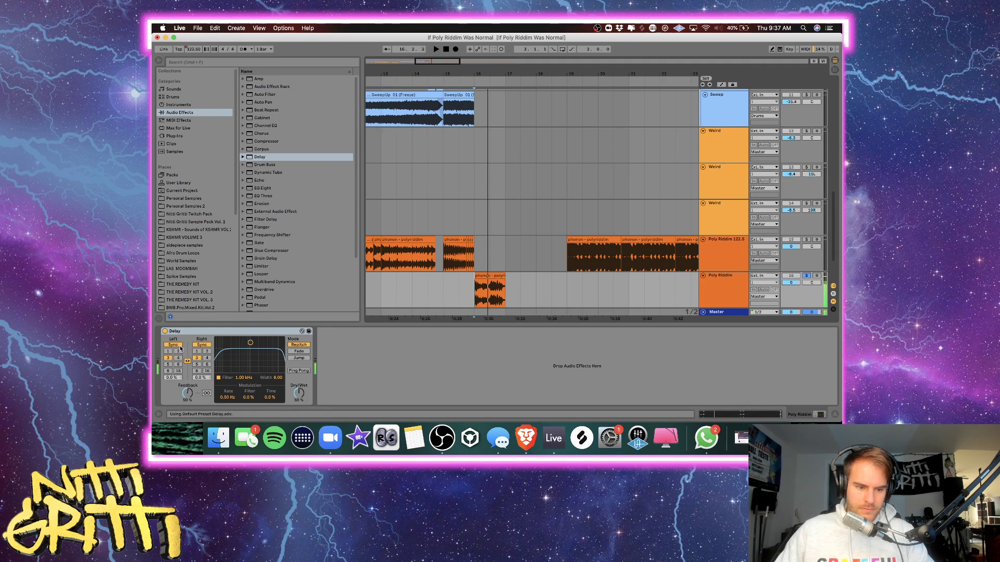
# Switch the Delay from synced to free time, shorten it to 7.18 ms, and lower Dry/Wet to 37%.
pyautogui.click(178, 345)
pyautogui.press('space')
pyautogui.moveTo(174, 359); pyautogui.dragTo(175, 364)
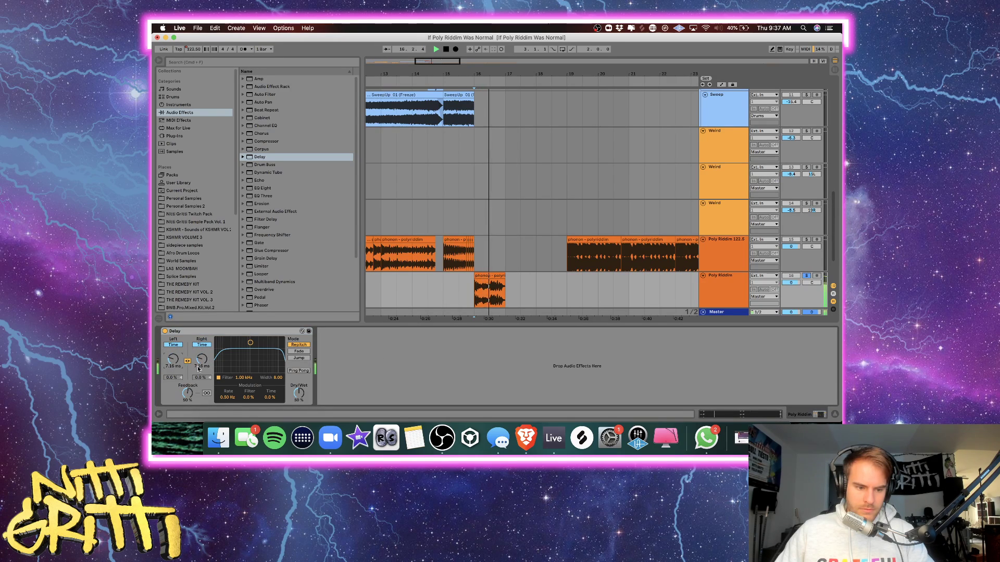
pyautogui.moveTo(299, 393); pyautogui.dragTo(298, 397)
pyautogui.press('space')
pyautogui.press('space')
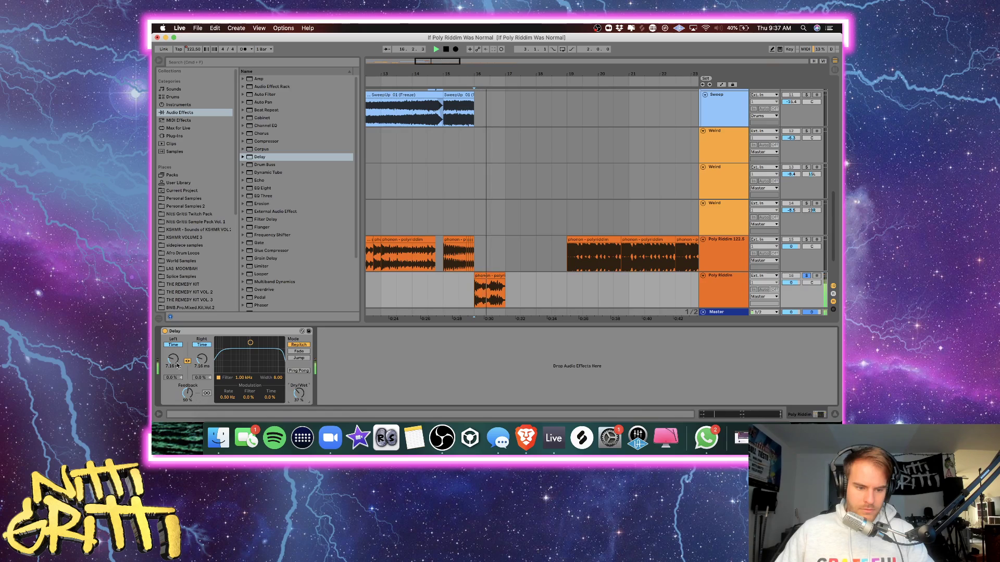
# Set the Delay's left and right times to 45.3 ms and audition the clip from bar 16.
pyautogui.moveTo(178, 366); pyautogui.dragTo(173, 356)
pyautogui.press('space')
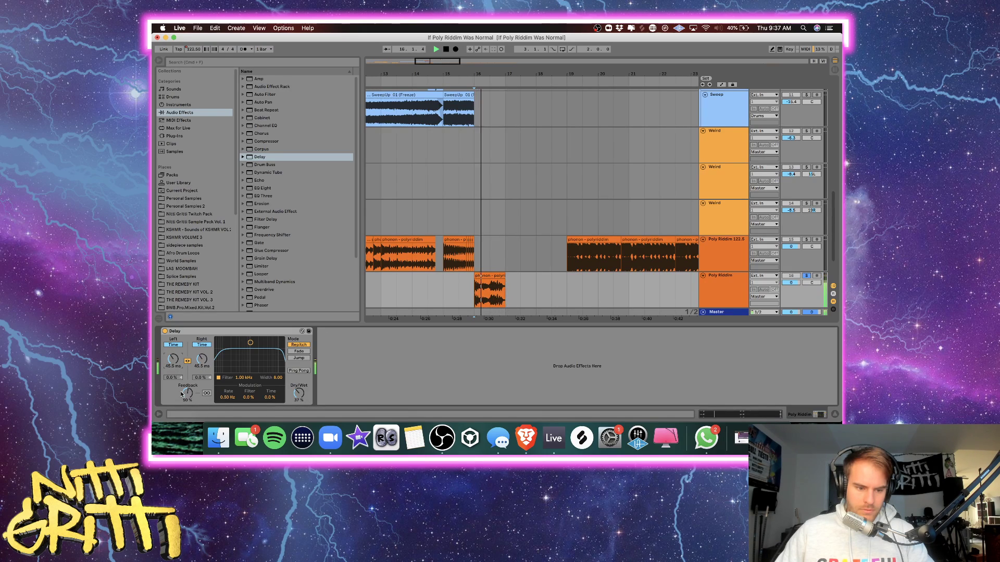
pyautogui.click(471, 297)
pyautogui.press('space')
pyautogui.press('space')
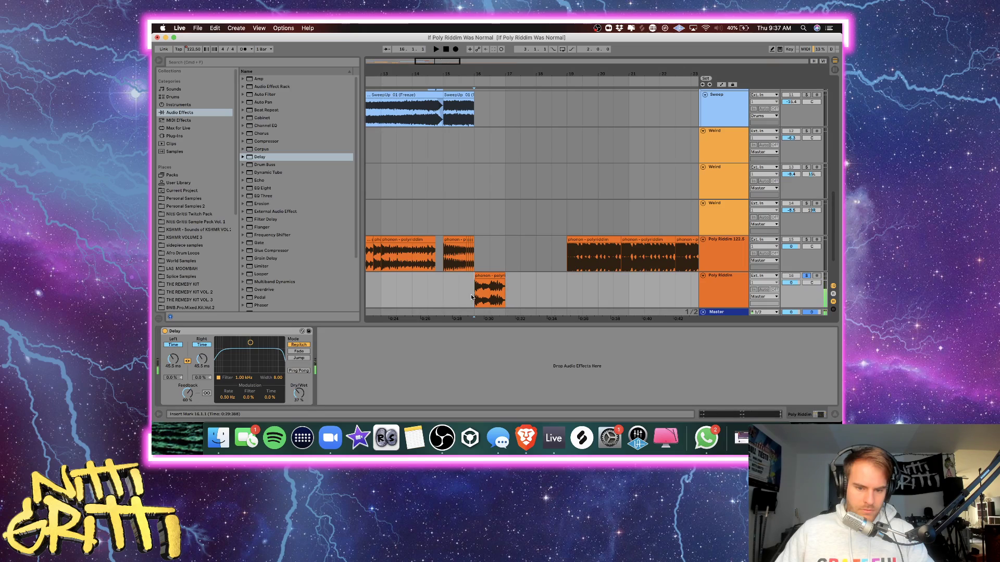
pyautogui.press('+')
pyautogui.press('+')
pyautogui.press('space')
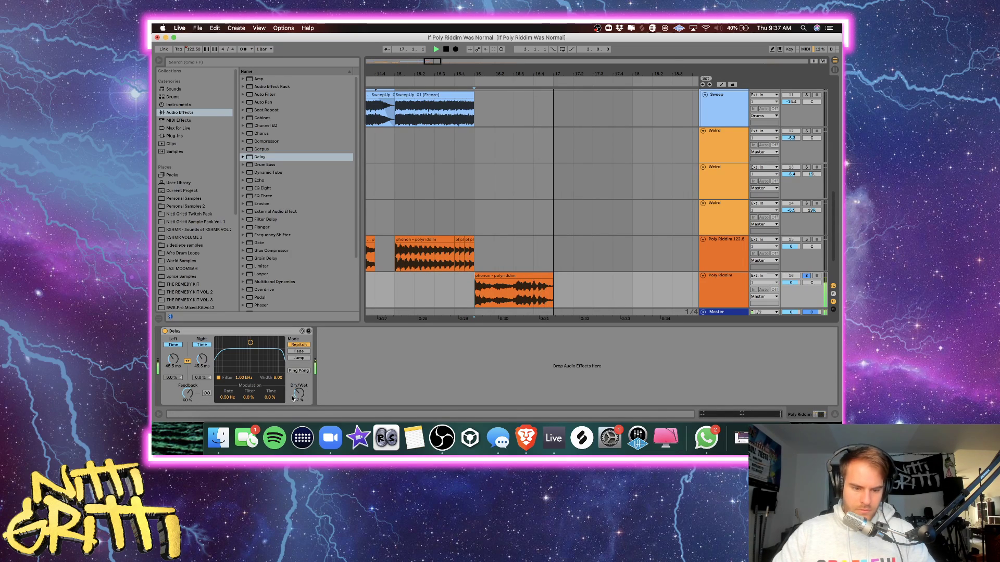
# Show the automation and shape the Delay's Dry/Wet automation across the bar 16 clip.
pyautogui.press('a')
pyautogui.moveTo(562, 299); pyautogui.dragTo(532, 296)
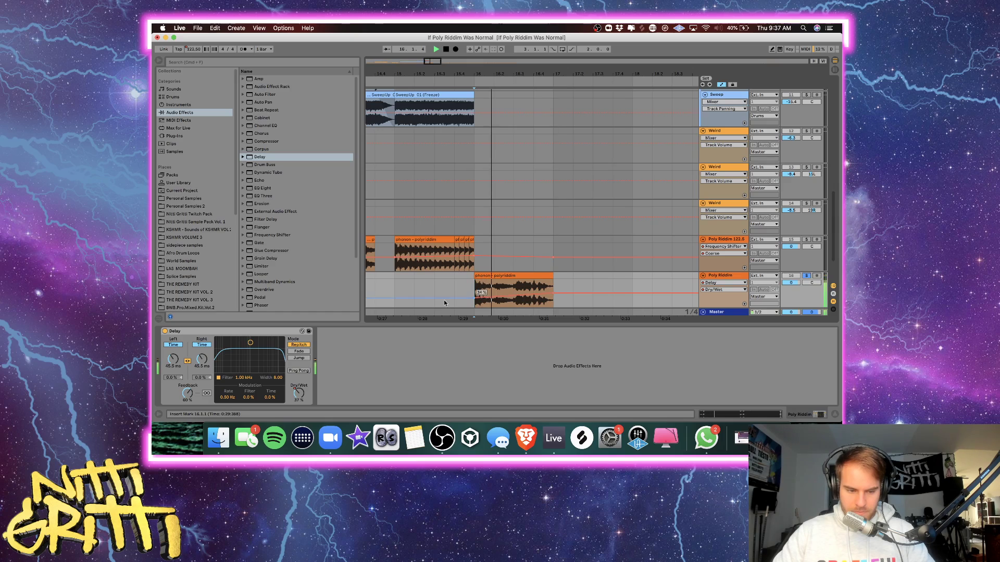
pyautogui.press('space')
# Automate the Delay's Feedback to rise from near zero at bar 16 across the clip, and audition it.
pyautogui.click(188, 394)
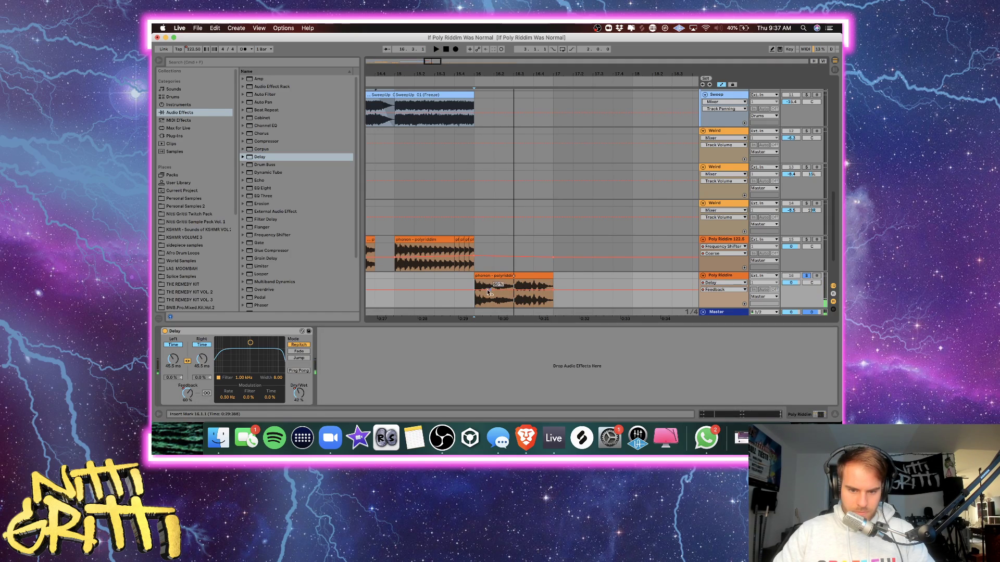
pyautogui.moveTo(473, 292); pyautogui.dragTo(473, 303)
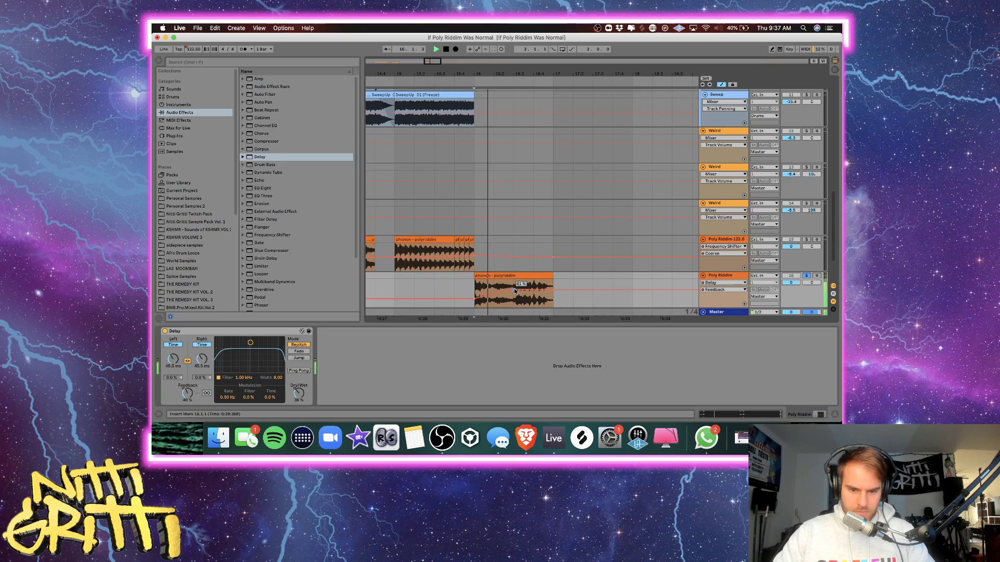
pyautogui.moveTo(475, 301); pyautogui.dragTo(476, 310)
pyautogui.press('space')
pyautogui.press('space')
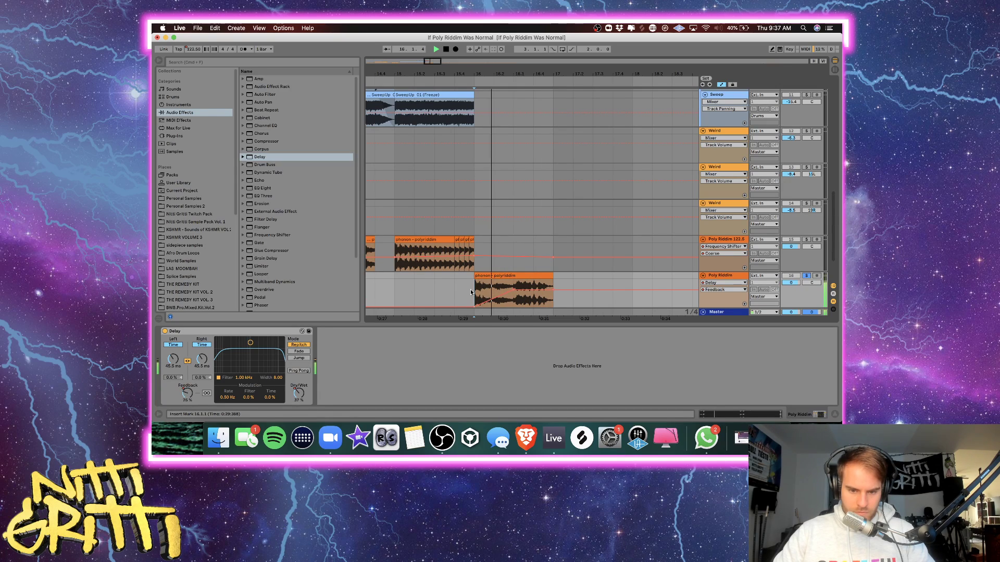
pyautogui.press('space')
pyautogui.press('space')
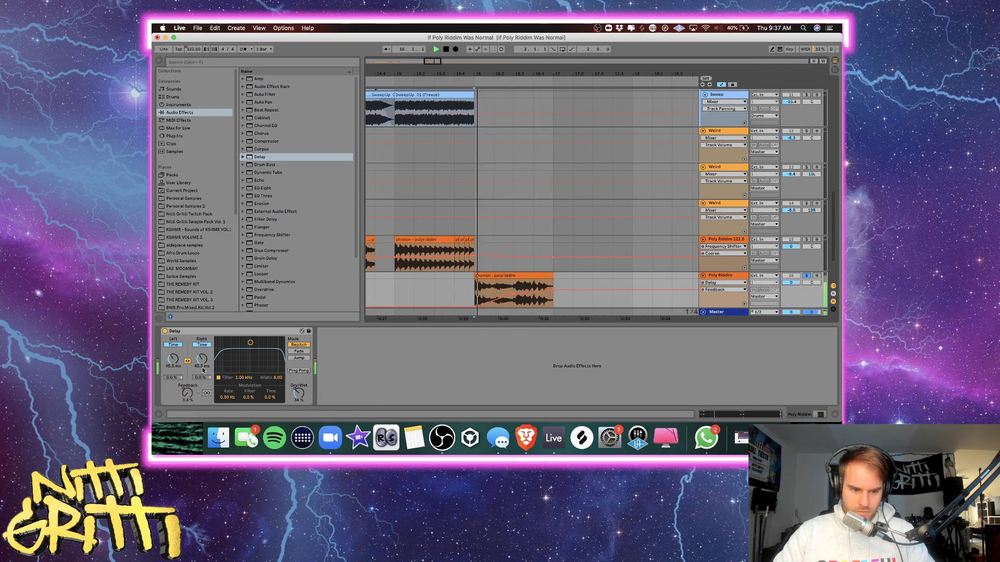
# Set the Delay's time to 35.8 ms, enable Ping Pong, and audition the bar 16 clip.
pyautogui.moveTo(202, 359); pyautogui.dragTo(202, 365)
pyautogui.click(299, 371)
pyautogui.press('space')
pyautogui.press('space')
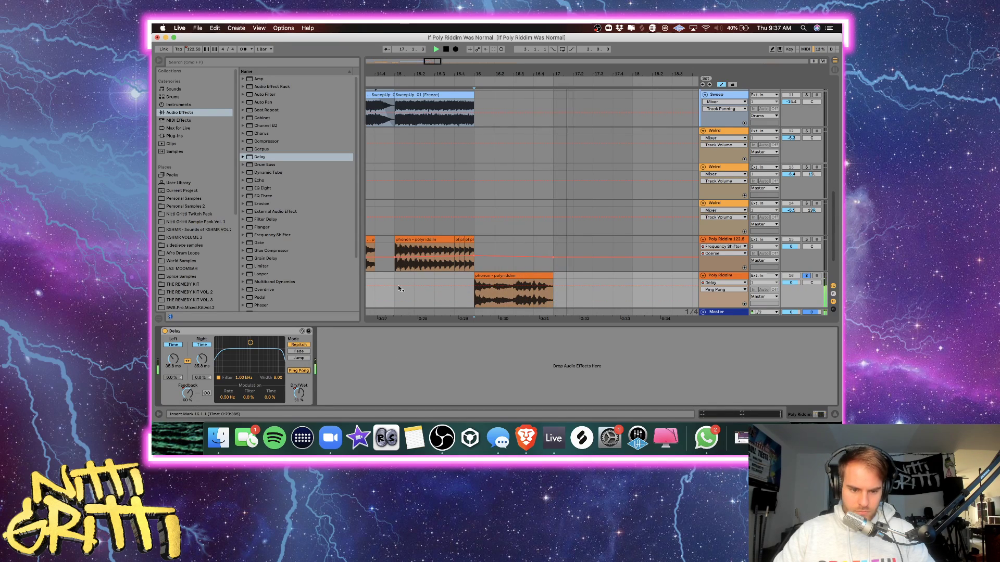
pyautogui.press('space')
pyautogui.press('space')
# Draw the Delay's Dry/Wet automation down to 0% after the bar 16 clip ends, and audition it.
pyautogui.click(301, 394)
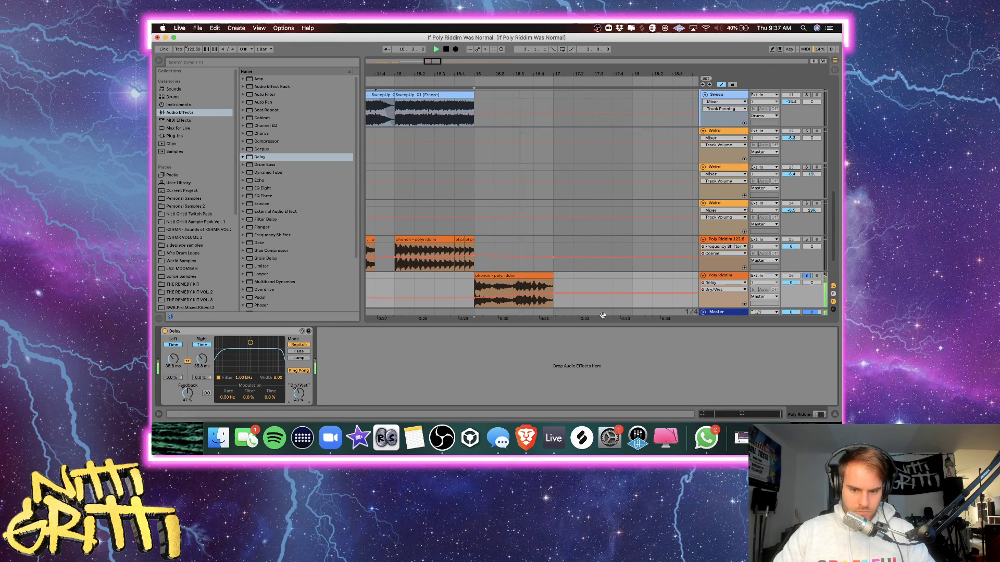
pyautogui.press('b')
pyautogui.click(564, 295)
pyautogui.moveTo(564, 294); pyautogui.dragTo(573, 307)
pyautogui.press('space')
pyautogui.press('space')
# Lower the Dry/Wet automation at bar 16, reshape its curve near beat 16.4, and audition the result.
pyautogui.press('b')
pyautogui.moveTo(477, 301); pyautogui.dragTo(477, 303)
pyautogui.press('space')
pyautogui.press('space')
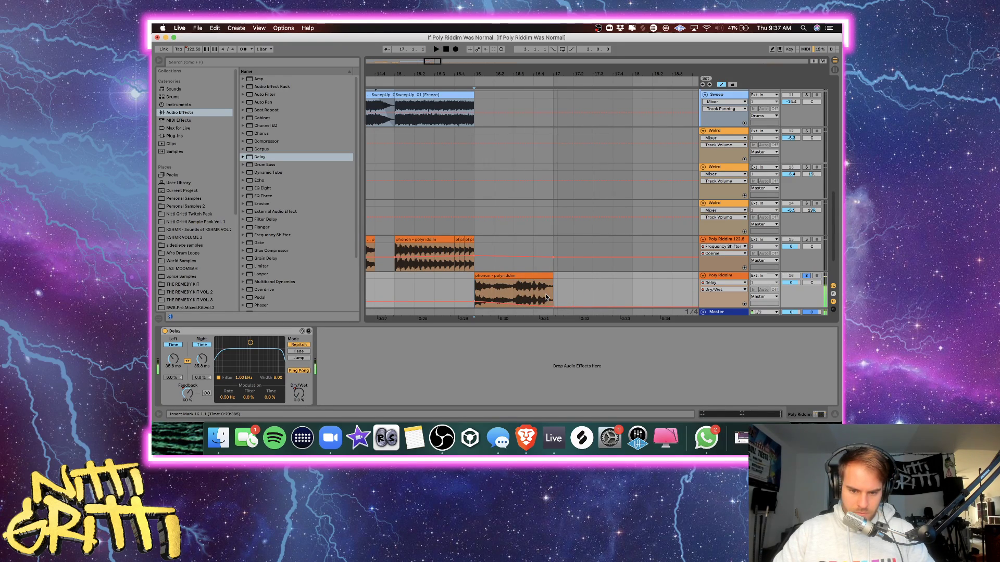
pyautogui.press('space')
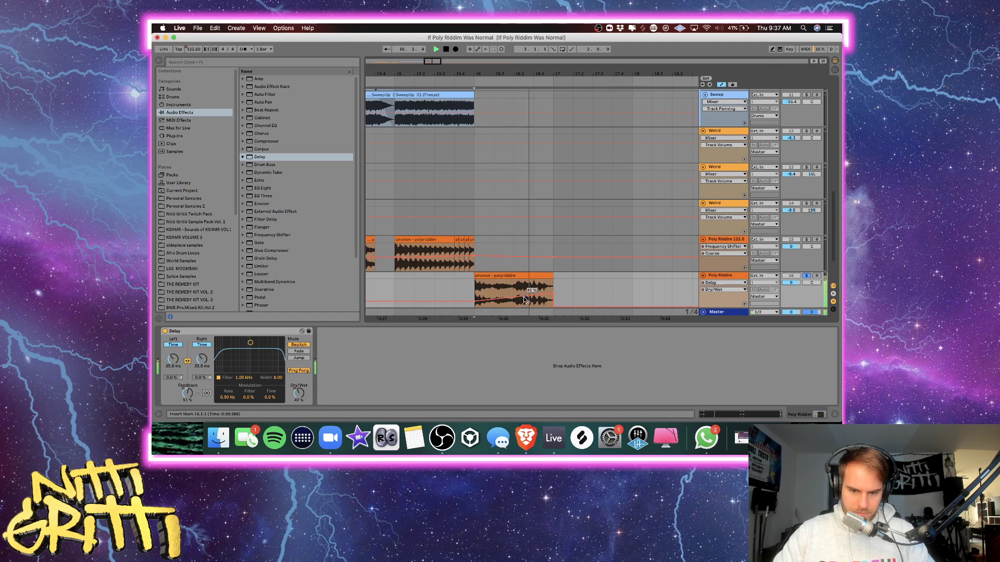
pyautogui.moveTo(553, 294); pyautogui.dragTo(533, 296)
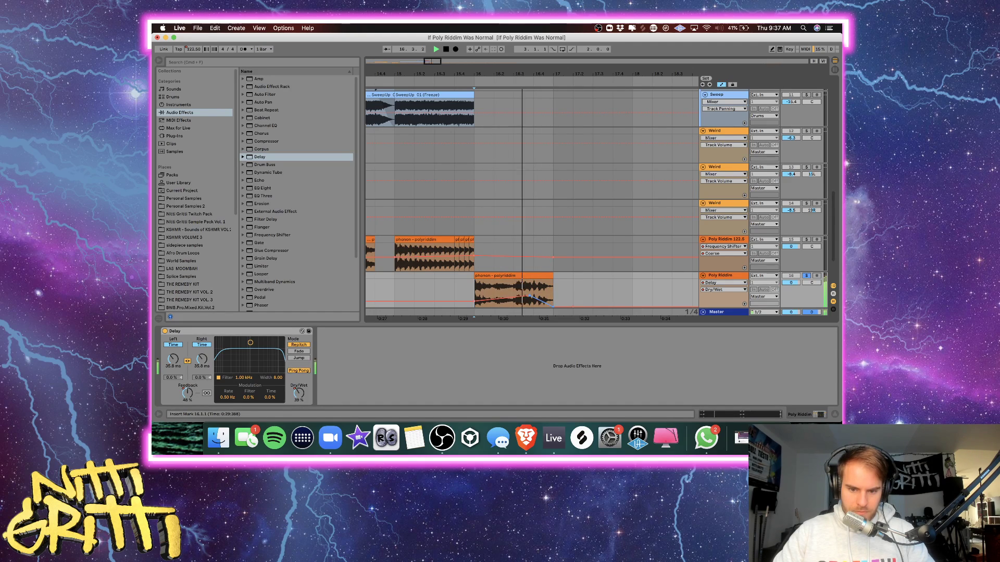
pyautogui.press('space')
pyautogui.press('space')
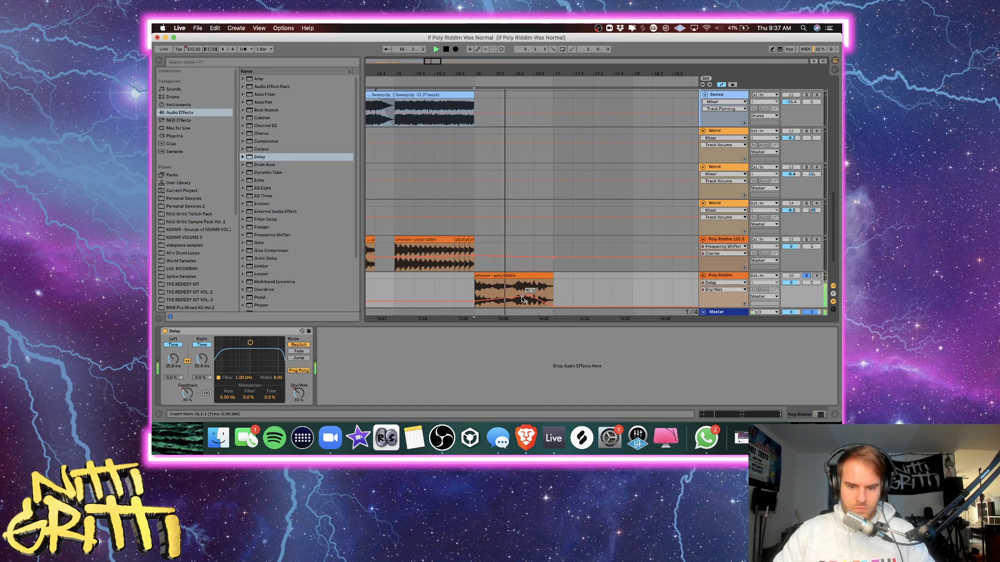
# Audition the Poly Riddim transition from 13.3 into bar 17 and hide the device view.
pyautogui.press('space')
pyautogui.hscroll(-5, 448, 285)
pyautogui.click(417, 280)
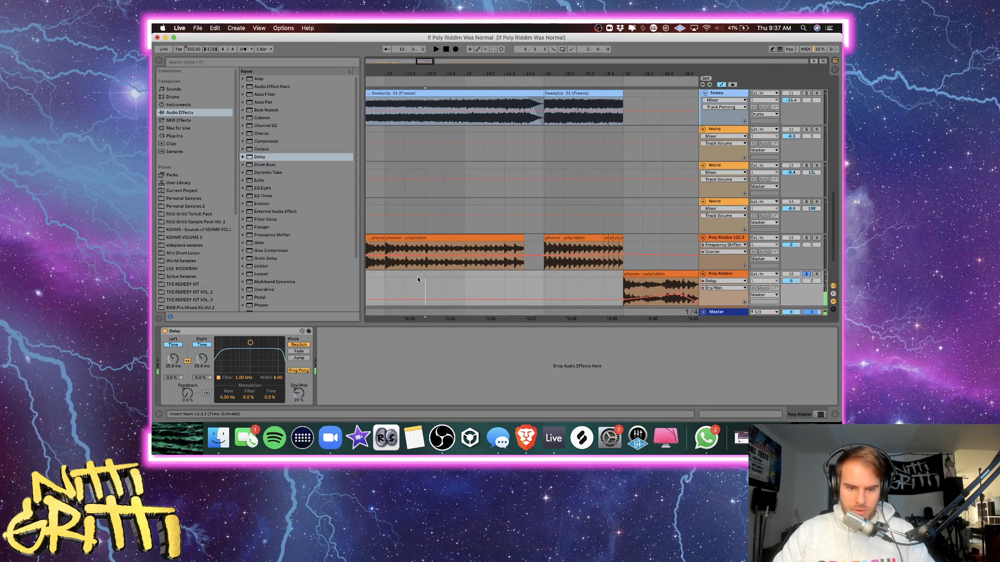
pyautogui.click(835, 415)
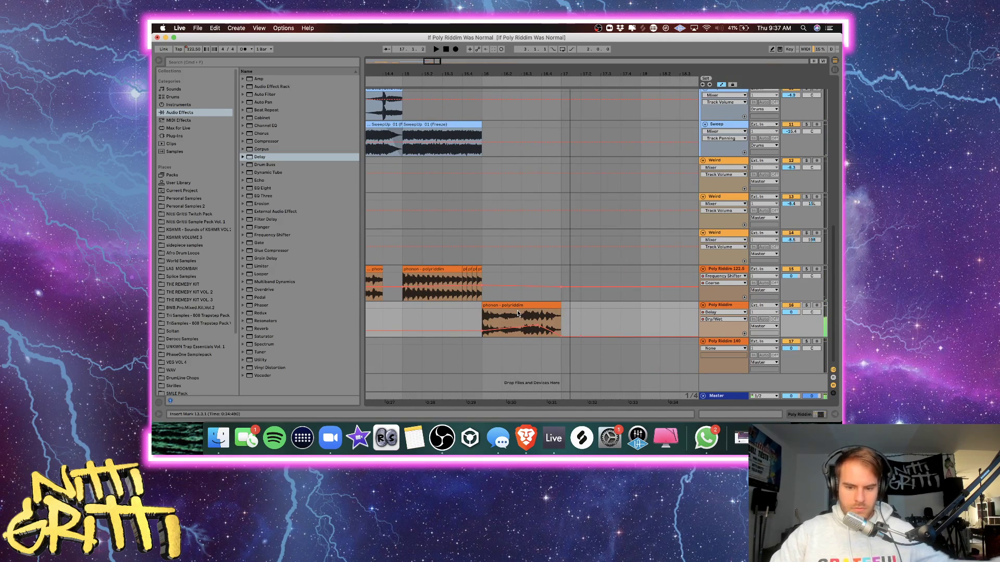
# Collapse the three Weird tracks, Poly Riddim and Poly Riddim 140, keeping Poly Riddim 122.5 expanded.
pyautogui.press('-')
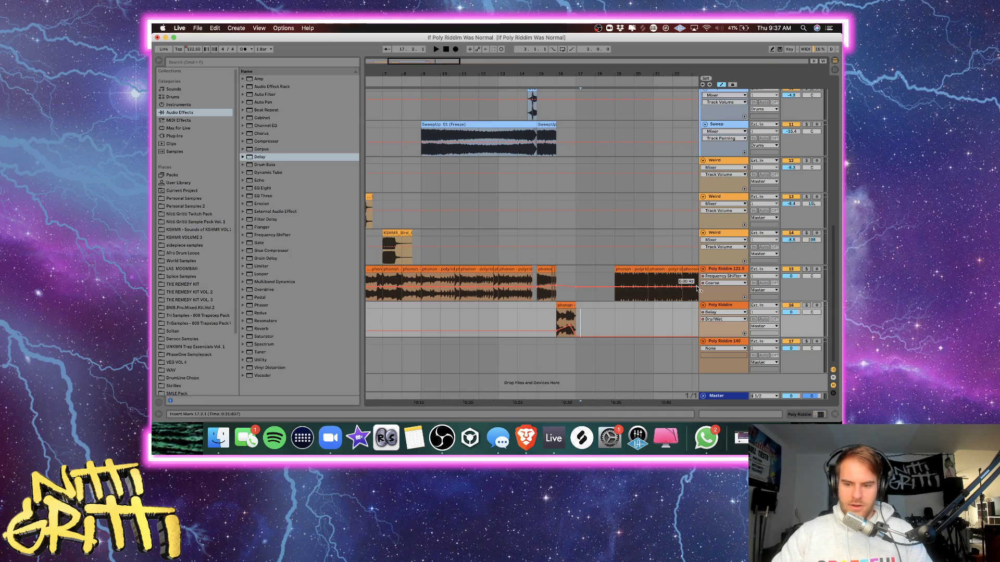
pyautogui.scroll(2, 699, 287)
pyautogui.click(719, 197)
pyautogui.press('u')
pyautogui.press('Down')
pyautogui.press('u')
pyautogui.press('Down')
pyautogui.press('u')
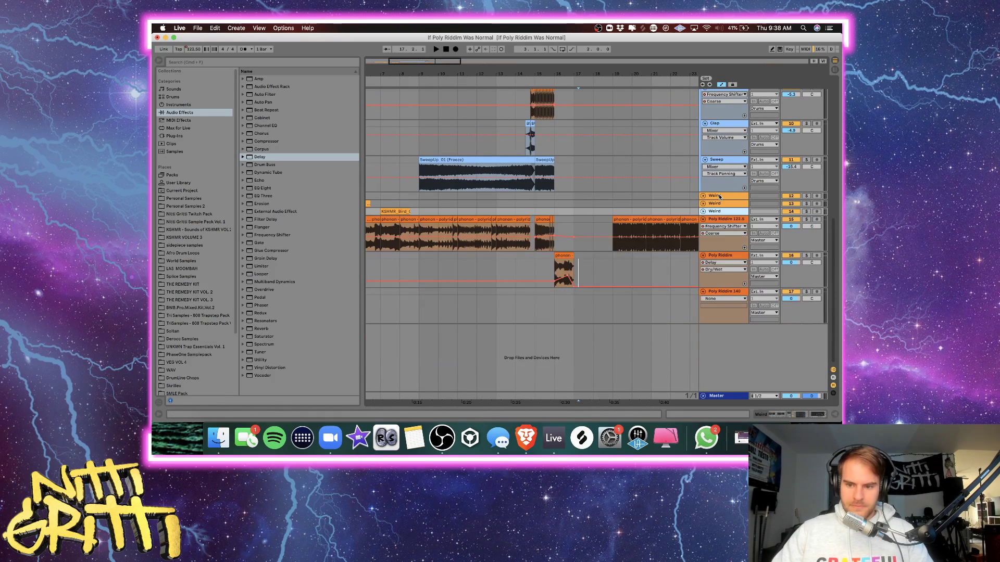
pyautogui.press('Down')
pyautogui.press('u')
pyautogui.press('Down')
pyautogui.press('u')
pyautogui.press('Down')
pyautogui.press('u')
pyautogui.hscroll(2, 646, 215)
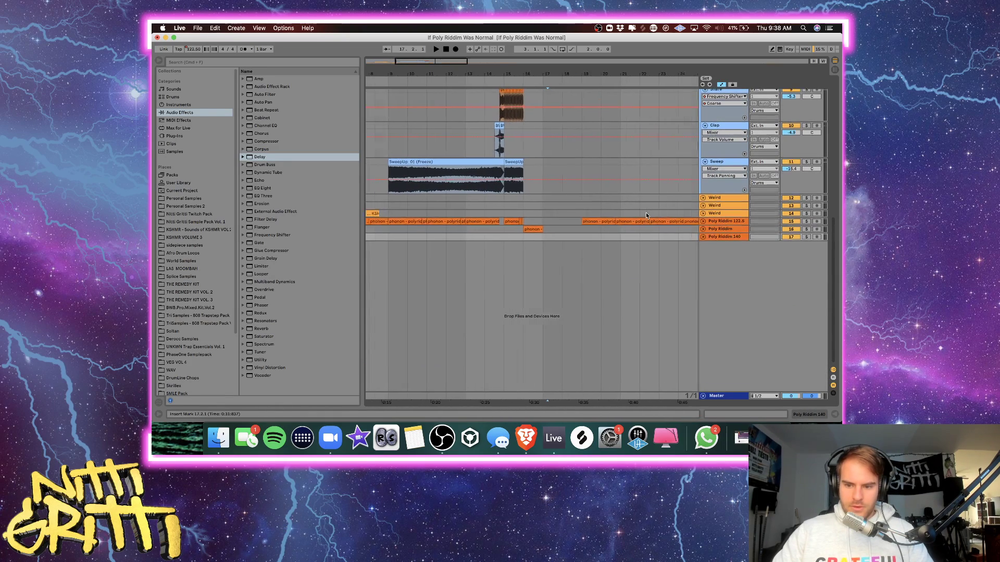
pyautogui.hscroll(1, 646, 216)
pyautogui.click(703, 221)
# Collapse the drum tracks from Hat through Sweep, keeping Snare Crash and the tracks above it expanded.
pyautogui.scroll(8, 617, 228)
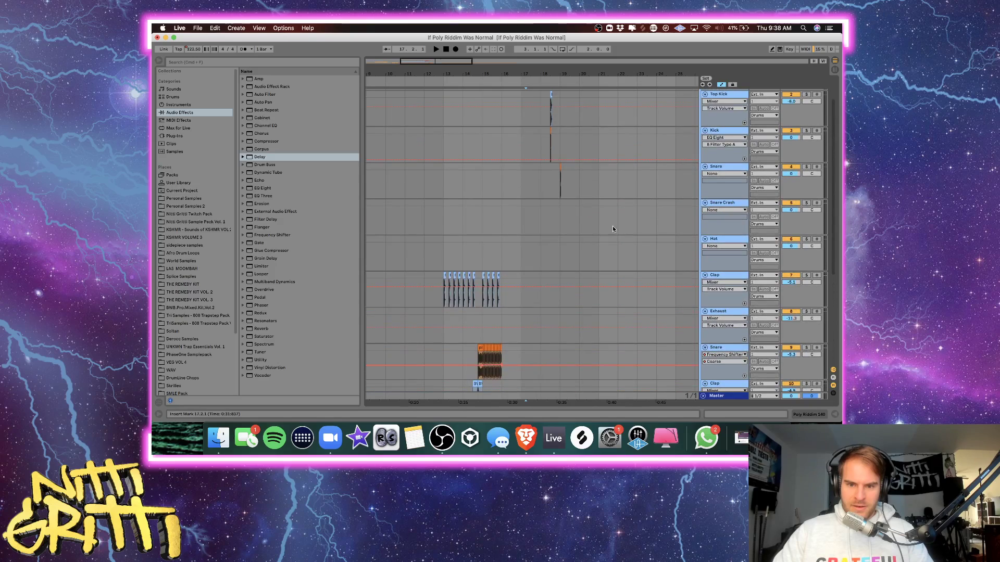
pyautogui.scroll(2, 604, 224)
pyautogui.click(718, 225)
pyautogui.press('Down')
pyautogui.press('Left')
pyautogui.press('Down')
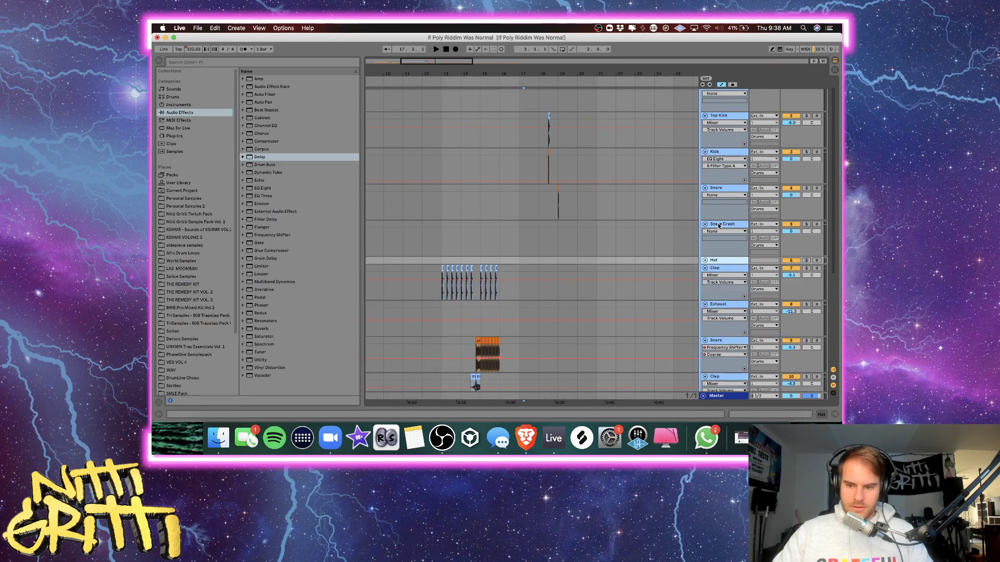
pyautogui.press('Left')
pyautogui.press('Down')
pyautogui.press('Left')
pyautogui.press('Down')
pyautogui.press('Left')
pyautogui.press('Down')
pyautogui.press('Left')
pyautogui.press('Down')
pyautogui.press('Left')
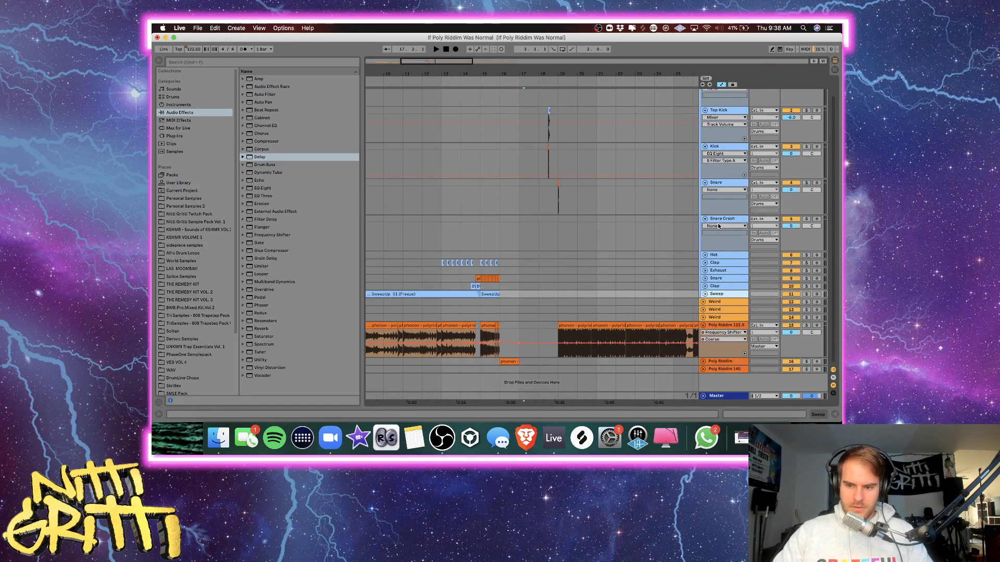
# Group the three Weird tracks and the three Poly Riddim tracks, and name the group Synths.
pyautogui.click(714, 327)
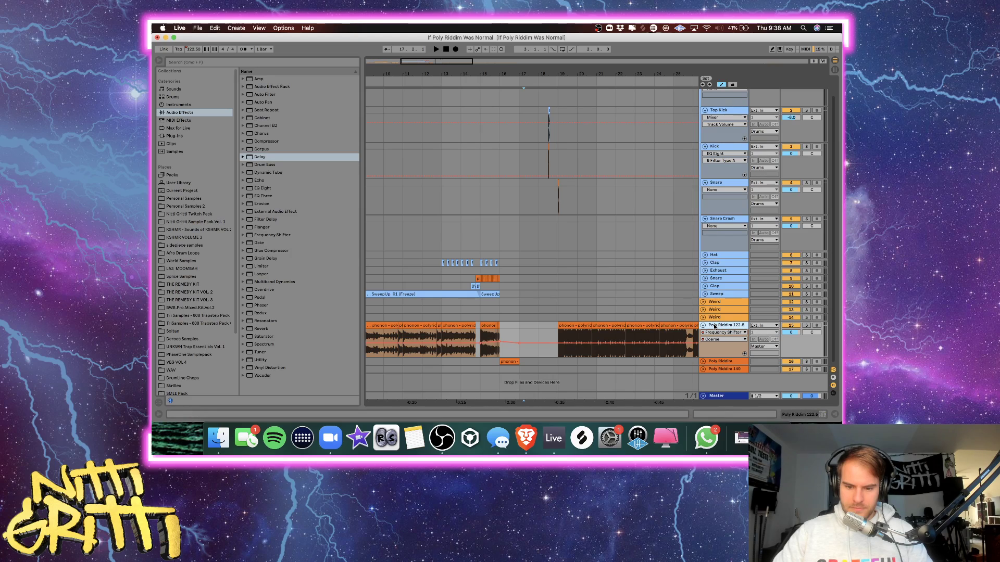
pyautogui.click(715, 369)
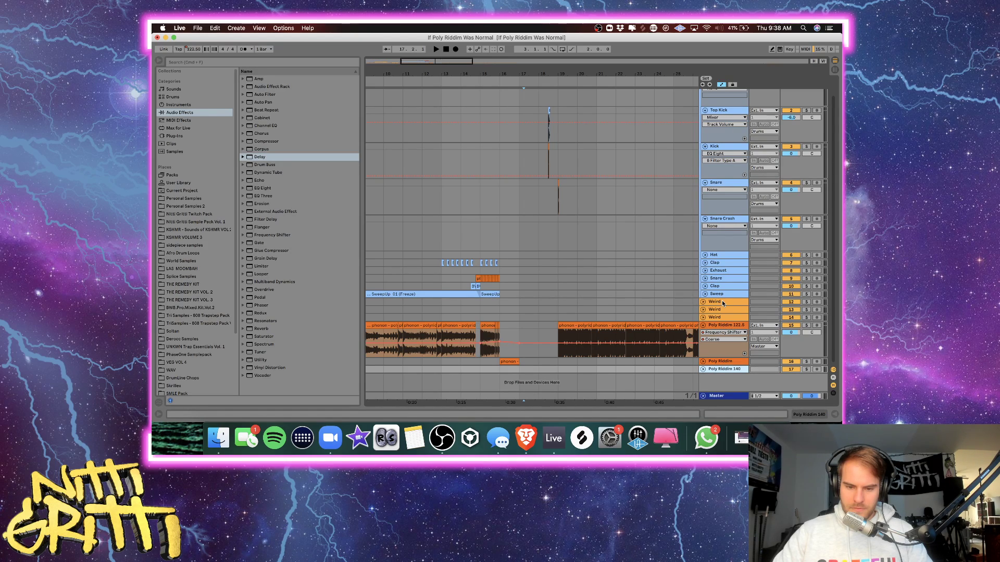
pyautogui.click(703, 302)
pyautogui.click(702, 302)
pyautogui.hscroll(-5, 625, 308)
pyautogui.hscroll(3, 624, 309)
pyautogui.click(720, 302)
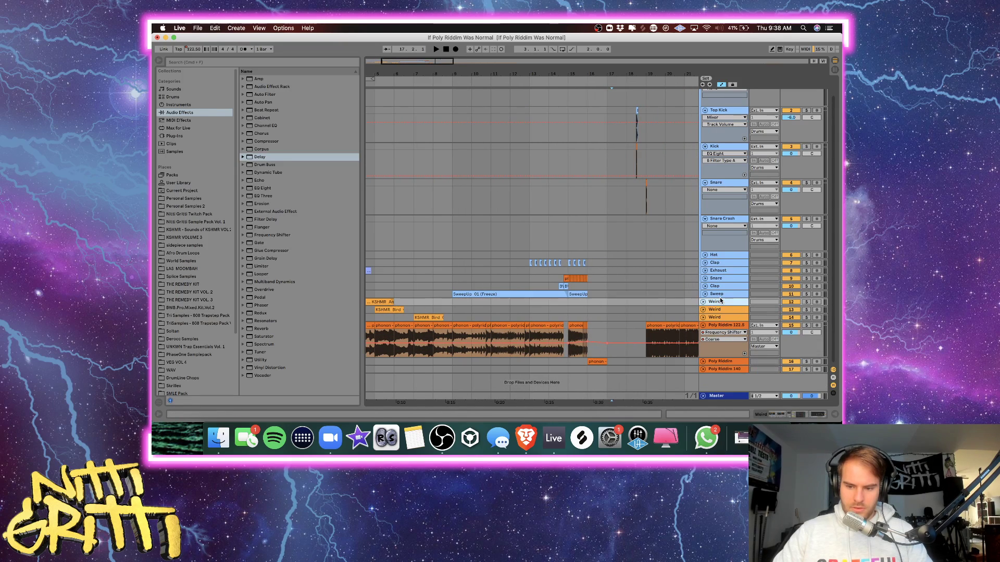
pyautogui.keyDown('shift'); pyautogui.click(724, 364); pyautogui.keyUp('shift')
pyautogui.press('super+g')
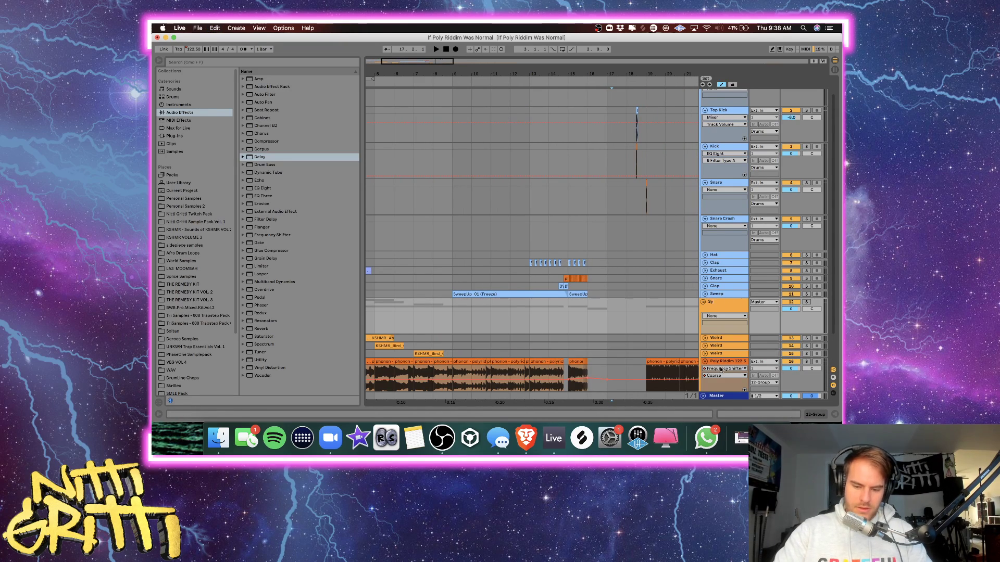
pyautogui.scroll(-2, 521, 292)
pyautogui.hscroll(4, 520, 291)
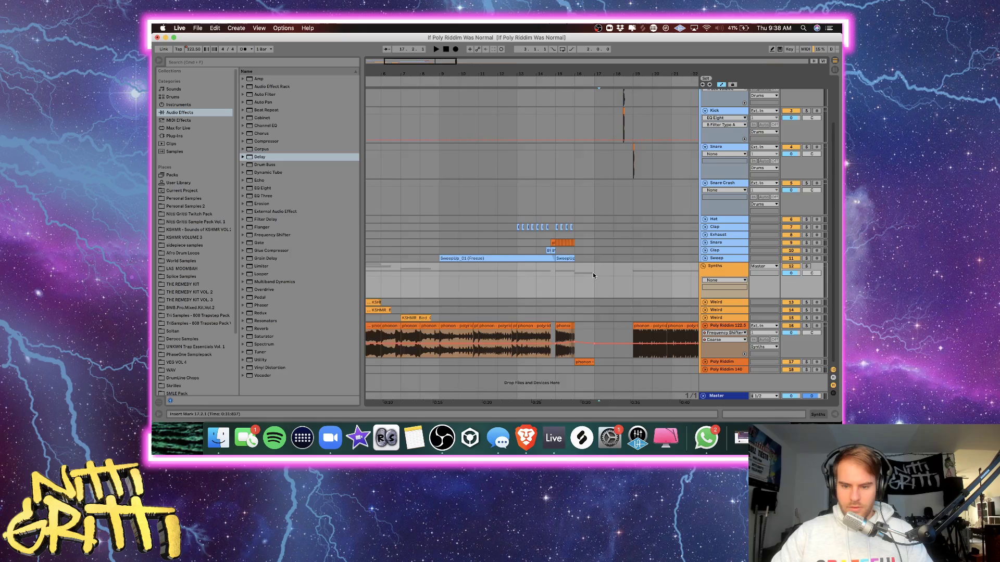
# Move the Top Kick, Kick and Snare clips around bars 18–19 so that they start at bar 17.
pyautogui.click(505, 284)
pyautogui.press('+')
pyautogui.press('+')
pyautogui.scroll(3, 520, 276)
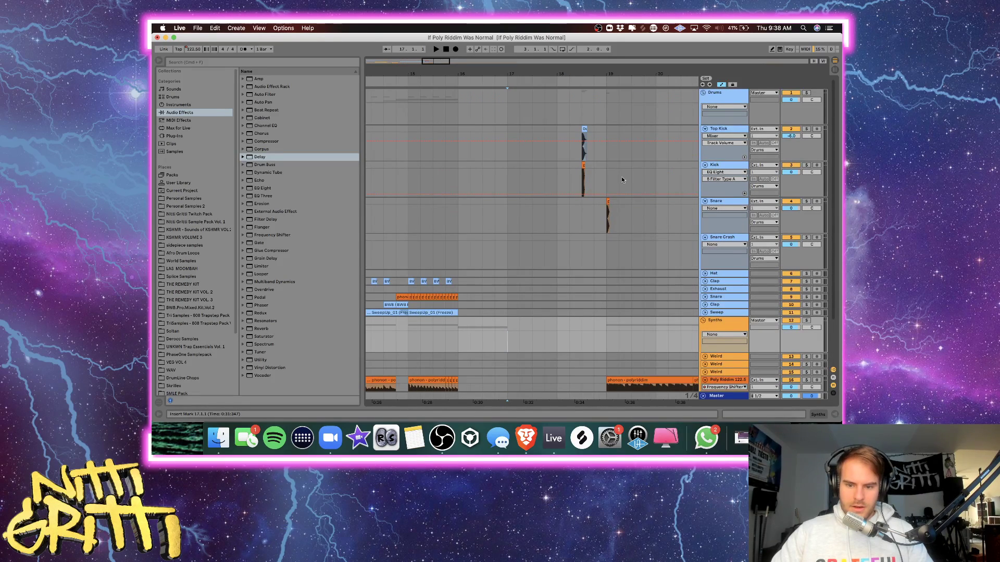
pyautogui.scroll(-3, 622, 177)
pyautogui.scroll(1, 621, 176)
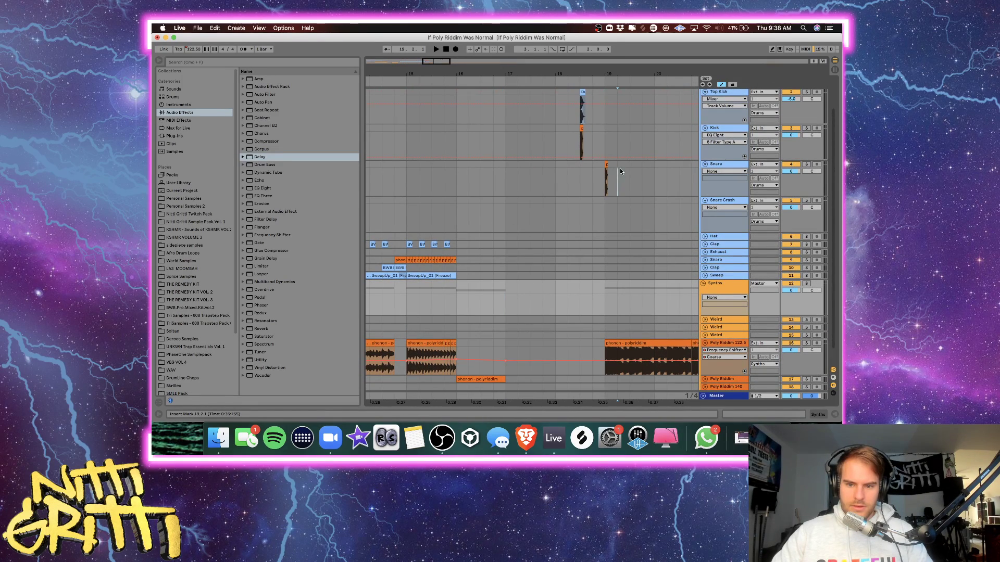
pyautogui.moveTo(620, 168); pyautogui.dragTo(582, 199)
pyautogui.press('Delete')
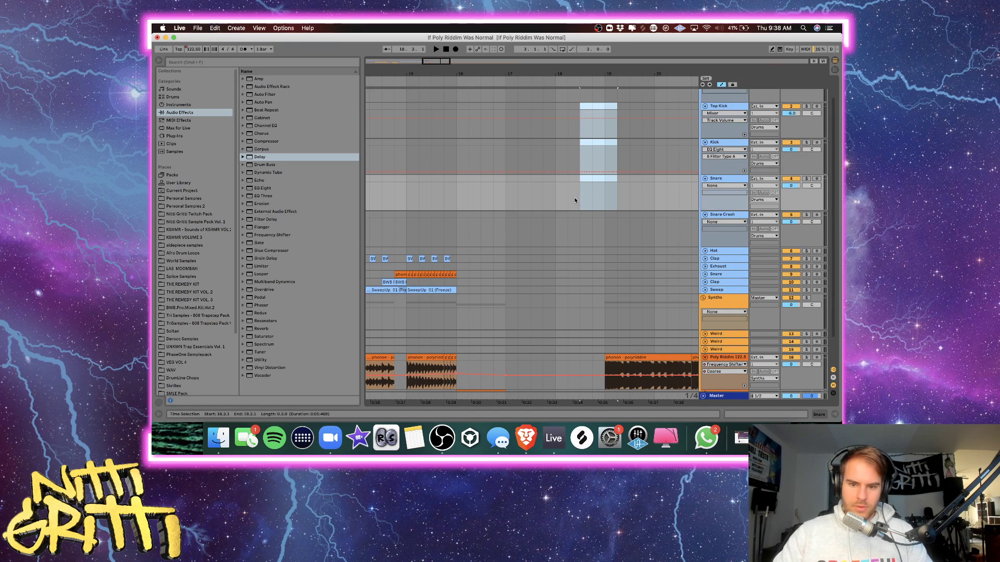
pyautogui.click(510, 106)
pyautogui.press('super+v')
# Solo the Kick track, show its EQ Eight, and audition the kick clip at bar 17.
pyautogui.click(498, 107)
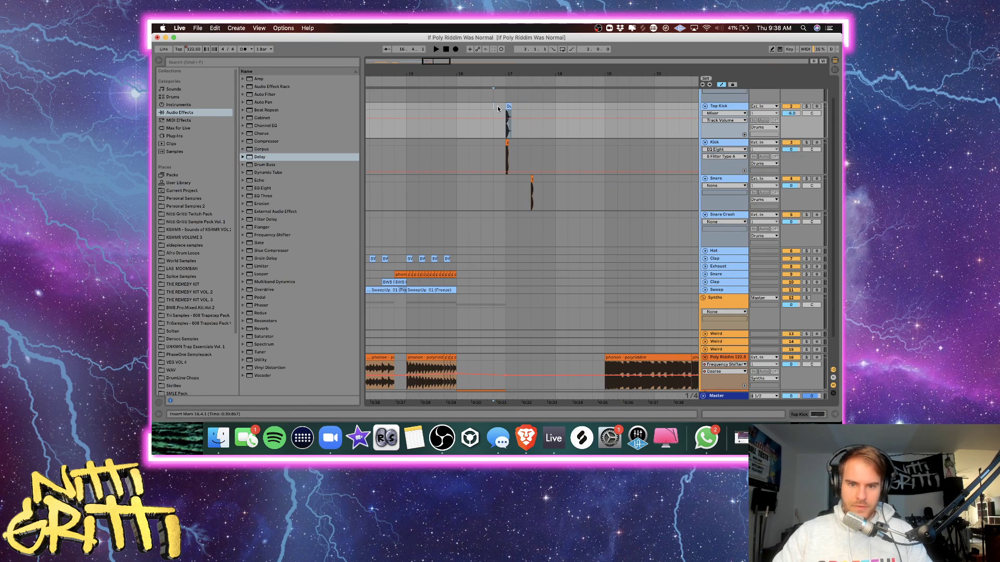
pyautogui.press('+')
pyautogui.press('+')
pyautogui.hscroll(3, 498, 109)
pyautogui.scroll(2, 498, 110)
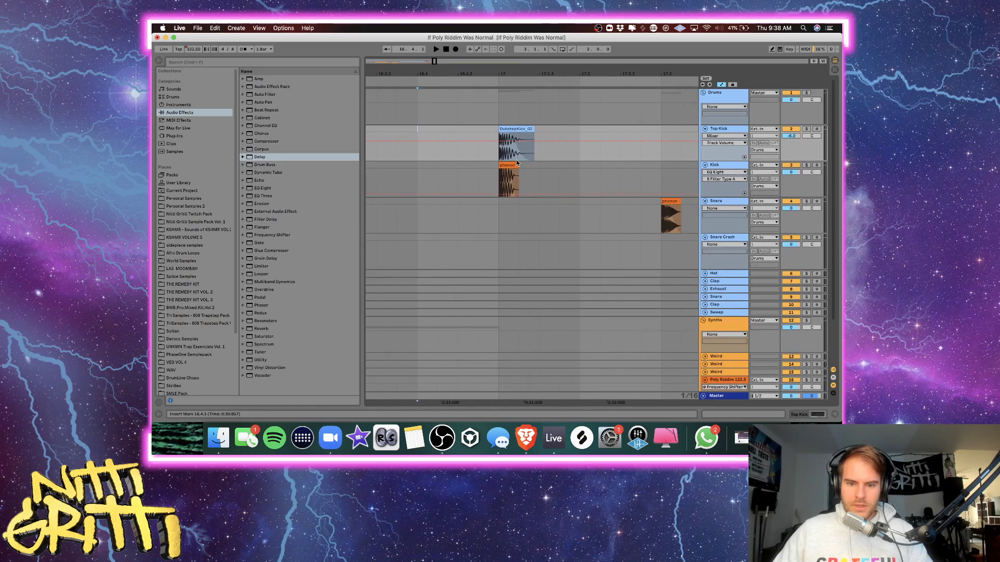
pyautogui.click(506, 166)
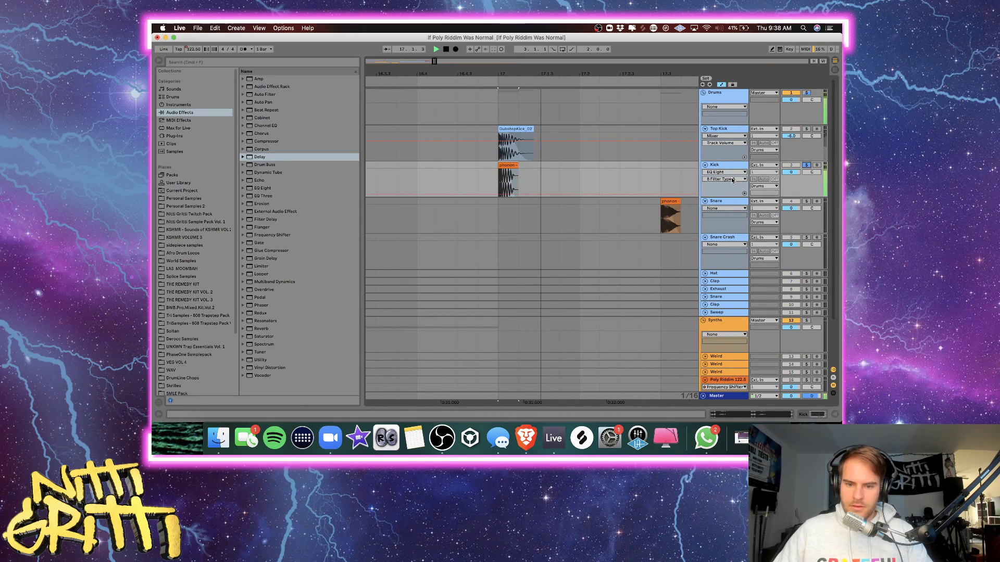
pyautogui.press('space')
pyautogui.press('space')
pyautogui.press('space')
pyautogui.doubleClick(719, 166)
pyautogui.press('space')
pyautogui.press('space')
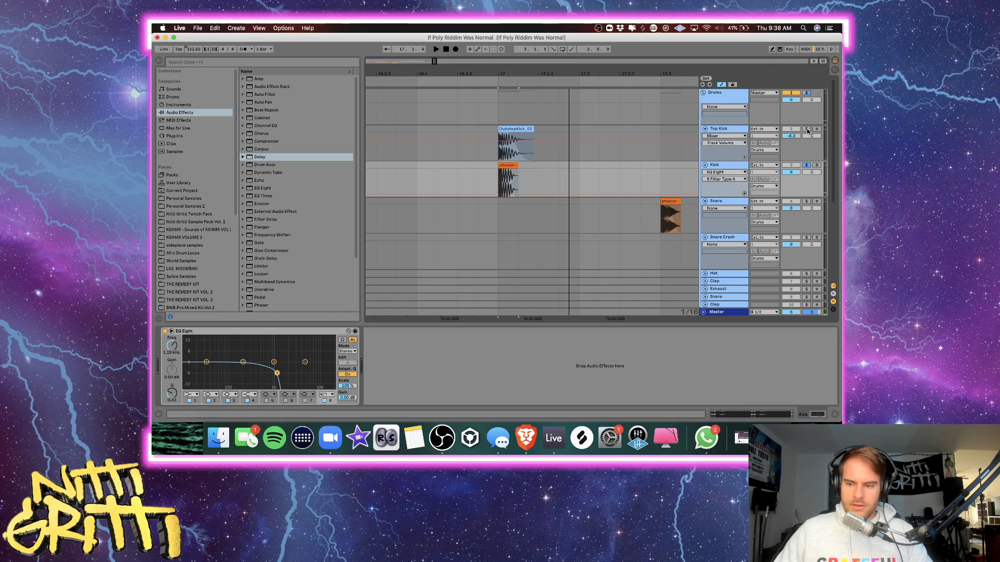
# Solo Top Kick together with Kick, set Top Kick's volume to -5.0 dB, and audition the layered kicks.
pyautogui.press('space')
pyautogui.press('space')
pyautogui.keyDown('super'); pyautogui.click(807, 165); pyautogui.keyUp('super')
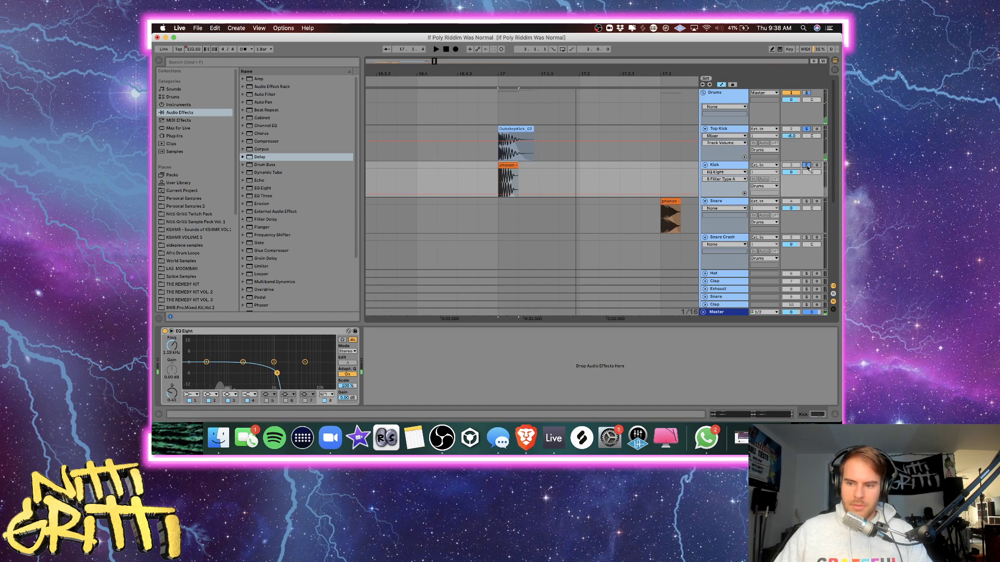
pyautogui.press('space')
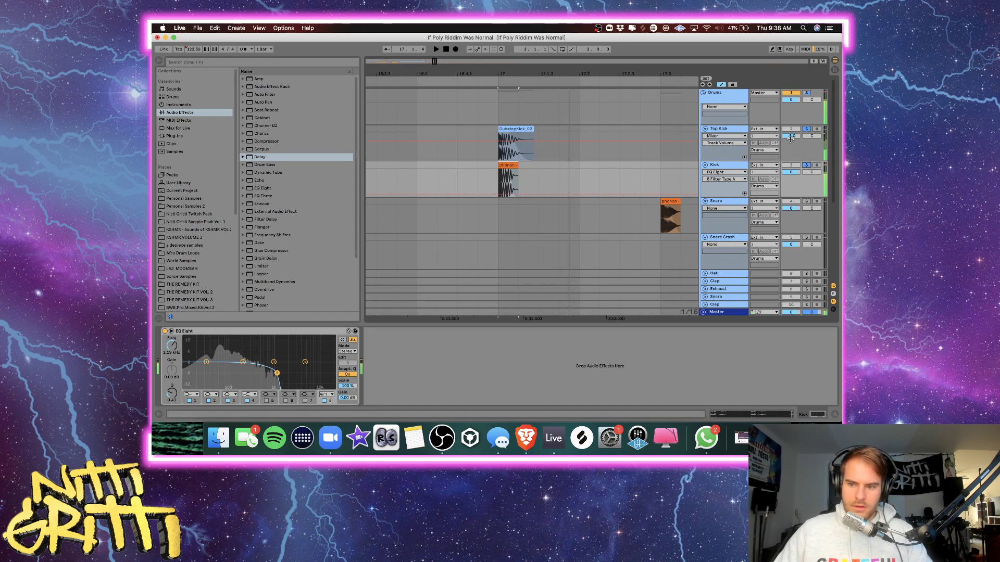
pyautogui.moveTo(791, 138); pyautogui.dragTo(791, 135)
pyautogui.press('space')
pyautogui.press('space')
pyautogui.press('space')
pyautogui.hscroll(3, 656, 196)
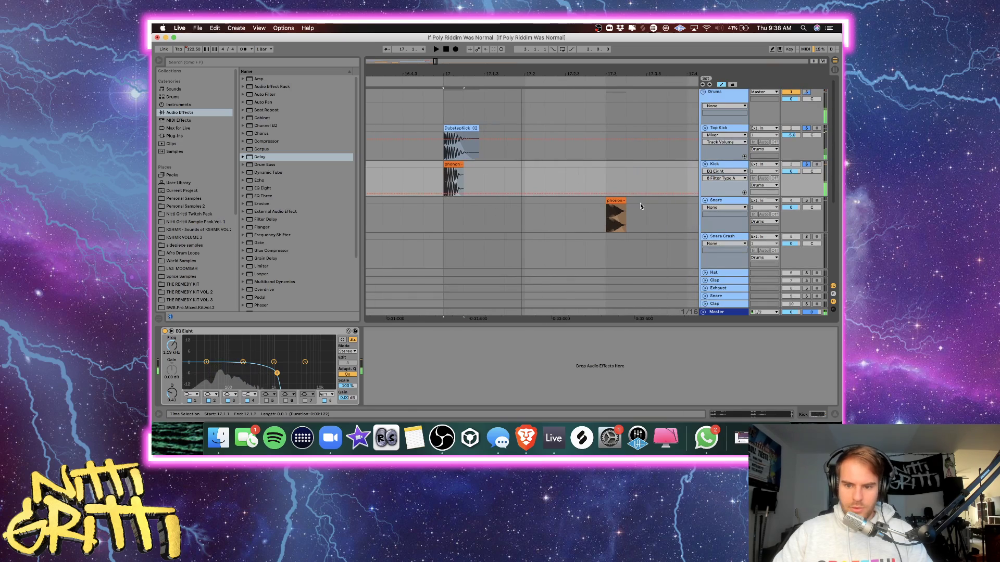
# Audition the kick and snare together from bar 17, place the marker at the snare hit, and hide the device view.
pyautogui.click(612, 201)
pyautogui.click(444, 211)
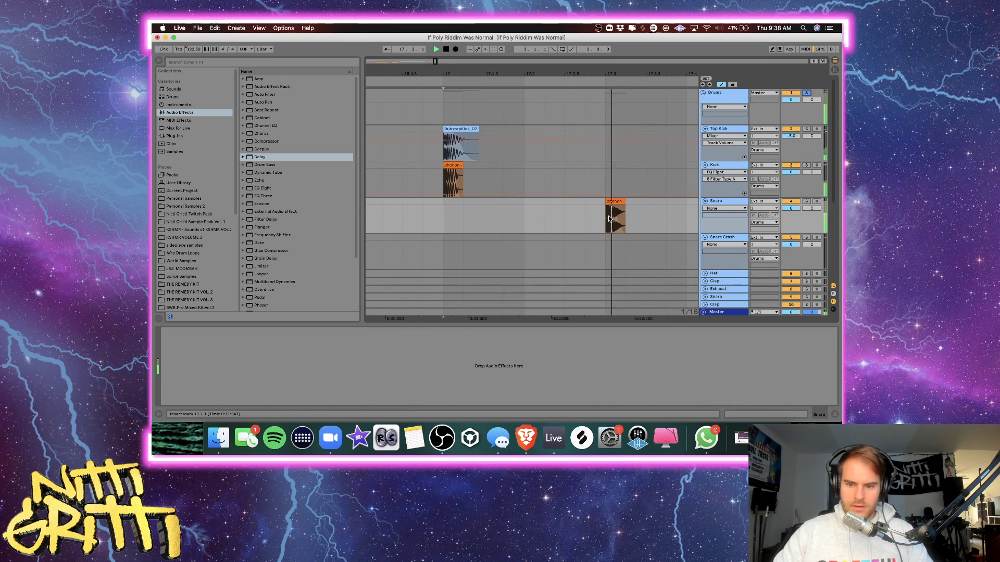
pyautogui.hscroll(2, 599, 198)
pyautogui.click(535, 219)
pyautogui.press('-')
pyautogui.press('-')
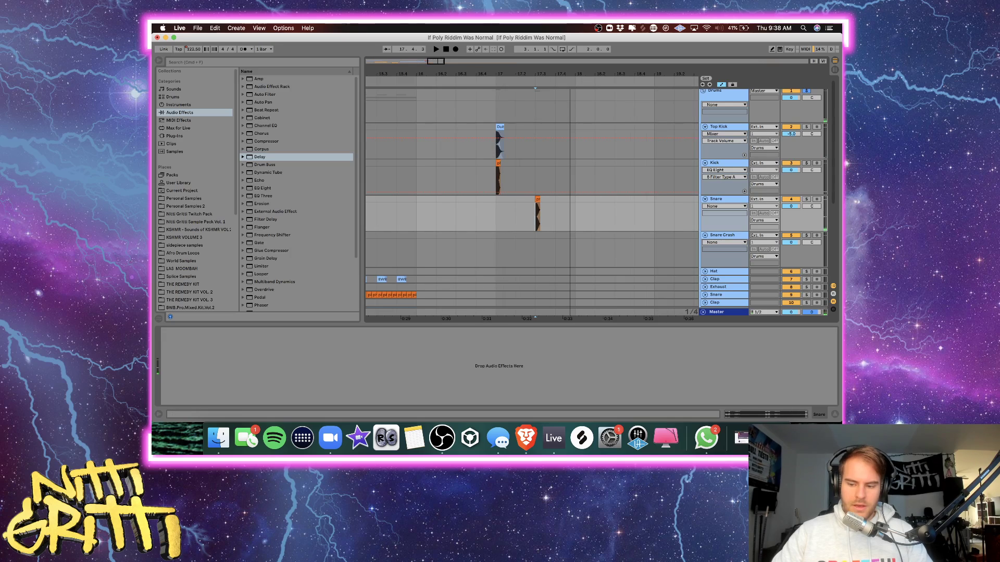
pyautogui.click(834, 414)
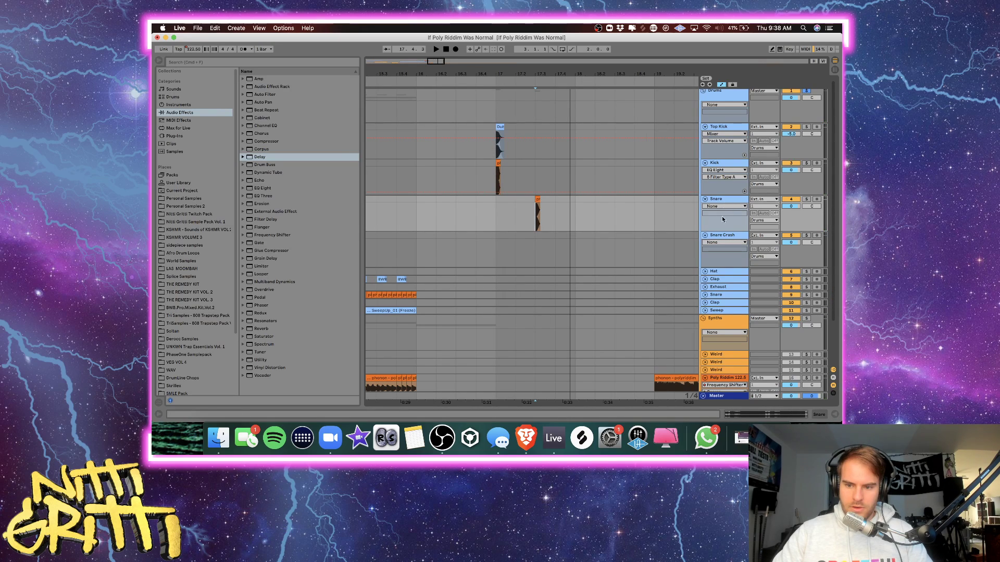
# Find XILENT_snare_riddim_clap_01 in Splice by searching "riddim", place it at 17.3 on Snare Crash under the snare, and audition it.
pyautogui.click(721, 238)
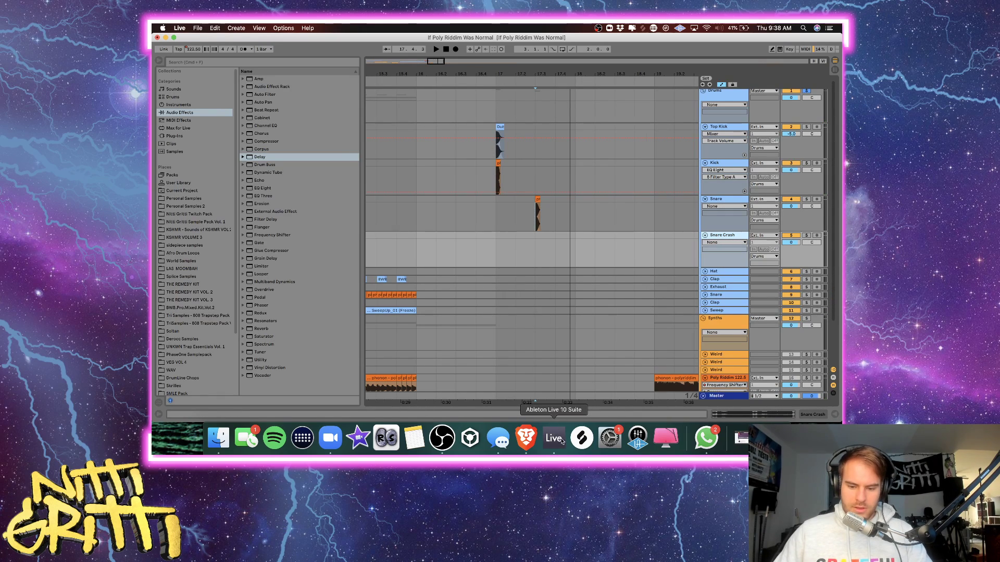
pyautogui.click(581, 438)
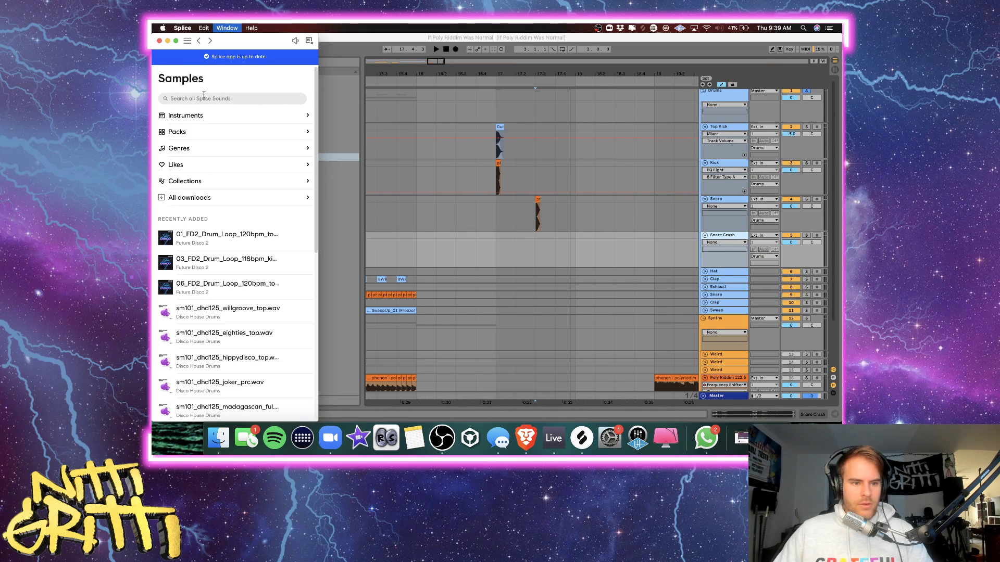
pyautogui.write('ddim')
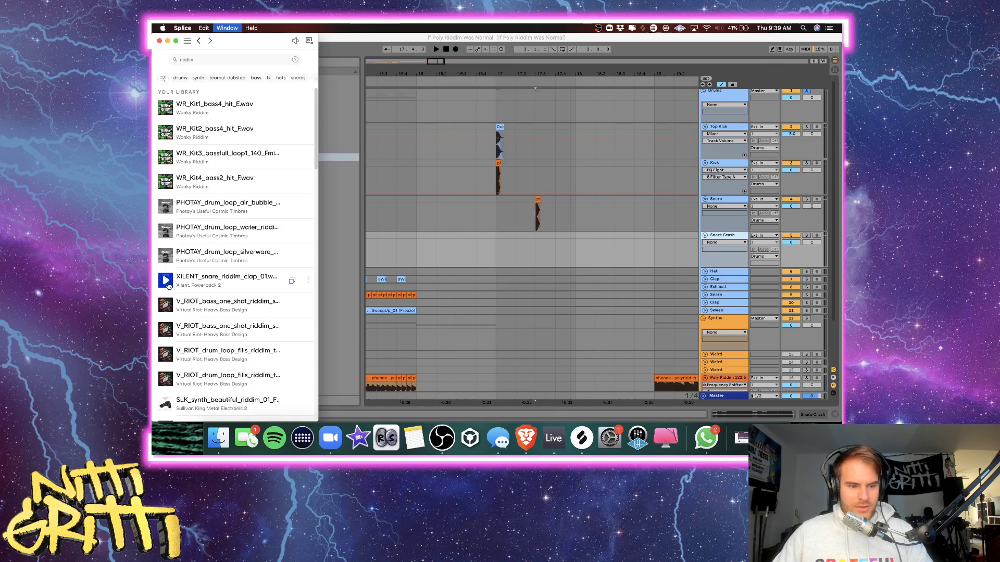
pyautogui.moveTo(529, 247); pyautogui.dragTo(526, 237)
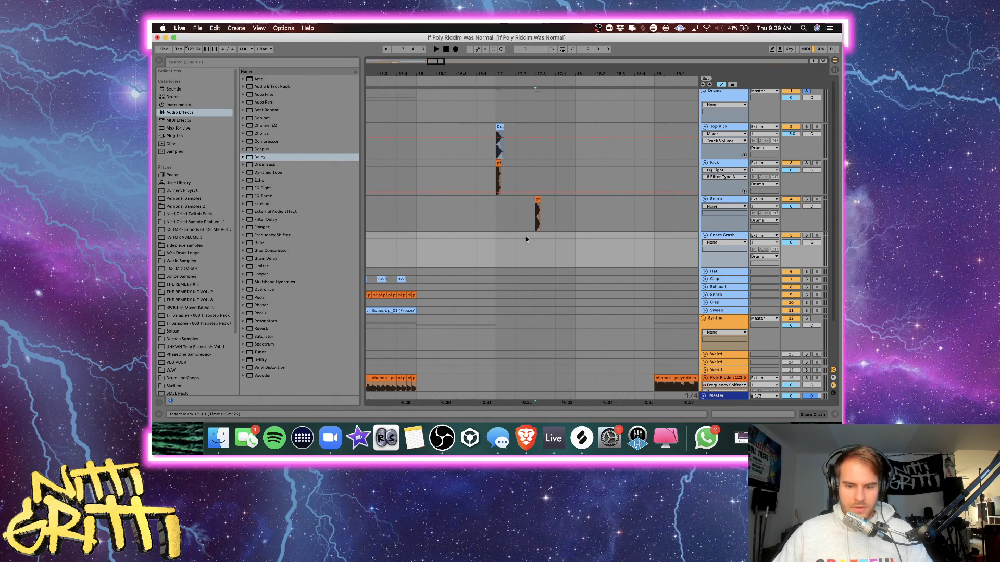
pyautogui.press('+')
pyautogui.press('+')
pyautogui.press('+')
pyautogui.press('space')
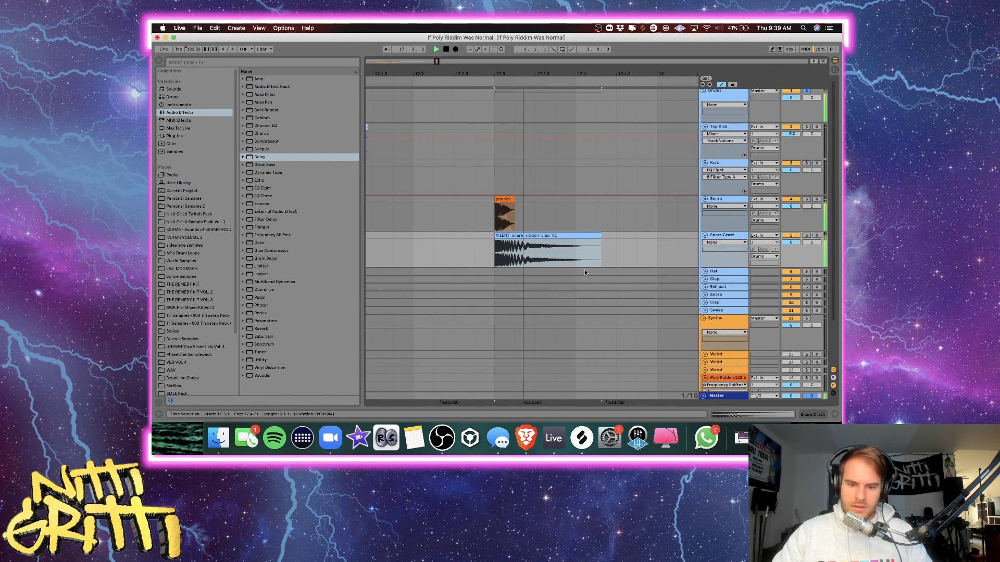
pyautogui.press('space')
pyautogui.press('space')
# Add an EQ Eight to the Snare Crash track and set its first band to a low cut at about 119 Hz.
pyautogui.doubleClick(730, 236)
pyautogui.press('space')
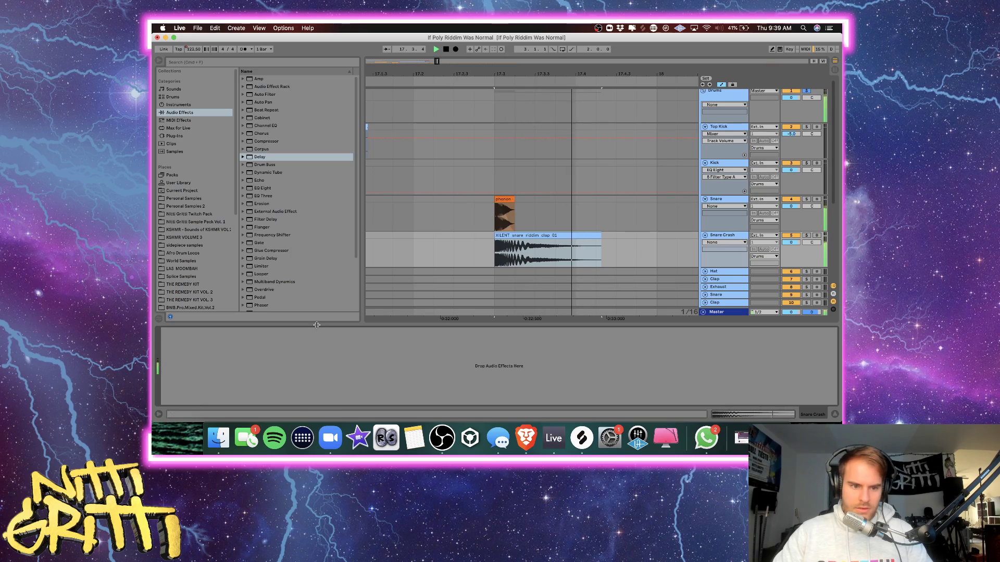
pyautogui.moveTo(273, 189); pyautogui.dragTo(239, 334)
pyautogui.click(192, 394)
pyautogui.click(192, 402)
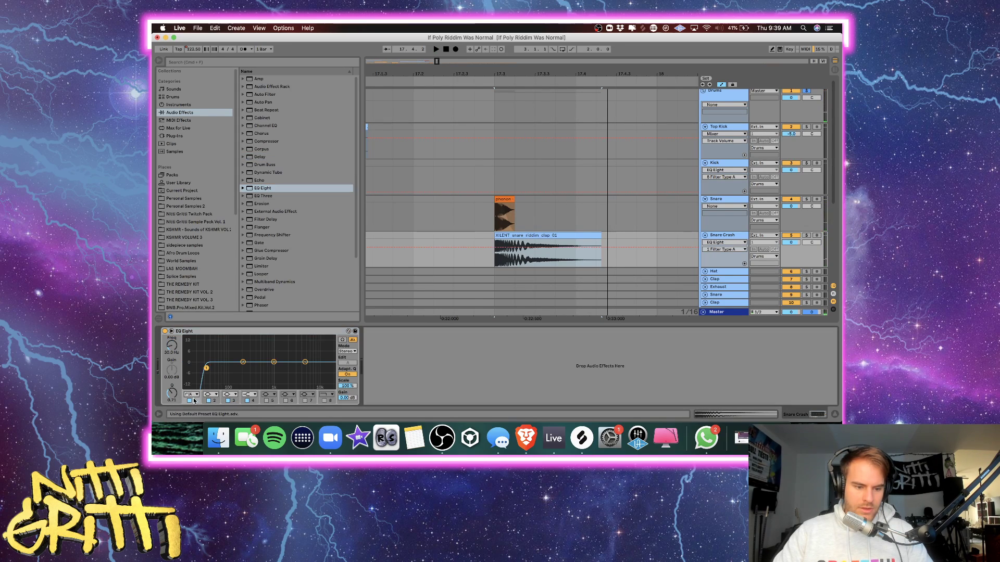
pyautogui.moveTo(206, 367); pyautogui.dragTo(232, 375)
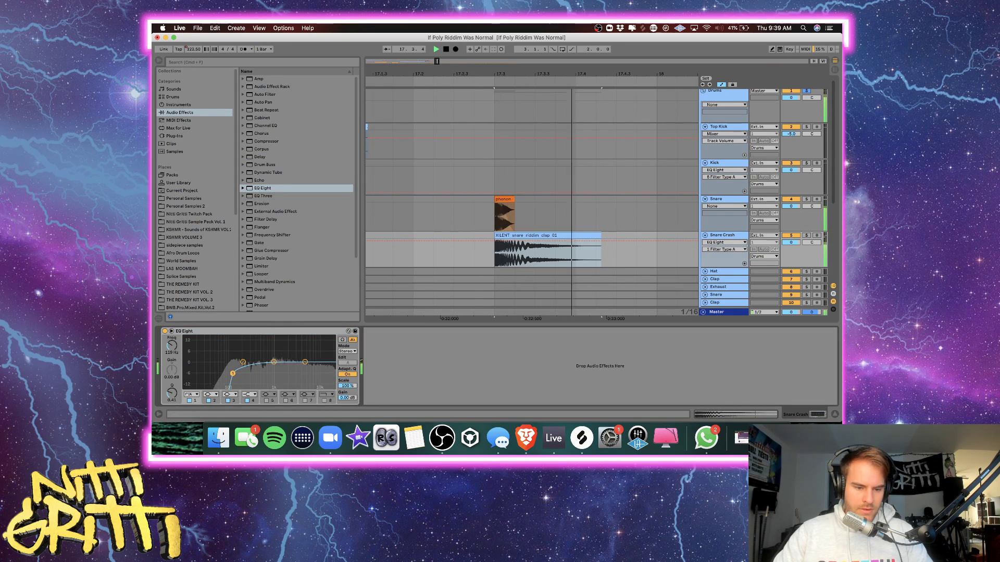
# Lower the Snare Crash track's volume to about -6 dB while auditioning it with the main snare.
pyautogui.click(791, 243)
pyautogui.moveTo(791, 243); pyautogui.dragTo(791, 252)
pyautogui.press('space')
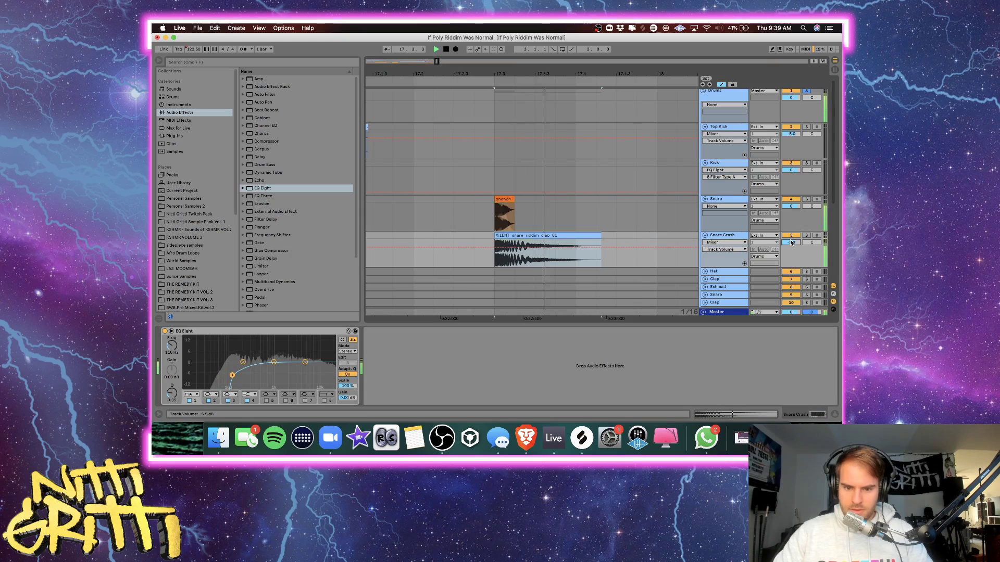
pyautogui.press('space')
pyautogui.press('space')
pyautogui.press('space')
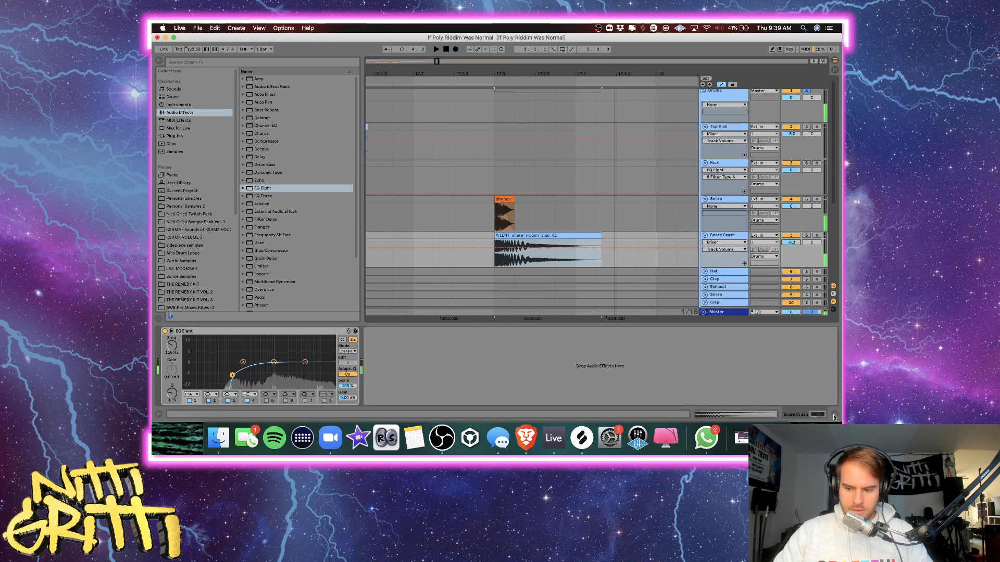
# Hide the device view and audition the kick and layered snare from bar 17.
pyautogui.press('alt+super+l')
pyautogui.press('space')
pyautogui.press('space')
pyautogui.press('-')
pyautogui.press('-')
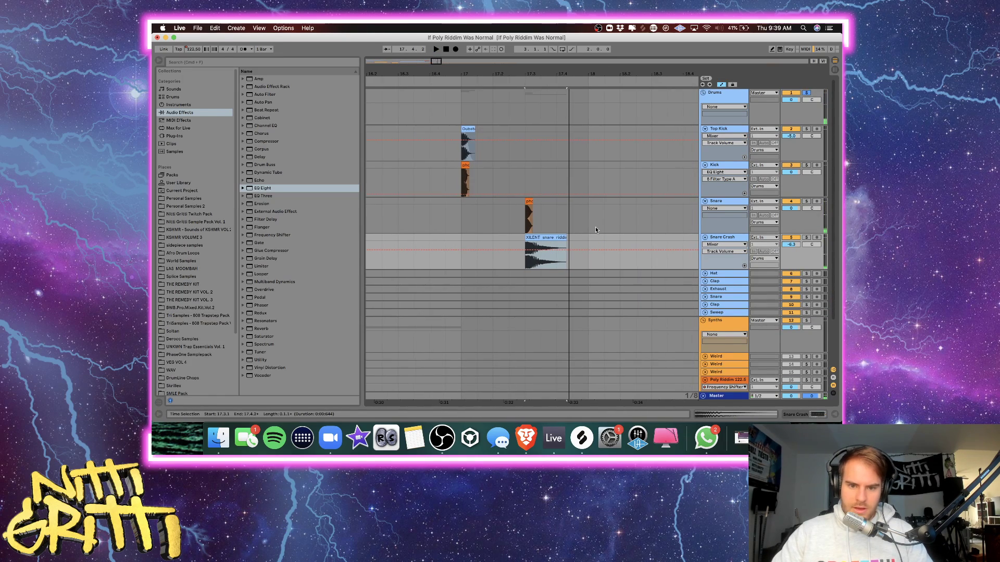
pyautogui.click(463, 110)
pyautogui.press('space')
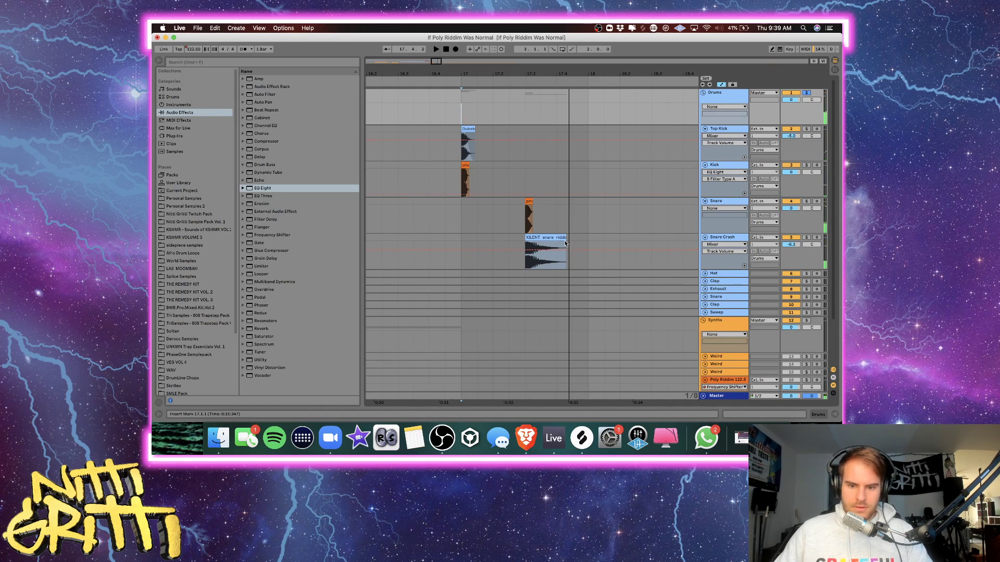
# Turn off automation display, fade out the tail of the Snare Crash clip at 17.3, and audition it.
pyautogui.press('a')
pyautogui.click(553, 246)
pyautogui.click(525, 260)
pyautogui.press('space')
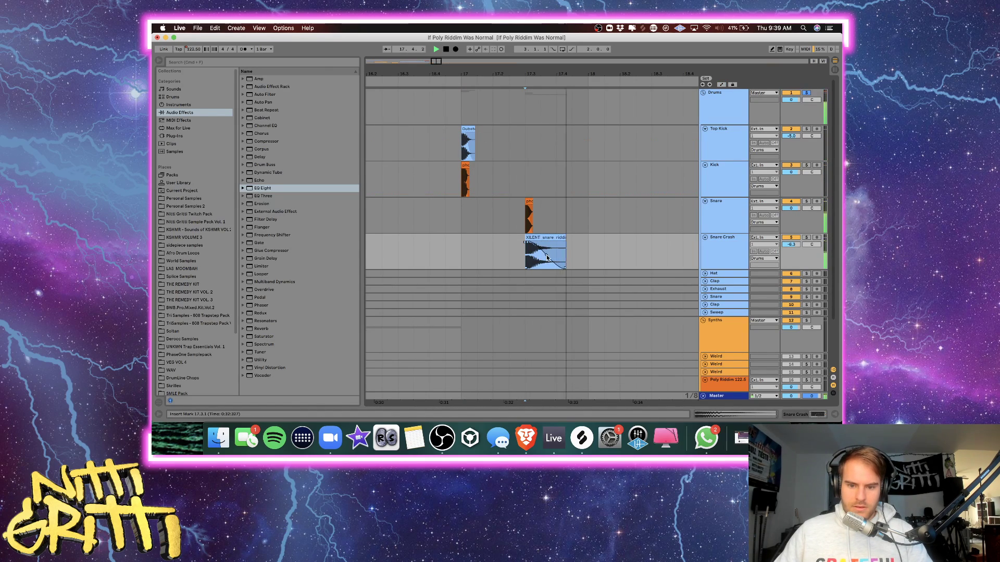
pyautogui.press('space')
pyautogui.click(468, 246)
pyautogui.press('space')
# Duplicate bar 17 of the Snare and Snare Crash tracks into bar 18.
pyautogui.moveTo(588, 253); pyautogui.dragTo(462, 218)
pyautogui.press('super+d')
pyautogui.hscroll(-1, 464, 222)
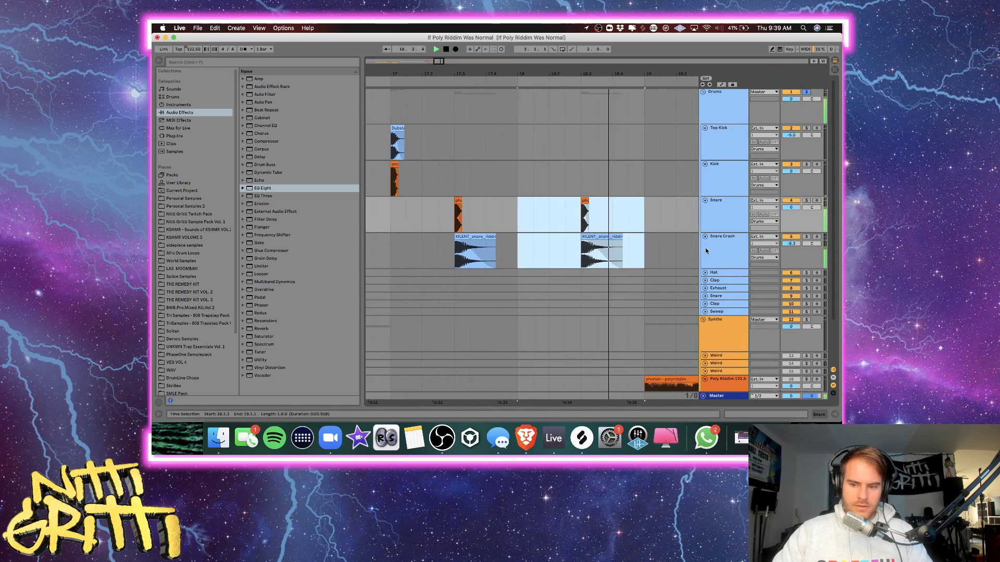
pyautogui.press('space')
# Collapse the Snare and Snare Crash tracks and expand the Hat track.
pyautogui.click(733, 220)
pyautogui.press('u')
pyautogui.click(733, 221)
pyautogui.press('Left')
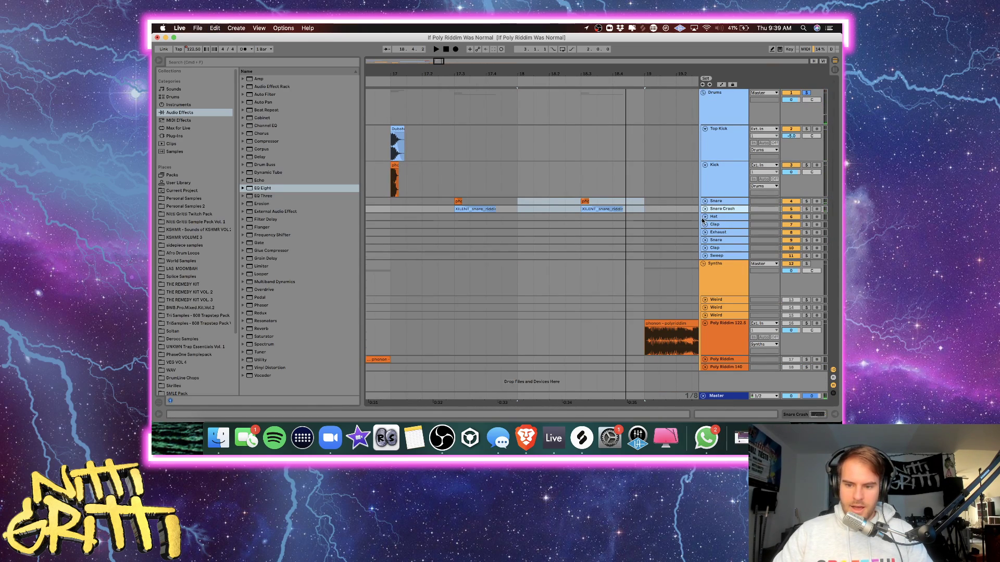
pyautogui.click(705, 217)
# Search the browser for "hat", preview the closed hats, and place Cl Hat 5.wav on the Hat track at bar 17.
pyautogui.click(196, 62)
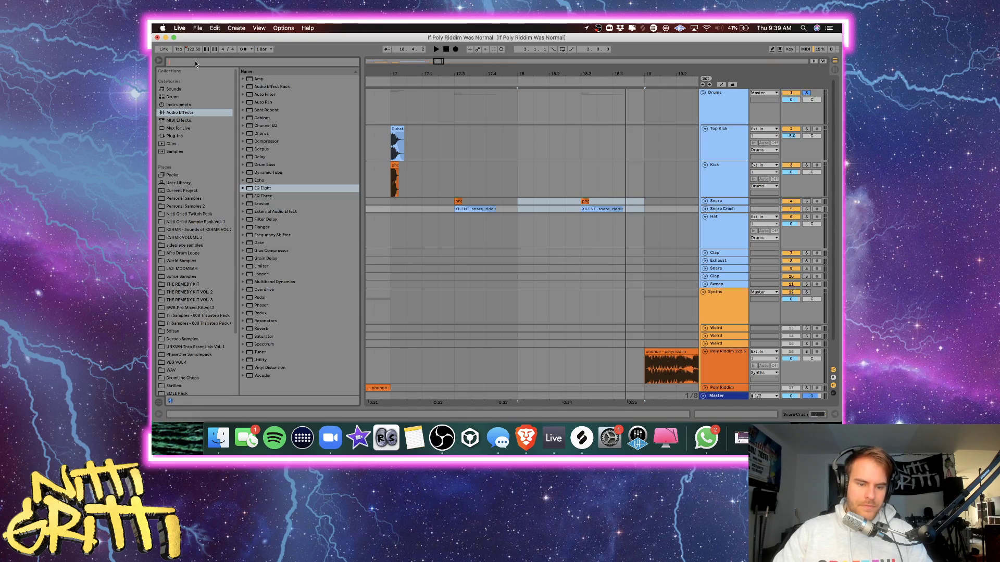
pyautogui.write('hat')
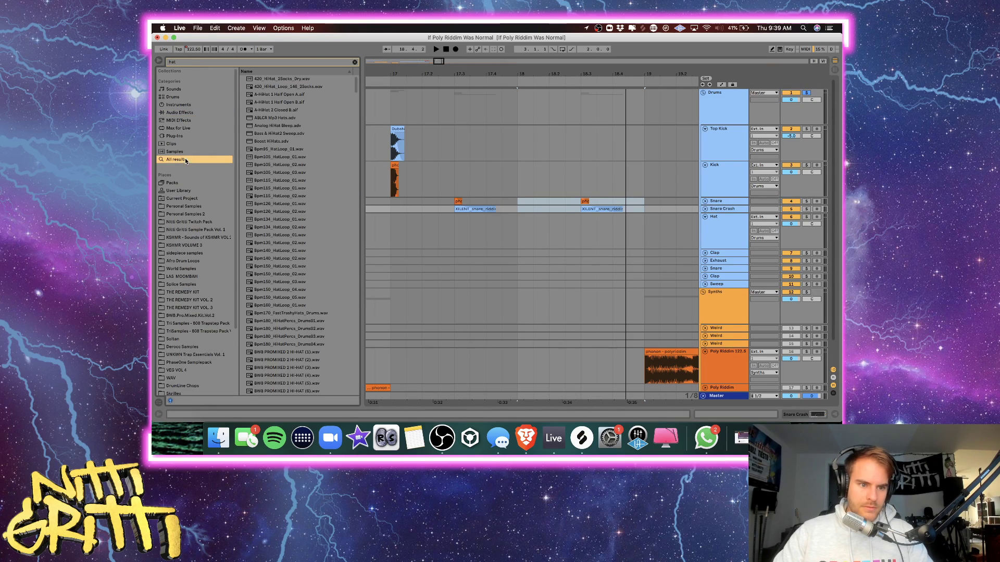
pyautogui.click(319, 165)
pyautogui.scroll(-10, 320, 168)
pyautogui.click(319, 168)
pyautogui.press('Down')
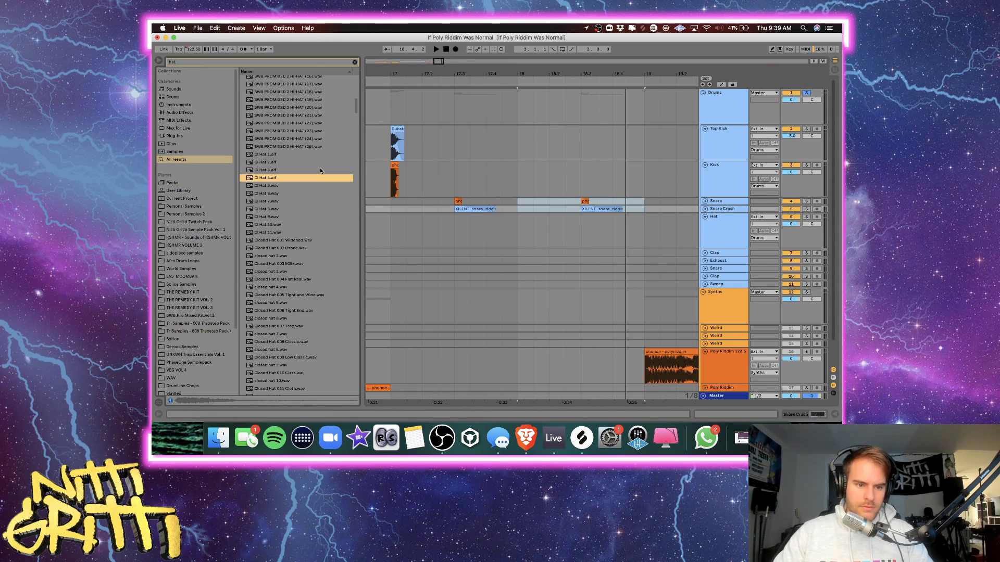
pyautogui.press('Down')
pyautogui.press('Down')
pyautogui.press('Up')
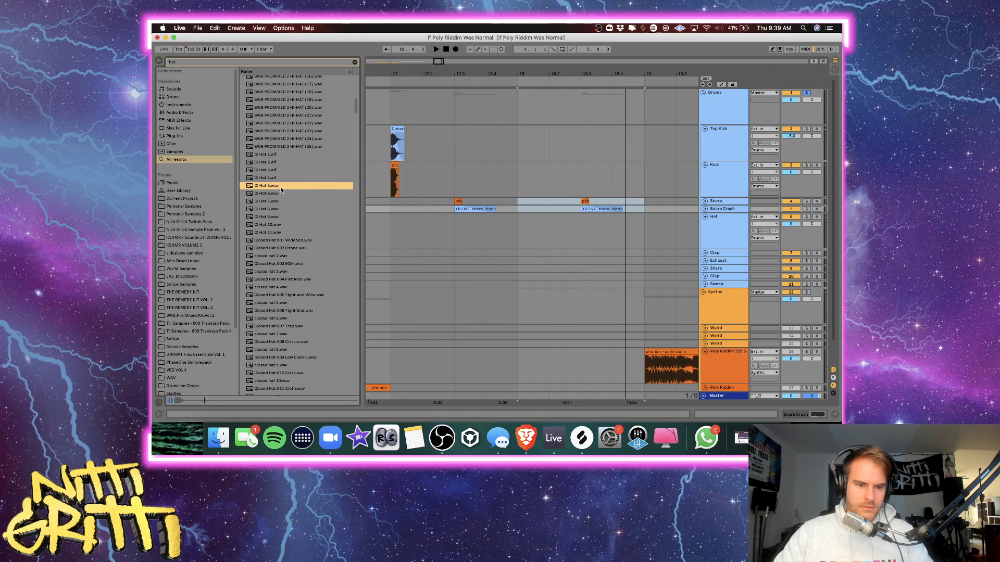
pyautogui.moveTo(281, 190); pyautogui.dragTo(398, 232)
# Split and fade out the hat clip at 17.1.3, delete the remainder, and lower the Hat volume to about -14 dB.
pyautogui.scroll(3, 401, 235)
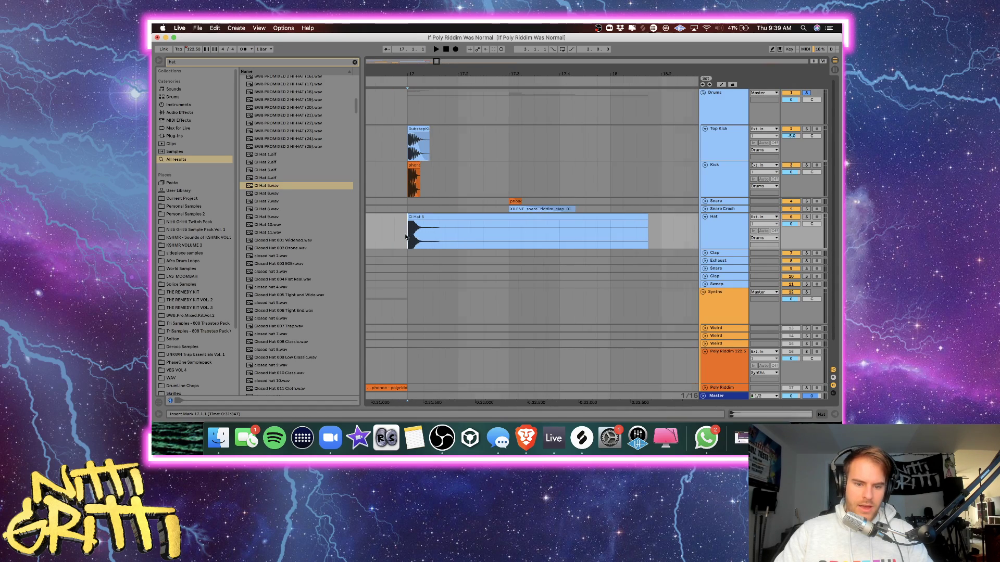
pyautogui.scroll(3, 405, 237)
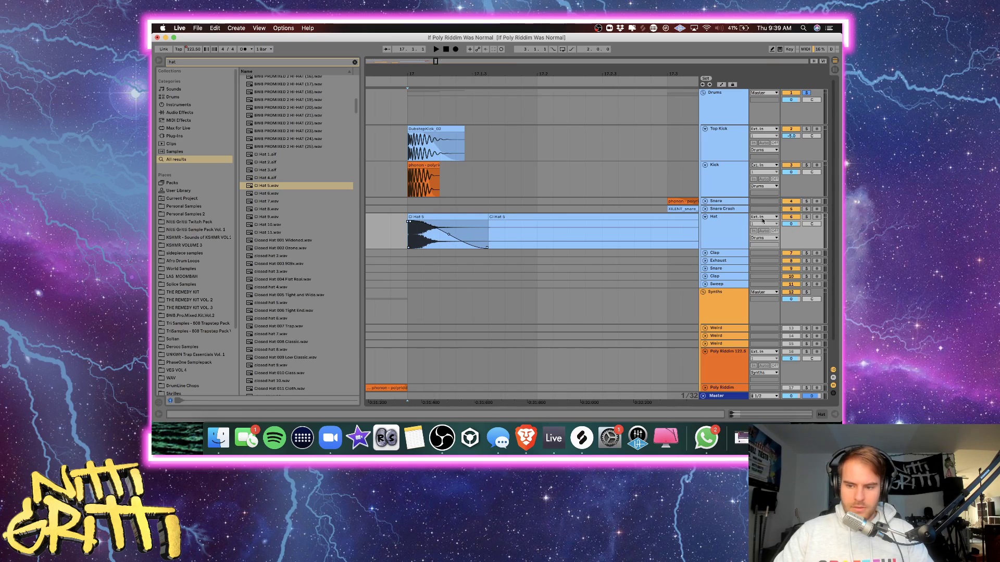
pyautogui.press('space')
pyautogui.press('space')
pyautogui.click(526, 217)
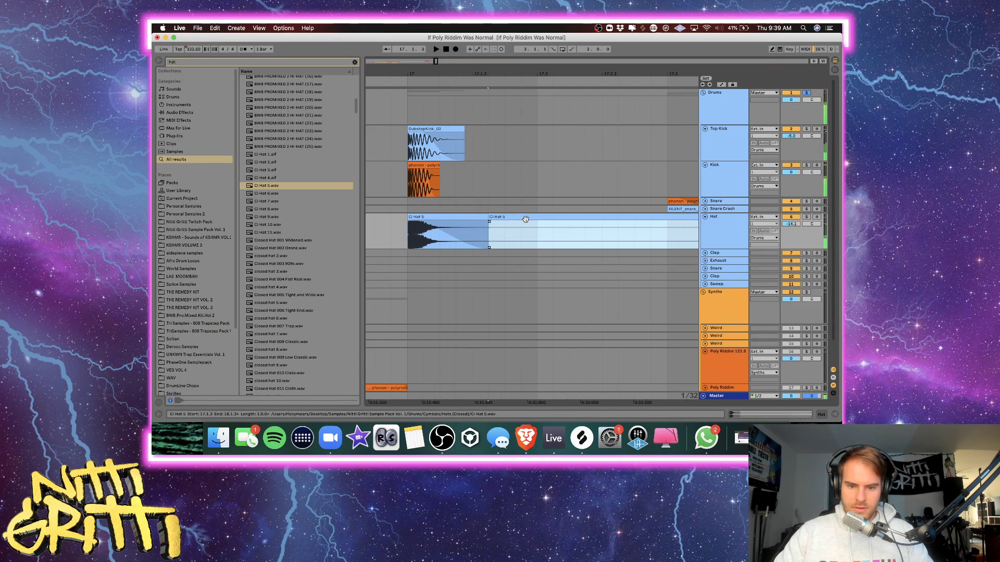
pyautogui.press('Delete')
# Audition the shortened hat together with the layered kick and snare from bar 17.
pyautogui.click(471, 216)
pyautogui.press('space')
pyautogui.press('-')
pyautogui.press('-')
pyautogui.press('-')
pyautogui.press('space')
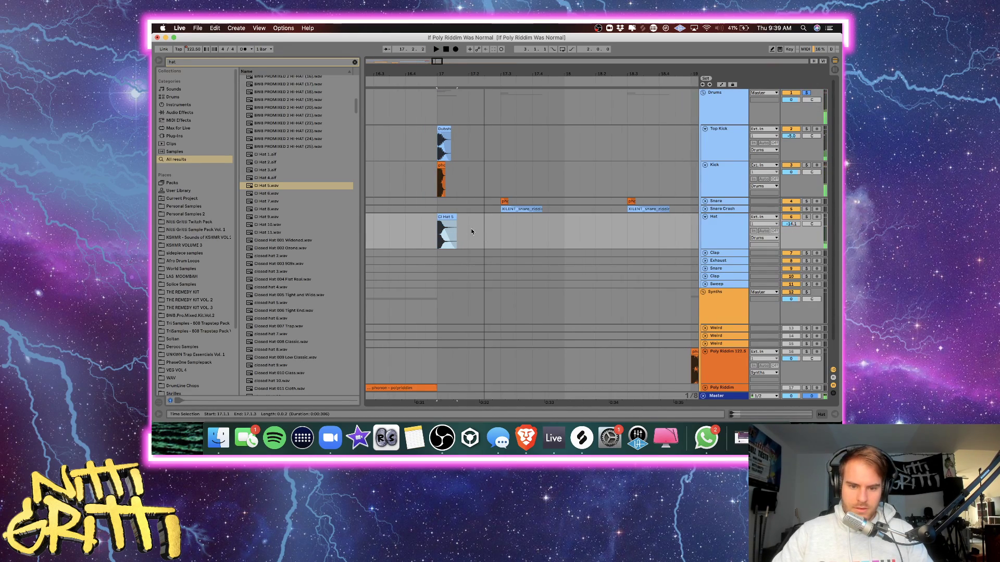
# Duplicate the one-beat hat section repeatedly so a hat plays on every beat of bars 17 and 18.
pyautogui.moveTo(471, 229); pyautogui.dragTo(437, 231)
pyautogui.press('super+d')
pyautogui.press('super+d')
pyautogui.press('super+d')
pyautogui.press('super+d')
pyautogui.press('super+d')
pyautogui.press('super+d')
pyautogui.press('space')
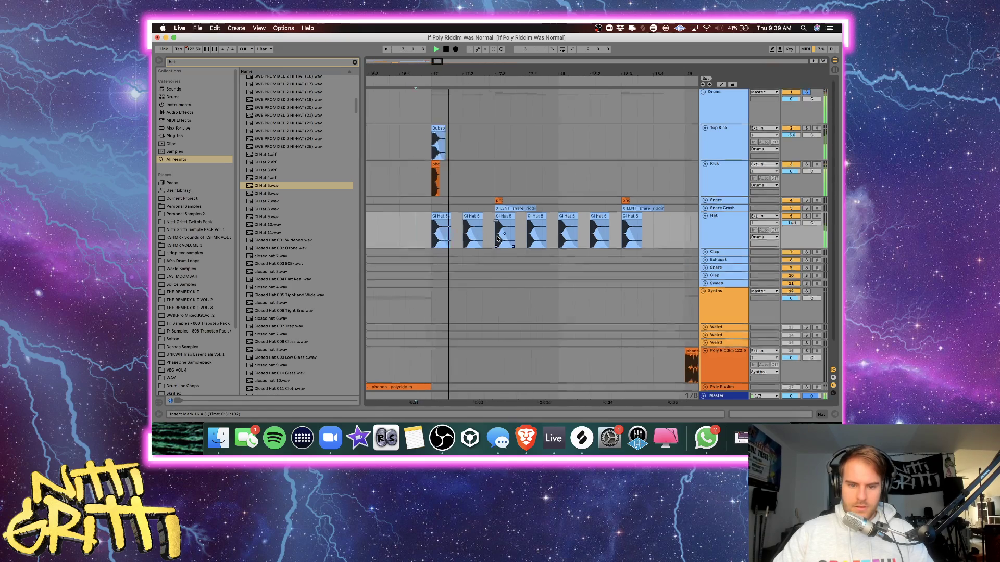
pyautogui.click(485, 234)
pyautogui.press('-')
pyautogui.press('-')
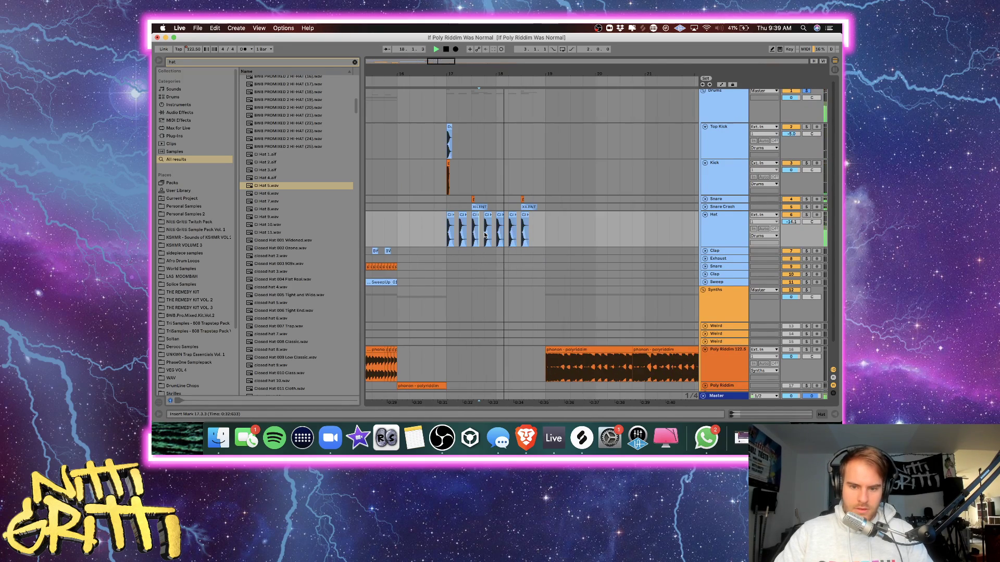
pyautogui.press('super+d')
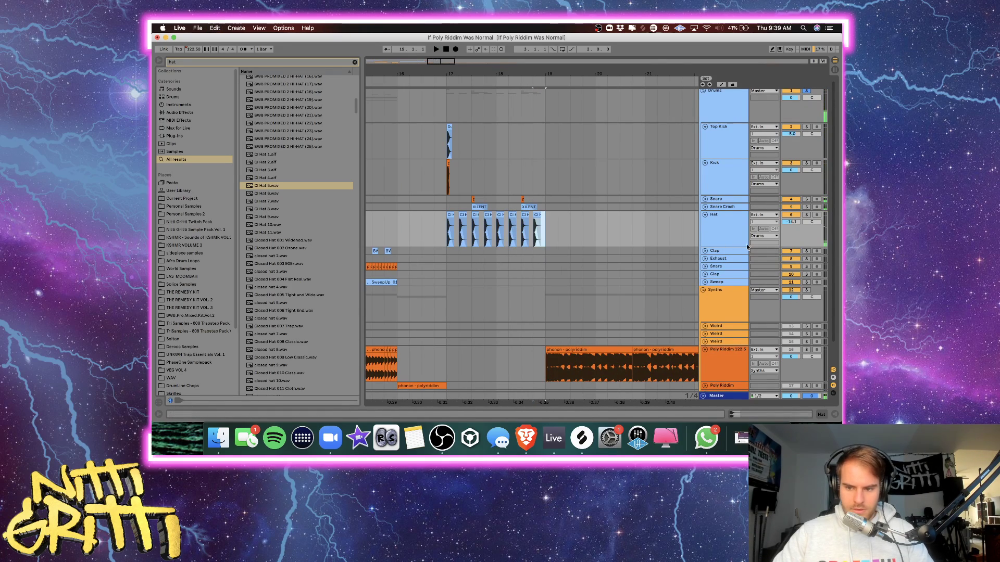
# Audition the drum pattern from bar 17 and set the Hat track's volume to -16.0 dB.
pyautogui.click(450, 238)
pyautogui.press('space')
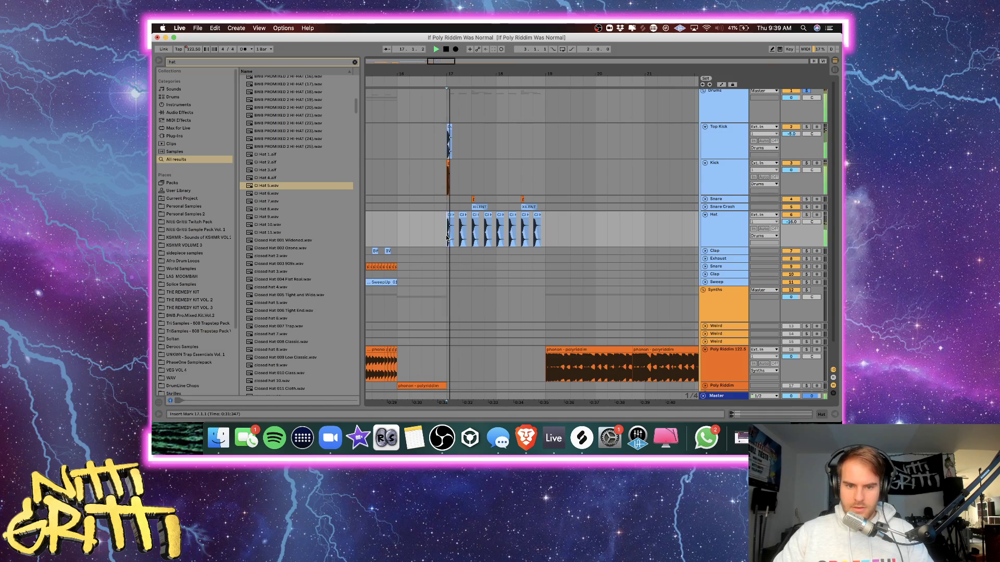
pyautogui.scroll(1, 449, 235)
pyautogui.press('space')
# Copy the layered Top Kick and Kick hit to 17.4 and 18.2, auditioning the pattern from bar 17.
pyautogui.moveTo(469, 180); pyautogui.dragTo(446, 152)
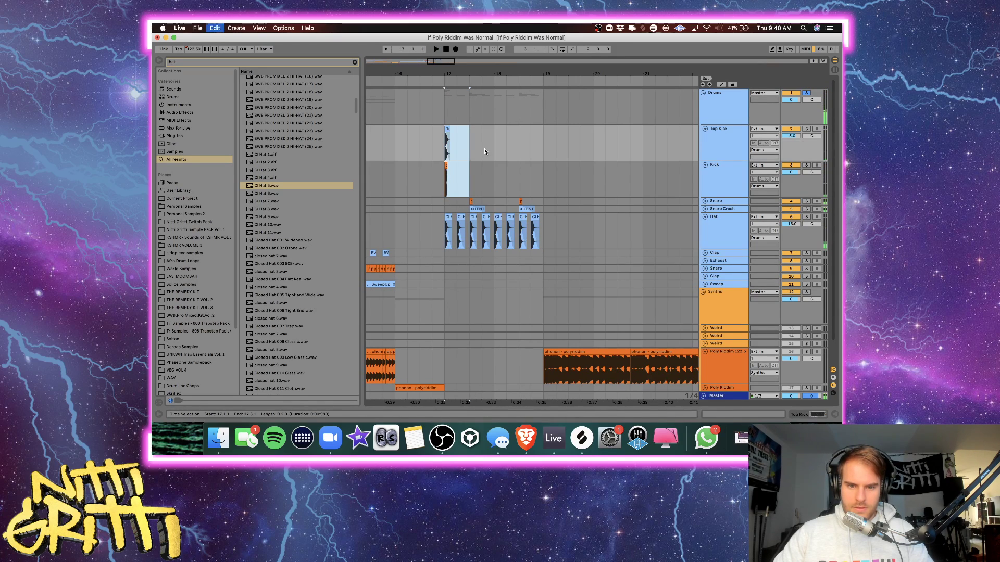
pyautogui.press('super+d')
pyautogui.click(447, 151)
pyautogui.press('space')
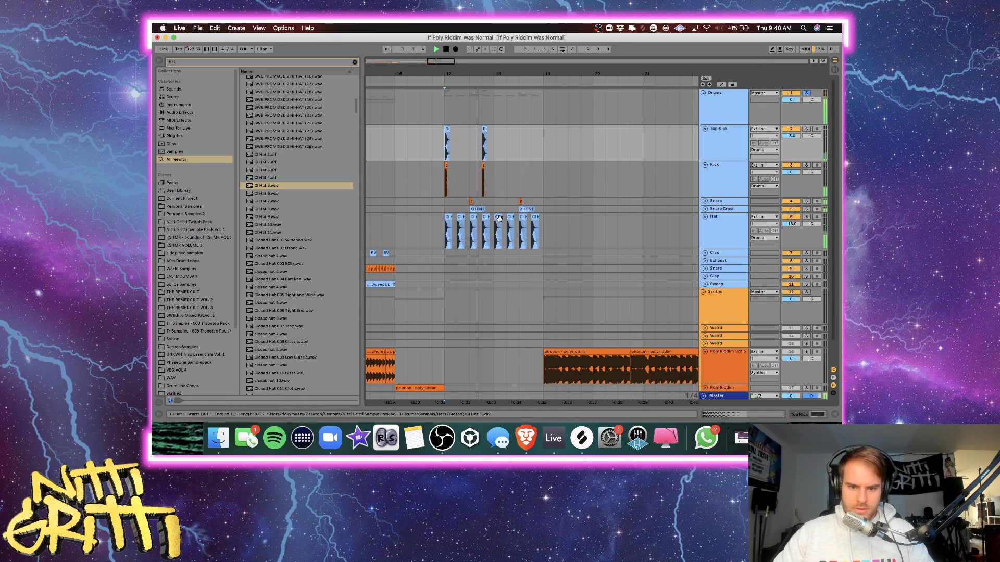
pyautogui.moveTo(494, 184); pyautogui.dragTo(476, 155)
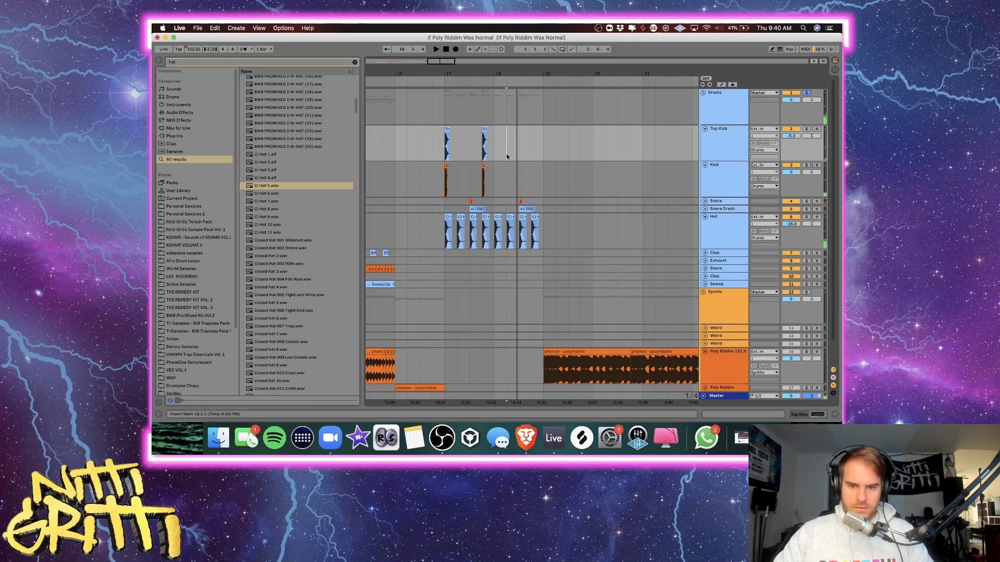
pyautogui.press('super+v')
# Collapse the Top Kick, Kick and Hat tracks.
pyautogui.click(727, 136)
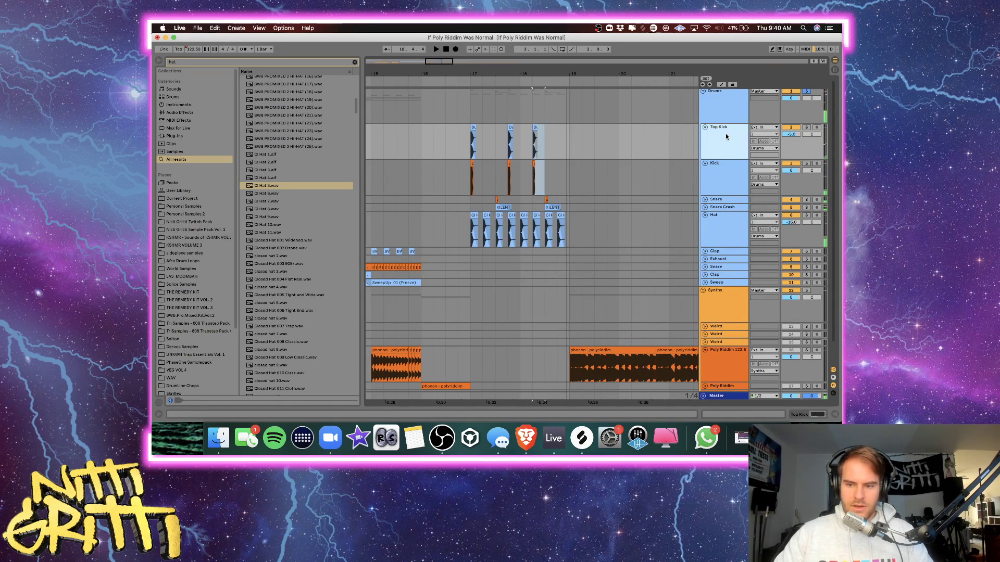
pyautogui.press('u')
pyautogui.click(725, 136)
pyautogui.press('u')
pyautogui.click(722, 186)
pyautogui.press('u')
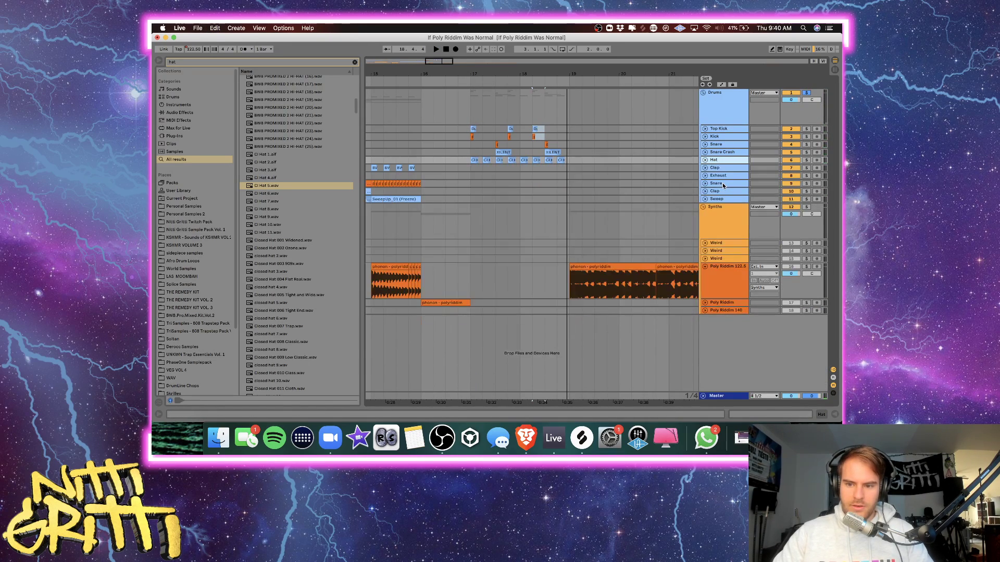
# Clear the browser search, insert a new audio track below Kick, and name it Rev Kick.
pyautogui.click(355, 62)
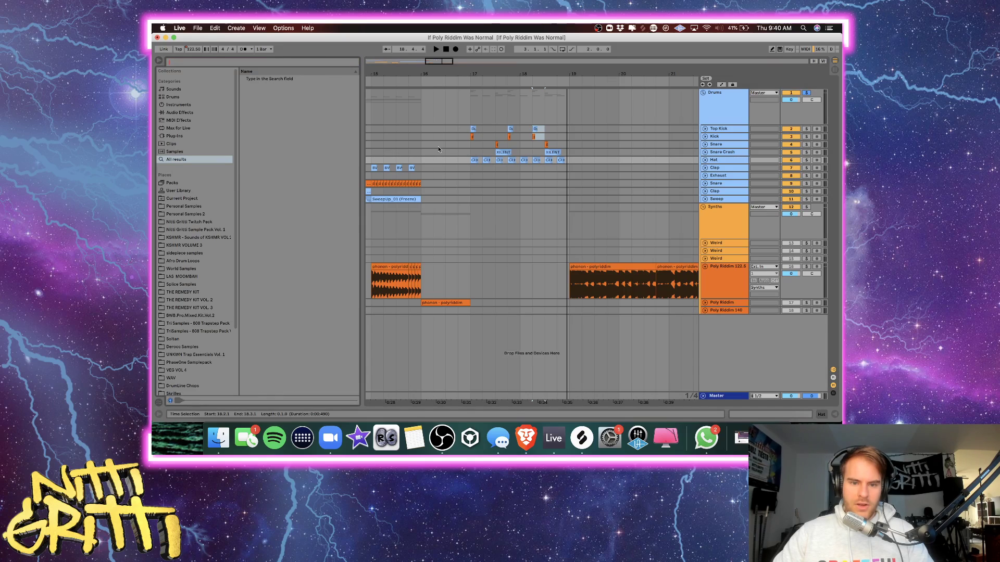
pyautogui.click(434, 145)
pyautogui.press('+')
pyautogui.press('+')
pyautogui.hscroll(1, 558, 205)
pyautogui.hscroll(1, 557, 205)
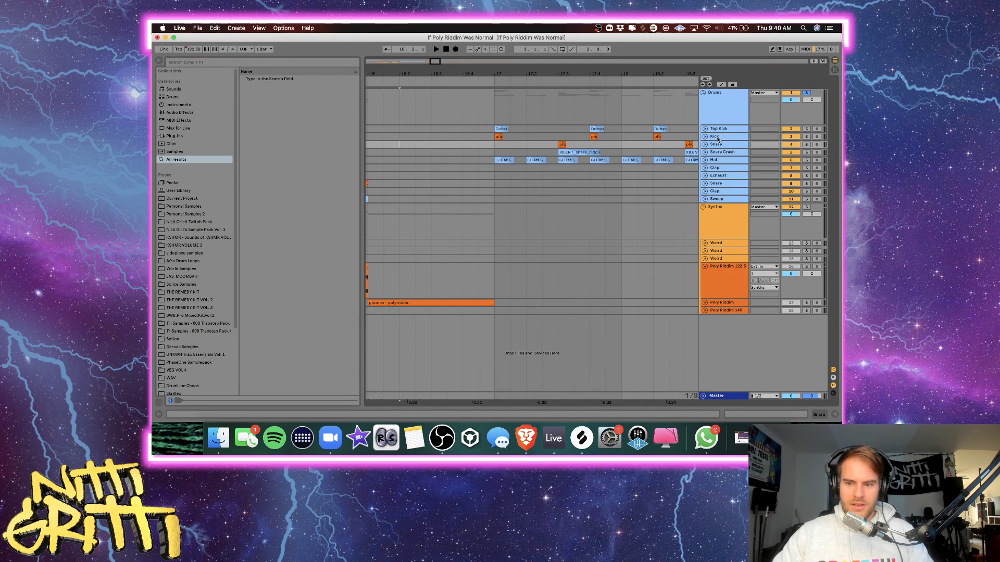
pyautogui.press('super+t')
pyautogui.press('super+r')
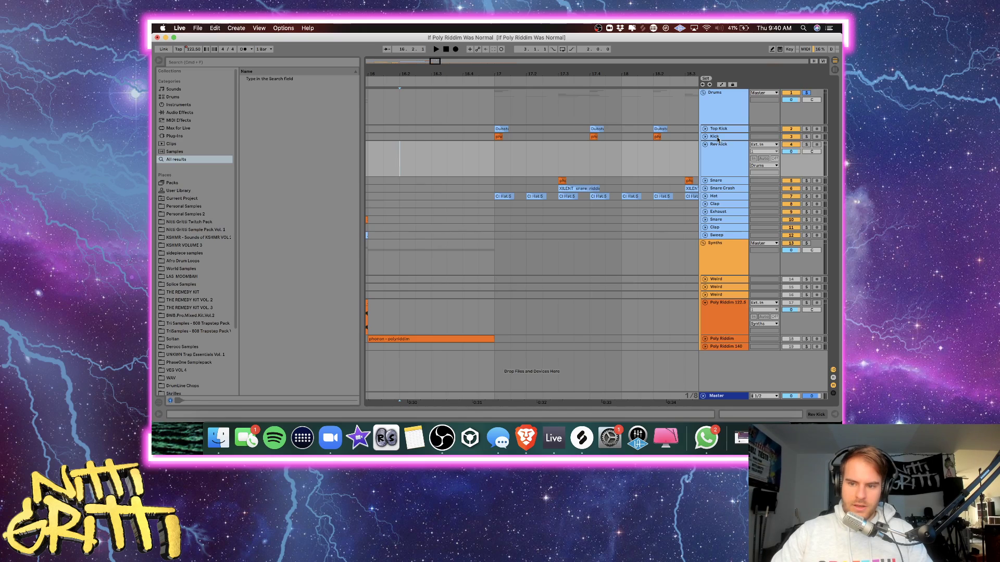
# Expand Kick and place Beef Kick.wav from Personal Samples > Kicks on Rev Kick, reversed and ending at bar 17.
pyautogui.click(495, 156)
pyautogui.press('+')
pyautogui.press('+')
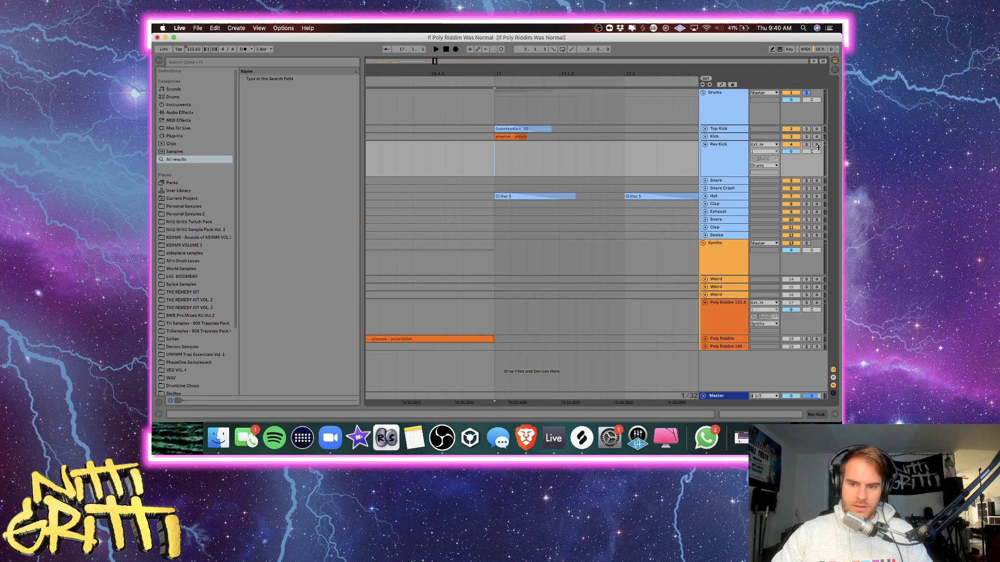
pyautogui.click(705, 137)
pyautogui.click(193, 62)
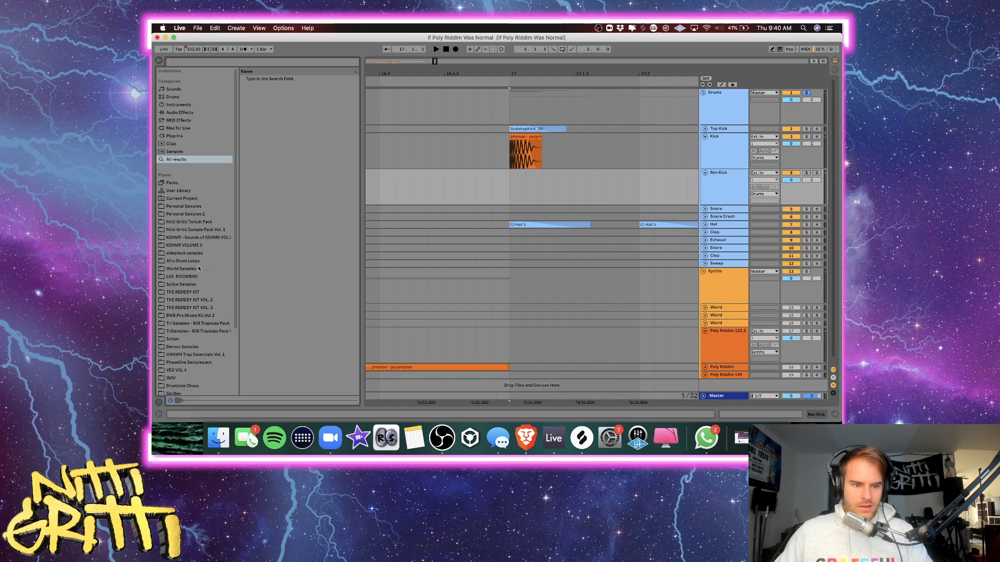
pyautogui.click(184, 207)
pyautogui.click(243, 95)
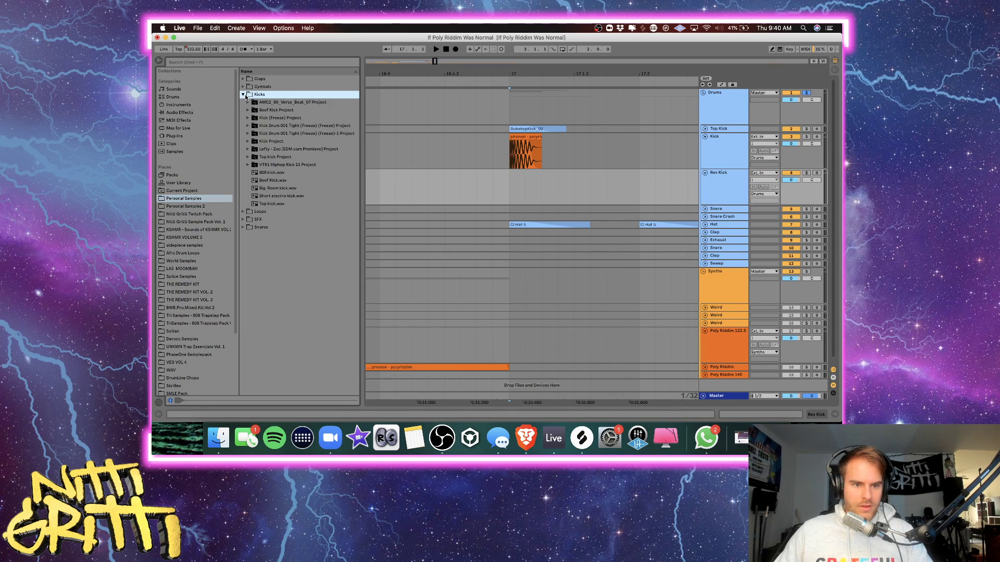
pyautogui.moveTo(273, 182); pyautogui.dragTo(505, 178)
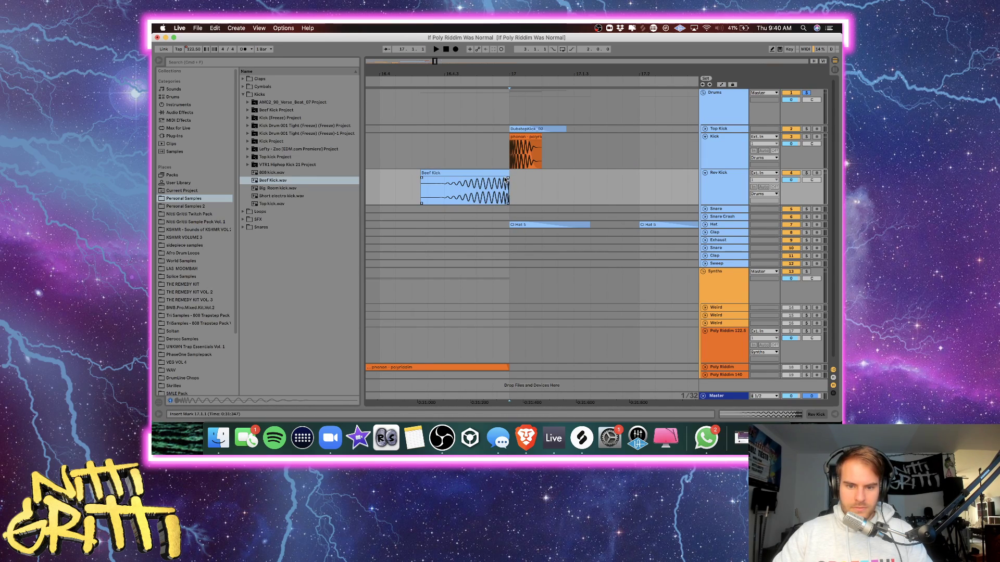
# Set the Rev Kick track's volume to -5.4 dB and insert EQ Eight with its highs rolled off above about 2 kHz.
pyautogui.click(730, 180)
pyautogui.doubleClick(730, 180)
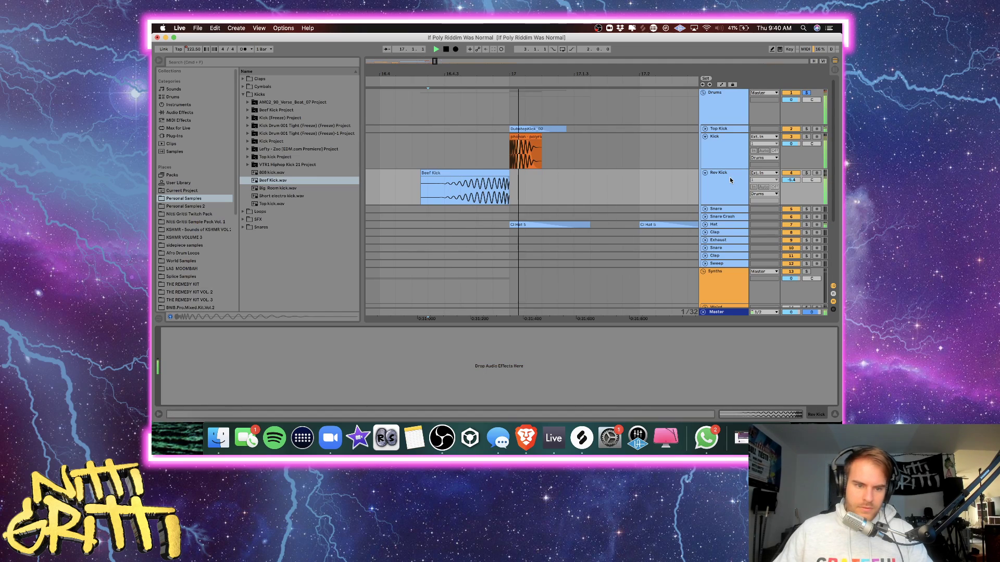
pyautogui.click(180, 112)
pyautogui.doubleClick(263, 188)
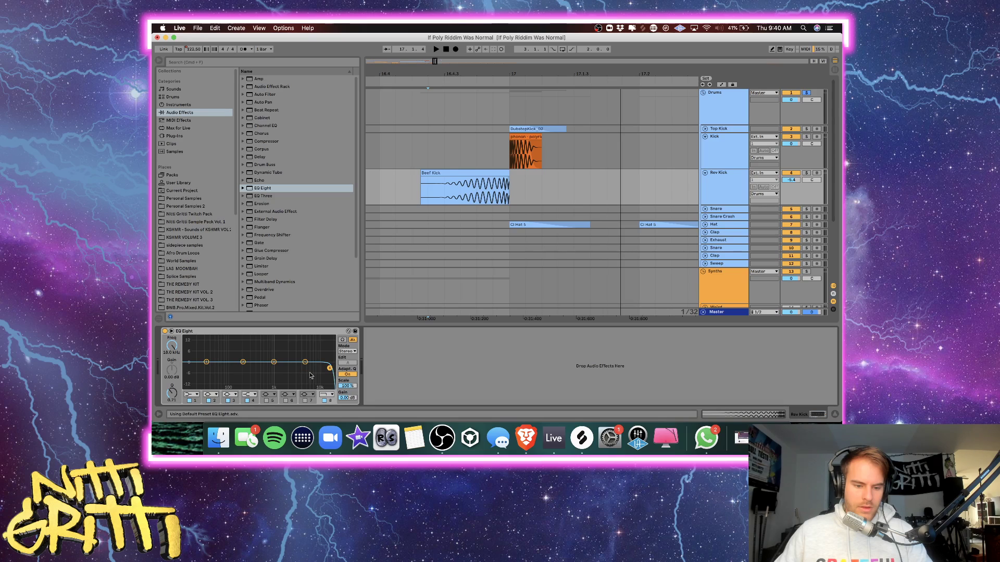
pyautogui.moveTo(329, 369); pyautogui.dragTo(289, 376)
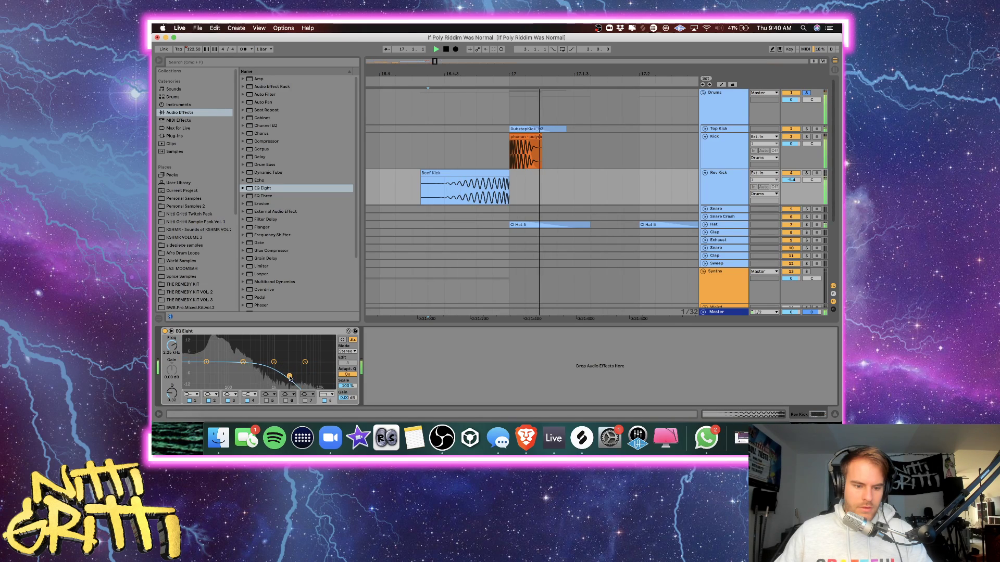
# Change band 1 of Rev Kick's EQ Eight to a low cut at about 17 Hz with a softer slope.
pyautogui.click(191, 394)
pyautogui.click(206, 368)
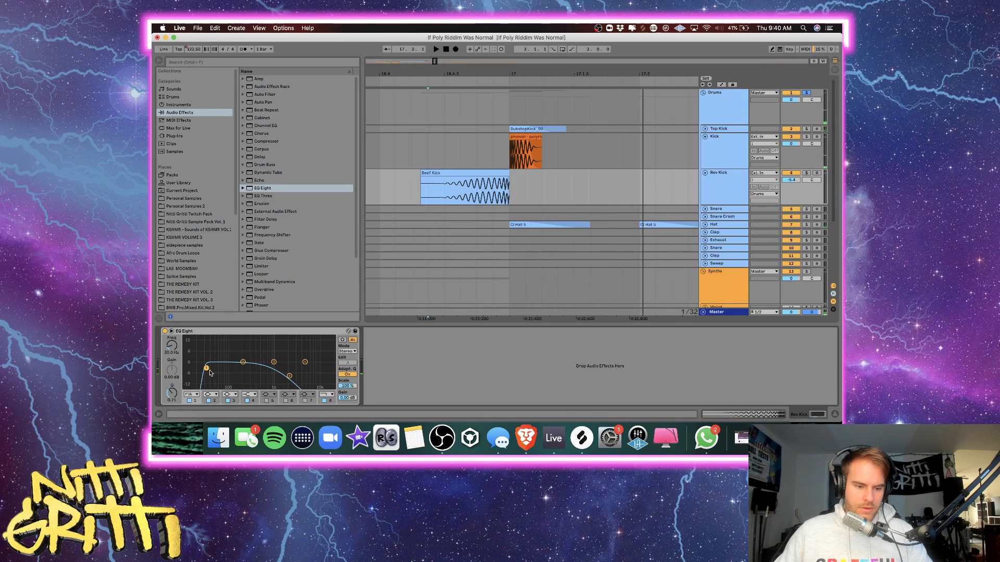
pyautogui.moveTo(206, 368); pyautogui.dragTo(195, 374)
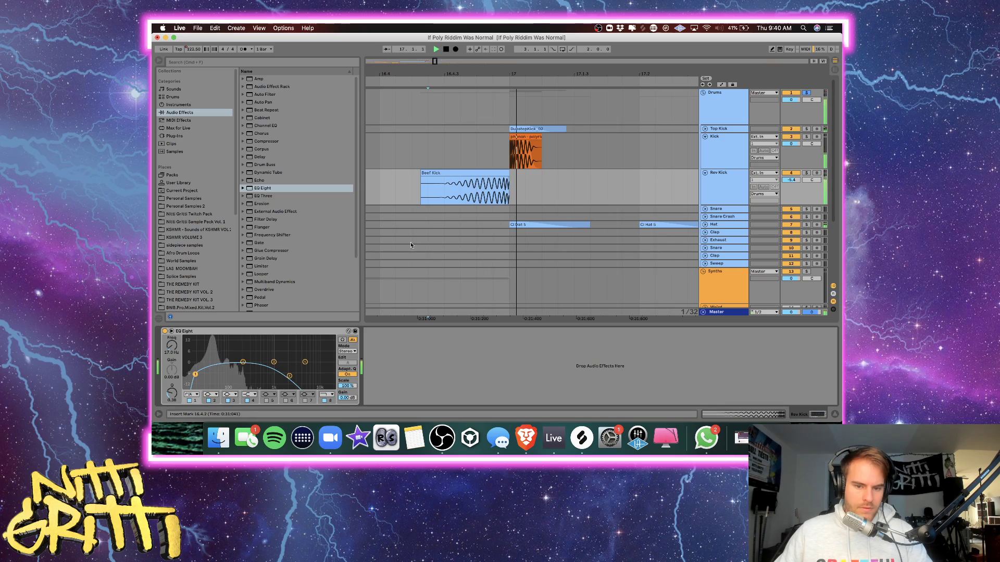
pyautogui.press('space')
# Play the arrangement from bar 15 into the drop to check the Rev Kick lead-in, with the device view hidden.
pyautogui.scroll(-5, 411, 191)
pyautogui.hscroll(-5, 411, 192)
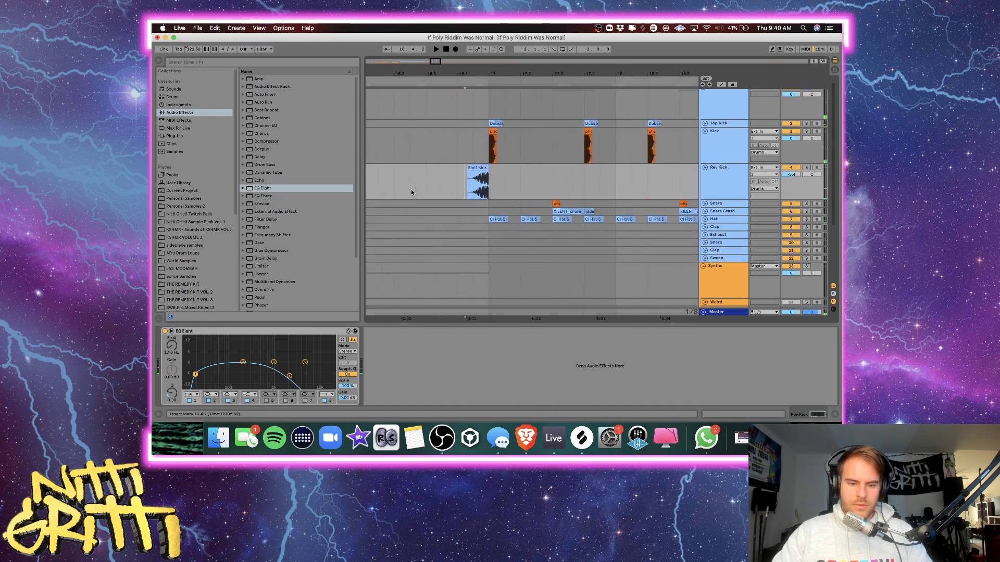
pyautogui.click(411, 192)
pyautogui.click(796, 161)
pyautogui.click(806, 168)
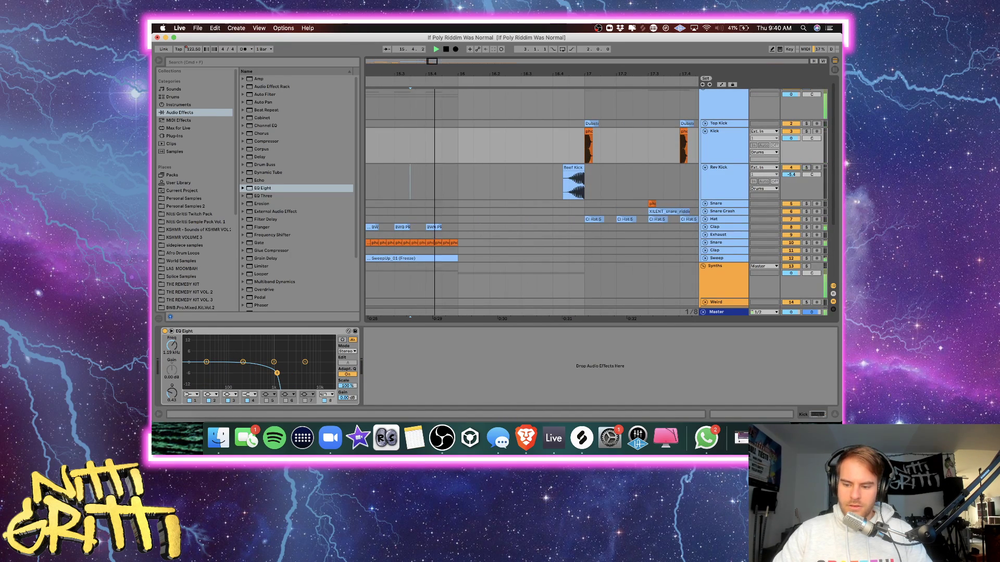
pyautogui.click(833, 415)
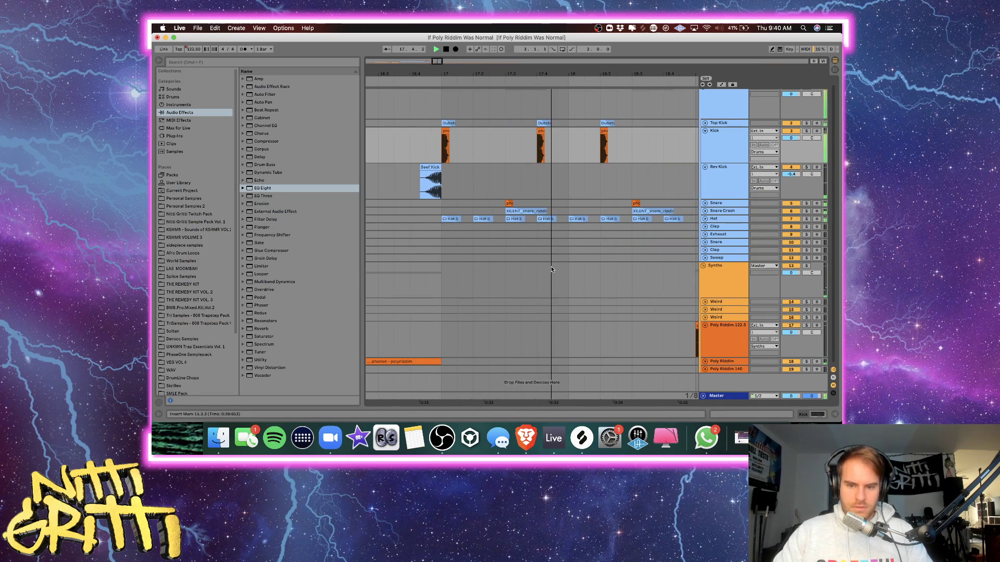
pyautogui.press('space')
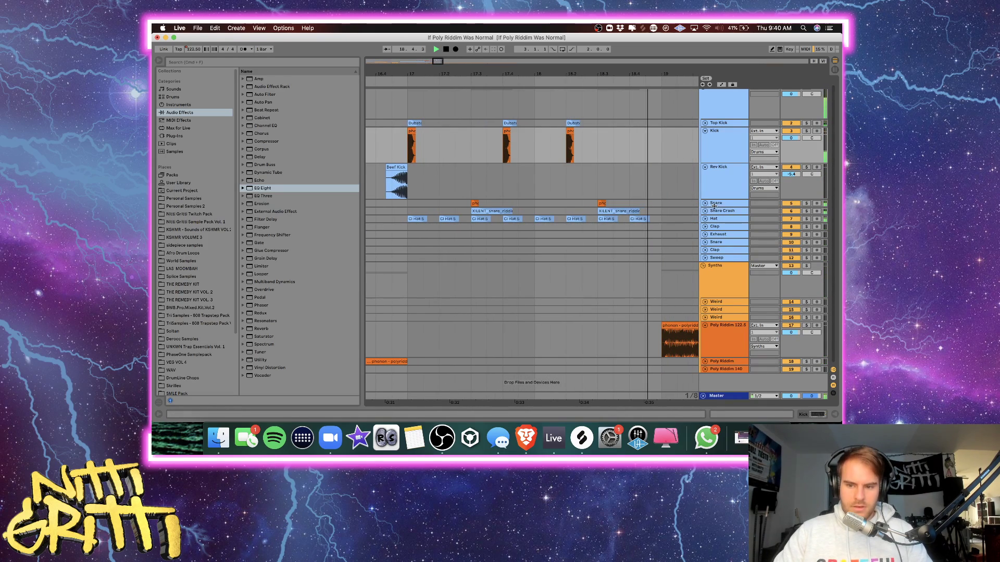
# Expand Snare and Snare Crash and set the clip volume of both Snare clips to 1.56 dB.
pyautogui.click(705, 211)
pyautogui.click(705, 204)
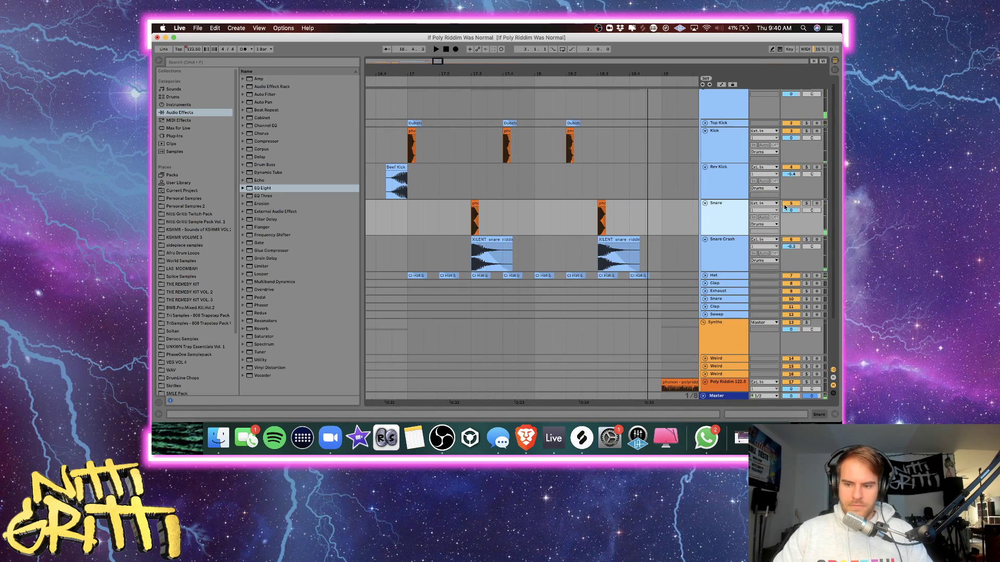
pyautogui.click(601, 203)
pyautogui.keyDown('shift'); pyautogui.doubleClick(474, 203); pyautogui.keyUp('shift')
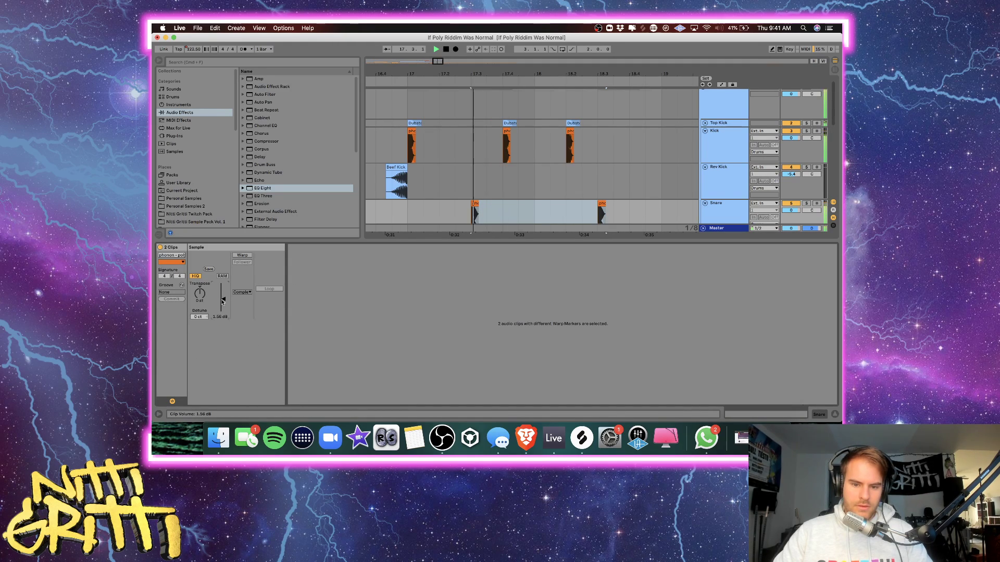
# Set the Snare Crash track's volume to -6.0 dB during playback and hide the clip view.
pyautogui.scroll(-3, 756, 160)
pyautogui.moveTo(797, 165); pyautogui.dragTo(800, 172)
pyautogui.press('space')
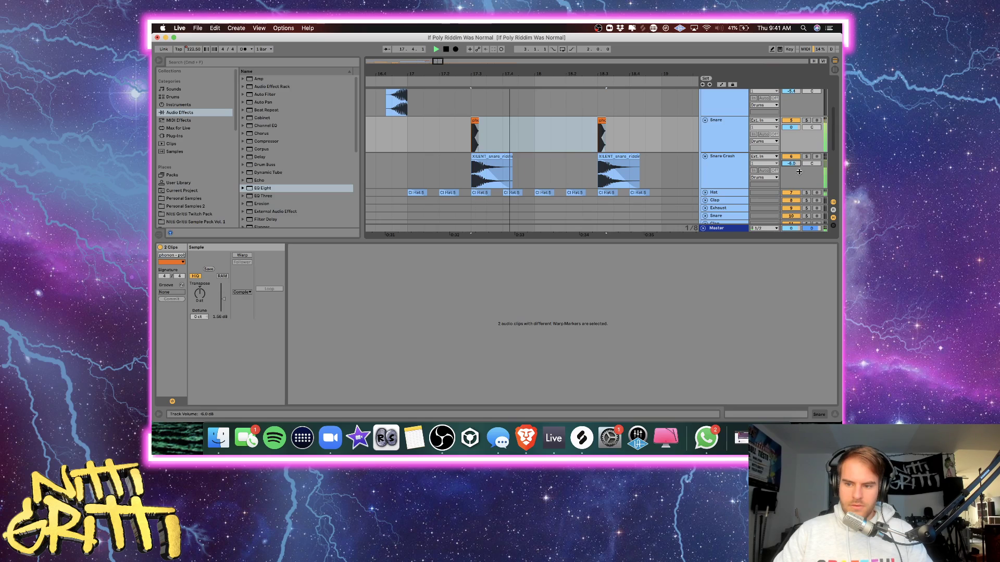
pyautogui.press('super+alt+l')
pyautogui.scroll(3, 721, 143)
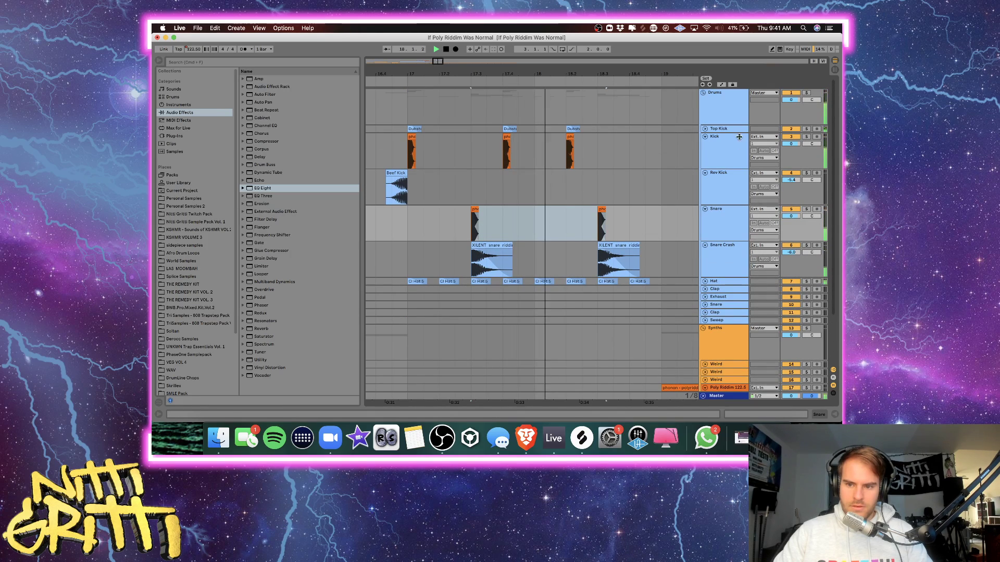
# Slightly boost bands 1 and 2 in the Kick track's EQ Eight and replay from just before bar 17.
pyautogui.click(720, 142)
pyautogui.press('super+alt+l')
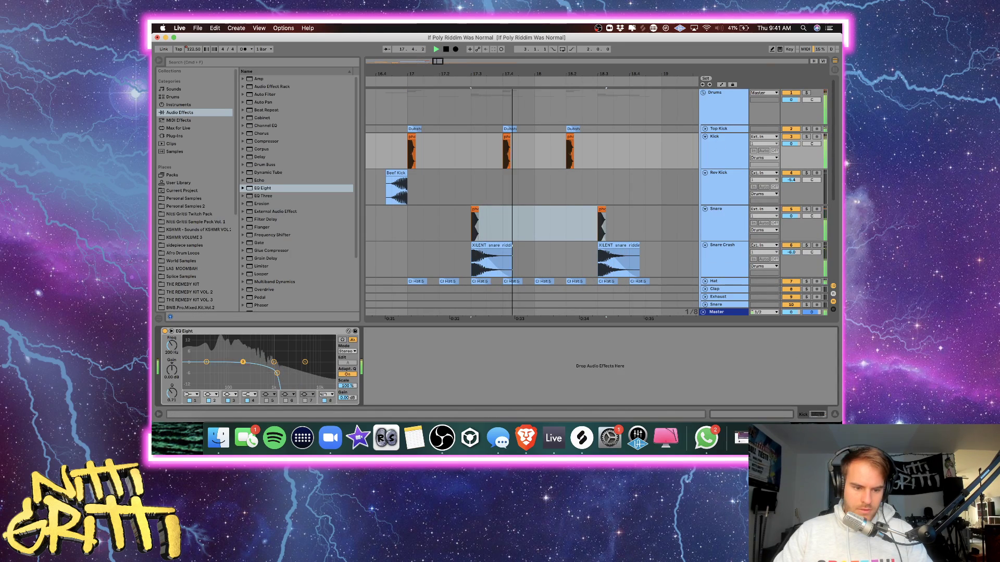
pyautogui.click(206, 362)
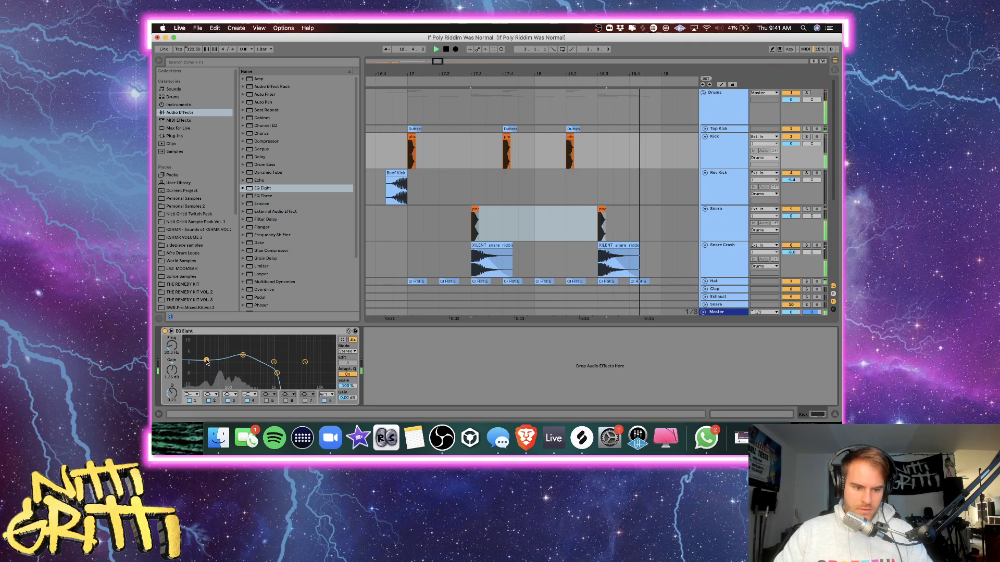
pyautogui.press('space')
pyautogui.click(392, 161)
pyautogui.press('space')
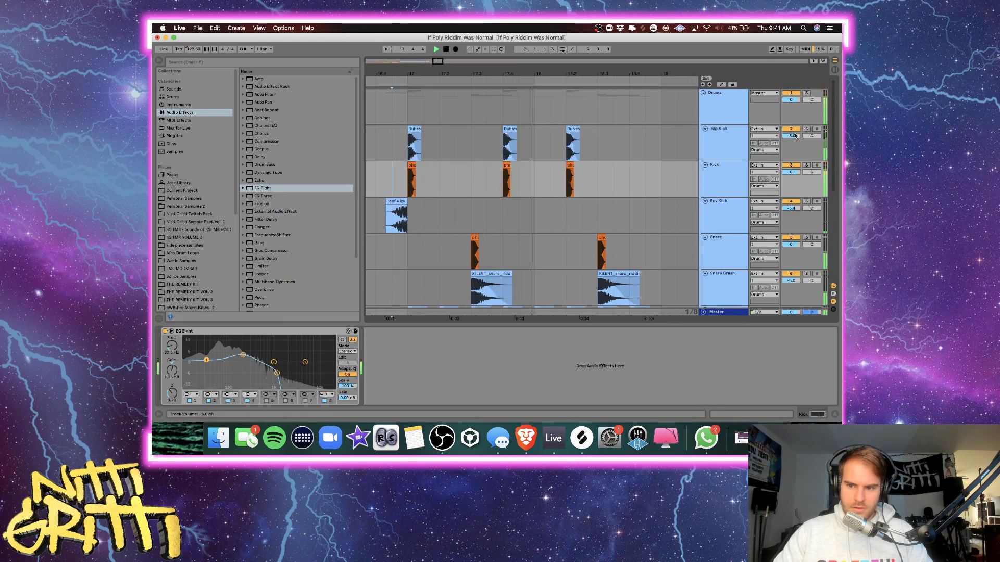
# Collapse the Top Kick, Kick, Rev Kick, Snare and Snare Crash tracks and hide the device view.
pyautogui.press('u')
pyautogui.click(732, 156)
pyautogui.press('u')
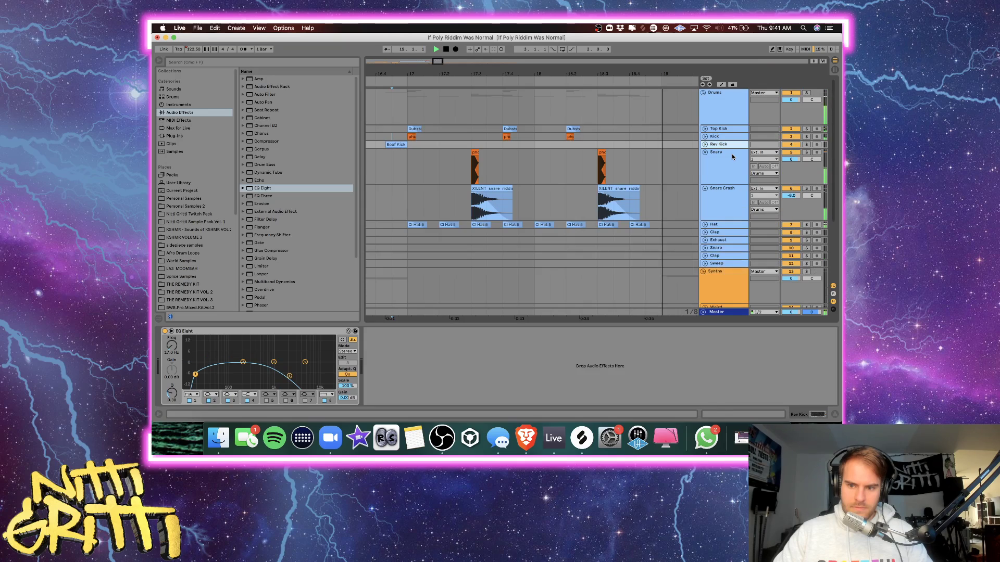
pyautogui.press('space')
pyautogui.click(732, 156)
pyautogui.press('u')
pyautogui.click(732, 158)
pyautogui.press('u')
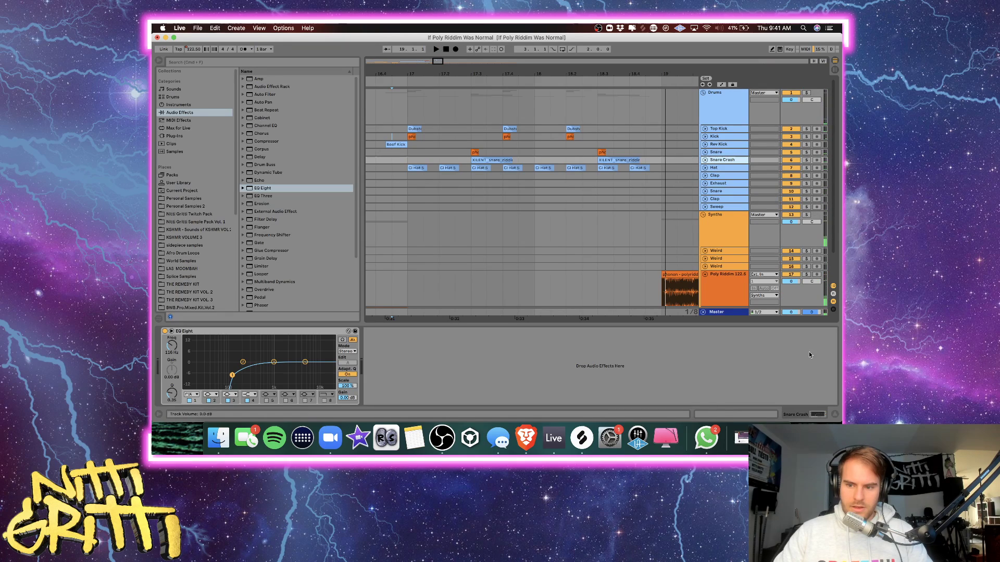
pyautogui.click(831, 416)
# Move the polyriddim clip at bar 19 to bar 17, under the drum pattern, and check its start against the first kick.
pyautogui.click(554, 293)
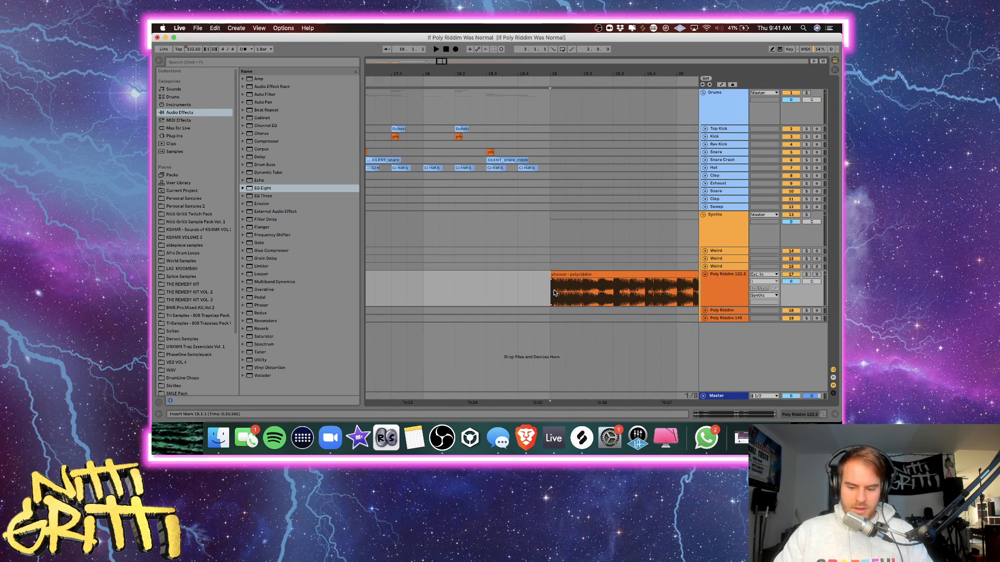
pyautogui.press('-')
pyautogui.press('-')
pyautogui.hscroll(-2, 591, 281)
pyautogui.moveTo(608, 277); pyautogui.dragTo(509, 273)
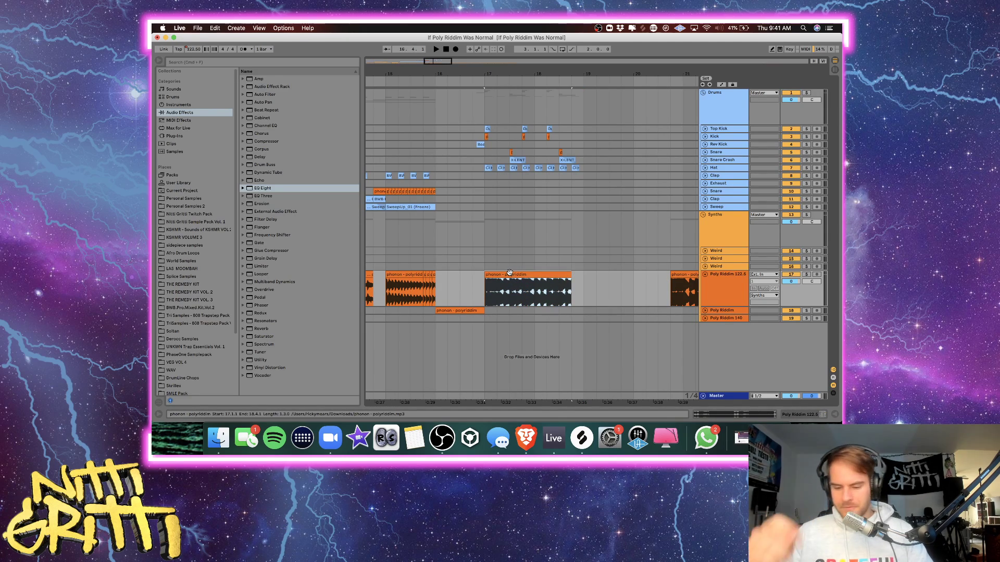
pyautogui.press('z')
pyautogui.hscroll(-2, 469, 287)
pyautogui.click(446, 294)
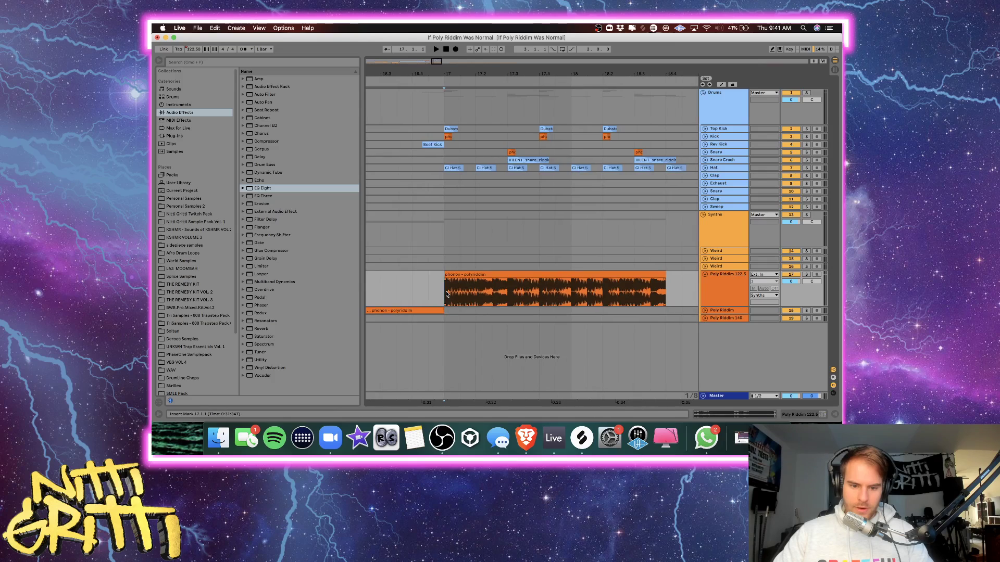
pyautogui.press('+')
pyautogui.press('+')
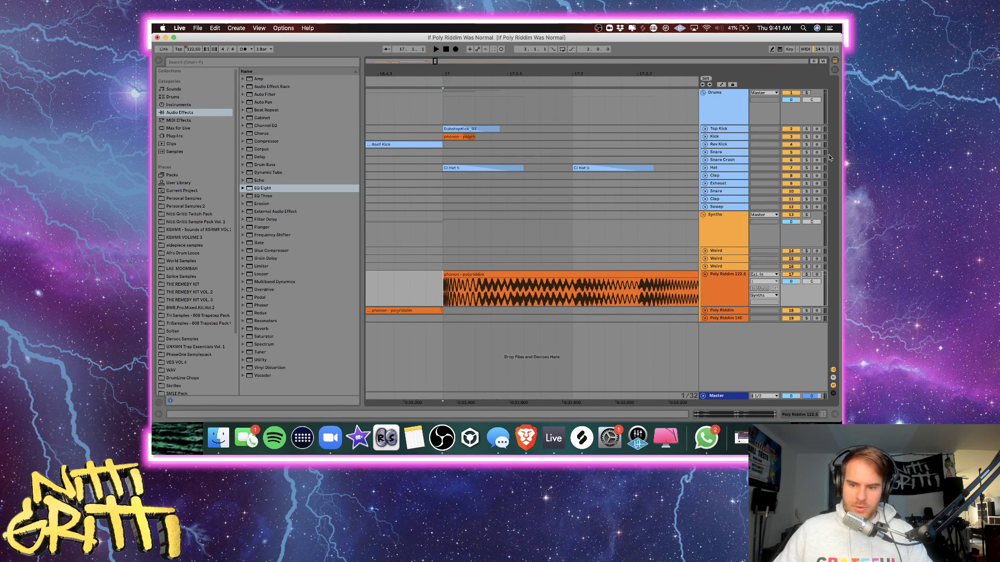
# Insert a Utility effect on the Synths group.
pyautogui.click(721, 238)
pyautogui.doubleClick(721, 239)
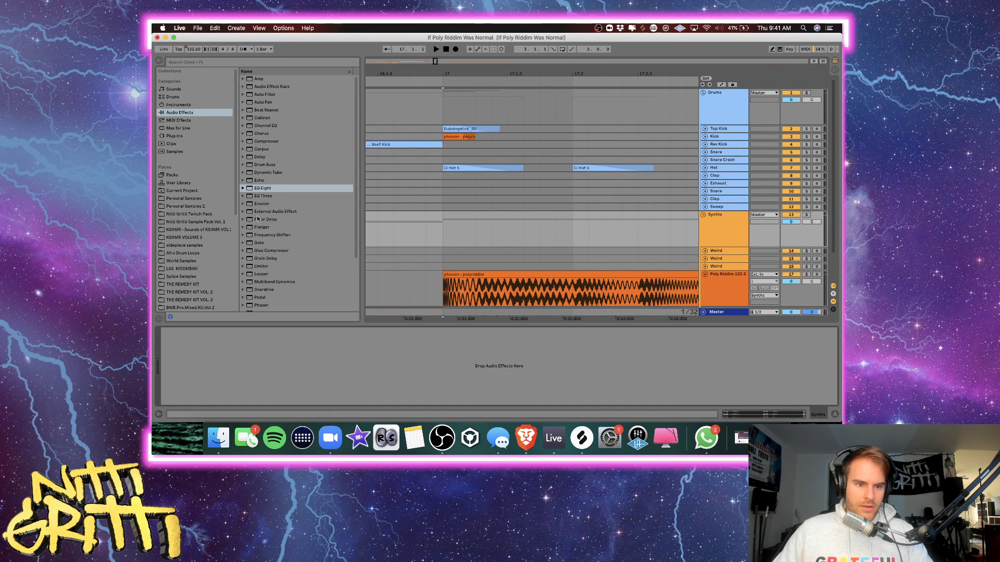
pyautogui.scroll(-3, 271, 237)
pyautogui.click(257, 292)
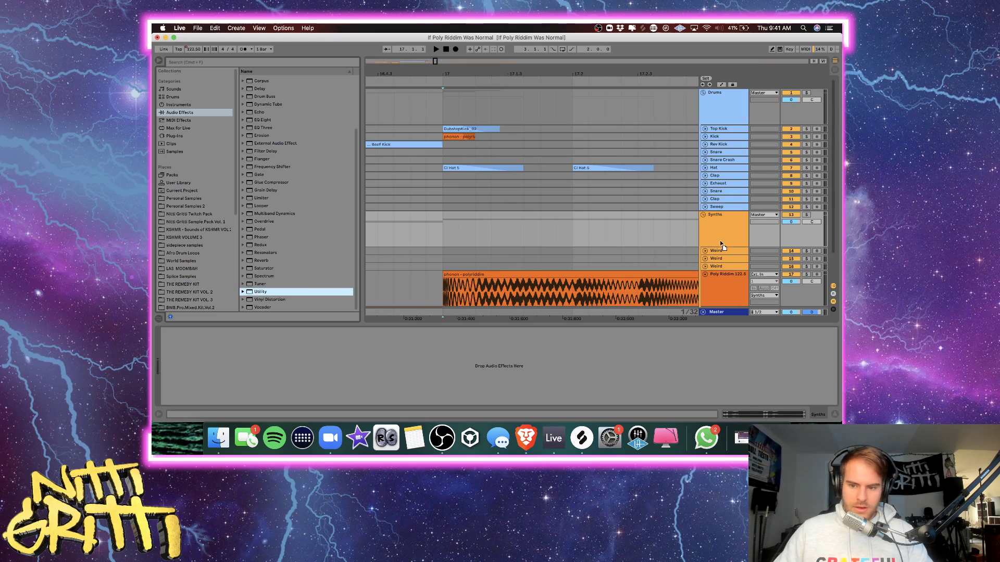
pyautogui.moveTo(258, 292); pyautogui.dragTo(719, 239)
pyautogui.click(441, 239)
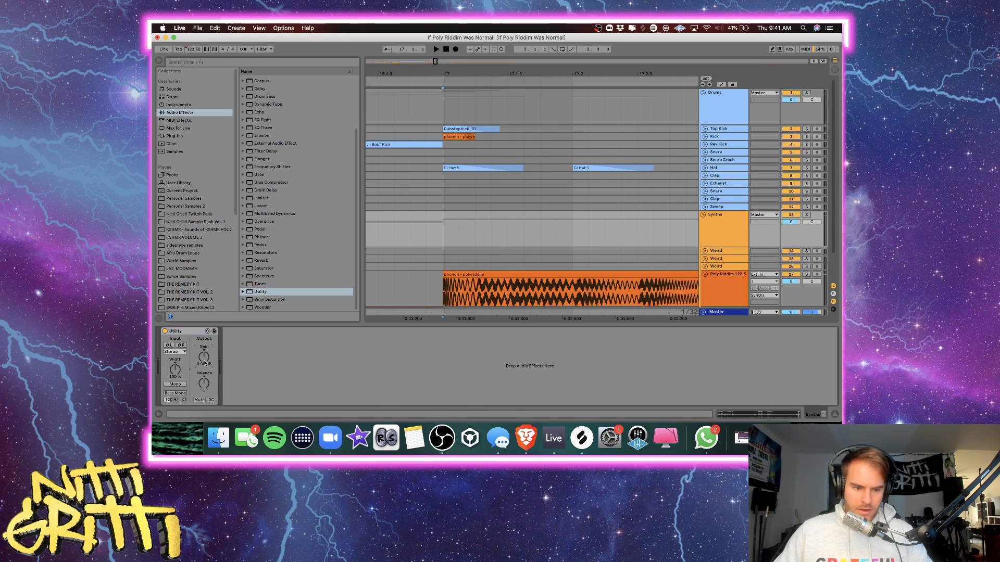
# Draw a Utility Gain automation dip to -inf dB on Synths at bar 17, ramping back up as the kick ends.
pyautogui.press('a')
pyautogui.moveTo(446, 234); pyautogui.dragTo(450, 241)
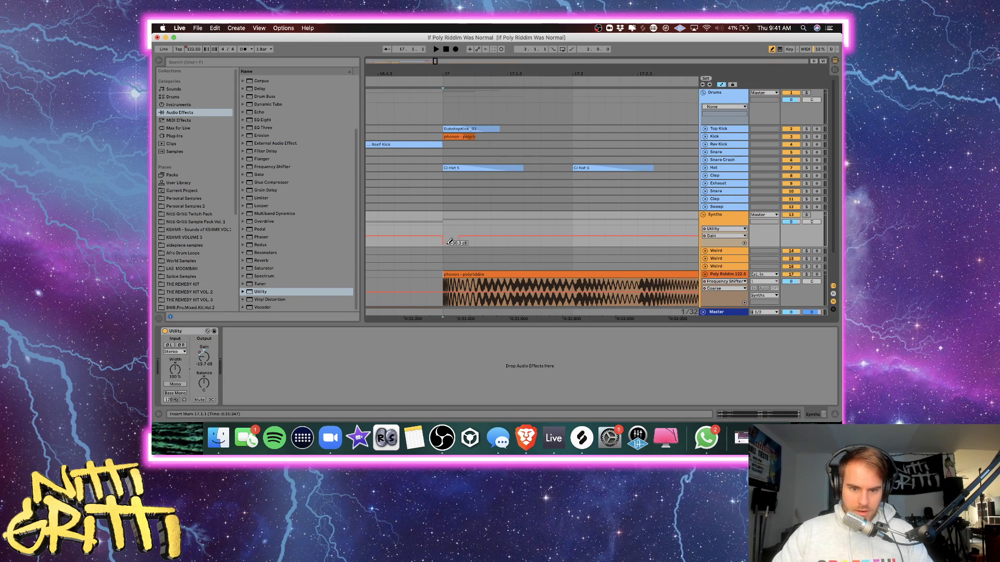
pyautogui.click(706, 136)
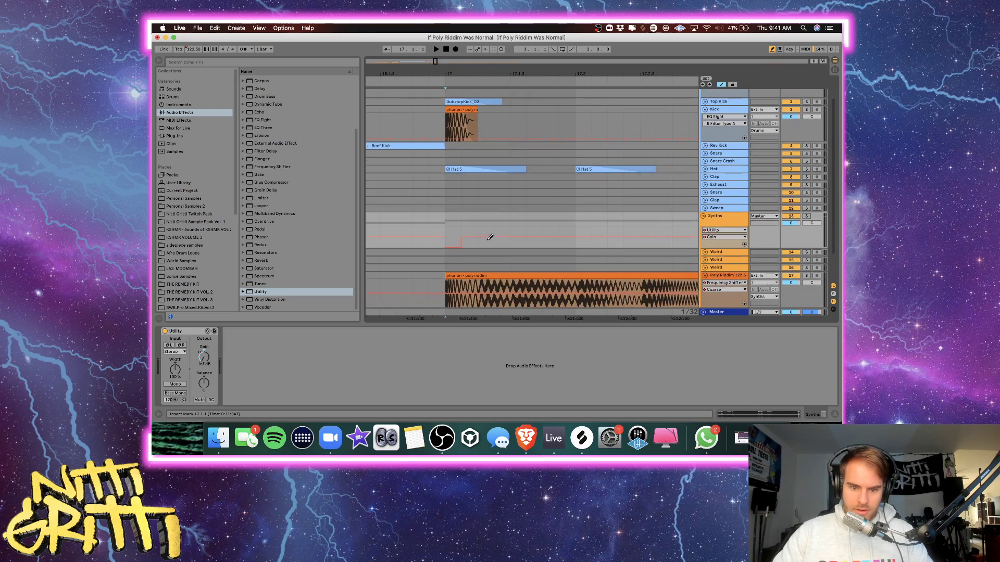
pyautogui.scroll(3, 450, 244)
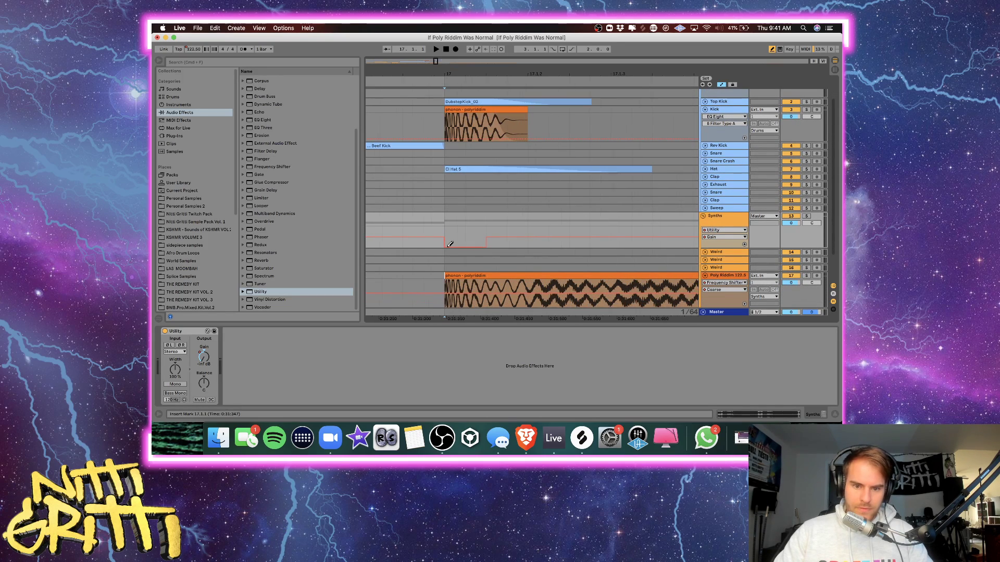
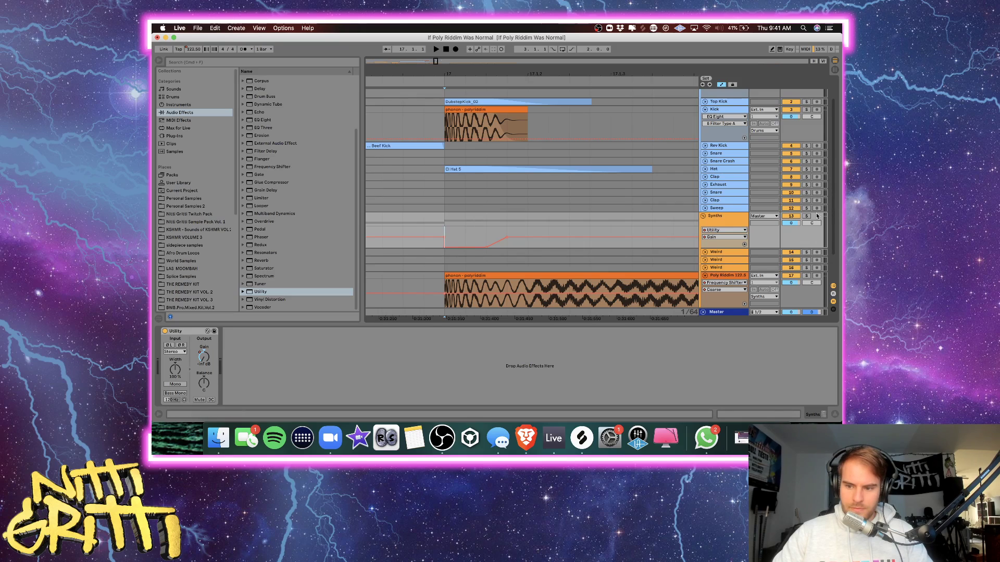
# Solo the Synths group and audition the gain dip at bar 17.
pyautogui.click(543, 223)
pyautogui.press('-')
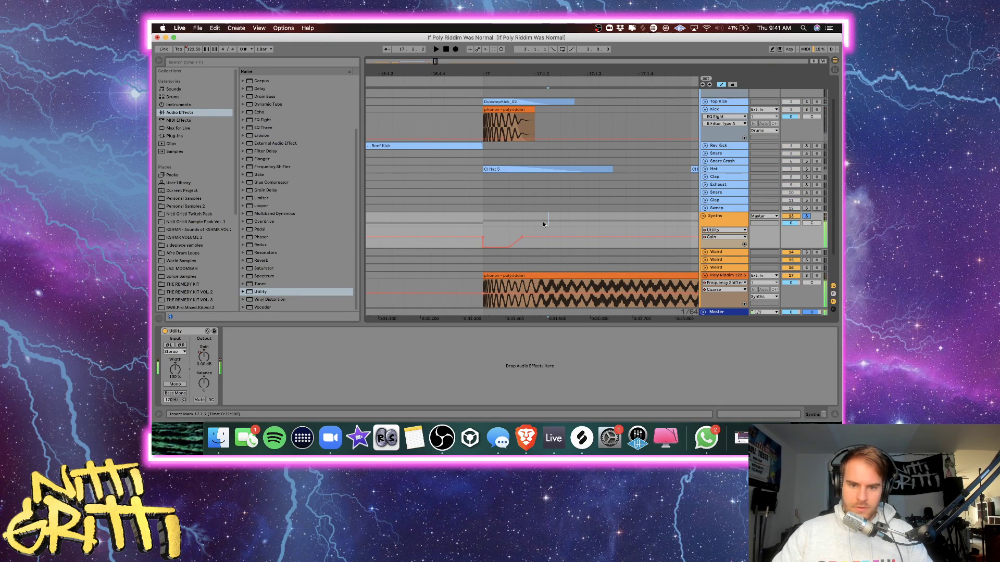
pyautogui.scroll(-1, 483, 231)
pyautogui.click(482, 231)
pyautogui.press('space')
# Copy the one-beat gain dip from bar 17 to the snare hit at 17.3 and audition it.
pyautogui.moveTo(483, 232); pyautogui.dragTo(585, 231)
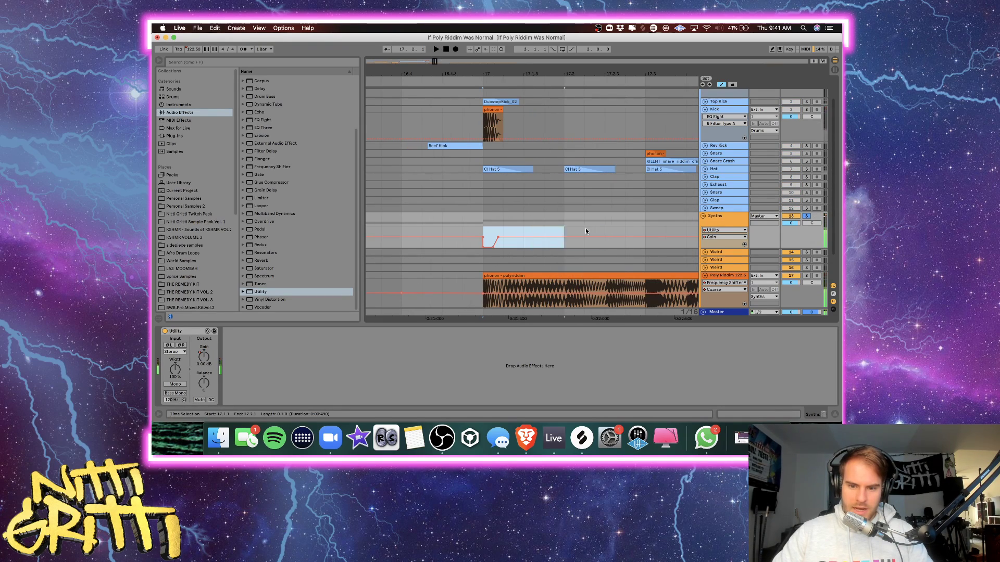
pyautogui.press('super+d')
pyautogui.hscroll(3, 644, 228)
pyautogui.press('space')
pyautogui.press('space')
pyautogui.click(393, 222)
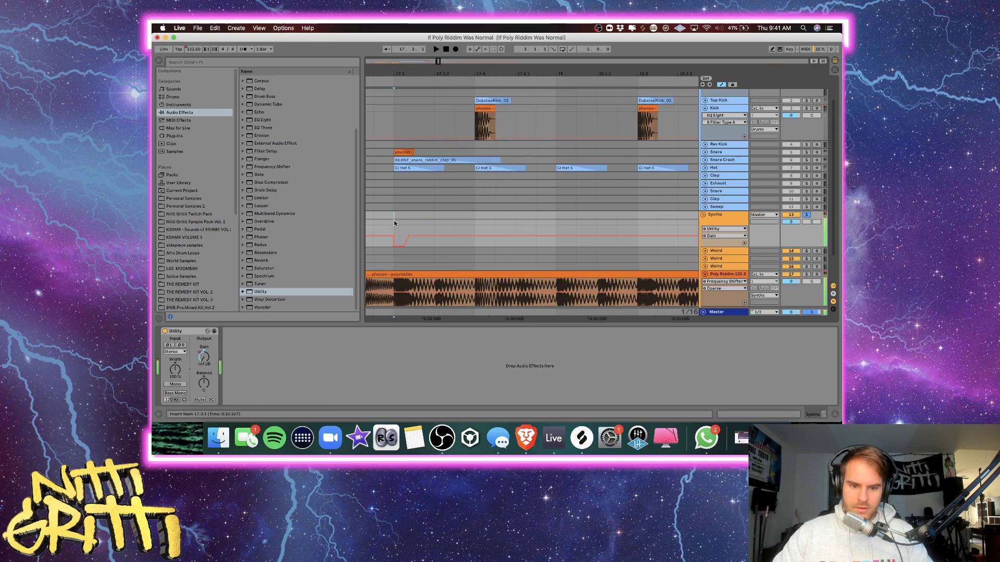
pyautogui.press('space')
pyautogui.scroll(4, 394, 222)
pyautogui.press('space')
# Duplicate the Synths gain dip to 17.4 and paste it at 18.2 and 18.3, matching the remaining kick and snare hits.
pyautogui.press('-')
pyautogui.press('-')
pyautogui.press('-')
pyautogui.press('-')
pyautogui.hscroll(-4, 457, 223)
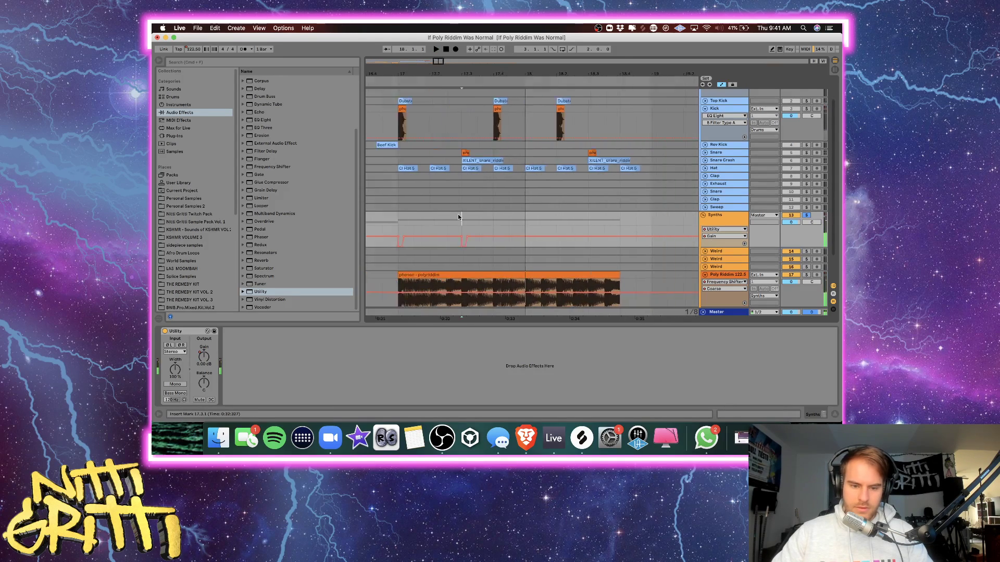
pyautogui.moveTo(455, 230); pyautogui.dragTo(522, 245)
pyautogui.press('super+d')
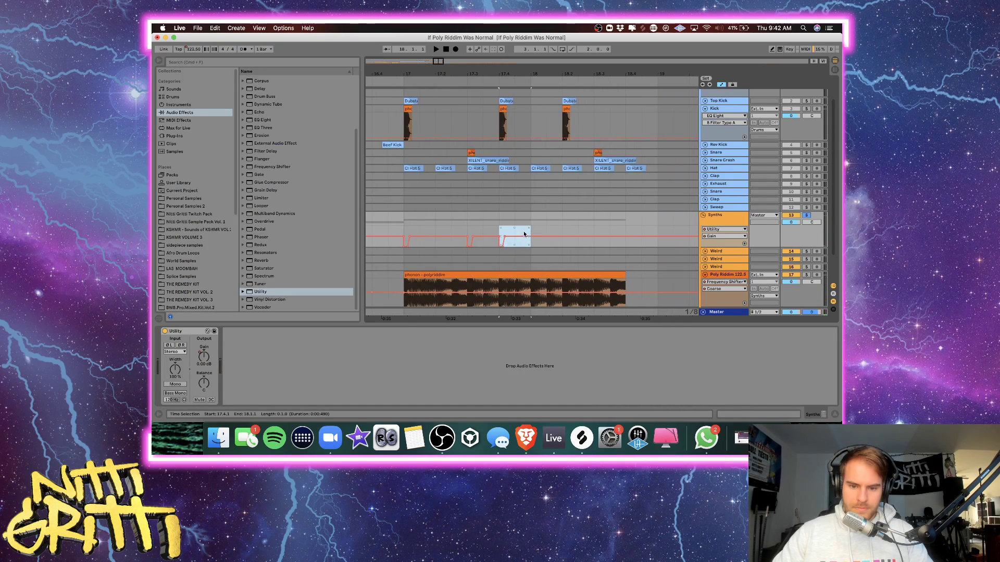
pyautogui.click(558, 228)
pyautogui.press('super+v')
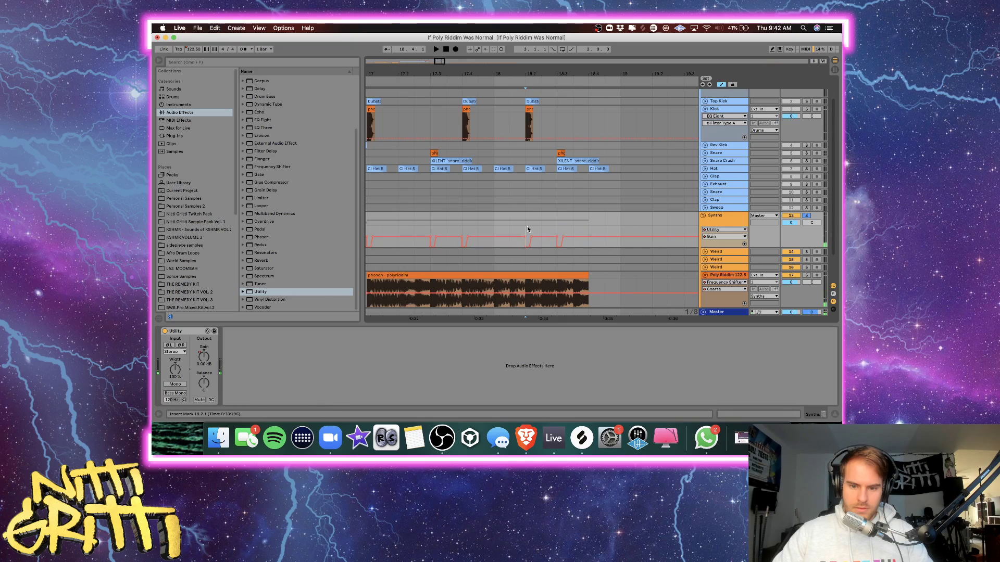
# Audition the Synths gain dips from 18.2.
pyautogui.click(529, 228)
pyautogui.press('space')
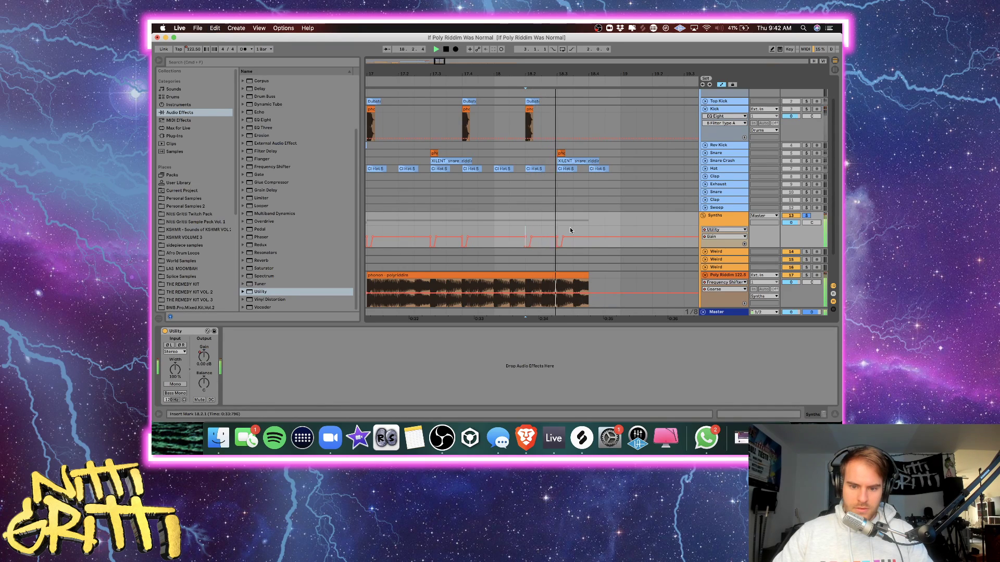
pyautogui.click(835, 415)
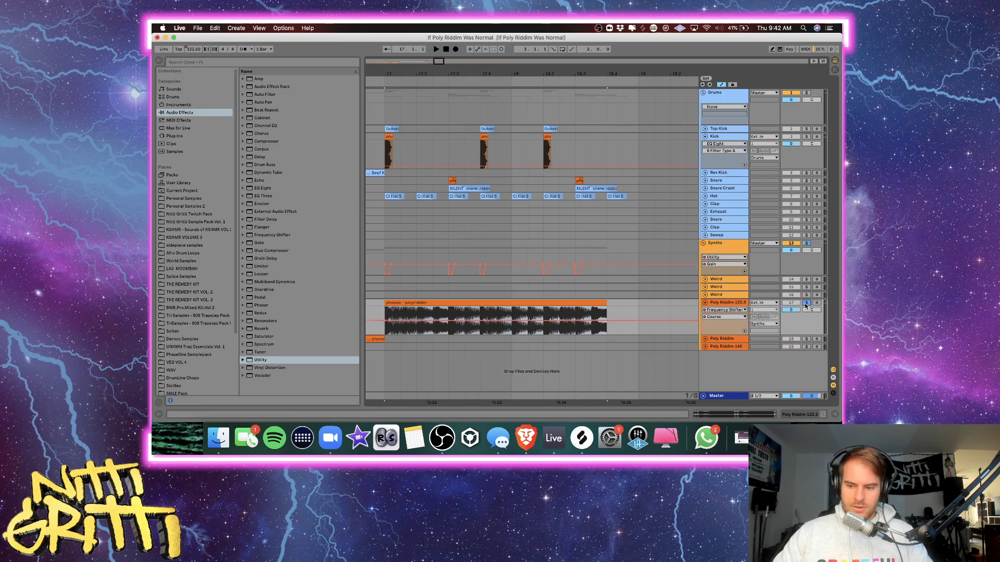
# Add an audio track named Dro Synths, move the bar 17 polyriddim clip onto it, and audition it soloed.
pyautogui.click(438, 314)
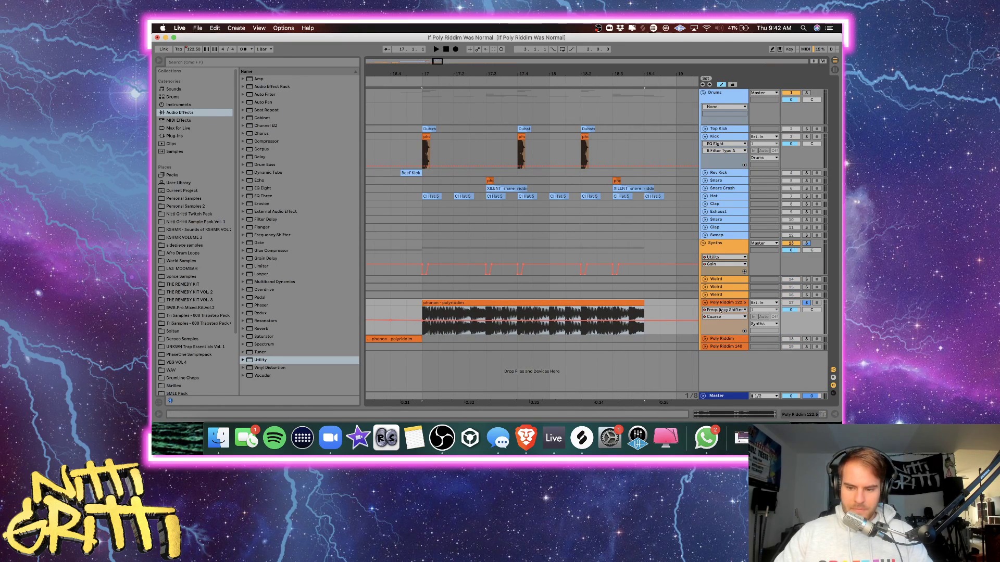
pyautogui.press('super+t')
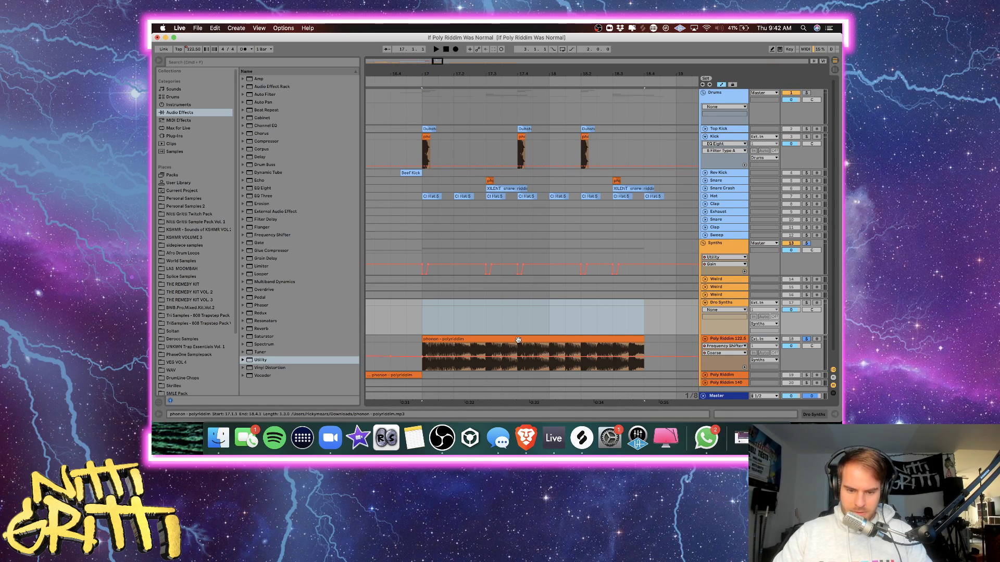
pyautogui.moveTo(586, 339); pyautogui.dragTo(586, 303)
pyautogui.click(806, 303)
pyautogui.press('space')
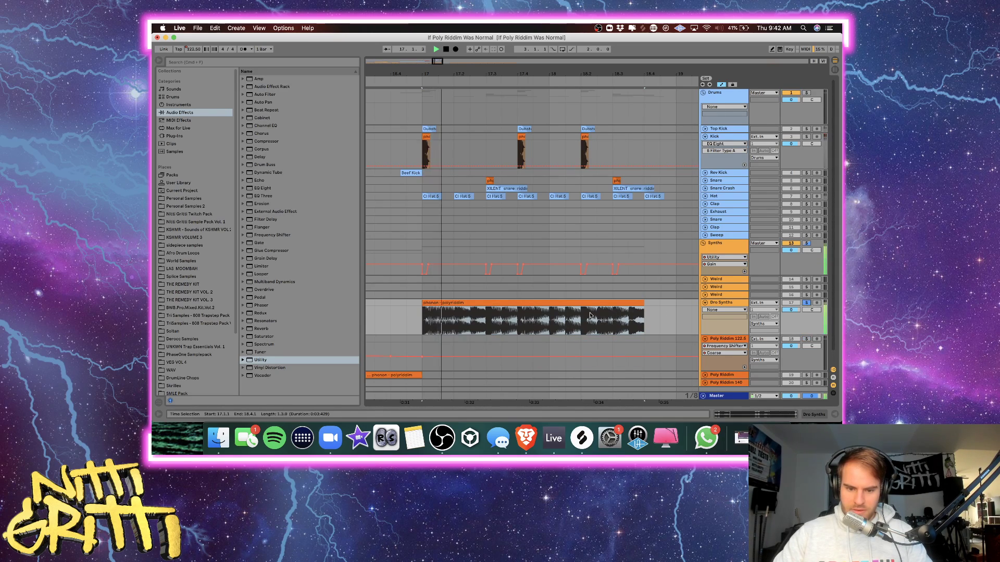
# Check the Poly Riddim 122.5 track's devices and examine the start of the bar 17 clip on Dro Synths.
pyautogui.doubleClick(719, 339)
pyautogui.press('space')
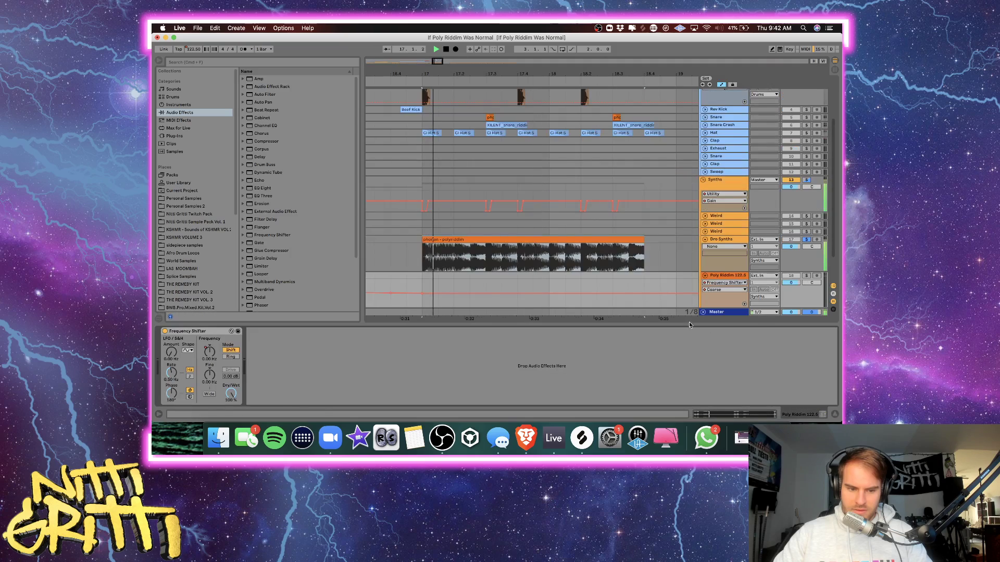
pyautogui.scroll(-3, 469, 234)
pyautogui.press('space')
pyautogui.click(432, 227)
pyautogui.press('+')
pyautogui.press('+')
pyautogui.press('+')
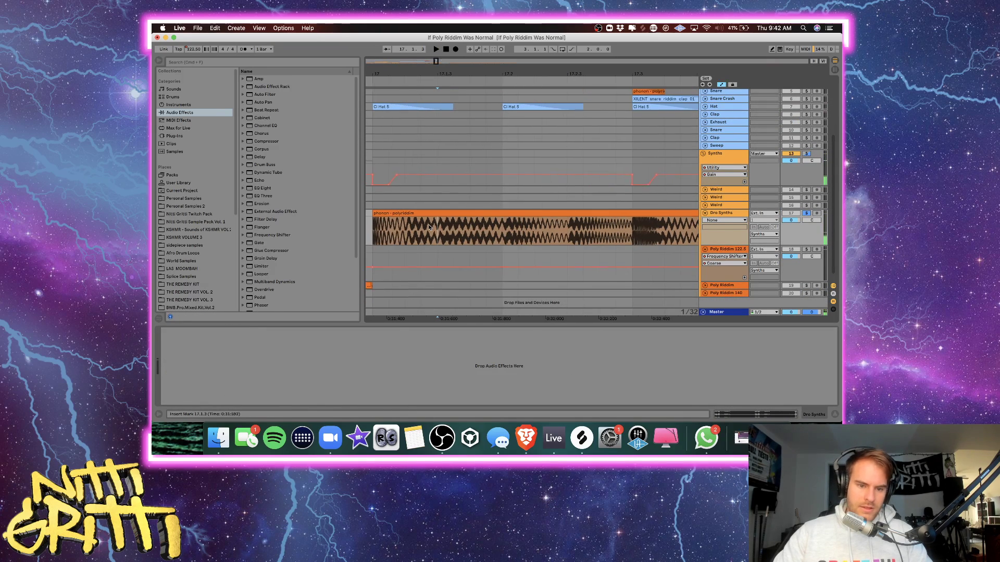
# Hide the automation lanes and play the unsoloed build into the drop from 13.2.
pyautogui.press('a')
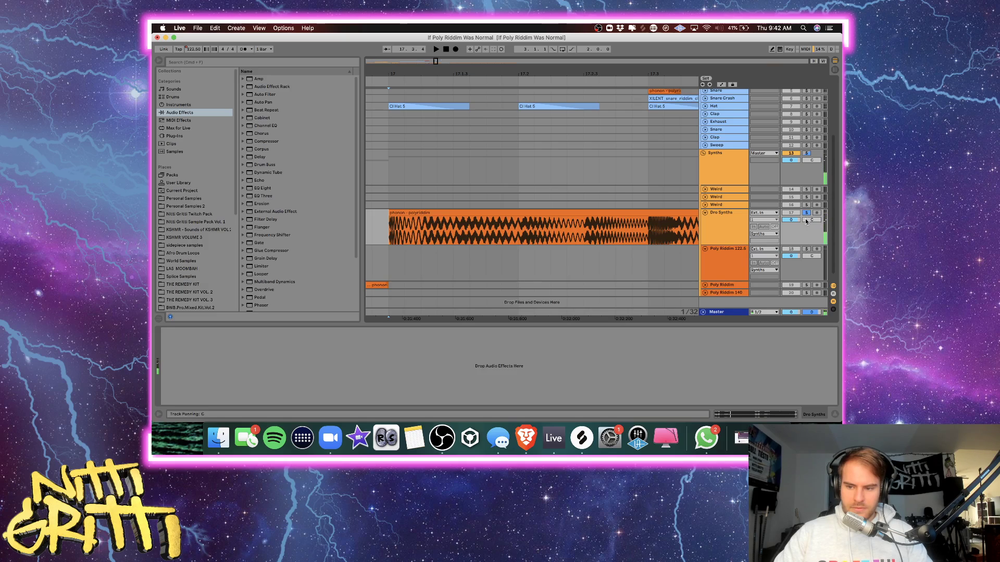
pyautogui.click(835, 412)
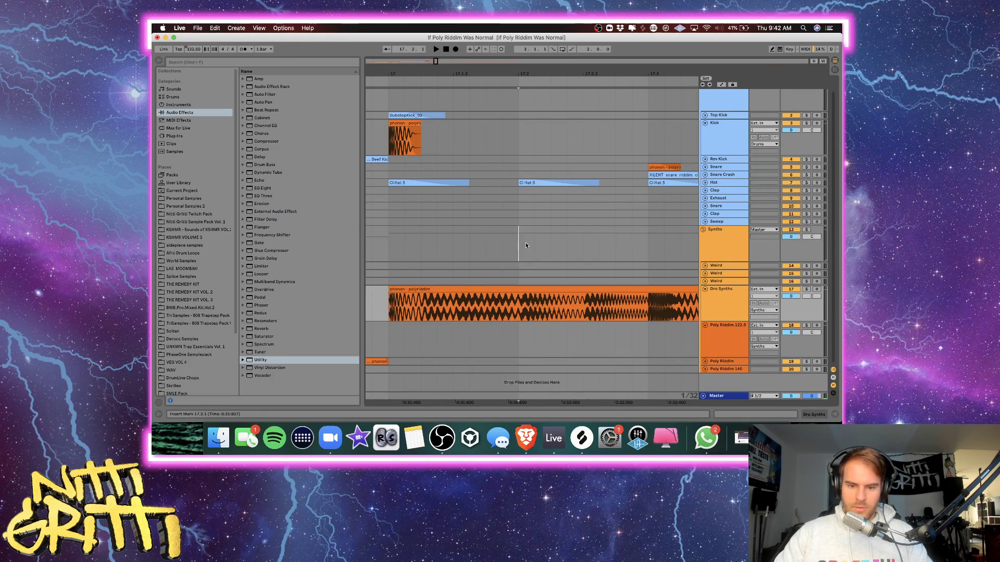
pyautogui.press('-')
pyautogui.press('-')
pyautogui.press('-')
pyautogui.press('-')
pyautogui.press('-')
pyautogui.hscroll(-5, 525, 245)
pyautogui.click(543, 246)
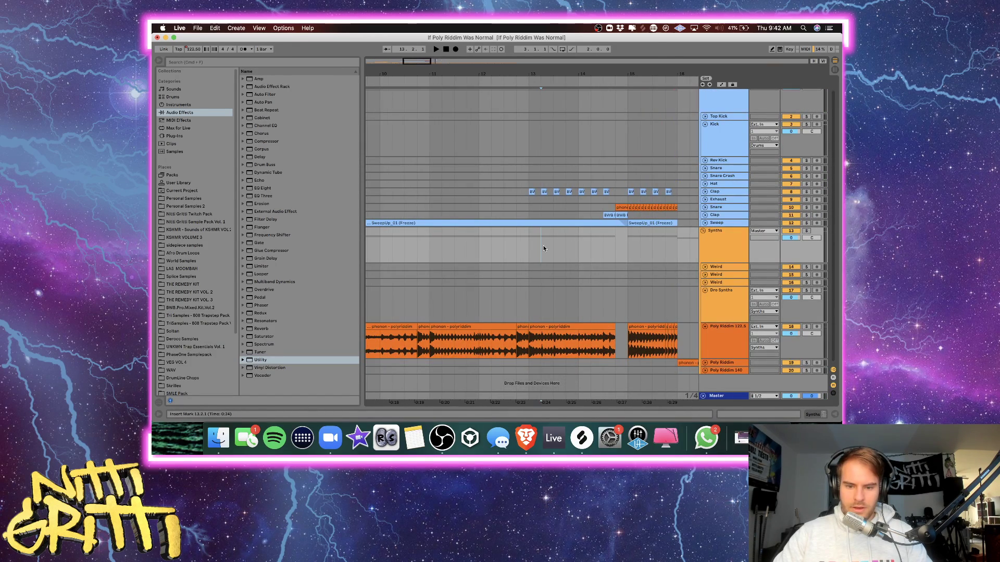
pyautogui.press('space')
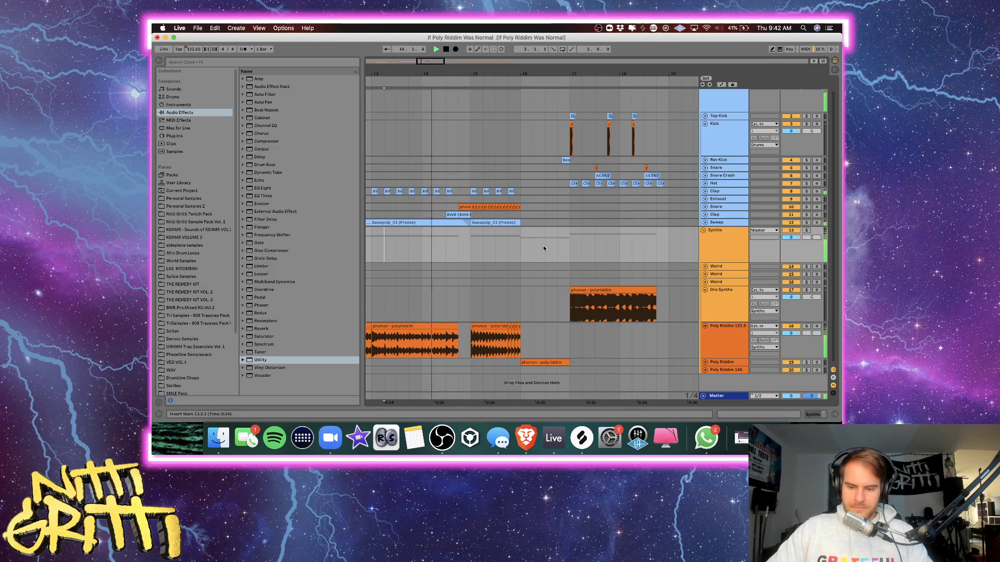
# Correct the Dro Synths track's name to Drop Synths.
pyautogui.click(728, 313)
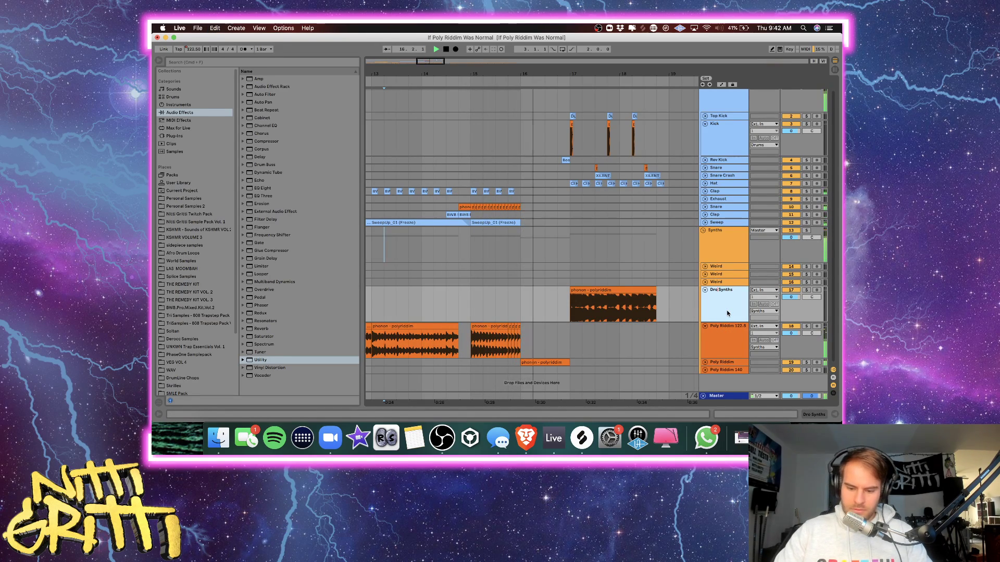
pyautogui.write('p')
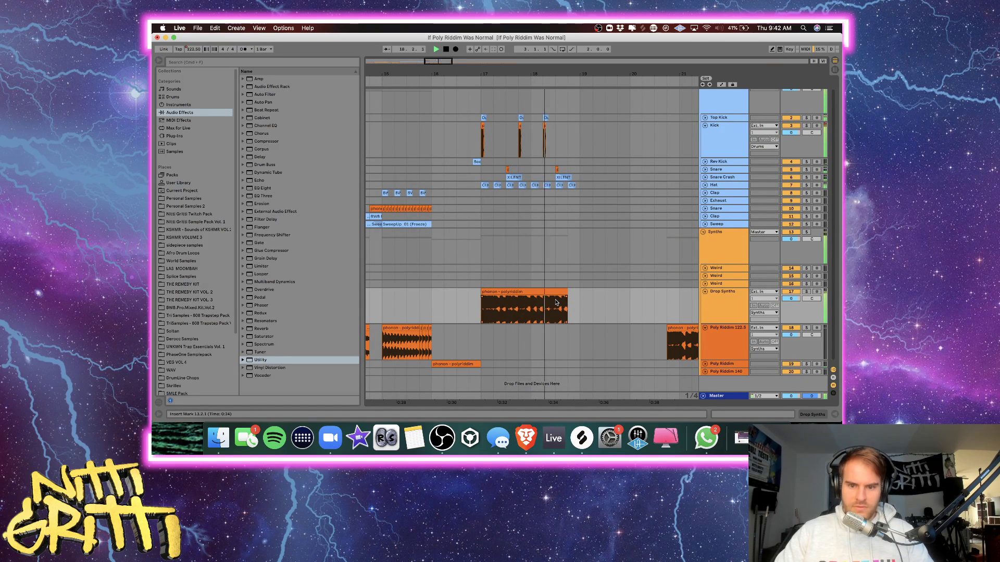
pyautogui.hscroll(1, 552, 302)
pyautogui.press('space')
# Extend the end of the polyriddim clip on Drop Synths to bar 19.
pyautogui.click(539, 303)
pyautogui.press('+')
pyautogui.press('+')
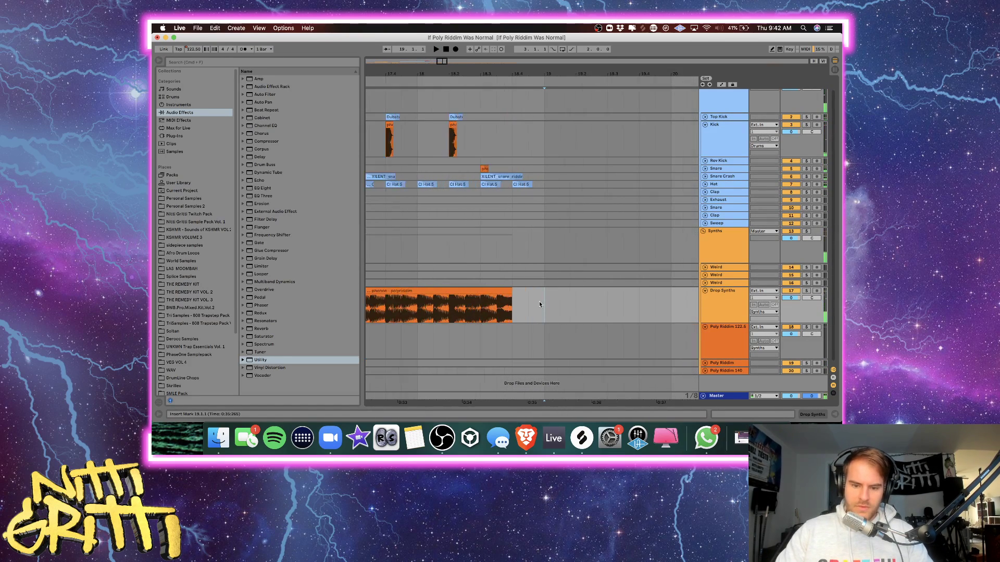
pyautogui.moveTo(459, 290); pyautogui.dragTo(542, 293)
# Split the Drop Synths clip at 18.2 and trim the second piece so it starts at 18.3.
pyautogui.hscroll(-8, 542, 294)
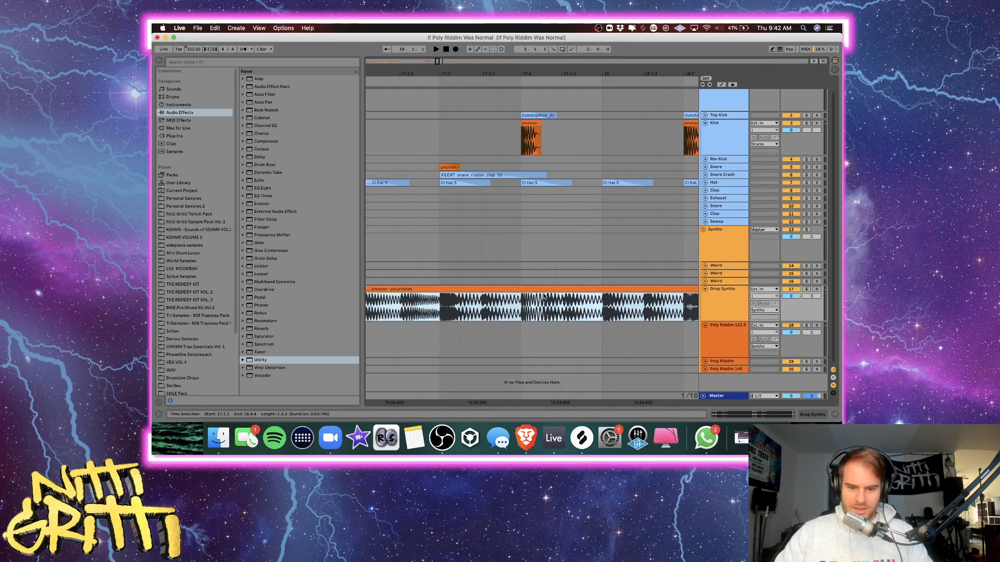
pyautogui.scroll(-5, 457, 304)
pyautogui.click(393, 303)
pyautogui.press('+')
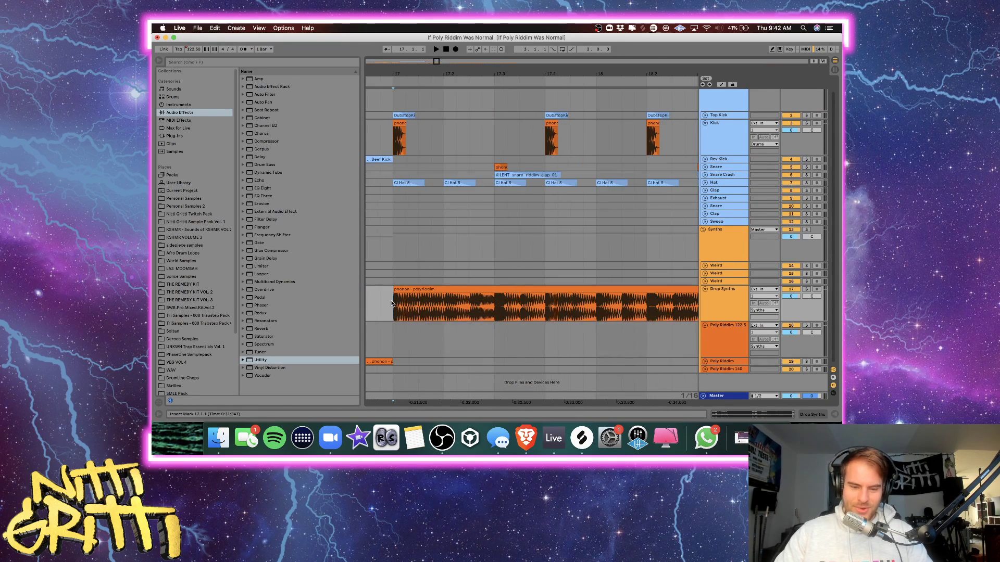
pyautogui.click(484, 312)
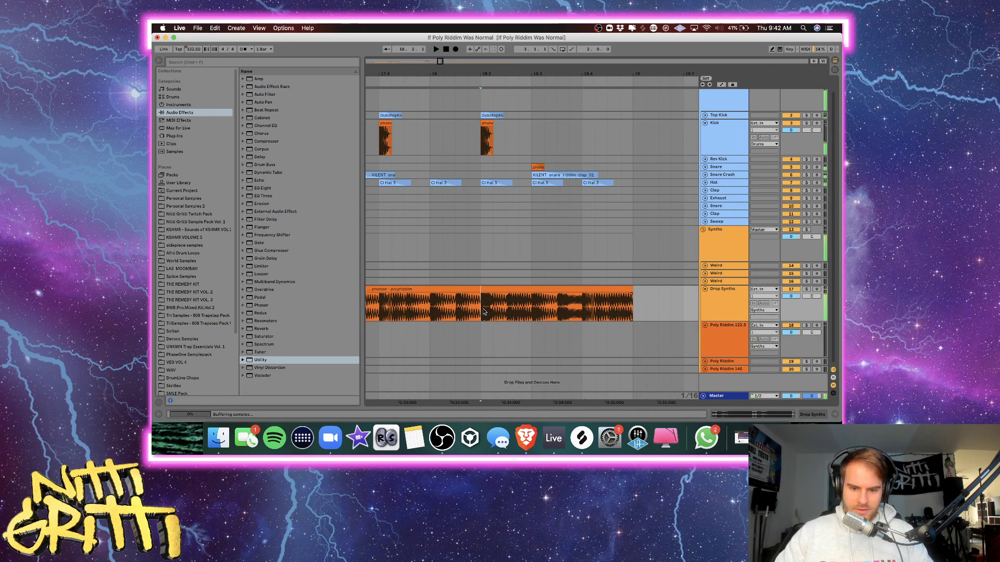
pyautogui.press('+')
pyautogui.press('super+e')
pyautogui.moveTo(488, 289); pyautogui.dragTo(605, 290)
pyautogui.press('-')
pyautogui.press('-')
pyautogui.hscroll(-2, 606, 290)
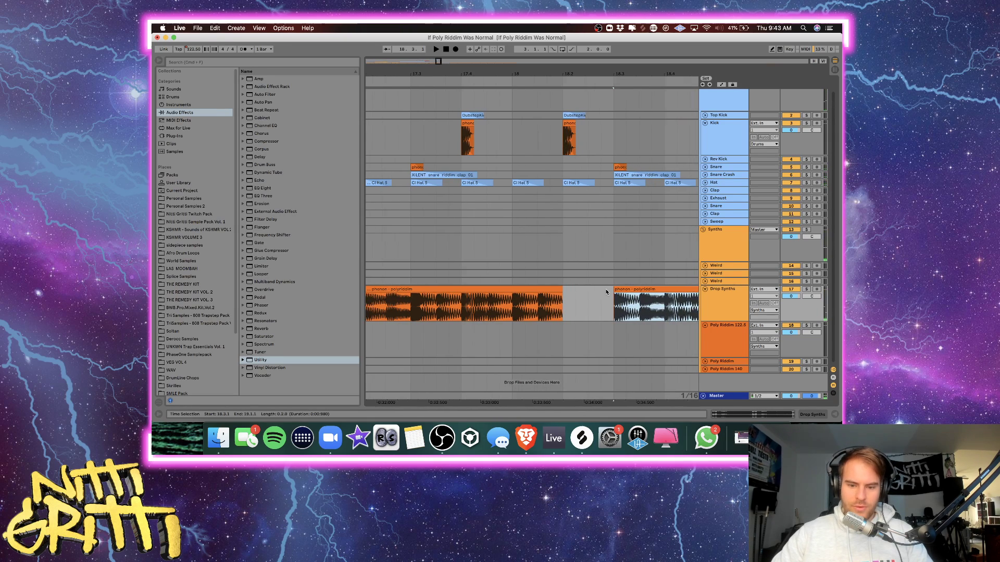
# Duplicate the Drop Synths beat before 18.2 into the gap up to 18.3 and audition it.
pyautogui.click(531, 310)
pyautogui.press('space')
pyautogui.keyDown('shift'); pyautogui.click(530, 309); pyautogui.keyUp('shift')
pyautogui.press('super+d')
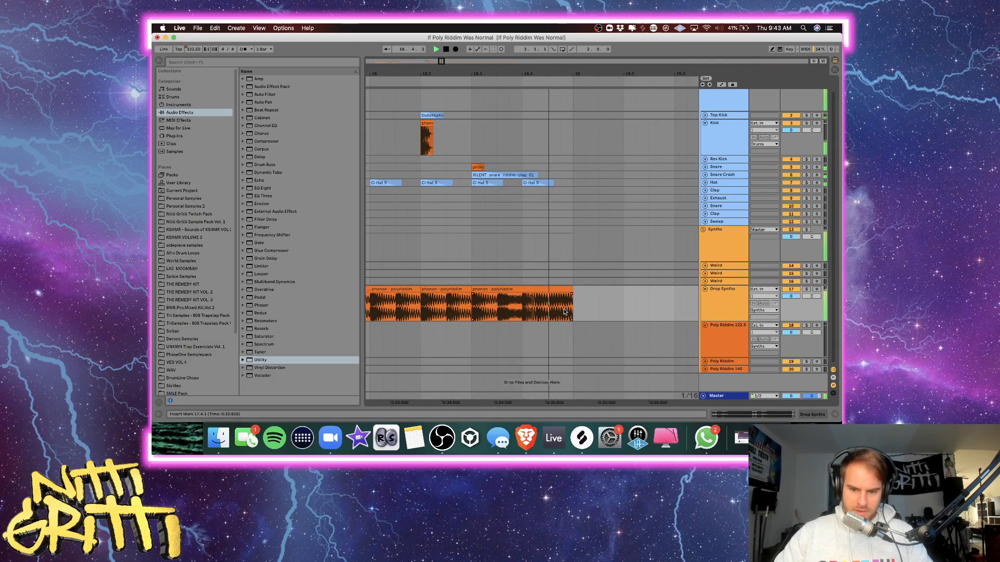
# Delete the last beat of Drop Synths from 18.4 to bar 19.
pyautogui.click(524, 302)
pyautogui.press('Delete')
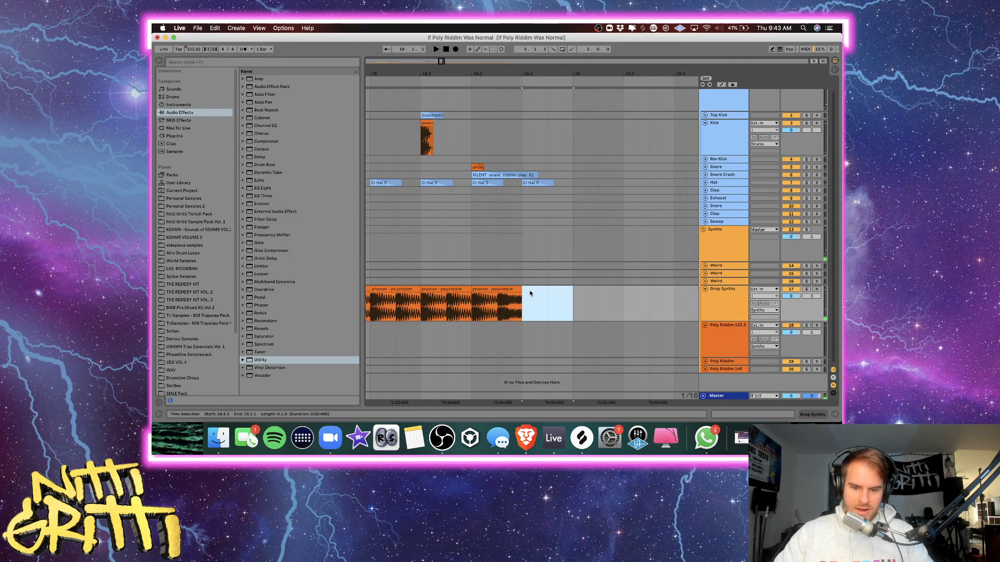
pyautogui.press('-')
pyautogui.press('-')
pyautogui.hscroll(2, 636, 314)
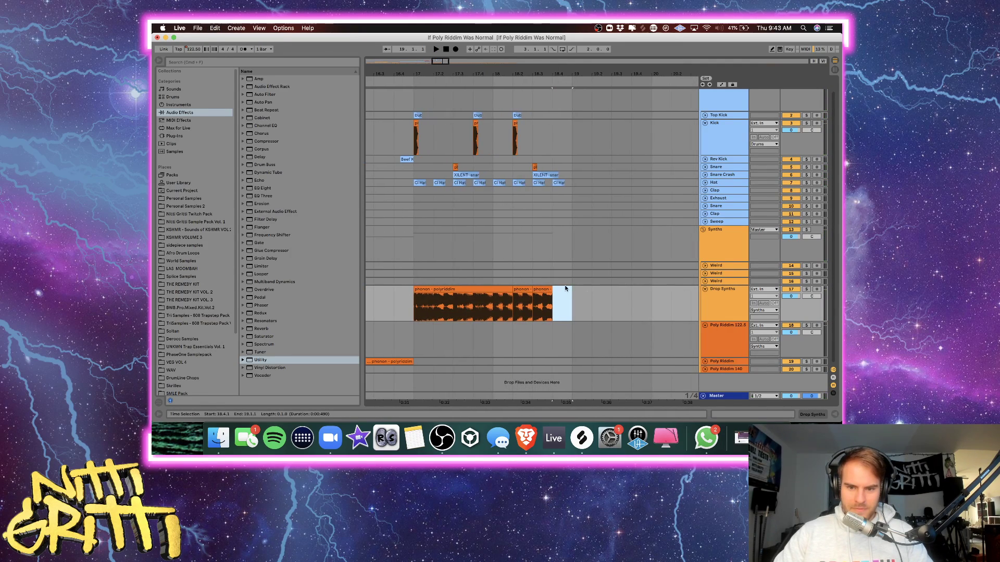
# Unfold the Poly Riddim track and audition the start of its clip at bar 16.
pyautogui.hscroll(-10, 553, 265)
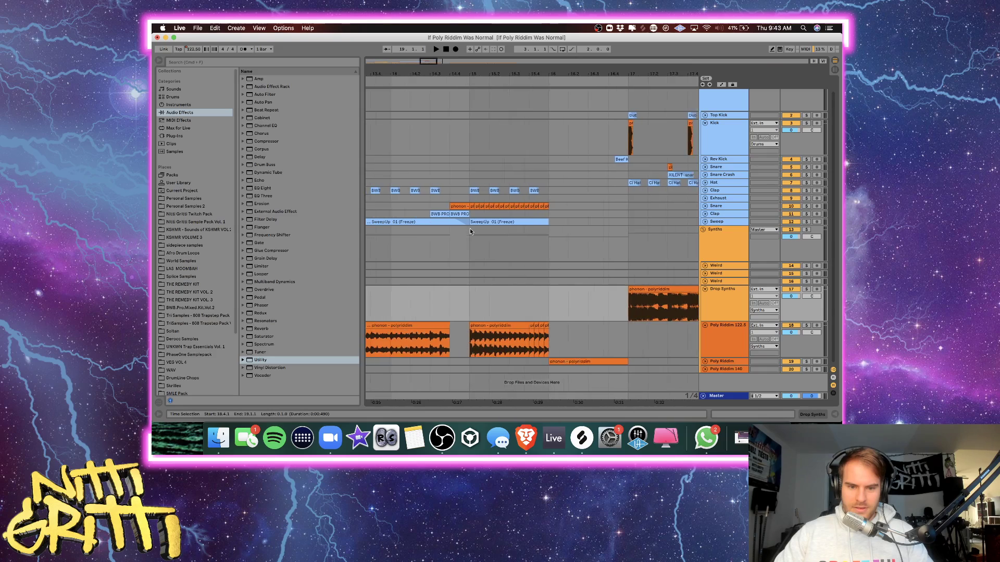
pyautogui.hscroll(5, 649, 292)
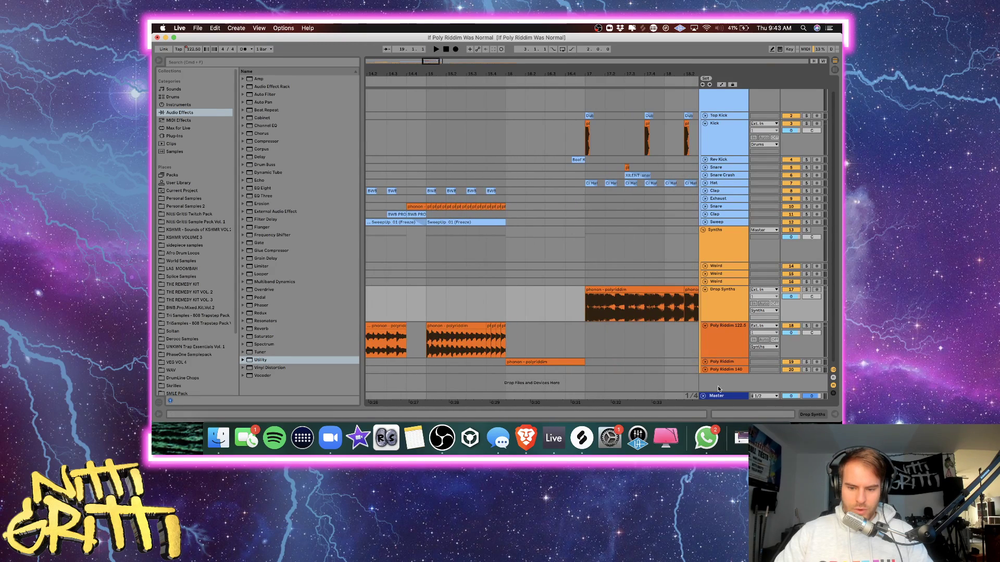
pyautogui.click(705, 362)
pyautogui.click(512, 353)
pyautogui.press('space')
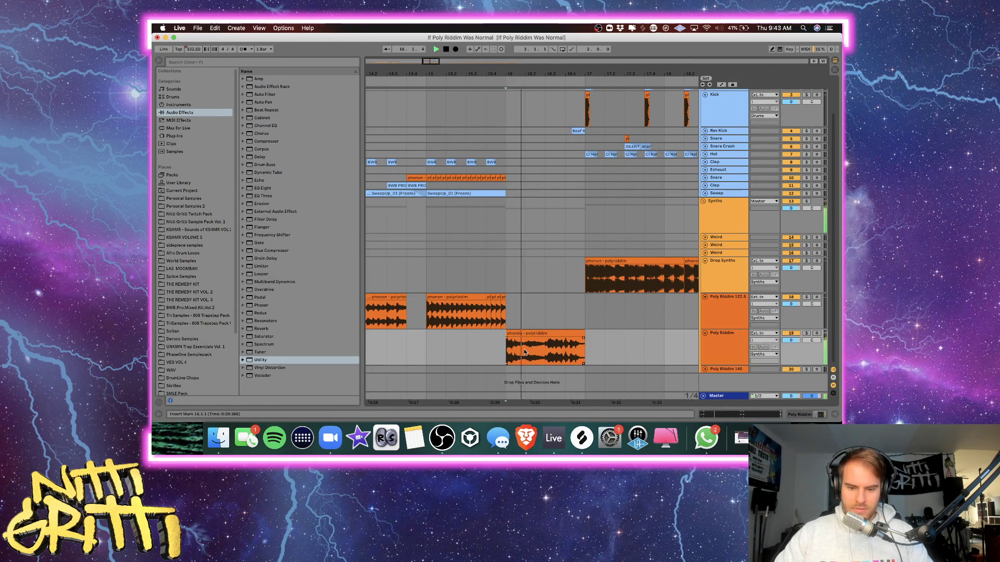
pyautogui.click(509, 353)
pyautogui.press('space')
pyautogui.press('space')
pyautogui.press('space')
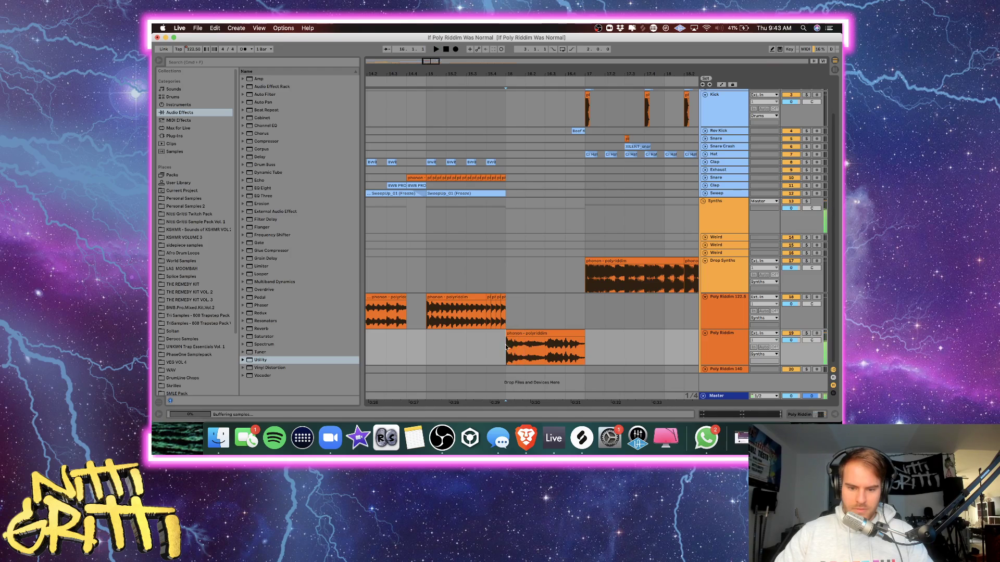
# Copy the first beat of the bar 16 Poly Riddim clip and paste it at 18.4 on the same track.
pyautogui.moveTo(507, 350); pyautogui.dragTo(523, 349)
pyautogui.hscroll(7, 519, 342)
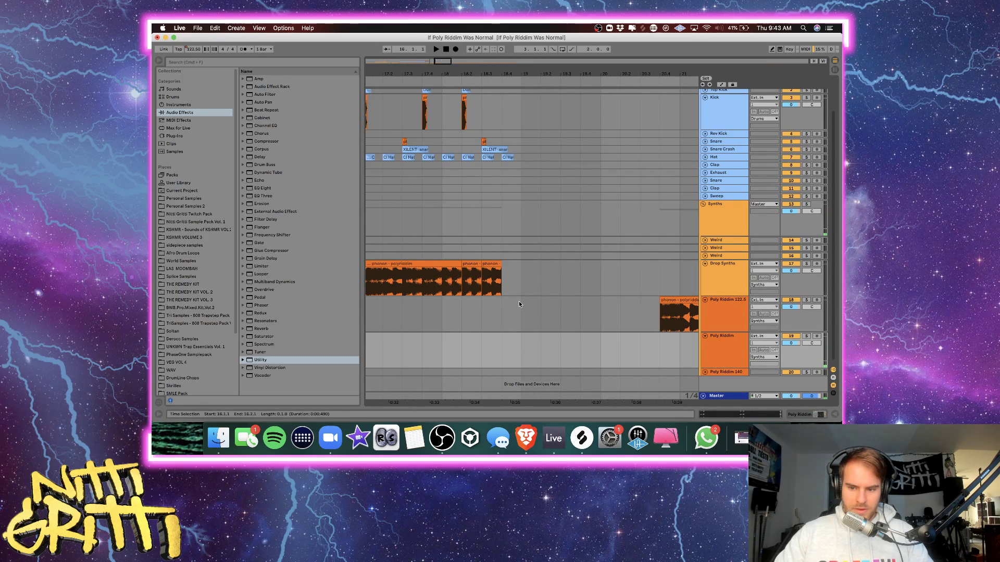
pyautogui.click(504, 345)
pyautogui.press('super+v')
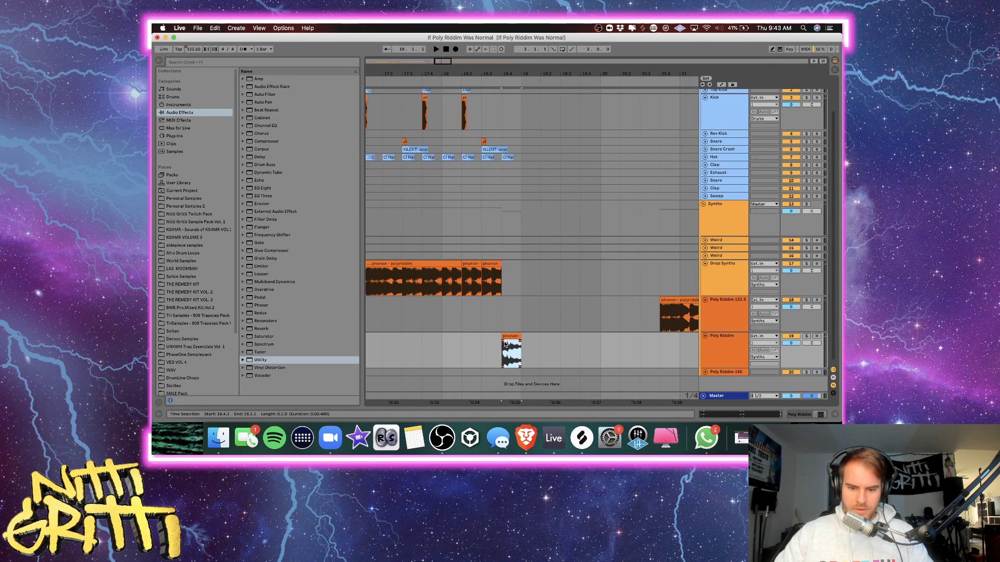
# Audition the lead-in to the pasted riddim beat and its start at 18.4.
pyautogui.click(470, 342)
pyautogui.press('space')
pyautogui.press('space')
pyautogui.click(500, 327)
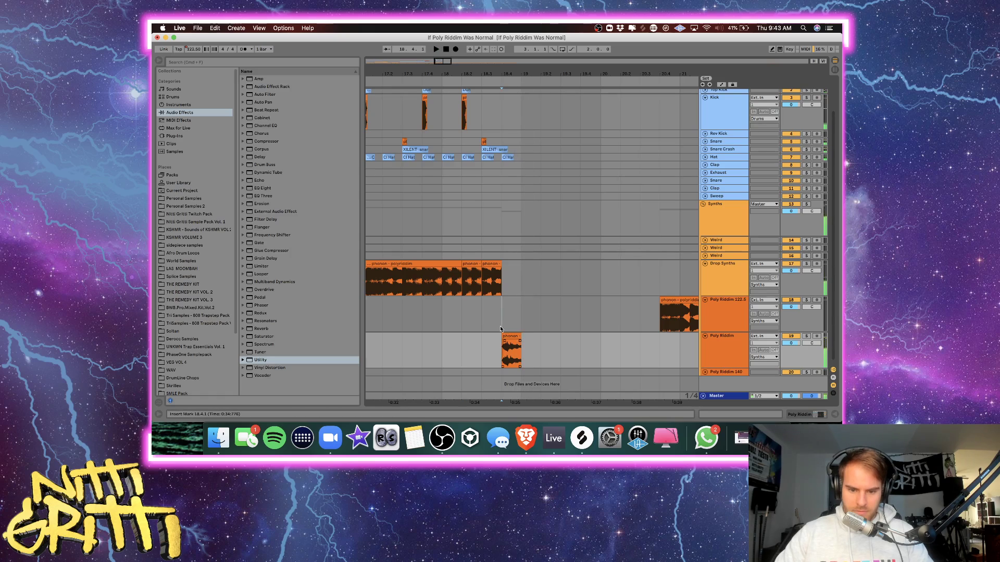
pyautogui.press('+')
pyautogui.press('+')
pyautogui.press('+')
pyautogui.click(505, 347)
pyautogui.press('space')
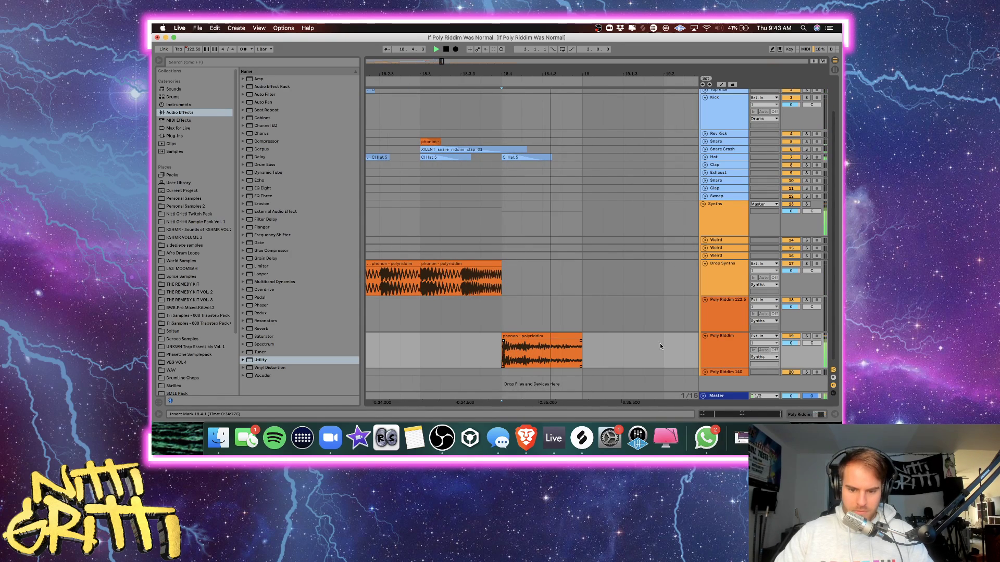
# Insert an audio track named Riddim below Drop Synths and move the 18.4 riddim beat onto it.
pyautogui.click(737, 276)
pyautogui.press('super+t')
pyautogui.press('super+r')
pyautogui.write('Ridd')
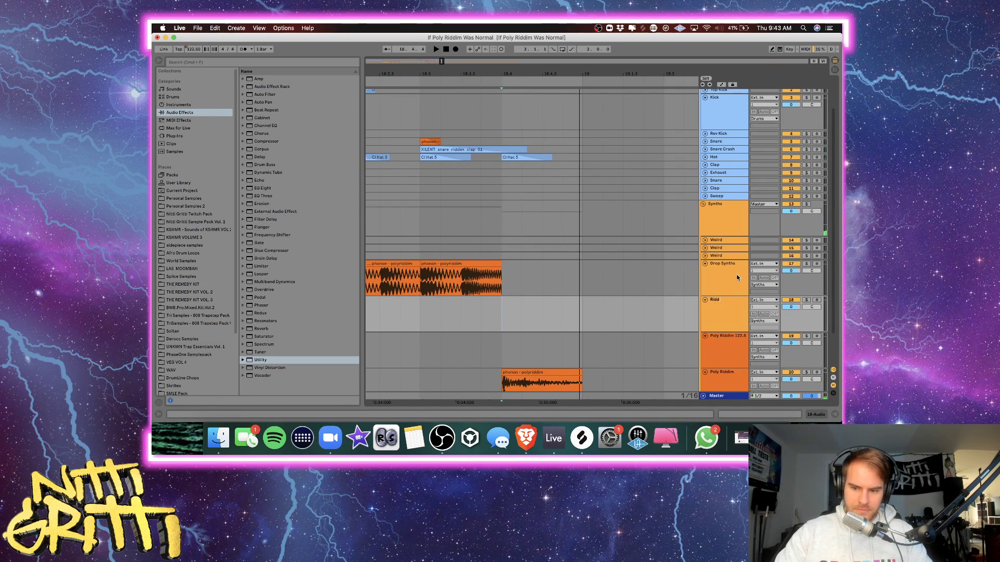
pyautogui.write('im')
pyautogui.press('Return')
pyautogui.moveTo(528, 383); pyautogui.dragTo(529, 322)
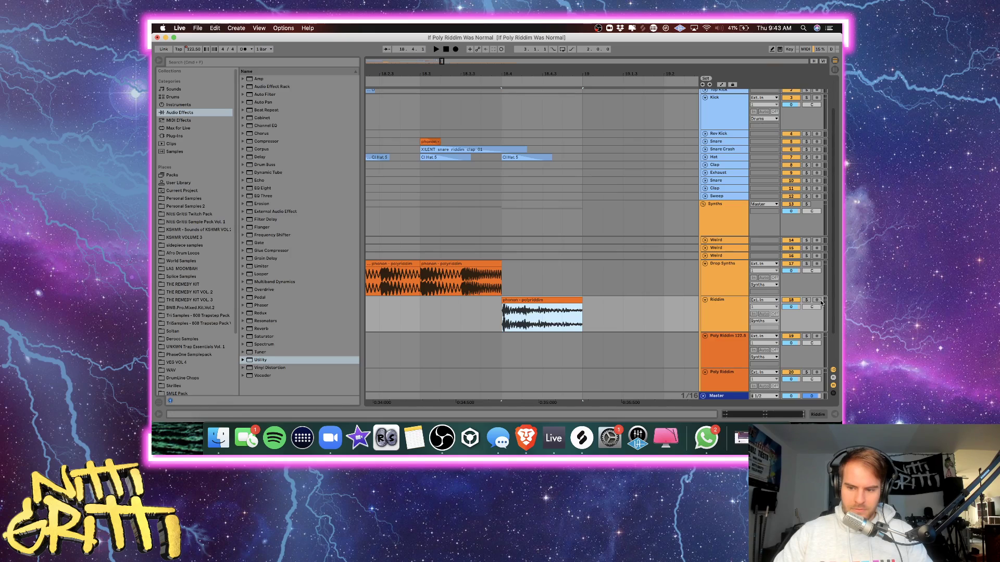
# Solo the Riddim track and add an EQ Eight with a low cut at about 198 Hz.
pyautogui.click(806, 300)
pyautogui.press('space')
pyautogui.doubleClick(729, 315)
pyautogui.press('space')
pyautogui.press('space')
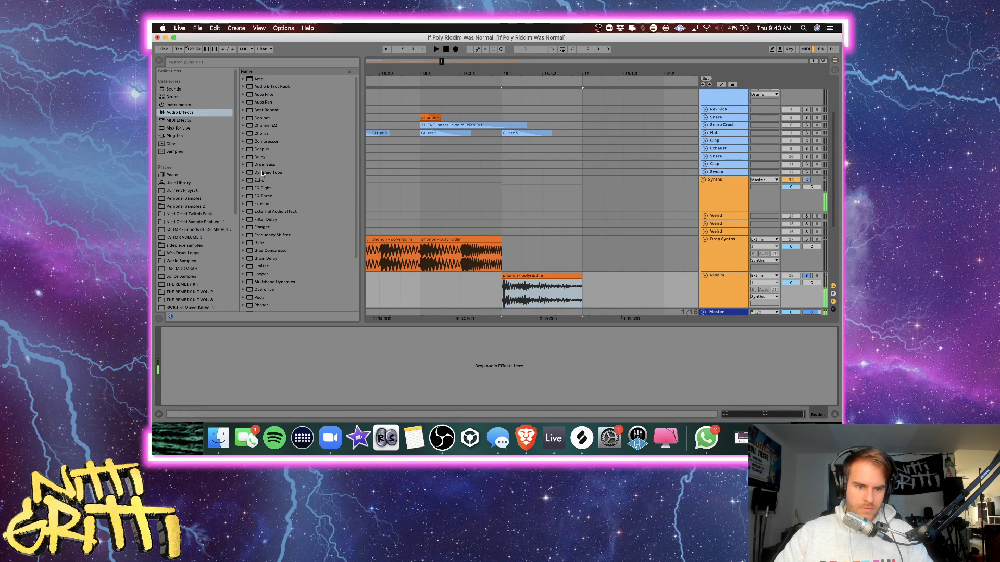
pyautogui.moveTo(262, 188); pyautogui.dragTo(243, 370)
# Audition the equalized riddim beat, including in the unsoloed mix from just before 18.3.
pyautogui.click(504, 284)
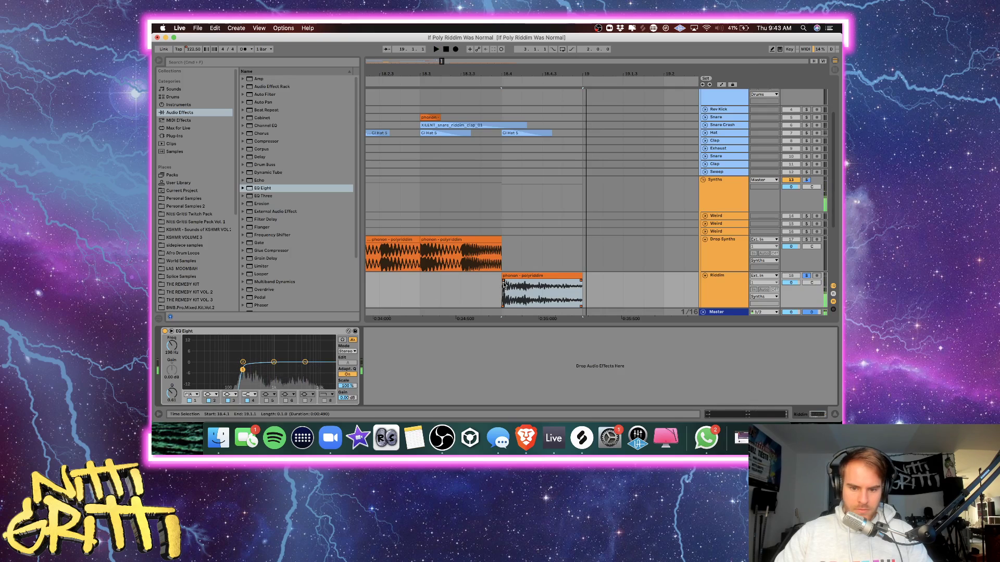
pyautogui.click(399, 289)
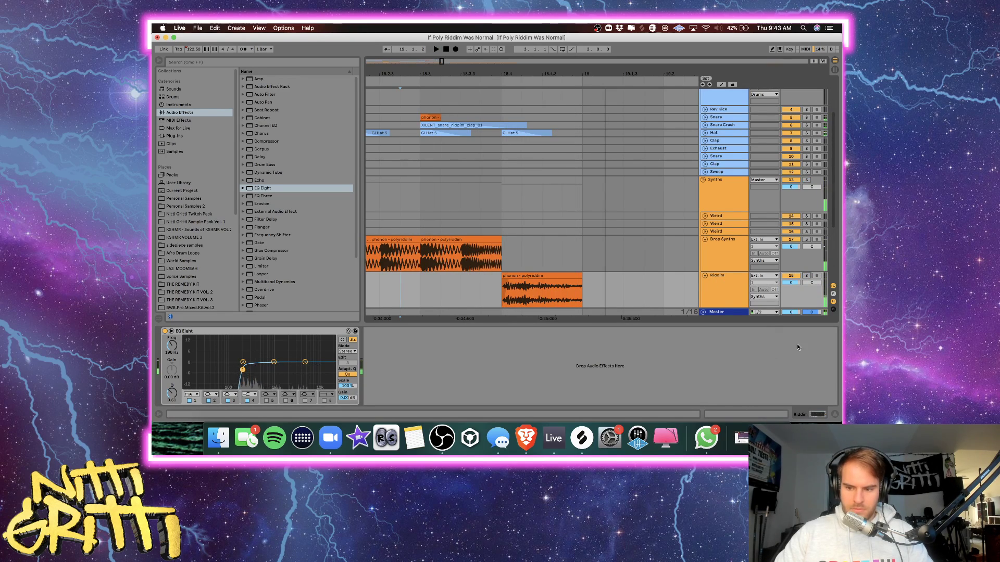
pyautogui.press('space')
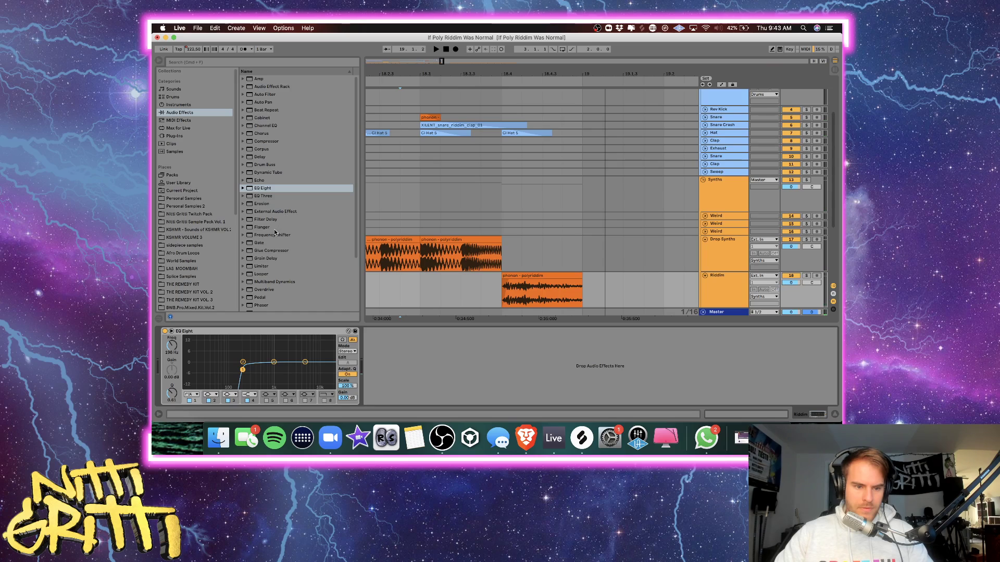
# Add a Delay after the EQ Eight on the Riddim track, with Ping Pong on and tempo sync off.
pyautogui.doubleClick(267, 165)
pyautogui.press('super+z')
pyautogui.doubleClick(264, 158)
pyautogui.press('space')
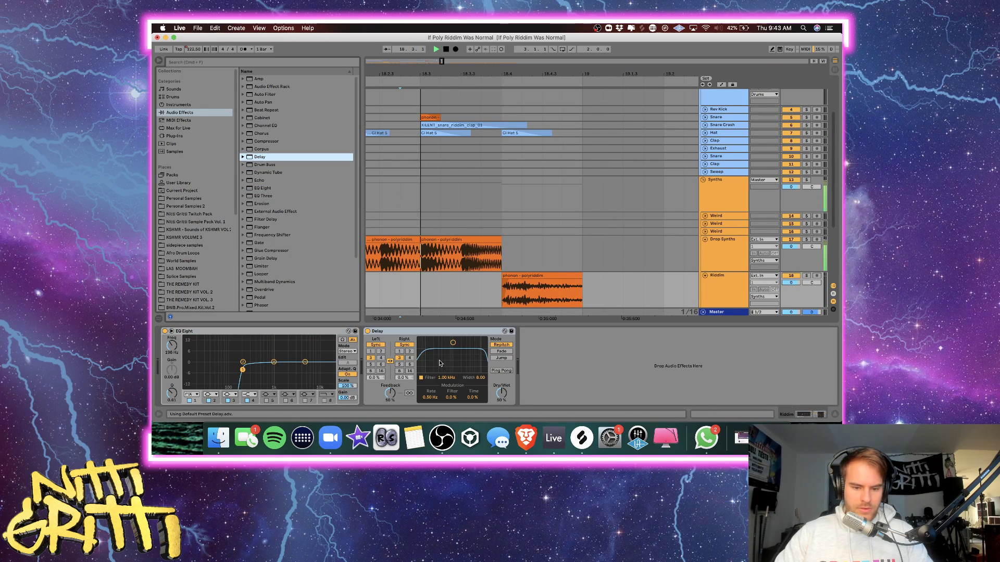
pyautogui.click(502, 371)
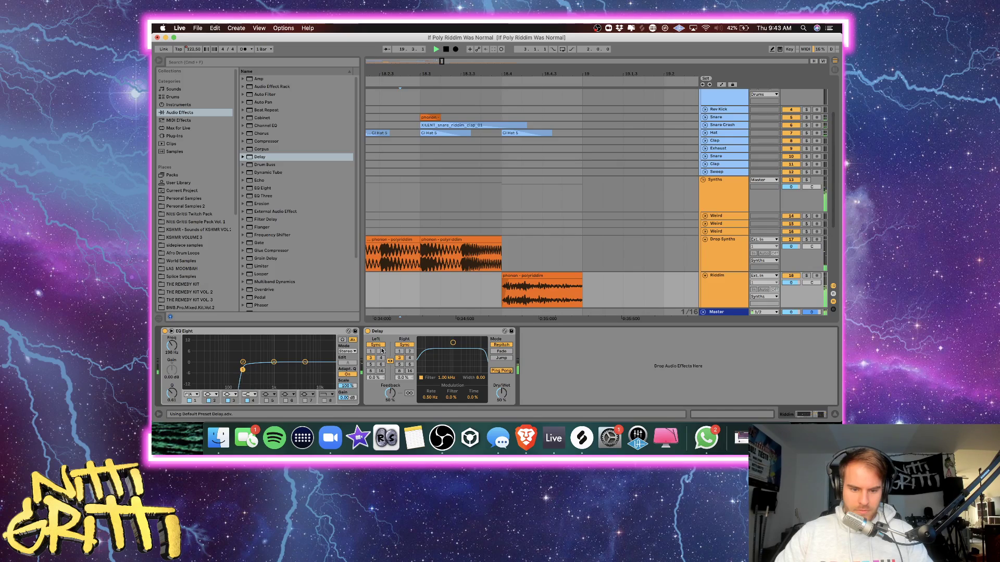
pyautogui.click(376, 346)
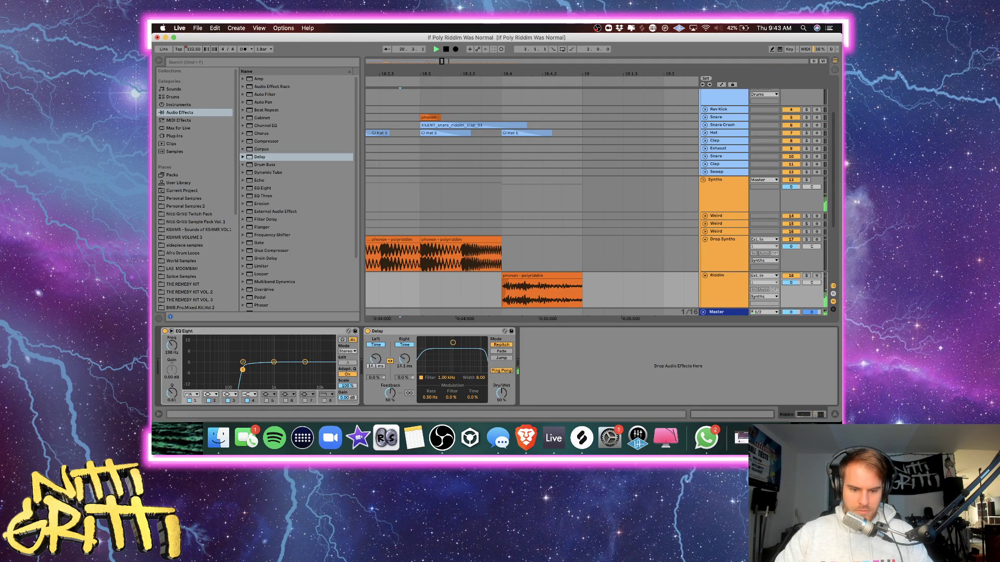
# Solo the Riddim track and raise the Delay's unsynced time to about 13.2 ms while auditioning the beat at 18.4.
pyautogui.click(806, 275)
pyautogui.press('space')
pyautogui.press('space')
pyautogui.press('space')
pyautogui.press('space')
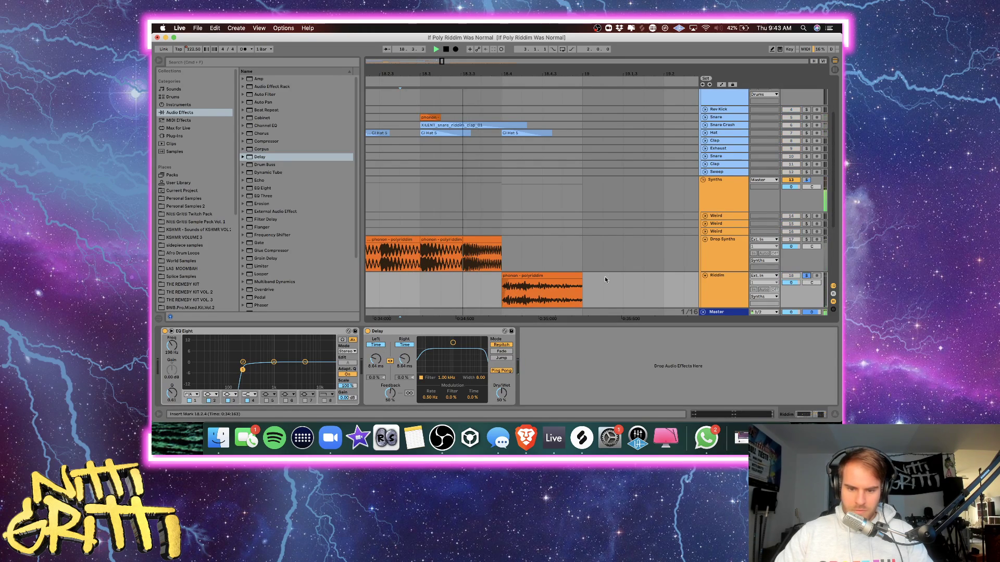
pyautogui.moveTo(403, 359); pyautogui.dragTo(403, 352)
pyautogui.press('space')
pyautogui.press('space')
pyautogui.click(503, 302)
pyautogui.press('space')
pyautogui.press('space')
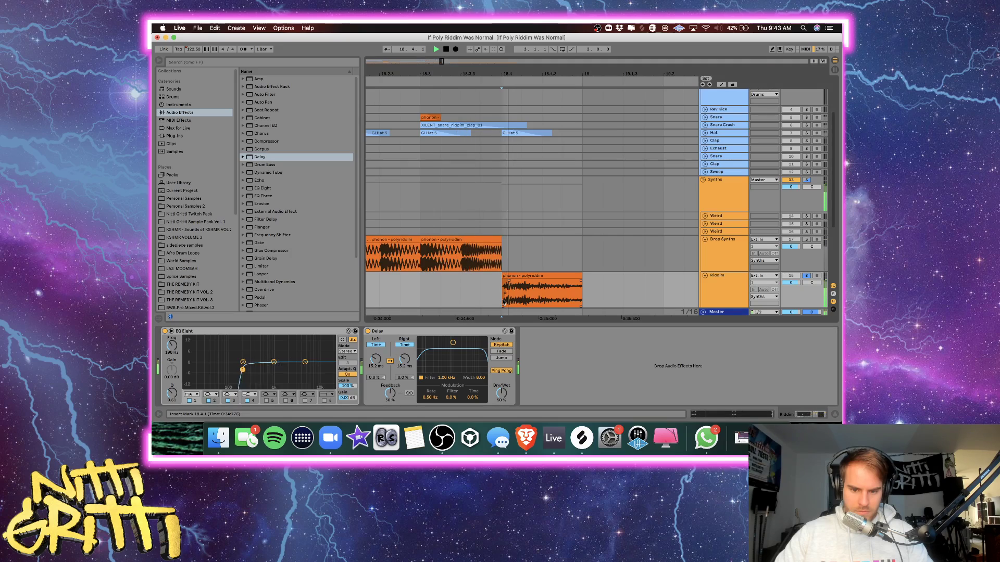
# Set the Delay's Dry/Wet to 44% and sweep its delay time down to about 5.17 ms during playback.
pyautogui.press('space')
pyautogui.press('space')
pyautogui.moveTo(501, 393); pyautogui.dragTo(501, 397)
pyautogui.press('space')
pyautogui.press('space')
pyautogui.moveTo(404, 359); pyautogui.dragTo(407, 368)
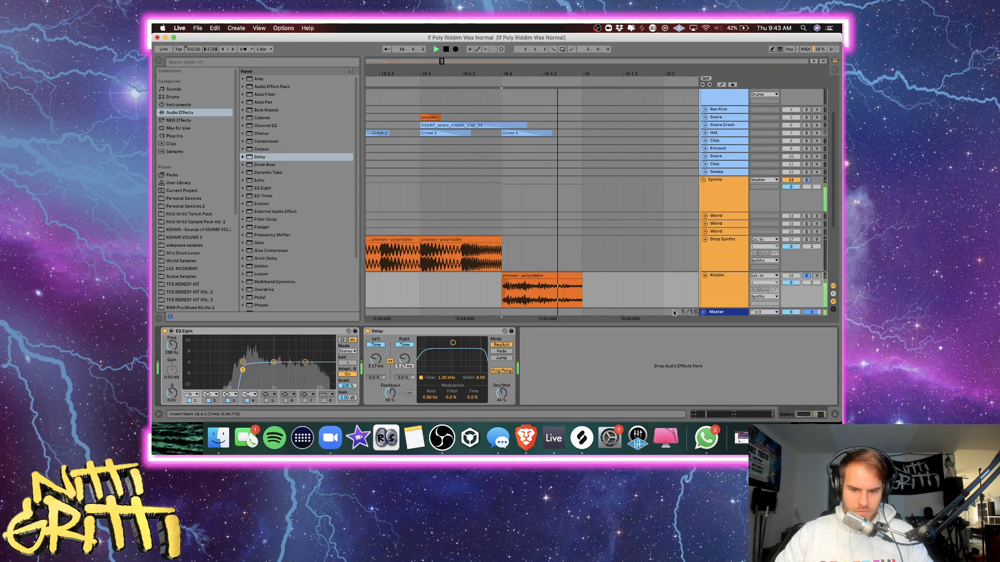
# Automate the Delay's left time across the Riddim clip, rising to about 14.2 ms at its end, and audition it.
pyautogui.press('a')
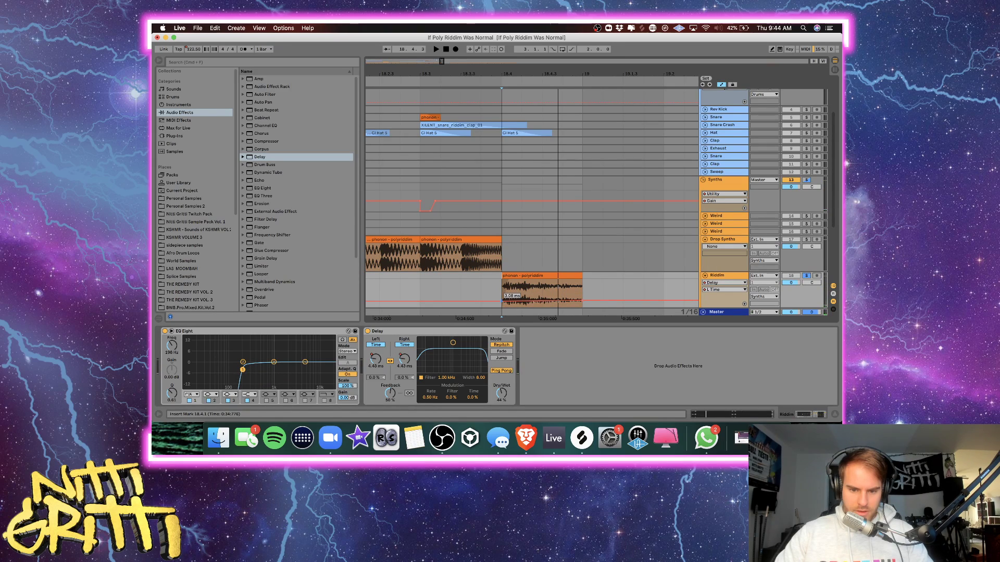
pyautogui.hotkey('shift', 'space')
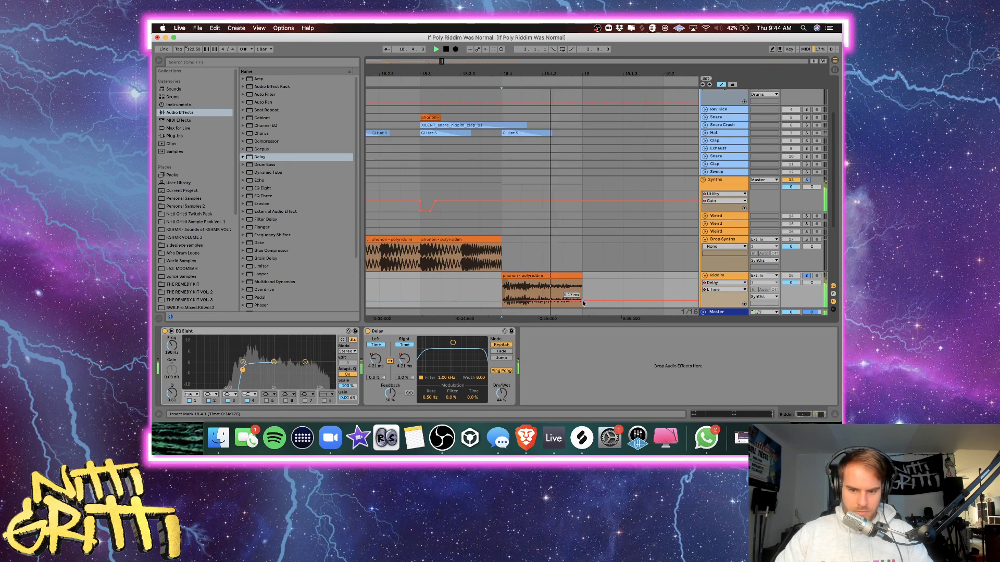
pyautogui.moveTo(583, 303); pyautogui.dragTo(583, 302)
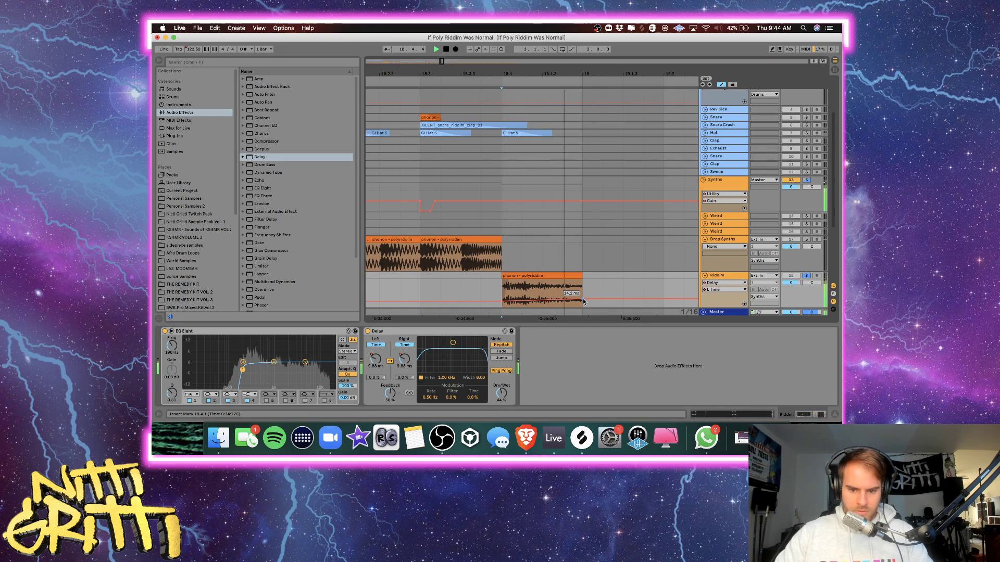
pyautogui.press('space')
pyautogui.press('space')
pyautogui.press('space')
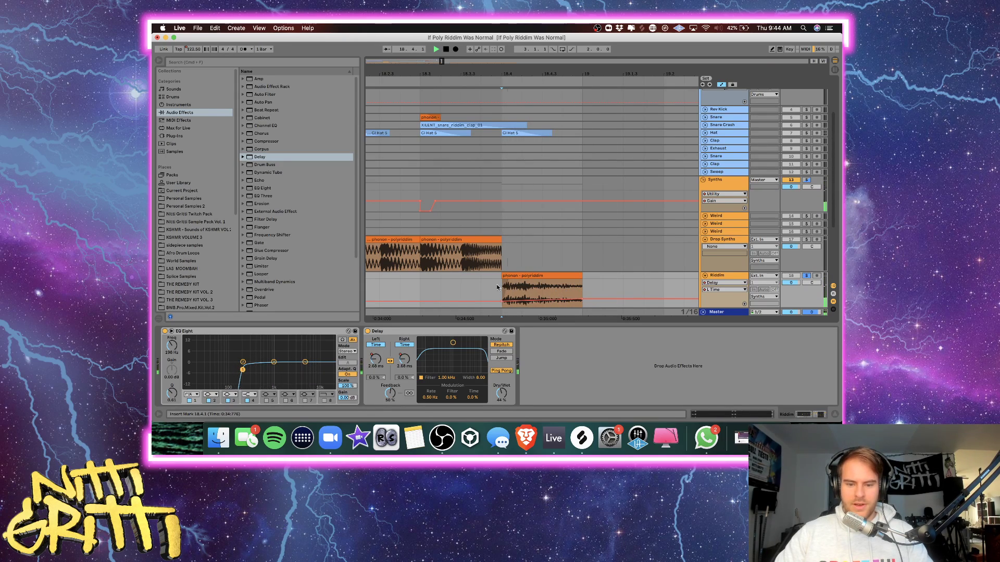
# Audition the delayed riddim beat soloed, then unsolo it and play the full mix from 14.4 into the drop.
pyautogui.press('space')
pyautogui.press('-')
pyautogui.press('-')
pyautogui.press('space')
pyautogui.press('space')
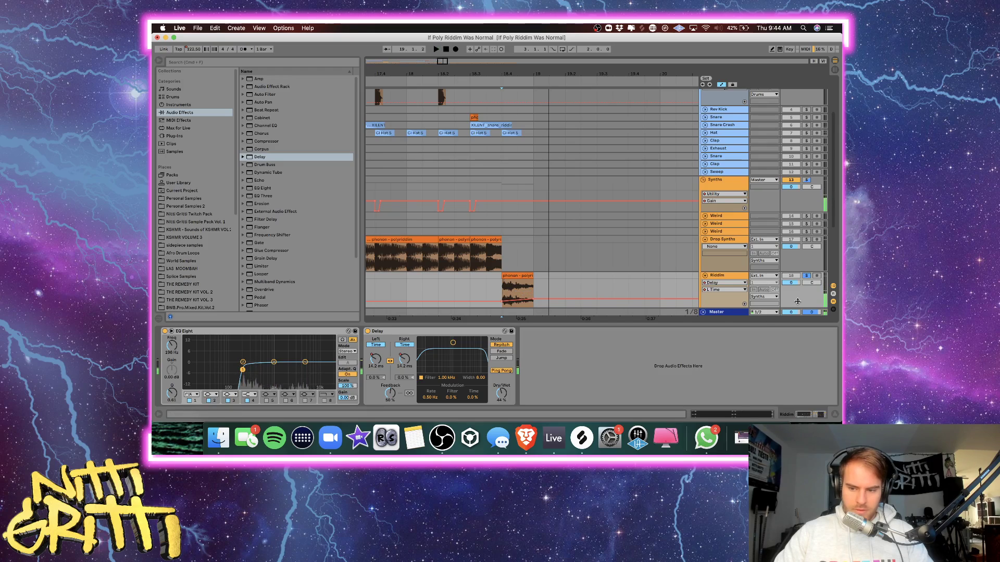
pyautogui.click(835, 415)
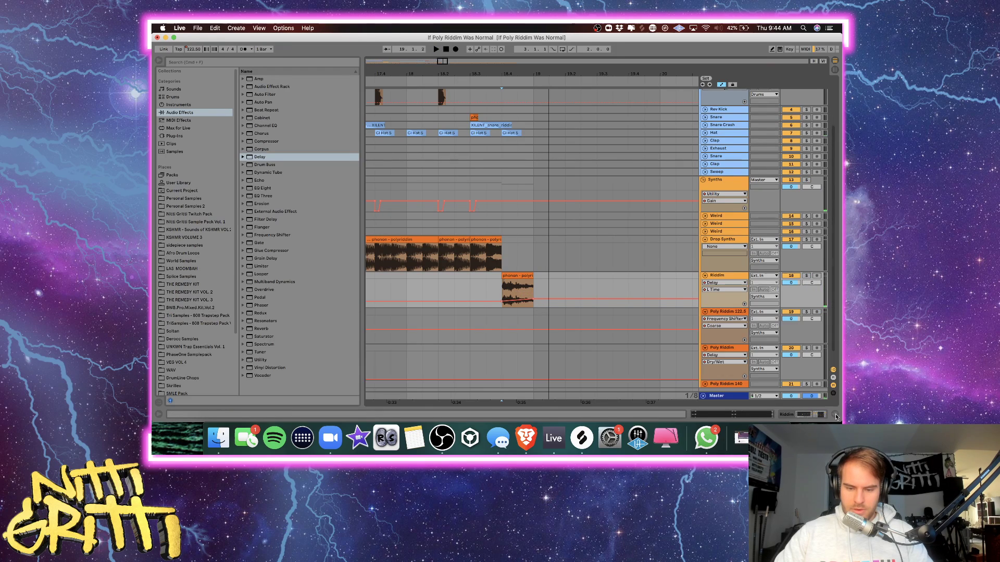
pyautogui.click(556, 271)
pyautogui.press('-')
pyautogui.press('-')
pyautogui.hscroll(-3, 407, 244)
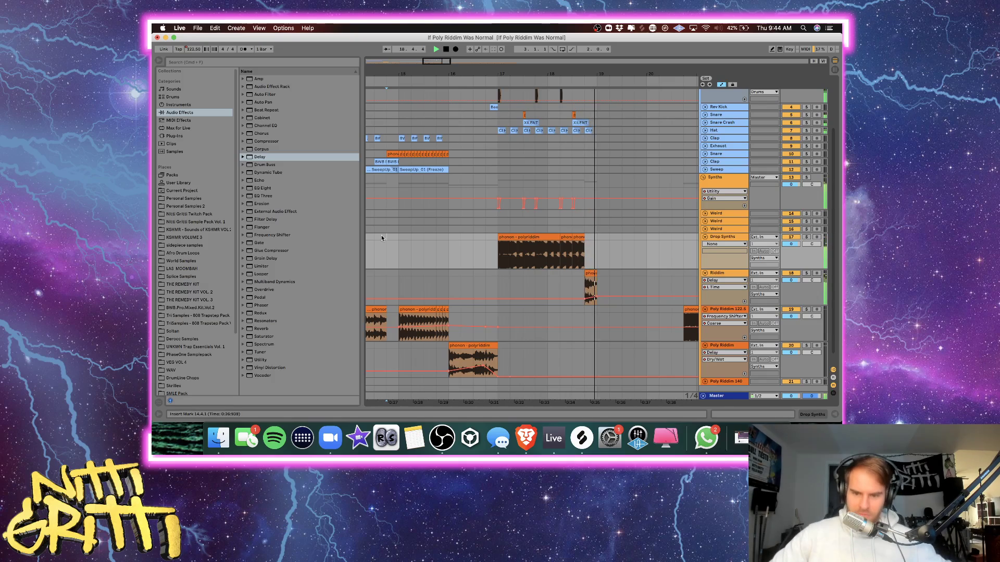
# Insert an audio track named Sub Slide between the Drop Synths and Riddim tracks.
pyautogui.click(601, 277)
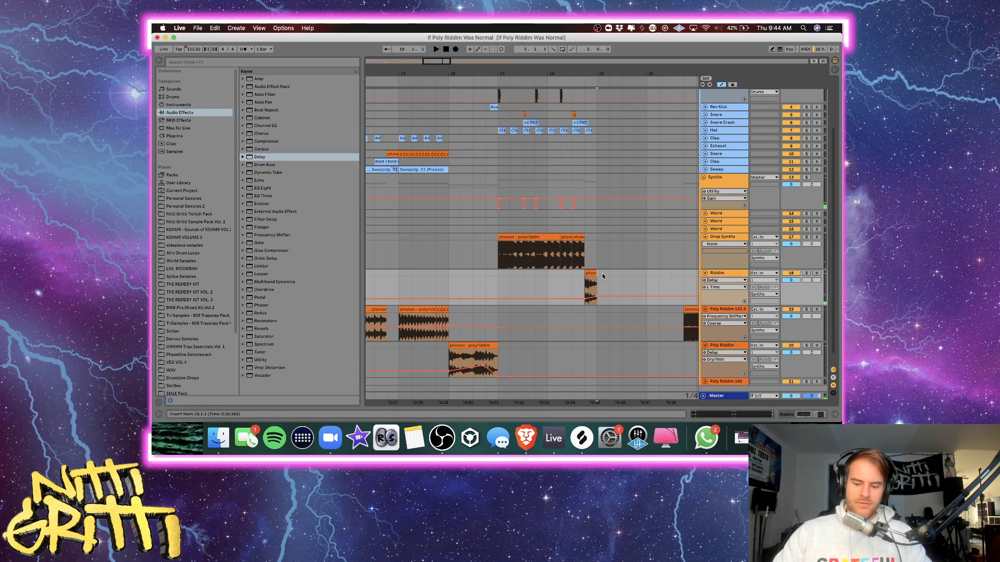
pyautogui.press('+')
pyautogui.press('+')
pyautogui.press('+')
pyautogui.press('super+t')
pyautogui.press('super+r')
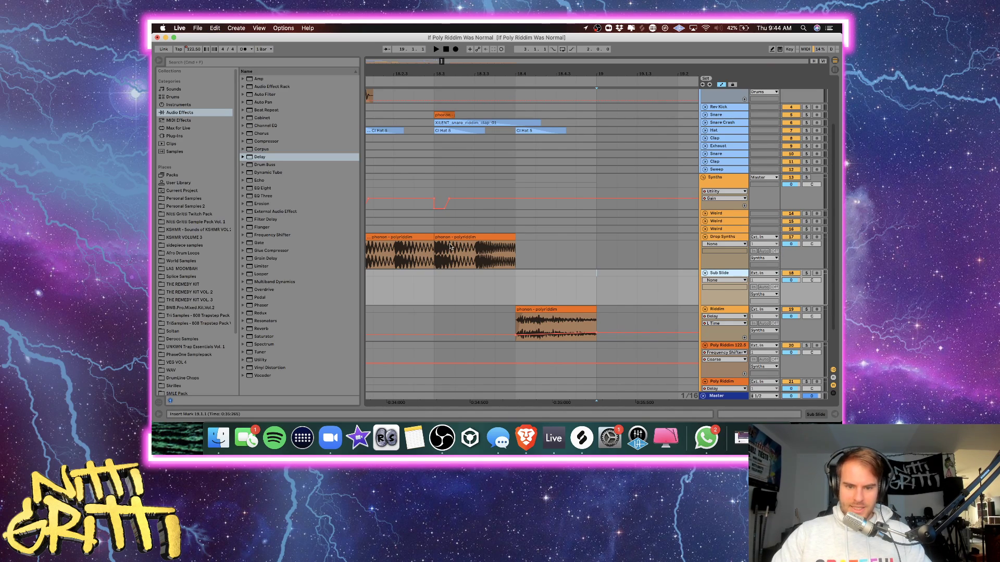
# Solo Drop Synths to find a sub beat, then copy its 17.2 to 17.3 section onto Sub Slide at 18.4.
pyautogui.hscroll(-7, 468, 249)
pyautogui.click(468, 234)
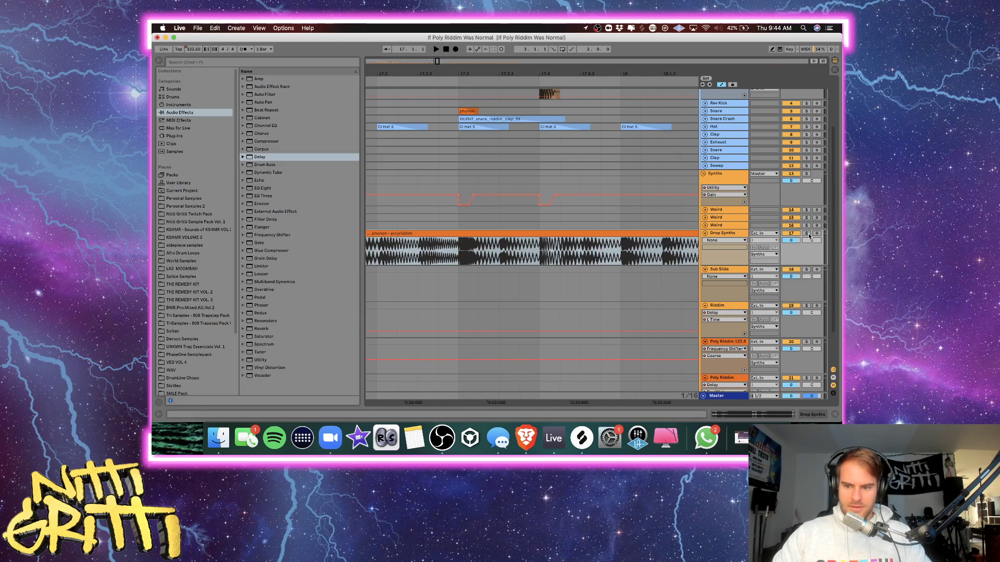
pyautogui.hscroll(-5, 573, 255)
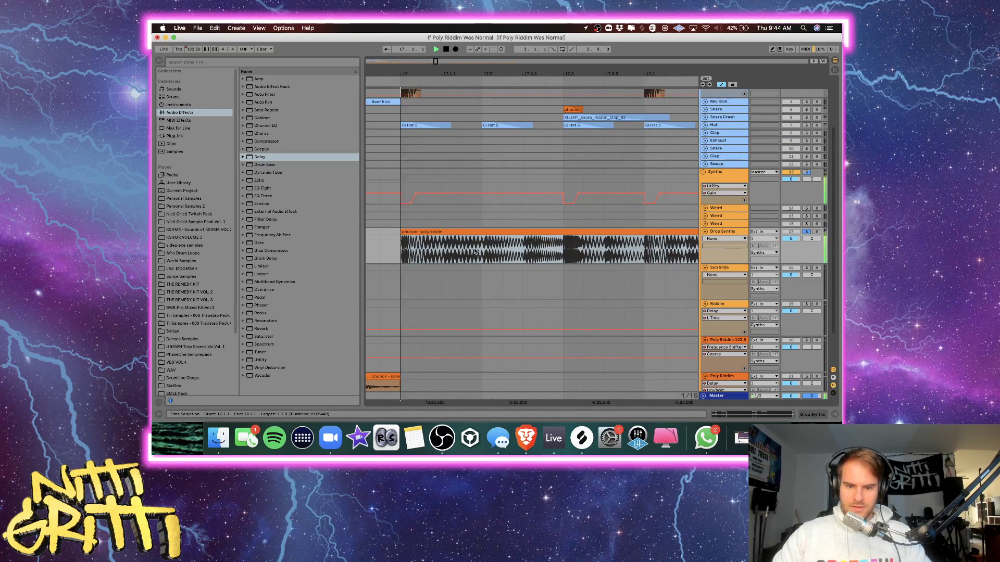
pyautogui.click(477, 252)
pyautogui.press('space')
pyautogui.moveTo(478, 251); pyautogui.dragTo(557, 240)
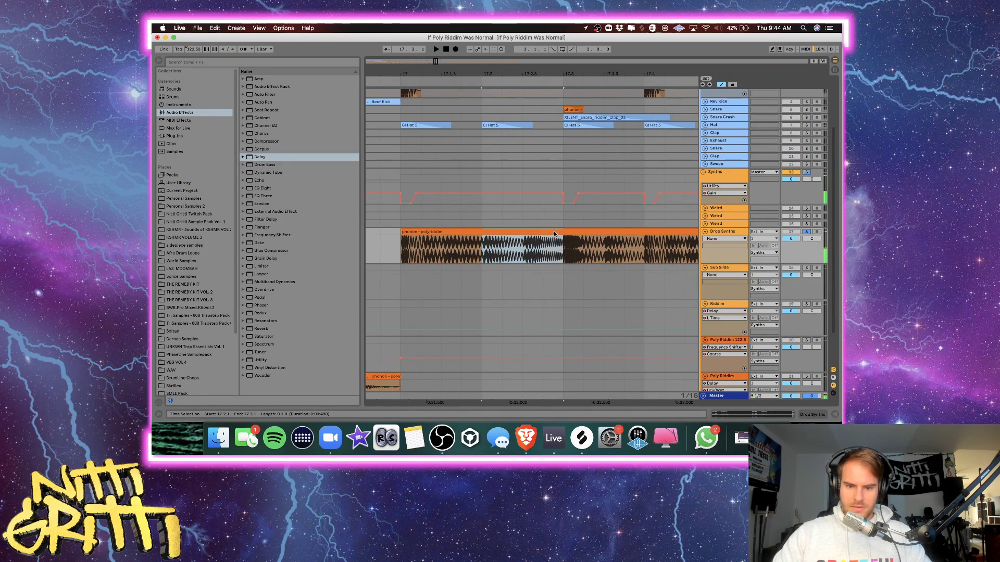
pyautogui.hscroll(7, 556, 231)
pyautogui.hscroll(7, 556, 231)
pyautogui.click(519, 269)
pyautogui.press('super+v')
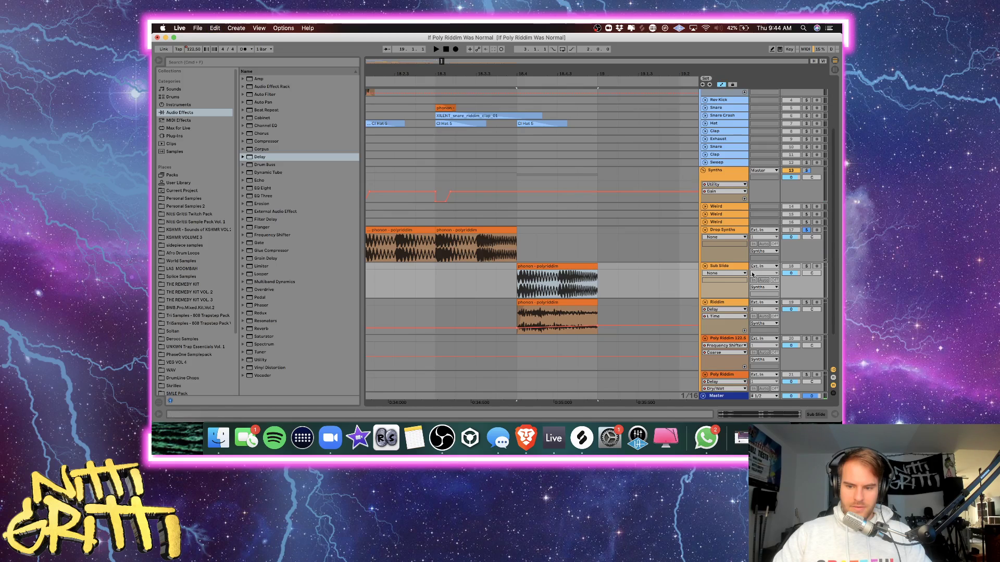
# Solo the Sub Slide track and add an EQ Eight with a steep band 8 high cut at about 107 Hz.
pyautogui.doubleClick(733, 266)
pyautogui.click(806, 267)
pyautogui.press('space')
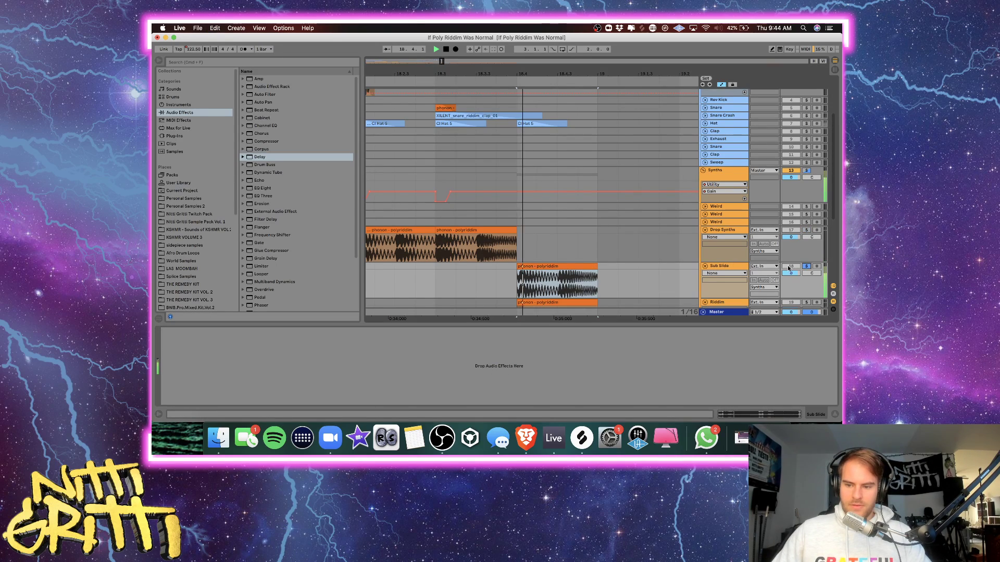
pyautogui.doubleClick(265, 188)
pyautogui.click(324, 401)
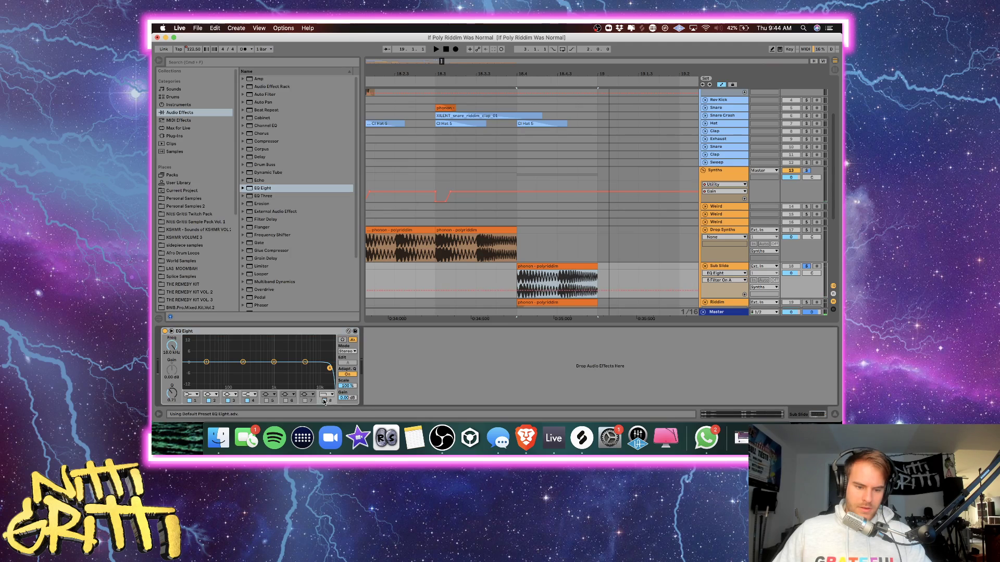
pyautogui.moveTo(330, 368); pyautogui.dragTo(230, 367)
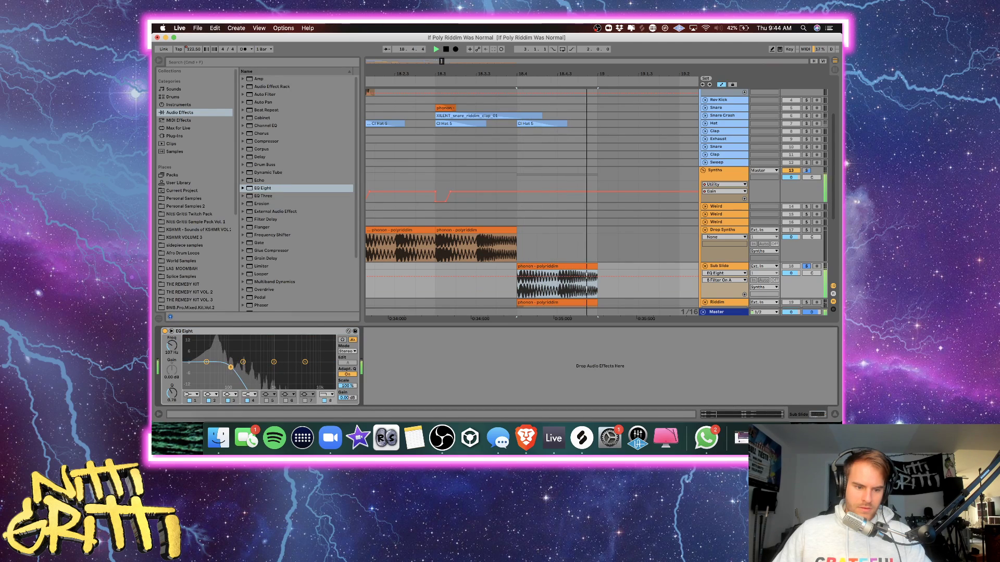
pyautogui.click(329, 395)
pyautogui.click(326, 446)
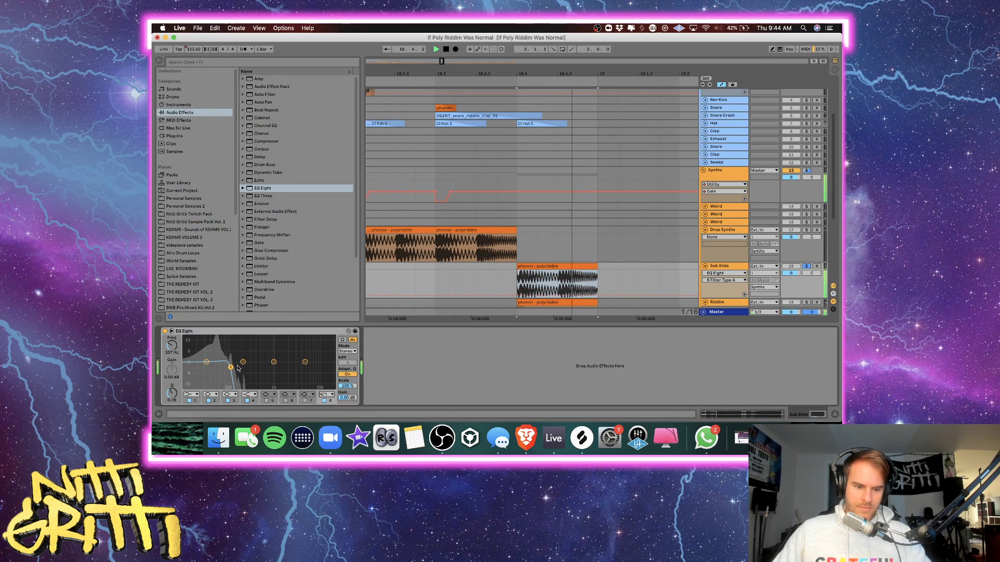
# Make band 1 of the Sub Slide EQ a low cut just above 20 Hz and audition the filtered beat.
pyautogui.click(192, 394)
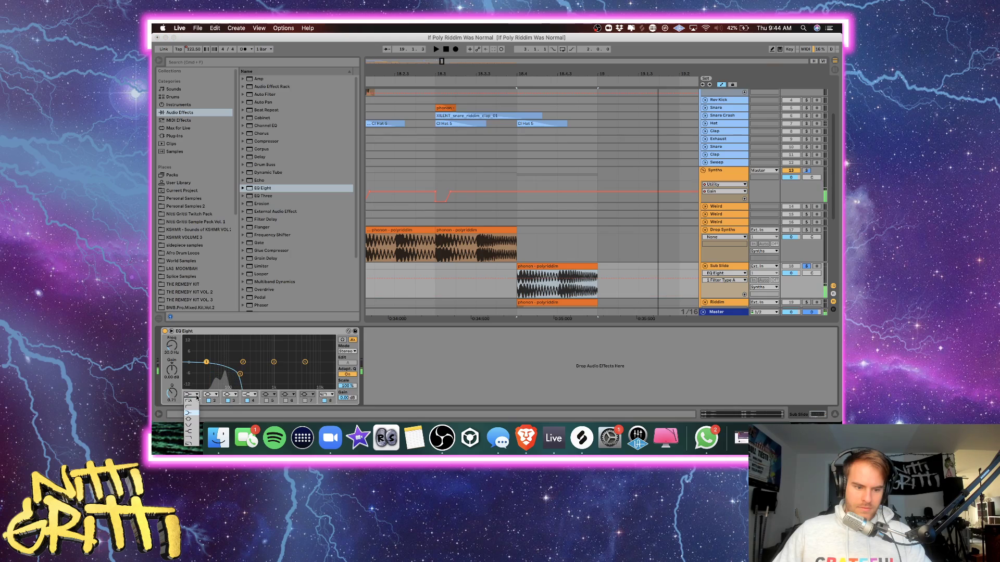
pyautogui.click(207, 379)
pyautogui.moveTo(206, 368); pyautogui.dragTo(199, 369)
pyautogui.press('space')
pyautogui.press('space')
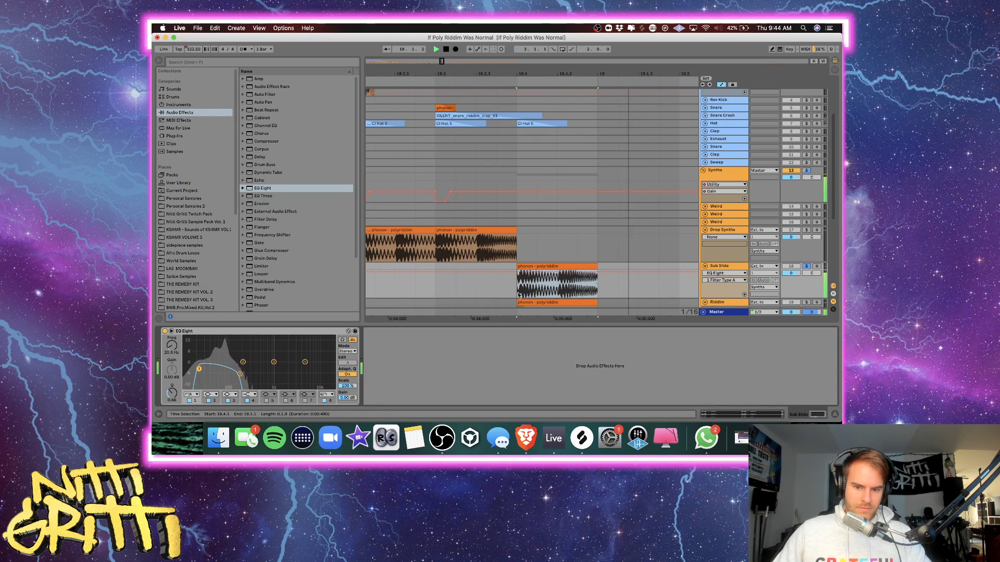
pyautogui.press('space')
# Turn on Warp for the Sub Slide clip and show its Transposition envelope.
pyautogui.doubleClick(531, 266)
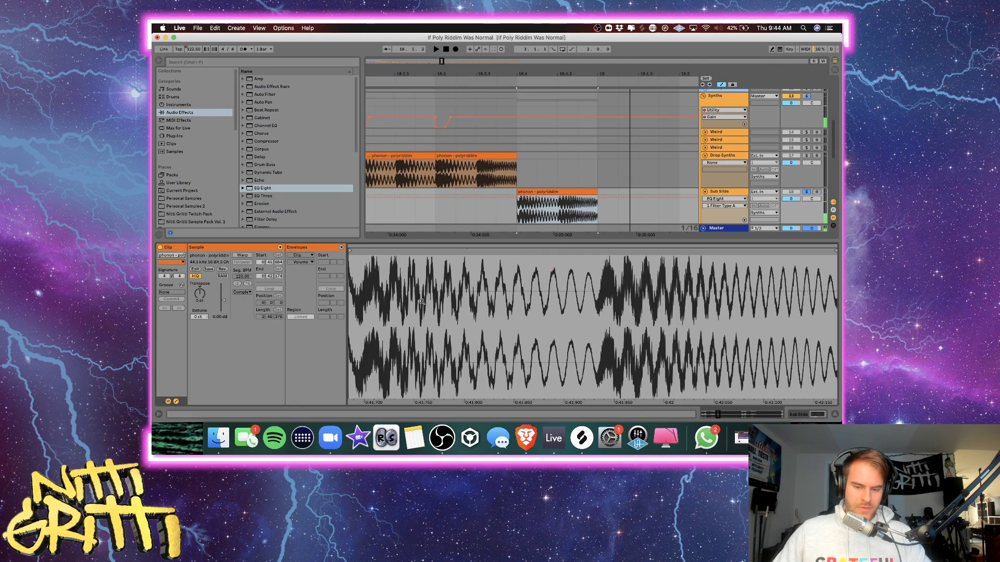
pyautogui.click(247, 256)
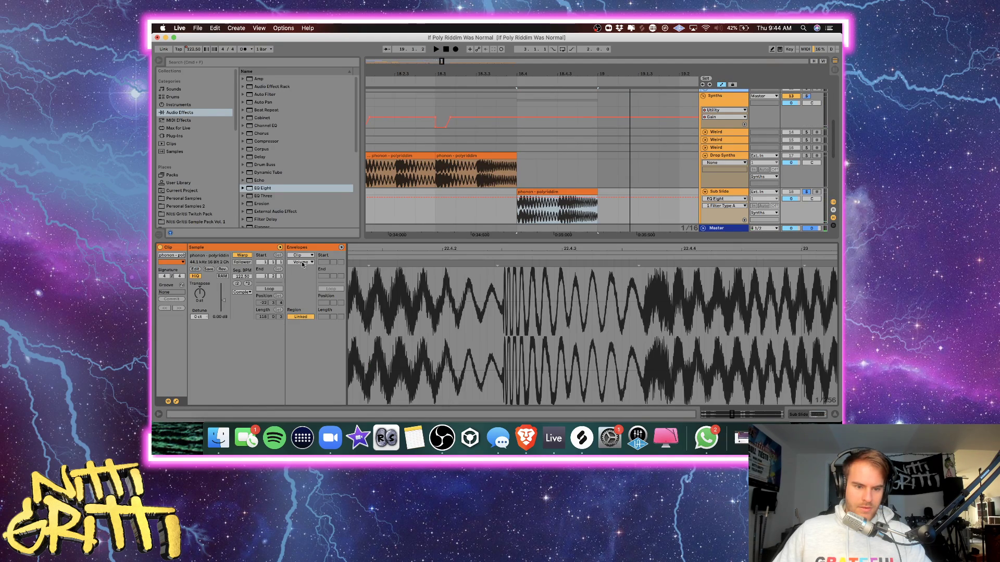
pyautogui.click(725, 196)
pyautogui.doubleClick(577, 207)
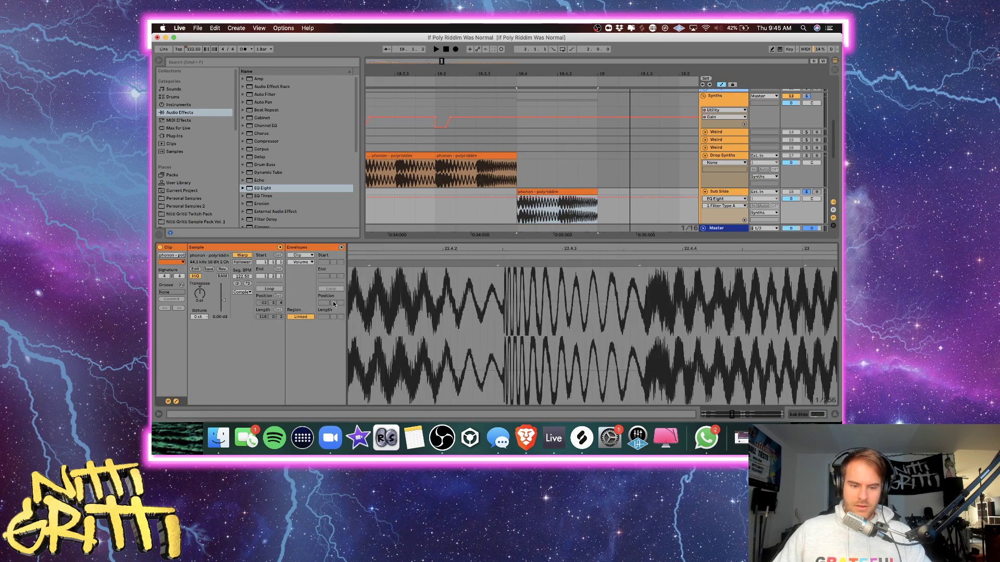
pyautogui.click(301, 262)
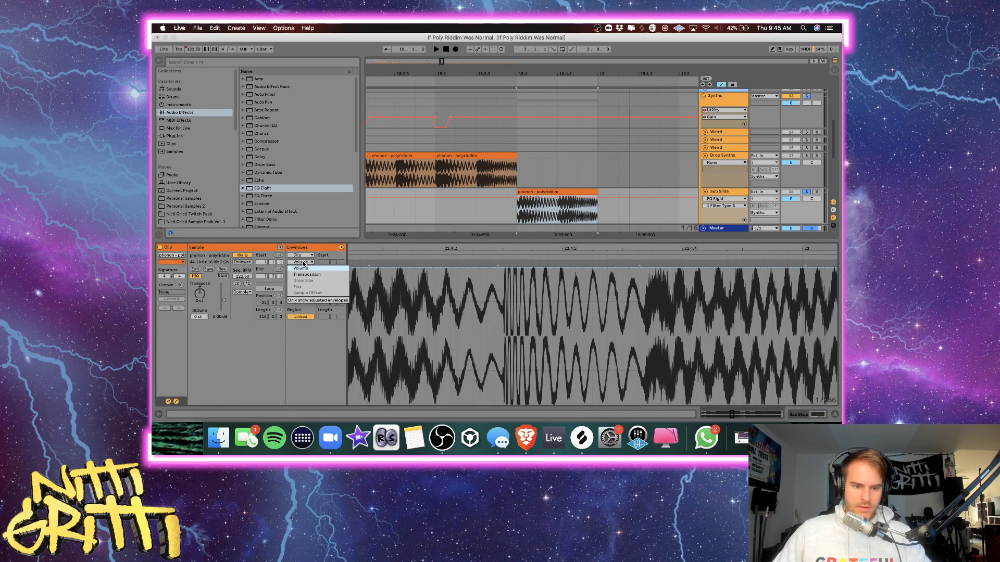
pyautogui.click(304, 269)
pyautogui.click(585, 333)
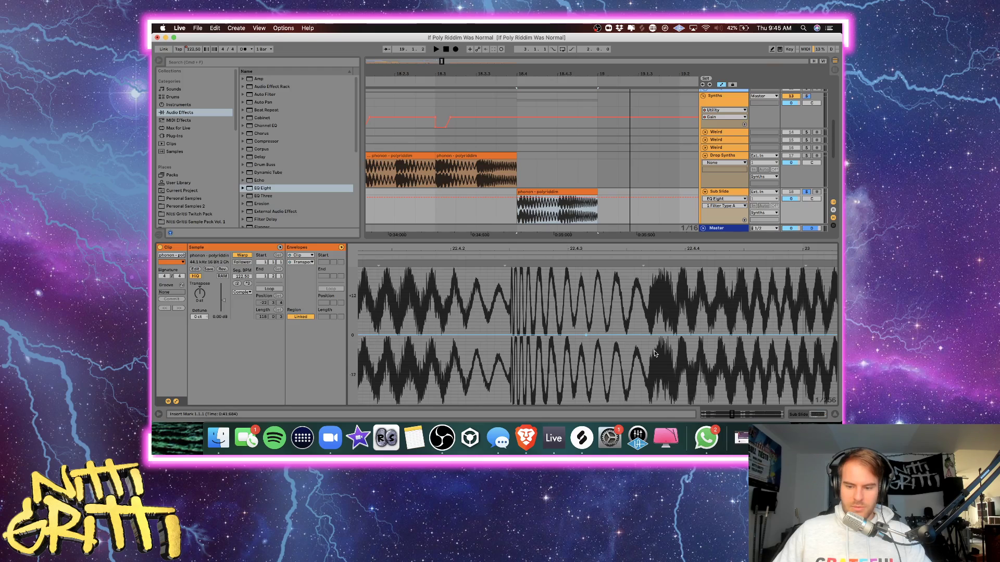
pyautogui.scroll(-6, 654, 354)
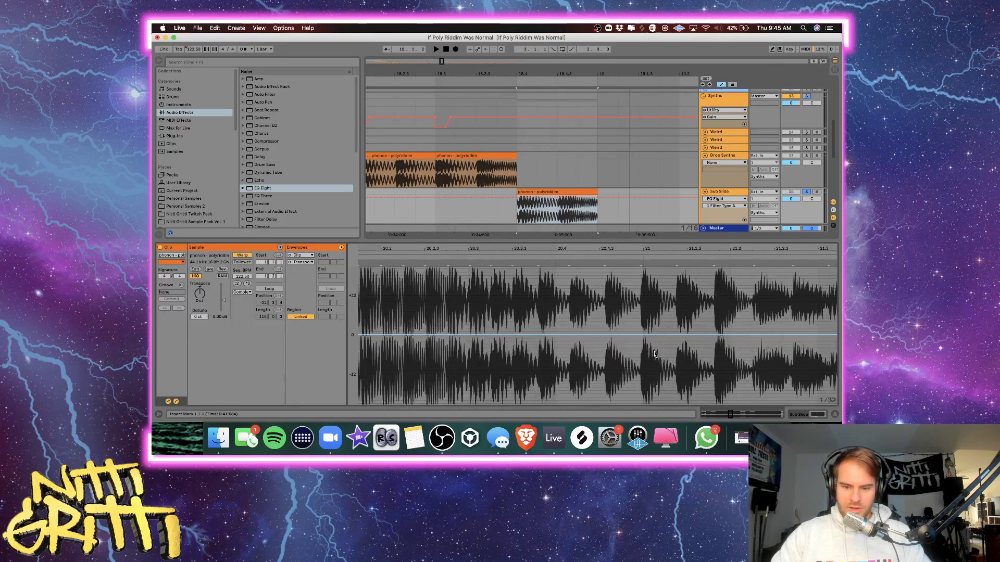
# Consolidate the Sub Slide clip and draw its Transposition envelope sliding from about +7 st down to about -19 st during playback.
pyautogui.hscroll(-2, 654, 354)
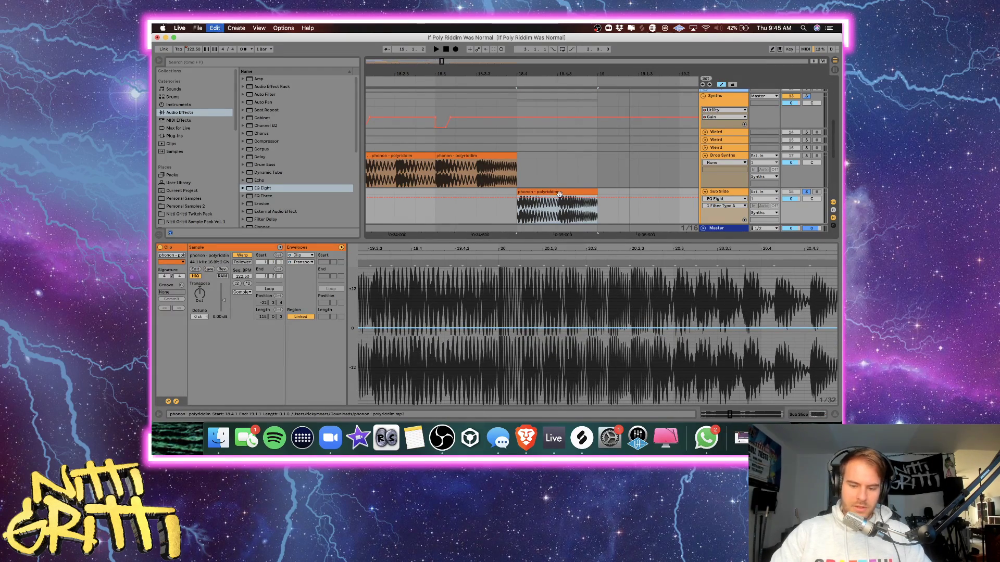
pyautogui.click(564, 328)
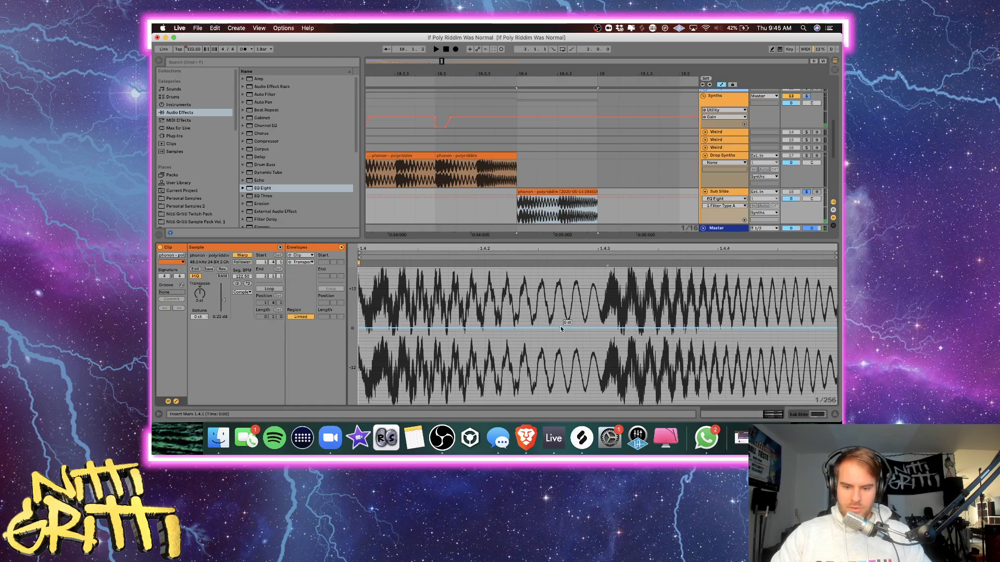
pyautogui.press('space')
pyautogui.moveTo(836, 328); pyautogui.dragTo(836, 380)
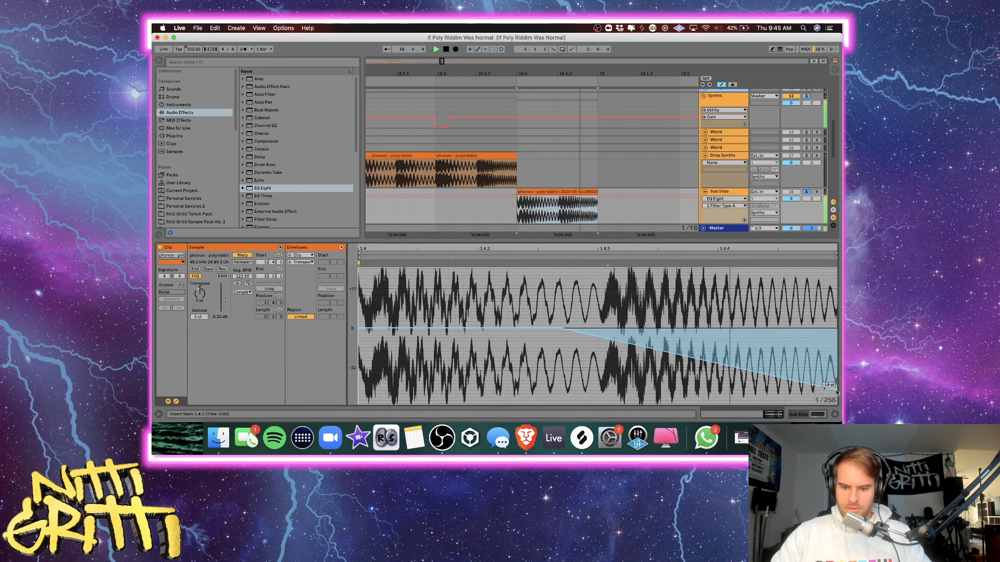
pyautogui.moveTo(380, 328); pyautogui.dragTo(379, 309)
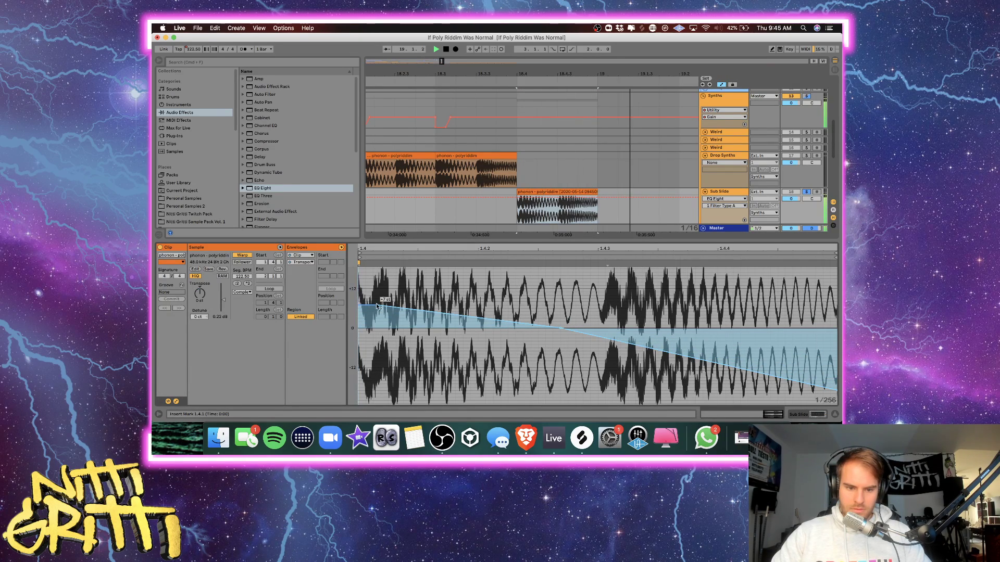
# Play the Sub Slide clip from bar 18.4 to check its pitch slide.
pyautogui.press('space')
pyautogui.press('space')
pyautogui.click(516, 192)
pyautogui.press('space')
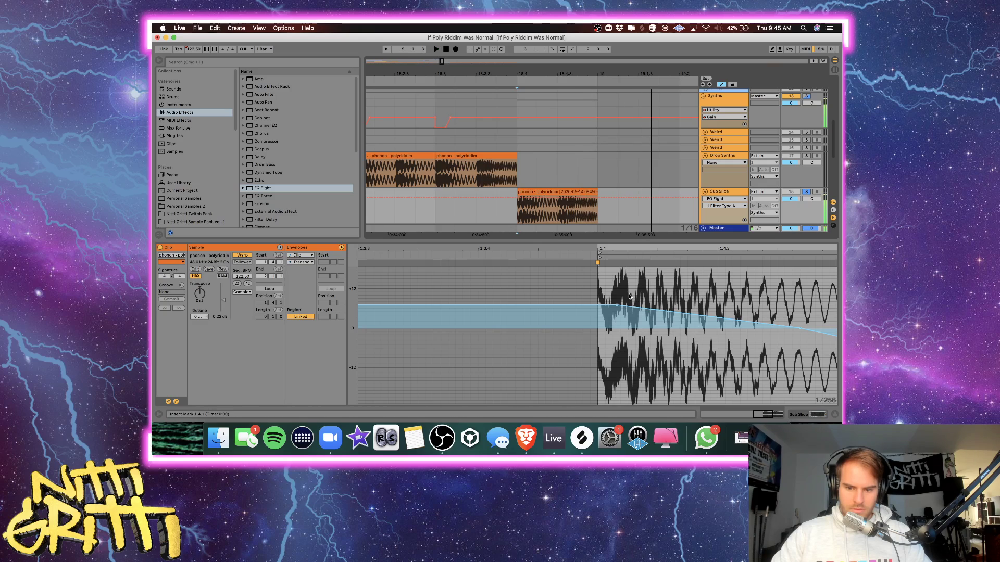
pyautogui.press('space')
# Reshape the start of the Sub Slide clip's Transposition envelope to rise from about -12 st to about +13 st, auditioning during the edit.
pyautogui.moveTo(621, 305); pyautogui.dragTo(605, 345)
pyautogui.click(616, 306)
pyautogui.press('space')
pyautogui.press('space')
pyautogui.press('space')
pyautogui.press('space')
pyautogui.press('space')
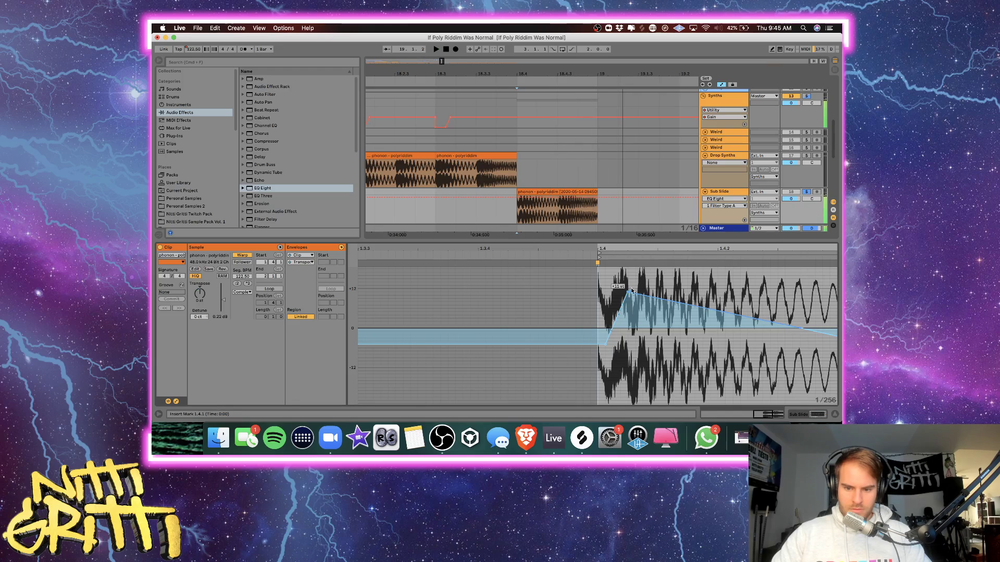
pyautogui.moveTo(632, 291); pyautogui.dragTo(639, 284)
pyautogui.moveTo(608, 352); pyautogui.dragTo(606, 369)
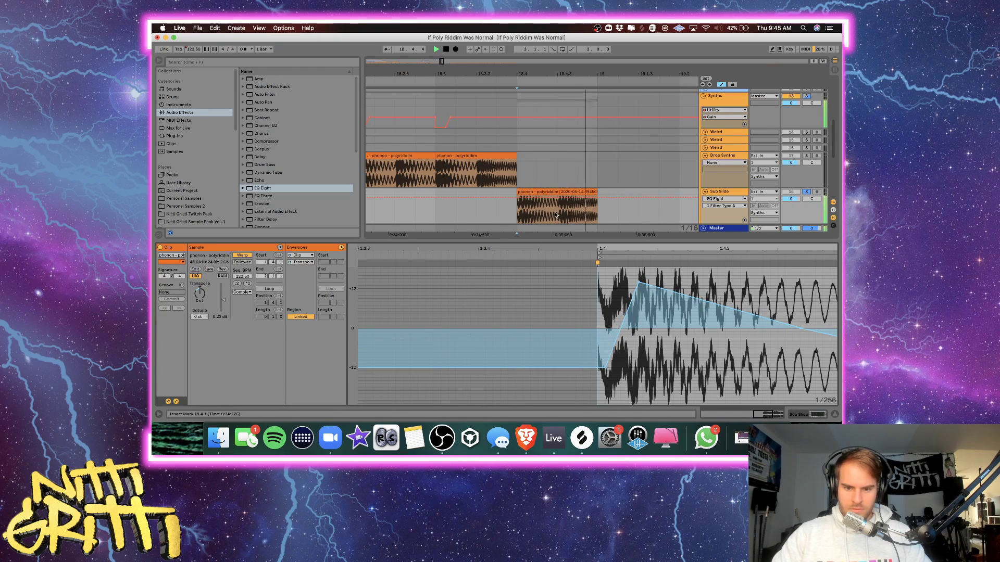
# Hide the automation lanes and the Sub Slide clip's details.
pyautogui.press('a')
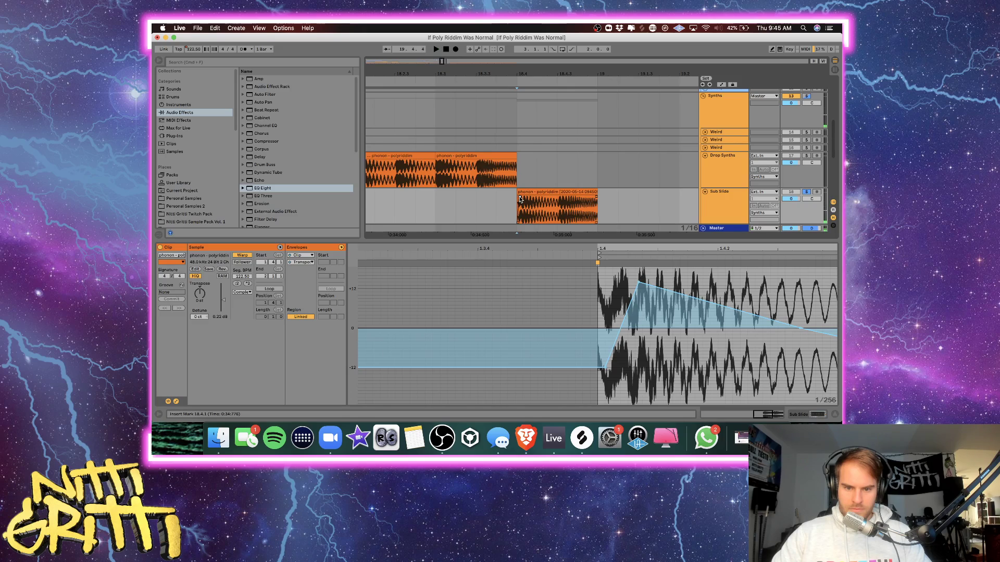
pyautogui.click(522, 203)
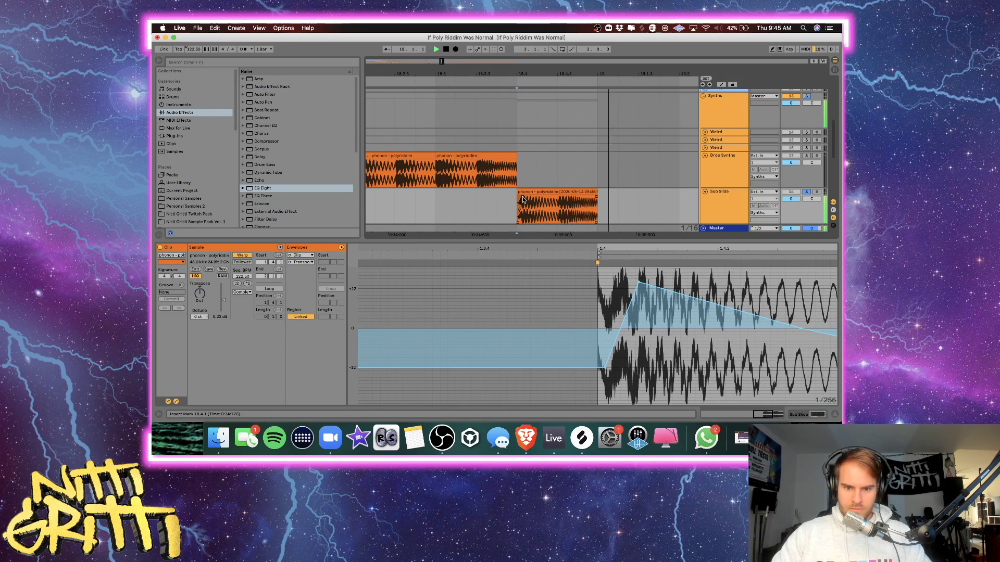
pyautogui.click(834, 416)
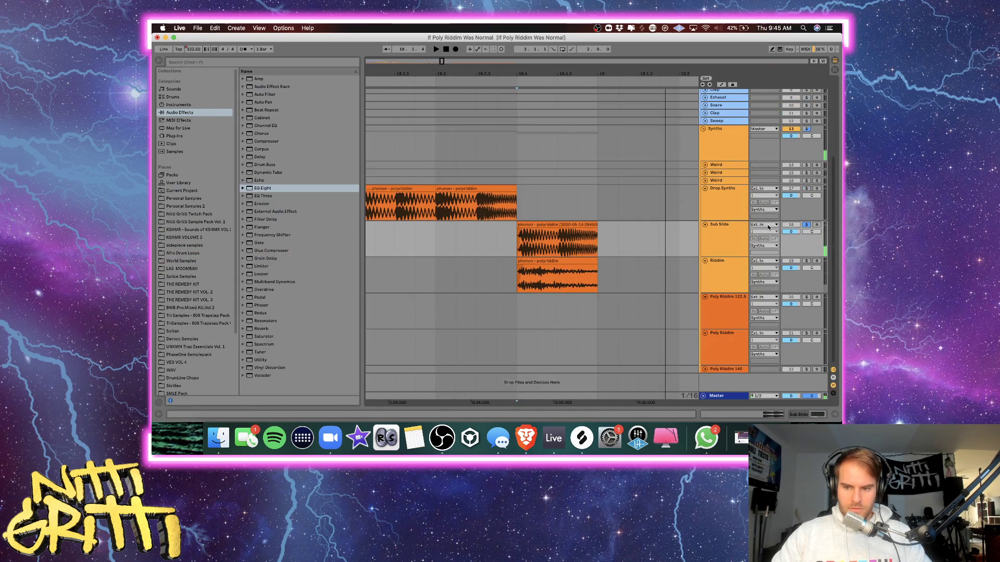
# Audition the drop with all tracks from bar 17.3.4 and again from bar 18.4.
pyautogui.hscroll(-5, 469, 240)
pyautogui.click(456, 239)
pyautogui.press('space')
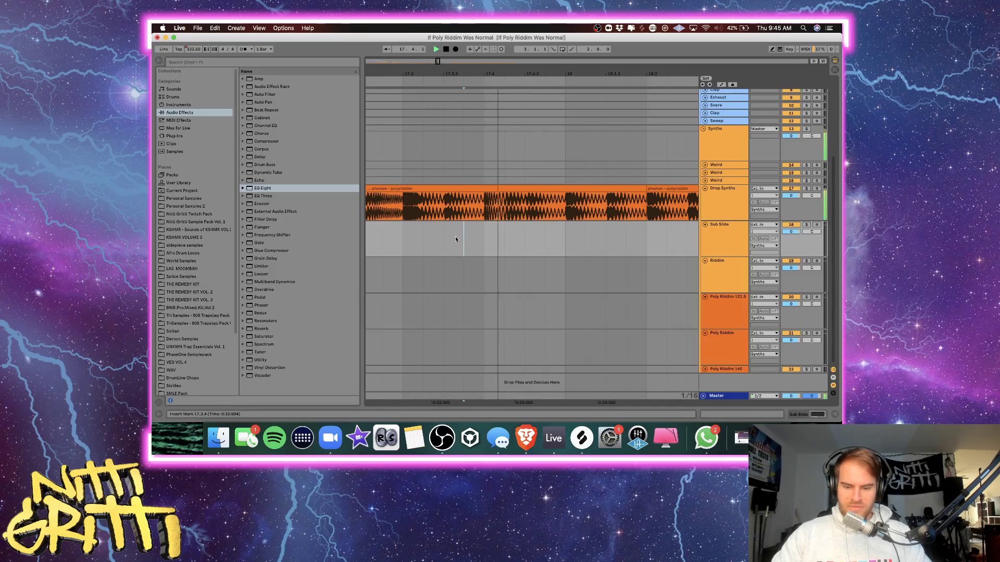
pyautogui.hscroll(4, 503, 249)
pyautogui.hscroll(4, 503, 248)
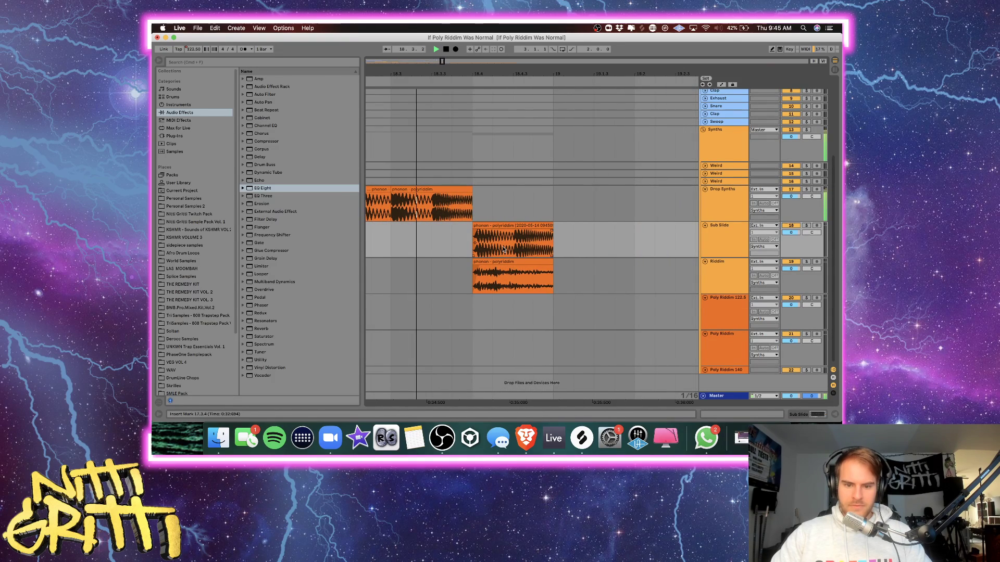
pyautogui.click(560, 251)
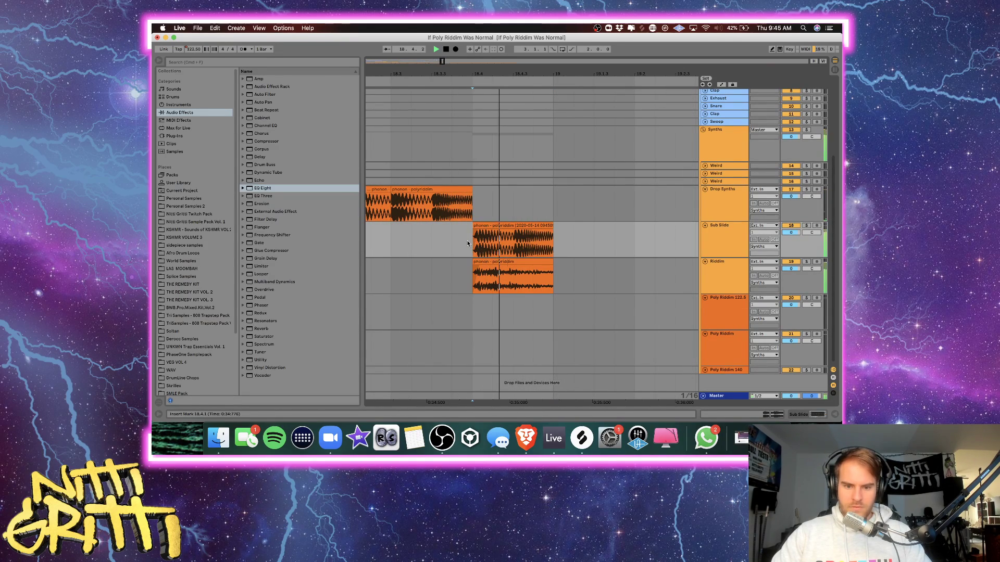
pyautogui.click(477, 247)
# Solo the Sub Slide track and add a short fade-in to the start of its clip.
pyautogui.click(807, 225)
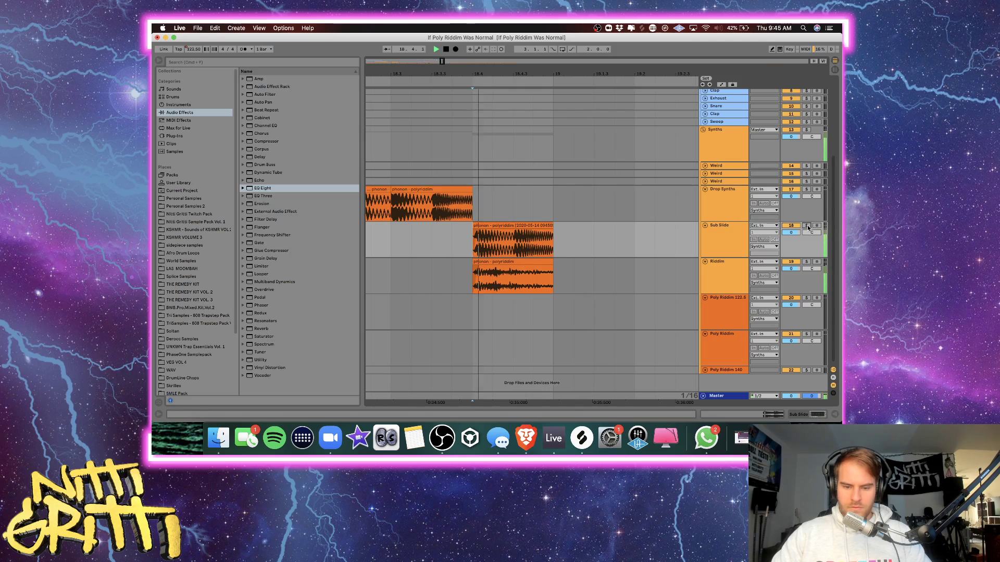
pyautogui.click(504, 226)
pyautogui.press('space')
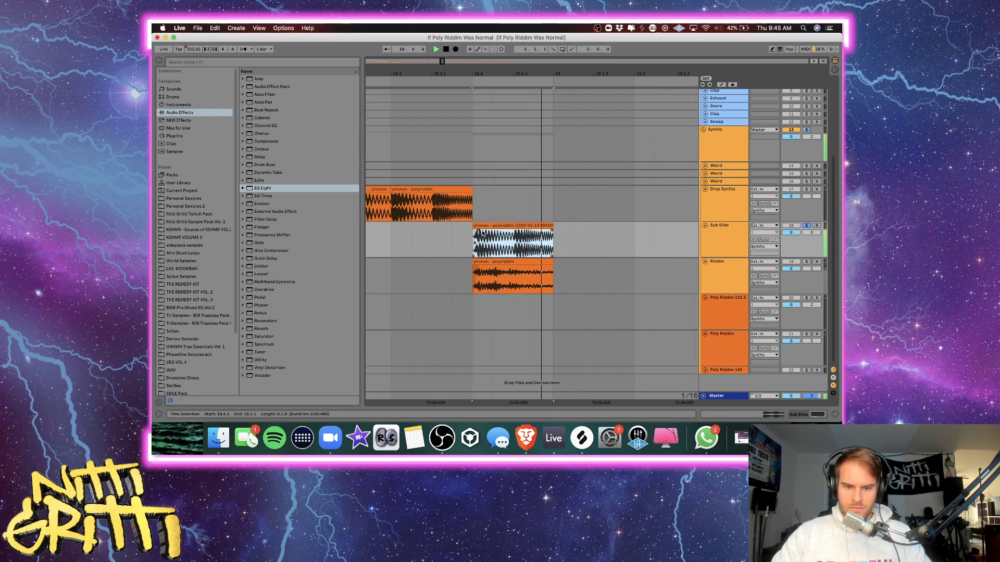
pyautogui.press('space')
pyautogui.moveTo(474, 231); pyautogui.dragTo(484, 231)
pyautogui.press('space')
# Fade out the end of the Sub Slide clip, audition it and unsolo the track.
pyautogui.doubleClick(551, 239)
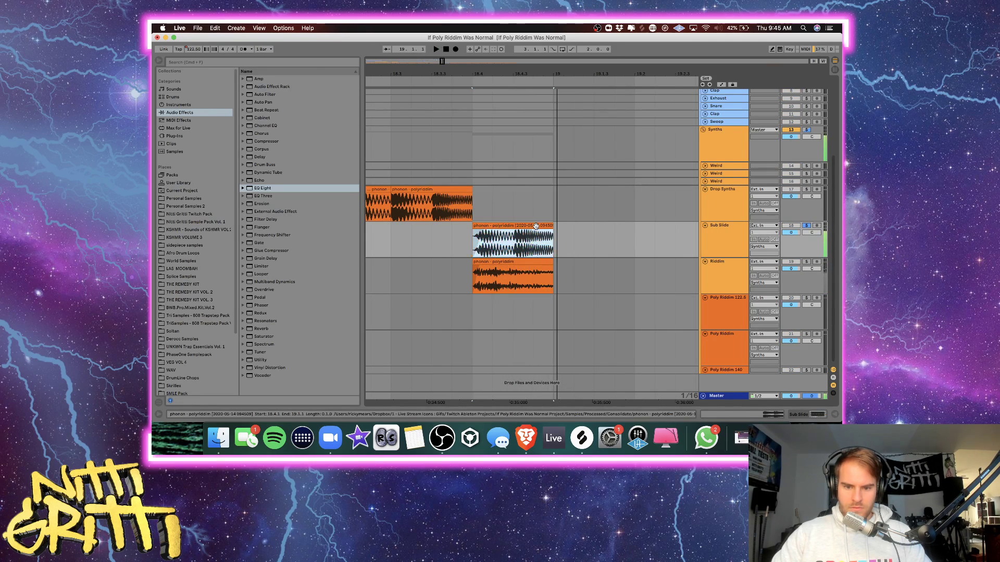
pyautogui.click(470, 198)
pyautogui.press('space')
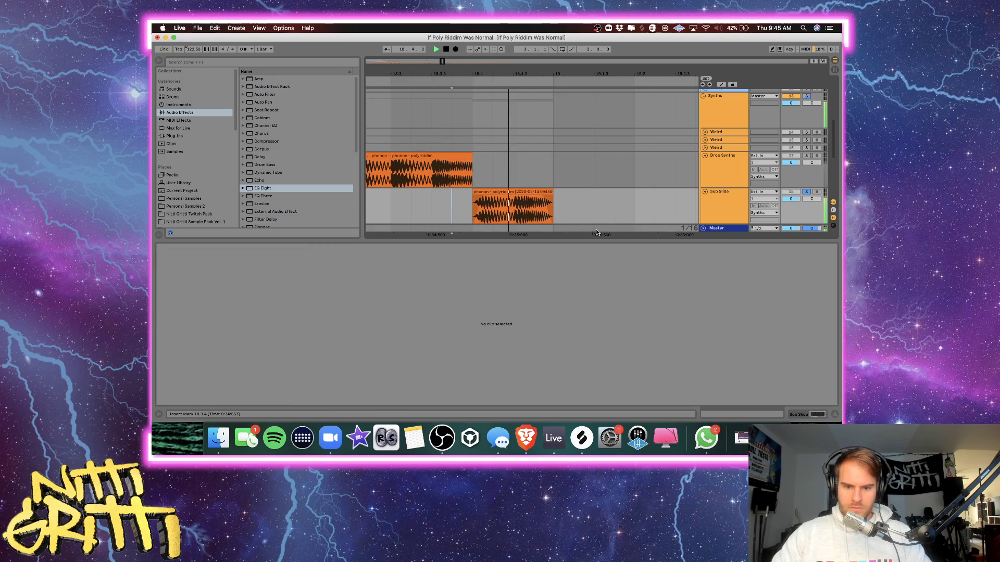
pyautogui.click(833, 416)
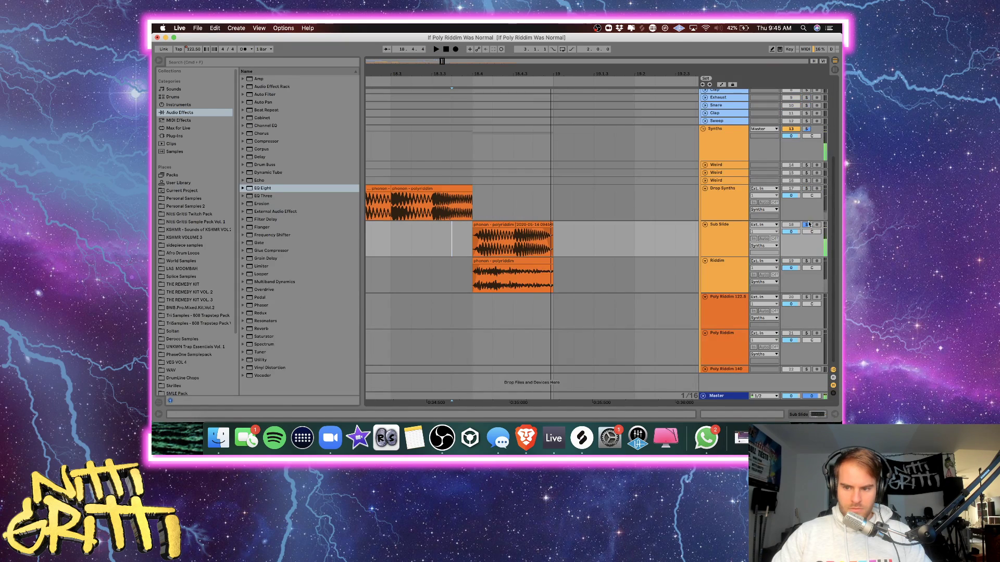
pyautogui.click(806, 225)
# Move the next polyriddim section from Poly Riddim 122.5 to bar 19 on Drop Synths and duplicate the two-bar drum pattern at bar 19.
pyautogui.click(558, 245)
pyautogui.press('-')
pyautogui.press('-')
pyautogui.press('-')
pyautogui.press('-')
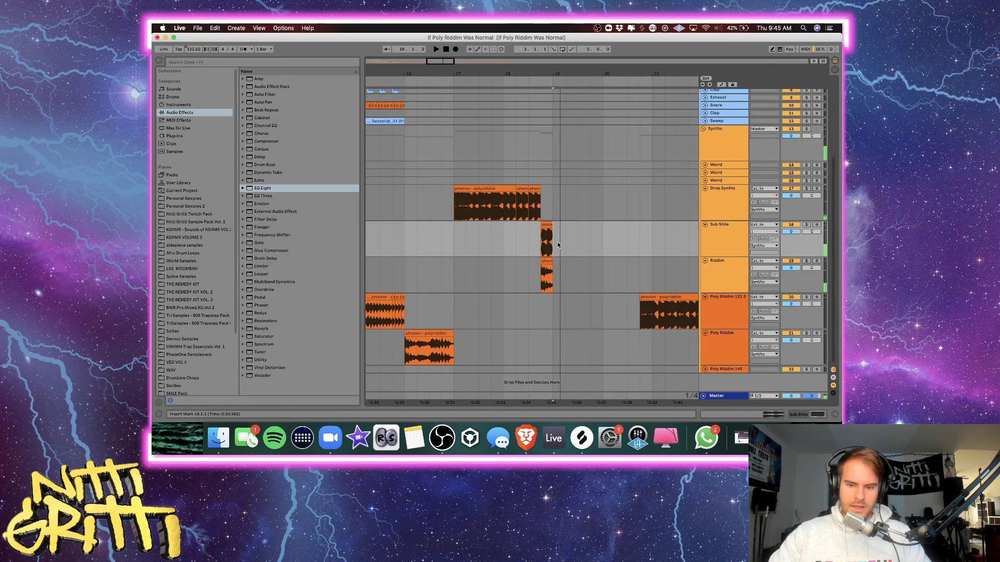
pyautogui.hscroll(2, 557, 245)
pyautogui.scroll(1, 558, 245)
pyautogui.moveTo(619, 319); pyautogui.dragTo(426, 163)
pyautogui.scroll(5, 535, 229)
pyautogui.hscroll(-5, 432, 167)
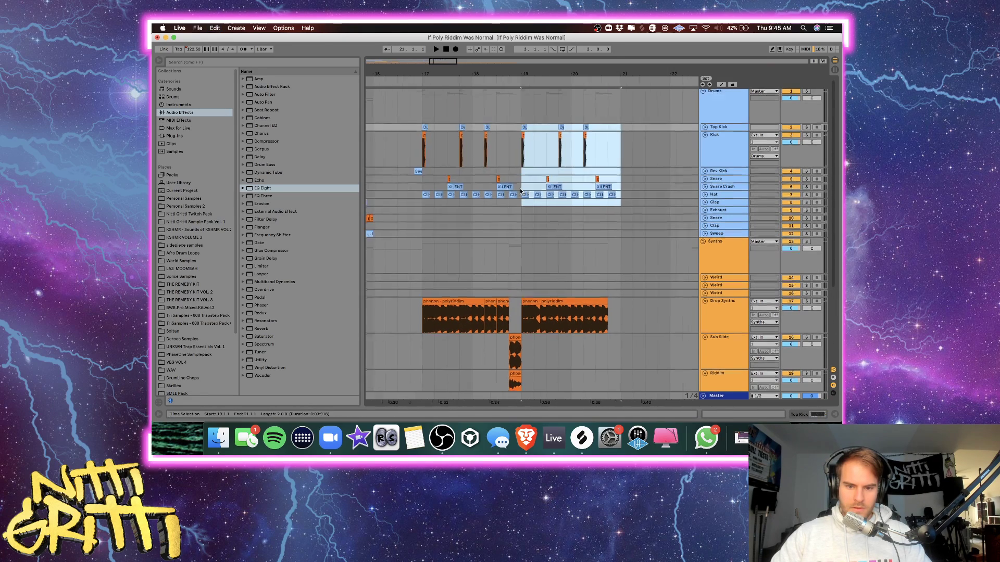
# Play the arrangement from bar 15.2 and inspect the start of the Drop Synths clip at bar 19.
pyautogui.click(454, 196)
pyautogui.press('space')
pyautogui.hscroll(3, 470, 202)
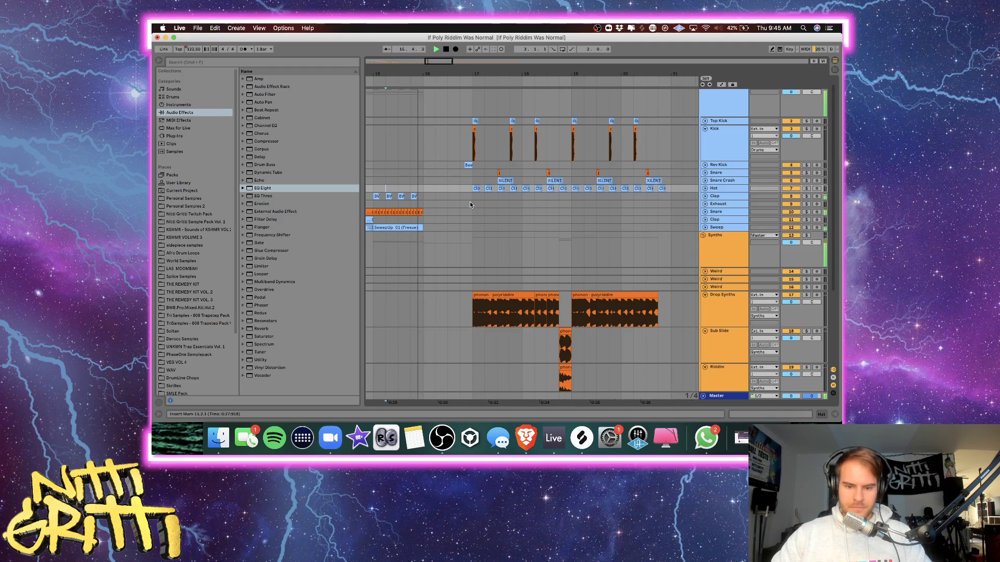
pyautogui.scroll(-3, 543, 257)
pyautogui.hscroll(2, 542, 257)
pyautogui.click(531, 271)
pyautogui.press('+')
pyautogui.press('+')
pyautogui.press('+')
pyautogui.press('+')
pyautogui.press('+')
pyautogui.press('+')
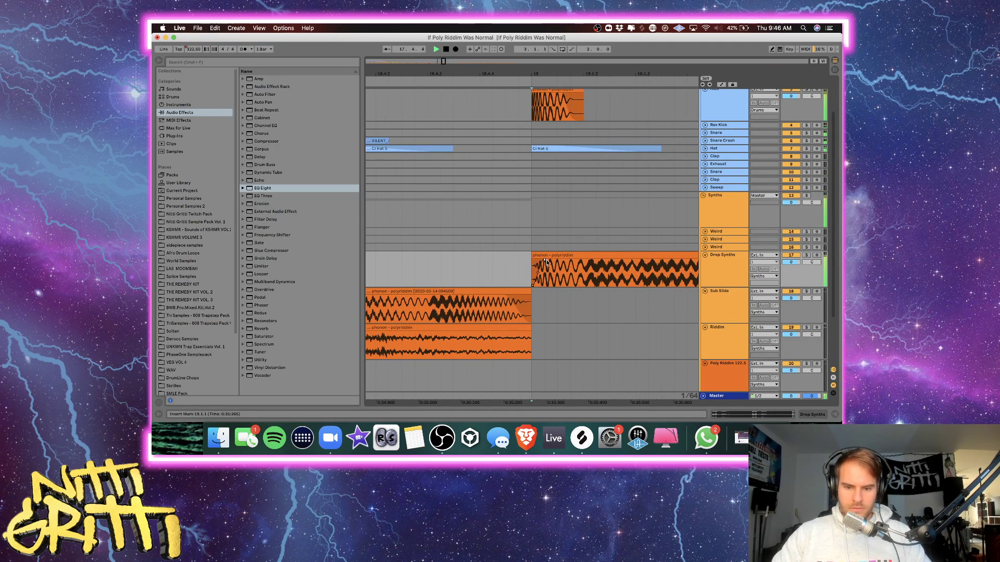
# Listen through the second Drop Synths clip to bar 21 and replay its ending from bar 20.3.
pyautogui.hscroll(3, 547, 262)
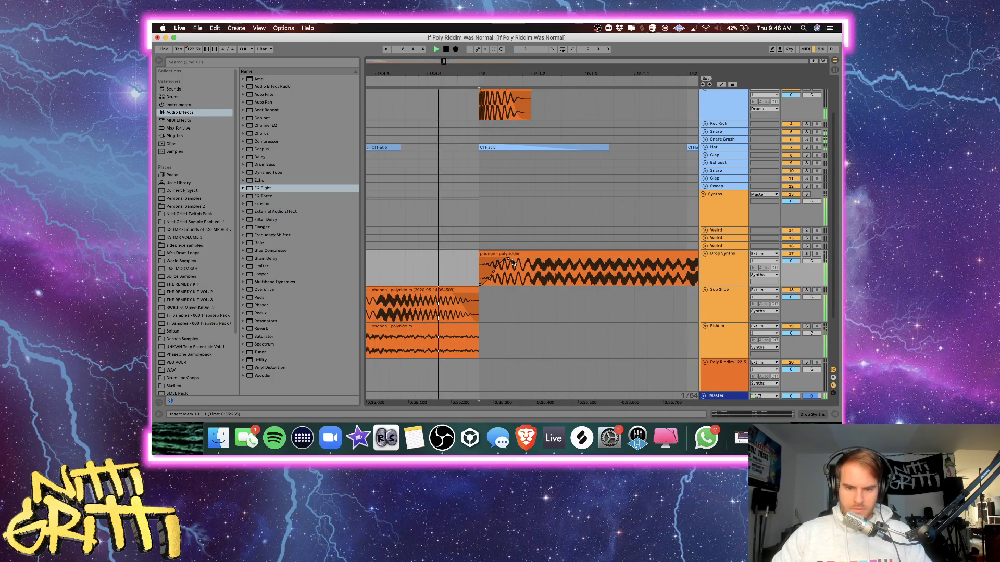
pyautogui.scroll(-6, 504, 261)
pyautogui.hscroll(10, 508, 263)
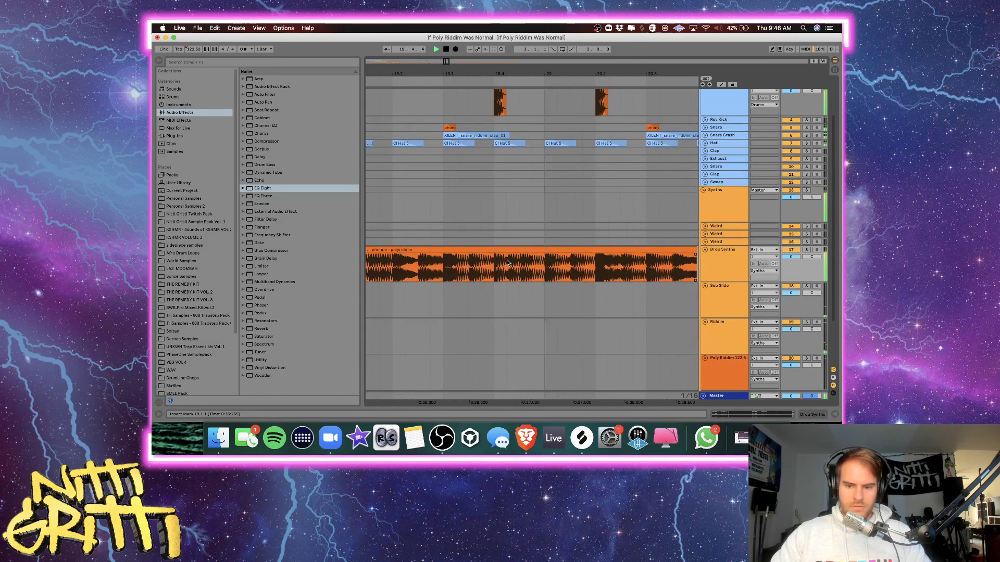
pyautogui.hscroll(2, 578, 269)
pyautogui.press('space')
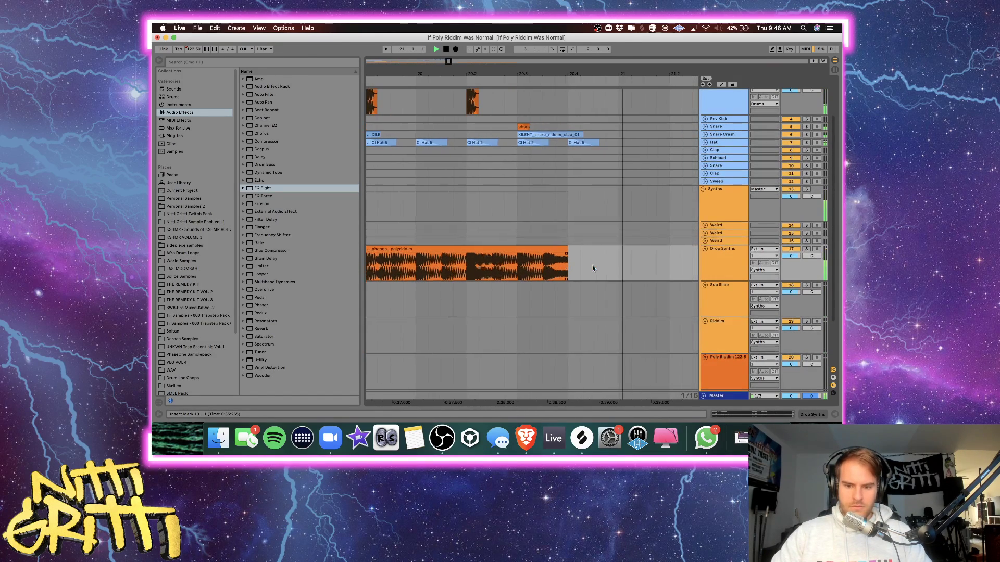
pyautogui.click(521, 264)
pyautogui.press('space')
pyautogui.press('space')
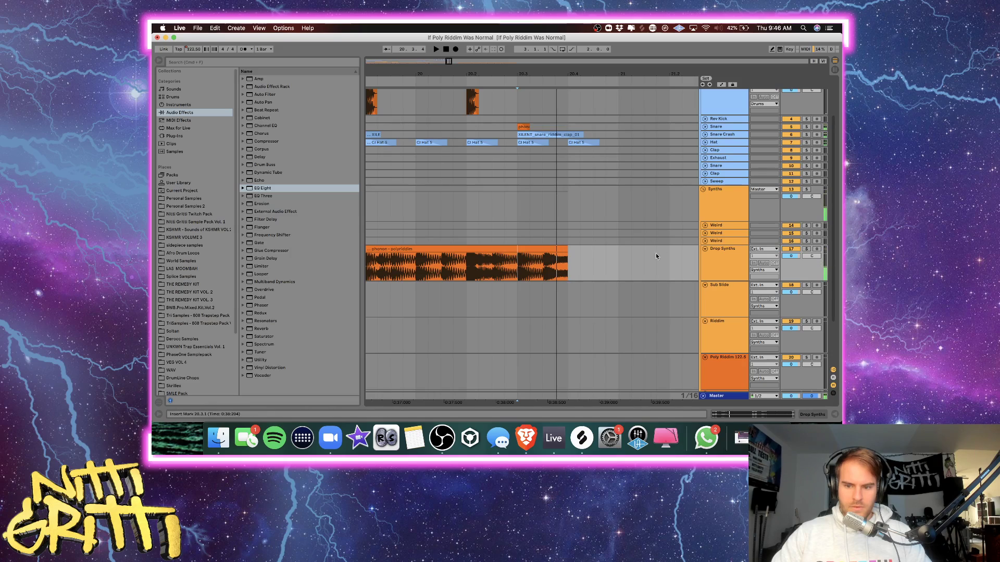
# Duplicate the Synths group's Utility Gain ducking automation from bars 17–19 to bar 19 and audition it.
pyautogui.click(628, 252)
pyautogui.scroll(-5, 627, 249)
pyautogui.doubleClick(728, 196)
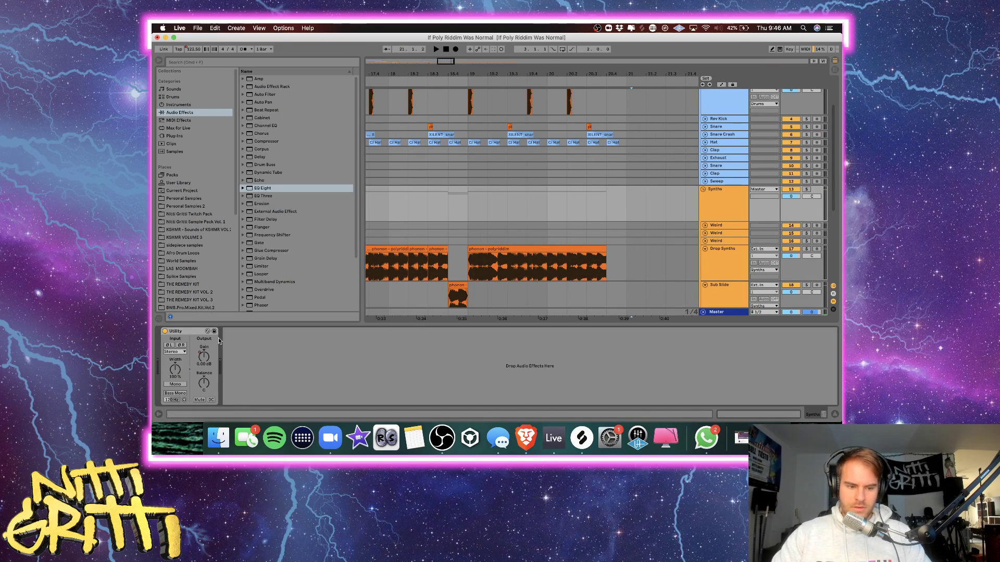
pyautogui.press('a')
pyautogui.scroll(-4, 503, 209)
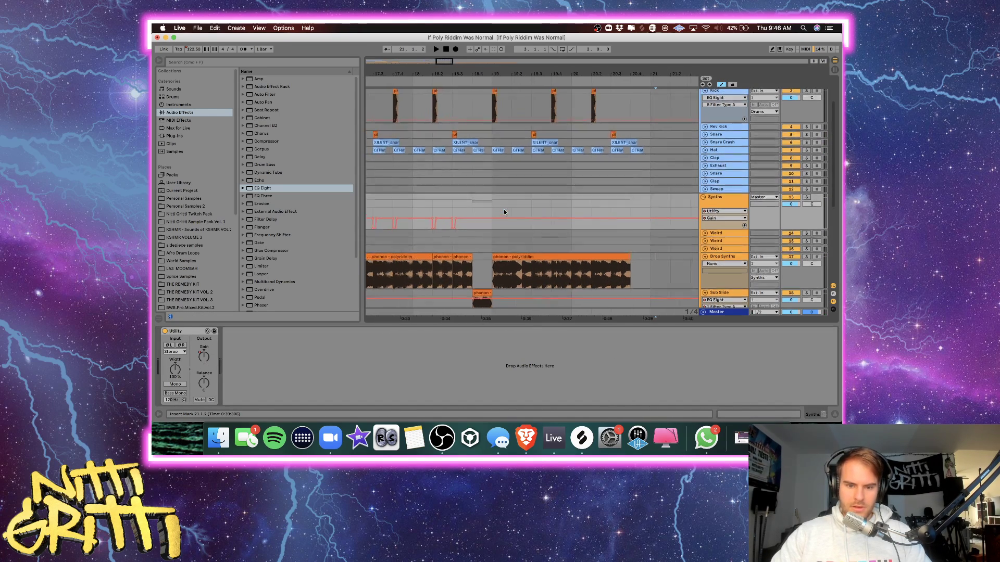
pyautogui.moveTo(495, 214); pyautogui.dragTo(407, 215)
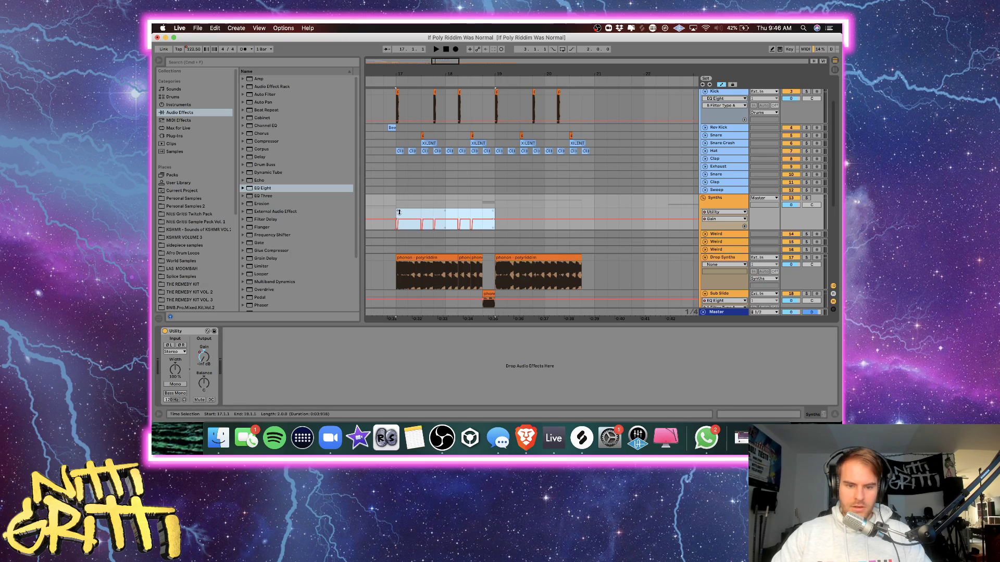
pyautogui.hotkey('ctrl', 'd')
pyautogui.click(492, 211)
pyautogui.press('space')
pyautogui.scroll(-1, 569, 260)
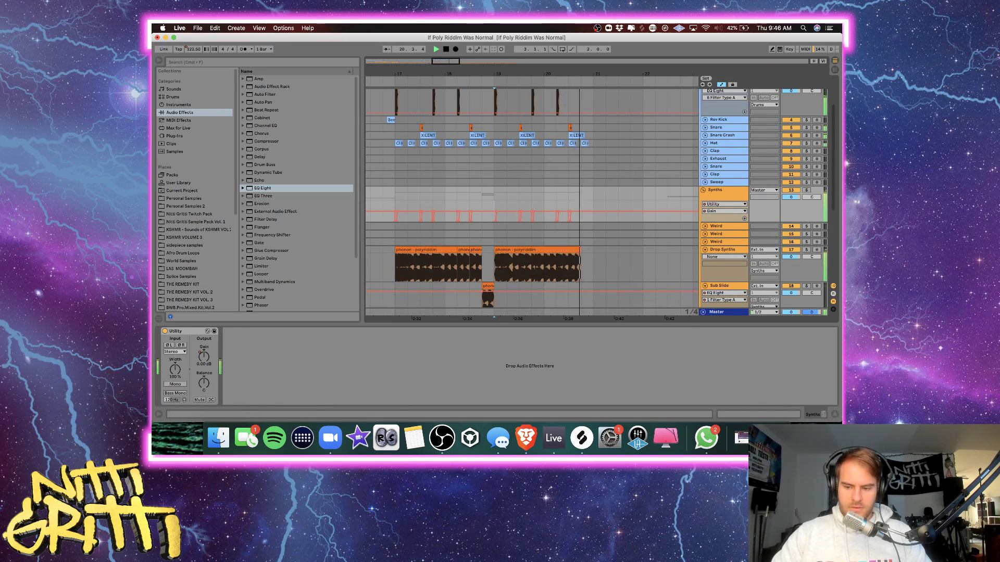
# Hide the device details and audition the second drop phrase from bar 19.
pyautogui.click(835, 415)
pyautogui.press('space')
pyautogui.click(496, 241)
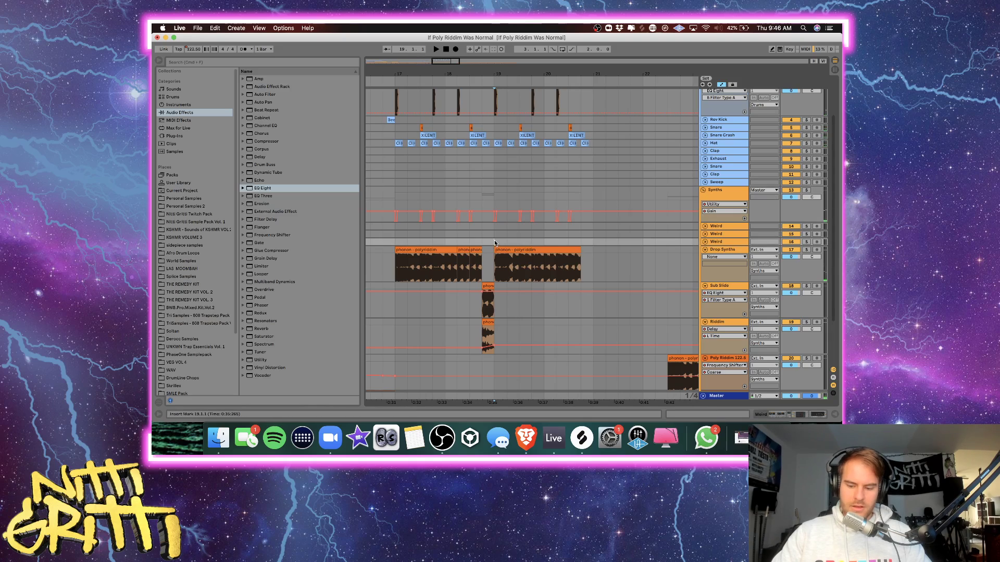
pyautogui.press('+')
pyautogui.press('+')
pyautogui.press('+')
pyautogui.press('space')
pyautogui.scroll(-1, 503, 245)
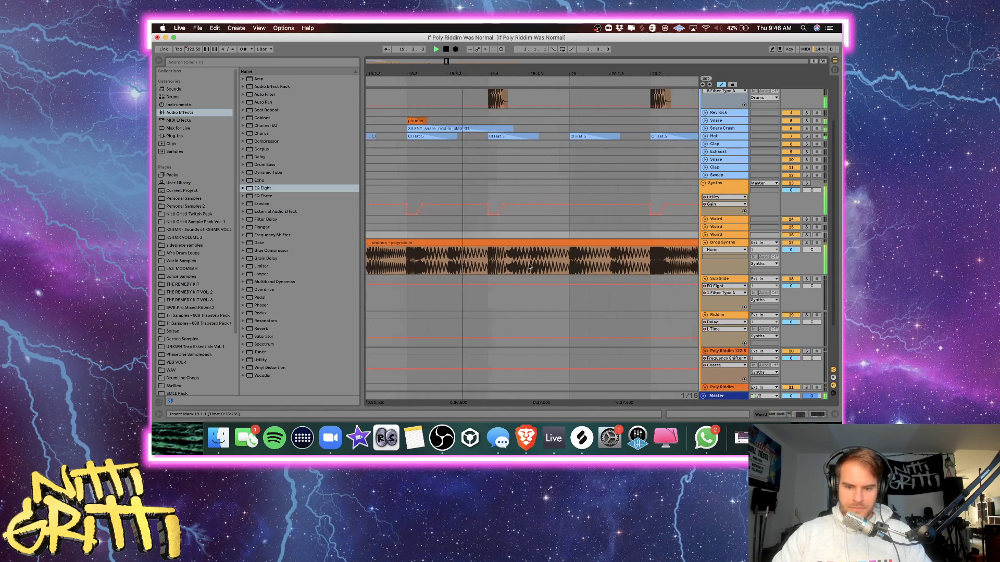
pyautogui.press('space')
# Split the Drop Synths clip at bar 20.2 and remove its audio up to bar 20.3, auditioning the gap.
pyautogui.click(487, 252)
pyautogui.press('super+e')
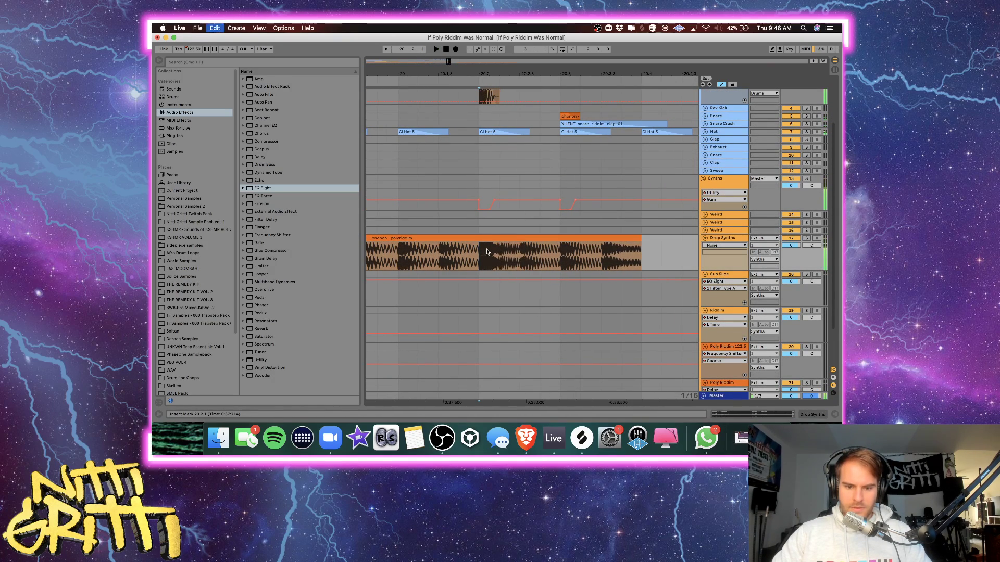
pyautogui.moveTo(482, 245); pyautogui.dragTo(560, 246)
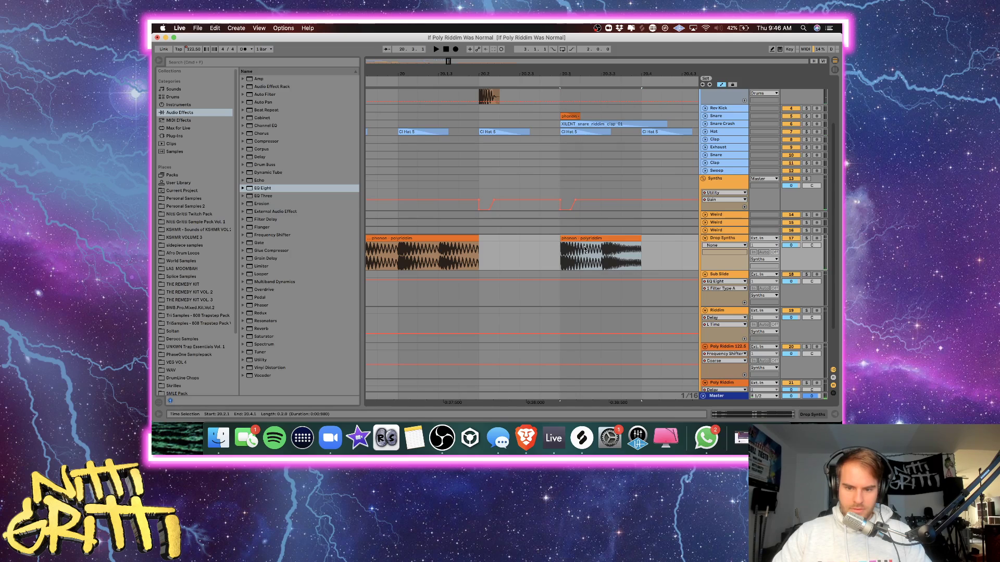
pyautogui.press('space')
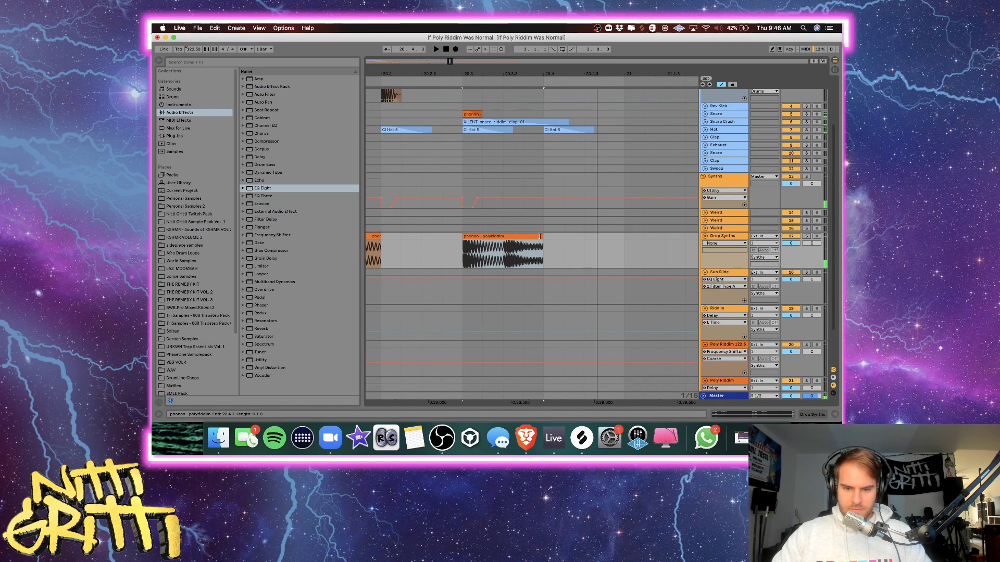
# Duplicate the final half beat of the Drop Synths clip to bar 20.4, shortening the copy to a sixteenth and transposing it up.
pyautogui.moveTo(508, 252); pyautogui.dragTo(541, 245)
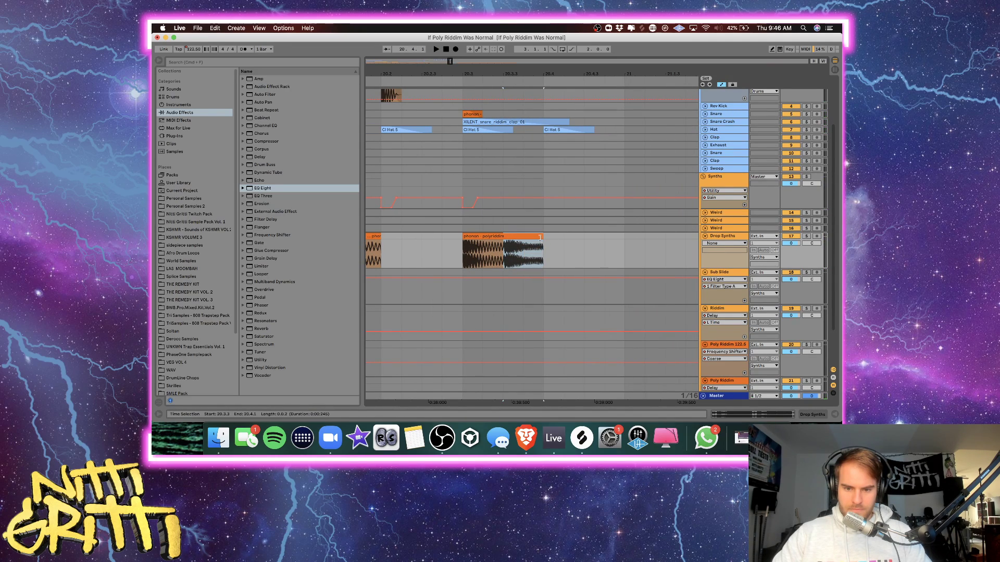
pyautogui.press('super+d')
pyautogui.doubleClick(563, 236)
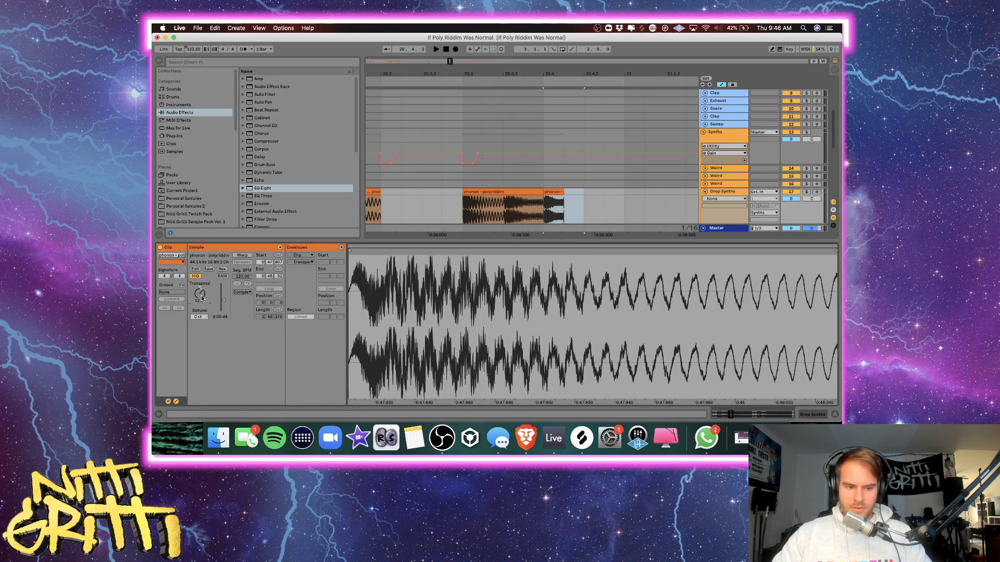
pyautogui.press('a')
pyautogui.click(563, 198)
pyautogui.click(558, 193)
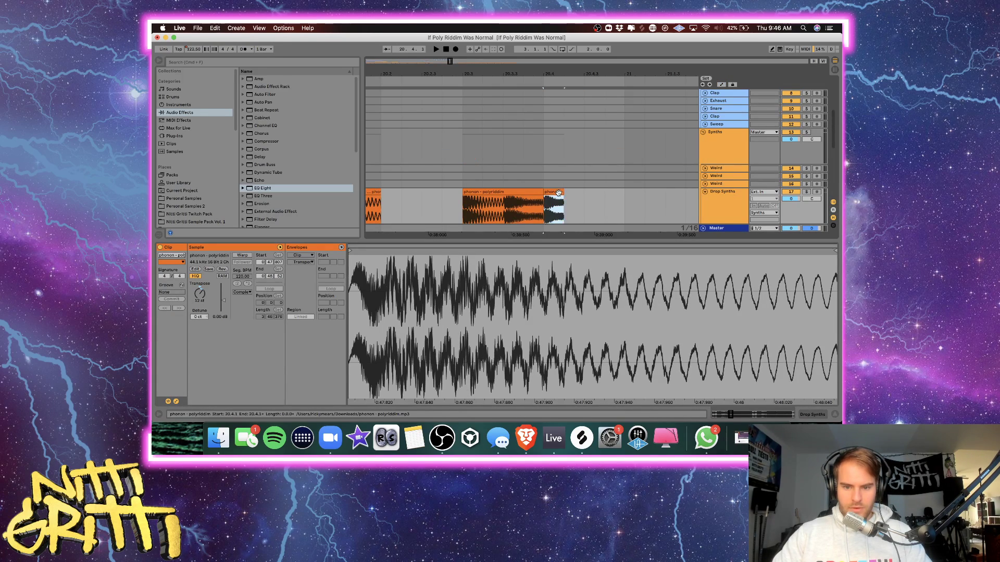
# Duplicate the sixteenth-note Drop Synths slice three times to fill the beat up to bar 21 and audition it.
pyautogui.press('super+d')
pyautogui.press('super+d')
pyautogui.press('super+d')
pyautogui.click(558, 193)
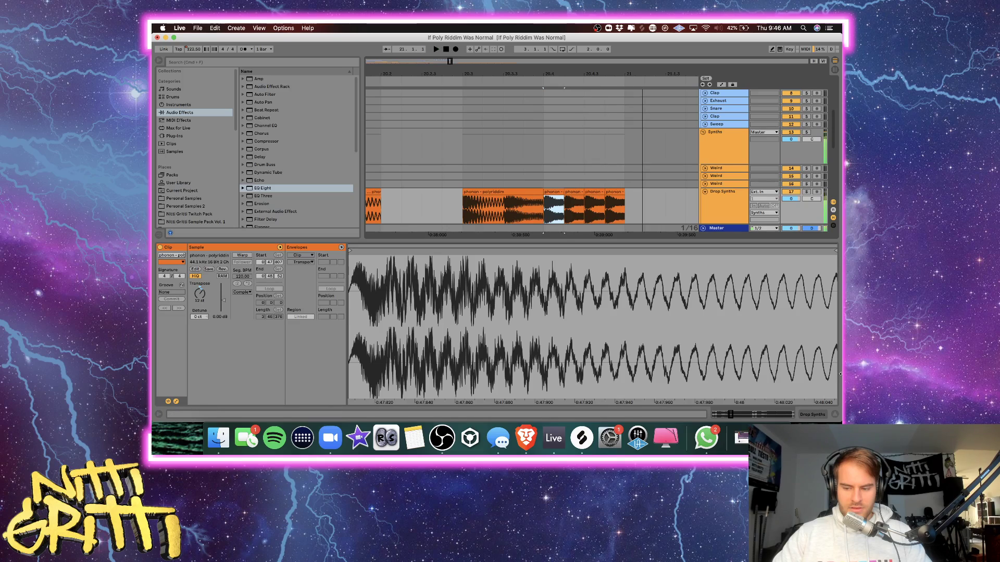
# Fill the start of the Drop Synths gap at 20.2 with two back-to-back copies of the preceding hit, each about 0.17 s long.
pyautogui.press('space')
pyautogui.click(835, 415)
pyautogui.hscroll(-5, 438, 207)
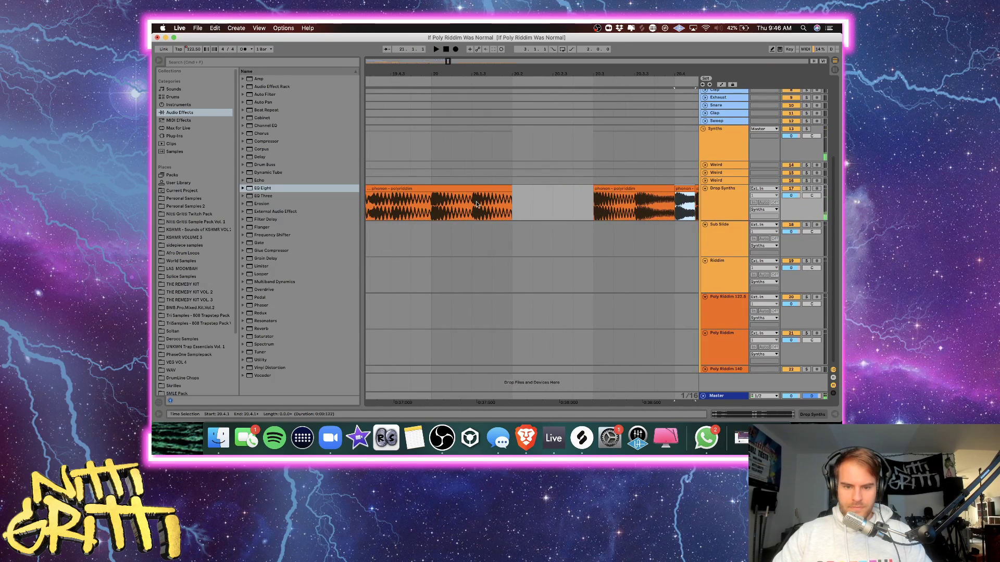
pyautogui.click(433, 207)
pyautogui.click(478, 205)
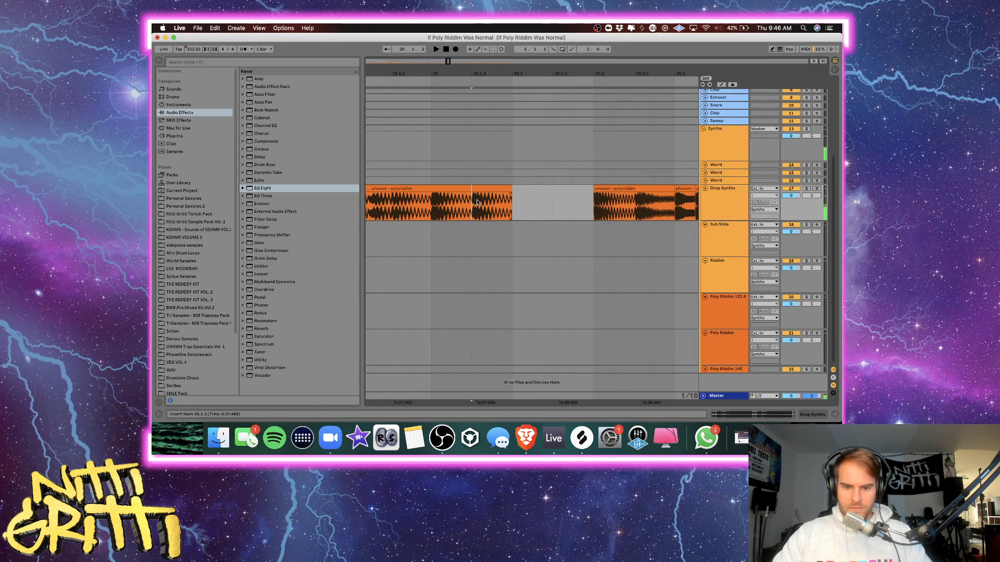
pyautogui.moveTo(477, 202); pyautogui.dragTo(538, 189)
pyautogui.press('super+d')
pyautogui.press('super+d')
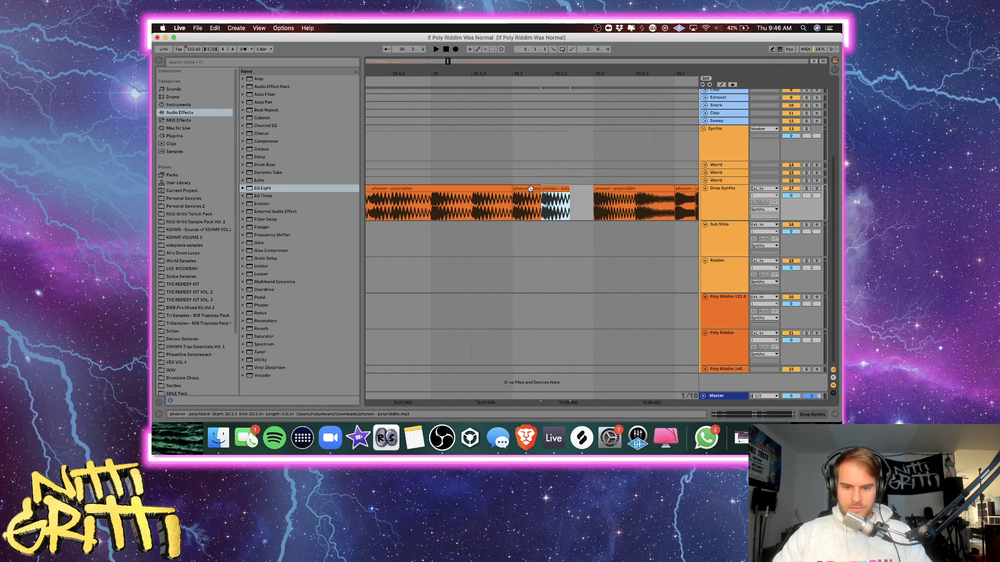
# Audition the repeats from 20.2 and duplicate the short Drop Synths slice once more to reach 20.3.
pyautogui.click(530, 189)
pyautogui.press('space')
pyautogui.press('space')
pyautogui.press('space')
pyautogui.press('space')
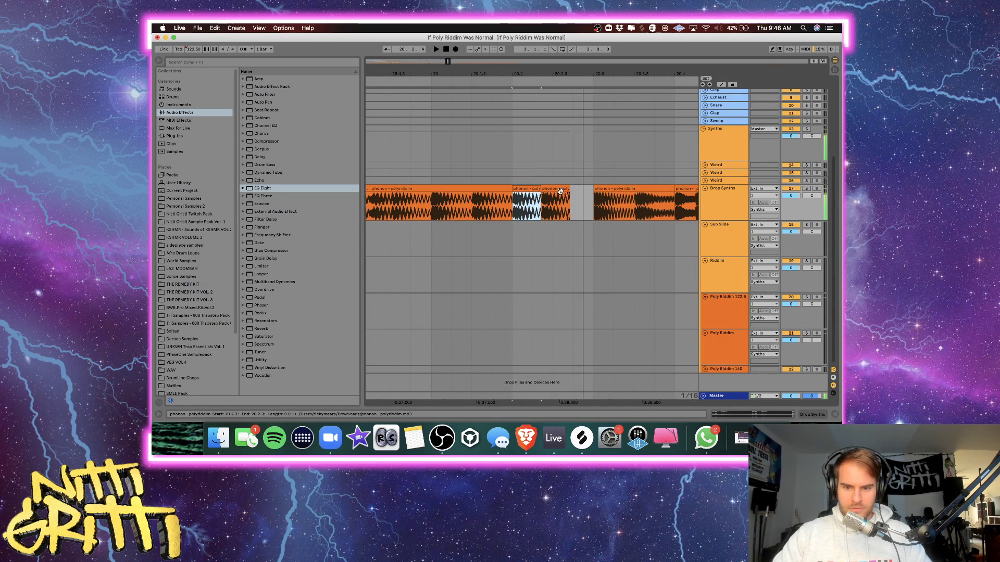
pyautogui.click(551, 189)
pyautogui.press('super+d')
pyautogui.click(529, 189)
pyautogui.press('space')
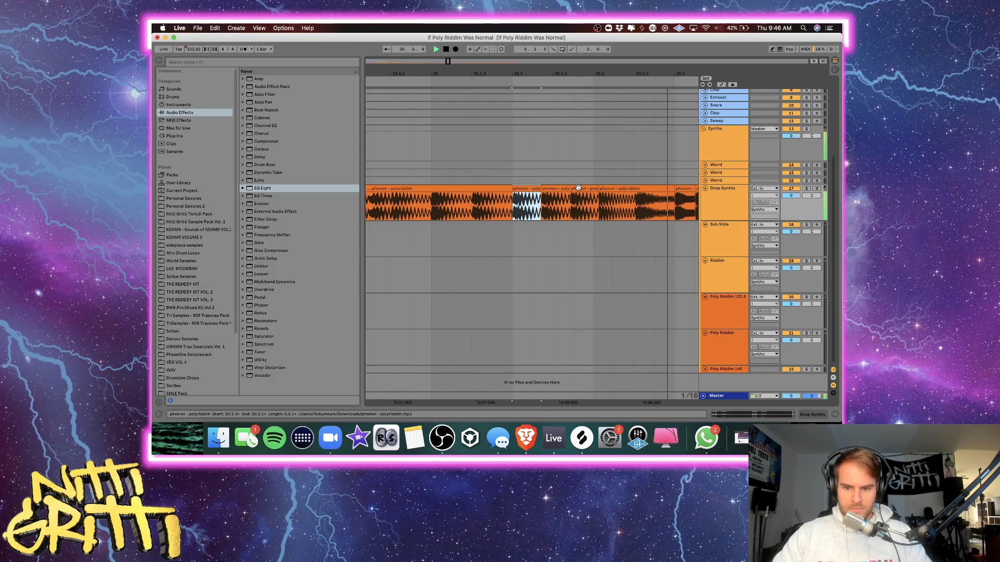
# Restore the start of the following Drop Synths clip to 20.3 and audition the stutter from 20.2.
pyautogui.moveTo(600, 190); pyautogui.dragTo(594, 191)
pyautogui.click(528, 189)
pyautogui.press('space')
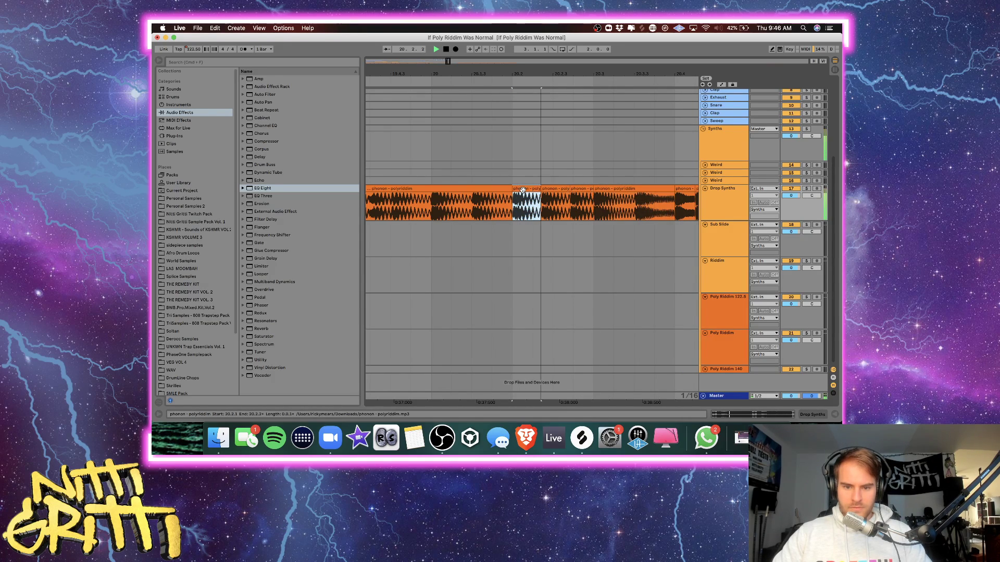
pyautogui.press('-')
pyautogui.press('-')
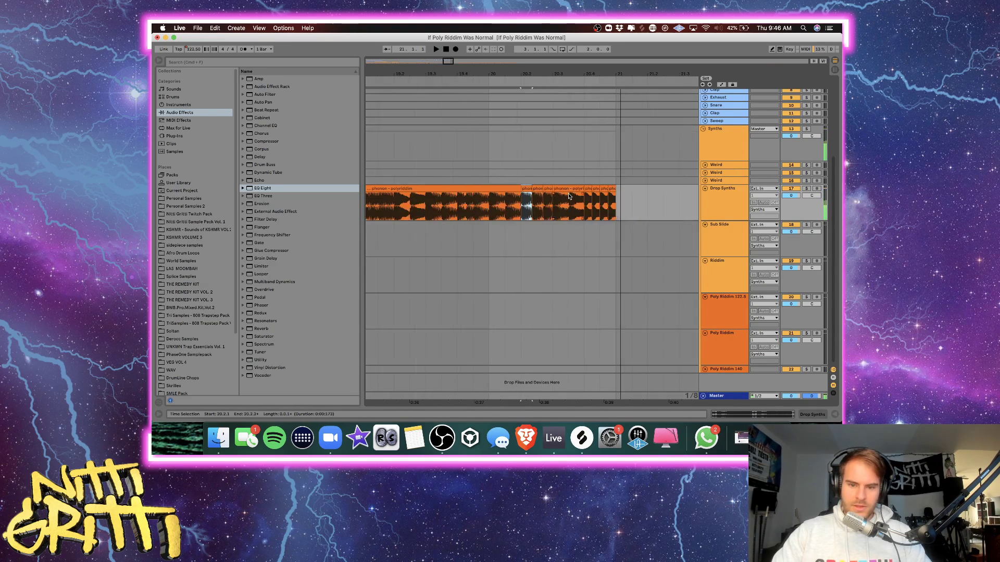
# Open the second stutter slice after 20.2 on Drop Synths and audition the stutter from 20.2.
pyautogui.scroll(3, 465, 230)
pyautogui.click(464, 230)
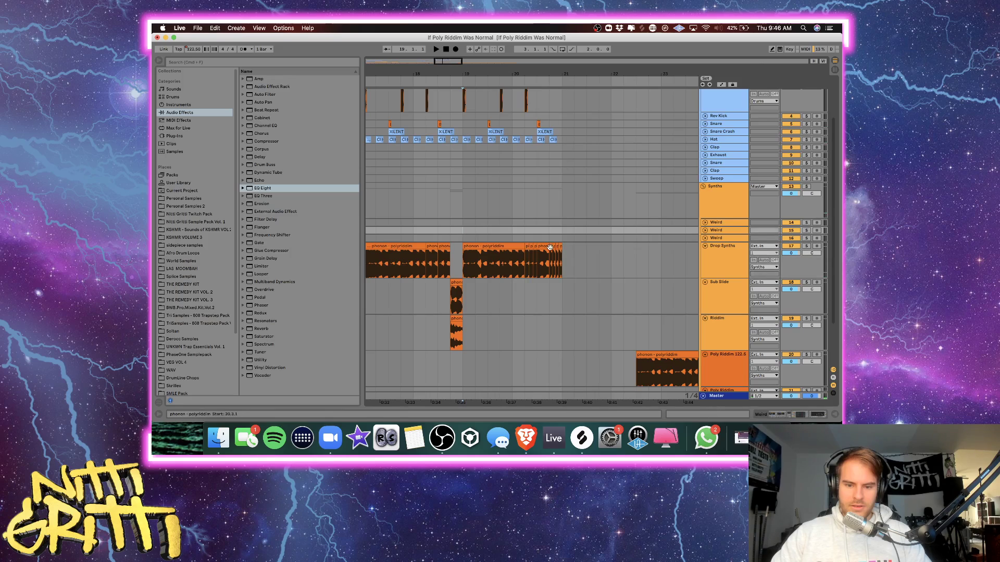
pyautogui.press('+')
pyautogui.press('+')
pyautogui.hscroll(5, 540, 253)
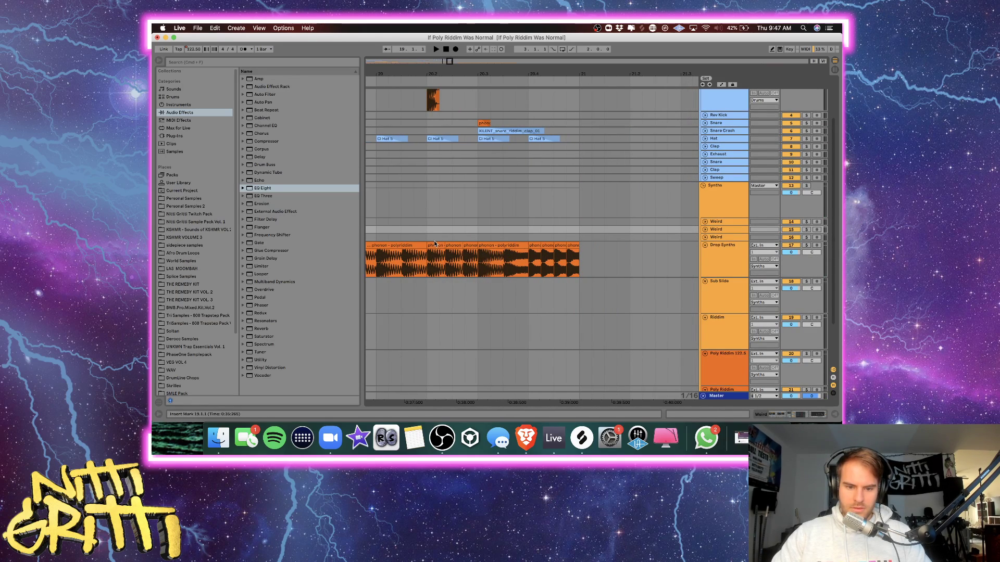
pyautogui.doubleClick(453, 260)
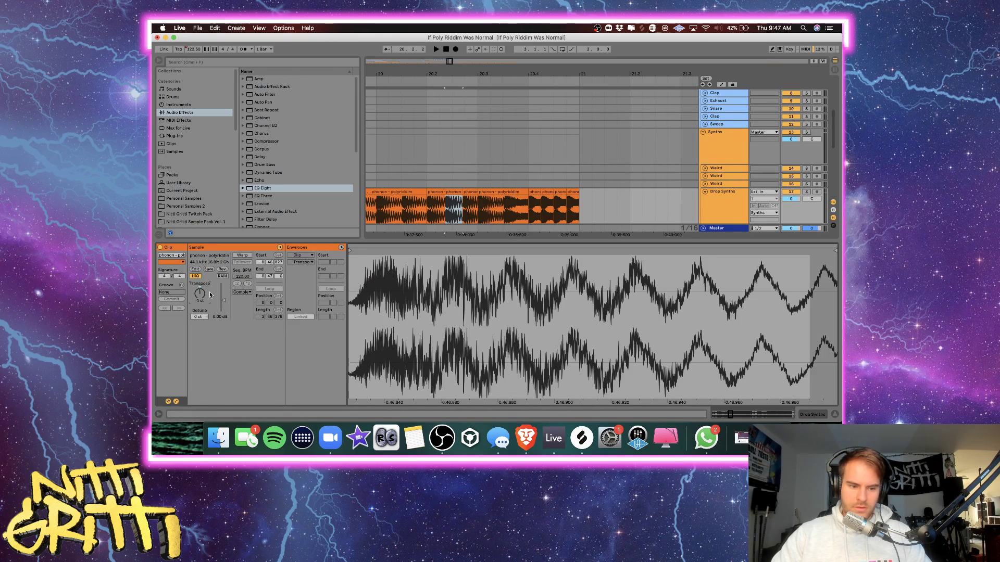
pyautogui.click(436, 208)
pyautogui.press('space')
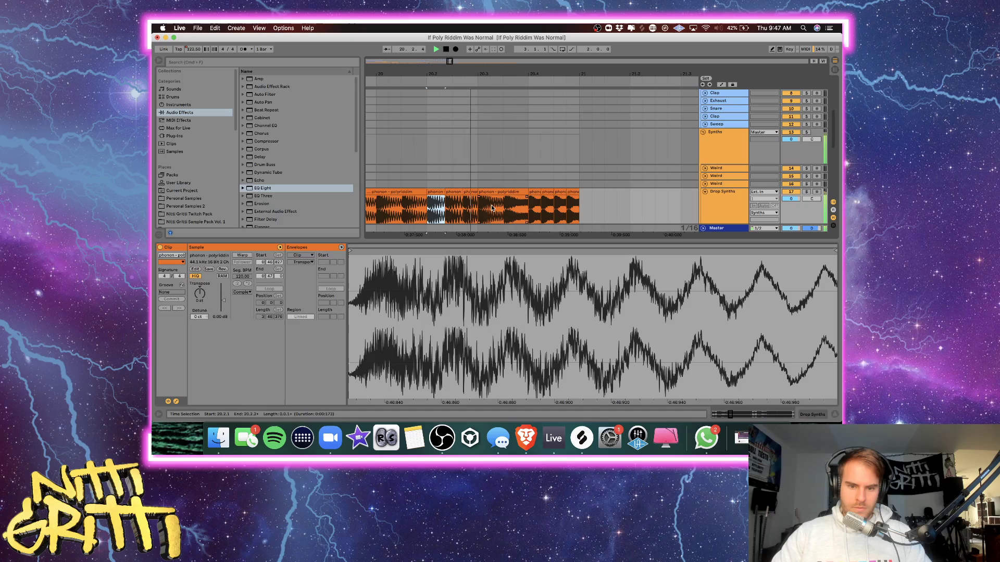
# Adjust the transposition of the second stutter slice after 20.2 and audition the result.
pyautogui.click(453, 208)
pyautogui.press('space')
pyautogui.press('space')
pyautogui.press('space')
pyautogui.click(204, 296)
pyautogui.press('space')
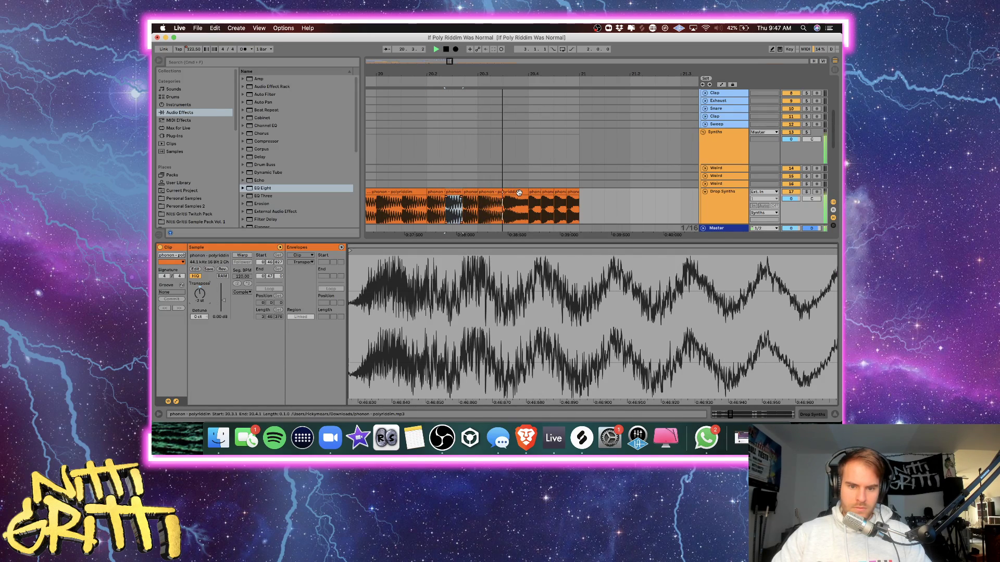
pyautogui.press('space')
pyautogui.click(409, 192)
pyautogui.press('space')
pyautogui.hscroll(-3, 436, 193)
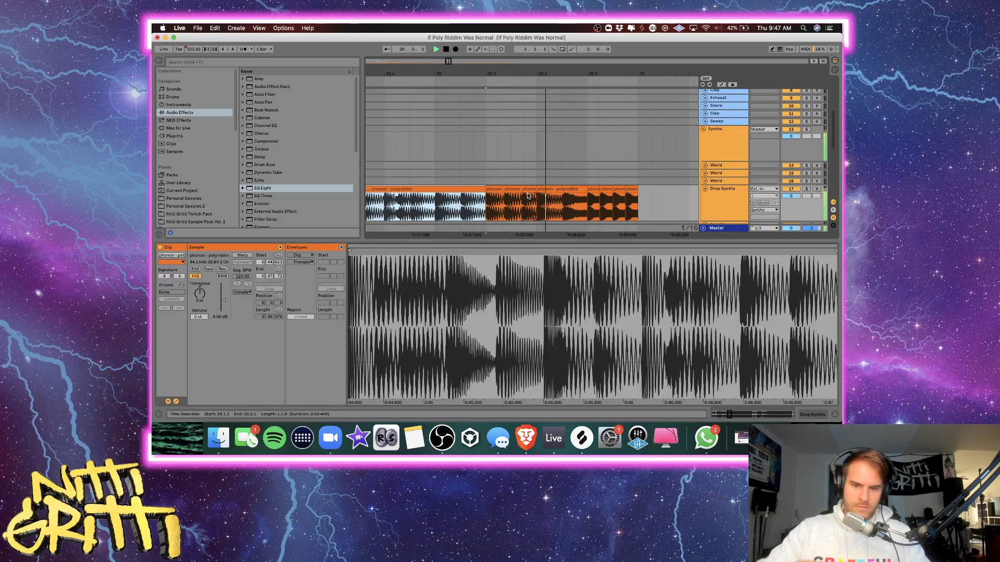
# Extend the first transposed slice at 20.4 over its repeats up to bar 21 and audition it from 20.3.
pyautogui.click(596, 189)
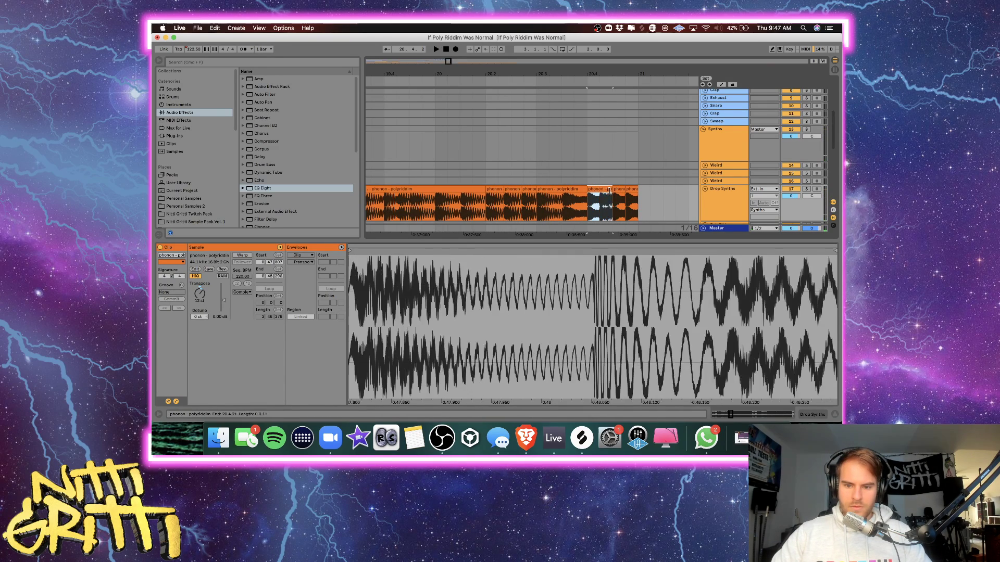
pyautogui.click(643, 187)
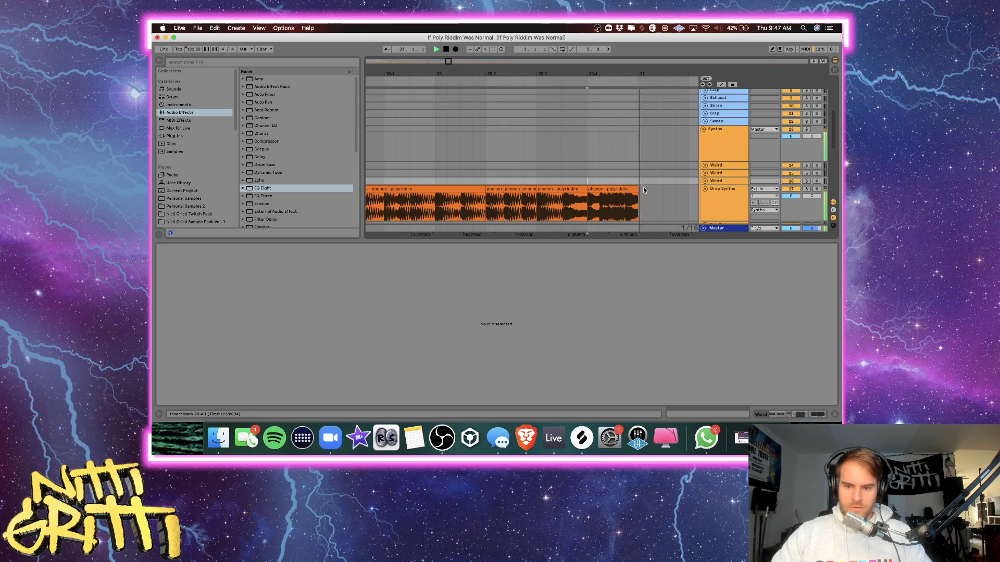
pyautogui.click(543, 167)
pyautogui.press('space')
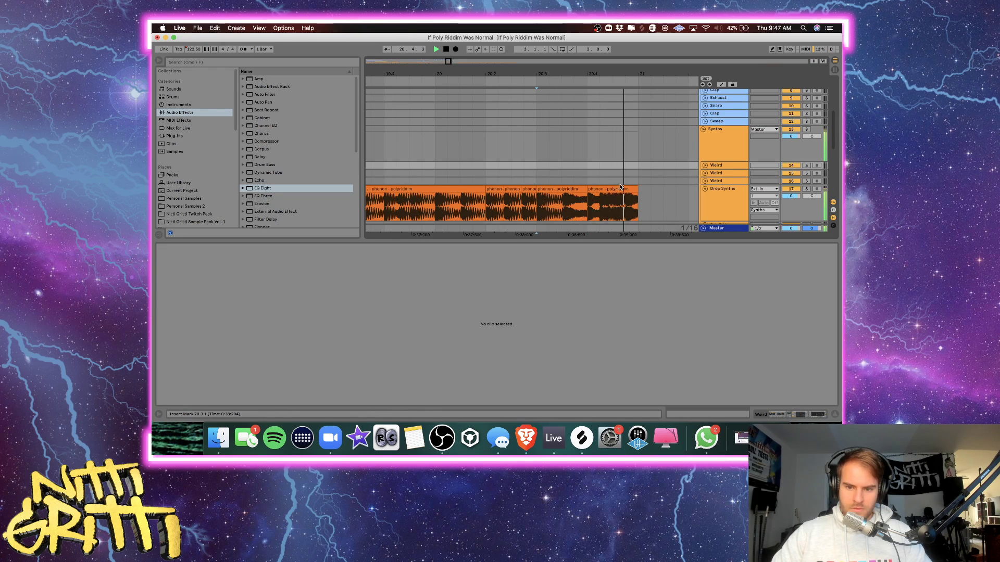
# Crop the transposed Drop Synths clip to start at a later hit, place it back at 20.4 and audition it.
pyautogui.moveTo(609, 198); pyautogui.dragTo(657, 197)
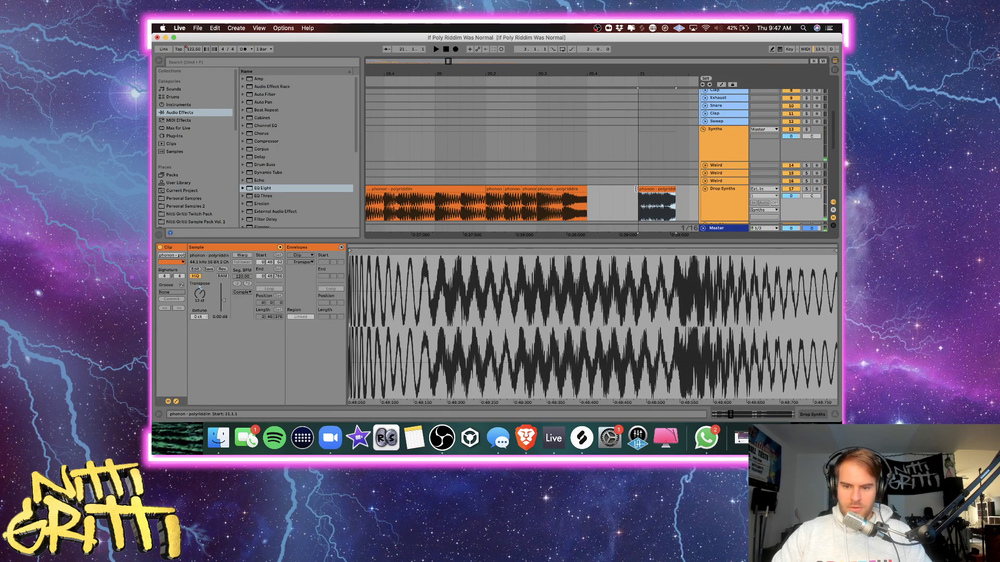
pyautogui.click(546, 181)
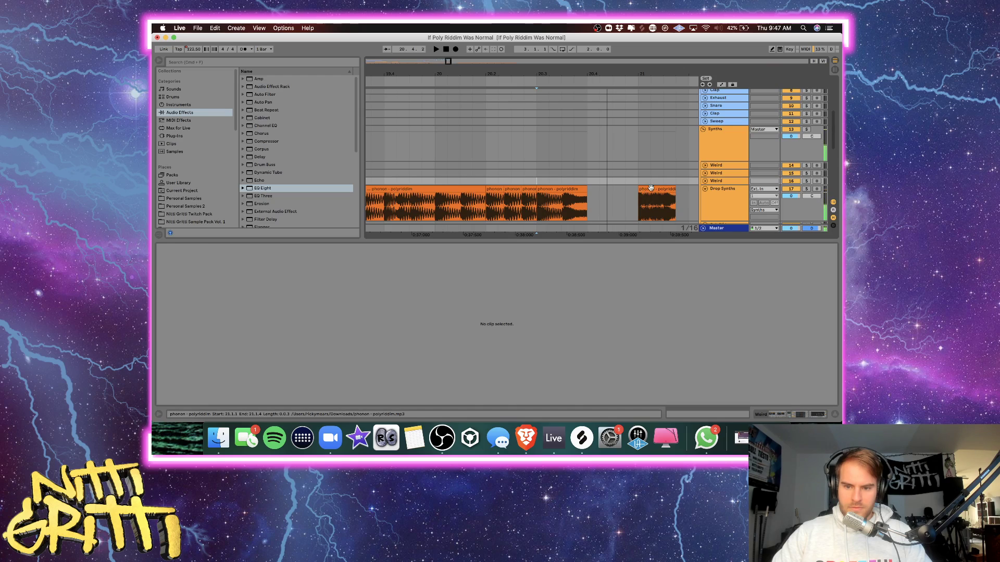
pyautogui.moveTo(650, 188)
pyautogui.mouseDown()
pyautogui.moveTo(599, 188)
pyautogui.moveTo(663, 191)
pyautogui.mouseUp()
pyautogui.click(531, 165)
pyautogui.press('space')
pyautogui.press('space')
pyautogui.click(605, 207)
pyautogui.press('space')
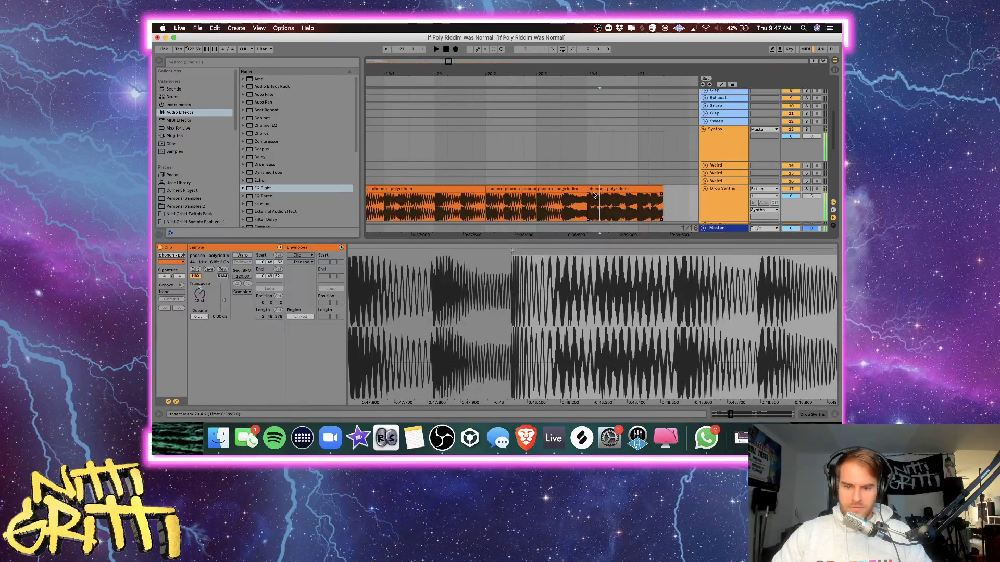
# Advance the transposed clip's audio to the next section, fit it from 20.4 to bar 21, audition it and hide the clip details.
pyautogui.moveTo(588, 189); pyautogui.dragTo(638, 188)
pyautogui.click(526, 173)
pyautogui.press('space')
pyautogui.click(528, 166)
pyautogui.press('space')
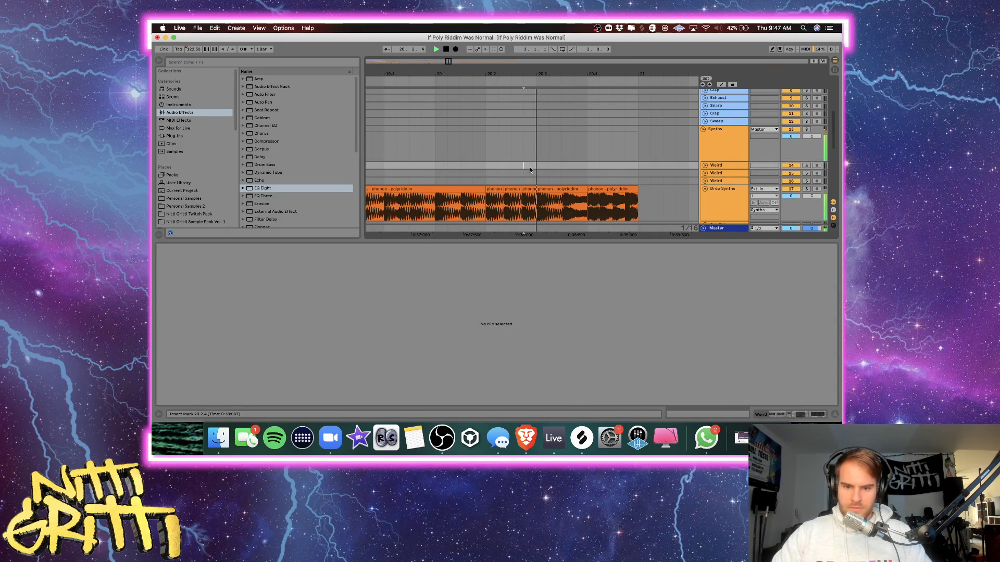
pyautogui.press('space')
pyautogui.click(639, 192)
pyautogui.press('-')
pyautogui.press('-')
pyautogui.press('-')
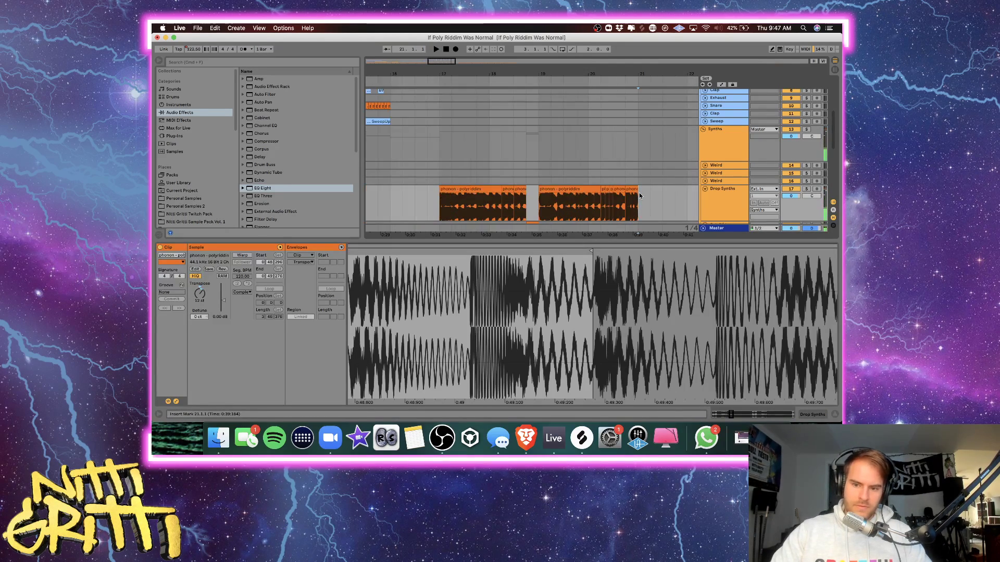
pyautogui.click(834, 415)
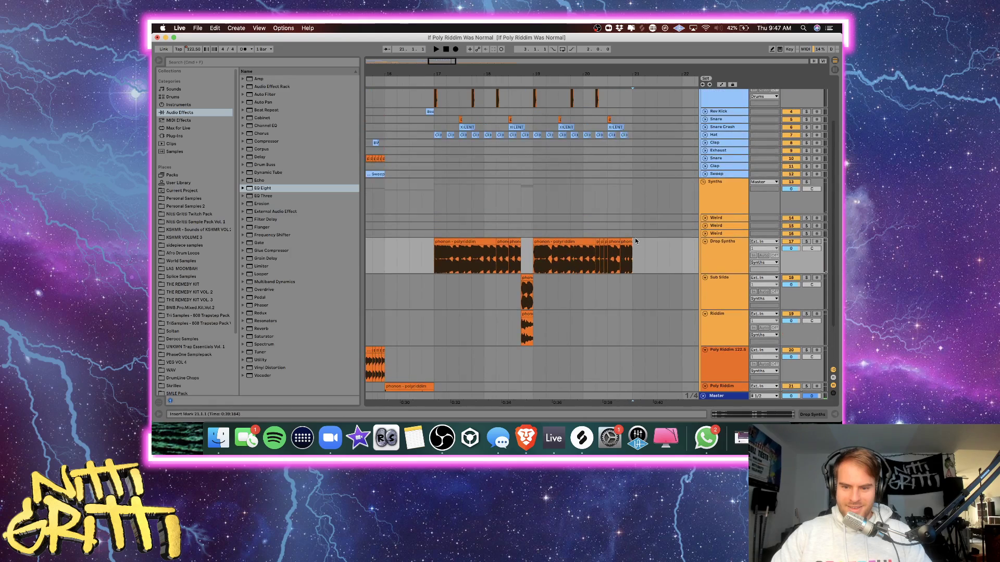
# Repeat the final sixteenth of Drop Synths before bar 21 by placing a copy of it at 20.4.3.
pyautogui.press('+')
pyautogui.press('+')
pyautogui.press('+')
pyautogui.press('+')
pyautogui.press('Left')
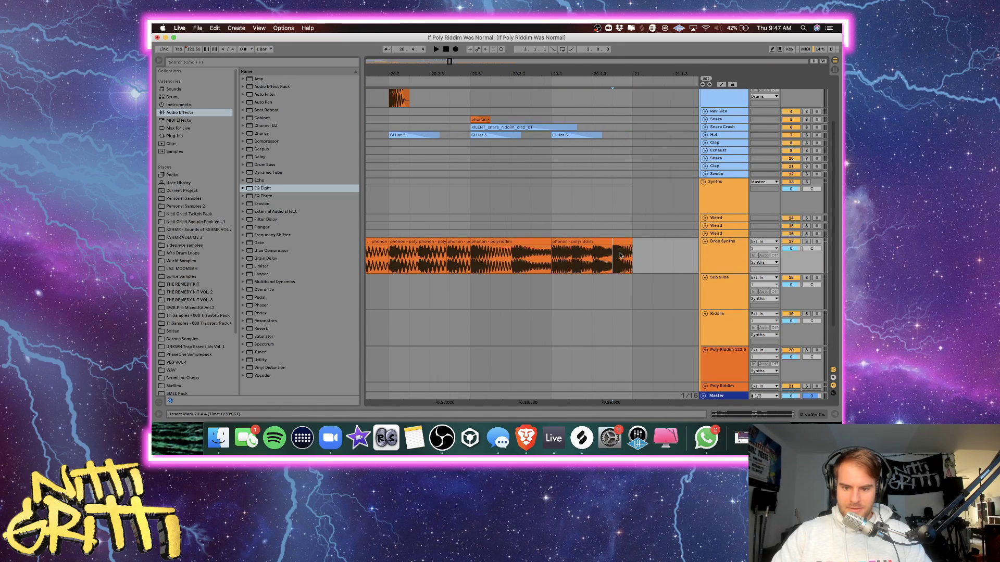
pyautogui.hotkey('shift', 'Right')
pyautogui.press('Delete')
pyautogui.press('Left')
pyautogui.press('Left')
pyautogui.press('super+v')
# Audition the Drop Synths fill from 20.3 with the drums.
pyautogui.click(470, 212)
pyautogui.press('space')
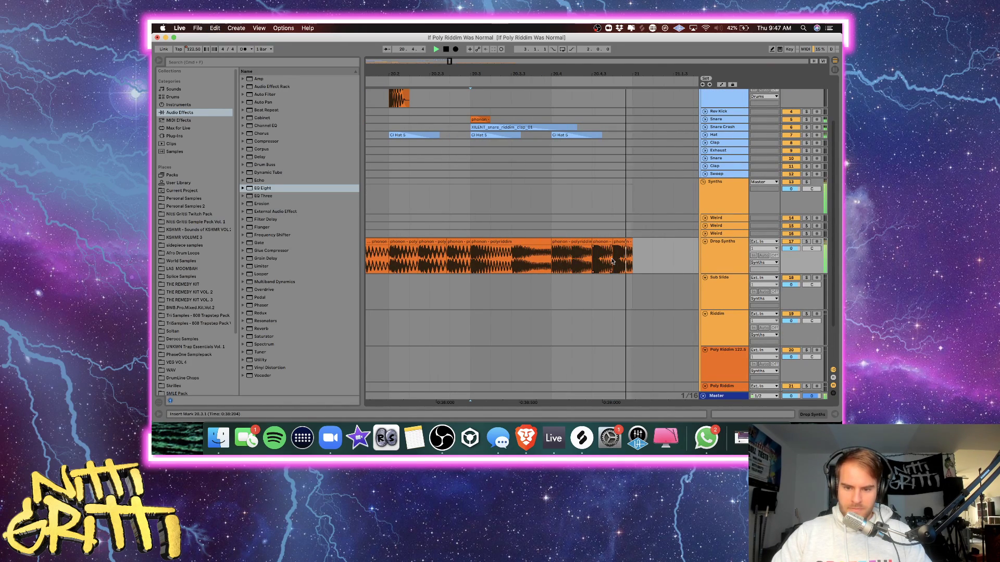
pyautogui.press('space')
pyautogui.press('space')
pyautogui.press('space')
# Extend the last Drop Synths slice from 20.4.4 out to 21.2.4, solo the track and audition the revealed audio.
pyautogui.click(624, 241)
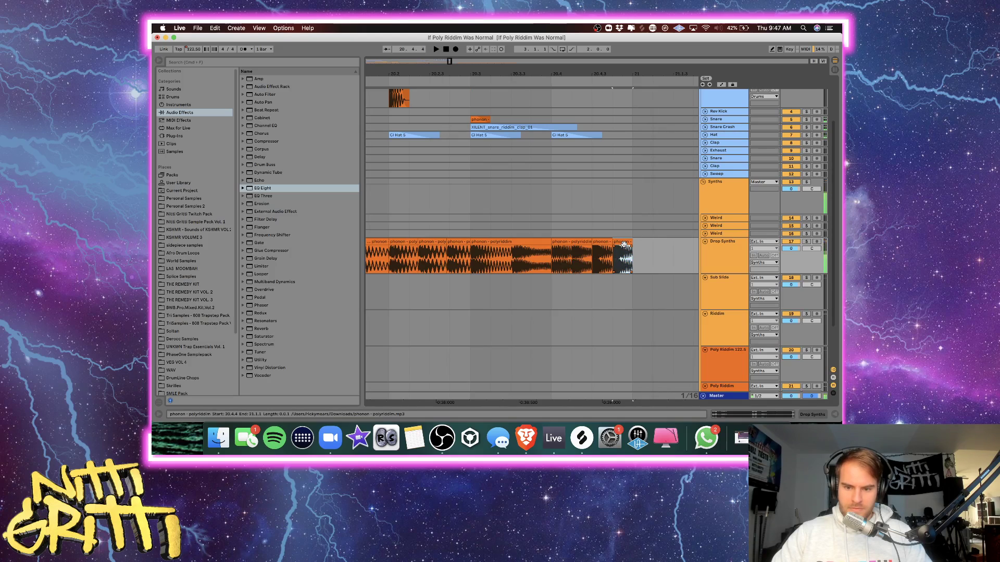
pyautogui.hscroll(5, 624, 242)
pyautogui.moveTo(532, 239); pyautogui.dragTo(680, 254)
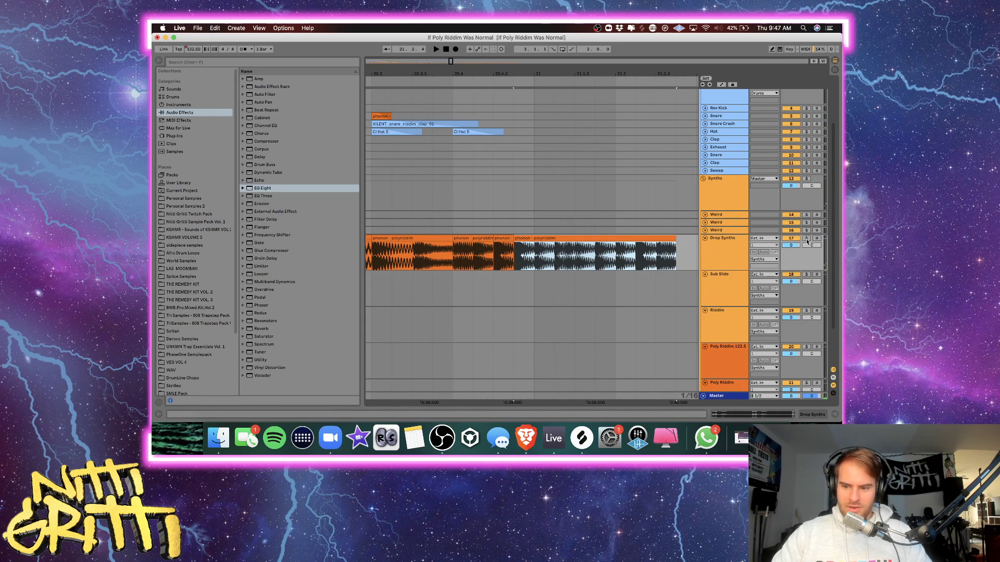
pyautogui.click(806, 239)
pyautogui.click(604, 255)
pyautogui.press('space')
pyautogui.hscroll(5, 620, 256)
pyautogui.press('space')
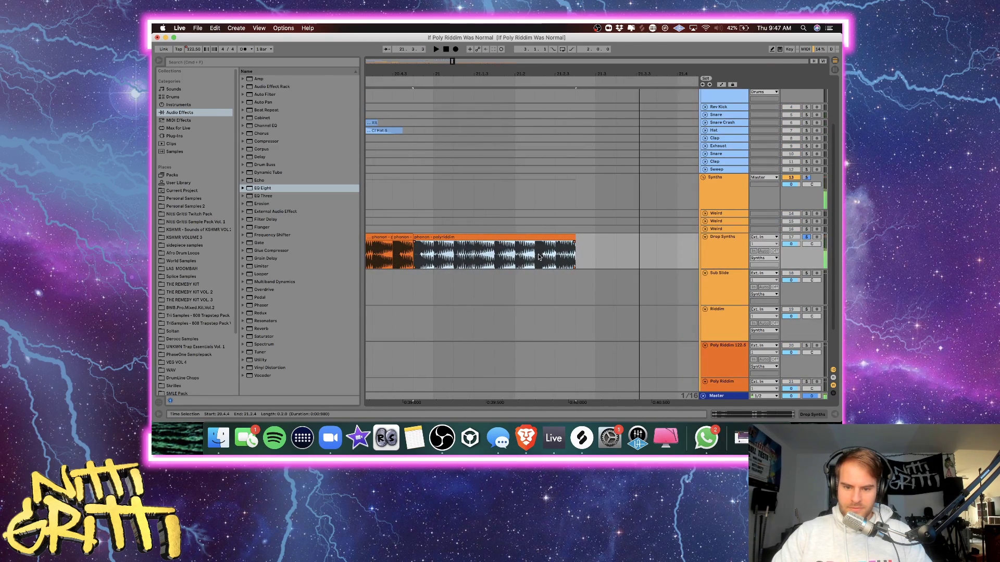
# Copy the sixteenth of Drop Synths audio at 21.2.2 over the slice at 20.4.4.
pyautogui.click(536, 250)
pyautogui.press('space')
pyautogui.press('space')
pyautogui.moveTo(536, 246); pyautogui.dragTo(553, 245)
pyautogui.hscroll(-5, 553, 244)
pyautogui.hscroll(-1, 553, 244)
pyautogui.press('super+c')
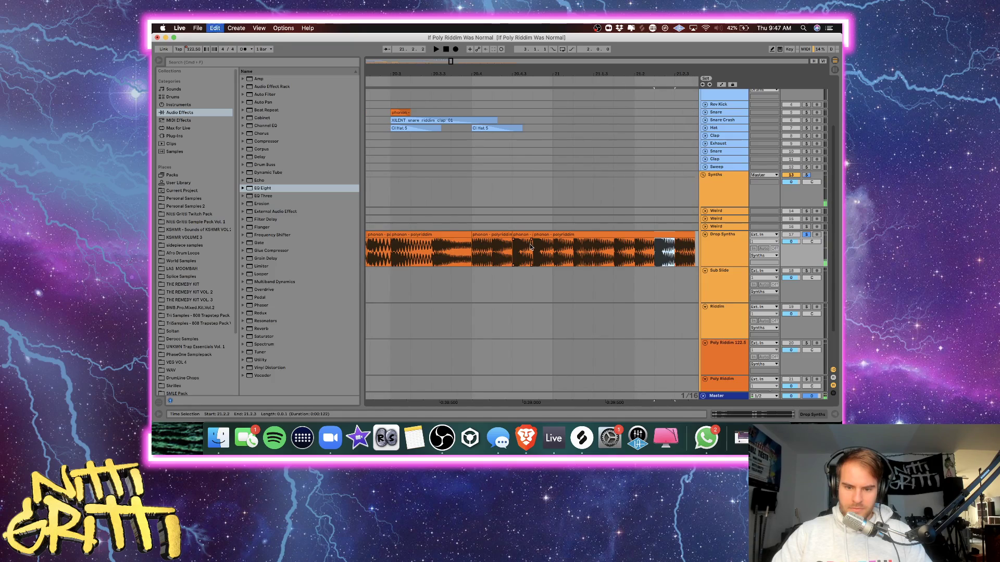
pyautogui.click(537, 246)
pyautogui.press('super+v')
# Remove the leftover Drop Synths audio after bar 21, unsolo the track and audition the fill from 20.3.
pyautogui.click(473, 227)
pyautogui.press('space')
pyautogui.click(590, 242)
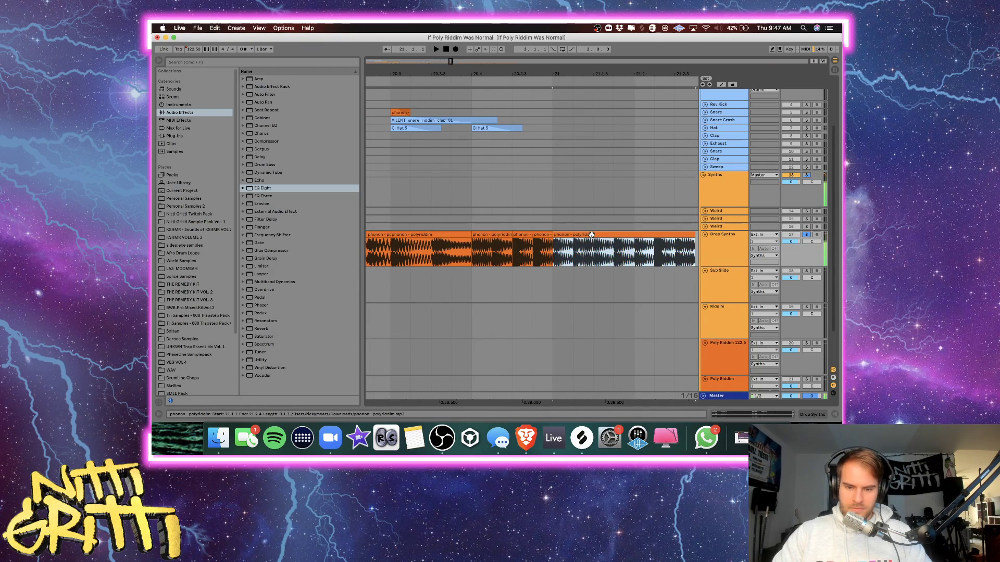
pyautogui.press('Delete')
pyautogui.click(391, 205)
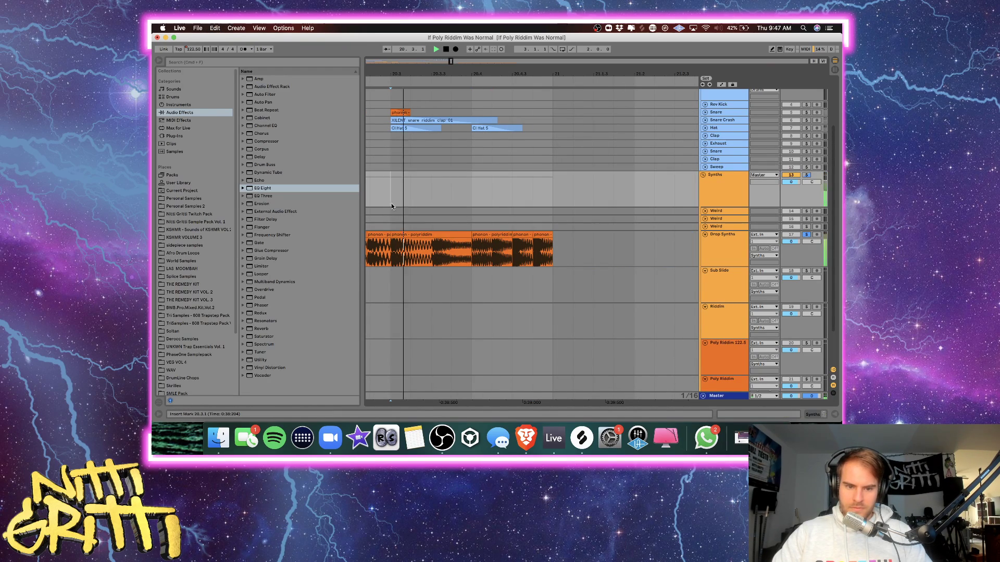
pyautogui.click(808, 235)
pyautogui.press('space')
pyautogui.press('space')
# Move the next polyriddim clip from track 20 onto Drop Synths at bar 21.
pyautogui.click(552, 228)
pyautogui.scroll(-2, 552, 228)
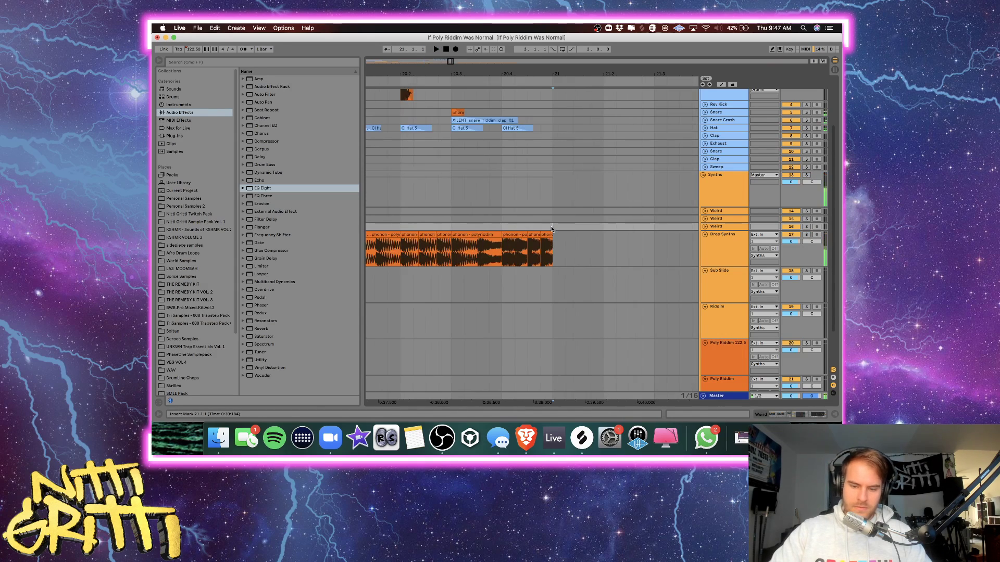
pyautogui.press('-')
pyautogui.press('-')
pyautogui.press('-')
pyautogui.moveTo(618, 344); pyautogui.dragTo(579, 245)
# Duplicate the four-bar kick, snare and hat pattern starting at bar 17 so it repeats from bar 21 to 25.
pyautogui.hscroll(-1, 576, 288)
pyautogui.scroll(3, 576, 289)
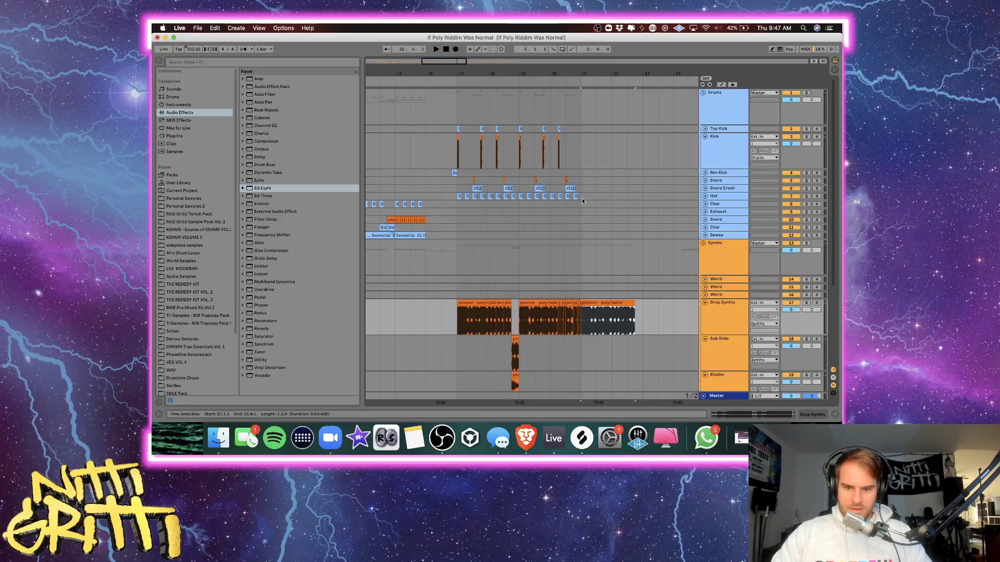
pyautogui.moveTo(582, 202); pyautogui.dragTo(457, 129)
pyautogui.hotkey('ctrl', 'd')
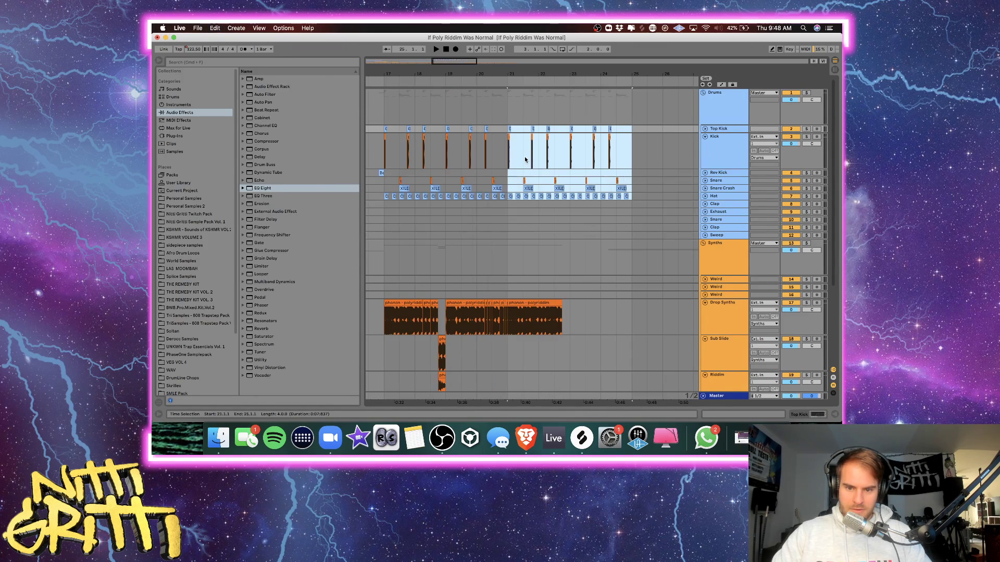
# Move the first remaining polyriddim clip from track 20 onto Drop Synths at bar 23.
pyautogui.scroll(-5, 524, 156)
pyautogui.hscroll(3, 547, 261)
pyautogui.click(578, 296)
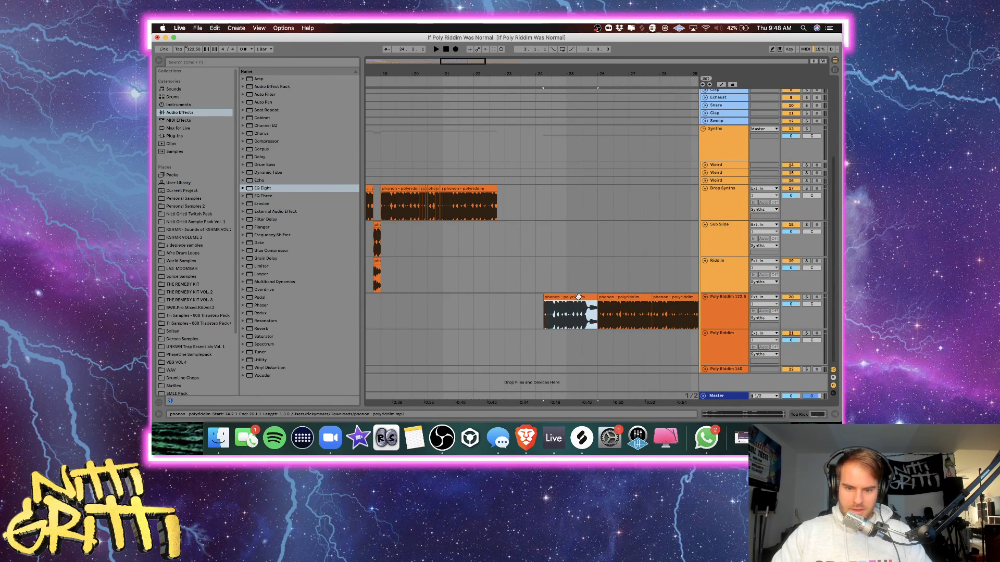
pyautogui.moveTo(578, 297); pyautogui.dragTo(540, 213)
pyautogui.hscroll(-2, 538, 209)
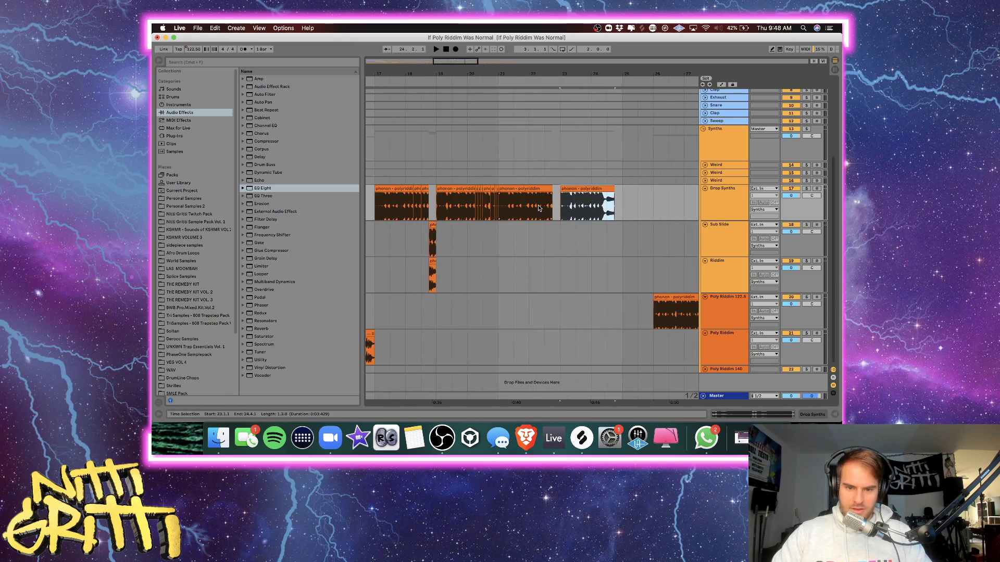
# Play the arrangement from bar 16 through bar 24 to review how the extended drop flows into the newly placed Drop Synths clips.
pyautogui.hscroll(-1, 539, 208)
pyautogui.hscroll(-2, 399, 190)
pyautogui.click(395, 182)
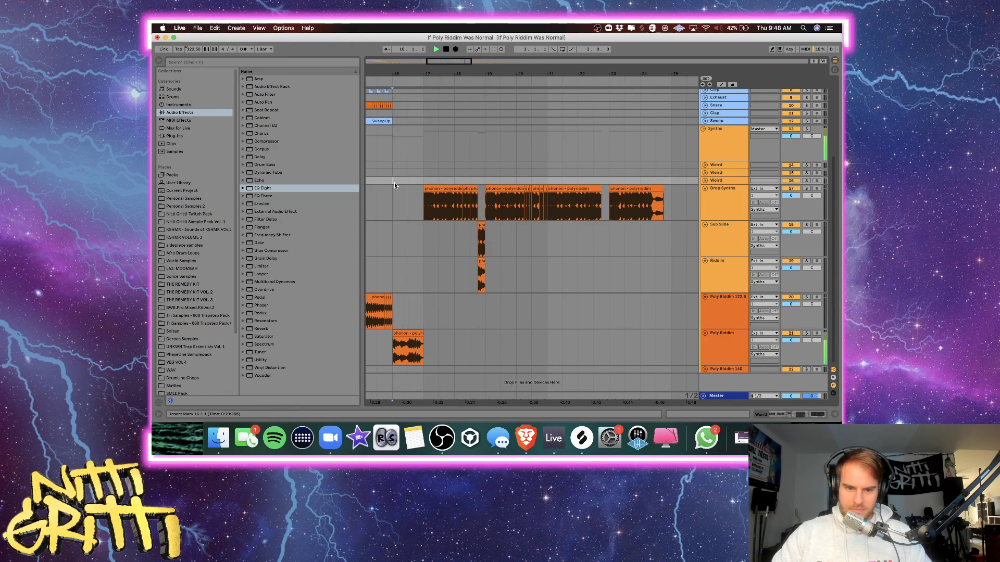
pyautogui.press('space')
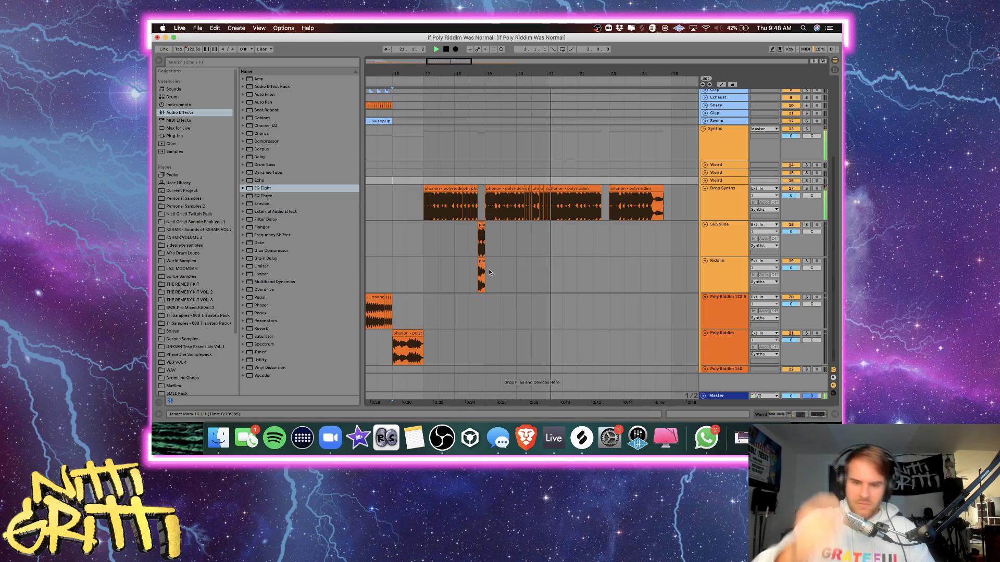
pyautogui.hscroll(3, 533, 278)
pyautogui.scroll(2, 532, 278)
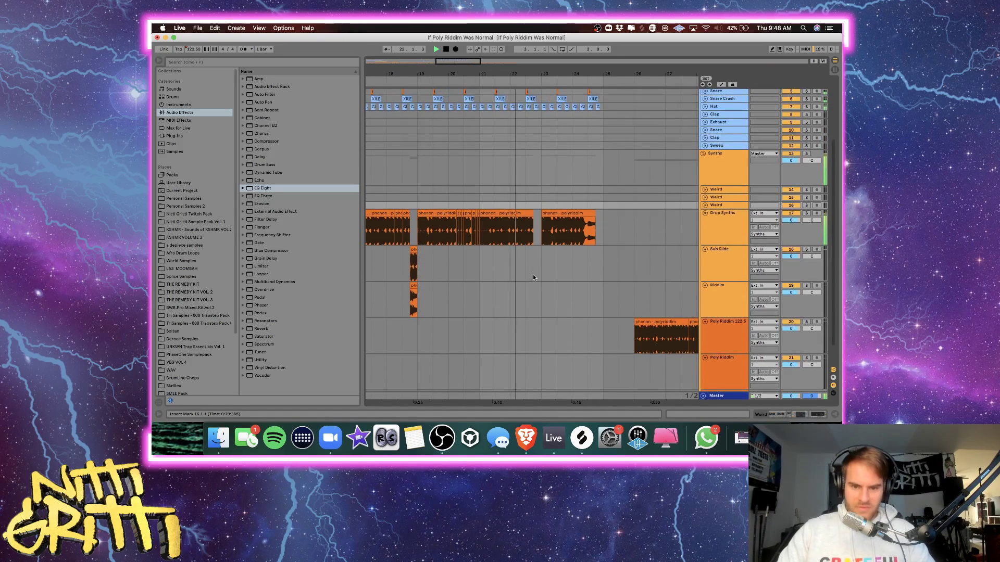
pyautogui.scroll(1, 533, 278)
pyautogui.hscroll(3, 533, 278)
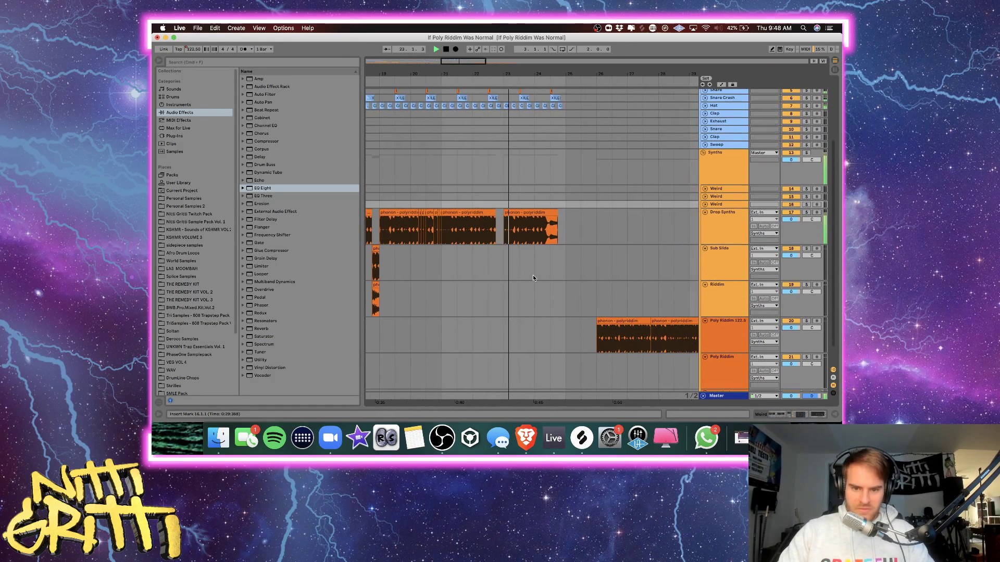
pyautogui.scroll(2, 533, 278)
pyautogui.scroll(1, 533, 278)
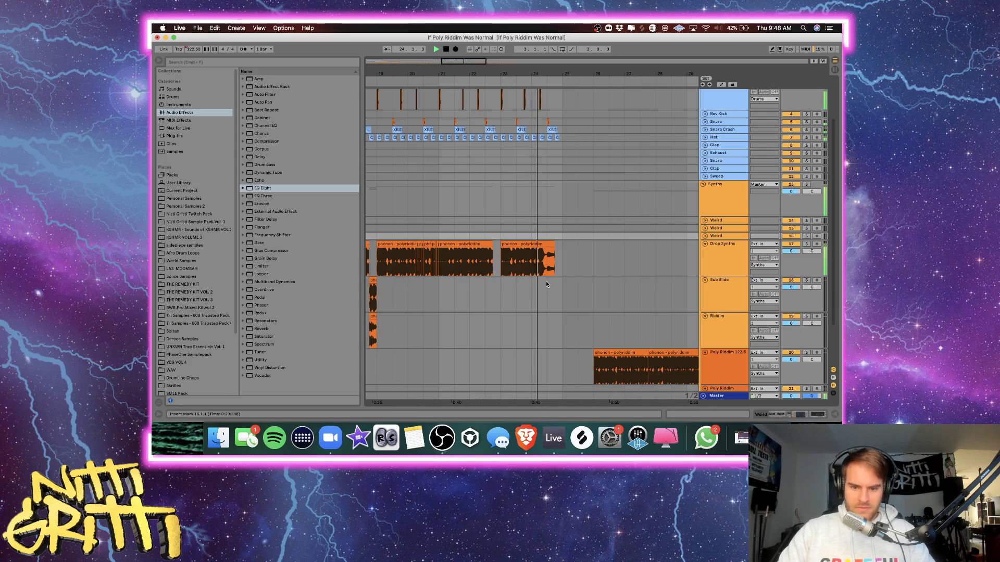
# Extend the end of the last Drop Synths clip to bar 25 and audition it from 24.2.3.
pyautogui.hscroll(3, 531, 268)
pyautogui.scroll(3, 518, 259)
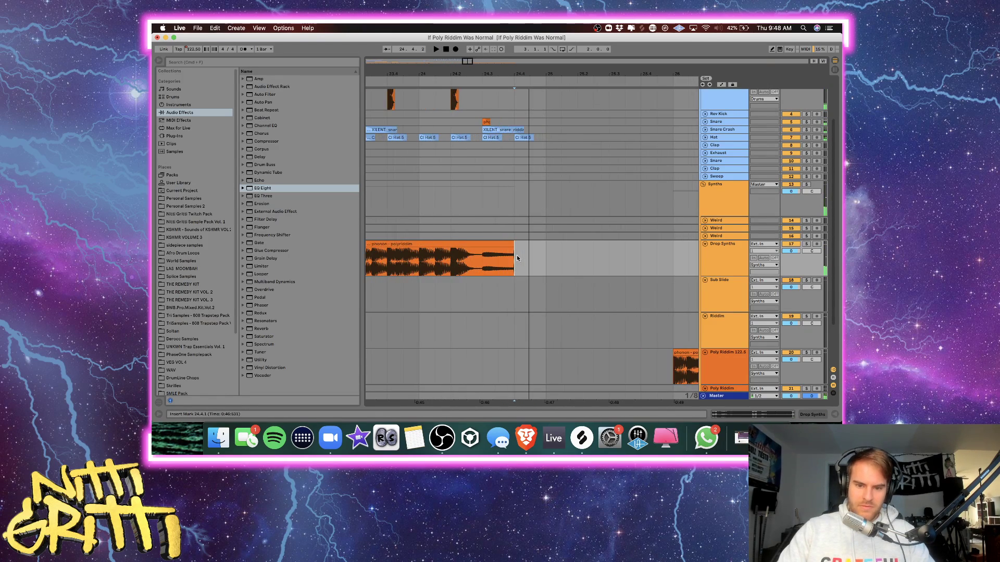
pyautogui.moveTo(511, 244); pyautogui.dragTo(544, 245)
pyautogui.click(466, 261)
pyautogui.press('space')
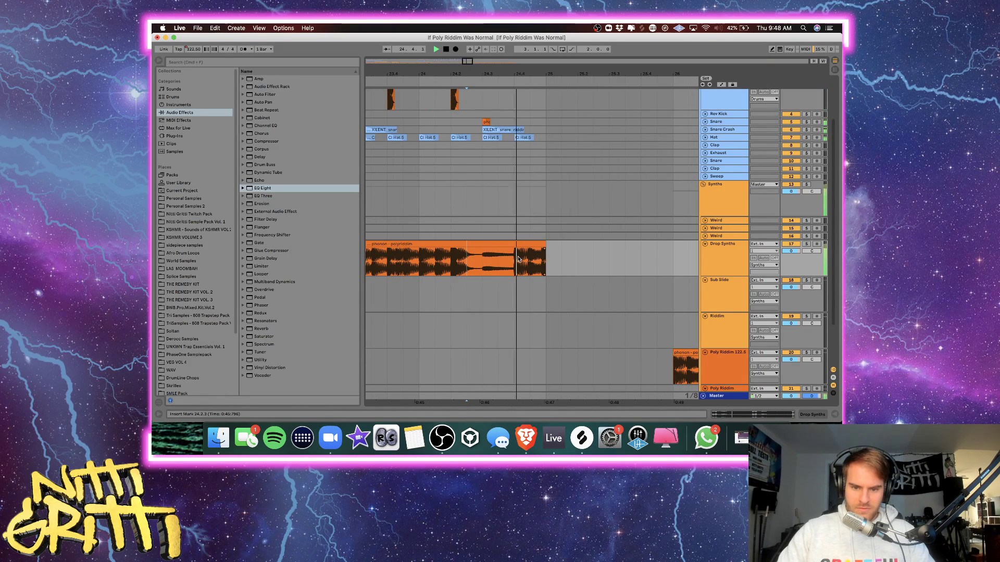
# Stop playback and move the first remaining polyriddim clip from track 20 onto Drop Synths at bar 25.
pyautogui.hscroll(1, 518, 259)
pyautogui.scroll(-1, 518, 259)
pyautogui.scroll(-3, 518, 259)
pyautogui.scroll(-2, 517, 259)
pyautogui.click(509, 295)
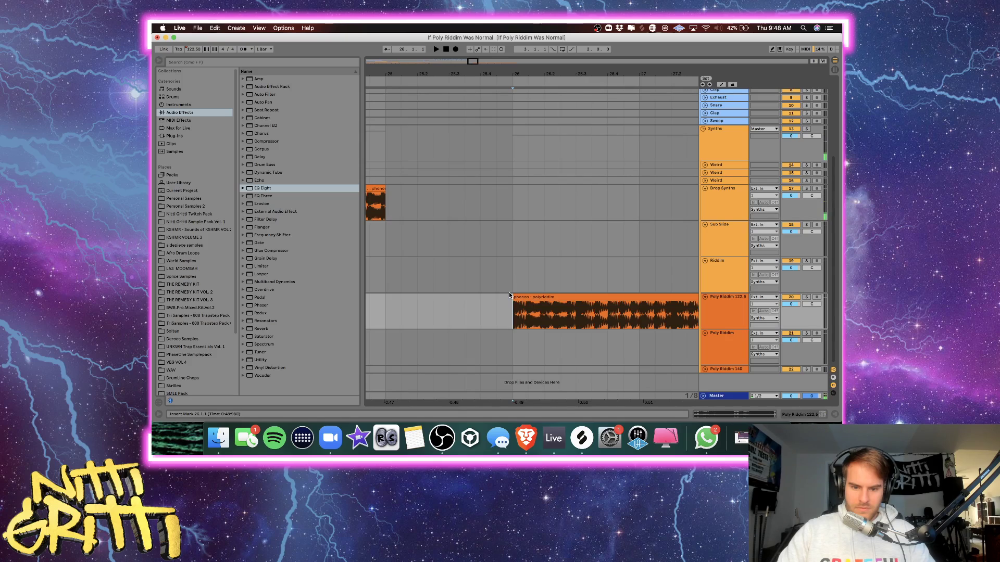
pyautogui.press('space')
pyautogui.scroll(-3, 510, 295)
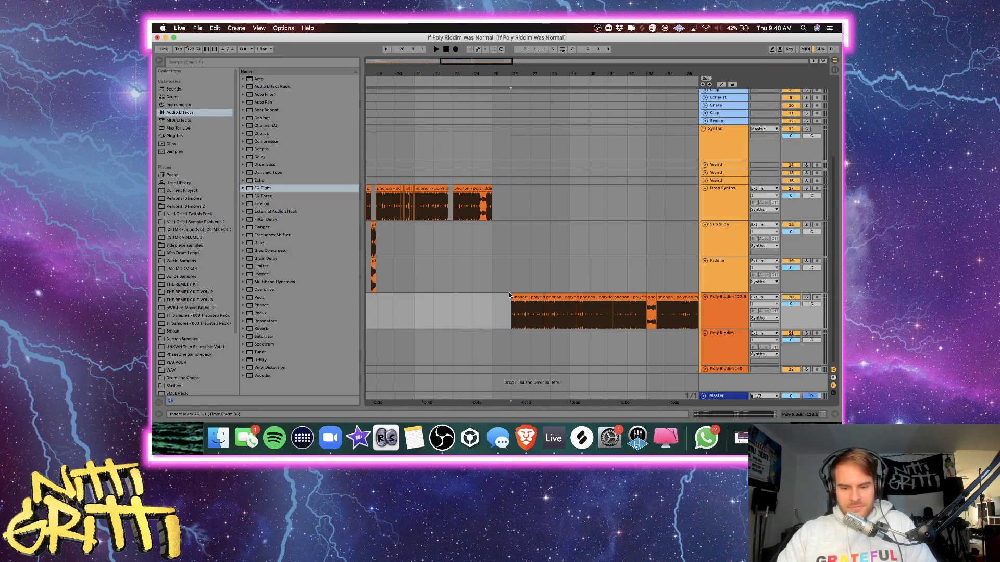
pyautogui.hscroll(-3, 521, 295)
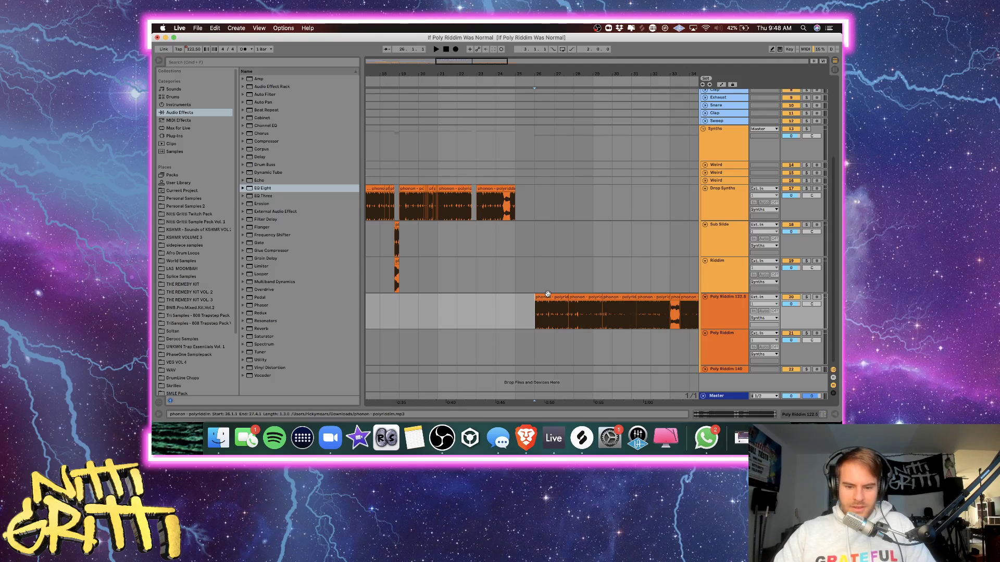
pyautogui.moveTo(547, 296); pyautogui.dragTo(528, 201)
# Move the short two-beat polyriddim clip at bar 33 of track 20 onto Drop Synths at 24.3 as a fill into bar 25.
pyautogui.hscroll(5, 531, 249)
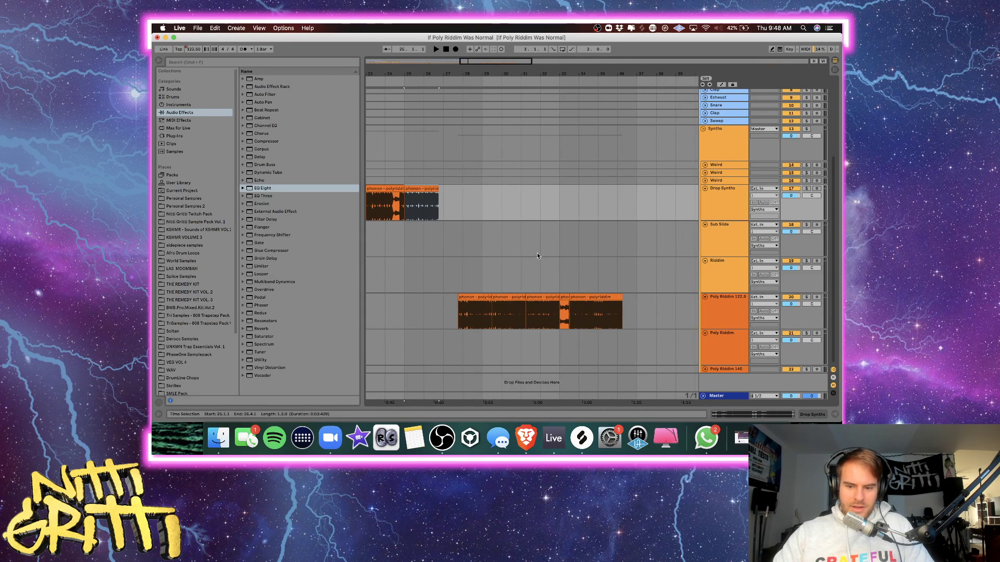
pyautogui.click(564, 297)
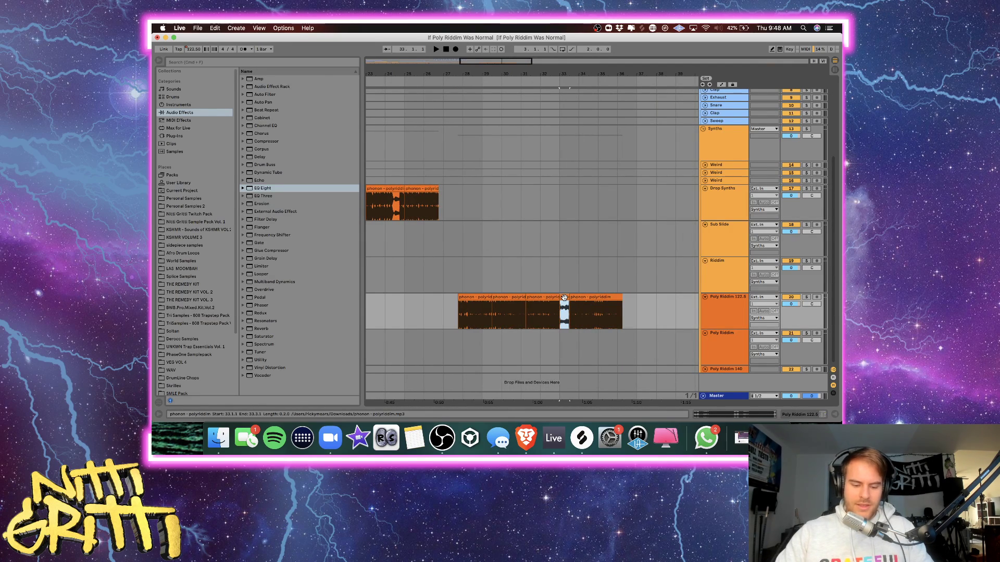
pyautogui.press('Delete')
pyautogui.click(380, 210)
pyautogui.press('+')
pyautogui.press('+')
pyautogui.press('+')
pyautogui.press('+')
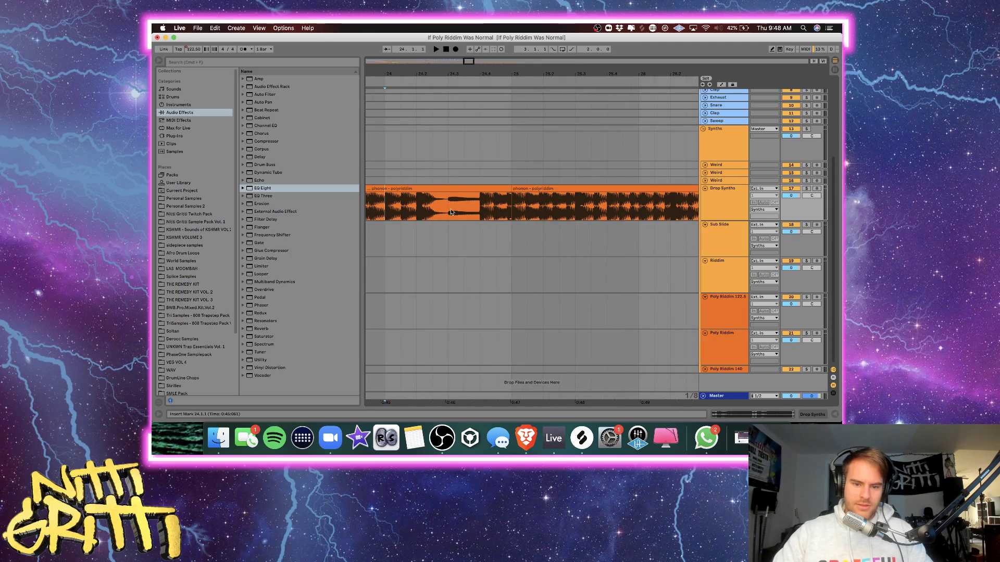
pyautogui.moveTo(453, 209); pyautogui.dragTo(512, 209)
pyautogui.press('super+e')
# Audition the new fill at 24.3 on Drop Synths, replaying it from bar 24.
pyautogui.press('space')
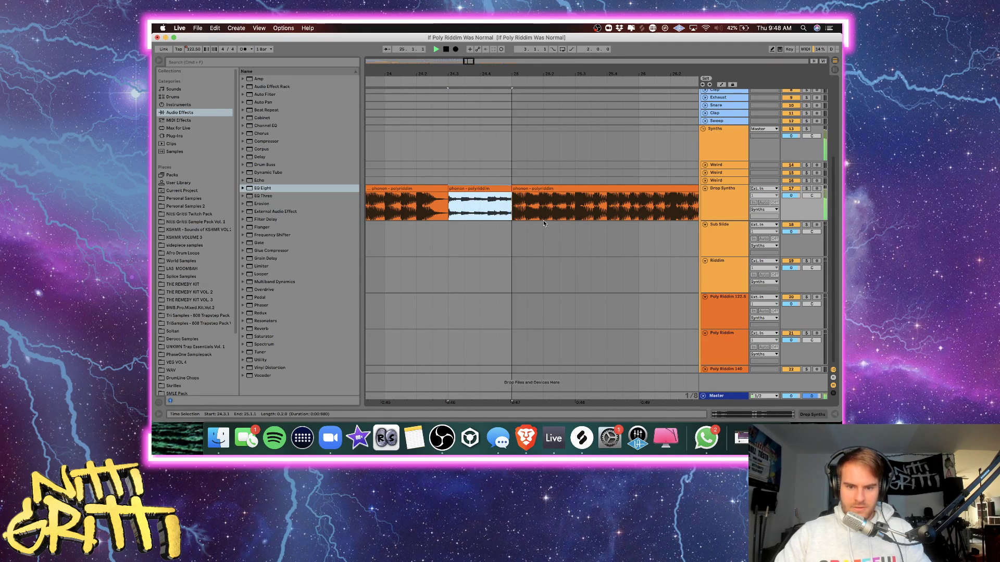
pyautogui.press('space')
pyautogui.hscroll(-2, 521, 224)
pyautogui.click(447, 209)
pyautogui.press('space')
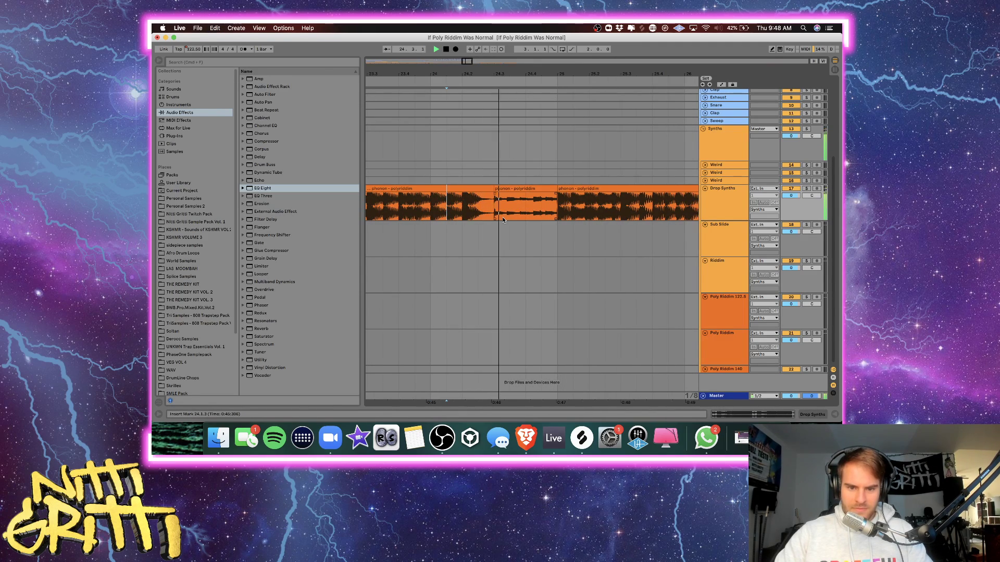
pyautogui.scroll(4, 521, 232)
pyautogui.press('space')
# Open the Synths group's devices and display its Utility gain automation in the arrangement.
pyautogui.click(540, 268)
pyautogui.press('-')
pyautogui.press('-')
pyautogui.press('-')
pyautogui.press('-')
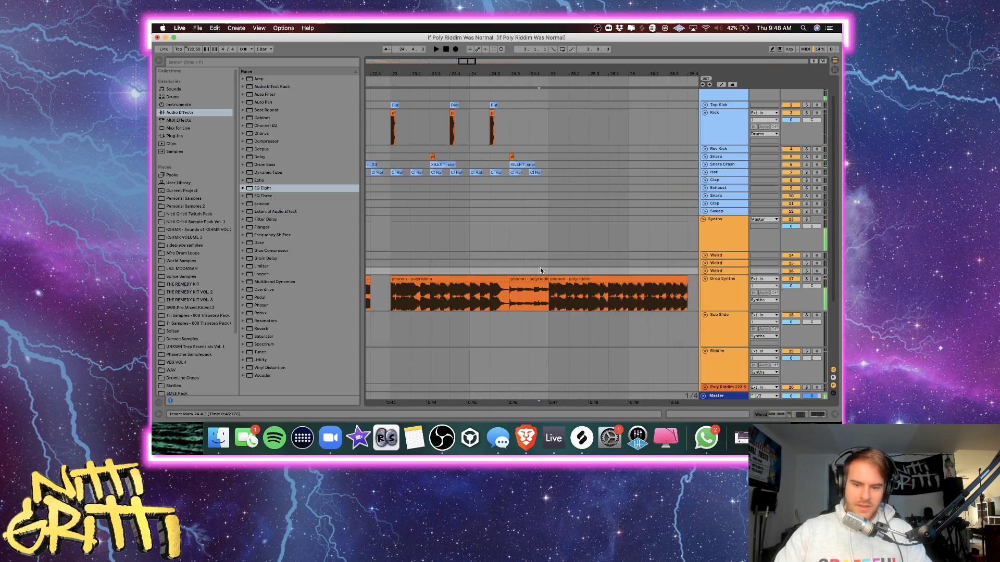
pyautogui.scroll(-2, 540, 270)
pyautogui.hscroll(-2, 540, 269)
pyautogui.doubleClick(725, 229)
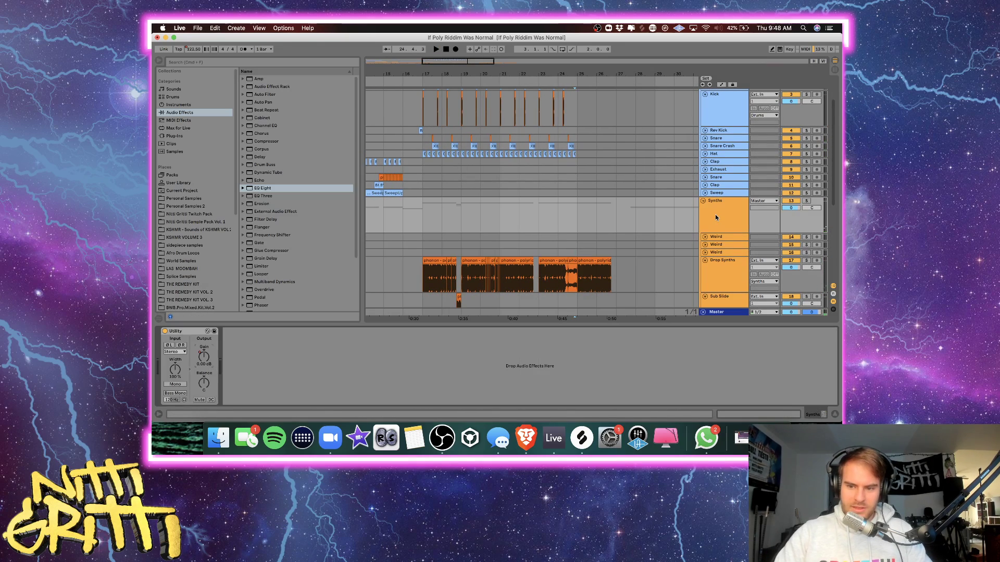
pyautogui.rightClick(373, 272)
pyautogui.click(716, 218)
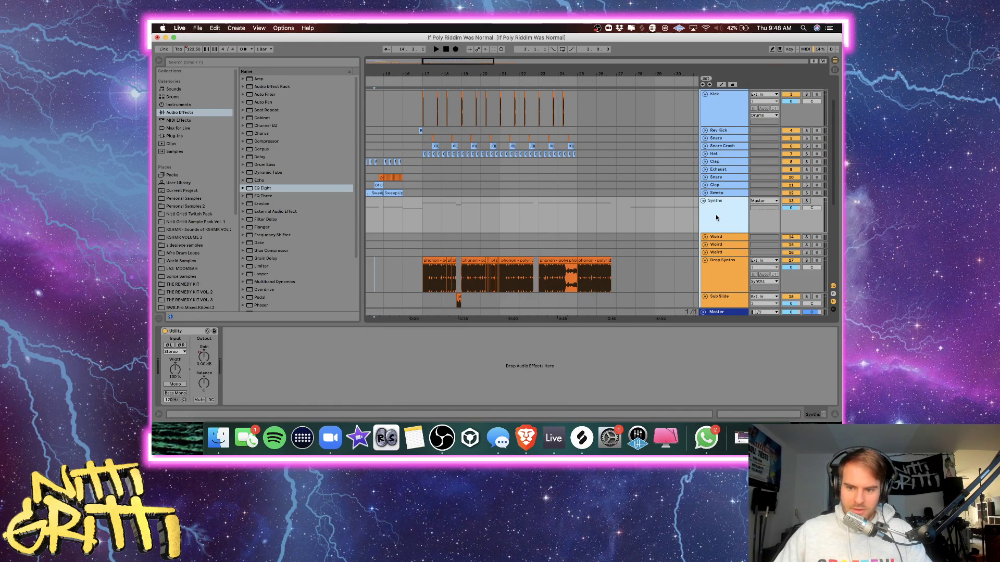
pyautogui.press('a')
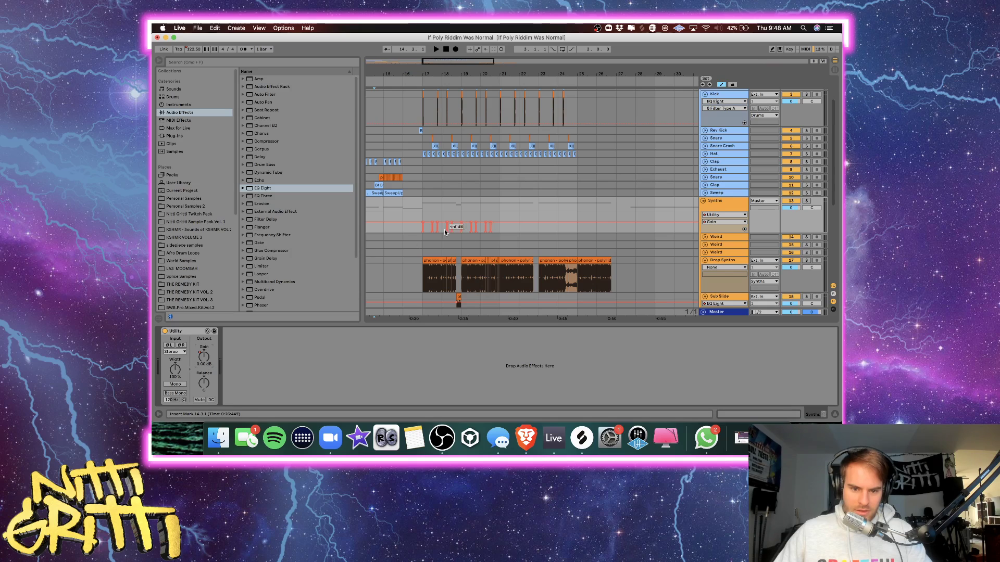
# Duplicate the Synths group's four-bar gain ducking automation from bar 17 so it repeats from bar 21 to 25, and hide the device view.
pyautogui.click(426, 218)
pyautogui.press('super+d')
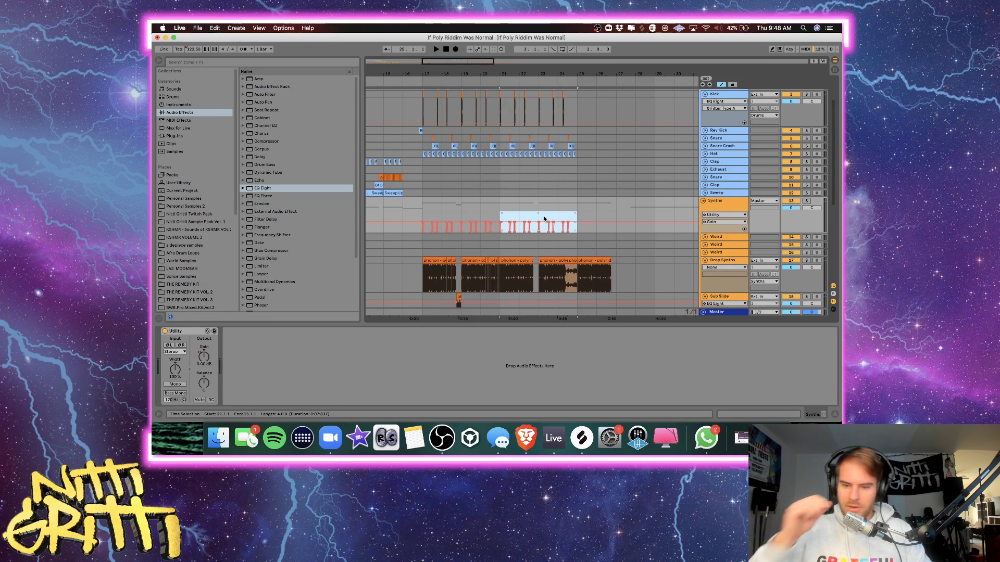
pyautogui.scroll(2, 572, 218)
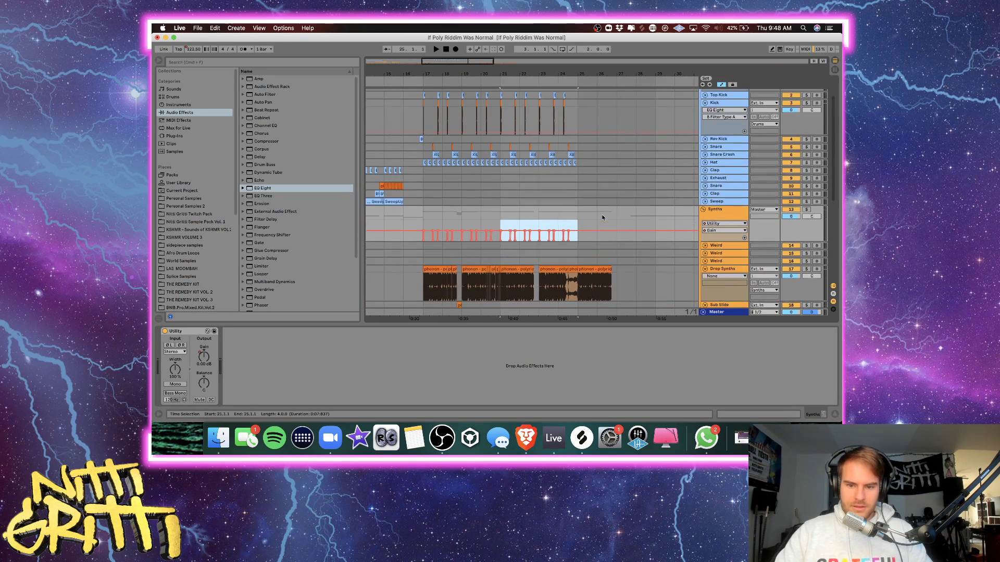
pyautogui.click(833, 416)
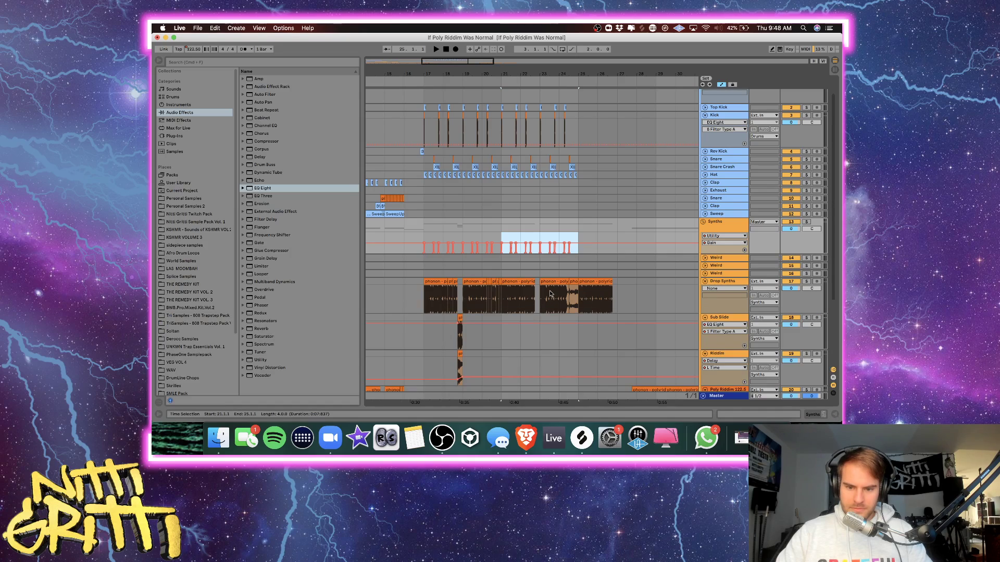
# Play the drop from bar 21 into bar 22 and check the ducked synths up close against the kick and snare.
pyautogui.scroll(-3, 549, 290)
pyautogui.hscroll(2, 549, 290)
pyautogui.click(463, 307)
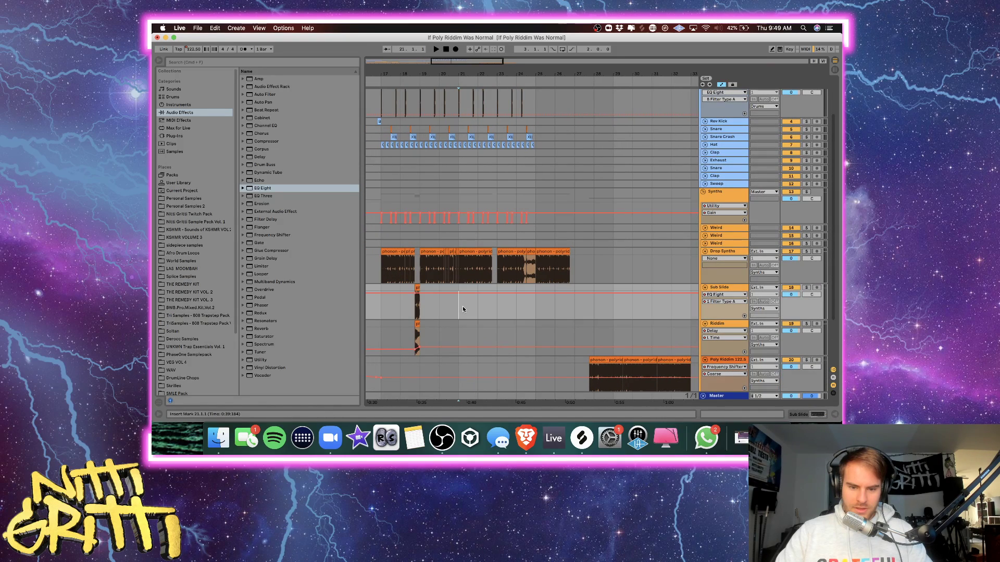
pyautogui.press('+')
pyautogui.press('+')
pyautogui.press('+')
pyautogui.press('+')
pyautogui.press('space')
pyautogui.hscroll(3, 523, 304)
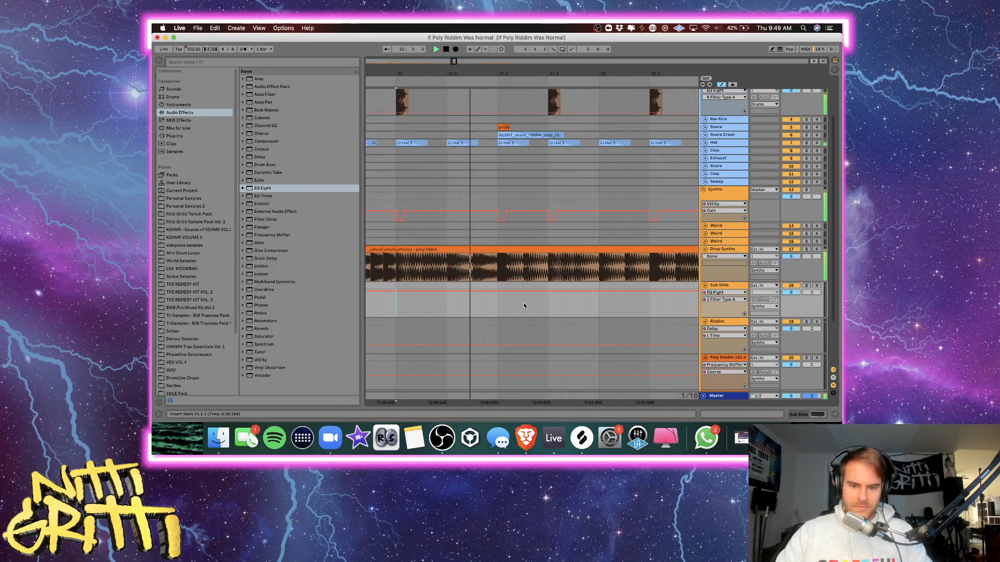
pyautogui.hscroll(2, 523, 304)
pyautogui.hscroll(2, 524, 304)
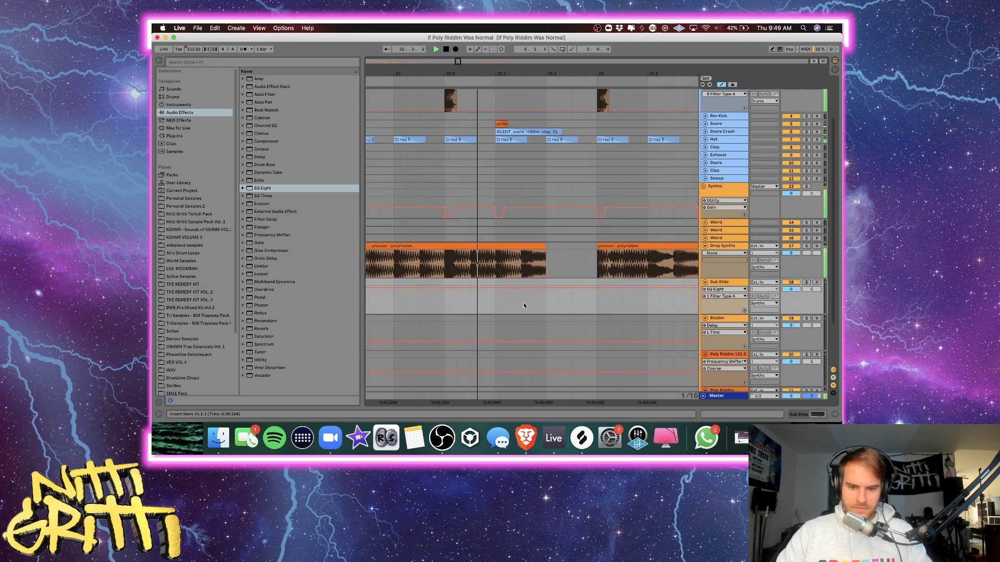
# Cut out the one-beat slice at 22.2 on Drop Synths, move it to 22.3 and audition the result.
pyautogui.press('space')
pyautogui.click(445, 265)
pyautogui.press('super+e')
pyautogui.moveTo(446, 247); pyautogui.dragTo(488, 248)
pyautogui.press('space')
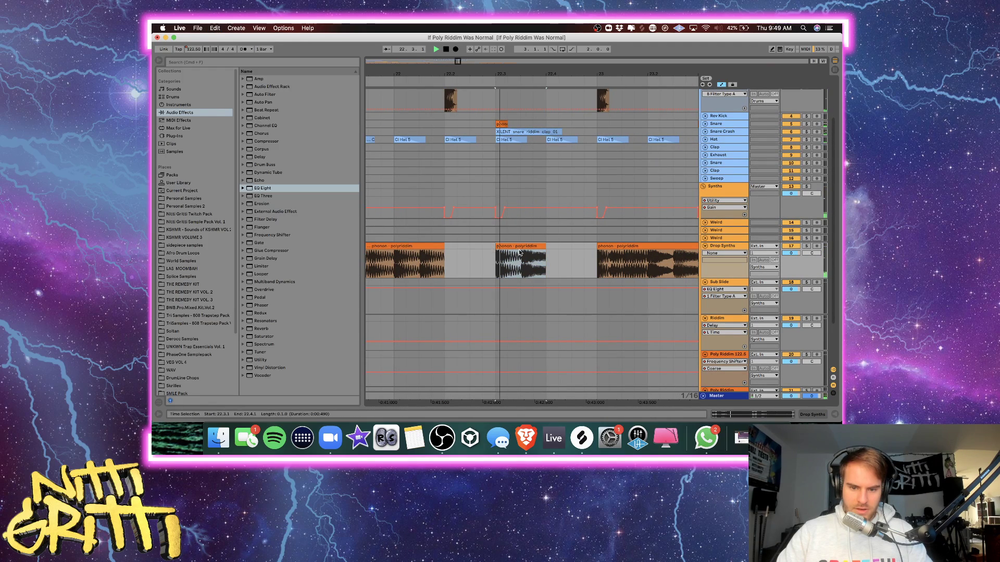
# Stop playback and try deactivating the one-beat Drop Synths clip at 22.3.
pyautogui.press('space')
pyautogui.press('0')
# Duplicate the Sub Slide and Riddim section from bars 17–21 into the following four bars.
pyautogui.press('-')
pyautogui.press('-')
pyautogui.press('-')
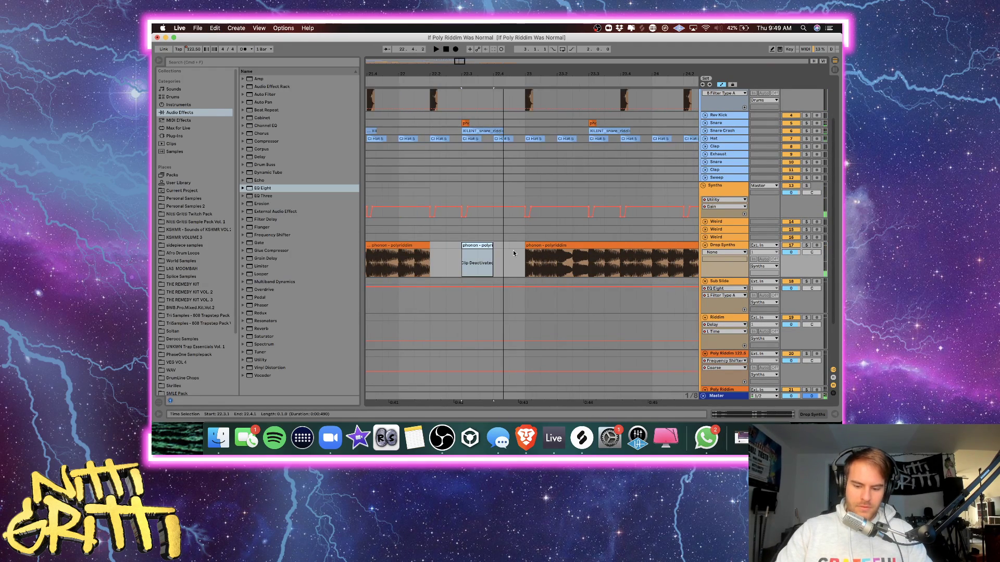
pyautogui.press('-')
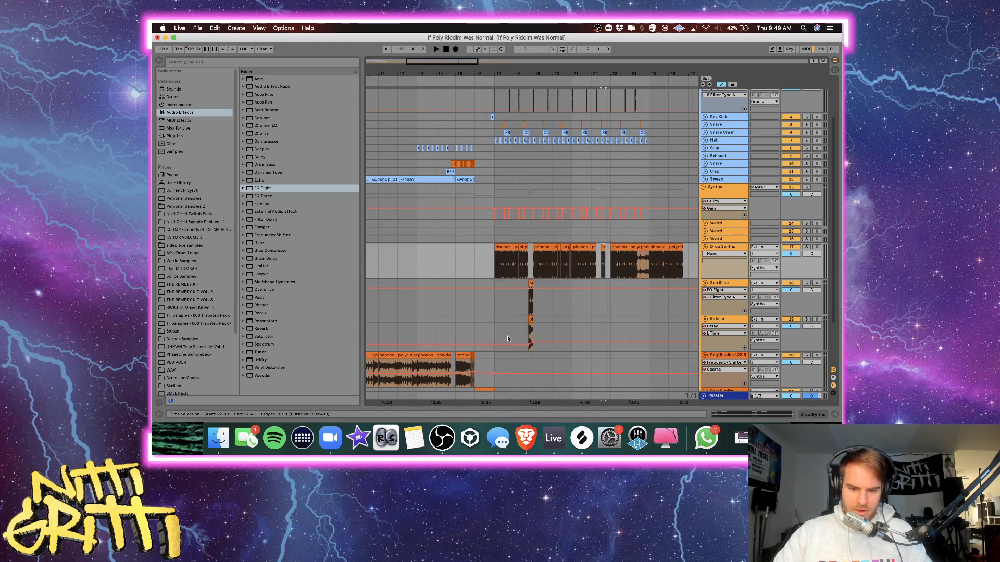
pyautogui.moveTo(494, 321); pyautogui.dragTo(573, 286)
pyautogui.press('super+d')
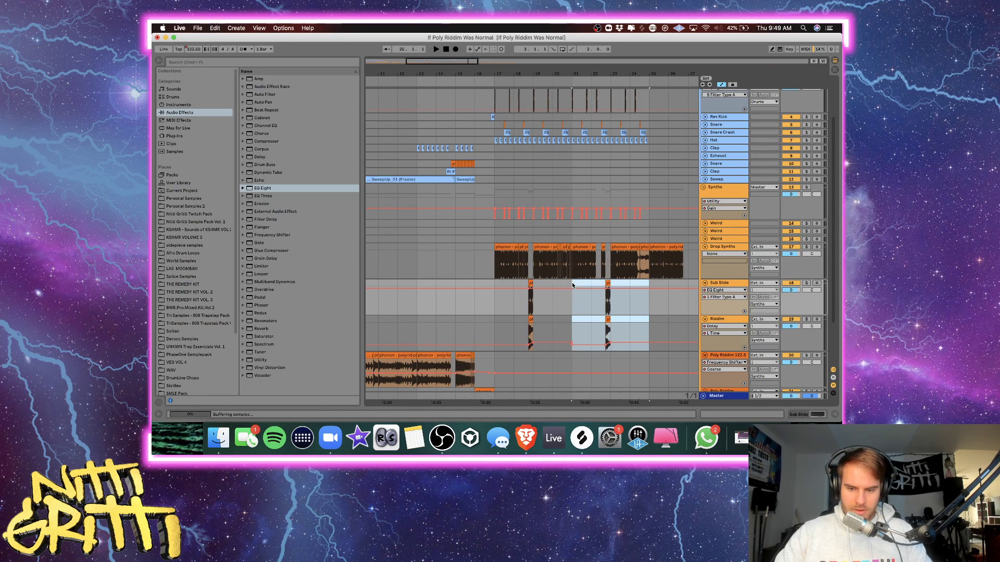
# Play back the drop from bar 21 to check the duplicated Sub Slide and Riddim clips.
pyautogui.hscroll(3, 572, 287)
pyautogui.click(502, 311)
pyautogui.press('+')
pyautogui.press('+')
pyautogui.press('space')
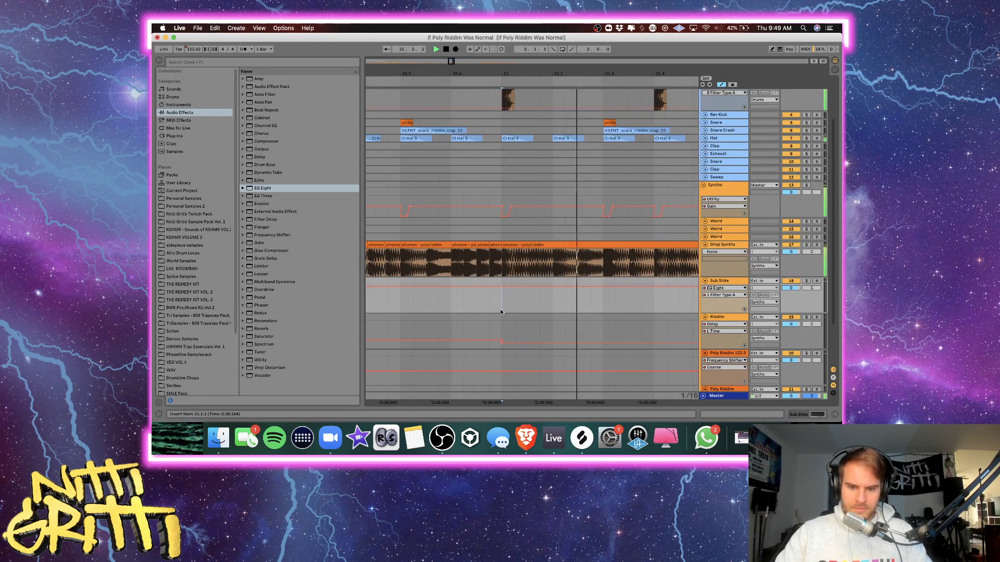
pyautogui.press('+')
pyautogui.press('+')
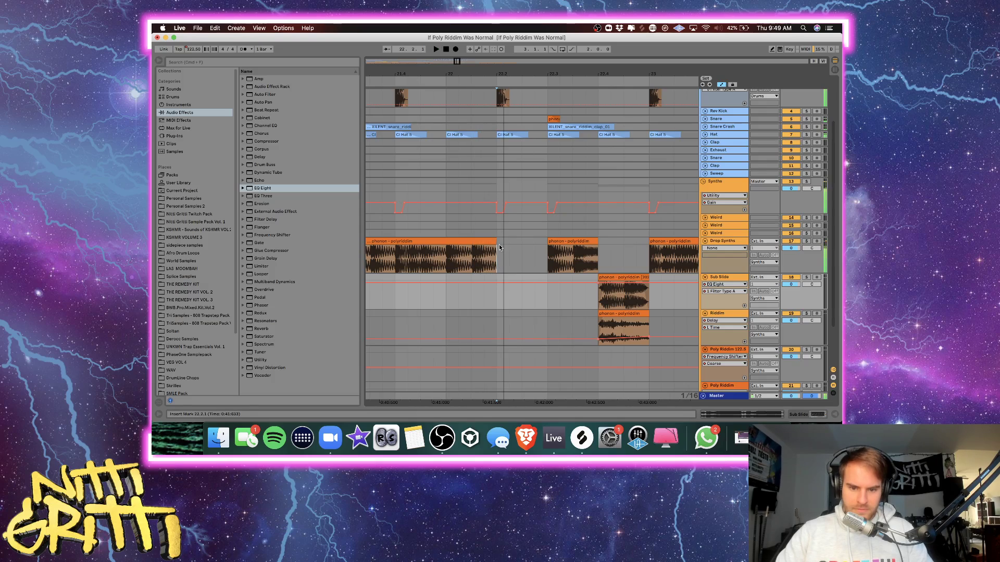
# Duplicate the Drop Synths beat at 22.1 into the gap at 22.2 and play it back.
pyautogui.press('+')
pyautogui.moveTo(499, 244); pyautogui.dragTo(417, 243)
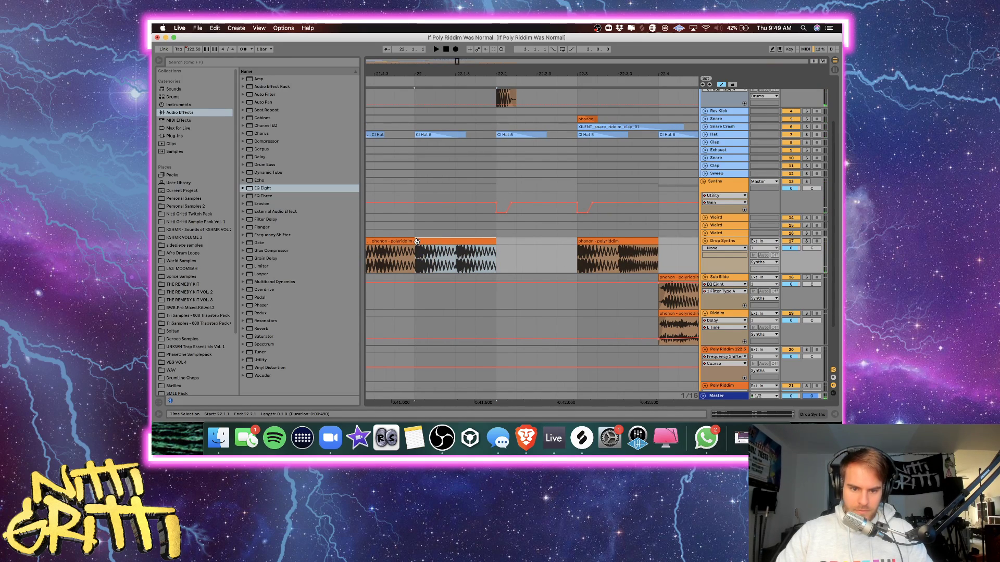
pyautogui.press('super+d')
pyautogui.click(416, 259)
pyautogui.press('space')
pyautogui.hscroll(3, 531, 263)
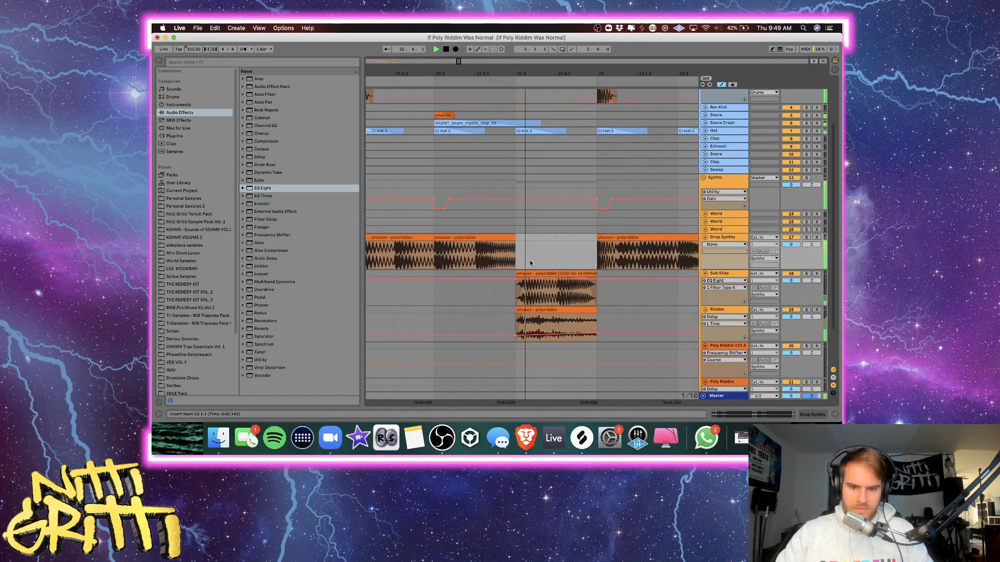
pyautogui.press('space')
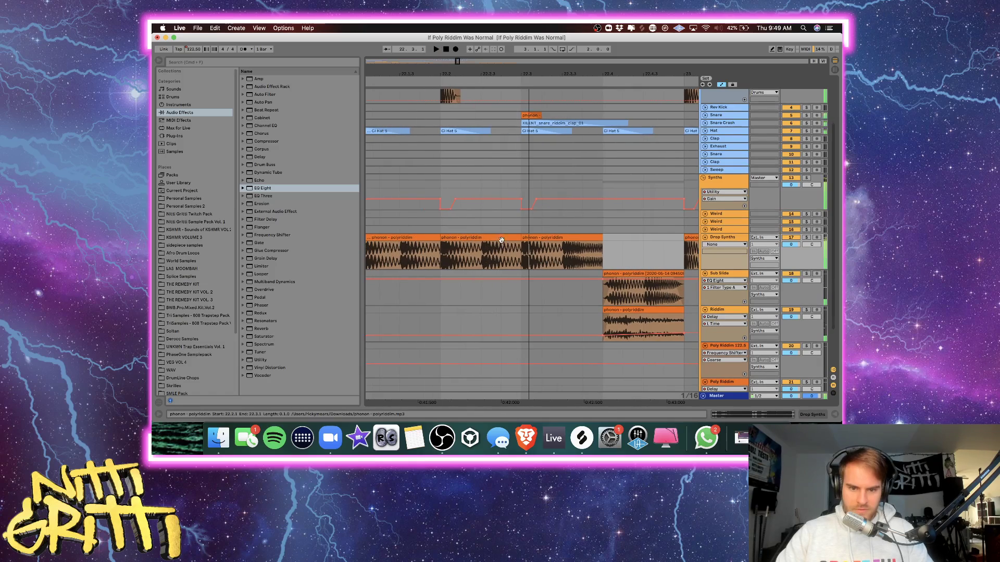
# Split the Drop Synths clip at 22.2.3 and delete its second half up to 22.3.
pyautogui.click(494, 237)
pyautogui.doubleClick(486, 245)
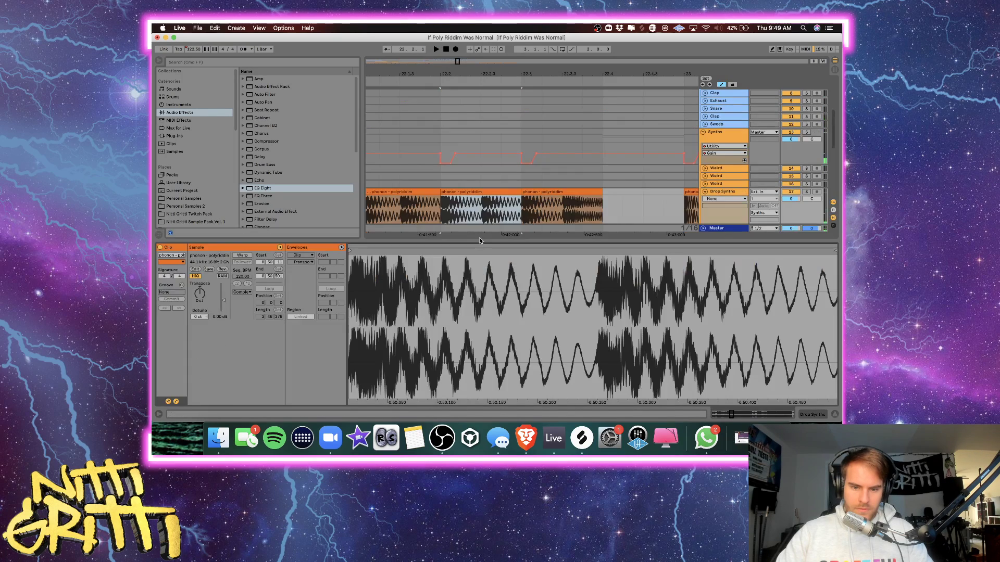
pyautogui.press('super+e')
pyautogui.click(491, 192)
pyautogui.press('Delete')
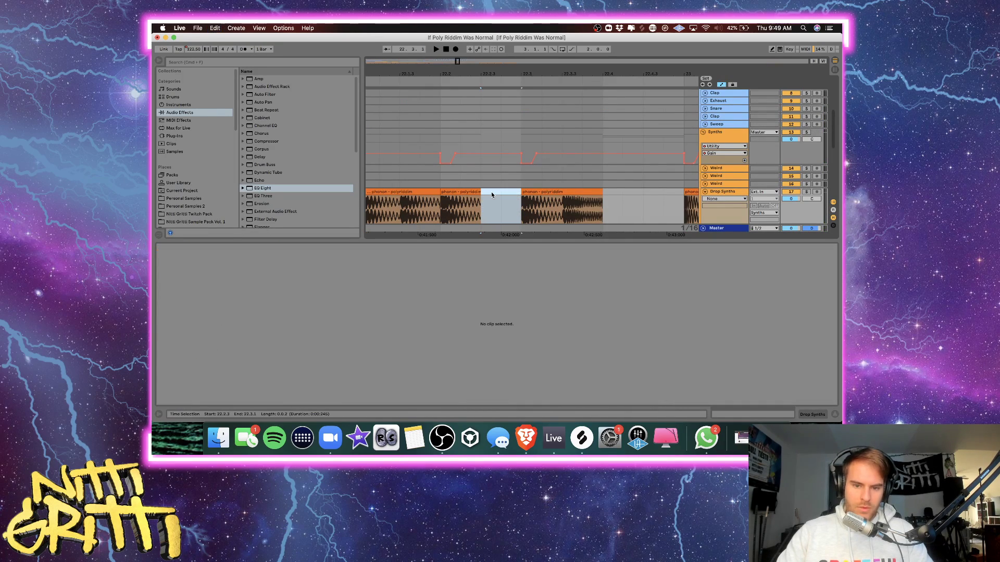
# Reverse the remaining half-beat Drop Synths clip at 22.2, audition it, and close the clip view.
pyautogui.moveTo(460, 200); pyautogui.dragTo(497, 191)
pyautogui.click(459, 192)
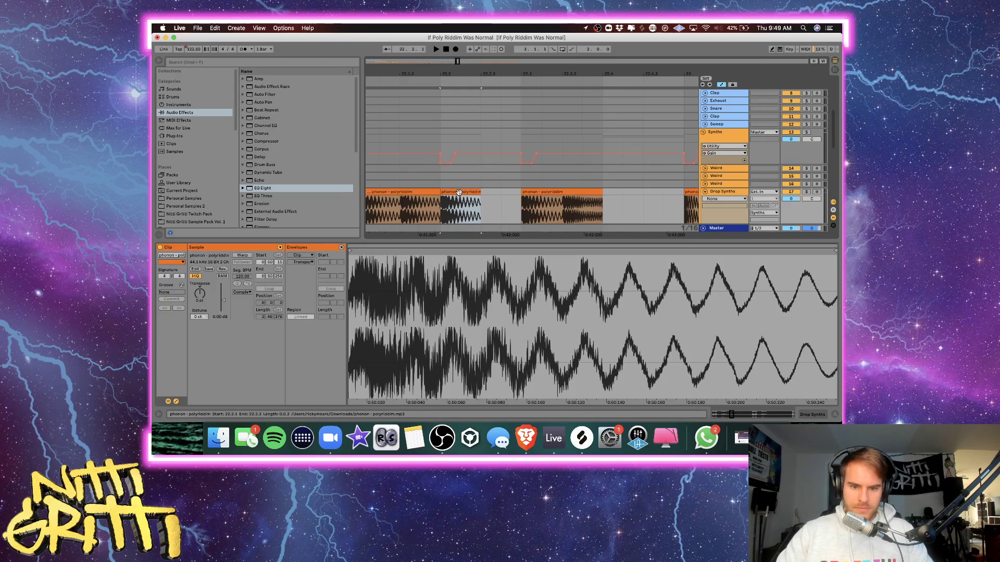
pyautogui.press('r')
pyautogui.press('space')
pyautogui.click(415, 192)
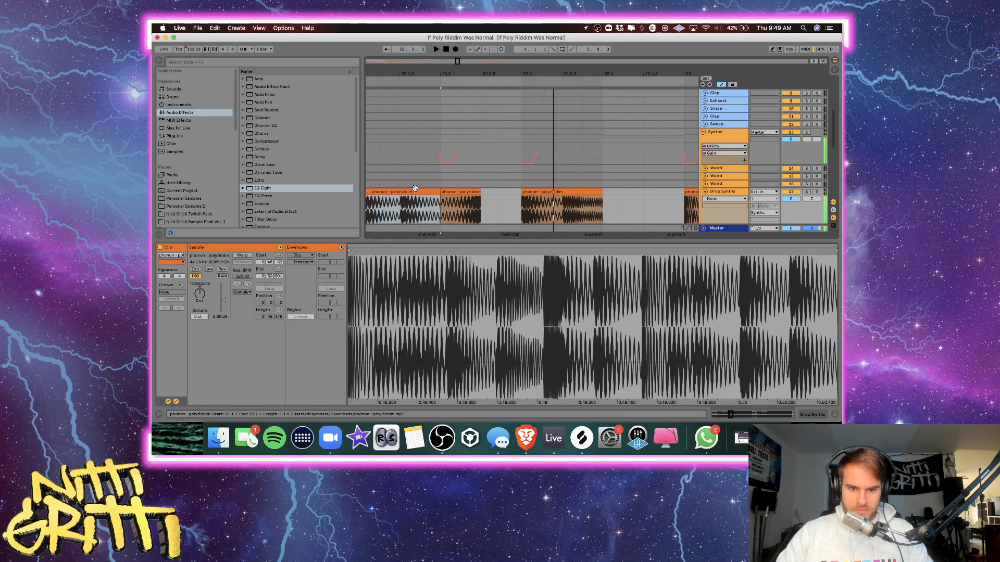
pyautogui.press('space')
pyautogui.press('space')
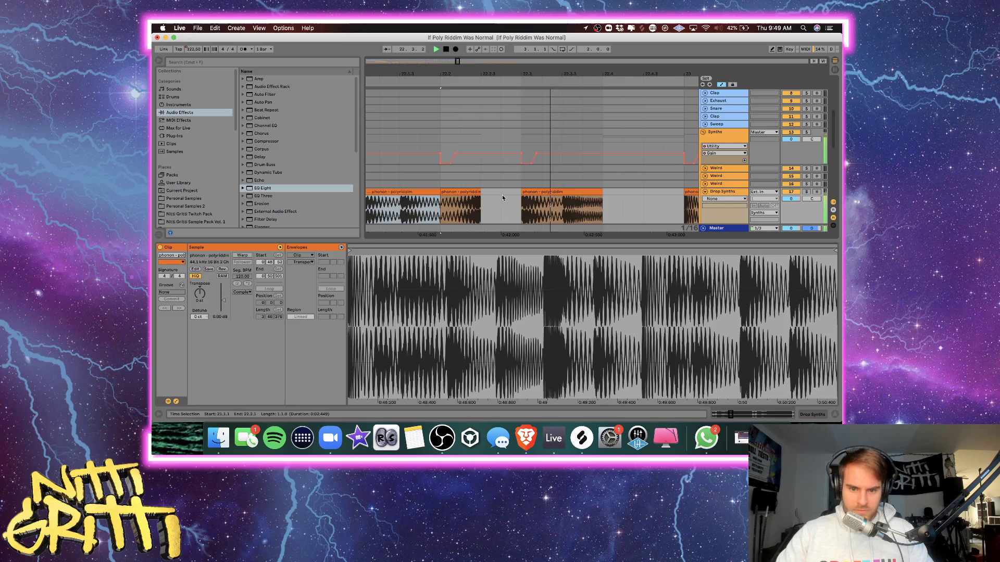
pyautogui.click(462, 192)
pyautogui.press('space')
pyautogui.click(833, 416)
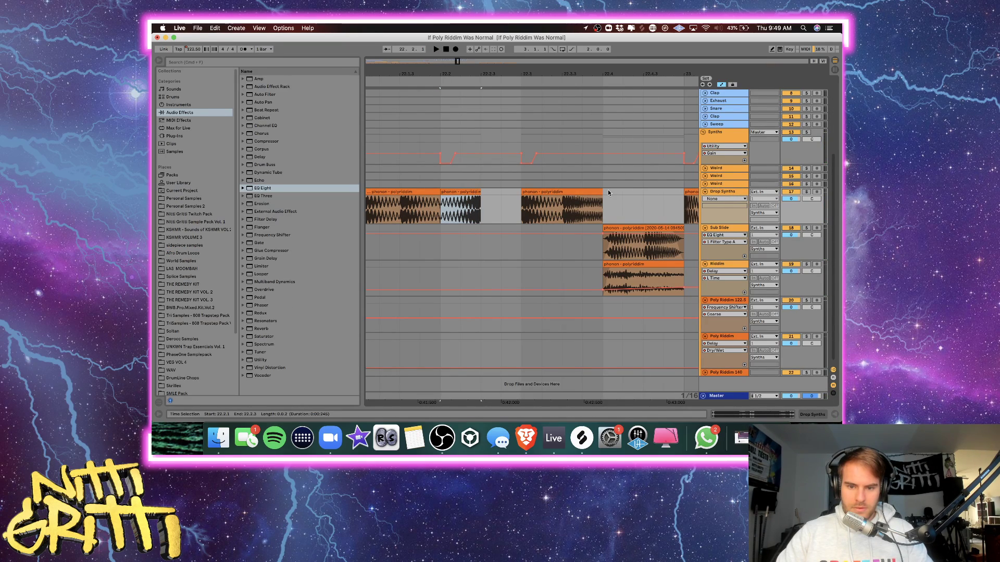
# Copy a sixteenth-note slice of the Drop Synths clip from 22.3.3 and paste it at 22.2.3.
pyautogui.click(562, 203)
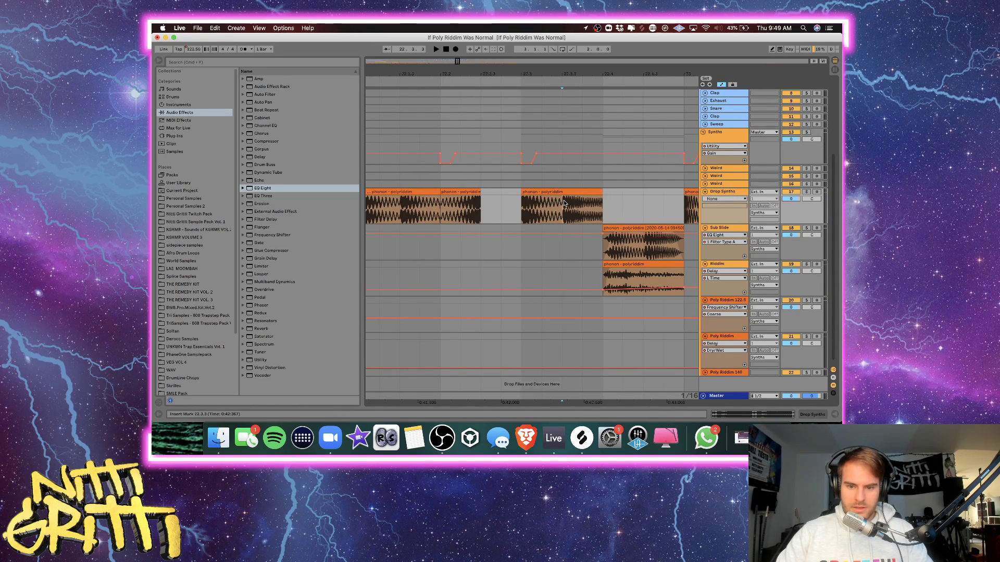
pyautogui.click(488, 197)
pyautogui.press('super+v')
# Hide the automation lanes, solo the Drop Synths track and play it back from 22.2.3.
pyautogui.press('a')
pyautogui.click(730, 192)
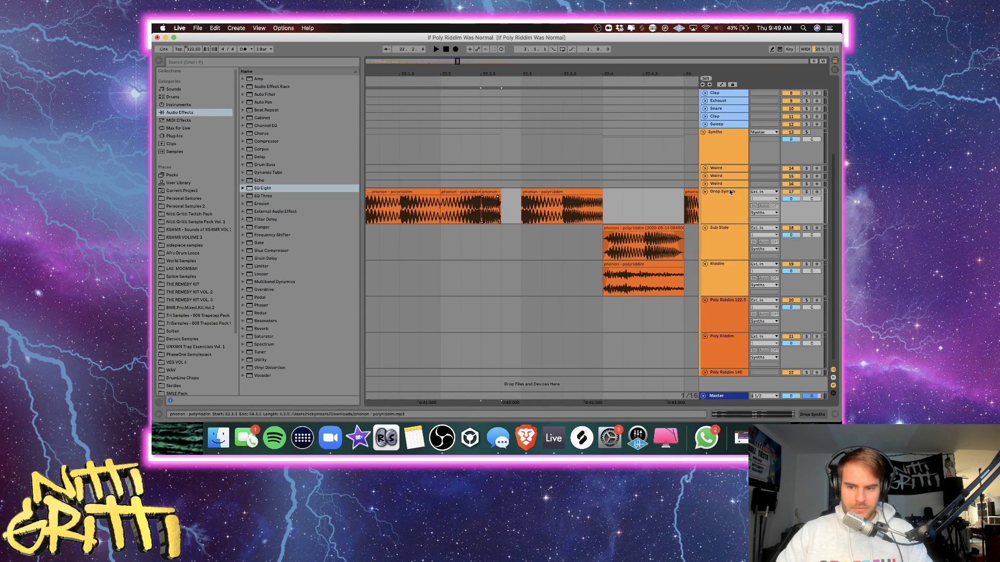
pyautogui.click(806, 192)
pyautogui.press('space')
pyautogui.press('space')
pyautogui.press('space')
# Add a Reverb to the Drop Synths track and raise its decay time to about 5.41 s.
pyautogui.doubleClick(726, 210)
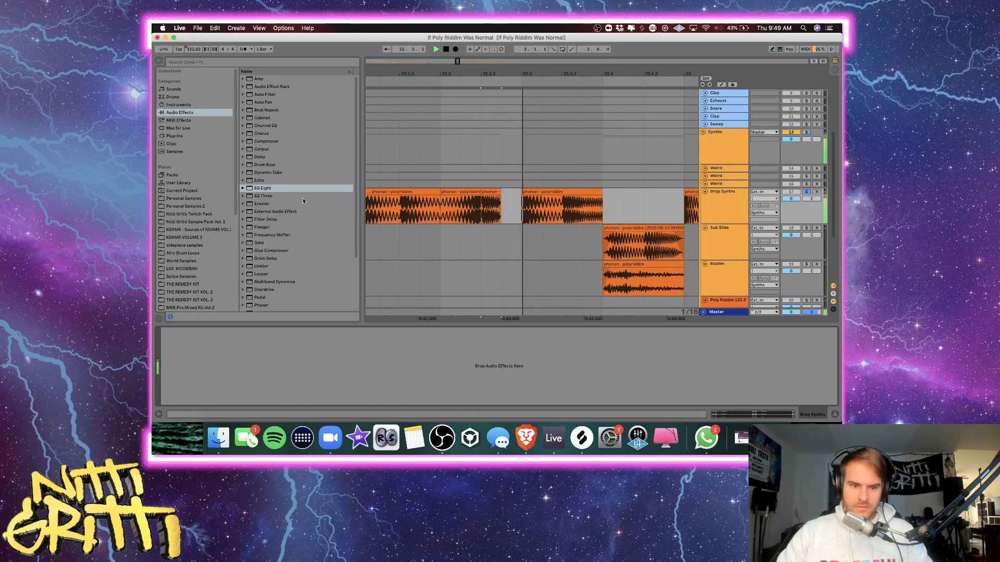
pyautogui.scroll(-3, 286, 214)
pyautogui.moveTo(261, 259); pyautogui.dragTo(297, 358)
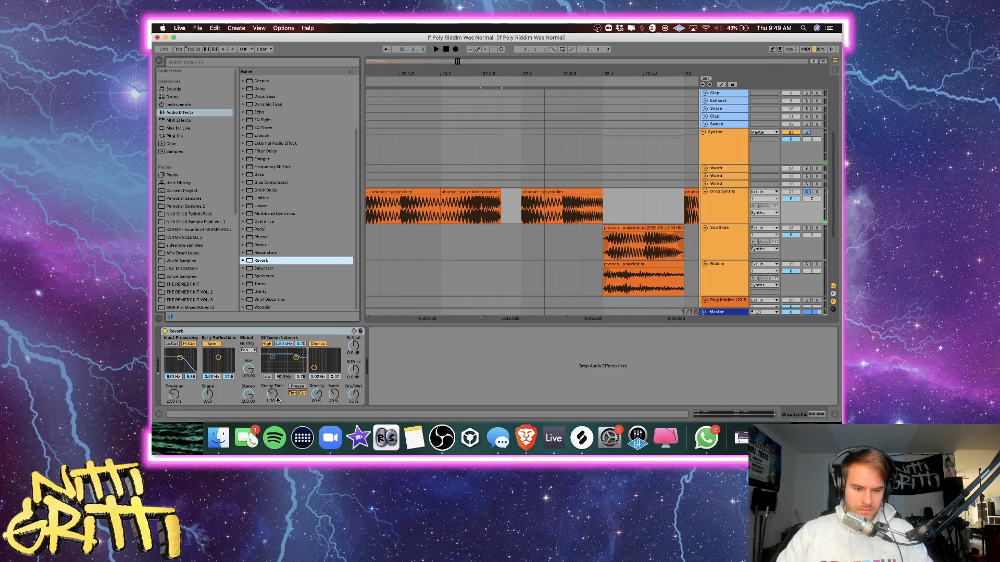
pyautogui.moveTo(278, 400); pyautogui.dragTo(277, 372)
# Show automation and draw a rise in the Drop Synths reverb's Dry/Wet between 22.2.3 and 22.2.4.
pyautogui.press('a')
pyautogui.click(491, 229)
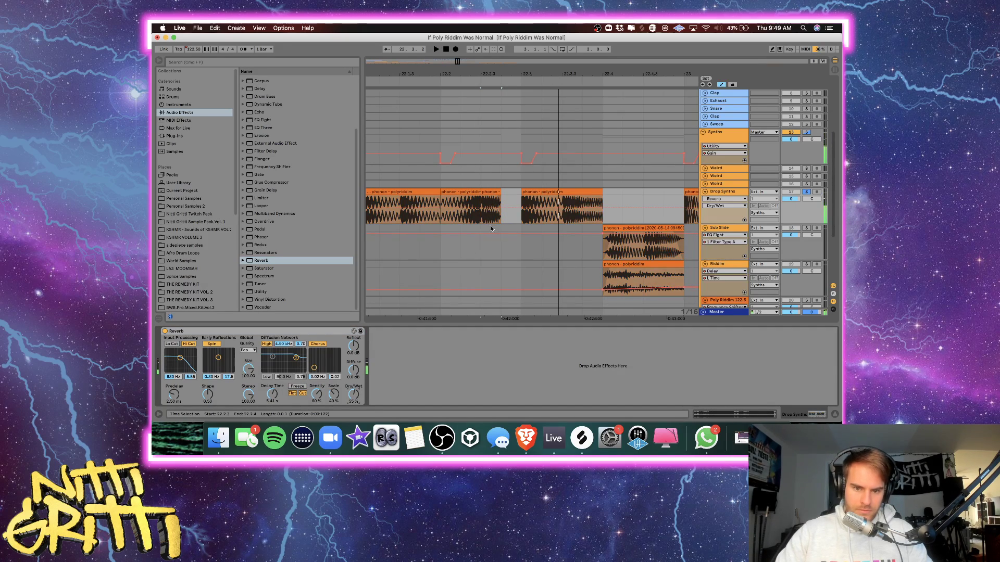
pyautogui.click(482, 208)
pyautogui.moveTo(501, 208); pyautogui.dragTo(502, 202)
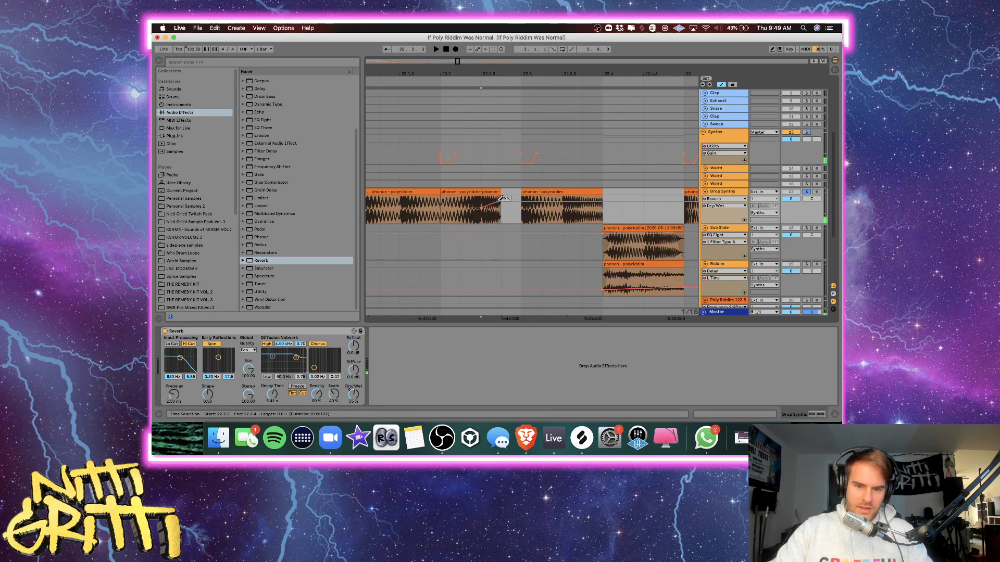
pyautogui.press('b')
pyautogui.click(530, 206)
pyautogui.press('b')
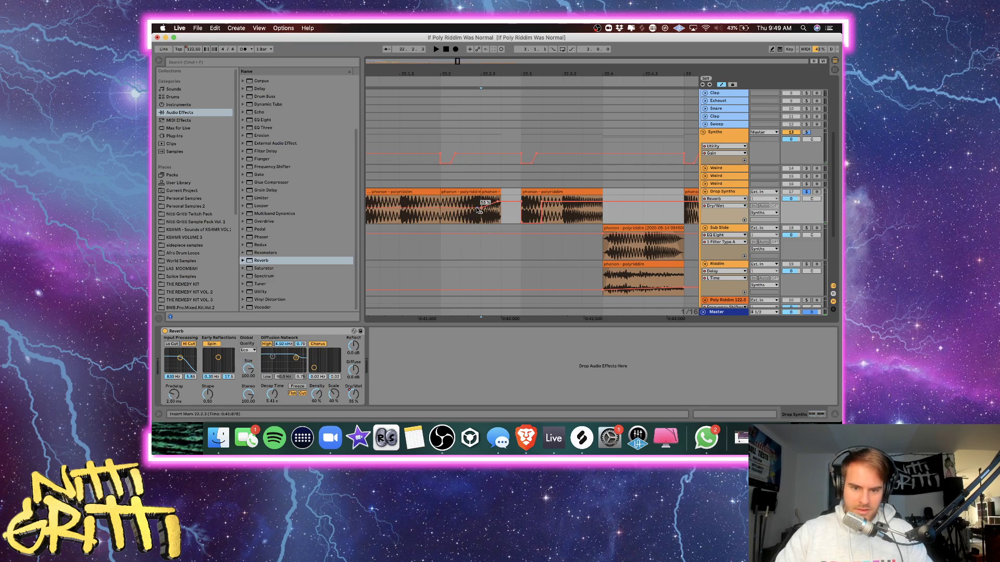
# Lower the start of the reverb's Dry/Wet ramp at 22.2.3 to 0% while auditioning it.
pyautogui.click(479, 211)
pyautogui.press('space')
pyautogui.press('space')
pyautogui.press('space')
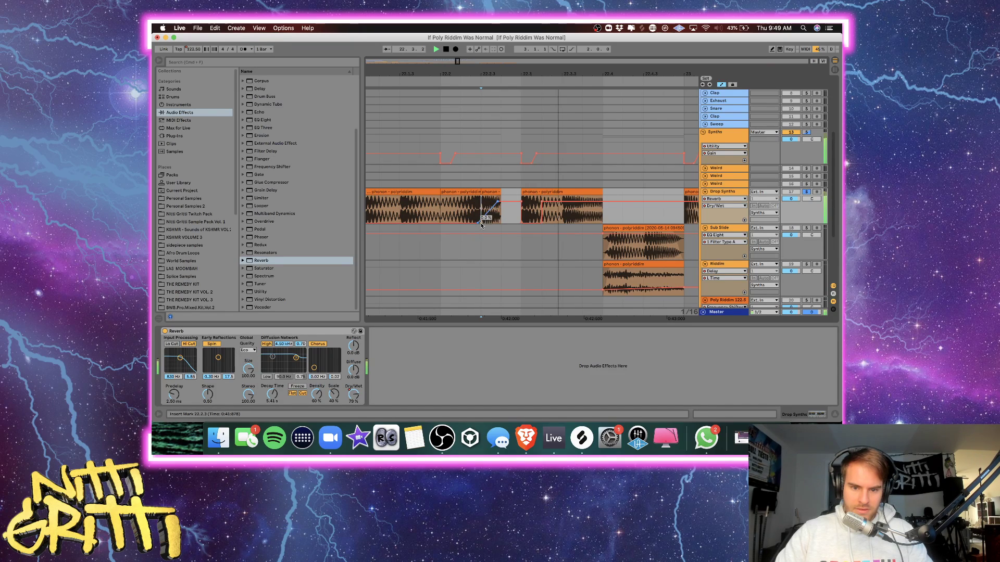
pyautogui.moveTo(479, 221); pyautogui.dragTo(480, 223)
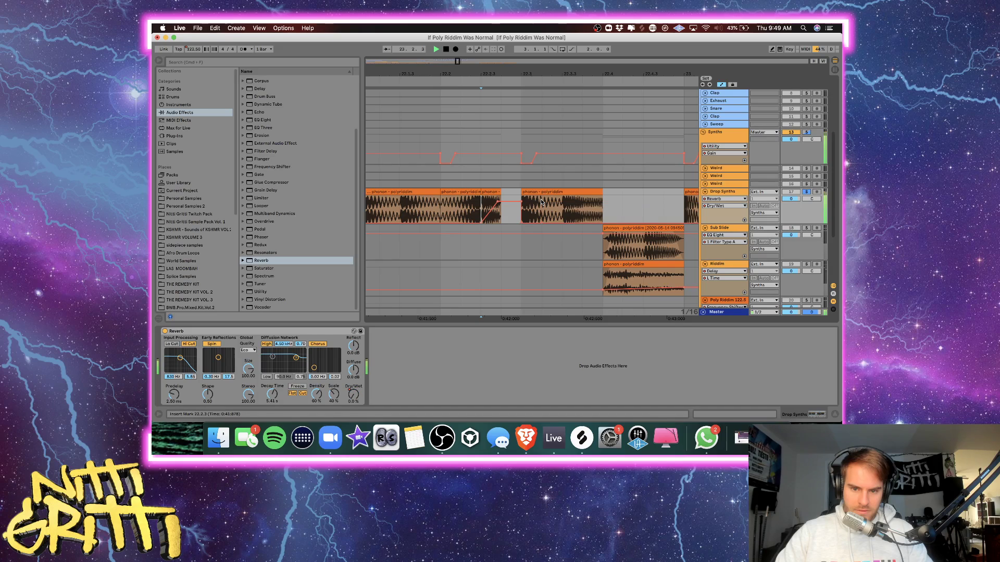
pyautogui.click(469, 208)
pyautogui.press('space')
# Unsolo Drop Synths and play the full drop back from bar 21, closing the device view when finished.
pyautogui.press('-')
pyautogui.press('-')
pyautogui.hscroll(-3, 458, 207)
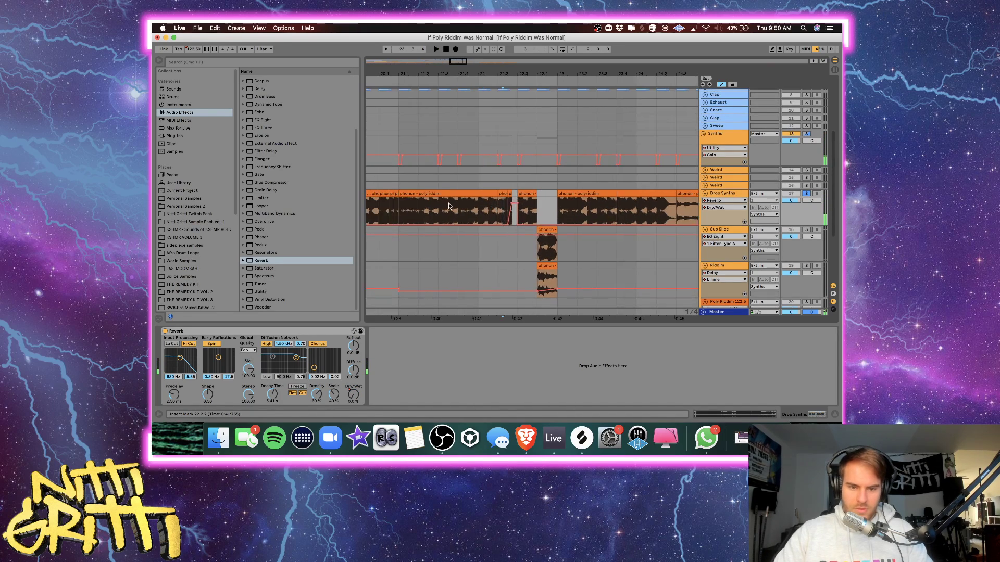
pyautogui.press('space')
pyautogui.click(405, 188)
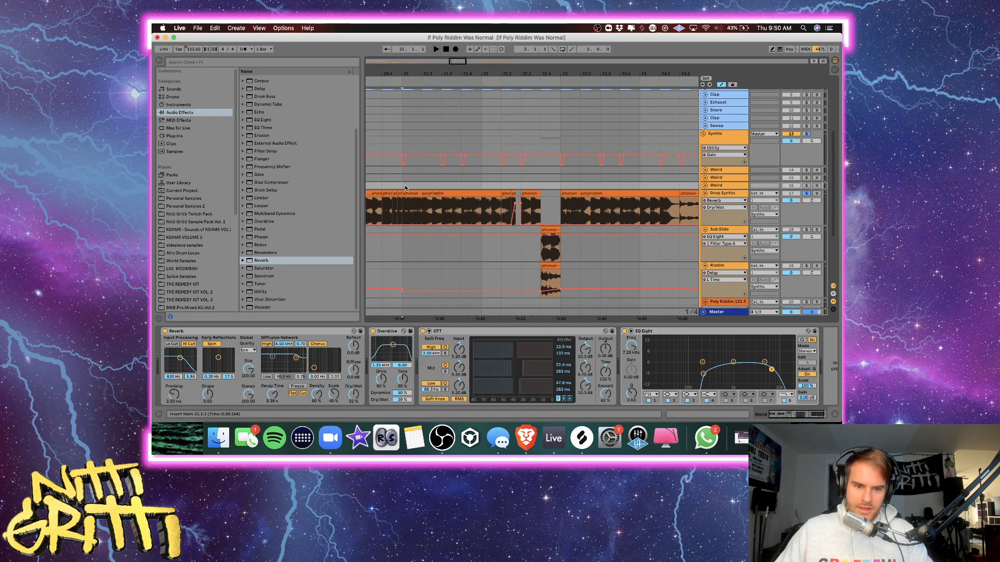
pyautogui.press('space')
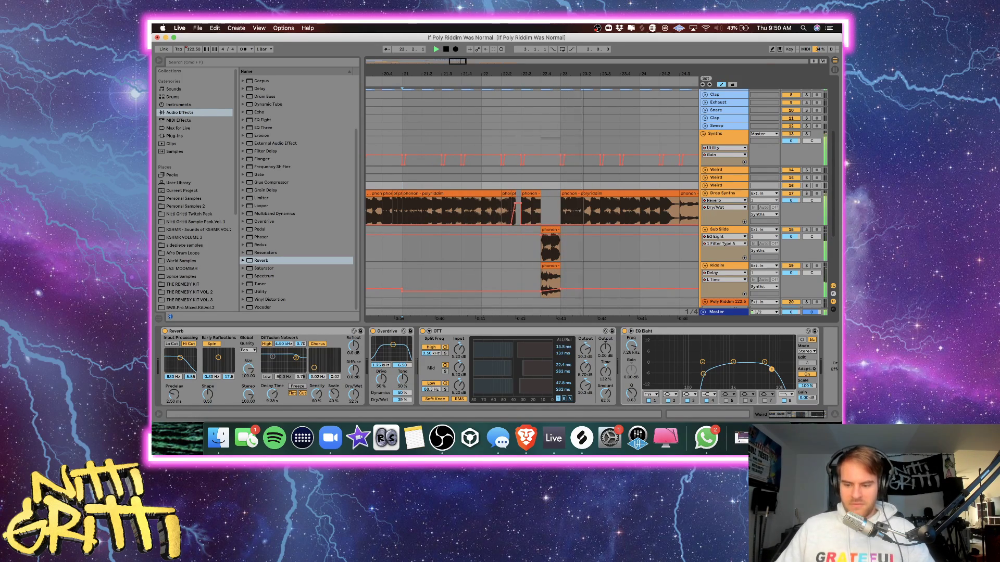
pyautogui.press('super+alt+l')
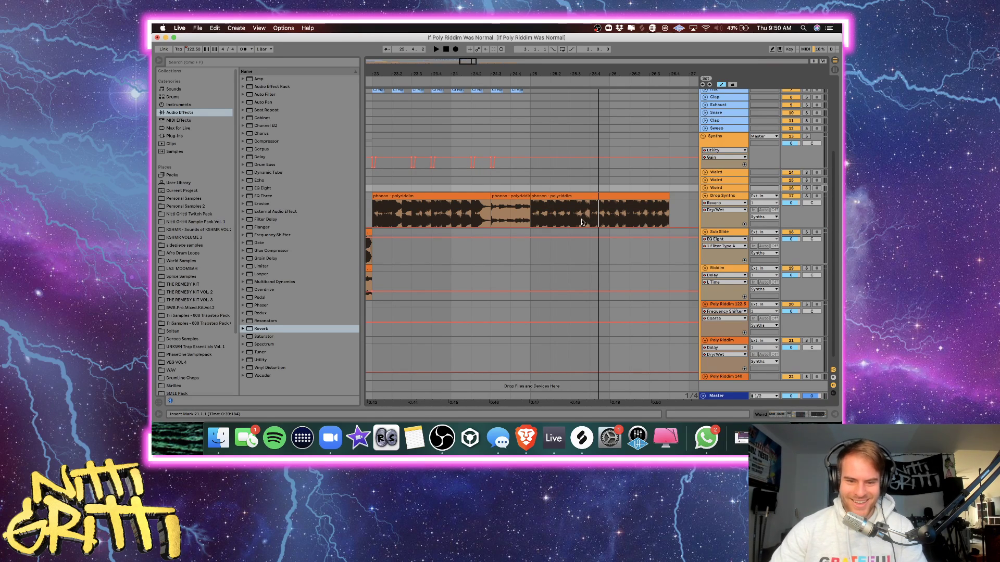
# Hide the automation lanes and play back the drop from bar 23.
pyautogui.click(439, 210)
pyautogui.hscroll(-2, 447, 210)
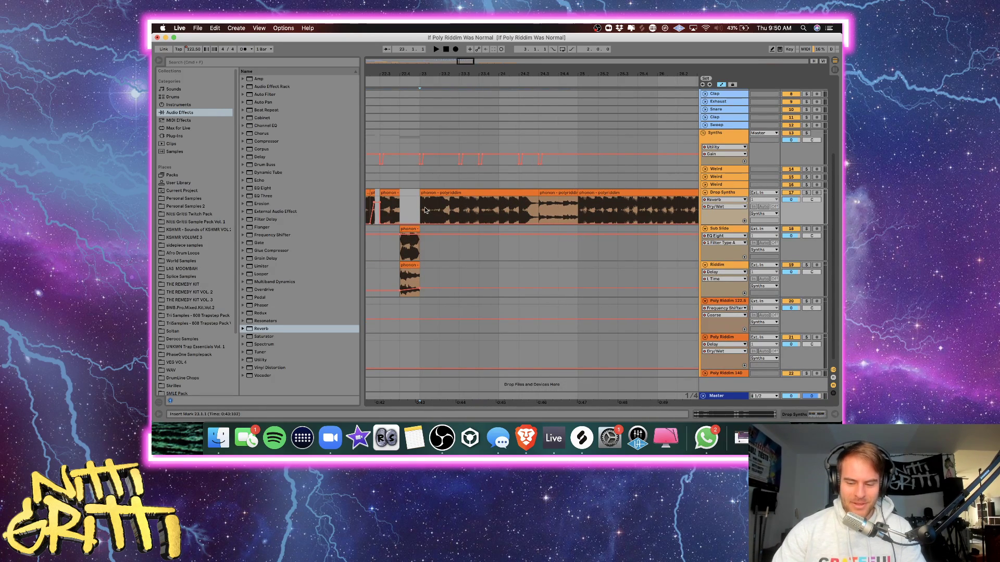
pyautogui.press('+')
pyautogui.press('+')
pyautogui.press('a')
pyautogui.press('a')
pyautogui.press('a')
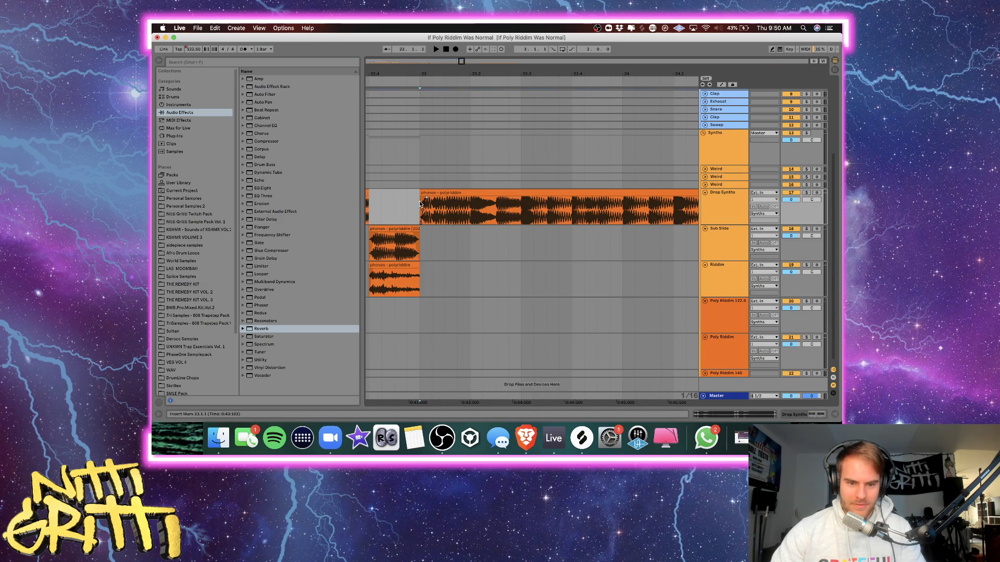
pyautogui.press('space')
pyautogui.scroll(3, 565, 264)
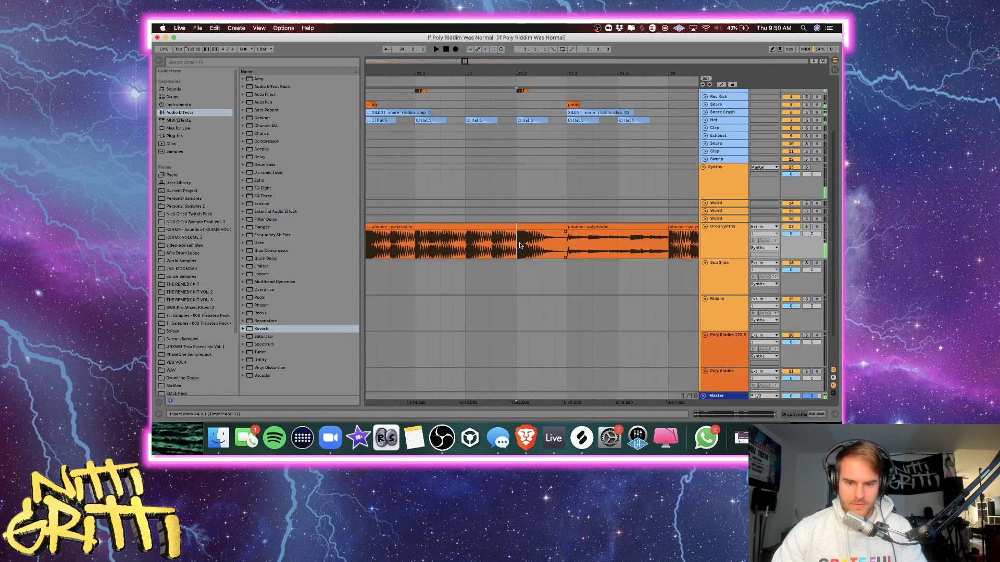
# Split the Drop Synths clip at 24.2 and delete the one-beat piece up to 24.3.
pyautogui.press('super+e')
pyautogui.click(523, 227)
pyautogui.press('Delete')
pyautogui.press('-')
pyautogui.press('-')
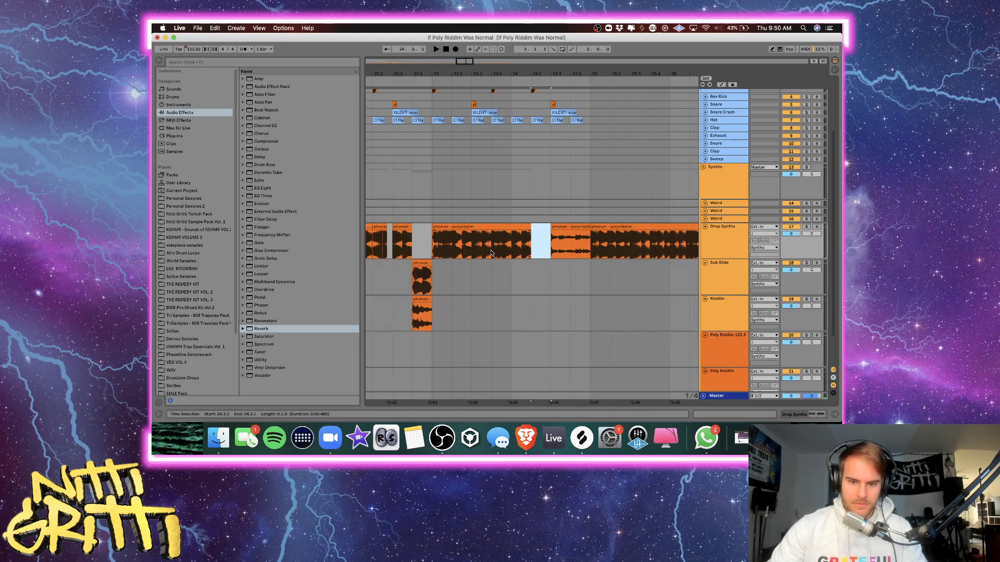
# Fill the Drop Synths gap at 24.2 with a duplicated one-beat section and play back from bar 23.
pyautogui.hscroll(3, 597, 253)
pyautogui.moveTo(550, 251); pyautogui.dragTo(566, 251)
pyautogui.press('super+d')
pyautogui.click(475, 246)
pyautogui.press('space')
pyautogui.hscroll(3, 474, 245)
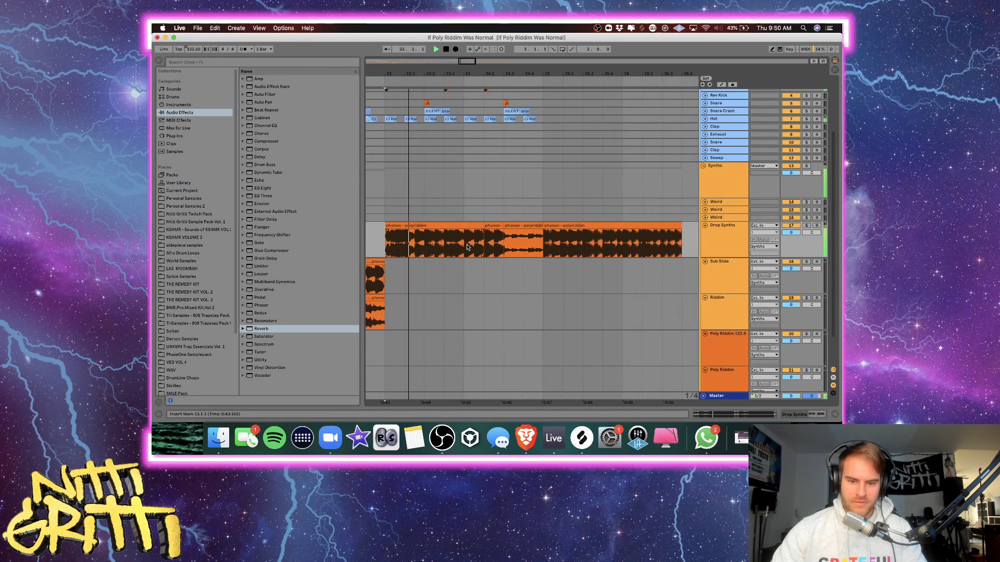
# Play back from bar 24 and open the Drop Synths clip at 24.3 in the clip view.
pyautogui.click(474, 246)
pyautogui.press('+')
pyautogui.press('+')
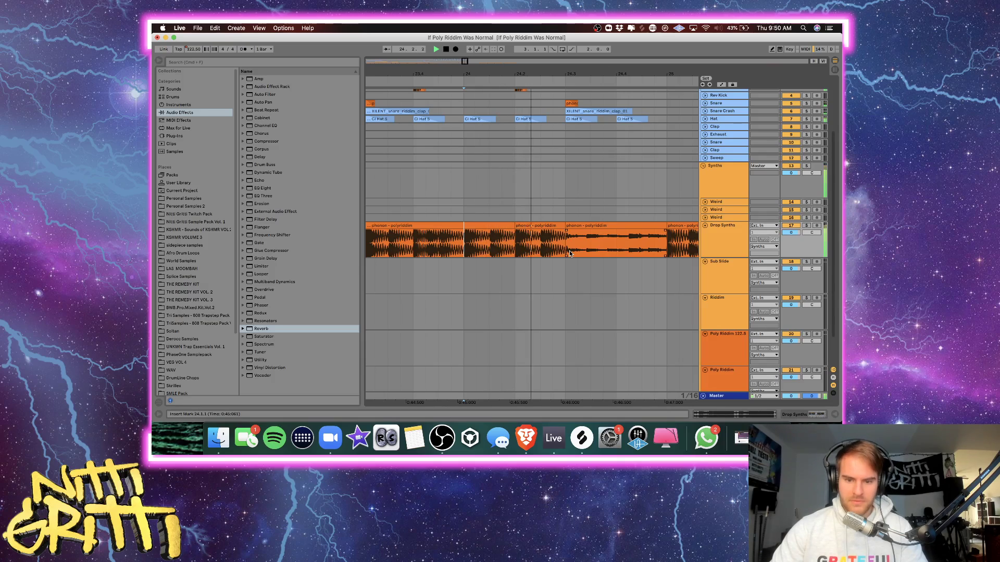
pyautogui.hscroll(3, 569, 252)
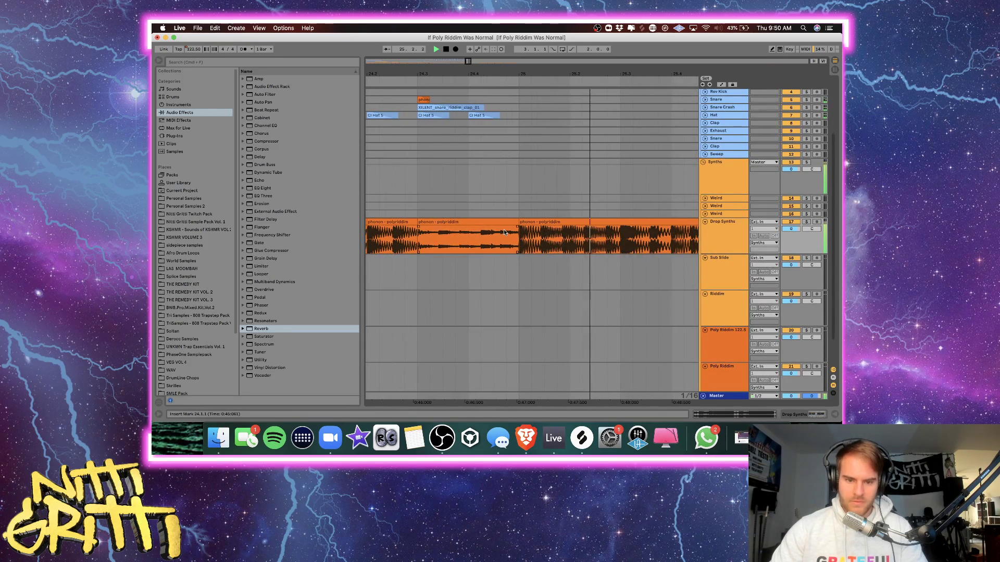
pyautogui.press('space')
pyautogui.doubleClick(464, 224)
pyautogui.press('space')
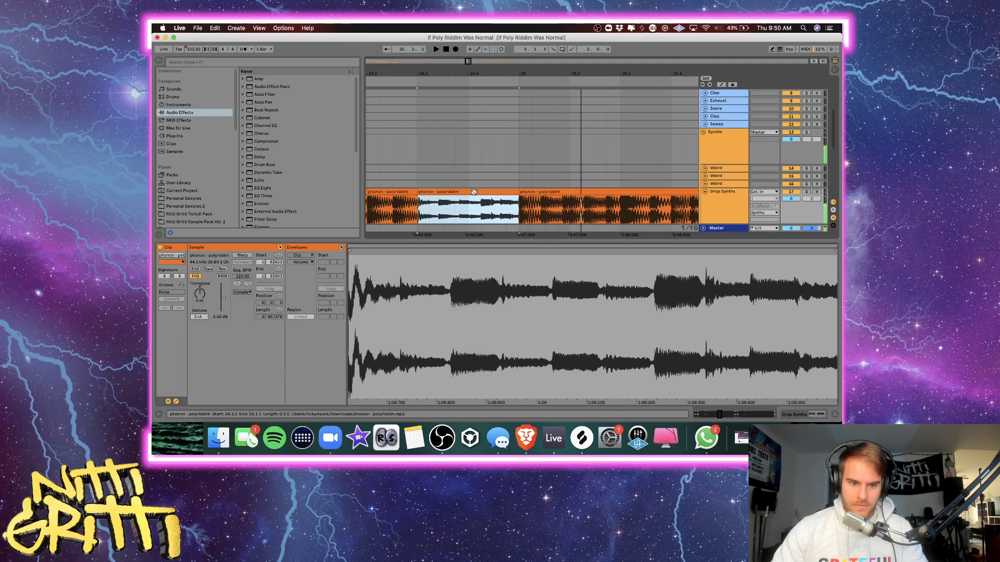
# Turn on Warp for the Drop Synths clip at 24.3, solo the Drop Synths track and show its devices.
pyautogui.click(242, 255)
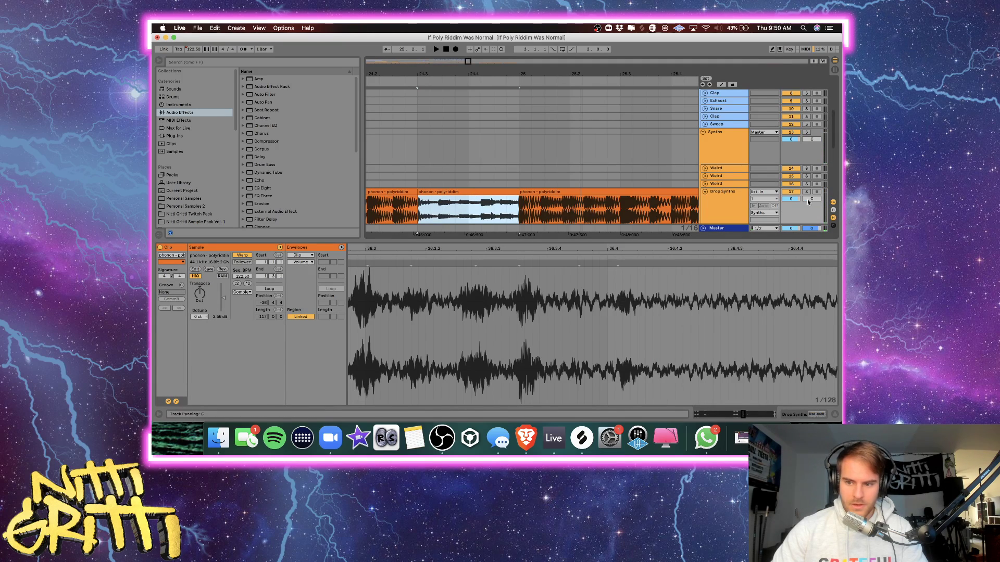
pyautogui.click(807, 192)
pyautogui.click(734, 194)
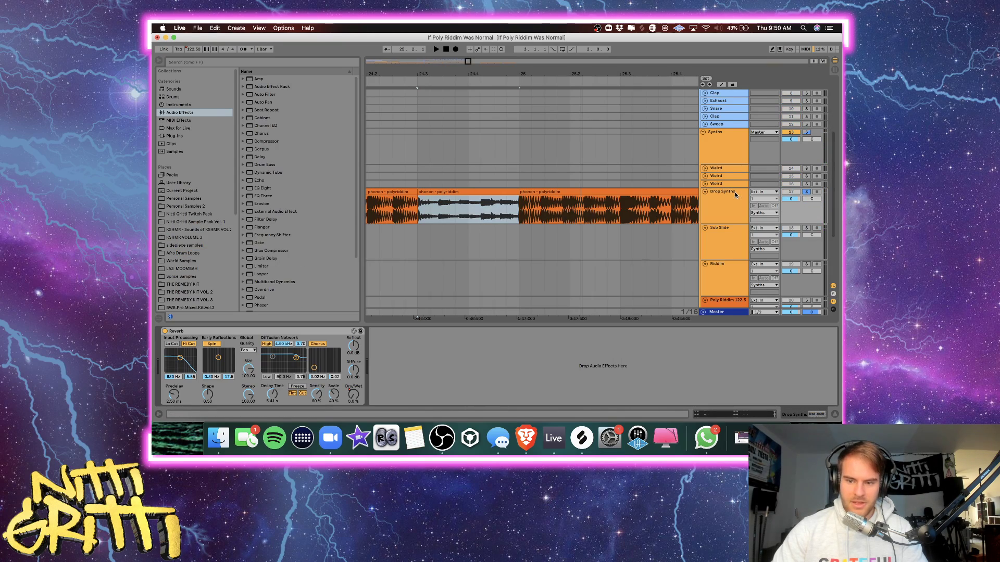
# Search the plug-ins for "tape stop" and add kHs Tape Stop to the Drop Synths track.
pyautogui.click(192, 61)
pyautogui.write('tape stop')
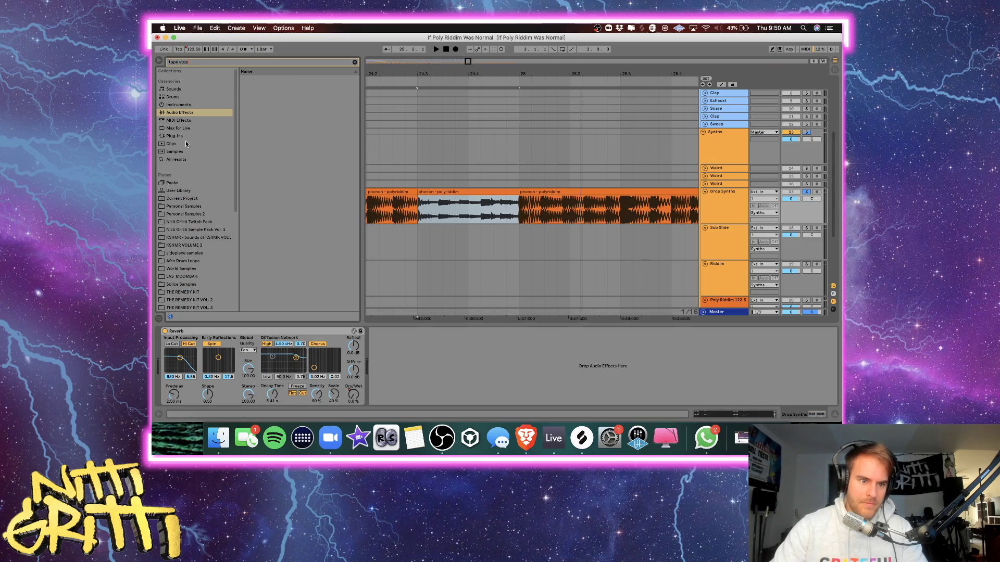
pyautogui.click(175, 136)
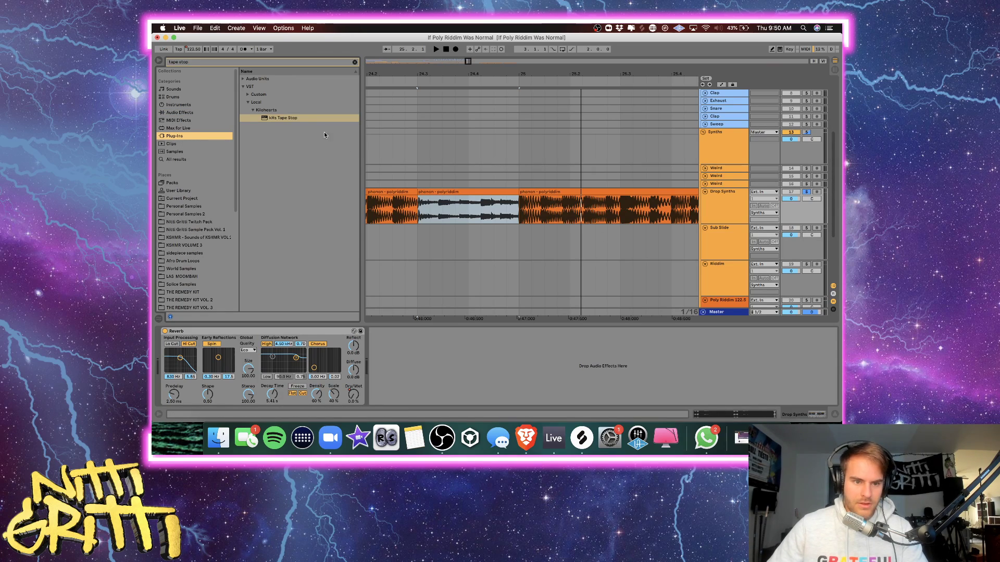
pyautogui.moveTo(284, 121); pyautogui.dragTo(398, 373)
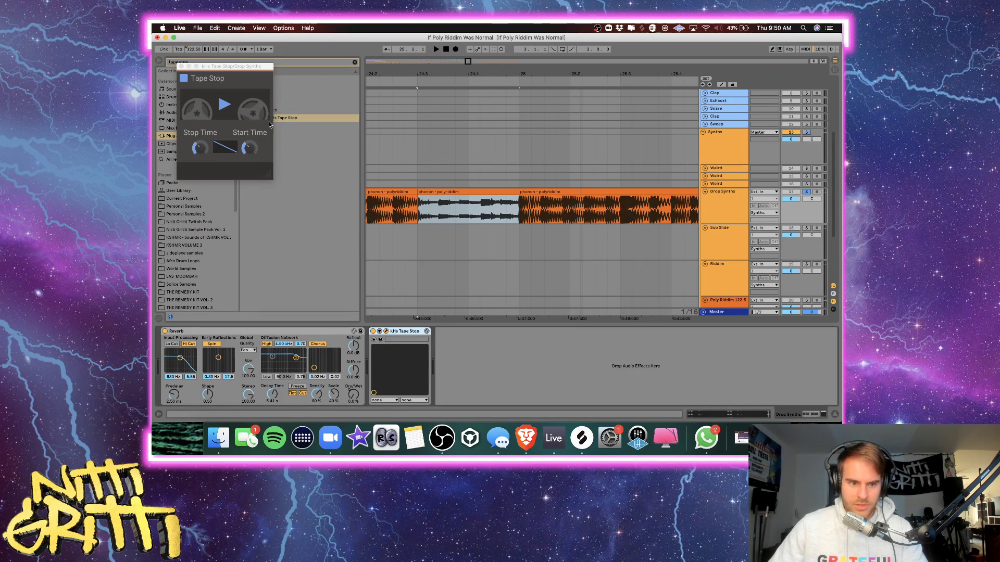
pyautogui.moveTo(249, 148); pyautogui.dragTo(250, 147)
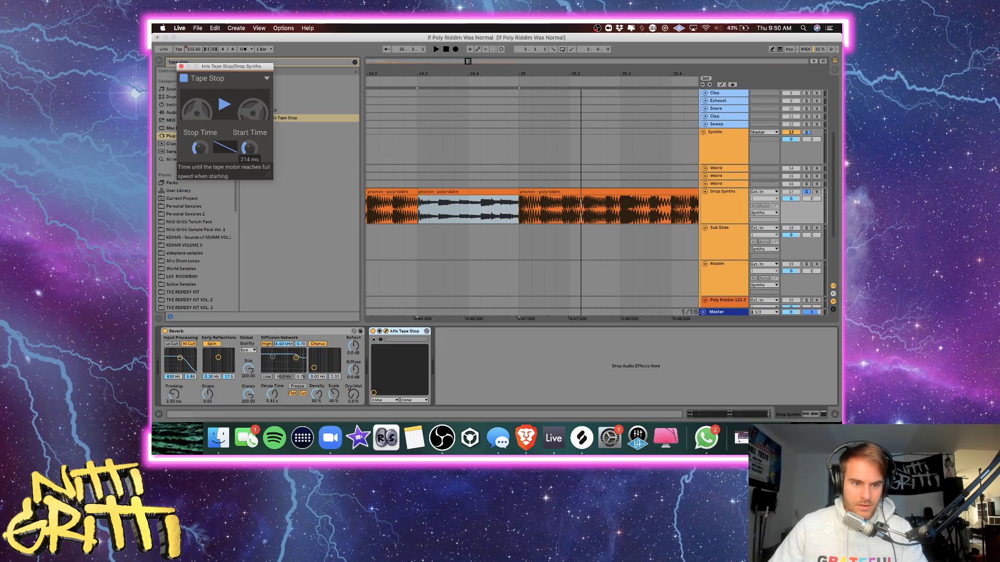
# Show the automation lanes and automate Tape Stop's Play parameter to switch off at 24.3 on Drop Synths.
pyautogui.press('a')
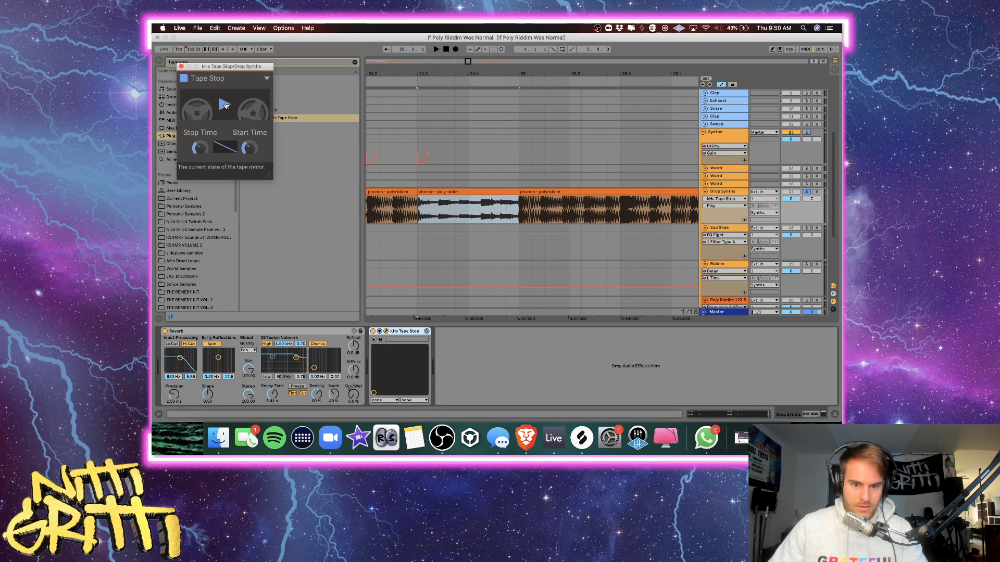
pyautogui.click(422, 218)
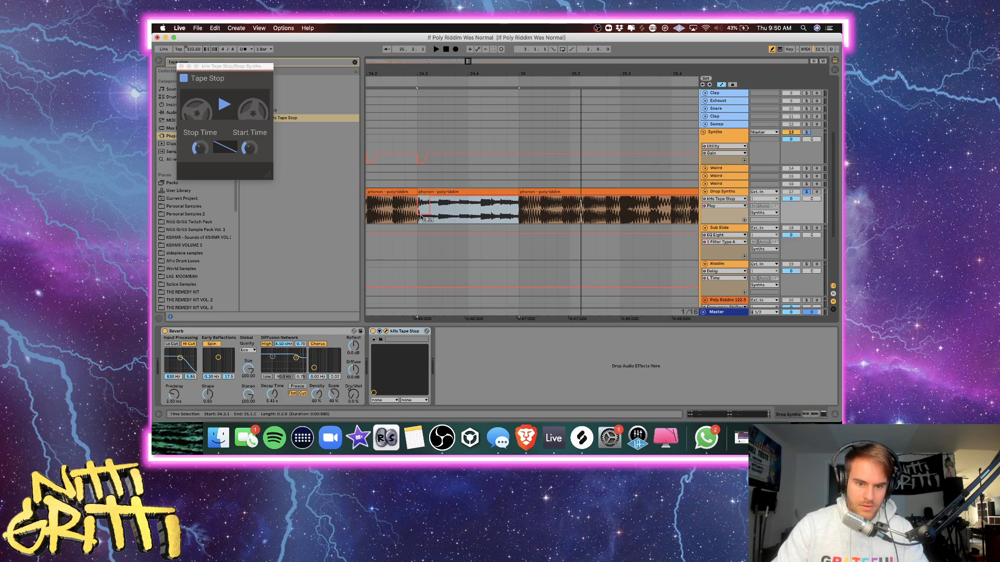
pyautogui.press('b')
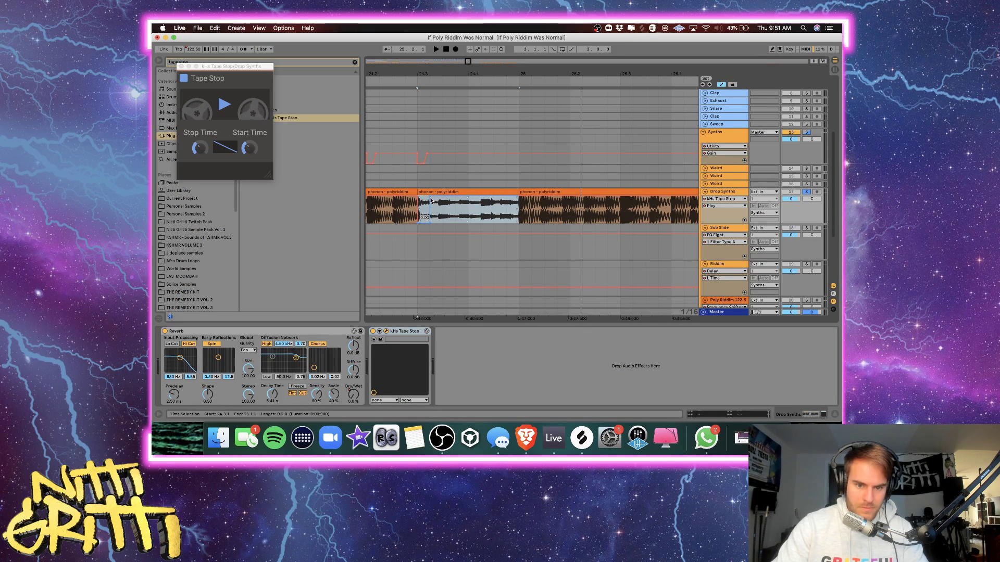
pyautogui.click(431, 200)
pyautogui.click(412, 198)
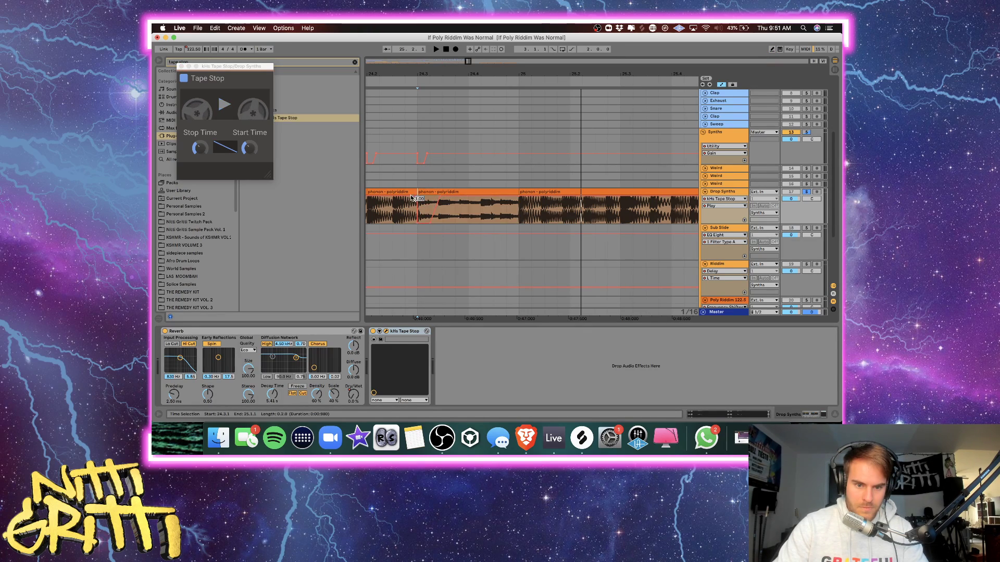
# Play back the tape stop from bar 24 and again from an earlier point in bar 23.
pyautogui.scroll(-3, 422, 218)
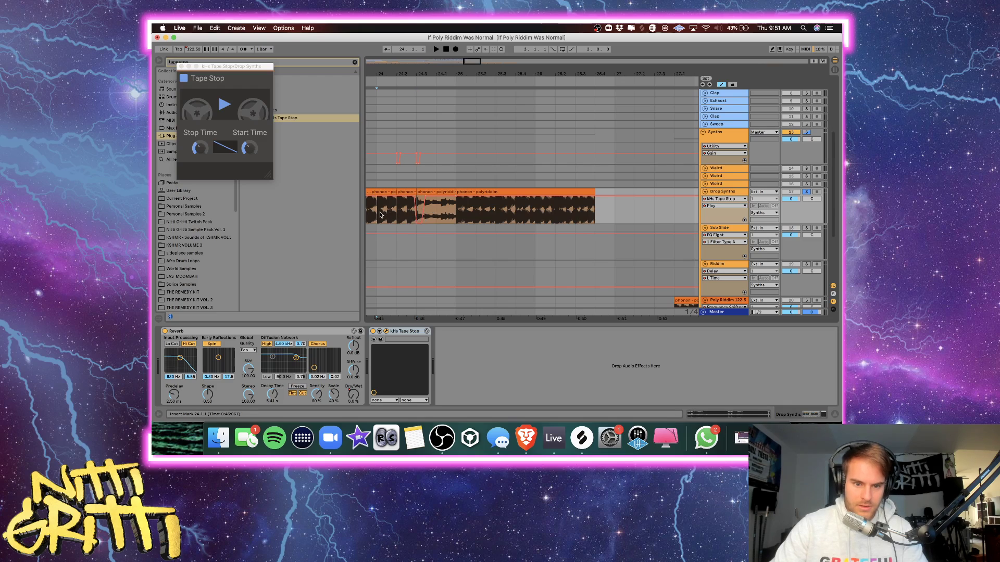
pyautogui.press('space')
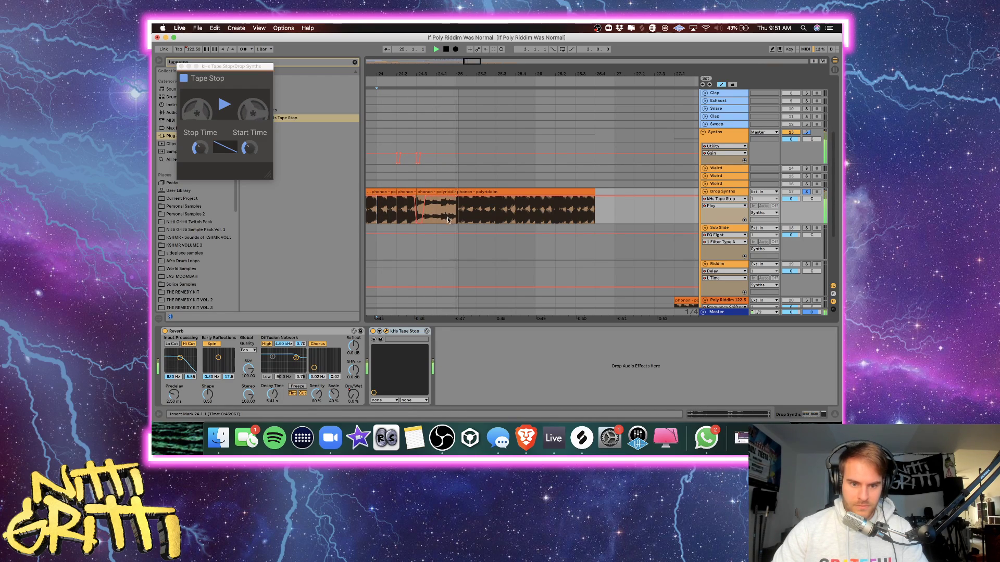
pyautogui.press('space')
pyautogui.press('space')
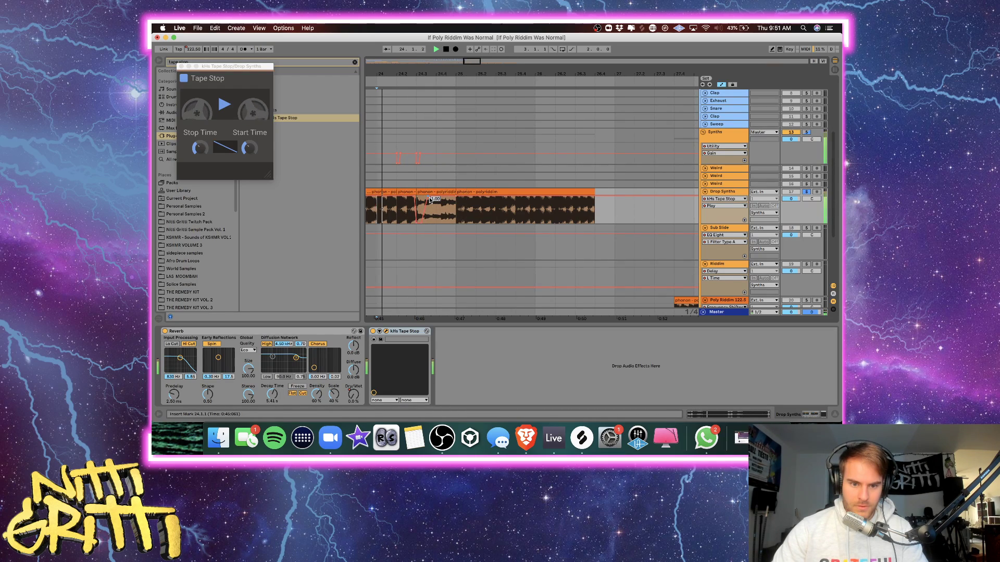
pyautogui.hscroll(-2, 447, 211)
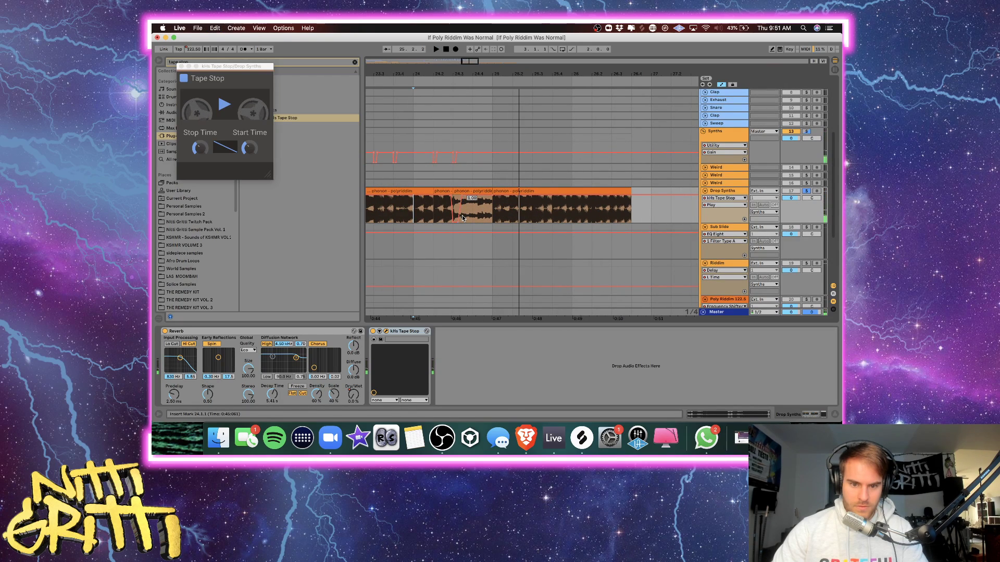
pyautogui.hscroll(-2, 393, 210)
pyautogui.click(392, 210)
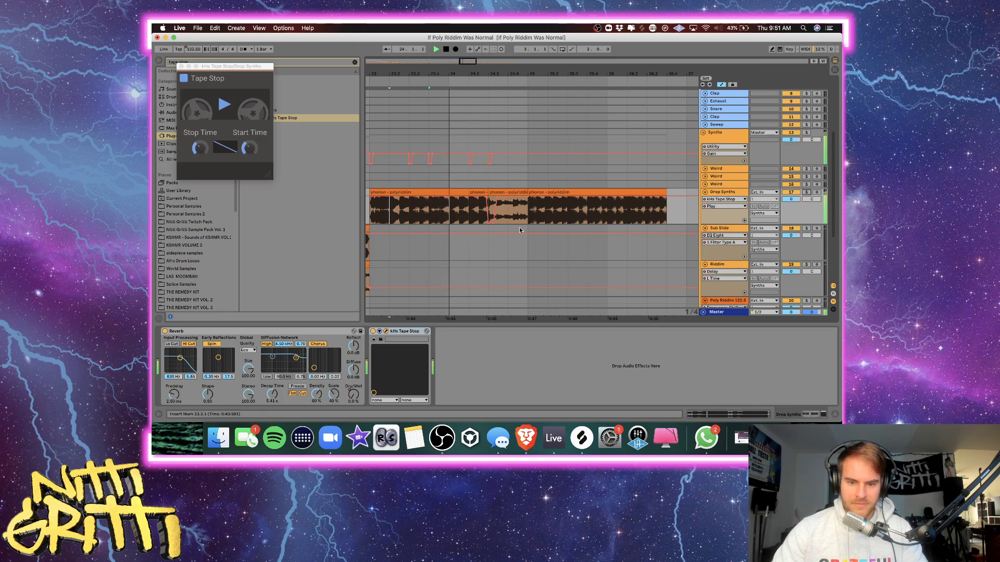
pyautogui.scroll(-2, 515, 222)
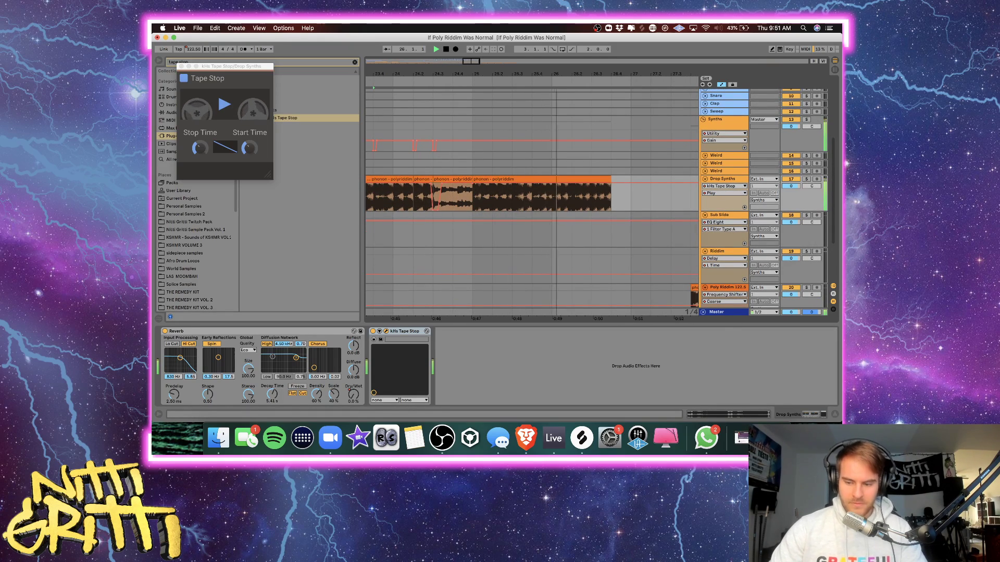
# Close the device view, place the insert marker at bar 25 on Drop Synths and hide the automation lanes.
pyautogui.press('super+alt+l')
pyautogui.scroll(5, 625, 266)
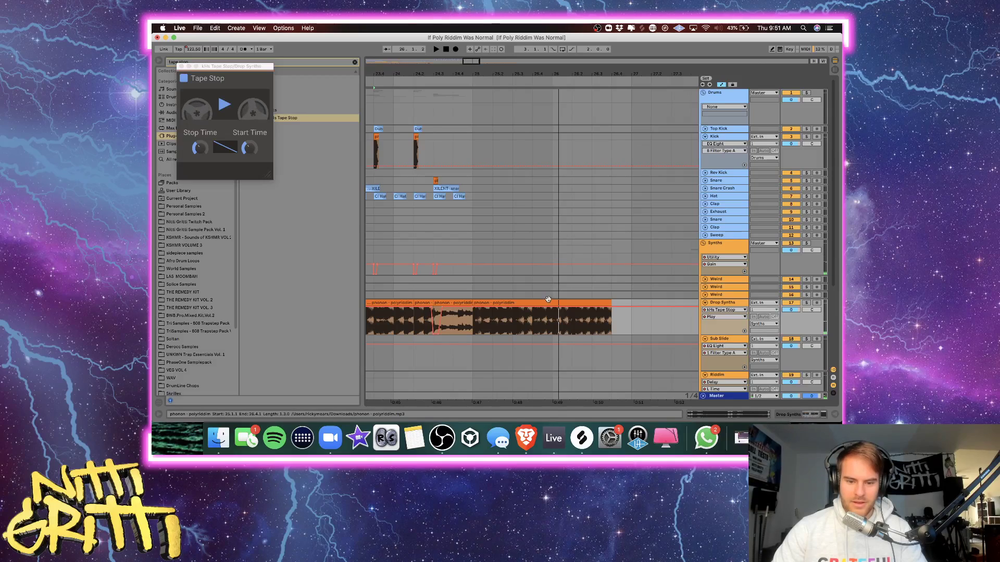
pyautogui.click(478, 329)
pyautogui.press('+')
pyautogui.press('+')
pyautogui.press('+')
pyautogui.press('+')
pyautogui.press('a')
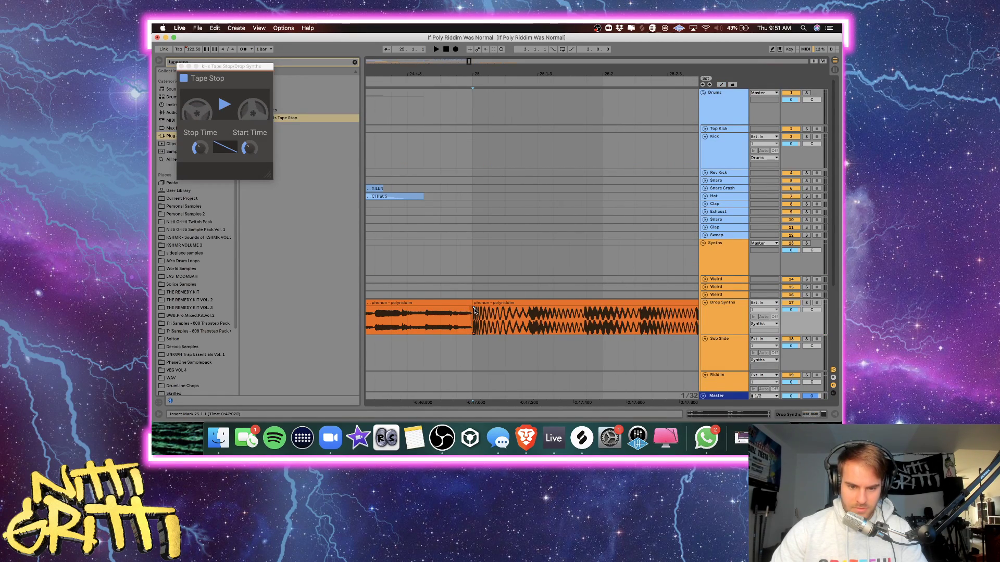
# Duplicate the eight bars of drum clips ending at bar 25 to fill bars 25 to 33.
pyautogui.press('-')
pyautogui.press('-')
pyautogui.press('-')
pyautogui.press('-')
pyautogui.press('-')
pyautogui.press('-')
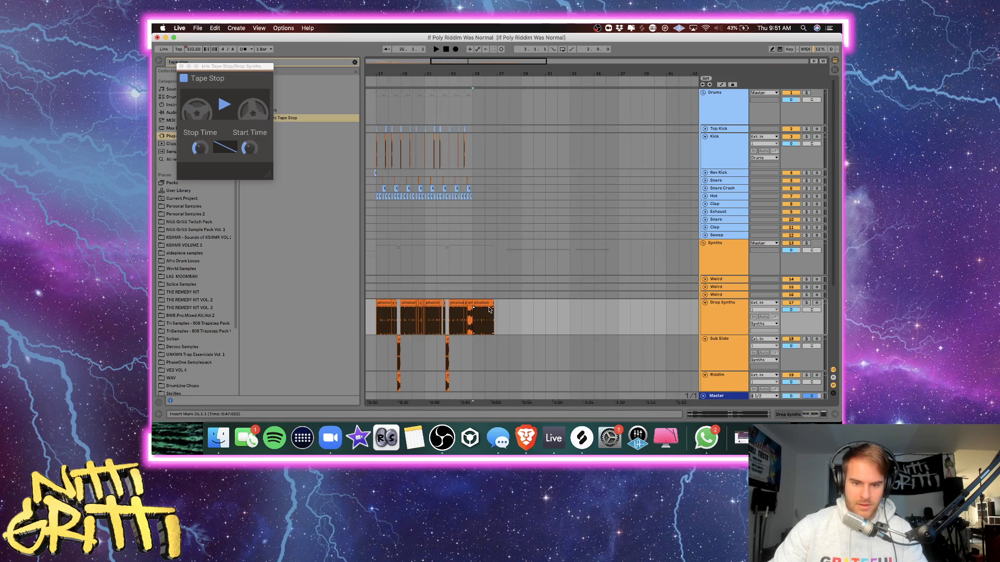
pyautogui.moveTo(476, 198)
pyautogui.mouseDown()
pyautogui.moveTo(373, 127)
pyautogui.moveTo(461, 170)
pyautogui.moveTo(476, 198)
pyautogui.mouseUp()
pyautogui.press('super+d')
# Move the first three riddim clips from Poly Riddim track 20 to Drop Synths at bars 27, 29 and 31.
pyautogui.scroll(-5, 521, 271)
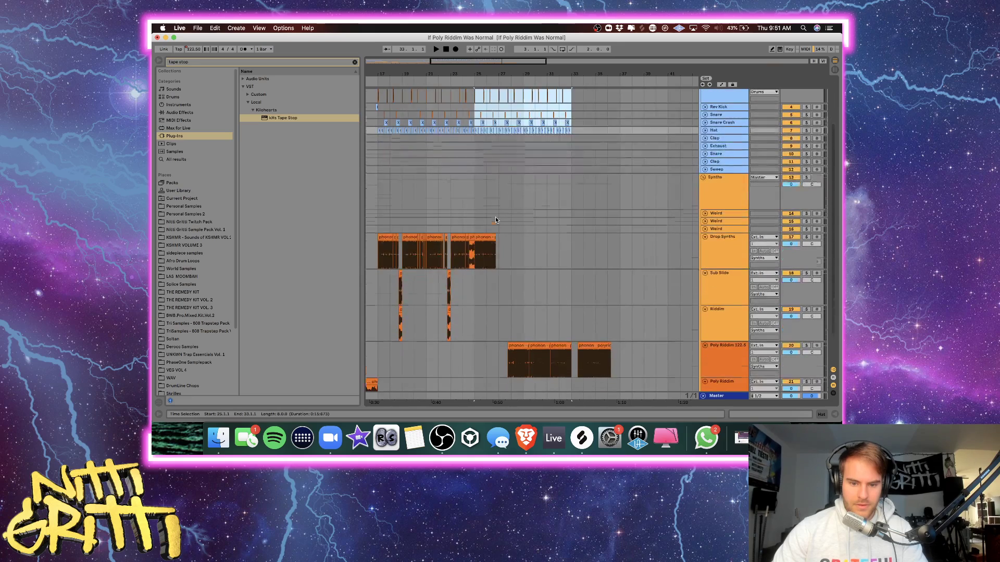
pyautogui.click(519, 308)
pyautogui.scroll(5, 520, 307)
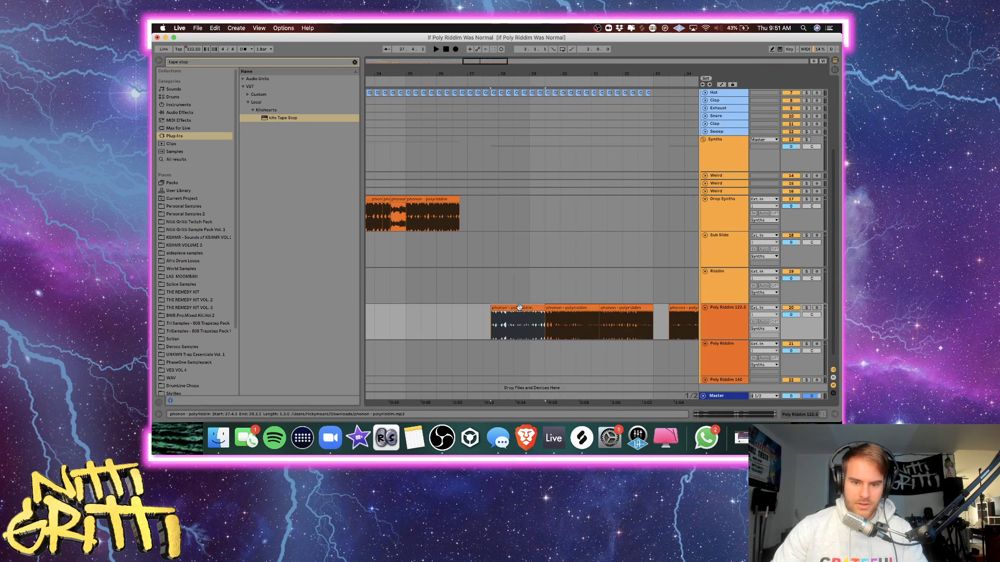
pyautogui.moveTo(520, 307); pyautogui.dragTo(495, 216)
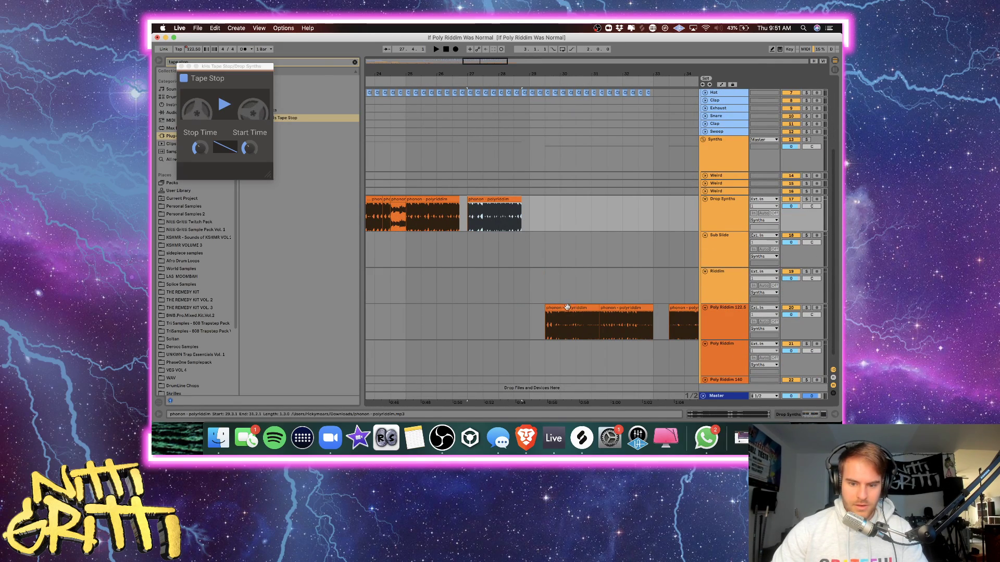
pyautogui.moveTo(569, 307); pyautogui.dragTo(553, 220)
pyautogui.hscroll(2, 612, 307)
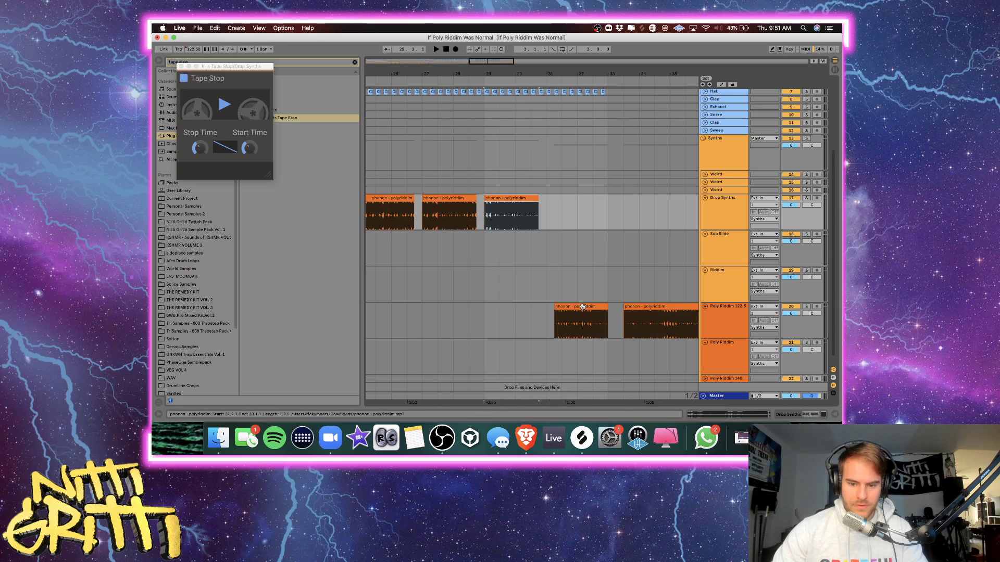
pyautogui.moveTo(582, 307); pyautogui.dragTo(574, 224)
# Play back the remaining clip on Poly Riddim track 20 from 34.4.
pyautogui.hscroll(6, 575, 224)
pyautogui.click(513, 318)
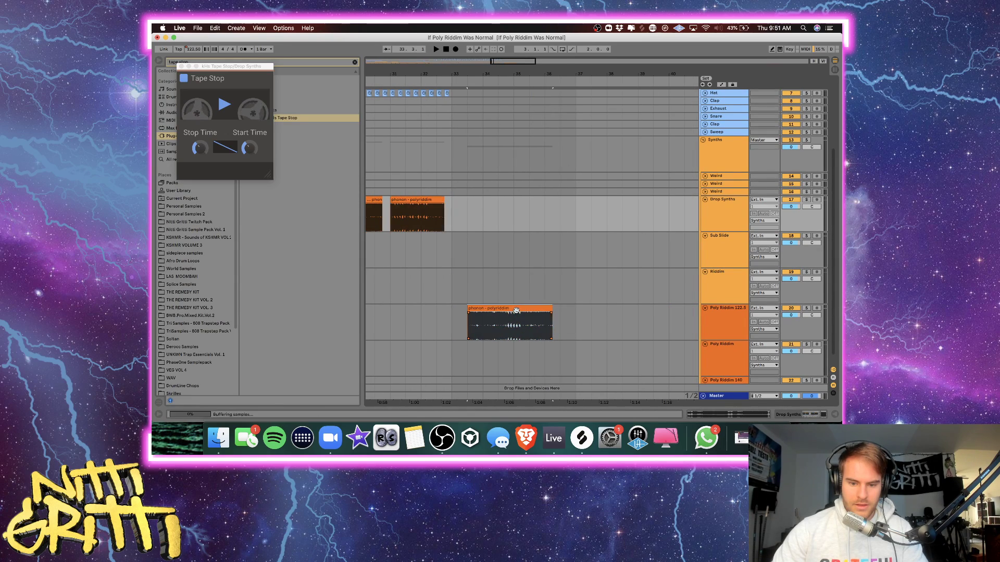
pyautogui.click(504, 322)
pyautogui.press('+')
pyautogui.press('+')
pyautogui.press('+')
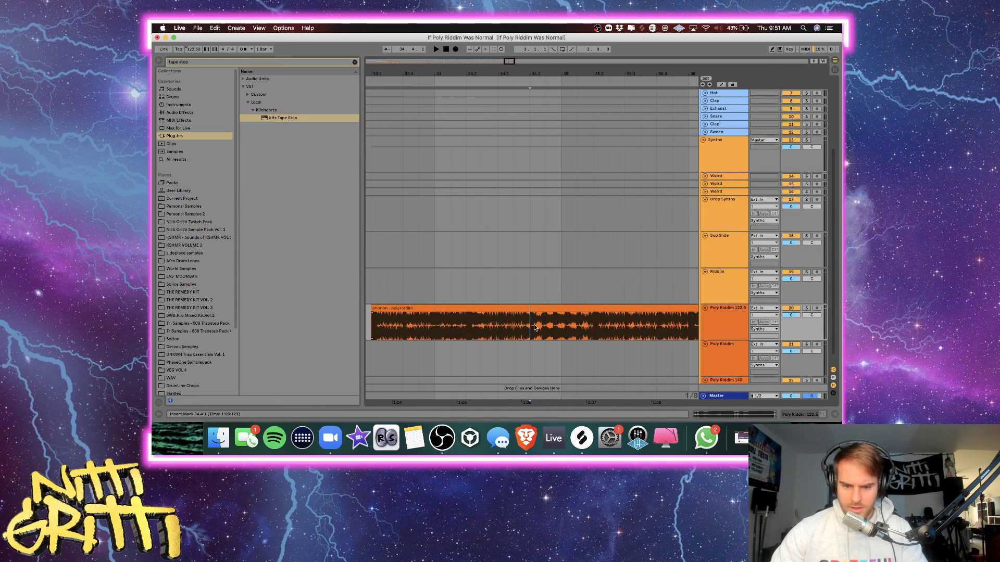
pyautogui.press('space')
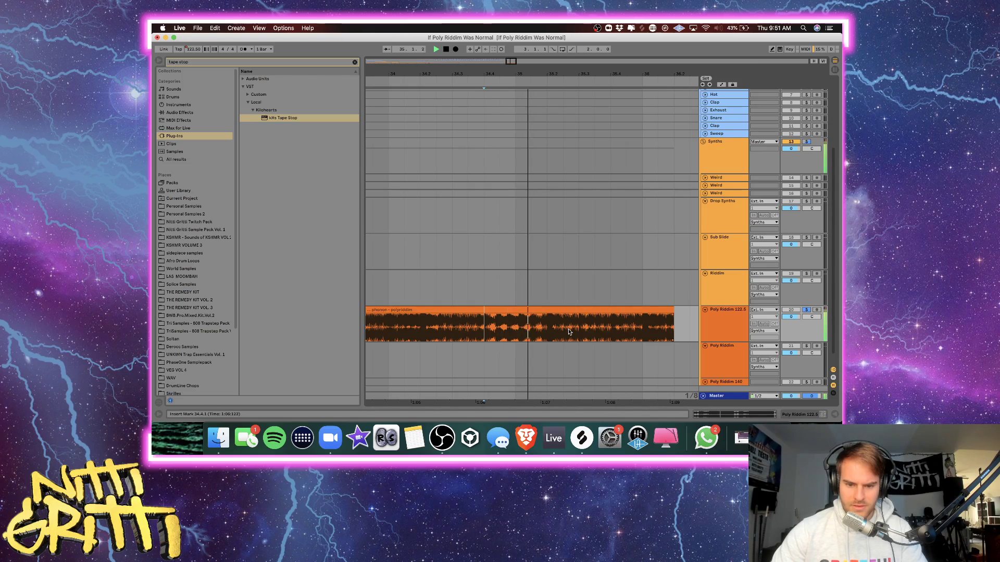
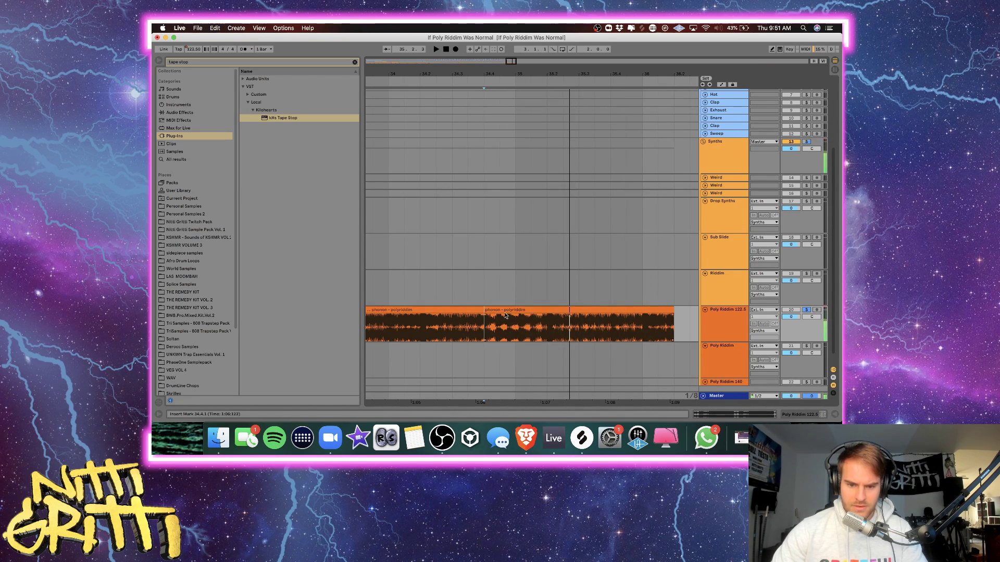
# Split off the two-beat piece starting at 34.4 on Poly Riddim track 20 and cut it for use in Drop Synths.
pyautogui.press('super+e')
pyautogui.click(527, 311)
pyautogui.press('-')
pyautogui.press('-')
pyautogui.press('-')
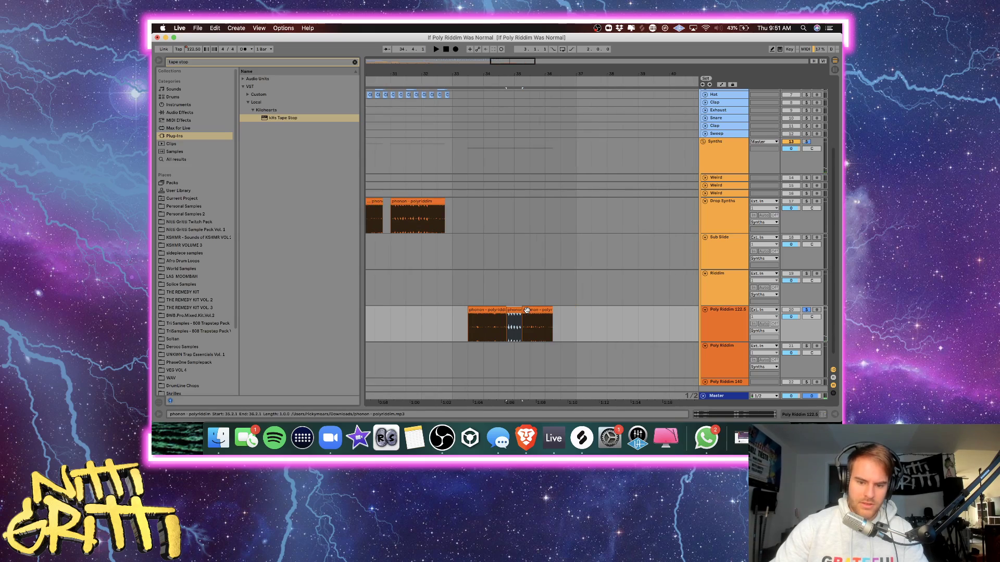
pyautogui.hscroll(-6, 526, 310)
pyautogui.click(506, 226)
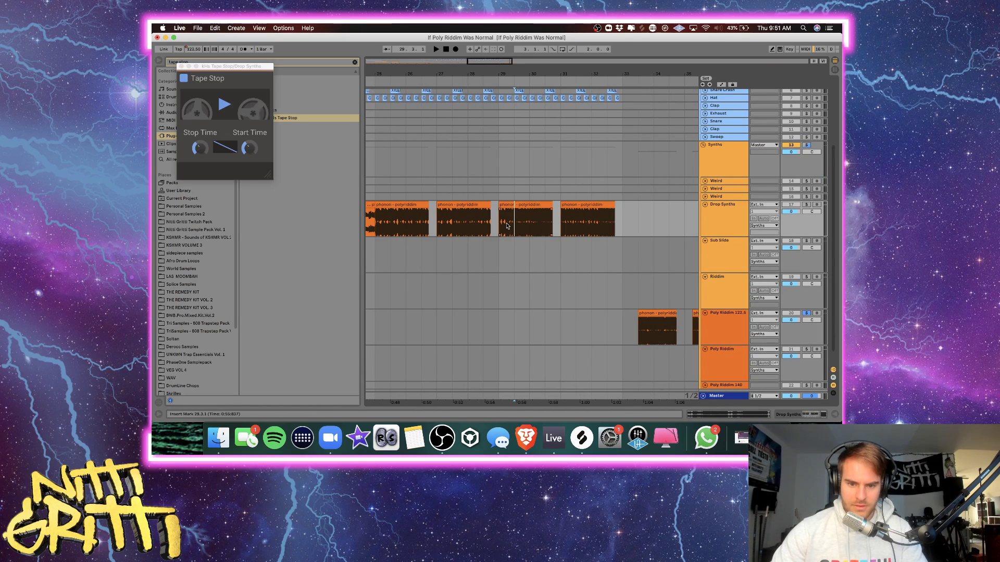
# Delete the leftover clips between bars 33 and 37 on Poly Riddim track 20.
pyautogui.scroll(-1, 707, 350)
pyautogui.hscroll(5, 674, 339)
pyautogui.moveTo(640, 334); pyautogui.dragTo(511, 322)
pyautogui.press('Delete')
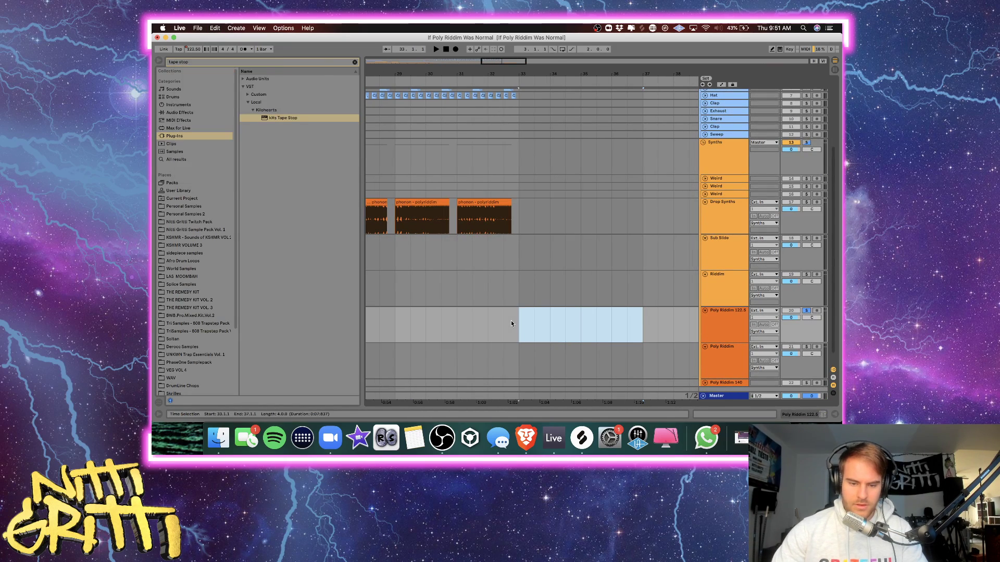
# Solo Drop Synths, play it from bar 29 and replace the first two beats of its clip there with the cut piece.
pyautogui.hscroll(-2, 509, 319)
pyautogui.hscroll(-3, 487, 301)
pyautogui.click(475, 224)
pyautogui.press('space')
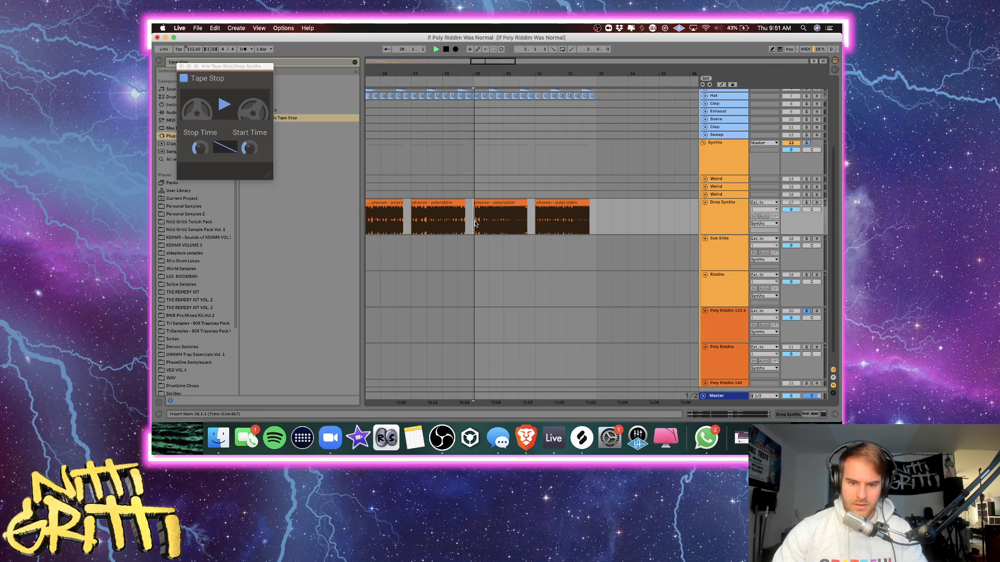
pyautogui.click(806, 203)
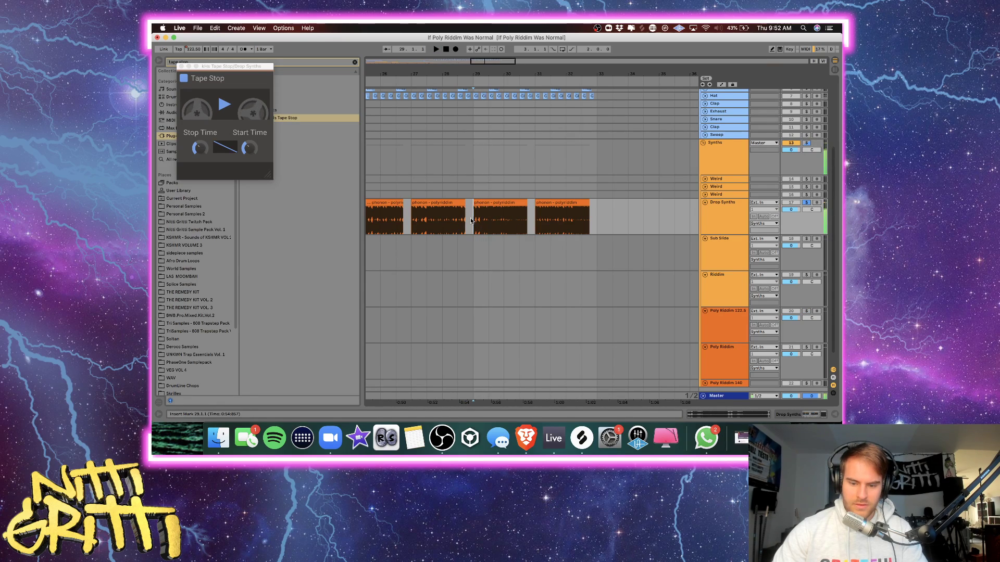
pyautogui.moveTo(474, 219); pyautogui.dragTo(488, 223)
# Play back the extended Drop Synths arrangement from bars 25, 27 and 31.
pyautogui.hscroll(-2, 468, 229)
pyautogui.scroll(1, 458, 234)
pyautogui.click(409, 244)
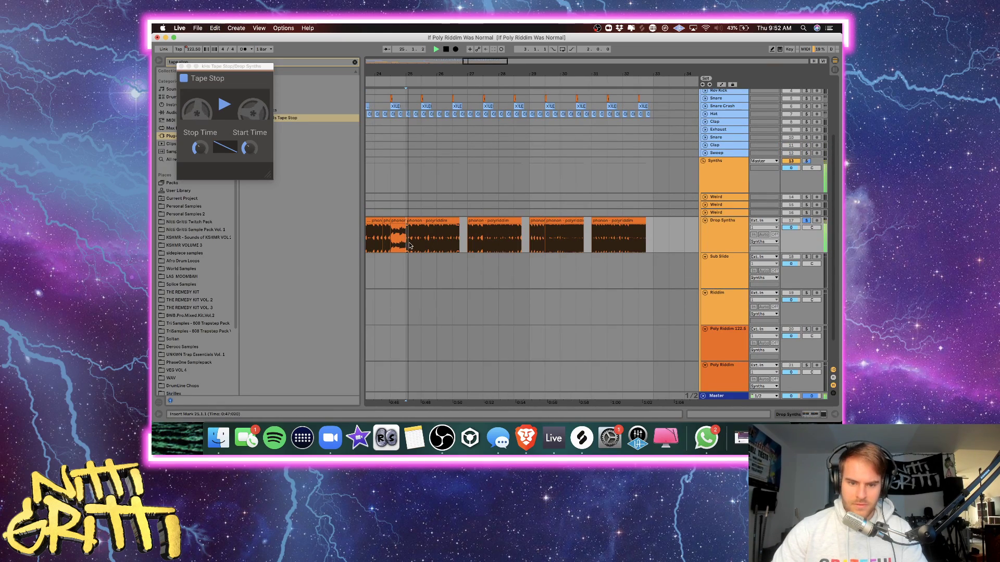
pyautogui.click(469, 235)
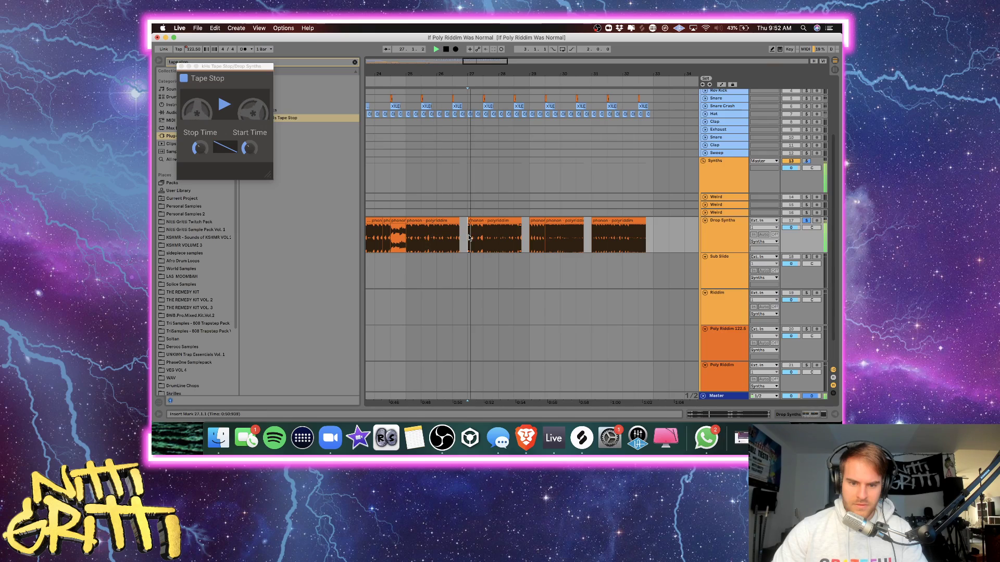
pyautogui.hscroll(2, 492, 237)
pyautogui.scroll(-1, 493, 238)
pyautogui.click(494, 238)
pyautogui.hscroll(1, 508, 239)
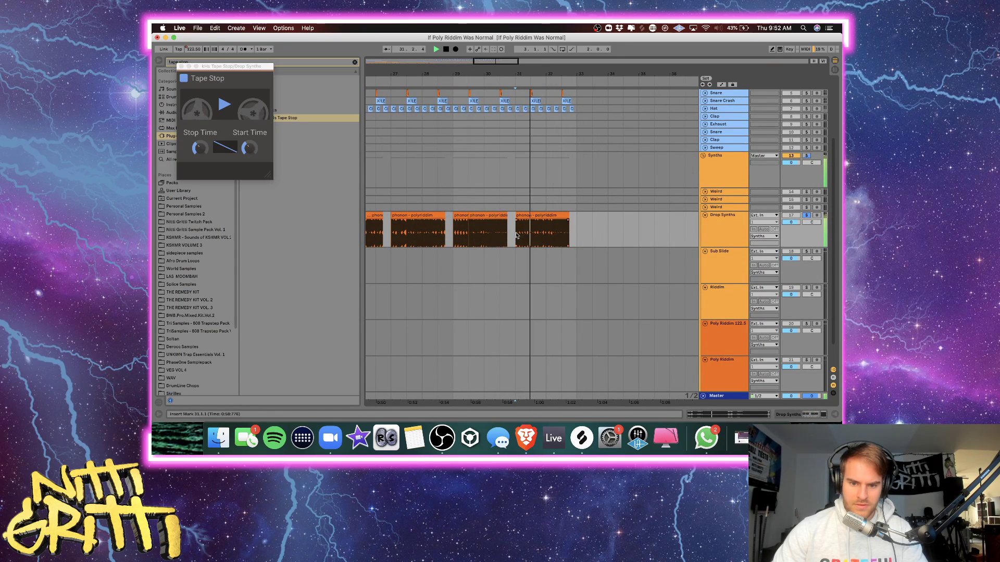
# Duplicate the Sub Slide and Riddim clips from bars 17–25 into bars 25–33.
pyautogui.hscroll(2, 516, 235)
pyautogui.scroll(-1, 516, 235)
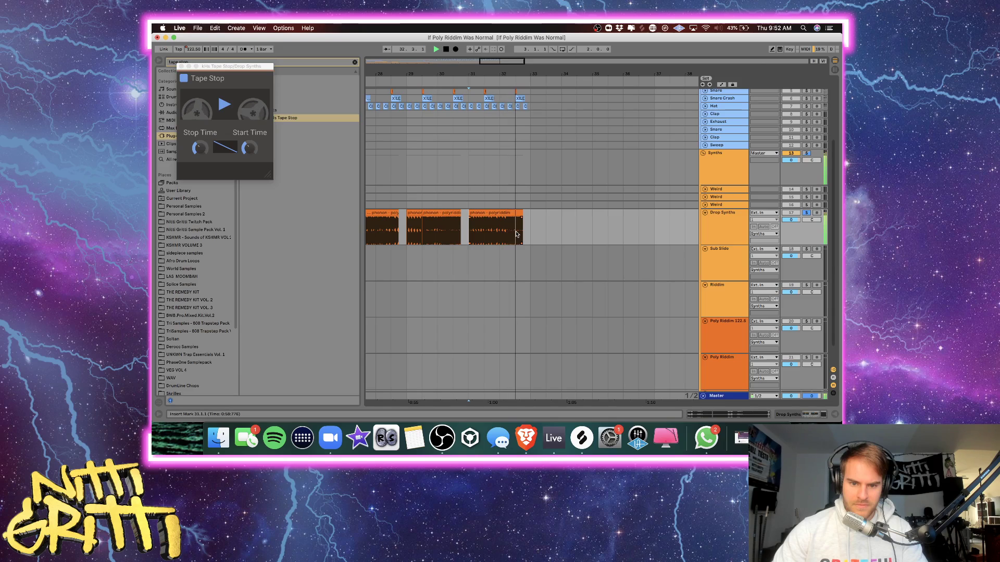
pyautogui.hscroll(-6, 531, 237)
pyautogui.scroll(-1, 531, 236)
pyautogui.scroll(-3, 542, 238)
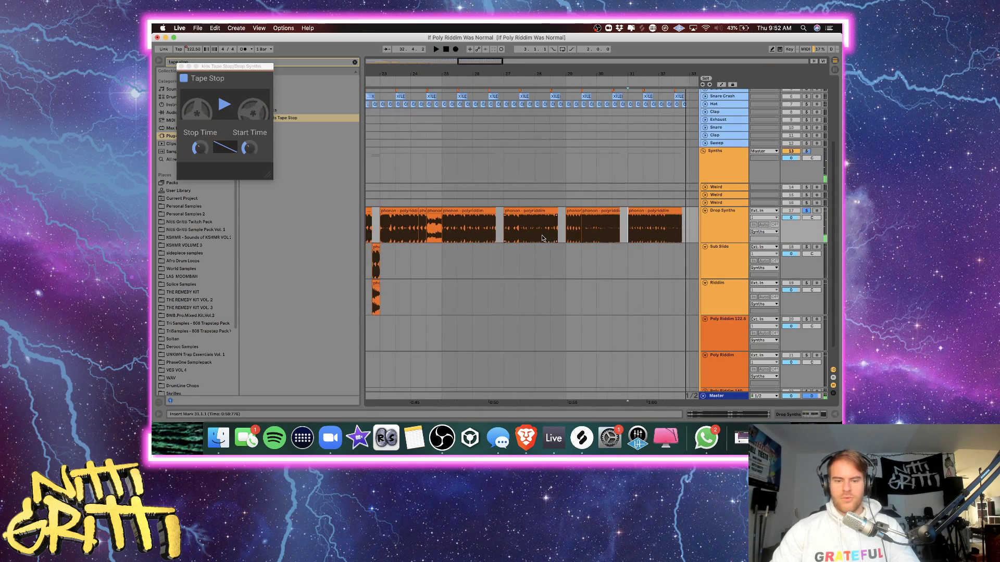
pyautogui.scroll(-2, 542, 239)
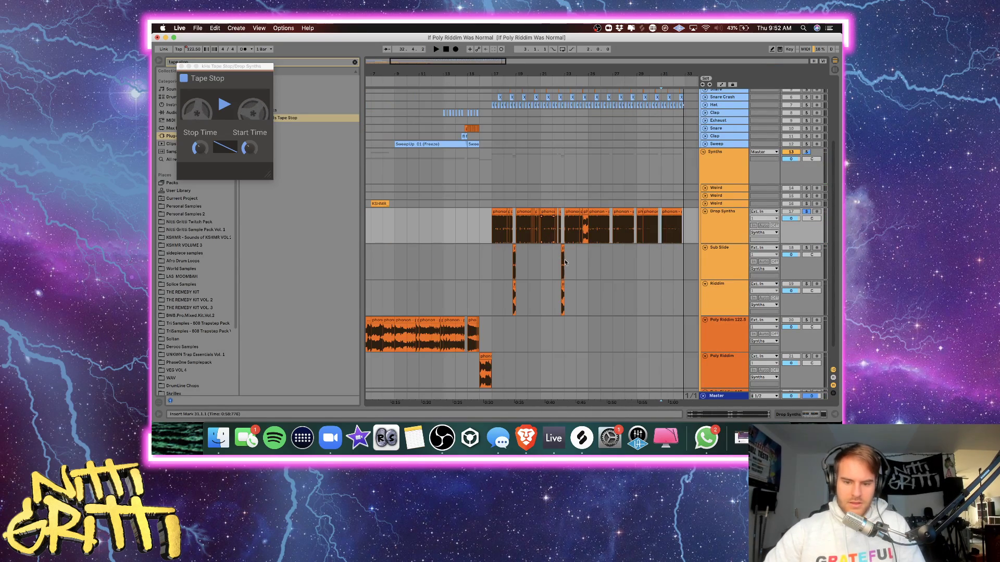
pyautogui.moveTo(591, 288); pyautogui.dragTo(501, 274)
pyautogui.press('super+d')
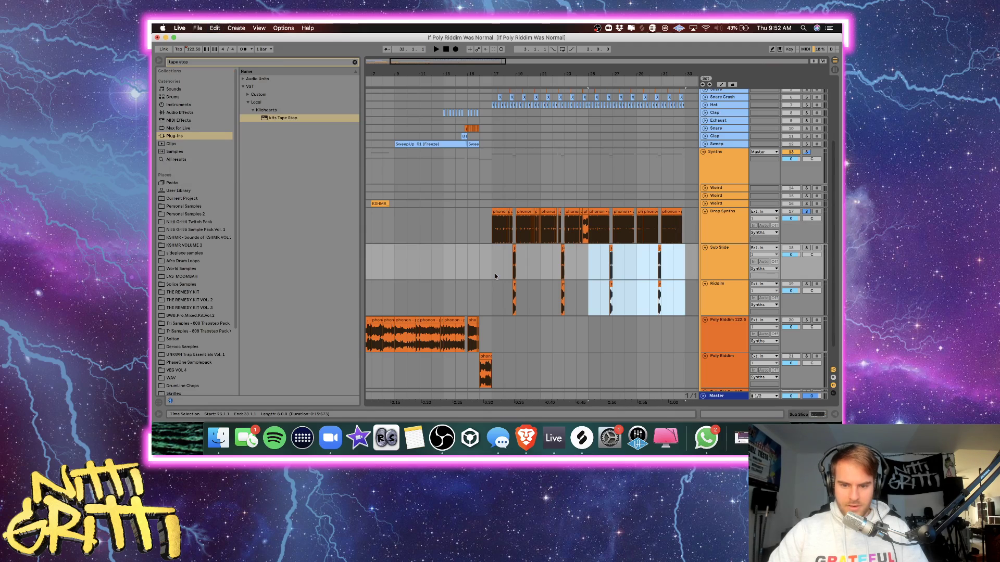
# Fold the two Poly Riddim tracks below Riddim.
pyautogui.click(724, 328)
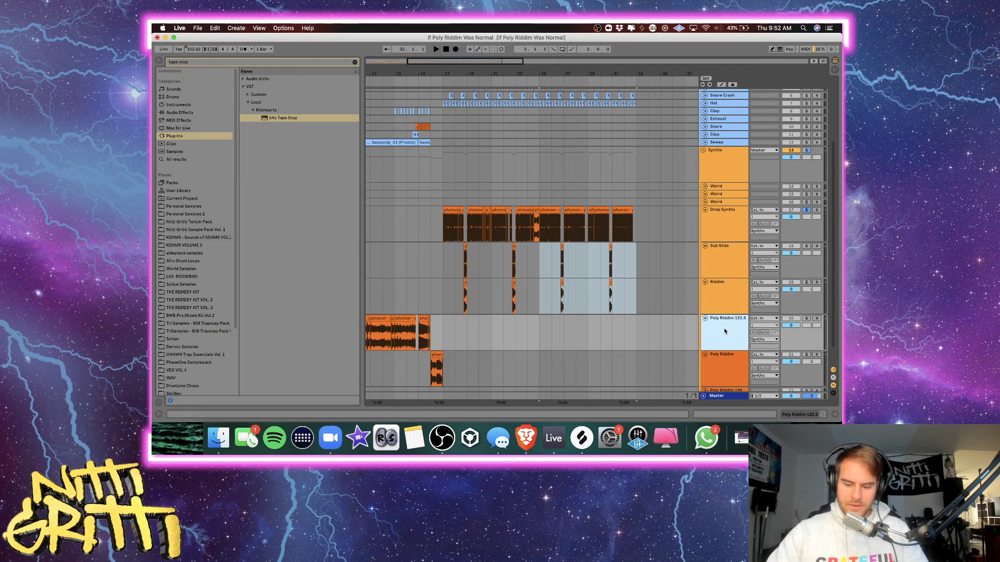
pyautogui.press('u')
pyautogui.click(724, 328)
pyautogui.press('u')
# Insert an audio track named Ride below Hat in the Drums group and search the whole library for "ride".
pyautogui.scroll(5, 724, 271)
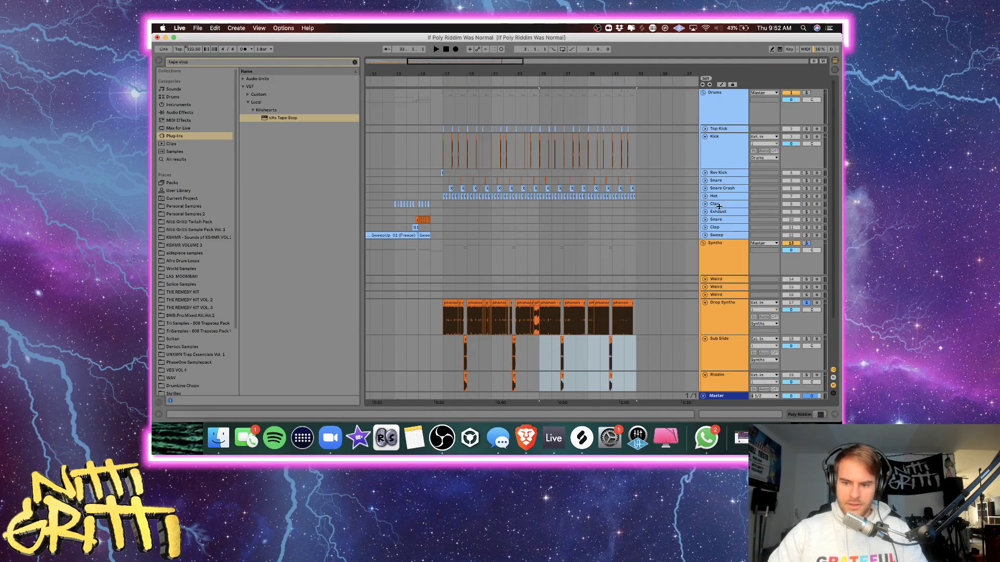
pyautogui.press('super+t')
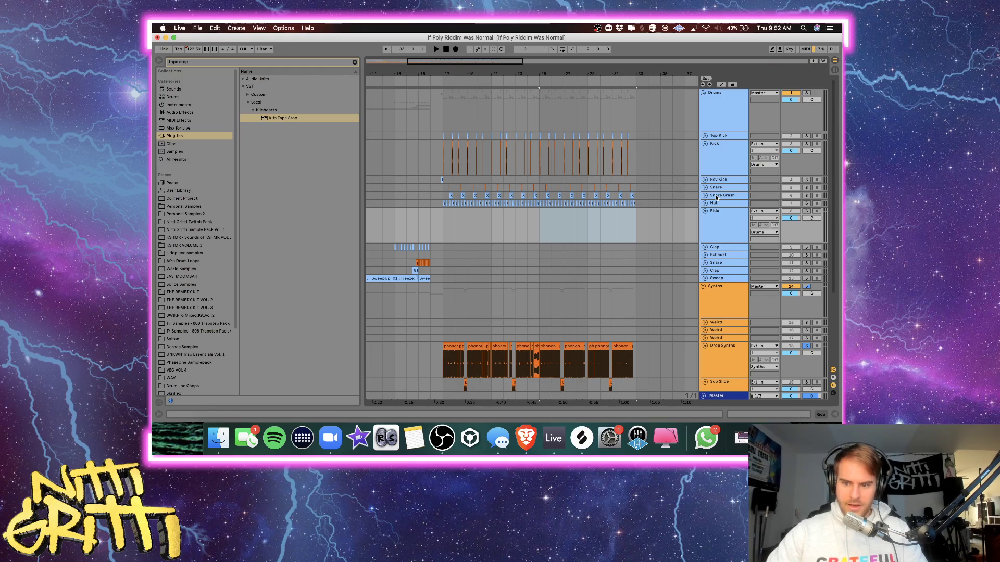
pyautogui.press('super+f')
pyautogui.write('ride')
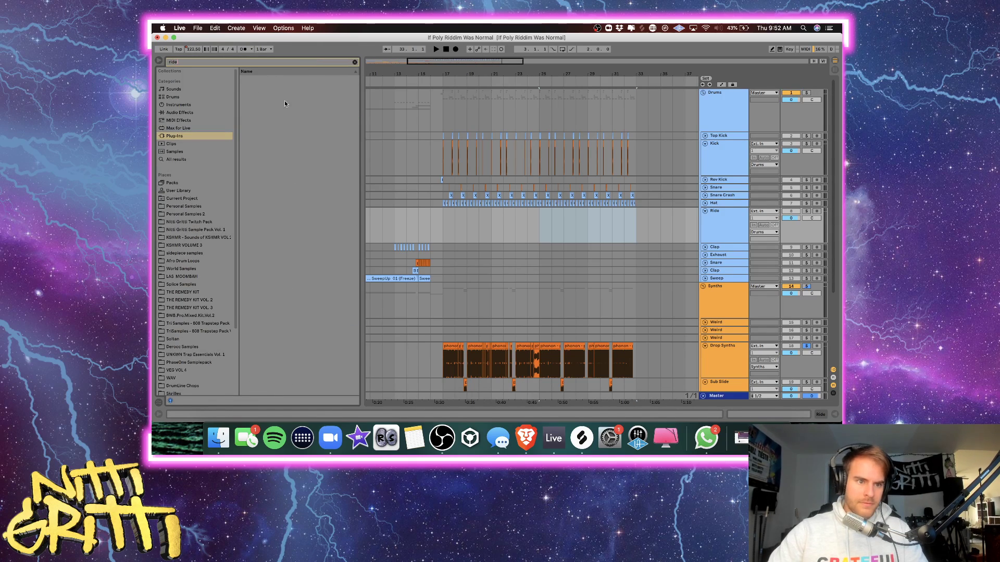
pyautogui.click(186, 159)
# Audition the ride samples, place Cymatics - Ride Bell 1 on the Ride track and move it to start at 26.2.
pyautogui.click(292, 232)
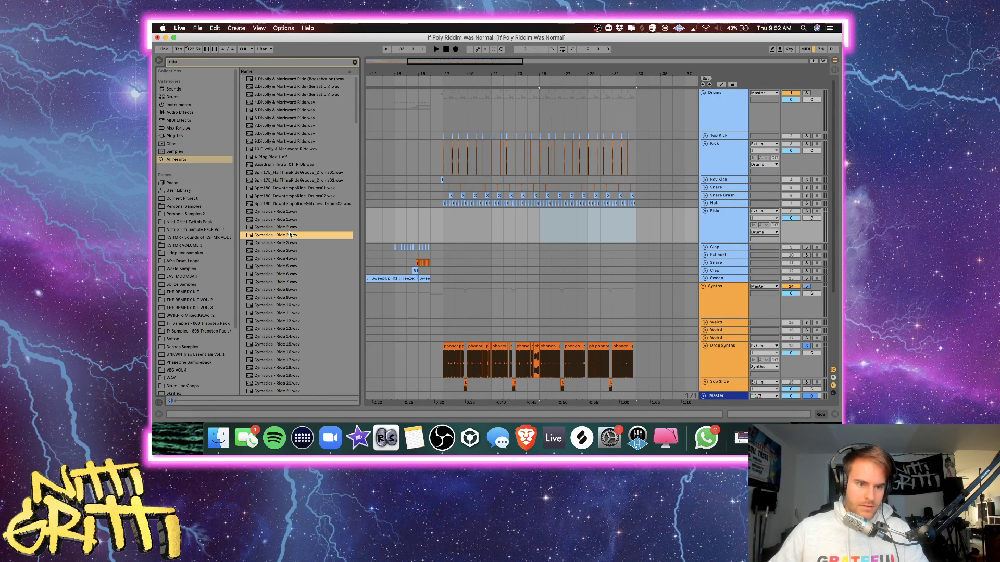
pyautogui.click(300, 261)
pyautogui.scroll(-3, 299, 250)
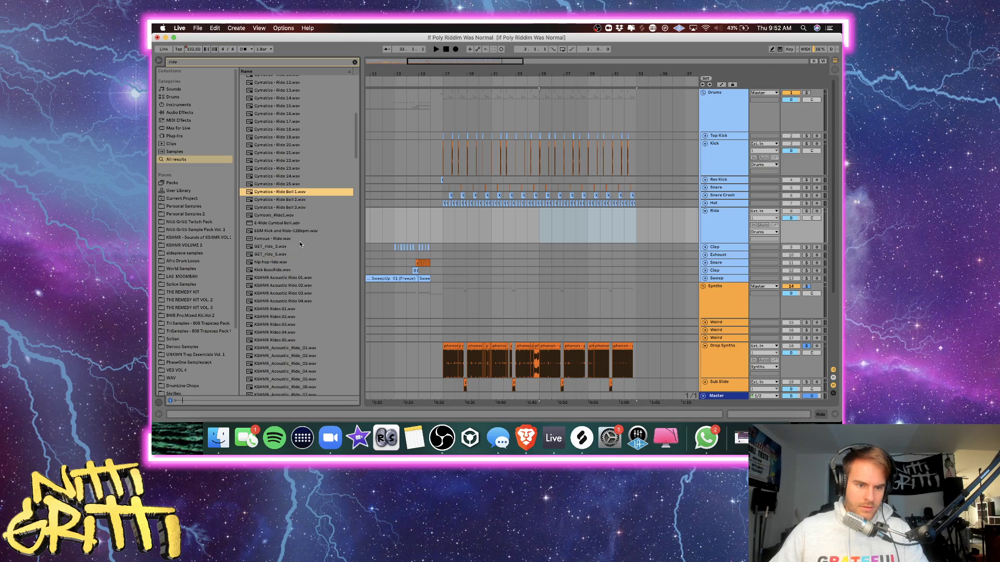
pyautogui.moveTo(318, 197)
pyautogui.mouseDown()
pyautogui.moveTo(530, 220)
pyautogui.moveTo(515, 211)
pyautogui.mouseUp()
pyautogui.press('z')
pyautogui.click(467, 226)
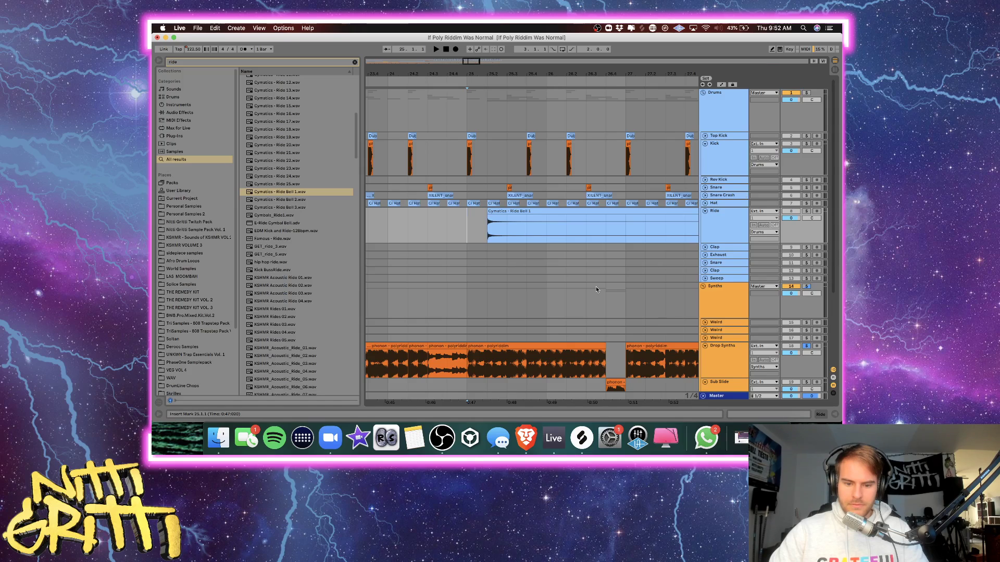
pyautogui.hscroll(2, 596, 289)
pyautogui.hscroll(1, 538, 275)
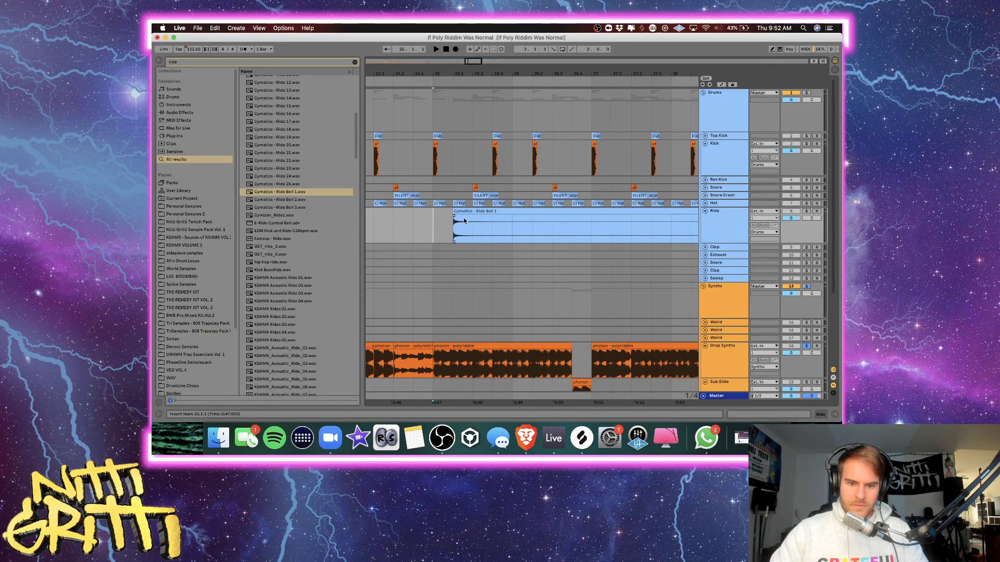
pyautogui.moveTo(466, 212); pyautogui.dragTo(584, 223)
pyautogui.scroll(-3, 549, 273)
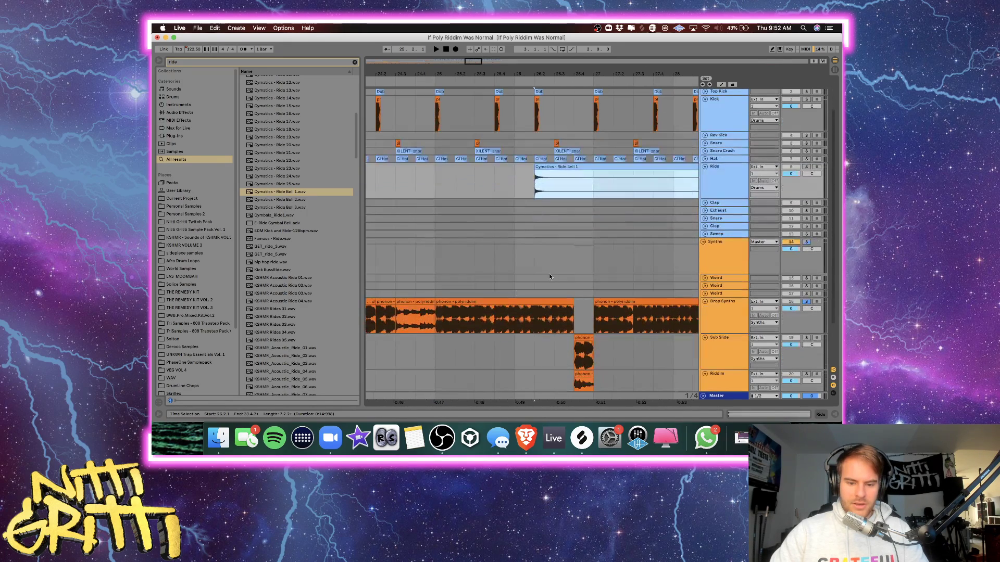
# Close the Tape Stop plug-in window and clear the library search.
pyautogui.click(433, 315)
pyautogui.press('+')
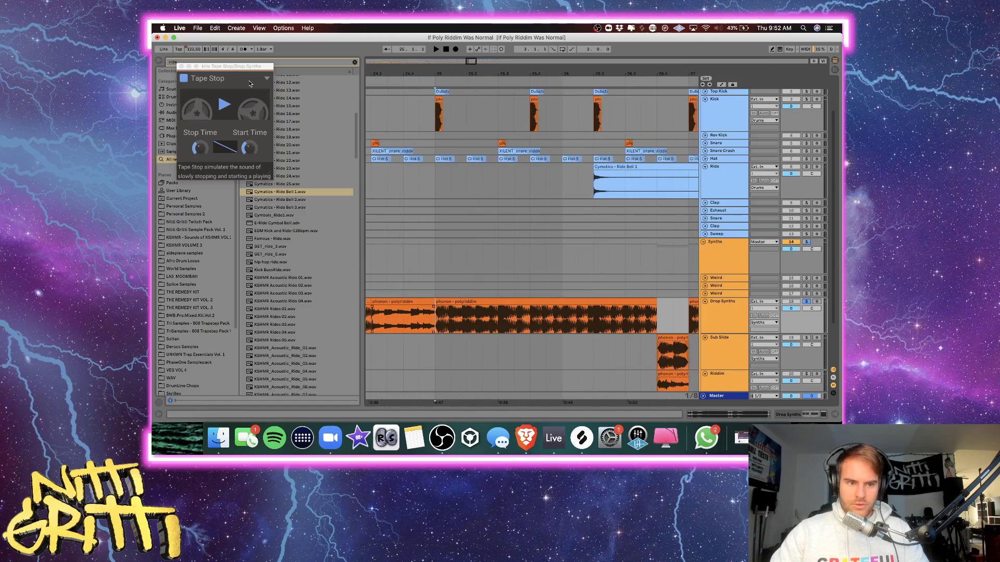
pyautogui.click(182, 67)
pyautogui.click(355, 62)
pyautogui.scroll(1, 521, 234)
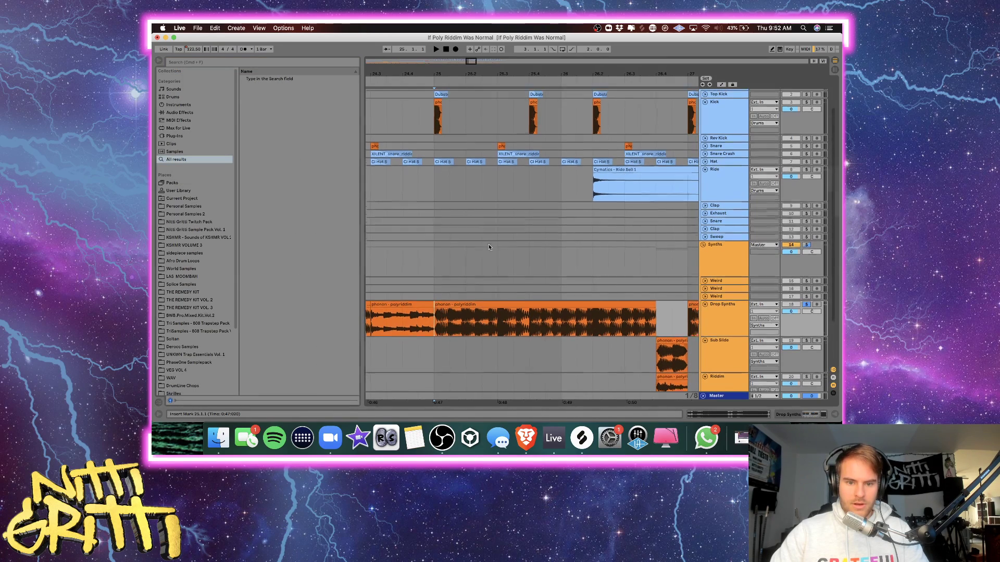
# Play the drop with drums and synths unsoloed from 24.4.
pyautogui.click(442, 253)
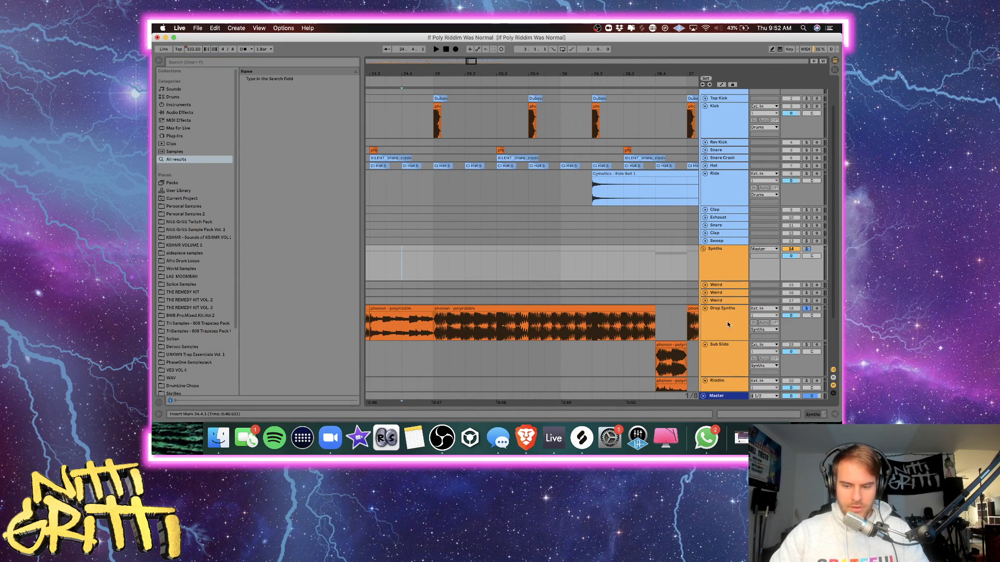
pyautogui.press('space')
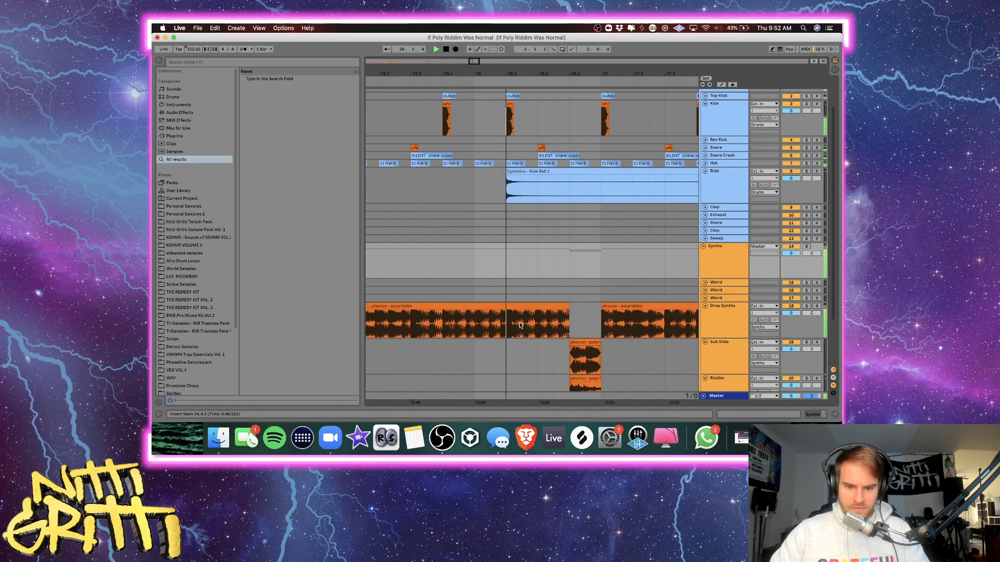
pyautogui.press('space')
# Split the Drop Synths clip at 26.2.
pyautogui.click(508, 307)
pyautogui.press('super+e')
pyautogui.moveTo(508, 306)
pyautogui.mouseDown()
pyautogui.moveTo(536, 310)
pyautogui.moveTo(506, 307)
pyautogui.mouseUp()
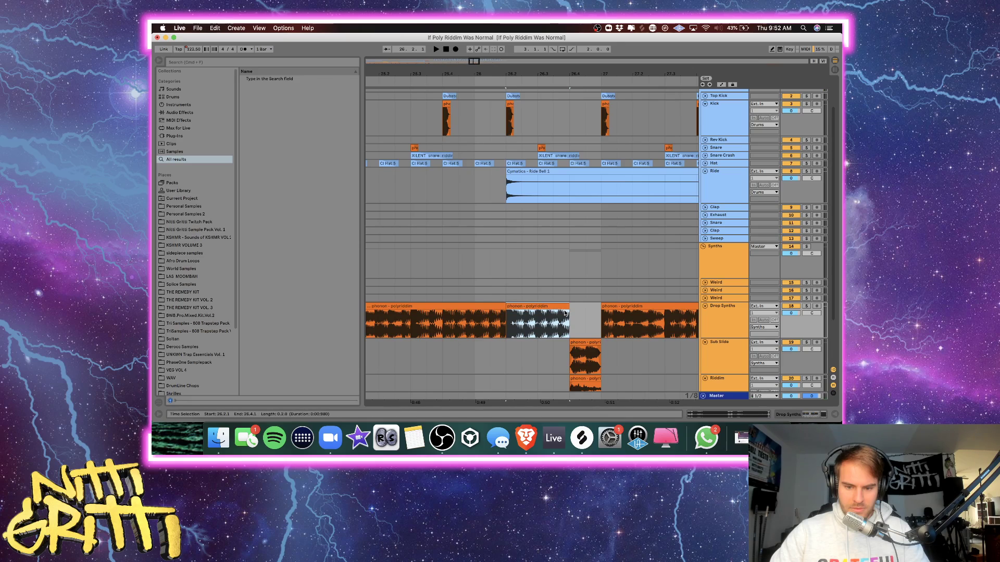
# Try trimming the Drop Synths piece after 26.2 to end at 26.3.3, play it from bar 26, and restore its end to 26.4.
pyautogui.moveTo(585, 307); pyautogui.dragTo(569, 308)
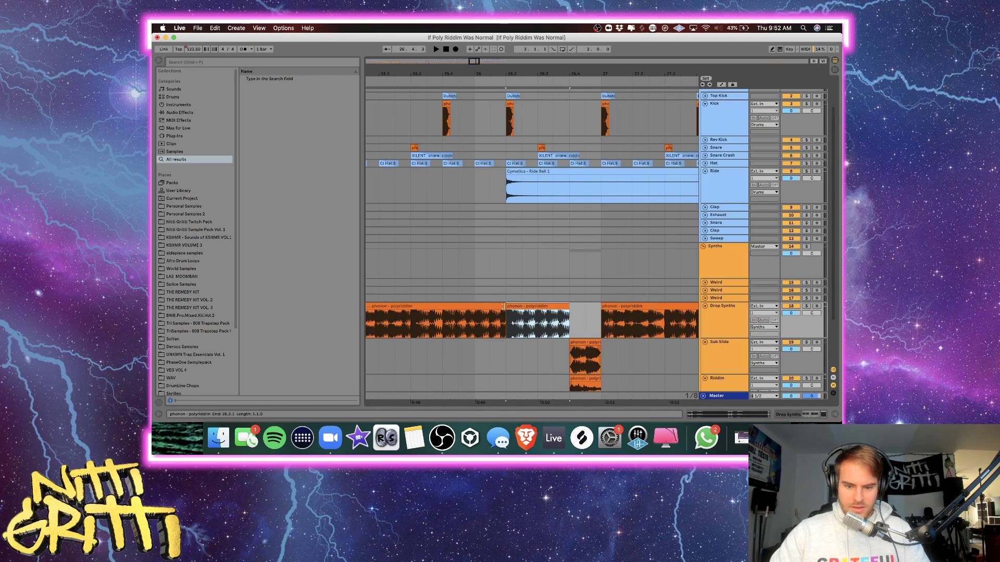
pyautogui.moveTo(508, 307)
pyautogui.mouseDown()
pyautogui.moveTo(531, 307)
pyautogui.moveTo(518, 307)
pyautogui.mouseUp()
pyautogui.press('space')
pyautogui.press('space')
pyautogui.click(475, 317)
pyautogui.press('space')
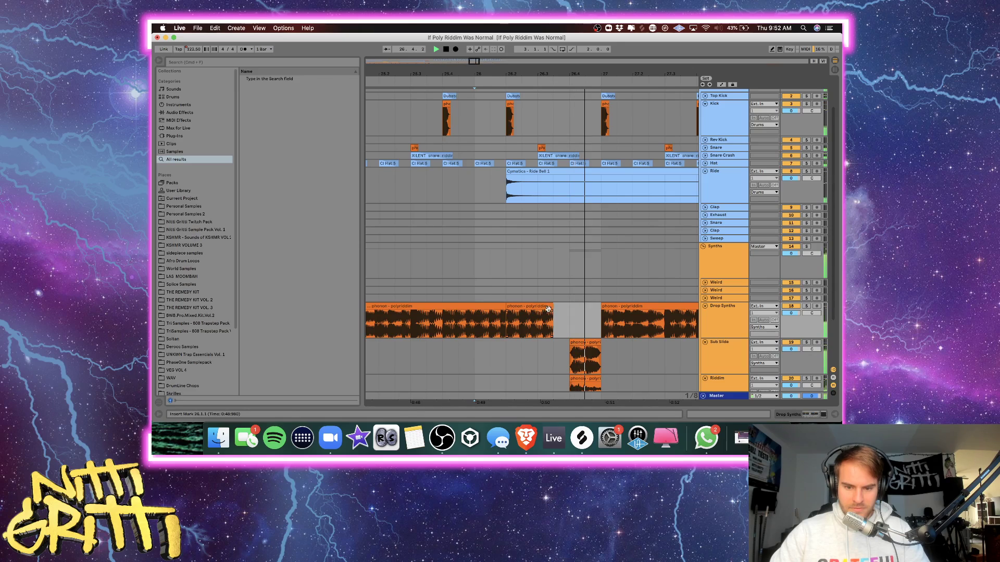
pyautogui.press('space')
pyautogui.press('space')
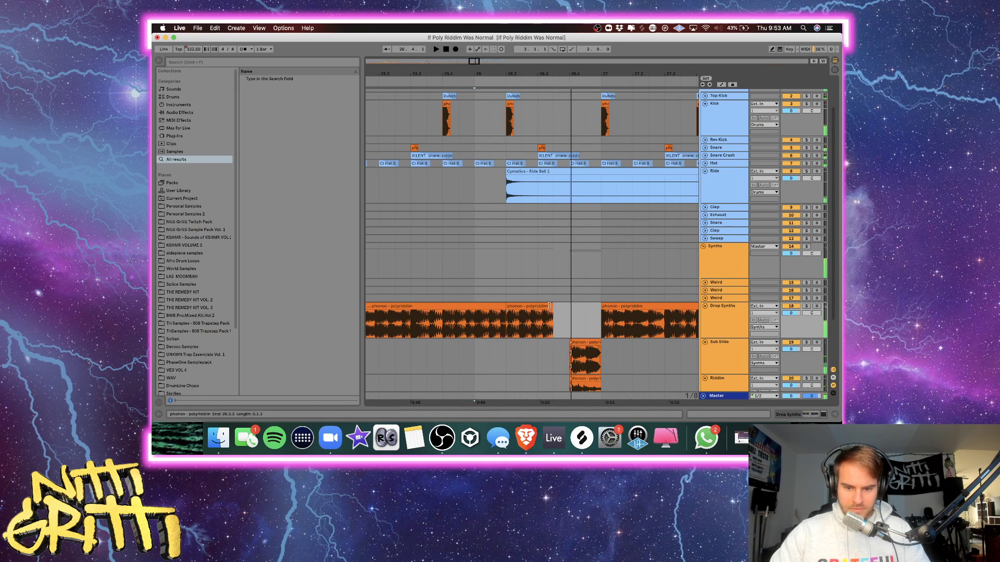
pyautogui.moveTo(549, 306); pyautogui.dragTo(567, 307)
# Solo Drop Synths and play it from bar 25.
pyautogui.click(511, 296)
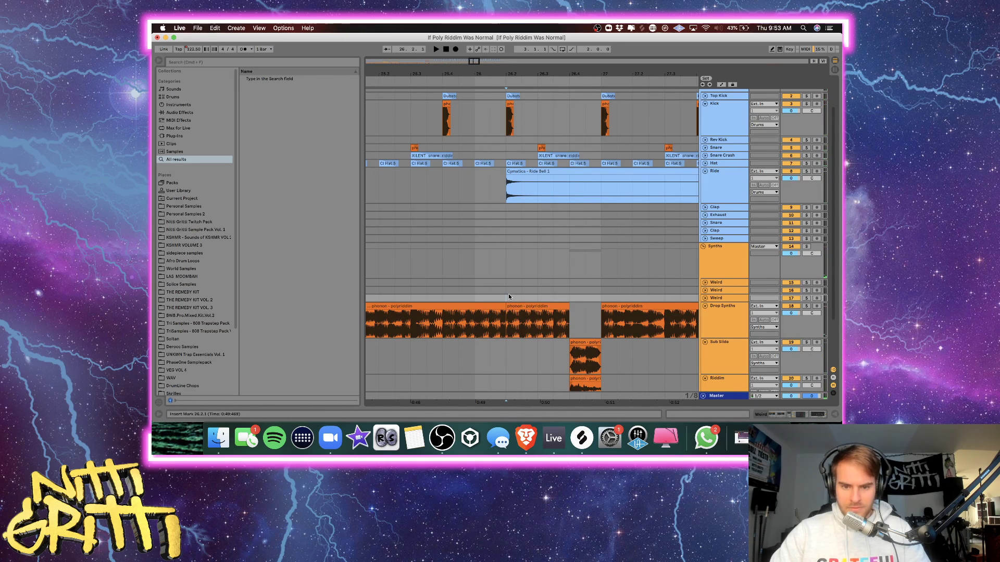
pyautogui.hscroll(-5, 538, 291)
pyautogui.click(420, 283)
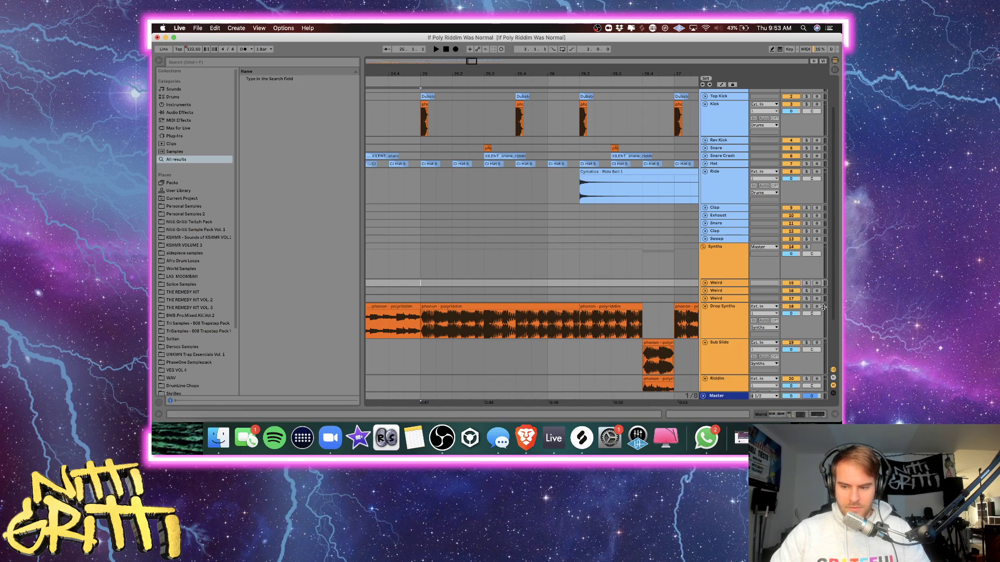
pyautogui.click(806, 306)
pyautogui.press('space')
pyautogui.scroll(-2, 570, 357)
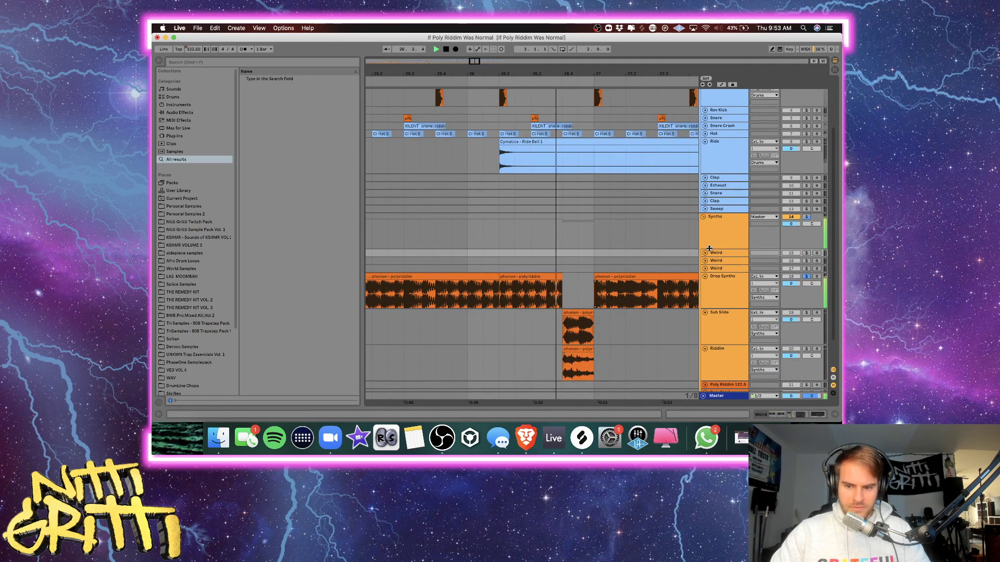
pyautogui.press('space')
# Show the Synths group's automation and duplicate its Utility Gain ducking pattern from bars 17–25 into bars 25–33.
pyautogui.doubleClick(727, 222)
pyautogui.press('a')
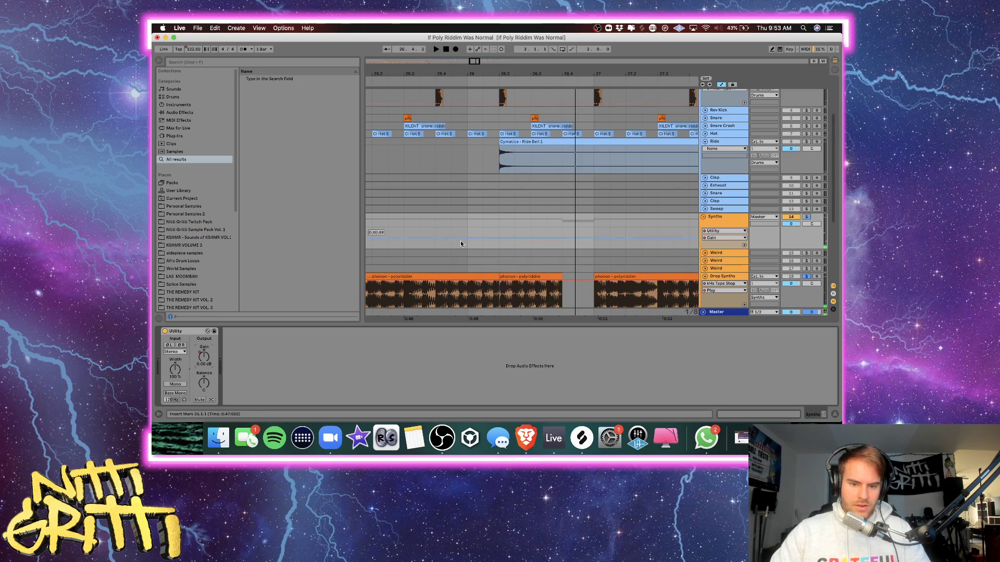
pyautogui.click(467, 235)
pyautogui.scroll(-8, 467, 236)
pyautogui.hscroll(-4, 474, 233)
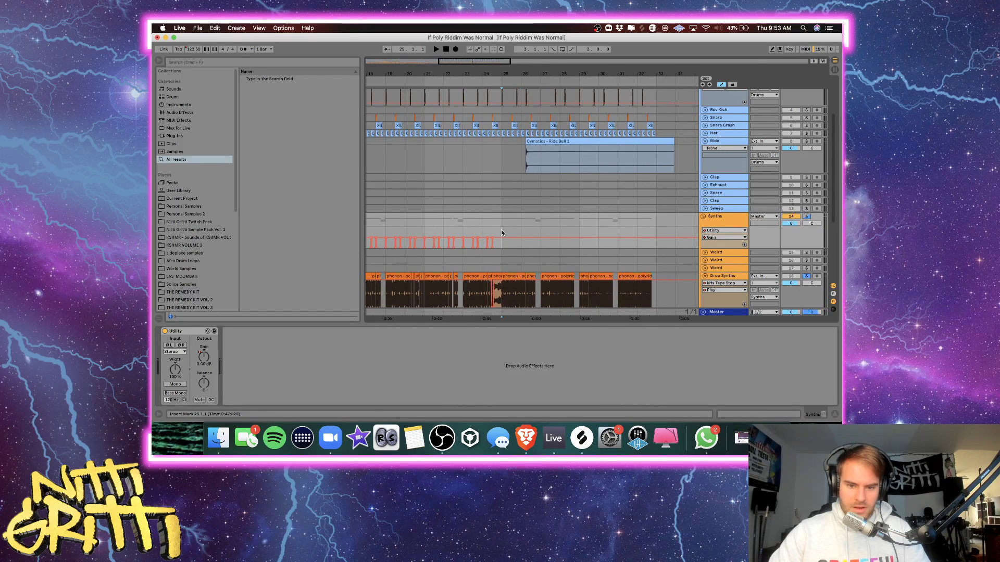
pyautogui.scroll(-3, 501, 232)
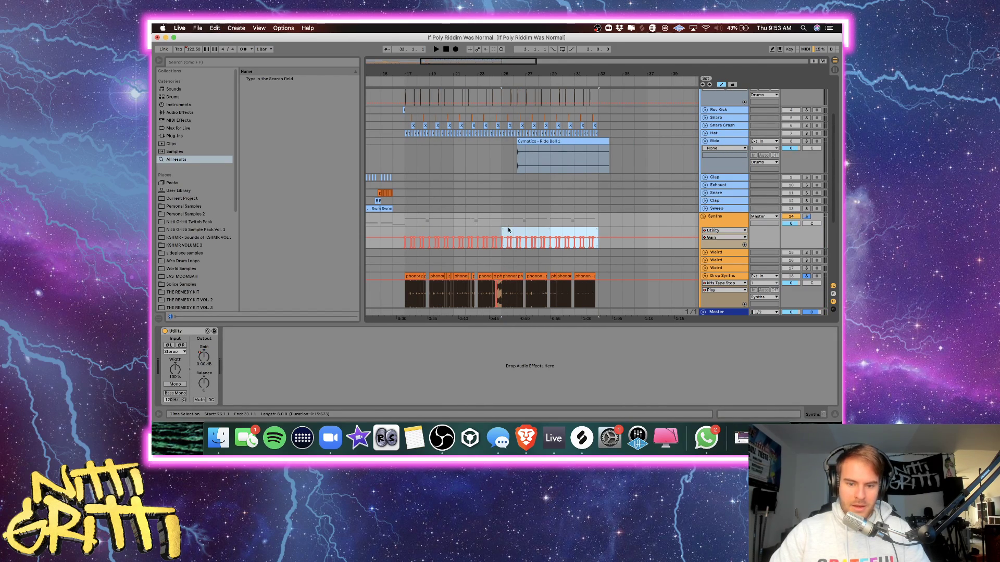
# Hide the device view and play the soloed Drop Synths with the Gain ducking from bar 25.
pyautogui.click(499, 233)
pyautogui.scroll(5, 497, 232)
pyautogui.scroll(5, 497, 232)
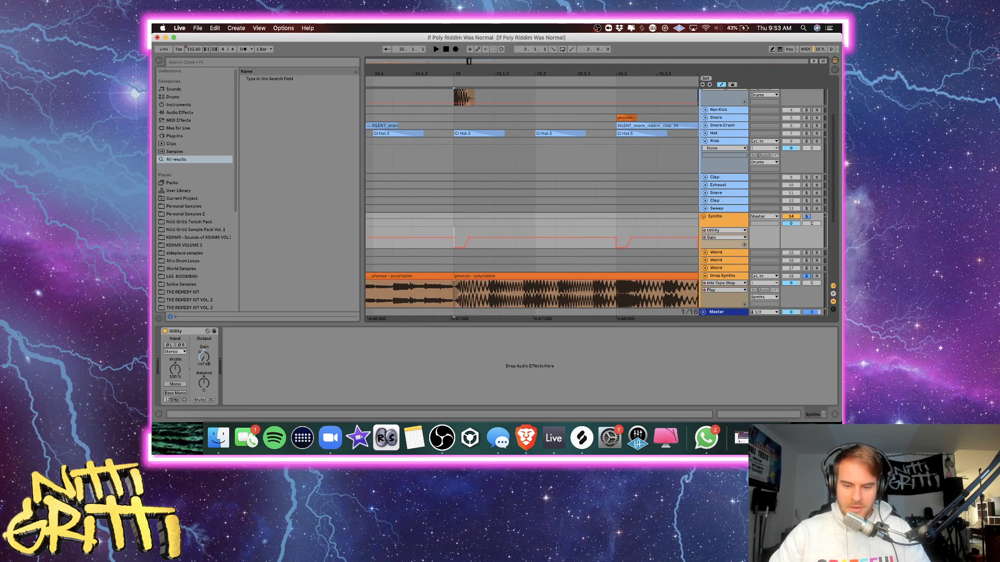
pyautogui.click(836, 416)
pyautogui.press('space')
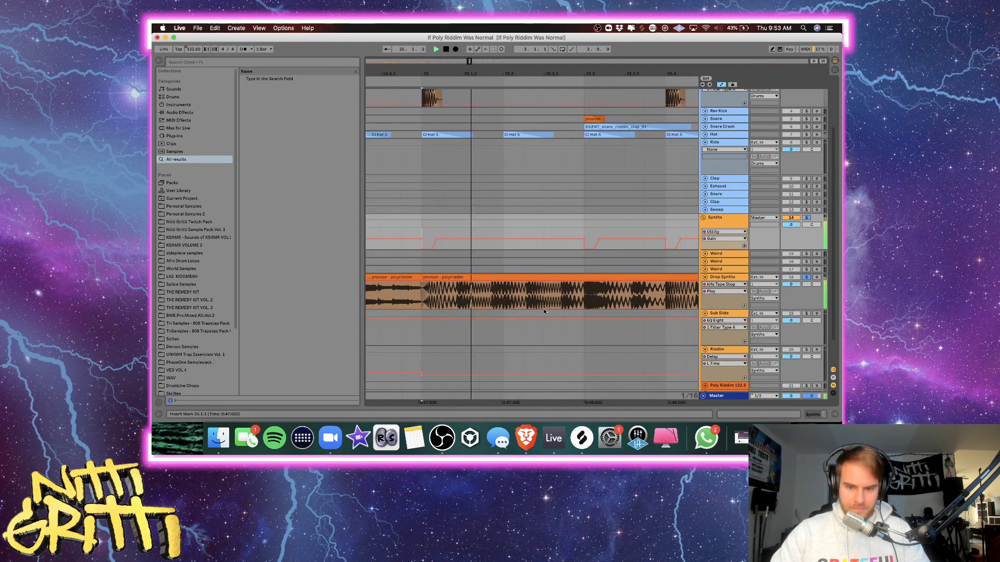
pyautogui.hscroll(8, 499, 296)
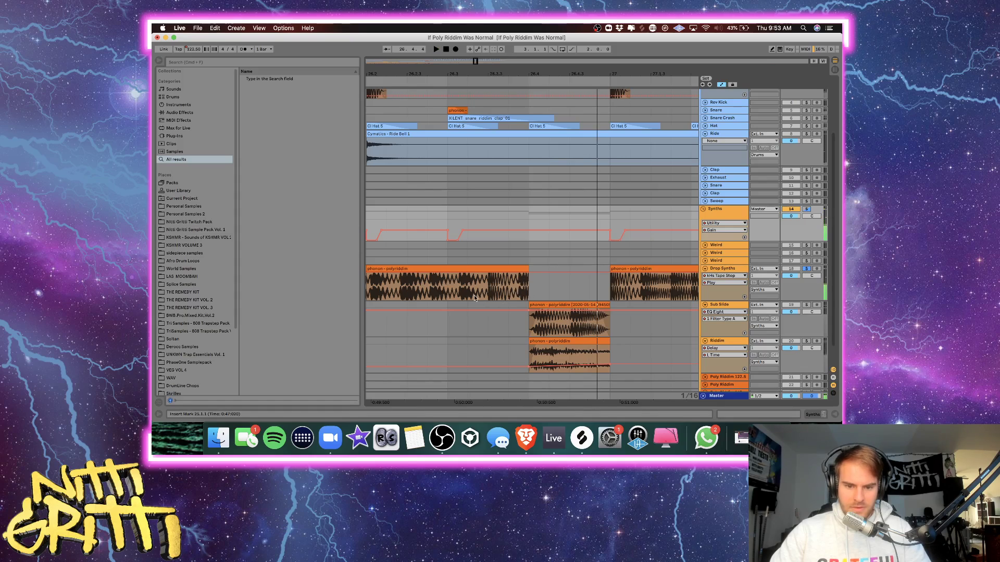
# Split the Drop Synths clip at 26.3.3 and delete the piece between there and 26.4.
pyautogui.click(476, 293)
pyautogui.press('super+e')
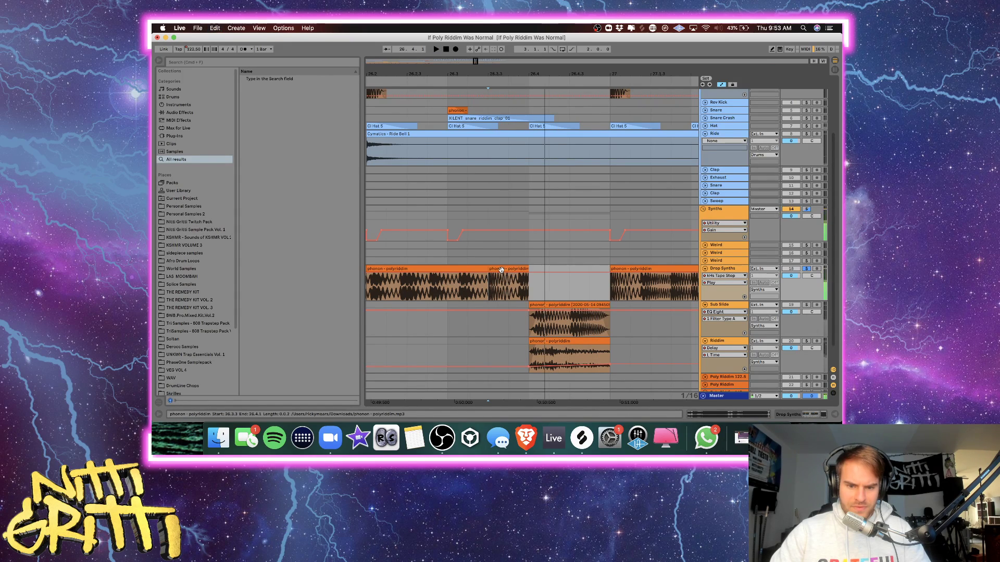
pyautogui.click(500, 268)
pyautogui.press('+')
pyautogui.press('Delete')
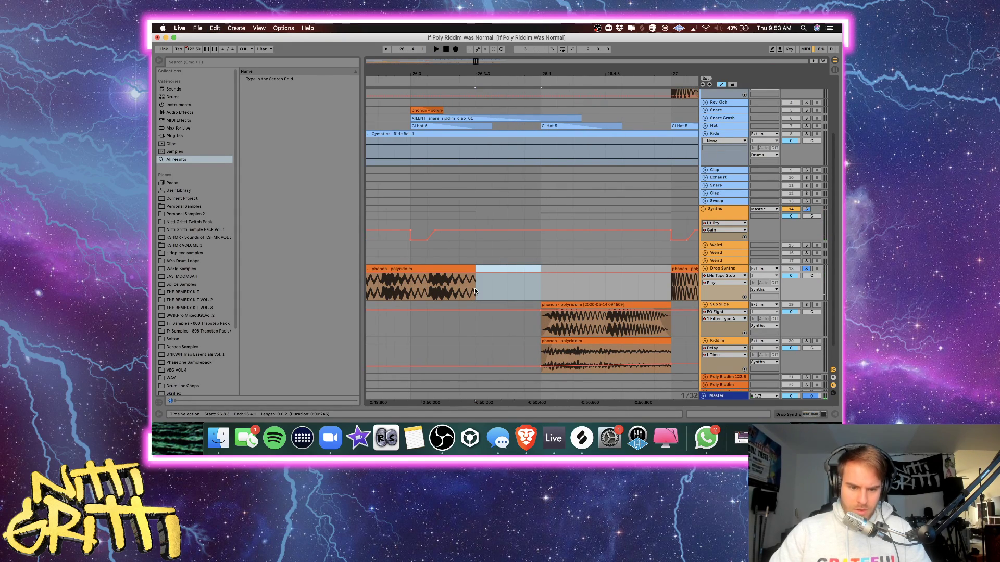
# Duplicate the short slice just before 26.3.3 on Drop Synths twice in a row and play it from 26.3.
pyautogui.moveTo(429, 290); pyautogui.dragTo(475, 289)
pyautogui.press('super+d')
pyautogui.click(411, 287)
pyautogui.press('space')
pyautogui.press('space')
pyautogui.press('super+d')
pyautogui.click(410, 297)
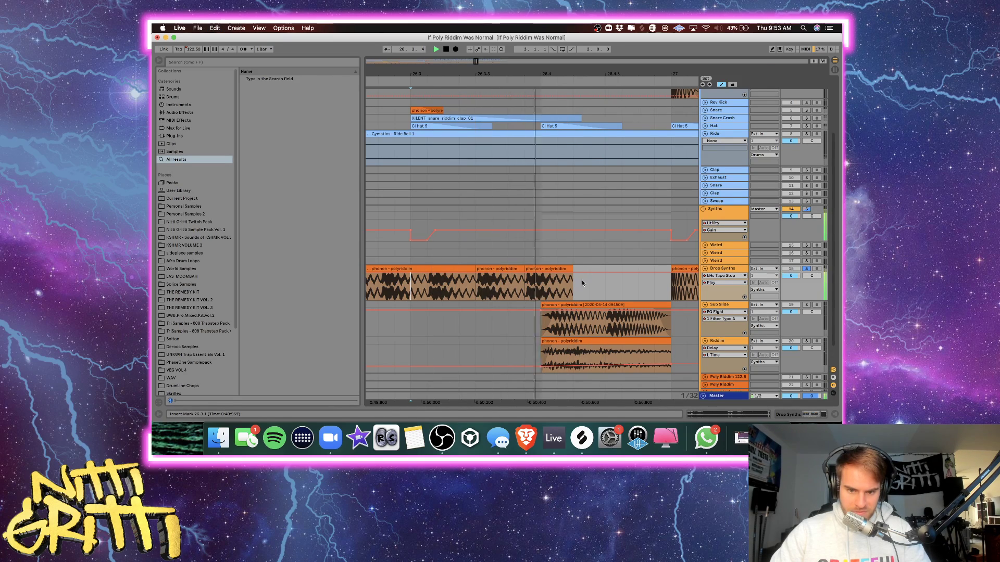
# Shorten the last repeated Drop Synths slice near 26.4 to a sixteenth note and hide the automation.
pyautogui.click(569, 269)
pyautogui.press('space')
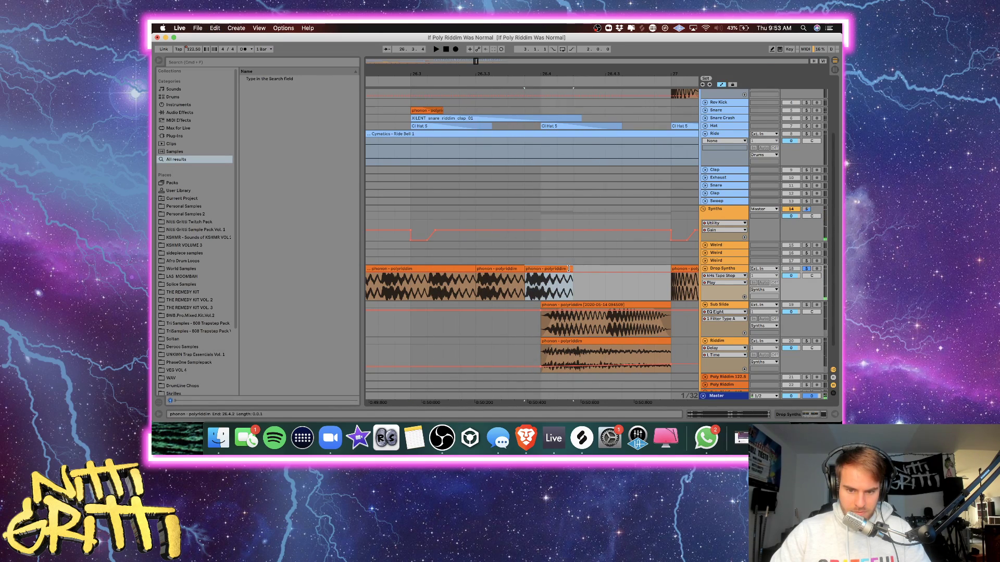
pyautogui.press('a')
pyautogui.press('-')
pyautogui.press('-')
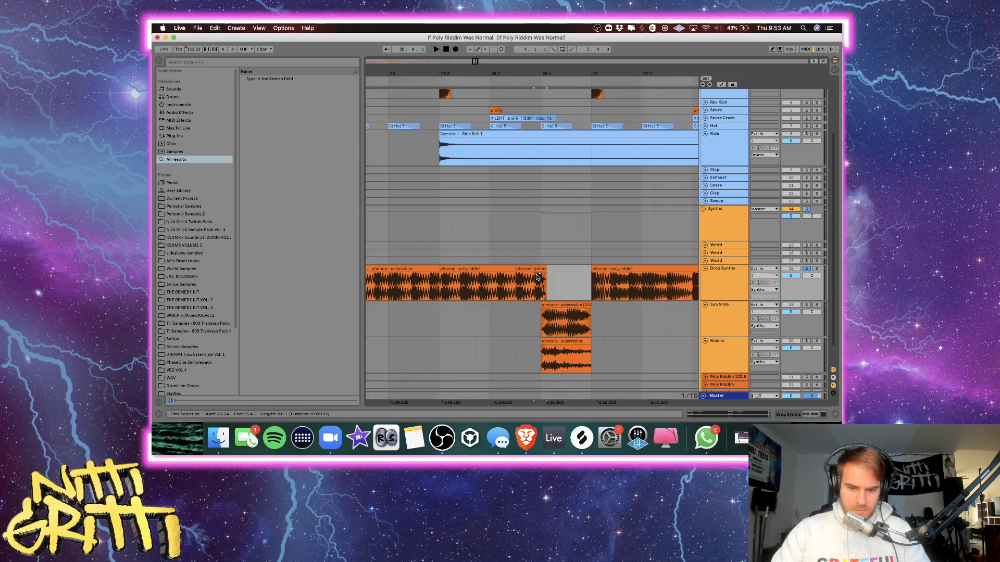
# Move the ride clip to 25.2, split it at 25.3 and delete everything after the split so one beat remains.
pyautogui.click(388, 247)
pyautogui.hscroll(-1, 389, 246)
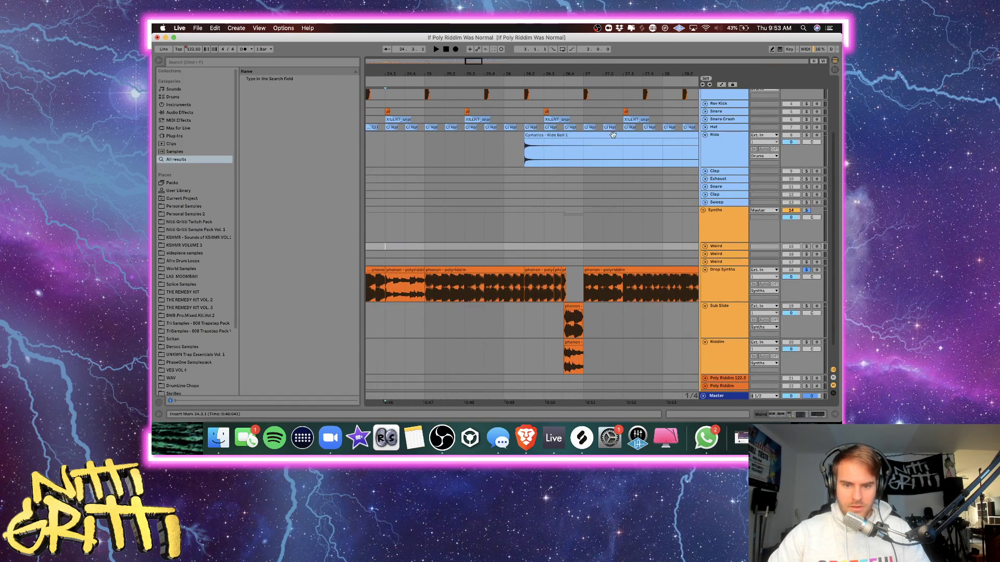
pyautogui.moveTo(542, 136); pyautogui.dragTo(469, 141)
pyautogui.click(465, 147)
pyautogui.press('super+e')
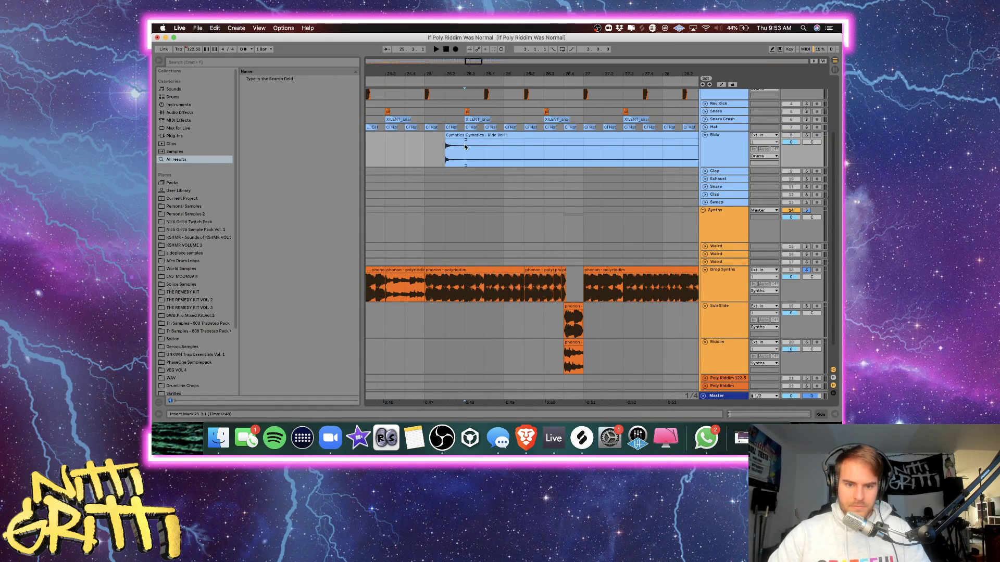
pyautogui.click(490, 136)
pyautogui.press('Delete')
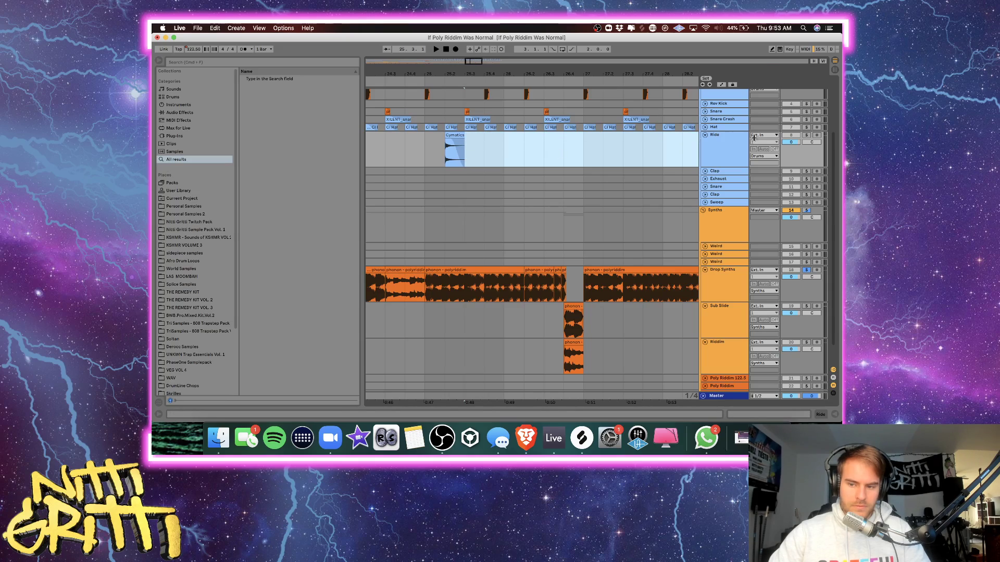
# Solo the Drums group and play the drums with the short ride from bar 25.
pyautogui.scroll(5, 818, 115)
pyautogui.click(806, 93)
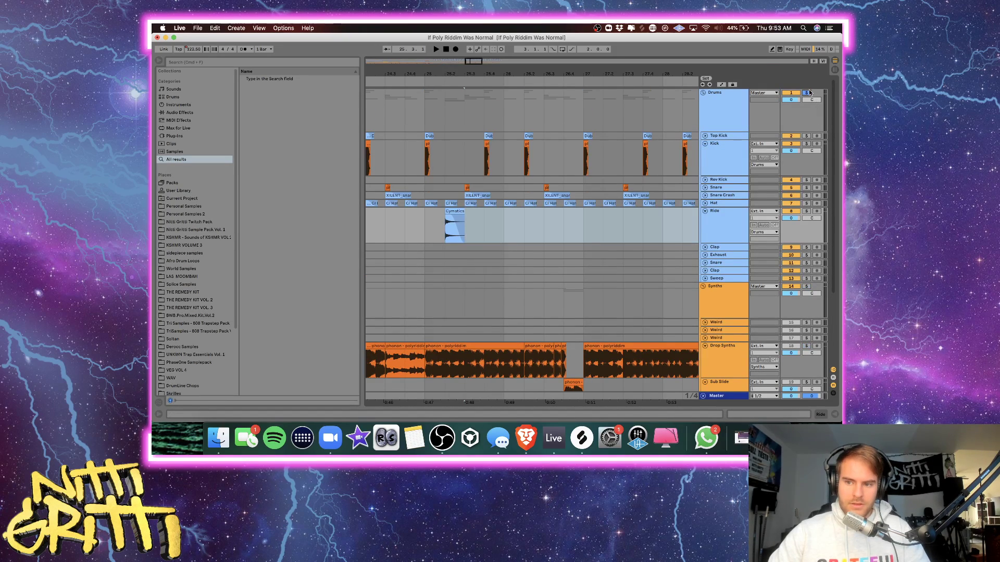
pyautogui.click(424, 233)
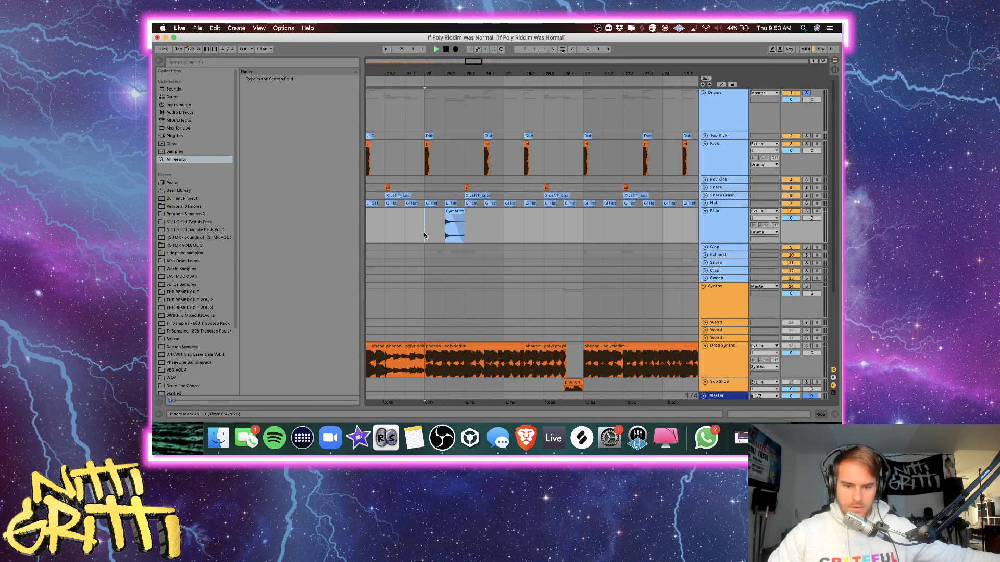
pyautogui.press('space')
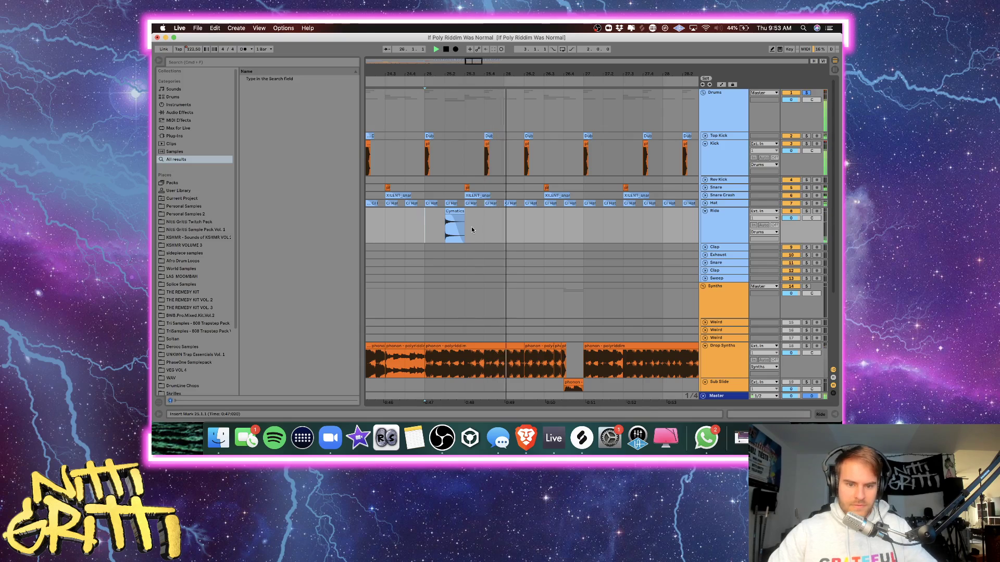
# Duplicate the two-beat ride section from 25.1 to 25.3 twice in a row and play the pattern.
pyautogui.moveTo(469, 227); pyautogui.dragTo(429, 227)
pyautogui.press('super+d')
pyautogui.press('super+d')
pyautogui.press('space')
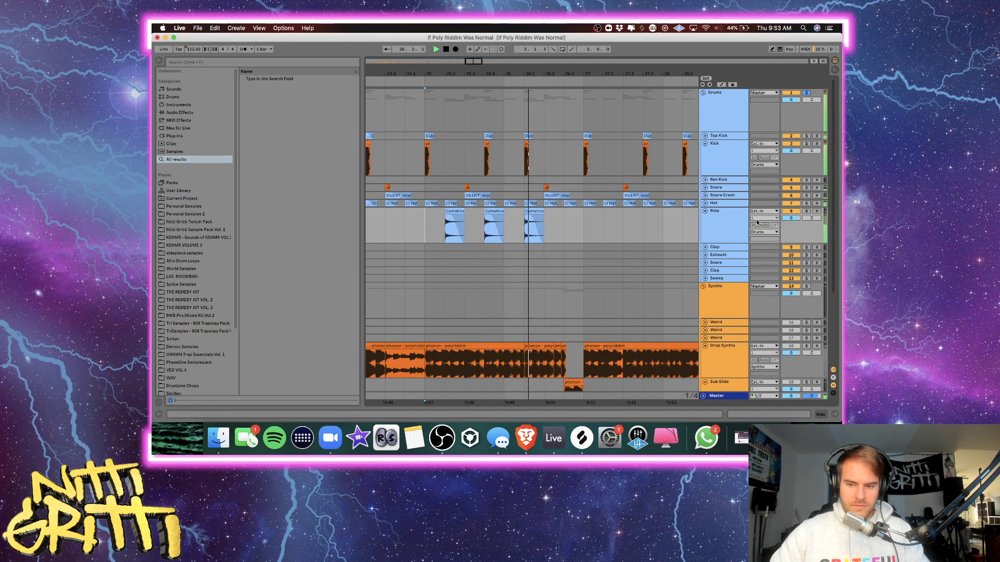
pyautogui.press('space')
# Solo the Ride track and add an EQ Eight with a low cut at about 198 Hz.
pyautogui.doubleClick(713, 213)
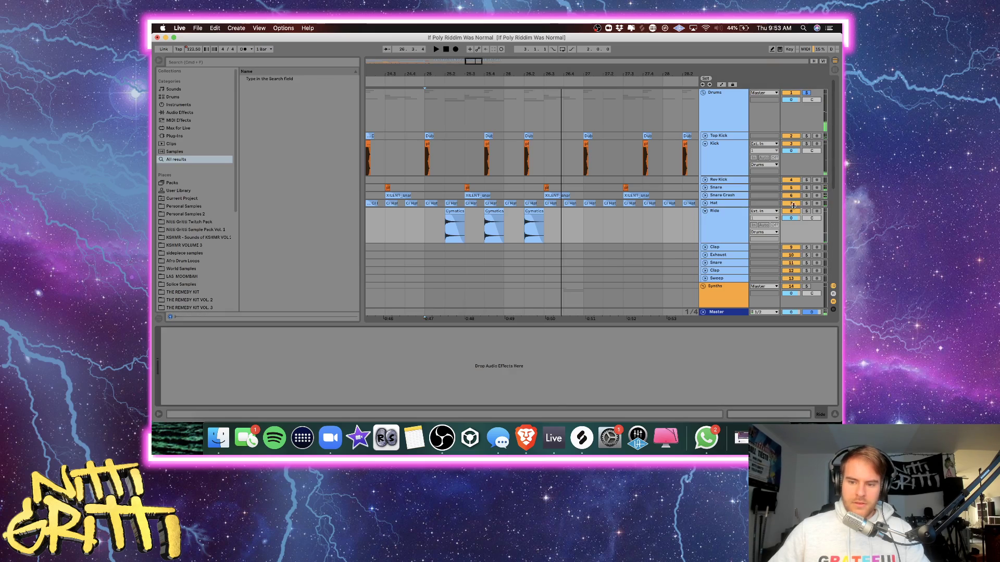
pyautogui.click(807, 212)
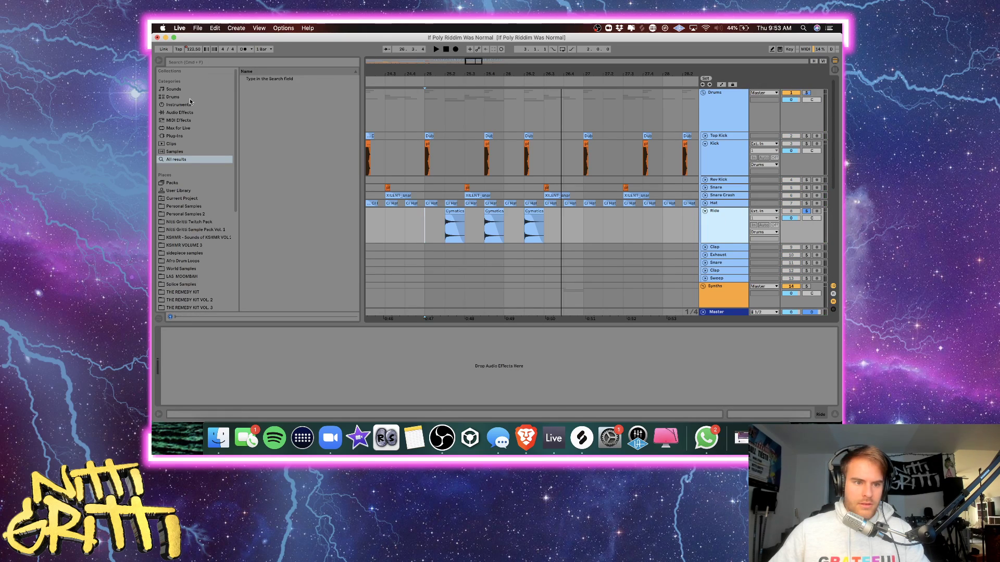
pyautogui.click(180, 113)
pyautogui.moveTo(270, 188); pyautogui.dragTo(264, 356)
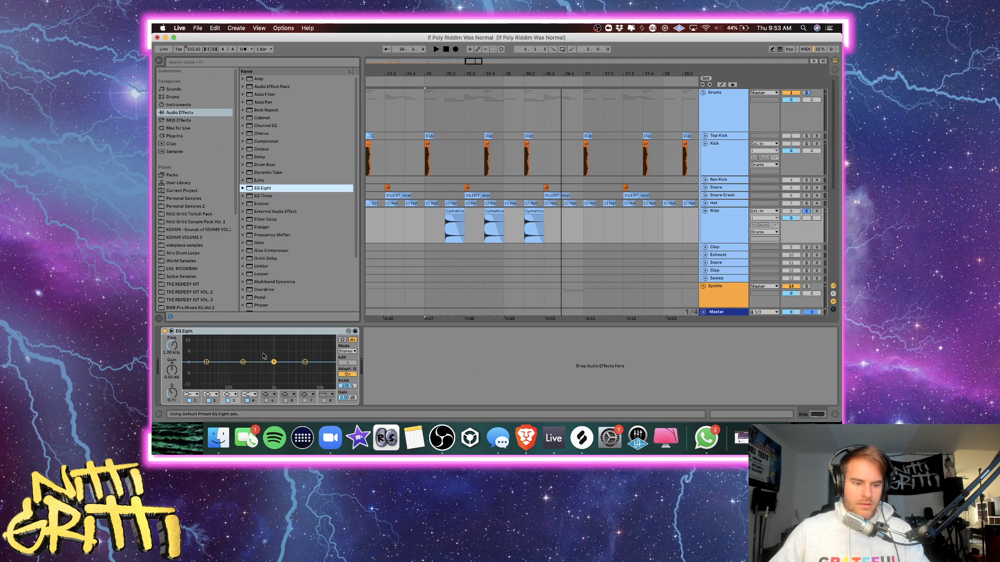
pyautogui.click(191, 400)
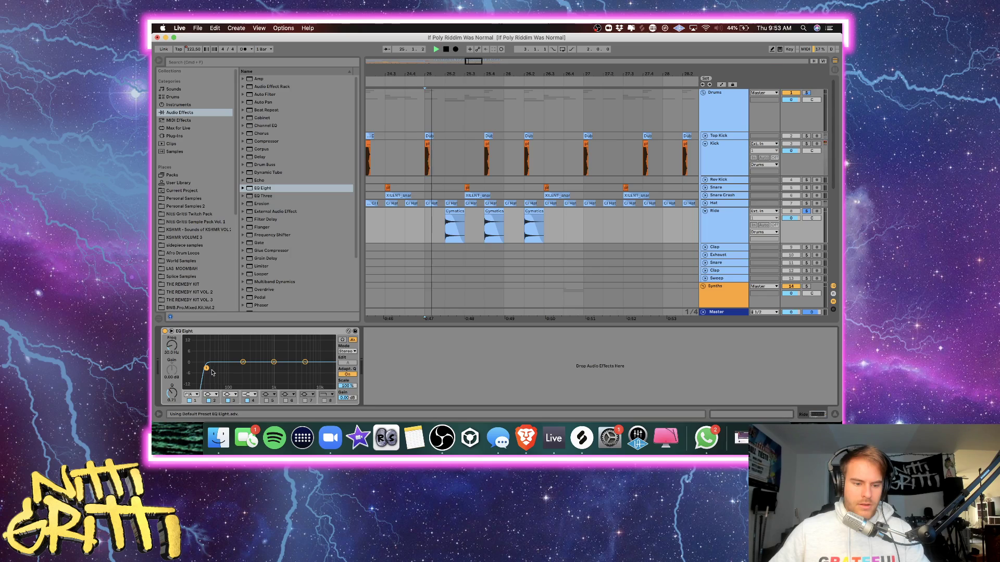
pyautogui.moveTo(207, 368); pyautogui.dragTo(243, 379)
# Add a Reverb after the ride's EQ Eight, center its input filter around 1.48 kHz and set dry/wet to 37%.
pyautogui.scroll(-4, 272, 277)
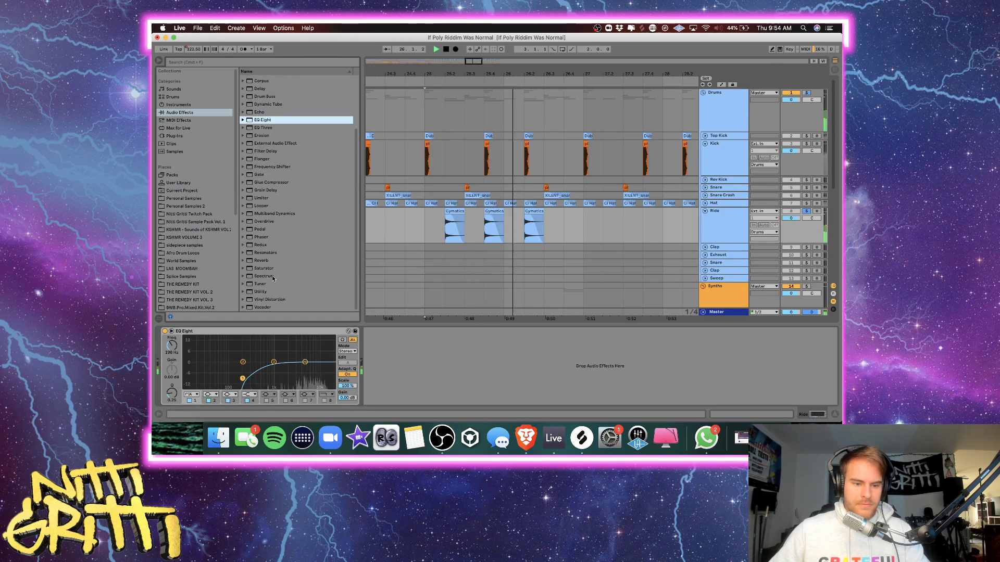
pyautogui.press('space')
pyautogui.click(260, 261)
pyautogui.doubleClick(265, 261)
pyautogui.press('space')
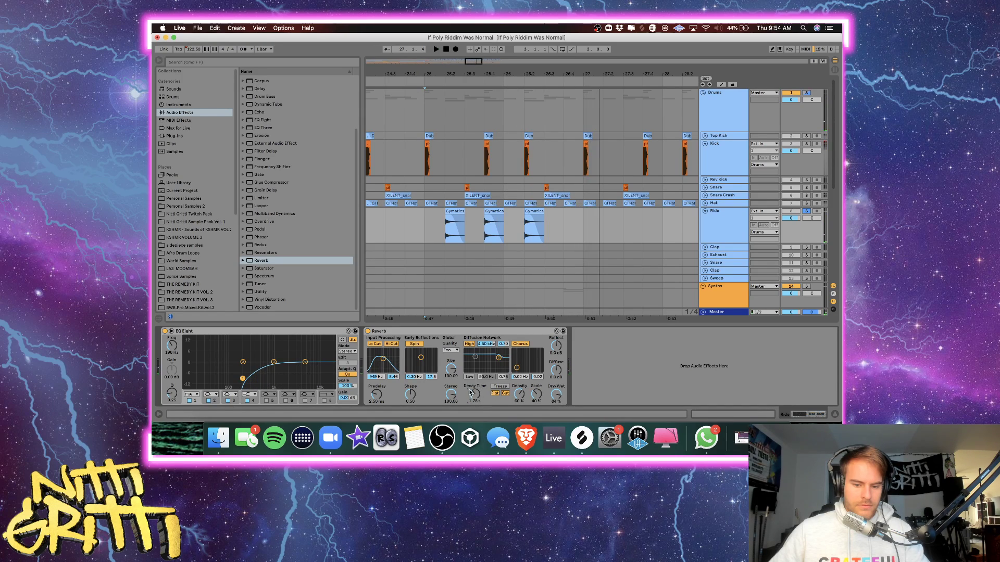
pyautogui.moveTo(383, 358); pyautogui.dragTo(385, 357)
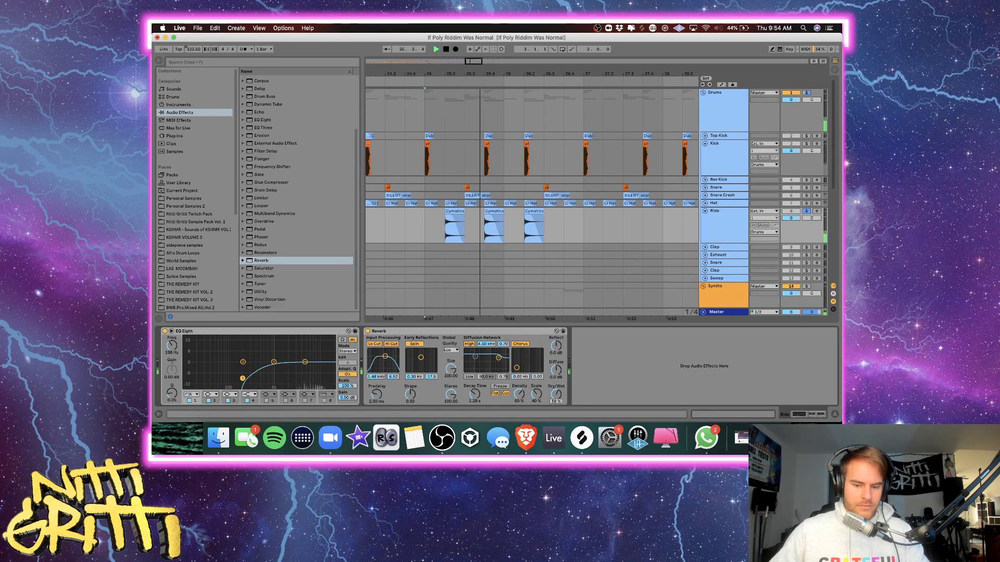
pyautogui.press('space')
# Insert a Delay before the ride's Reverb with 1 ms left, about 9 ms right, no feedback and 100% dry/wet.
pyautogui.moveTo(259, 89); pyautogui.dragTo(367, 364)
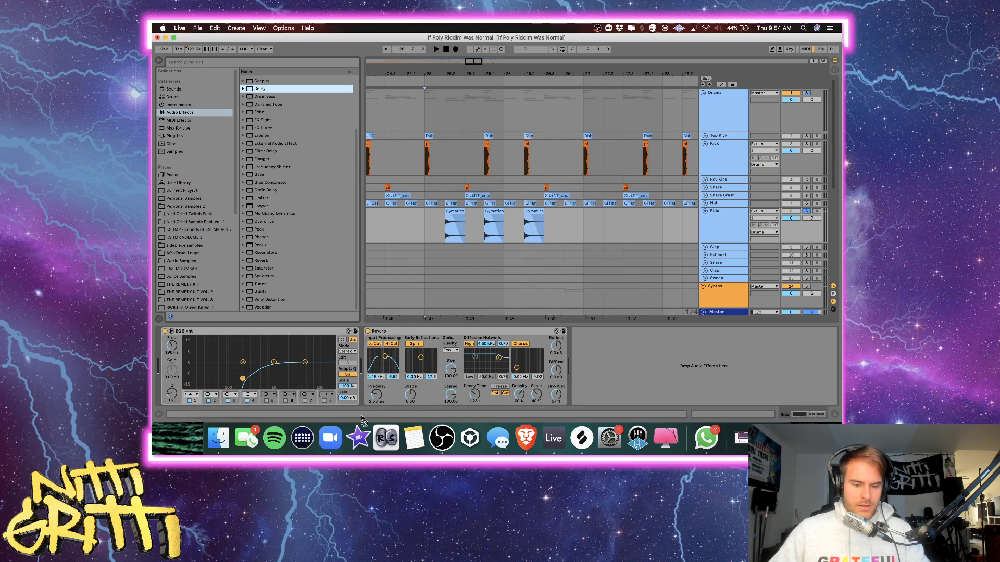
pyautogui.moveTo(361, 418); pyautogui.dragTo(409, 391)
pyautogui.click(389, 360)
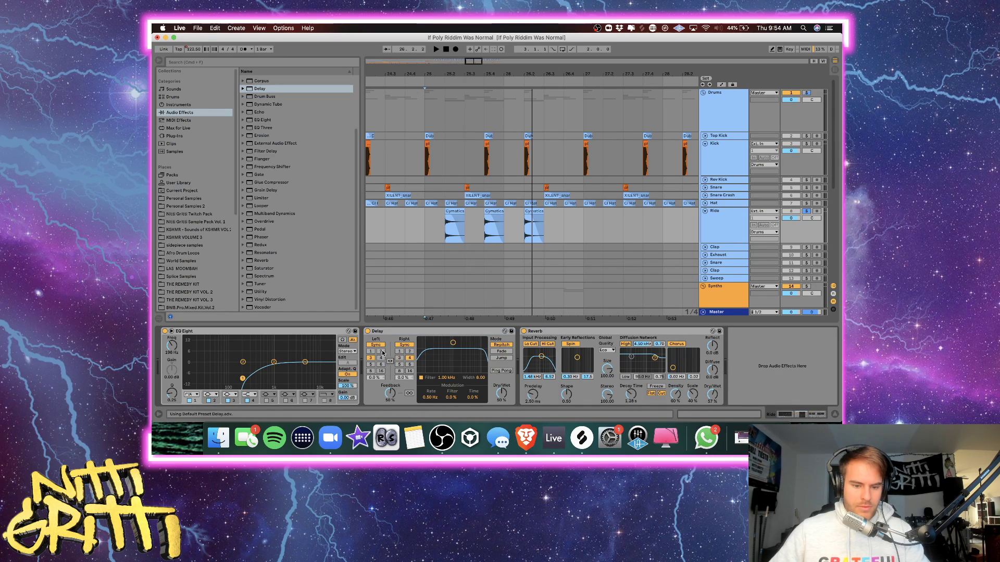
pyautogui.moveTo(375, 359); pyautogui.dragTo(375, 386)
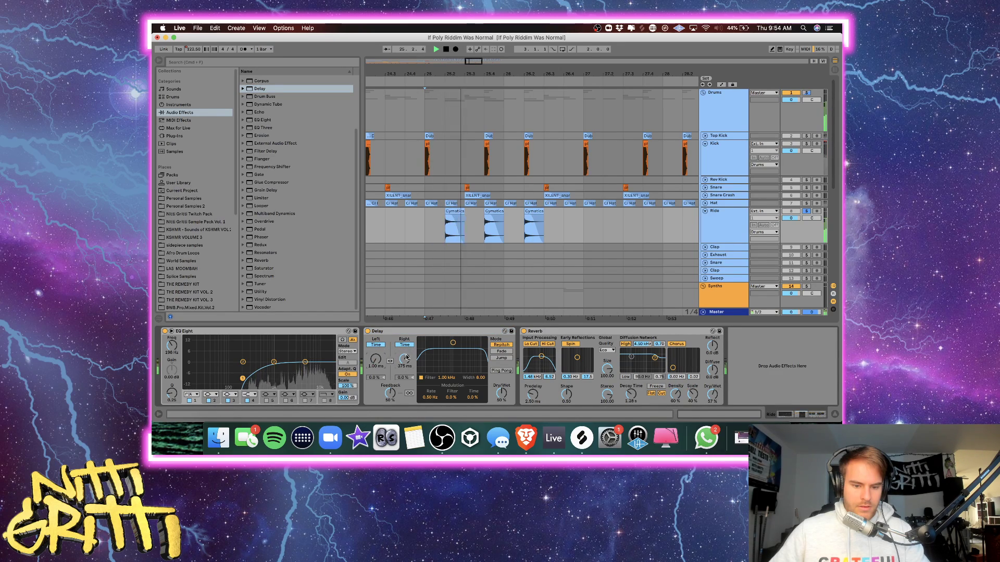
pyautogui.moveTo(495, 402); pyautogui.dragTo(495, 365)
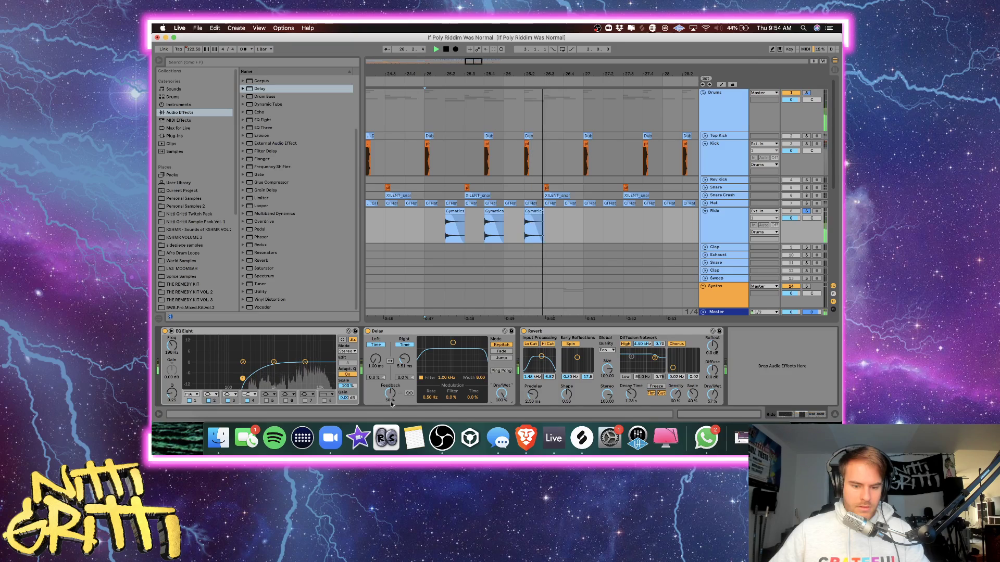
pyautogui.moveTo(398, 368); pyautogui.dragTo(399, 385)
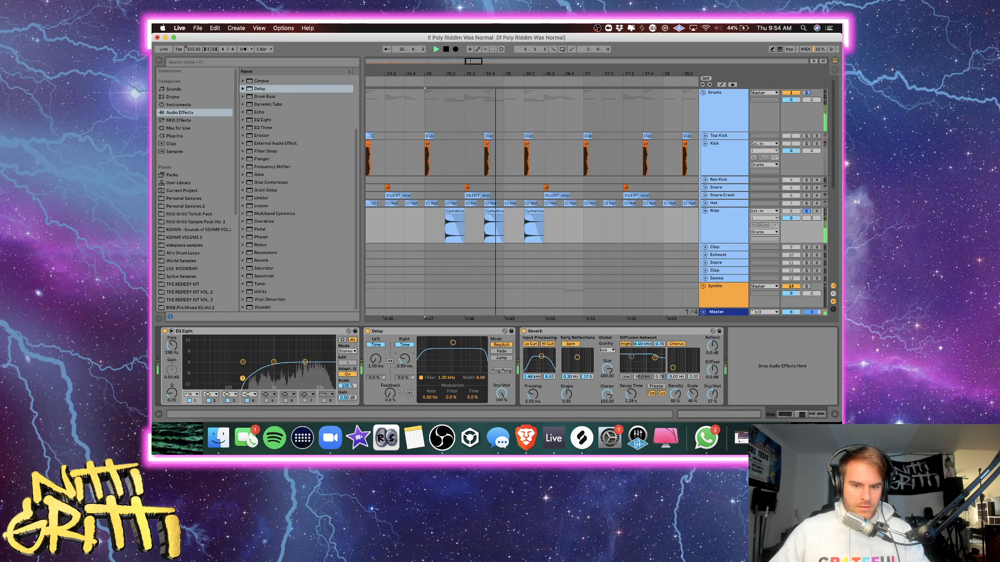
pyautogui.press('space')
# Solo the Drums group again and duplicate the two-beat ride section from 26.1 repeatedly up to bar 33.
pyautogui.click(806, 93)
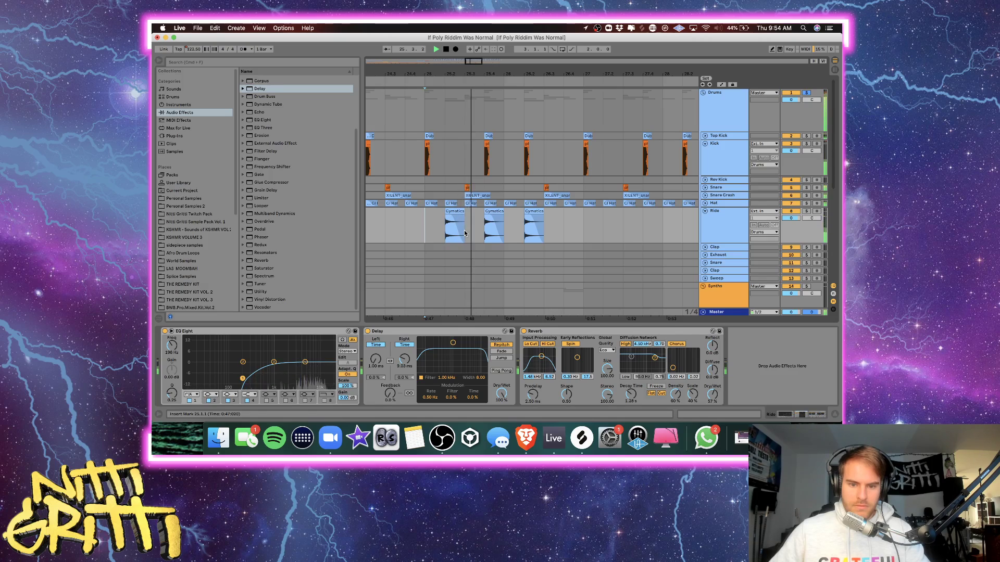
pyautogui.moveTo(546, 225); pyautogui.dragTo(509, 229)
pyautogui.press('super+d')
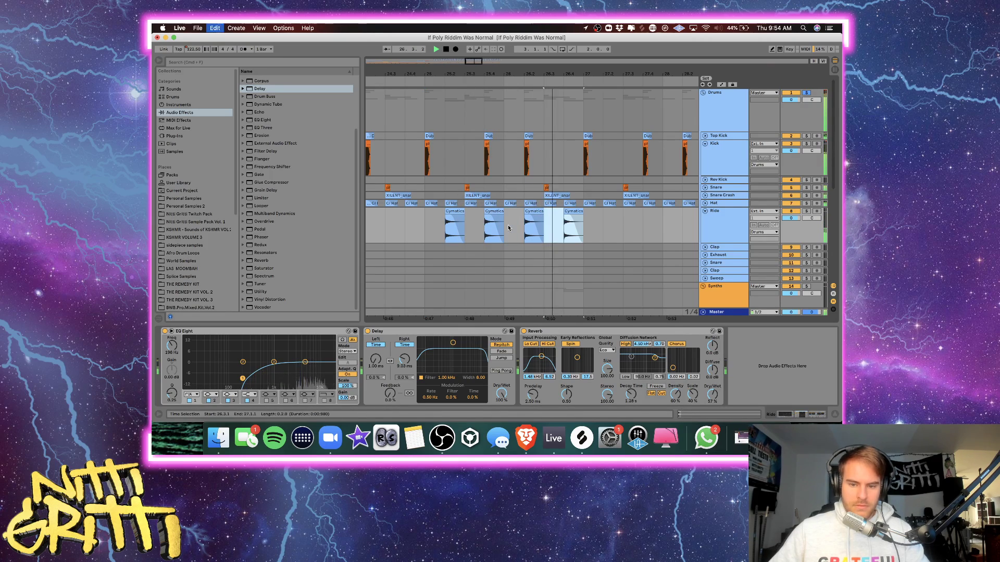
pyautogui.press('-')
pyautogui.press('-')
pyautogui.press('super+d')
pyautogui.press('super+d')
pyautogui.press('super+d')
pyautogui.press('super+d')
pyautogui.press('super+d')
pyautogui.press('super+d')
pyautogui.press('super+d')
pyautogui.press('super+d')
pyautogui.press('super+d')
pyautogui.press('super+d')
pyautogui.press('super+d')
pyautogui.press('super+d')
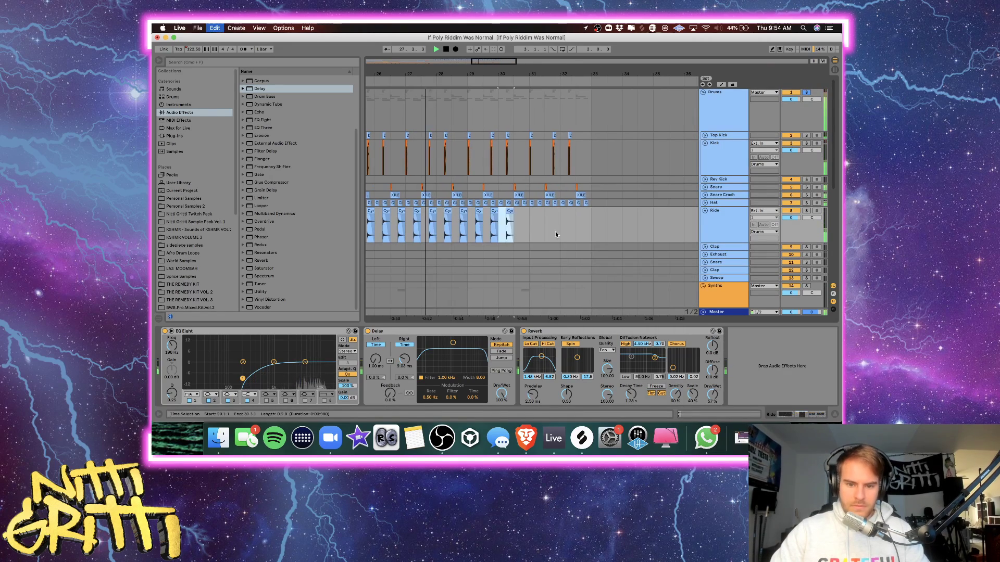
# Hide the device view, stop playback and fold the Ride track.
pyautogui.click(835, 415)
pyautogui.scroll(1, 654, 292)
pyautogui.hscroll(-3, 646, 278)
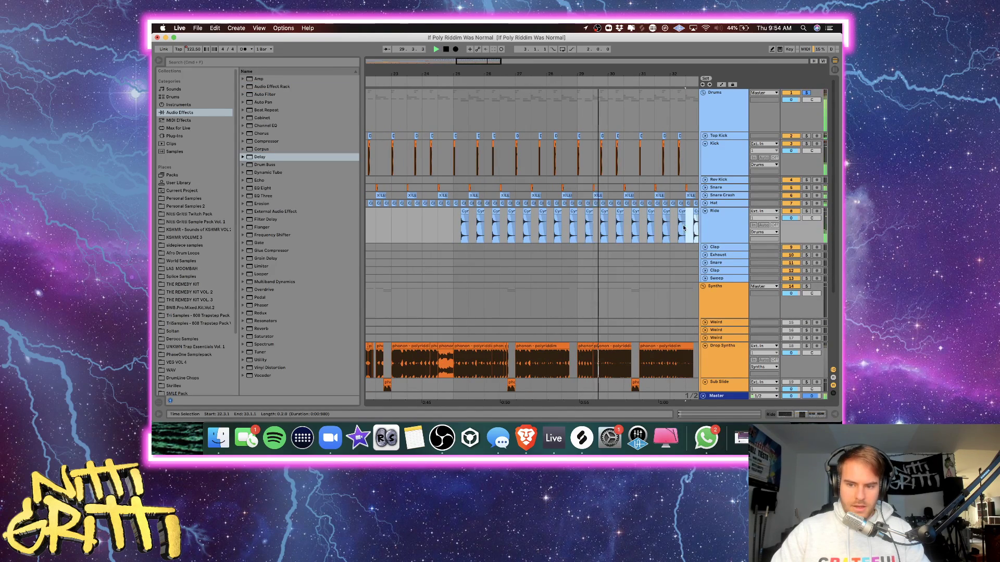
pyautogui.hscroll(2, 634, 264)
pyautogui.press('space')
pyautogui.click(717, 229)
pyautogui.press('u')
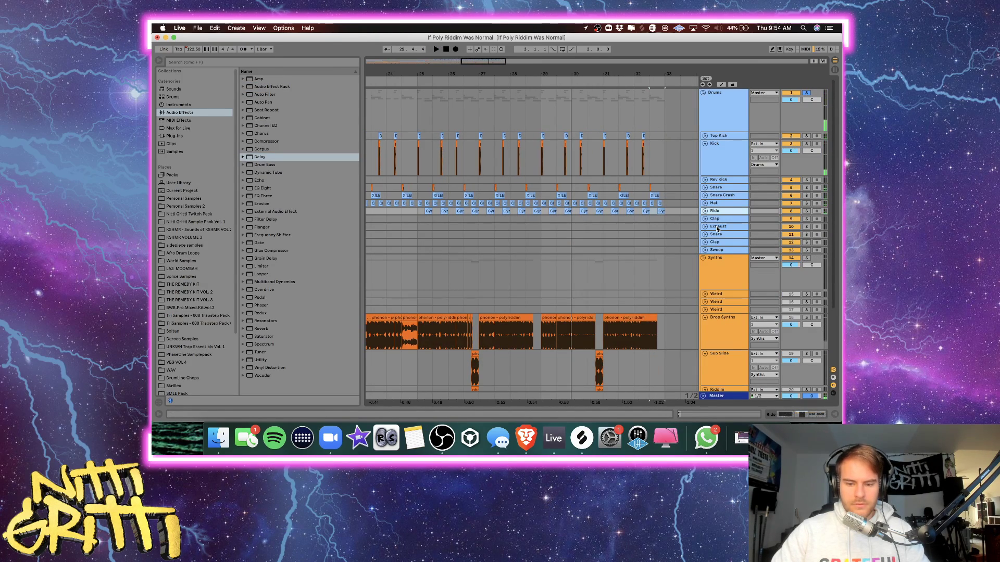
# Insert a new audio track below Ride and name it "yeah".
pyautogui.scroll(-1, 622, 233)
pyautogui.press('super+t')
pyautogui.press('super+r')
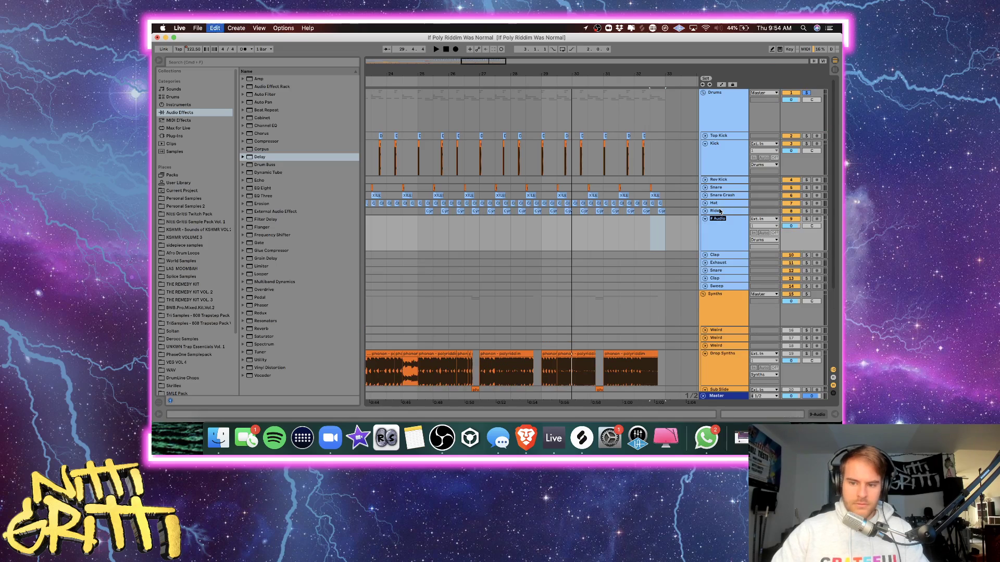
# Search the browser for "yeah" and audition the chant and vocal samples for a suitable shout.
pyautogui.click(196, 61)
pyautogui.write('yeah')
pyautogui.click(307, 150)
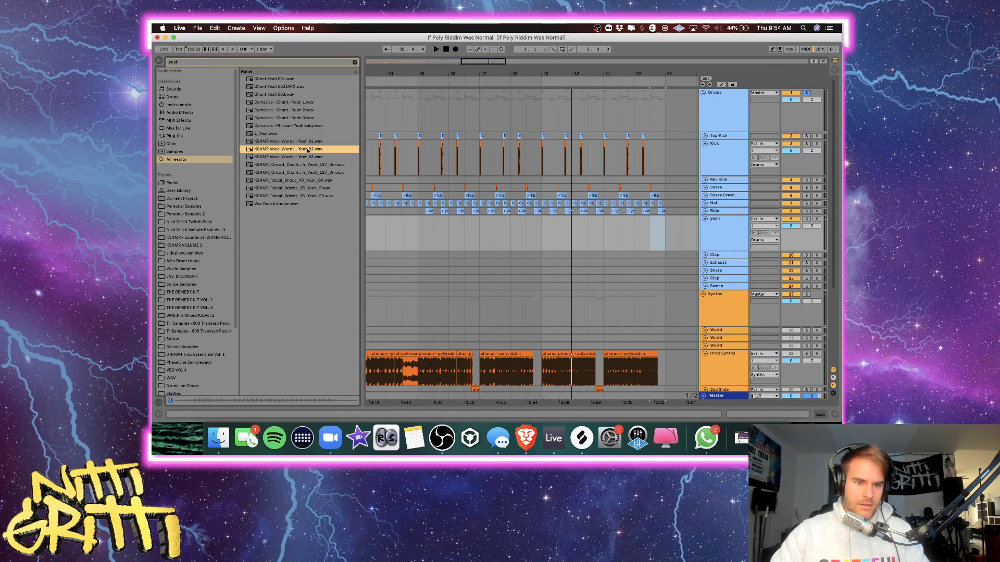
pyautogui.press('Down')
pyautogui.press('Up')
pyautogui.press('Up')
pyautogui.press('Up')
pyautogui.press('Up')
pyautogui.press('Up')
pyautogui.press('Up')
pyautogui.press('Up')
pyautogui.press('Up')
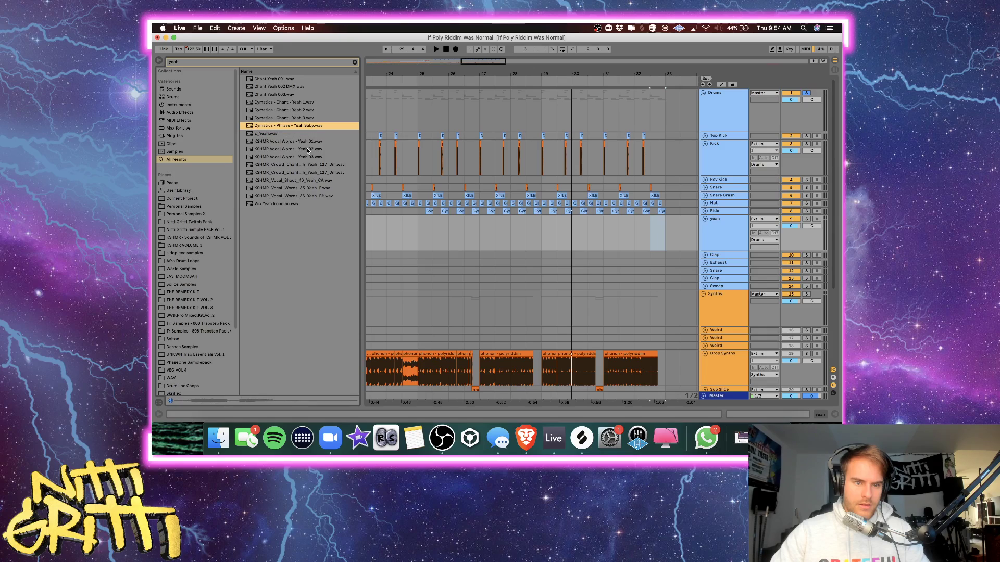
pyautogui.press('Up')
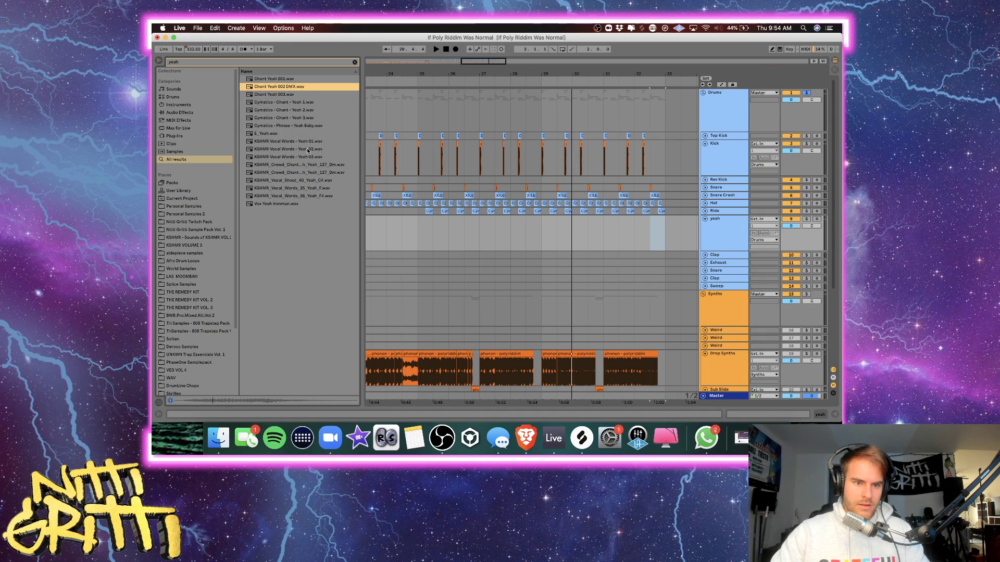
pyautogui.click(297, 173)
pyautogui.press('Down')
pyautogui.press('Down')
pyautogui.press('Down')
pyautogui.press('Down')
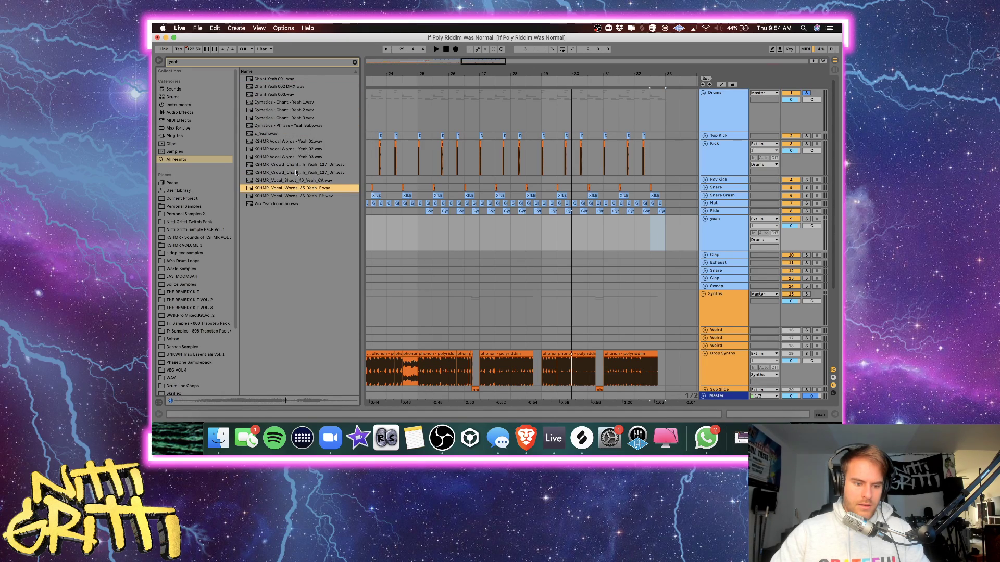
pyautogui.press('Up')
pyautogui.press('Up')
pyautogui.press('Up')
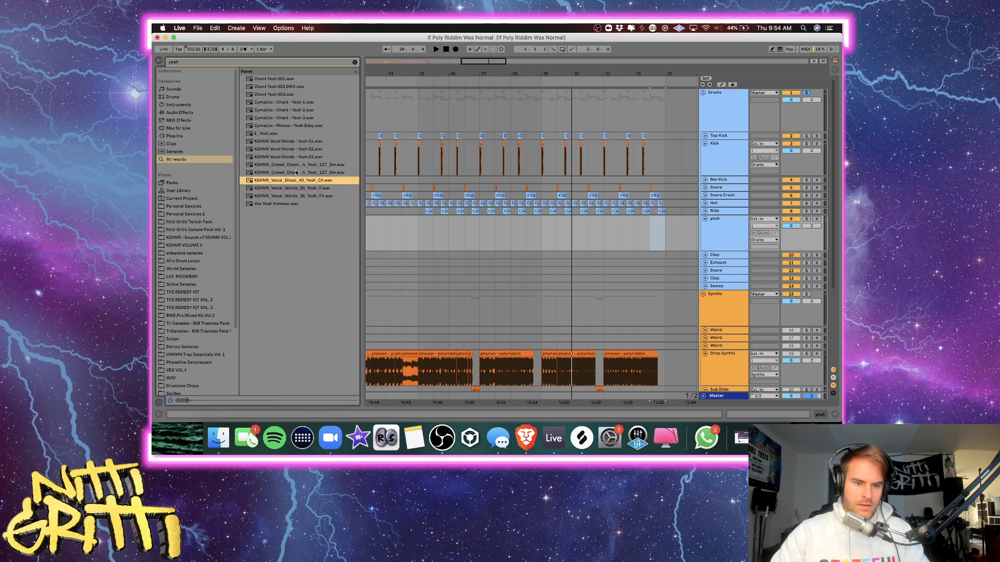
pyautogui.press('Down')
# Place the KSHMR Vocal Words Yeah F sample at bar 25 on the yeah track, lower its volume and play it soloed.
pyautogui.moveTo(288, 190); pyautogui.dragTo(426, 235)
pyautogui.scroll(5, 652, 229)
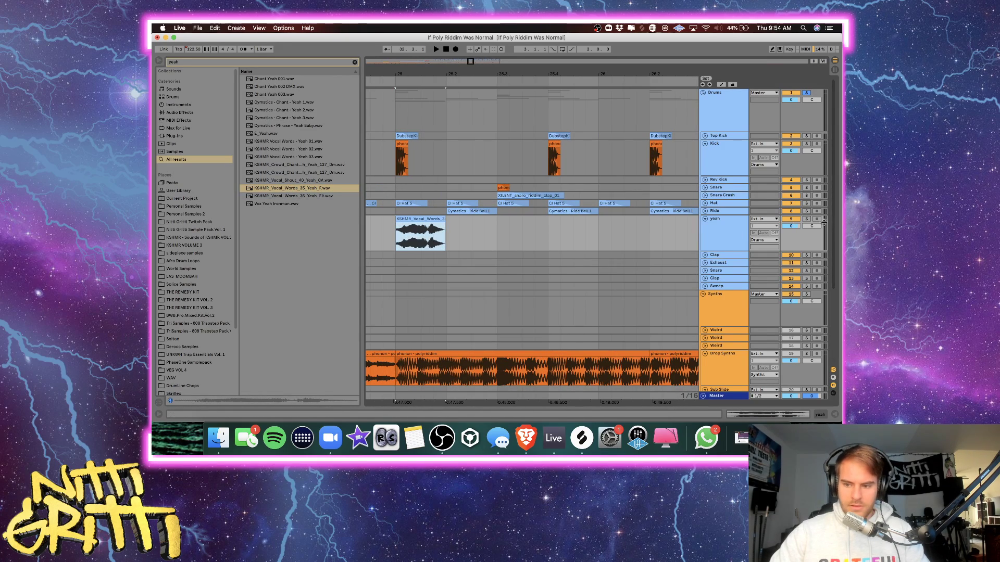
pyautogui.press('space')
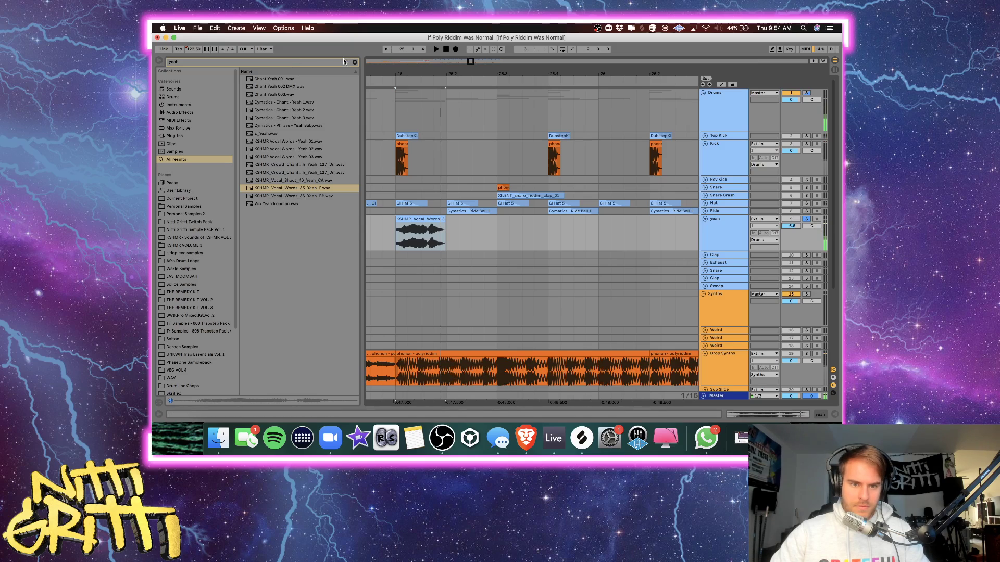
# Add the OTT preset of Multiband Dynamics to the yeah track, set its amount to 75% and play the vocal.
pyautogui.click(354, 61)
pyautogui.click(201, 112)
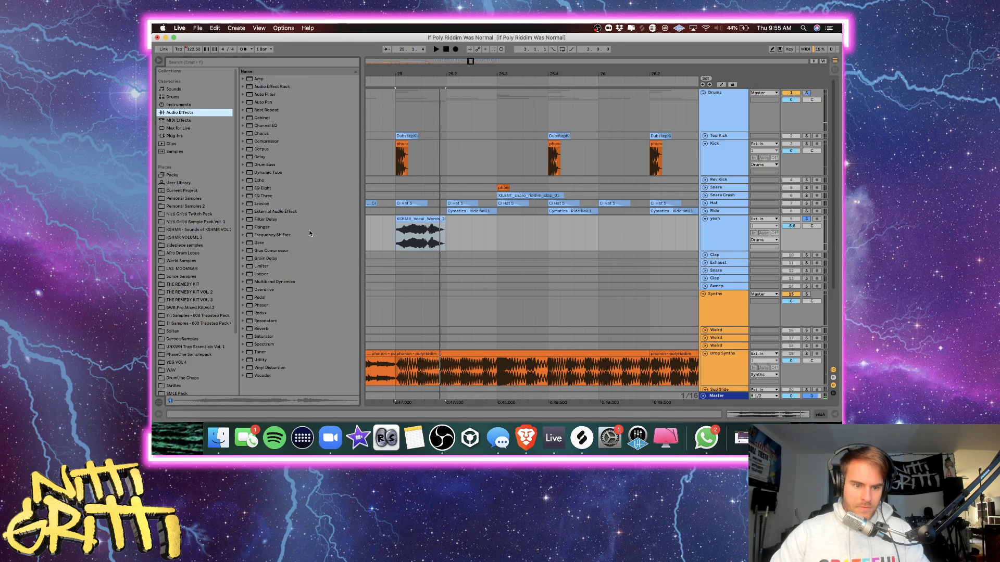
pyautogui.click(274, 281)
pyautogui.moveTo(264, 336); pyautogui.dragTo(445, 288)
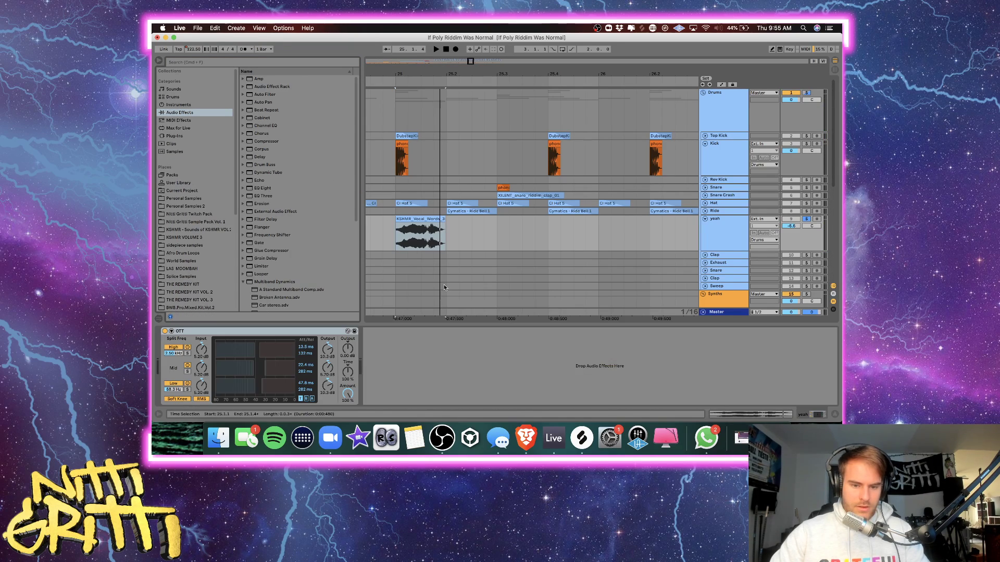
pyautogui.press('space')
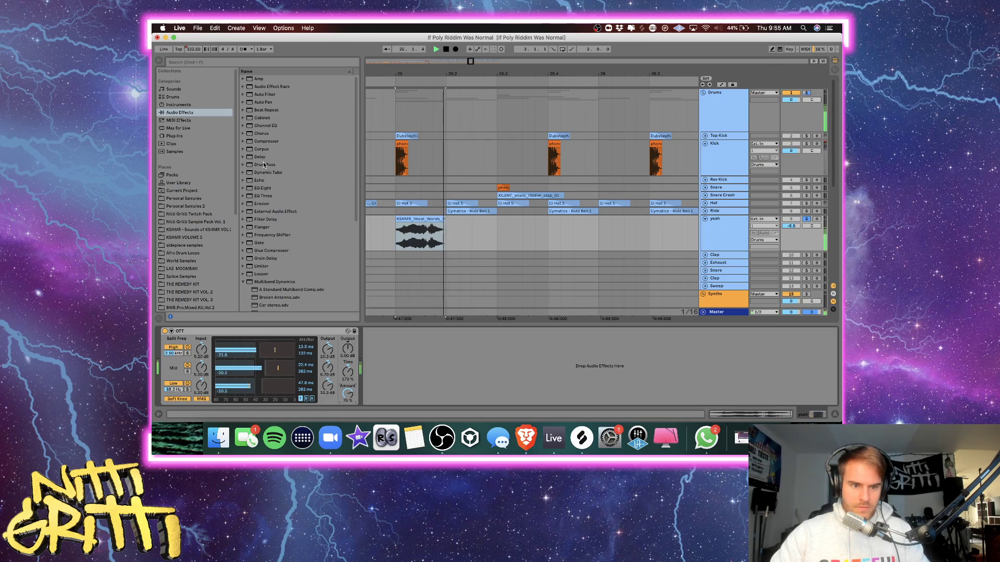
# Add EQ Eight after OTT on the yeah track and low-cut the vocal at about 111 Hz.
pyautogui.press('space')
pyautogui.moveTo(263, 187); pyautogui.dragTo(416, 373)
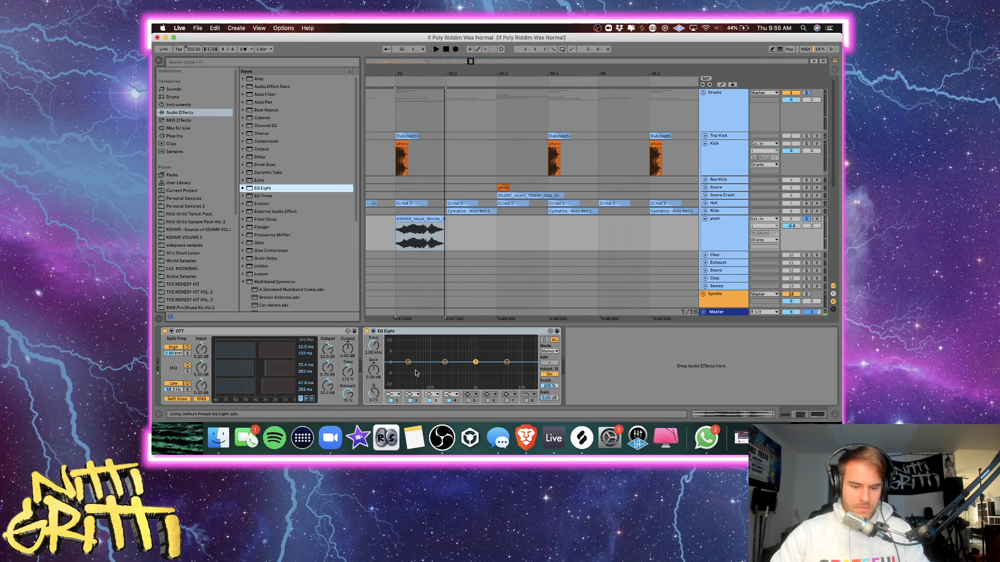
pyautogui.click(397, 396)
pyautogui.click(390, 400)
pyautogui.press('space')
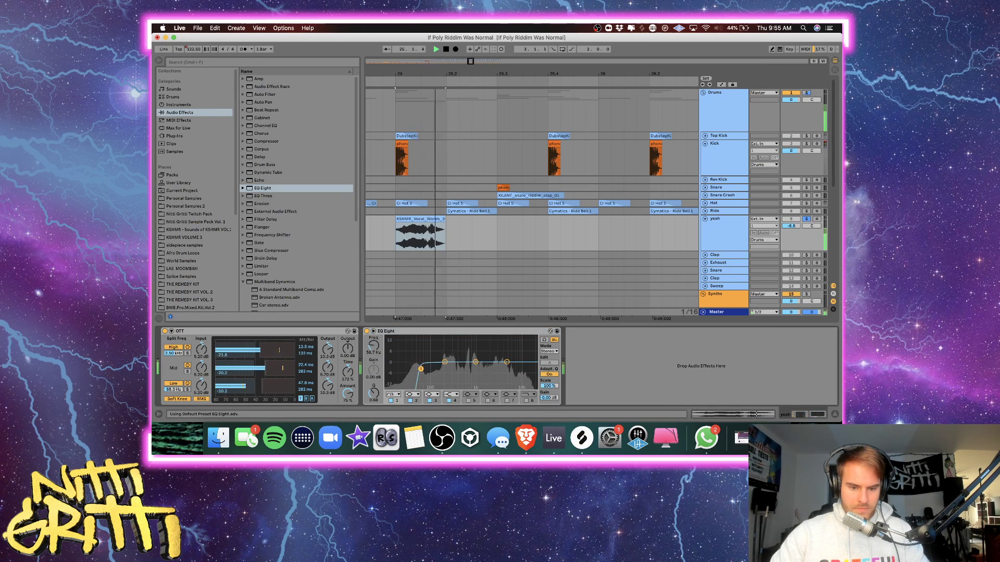
pyautogui.moveTo(408, 361); pyautogui.dragTo(436, 371)
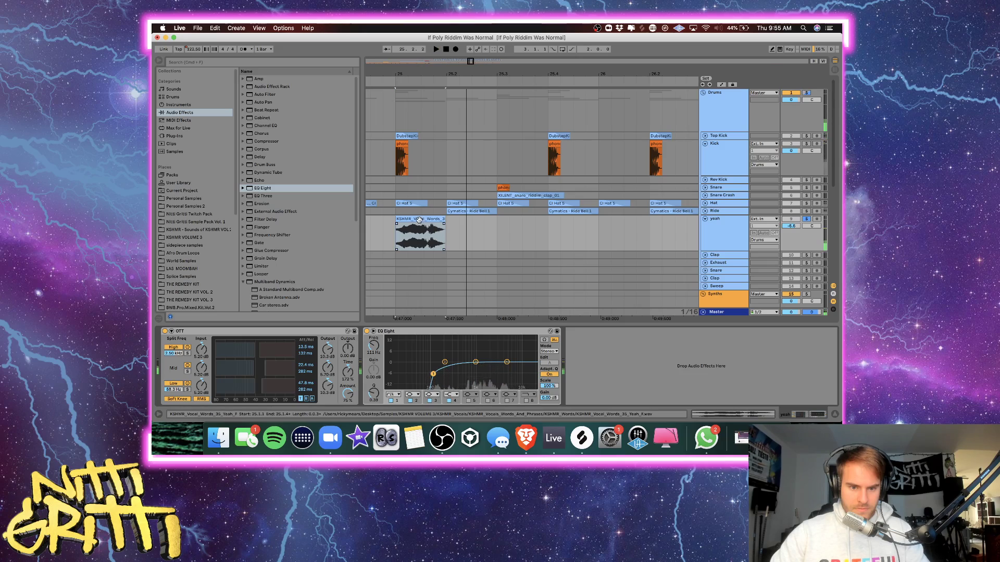
# Move the yeah vocal clip to beat 25.2, shorten it to half a beat and play it back in the drop.
pyautogui.moveTo(419, 220); pyautogui.dragTo(473, 224)
pyautogui.press('space')
pyautogui.press('space')
pyautogui.press('space')
pyautogui.press('space')
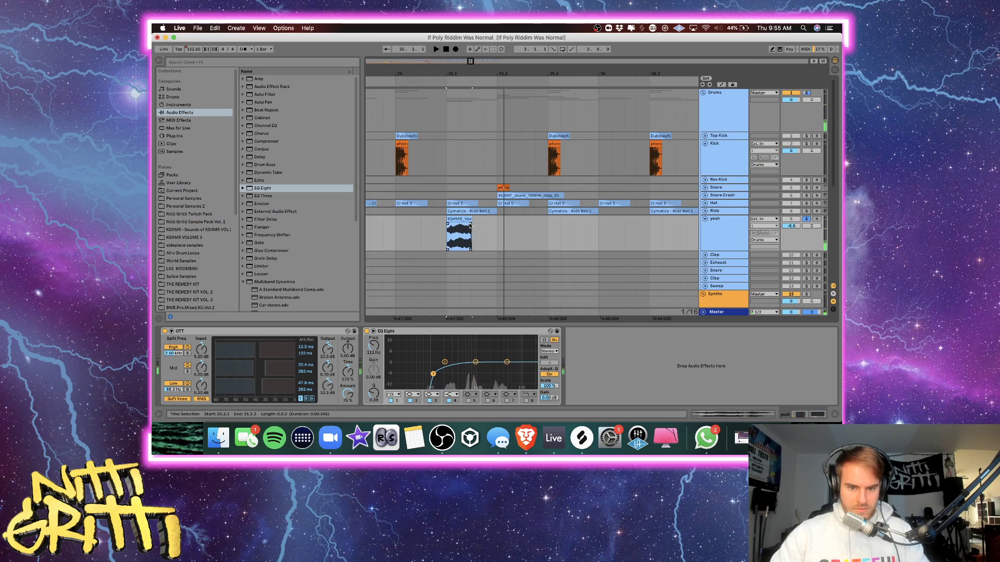
pyautogui.press('space')
pyautogui.press('space')
pyautogui.press('space')
pyautogui.press('space')
pyautogui.press('-')
pyautogui.press('-')
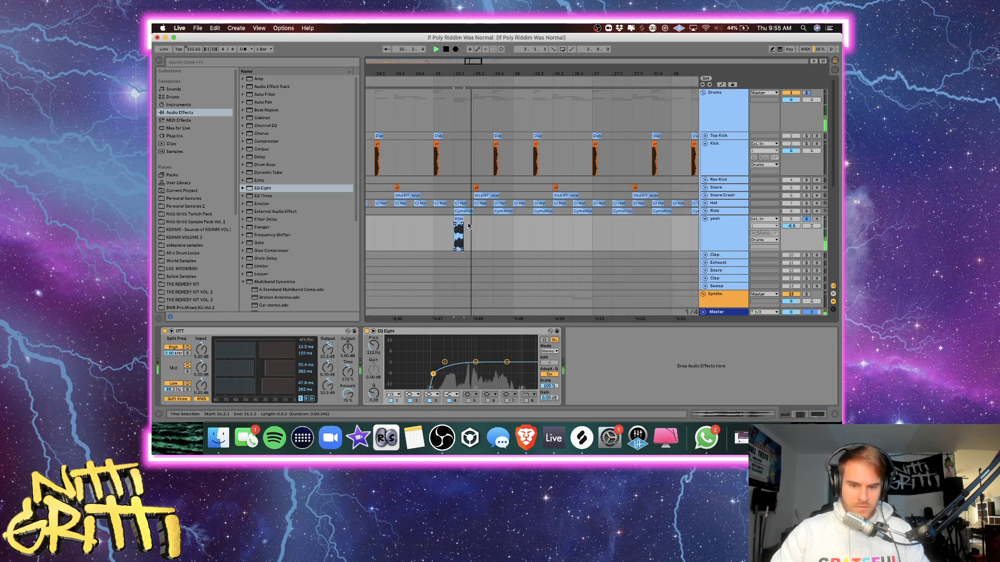
pyautogui.click(428, 229)
pyautogui.press('space')
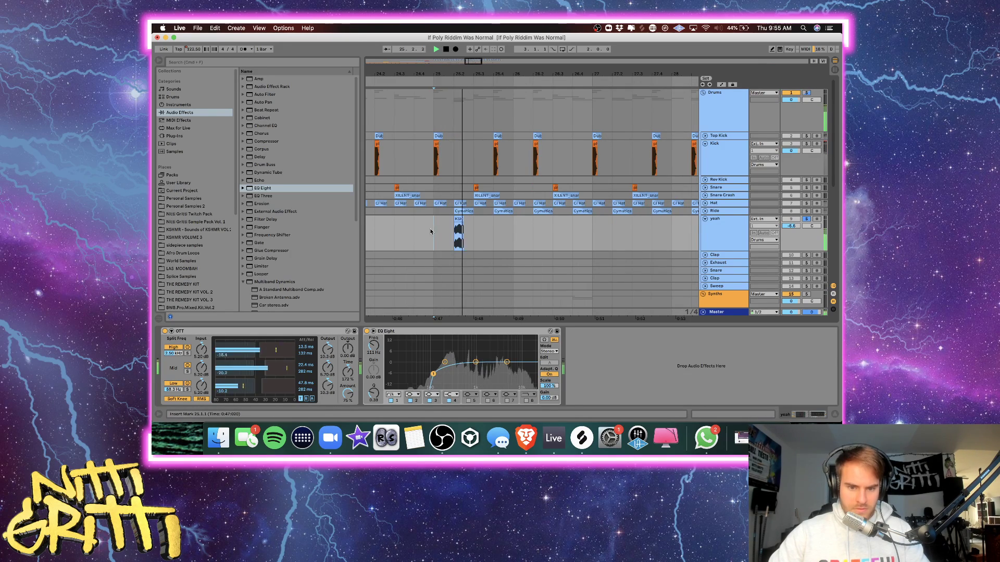
# Duplicate the two-beat section from 25.1 to 25.3 on the yeah track twice.
pyautogui.moveTo(433, 232); pyautogui.dragTo(473, 233)
pyautogui.press('super+d')
pyautogui.press('super+d')
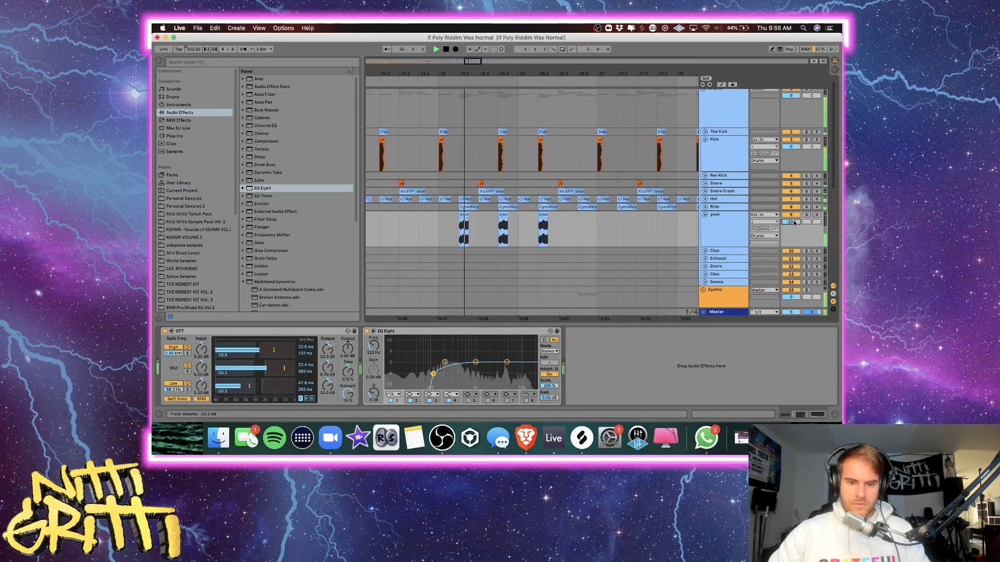
# Set the yeah track's volume to 0 dB while playing the drop.
pyautogui.moveTo(794, 222); pyautogui.dragTo(794, 217)
pyautogui.scroll(1, 794, 223)
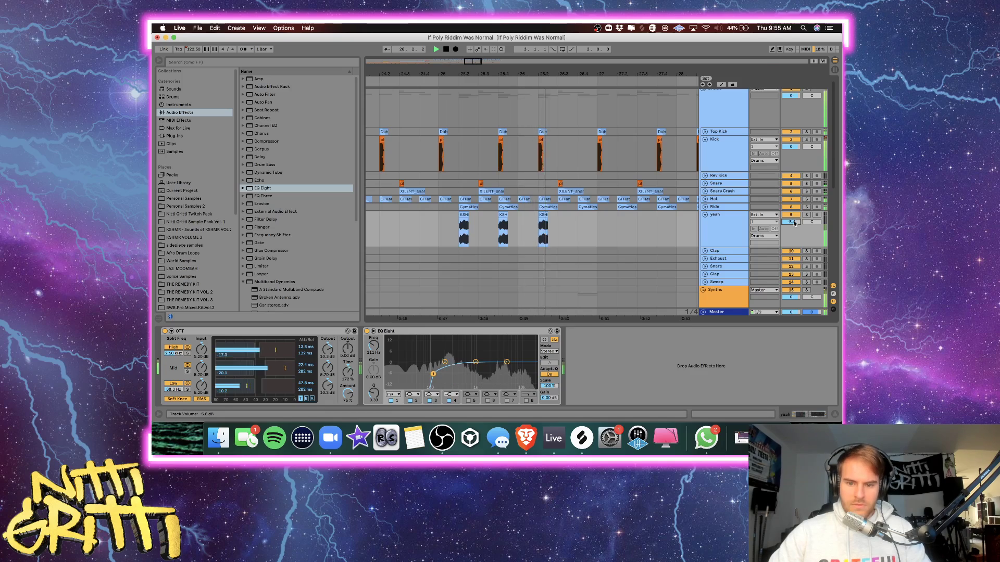
pyautogui.press('super+alt+l')
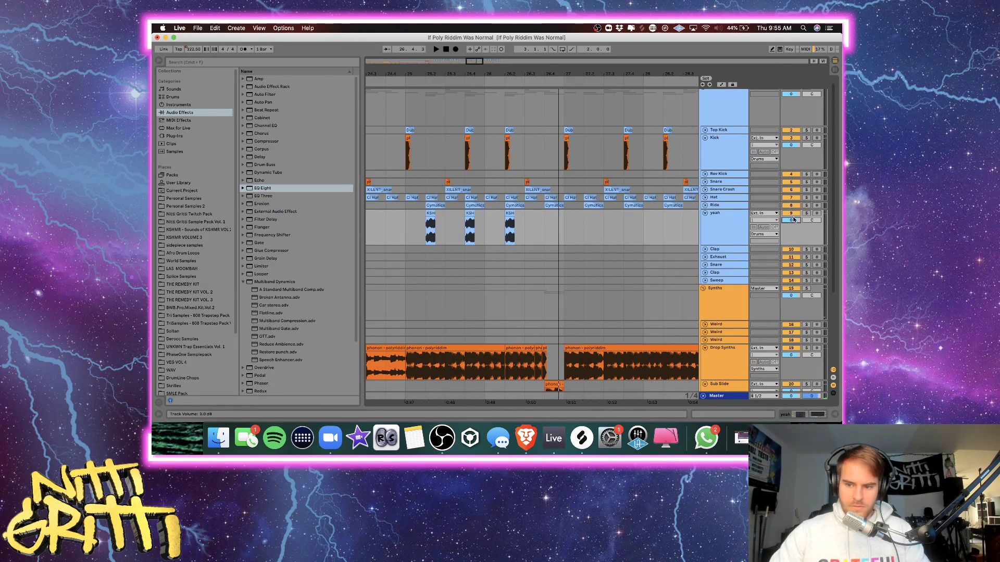
pyautogui.scroll(1, 458, 245)
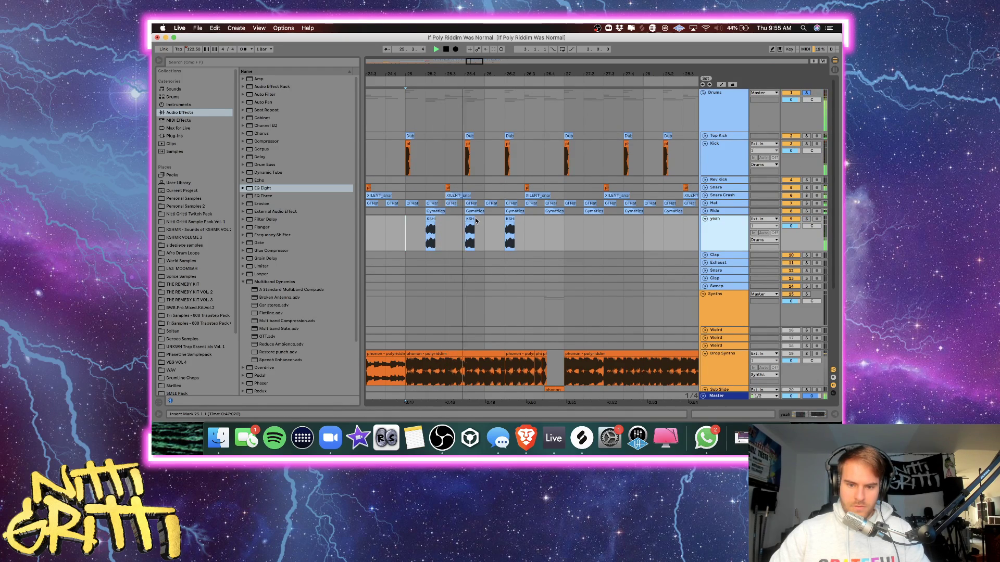
# Add a Frequency Shifter to the yeah track, raise its fine frequency to about 148 Hz and play the vocal.
pyautogui.press('super+alt+l')
pyautogui.click(243, 281)
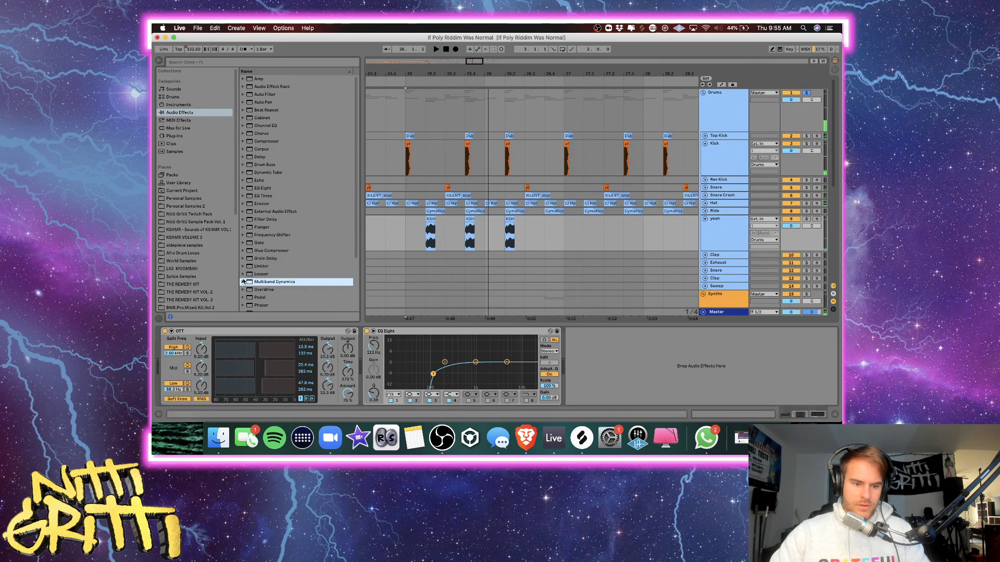
pyautogui.doubleClick(266, 235)
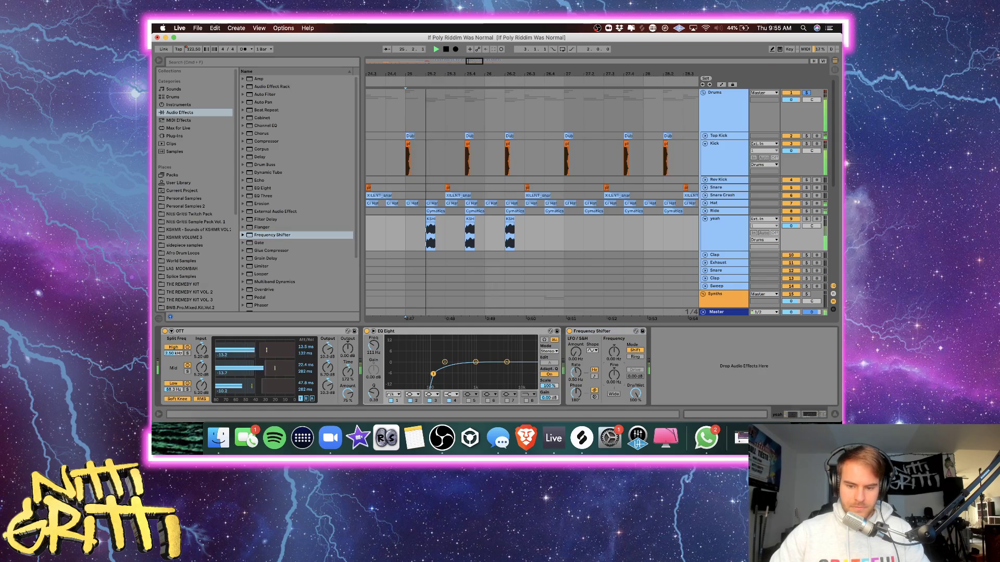
pyautogui.press('space')
pyautogui.press('space')
pyautogui.moveTo(617, 374); pyautogui.dragTo(617, 376)
pyautogui.press('space')
pyautogui.press('space')
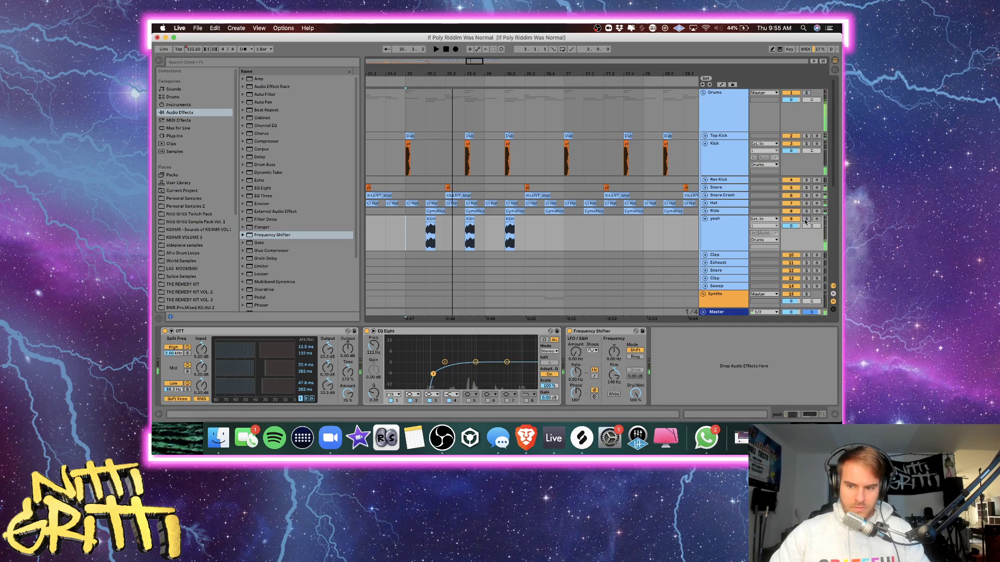
pyautogui.press('space')
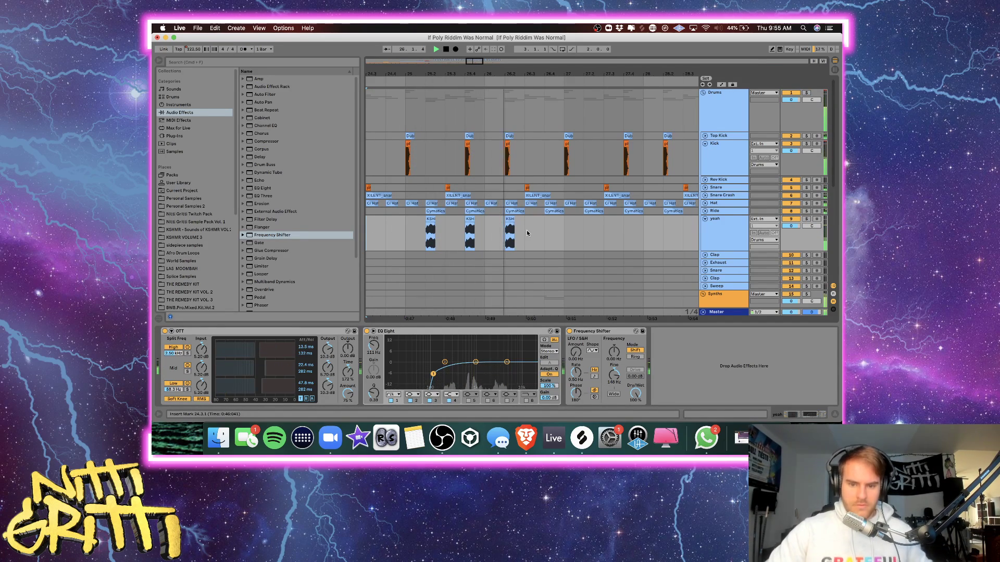
# Play the drop from 26.2, split the Drop Synths audio at 28.2 and cut a one-beat gap up to 28.3.
pyautogui.moveTo(527, 233); pyautogui.dragTo(488, 233)
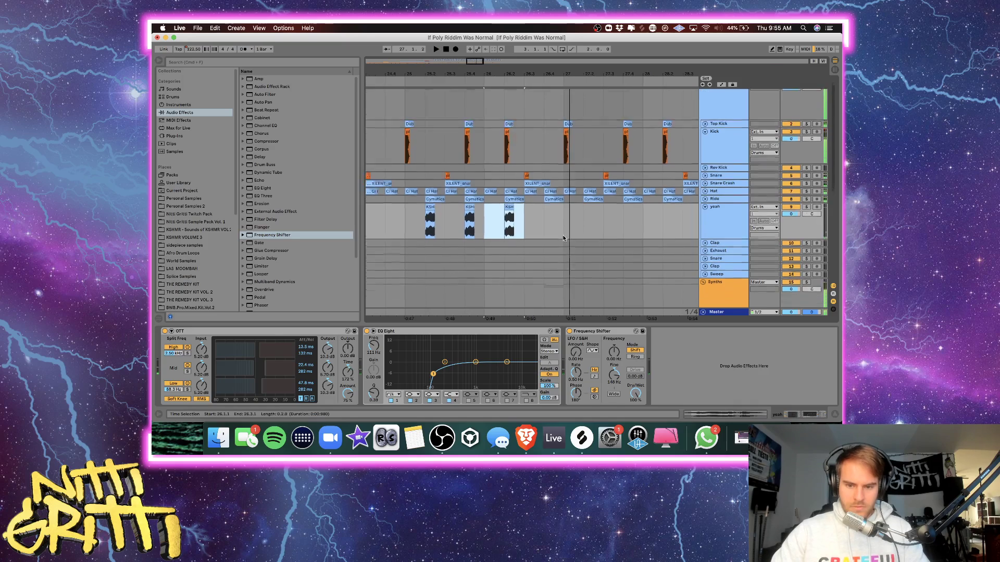
pyautogui.scroll(-5, 564, 239)
pyautogui.scroll(-2, 564, 239)
pyautogui.hscroll(2, 564, 238)
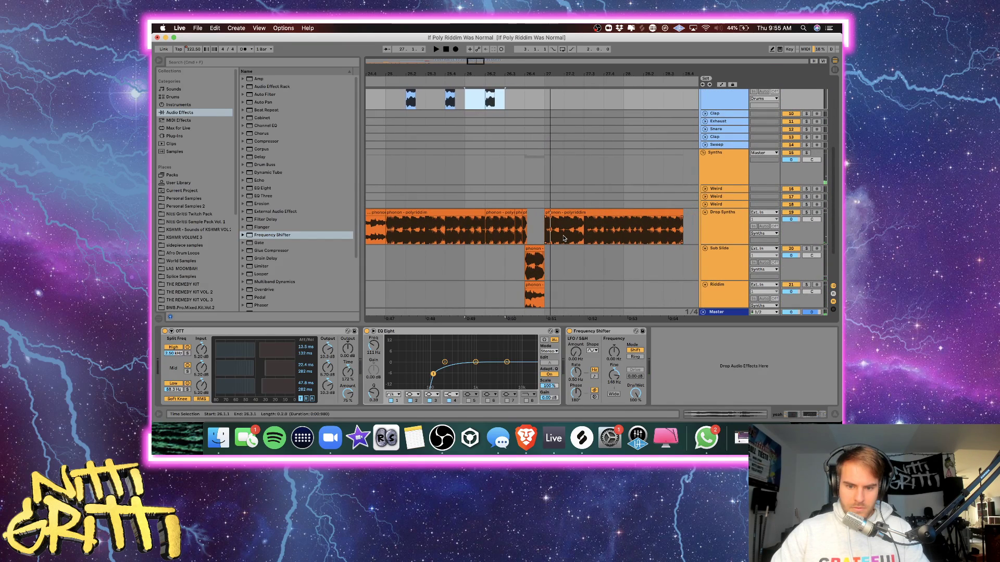
pyautogui.scroll(5, 545, 228)
pyautogui.scroll(-4, 538, 233)
pyautogui.click(488, 219)
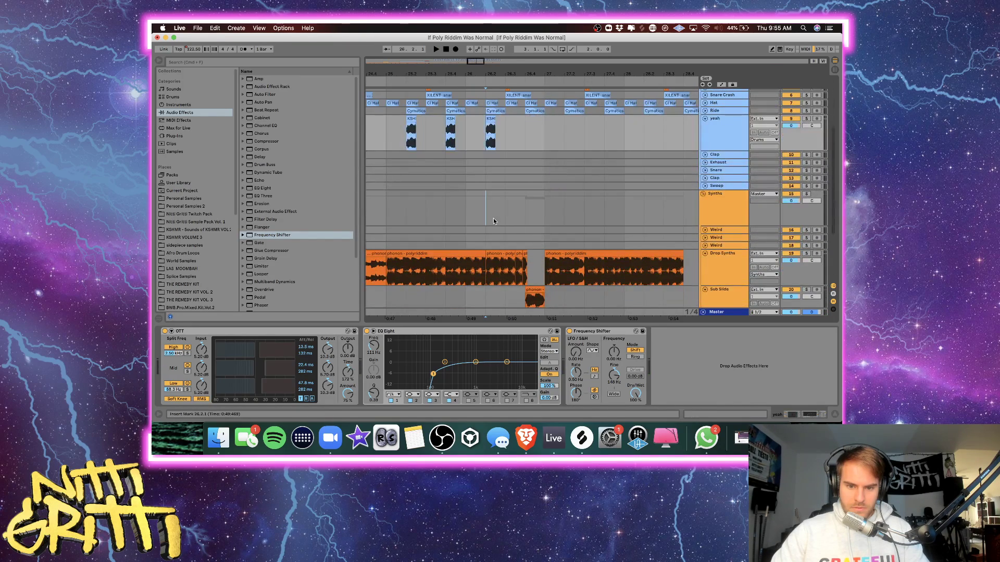
pyautogui.press('space')
pyautogui.hscroll(4, 544, 281)
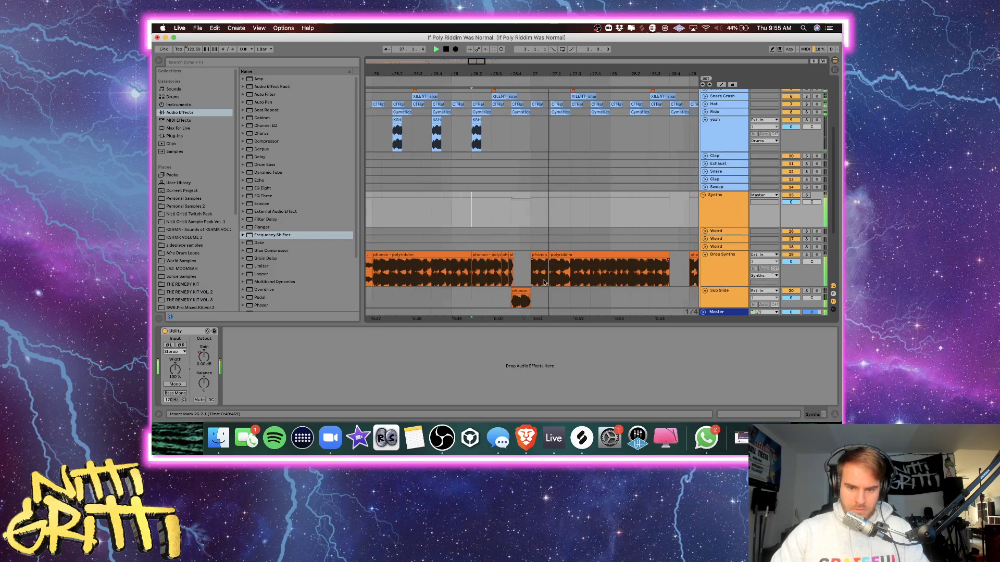
pyautogui.hscroll(4, 572, 282)
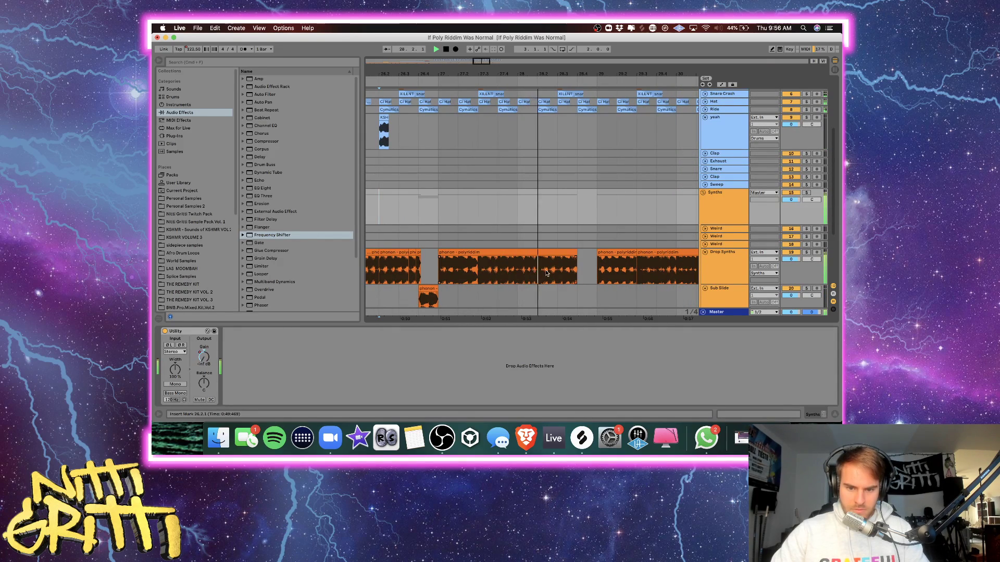
pyautogui.press('space')
pyautogui.click(541, 270)
pyautogui.press('super+e')
pyautogui.moveTo(539, 252); pyautogui.dragTo(549, 251)
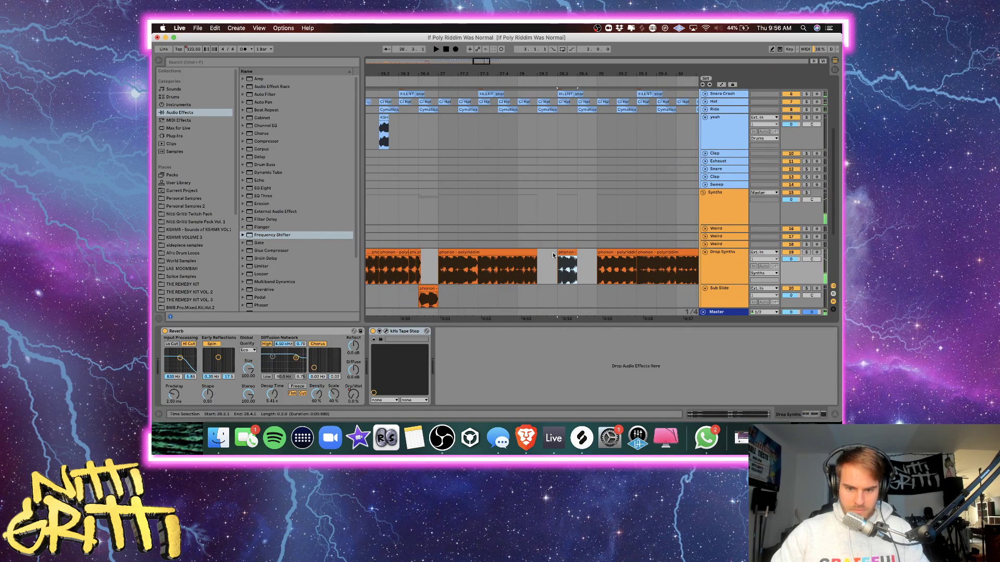
# Play the drop and duplicate the yeah pattern from bars 25 to 27 three times, filling the track up to bar 33.
pyautogui.hscroll(-8, 550, 251)
pyautogui.click(400, 160)
pyautogui.press('space')
pyautogui.scroll(3, 557, 164)
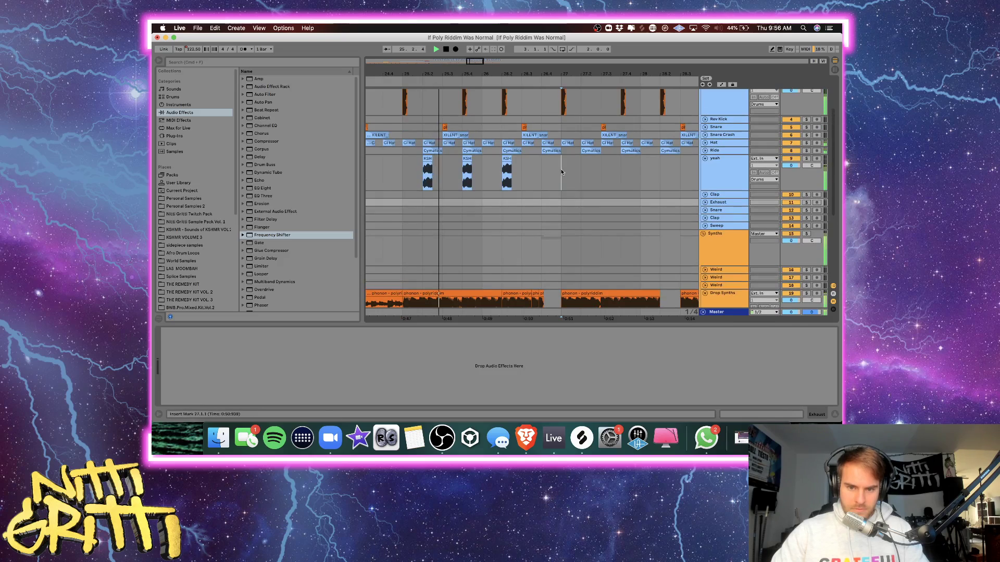
pyautogui.moveTo(560, 166); pyautogui.dragTo(403, 172)
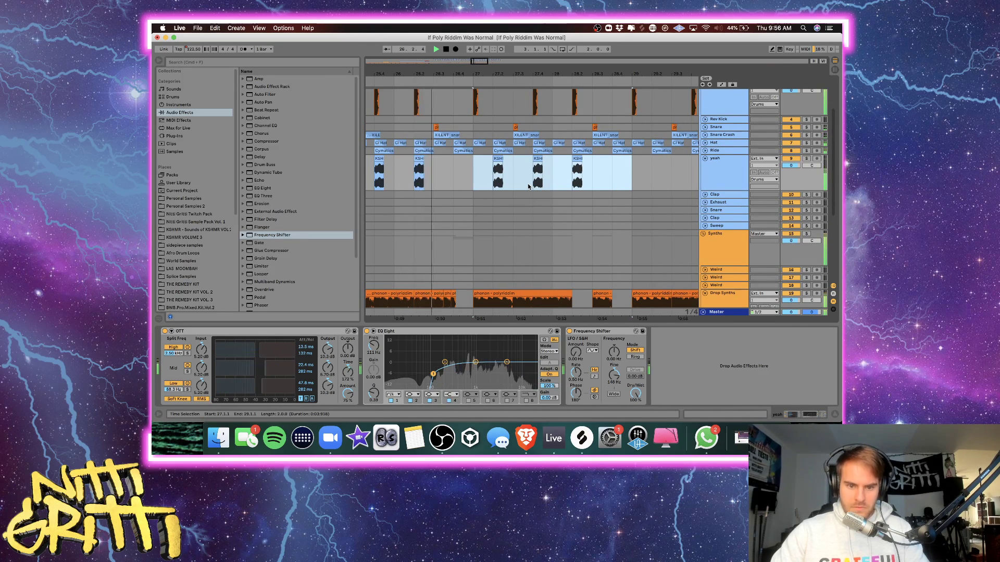
pyautogui.press('super+d')
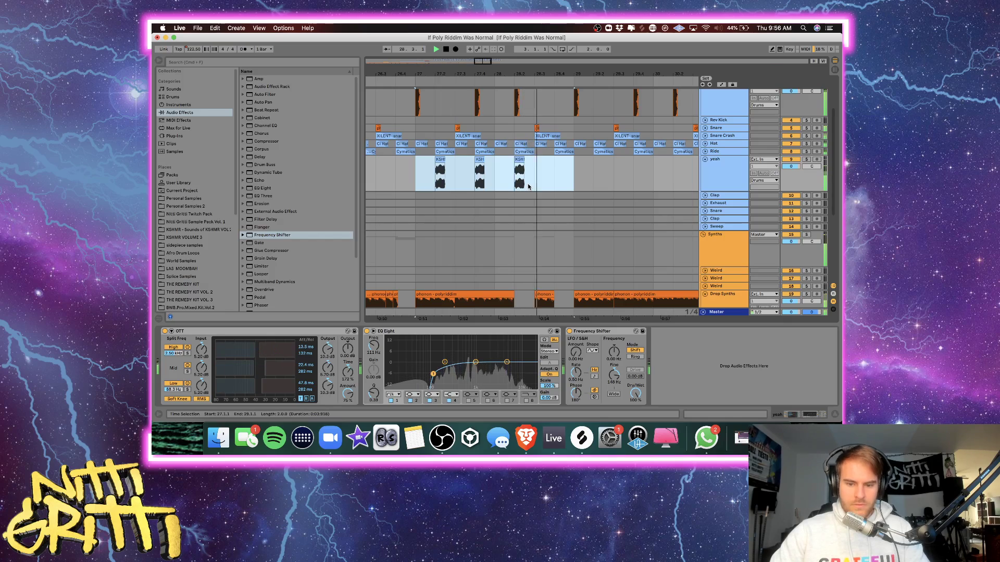
pyautogui.scroll(-1, 528, 186)
pyautogui.press('super+d')
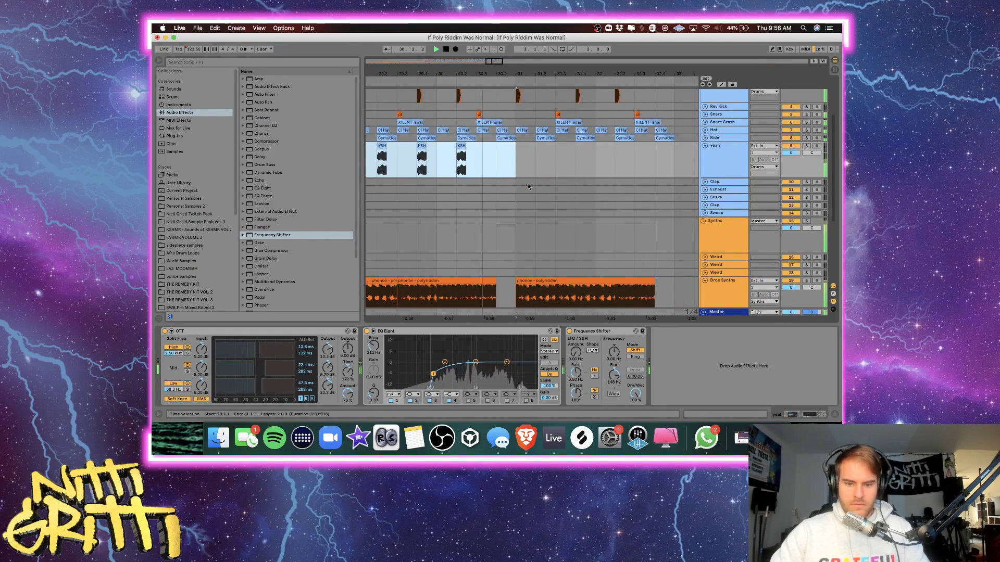
pyautogui.press('super+d')
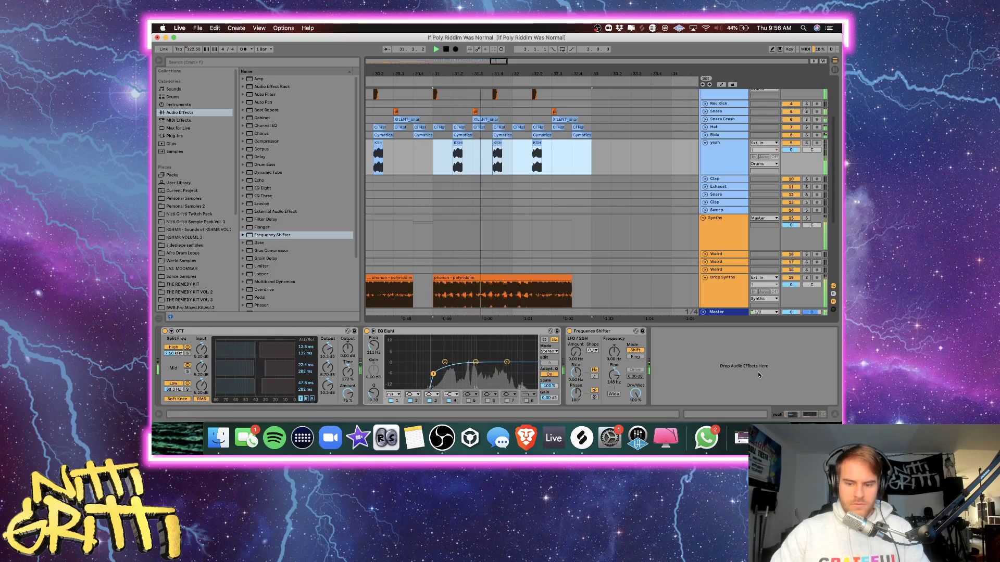
# Hide the device view and play the drop from bar 25, checking the yeah shouts against the Drop Synths gaps.
pyautogui.click(835, 416)
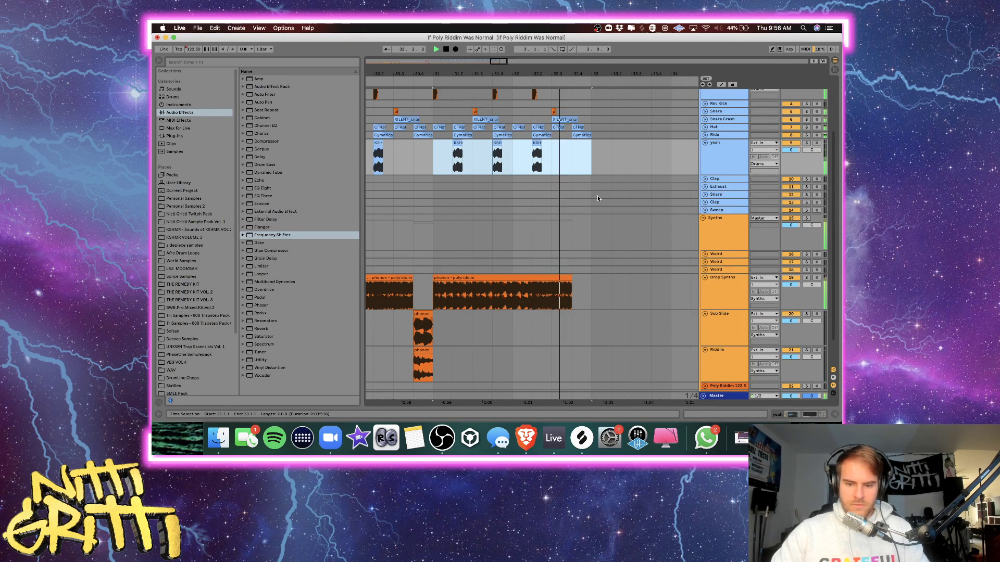
pyautogui.press('space')
pyautogui.hscroll(-4, 598, 196)
pyautogui.click(558, 195)
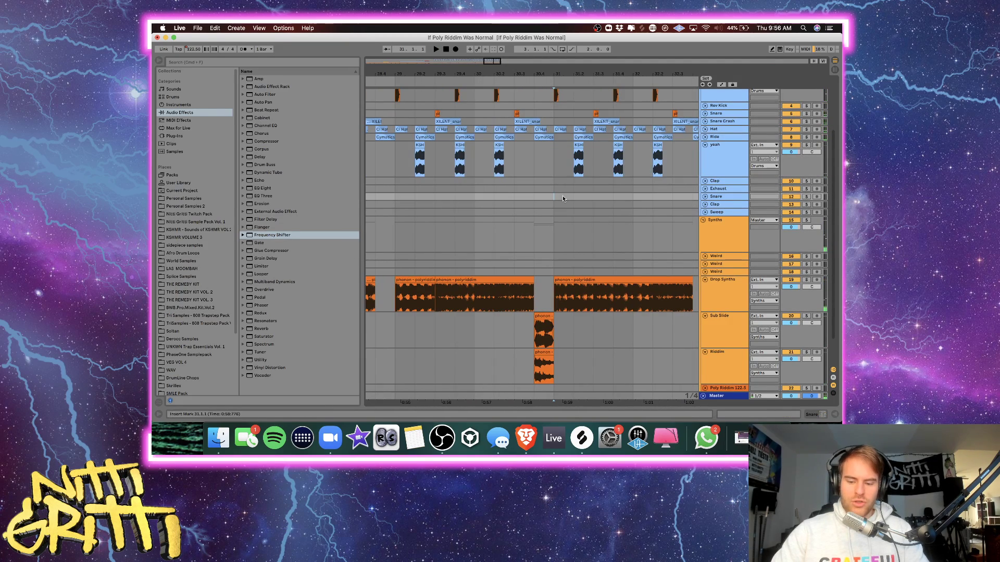
pyautogui.press('-')
pyautogui.press('-')
pyautogui.hscroll(-5, 552, 205)
pyautogui.scroll(-2, 543, 213)
pyautogui.click(498, 266)
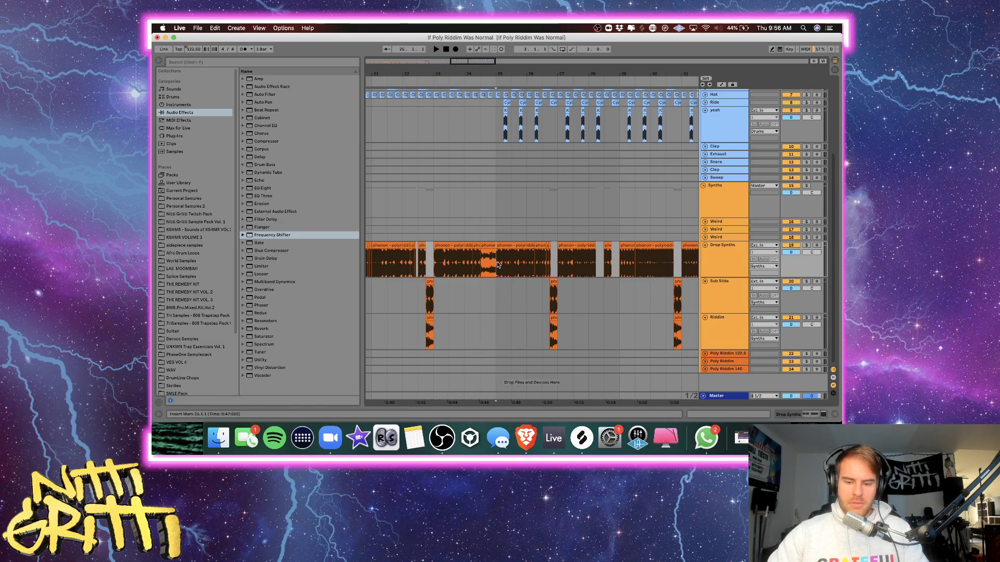
pyautogui.press('+')
pyautogui.press('+')
pyautogui.press('+')
pyautogui.hscroll(3, 497, 265)
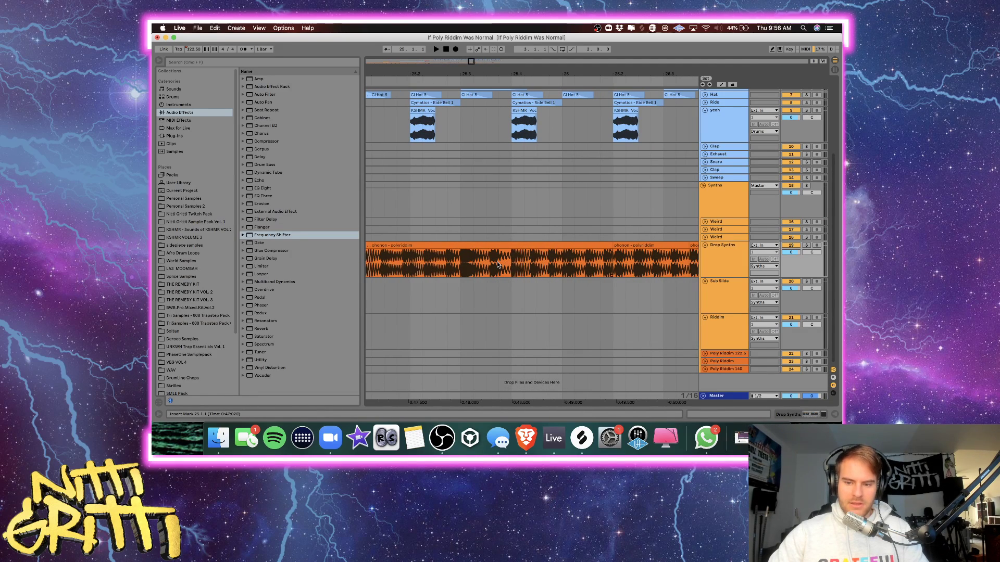
pyautogui.press('-')
pyautogui.press('space')
pyautogui.hscroll(2, 525, 263)
pyautogui.scroll(2, 532, 279)
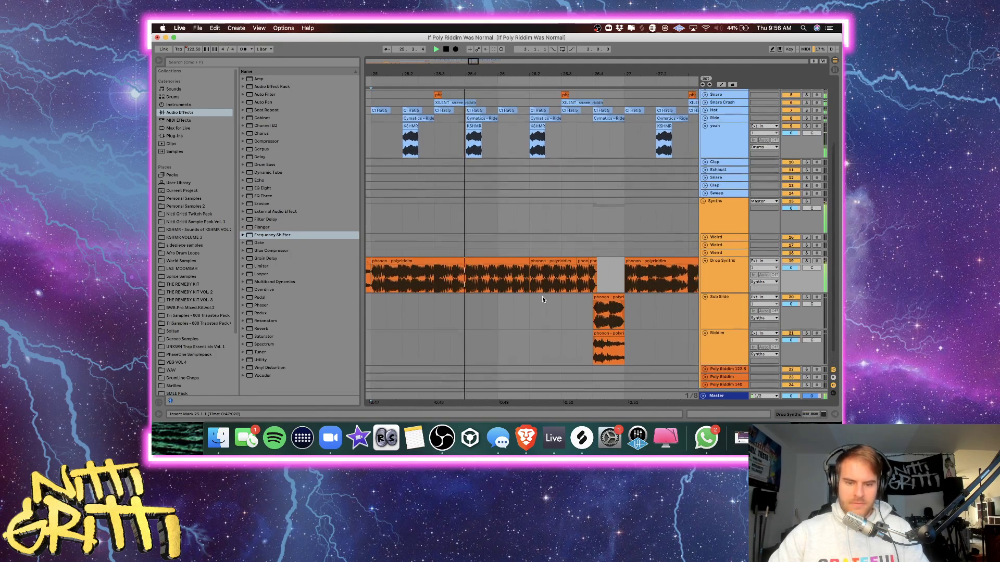
pyautogui.hscroll(3, 530, 298)
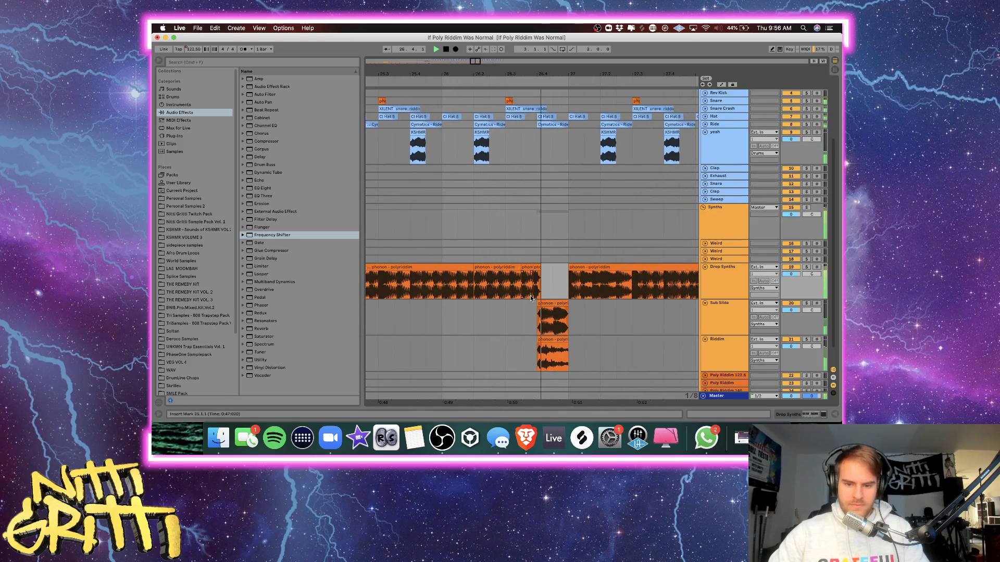
pyautogui.hscroll(3, 530, 298)
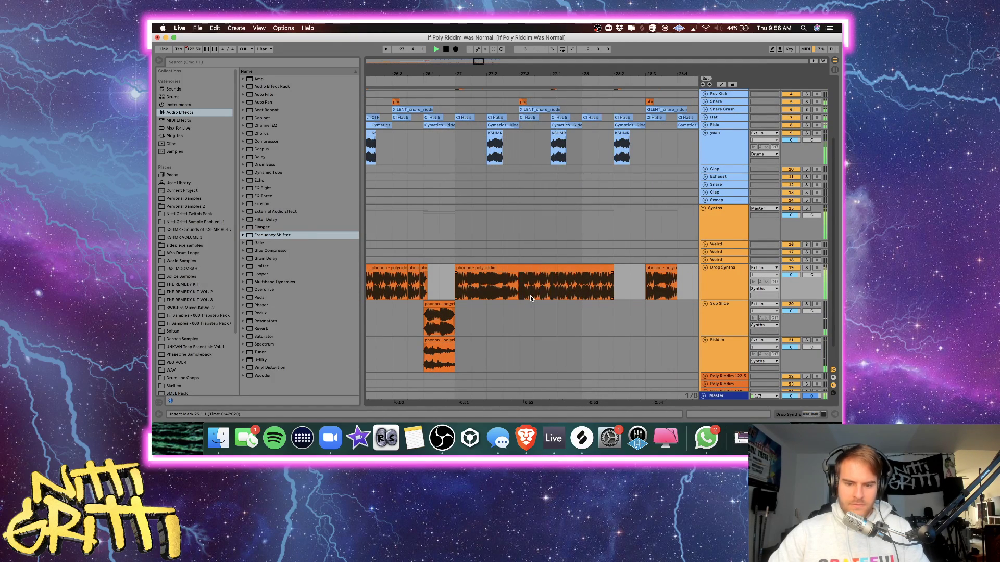
pyautogui.hscroll(2, 526, 295)
pyautogui.hscroll(2, 523, 291)
# Copy the Drop Synths beat from 27.2 to 27.3 into the gap at 28.2 and play the result.
pyautogui.click(511, 289)
pyautogui.press('+')
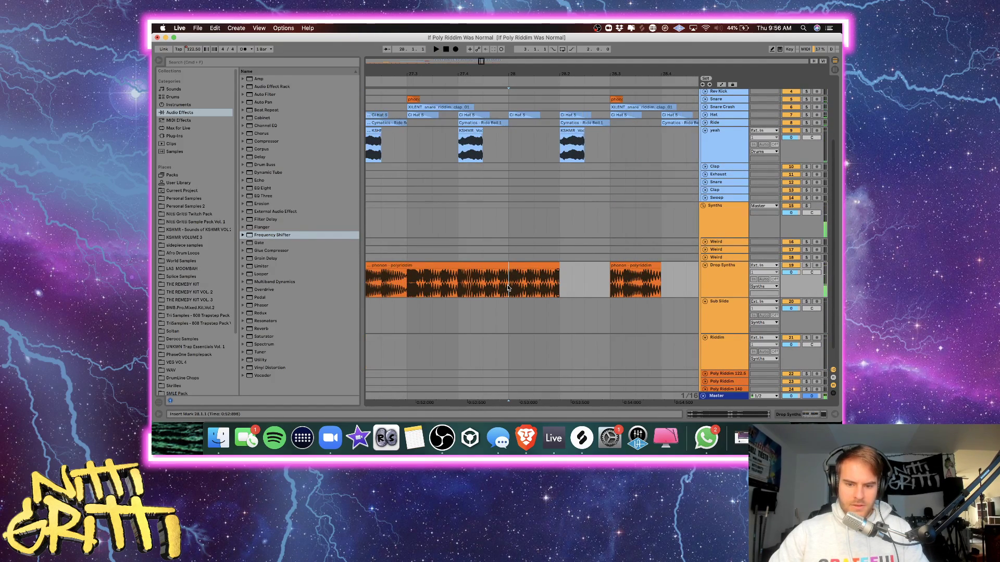
pyautogui.hscroll(-1, 509, 288)
pyautogui.hscroll(-1, 436, 284)
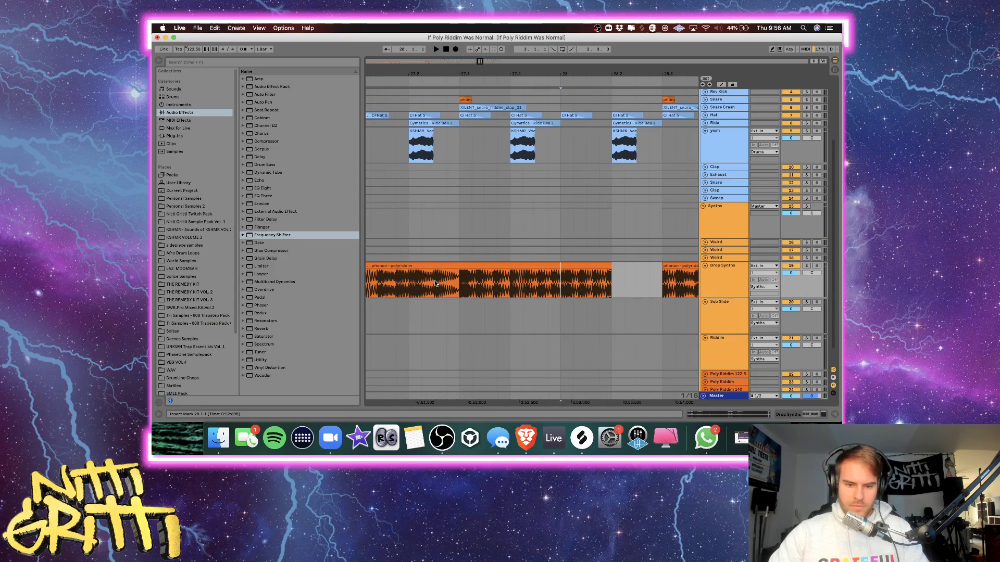
pyautogui.moveTo(408, 283); pyautogui.dragTo(459, 281)
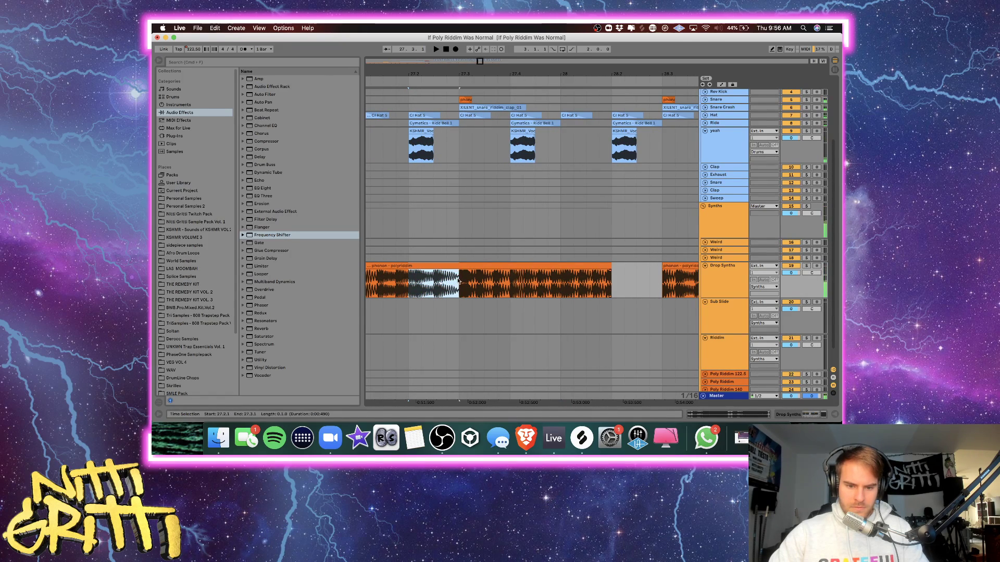
pyautogui.click(639, 295)
pyautogui.press('super+v')
pyautogui.click(485, 250)
pyautogui.press('space')
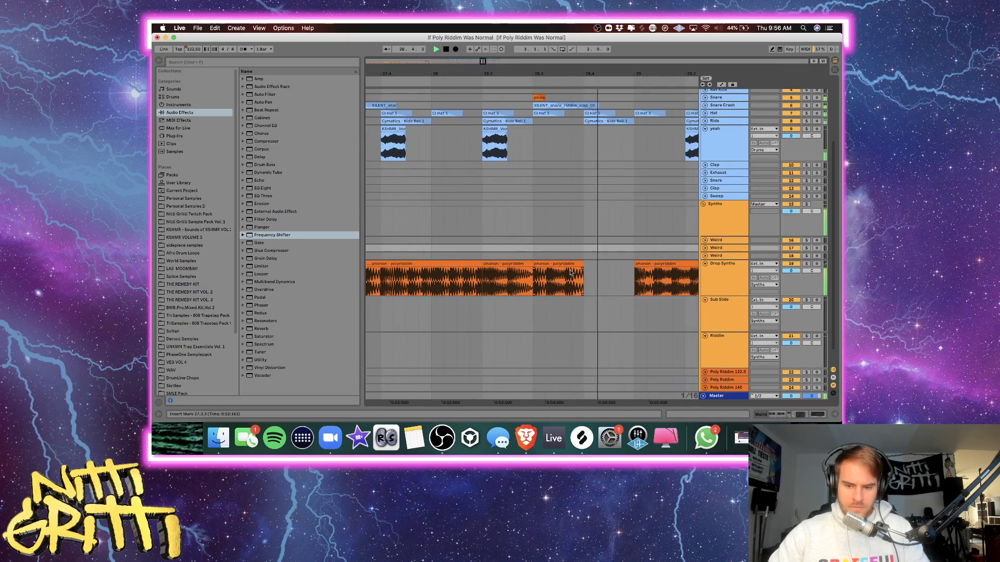
# Transpose the Drop Synths clip at 28.3 to -5 st, extend its end past 28.4 and play it.
pyautogui.doubleClick(541, 269)
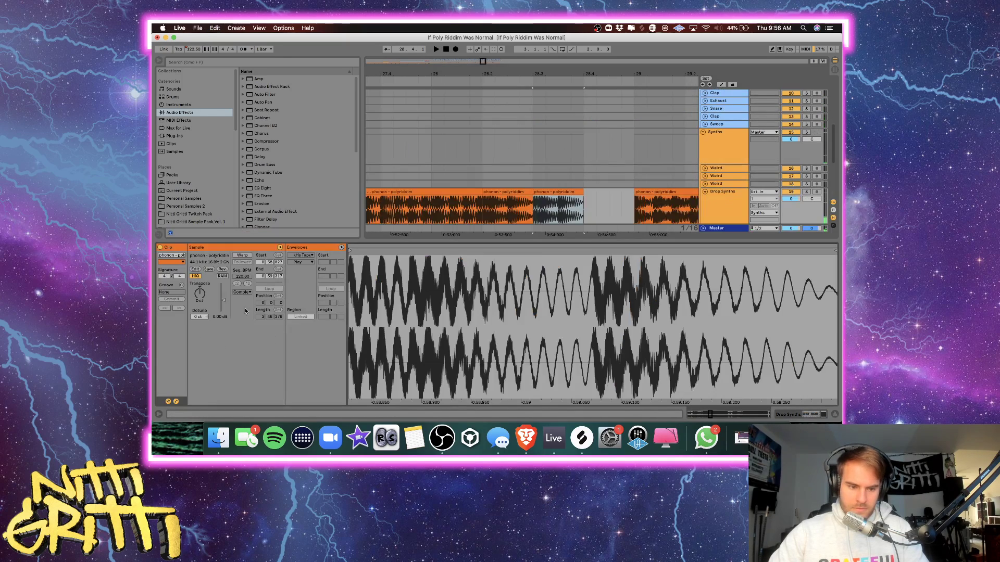
pyautogui.moveTo(583, 191); pyautogui.dragTo(600, 192)
pyautogui.press('space')
pyautogui.press('space')
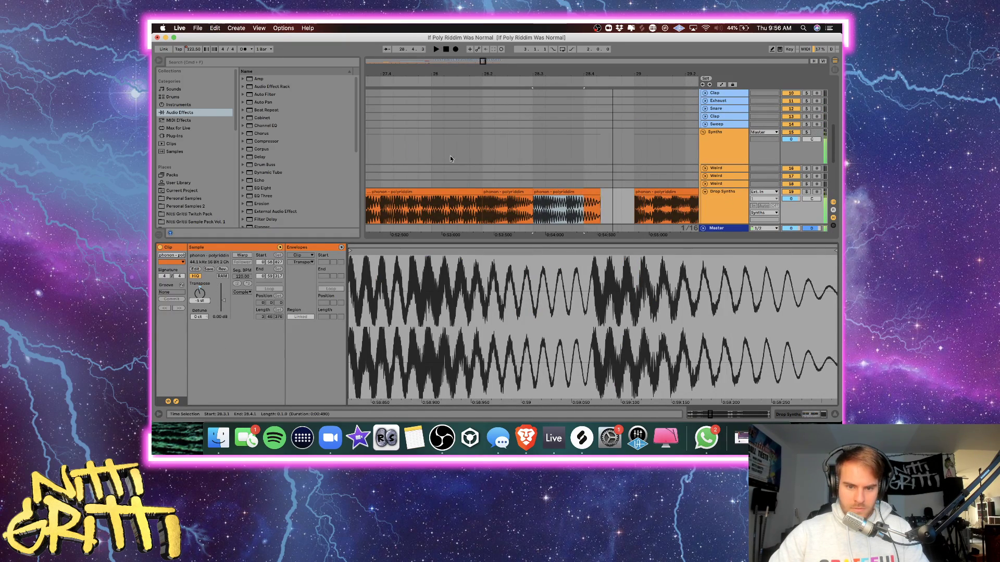
pyautogui.click(418, 169)
pyautogui.press('space')
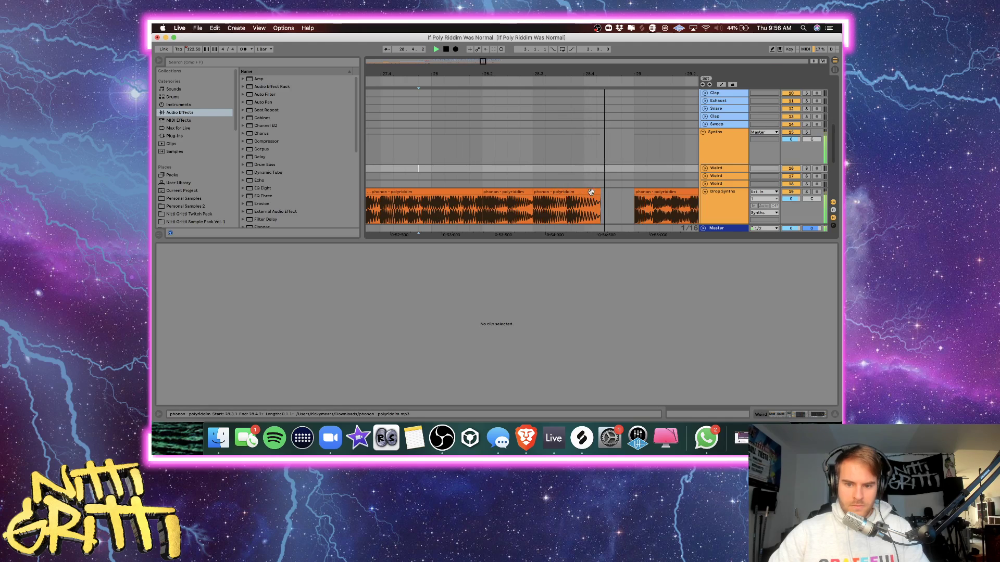
pyautogui.press('space')
# Split the transposed Drop Synths clip at its second hit near 28.3.3, place a copy of that hit at 28.4.2 and play it.
pyautogui.moveTo(599, 197); pyautogui.dragTo(598, 197)
pyautogui.click(569, 208)
pyautogui.press('+')
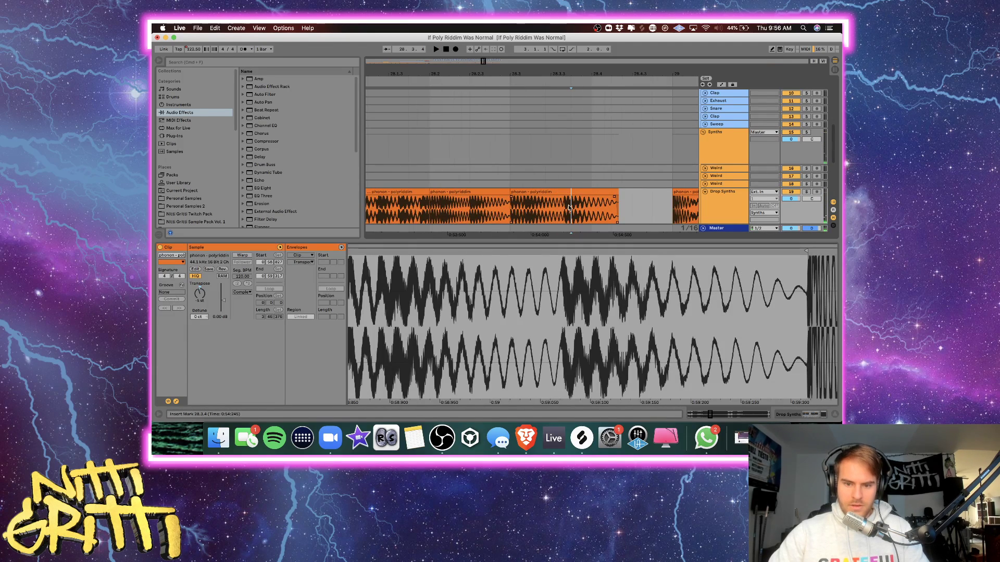
pyautogui.press('+')
pyautogui.press('super+e')
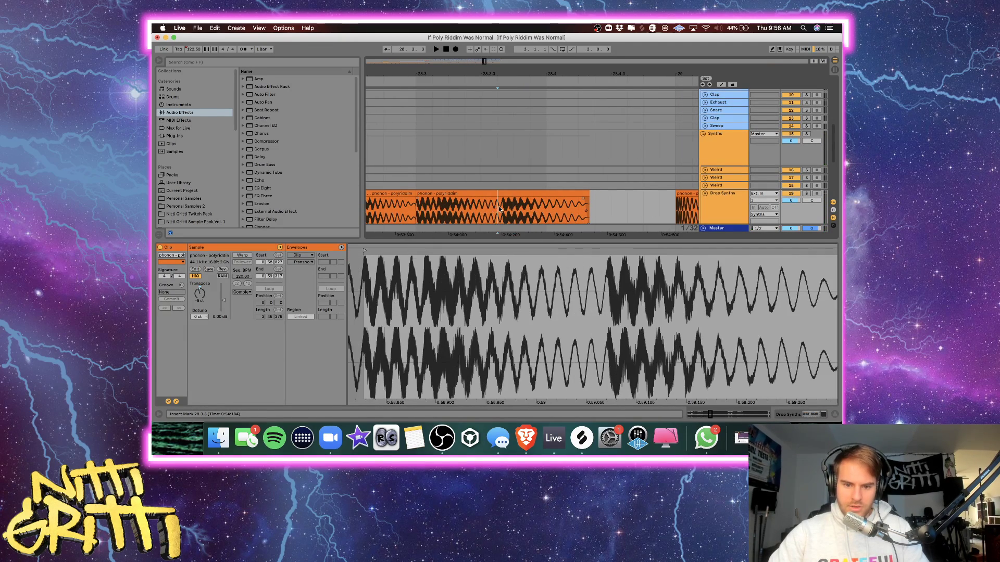
pyautogui.click(599, 197)
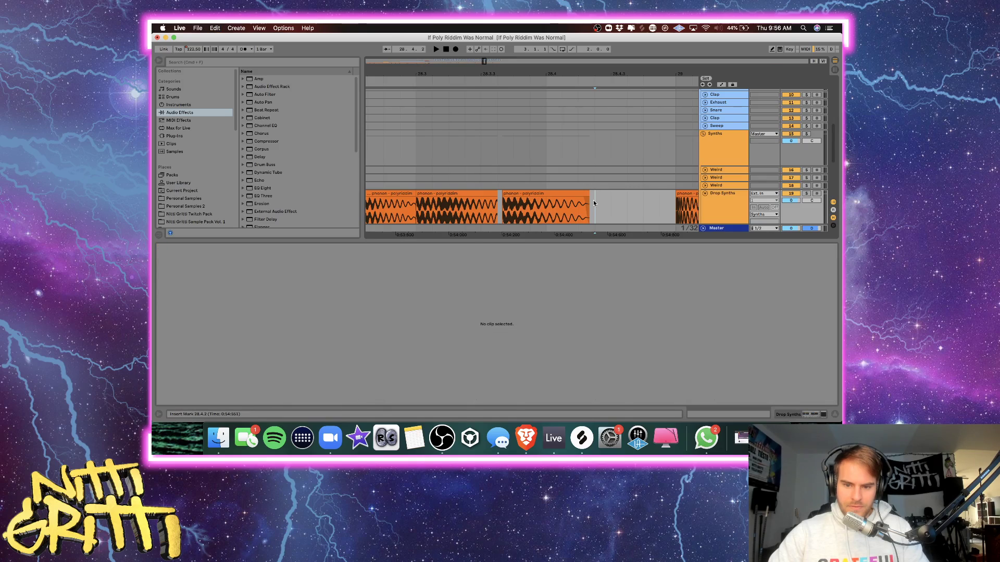
pyautogui.press('-')
pyautogui.click(588, 186)
pyautogui.press('super+v')
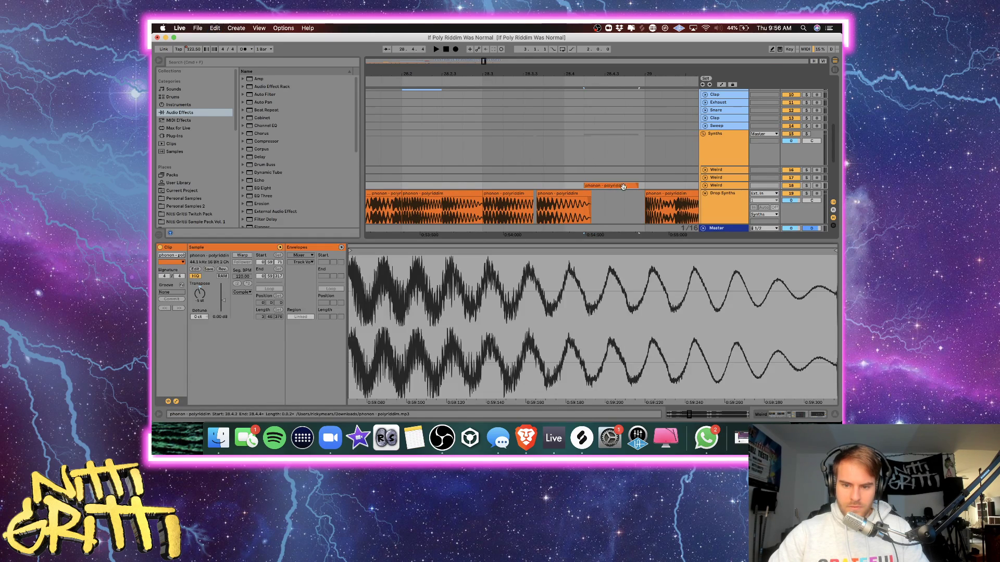
pyautogui.moveTo(613, 186); pyautogui.dragTo(612, 196)
pyautogui.moveTo(536, 194); pyautogui.dragTo(580, 194)
pyautogui.press('space')
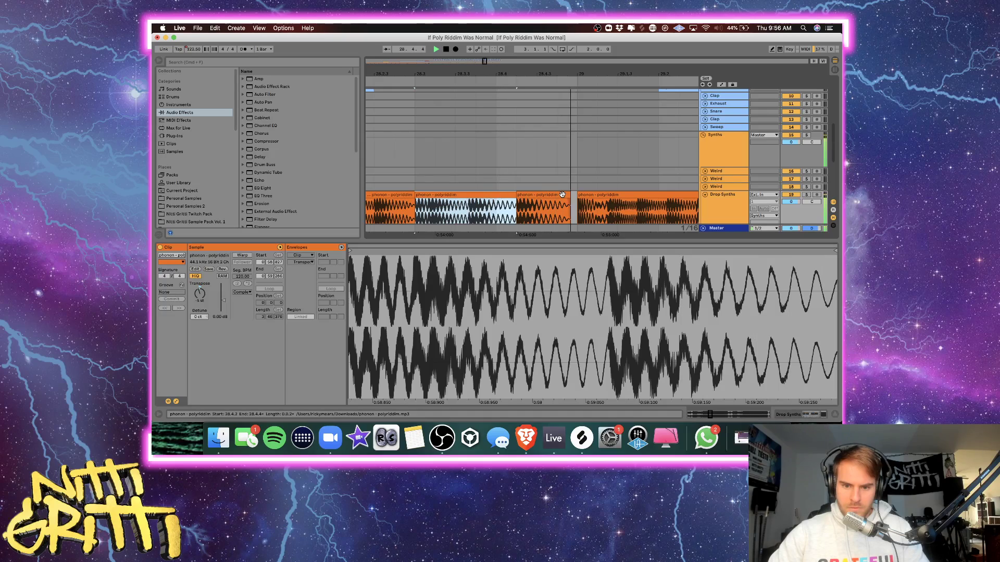
# Transpose the copied Drop Synths clip at 28.4.2 to -8 st and play the transition into bar 29.
pyautogui.click(558, 195)
pyautogui.click(207, 302)
pyautogui.press('Down')
pyautogui.press('Down')
pyautogui.press('space')
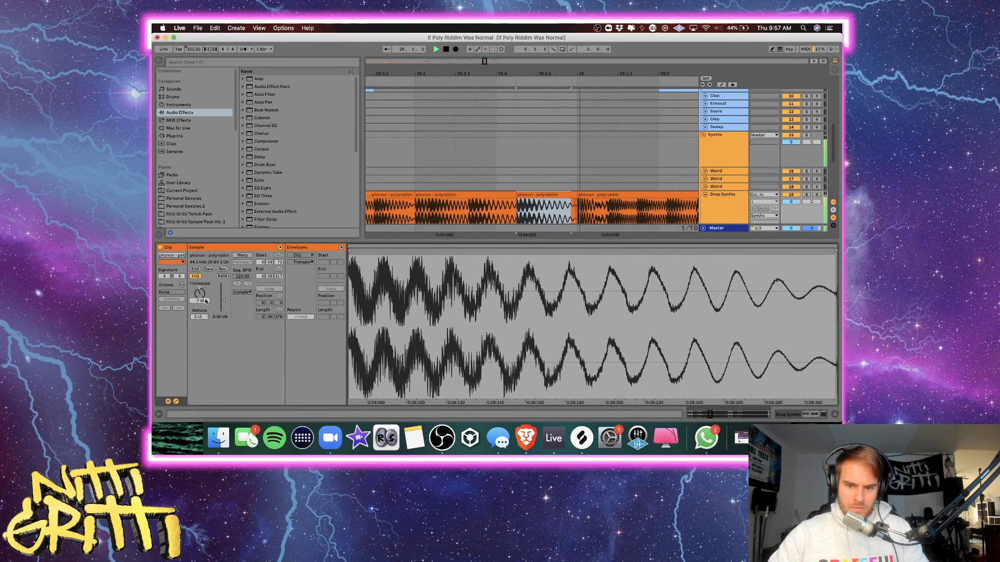
pyautogui.press('Down')
pyautogui.press('space')
pyautogui.press('space')
pyautogui.click(580, 215)
pyautogui.press('space')
pyautogui.press('-')
pyautogui.press('-')
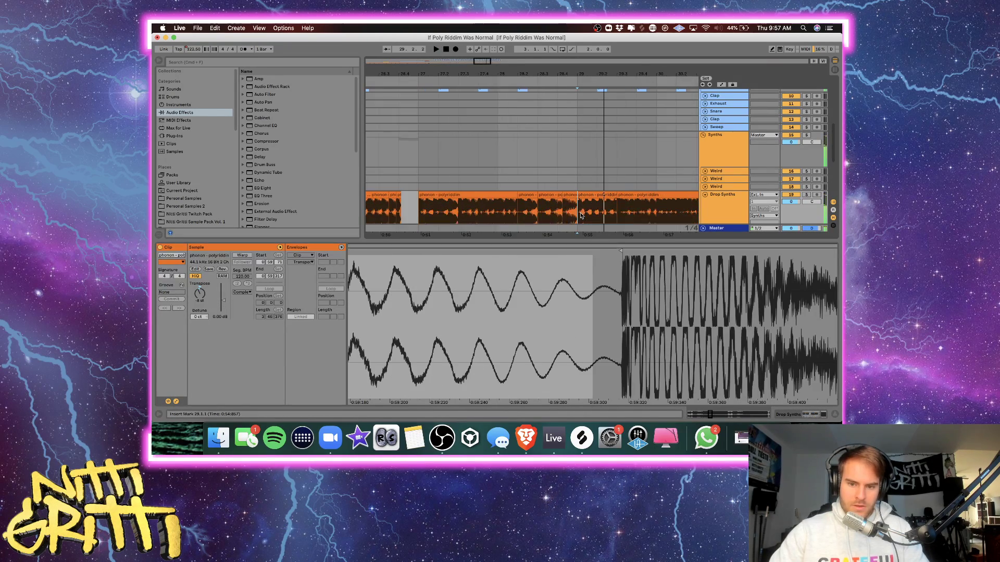
# Automate the Drop Synths reverb dry/wet to ramp up to about 37% from 28.4.2 and fall to 0% at bar 29.
pyautogui.click(723, 211)
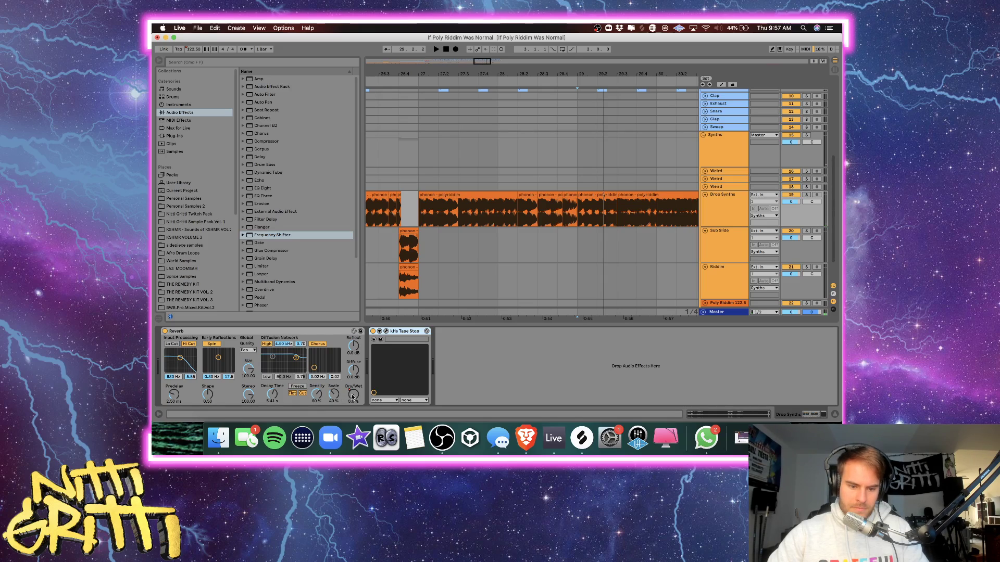
pyautogui.press('a')
pyautogui.press('+')
pyautogui.press('+')
pyautogui.press('+')
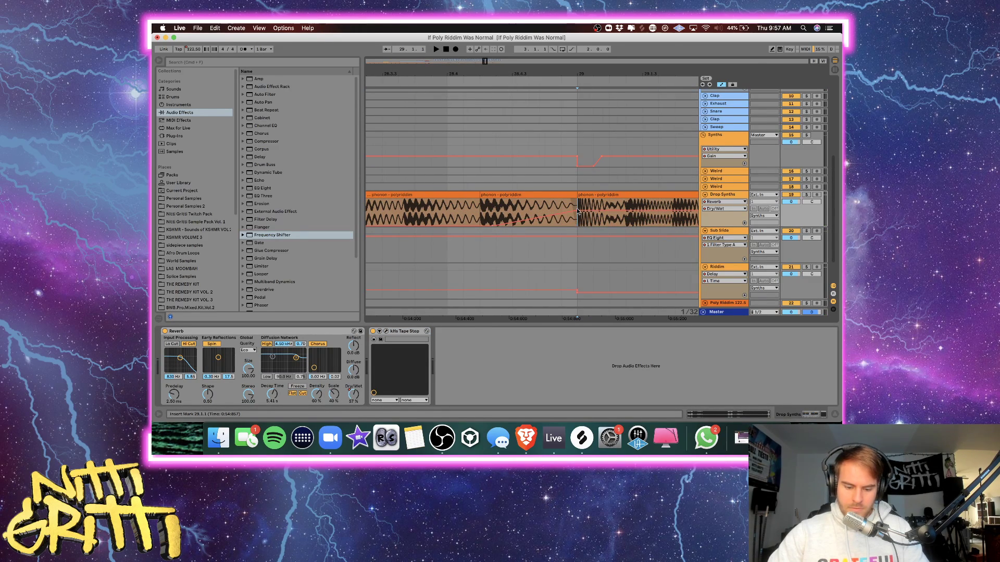
pyautogui.press('space')
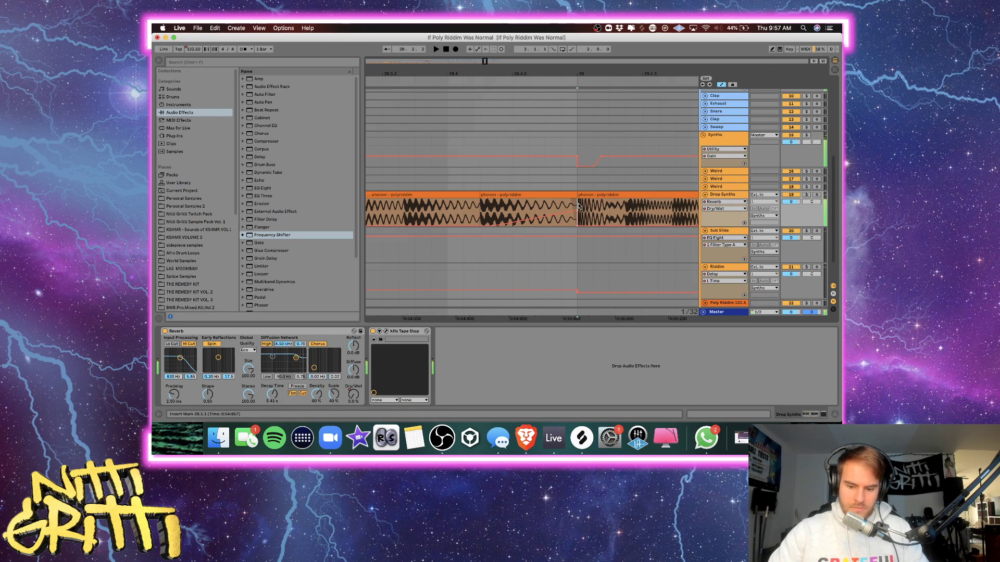
# Play the drop from 24.3 through bar 31, checking the pitched-down fill and reverb ramp into bar 29.
pyautogui.press('-')
pyautogui.press('-')
pyautogui.press('-')
pyautogui.hscroll(-5, 439, 203)
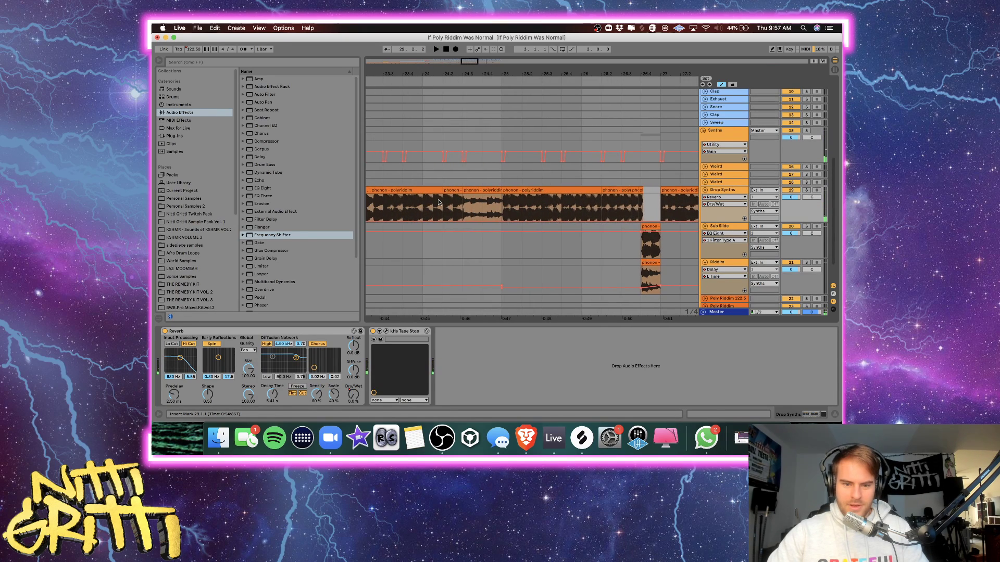
pyautogui.click(500, 182)
pyautogui.click(465, 174)
pyautogui.press('space')
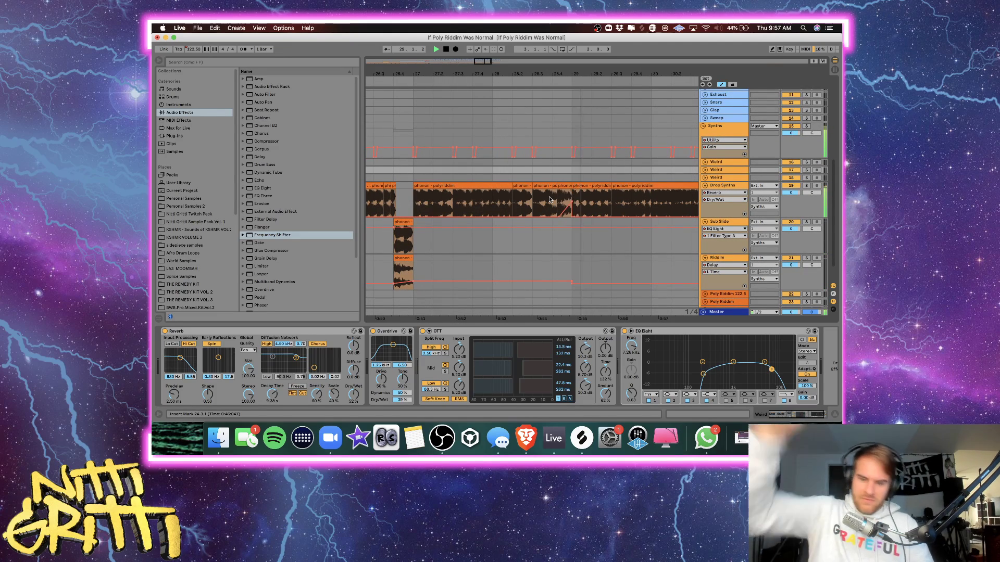
pyautogui.hscroll(3, 611, 203)
pyautogui.scroll(-1, 611, 202)
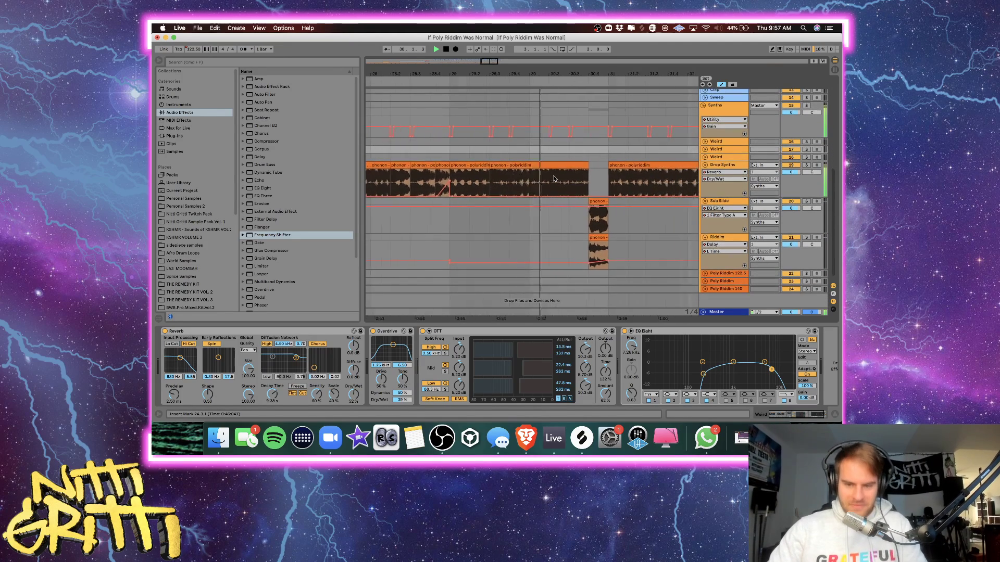
pyautogui.hscroll(5, 561, 199)
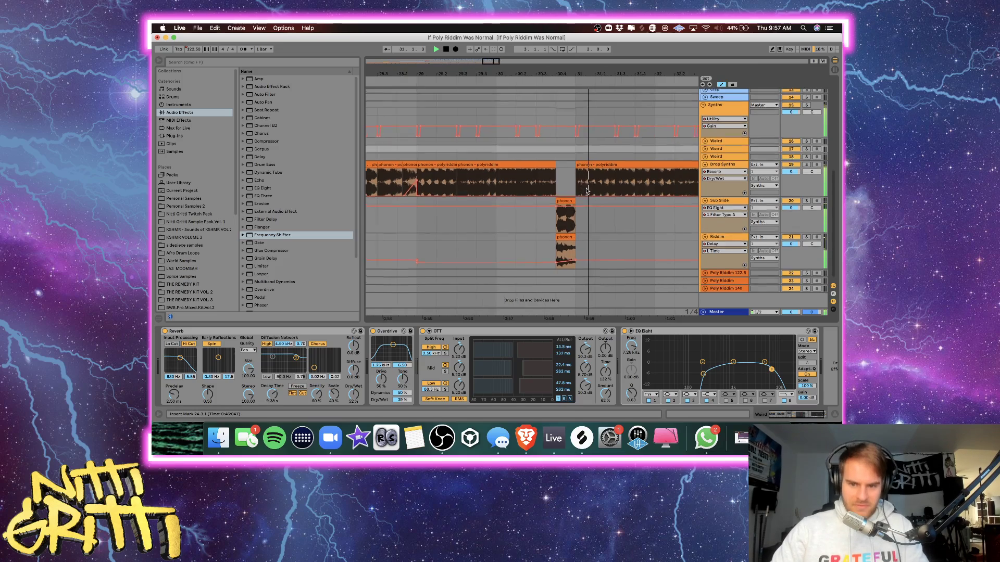
# Hide the device view and remove the Drop Synths audio from 32.1 to 33.2.
pyautogui.click(835, 416)
pyautogui.moveTo(616, 269); pyautogui.dragTo(523, 269)
pyautogui.press('a')
pyautogui.press('a')
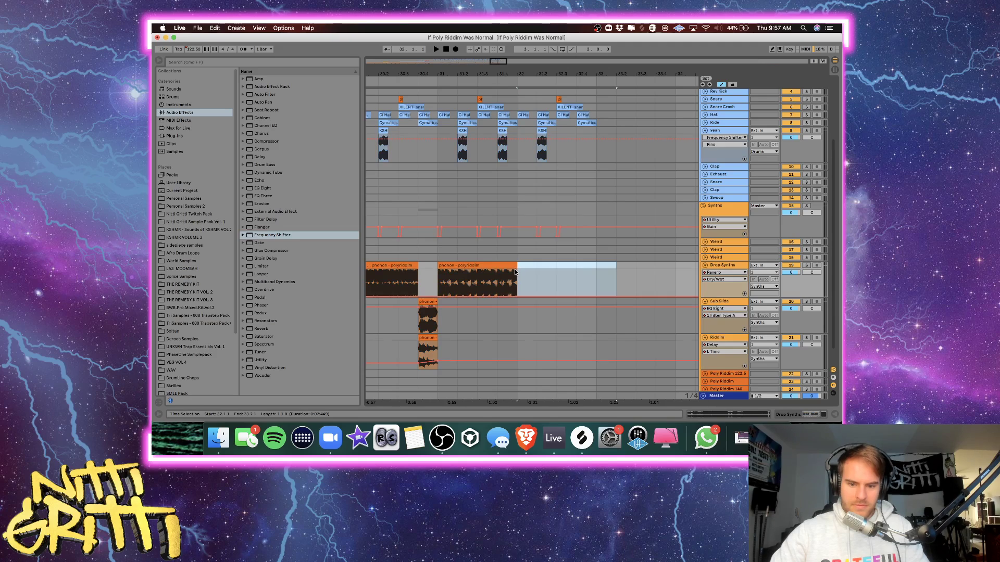
pyautogui.press('a')
# Play the arrangement from bar 29 through the second half of the drop.
pyautogui.hscroll(-1, 515, 272)
pyautogui.hscroll(-12, 515, 271)
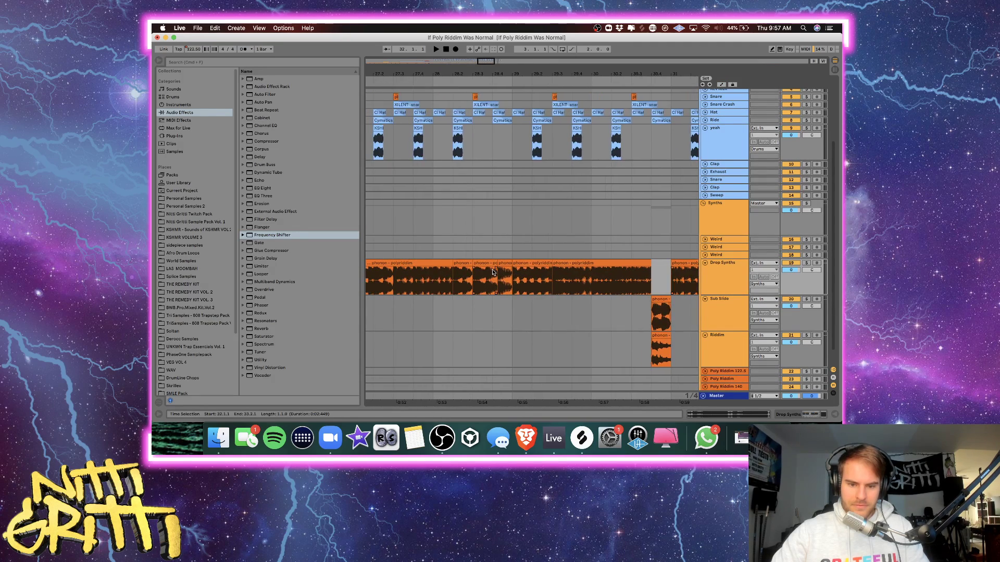
pyautogui.click(511, 232)
pyautogui.hscroll(4, 511, 232)
pyautogui.press('space')
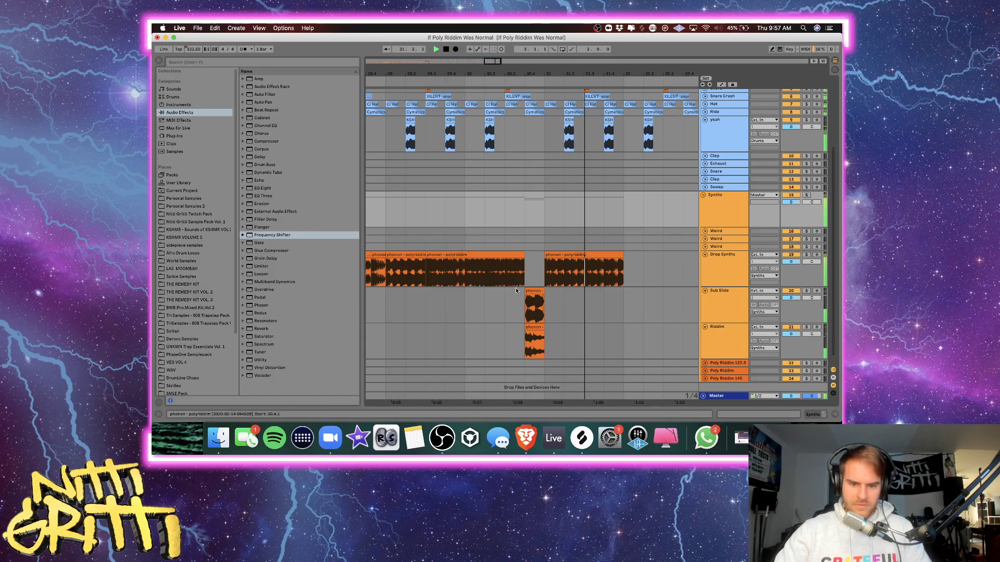
# Solo the Drop Synths track and play its audio from 30.1 and 30.2.
pyautogui.click(477, 284)
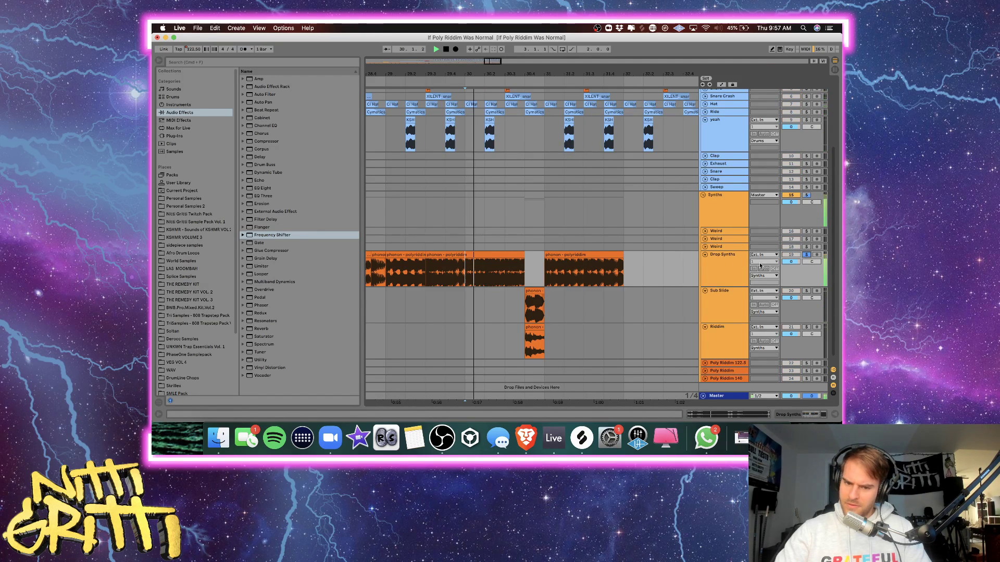
pyautogui.press('space')
pyautogui.click(487, 282)
pyautogui.press('space')
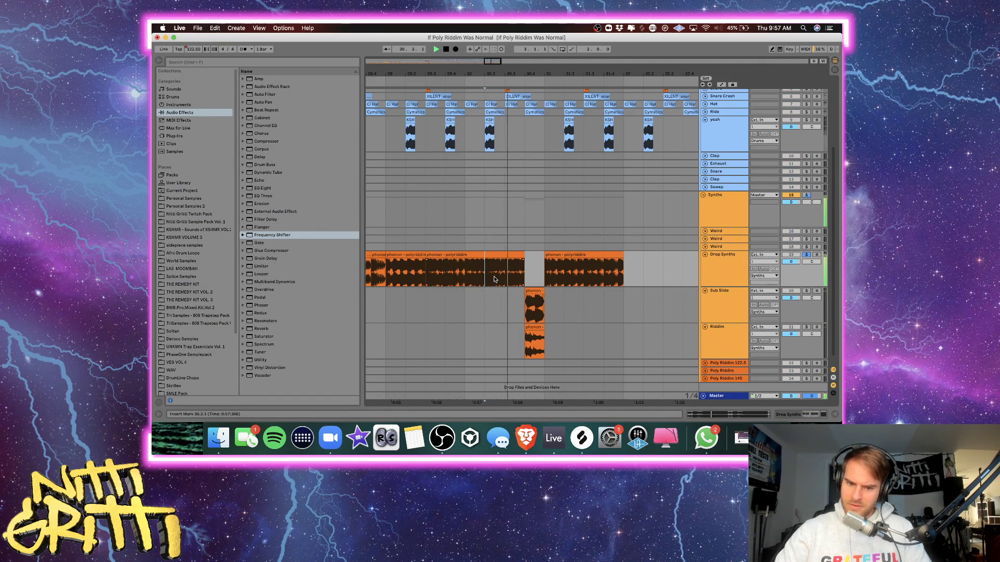
pyautogui.press('space')
# Inspect the Synths group's Utility gain automation and play the soloed Drop Synths from bar 29 into bar 32.
pyautogui.doubleClick(725, 222)
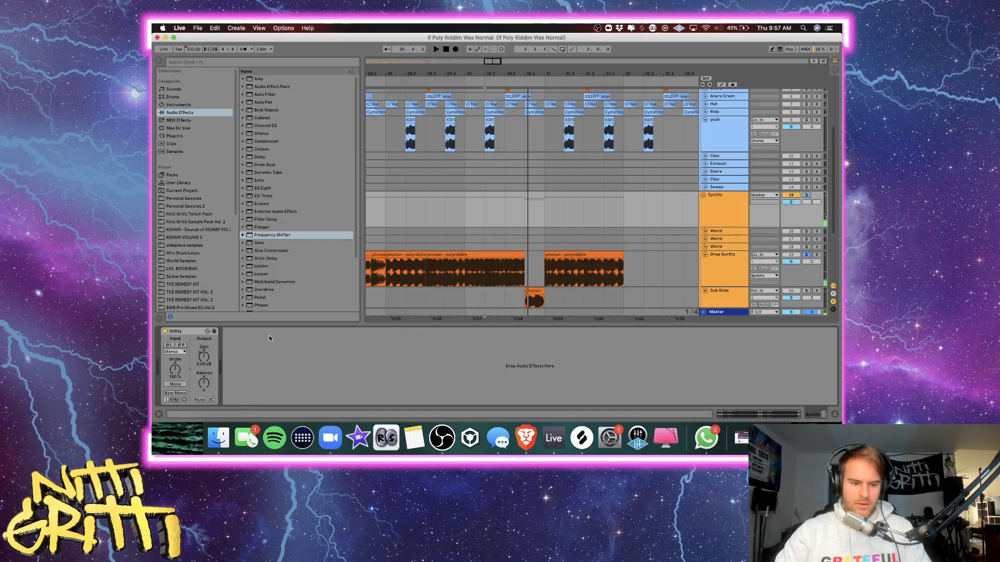
pyautogui.press('a')
pyautogui.click(388, 247)
pyautogui.press('space')
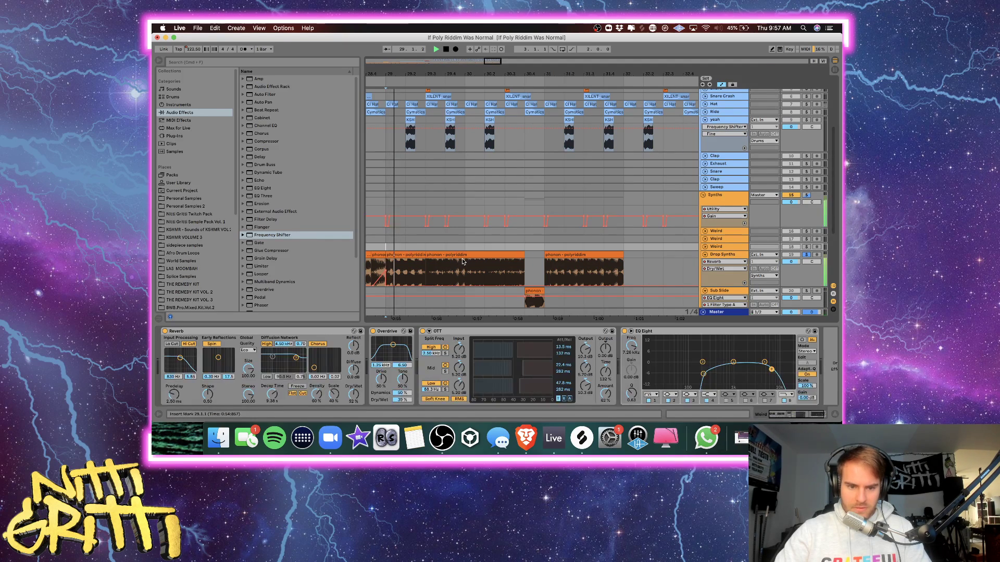
pyautogui.scroll(-3, 462, 259)
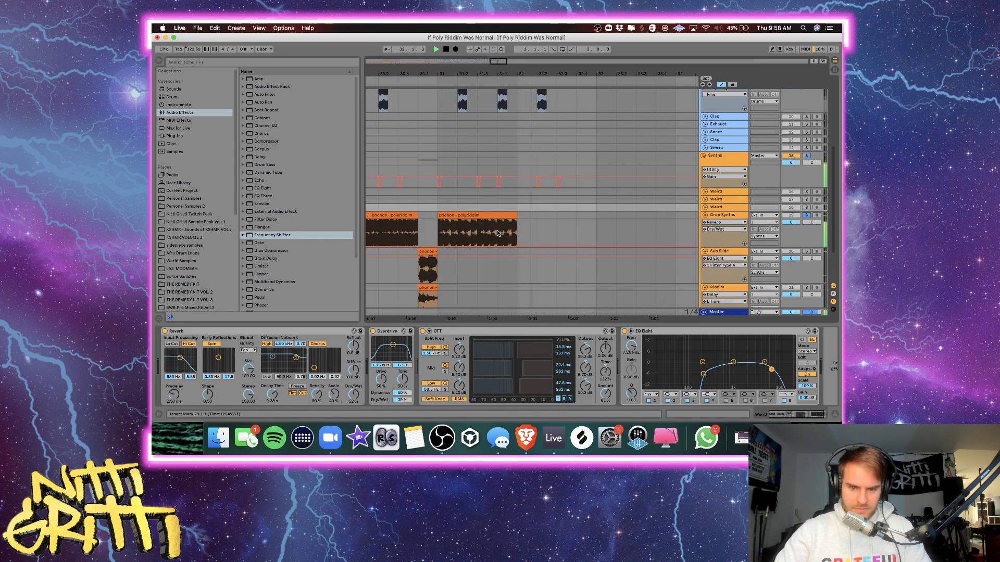
# Copy the pitched-down Drop Synths clip and its reverb ramp from 28.4.2 to 29.1 and paste them at 32.1.
pyautogui.click(520, 229)
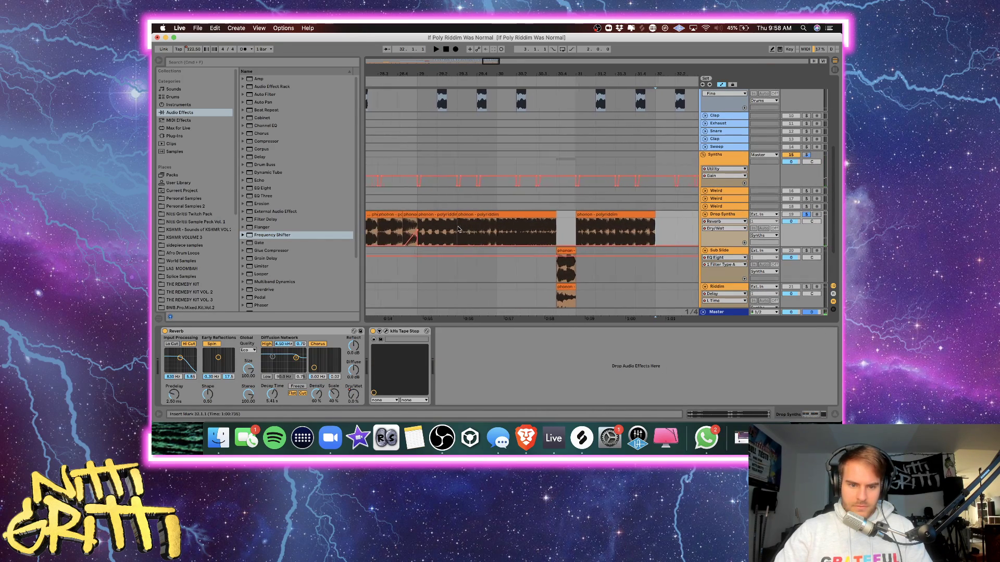
pyautogui.click(425, 215)
pyautogui.press('space')
pyautogui.hscroll(4, 447, 218)
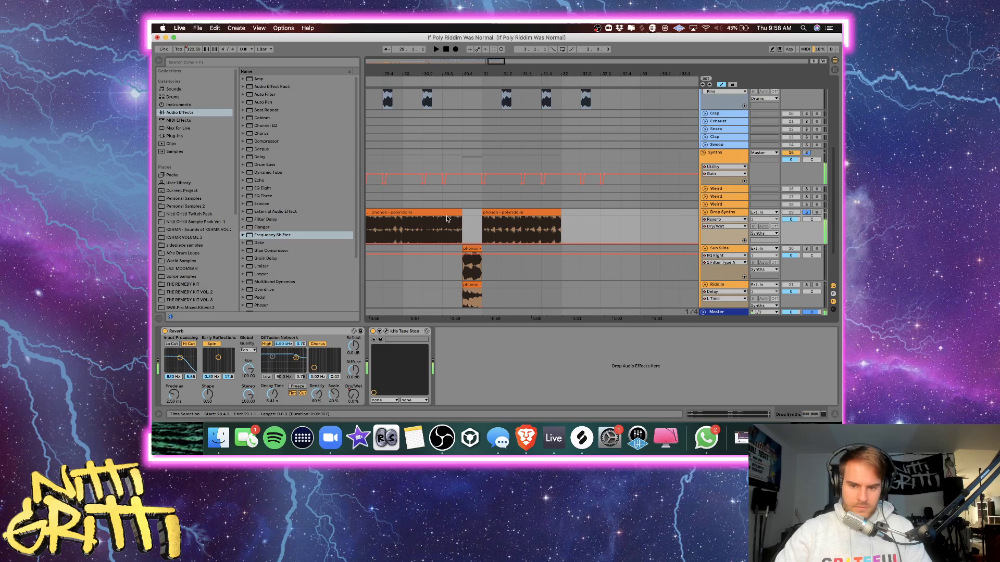
pyautogui.click(568, 215)
pyautogui.press('super+v')
pyautogui.hscroll(1, 568, 215)
# Play the pitched-down Drop Synths clip from 32.1, then duplicate it with its reverb ramp to 32.2.
pyautogui.click(560, 216)
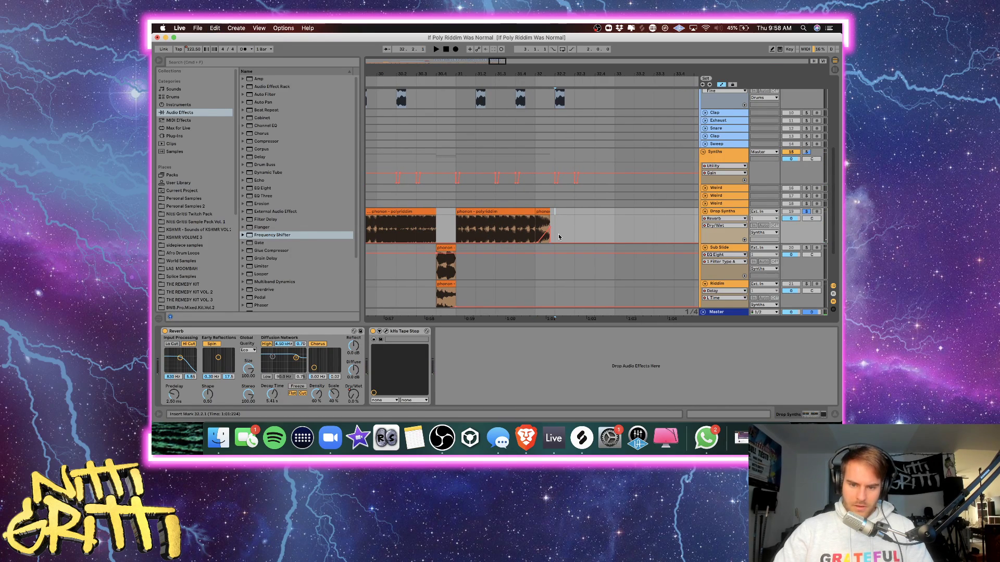
pyautogui.press('+')
pyautogui.press('+')
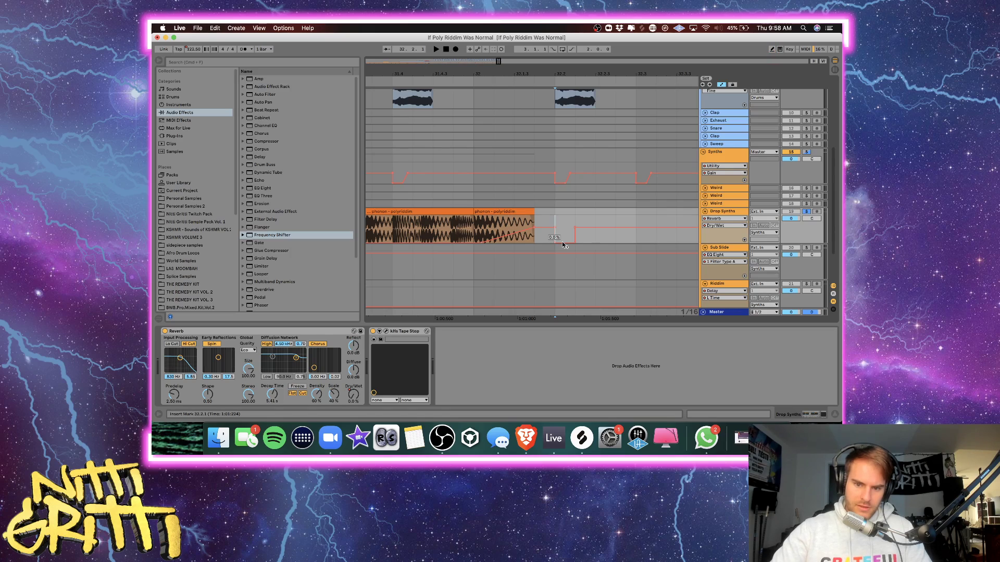
pyautogui.press('+')
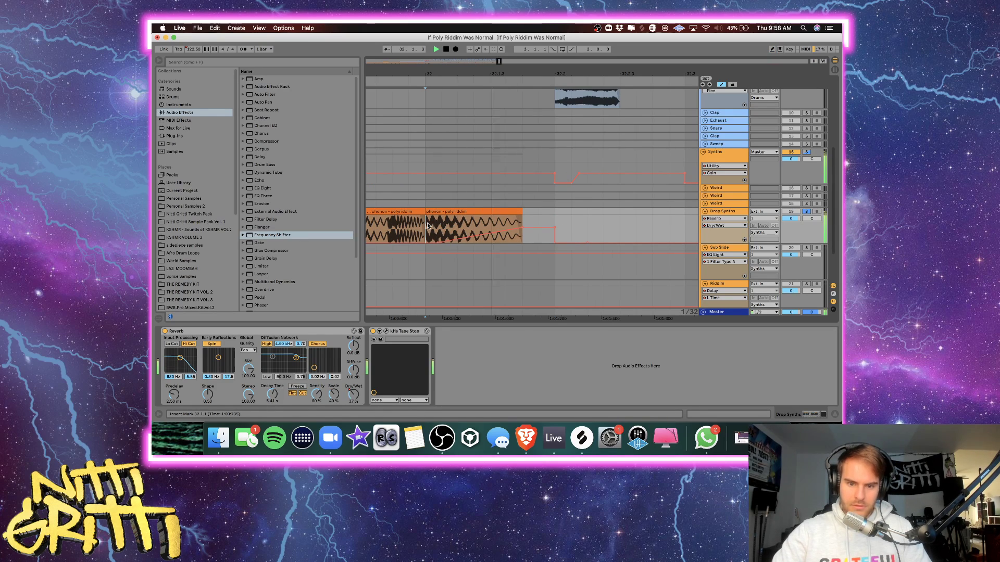
pyautogui.press('-')
pyautogui.click(434, 213)
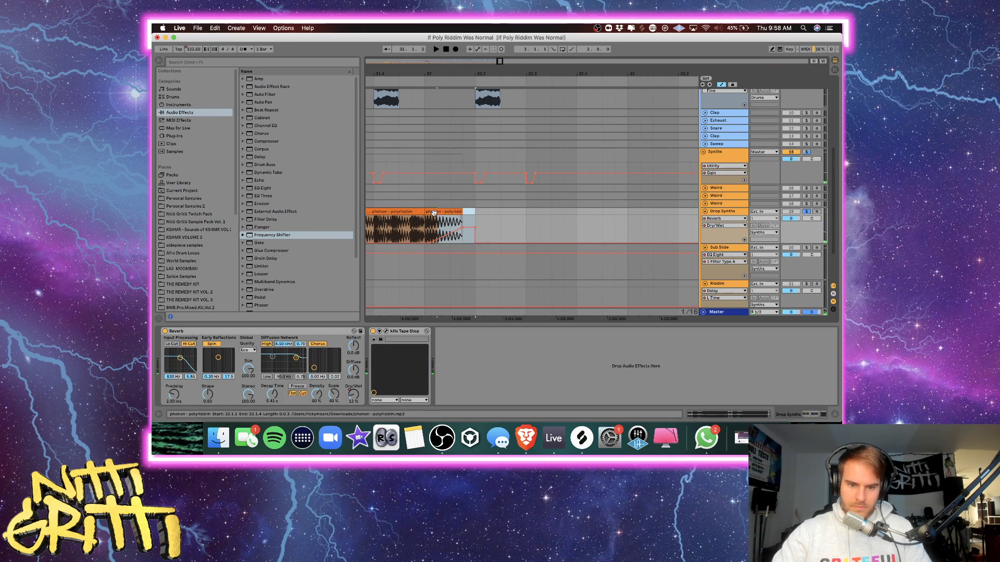
pyautogui.press('super+d')
# Reset the transpose of the duplicated Drop Synths clip at 32.2 to 0 st and play it.
pyautogui.doubleClick(485, 212)
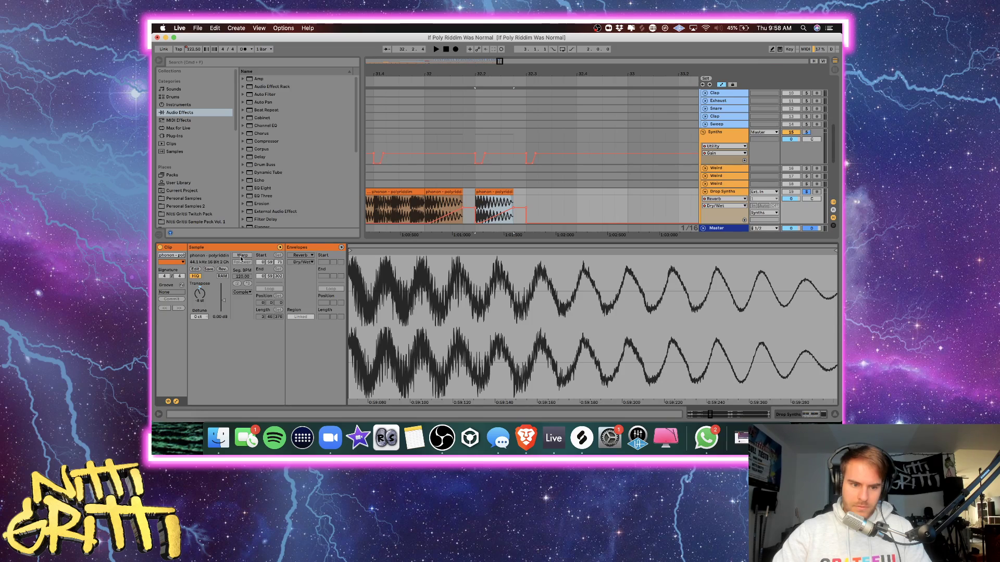
pyautogui.doubleClick(205, 292)
pyautogui.press('space')
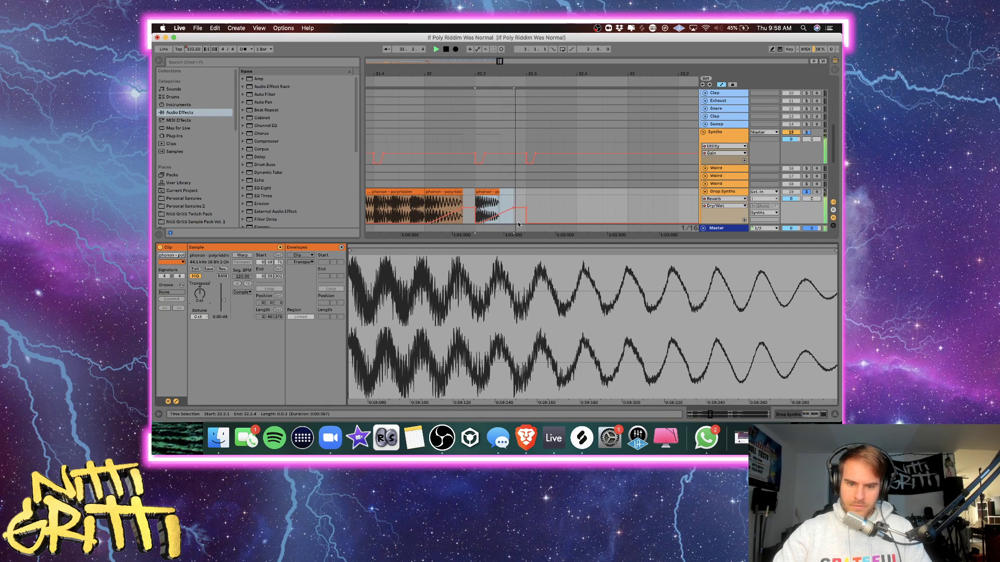
# Repeat the chop and its reverb ramp at 32.3 and 32.4, transposing the 32.4 copy to -4 st.
pyautogui.press('super+d')
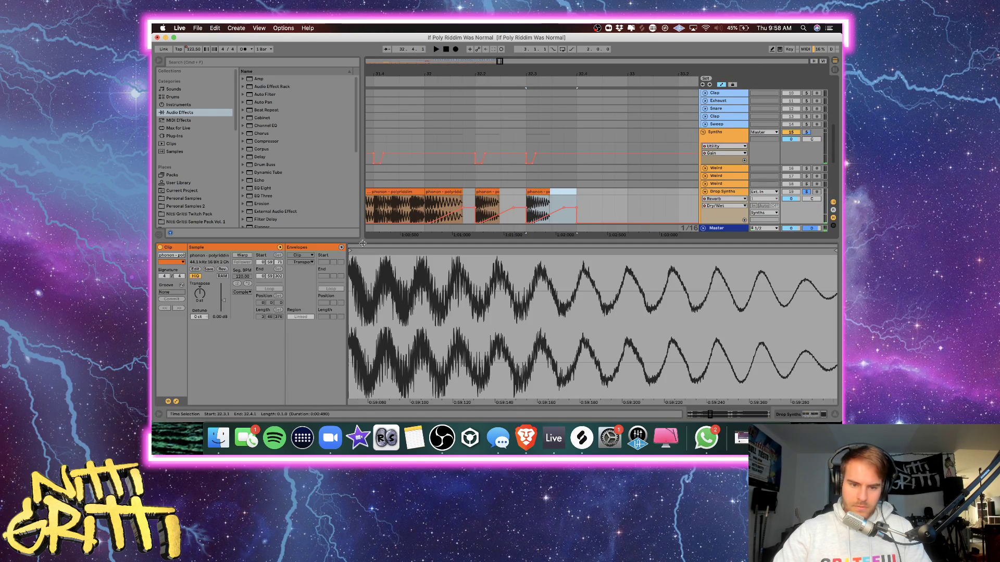
pyautogui.press('space')
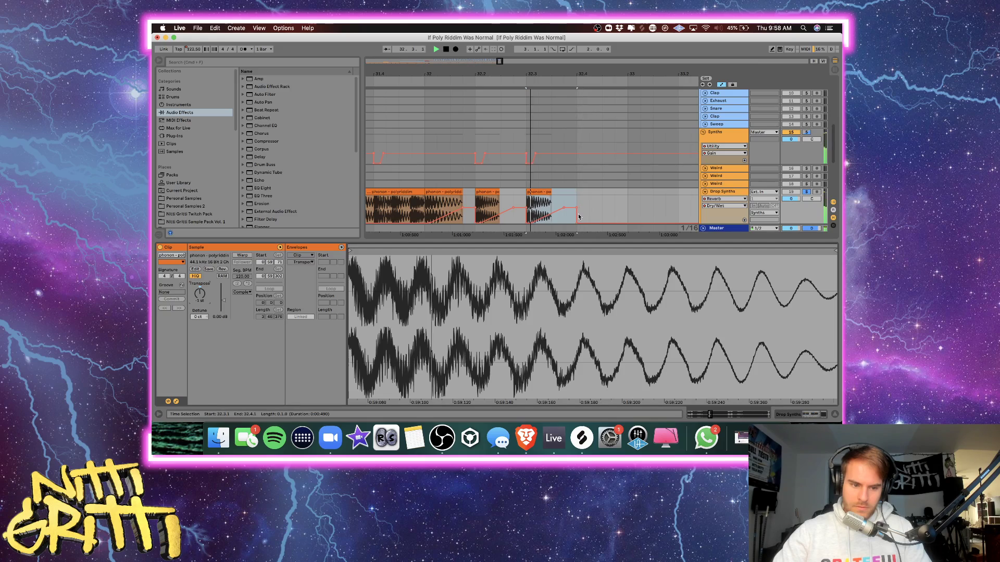
pyautogui.press('space')
pyautogui.press('super+d')
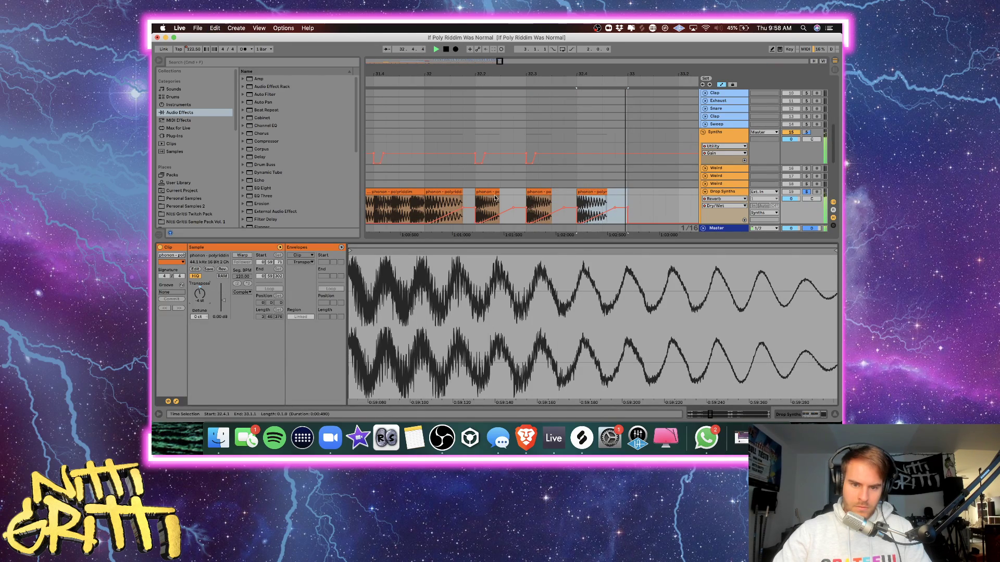
# Play the bar 32 fill, then unsolo the Drop Synths track and play it in the full mix.
pyautogui.click(429, 184)
pyautogui.click(437, 184)
pyautogui.press('space')
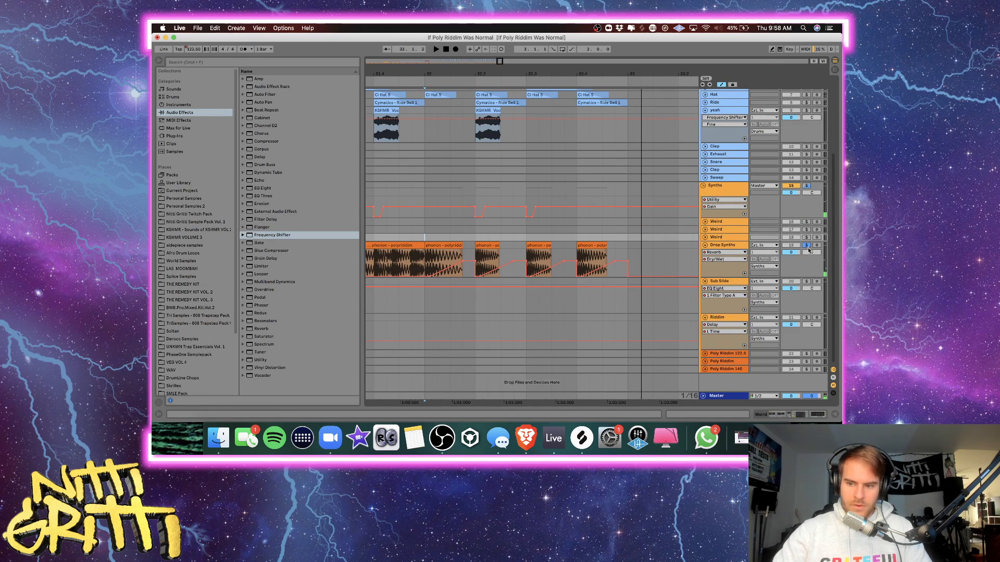
pyautogui.click(436, 224)
pyautogui.press('space')
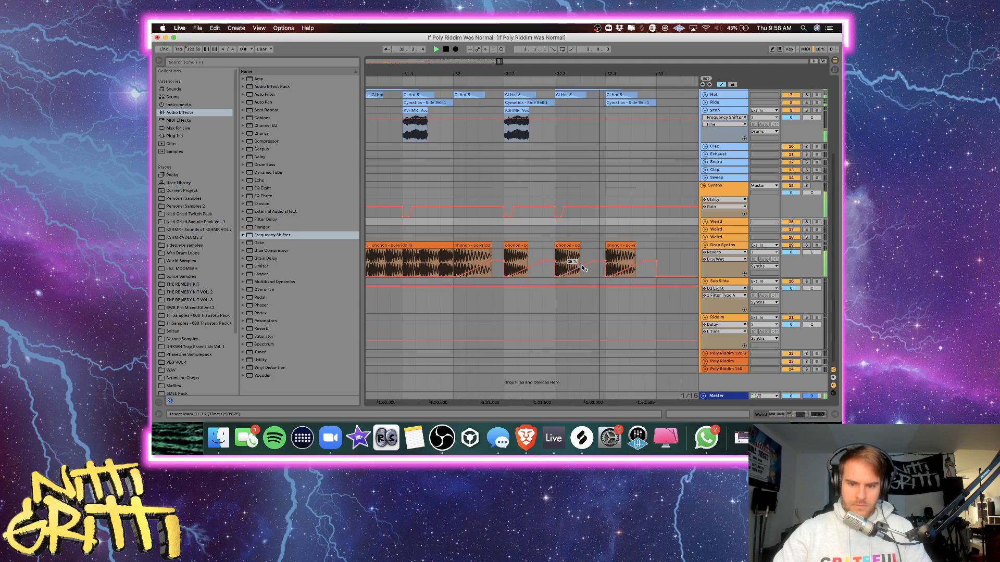
# Shift the start of the 32.3 reverb ramp to the end of its chop and play the fill from 32.1.
pyautogui.moveTo(491, 264); pyautogui.dragTo(494, 264)
pyautogui.click(457, 229)
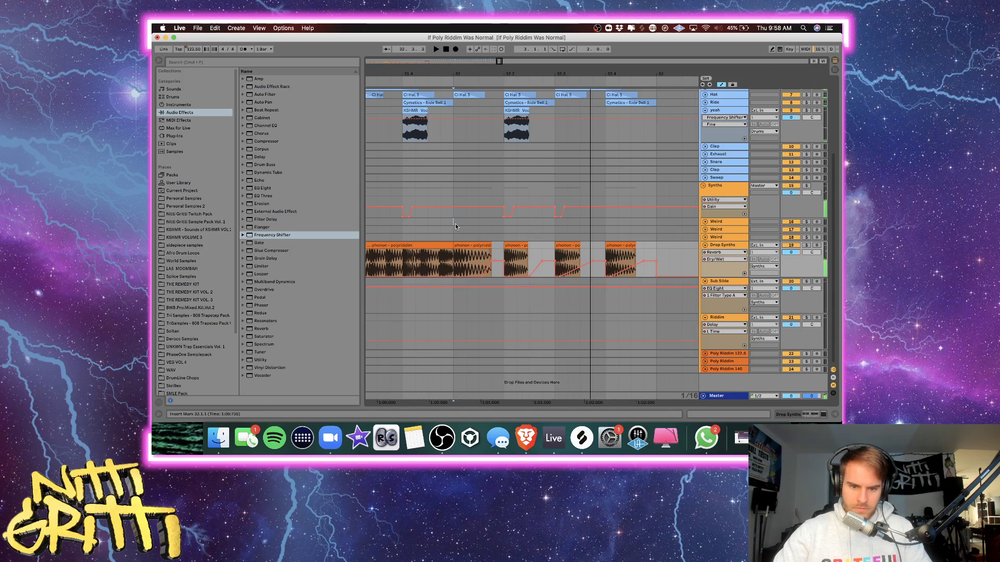
pyautogui.press('space')
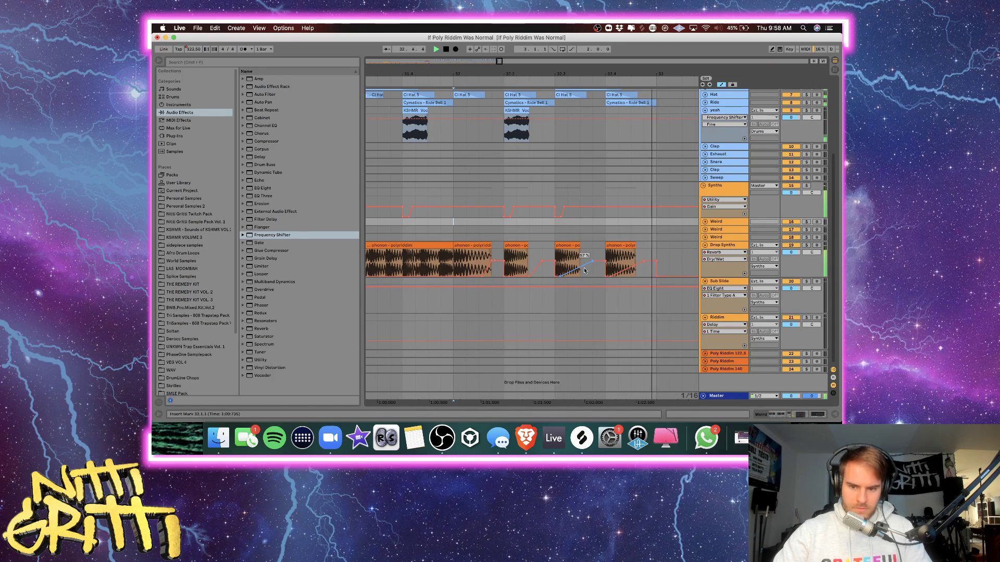
pyautogui.press('space')
pyautogui.moveTo(560, 276); pyautogui.dragTo(579, 276)
pyautogui.press('space')
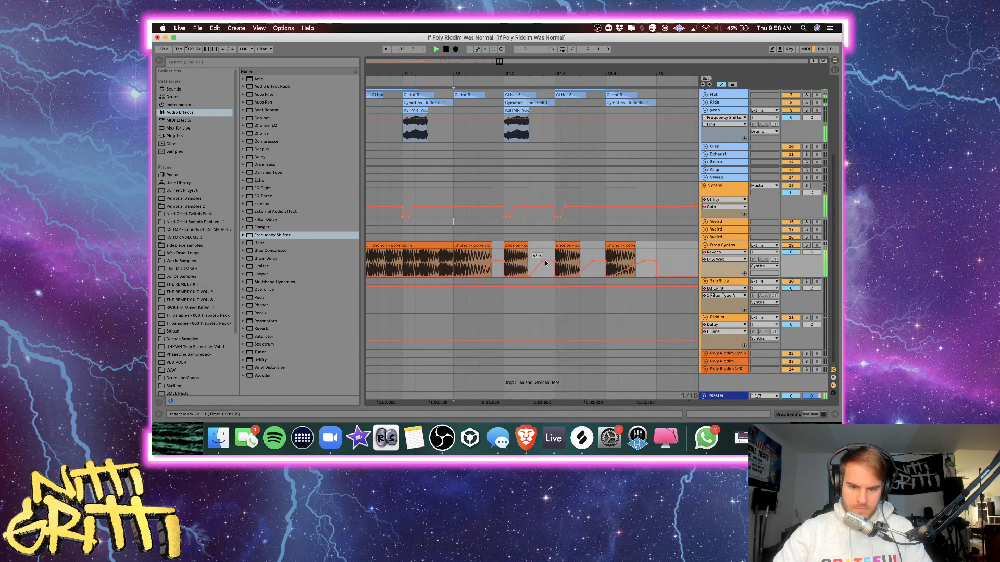
# Remove the upper reverb breakpoint after the 32.3 chop and replay the fill.
pyautogui.press('space')
pyautogui.click(592, 263)
pyautogui.press('space')
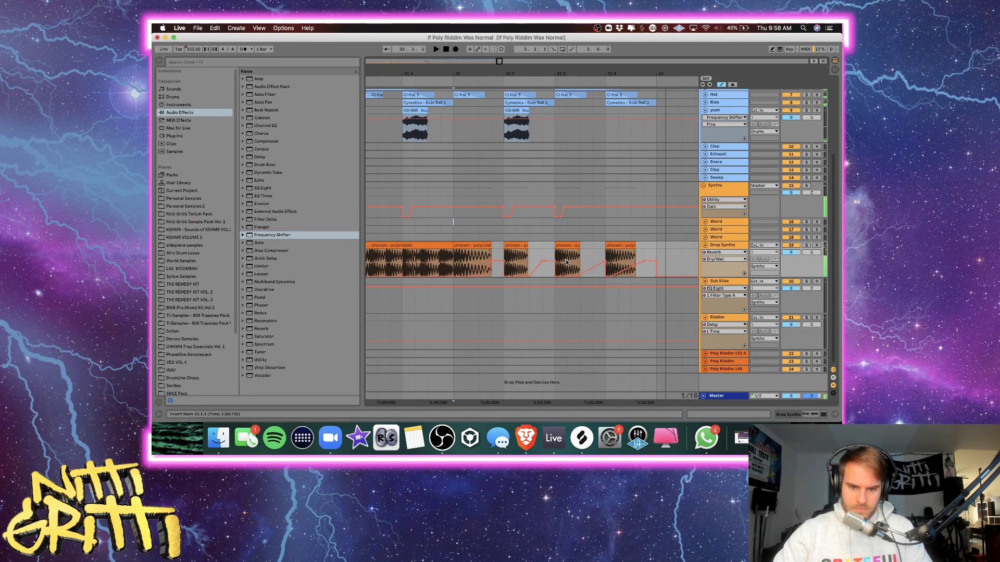
pyautogui.press('space')
pyautogui.click(471, 230)
# Collapse the Drop Synths, Sub Slide and Riddim tracks in the arrangement.
pyautogui.press('-')
pyautogui.press('-')
pyautogui.hscroll(-7, 471, 230)
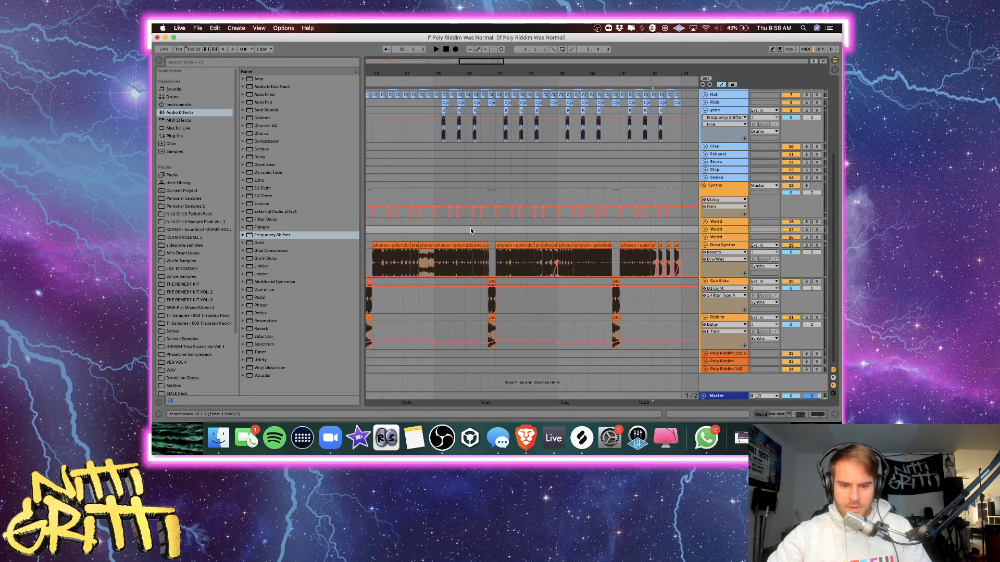
pyautogui.hscroll(-3, 471, 230)
pyautogui.hscroll(3, 471, 231)
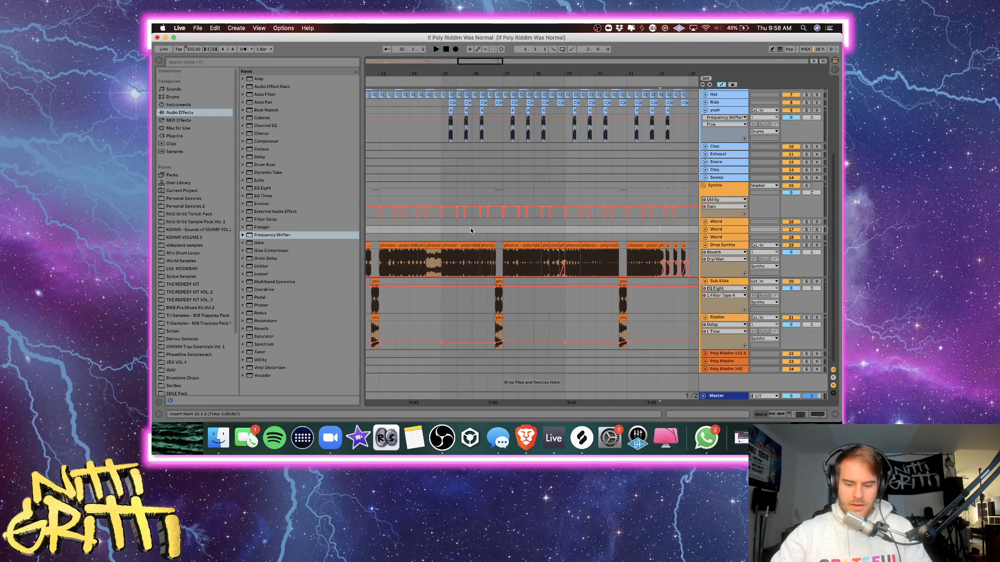
pyautogui.press('-')
pyautogui.click(730, 247)
pyautogui.press('Left')
pyautogui.press('Down')
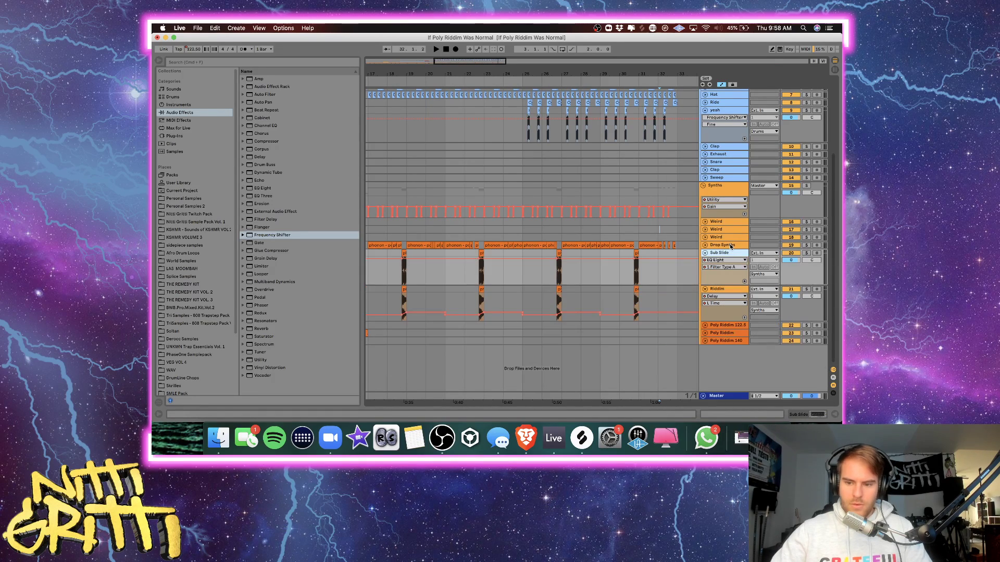
pyautogui.press('Left')
pyautogui.press('Down')
pyautogui.press('Left')
pyautogui.hscroll(-6, 571, 257)
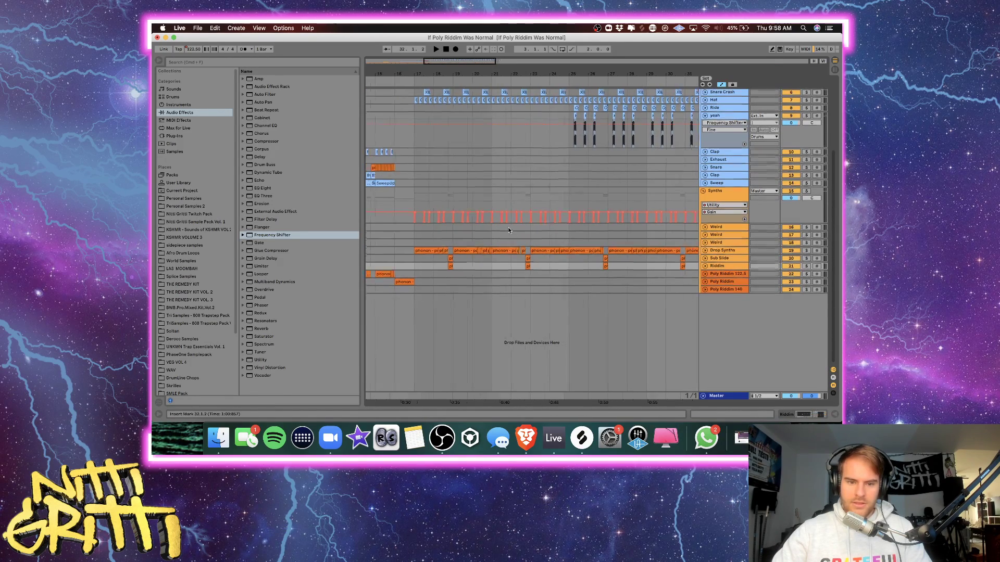
# Play the arrangement from bar 13 through the drop to bar 33.
pyautogui.scroll(1, 502, 224)
pyautogui.click(402, 198)
pyautogui.press('space')
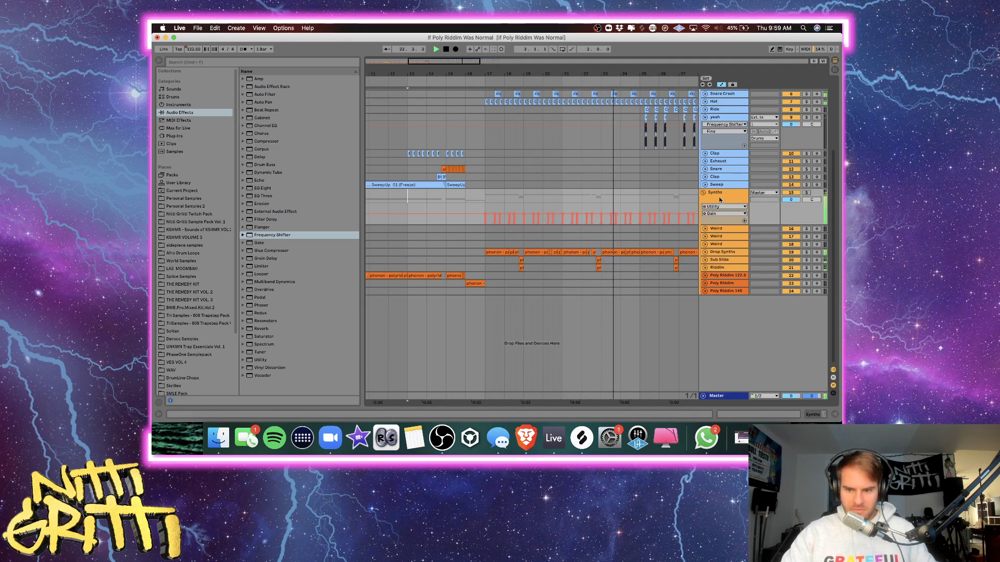
pyautogui.click(620, 252)
pyautogui.click(599, 239)
pyautogui.hscroll(3, 599, 239)
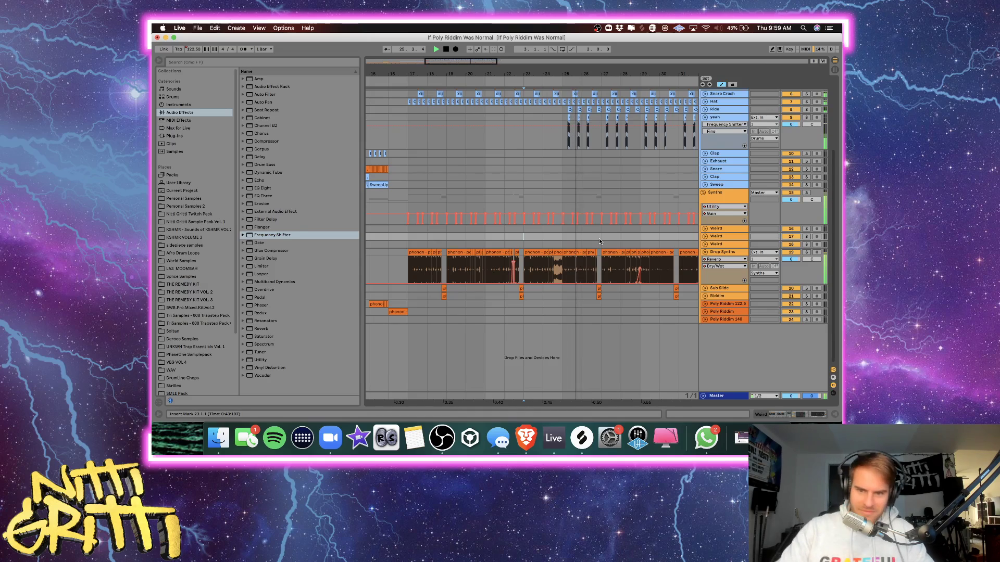
pyautogui.hscroll(1, 599, 241)
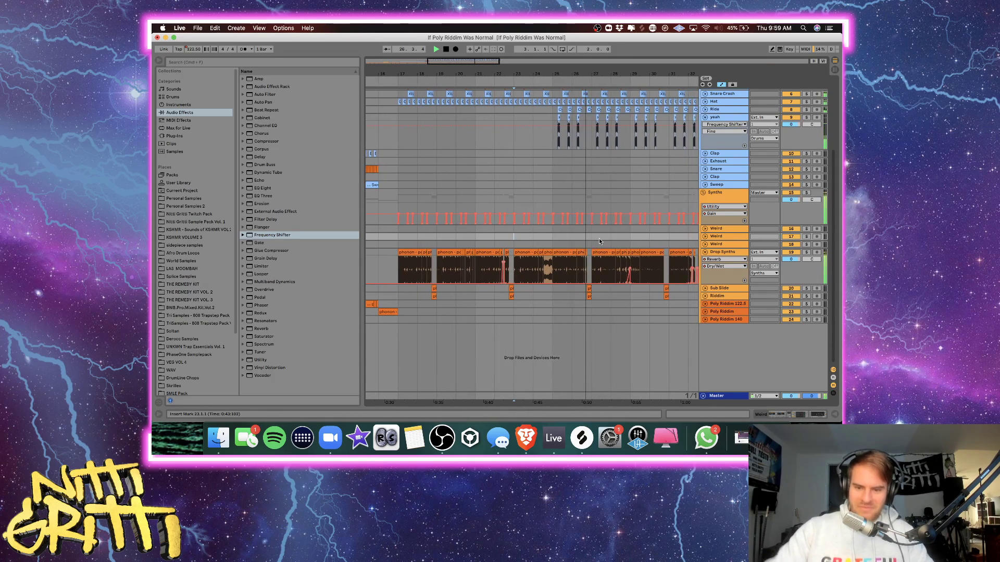
pyautogui.hscroll(4, 599, 238)
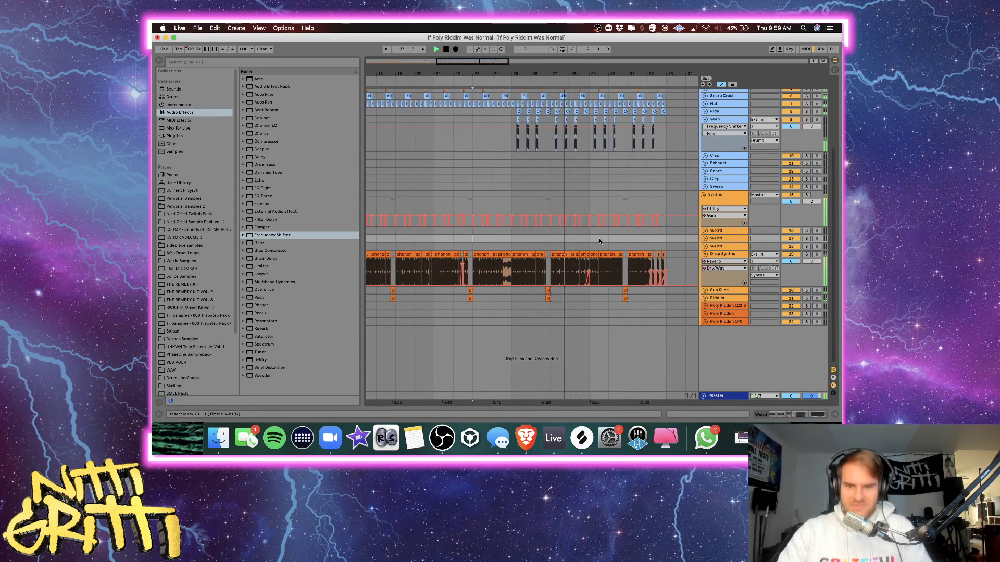
pyautogui.hscroll(1, 578, 252)
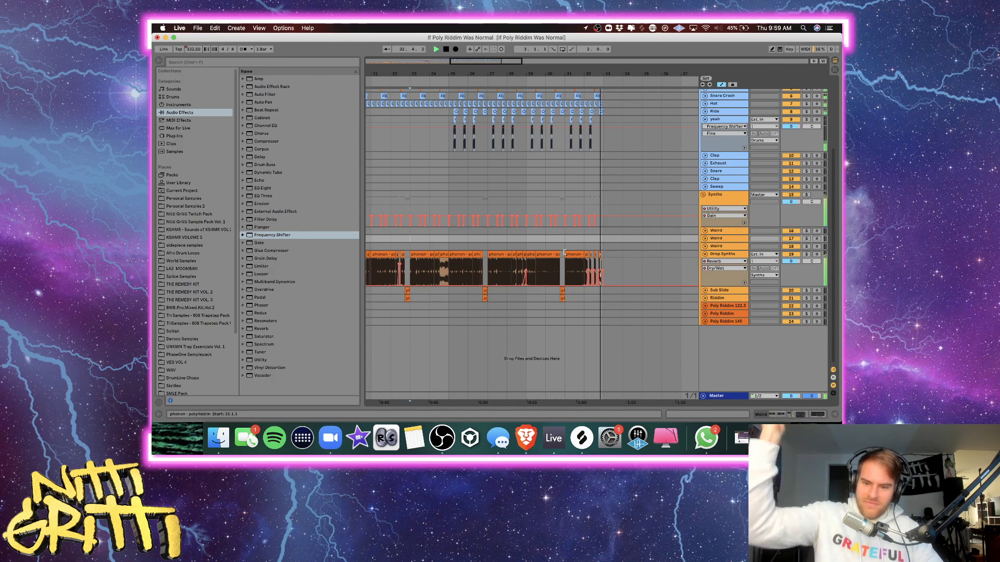
pyautogui.press('space')
pyautogui.hscroll(1, 599, 258)
pyautogui.click(600, 259)
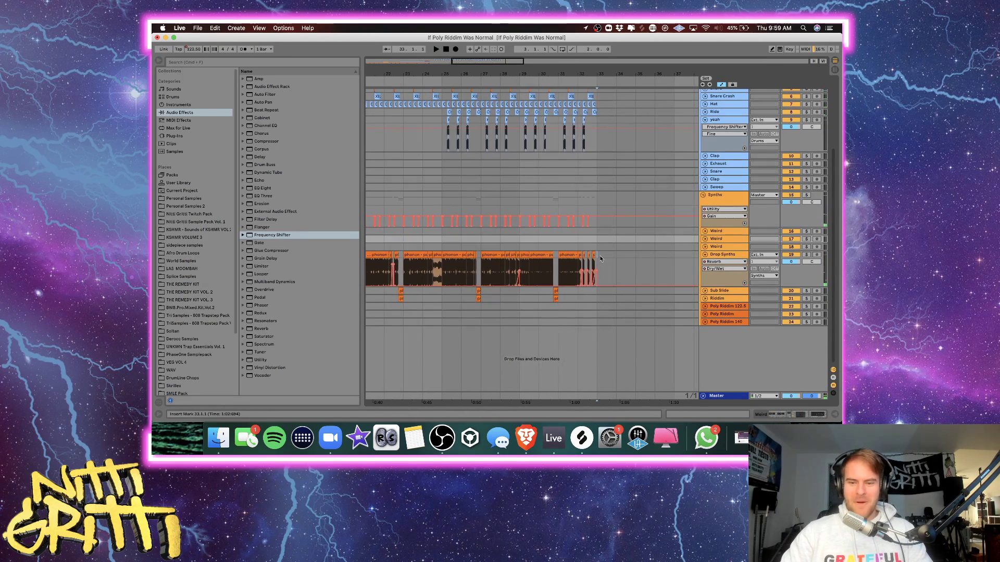
pyautogui.click(600, 259)
# Collapse the Drop Synths, yeah and Kick tracks.
pyautogui.scroll(2, 717, 275)
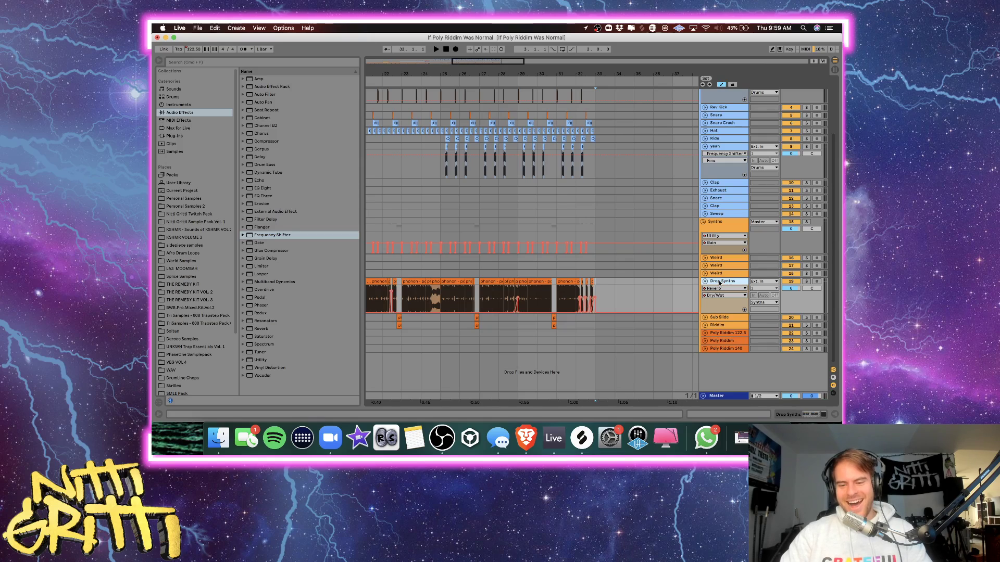
pyautogui.press('u')
pyautogui.scroll(5, 604, 239)
pyautogui.hscroll(5, 605, 239)
pyautogui.click(722, 221)
pyautogui.press('u')
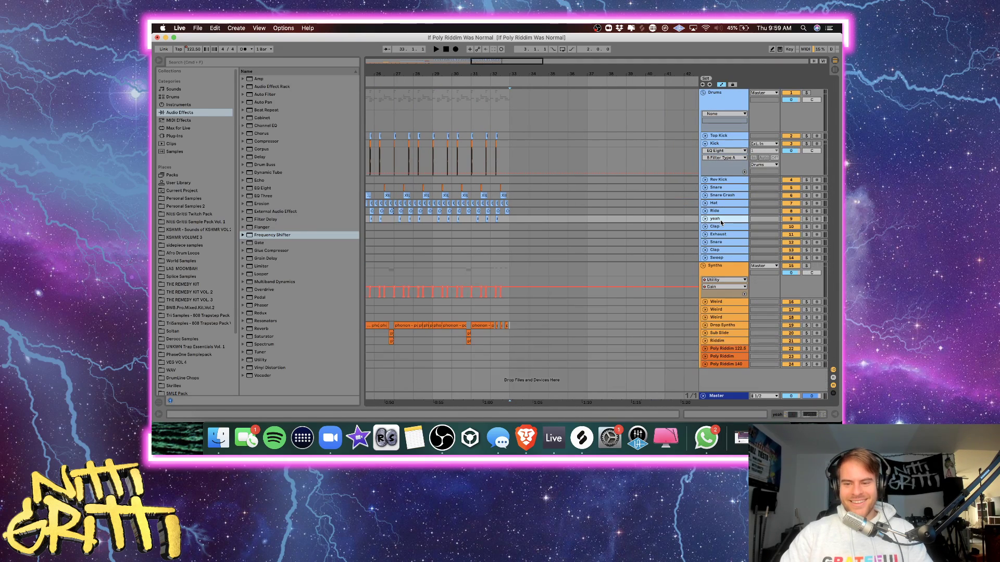
pyautogui.click(716, 146)
pyautogui.press('u')
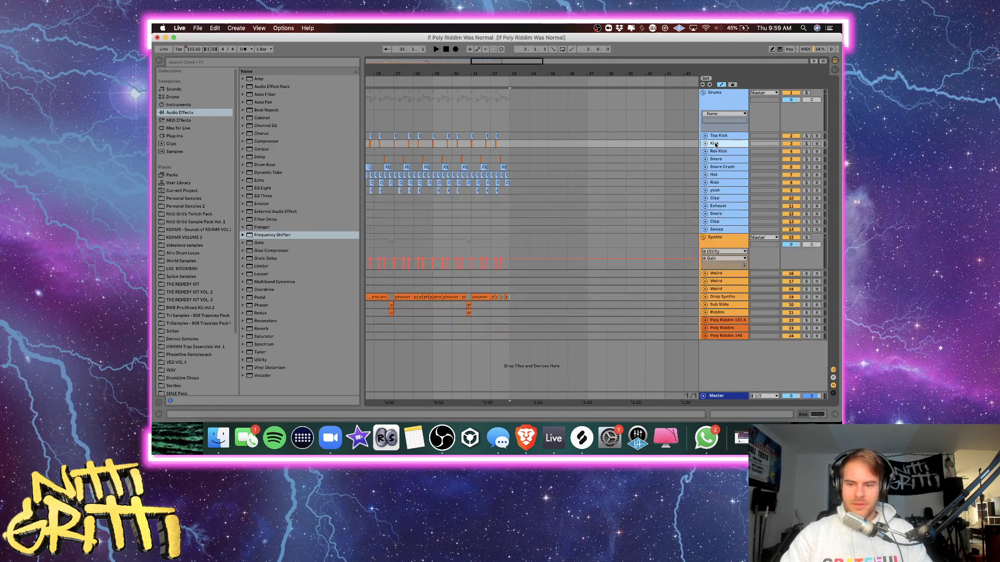
# Show the whole arrangement and move the Poly Riddim 140 clip from about bar 94 to bar 49.
pyautogui.hscroll(15, 593, 188)
pyautogui.click(557, 230)
pyautogui.press('w')
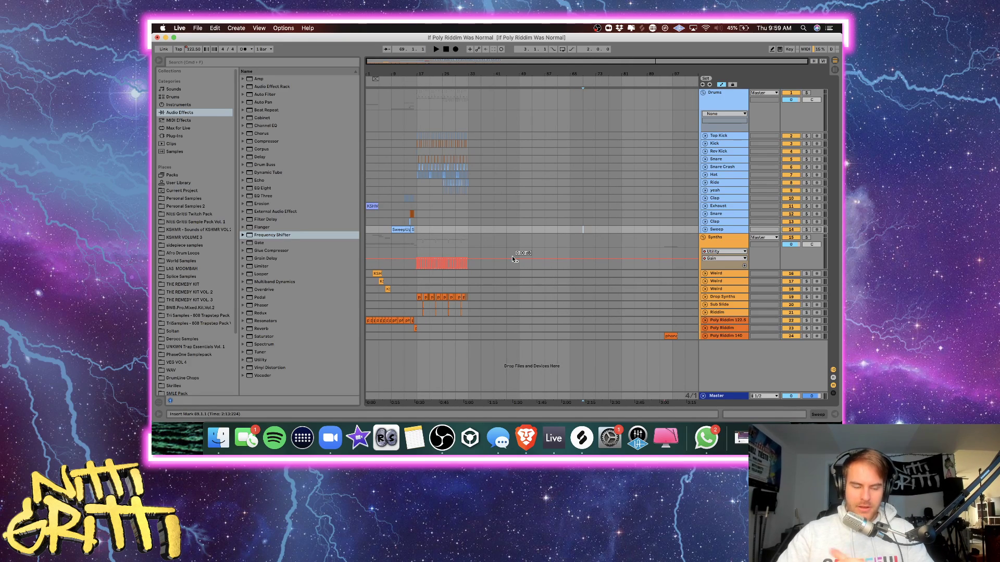
pyautogui.click(704, 336)
pyautogui.click(668, 336)
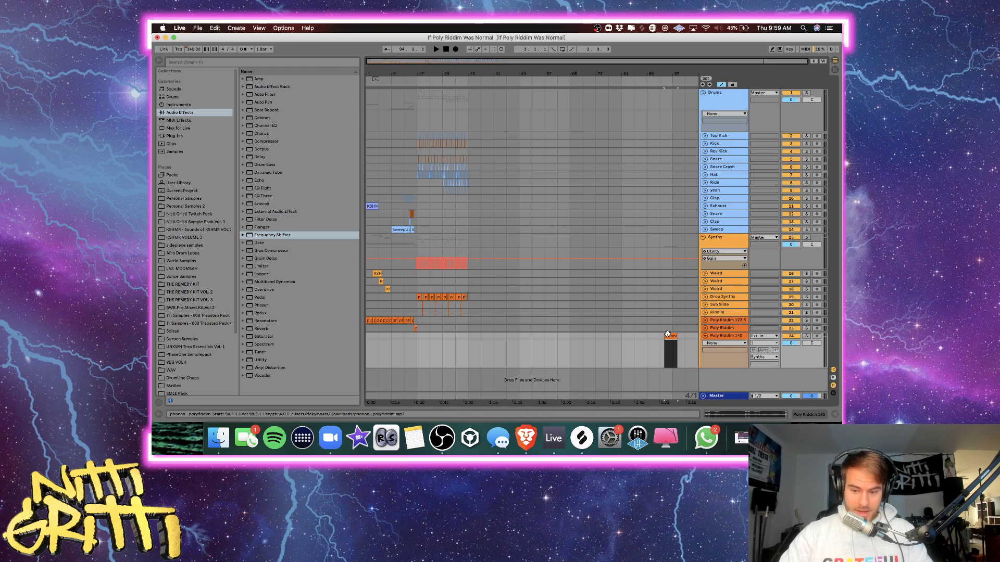
pyautogui.press('Delete')
pyautogui.click(522, 337)
pyautogui.hotkey('ctrl', 'v')
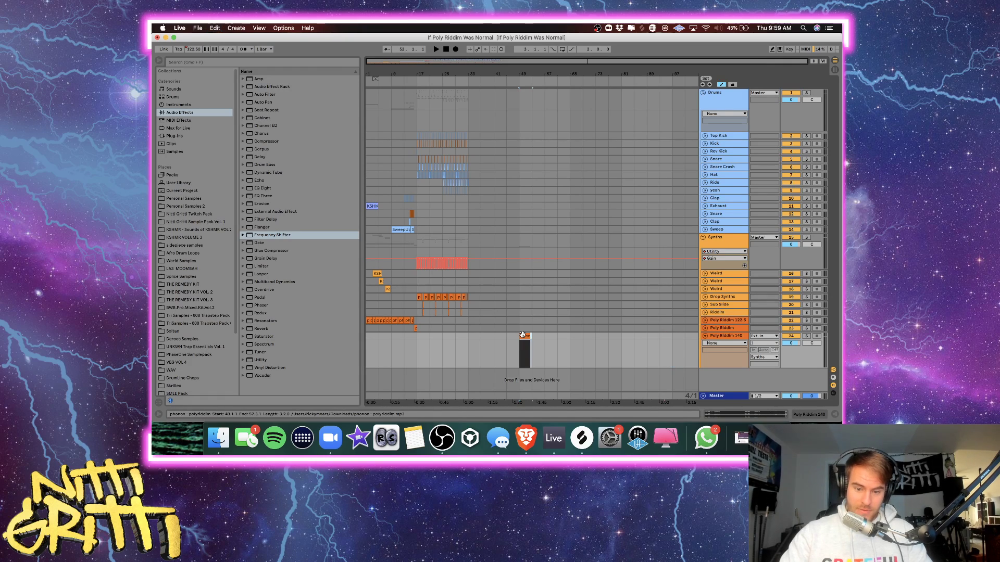
# Remove the late change to 140 BPM from the Master track's Song Tempo automation and collapse the track.
pyautogui.click(703, 395)
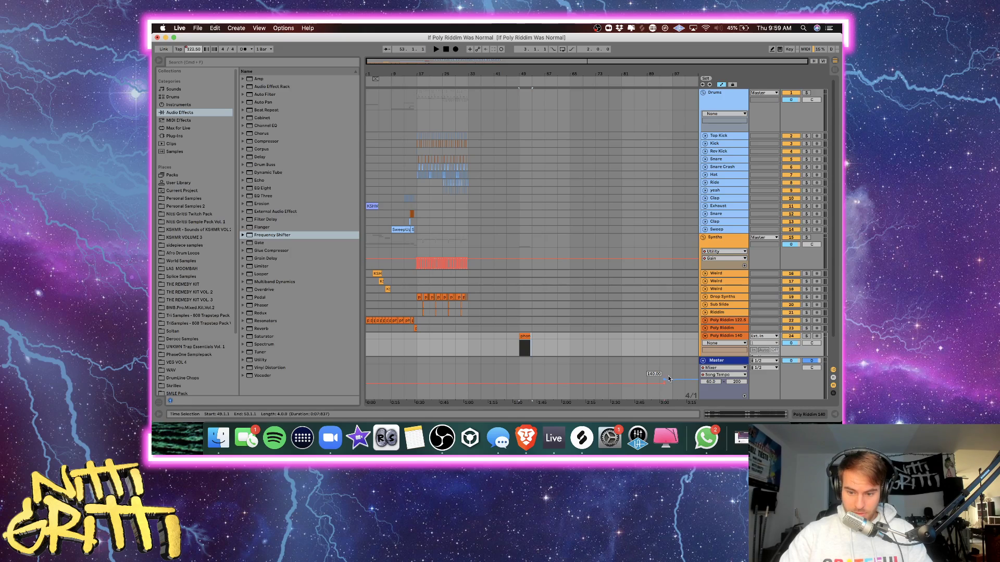
pyautogui.moveTo(669, 378); pyautogui.dragTo(665, 386)
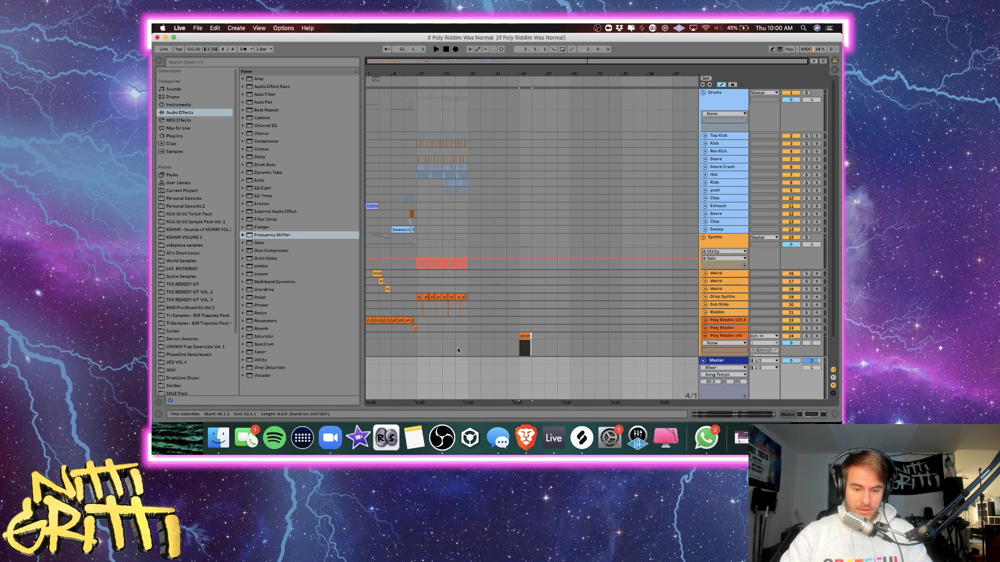
pyautogui.click(373, 337)
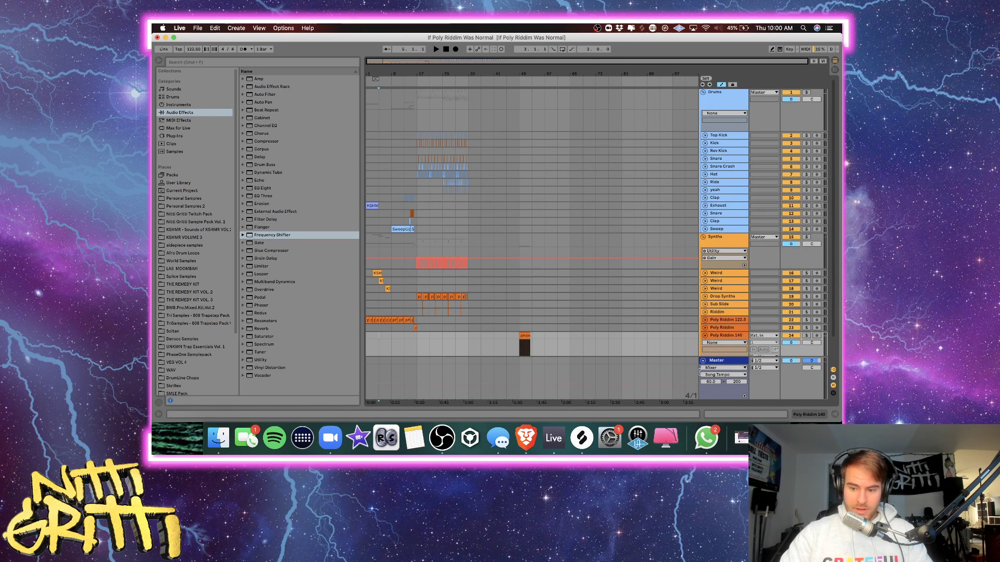
pyautogui.click(703, 361)
pyautogui.click(367, 307)
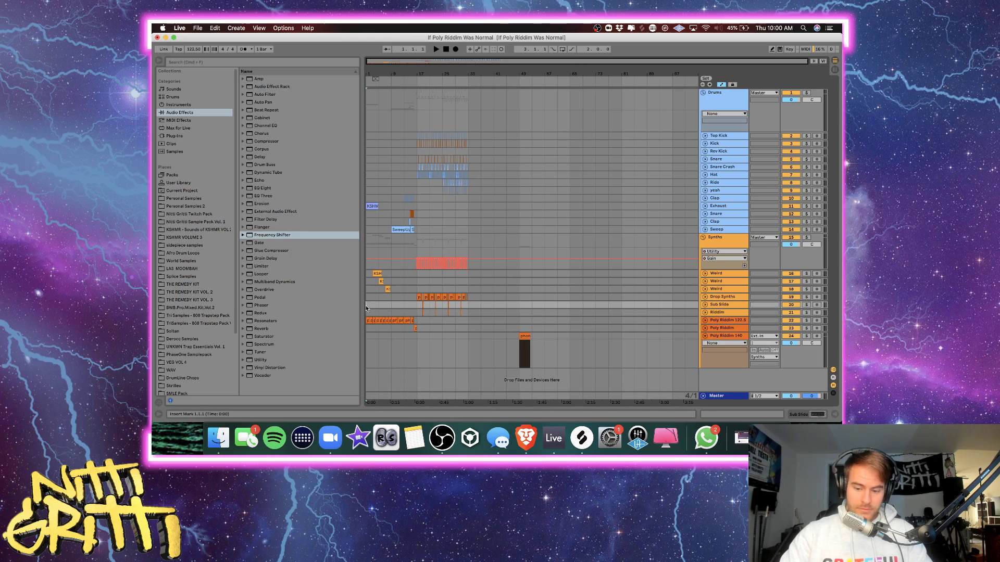
# Copy the intro material from bars 1 to 17 across the tracks and paste it after the drop at bar 33.
pyautogui.press('+')
pyautogui.press('+')
pyautogui.press('+')
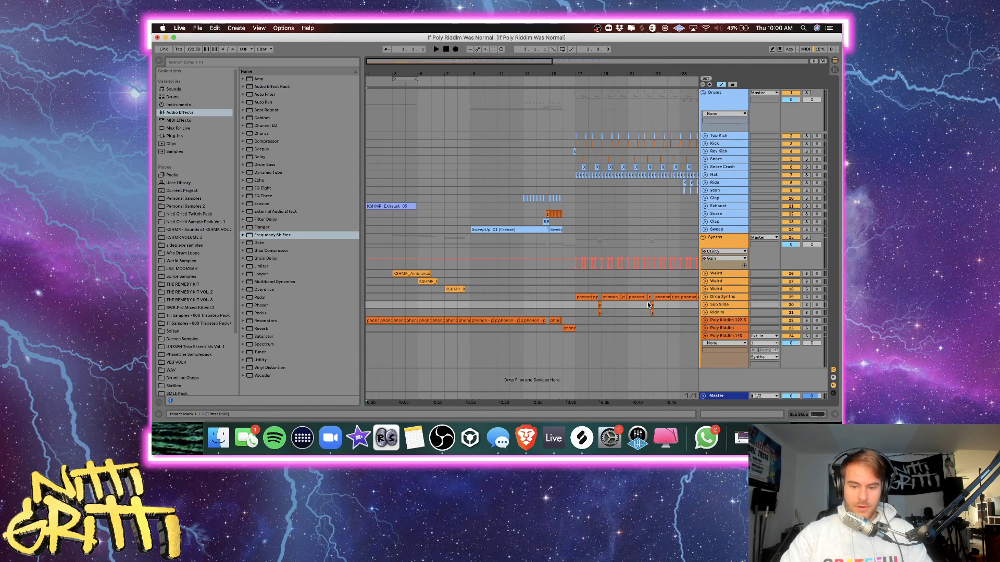
pyautogui.click(630, 319)
pyautogui.scroll(-3, 630, 318)
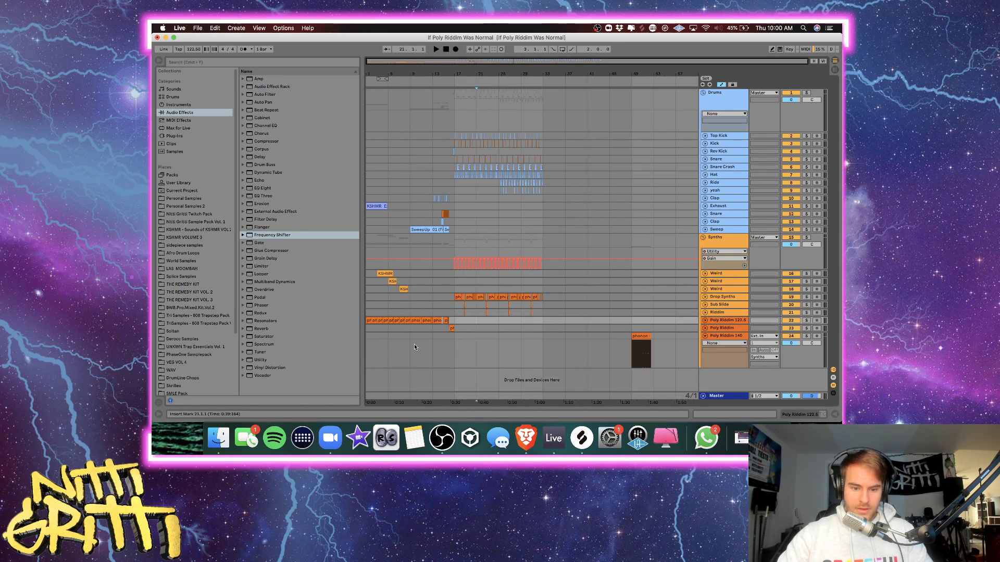
pyautogui.moveTo(419, 383); pyautogui.dragTo(451, 140)
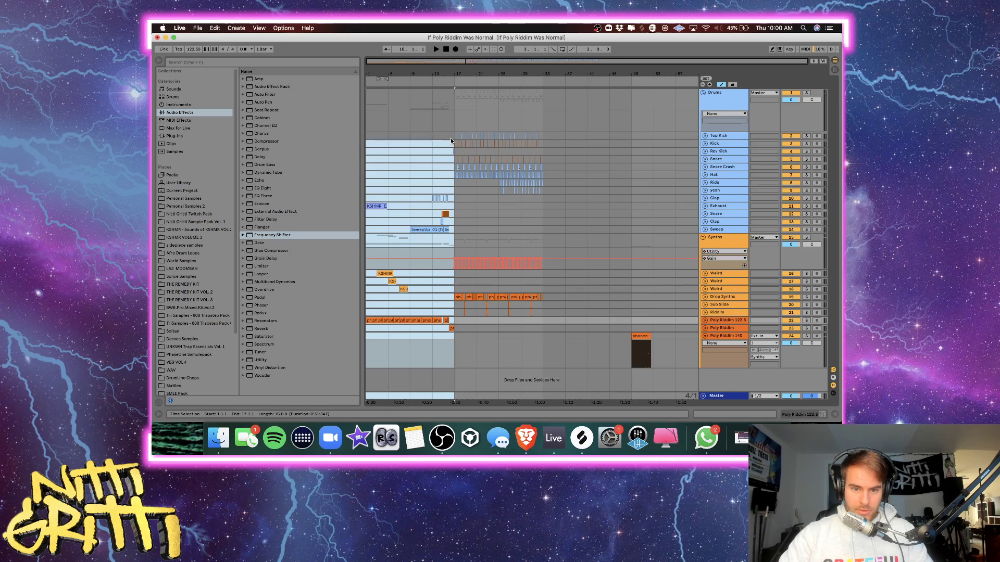
pyautogui.click(456, 138)
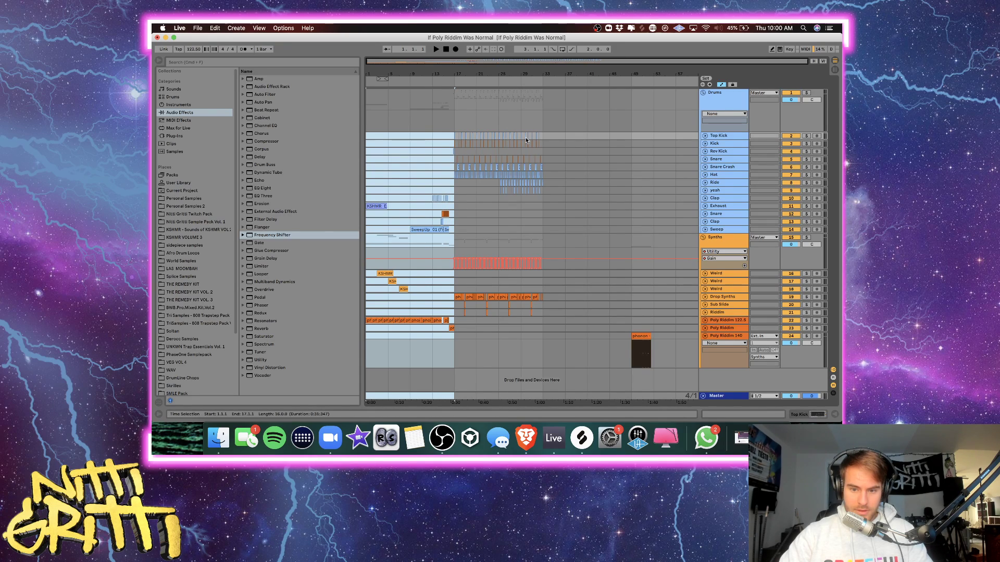
pyautogui.click(542, 136)
pyautogui.press('super+v')
pyautogui.click(556, 245)
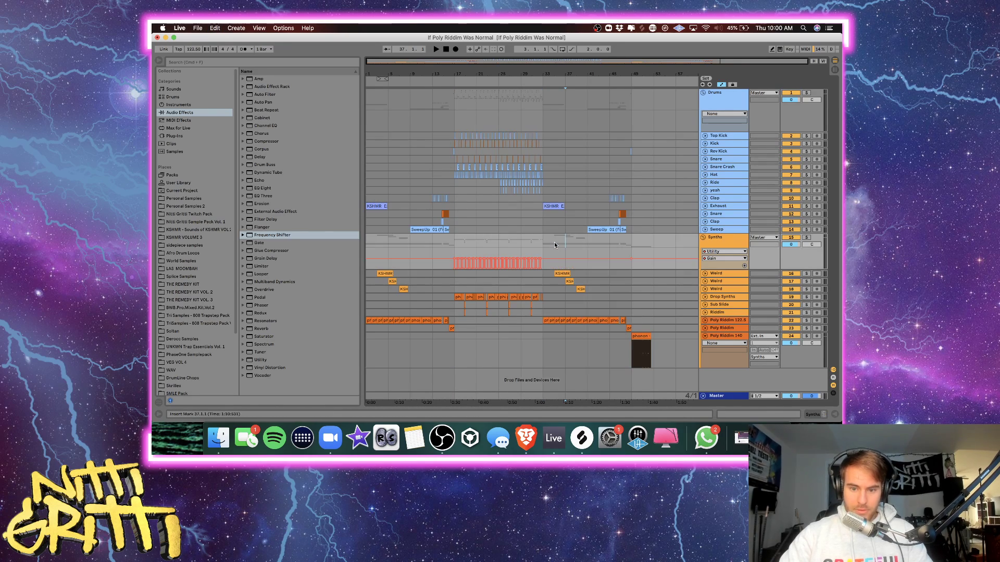
# Add an audio track directly below Drop Synths and name it Reverb out.
pyautogui.press('+')
pyautogui.press('+')
pyautogui.press('+')
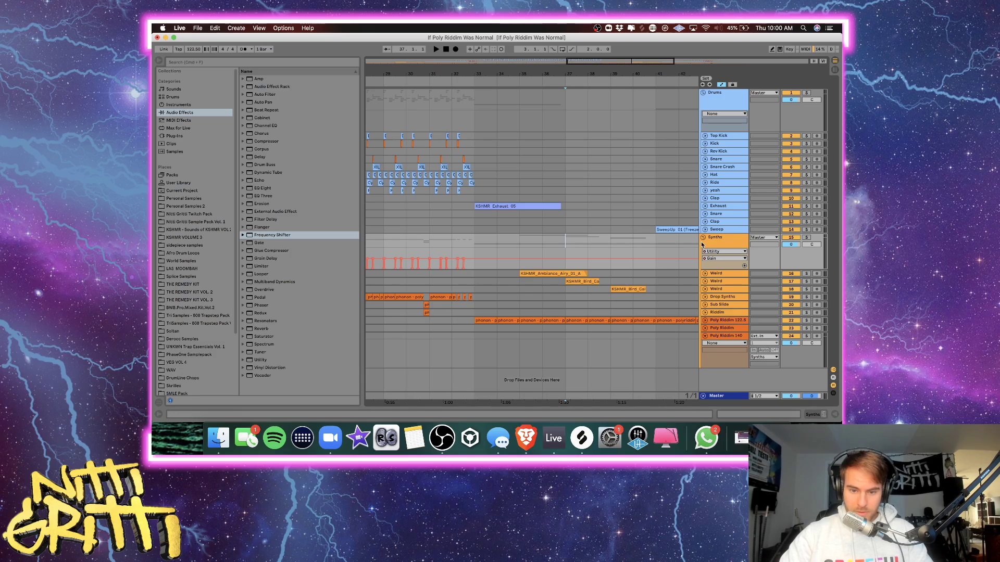
pyautogui.click(711, 297)
pyautogui.press('super+t')
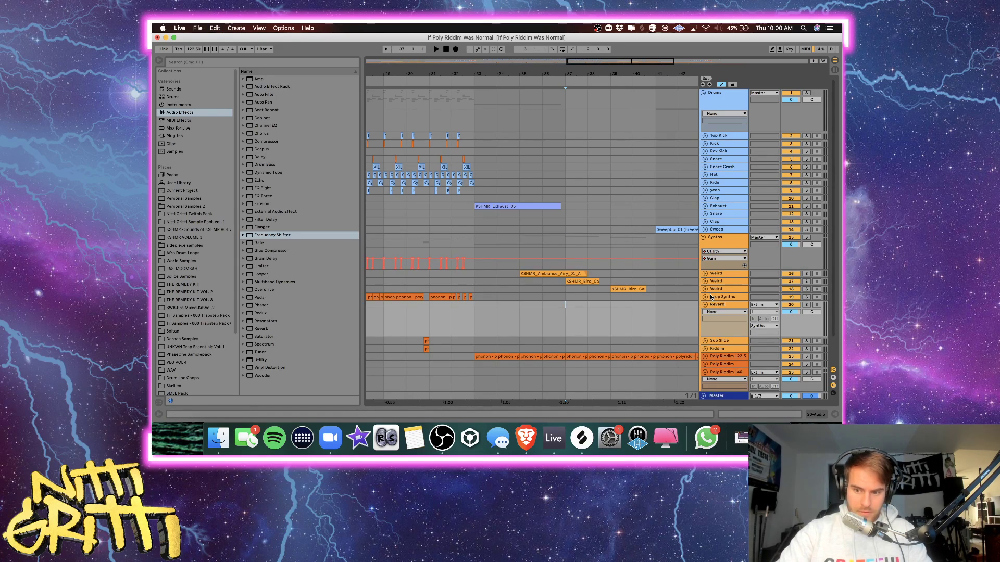
# Copy the last chopped Drop Synths clip before bar 33 and paste it onto the Reverb out track at bar 33.
pyautogui.click(704, 297)
pyautogui.click(477, 304)
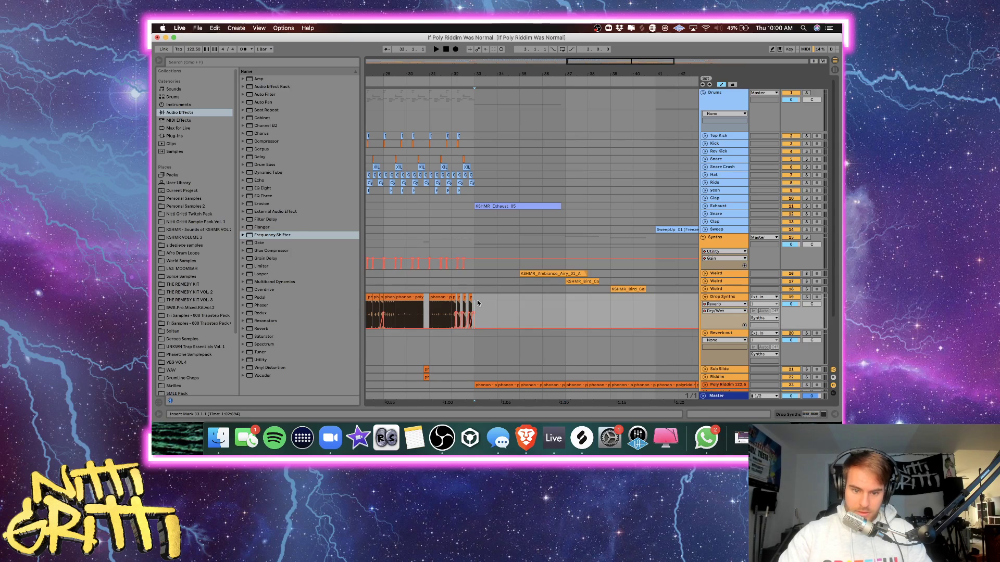
pyautogui.press('+')
pyautogui.press('+')
pyautogui.click(455, 296)
pyautogui.press('super+c')
pyautogui.click(479, 339)
pyautogui.press('super+v')
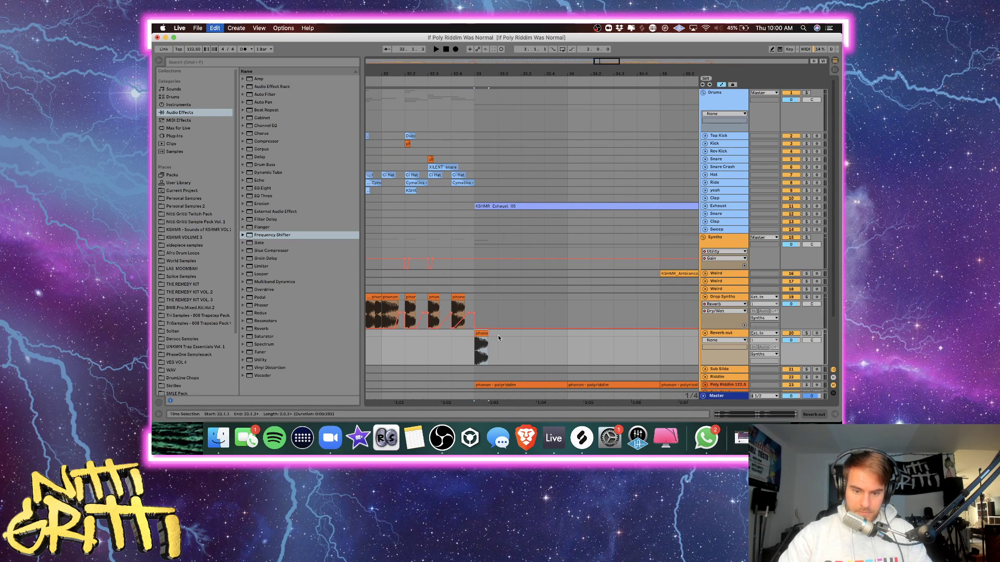
# Solo the Reverb out track, raise the transposition of its bar 33 clip and audition it.
pyautogui.click(805, 333)
pyautogui.press('space')
pyautogui.press('space')
pyautogui.doubleClick(479, 333)
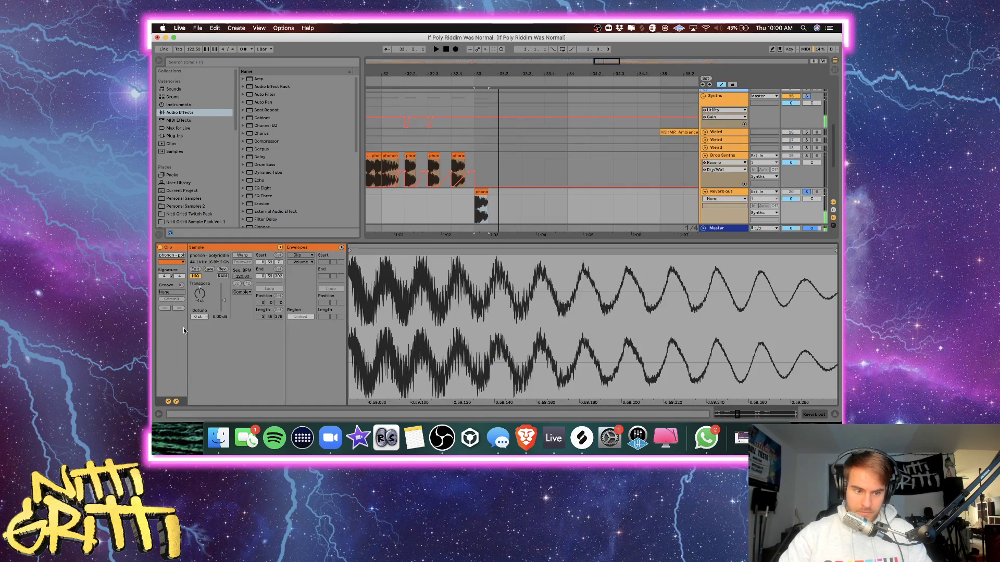
pyautogui.moveTo(201, 293); pyautogui.dragTo(203, 296)
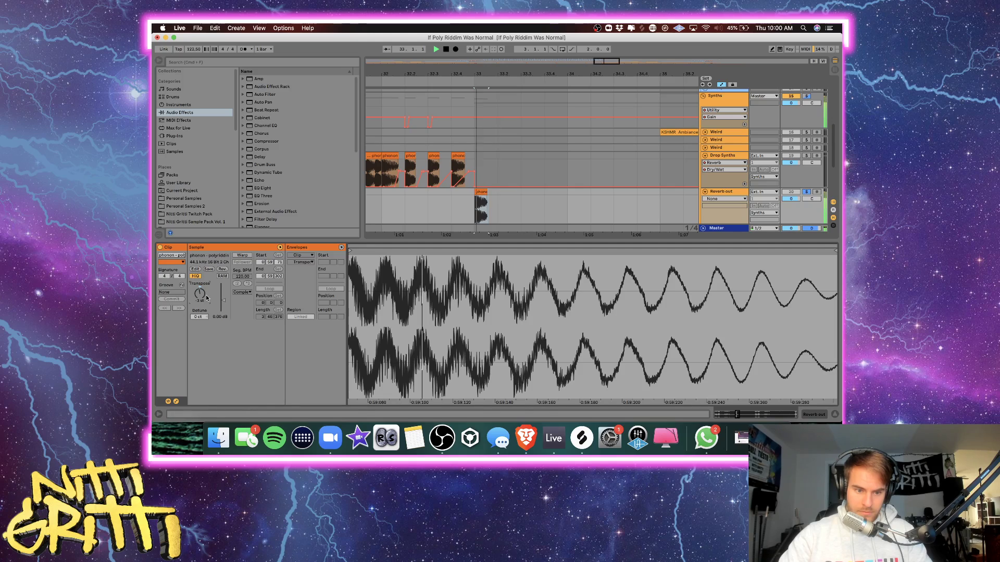
pyautogui.press('space')
# Add a Reverb to the Reverb out track with Dry/Wet at 92% and a longer decay time.
pyautogui.doubleClick(728, 192)
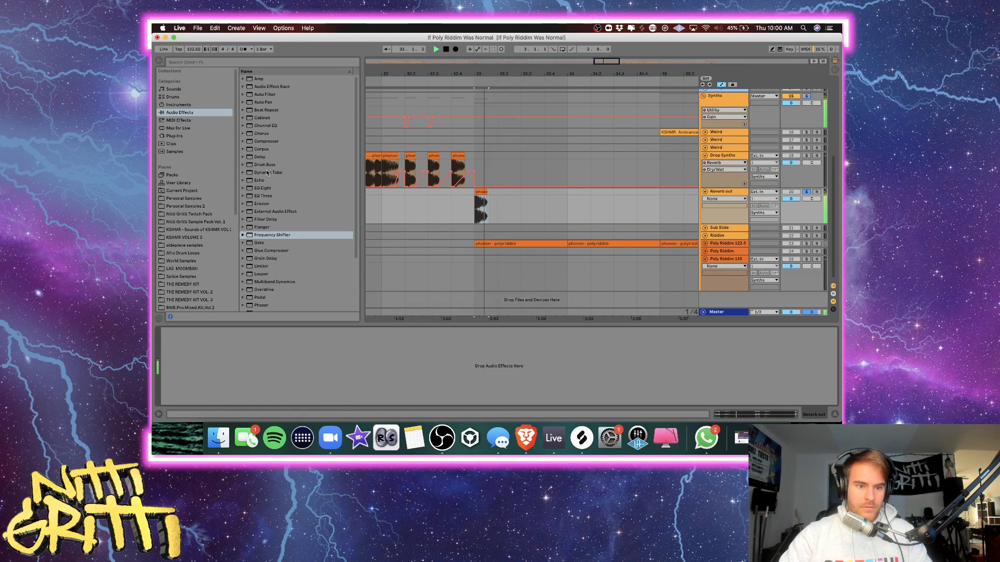
pyautogui.scroll(-4, 276, 254)
pyautogui.doubleClick(262, 260)
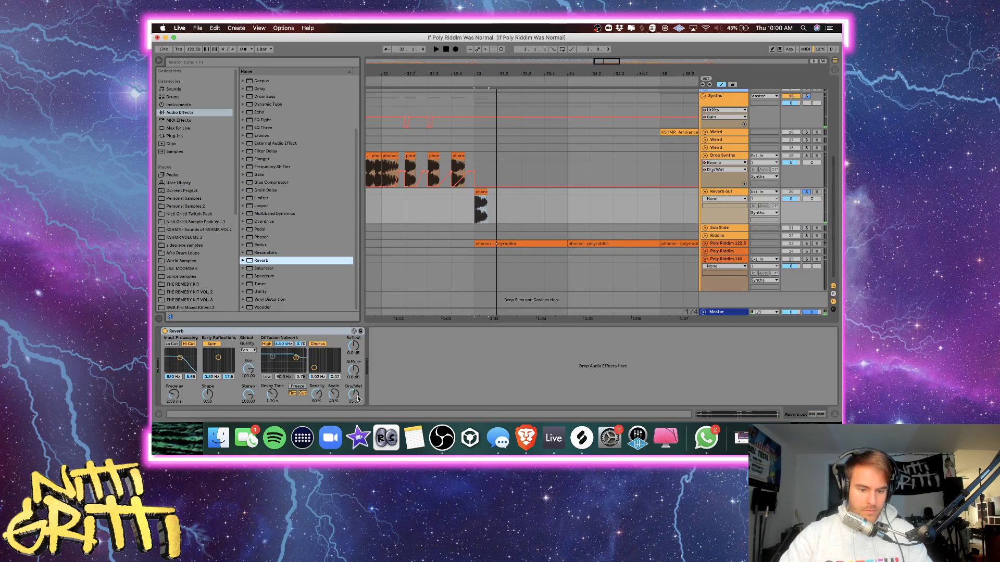
pyautogui.click(274, 400)
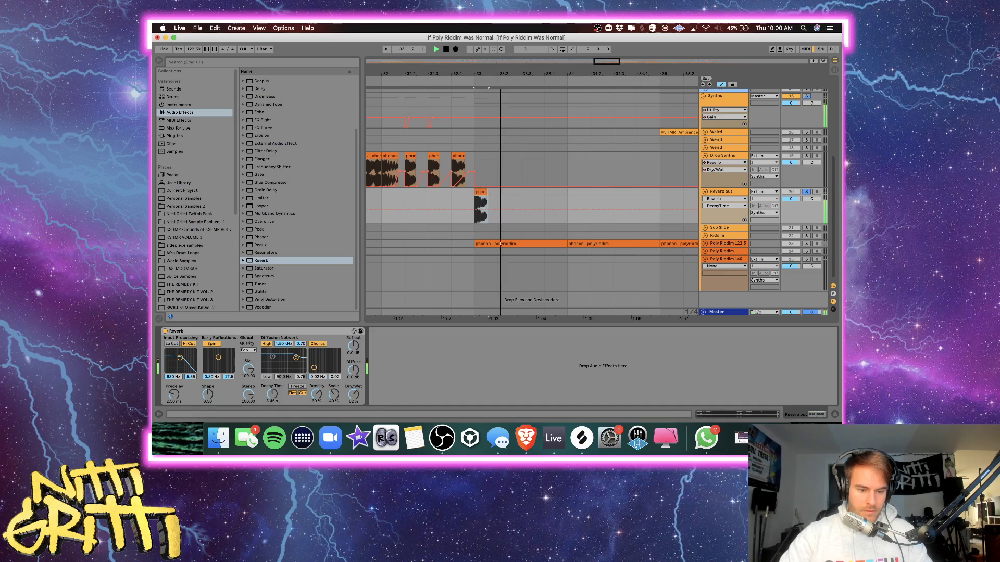
# Enable the Reverb's input low cut, shift its input filter toward higher frequencies and audition the tail.
pyautogui.click(172, 345)
pyautogui.moveTo(180, 358); pyautogui.dragTo(187, 368)
pyautogui.press('space')
pyautogui.press('space')
# Add an EQ Eight after the Reverb, roll off the lows with its first band and audition the result.
pyautogui.moveTo(273, 118); pyautogui.dragTo(411, 380)
pyautogui.click(400, 395)
pyautogui.click(400, 401)
pyautogui.press('space')
pyautogui.press('space')
pyautogui.press('space')
pyautogui.press('space')
pyautogui.press('space')
pyautogui.press('space')
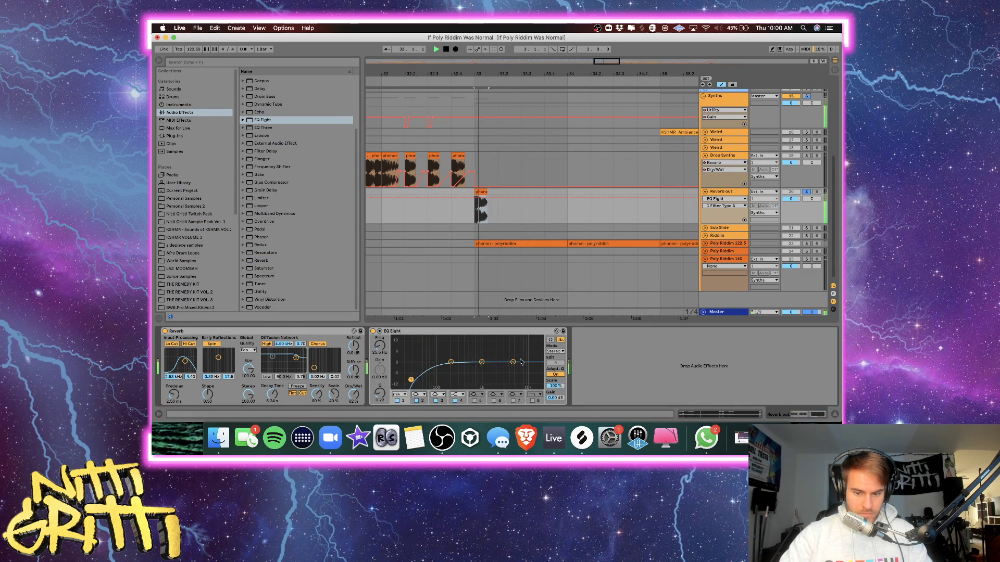
# Pull EQ Eight's fourth band down by about 4 dB in the high mids and audition the tail.
pyautogui.moveTo(513, 362); pyautogui.dragTo(502, 370)
pyautogui.press('space')
pyautogui.press('space')
pyautogui.press('space')
pyautogui.press('space')
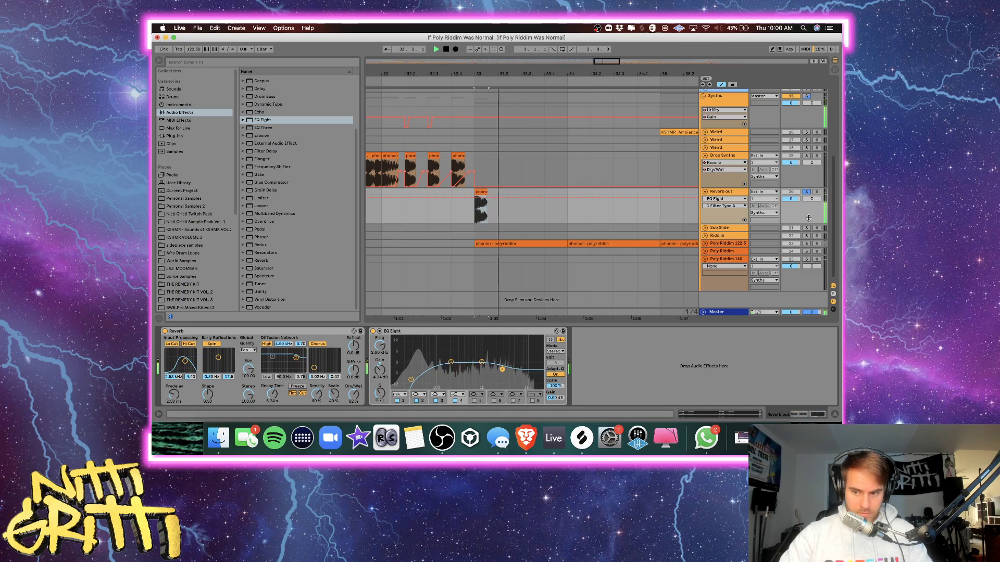
# Unsolo the Reverb out track, lower its volume to -2.0 dB and play the transition from bar 32.
pyautogui.click(806, 192)
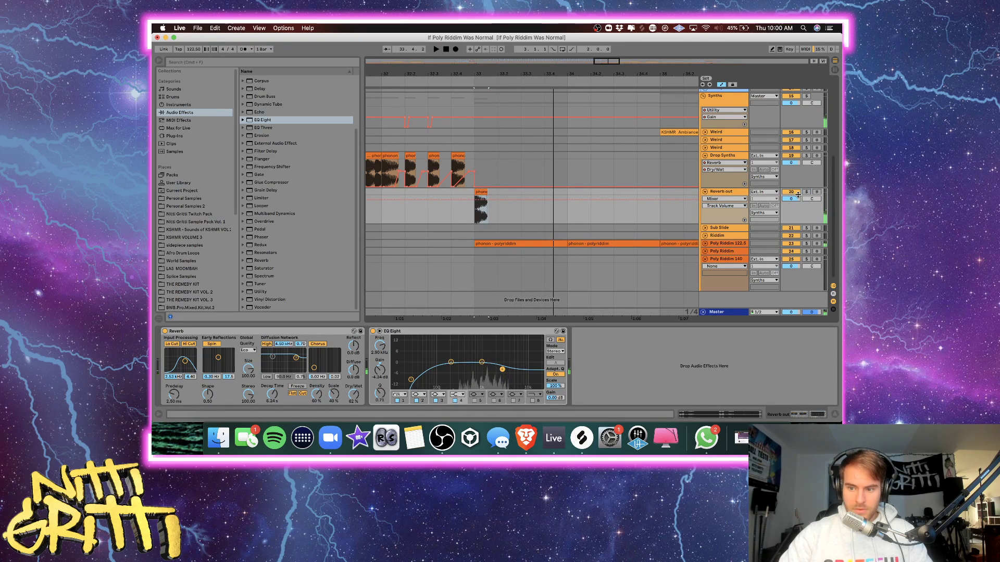
pyautogui.click(393, 221)
pyautogui.press('space')
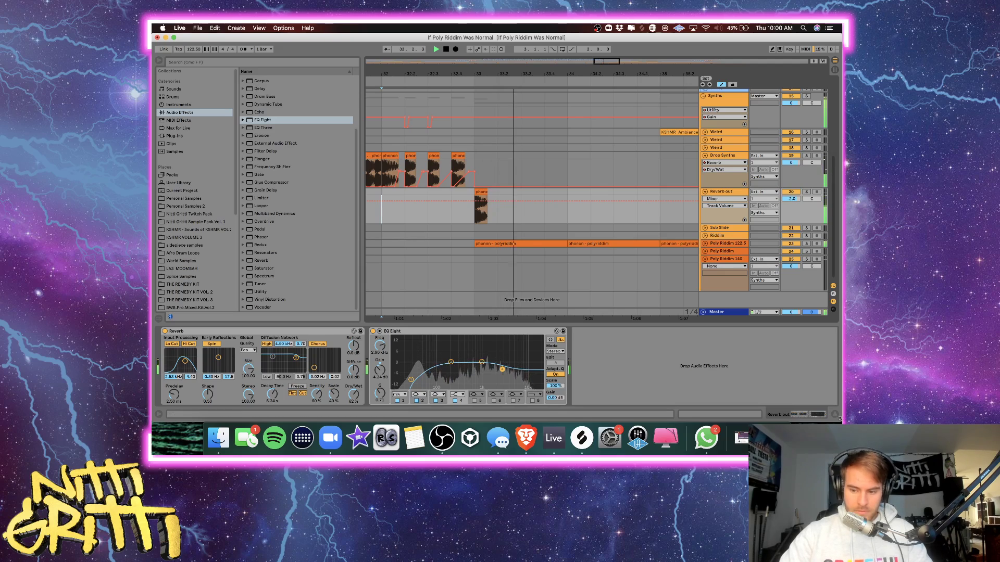
pyautogui.press('super+alt+l')
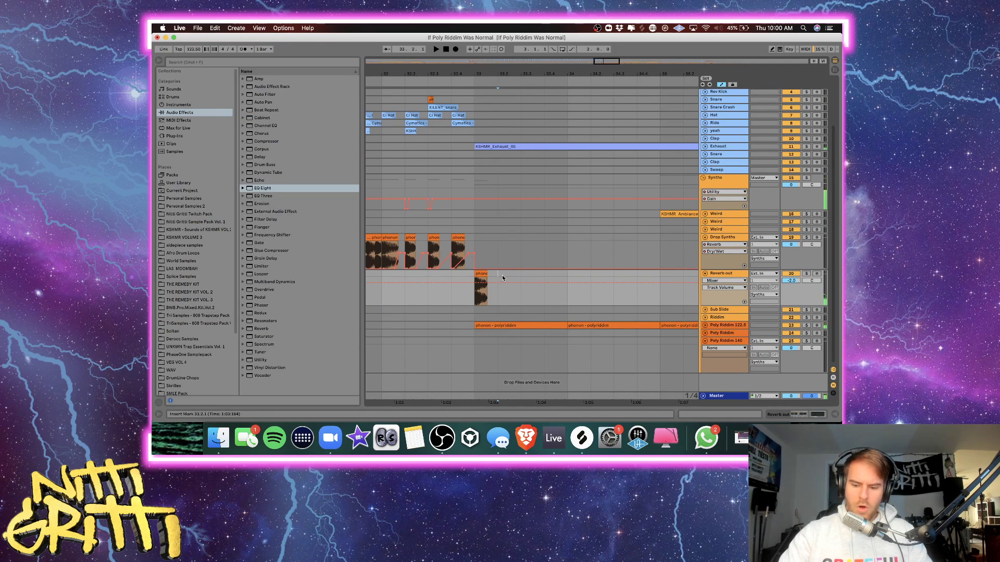
# Unfold the Poly Riddim 122.5 track and consolidate its clips from bar 33 to 48 into one clip.
pyautogui.press('-')
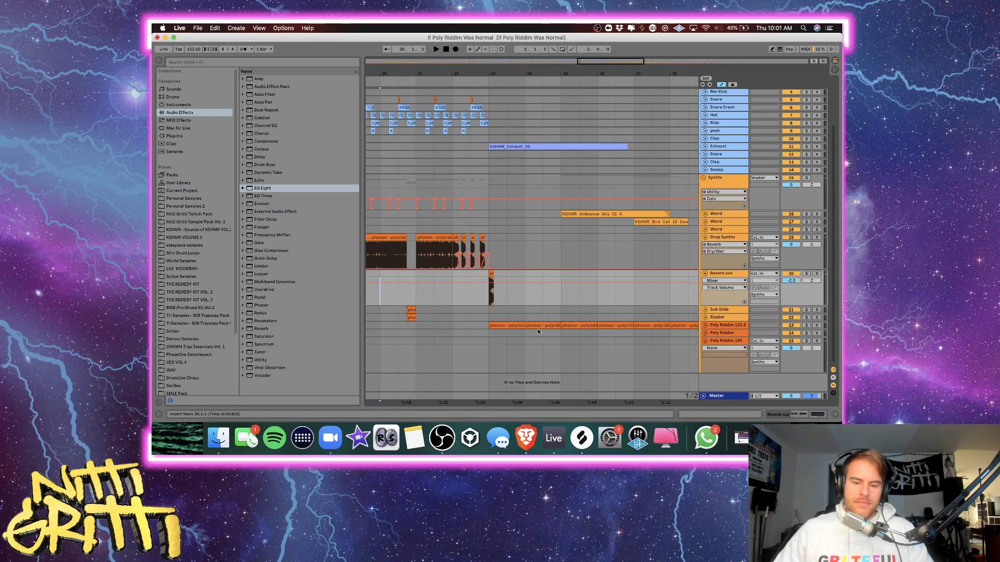
pyautogui.click(705, 327)
pyautogui.click(629, 316)
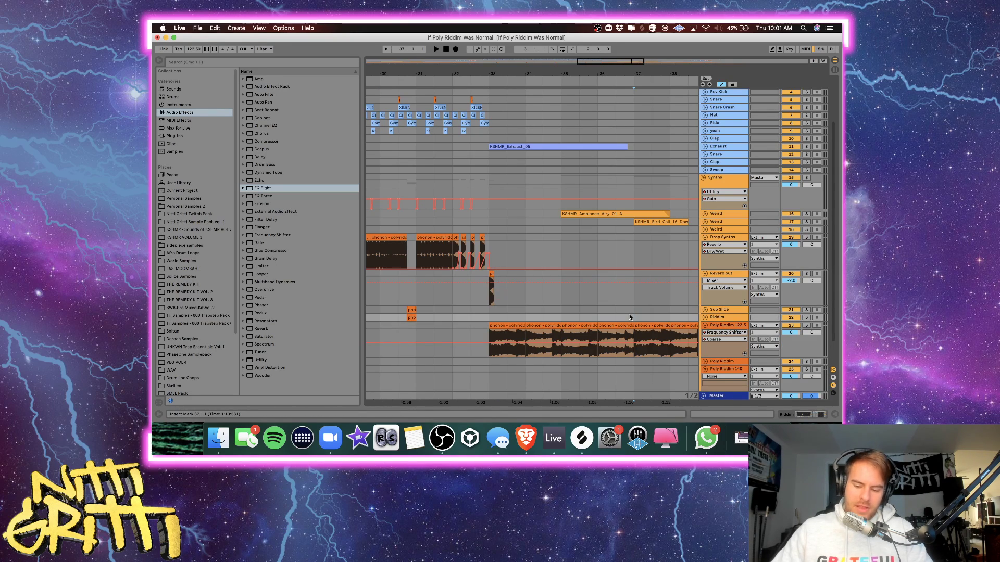
pyautogui.press('-')
pyautogui.press('-')
pyautogui.press('-')
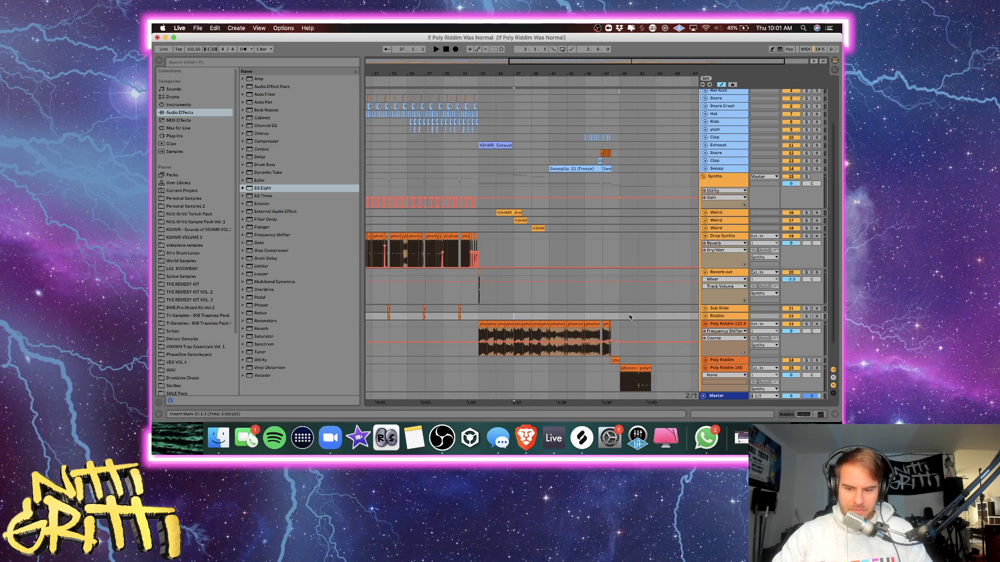
pyautogui.click(478, 329)
pyautogui.press('+')
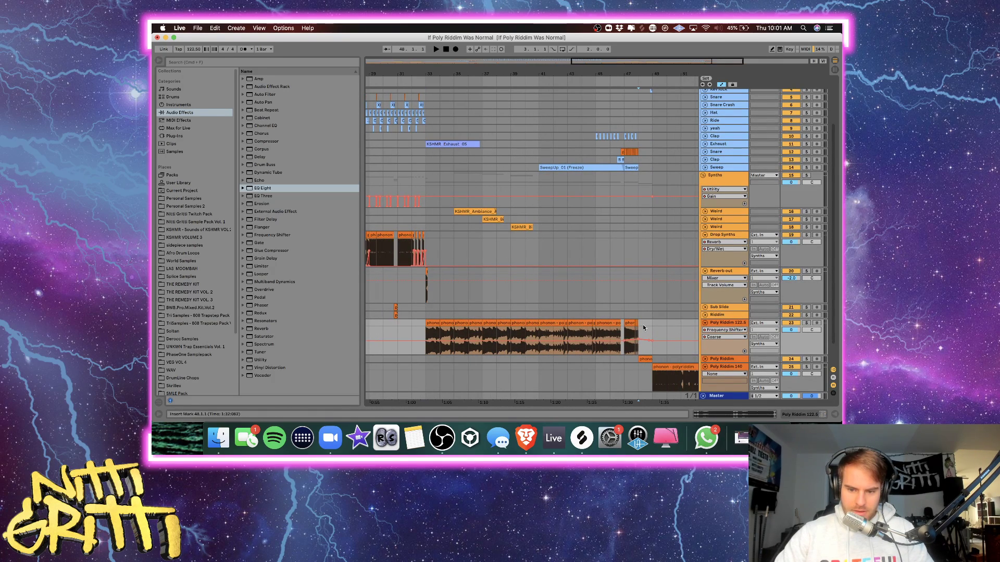
pyautogui.moveTo(643, 328); pyautogui.dragTo(447, 331)
pyautogui.press('super+j')
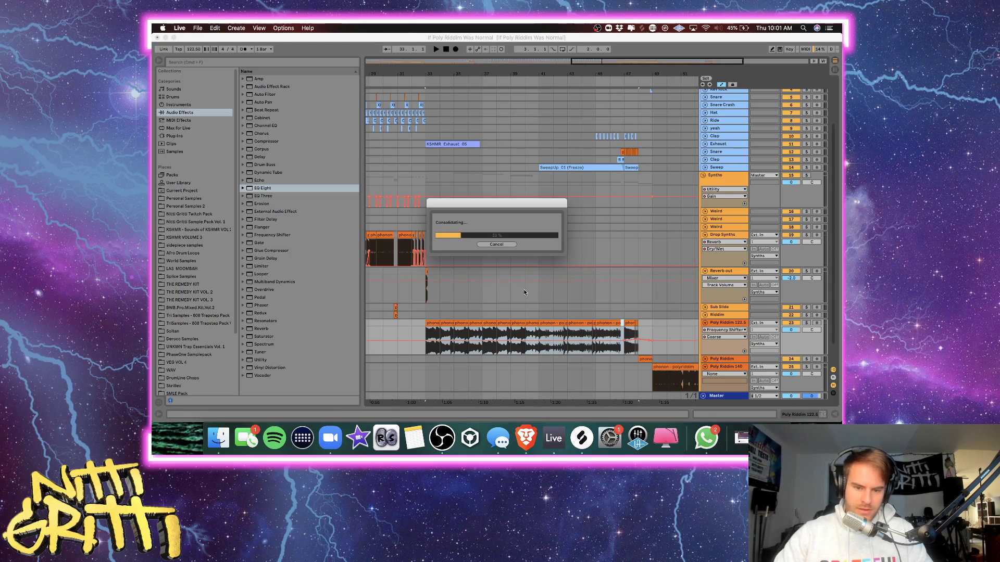
pyautogui.scroll(-2, 524, 292)
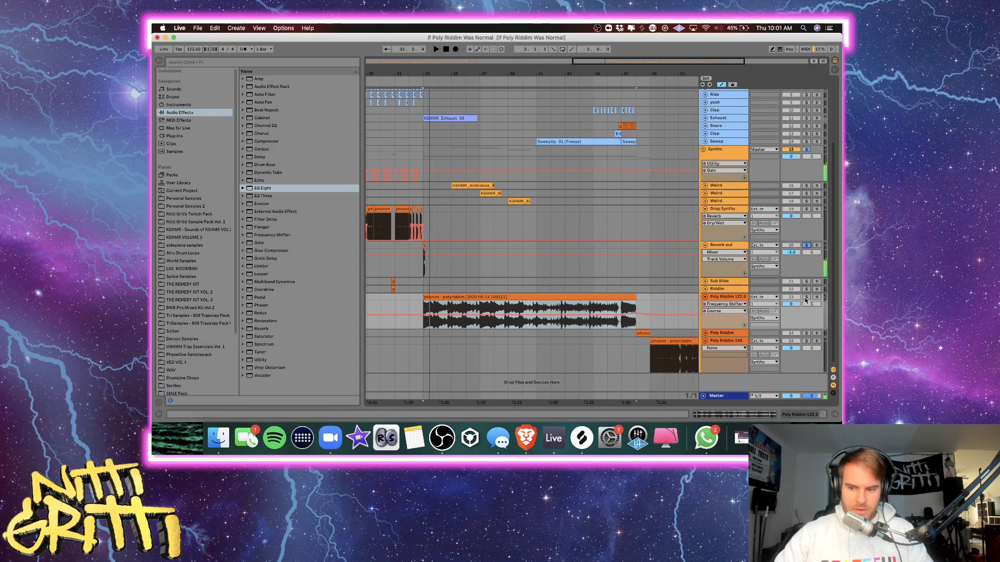
# Solo the Poly Riddim 122.5 track, adjust the transposition of its consolidated clip and audition it.
pyautogui.doubleClick(566, 299)
pyautogui.moveTo(196, 302); pyautogui.dragTo(196, 305)
pyautogui.press('space')
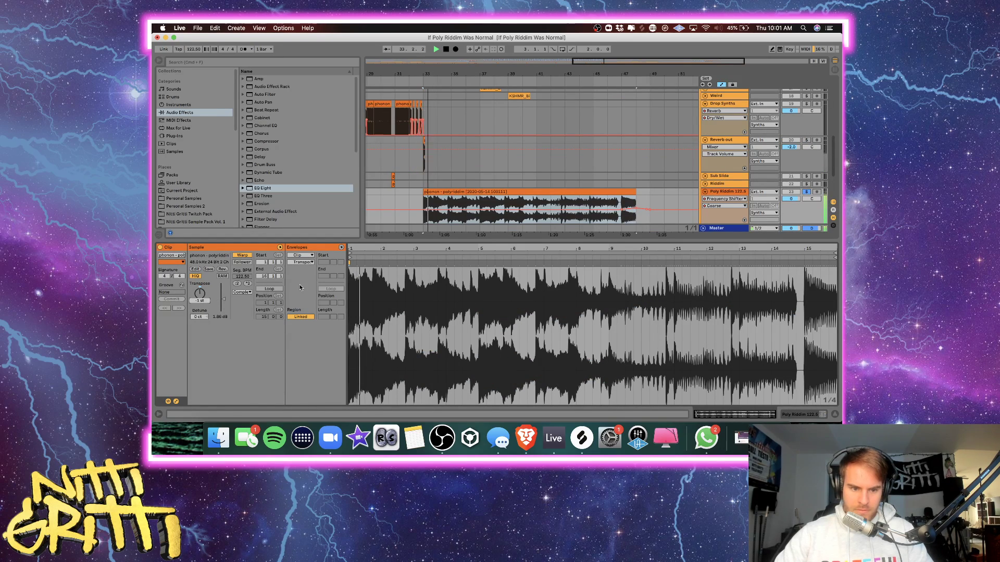
pyautogui.press('space')
# Play the arrangement from bar 30 through the end of the drop into the break at bar 33.
pyautogui.hscroll(-2, 473, 177)
pyautogui.click(414, 164)
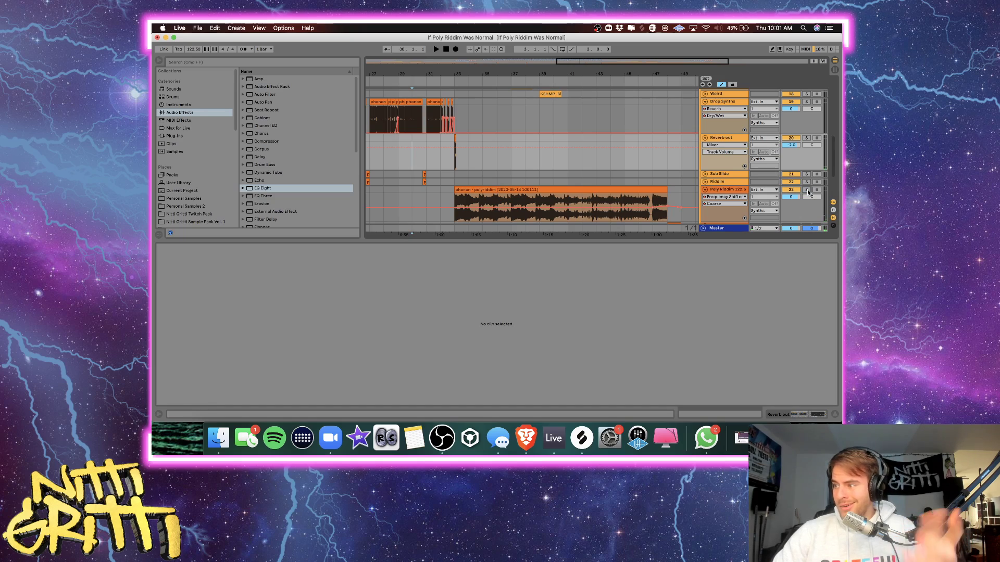
pyautogui.press('space')
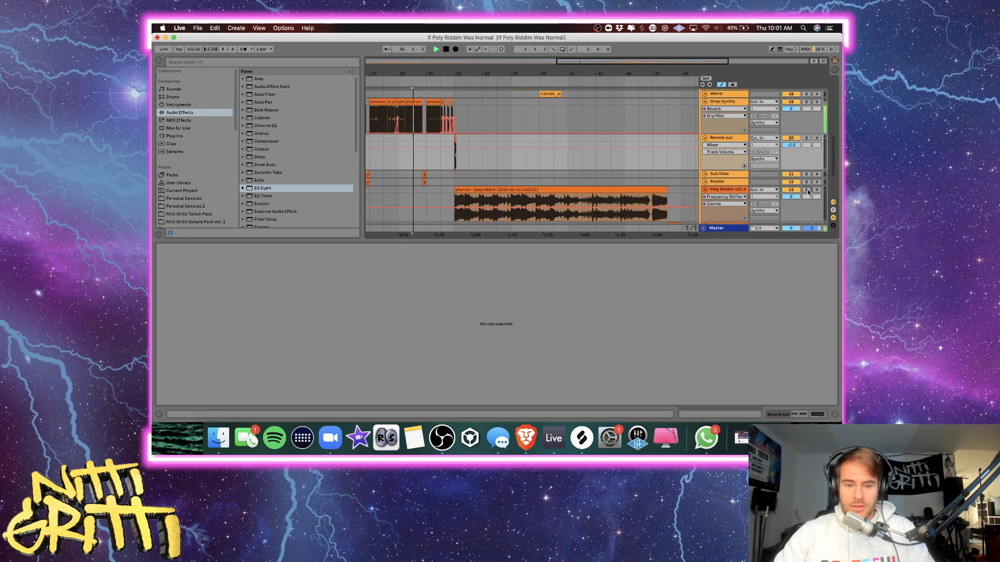
pyautogui.click(834, 414)
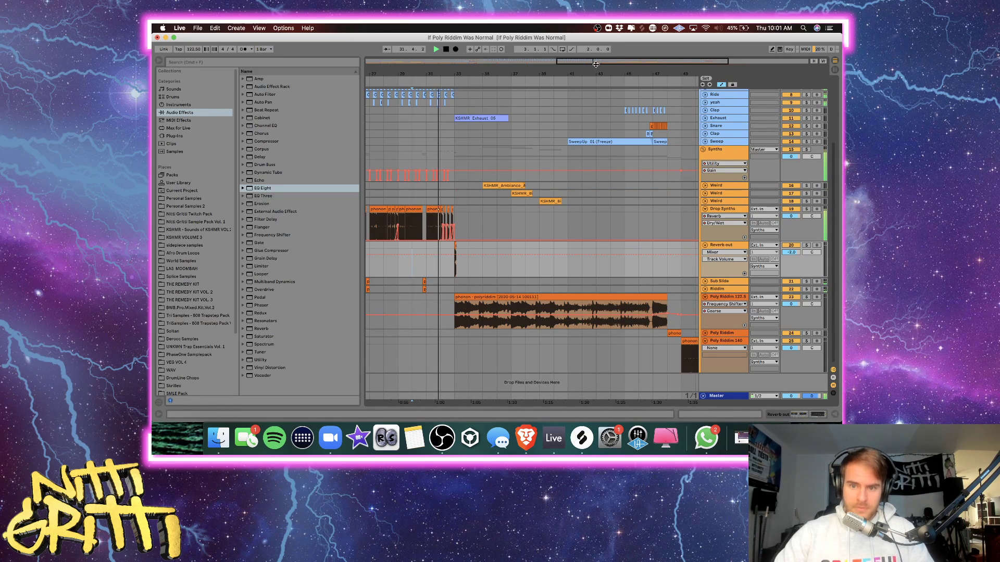
pyautogui.press('+')
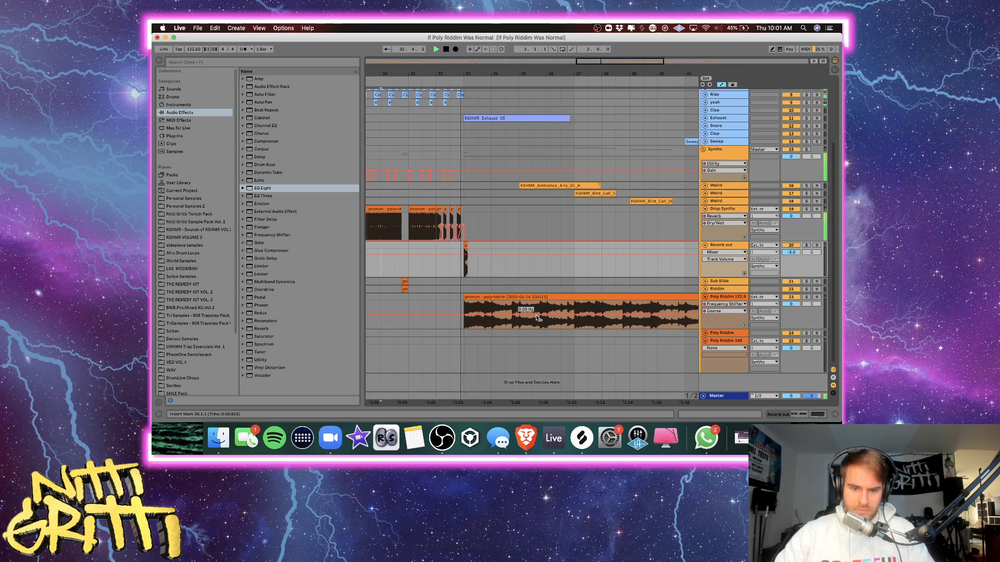
pyautogui.hscroll(3, 536, 317)
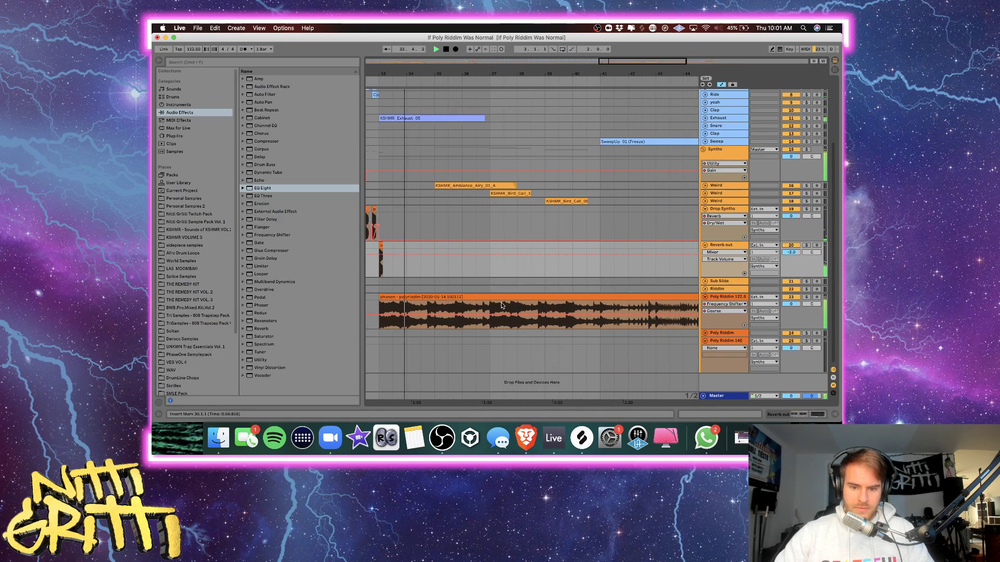
pyautogui.hscroll(-3, 511, 307)
# Select the Drop Synths and Reverb out clips from bar 32 into bar 33 and play the transition.
pyautogui.doubleClick(486, 297)
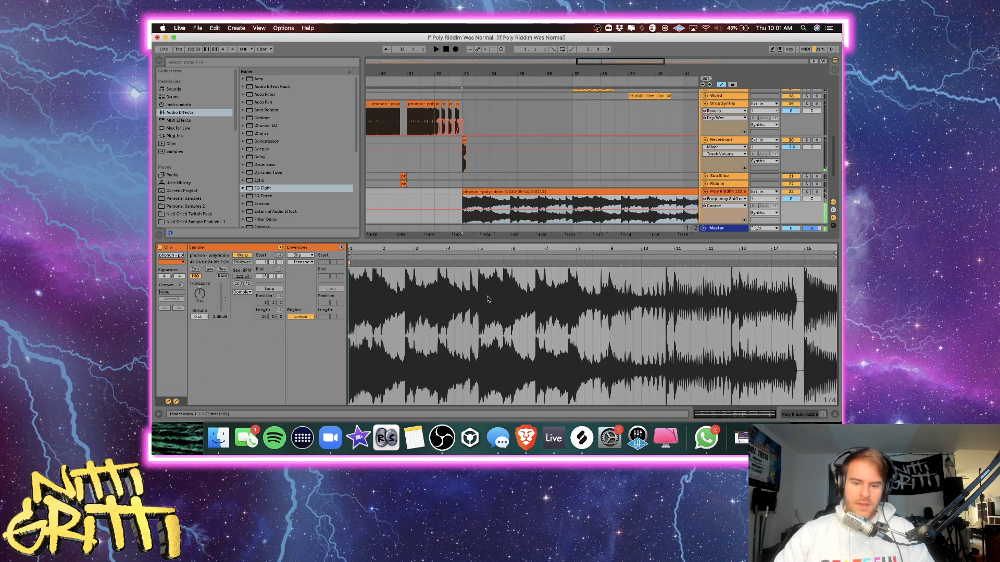
pyautogui.click(449, 169)
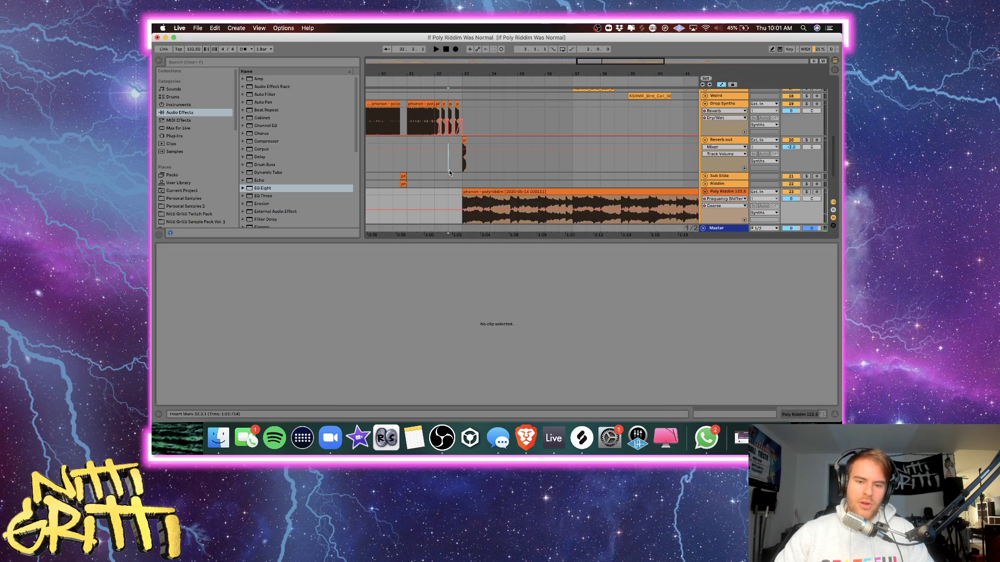
pyautogui.press('+')
pyautogui.press('+')
pyautogui.click(511, 148)
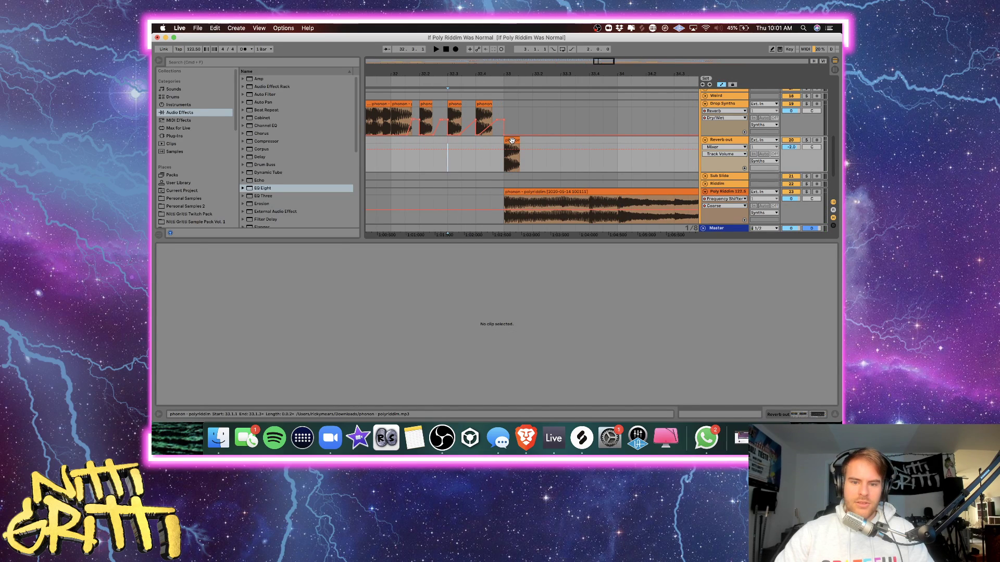
pyautogui.keyDown('shift'); pyautogui.click(397, 100); pyautogui.keyUp('shift')
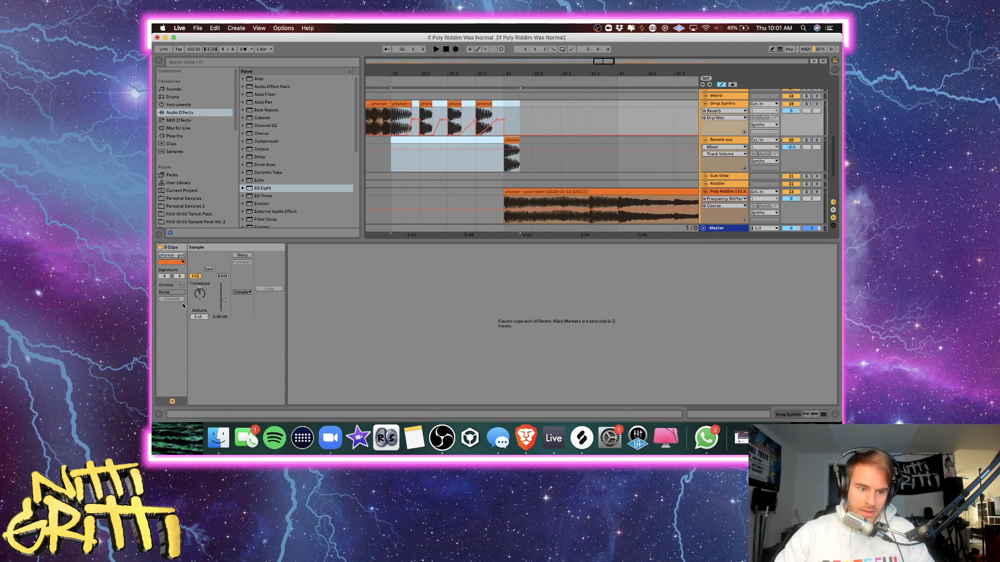
pyautogui.press('space')
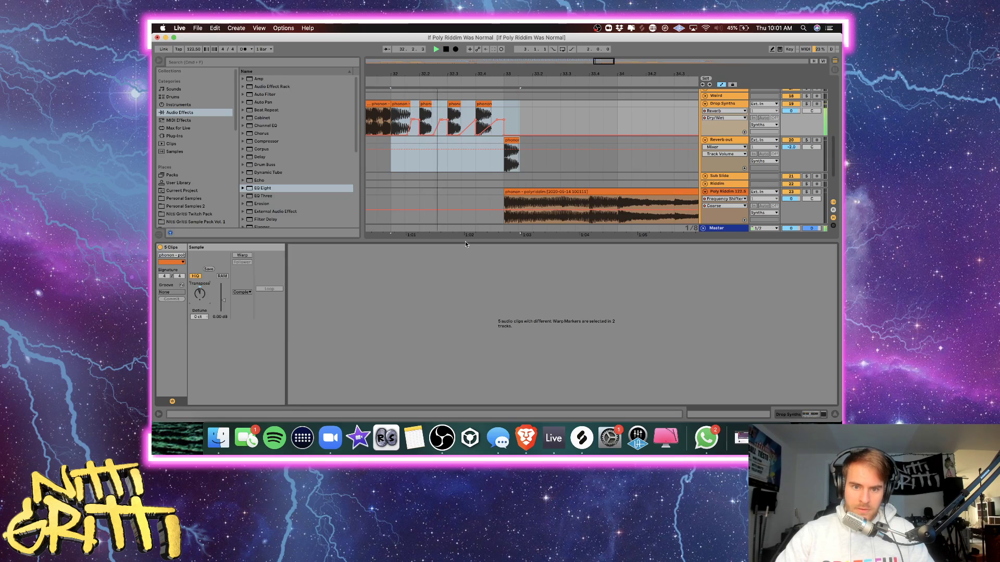
# Check the Poly Riddim 122.5 clip at bar 33, and play the end of the drop from bar 28 and bar 31 into it.
pyautogui.click(512, 192)
pyautogui.press('-')
pyautogui.press('-')
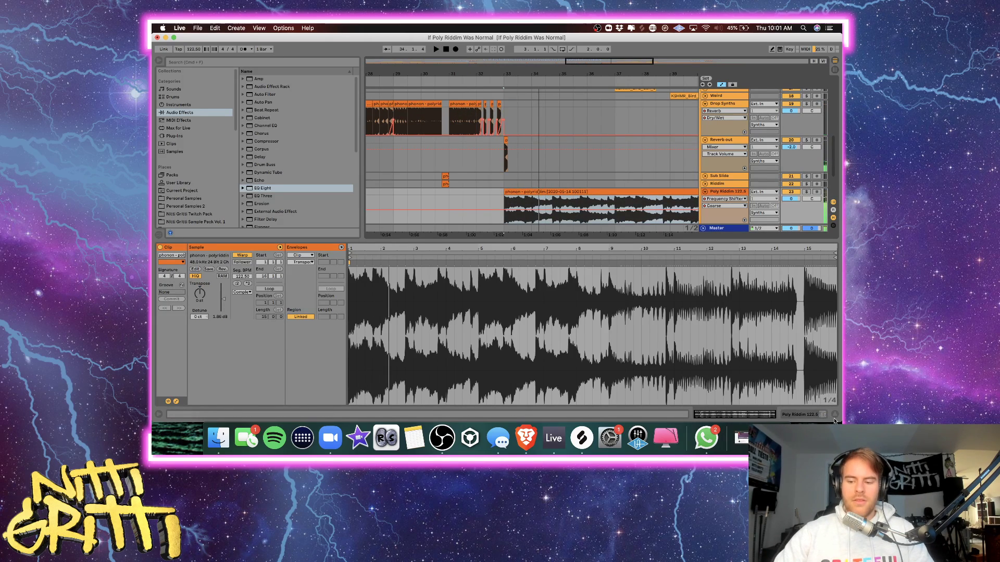
pyautogui.click(834, 416)
pyautogui.hscroll(-5, 495, 235)
pyautogui.click(459, 260)
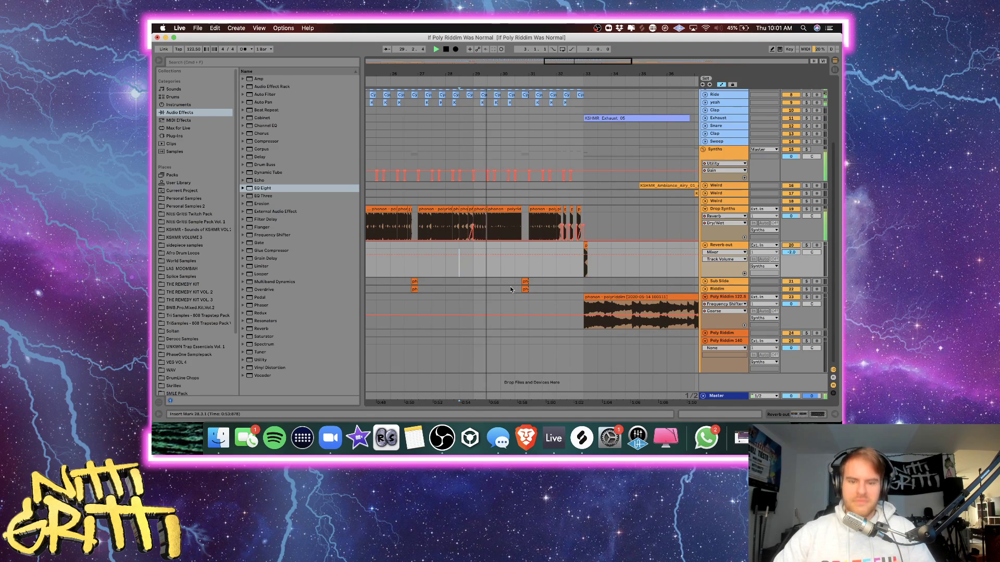
pyautogui.hscroll(3, 508, 293)
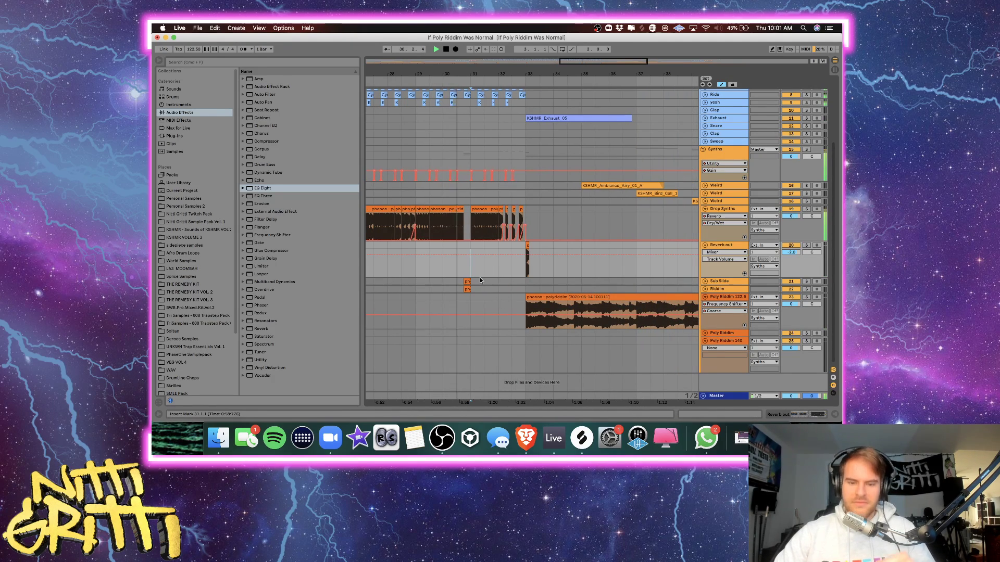
pyautogui.press('+')
pyautogui.press('+')
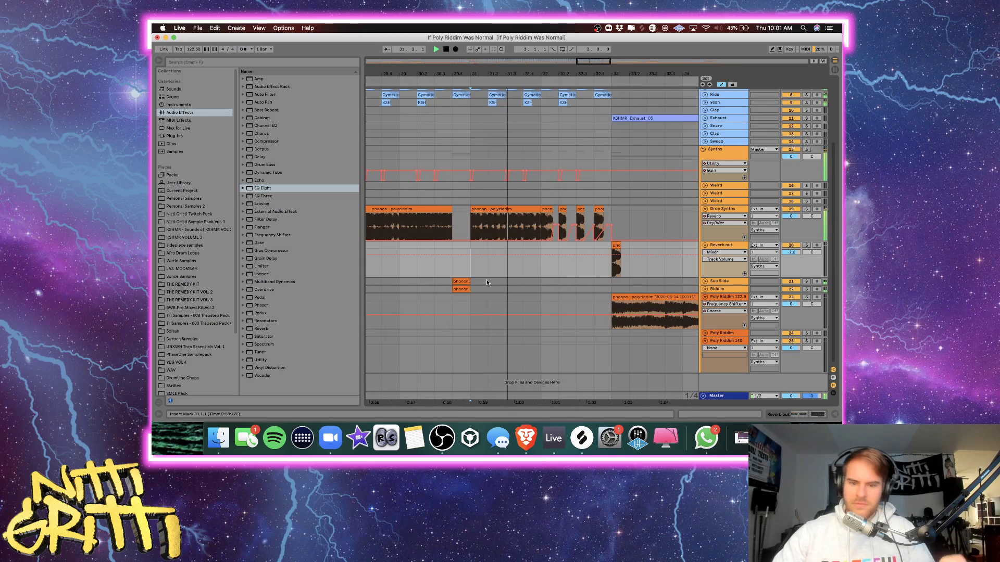
pyautogui.hscroll(3, 537, 301)
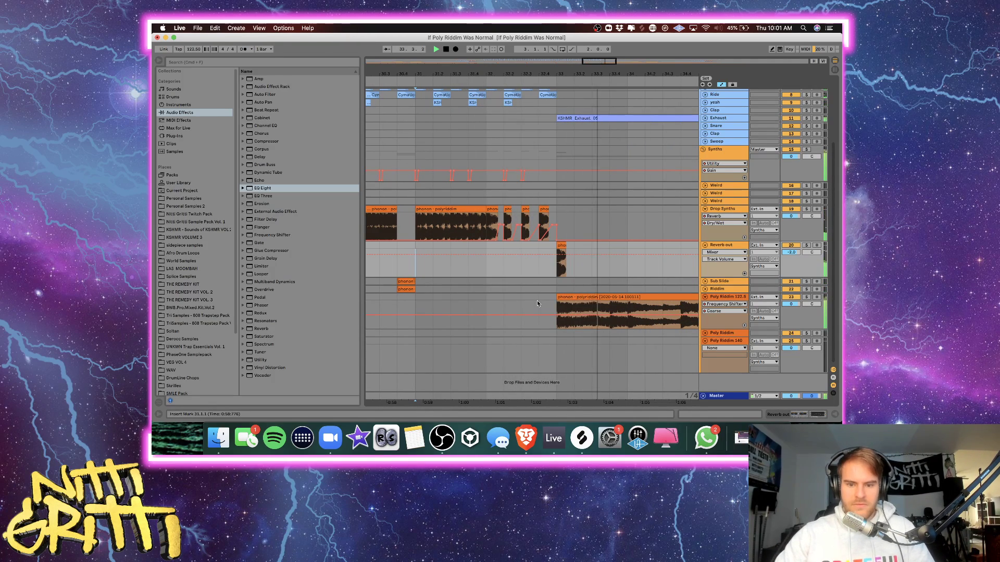
# Solo the Drop Synths track, play it from bar 31, and compare it with the whole Synths group soloed.
pyautogui.doubleClick(462, 213)
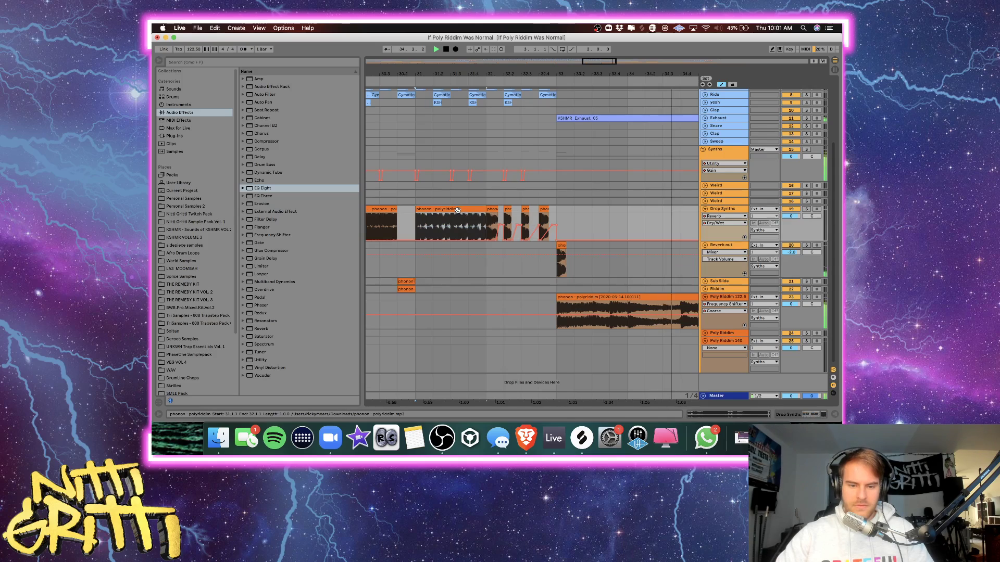
pyautogui.click(834, 415)
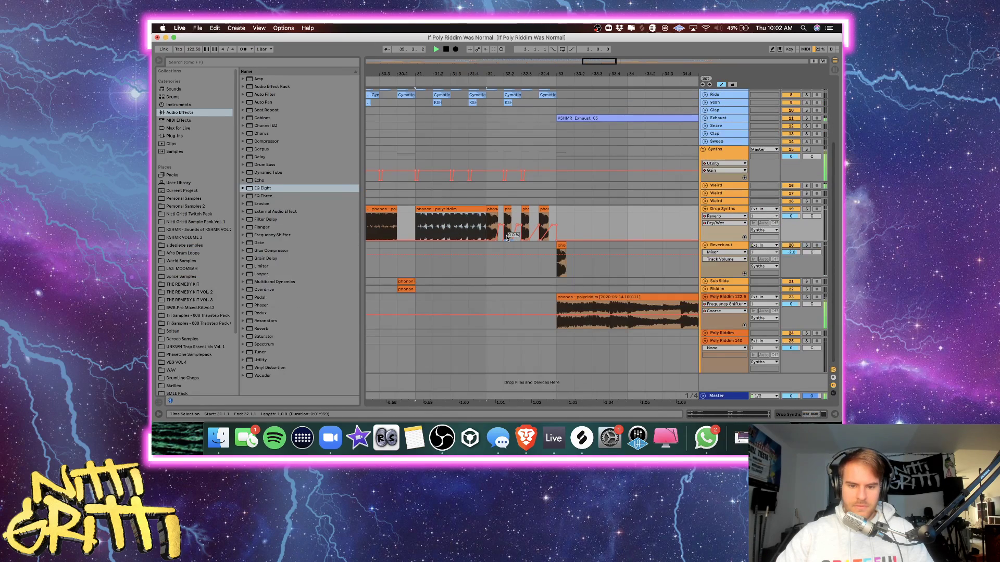
pyautogui.press('space')
pyautogui.click(807, 209)
pyautogui.press('space')
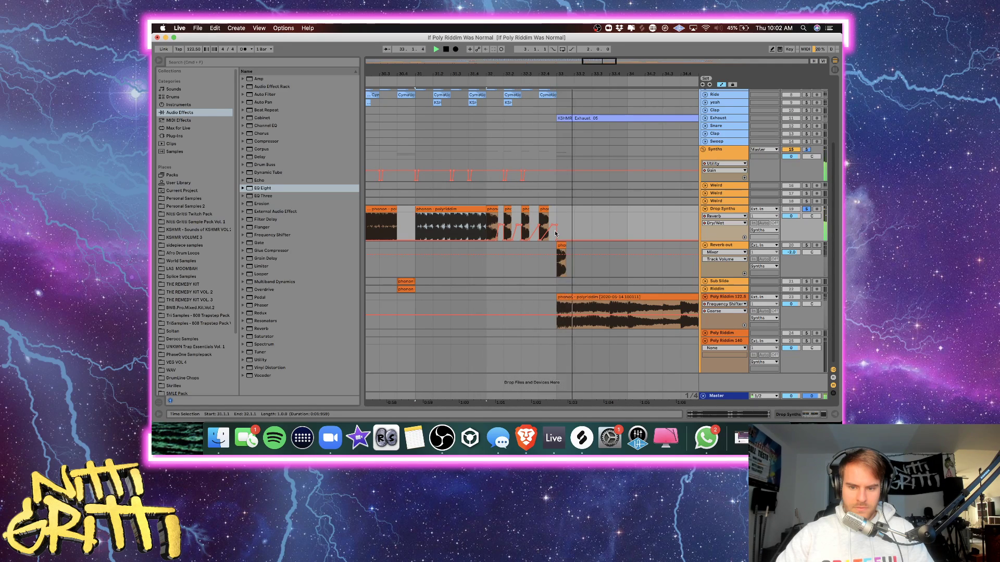
pyautogui.click(807, 150)
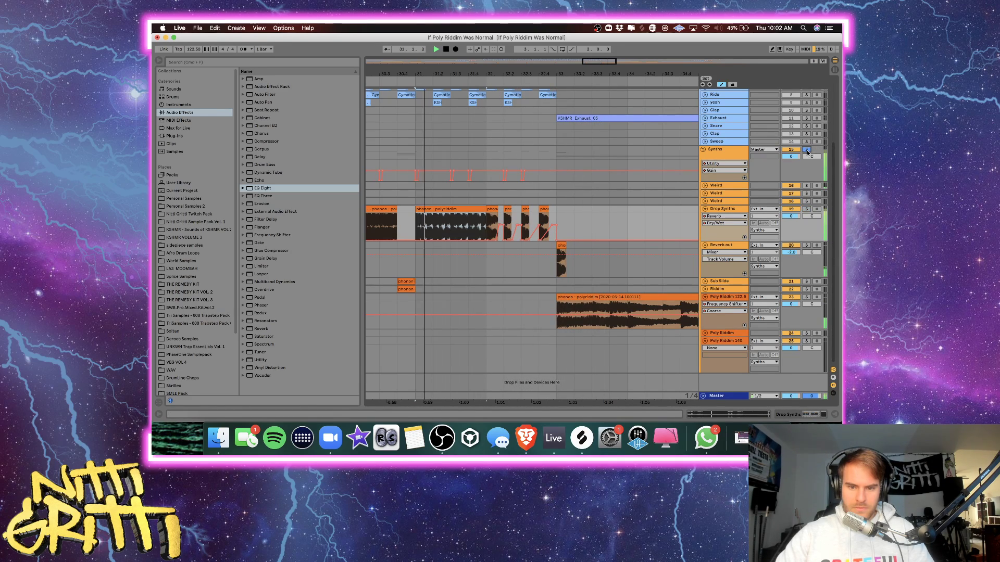
# Play the full mix from bar 30.3 and again from the start of the break at bar 33.
pyautogui.click(379, 260)
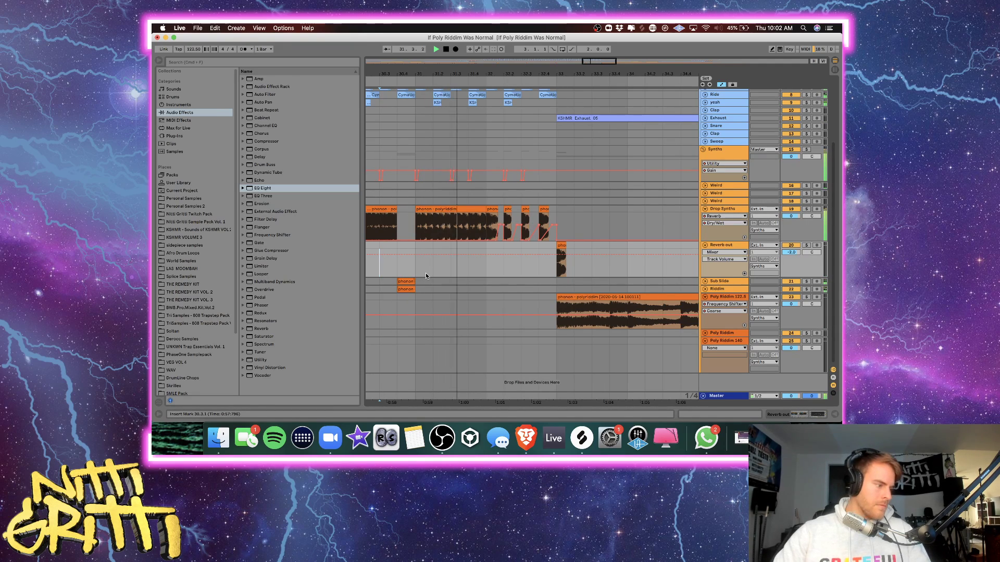
pyautogui.click(558, 281)
pyautogui.press('-')
pyautogui.press('-')
pyautogui.press('-')
pyautogui.press('-')
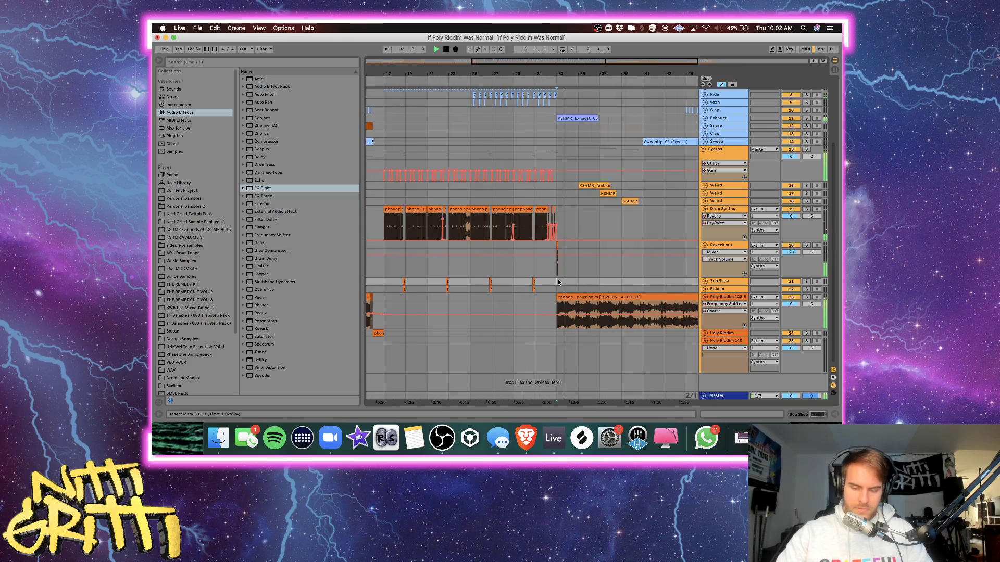
# Play the arrangement from bar 29 across the end of the drop, and continue auditioning the break from bar 35.
pyautogui.click(516, 264)
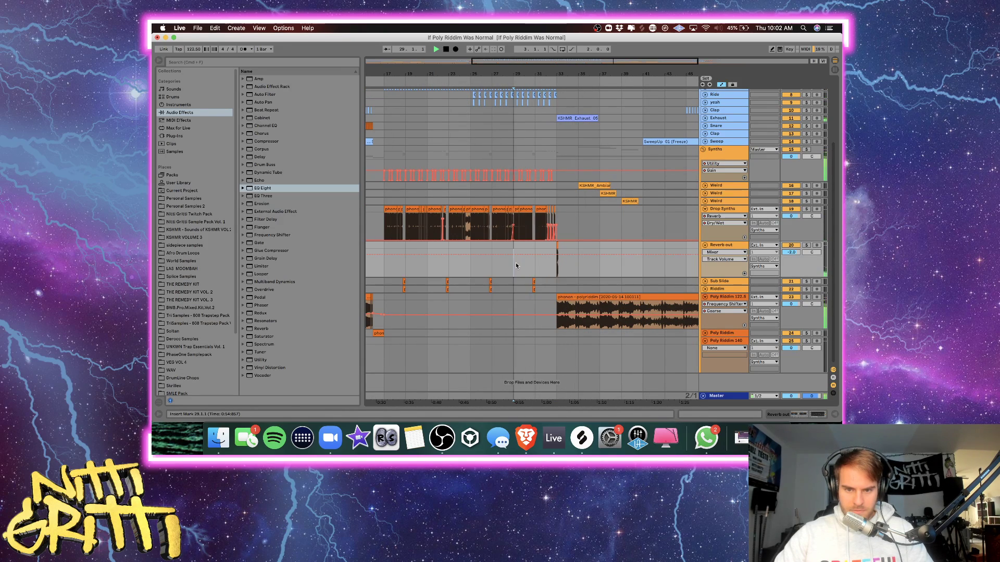
pyautogui.press('+')
pyautogui.press('+')
pyautogui.hscroll(2, 514, 266)
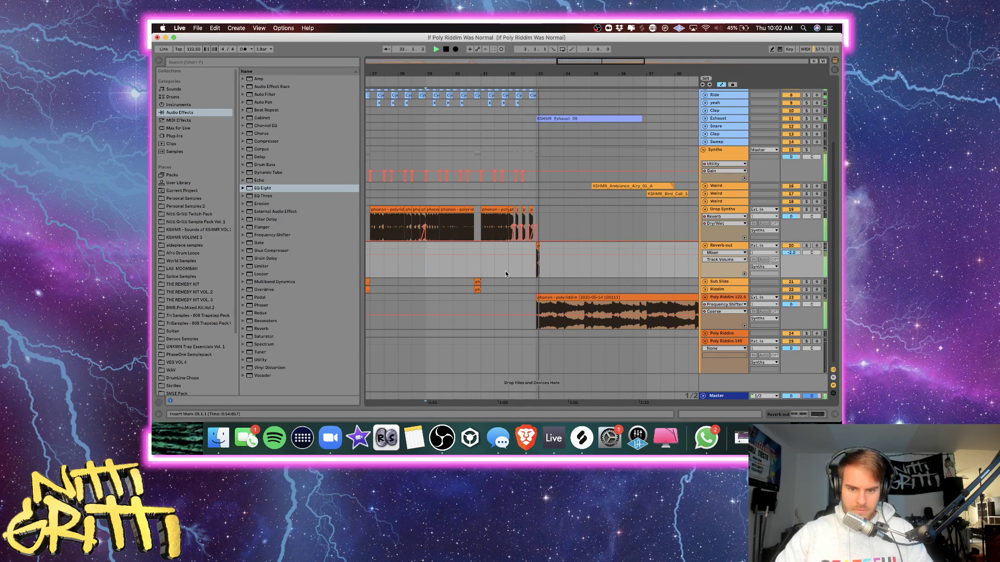
pyautogui.hscroll(5, 505, 273)
pyautogui.click(501, 272)
pyautogui.press('-')
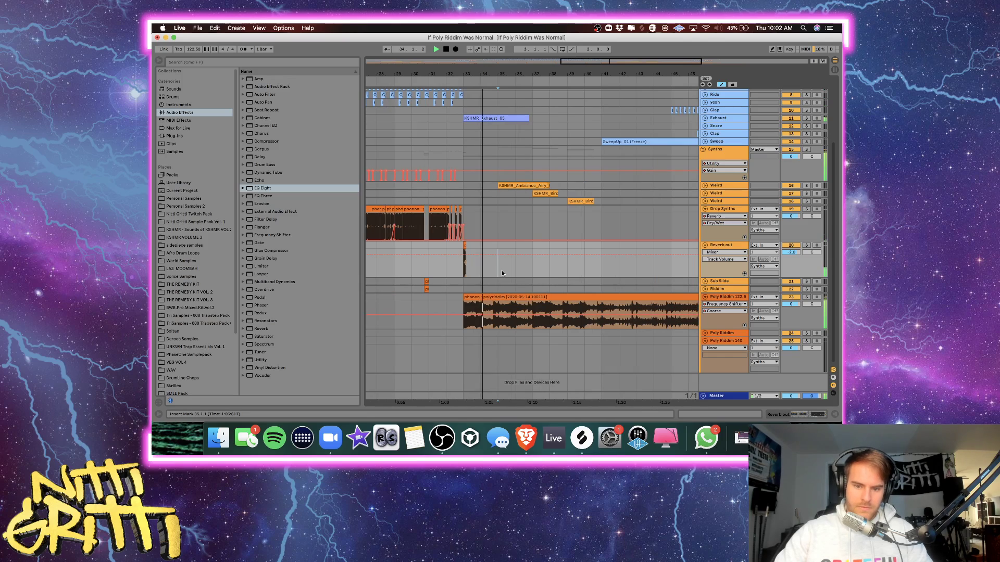
pyautogui.hscroll(5, 502, 271)
pyautogui.scroll(3, 502, 270)
pyautogui.hscroll(-3, 501, 270)
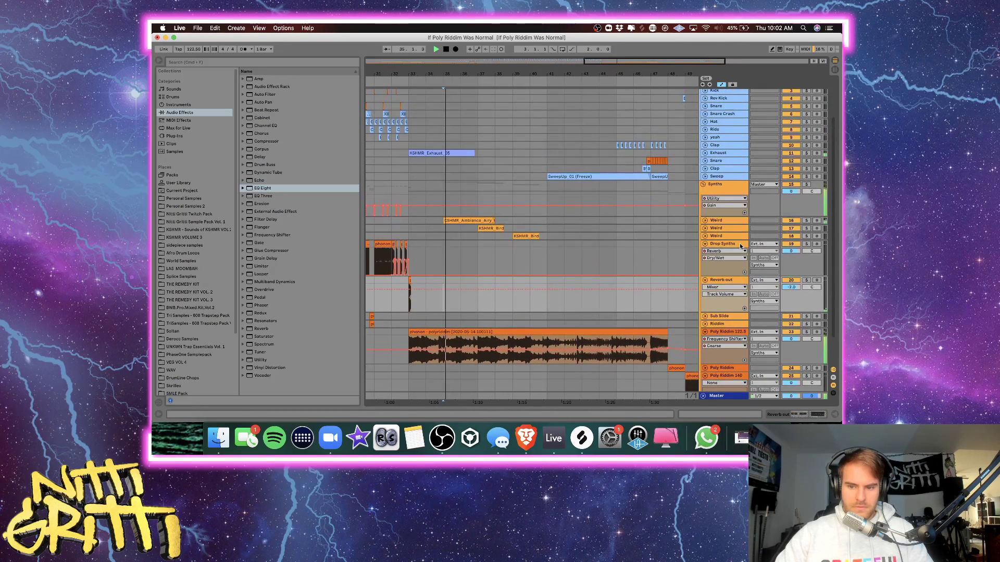
# Stop playback and fold the Drop Synths, Reverb out and Poly Riddim 122.5 tracks.
pyautogui.click(720, 245)
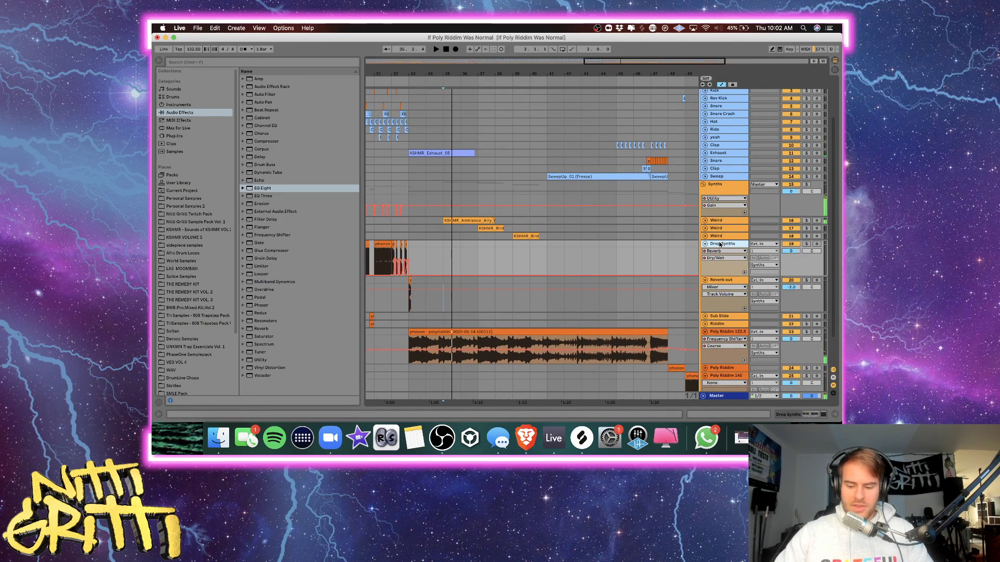
pyautogui.press('Left')
pyautogui.press('Down')
pyautogui.press('Left')
pyautogui.doubleClick(494, 283)
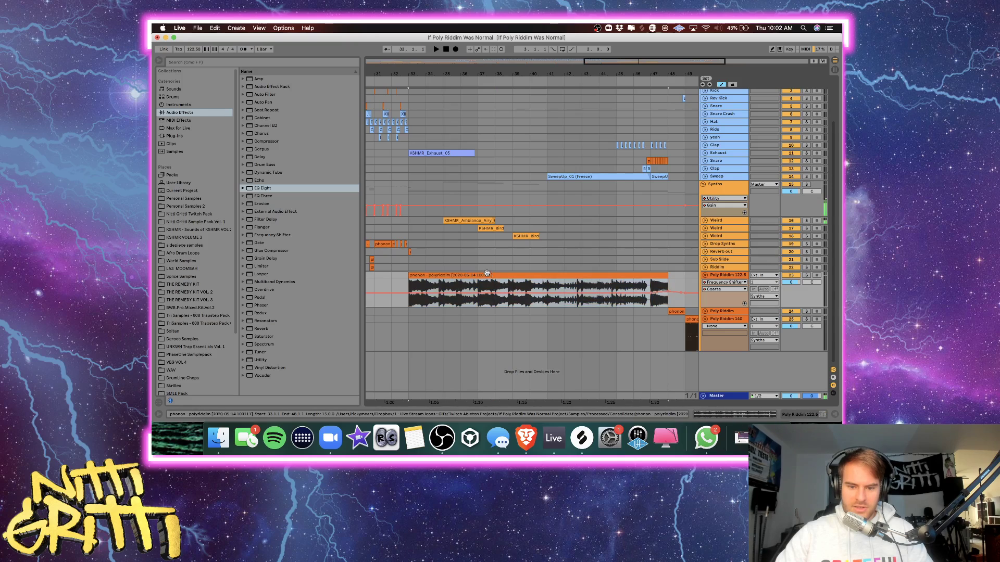
pyautogui.click(835, 418)
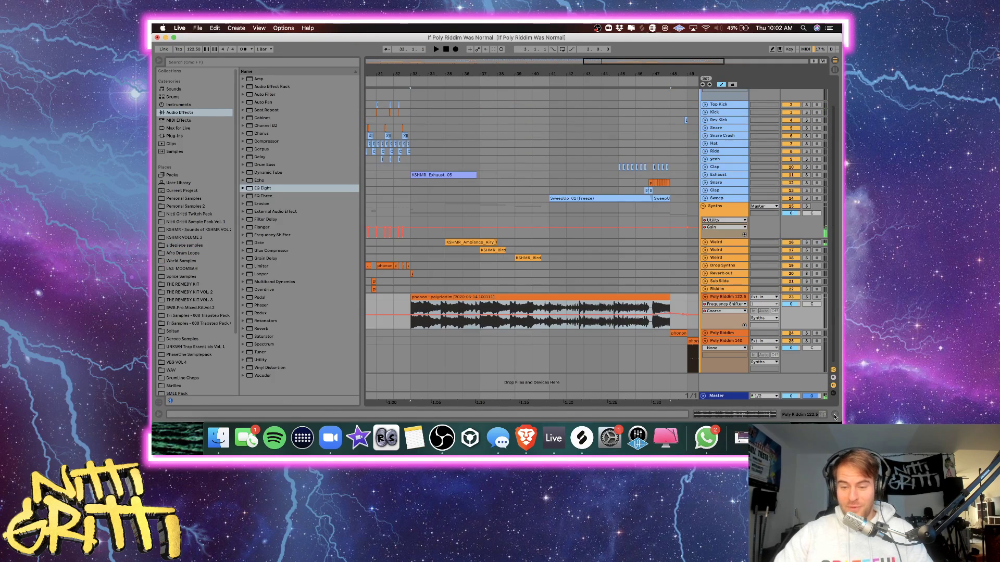
pyautogui.hscroll(4, 505, 246)
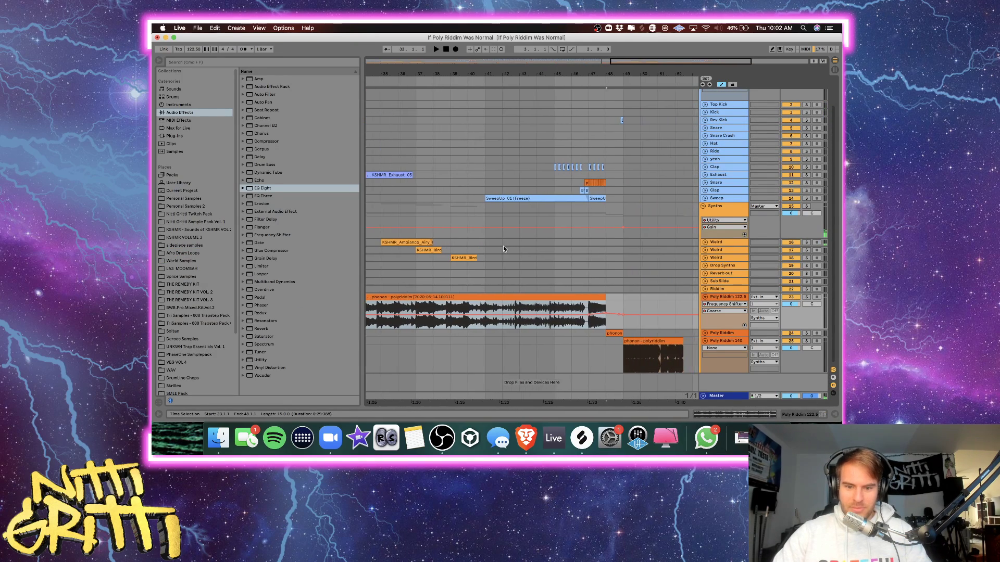
pyautogui.hscroll(-6, 493, 284)
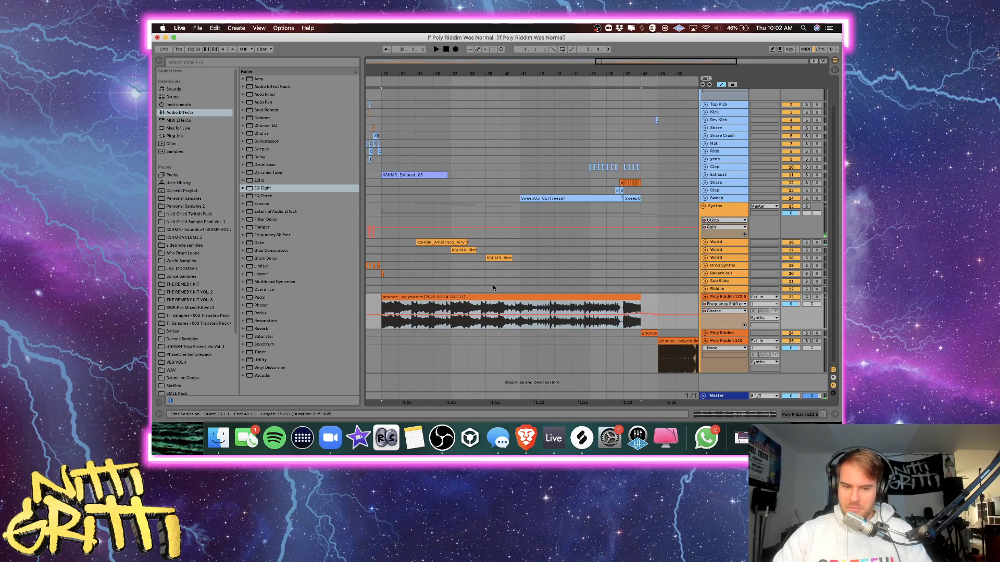
pyautogui.click(503, 294)
pyautogui.hscroll(7, 579, 294)
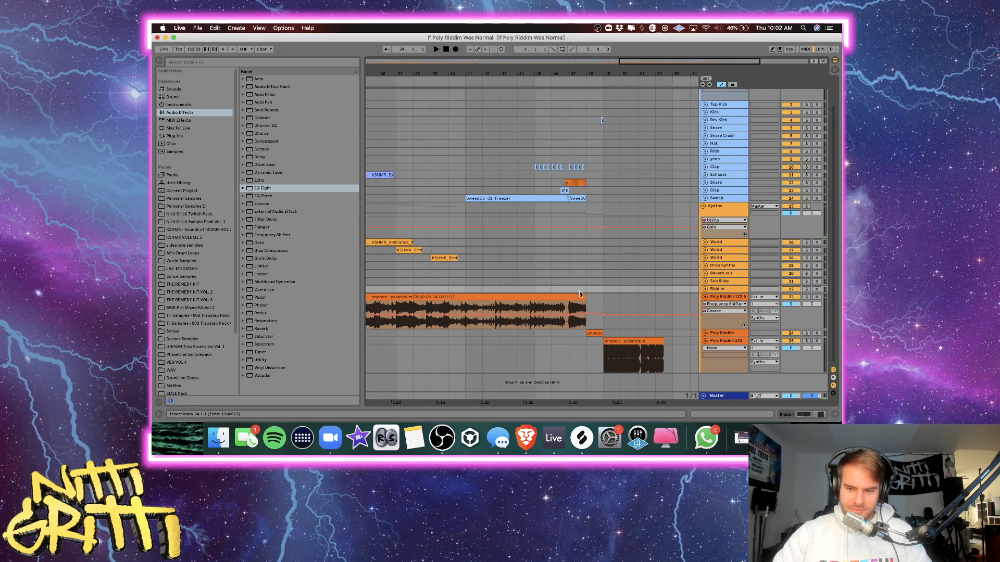
pyautogui.click(705, 297)
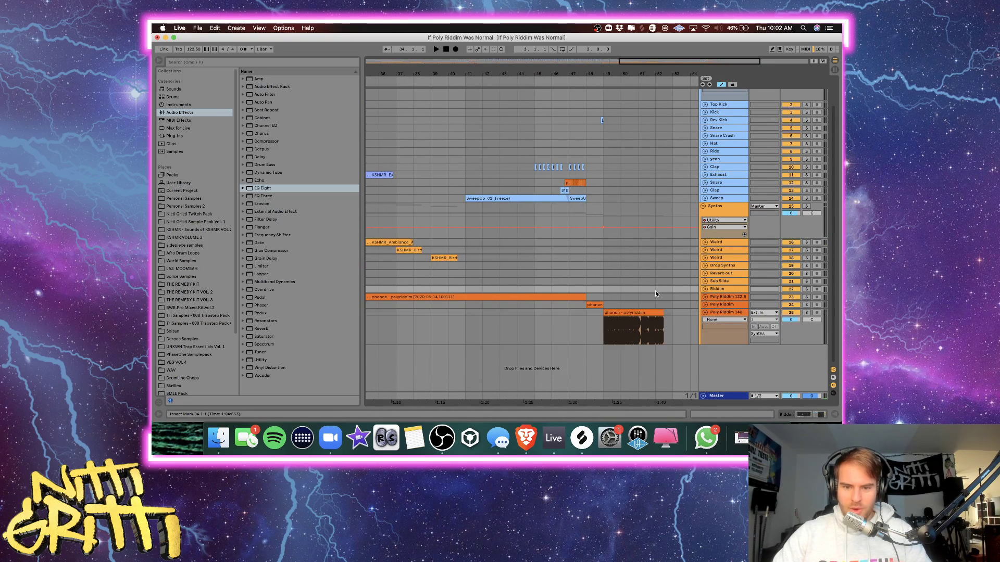
# Unfold the Master track to show its Song Tempo automation and place the insert marker on it at bar 49.
pyautogui.click(467, 213)
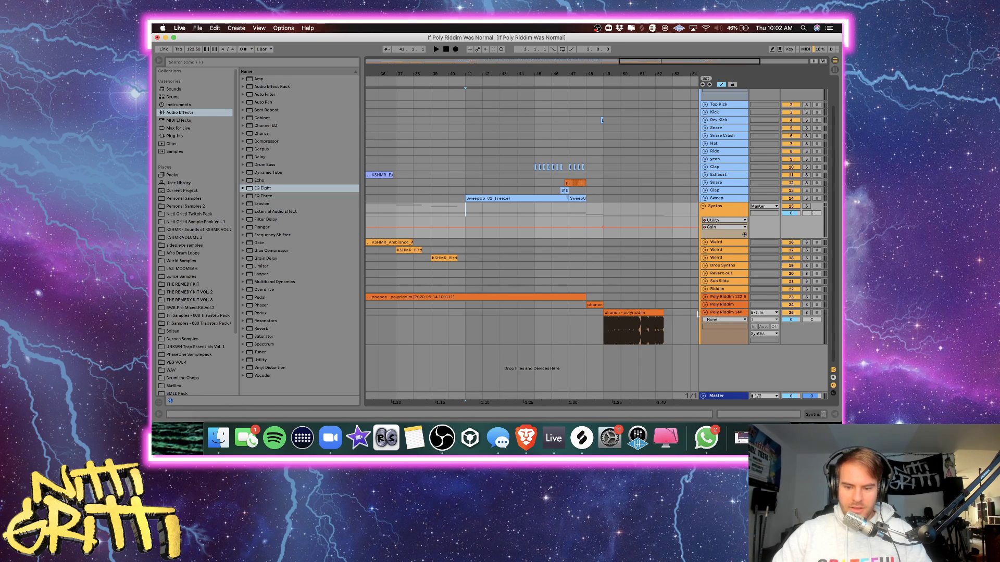
pyautogui.click(196, 50)
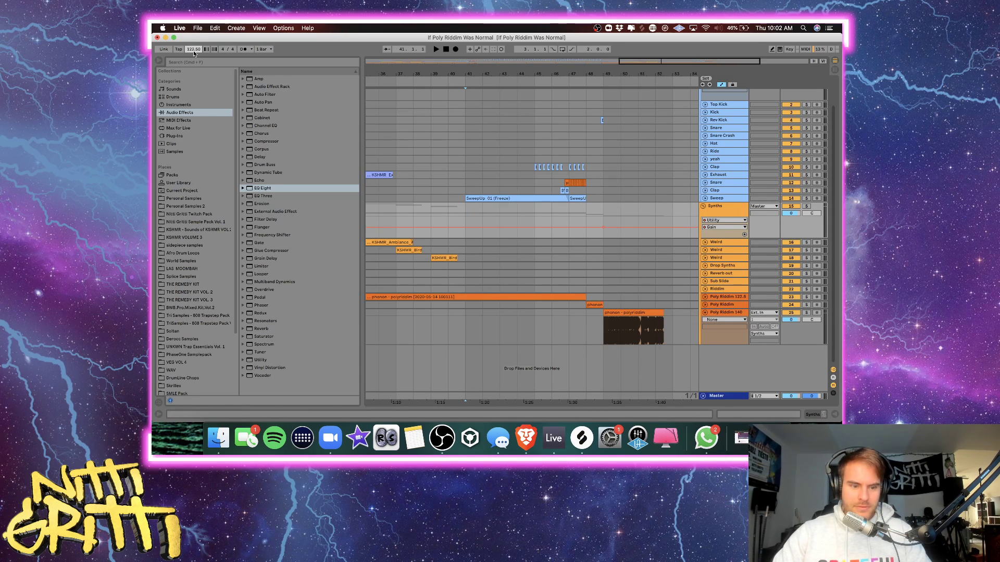
pyautogui.press('a')
pyautogui.press('a')
pyautogui.click(703, 396)
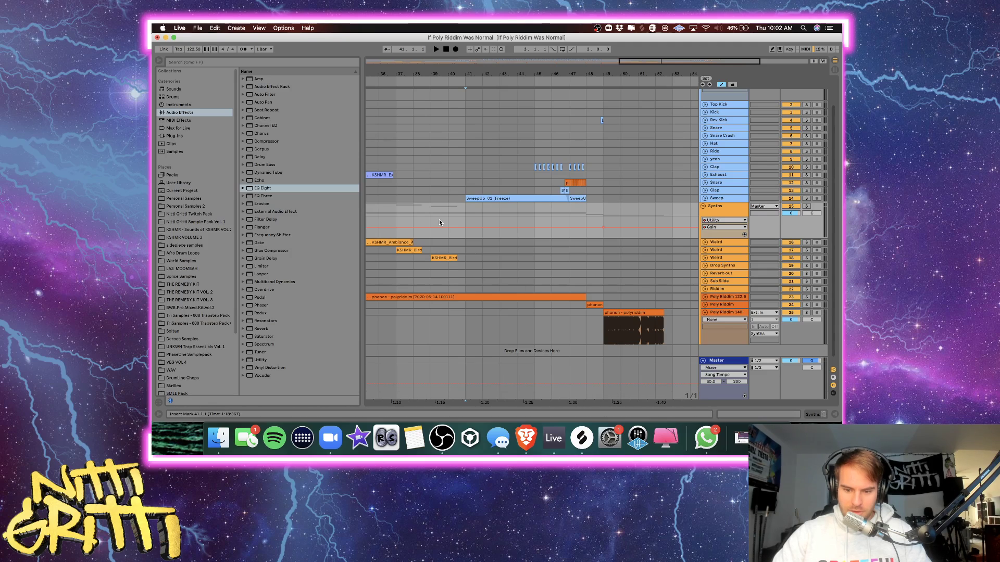
pyautogui.click(603, 373)
pyautogui.press('-')
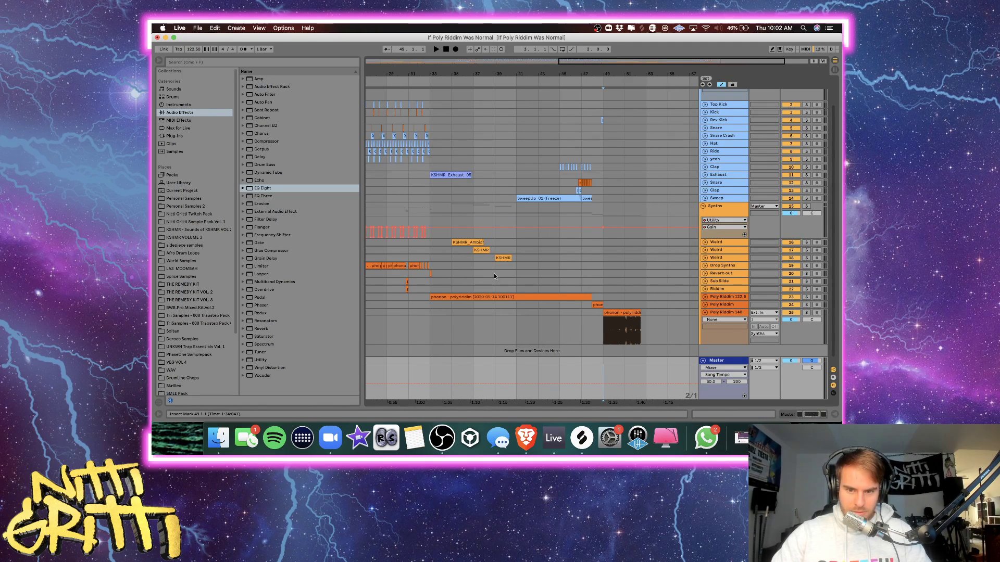
# Select the three KSHMR clips on the Weird tracks and check their shared warp settings.
pyautogui.click(505, 258)
pyautogui.keyDown('shift'); pyautogui.doubleClick(468, 243); pyautogui.keyUp('shift')
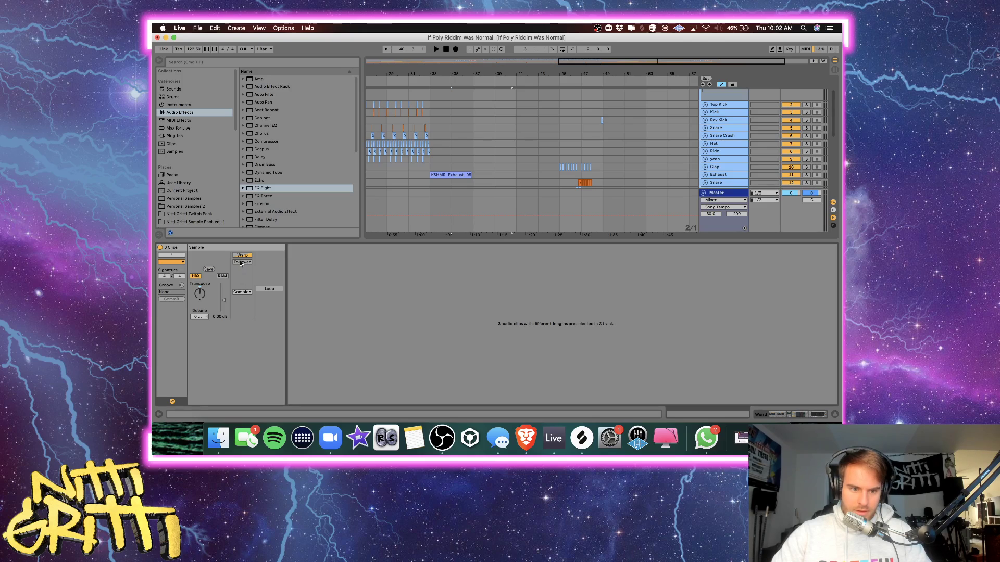
pyautogui.scroll(-3, 591, 215)
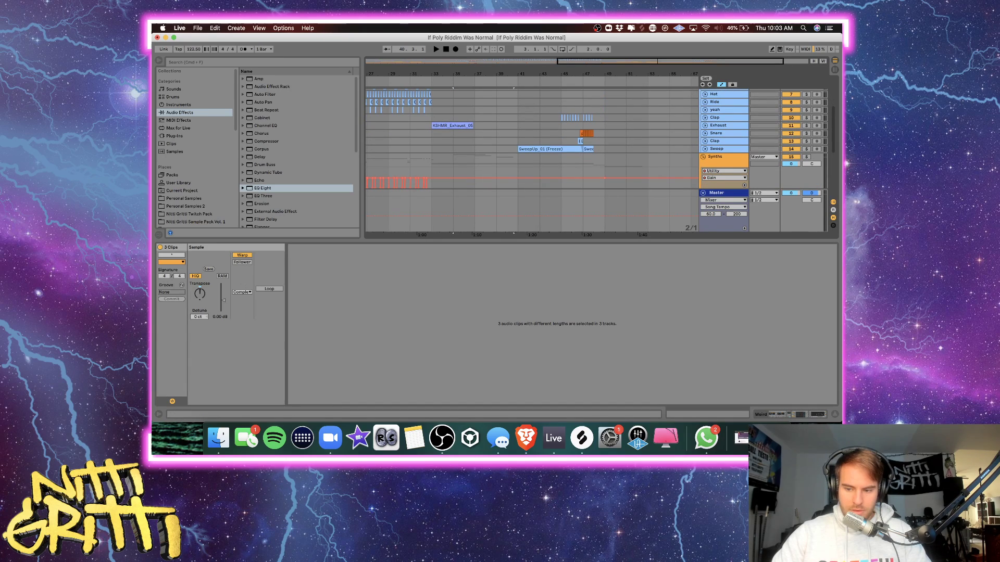
pyautogui.click(835, 415)
# Set the warp mode of the sweep, clap and snare build-up clips between bars 41 and 48 to Complex.
pyautogui.hscroll(3, 555, 162)
pyautogui.click(564, 252)
pyautogui.press('+')
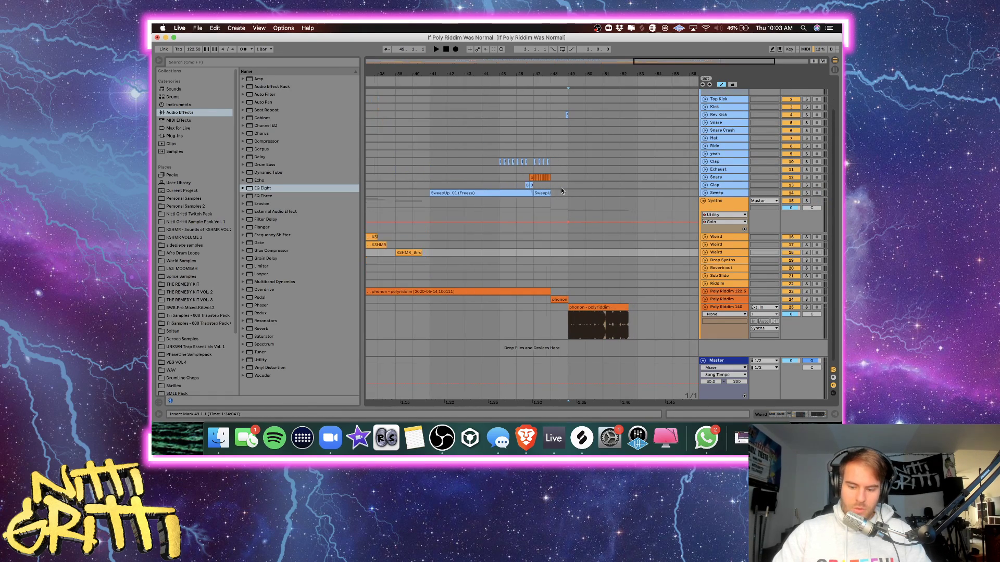
pyautogui.click(561, 190)
pyautogui.press('+')
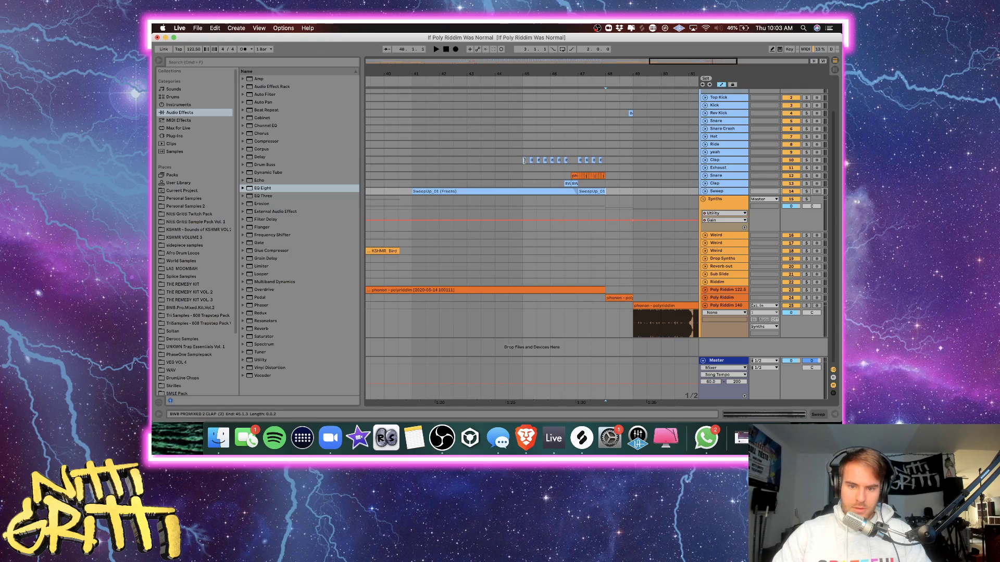
pyautogui.click(524, 160)
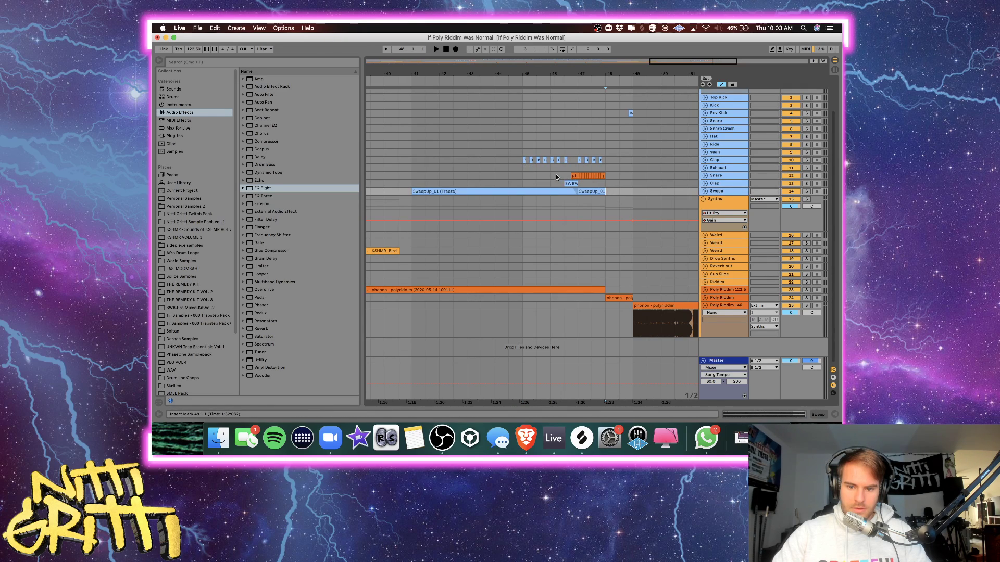
pyautogui.click(532, 190)
pyautogui.doubleClick(531, 189)
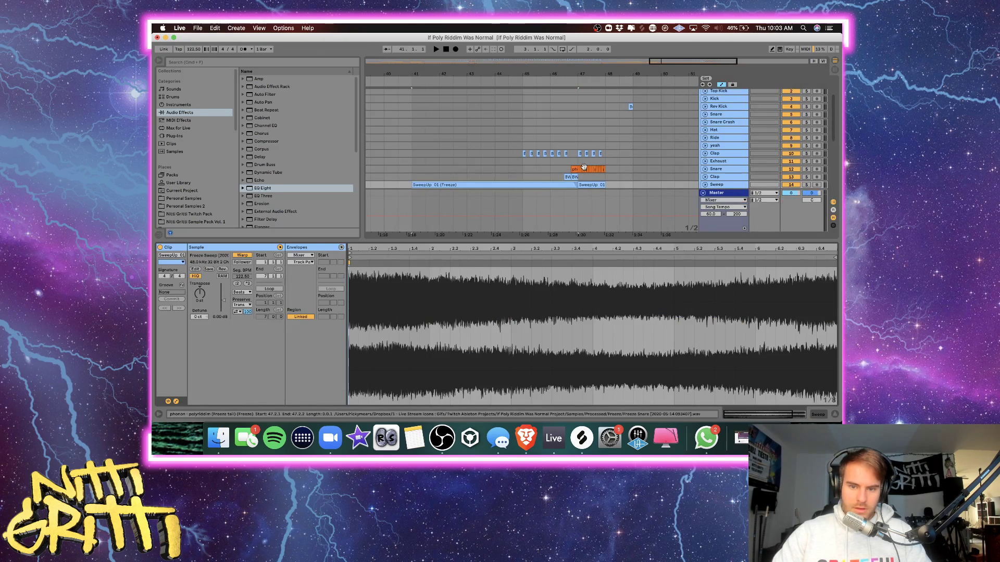
pyautogui.keyDown('shift'); pyautogui.click(616, 169); pyautogui.keyUp('shift')
pyautogui.click(243, 292)
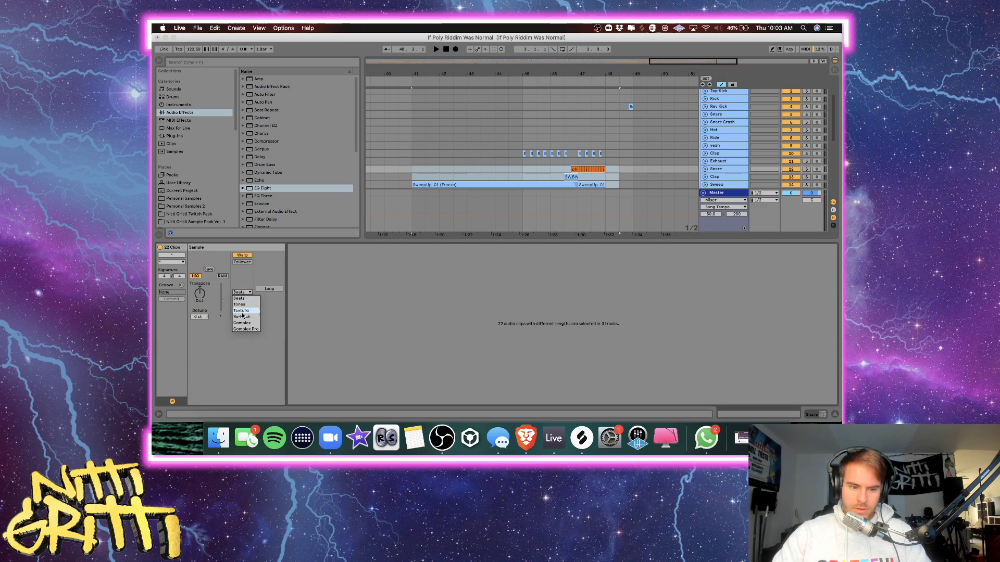
pyautogui.click(243, 324)
pyautogui.click(835, 415)
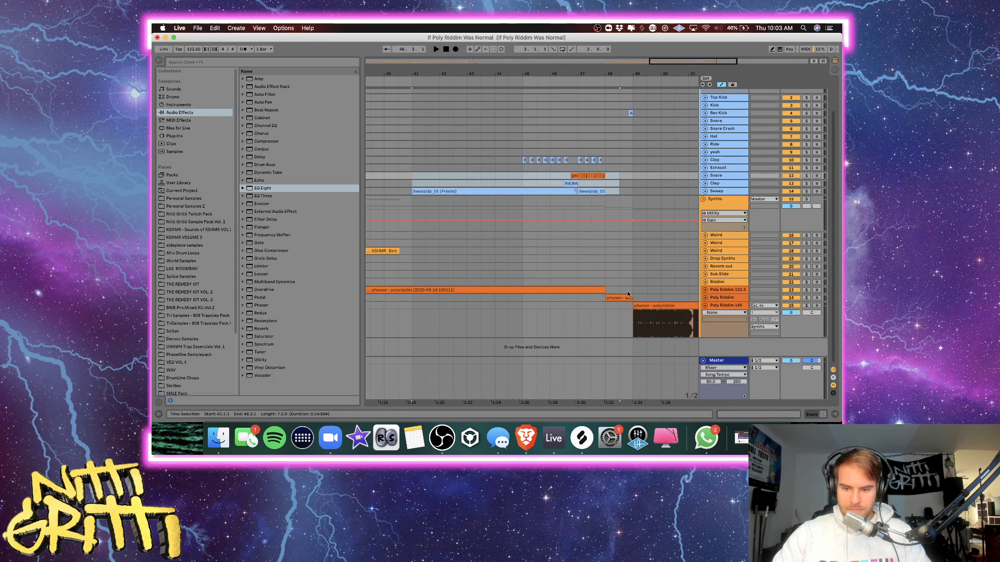
# Turn on Warp for the one-bar phonon - polyriddim clip at bar 48 on the Poly Riddim track.
pyautogui.doubleClick(619, 295)
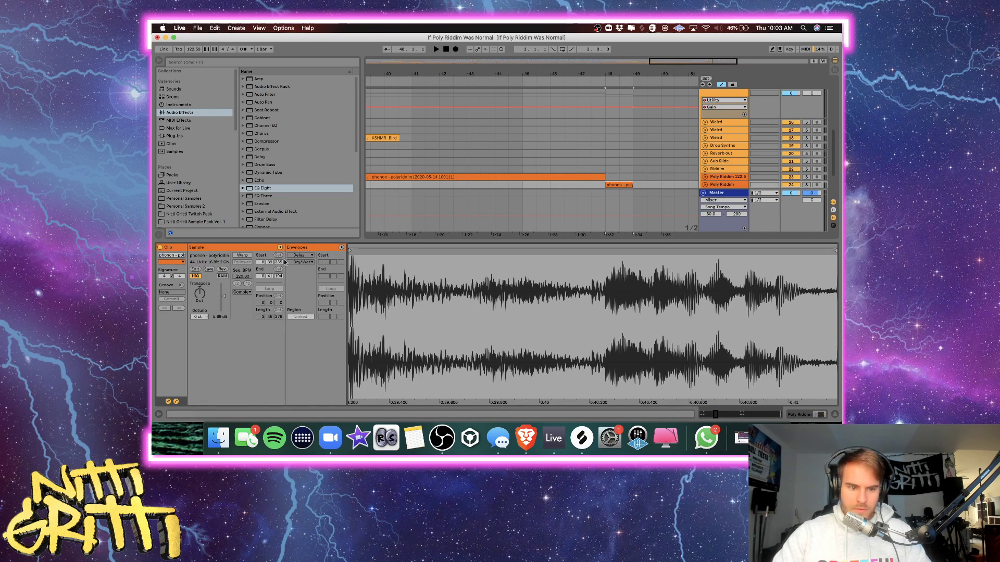
pyautogui.click(242, 255)
pyautogui.click(834, 415)
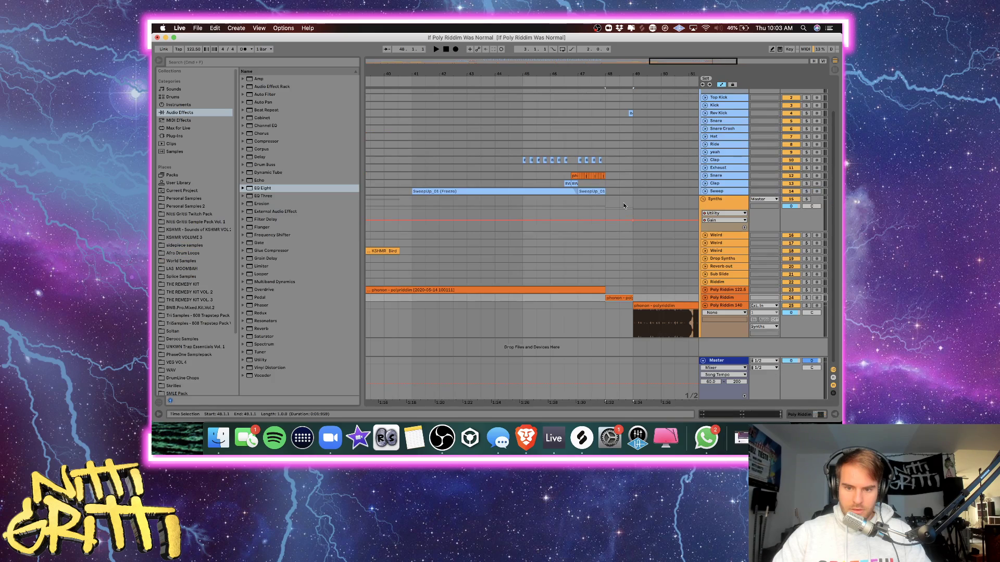
# Automate the Master track's Song Tempo to ramp from 122.50 at bar 33 up to 140.00 at bar 48.
pyautogui.scroll(3, 599, 182)
pyautogui.hscroll(-5, 599, 182)
pyautogui.click(475, 288)
pyautogui.scroll(-5, 474, 288)
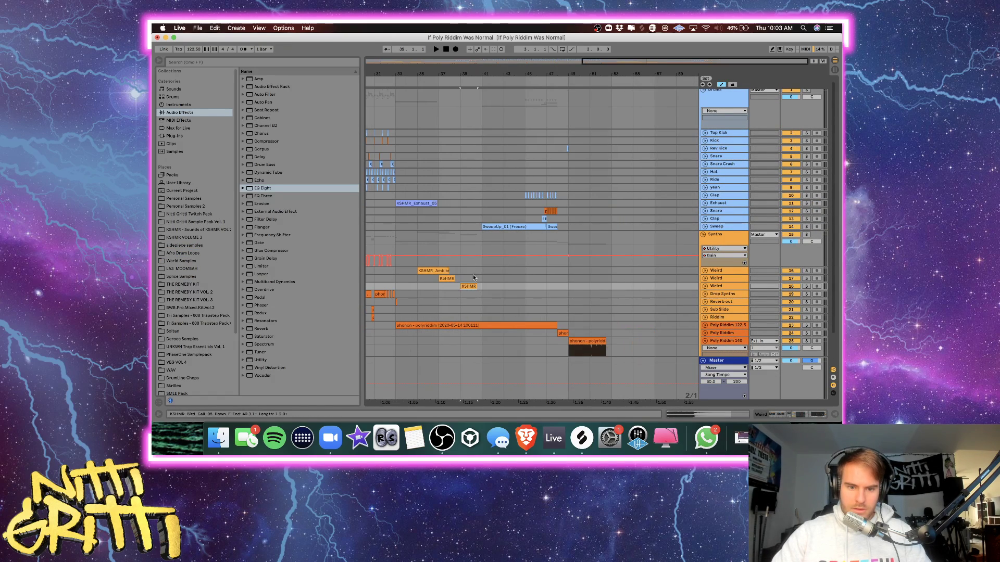
pyautogui.click(418, 203)
pyautogui.scroll(-2, 417, 203)
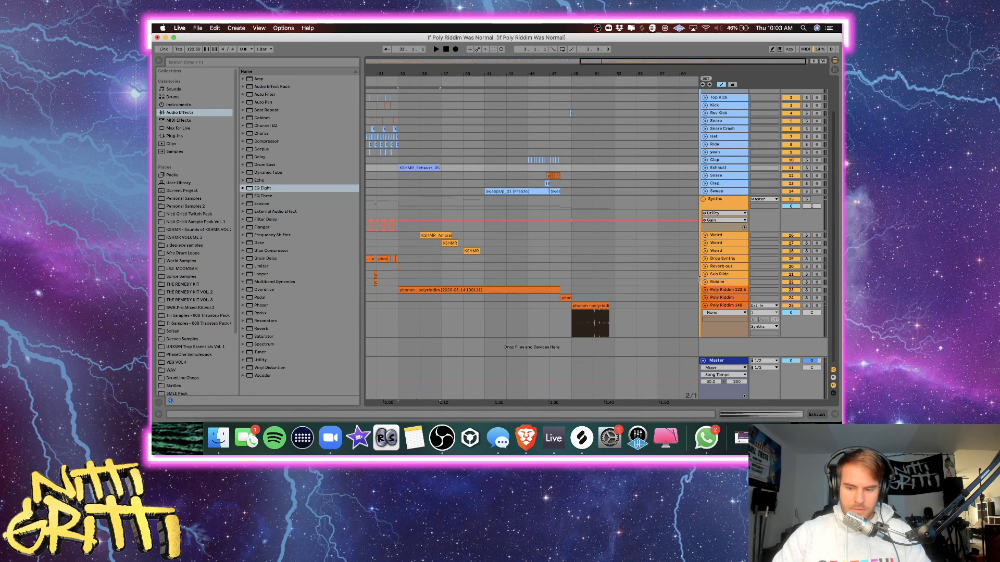
pyautogui.click(397, 385)
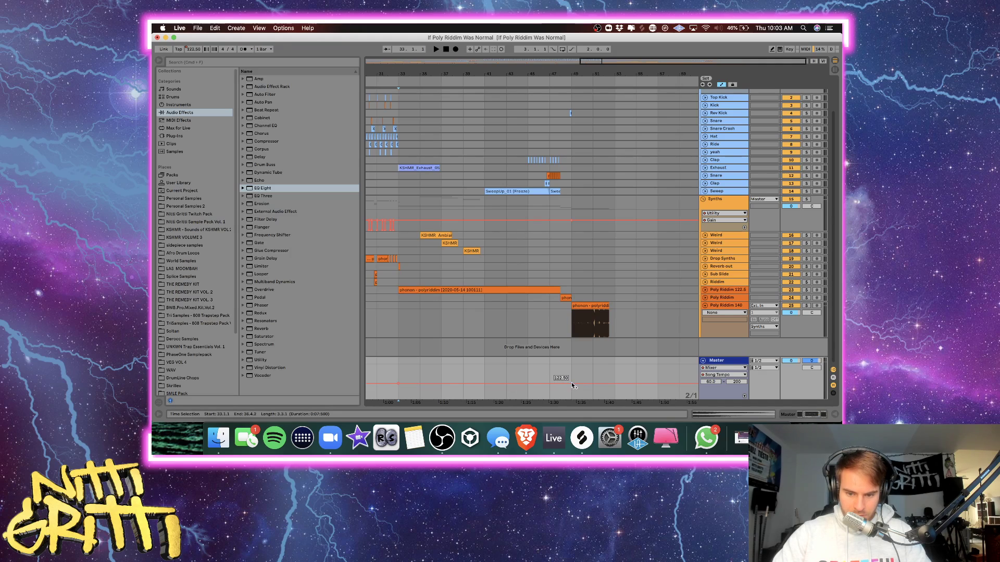
pyautogui.press('+')
pyautogui.press('+')
pyautogui.press('+')
pyautogui.press('+')
pyautogui.hscroll(10, 561, 380)
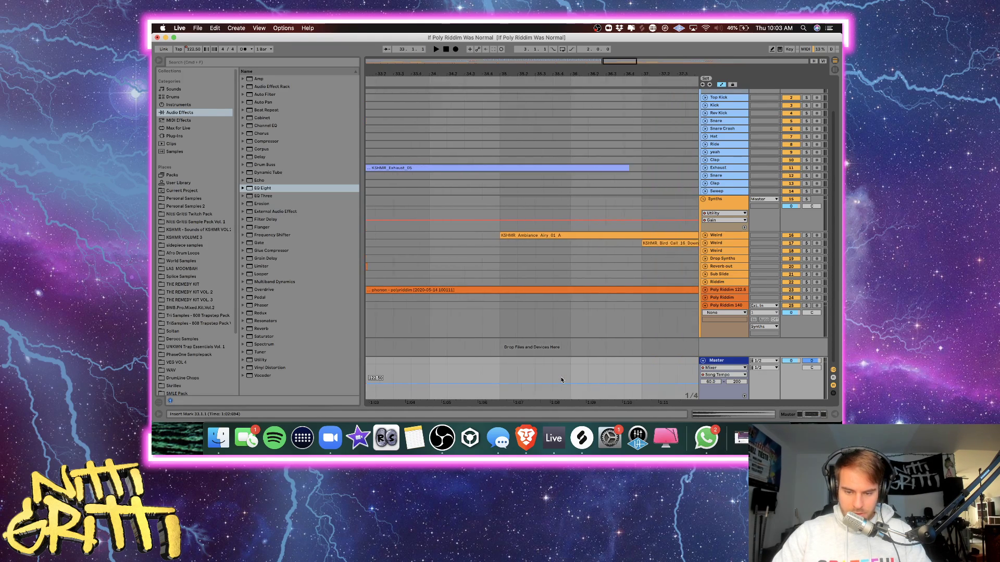
pyautogui.hscroll(5, 561, 380)
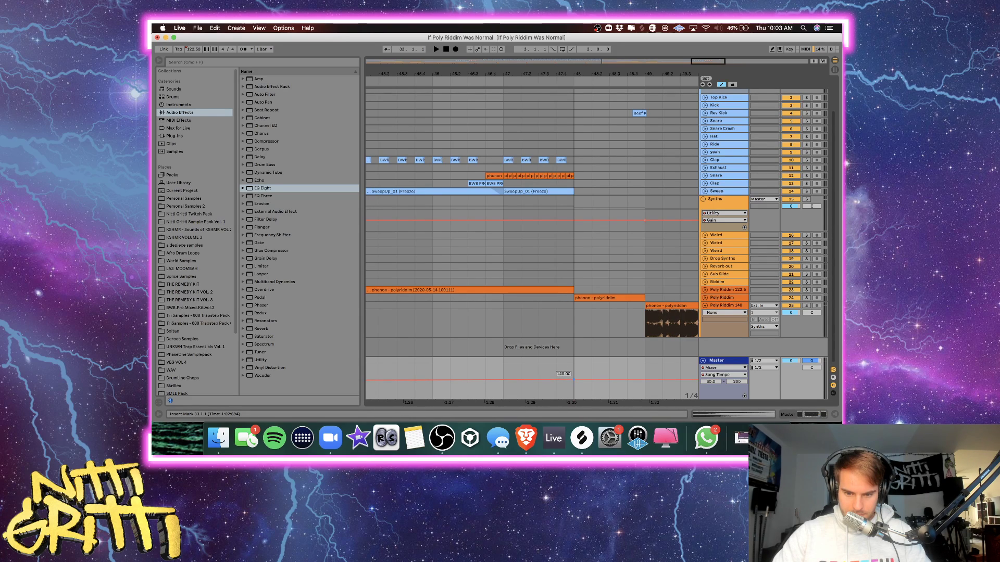
# Play the arrangement from bar 31 to audition the start of the tempo ramp after the drop.
pyautogui.click(526, 356)
pyautogui.scroll(-10, 526, 356)
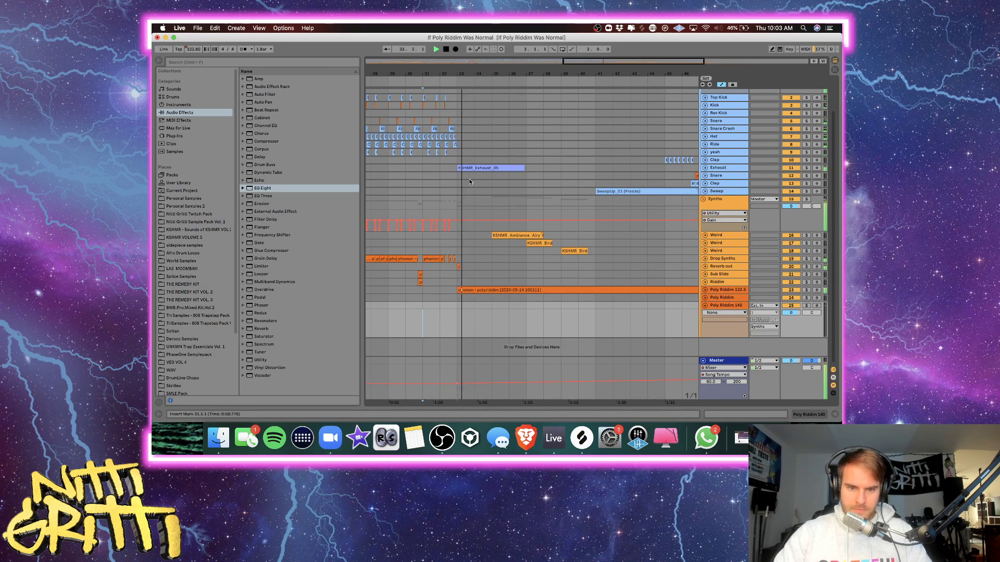
pyautogui.click(445, 152)
pyautogui.hscroll(2, 511, 218)
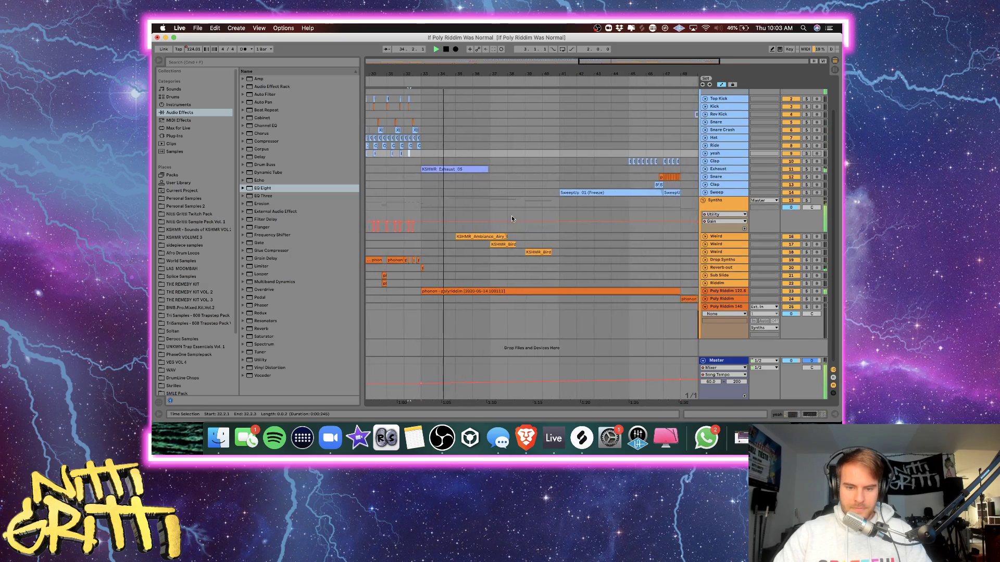
pyautogui.hscroll(1, 512, 219)
pyautogui.scroll(1, 511, 219)
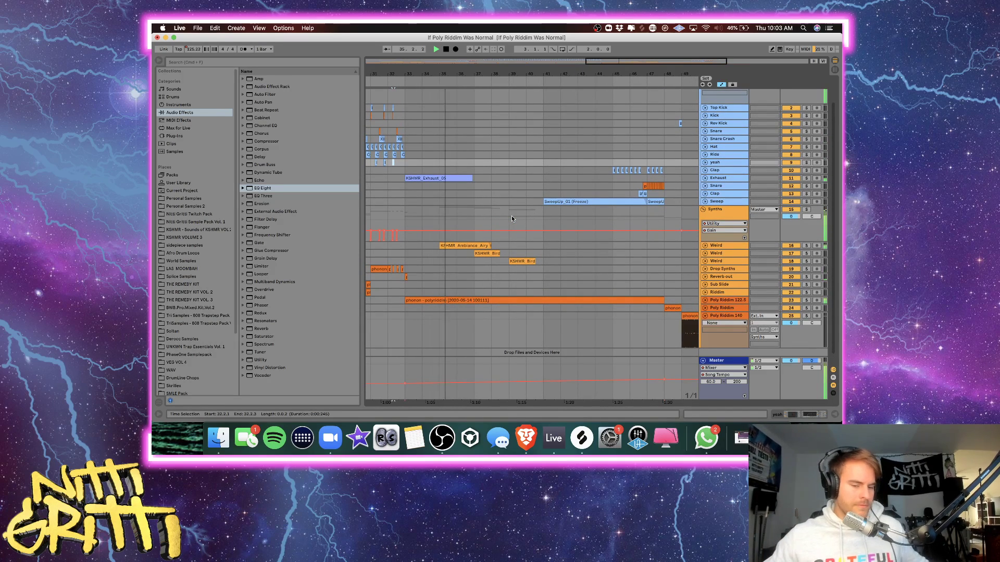
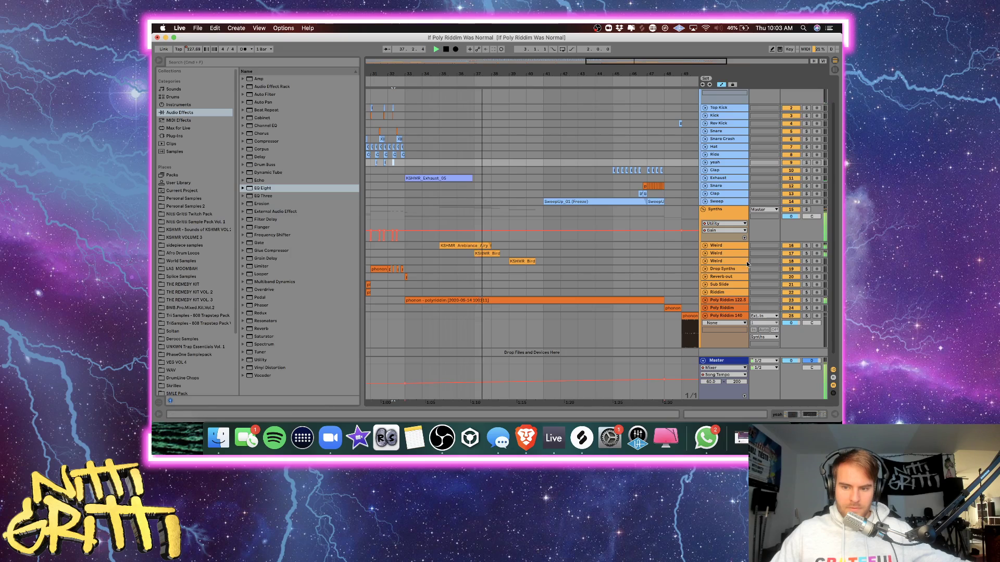
# Unfold the third Weird track and continue auditioning the tempo ramp through the build-up into the Poly Riddim 140 clip.
pyautogui.click(704, 261)
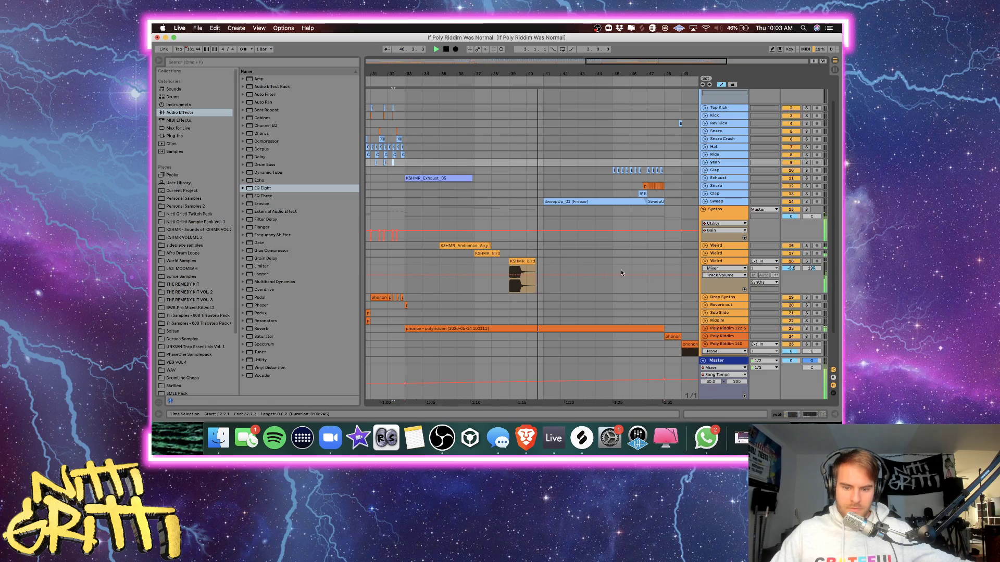
pyautogui.hscroll(5, 621, 272)
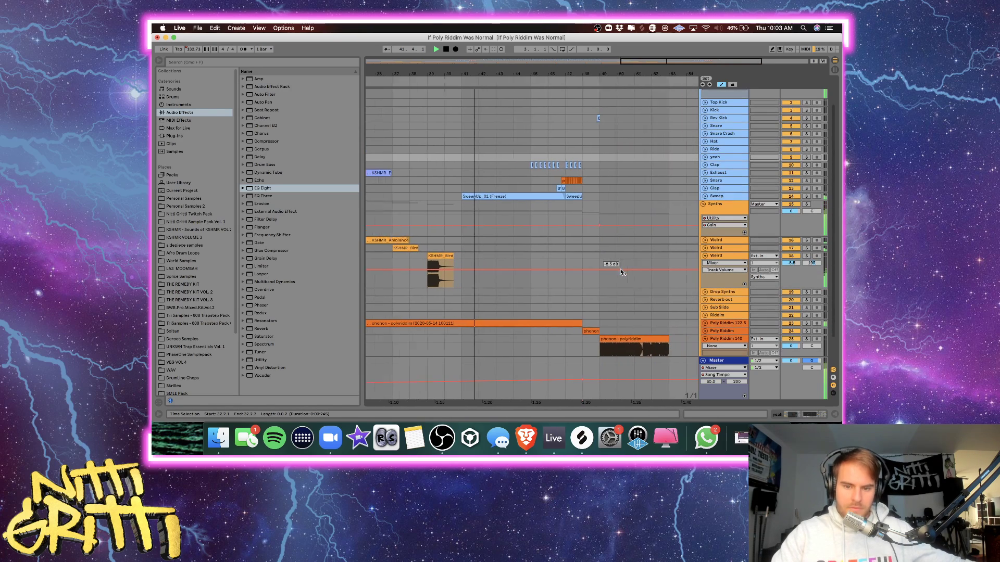
pyautogui.hscroll(1, 621, 272)
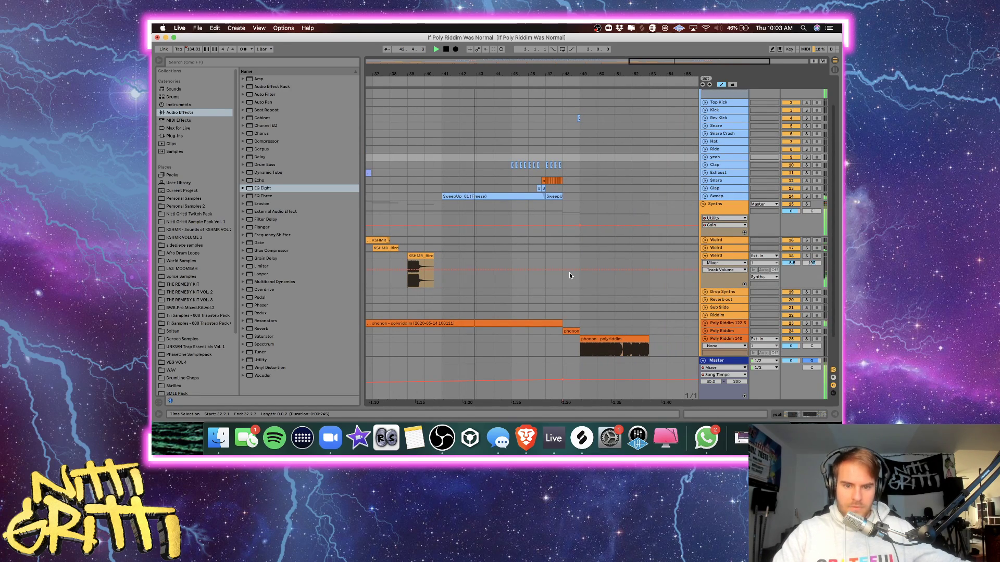
pyautogui.scroll(2, 558, 298)
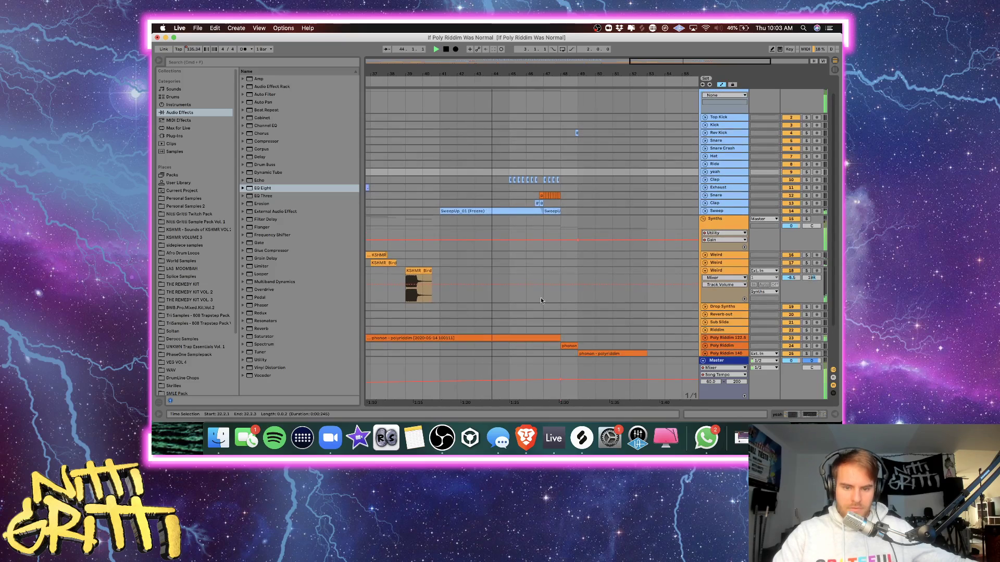
pyautogui.hscroll(1, 520, 298)
pyautogui.scroll(-1, 520, 298)
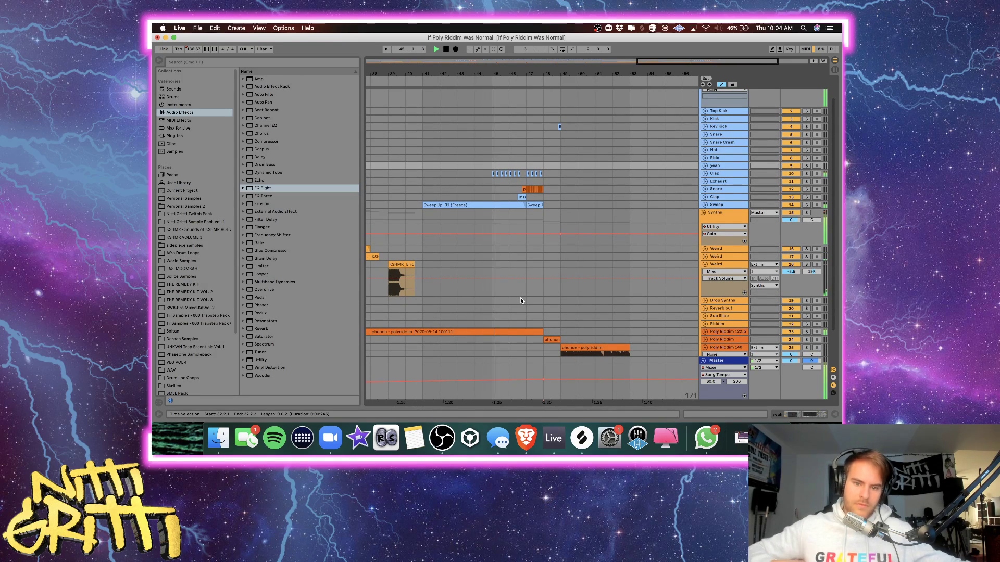
pyautogui.click(520, 300)
pyautogui.press('+')
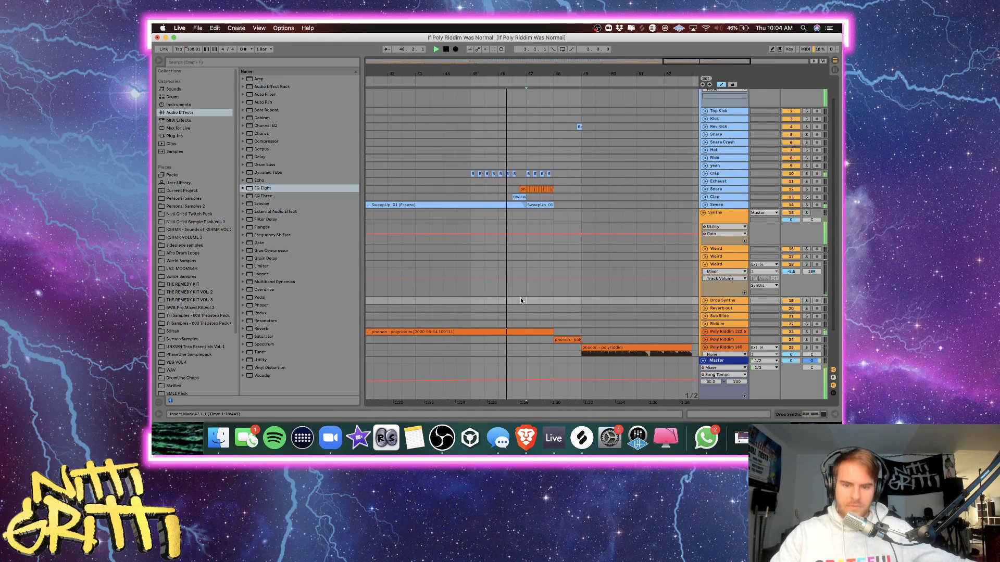
pyautogui.press('+')
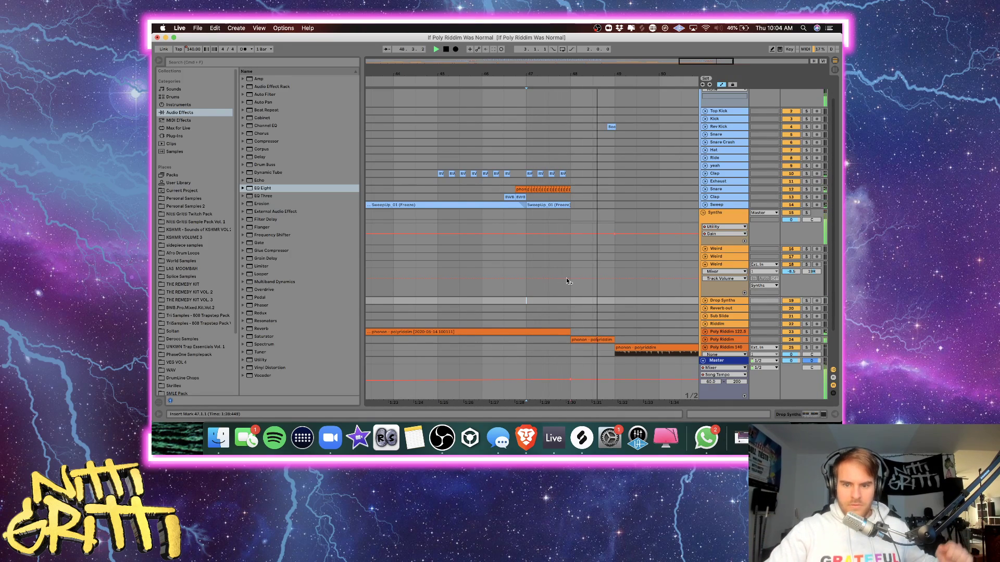
pyautogui.hscroll(4, 583, 317)
pyautogui.scroll(-2, 583, 316)
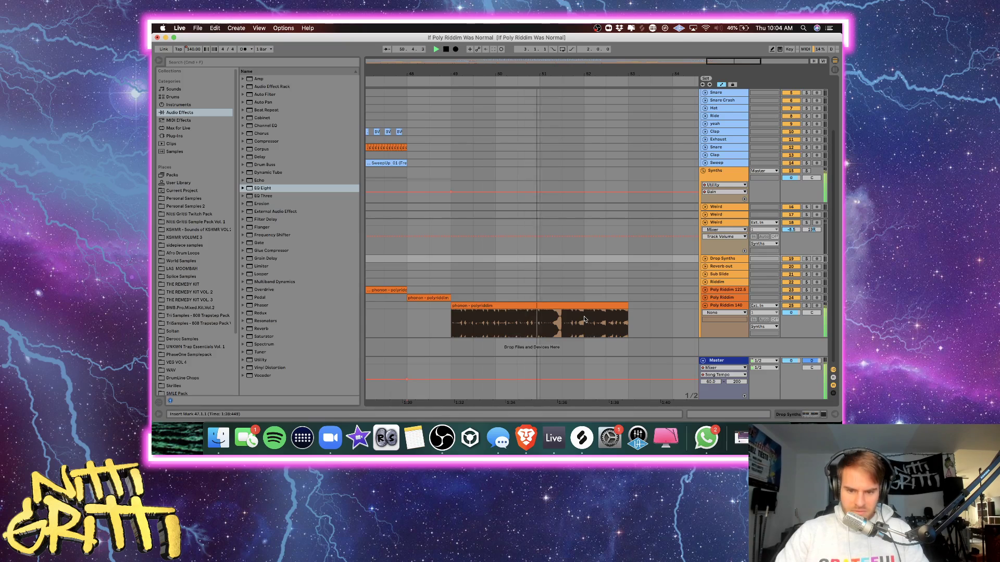
pyautogui.hscroll(3, 584, 318)
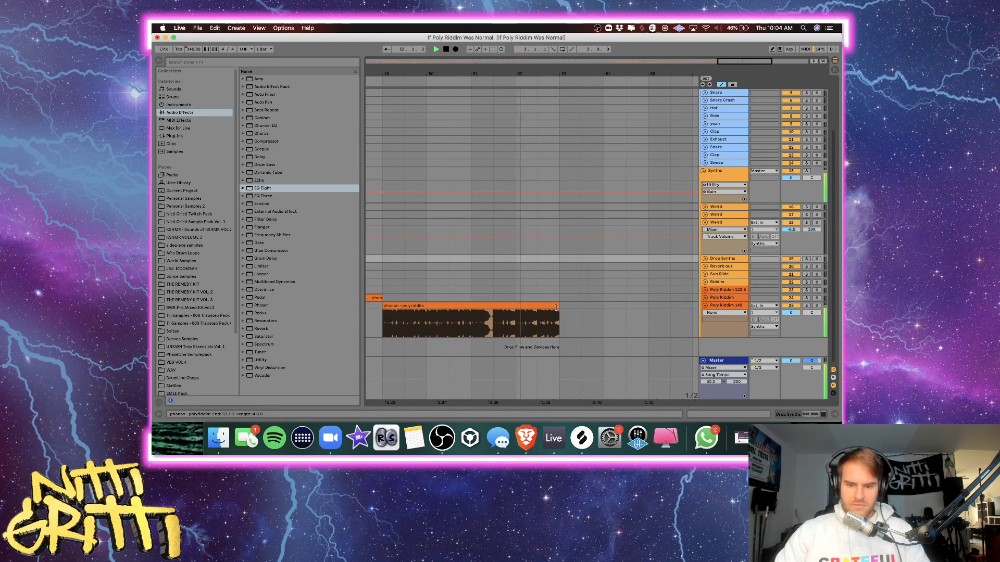
# Extend the end of the Poly Riddim 140 clip to bar 59 while the arrangement plays.
pyautogui.moveTo(559, 306); pyautogui.dragTo(715, 307)
pyautogui.hscroll(5, 588, 332)
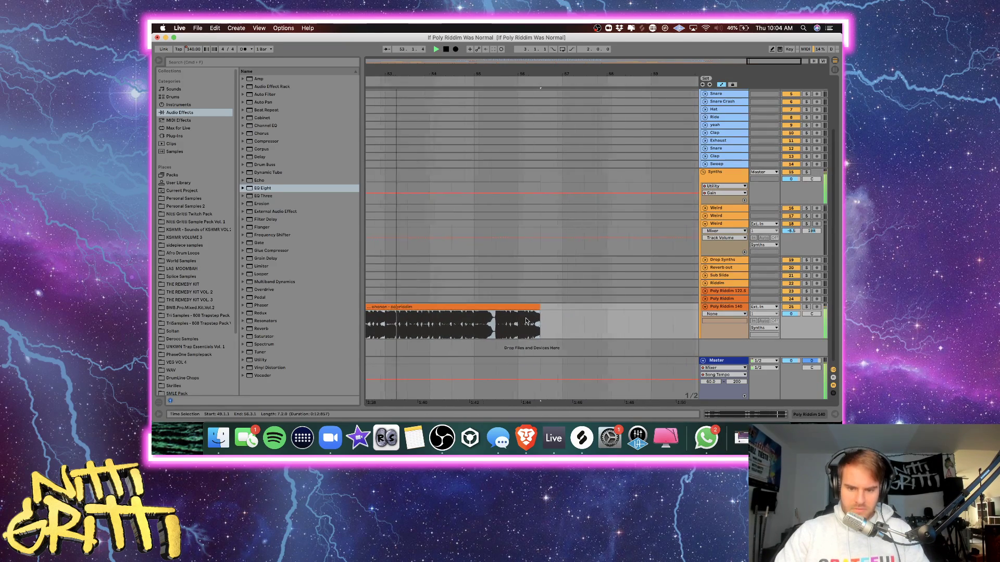
pyautogui.moveTo(525, 307); pyautogui.dragTo(642, 317)
pyautogui.click(578, 327)
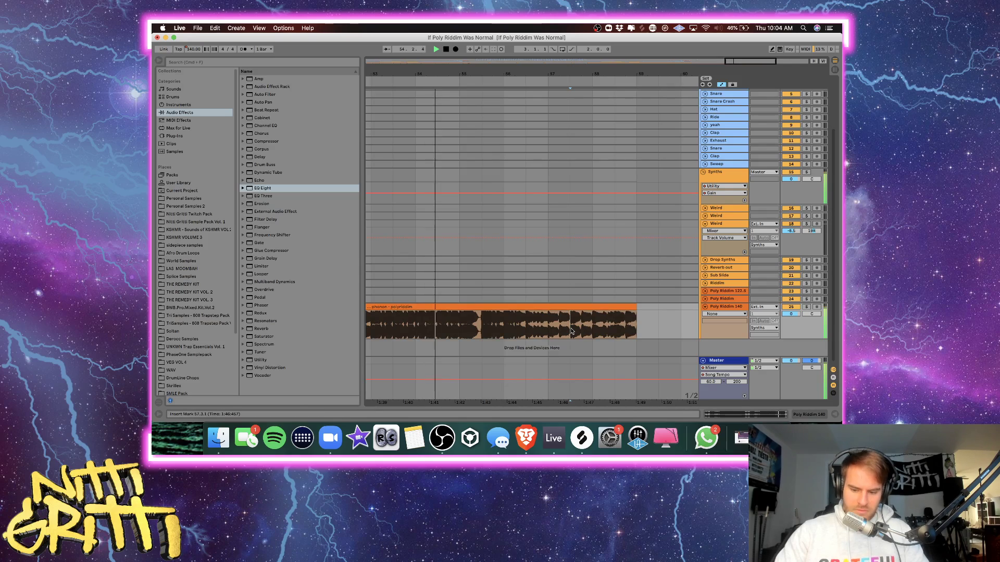
pyautogui.press('-')
pyautogui.press('-')
pyautogui.press('+')
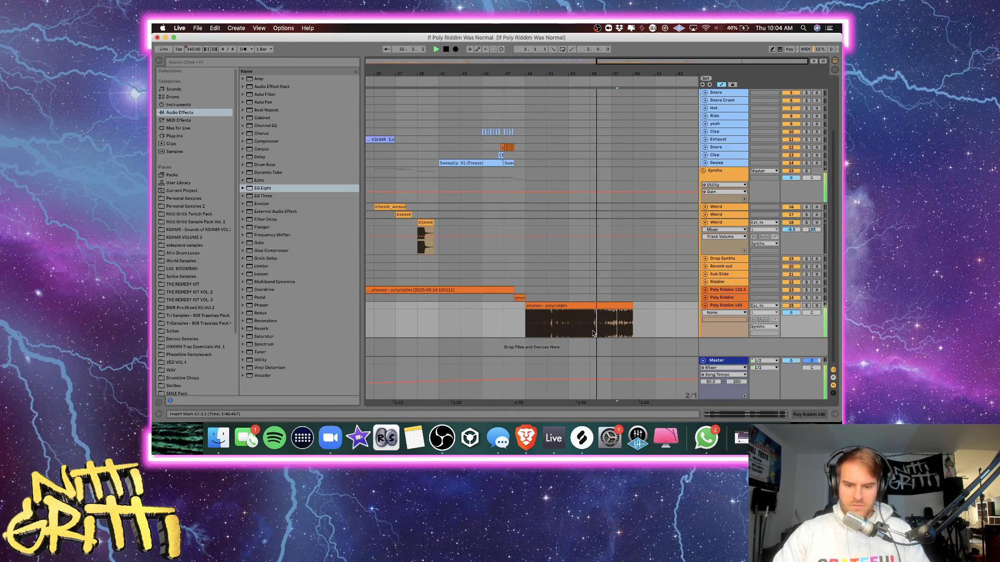
# Lengthen the Poly Riddim 140 clip to 13 bars so that it ends at bar 62.
pyautogui.click(612, 329)
pyautogui.press('+')
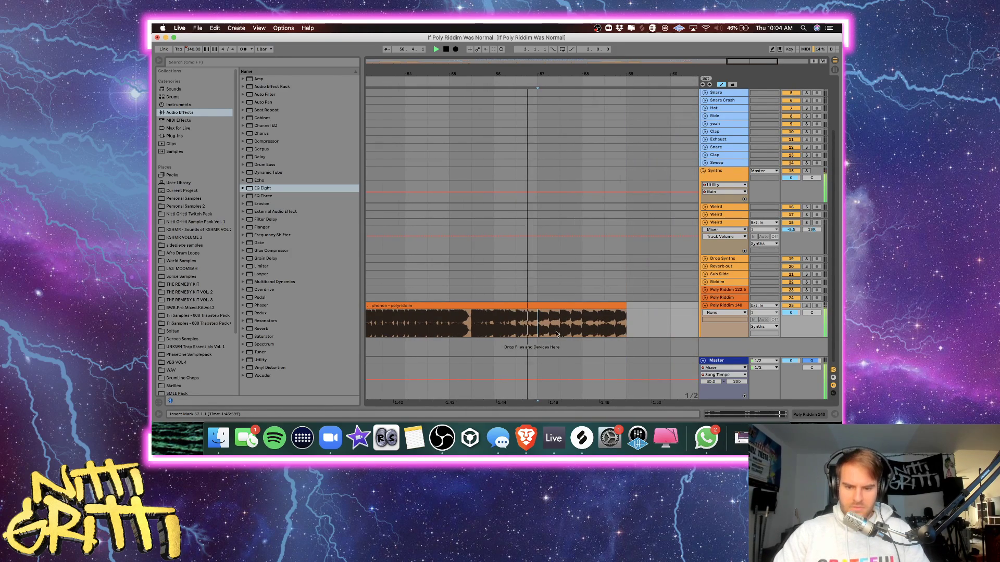
pyautogui.press('+')
pyautogui.moveTo(572, 306); pyautogui.dragTo(702, 309)
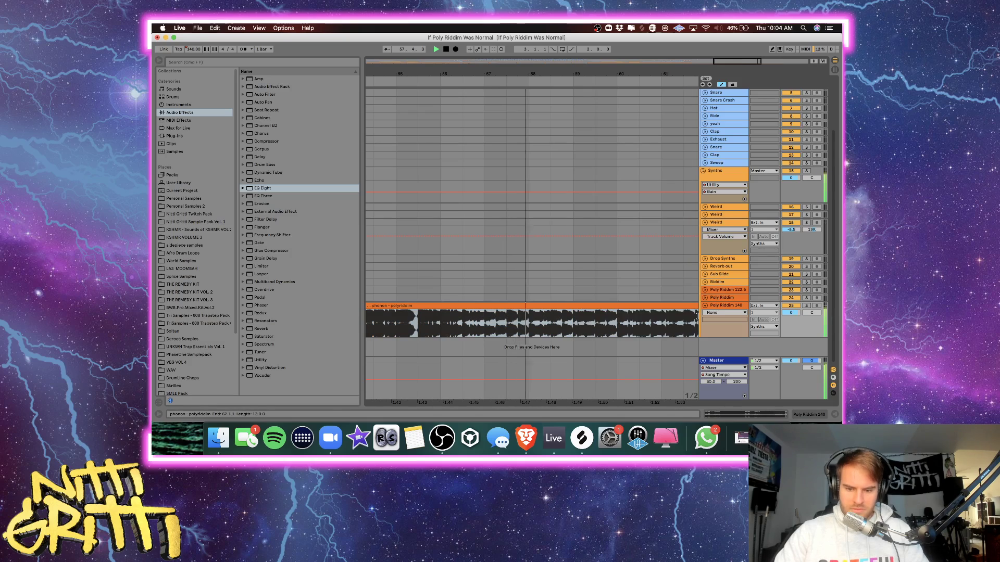
pyautogui.click(645, 321)
pyautogui.press('-')
pyautogui.press('-')
pyautogui.press('-')
pyautogui.hscroll(2, 640, 318)
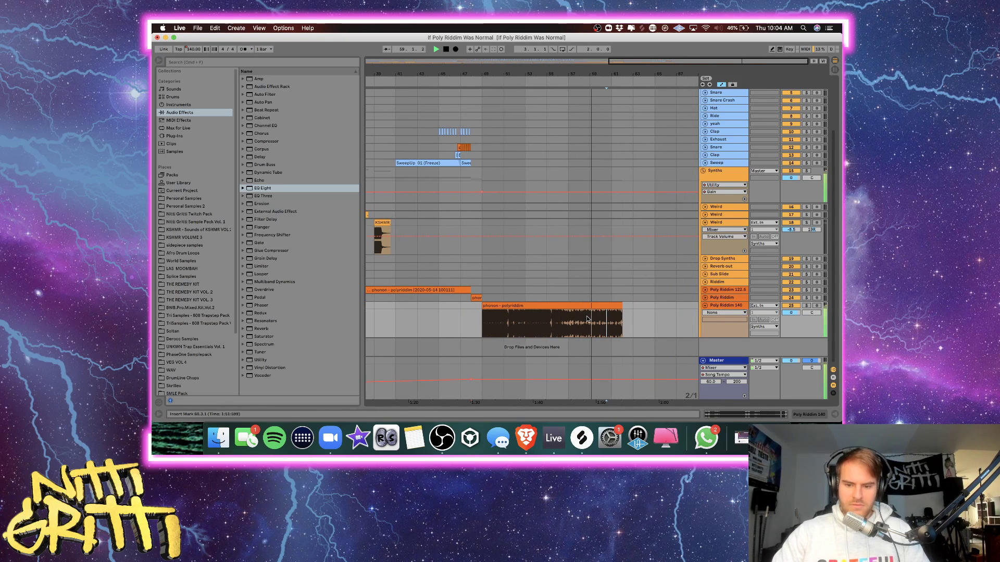
# Extend the Poly Riddim 140 clip to bar 69, place the insert marker at 68.3.1 in it, and stop playback.
pyautogui.moveTo(621, 306); pyautogui.dragTo(695, 313)
pyautogui.hscroll(5, 677, 323)
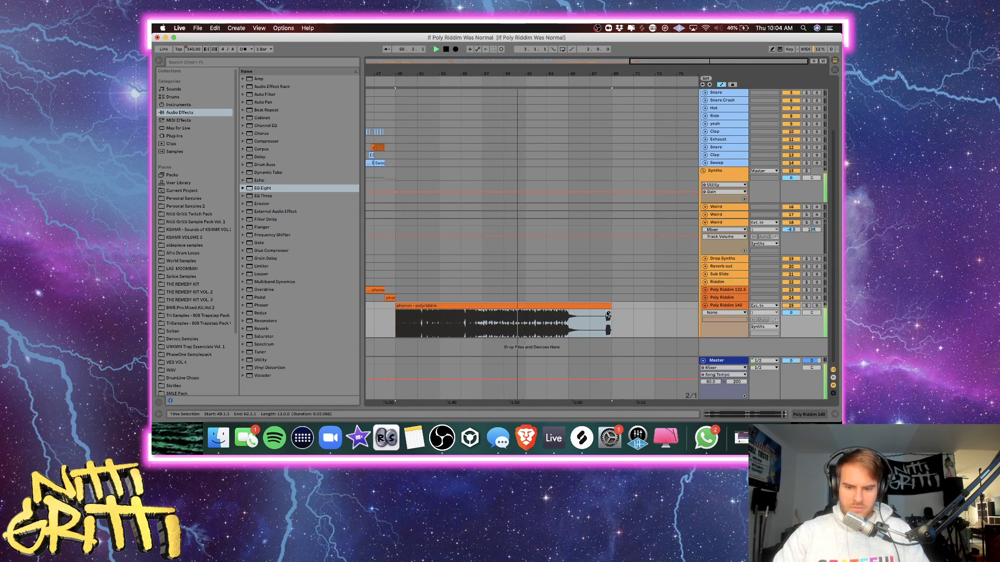
pyautogui.click(614, 330)
pyautogui.press('+')
pyautogui.press('+')
pyautogui.press('+')
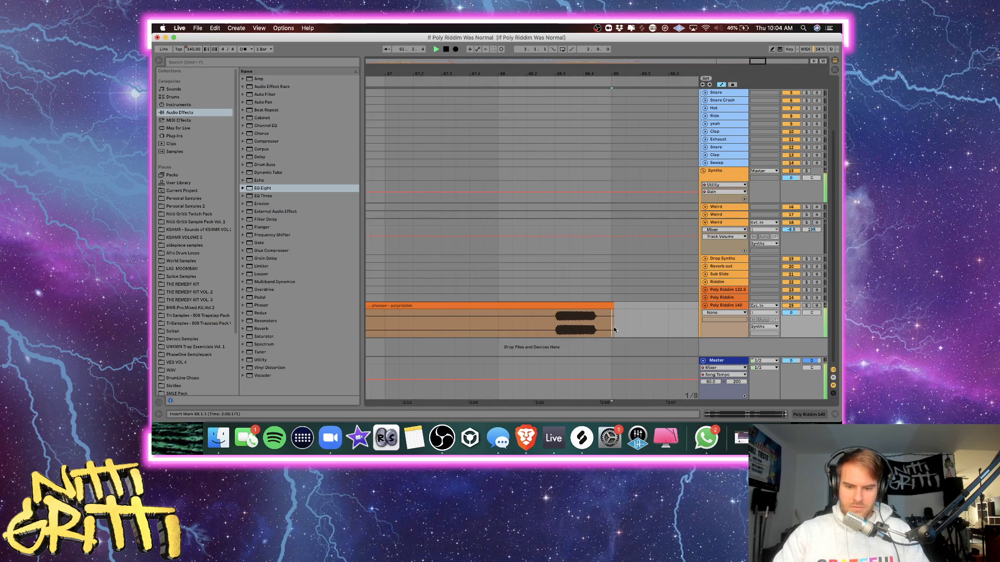
pyautogui.click(554, 326)
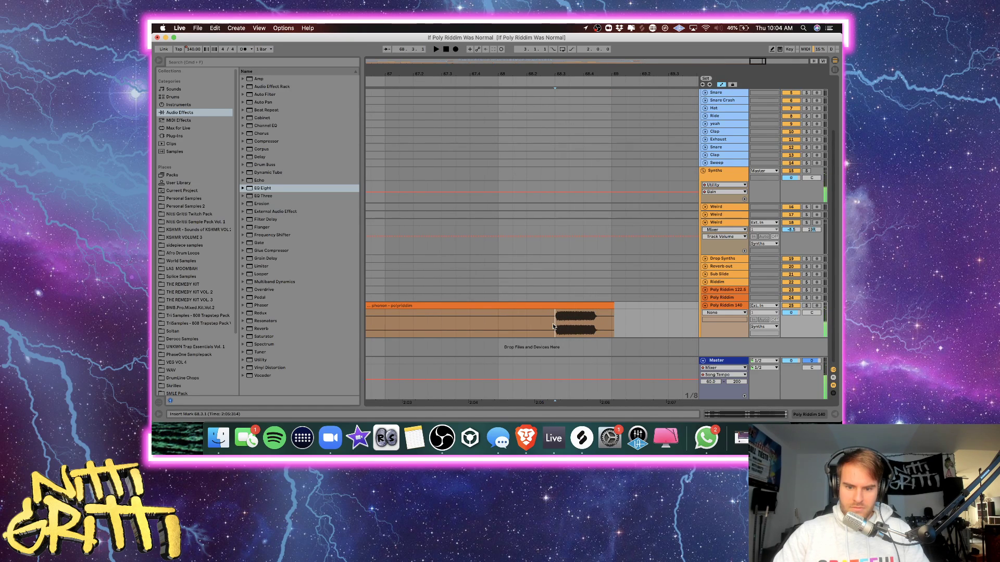
# Split the Poly Riddim 140 clip at 68.3.1 and delete the piece after the split.
pyautogui.click(557, 325)
pyautogui.press('-')
pyautogui.press('-')
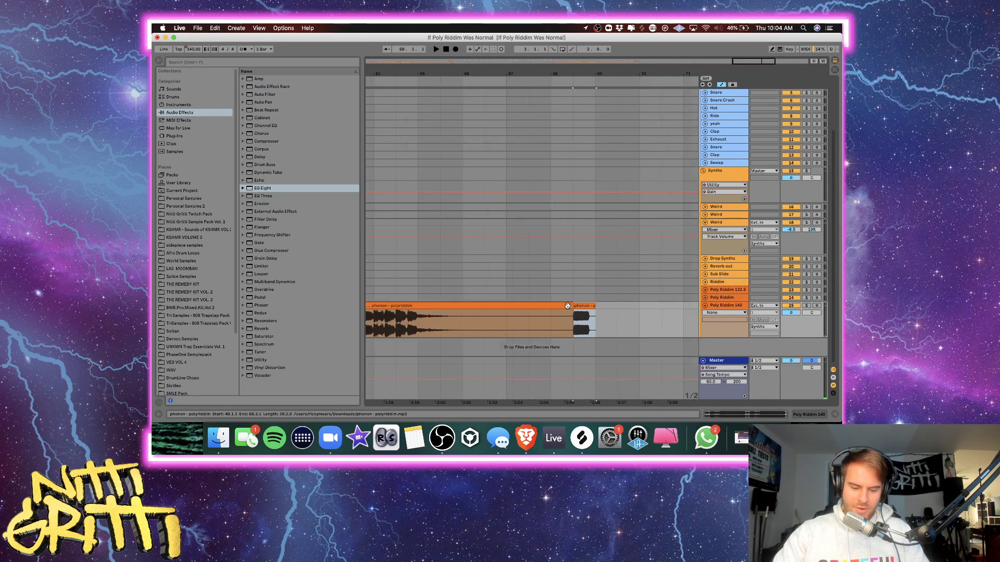
pyautogui.press('Delete')
pyautogui.hscroll(-10, 567, 306)
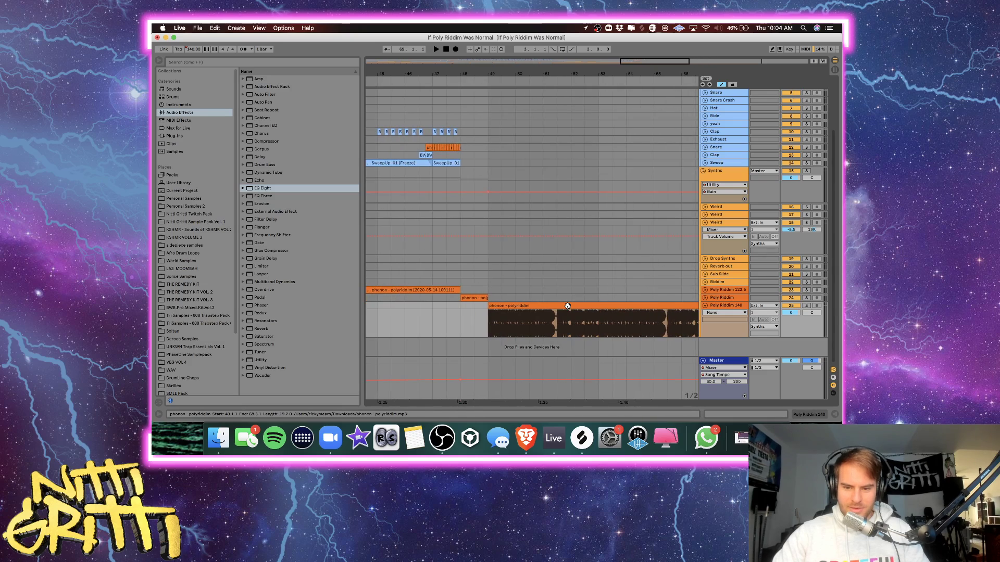
# Split the Poly Riddim 140 clip at 57.1.1 and delete everything after it, leaving eight bars from bar 49.
pyautogui.click(587, 327)
pyautogui.press('super+e')
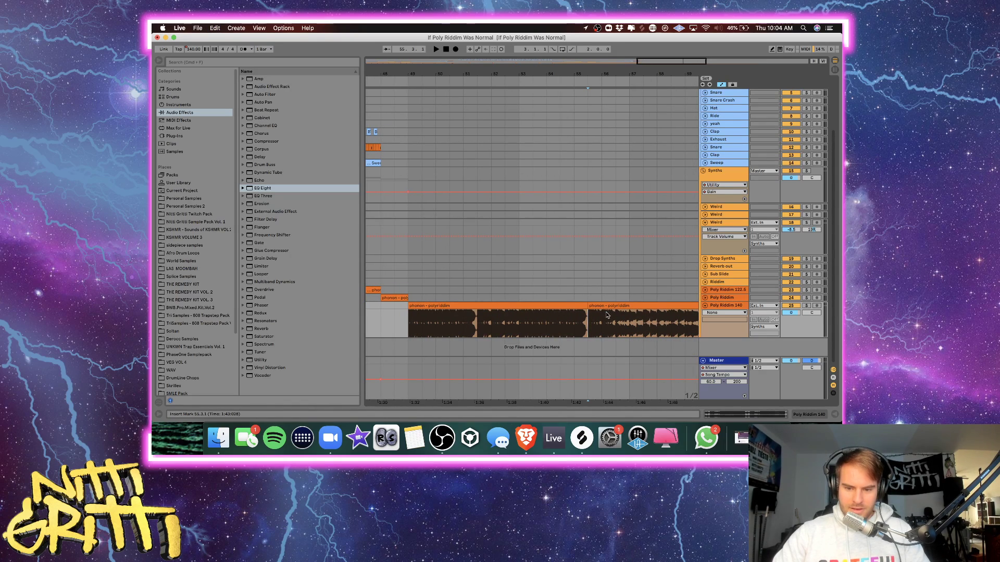
pyautogui.click(630, 322)
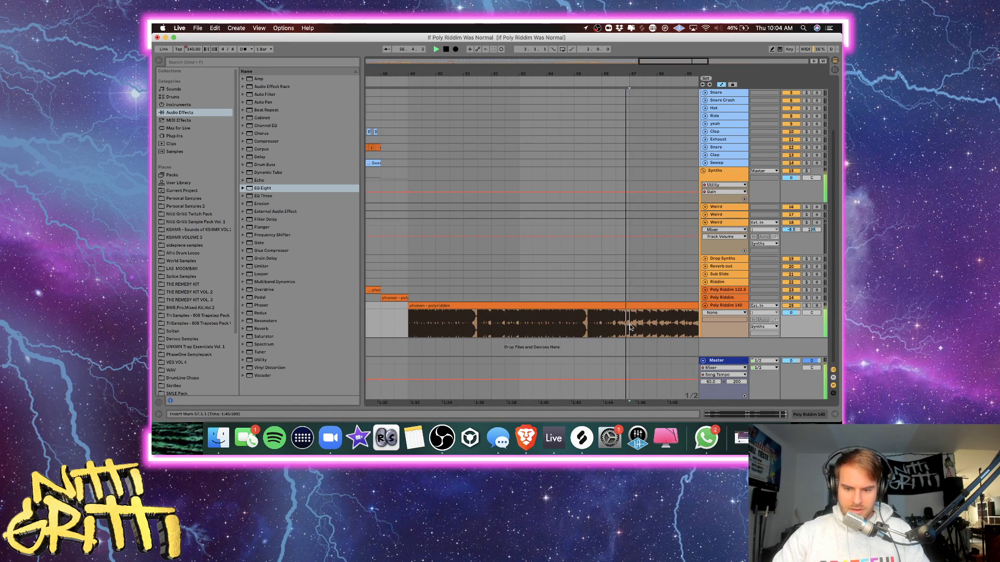
pyautogui.press('super+e')
pyautogui.click(639, 307)
pyautogui.press('Delete')
# Place the insert marker at 49.1.1, audition the trimmed Poly Riddim 140 clip from there, and select the clip.
pyautogui.hscroll(-5, 638, 307)
pyautogui.click(582, 293)
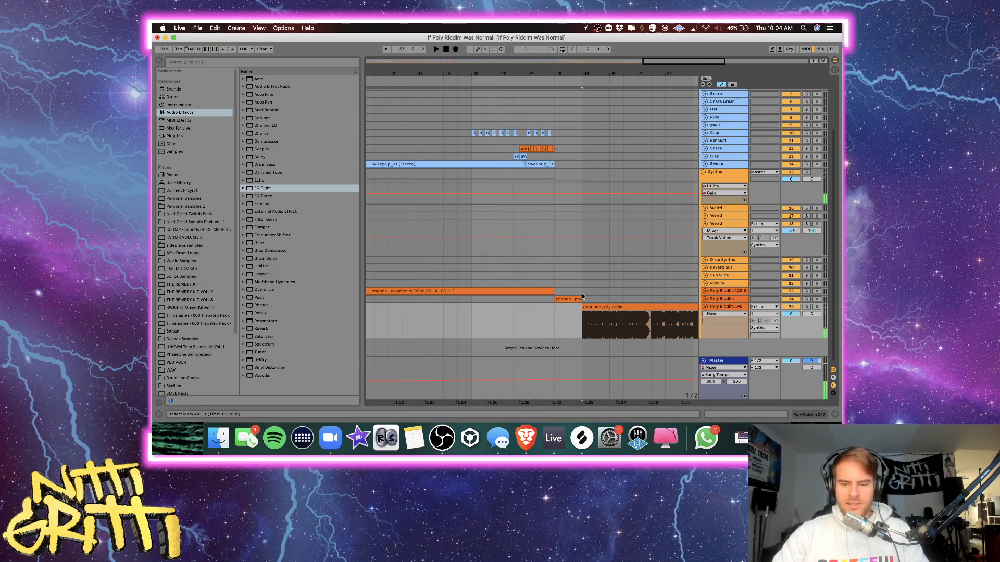
pyautogui.press('space')
pyautogui.press('-')
pyautogui.hscroll(2, 583, 295)
pyautogui.click(542, 304)
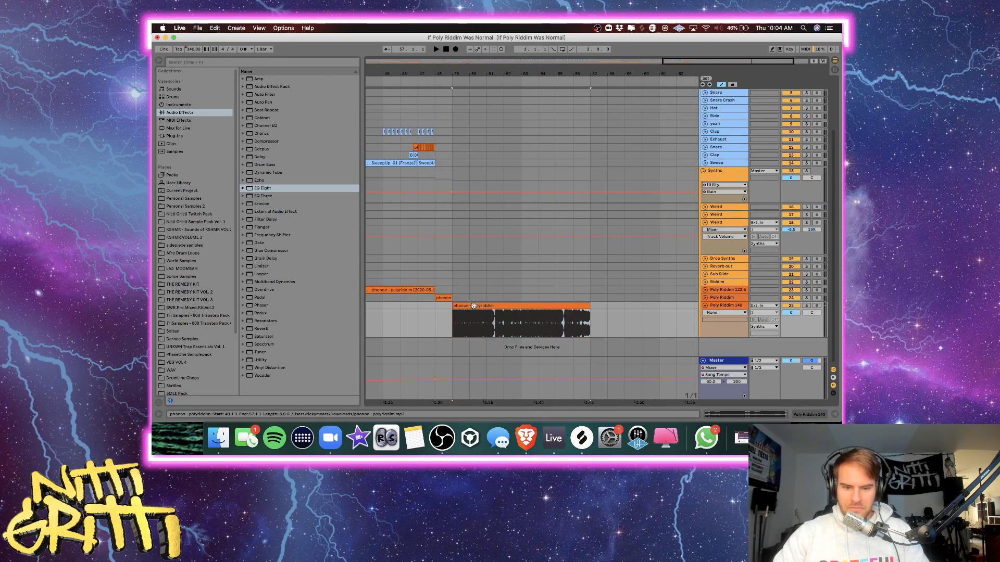
# Unfold the Poly Riddim 122.5 and Drop Synths tracks and move the eight-bar clip at bar 49 up to Drop Synths.
pyautogui.hscroll(-5, 632, 307)
pyautogui.click(705, 290)
pyautogui.click(644, 290)
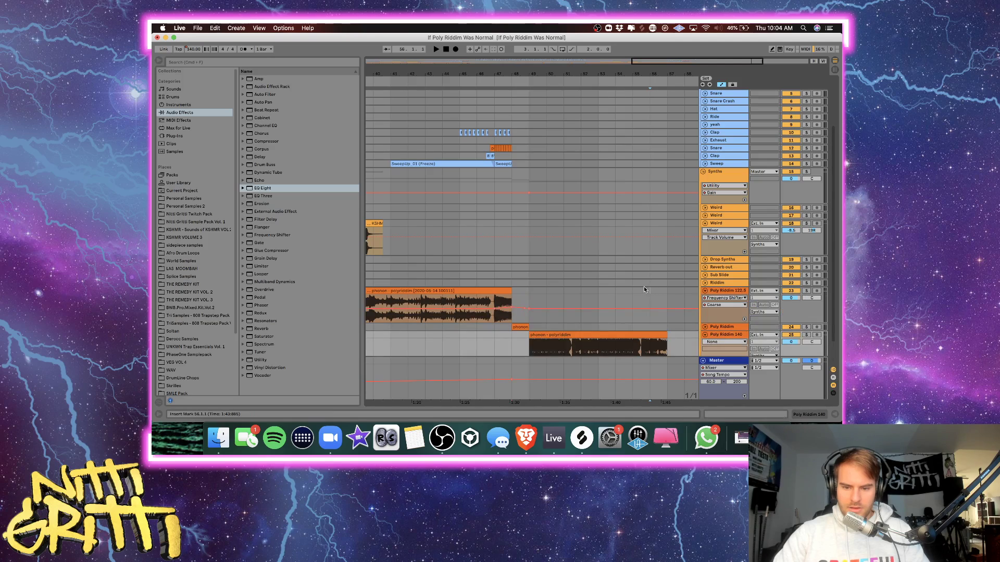
pyautogui.press('-')
pyautogui.press('-')
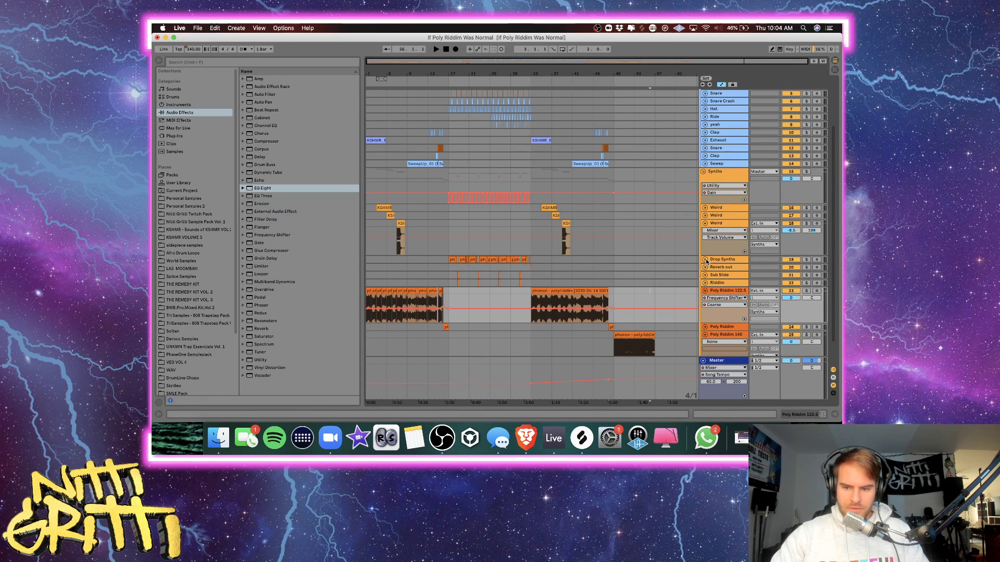
pyautogui.click(706, 260)
pyautogui.scroll(-4, 659, 332)
pyautogui.moveTo(647, 307); pyautogui.dragTo(644, 233)
pyautogui.scroll(2, 682, 229)
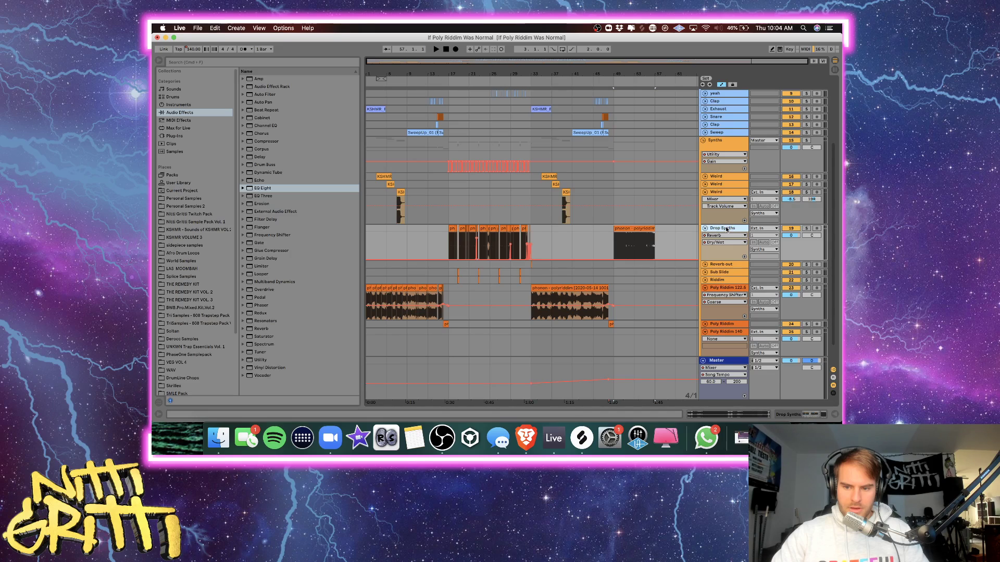
# Insert an audio track named Car Horn below Drop Synths and select 49.1.1 to 49.3.1 in it.
pyautogui.press('super+t')
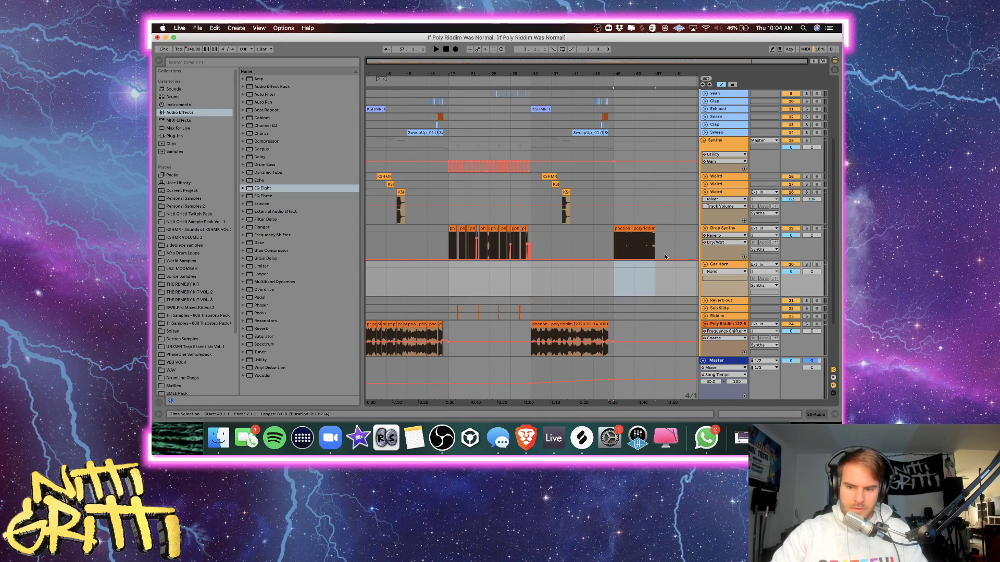
pyautogui.moveTo(614, 276); pyautogui.dragTo(617, 276)
pyautogui.scroll(5, 617, 269)
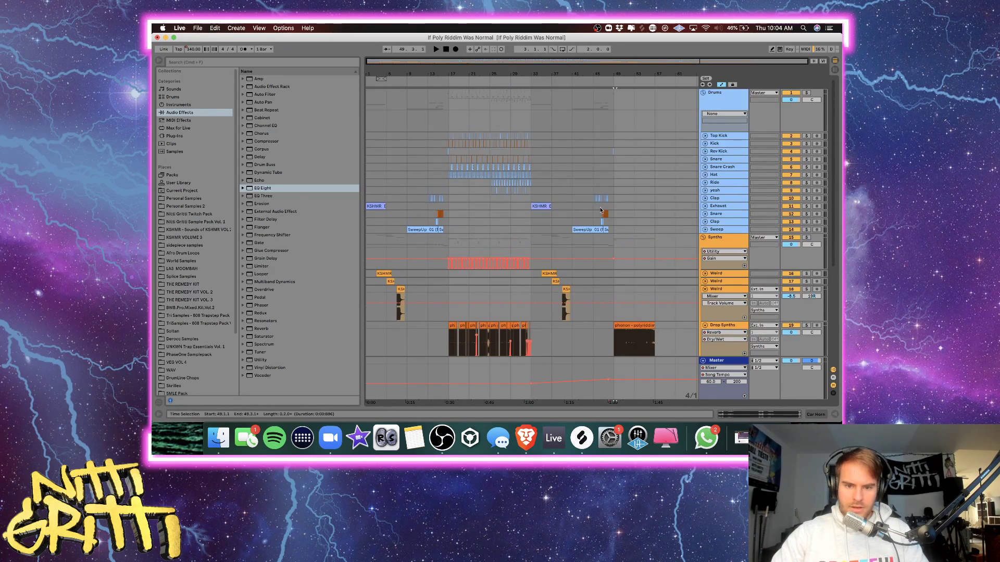
# Copy the drum clips of bars 17 to 33 on the tracks from Top Kick to yeah and paste them at bar 49.
pyautogui.moveTo(532, 189); pyautogui.dragTo(449, 136)
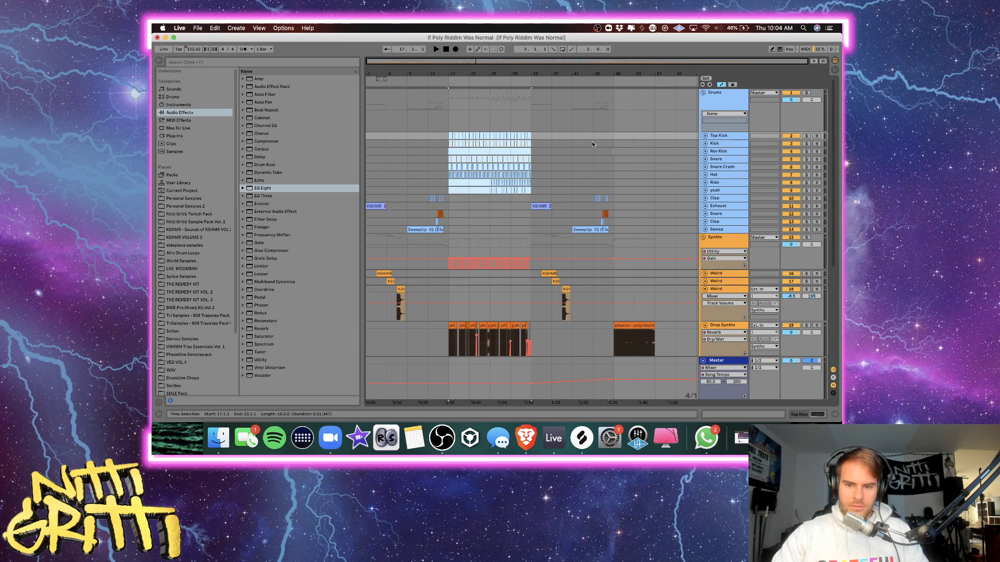
pyautogui.press('super+c')
pyautogui.click(617, 136)
pyautogui.scroll(3, 617, 136)
pyautogui.click(577, 188)
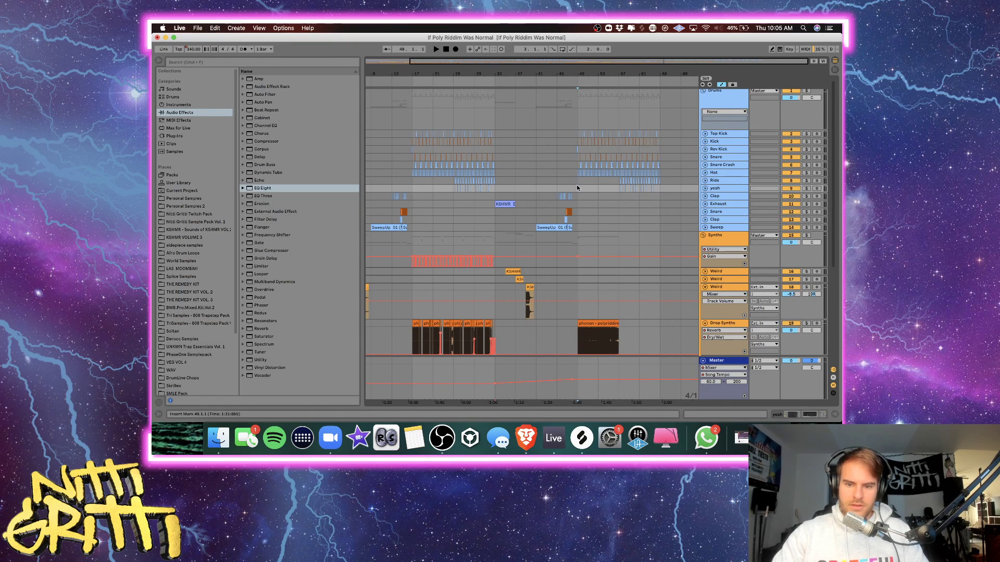
pyautogui.scroll(2, 577, 188)
pyautogui.hscroll(5, 574, 186)
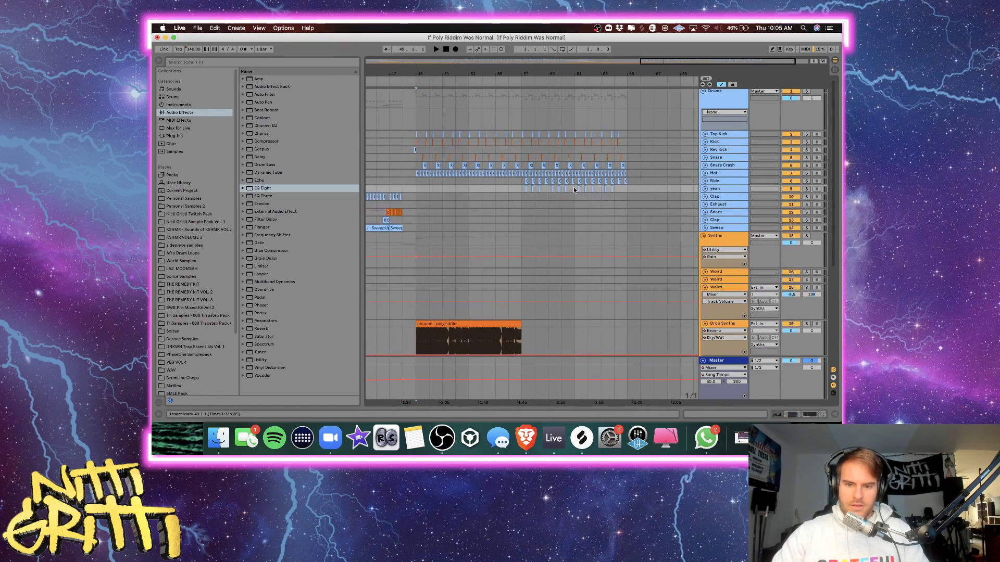
pyautogui.hscroll(-2, 553, 191)
# Unfold the Hat, Snare Crash, Snare, Rev Kick and Kick tracks.
pyautogui.click(705, 173)
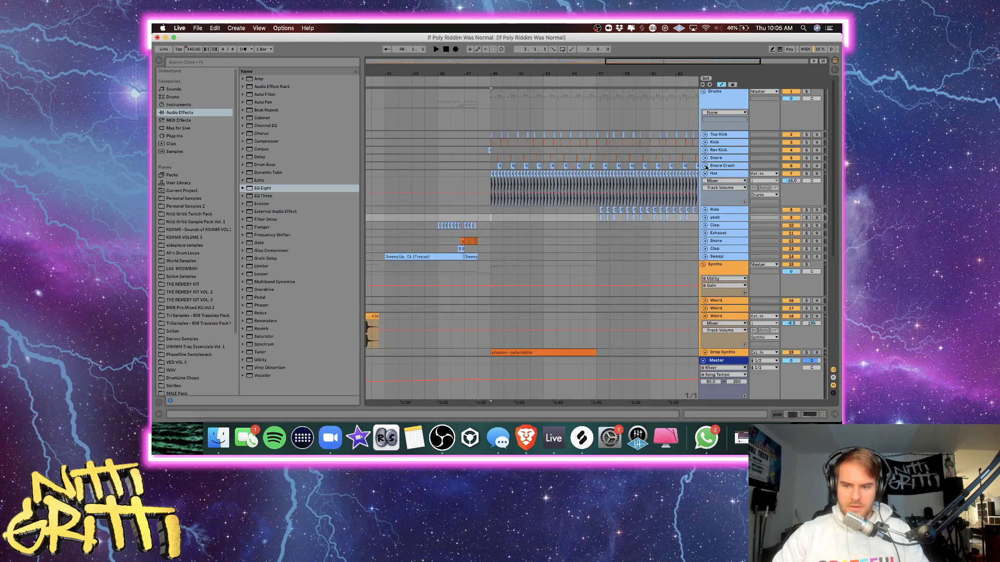
pyautogui.click(705, 165)
pyautogui.click(705, 158)
pyautogui.click(705, 150)
pyautogui.click(705, 142)
pyautogui.hscroll(2, 648, 170)
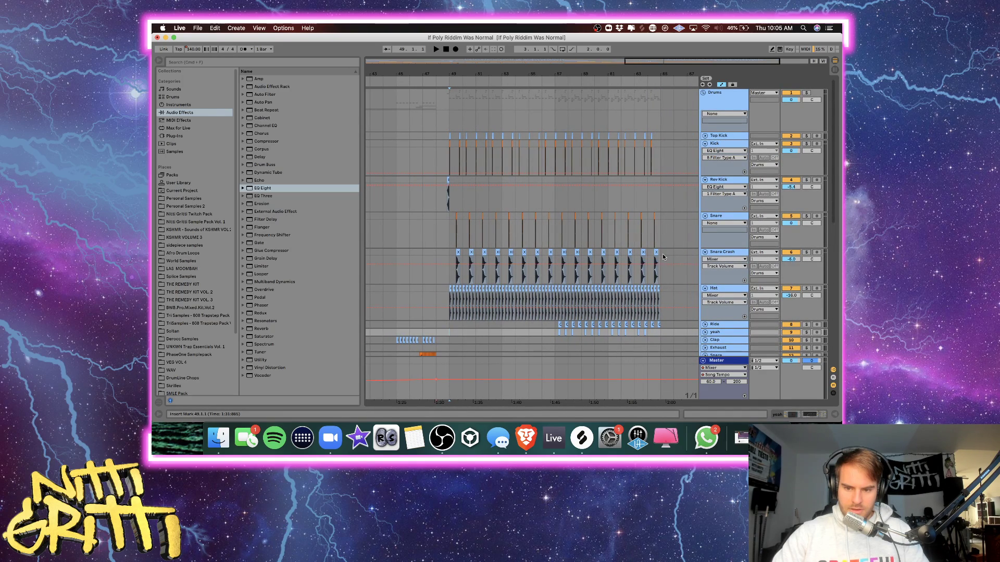
# Insert an audio track named Riddim Snare directly below the Snare track.
pyautogui.moveTo(663, 219); pyautogui.dragTo(510, 216)
pyautogui.click(720, 217)
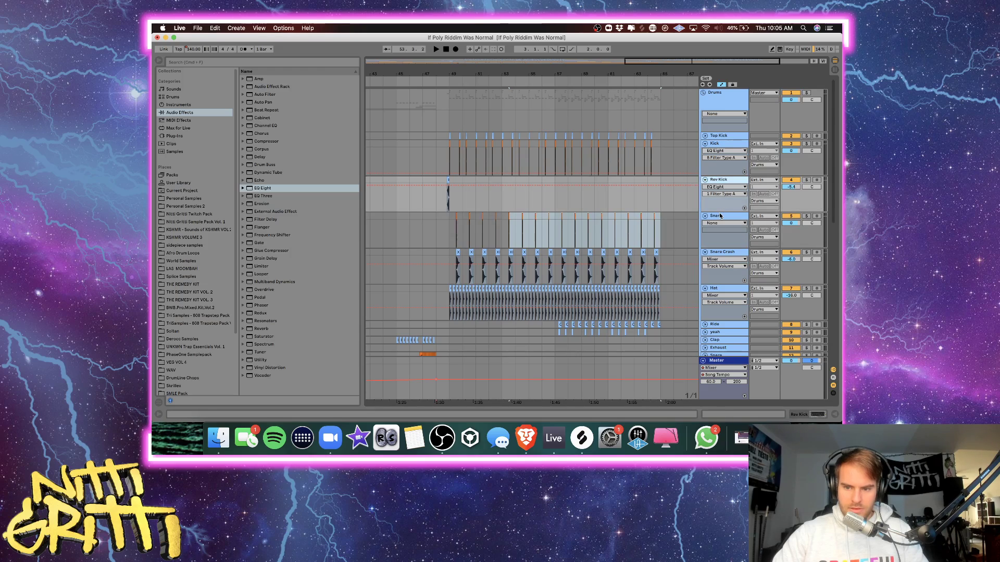
pyautogui.press('super+t')
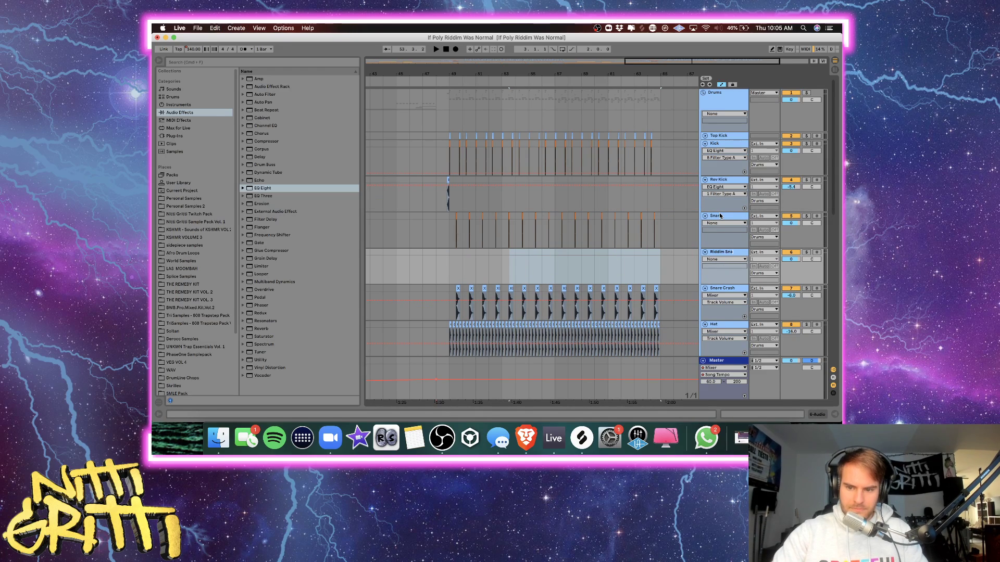
# Move the Snare clips from bar 49 to bar 65 onto the Riddim Snare track at the same position.
pyautogui.moveTo(670, 224); pyautogui.dragTo(448, 244)
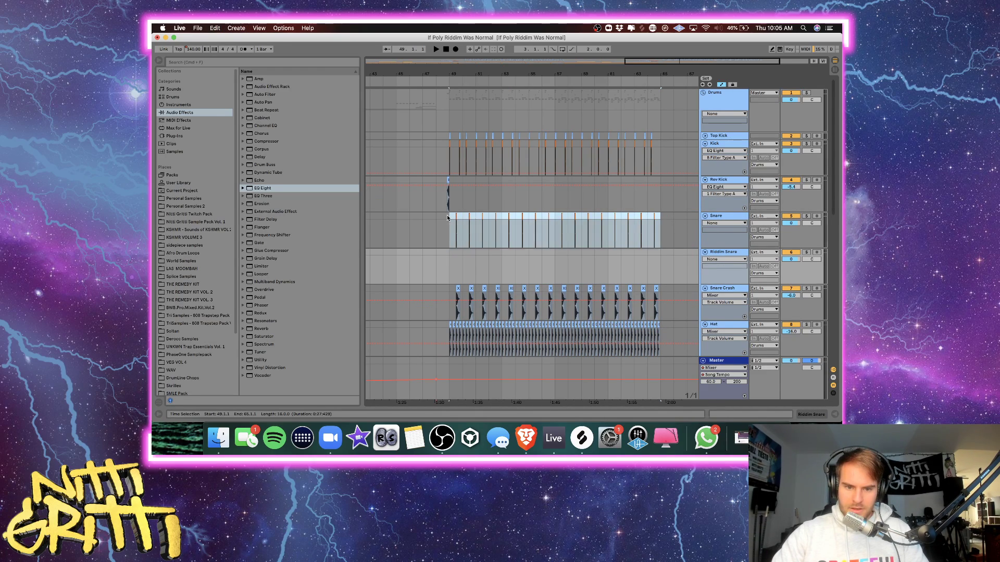
pyautogui.press('Delete')
pyautogui.click(448, 254)
pyautogui.press('super+v')
# Delete the Top Kick and Kick clips from 49.3.1 to 67.1.1, keeping only their first hits at bar 49.
pyautogui.click(446, 253)
pyautogui.press('+')
pyautogui.press('+')
pyautogui.press('+')
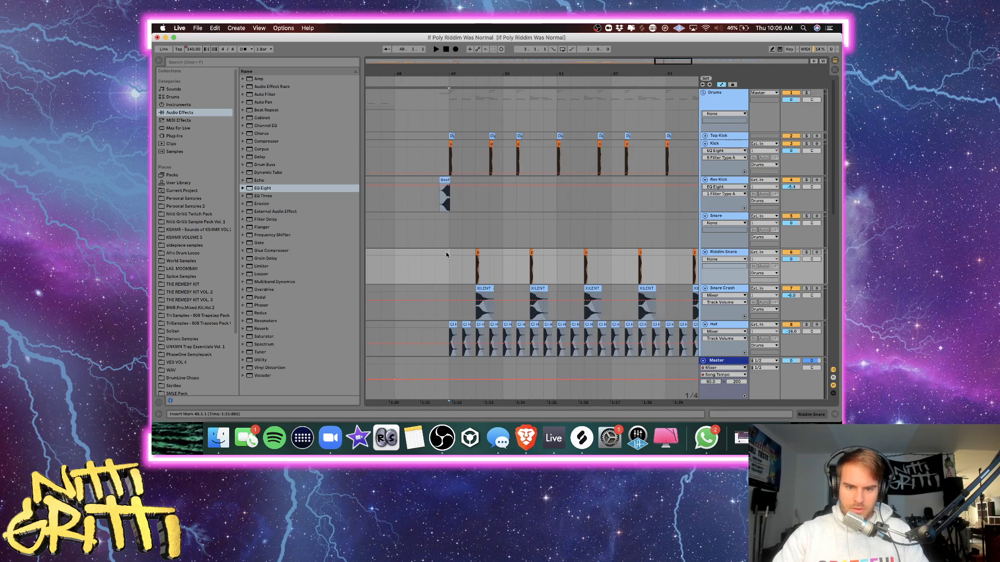
pyautogui.click(482, 147)
pyautogui.scroll(-5, 480, 145)
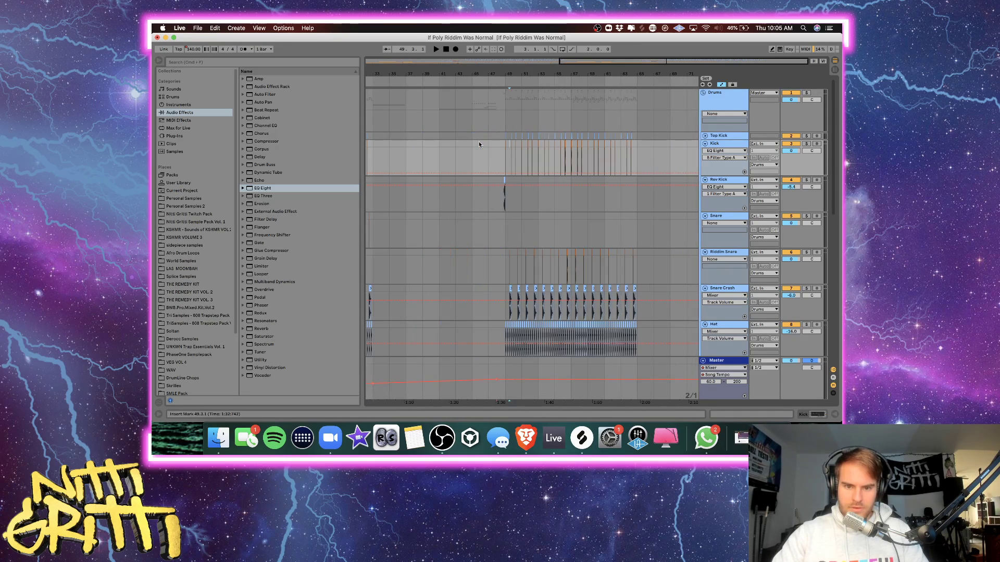
pyautogui.keyDown('shift'); pyautogui.click(650, 136); pyautogui.keyUp('shift')
pyautogui.press('Delete')
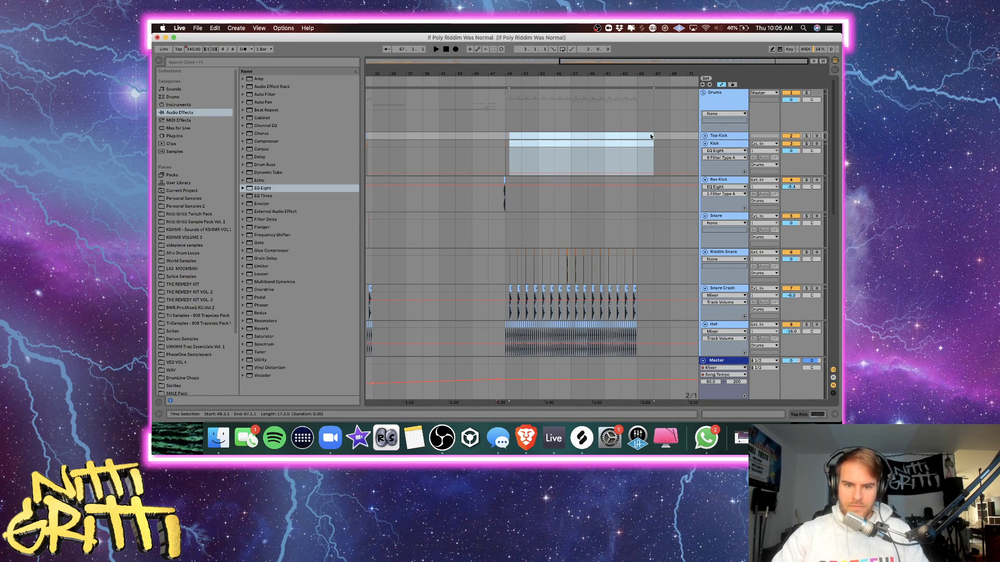
# Solo the Drums group and play the drum pattern from 49.1.1.
pyautogui.click(513, 140)
pyautogui.scroll(5, 507, 141)
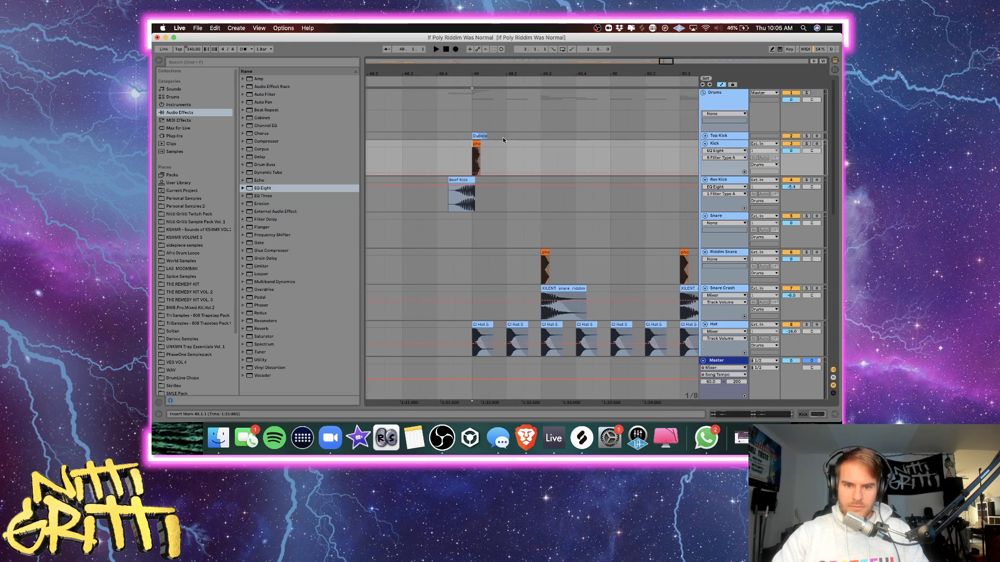
pyautogui.hscroll(3, 561, 286)
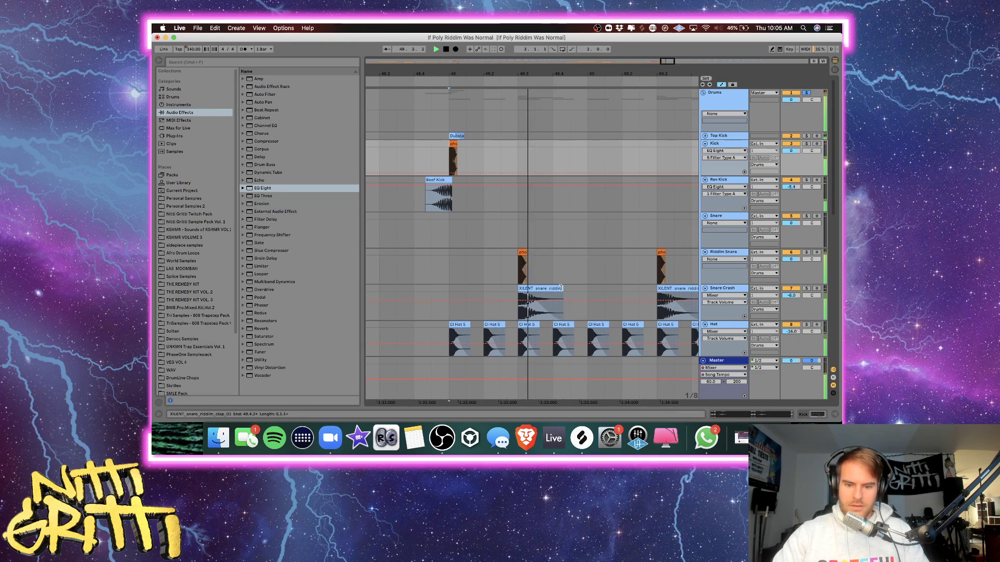
pyautogui.press('space')
# Duplicate the Top Kick and Kick hits at 49.1.1 to 49.3.1 and play the pattern from bar 49.
pyautogui.click(409, 319)
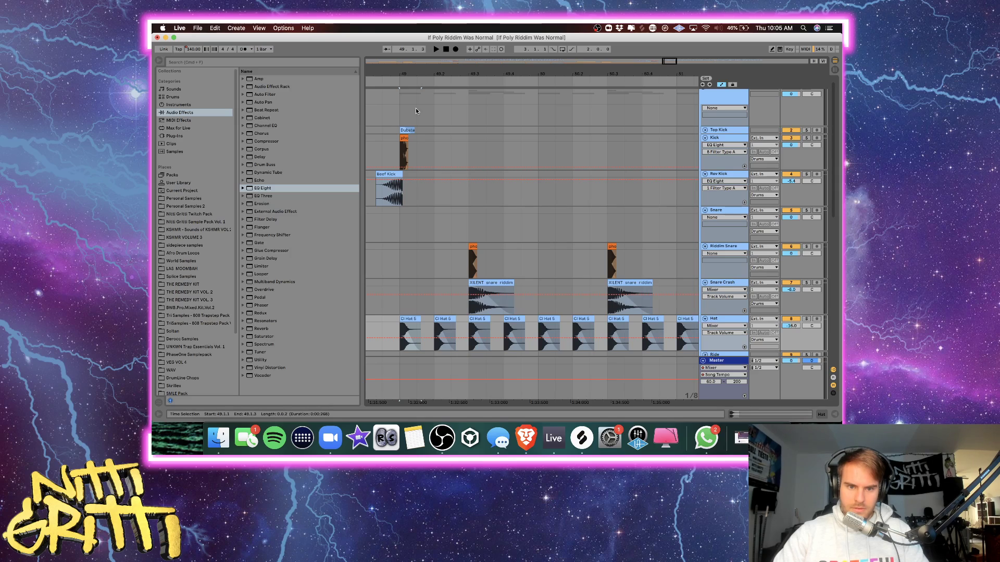
pyautogui.moveTo(465, 146); pyautogui.dragTo(401, 151)
pyautogui.press('super+d')
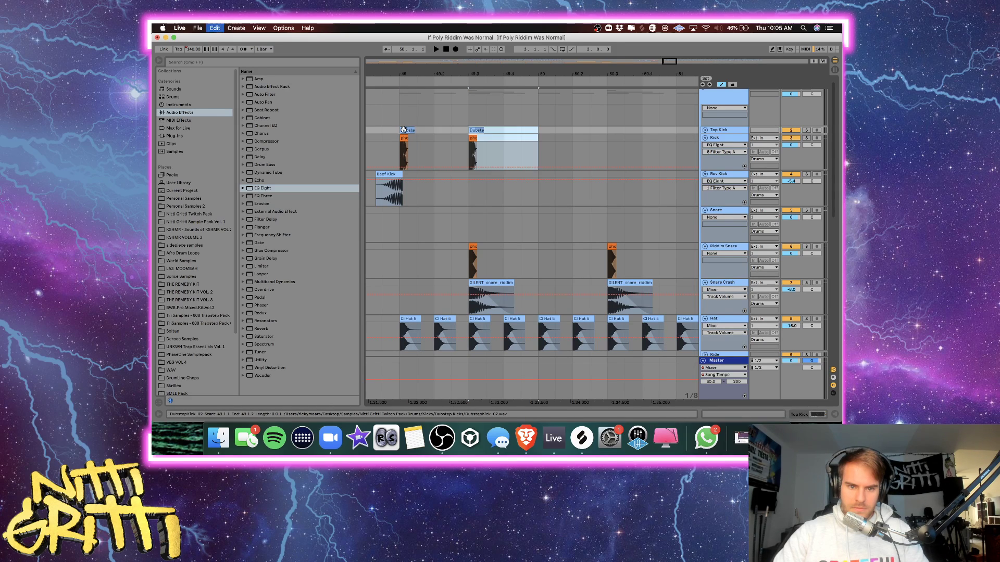
pyautogui.press('space')
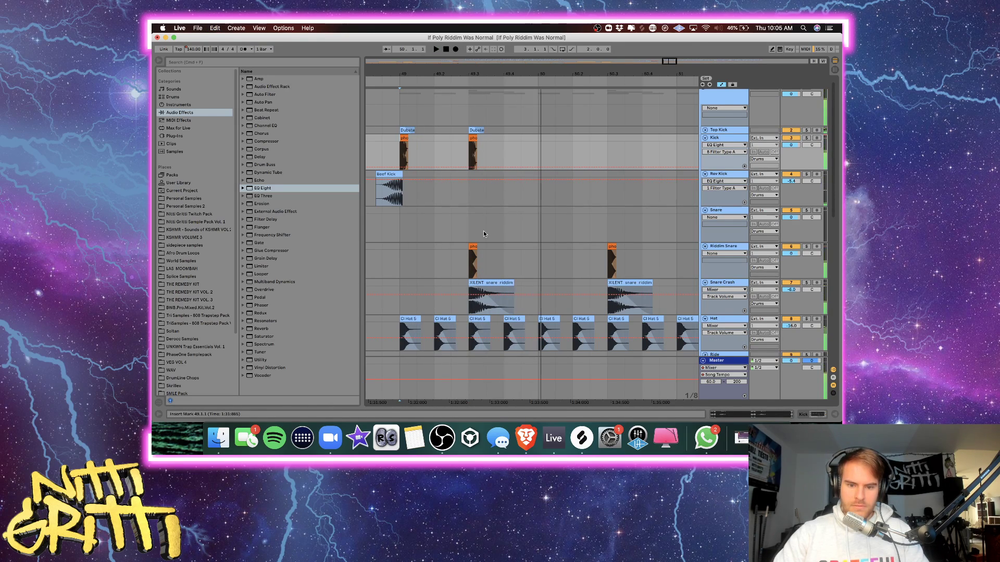
# Solo the Riddim Snare track, play it from 49.3.1, and add an EQ Eight to the track.
pyautogui.click(473, 256)
pyautogui.press('space')
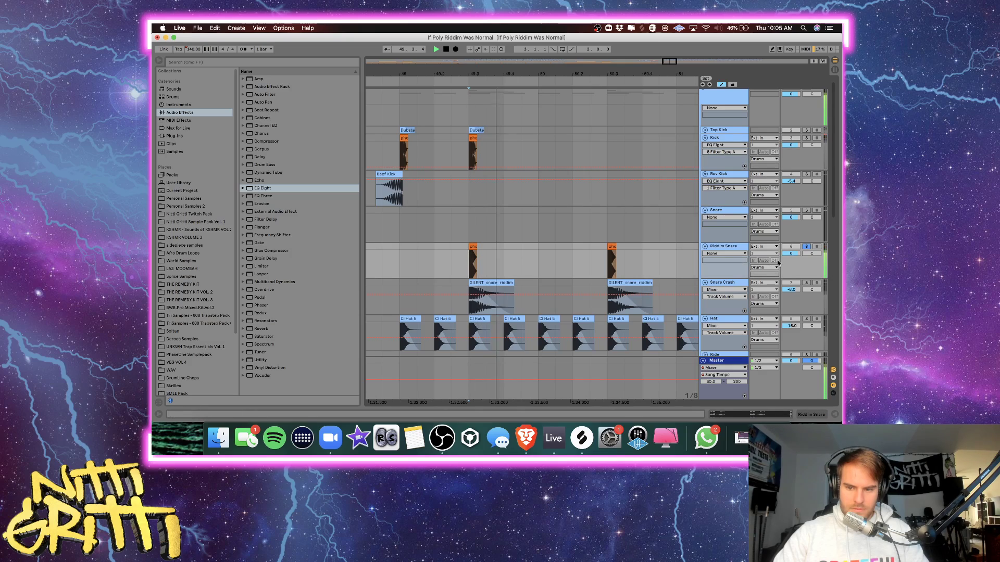
pyautogui.doubleClick(736, 248)
pyautogui.doubleClick(264, 189)
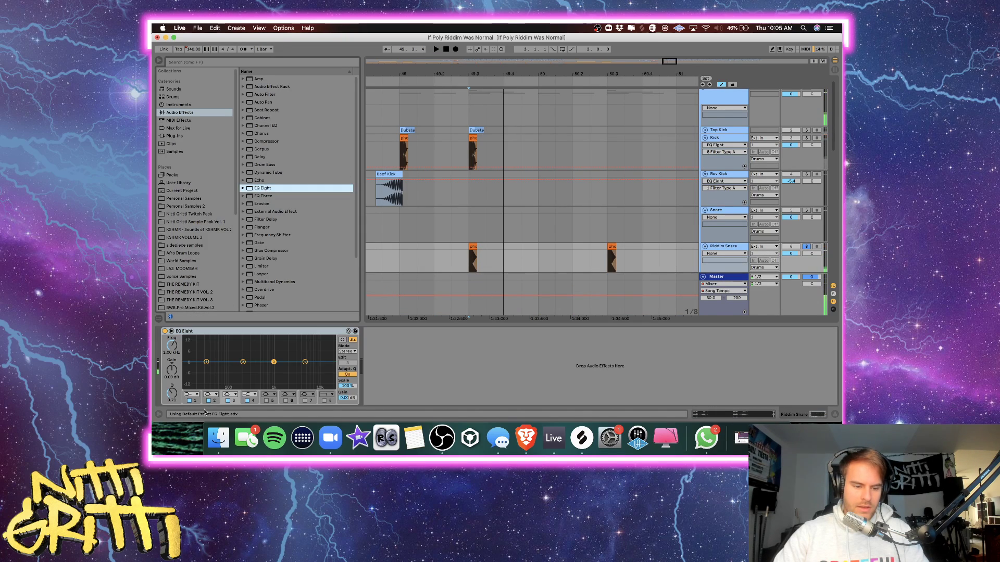
# Set band 1 of the Riddim Snare's EQ Eight to a low cut at about 76 Hz while auditioning the snare.
pyautogui.click(195, 396)
pyautogui.click(193, 402)
pyautogui.press('space')
pyautogui.press('space')
pyautogui.press('space')
pyautogui.moveTo(207, 377); pyautogui.dragTo(224, 387)
# Play the filtered Riddim Snare and select Reverb among the audio effects.
pyautogui.press('space')
pyautogui.scroll(-3, 297, 209)
pyautogui.click(261, 260)
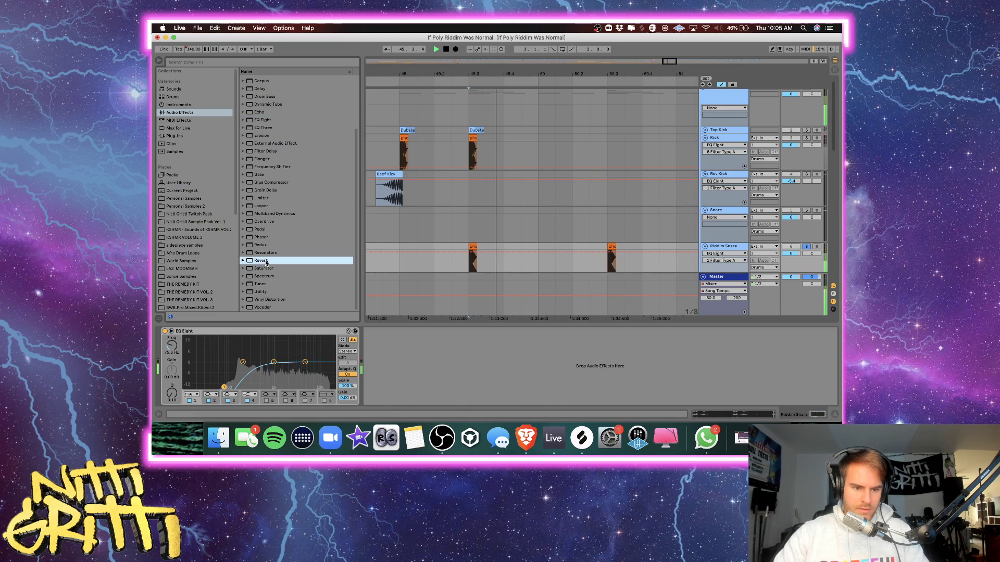
# Add a Reverb after the EQ Eight on the Riddim Snare track and enable its input low-cut filter.
pyautogui.moveTo(261, 260); pyautogui.dragTo(384, 351)
pyautogui.click(392, 344)
pyautogui.press('space')
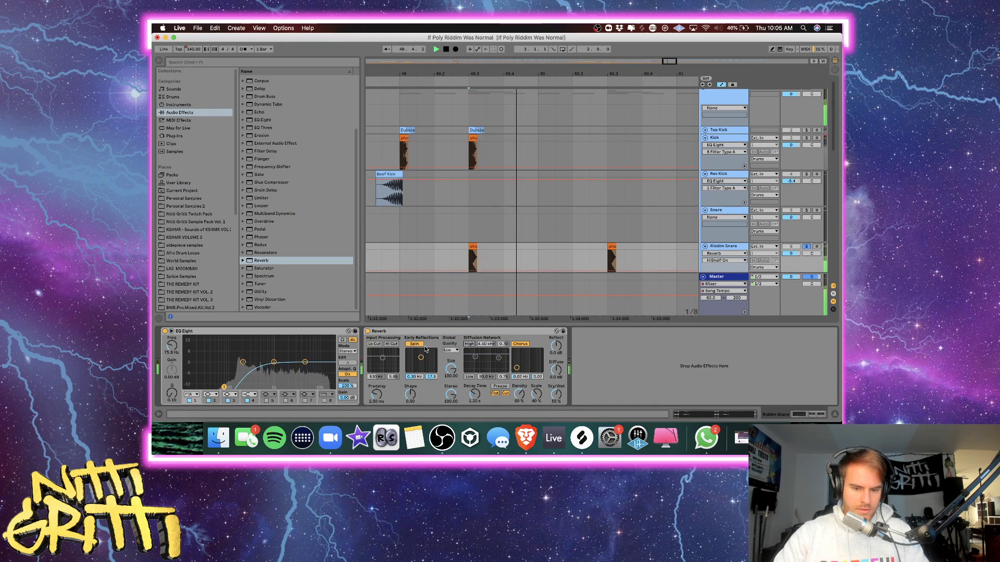
pyautogui.click(374, 344)
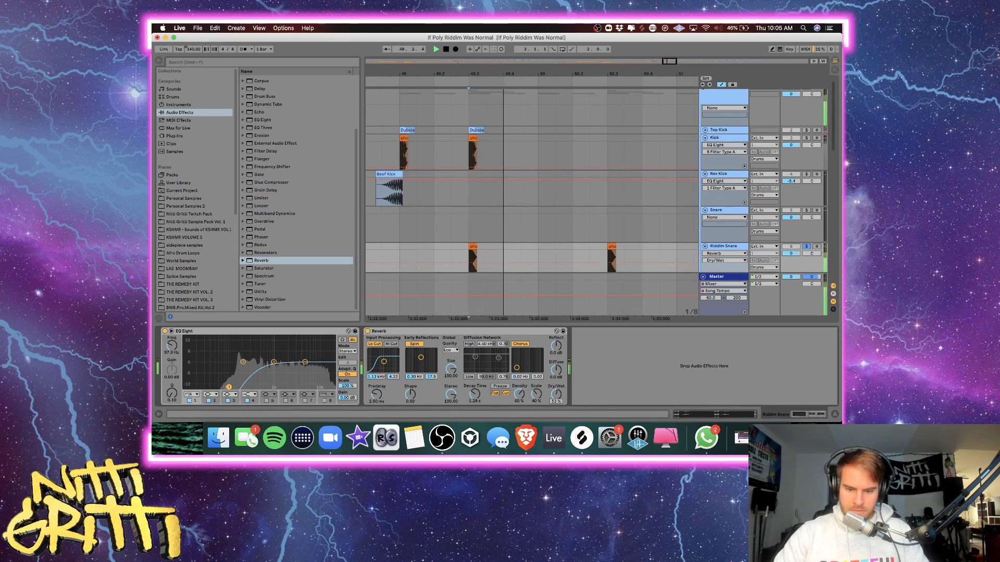
# Lower the Reverb's dry/wet mix to about 43%, check it in playback and hide the device view.
pyautogui.moveTo(556, 395); pyautogui.dragTo(556, 405)
pyautogui.press('space')
pyautogui.press('space')
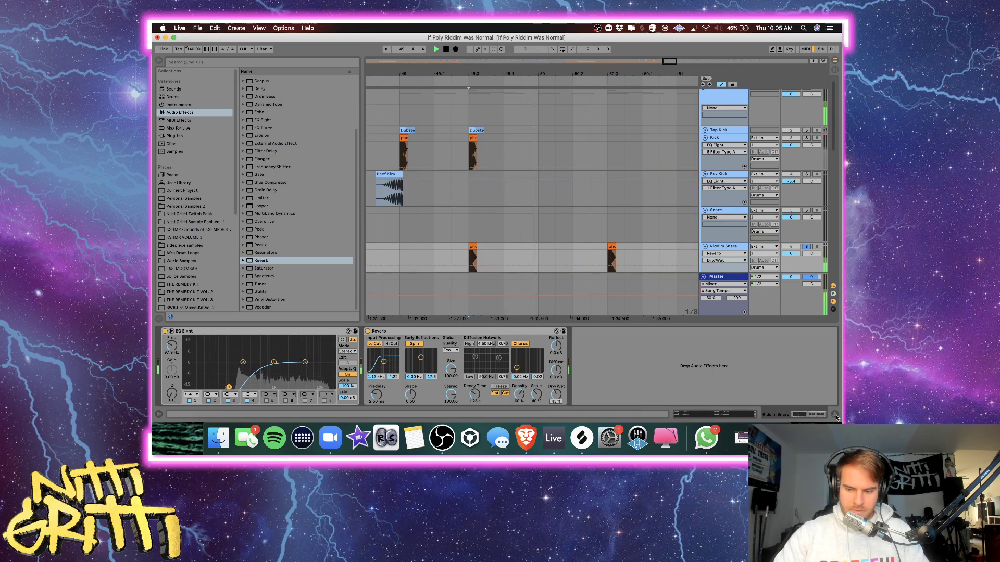
pyautogui.press('space')
pyautogui.click(835, 415)
# Trim the end of the reversed Beef Kick clip back to 49.1.1 and hide the automation lanes.
pyautogui.scroll(1, 806, 127)
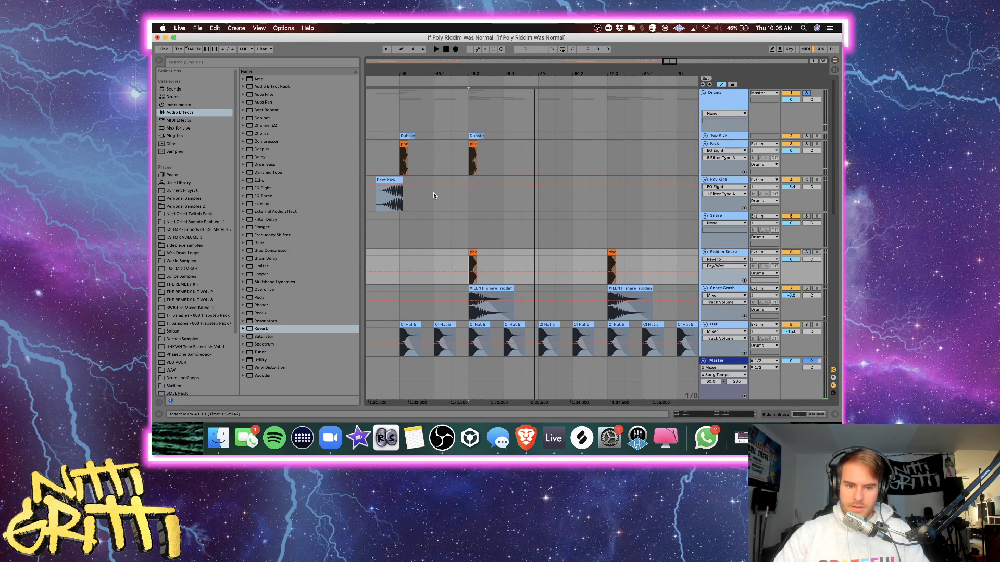
pyautogui.click(396, 180)
pyautogui.scroll(5, 396, 180)
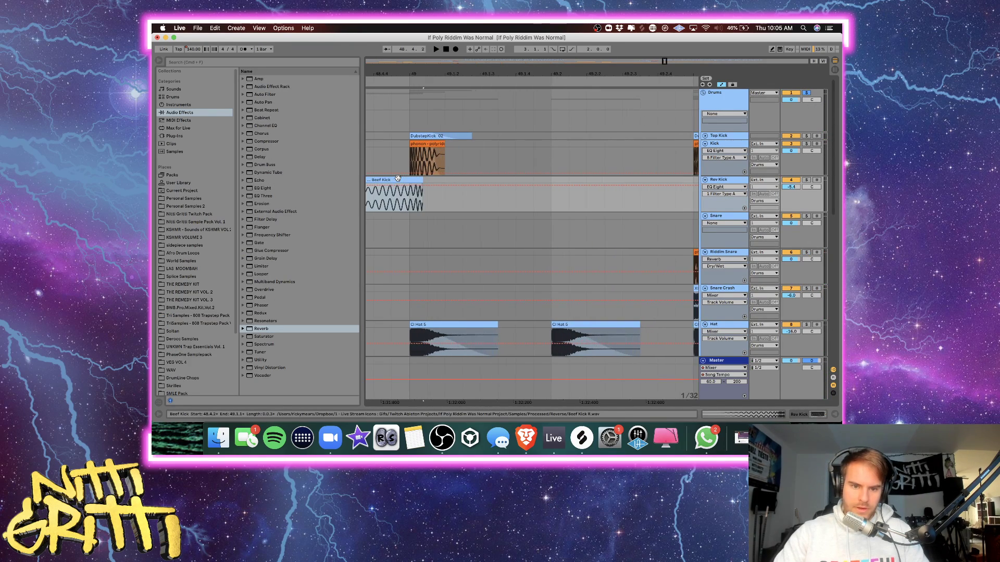
pyautogui.moveTo(401, 181); pyautogui.dragTo(388, 179)
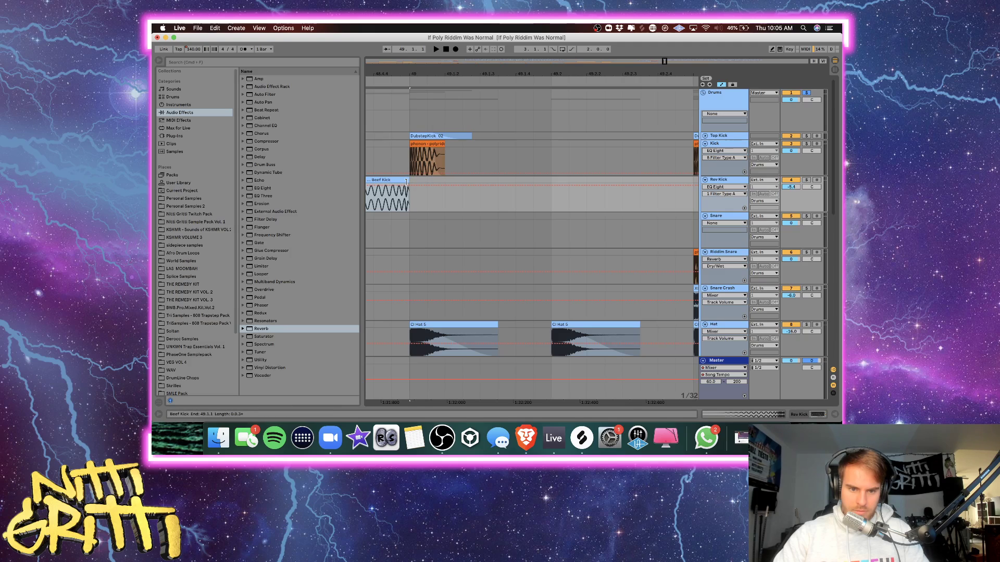
pyautogui.press('a')
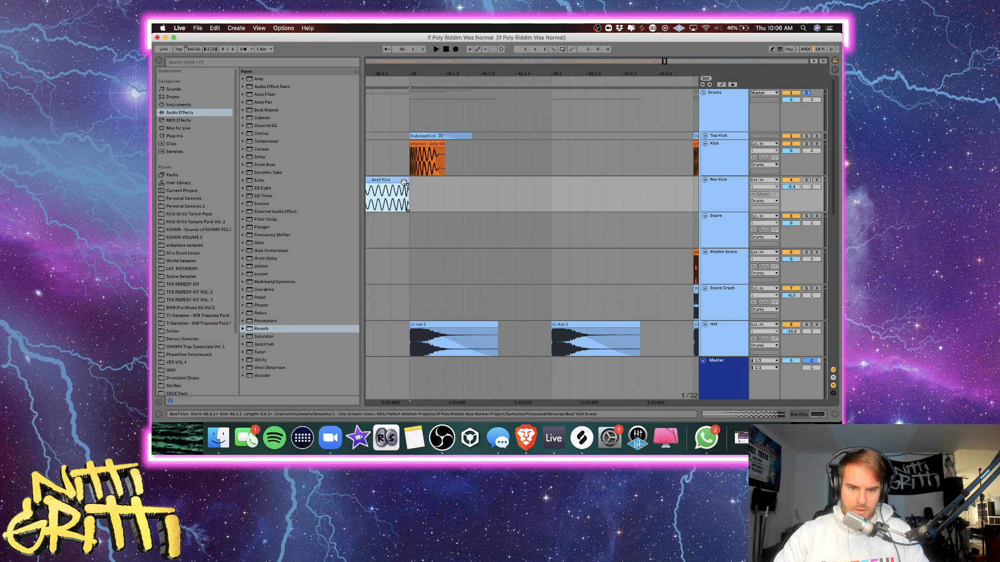
# Play back the drum section from the end of the reversed kick through the first snare hits.
pyautogui.press('space')
pyautogui.scroll(-3, 403, 182)
pyautogui.scroll(-2, 403, 181)
pyautogui.scroll(-3, 523, 223)
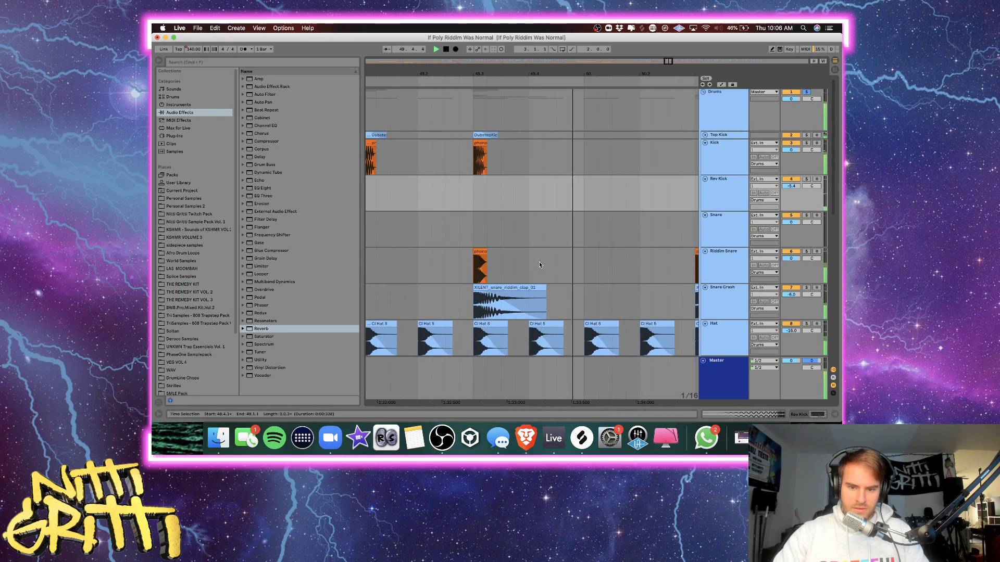
pyautogui.click(542, 266)
pyautogui.hscroll(3, 541, 265)
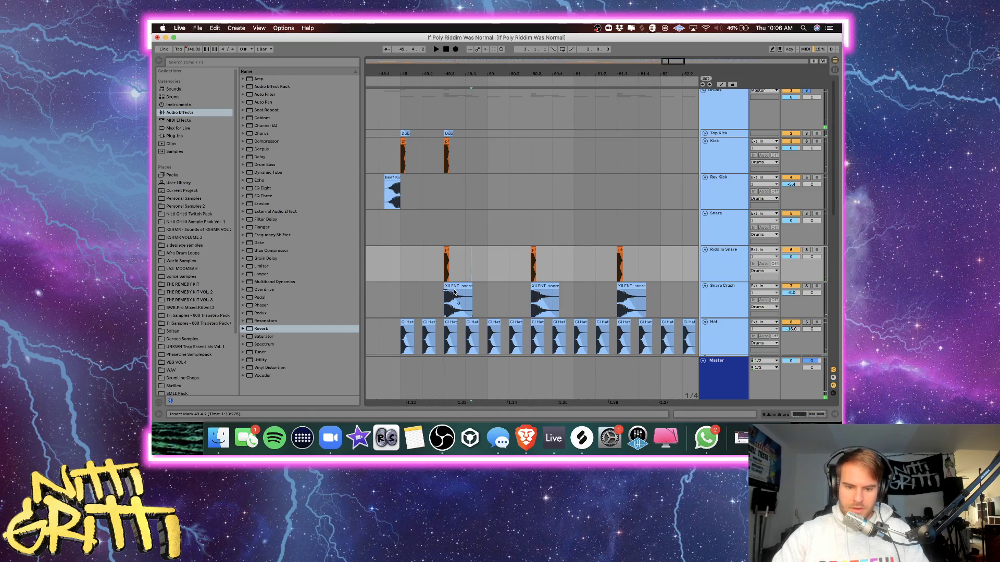
# Select all the Snare Crash clips along the drop, inspect their shared clip settings and close the clip view.
pyautogui.click(456, 286)
pyautogui.scroll(-2, 456, 286)
pyautogui.scroll(-5, 456, 286)
pyautogui.scroll(-2, 539, 290)
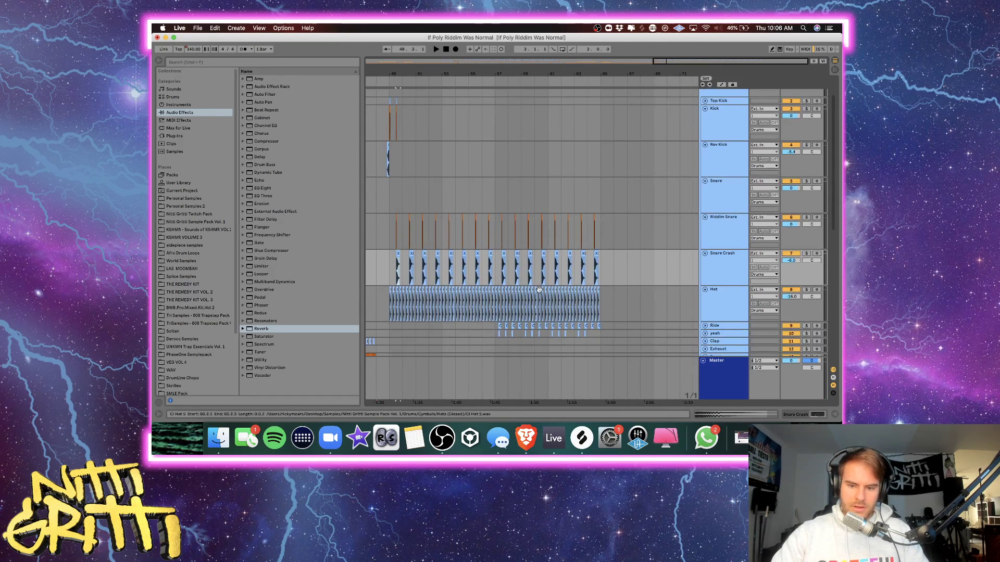
pyautogui.keyDown('shift'); pyautogui.doubleClick(596, 254); pyautogui.keyUp('shift')
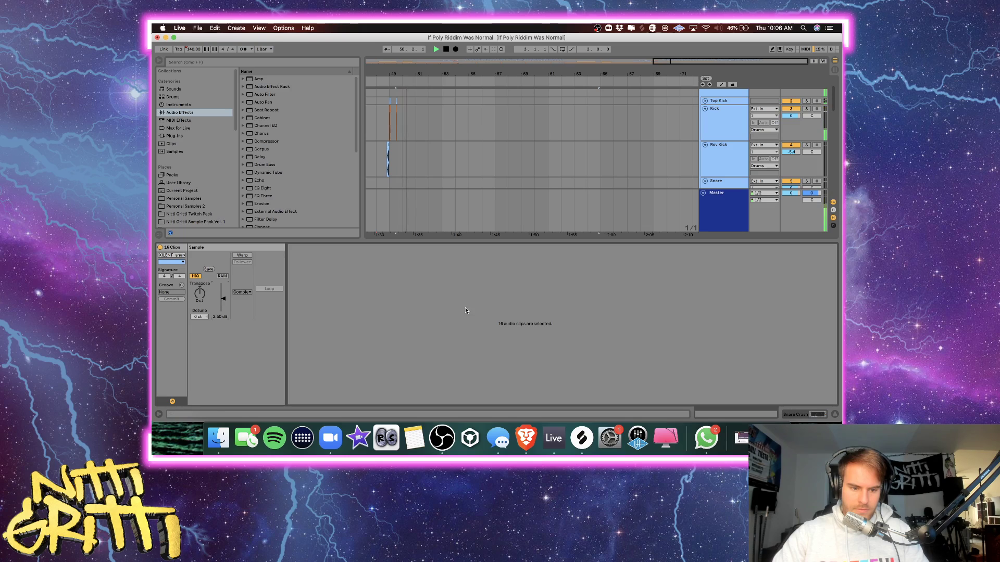
pyautogui.click(834, 414)
# Duplicate the Top Kick and Kick clips of bar 49 repeatedly to fill the drop up to bar 57.
pyautogui.scroll(2, 471, 219)
pyautogui.click(390, 219)
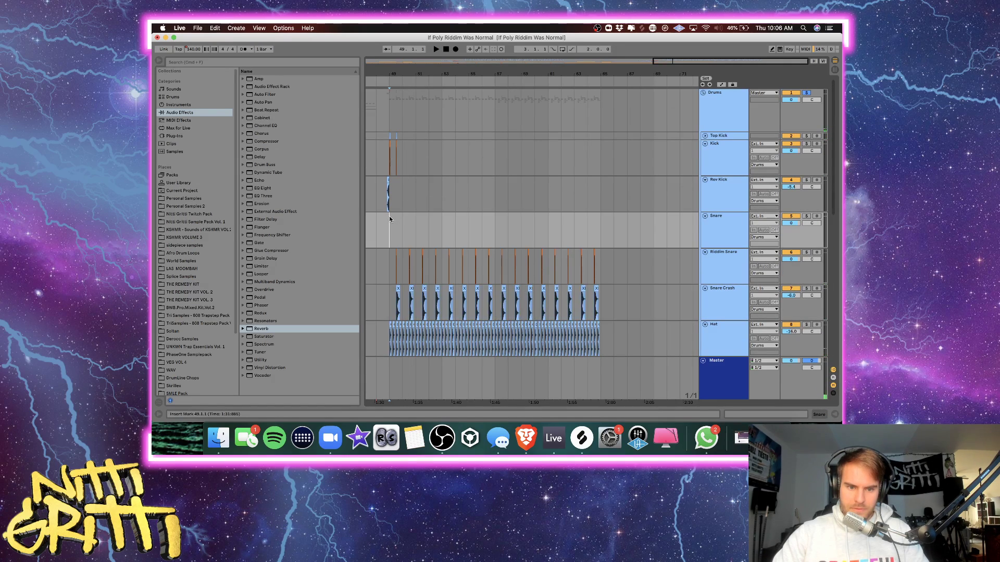
pyautogui.scroll(5, 391, 219)
pyautogui.moveTo(439, 162); pyautogui.dragTo(383, 142)
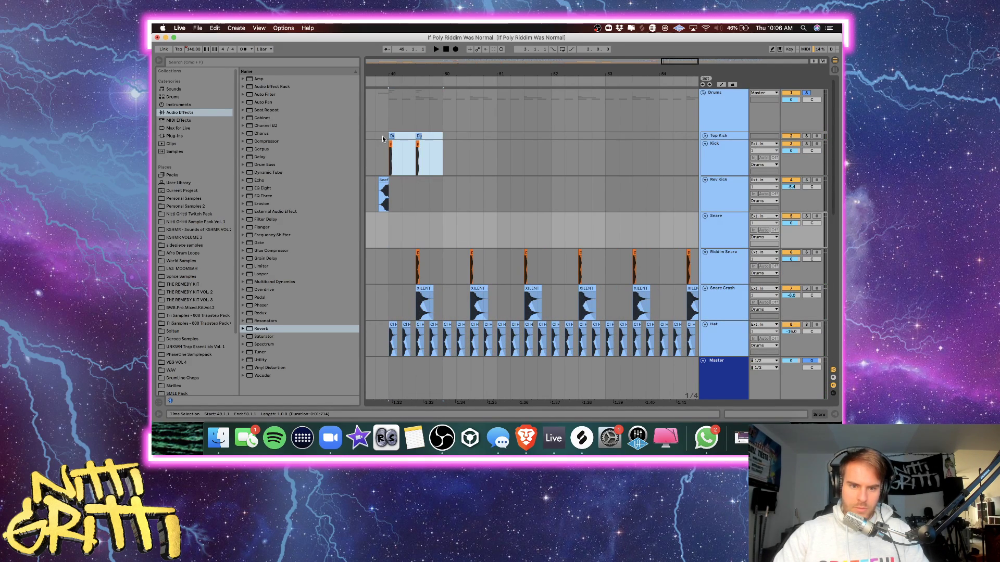
pyautogui.press('super+d')
pyautogui.press('-')
pyautogui.press('super+d')
pyautogui.press('super+d')
pyautogui.press('super+d')
pyautogui.press('-')
pyautogui.press('super+d')
pyautogui.hscroll(1, 596, 220)
pyautogui.press('super+d')
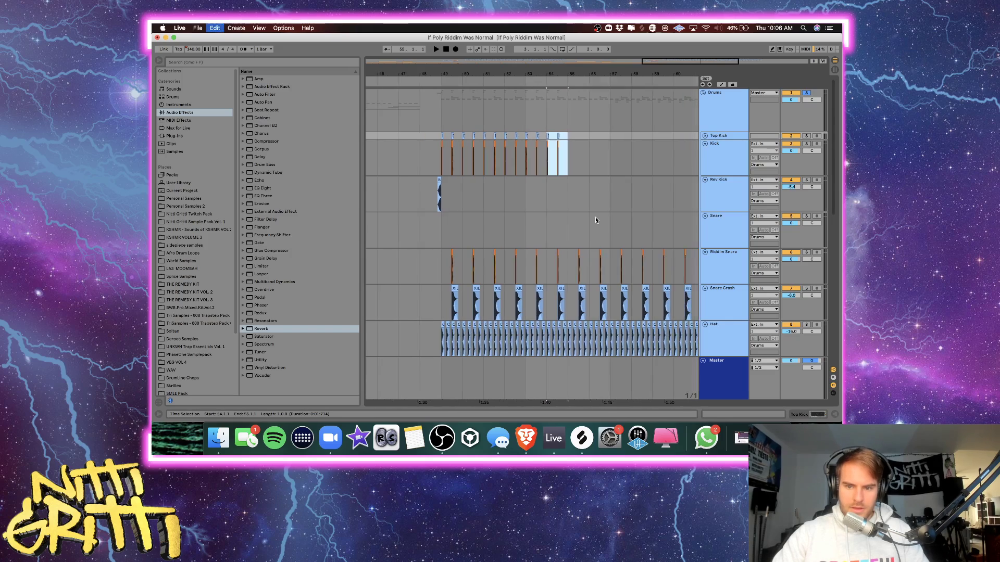
pyautogui.press('super+d')
pyautogui.press('super+d')
# Collapse the individual tracks in the Drums group and turn off the group's solo.
pyautogui.click(736, 169)
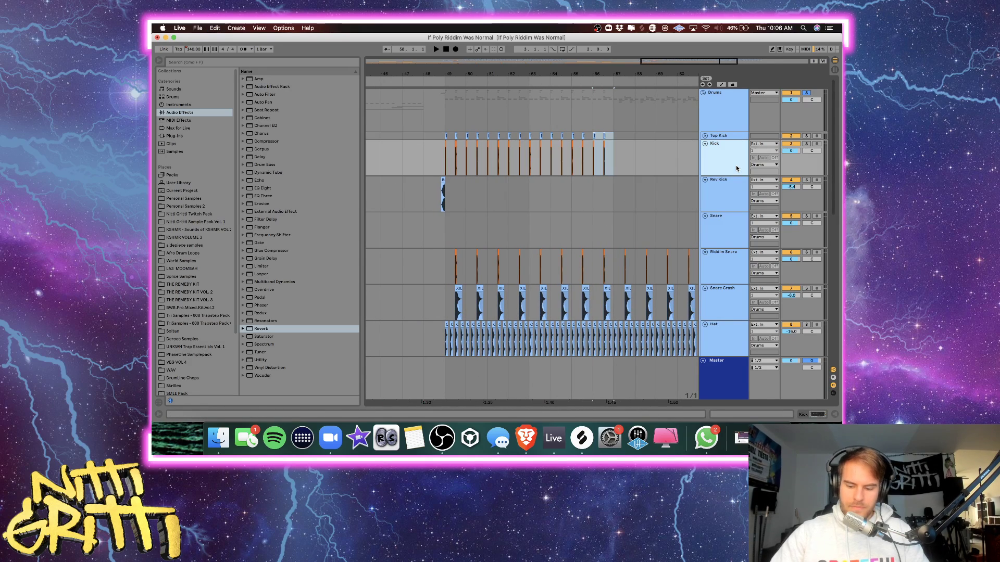
pyautogui.hotkey('alt', 'u')
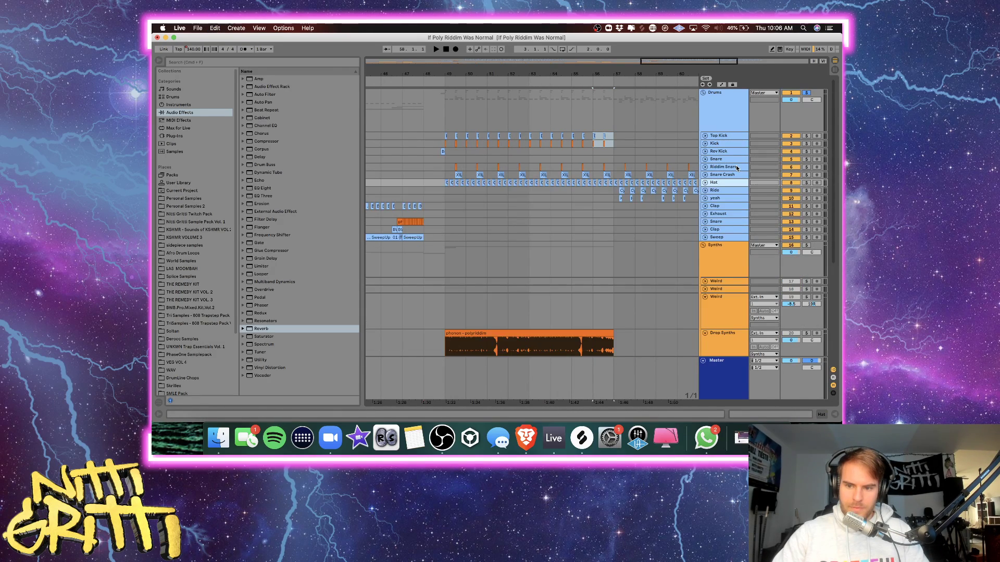
pyautogui.click(806, 92)
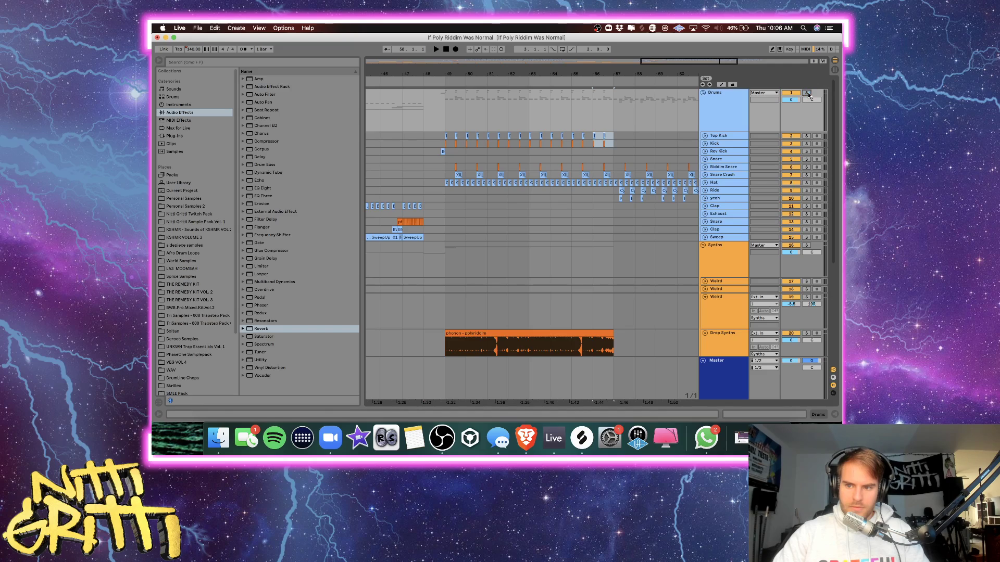
# Insert an audio track below Drop Synths and name it Riddim Drop Synths.
pyautogui.scroll(-4, 405, 303)
pyautogui.click(731, 384)
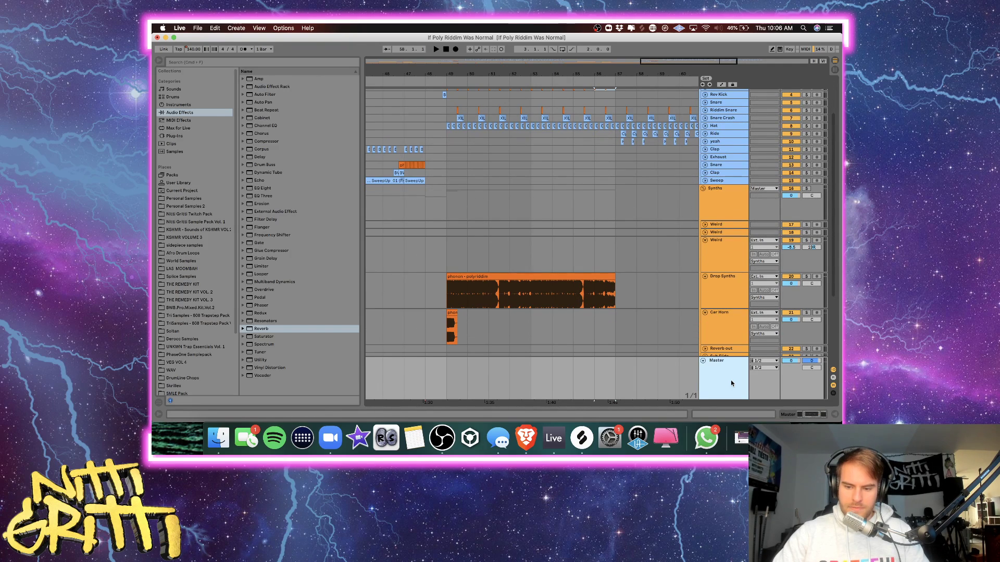
pyautogui.click(719, 304)
pyautogui.press('super+t')
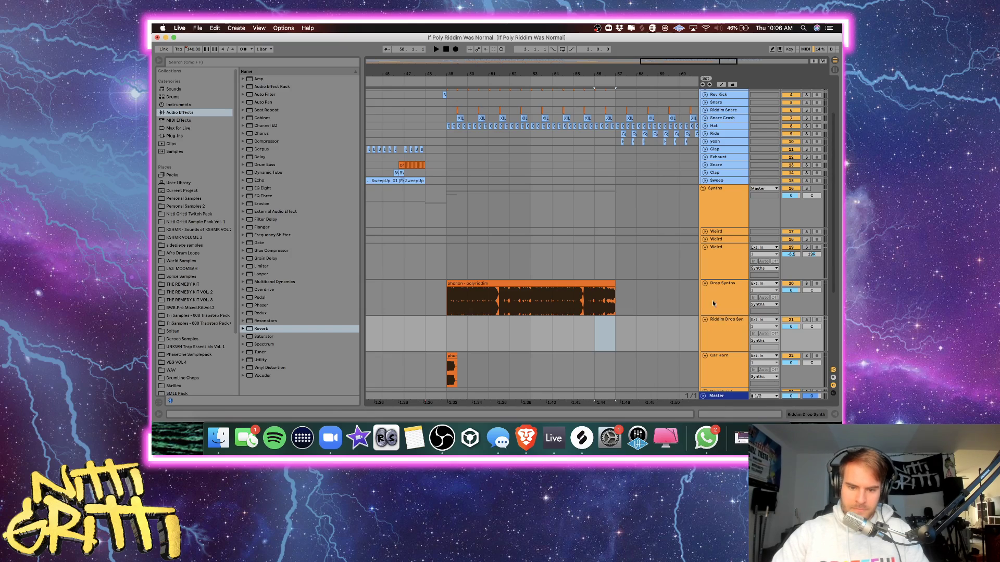
# Trim the start of the Car Horn clip to 49.2.1.
pyautogui.scroll(-8, 714, 304)
pyautogui.click(719, 256)
pyautogui.press('+')
pyautogui.press('+')
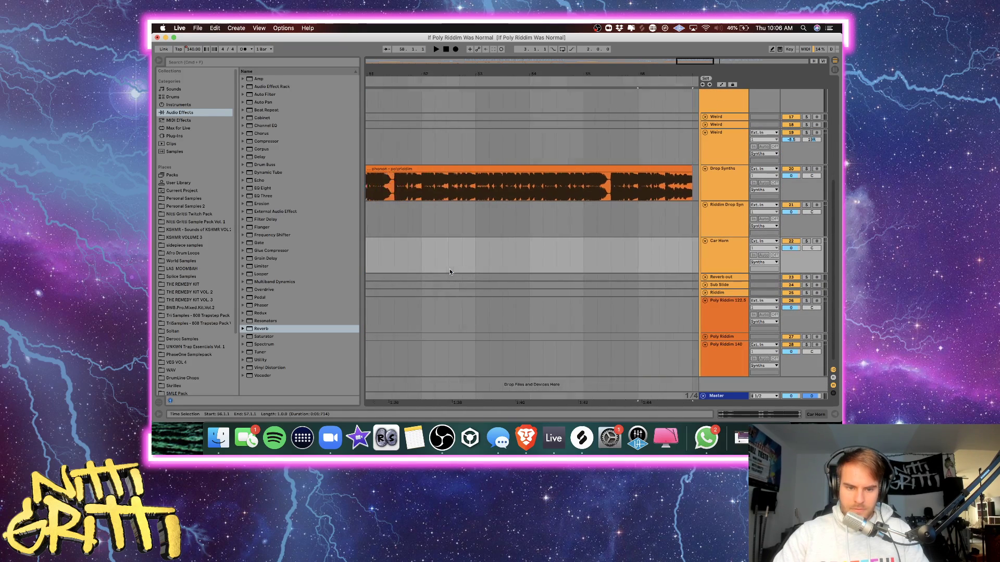
pyautogui.hscroll(-8, 450, 271)
pyautogui.scroll(4, 450, 272)
pyautogui.click(410, 269)
pyautogui.click(419, 275)
pyautogui.press('+')
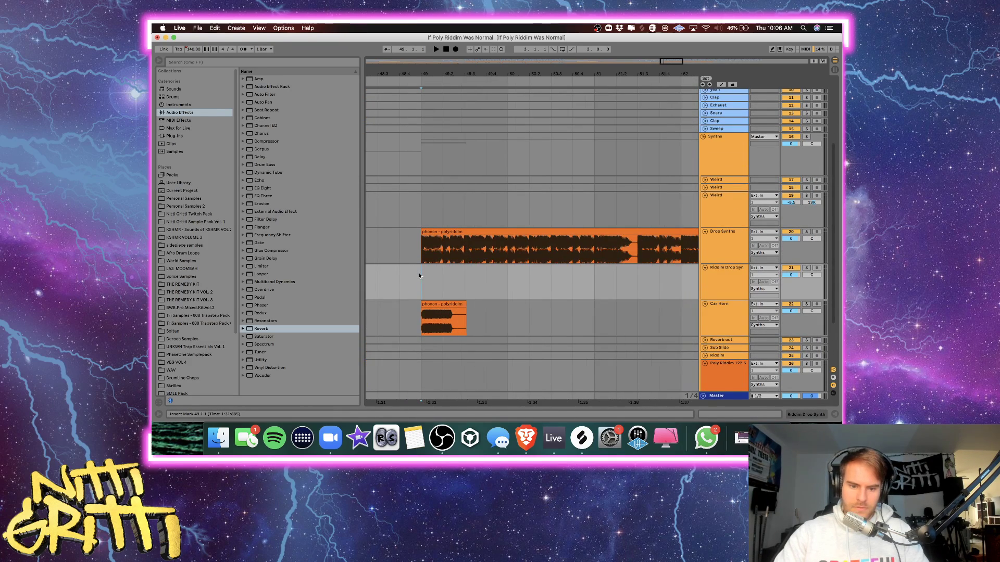
pyautogui.moveTo(438, 305); pyautogui.dragTo(467, 307)
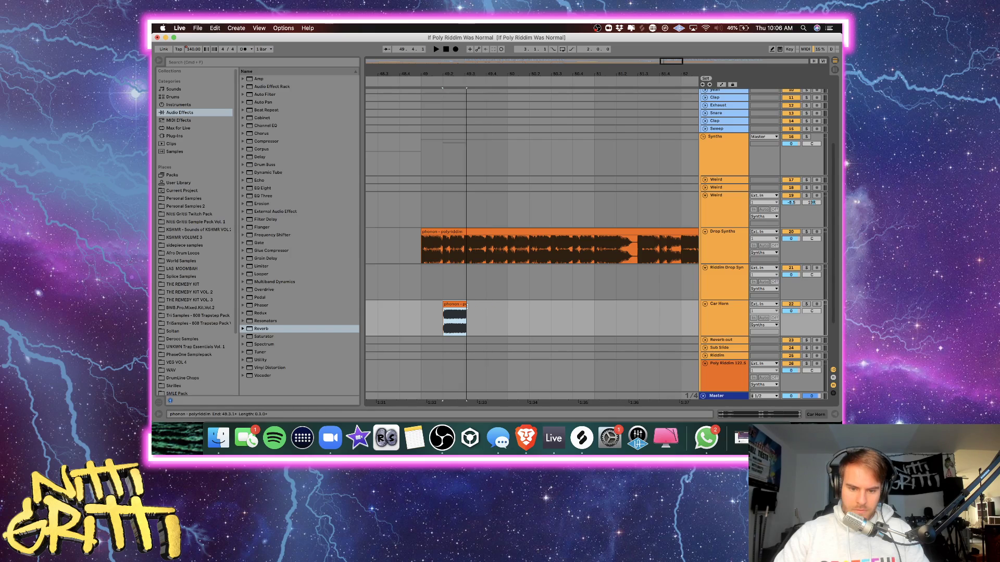
# Cut the Drop Synths clip at 49.2.1 and trim the remainder's start to leave a gap after the first beat.
pyautogui.click(444, 259)
pyautogui.moveTo(446, 231); pyautogui.dragTo(553, 245)
pyautogui.click(443, 243)
# Play back the transition from bar 47 into the drop to hear the synth and car horn together.
pyautogui.hscroll(-5, 439, 239)
pyautogui.click(439, 239)
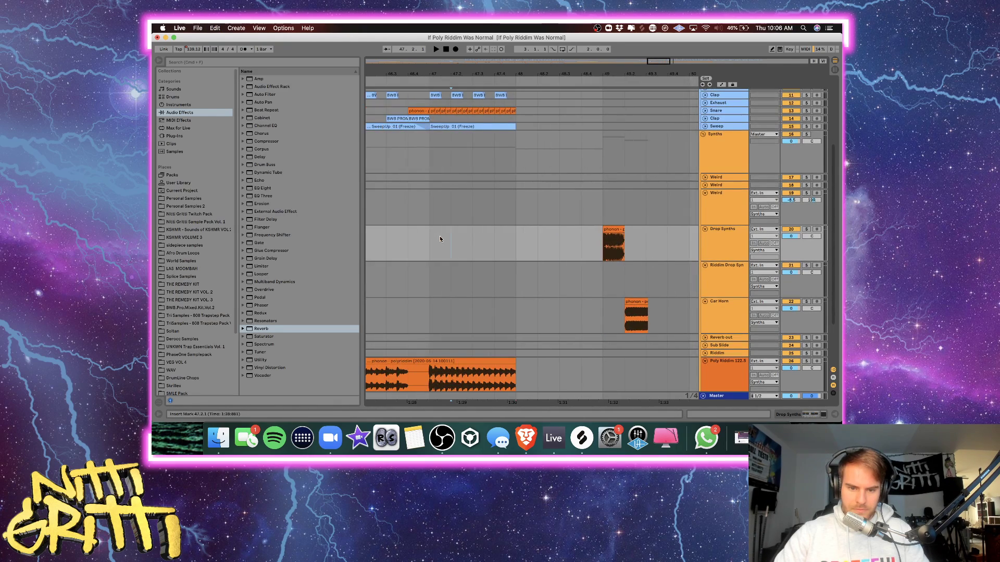
pyautogui.press('space')
pyautogui.hscroll(2, 440, 239)
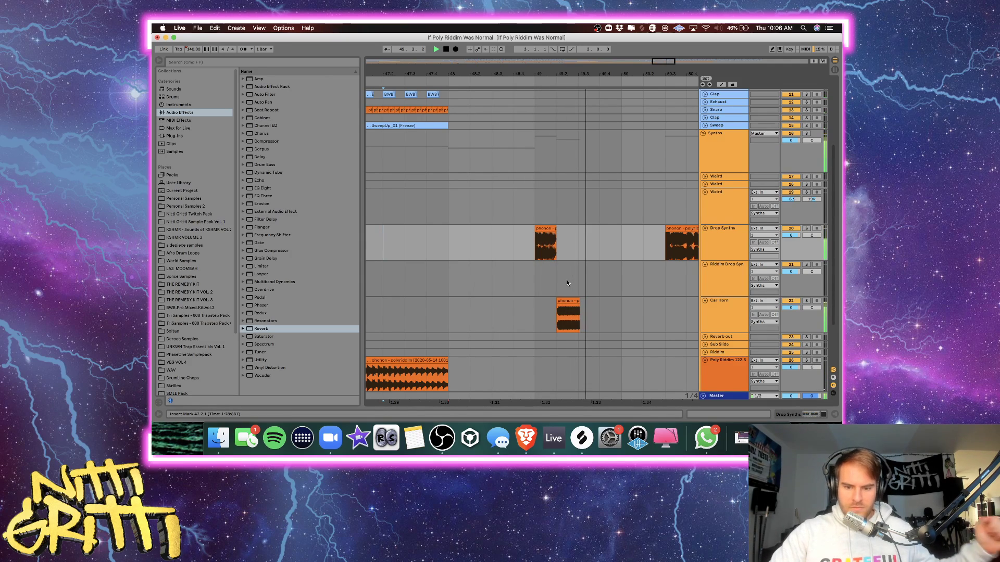
pyautogui.hscroll(2, 552, 289)
pyautogui.scroll(-1, 552, 289)
# Audition the Car Horn clip and trim its end to 49.3.1 so it lasts exactly one beat.
pyautogui.click(535, 294)
pyautogui.press('+')
pyautogui.press('+')
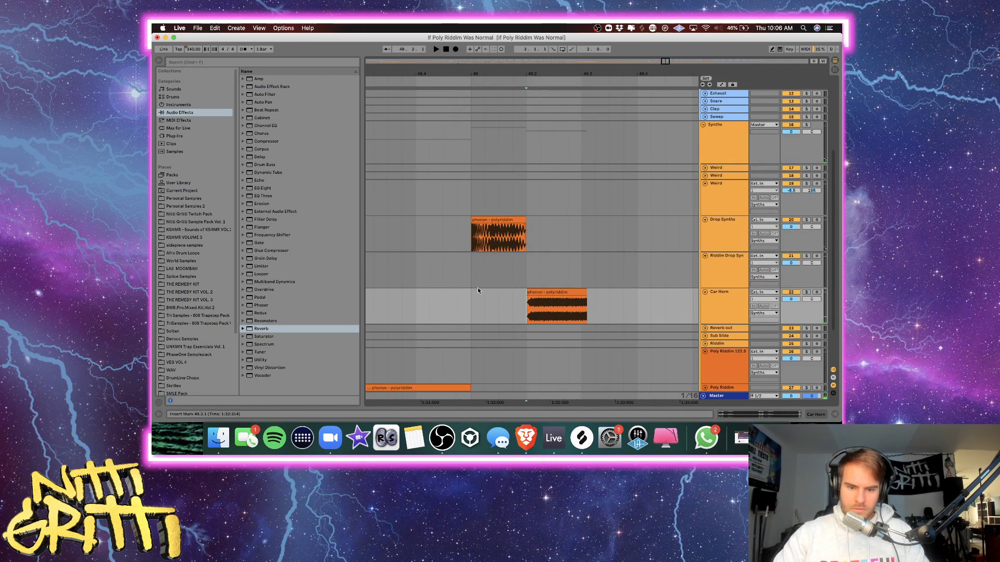
pyautogui.click(458, 283)
pyautogui.press('space')
pyautogui.hscroll(1, 577, 309)
pyautogui.scroll(-1, 577, 309)
pyautogui.press('space')
pyautogui.hscroll(2, 577, 309)
pyautogui.moveTo(526, 291); pyautogui.dragTo(520, 291)
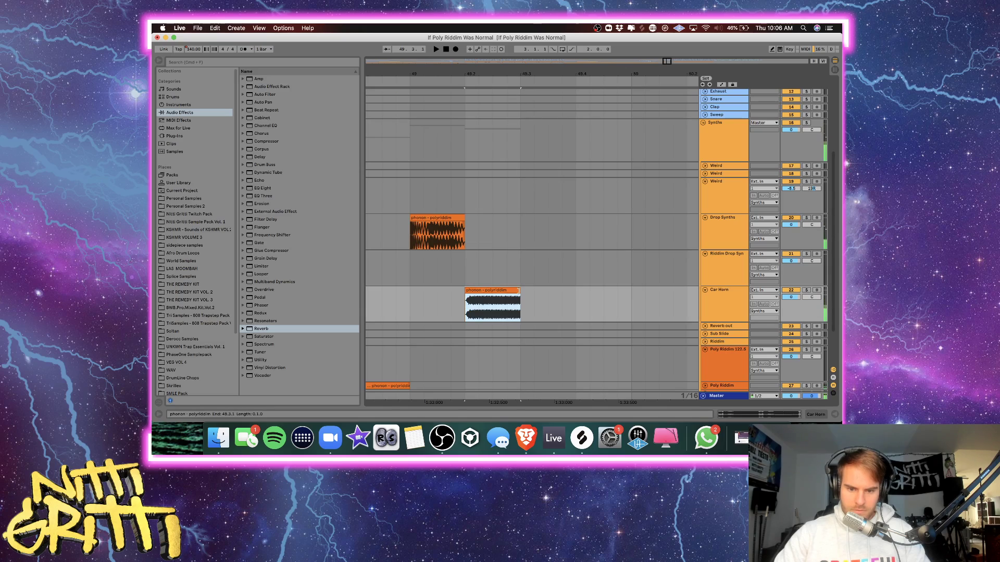
# Extend the start of the second Drop Synths clip back to 49.3.1, directly after the car horn.
pyautogui.press('a')
pyautogui.press('a')
pyautogui.press('-')
pyautogui.press('-')
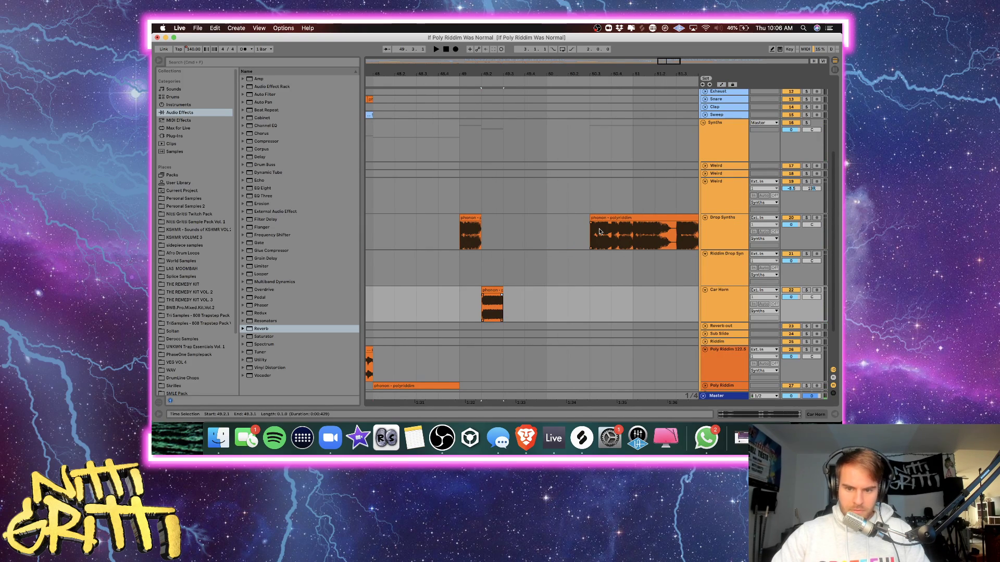
pyautogui.moveTo(595, 219); pyautogui.dragTo(529, 226)
pyautogui.press('super+z')
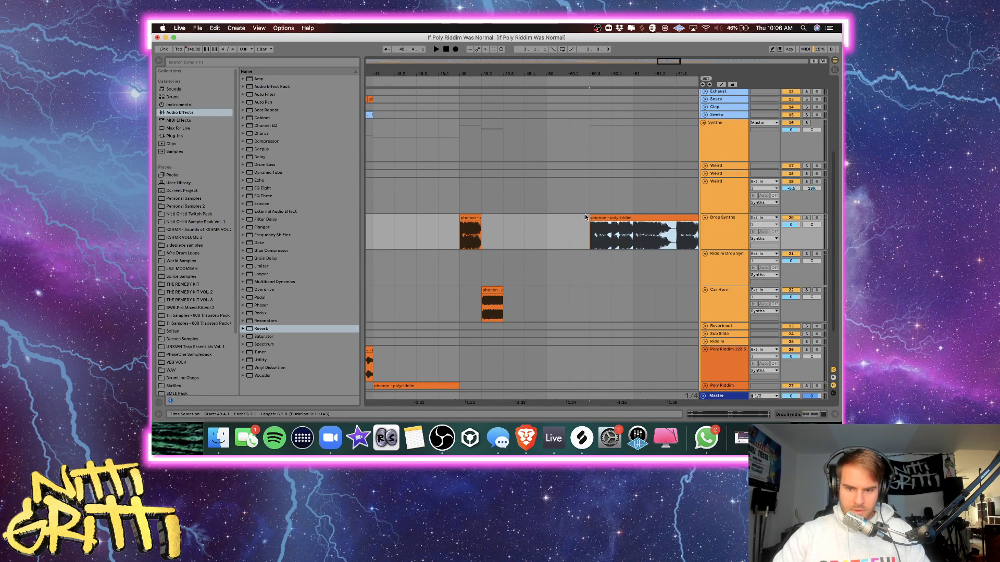
pyautogui.moveTo(590, 217); pyautogui.dragTo(514, 224)
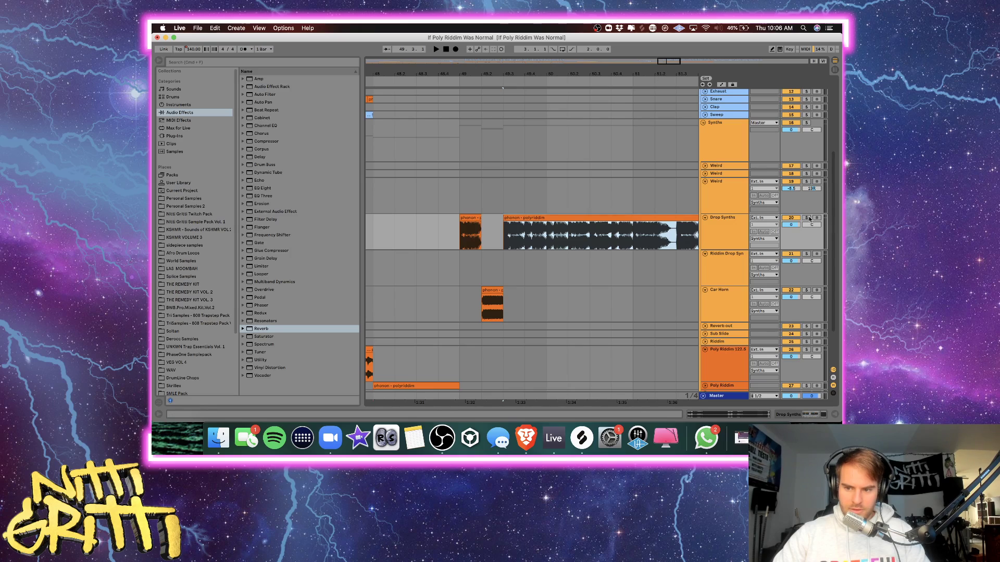
# Solo the Drop Synths track and audition its second clip from 49.3.1.
pyautogui.click(806, 218)
pyautogui.press('space')
pyautogui.scroll(3, 504, 239)
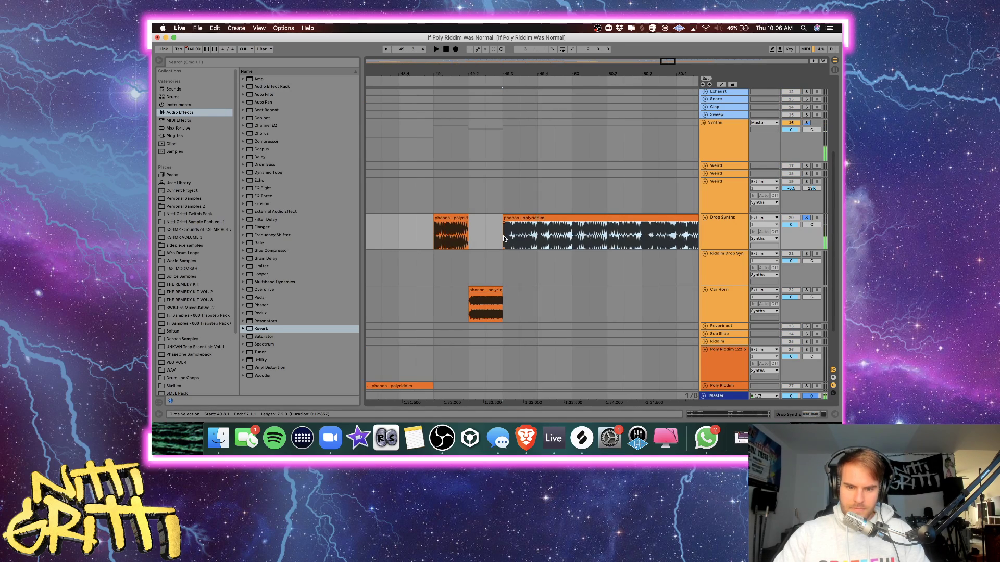
pyautogui.hscroll(3, 503, 239)
pyautogui.click(494, 238)
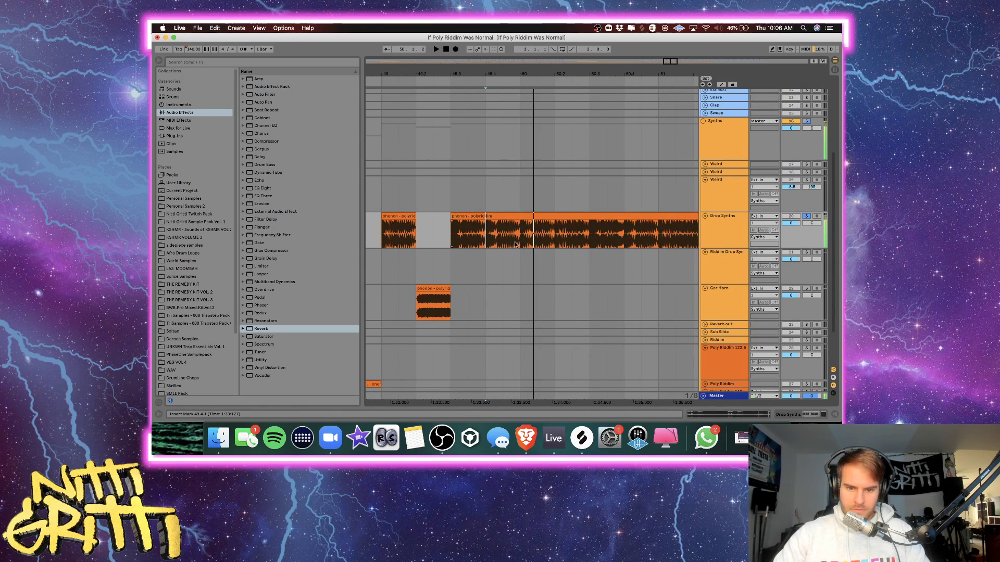
pyautogui.scroll(2, 492, 239)
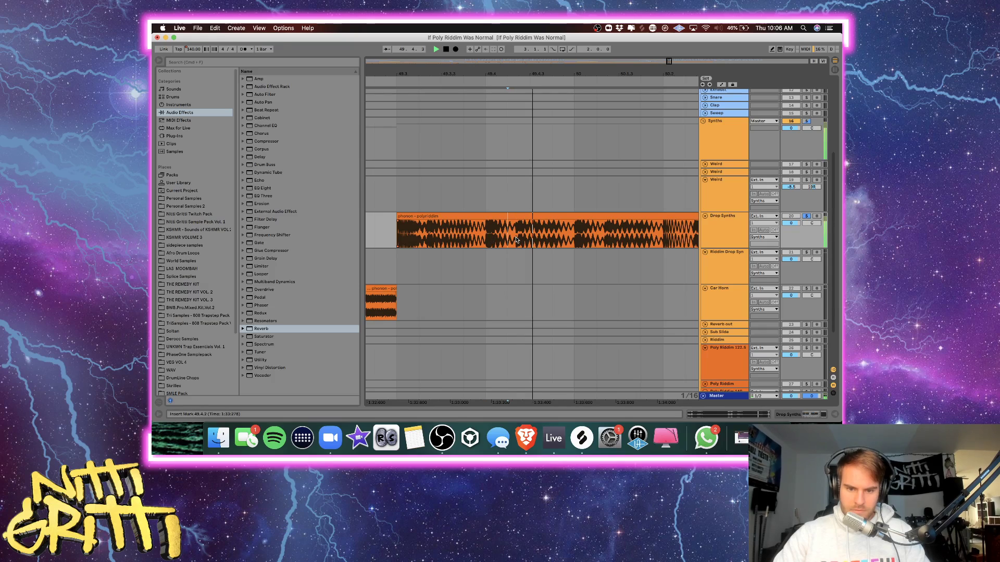
# Audition the soloed Drop Synths clip through bars 50 and 51 to find a piece to chop.
pyautogui.press('space')
pyautogui.press('space')
pyautogui.press('space')
pyautogui.hscroll(3, 516, 240)
pyautogui.click(480, 238)
pyautogui.press('space')
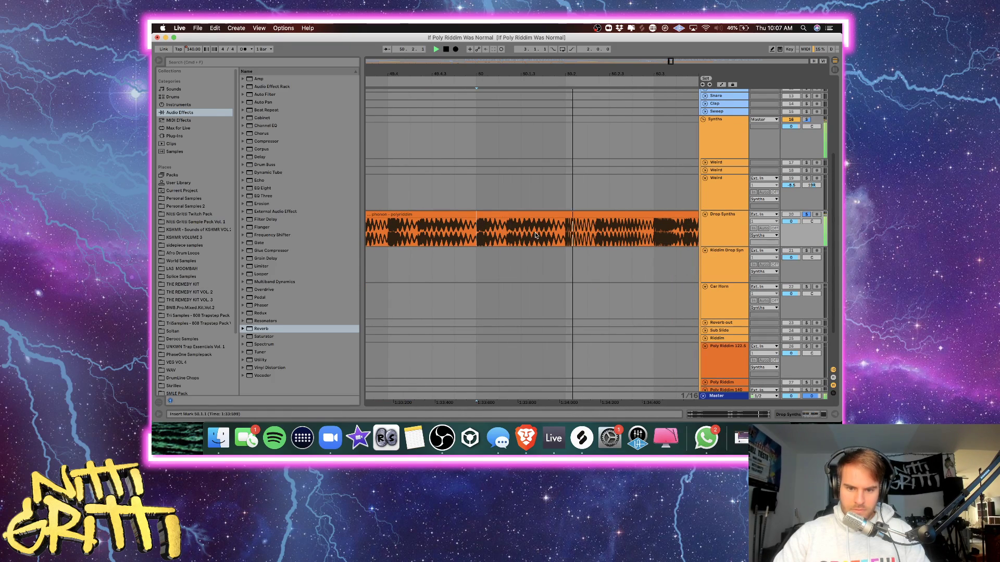
pyautogui.hscroll(9, 536, 235)
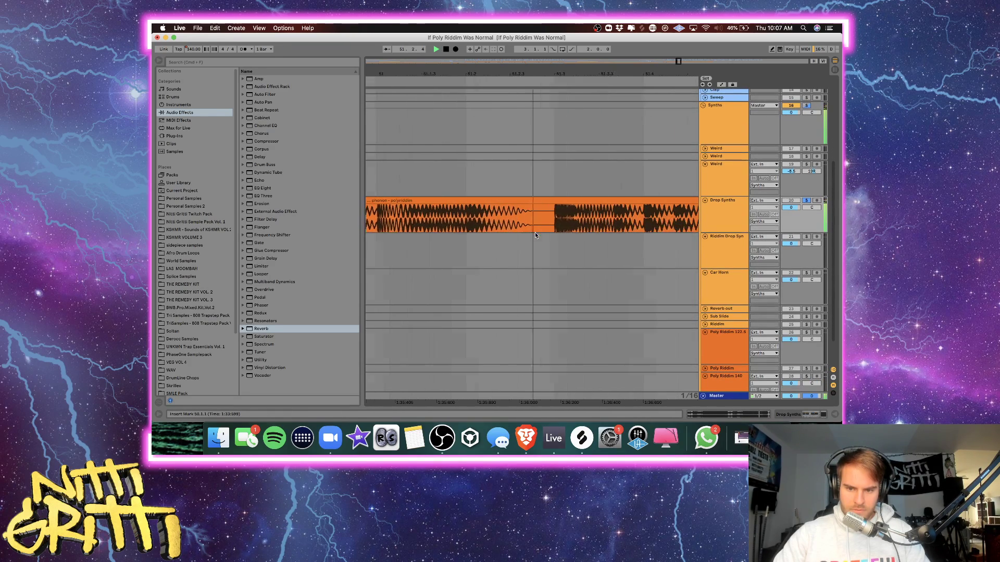
# Split the Drop Synths clip at 51.2.1 and cut out the one-beat piece up to 51.3.1.
pyautogui.click(406, 218)
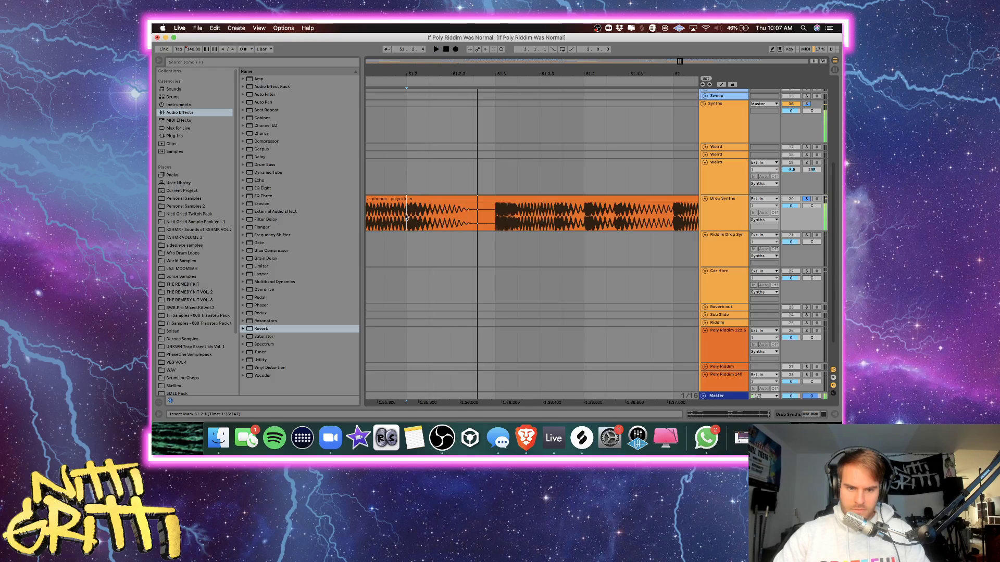
pyautogui.press('super+e')
pyautogui.click(471, 201)
pyautogui.press('-')
pyautogui.press('-')
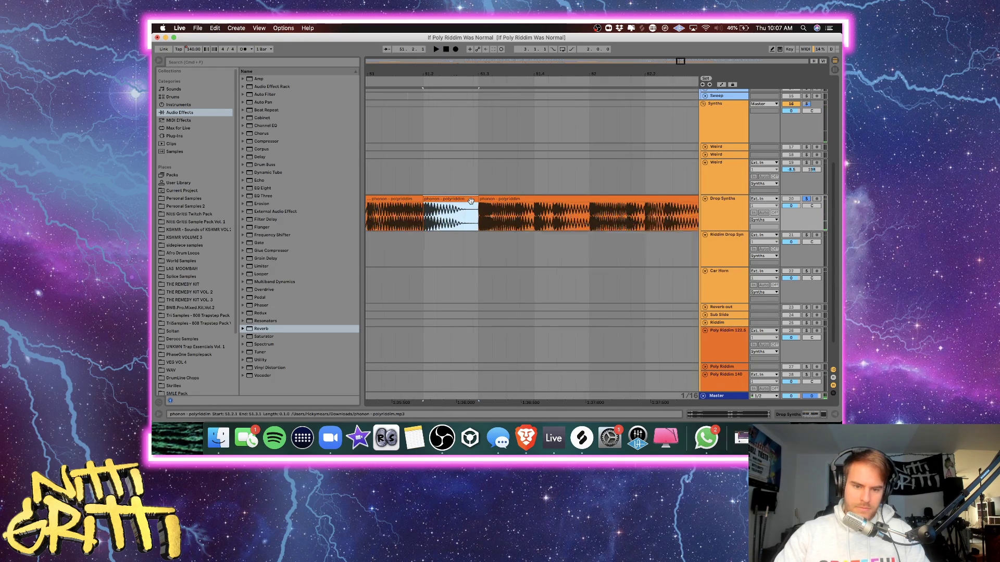
pyautogui.press('Delete')
# Paste the cut one-beat chop onto the Riddim Drop Synth track at 49.3.1, directly after the car horn.
pyautogui.hscroll(-10, 471, 202)
pyautogui.hscroll(-2, 471, 203)
pyautogui.press('-')
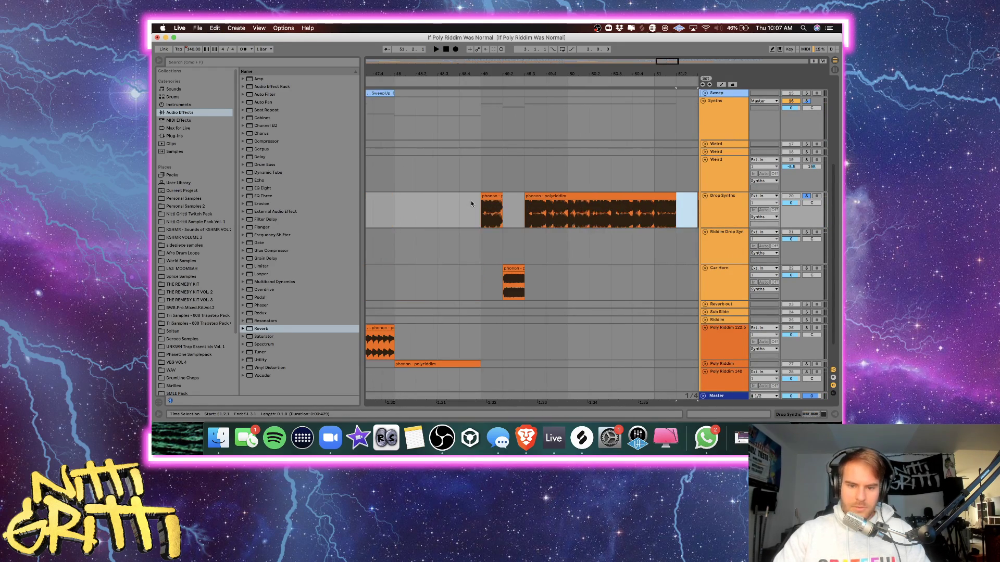
pyautogui.scroll(3, 485, 203)
pyautogui.hscroll(2, 499, 289)
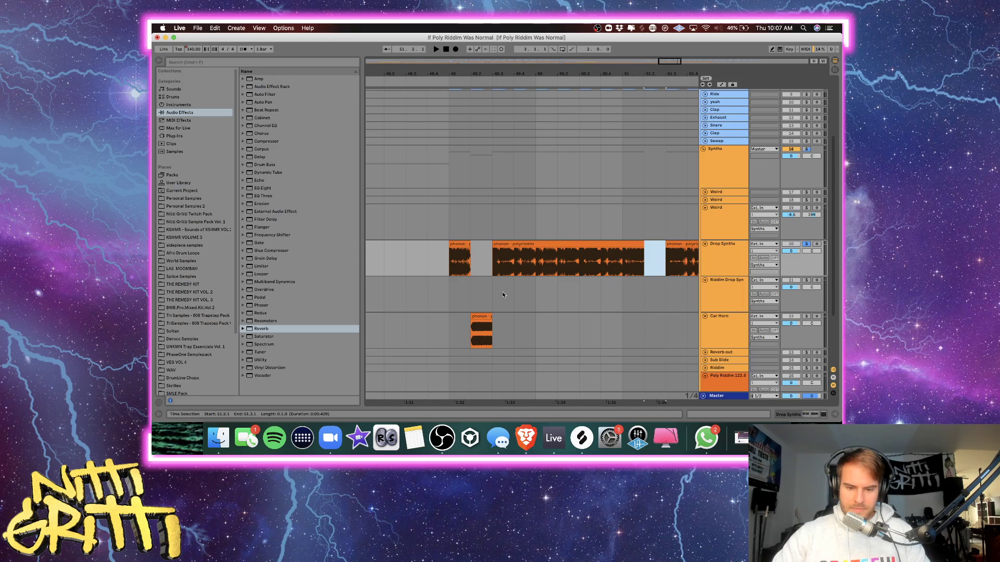
pyautogui.click(503, 294)
pyautogui.press('super+v')
pyautogui.hscroll(2, 503, 293)
pyautogui.click(477, 288)
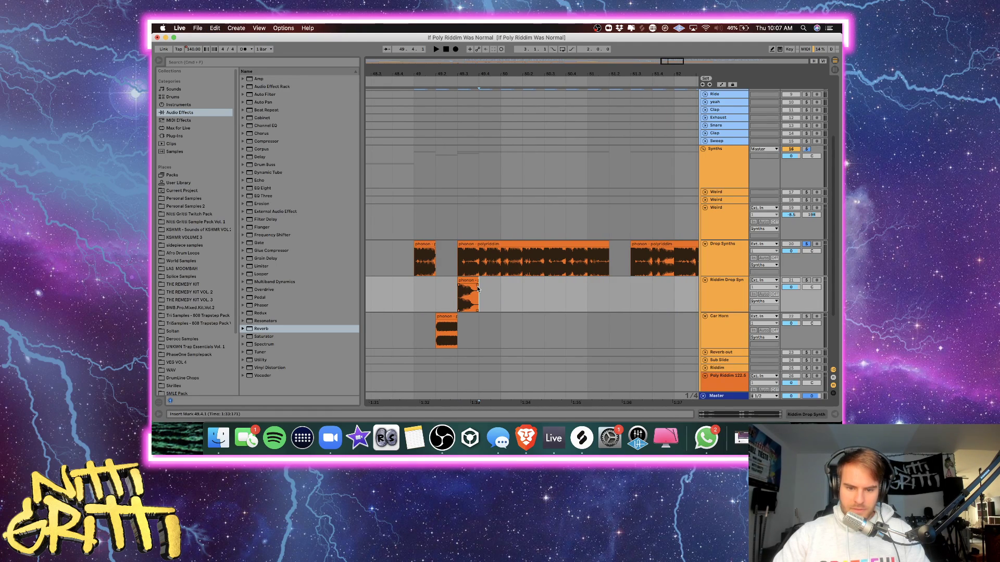
pyautogui.click(458, 291)
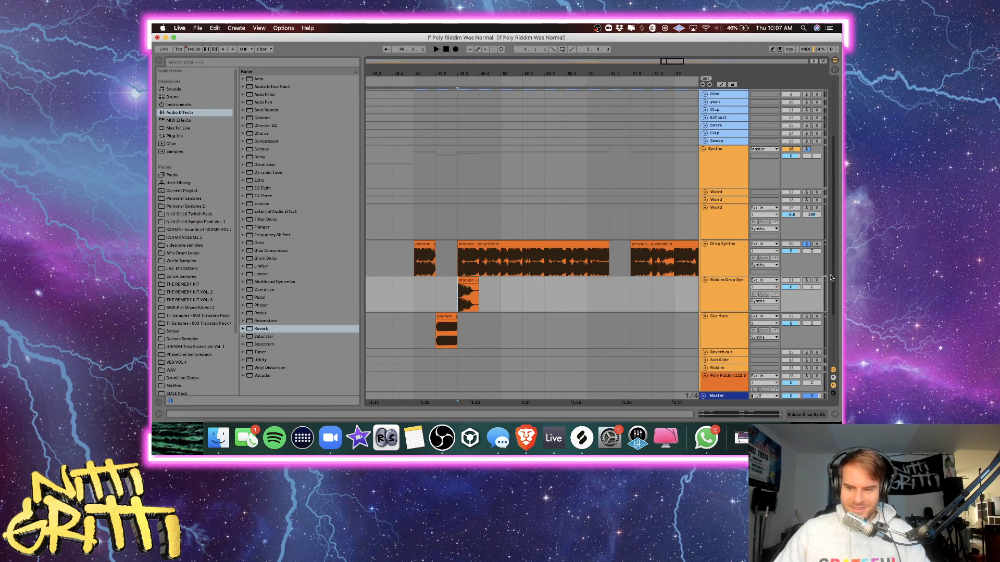
# Load the Chorus preset Yo Man! onto the Riddim Drop Synth track and audition the chop.
pyautogui.doubleClick(743, 288)
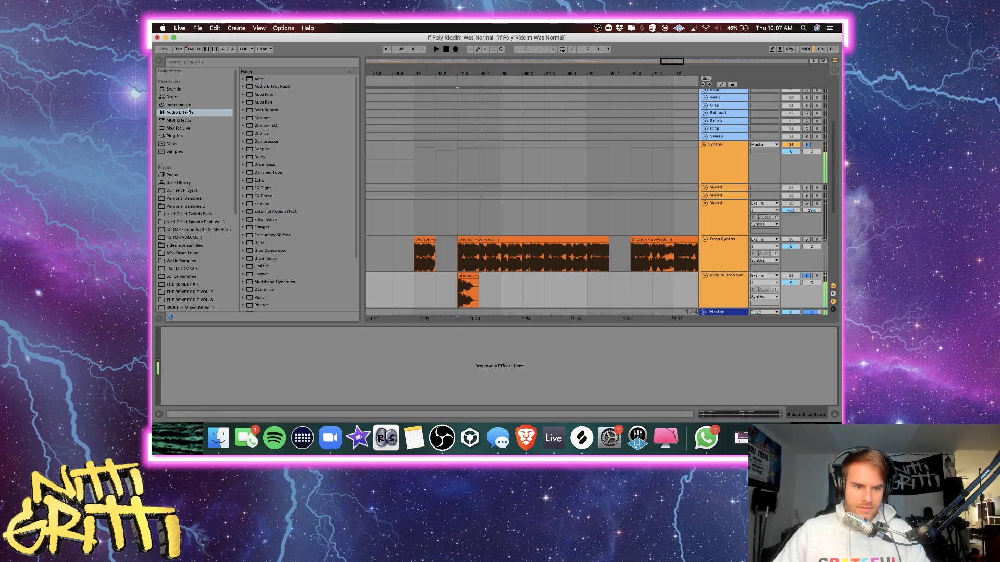
pyautogui.click(242, 134)
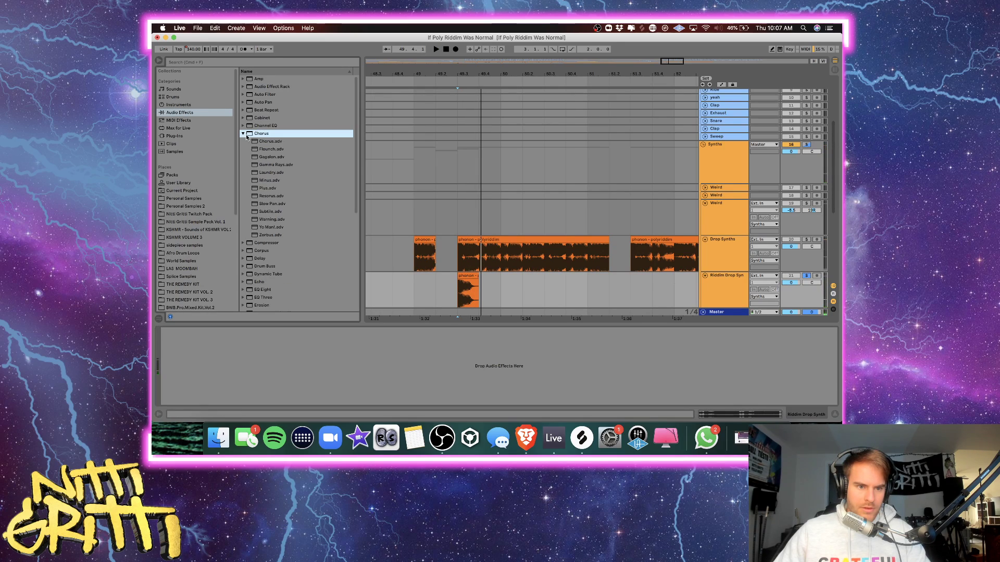
pyautogui.moveTo(271, 227); pyautogui.dragTo(278, 411)
pyautogui.press('space')
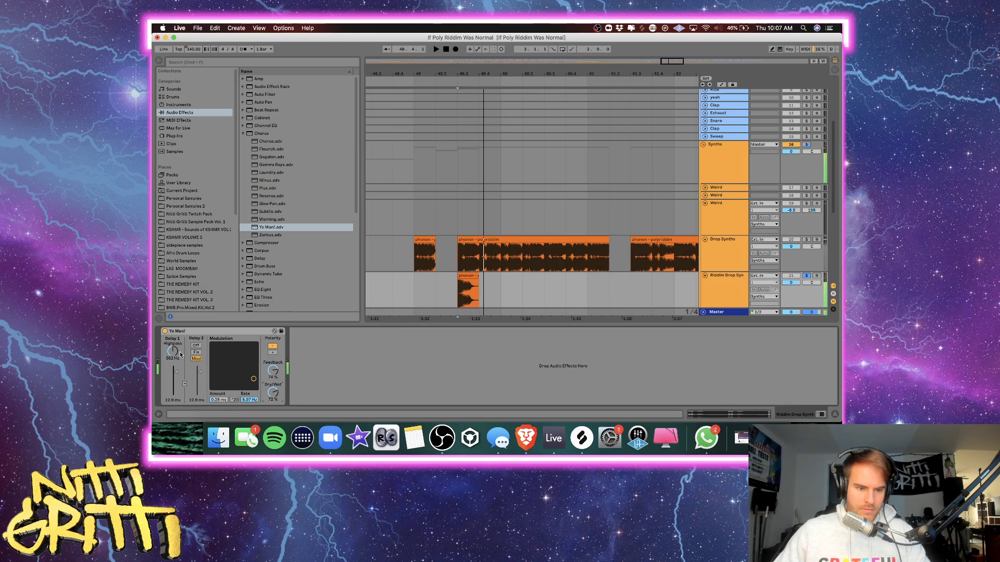
# Try transposing the Riddim Drop Synth chop by -12 semitones and play it back.
pyautogui.scroll(-1, 503, 292)
pyautogui.doubleClick(461, 274)
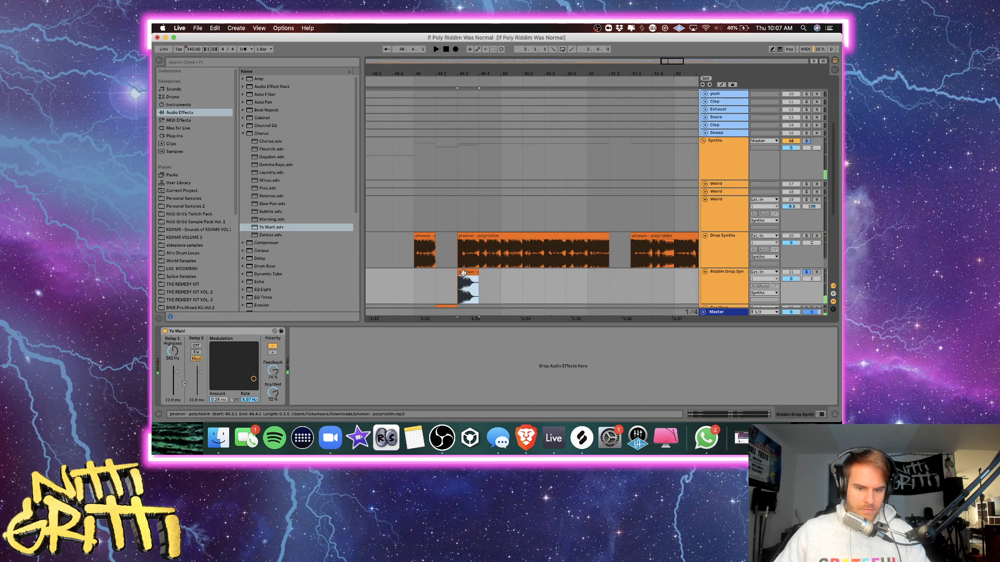
pyautogui.click(242, 257)
pyautogui.click(201, 294)
pyautogui.write('-12')
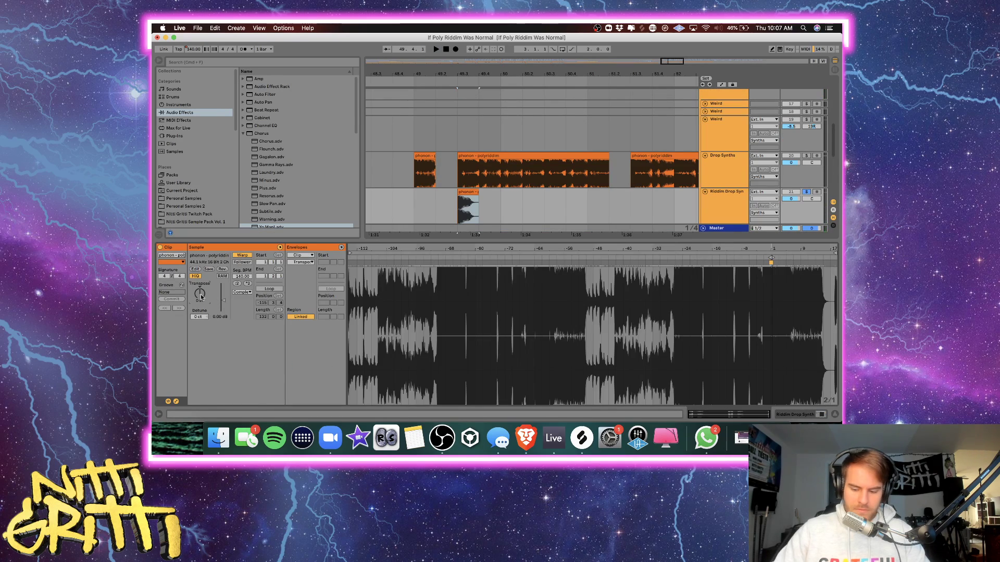
pyautogui.press('Return')
pyautogui.press('space')
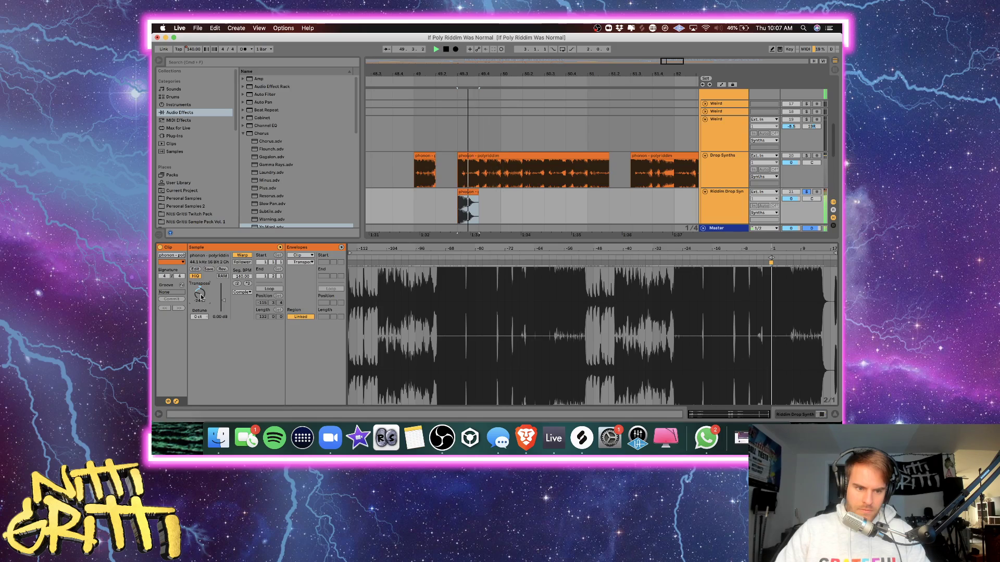
pyautogui.press('space')
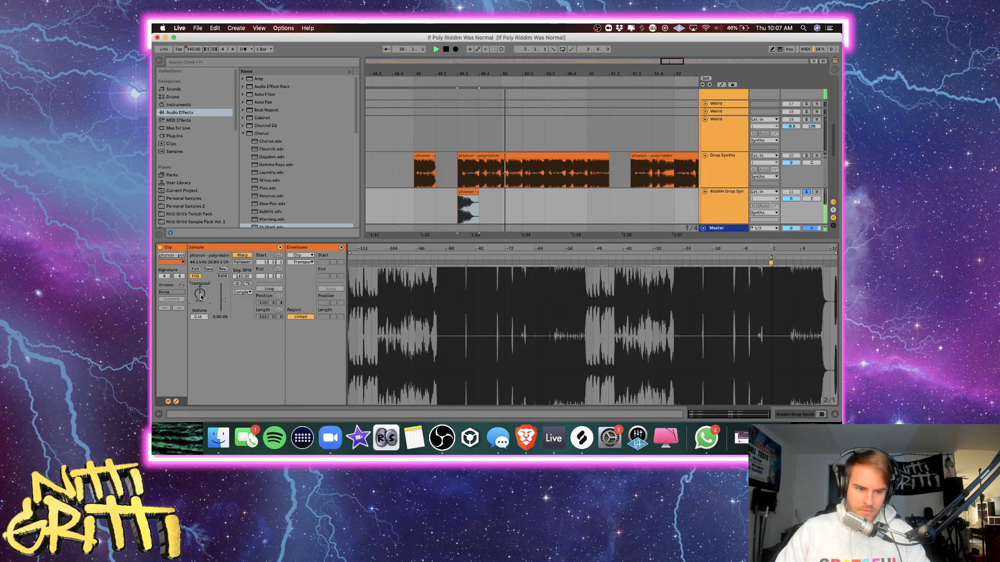
# Switch the Riddim Drop Synth chop's warp mode to Texture and audition it.
pyautogui.click(242, 292)
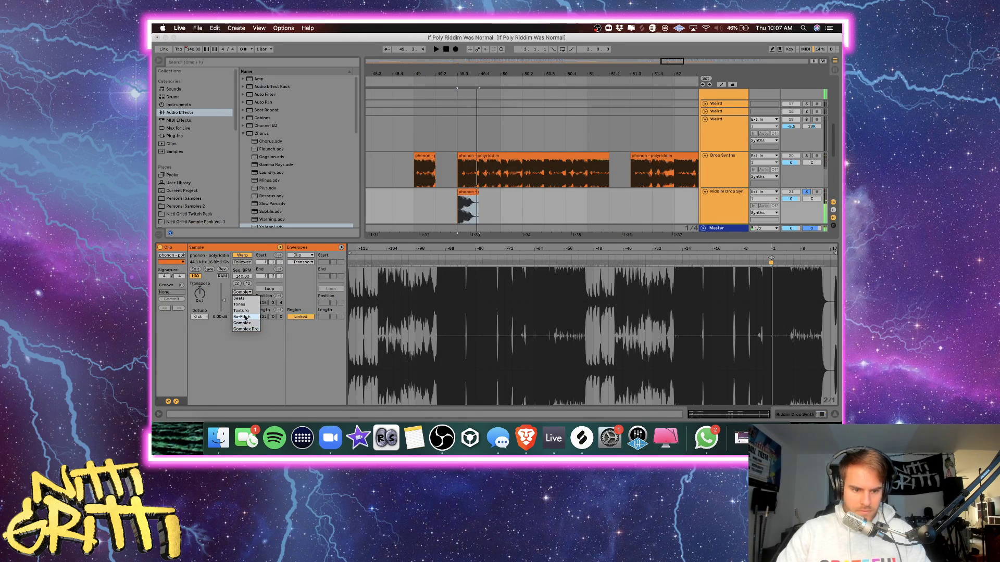
pyautogui.click(243, 311)
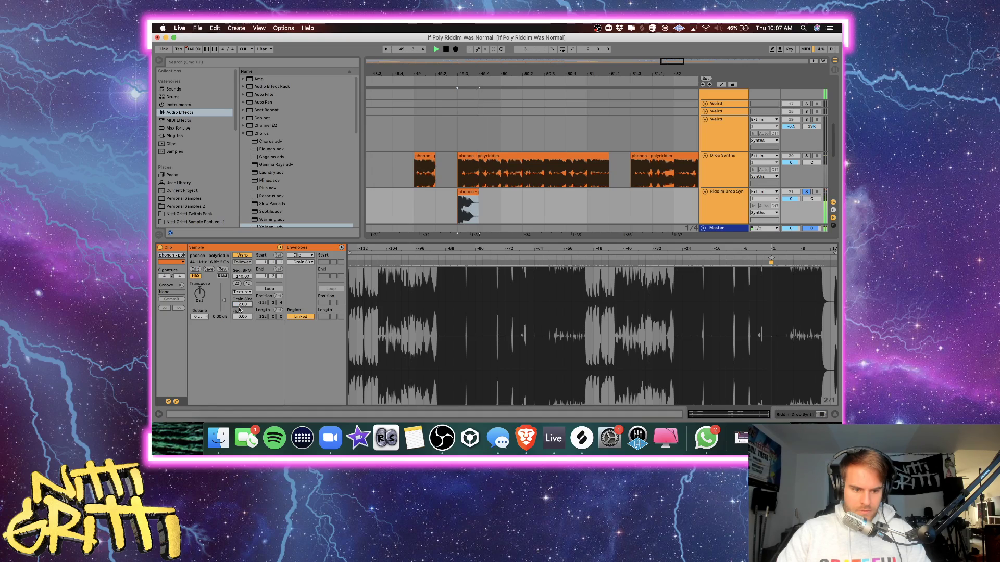
pyautogui.doubleClick(201, 318)
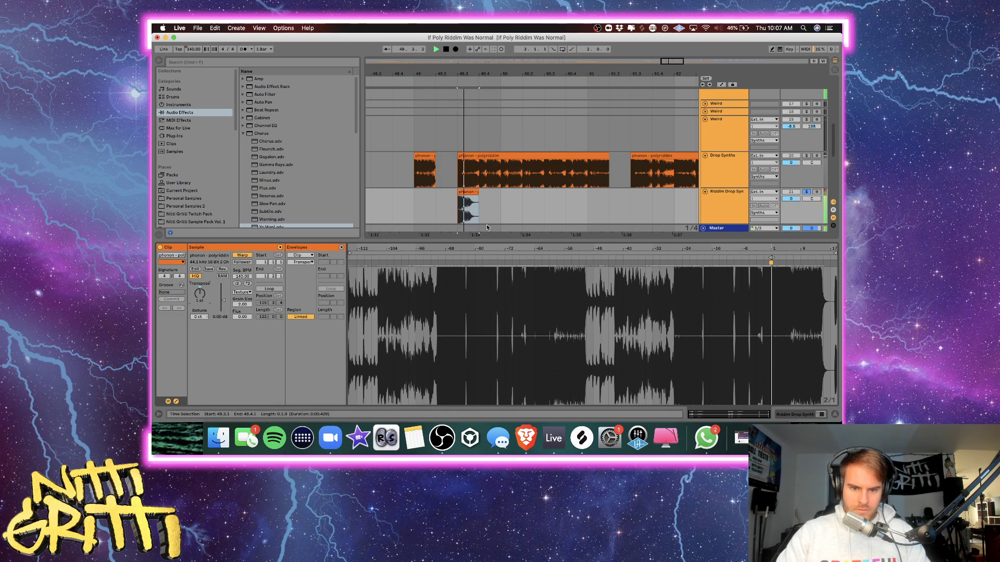
pyautogui.click(834, 415)
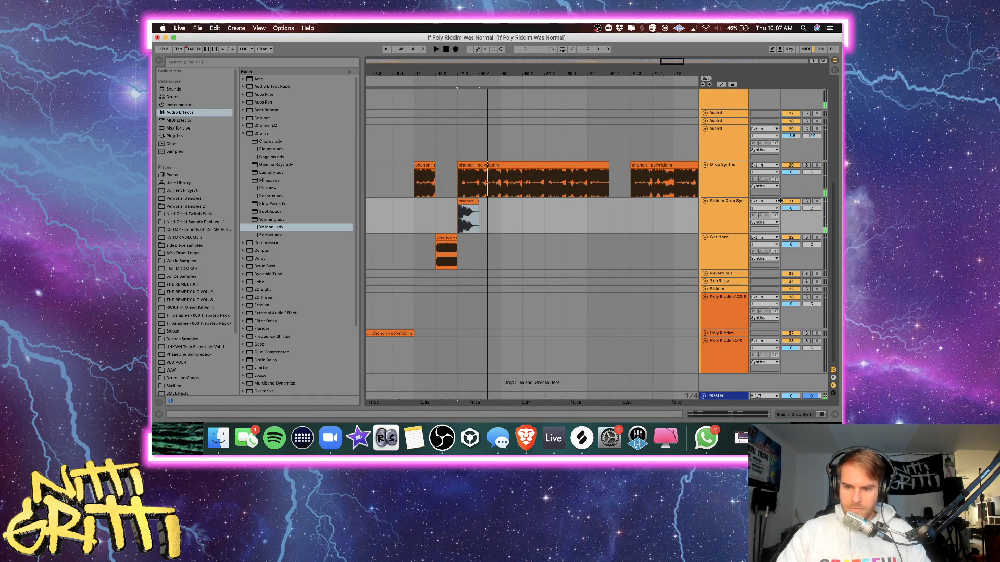
# Trim the start of the second Drop Synths clip to 50.4.1, leaving two beats before 51.2.1.
pyautogui.scroll(3, 479, 196)
pyautogui.moveTo(457, 201); pyautogui.dragTo(559, 201)
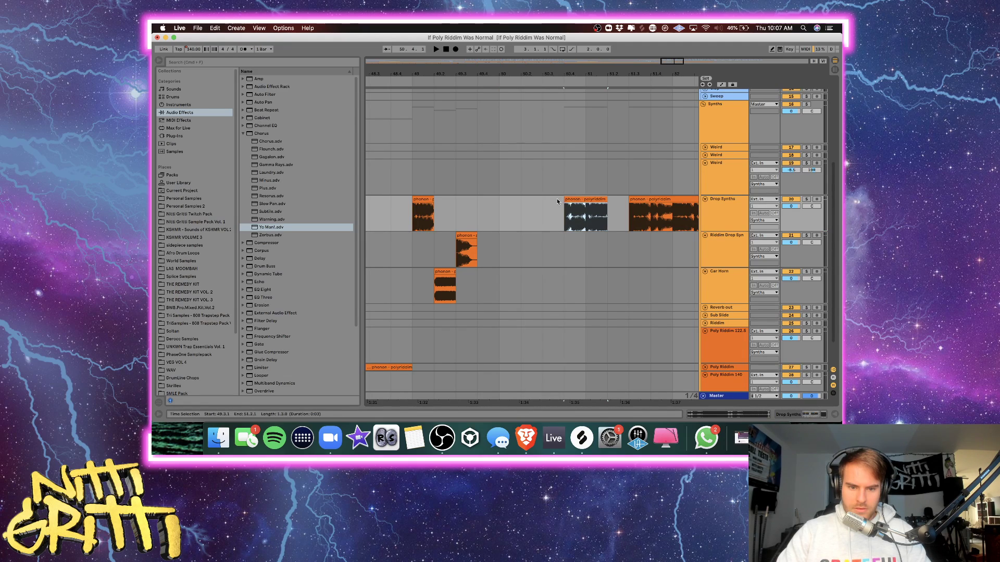
pyautogui.hscroll(-3, 500, 229)
pyautogui.scroll(10, 483, 239)
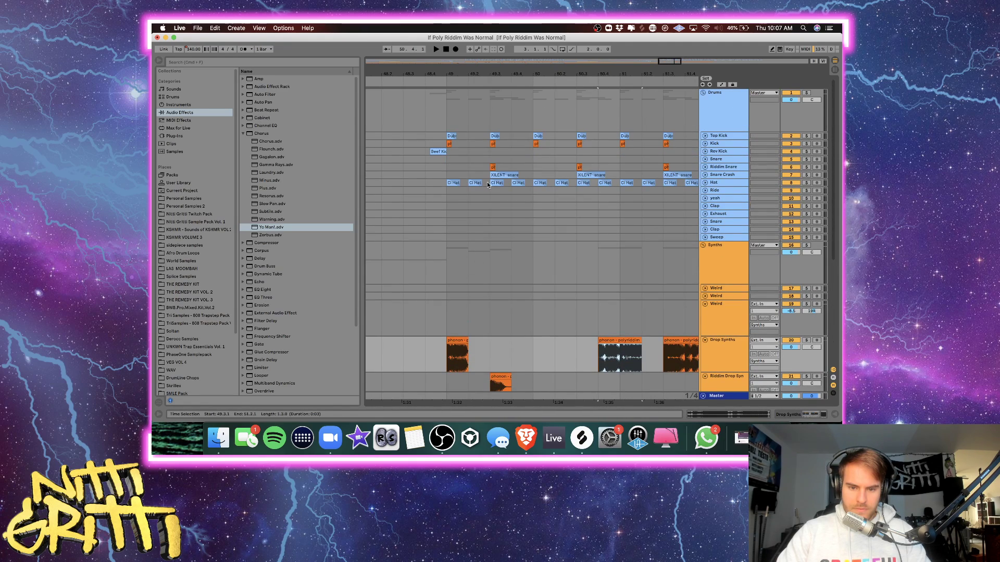
# Add an EQ Eight after the chorus on the Riddim Drop Synth track.
pyautogui.scroll(-7, 501, 248)
pyautogui.doubleClick(721, 297)
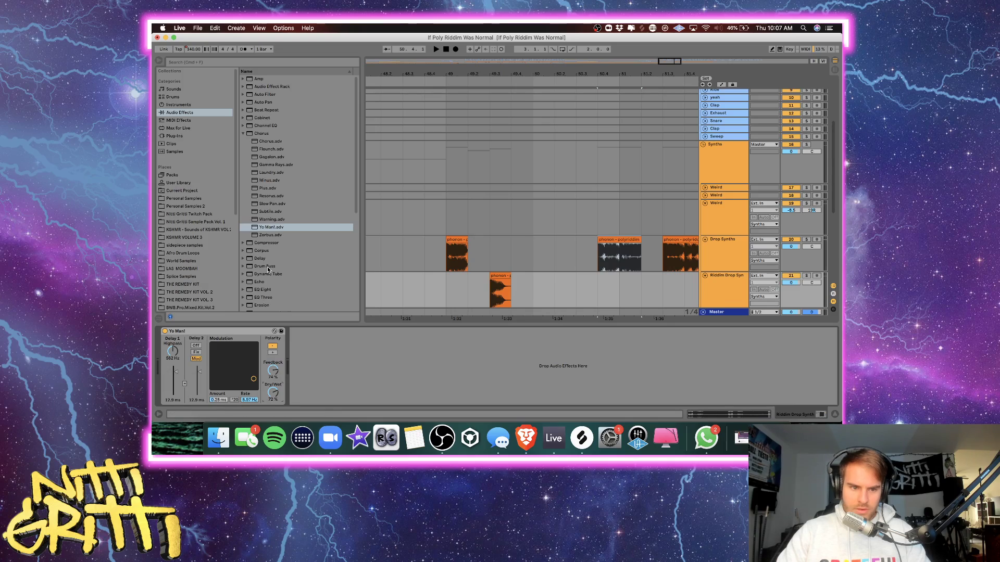
pyautogui.click(243, 134)
pyautogui.doubleClick(263, 188)
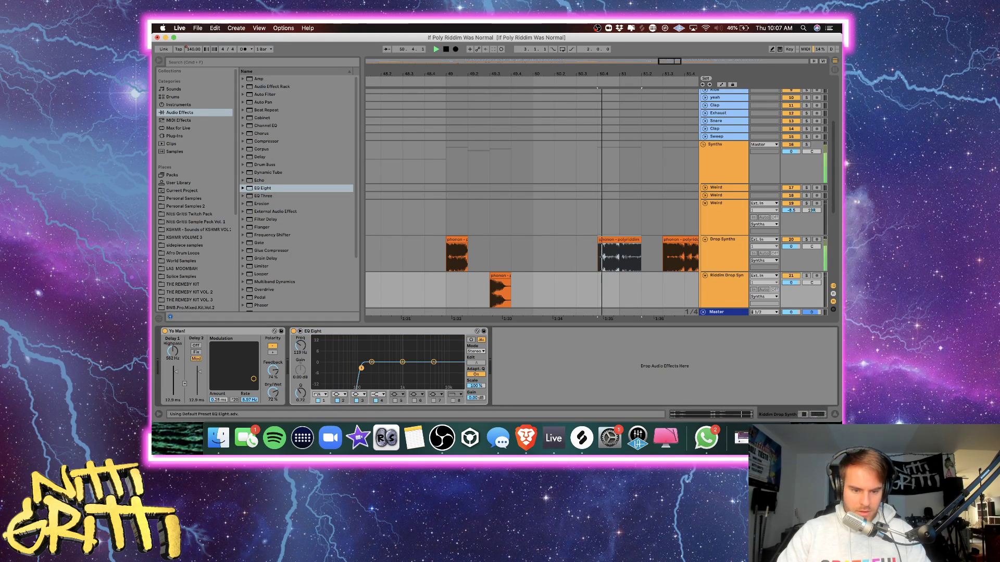
# Set the low-cut band of the Riddim Drop Synth EQ to about 135 Hz while auditioning the chop.
pyautogui.moveTo(362, 367); pyautogui.dragTo(368, 373)
pyautogui.scroll(-2, 456, 301)
pyautogui.click(451, 266)
pyautogui.press('space')
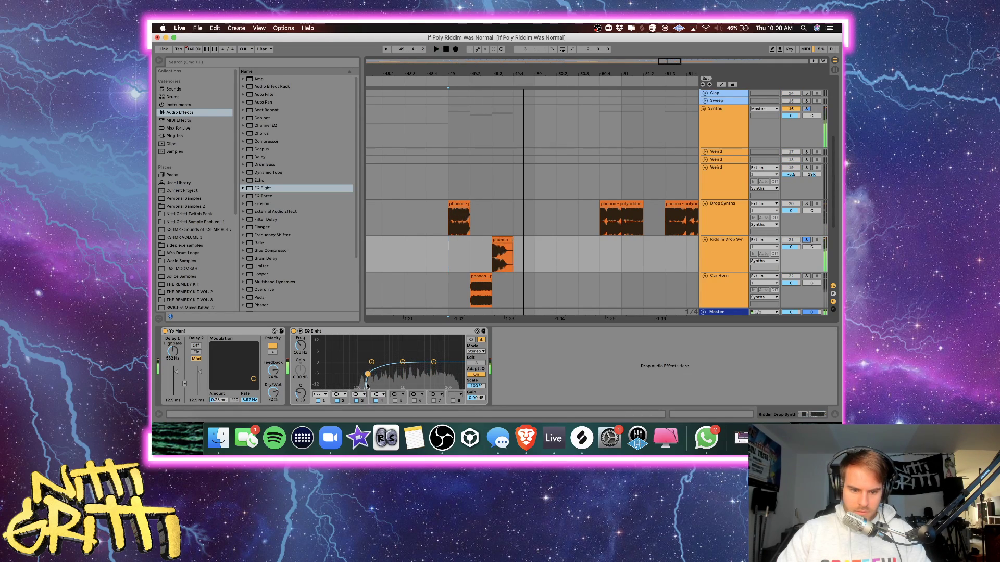
pyautogui.moveTo(368, 373); pyautogui.dragTo(363, 371)
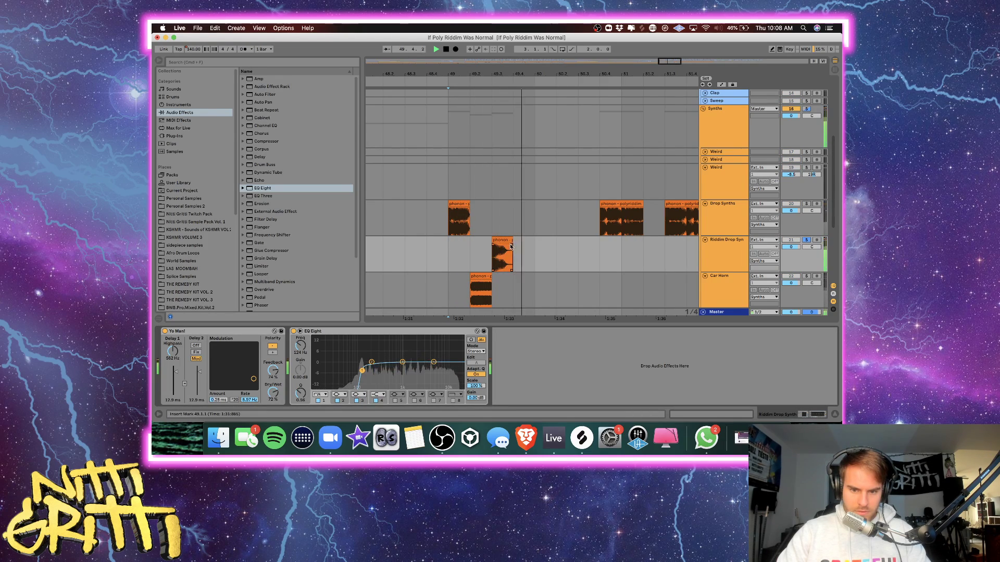
pyautogui.click(492, 254)
pyautogui.press('space')
pyautogui.moveTo(362, 370); pyautogui.dragTo(364, 370)
pyautogui.press('space')
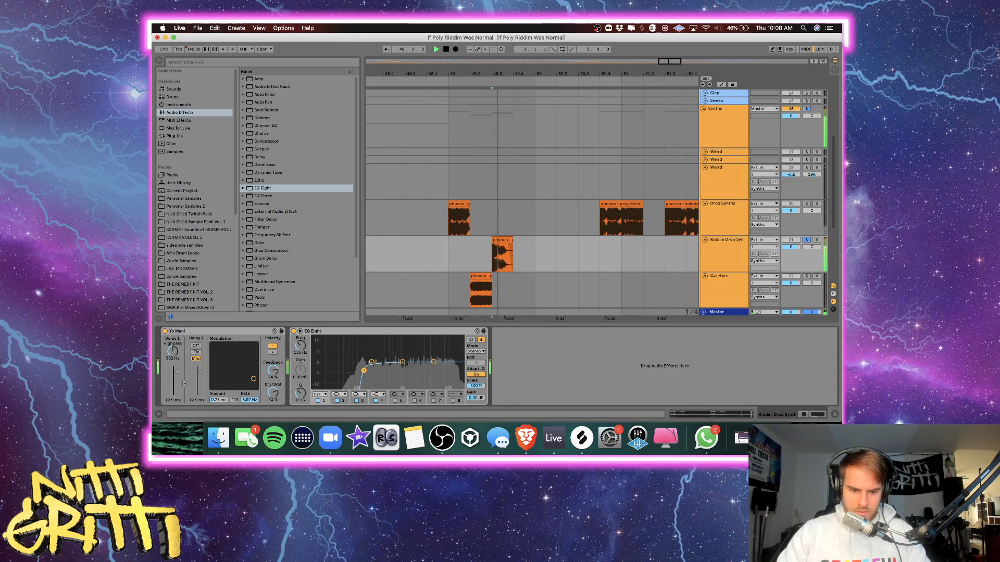
pyautogui.press('space')
pyautogui.click(835, 414)
# Insert a new audio track below Riddim Drop Synth and name it Sub.
pyautogui.click(739, 260)
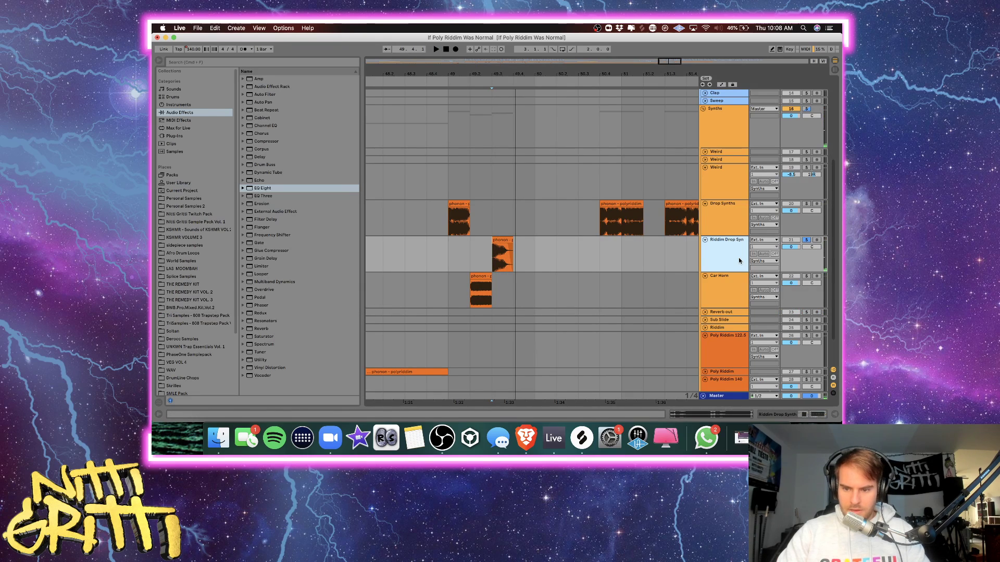
pyautogui.press('super+t')
pyautogui.press('super+r')
pyautogui.write('Sub')
pyautogui.press('Return')
# Add an EQ Eight to the Sub track and enable its eighth band as a high cut.
pyautogui.doubleClick(724, 296)
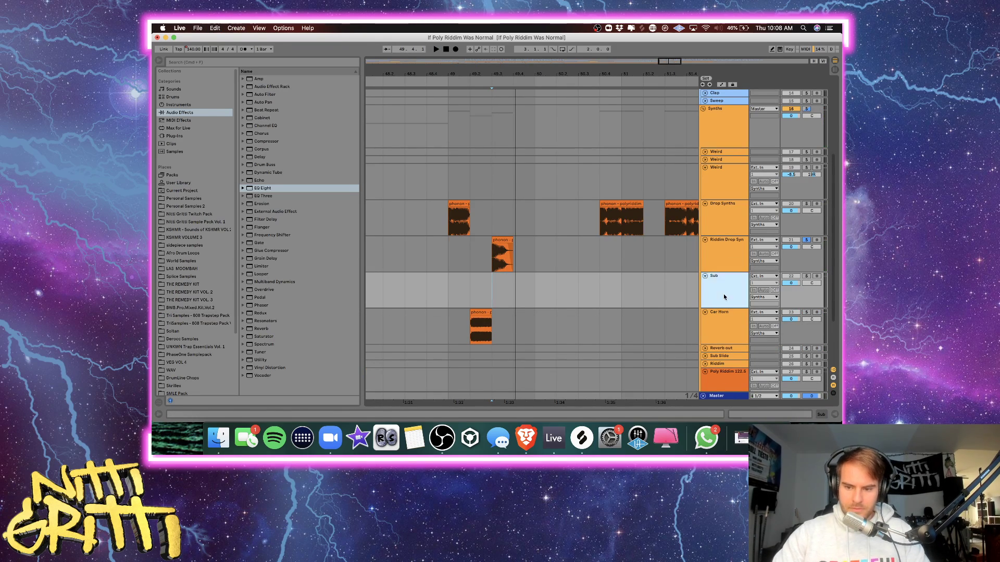
pyautogui.click(269, 189)
pyautogui.moveTo(270, 190); pyautogui.dragTo(358, 396)
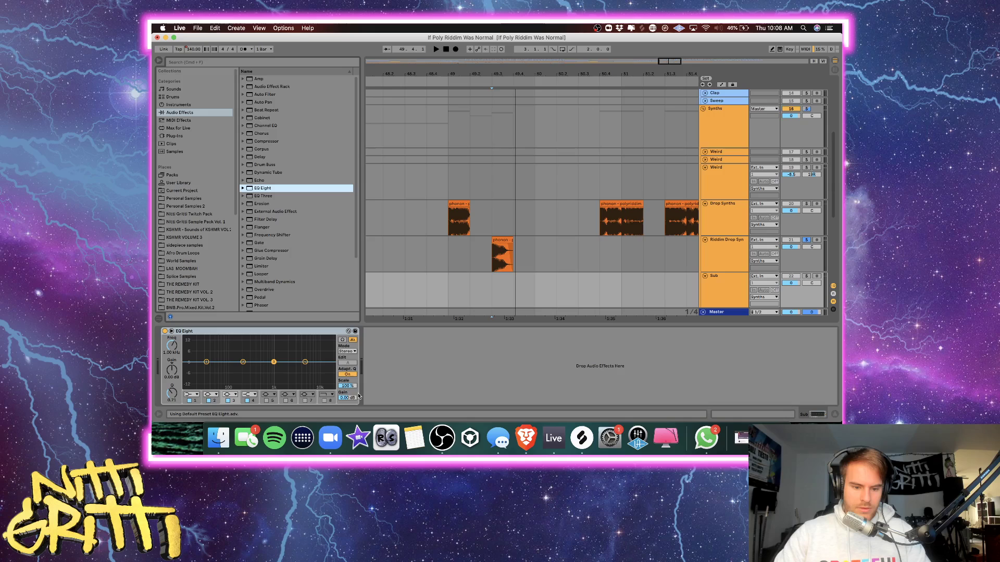
pyautogui.click(323, 401)
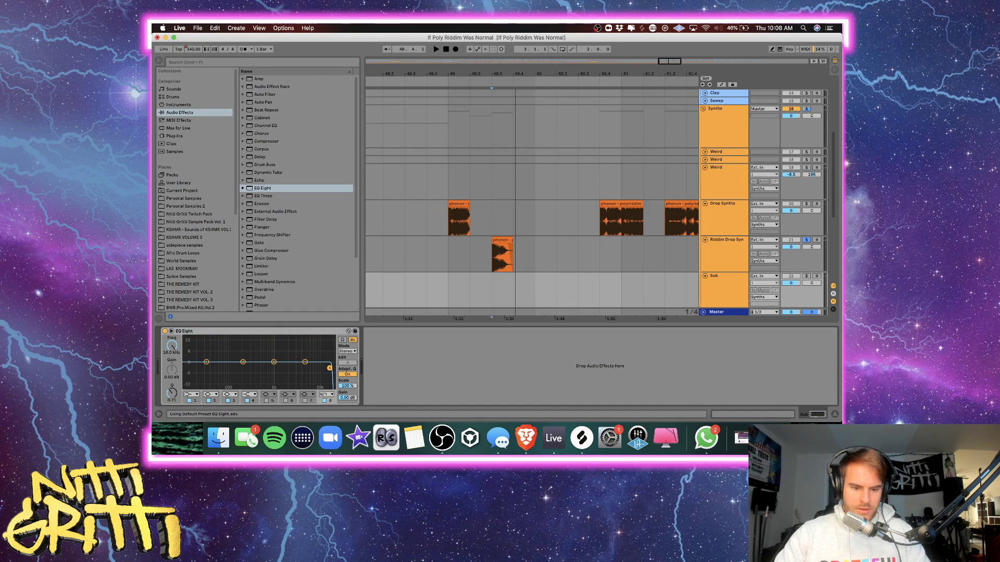
# Copy the Riddim Drop Synth chop to the Sub track at 49.3.1.
pyautogui.click(454, 207)
pyautogui.scroll(-4, 455, 206)
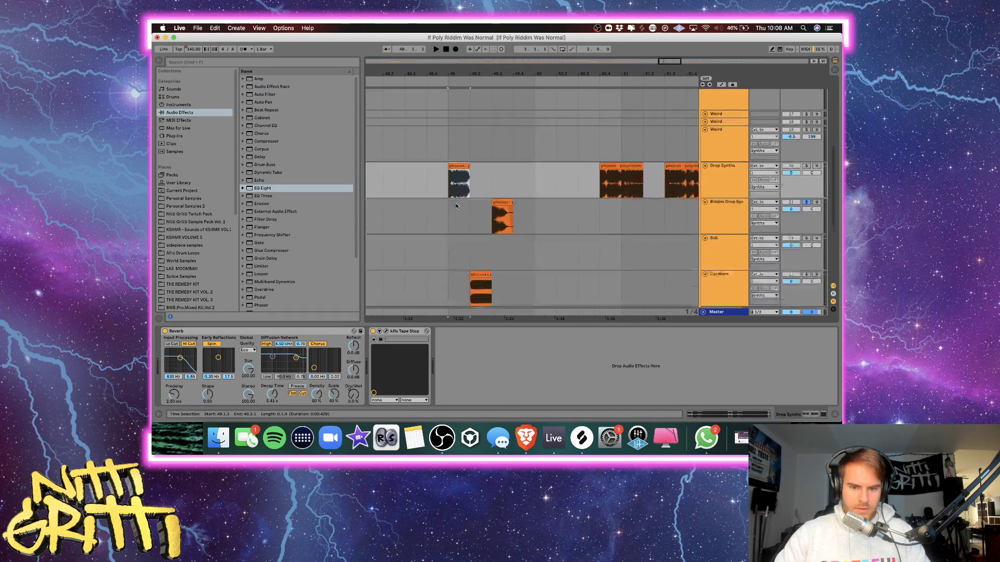
pyautogui.click(503, 193)
pyautogui.press('super+c')
pyautogui.click(498, 239)
pyautogui.press('super+v')
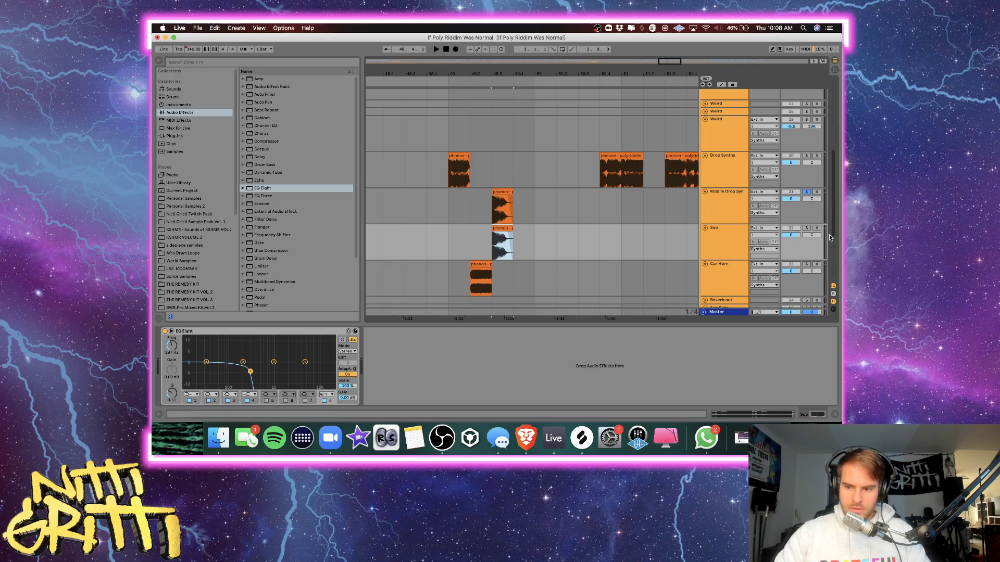
# Solo the Sub track and lower its EQ high cut to about 260 Hz while repeatedly auditioning the chop.
pyautogui.press('space')
pyautogui.press('space')
pyautogui.press('space')
pyautogui.press('space')
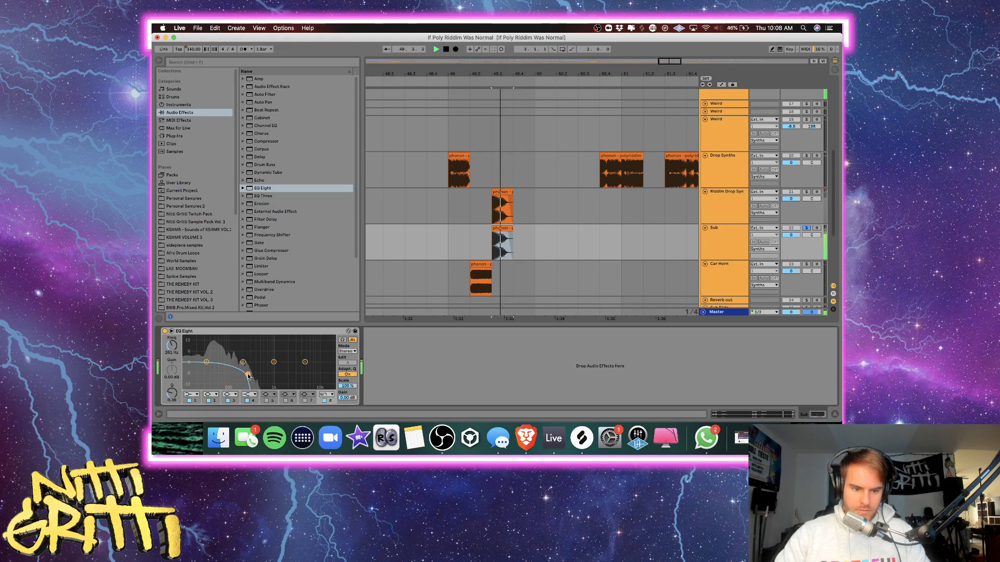
pyautogui.press('space')
pyautogui.press('space')
pyautogui.press('space')
pyautogui.press('space')
pyautogui.press('space')
pyautogui.press('space')
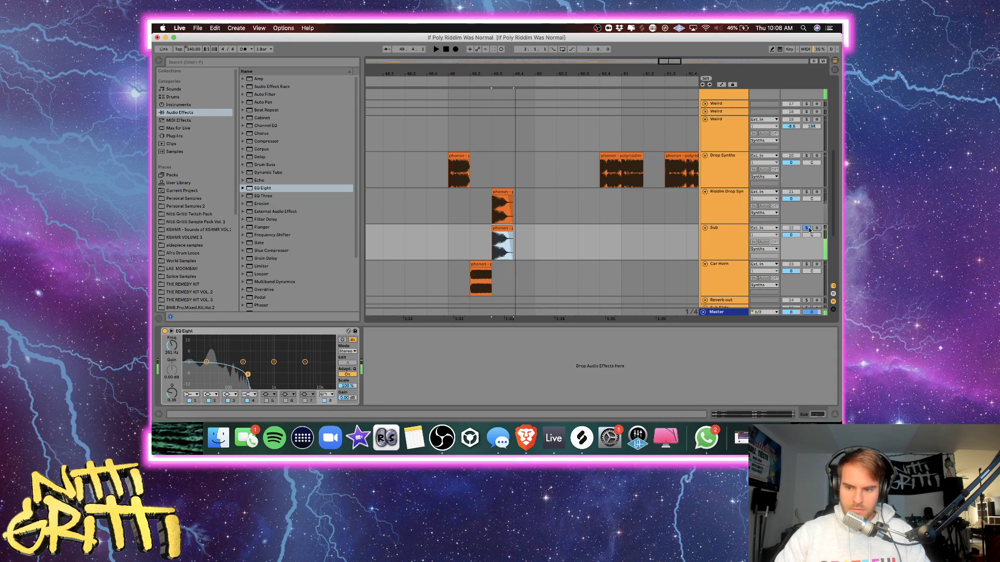
# Take the Sub track out of solo, stop playback and hide its device view.
pyautogui.click(806, 229)
pyautogui.press('space')
pyautogui.click(835, 418)
pyautogui.scroll(3, 543, 289)
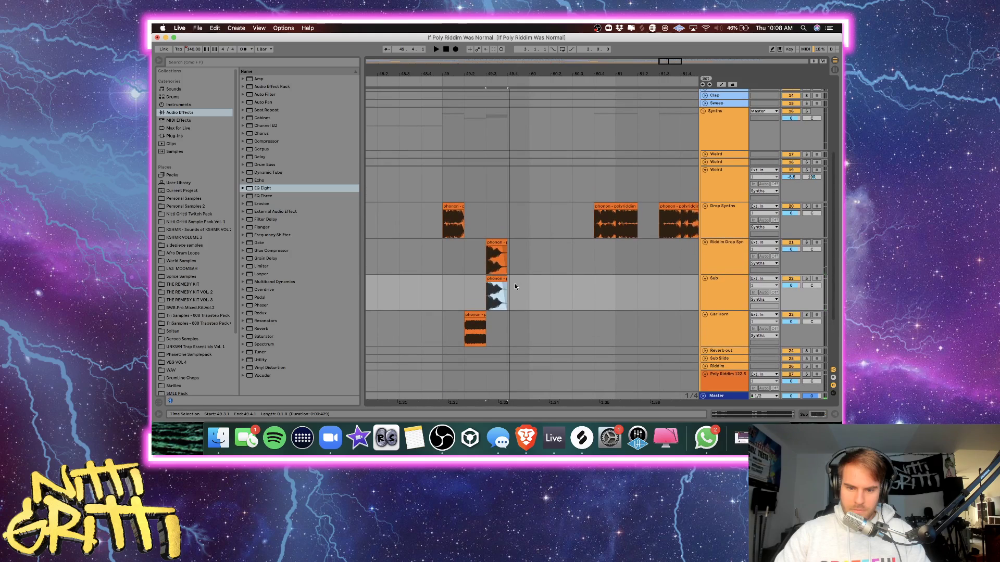
# Duplicate the chop at 49.3.1 twice on both the Riddim Drop Synth and Sub tracks and audition the repeats.
pyautogui.keyDown('shift'); pyautogui.click(486, 264); pyautogui.keyUp('shift')
pyautogui.press('super+d')
pyautogui.press('super+d')
pyautogui.hscroll(-5, 487, 264)
pyautogui.click(466, 267)
pyautogui.press('space')
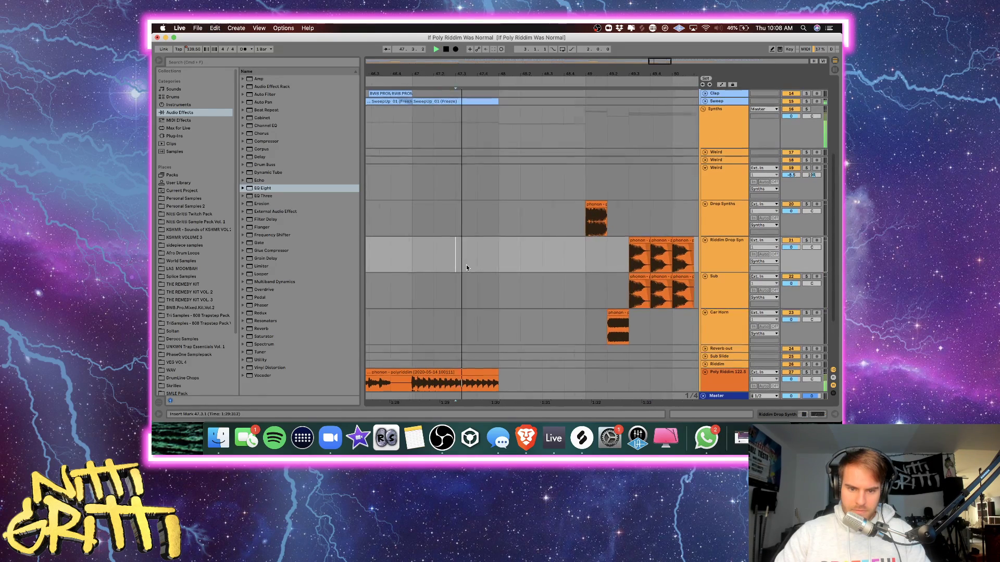
pyautogui.hscroll(6, 466, 268)
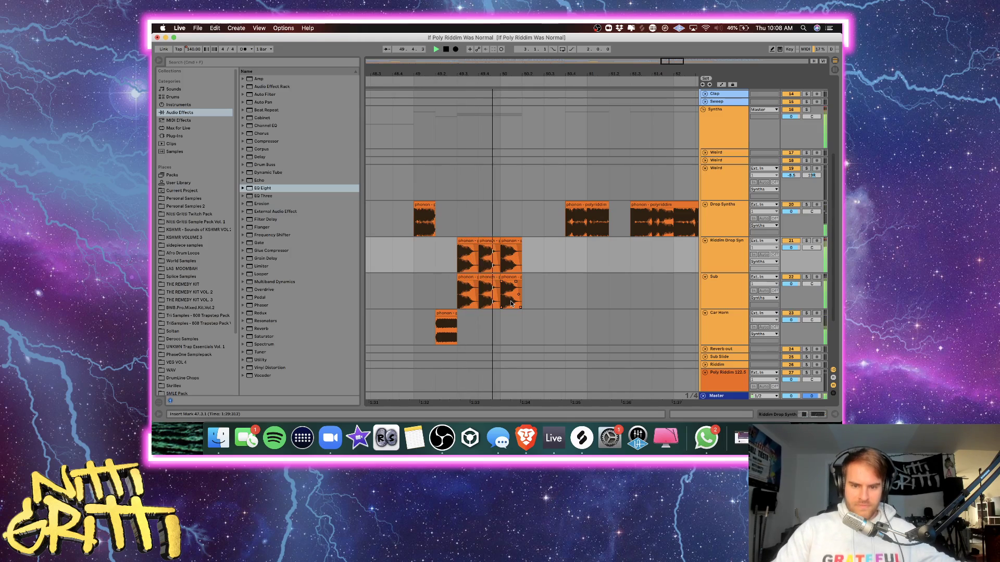
pyautogui.press('+')
pyautogui.hscroll(-3, 525, 295)
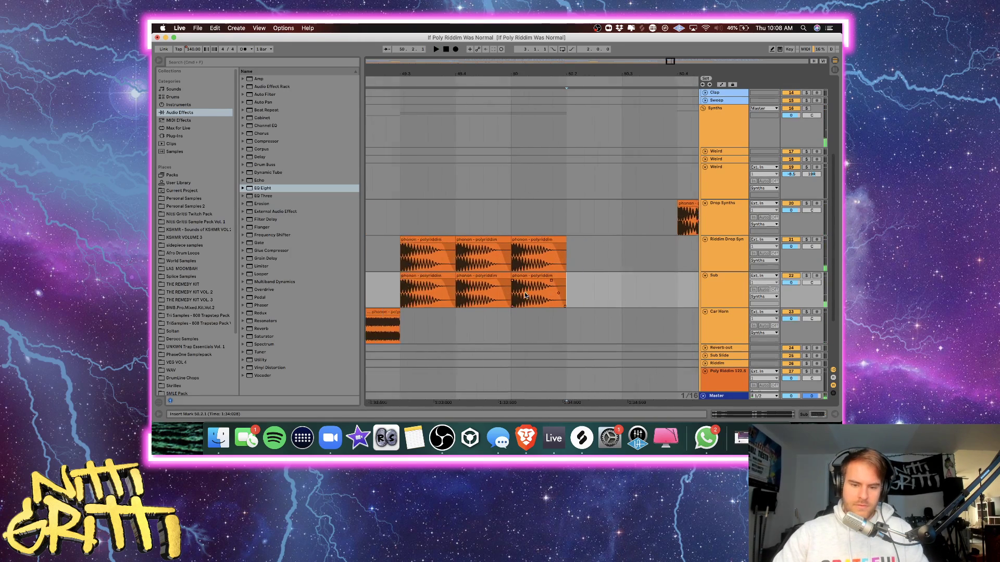
# Duplicate the third chop on the Riddim Drop Synth and Sub tracks once more, placing the copies at 50.2.1.
pyautogui.click(490, 293)
pyautogui.hscroll(1, 536, 274)
pyautogui.press('-')
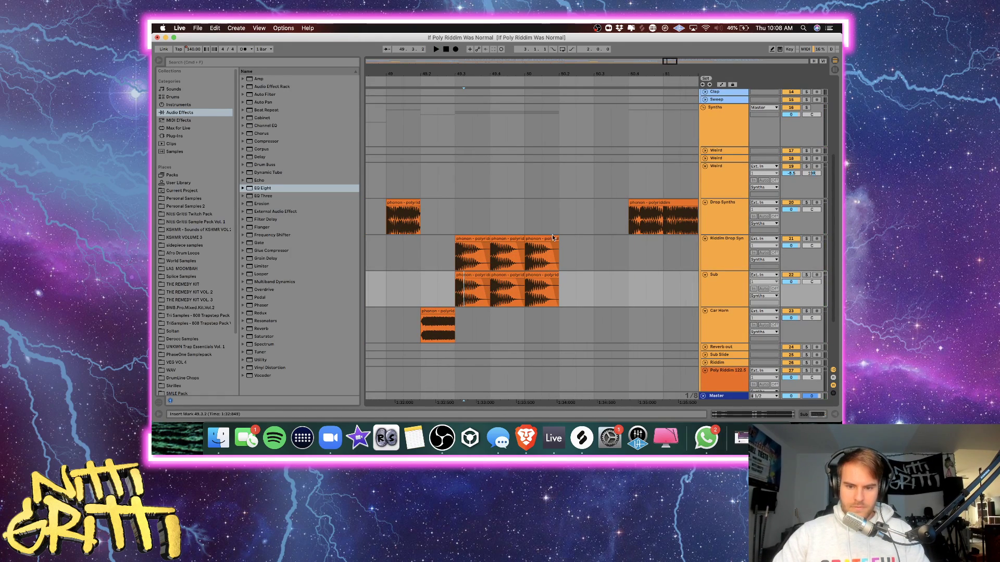
pyautogui.click(545, 275)
pyautogui.keyDown('shift'); pyautogui.click(544, 239); pyautogui.keyUp('shift')
pyautogui.press('super+d')
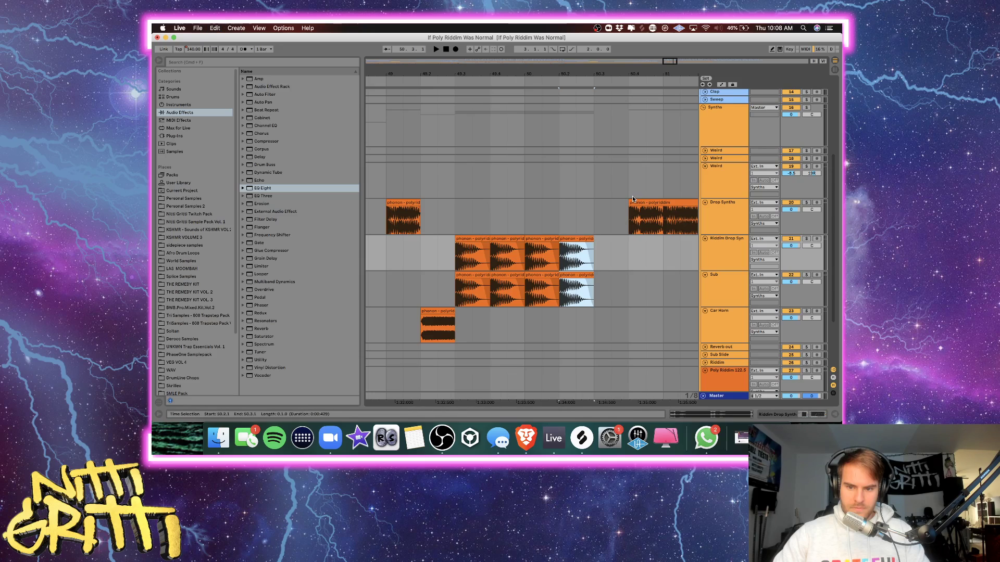
# Extend the start of the second Drop Synths clip back to 50.3.1, directly after the four chops.
pyautogui.click(630, 201)
pyautogui.moveTo(631, 201); pyautogui.dragTo(596, 202)
pyautogui.hscroll(2, 573, 208)
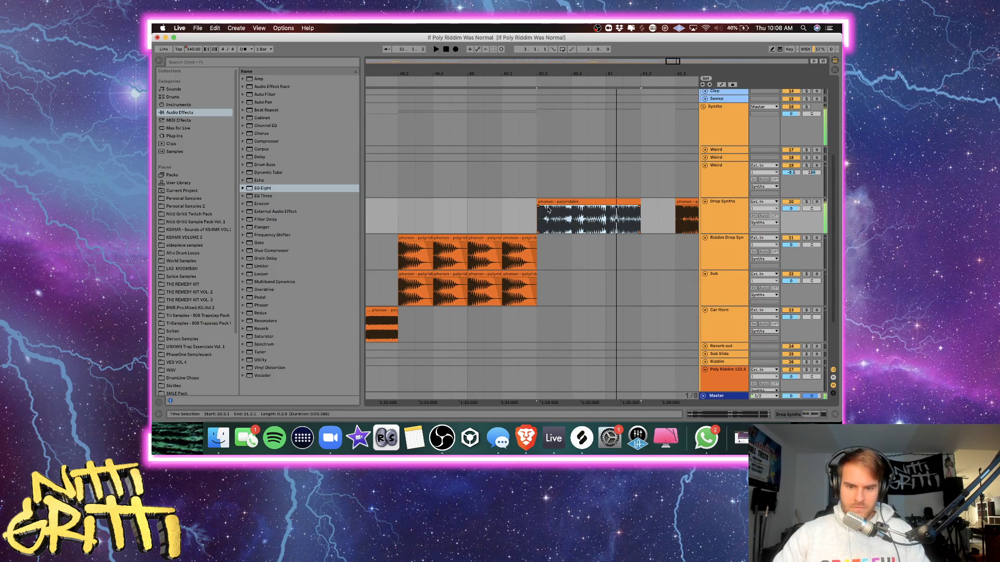
# Open the Synths group's Utility device and show the tracks' automation lanes.
pyautogui.doubleClick(721, 118)
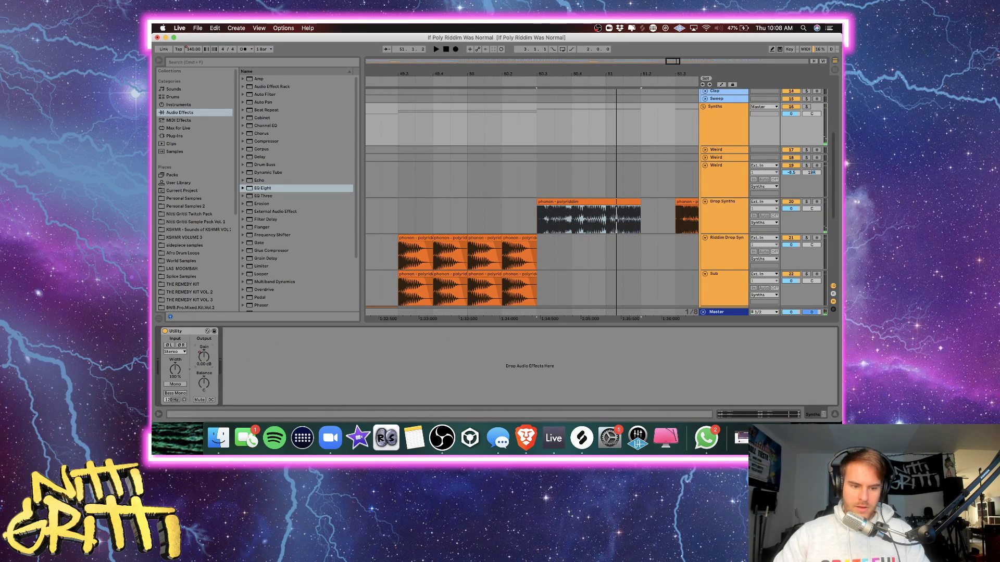
pyautogui.click(505, 169)
pyautogui.press('-')
pyautogui.press('a')
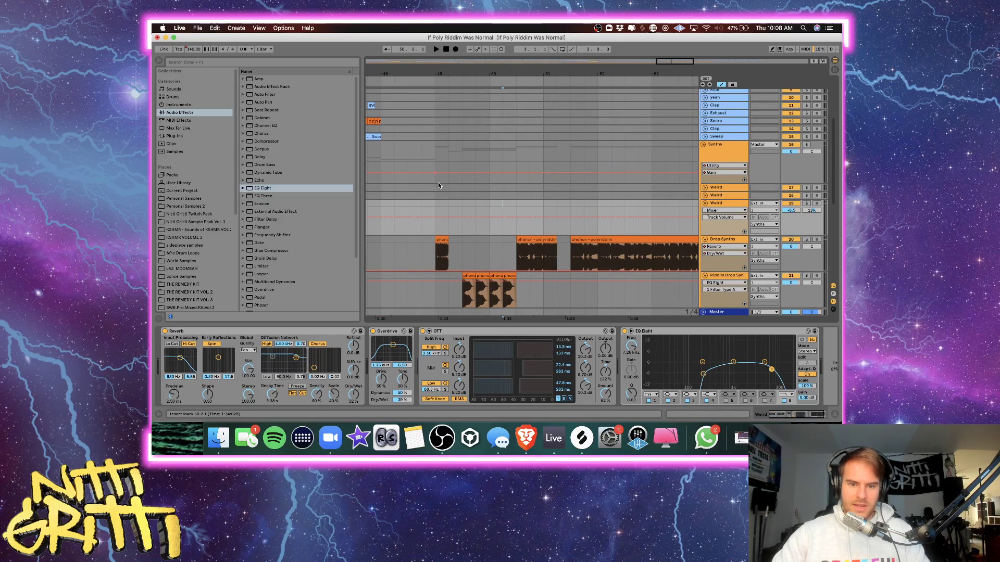
# Copy one Utility Gain ducking dip of the Synths group from 31.1.1 to the drop start at 49.1.1.
pyautogui.click(443, 182)
pyautogui.hscroll(-2, 443, 180)
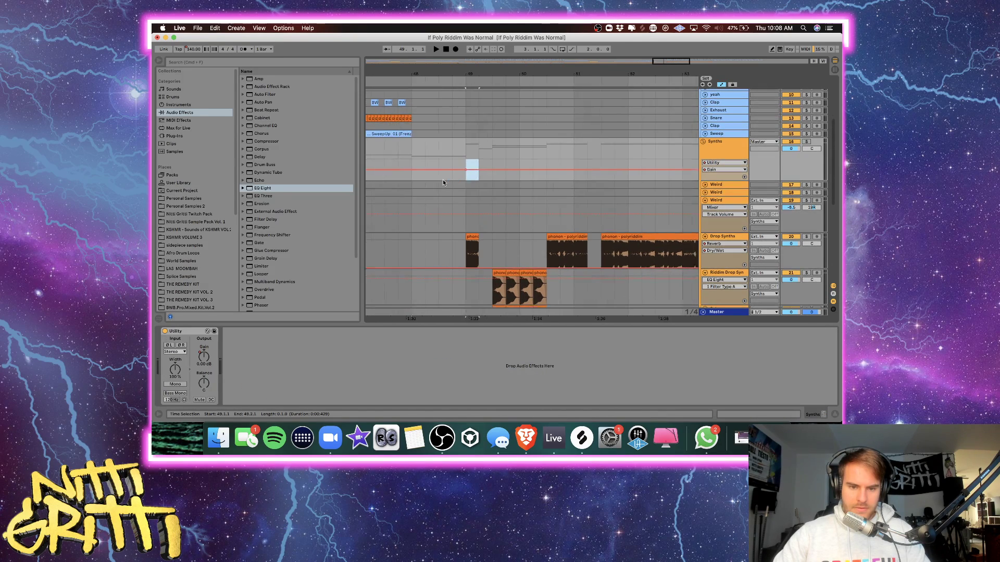
pyautogui.press('-')
pyautogui.press('-')
pyautogui.hscroll(-10, 442, 179)
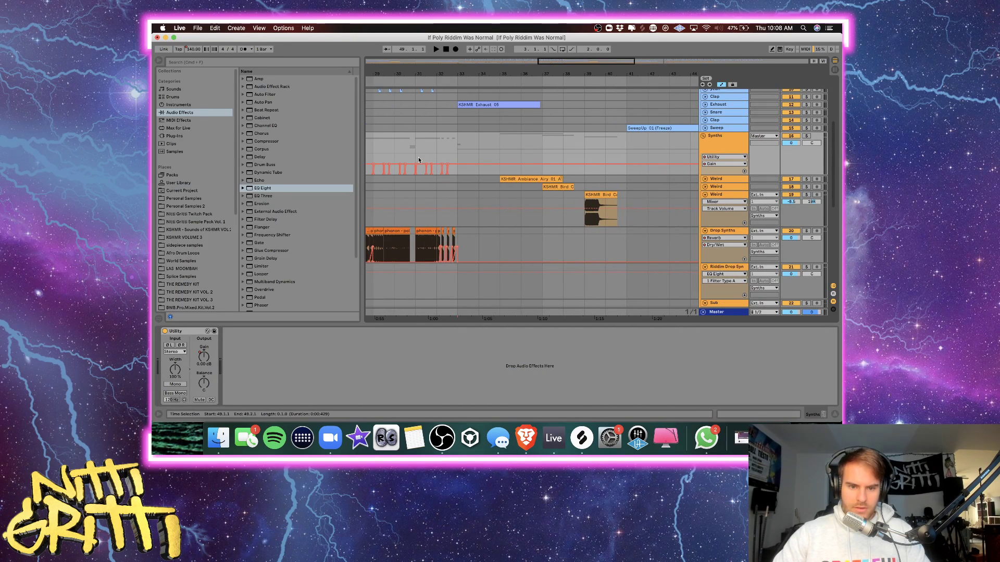
pyautogui.moveTo(415, 158); pyautogui.dragTo(423, 158)
pyautogui.hscroll(10, 422, 159)
pyautogui.press('super+c')
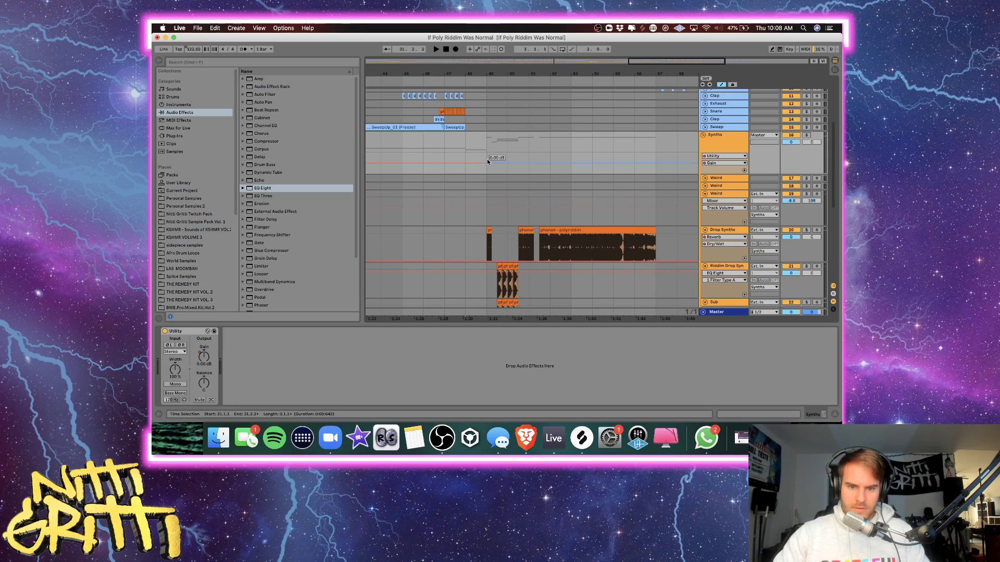
pyautogui.press('super+z')
pyautogui.press('super+z')
pyautogui.press('super+z')
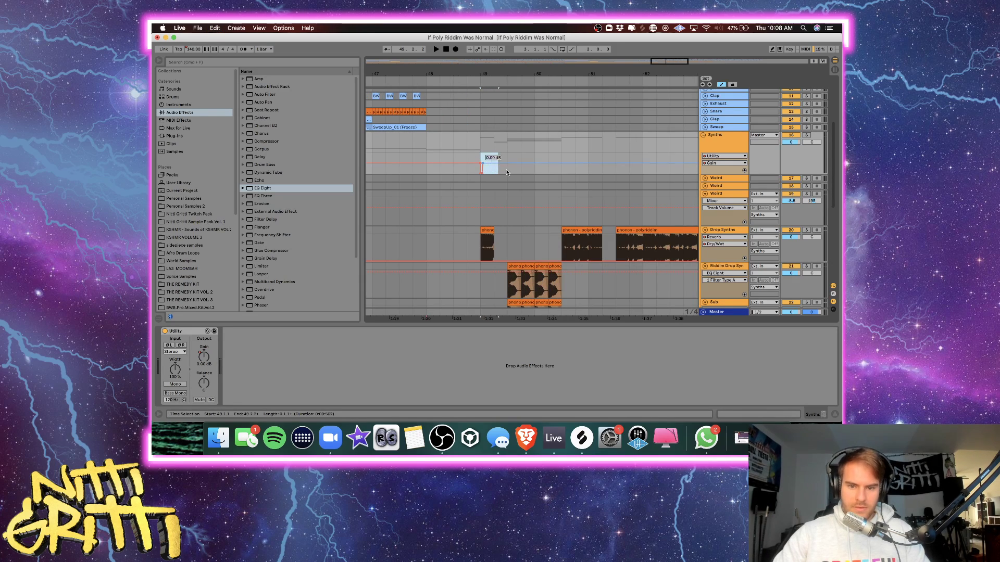
# Duplicate the half-bar Gain automation section from 49.1.1 to 49.3.1 three times and audition the ducked drop.
pyautogui.click(505, 183)
pyautogui.press('+')
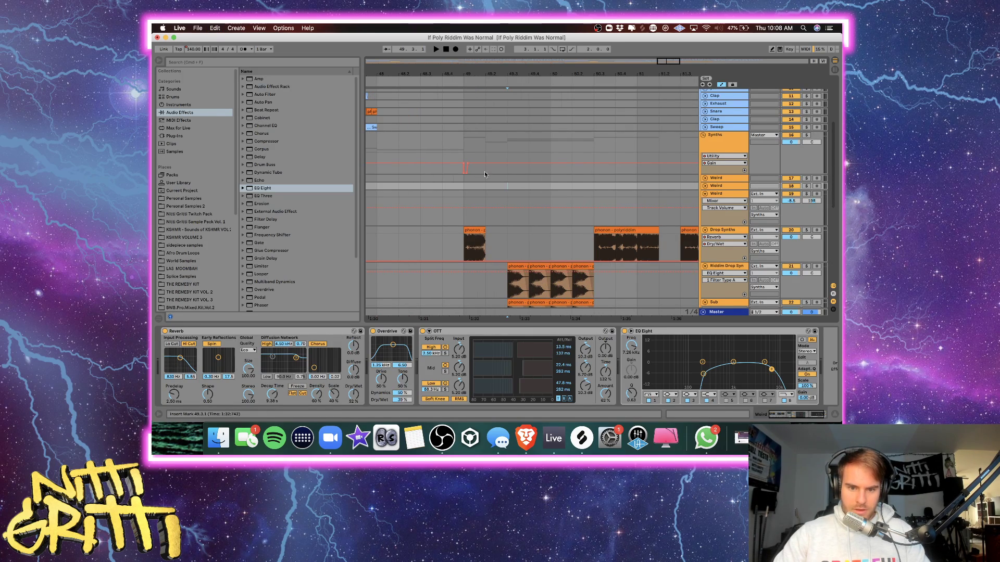
pyautogui.click(505, 160)
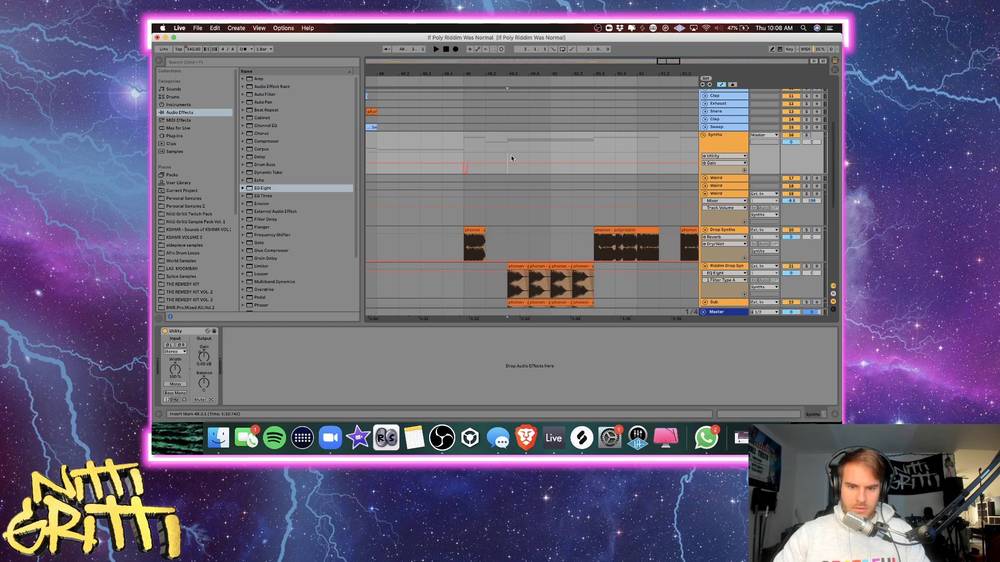
pyautogui.moveTo(511, 155); pyautogui.dragTo(471, 158)
pyautogui.press('super+d')
pyautogui.press('-')
pyautogui.press('super+d')
pyautogui.press('super+d')
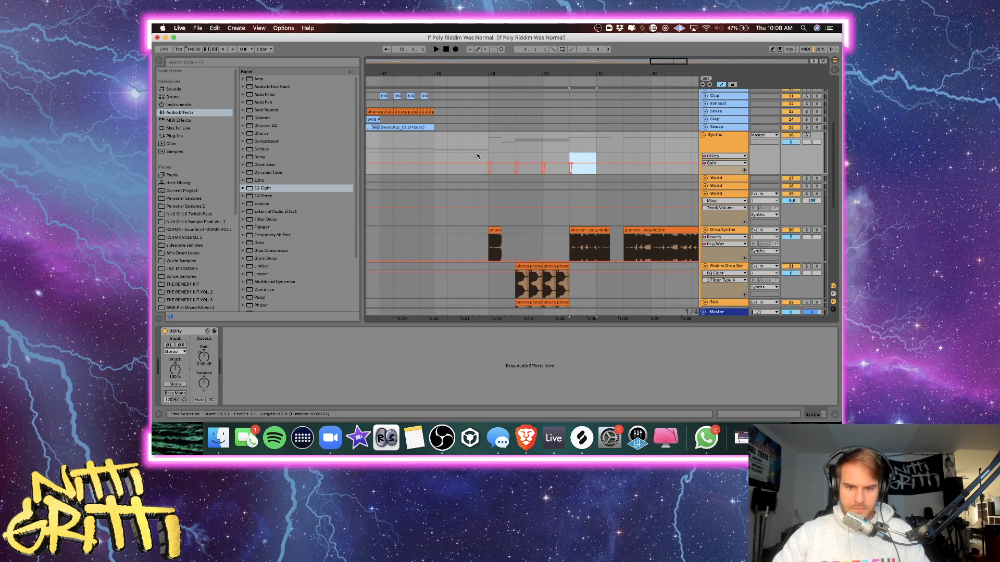
pyautogui.click(478, 156)
pyautogui.press('space')
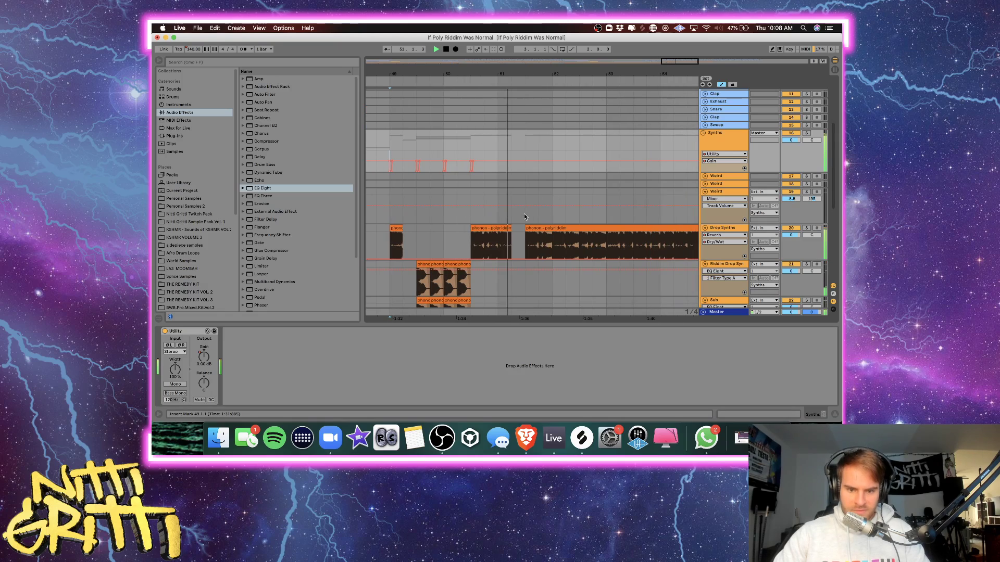
pyautogui.hscroll(-3, 462, 230)
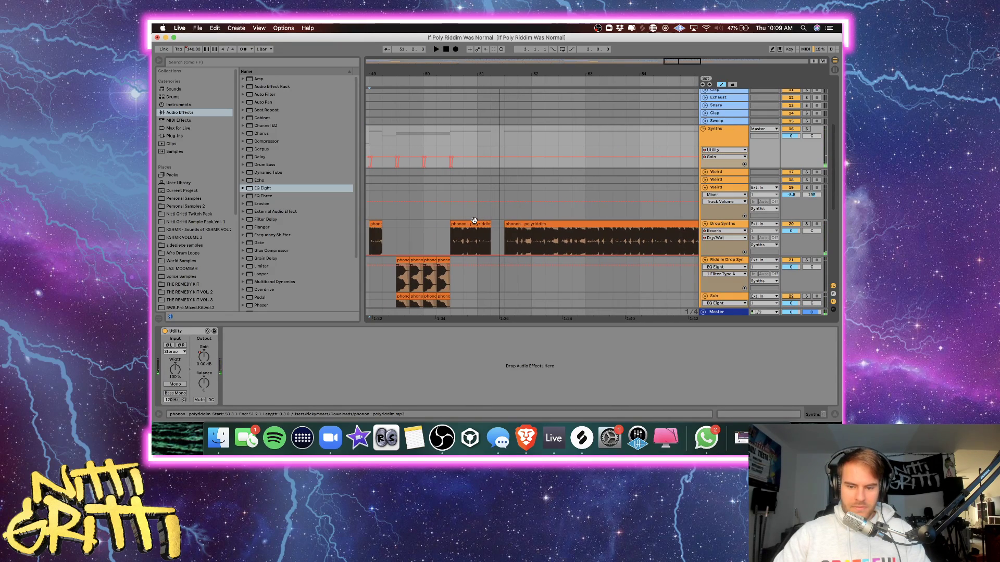
# Select the Synths group's Gain automation from 49.1.1 to 51.1.1 and duplicate it three times up to bar 57.
pyautogui.scroll(-3, 479, 164)
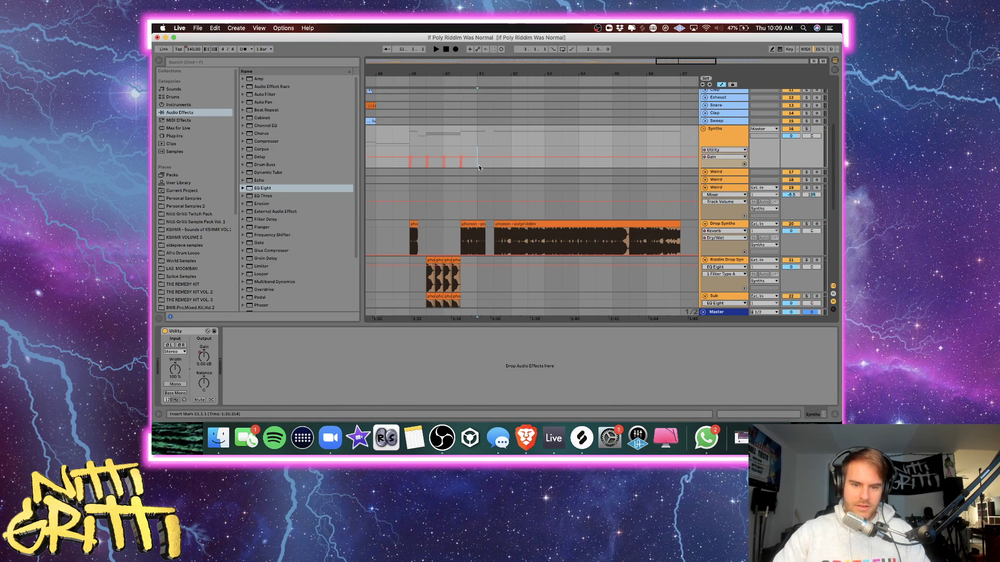
pyautogui.moveTo(479, 165); pyautogui.dragTo(415, 163)
pyautogui.press('super+d')
pyautogui.press('super+d')
pyautogui.press('super+d')
pyautogui.hscroll(3, 520, 181)
pyautogui.hscroll(-5, 521, 184)
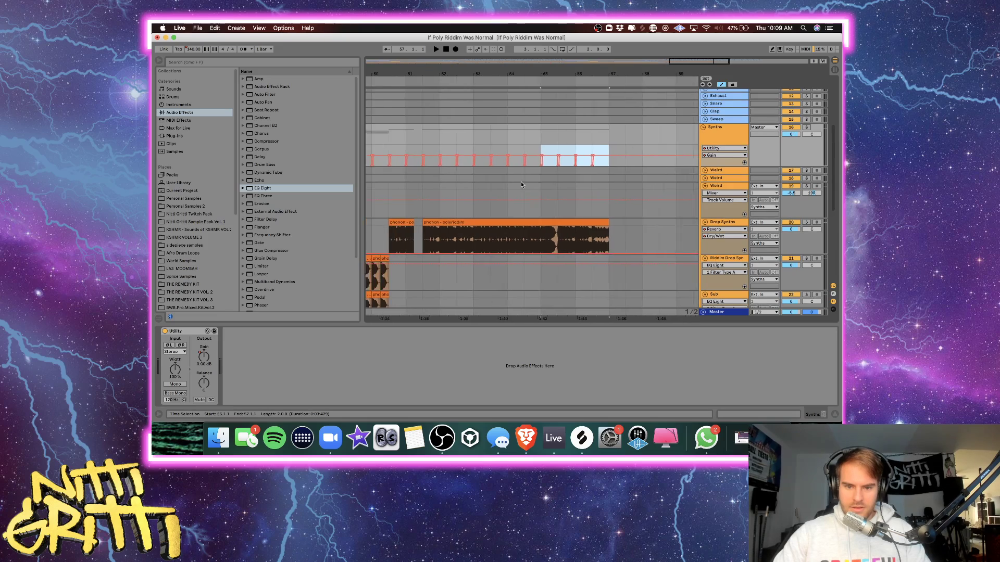
# Solo the Riddim Drop Synth track, play its chops from 49.3.1 and display its device chain.
pyautogui.click(834, 416)
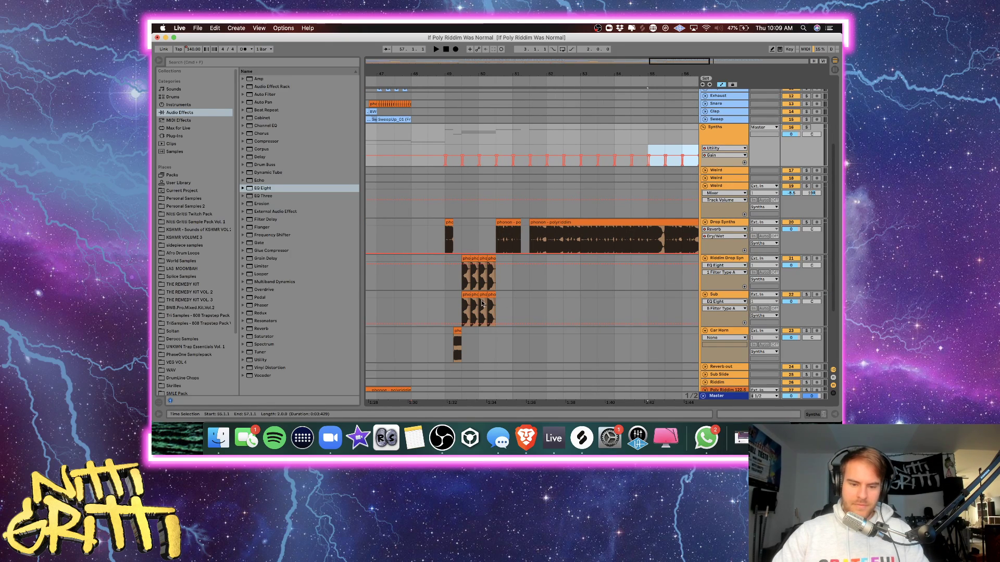
pyautogui.click(452, 295)
pyautogui.press('+')
pyautogui.press('+')
pyautogui.hscroll(2, 452, 295)
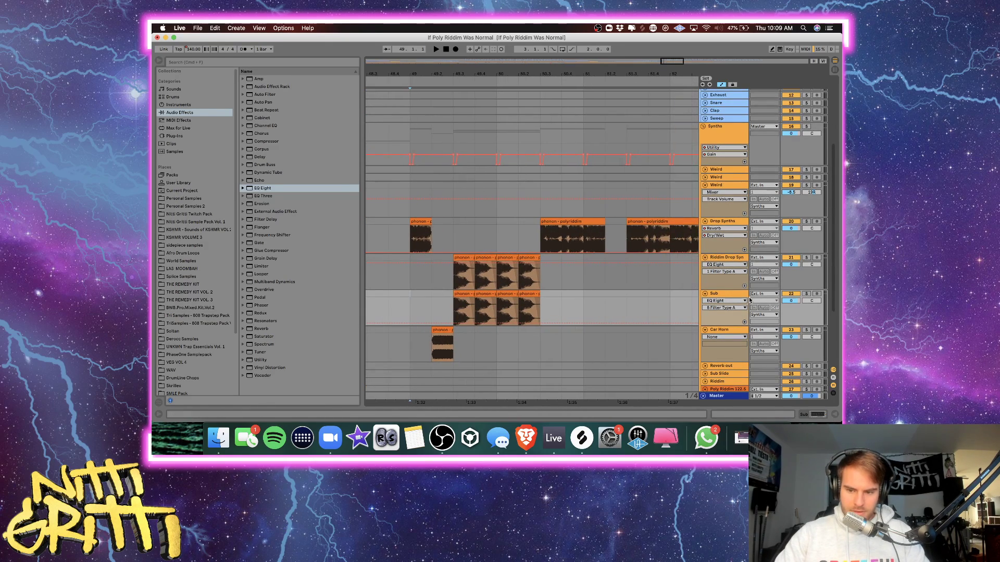
pyautogui.click(737, 261)
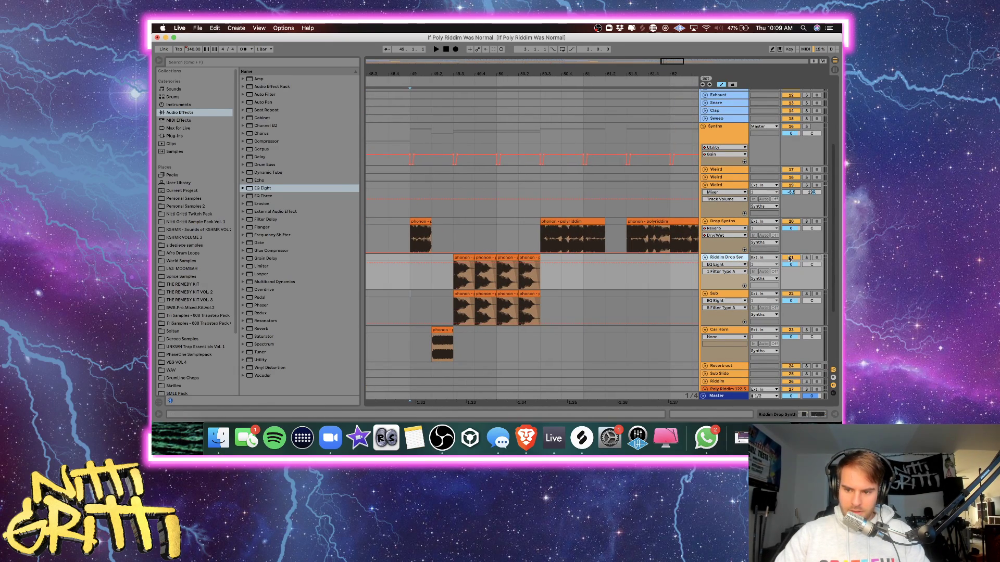
pyautogui.click(442, 285)
pyautogui.press('space')
pyautogui.doubleClick(737, 260)
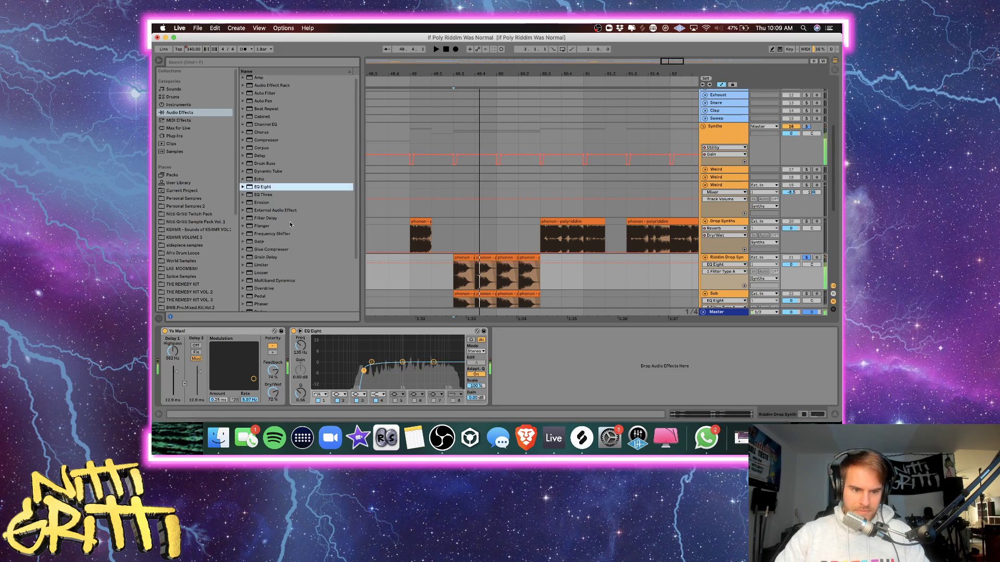
# Lower the Yo Man! flanger's Dry/Wet to about 69% and raise the EQ Eight low cut to about 235 Hz while auditioning.
pyautogui.scroll(-3, 277, 262)
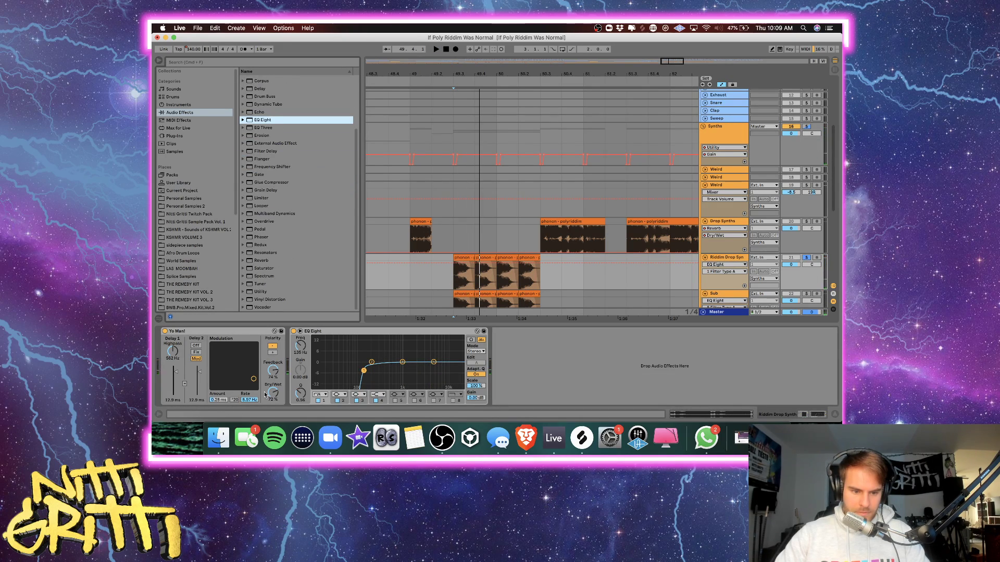
pyautogui.moveTo(273, 392); pyautogui.dragTo(273, 394)
pyautogui.press('space')
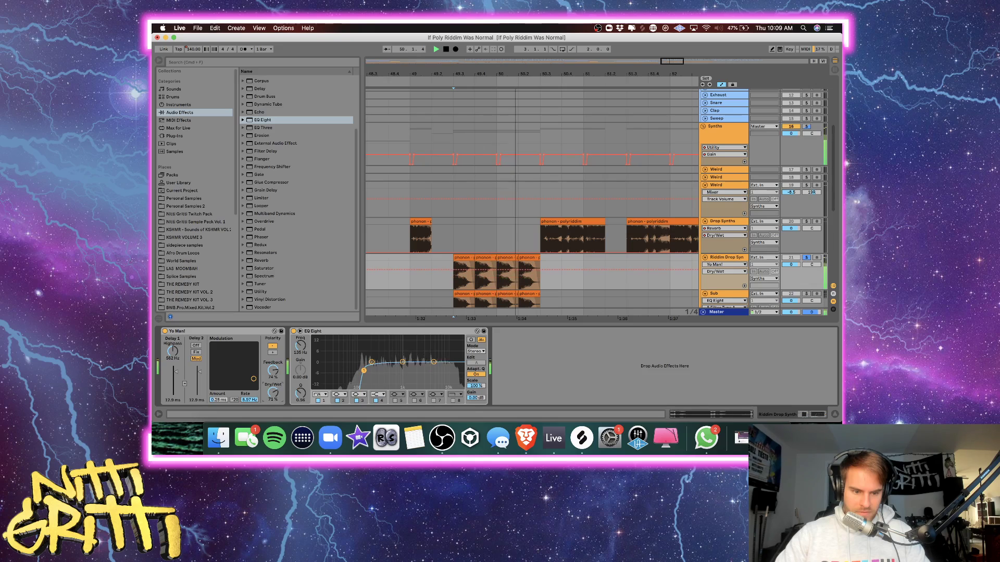
pyautogui.press('space')
pyautogui.press('space')
pyautogui.press('space')
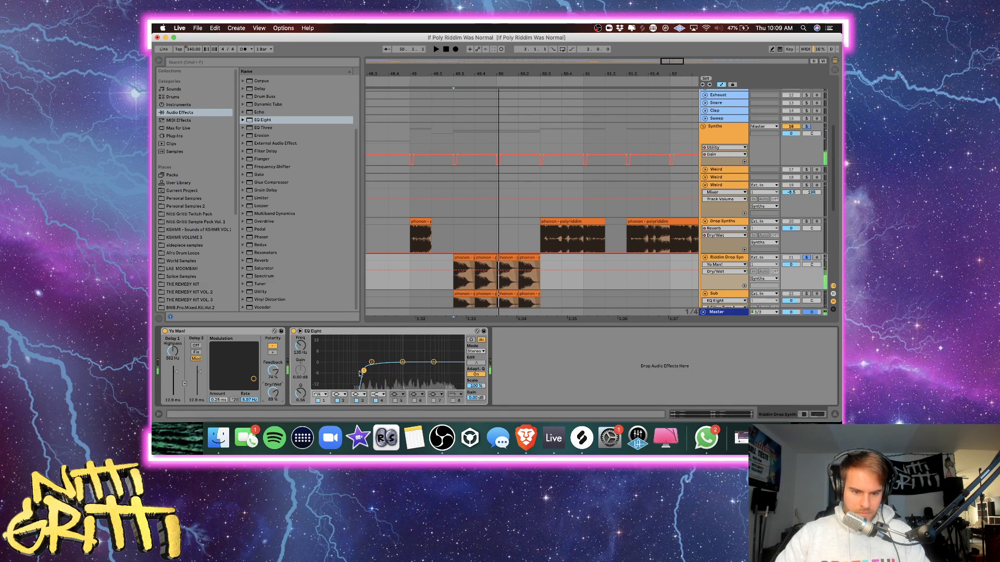
pyautogui.press('space')
pyautogui.moveTo(364, 370); pyautogui.dragTo(374, 372)
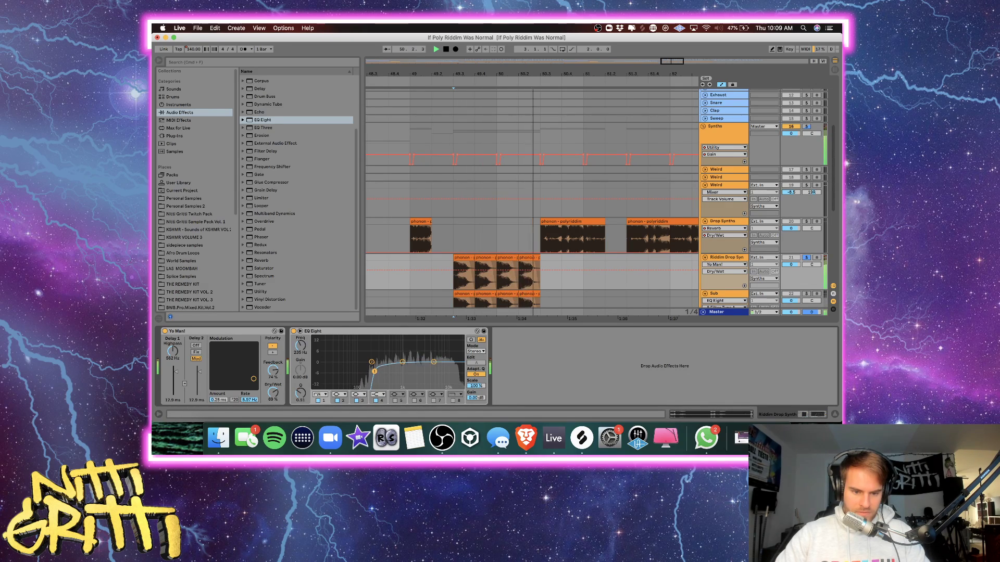
pyautogui.scroll(-4, 499, 257)
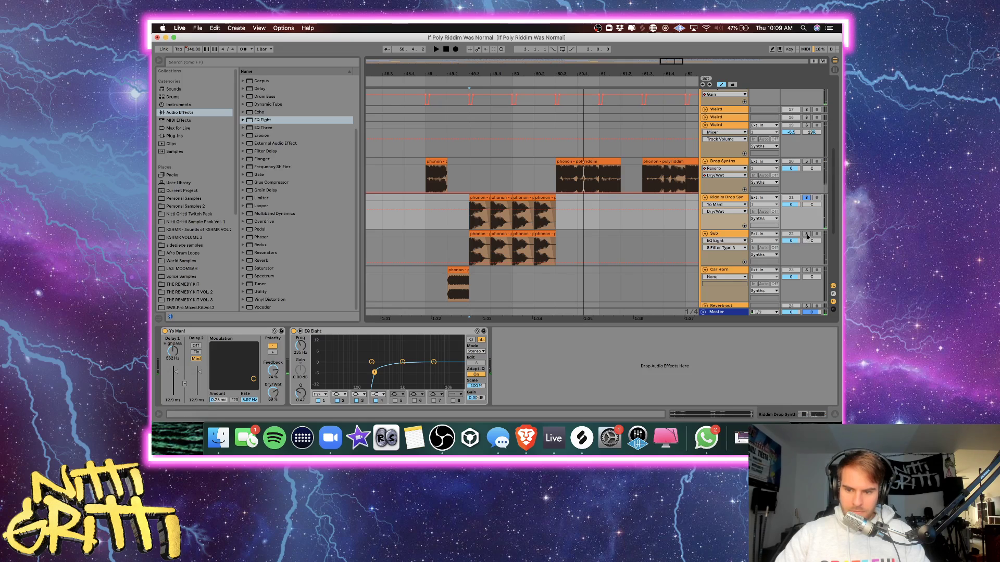
# Audition the chops and draw a Yo Man! Dry/Wet automation dip to 0% within the second chop at 49.4.1.
pyautogui.press('a')
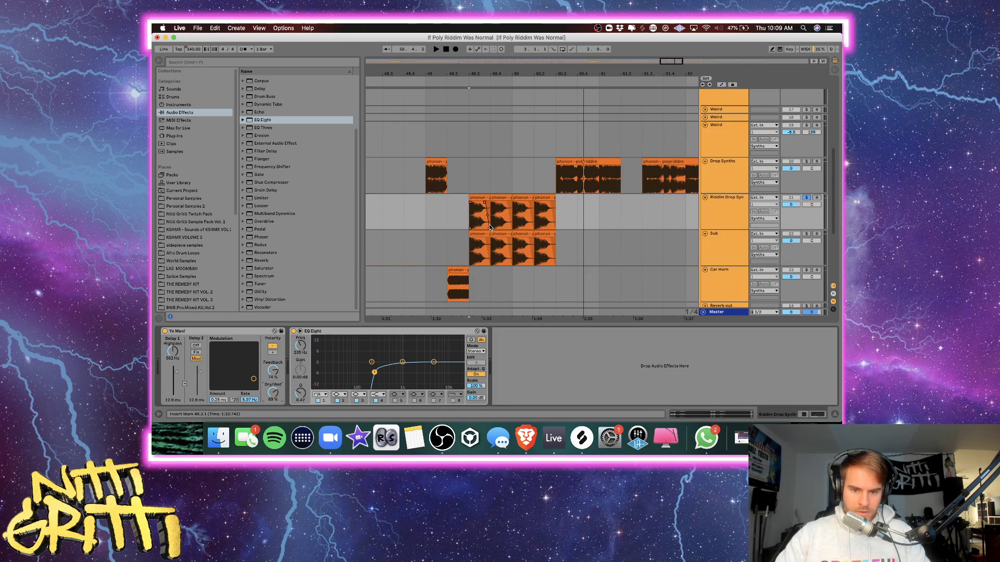
pyautogui.press('+')
pyautogui.press('+')
pyautogui.press('a')
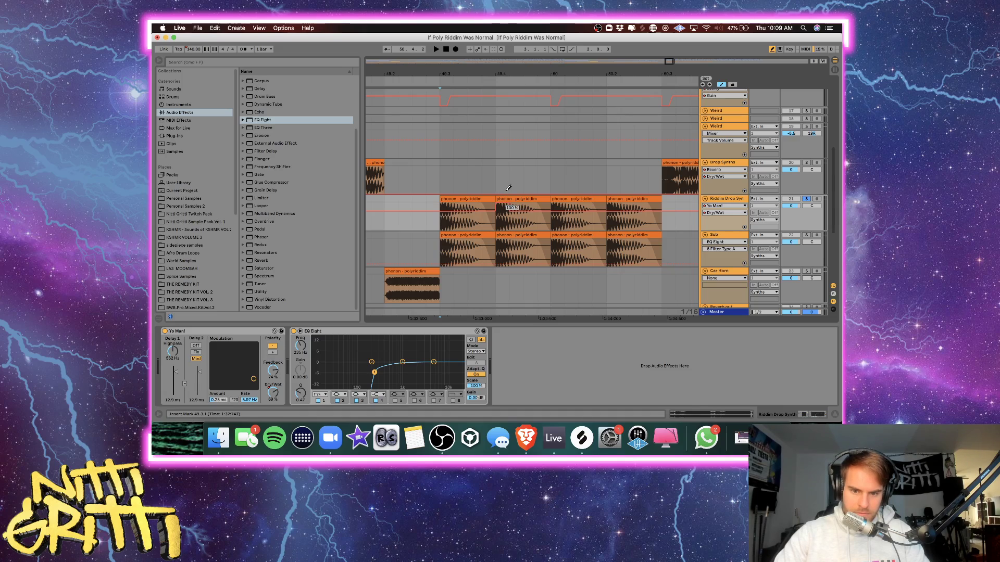
pyautogui.press('space')
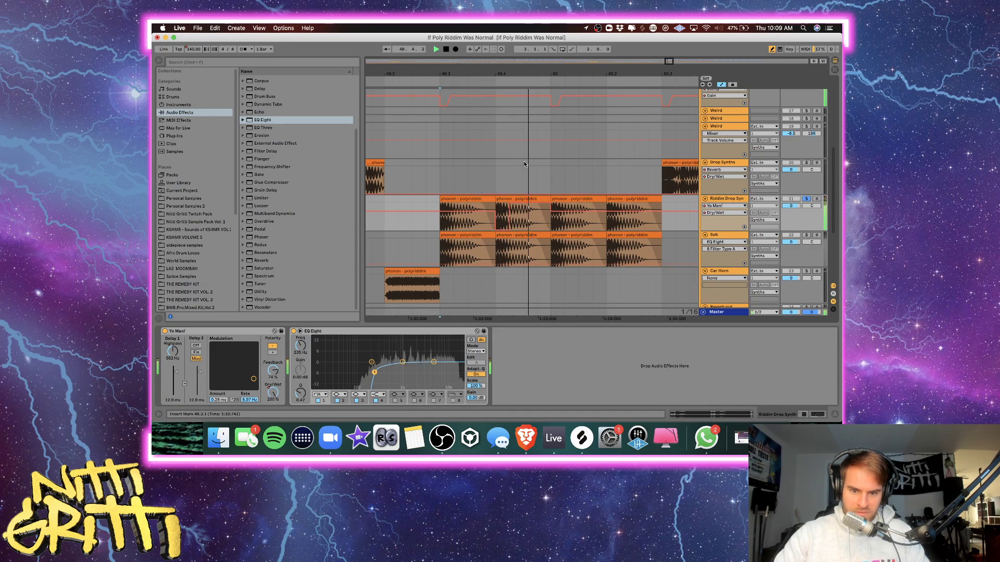
pyautogui.press('space')
pyautogui.press('space')
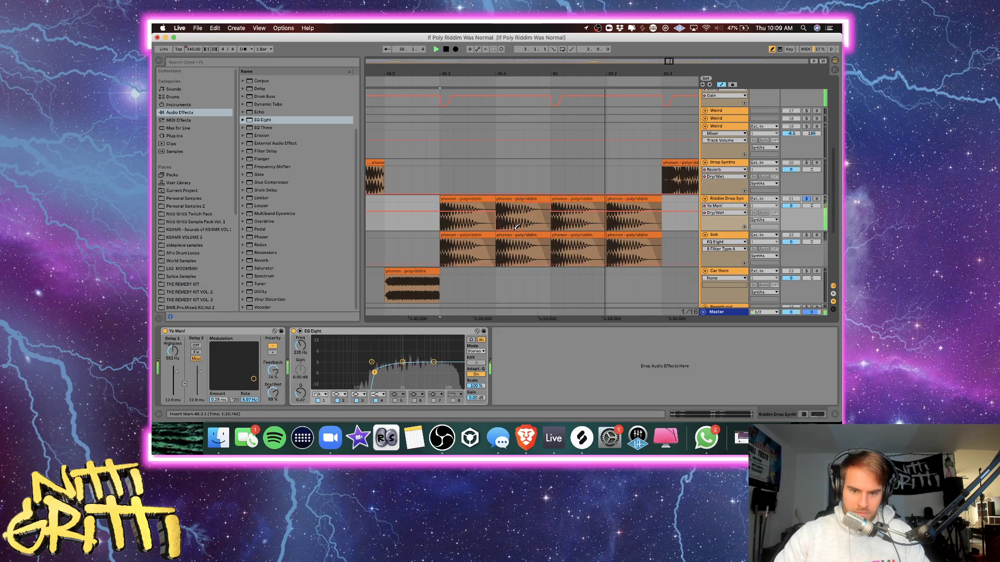
pyautogui.press('space')
pyautogui.press('space')
pyautogui.press('space')
pyautogui.moveTo(516, 227)
pyautogui.mouseDown()
pyautogui.moveTo(518, 207)
pyautogui.moveTo(500, 221)
pyautogui.moveTo(546, 220)
pyautogui.mouseUp()
# Copy the second chop's Dry/Wet automation to the fourth chop at 50.2.1 on the Riddim Drop Synth track.
pyautogui.click(550, 224)
pyautogui.press('super+c')
pyautogui.click(608, 221)
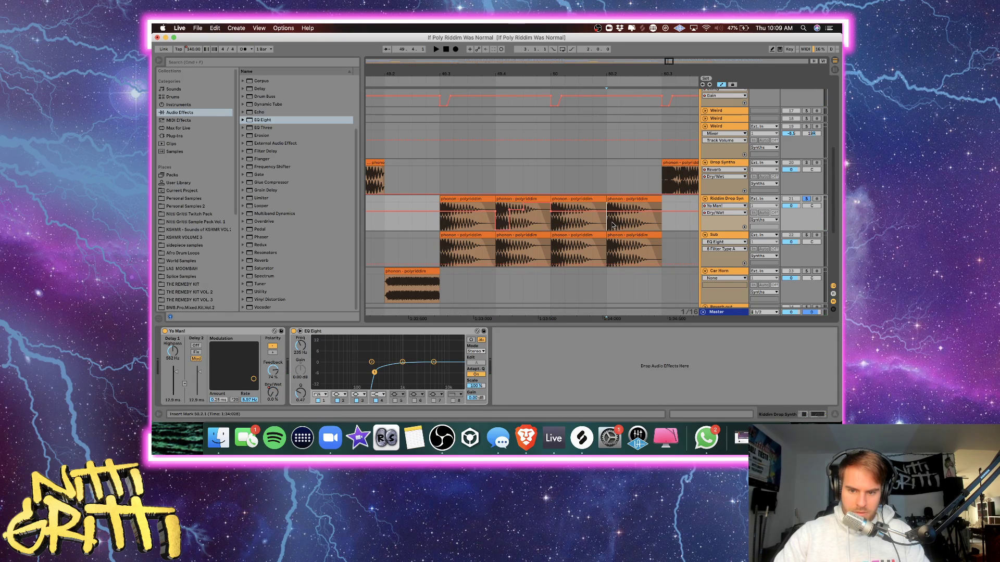
pyautogui.press('super+v')
pyautogui.press('-')
pyautogui.press('-')
# Take the Riddim Drop Synth track out of solo and play the drop with all tracks.
pyautogui.click(495, 221)
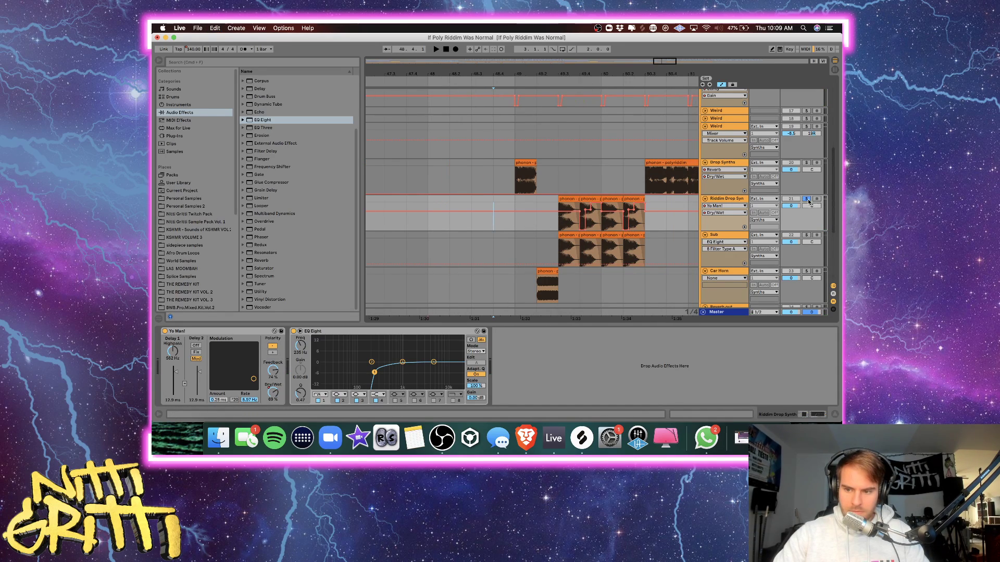
pyautogui.click(807, 199)
pyautogui.press('space')
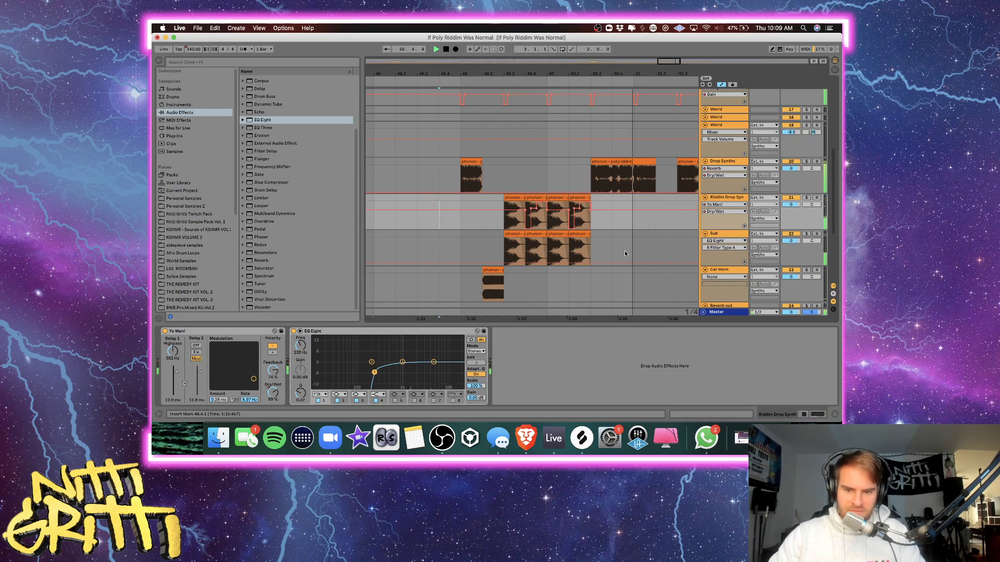
# Shorten the second chops on the Riddim Drop Synth and Sub tracks, shift them slightly after 49.4.1, and play the result.
pyautogui.press('space')
pyautogui.click(447, 245)
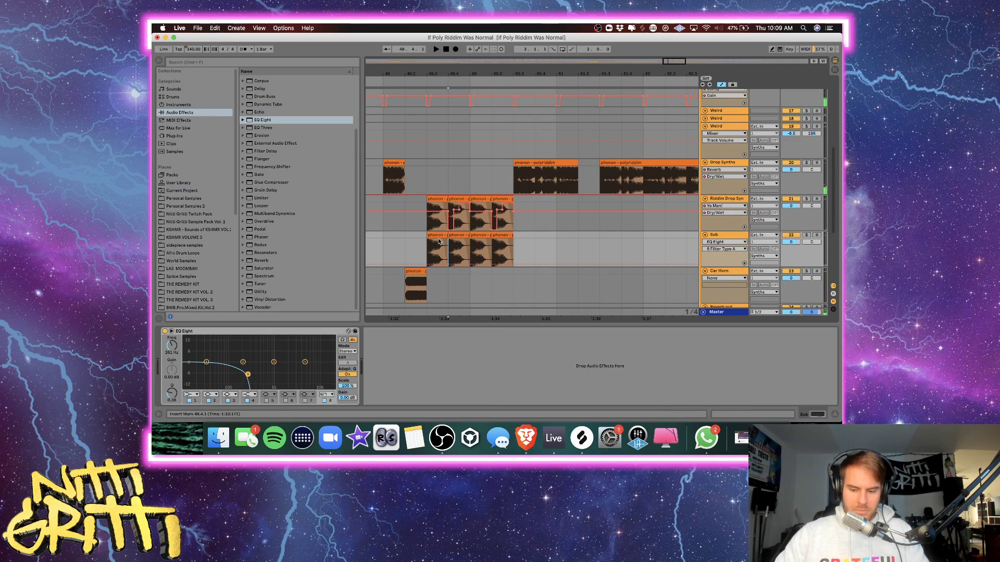
pyautogui.press('+')
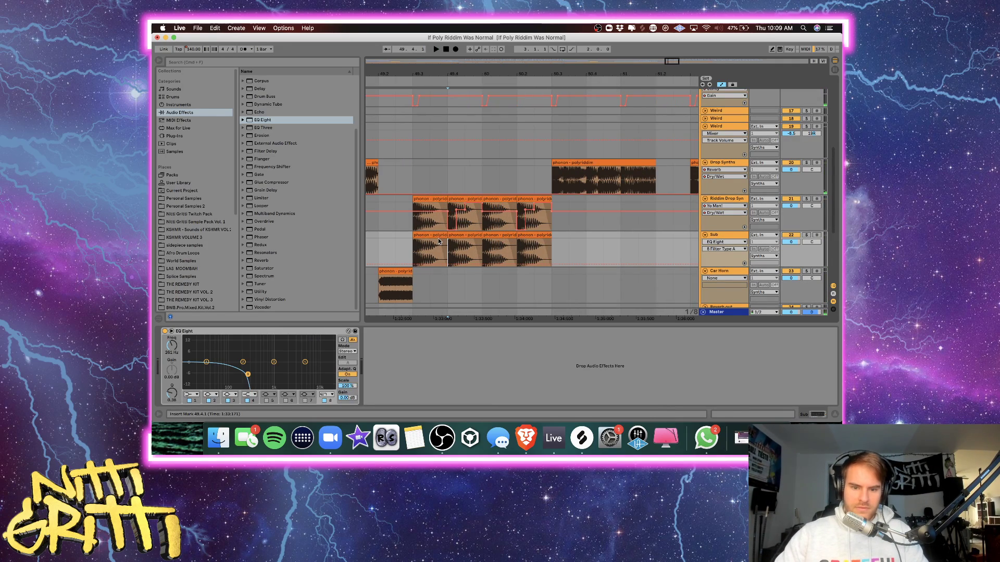
pyautogui.click(476, 236)
pyautogui.keyDown('shift'); pyautogui.click(463, 198); pyautogui.keyUp('shift')
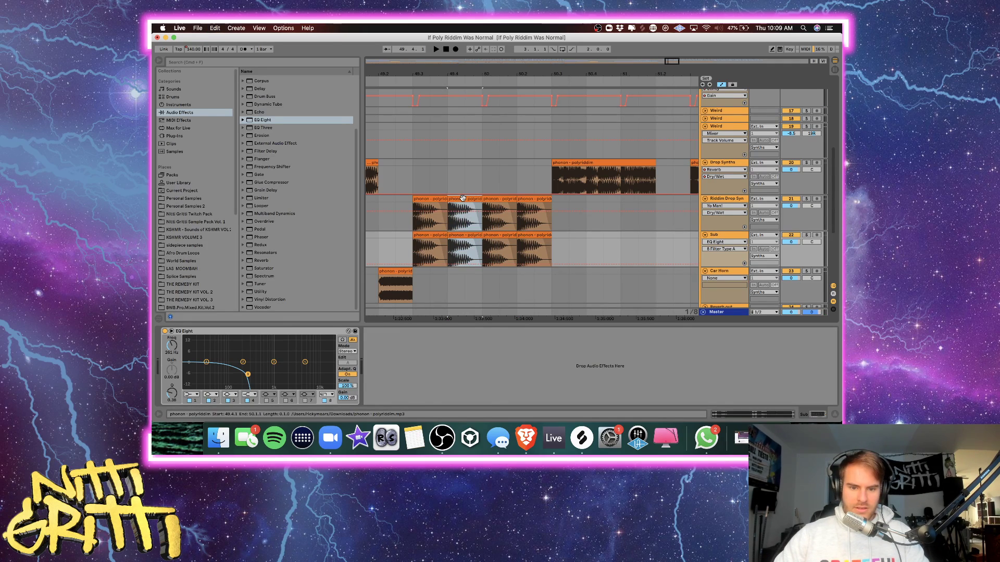
pyautogui.press('+')
pyautogui.moveTo(487, 232); pyautogui.dragTo(470, 235)
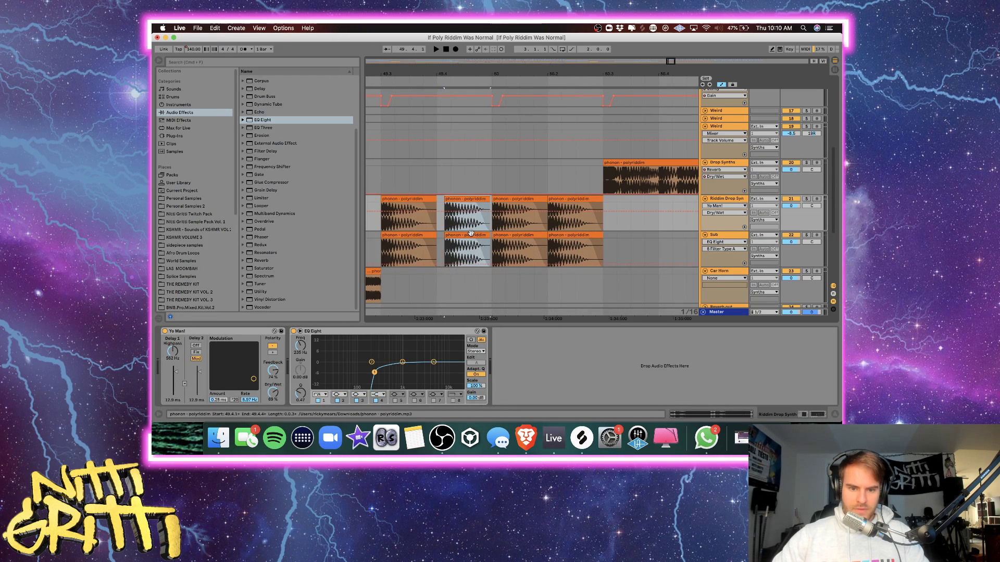
pyautogui.hscroll(-5, 471, 236)
pyautogui.press('Down')
pyautogui.press('space')
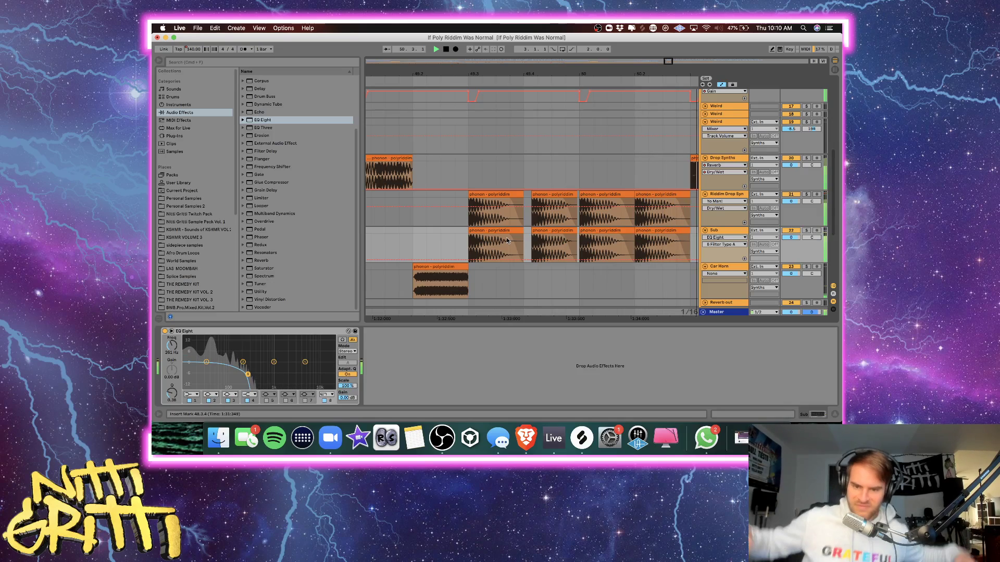
# Delete the fourth chops at 50.2.1 on the Riddim Drop Synth and Sub tracks.
pyautogui.hscroll(5, 510, 241)
pyautogui.scroll(-2, 510, 240)
pyautogui.click(559, 200)
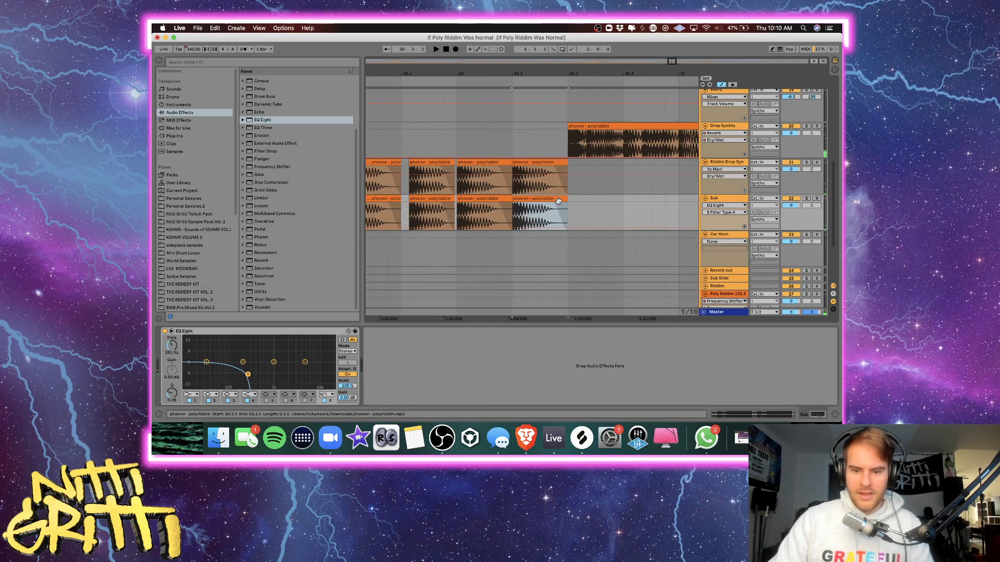
pyautogui.keyDown('shift'); pyautogui.click(535, 164); pyautogui.keyUp('shift')
pyautogui.press('Delete')
pyautogui.press('-')
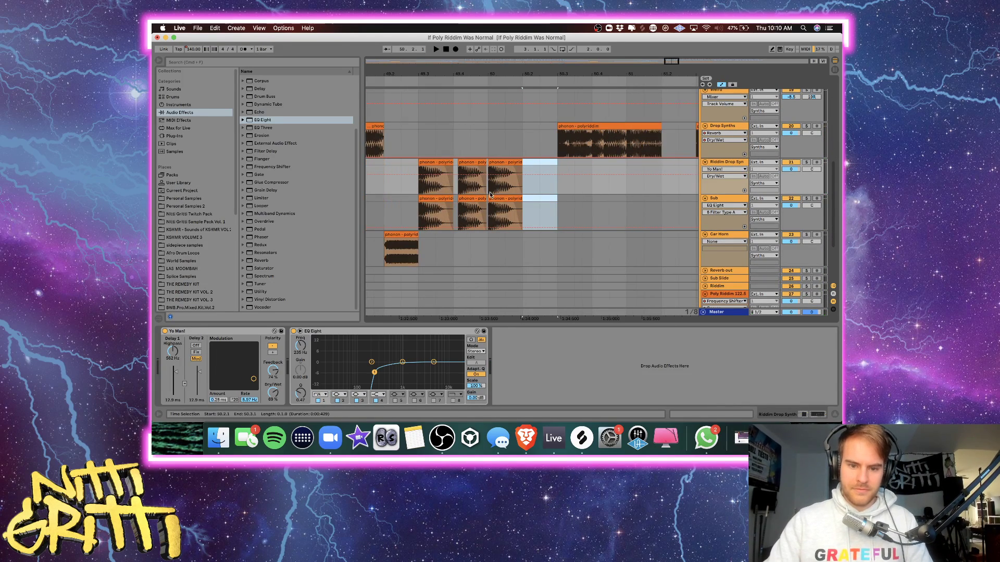
# Nudge the shortened second chops on both tracks slightly later so they end exactly where the third chops start.
pyautogui.click(477, 198)
pyautogui.press('+')
pyautogui.press('+')
pyautogui.press('+')
pyautogui.press('+')
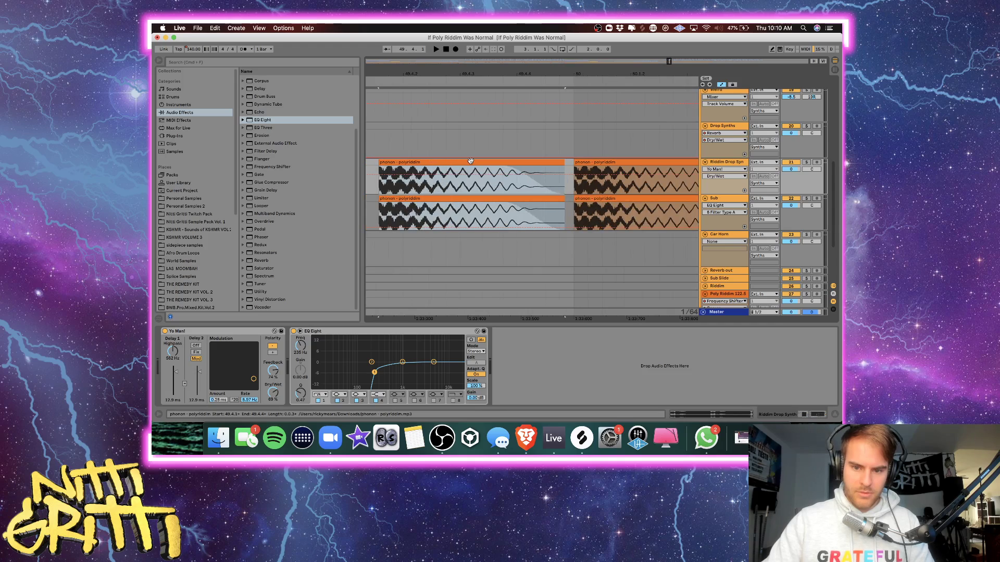
pyautogui.moveTo(470, 162); pyautogui.dragTo(474, 164)
pyautogui.press('-')
pyautogui.press('-')
pyautogui.press('-')
pyautogui.press('-')
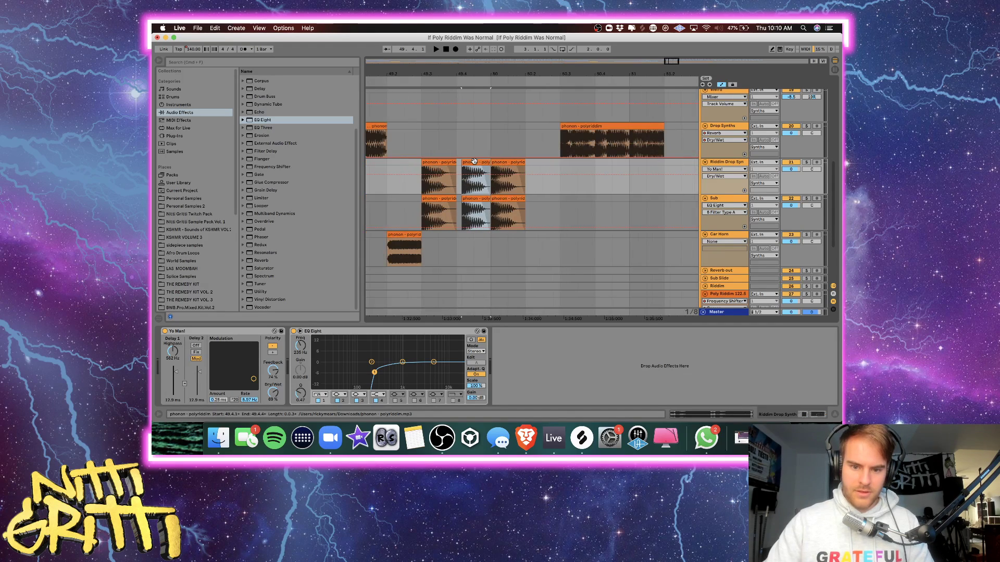
# Delete the third chops and duplicate the two-beat chop pattern from 49.3.1 to 50.1.1 on both tracks.
pyautogui.click(504, 198)
pyautogui.keyDown('shift'); pyautogui.click(503, 162); pyautogui.keyUp('shift')
pyautogui.press('Delete')
pyautogui.moveTo(490, 211); pyautogui.dragTo(422, 166)
pyautogui.press('super+d')
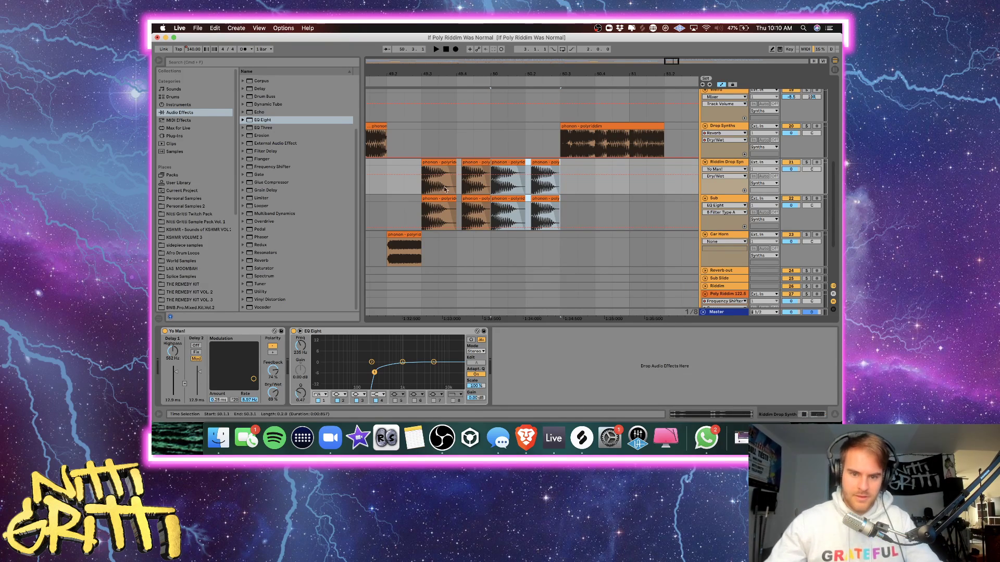
# Play the drop from its start to audition the duplicated chop rhythm.
pyautogui.hscroll(-7, 461, 208)
pyautogui.click(461, 211)
pyautogui.press('space')
pyautogui.hscroll(4, 462, 211)
pyautogui.hscroll(2, 461, 212)
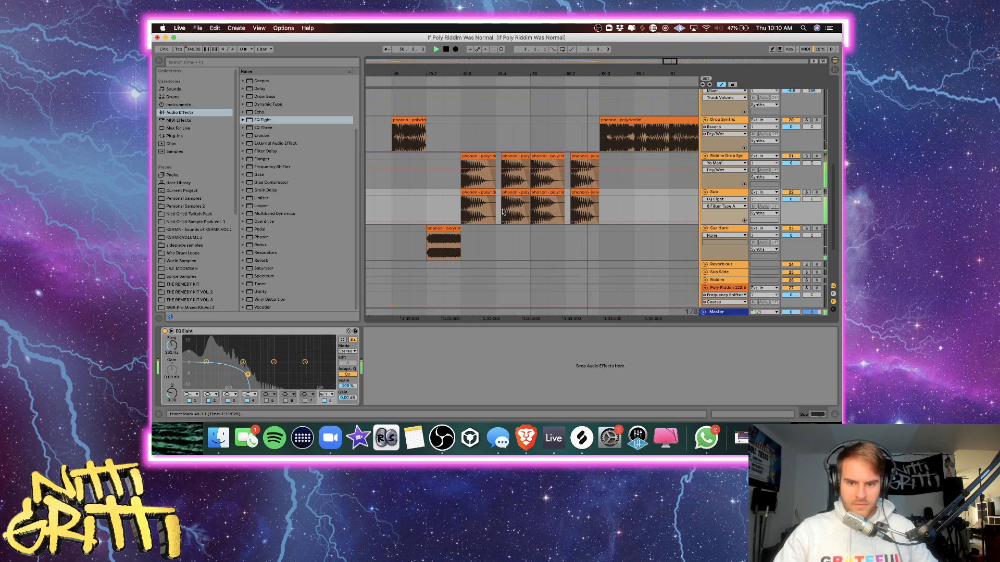
pyautogui.scroll(1, 604, 208)
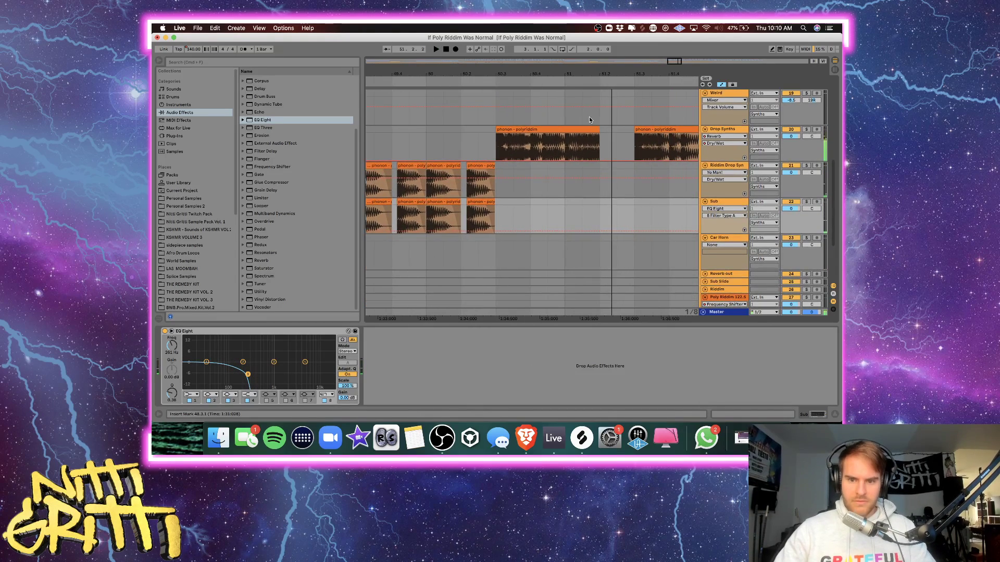
# Extend the Drop Synths clip at 50.3.1 to end at 51.3.1 and audition it from 51.2.1.
pyautogui.click(562, 152)
pyautogui.press('space')
pyautogui.hscroll(4, 557, 154)
pyautogui.scroll(2, 522, 156)
pyautogui.moveTo(523, 155); pyautogui.dragTo(557, 154)
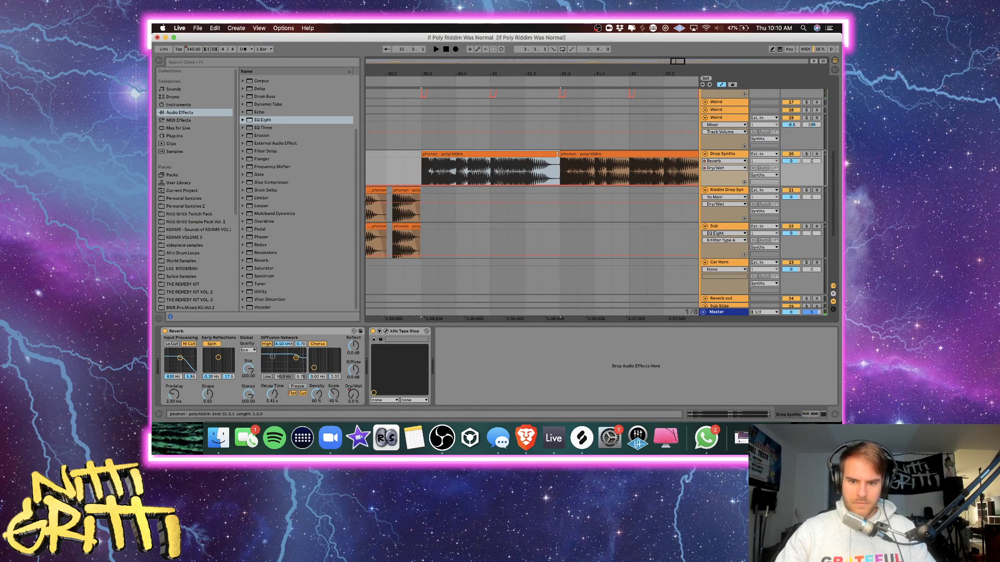
pyautogui.click(542, 166)
pyautogui.press('space')
pyautogui.press('space')
pyautogui.press('super+e')
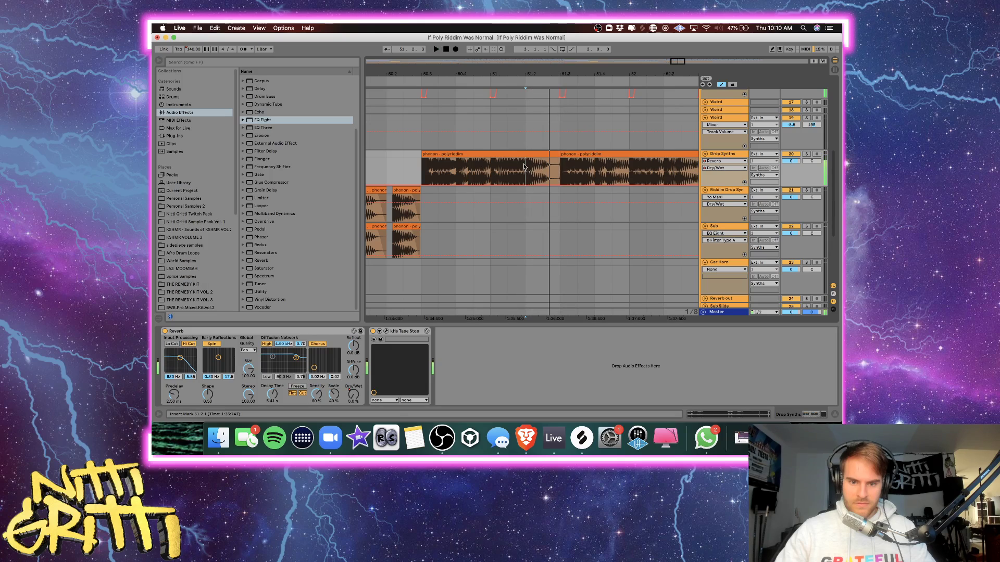
# Clear the Drop Synths track from 51.1.1 to 51.3.1 and place a Riddim Drop Synth and Sub chop pair at 51.2.1.
pyautogui.click(516, 156)
pyautogui.moveTo(522, 154); pyautogui.dragTo(546, 225)
pyautogui.press('-')
pyautogui.hscroll(3, 521, 197)
pyautogui.click(501, 170)
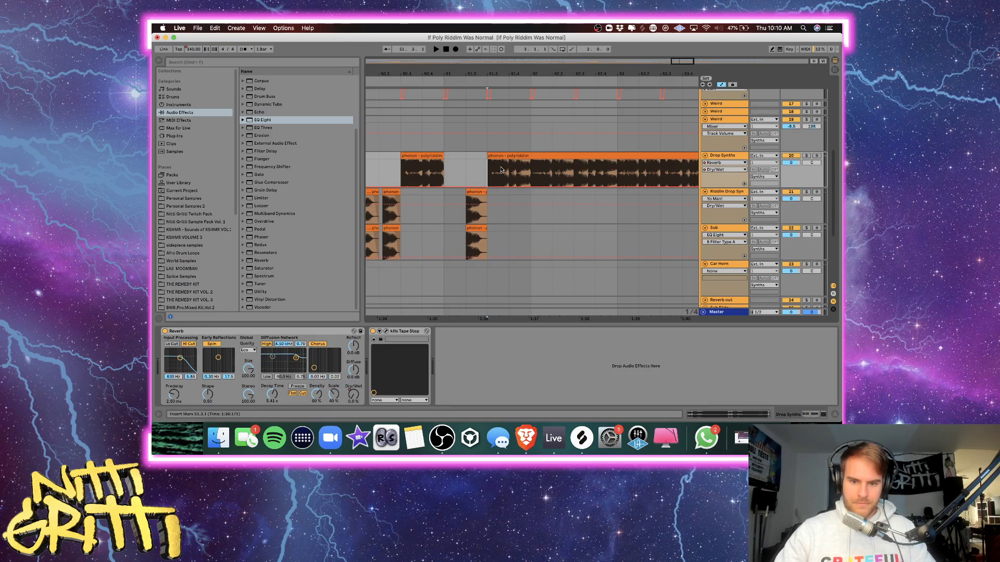
# Solo the Drop Synths track and audition its long clip from 51.3.1 and from 52.1.1.
pyautogui.click(808, 155)
pyautogui.press('space')
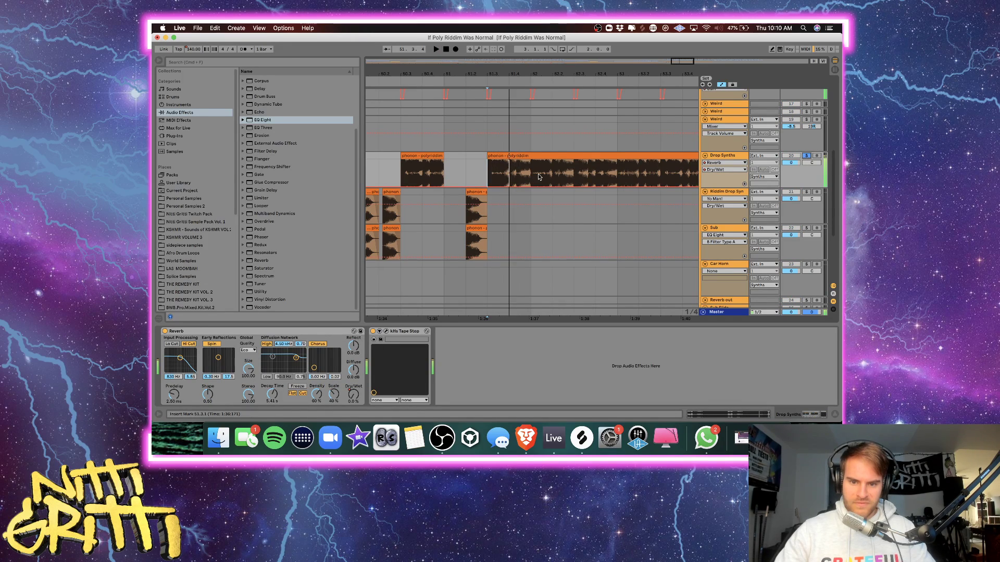
pyautogui.click(539, 177)
pyautogui.press('space')
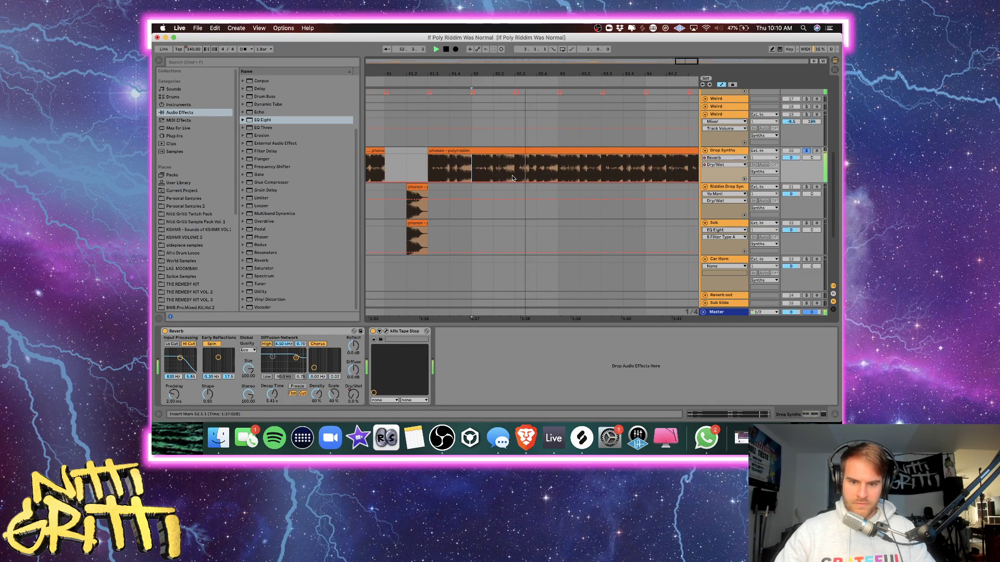
# Copy the Drop Synths section from 52.2.1 to 52.3.1, paste it at 51.1.1 and play it.
pyautogui.click(496, 172)
pyautogui.moveTo(494, 164); pyautogui.dragTo(512, 158)
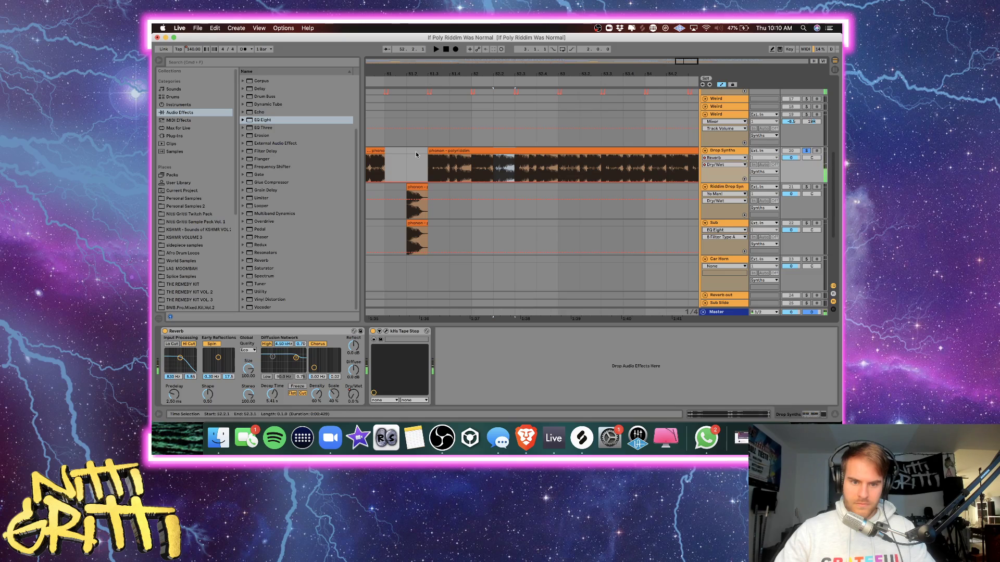
pyautogui.press('super+c')
pyautogui.click(388, 155)
pyautogui.press('super+v')
pyautogui.press('space')
pyautogui.hscroll(-2, 456, 187)
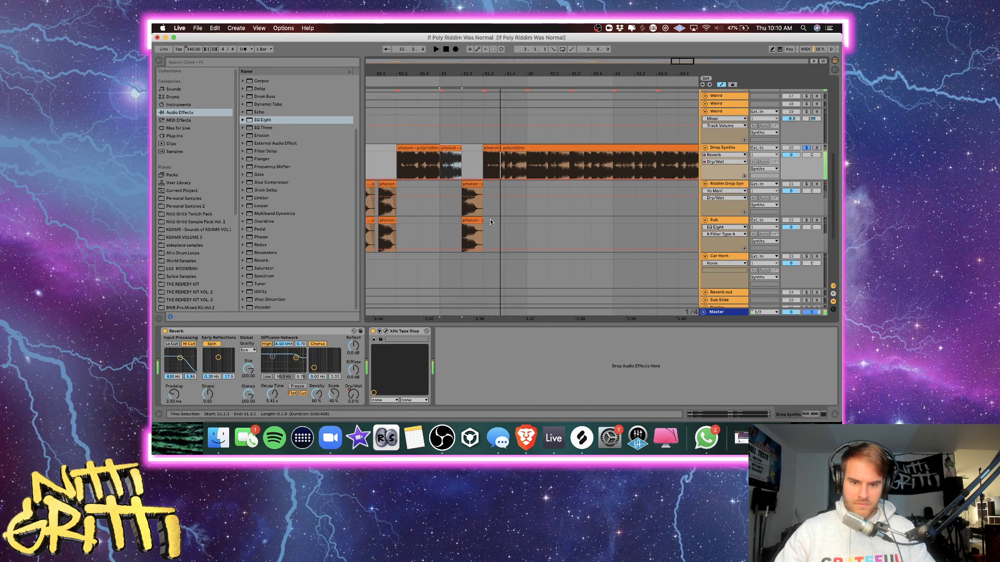
# Move the 51.2.1 chop pair to 51.3.1, extend the preceding Drop Synths clip to 51.3.1, and play from 51.1.1.
pyautogui.moveTo(484, 227); pyautogui.dragTo(491, 185)
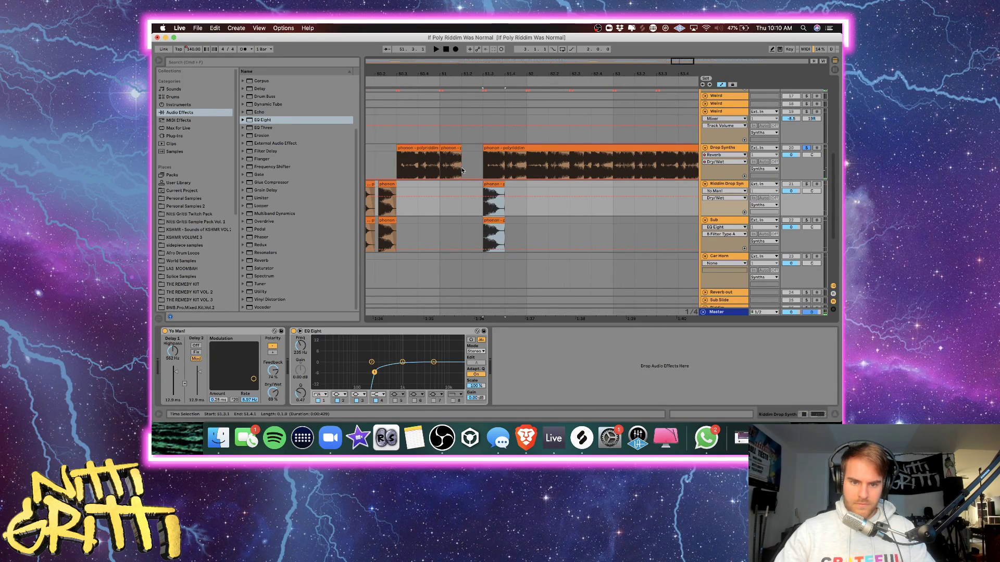
pyautogui.moveTo(437, 147); pyautogui.dragTo(481, 148)
pyautogui.click(447, 167)
pyautogui.press('space')
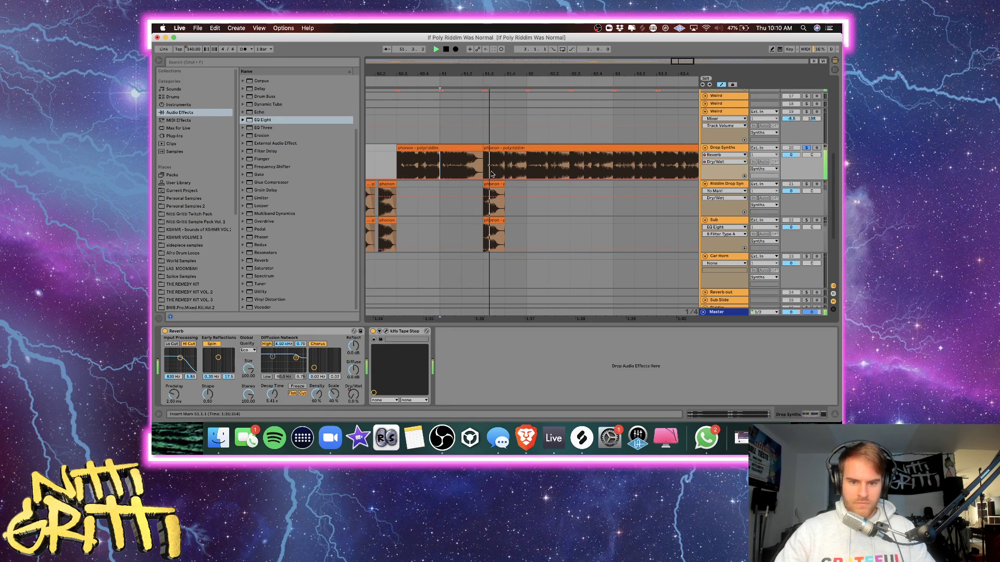
pyautogui.scroll(1, 490, 172)
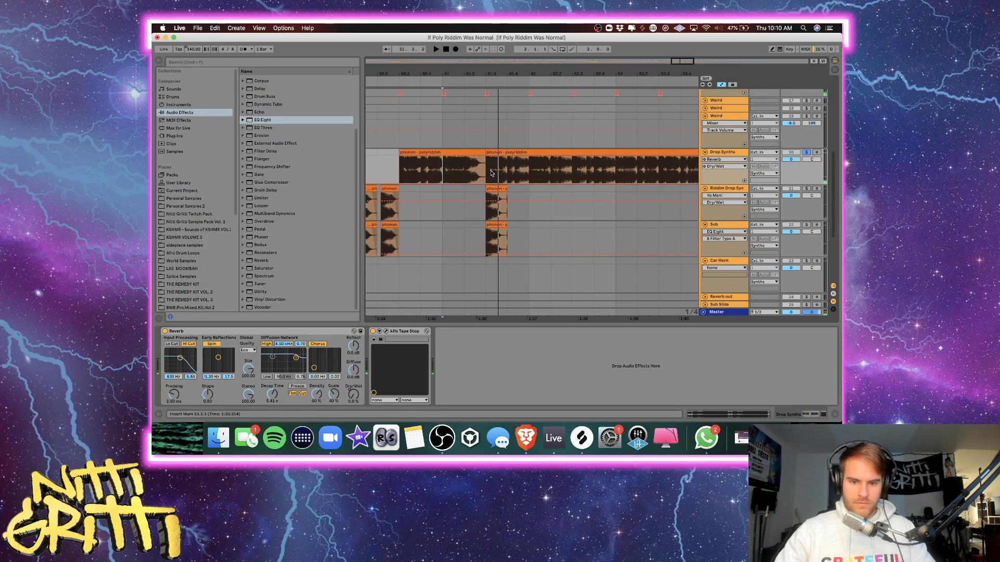
# Trim the start of the long Drop Synths clip to 52.4.1.
pyautogui.scroll(1, 490, 173)
pyautogui.moveTo(483, 158); pyautogui.dragTo(583, 162)
pyautogui.hscroll(-5, 583, 162)
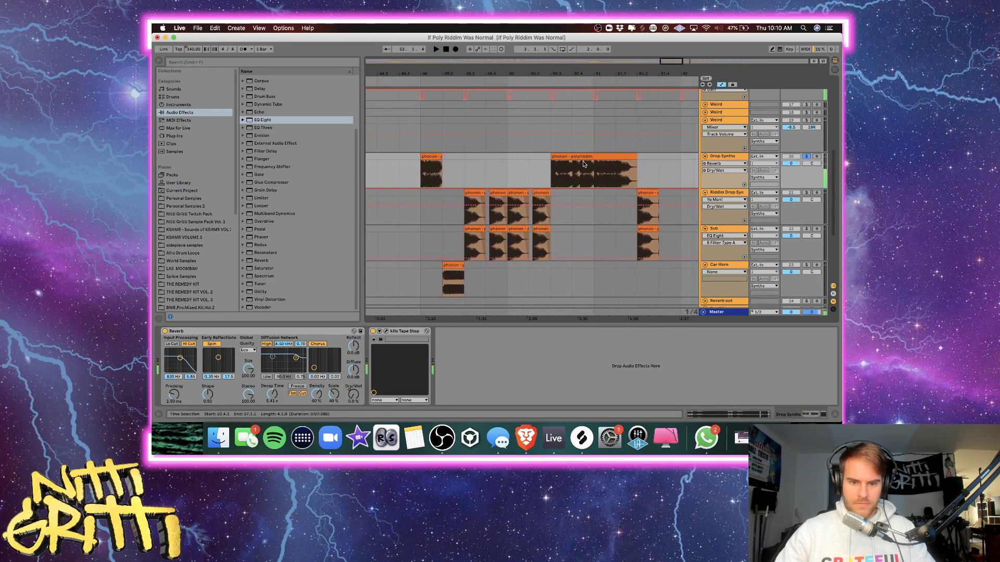
# Hide the device view and the automation lanes.
pyautogui.scroll(-2, 584, 162)
pyautogui.hscroll(3, 633, 245)
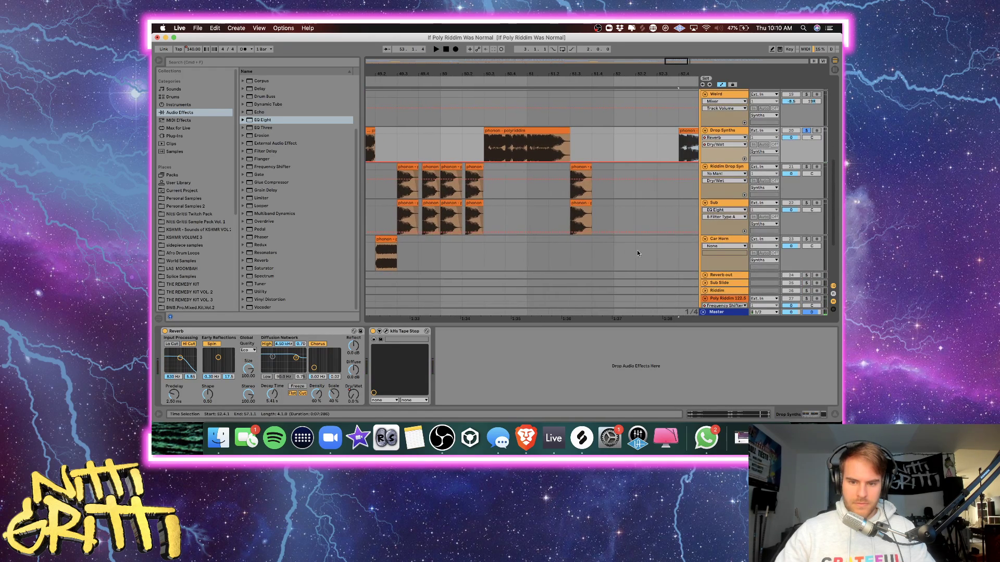
pyautogui.click(836, 418)
pyautogui.press('a')
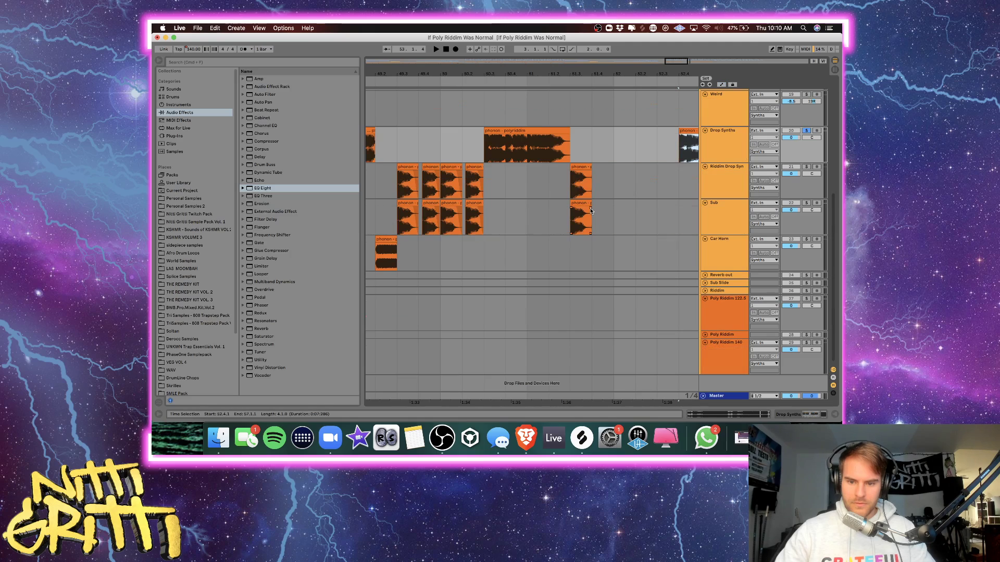
# Duplicate the Riddim Drop Synth and Sub chops at 51.3.1 to the following beat and shift the copies slightly after 51.4.1.
pyautogui.click(590, 209)
pyautogui.click(590, 173)
pyautogui.moveTo(593, 211); pyautogui.dragTo(570, 196)
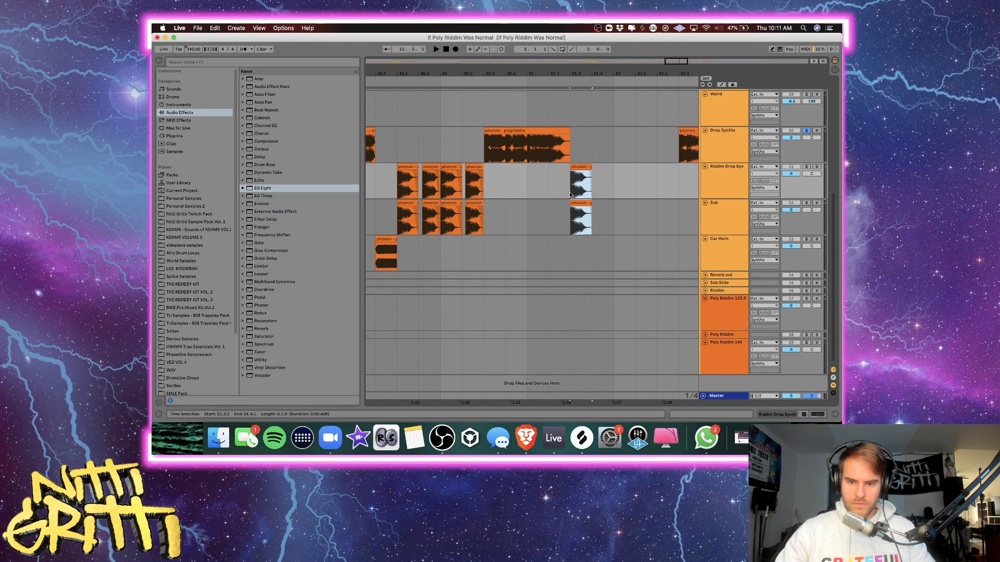
pyautogui.hscroll(3, 569, 195)
pyautogui.press('super+d')
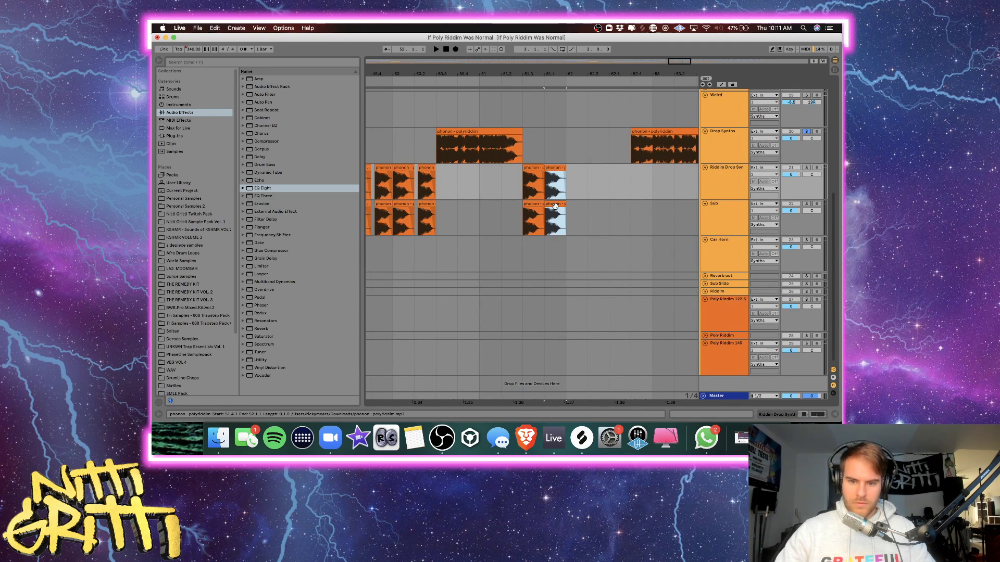
pyautogui.moveTo(556, 206); pyautogui.dragTo(563, 208)
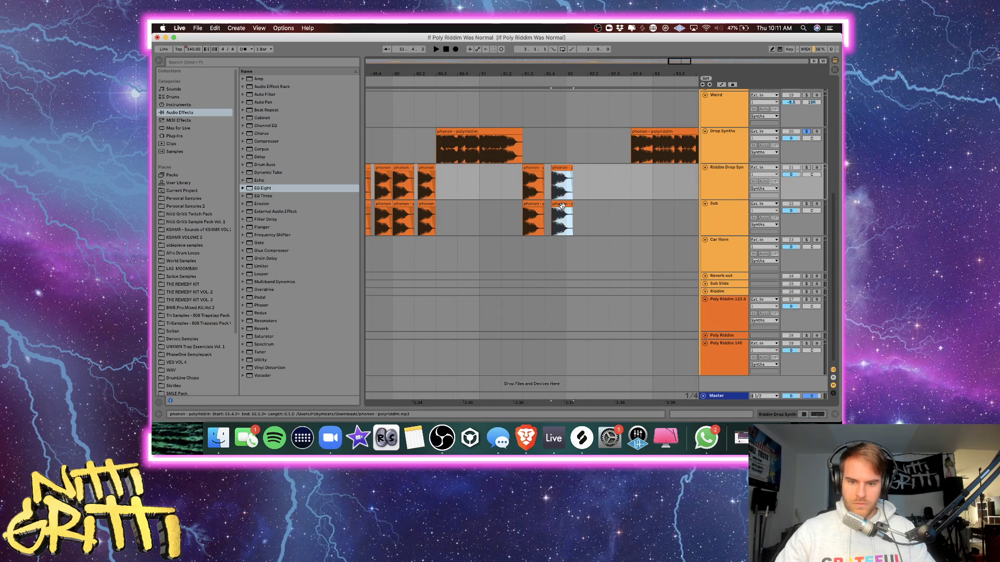
# Play the drop from 51.1.1 to audition the two new chop pairs.
pyautogui.click(489, 203)
pyautogui.click(488, 192)
pyautogui.press('space')
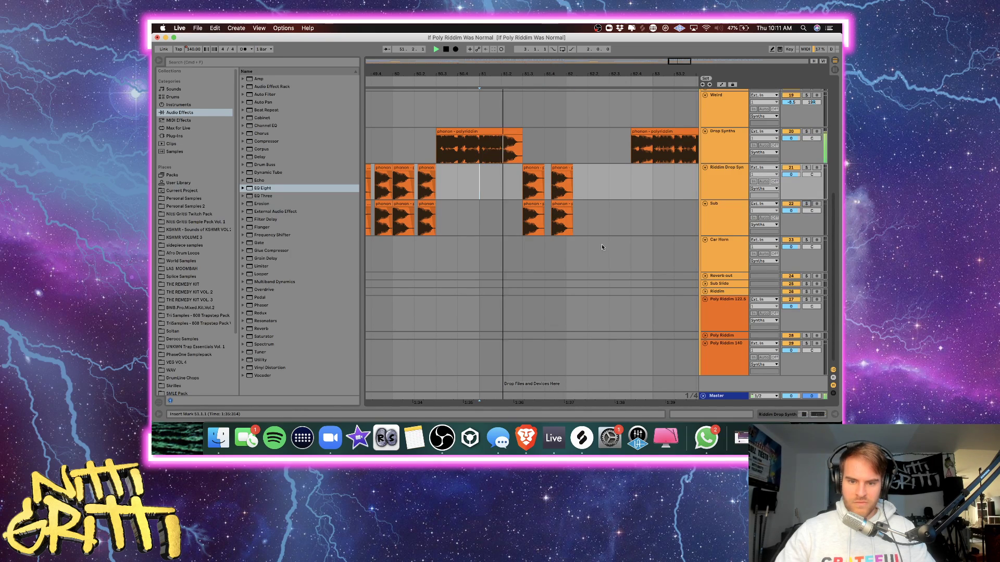
pyautogui.press('space')
# Cut off the chops' overhang past 52.1.1 and duplicate the two-beat pattern from 51.3.1 to 52.1.1 on both tracks.
pyautogui.click(576, 222)
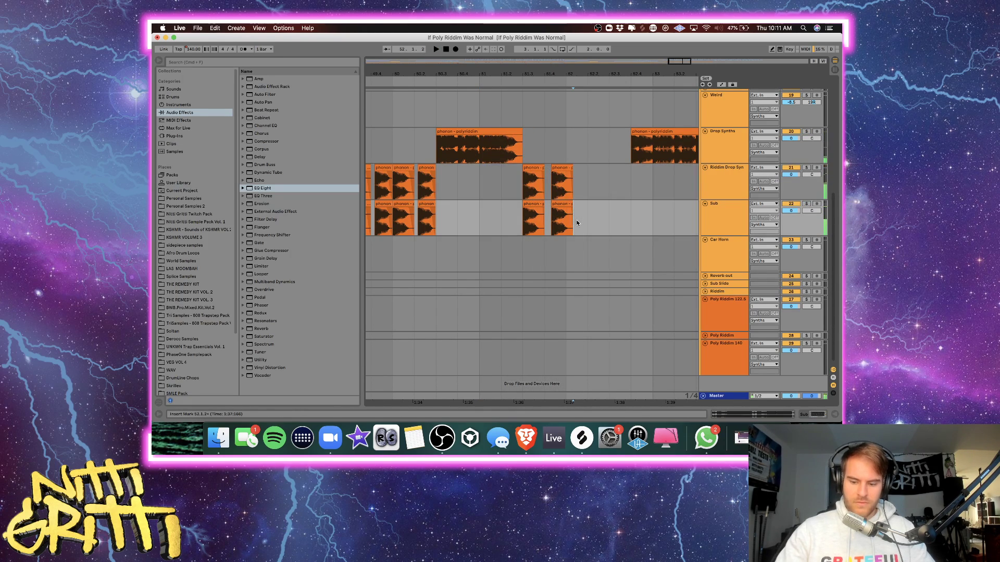
pyautogui.press('+')
pyautogui.moveTo(574, 215); pyautogui.dragTo(548, 172)
pyautogui.moveTo(577, 213); pyautogui.dragTo(495, 192)
pyautogui.press('Delete')
pyautogui.press('Delete')
pyautogui.click(560, 175)
pyautogui.press('super+d')
pyautogui.press('-')
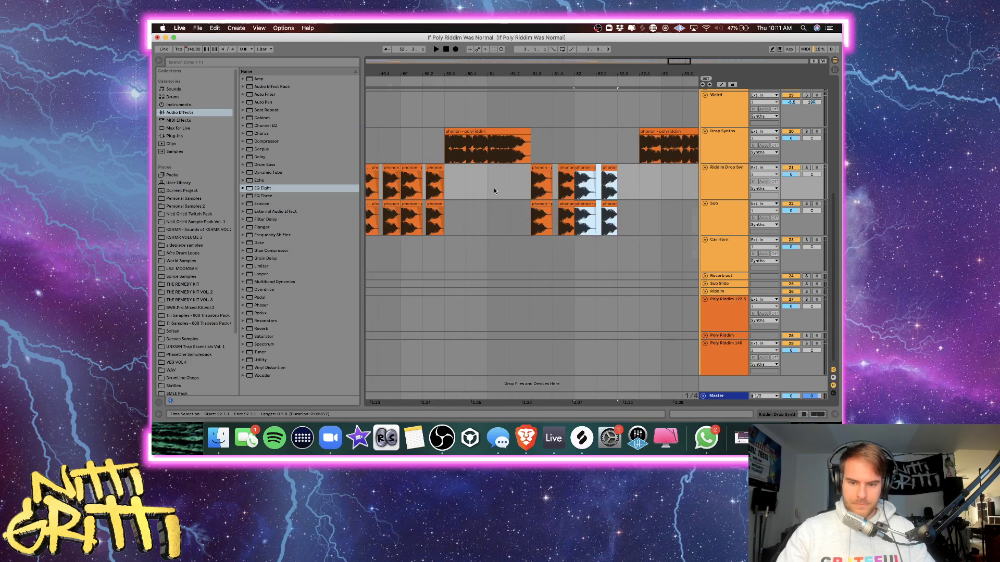
# Play the arrangement from 50.3.1 through the second group of four chops.
pyautogui.click(449, 195)
pyautogui.press('space')
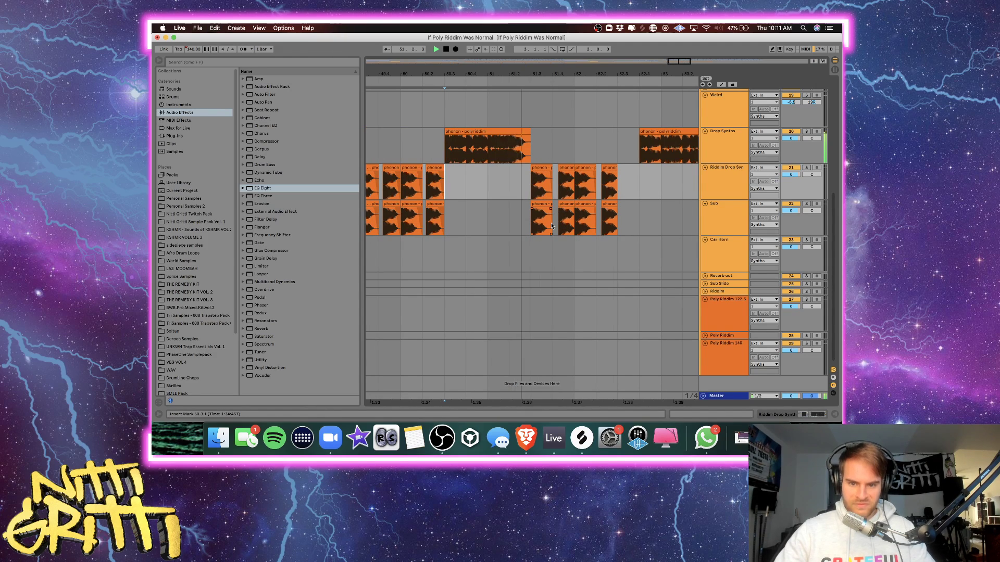
pyautogui.hscroll(2, 567, 226)
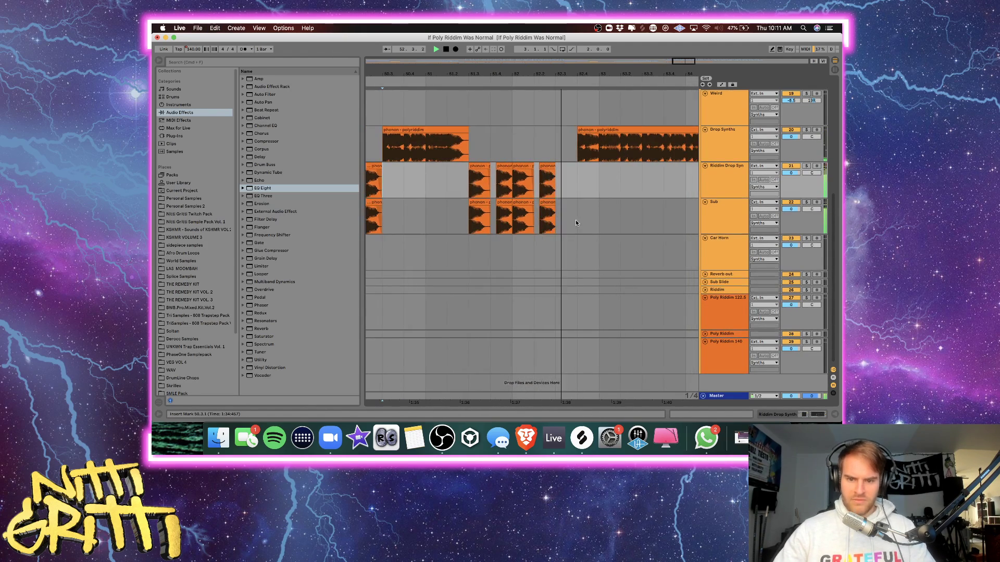
pyautogui.press('space')
# Extend the start of the long Drop Synths clip back to 52.3.1 and play it from there.
pyautogui.click(561, 218)
pyautogui.press('+')
pyautogui.moveTo(603, 153); pyautogui.dragTo(568, 153)
pyautogui.press('space')
pyautogui.press('-')
pyautogui.press('-')
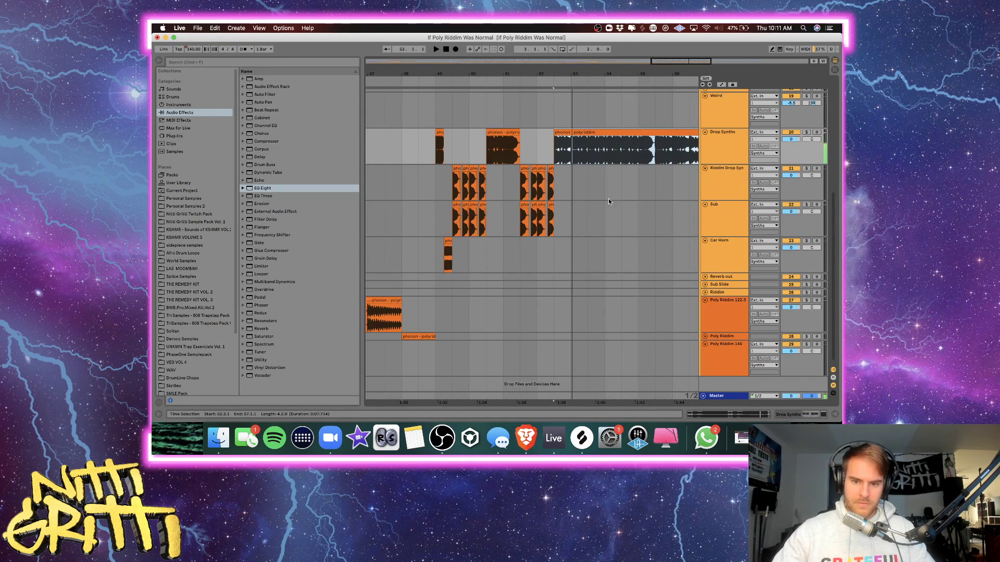
# Open the Riddim Drop Synth track's device chain.
pyautogui.scroll(2, 609, 202)
pyautogui.doubleClick(730, 222)
pyautogui.scroll(-3, 310, 202)
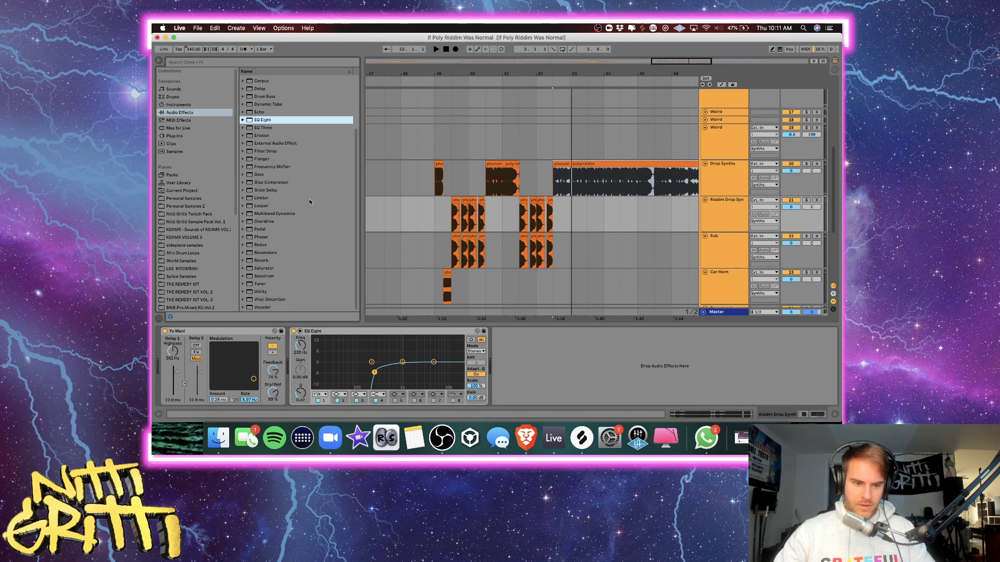
# Add a Reverb after EQ Eight on the Riddim Drop Synth track and automate its Dry/Wet up over the tail of the chop at 52.1.1.
pyautogui.moveTo(259, 263); pyautogui.dragTo(600, 399)
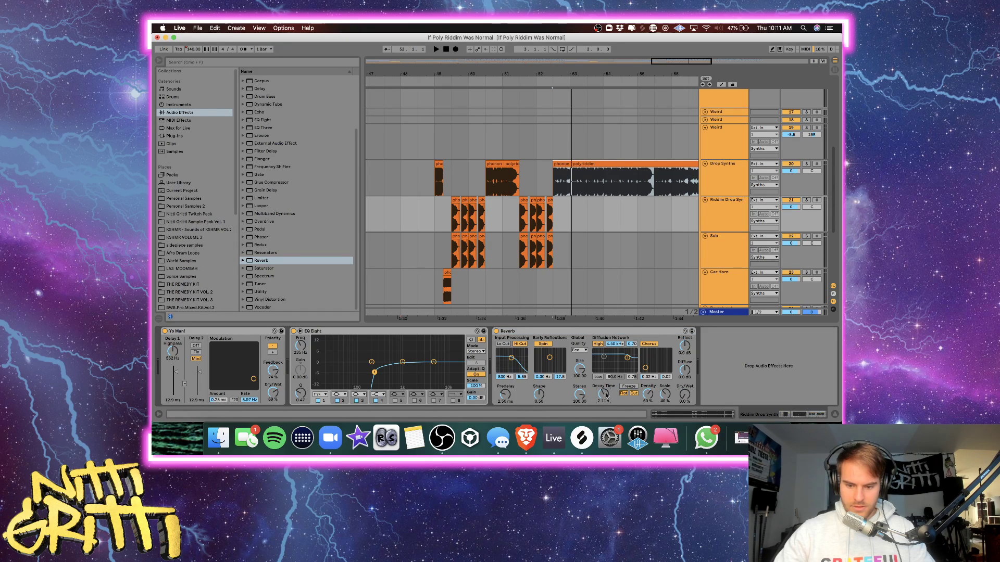
pyautogui.press('a')
pyautogui.click(531, 246)
pyautogui.press('+')
pyautogui.press('+')
pyautogui.press('+')
pyautogui.press('+')
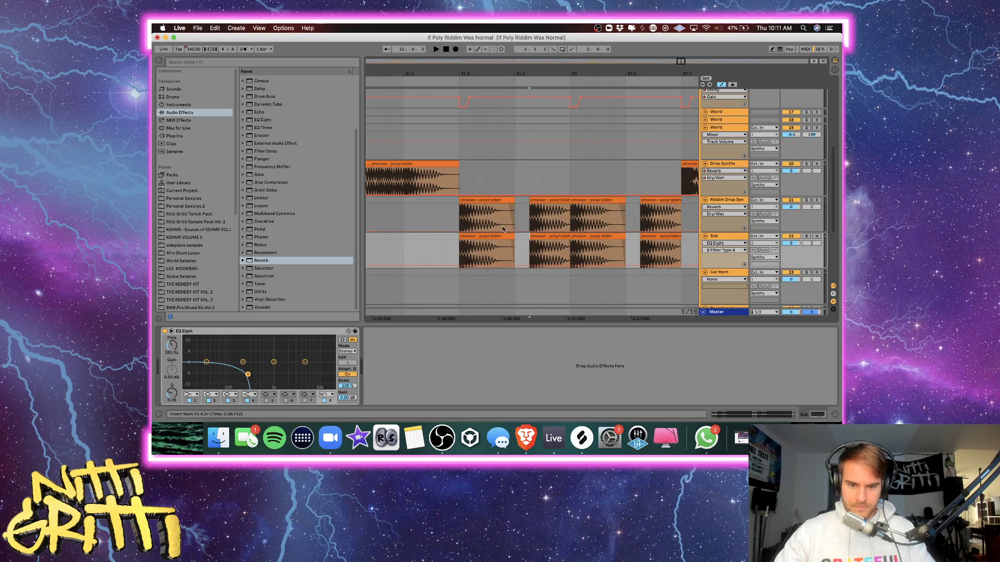
pyautogui.click(459, 219)
pyautogui.press('space')
pyautogui.hscroll(4, 482, 219)
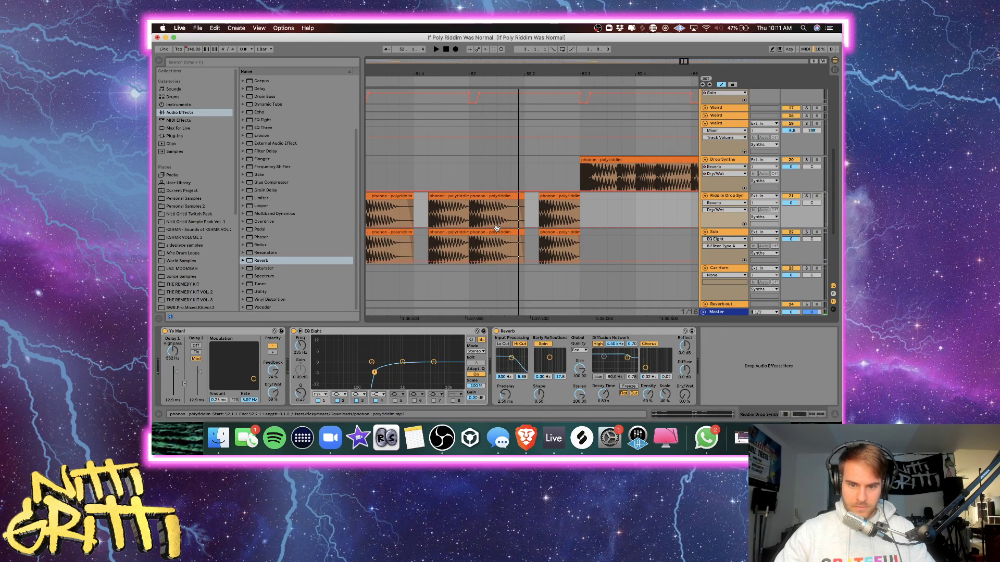
pyautogui.moveTo(513, 228); pyautogui.dragTo(535, 210)
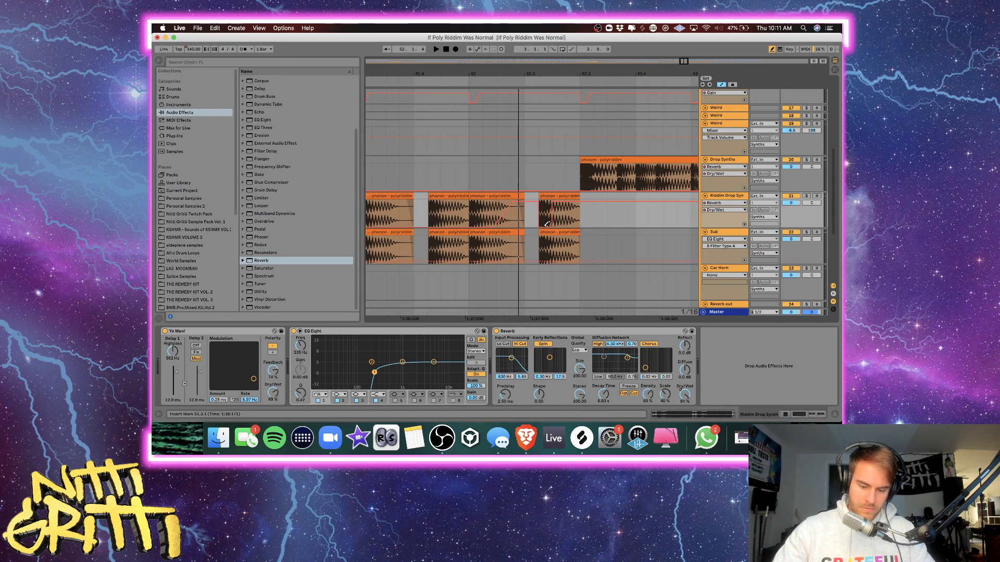
pyautogui.press('space')
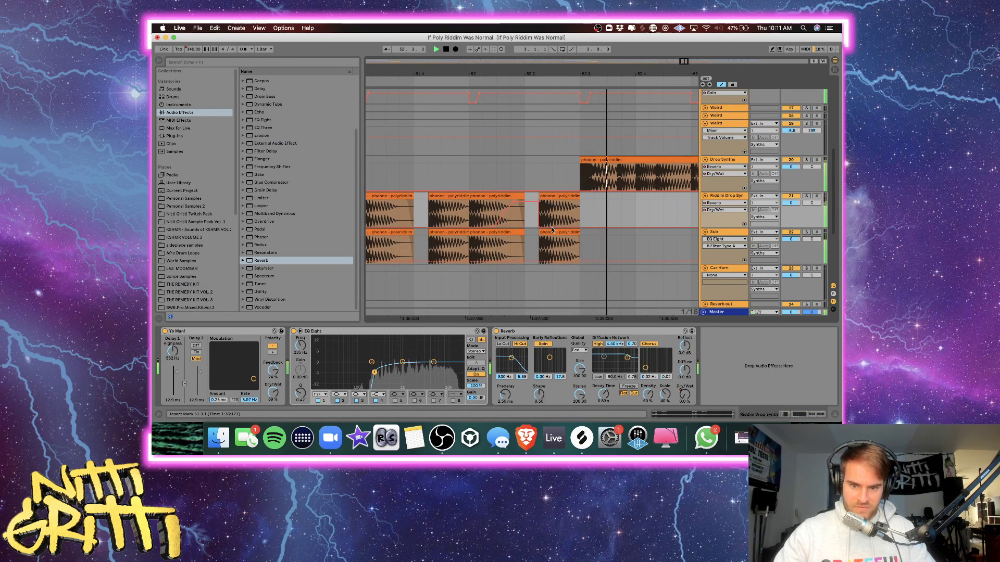
# Enable the low-cut input filter on the Riddim Drop Synth reverb, adjust its frequency slightly and play the chops.
pyautogui.press('space')
pyautogui.click(503, 344)
pyautogui.moveTo(511, 357); pyautogui.dragTo(510, 357)
pyautogui.press('space')
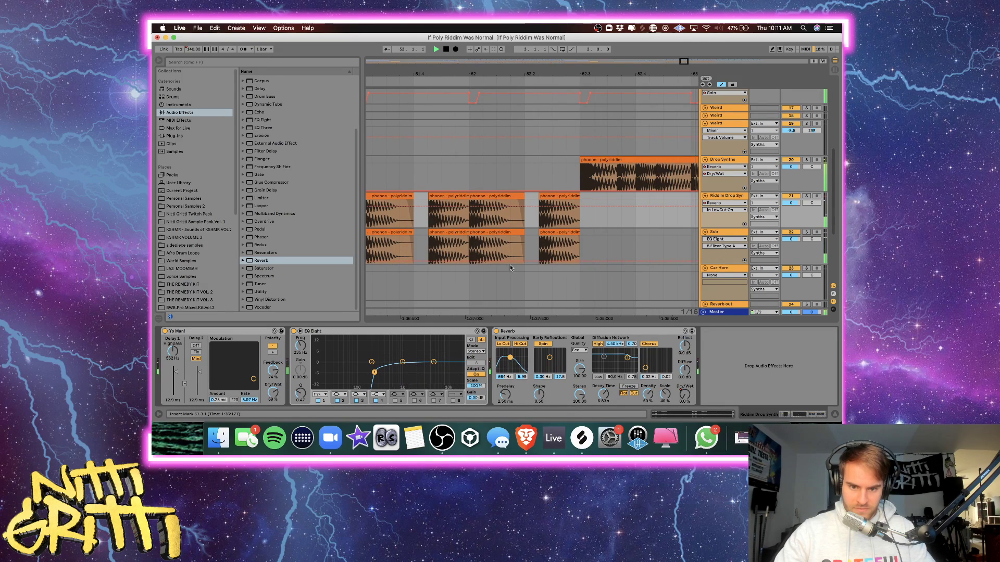
pyautogui.press('space')
# Copy the adjusted Reverb to the Sub track after its EQ Eight and play the result.
pyautogui.click(551, 342)
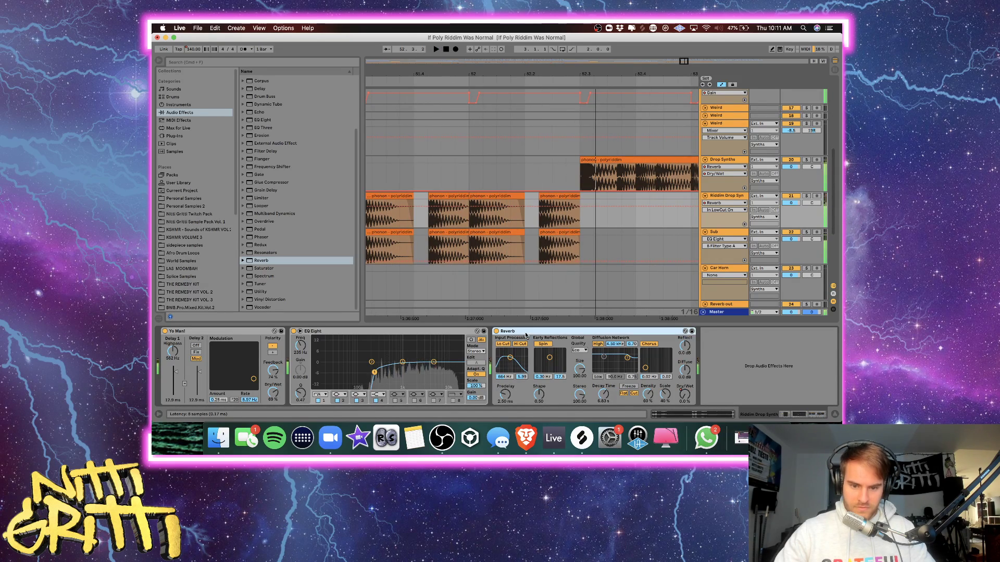
pyautogui.press('super+c')
pyautogui.click(717, 235)
pyautogui.click(602, 386)
pyautogui.press('super+v')
pyautogui.press('space')
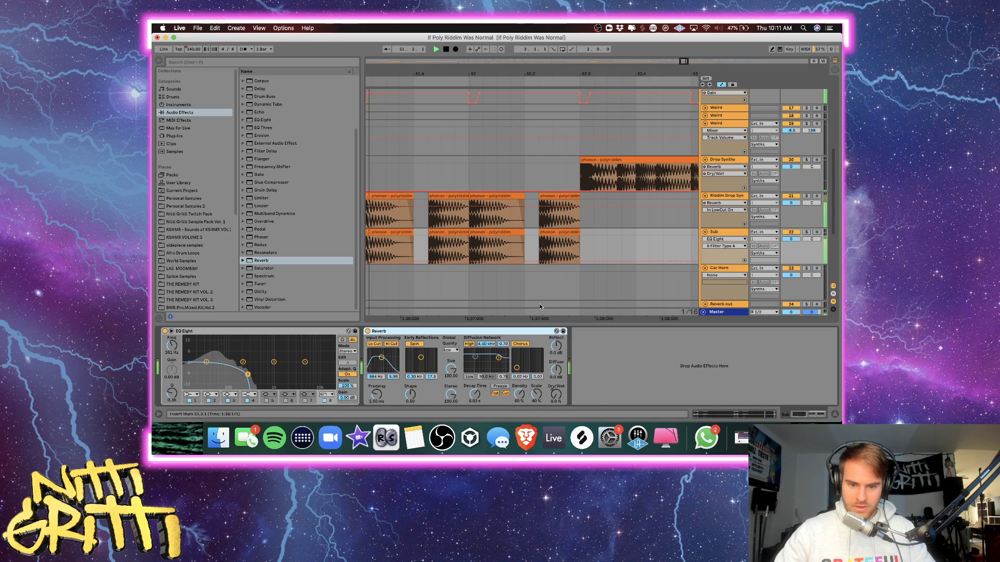
pyautogui.click(540, 307)
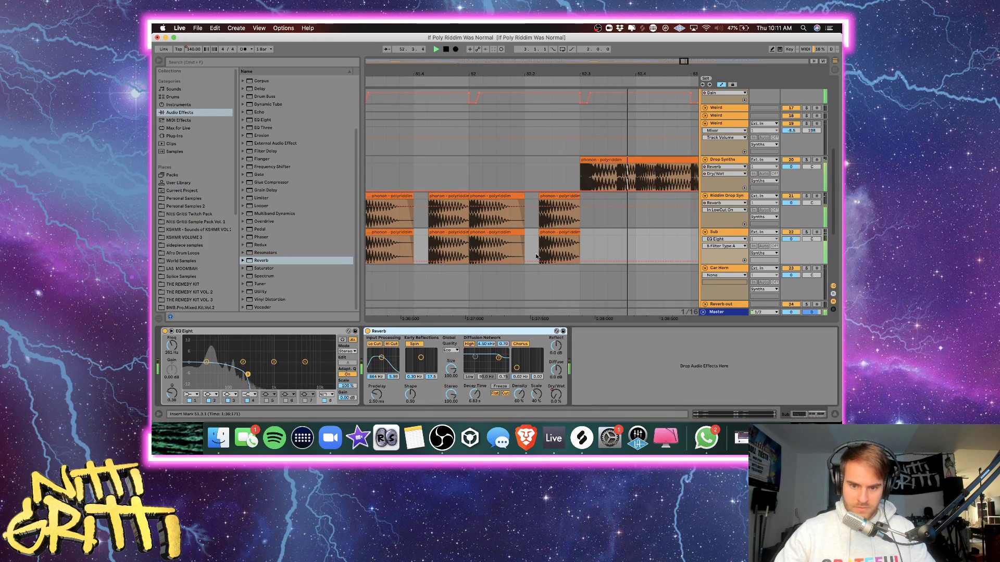
# Play the arrangement from 46.4.1 through the drop with the device chain hidden.
pyautogui.press('-')
pyautogui.press('-')
pyautogui.press('-')
pyautogui.hscroll(-5, 536, 256)
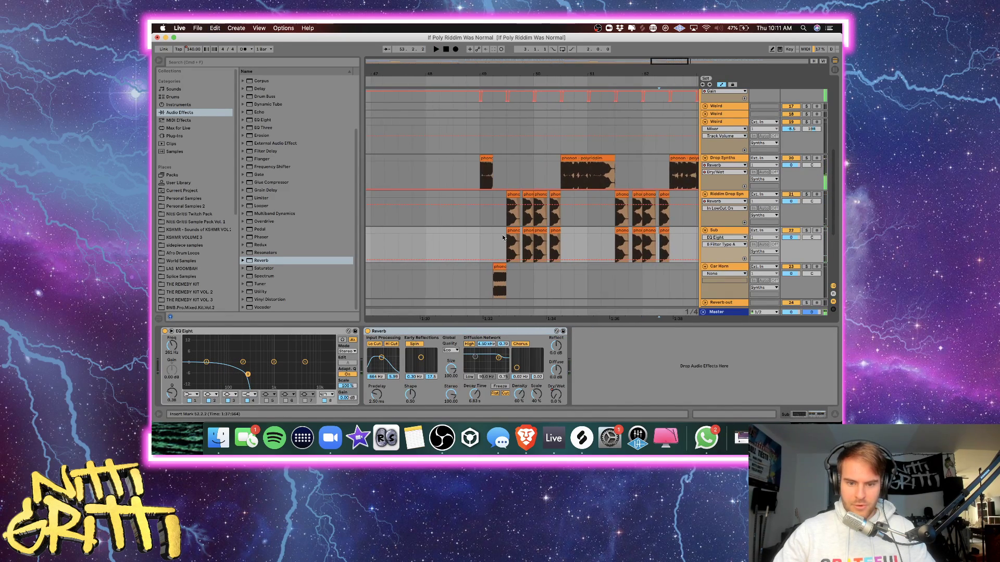
pyautogui.press('-')
pyautogui.press('space')
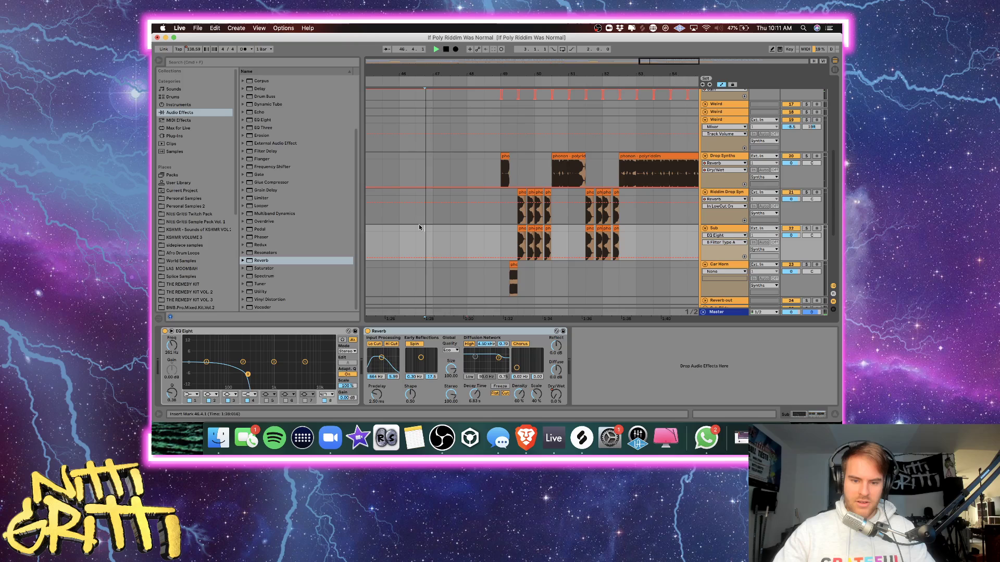
pyautogui.click(835, 414)
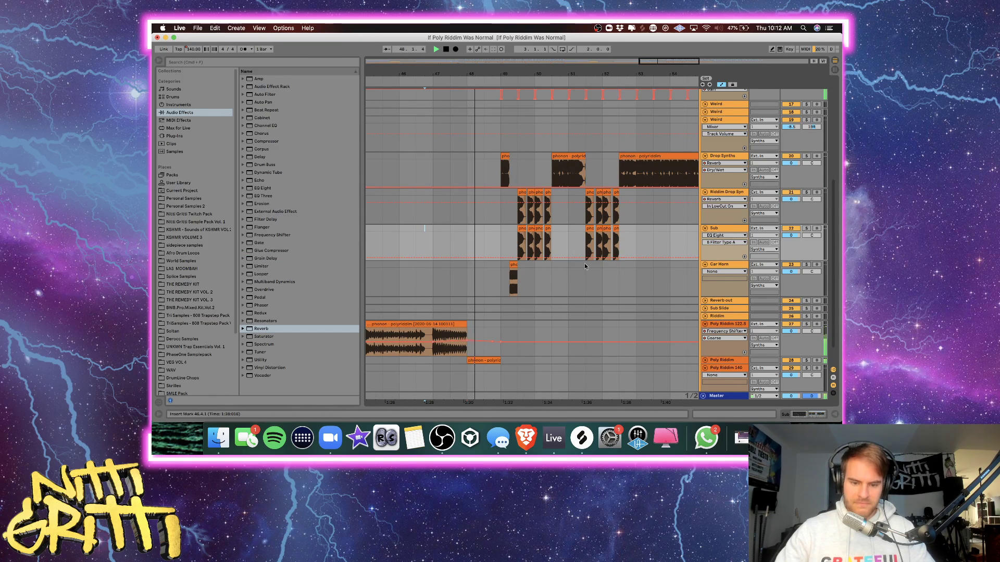
pyautogui.hscroll(2, 584, 263)
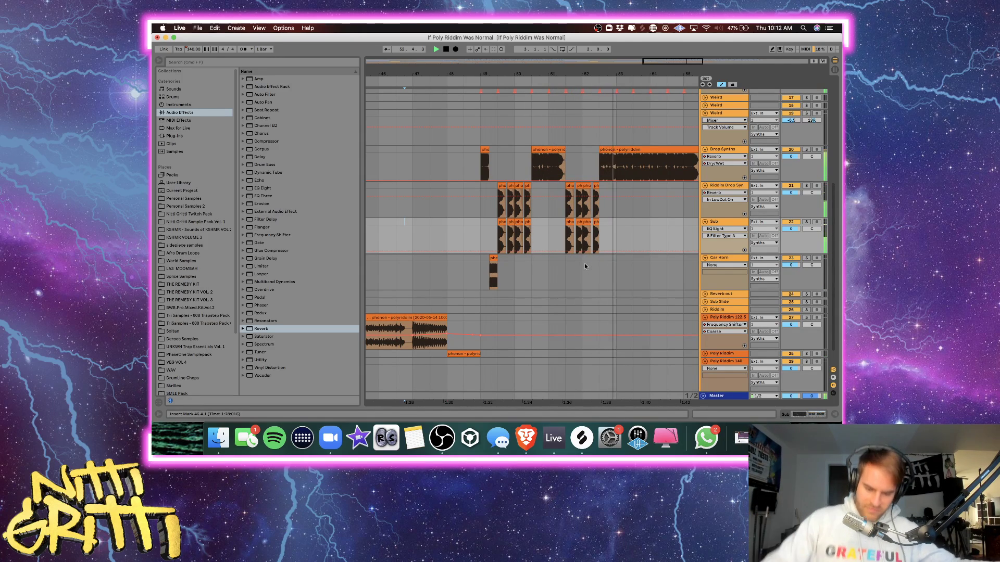
# Split the long Drop Synths clip at 53.3.1 and trim the start of its second part to 55.1.1.
pyautogui.scroll(3, 539, 219)
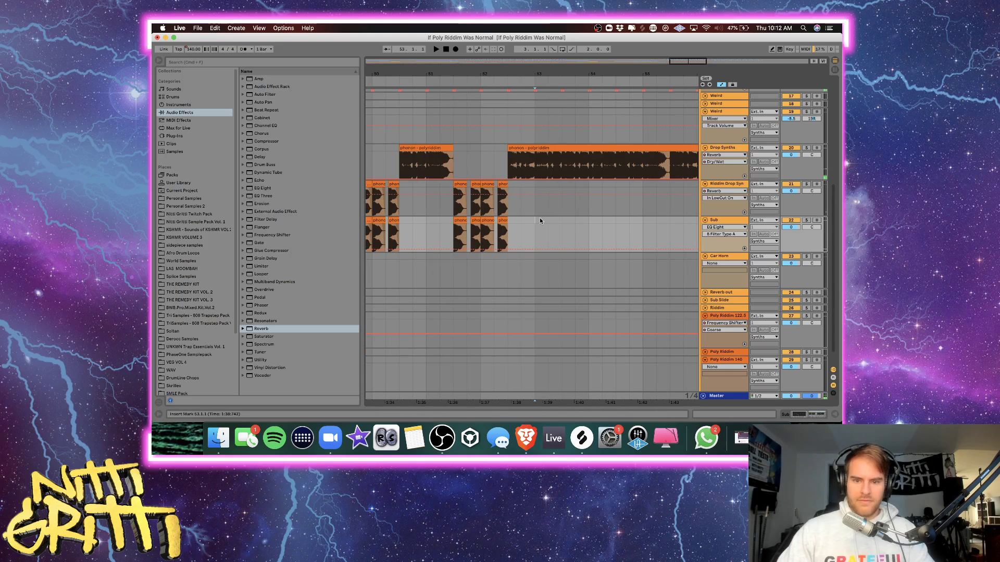
pyautogui.click(538, 166)
pyautogui.press('space')
pyautogui.press('space')
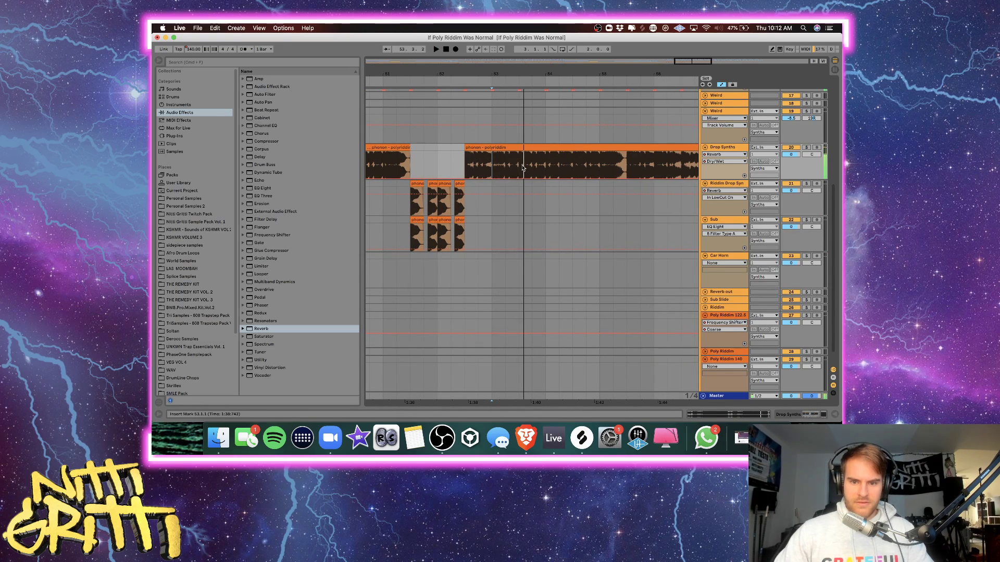
pyautogui.click(523, 168)
pyautogui.hscroll(2, 521, 168)
pyautogui.moveTo(485, 147); pyautogui.dragTo(508, 149)
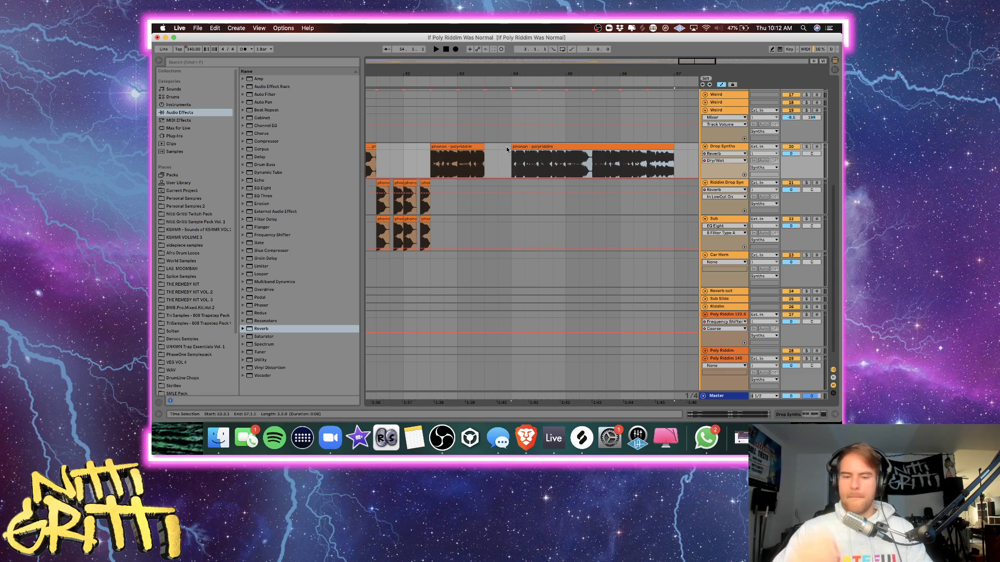
pyautogui.hscroll(2, 506, 148)
pyautogui.moveTo(479, 146); pyautogui.dragTo(532, 149)
pyautogui.hscroll(-6, 528, 165)
pyautogui.click(571, 144)
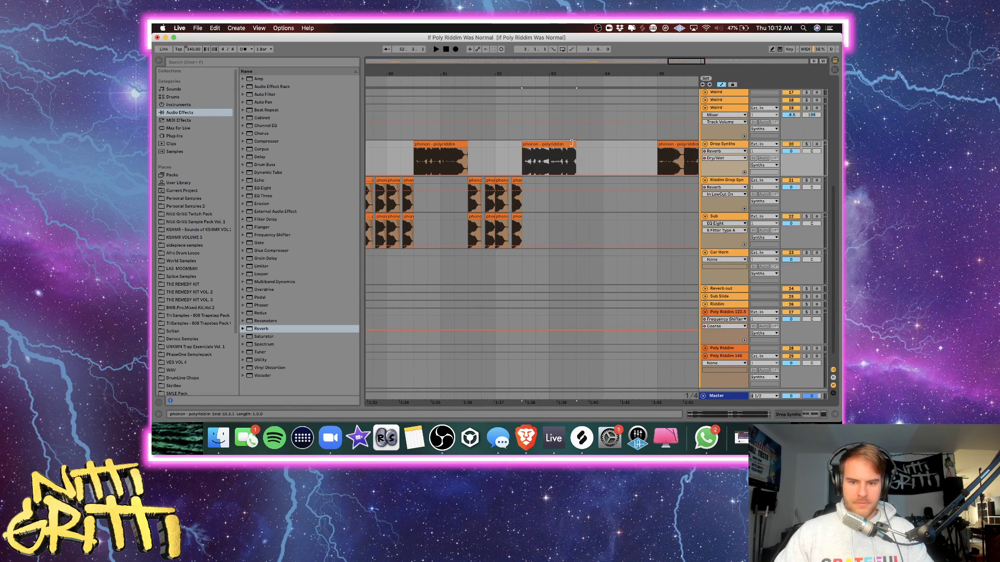
# Duplicate the chop pattern on Riddim Drop Synth, Sub and Car Horn into bars 53 to 56, and delete the duplicated horn at 53.2.1.
pyautogui.hscroll(-2, 572, 143)
pyautogui.scroll(-3, 572, 144)
pyautogui.moveTo(438, 254); pyautogui.dragTo(575, 196)
pyautogui.press('super+d')
pyautogui.click(509, 251)
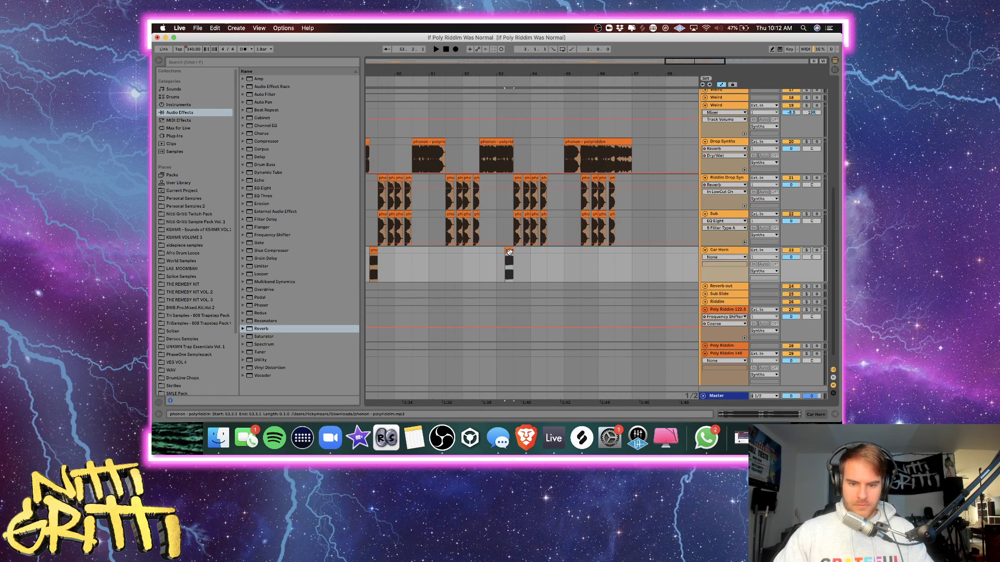
pyautogui.press('Delete')
# Trim the end of the Drop Synths clip that starts at 52.3.1 back to 53.2.1 and hide the automation lanes.
pyautogui.scroll(6, 509, 253)
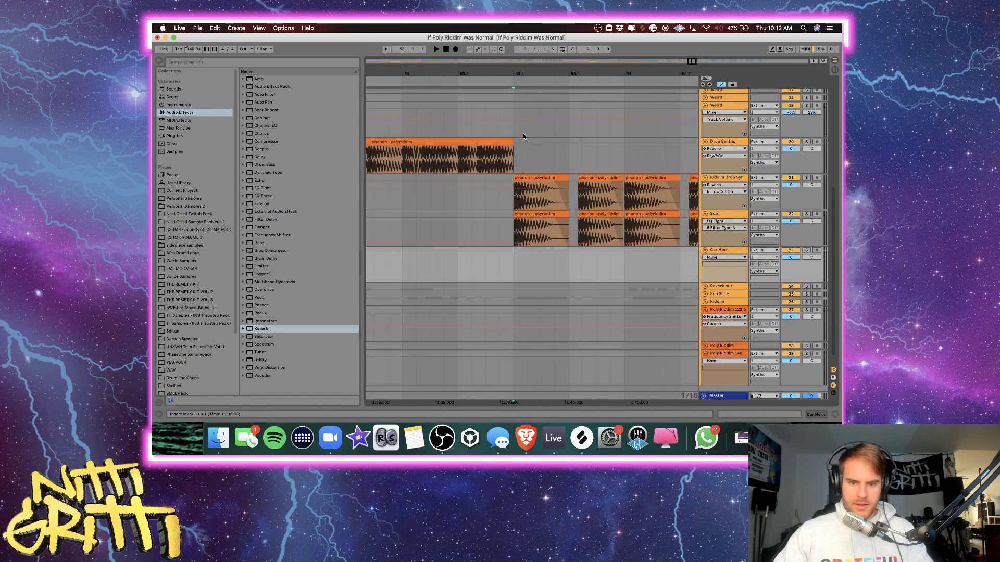
pyautogui.click(510, 142)
pyautogui.moveTo(509, 142); pyautogui.dragTo(457, 148)
pyautogui.press('a')
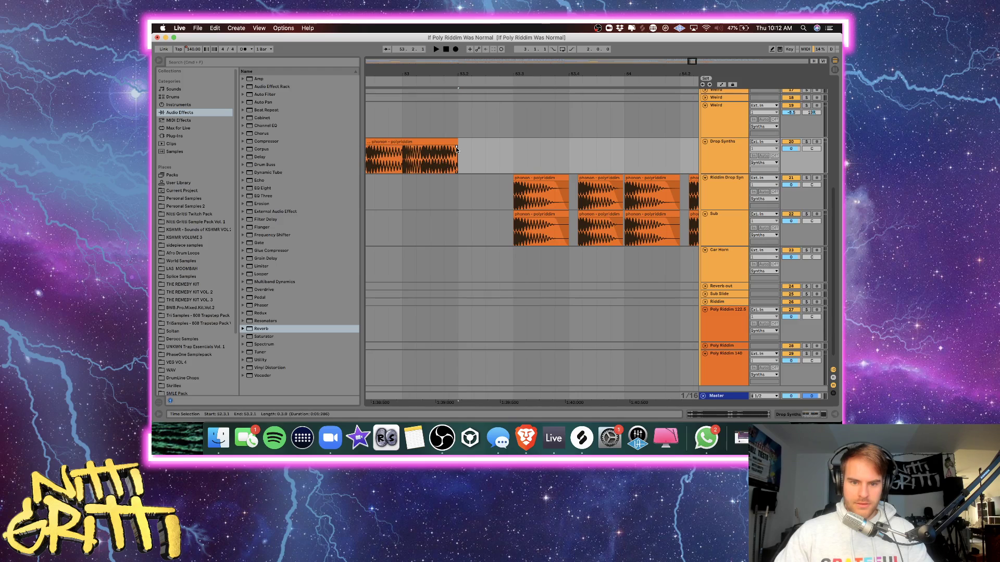
pyautogui.scroll(-2, 456, 149)
pyautogui.hscroll(-2, 617, 261)
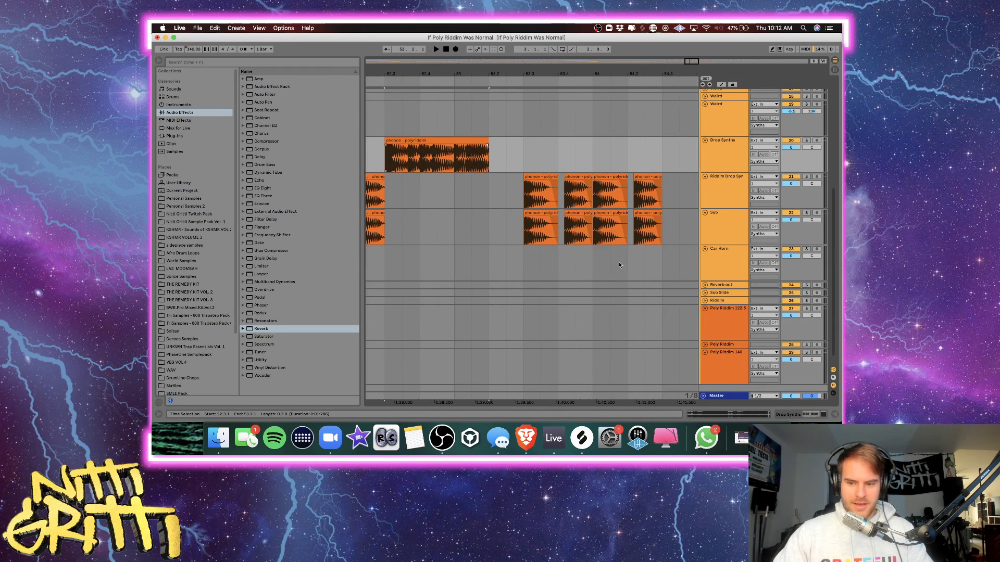
# Insert a new audio track below Car Horn and name it Lalugh.
pyautogui.click(721, 268)
pyautogui.press('super+t')
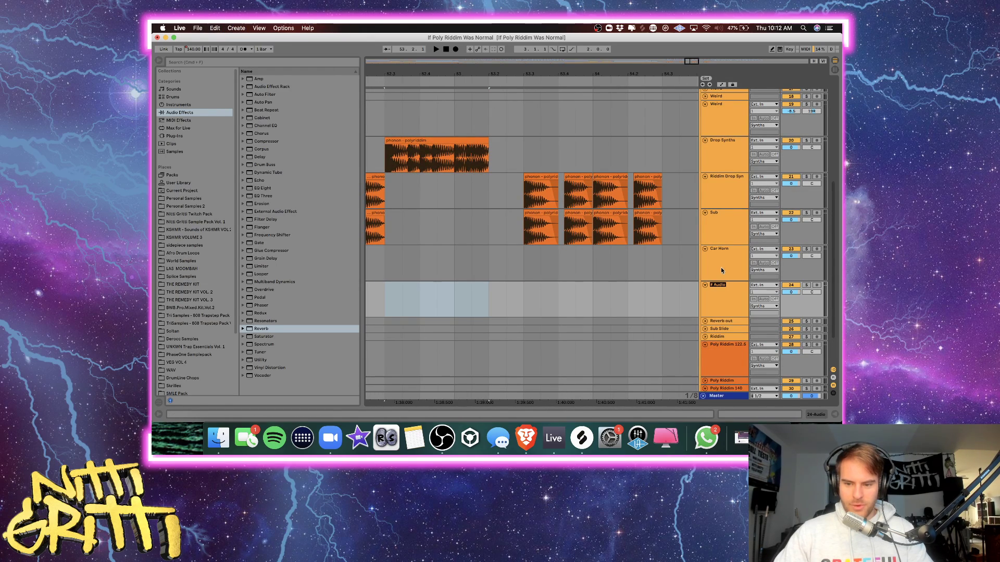
pyautogui.write('Lalugh')
pyautogui.press('Return')
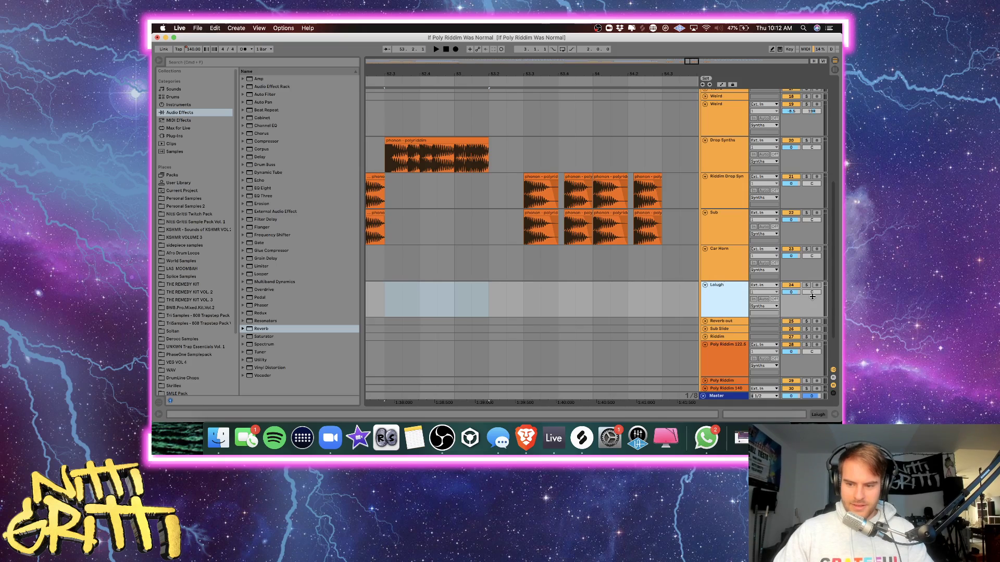
# Set the audio input device to Universal Audio Thunderbolt in the audio preferences.
pyautogui.press('super+comma')
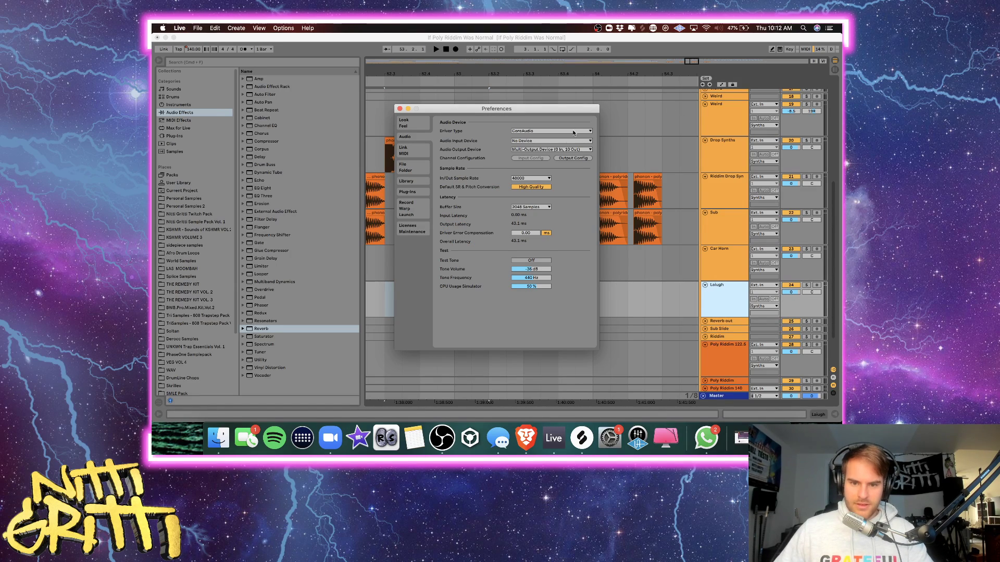
pyautogui.click(543, 140)
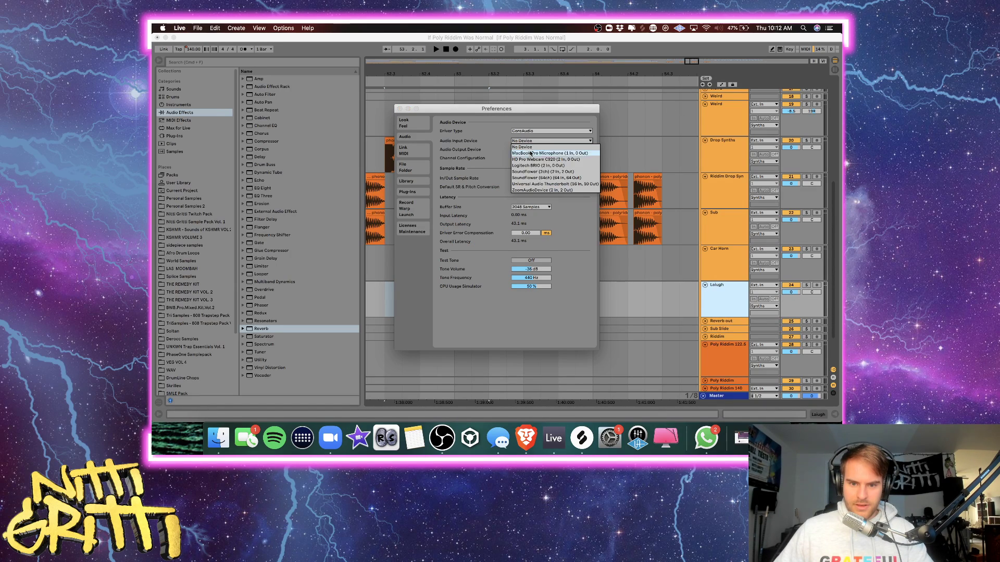
pyautogui.click(524, 185)
pyautogui.press('Escape')
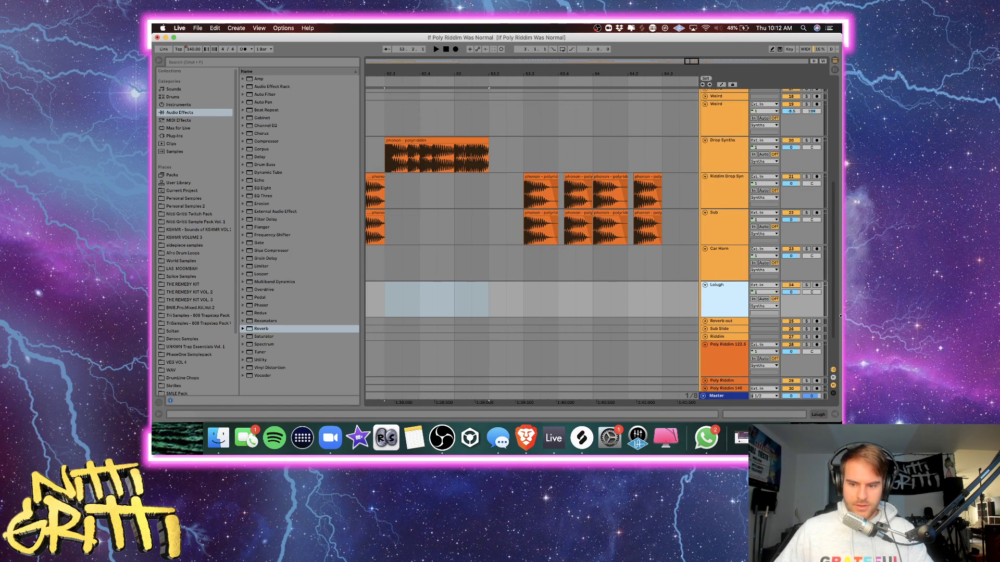
# Arm and solo the Lalugh track and record a laugh take from 52.3.1.
pyautogui.click(817, 286)
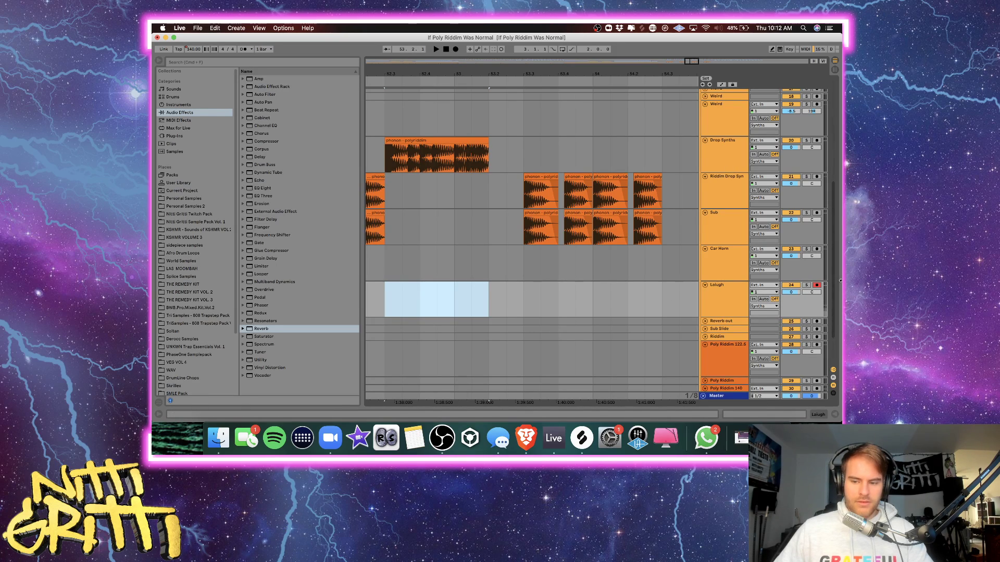
pyautogui.click(806, 285)
pyautogui.click(455, 49)
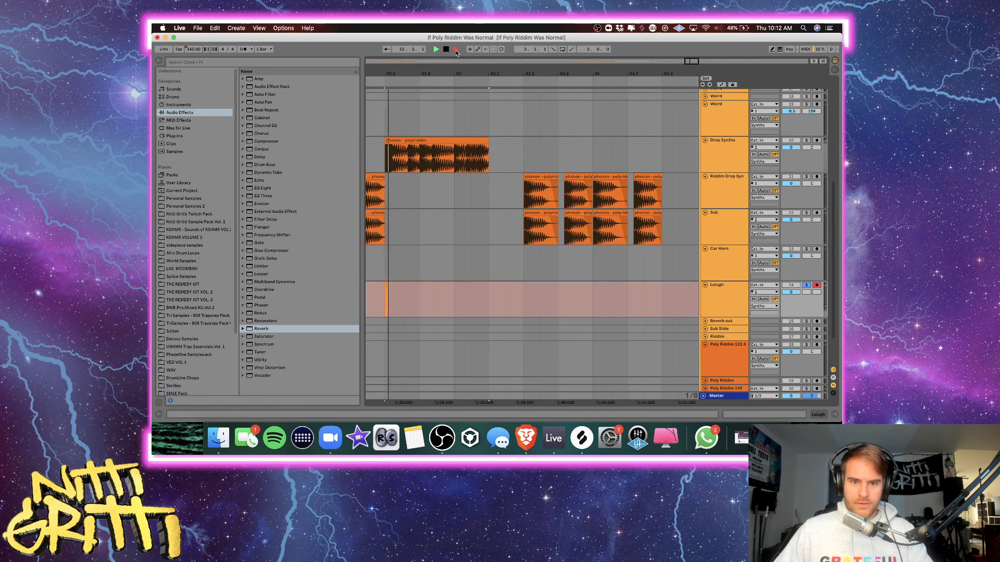
pyautogui.press('space')
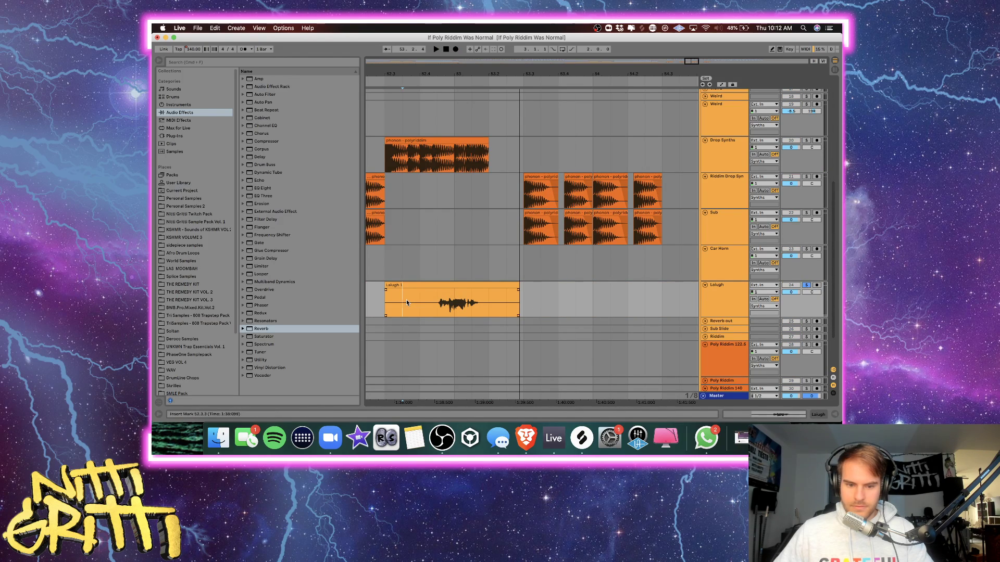
# Trim the silence from both ends of the recorded laugh clip and place it in the gap at 53.2.1.
pyautogui.click(436, 303)
pyautogui.press('space')
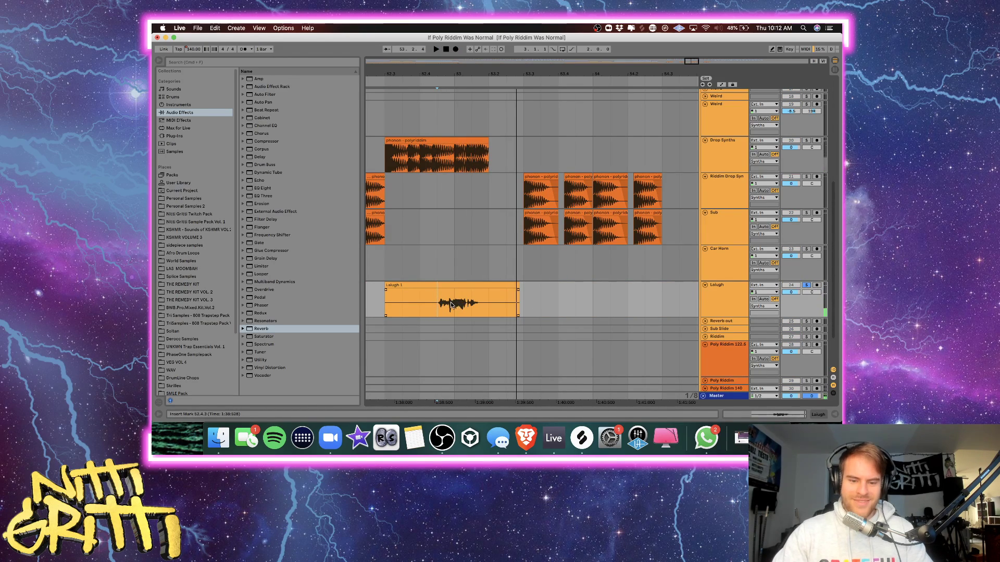
pyautogui.press('super+e')
pyautogui.click(420, 285)
pyautogui.press('Delete')
pyautogui.moveTo(457, 286); pyautogui.dragTo(509, 287)
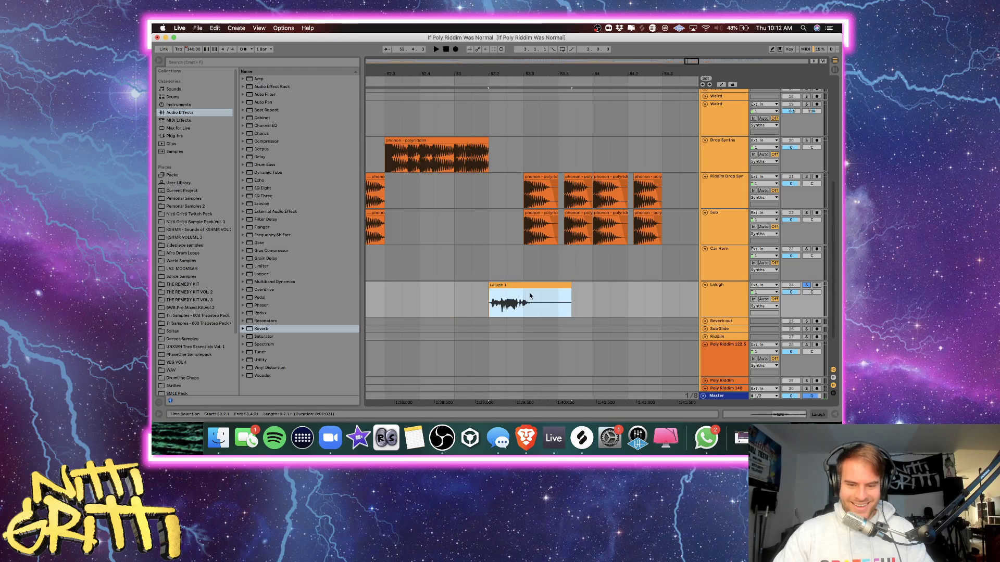
pyautogui.moveTo(571, 287); pyautogui.dragTo(528, 308)
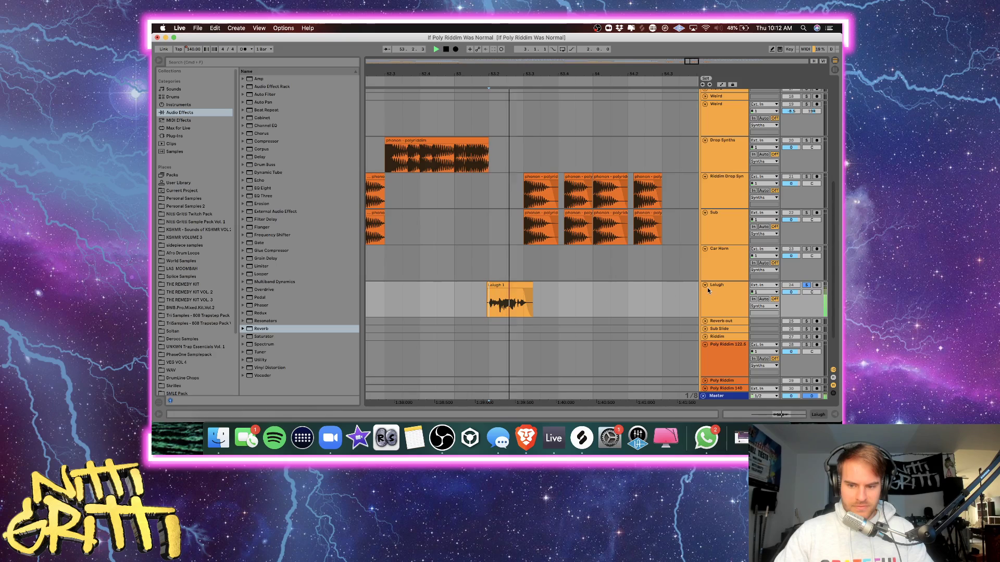
# Add an EQ Eight to the Lalugh track and roll off the lows with a high-pass at about 79 Hz.
pyautogui.doubleClick(718, 295)
pyautogui.moveTo(270, 186); pyautogui.dragTo(226, 384)
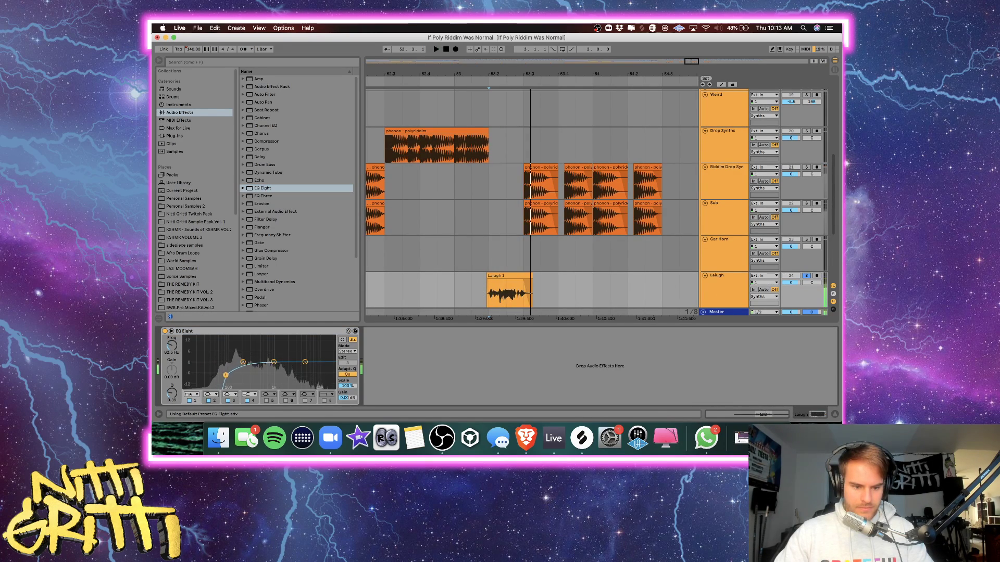
# Insert the OTT preset of Multiband Dynamics ahead of the EQ Eight on the Lalugh track and play the laugh.
pyautogui.scroll(-5, 257, 247)
pyautogui.click(245, 217)
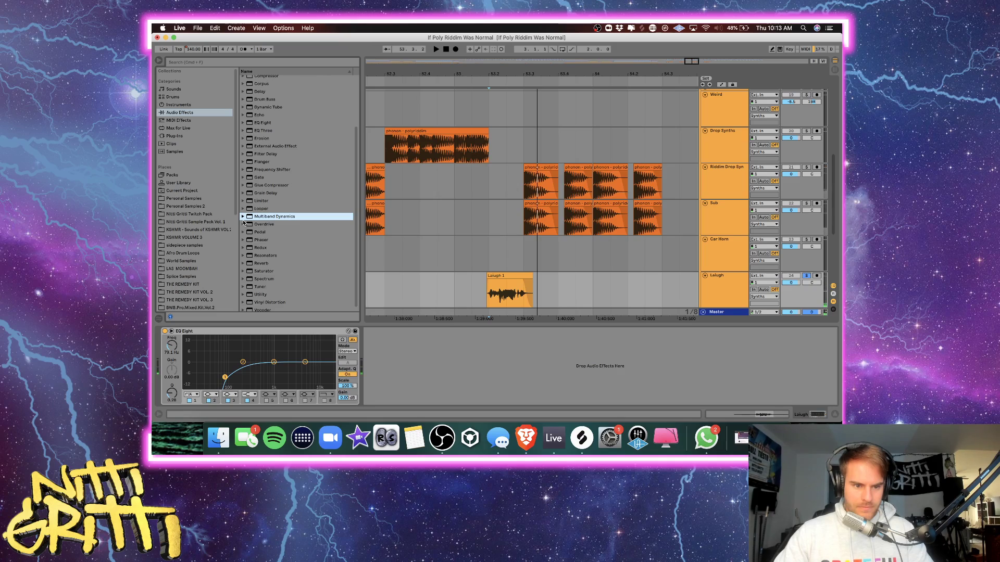
pyautogui.press('Right')
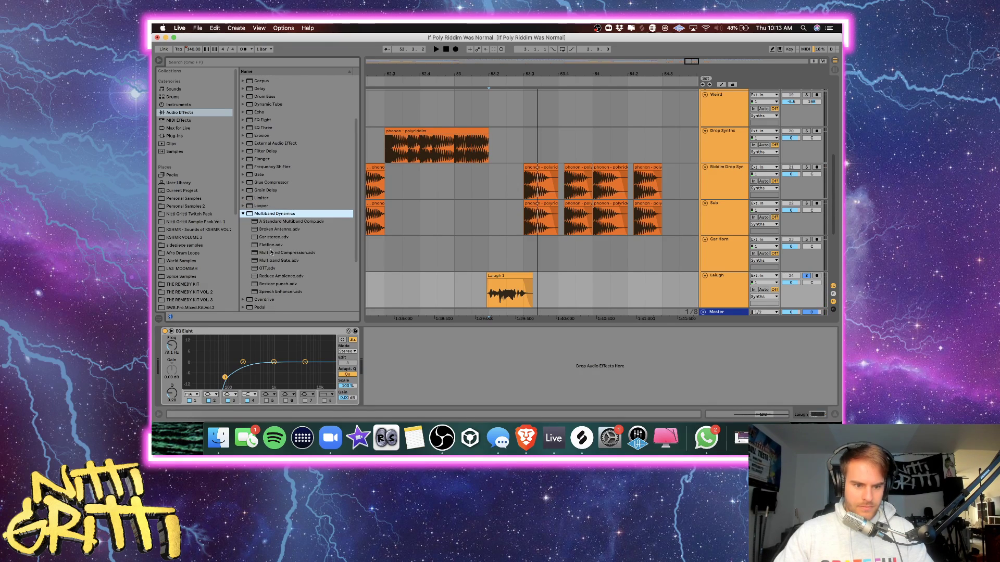
pyautogui.click(264, 267)
pyautogui.moveTo(335, 349); pyautogui.dragTo(177, 333)
pyautogui.press('space')
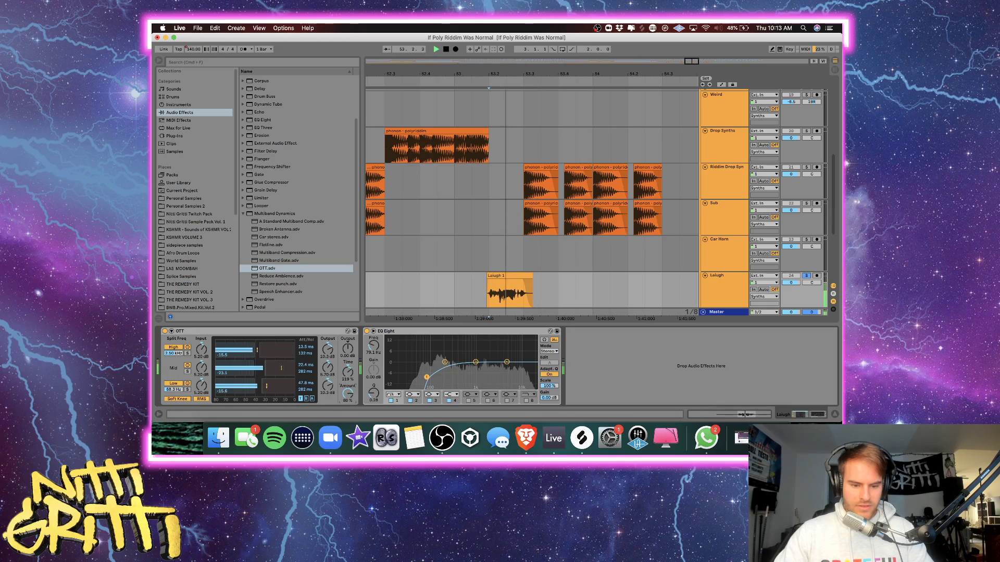
# Reduce the OTT amount on the Lalugh track while auditioning the laugh.
pyautogui.moveTo(348, 394); pyautogui.dragTo(348, 414)
pyautogui.press('space')
pyautogui.press('space')
pyautogui.press('space')
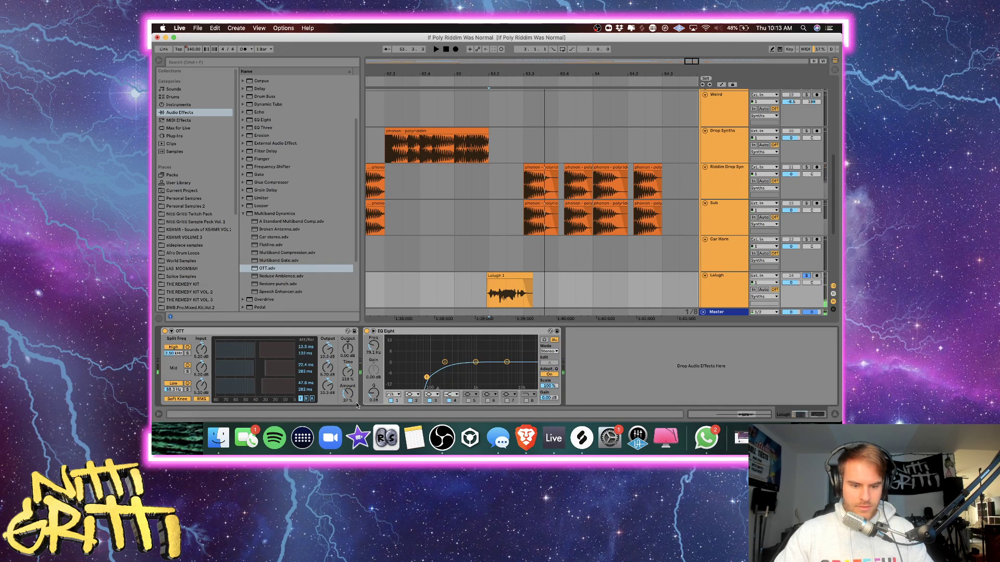
pyautogui.press('space')
pyautogui.press('space')
pyautogui.click(275, 213)
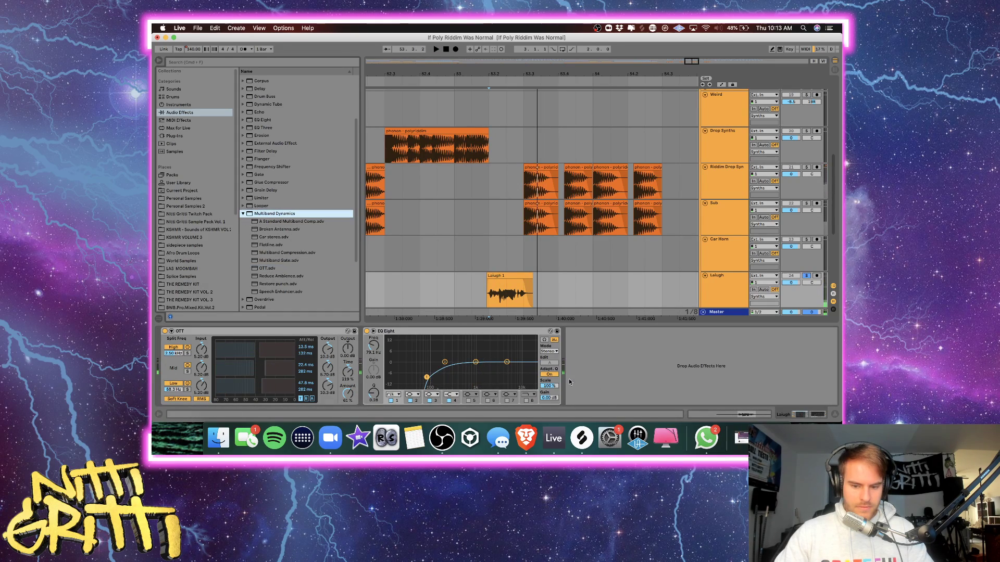
# Enable a low-pass filter in the laugh's EQ Eight to roll off the highs at about 15 kHz, and audition it.
pyautogui.click(526, 401)
pyautogui.press('space')
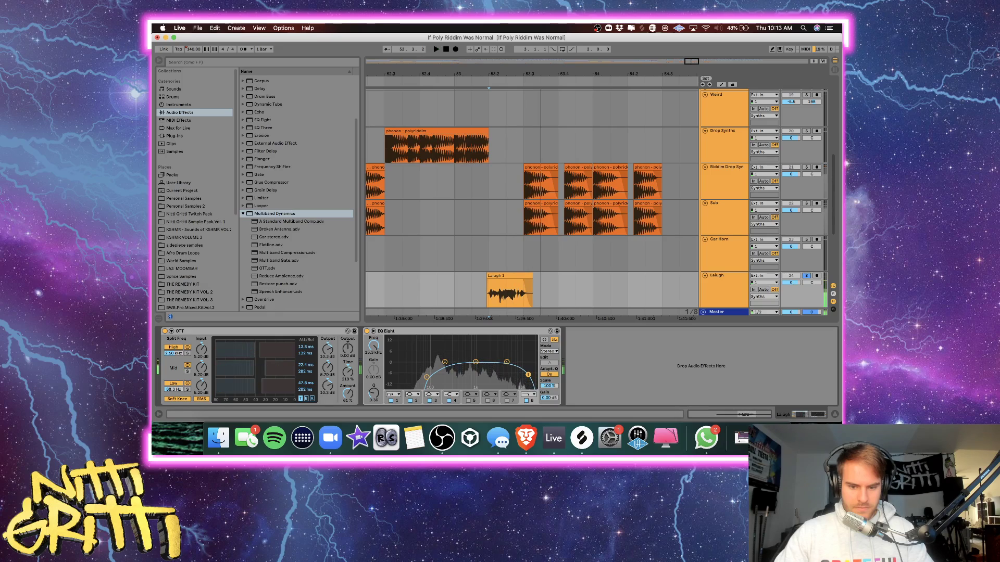
pyautogui.press('space')
pyautogui.press('space')
# Raise the EQ Eight high-pass cutoff on the laugh to about 215 Hz and audition it repeatedly.
pyautogui.moveTo(427, 377); pyautogui.dragTo(435, 380)
pyautogui.press('space')
pyautogui.press('space')
pyautogui.press('space')
pyautogui.press('space')
pyautogui.press('space')
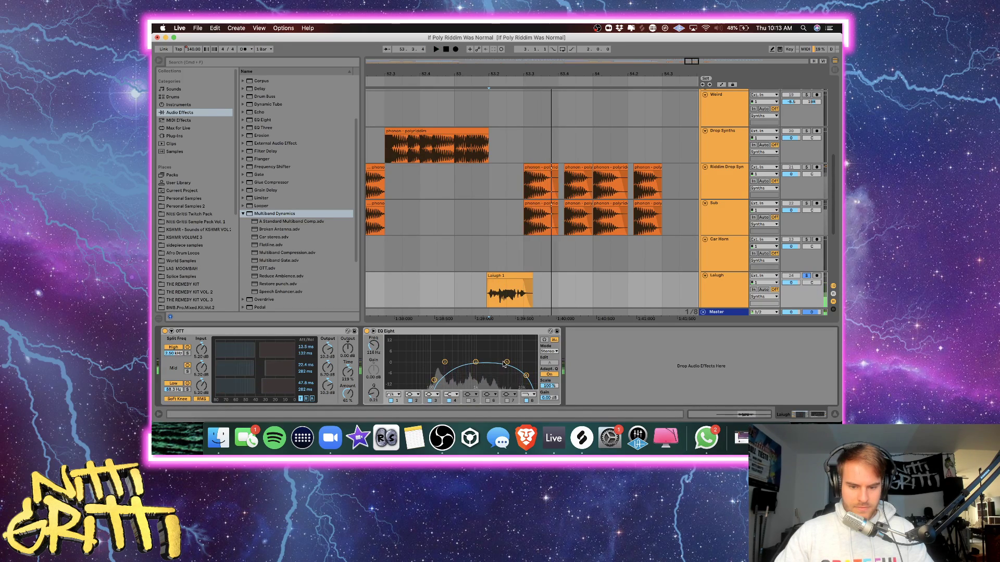
pyautogui.press('space')
# Boost the laugh's EQ Eight mid band slightly, by about 0.97 dB at 1.07 kHz, and audition it.
pyautogui.click(507, 362)
pyautogui.press('space')
pyautogui.press('space')
pyautogui.moveTo(507, 362); pyautogui.dragTo(476, 361)
pyautogui.press('space')
pyautogui.press('space')
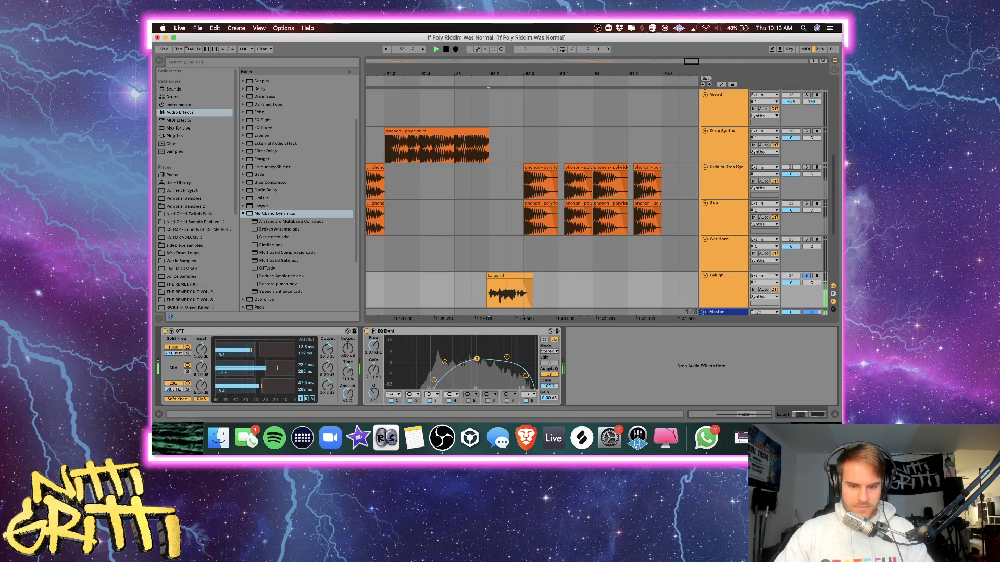
pyautogui.press('space')
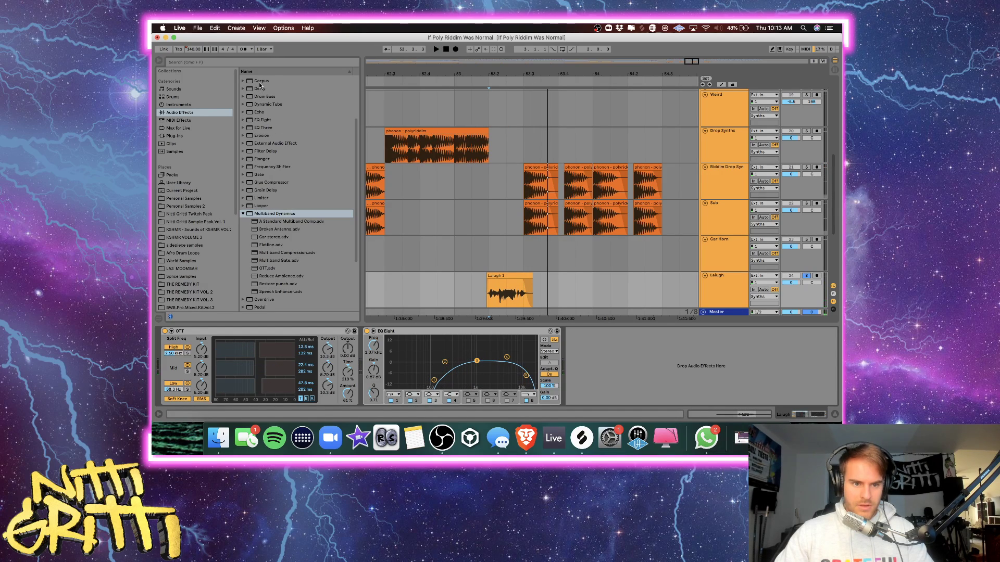
# Add a Chorus after the EQ Eight on the Lalugh track and set its Dry/Wet to about 37%.
pyautogui.scroll(3, 260, 86)
pyautogui.moveTo(262, 134); pyautogui.dragTo(591, 379)
pyautogui.press('space')
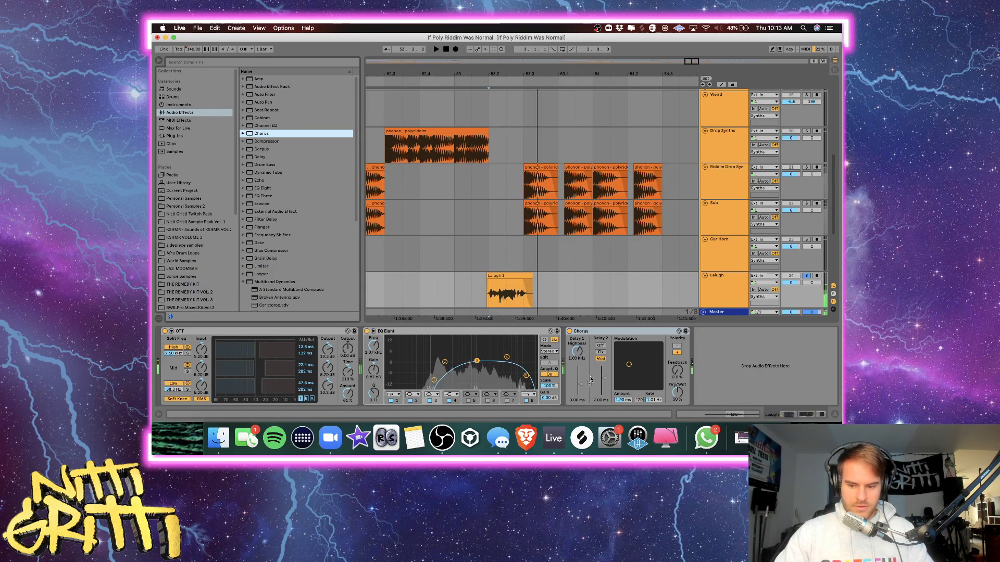
pyautogui.moveTo(677, 392); pyautogui.dragTo(677, 399)
pyautogui.press('space')
pyautogui.press('space')
pyautogui.press('space')
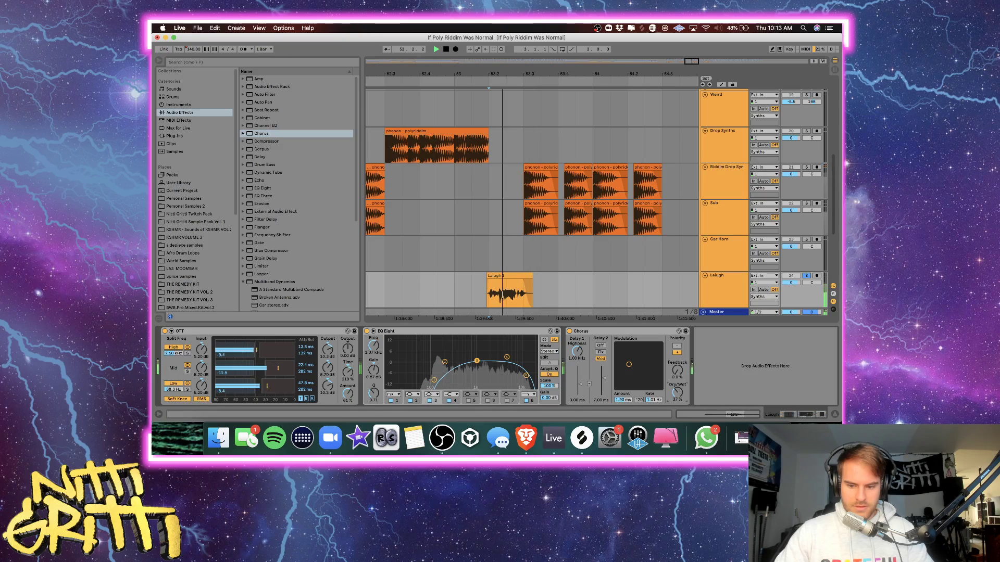
# Hide the device view and turn off solo on the Lalugh track.
pyautogui.click(835, 414)
pyautogui.click(807, 263)
pyautogui.click(806, 276)
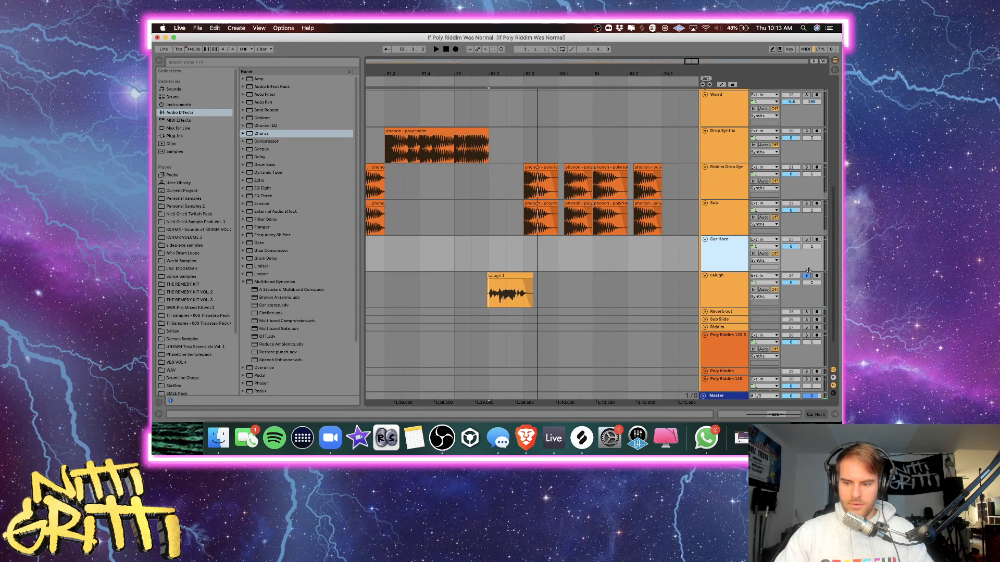
pyautogui.click(614, 276)
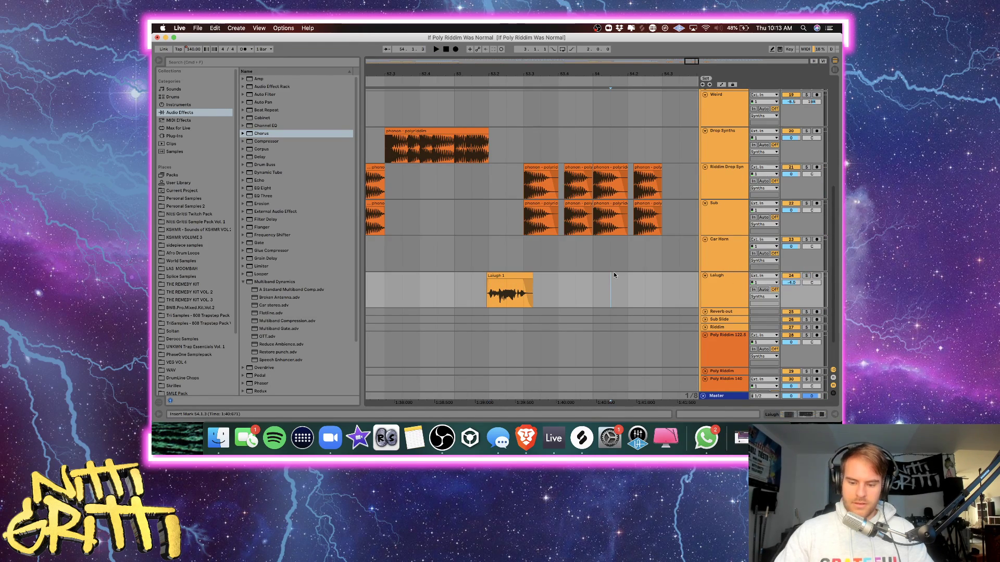
# Play the drop from 49.1.1 and set the Lalugh track volume to -2.0 dB.
pyautogui.press('-')
pyautogui.press('-')
pyautogui.click(439, 274)
pyautogui.press('space')
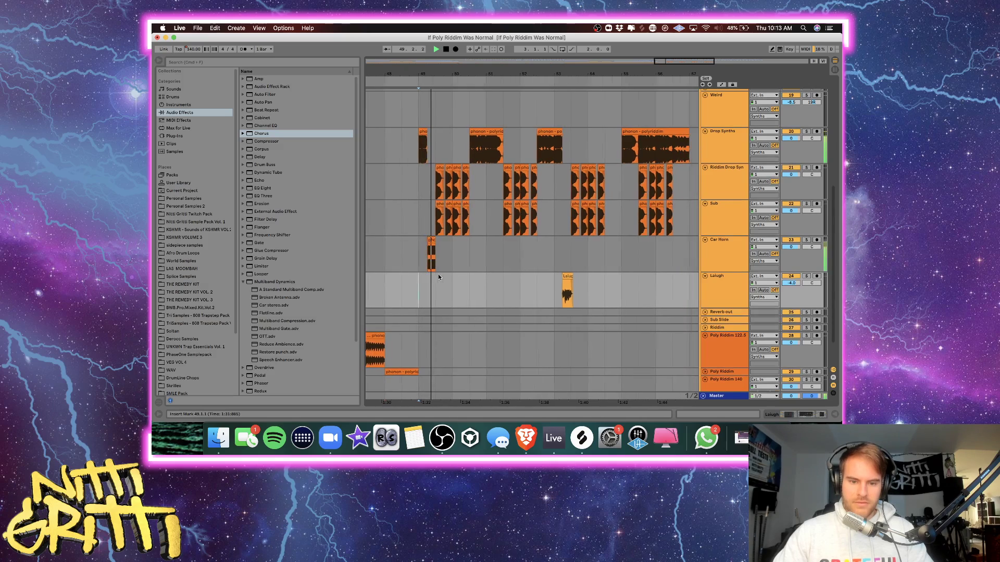
pyautogui.moveTo(796, 284); pyautogui.dragTo(797, 280)
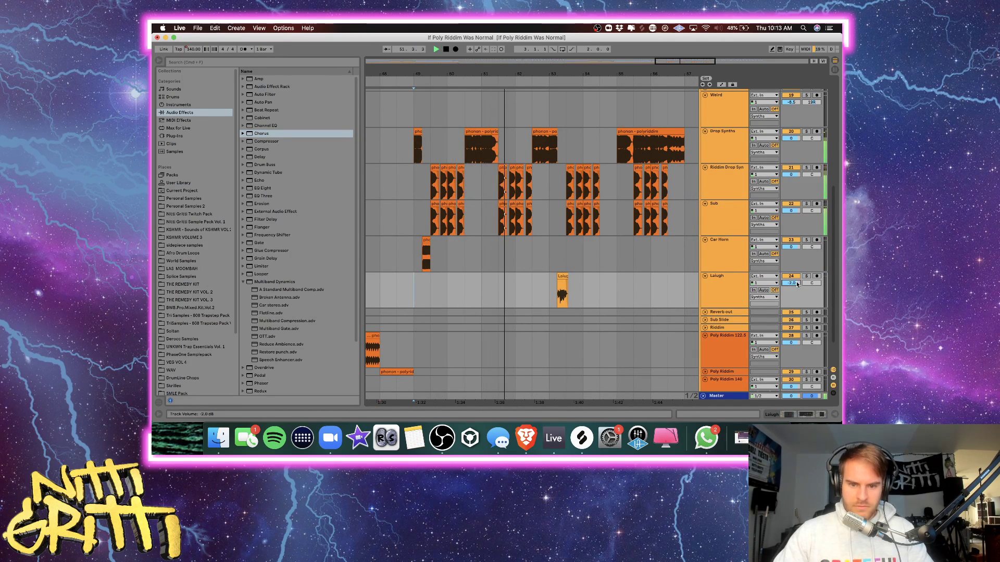
pyautogui.scroll(1, 797, 283)
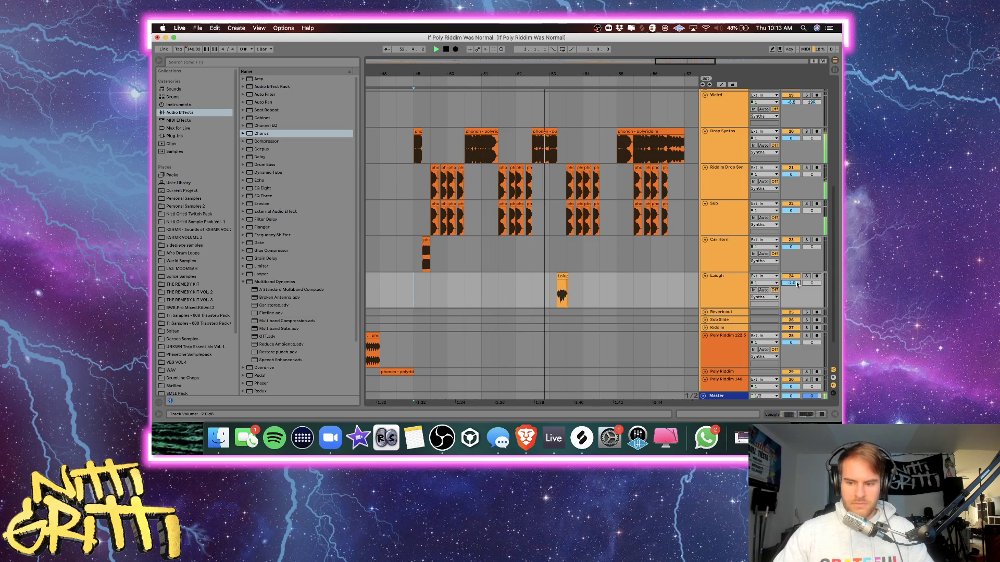
pyautogui.hscroll(3, 576, 287)
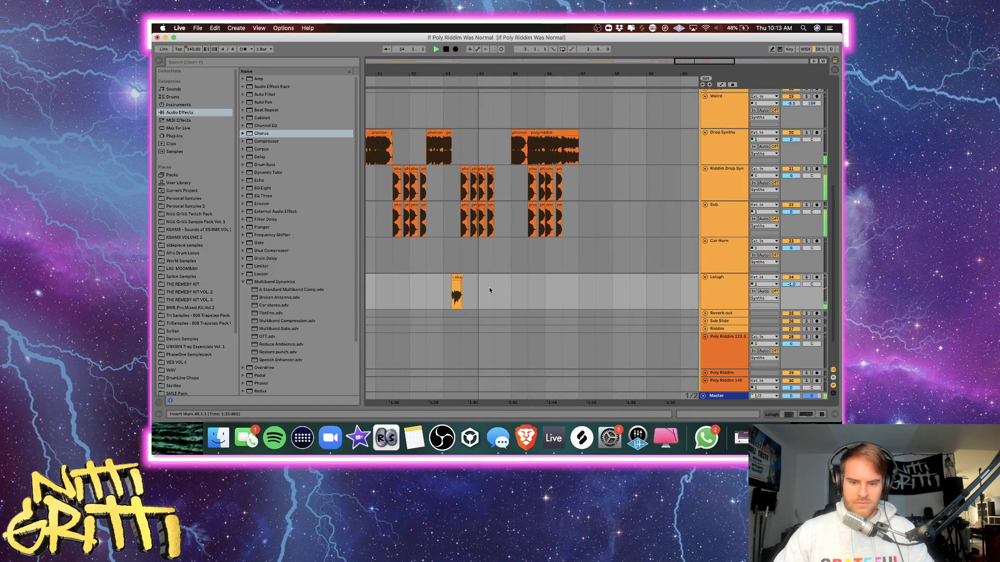
# Raise the output gain of the Lalugh track's EQ Eight to 7.00 dB, auditioning the laugh in context from 53.1.1.
pyautogui.click(490, 290)
pyautogui.press('-')
pyautogui.press('space')
pyautogui.hscroll(-3, 489, 287)
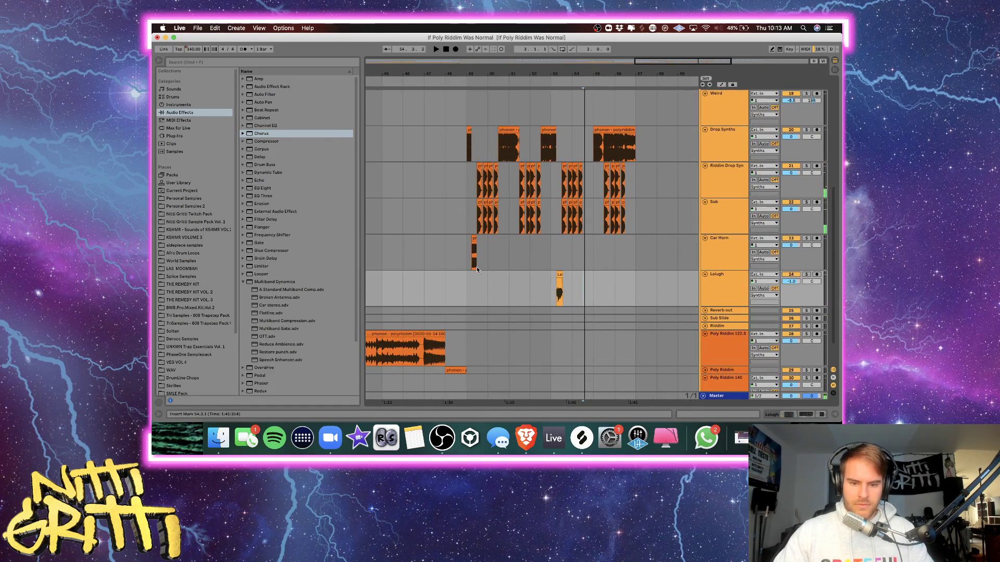
pyautogui.click(476, 267)
pyautogui.press('+')
pyautogui.press('+')
pyautogui.press('+')
pyautogui.hscroll(2, 476, 267)
pyautogui.hscroll(5, 687, 286)
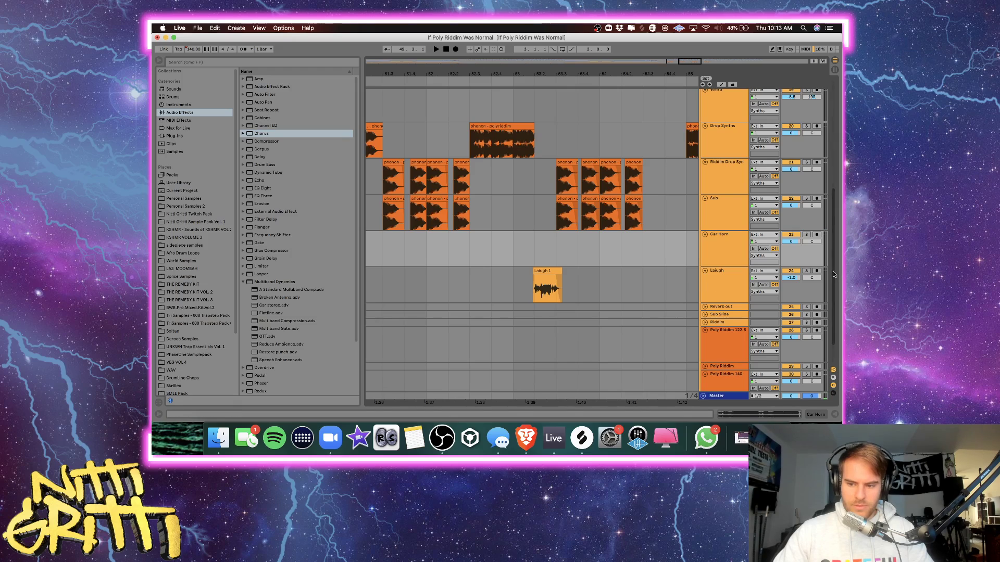
pyautogui.doubleClick(727, 280)
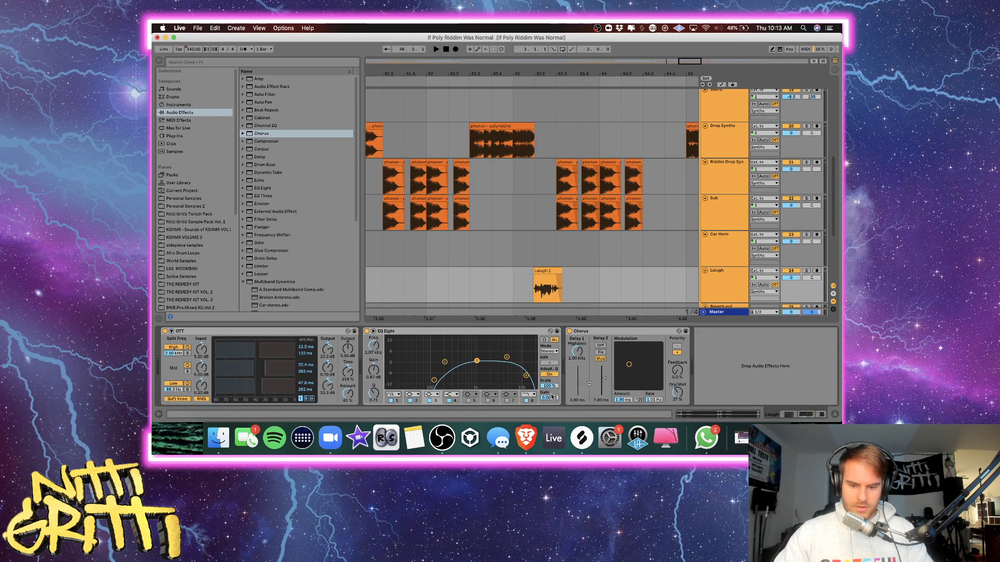
pyautogui.press('space')
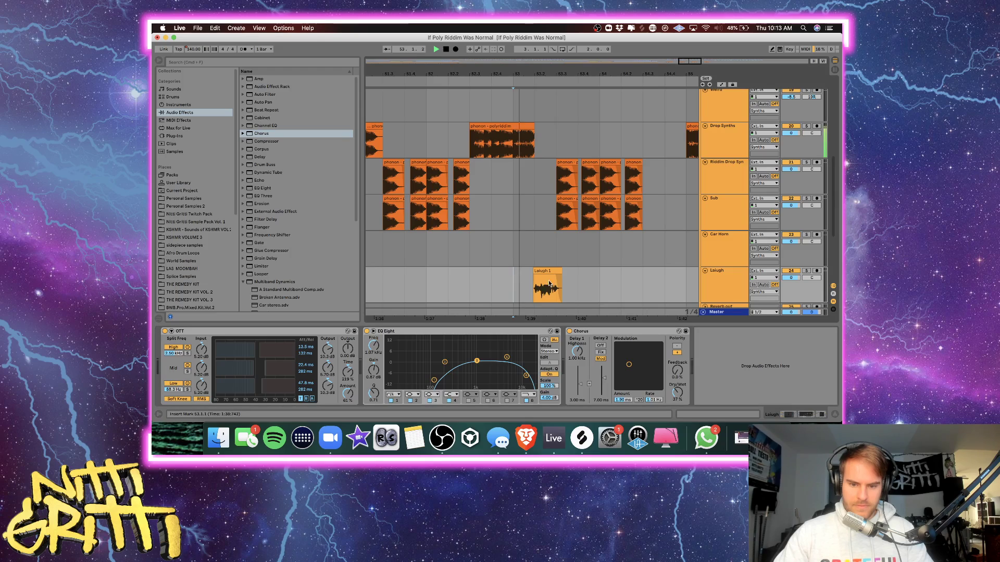
pyautogui.press('space')
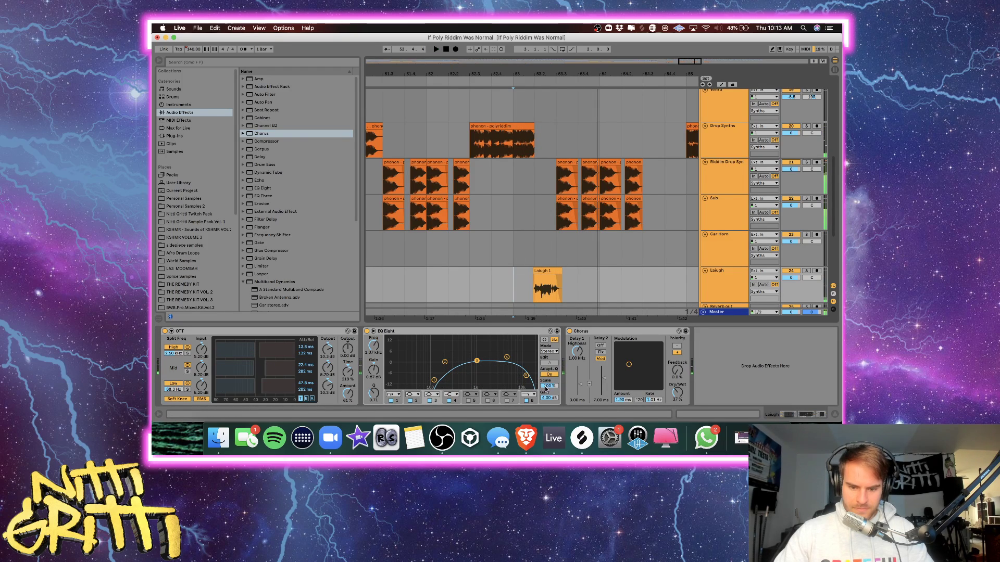
pyautogui.moveTo(550, 397); pyautogui.dragTo(550, 395)
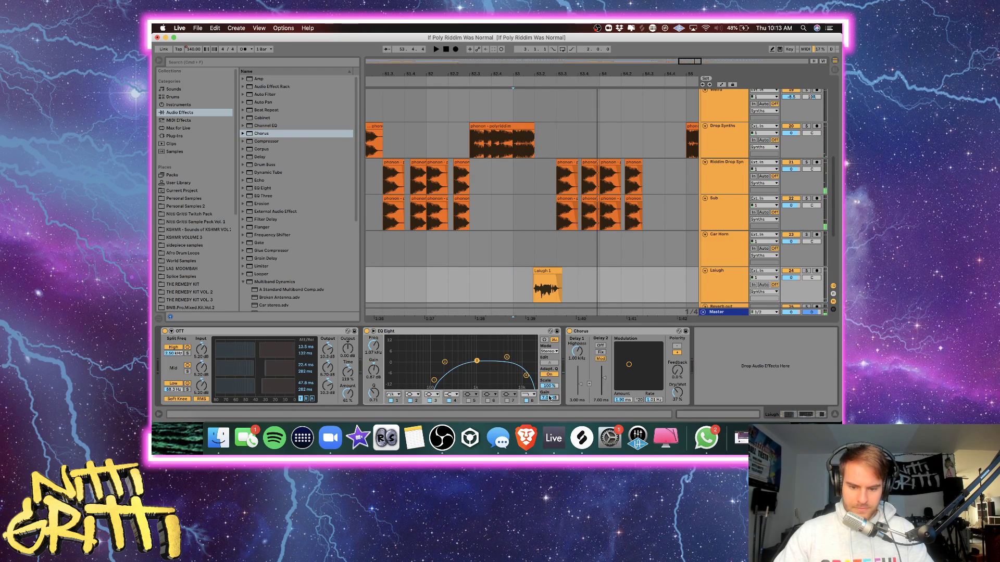
# Nudge the laugh clip slightly earlier, trim its end before the next synth chop, and play from 53.1.1.
pyautogui.click(546, 270)
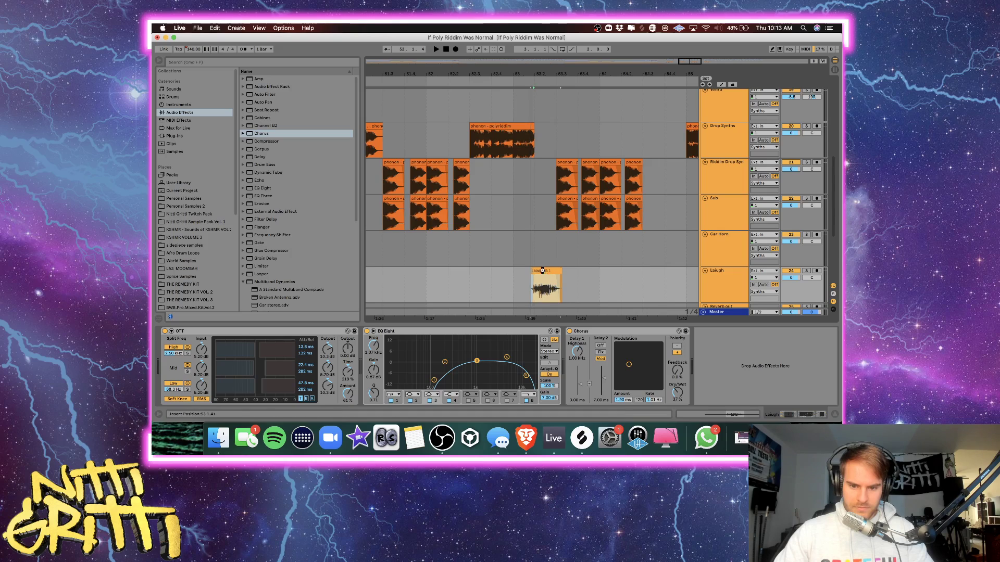
pyautogui.click(513, 284)
pyautogui.press('space')
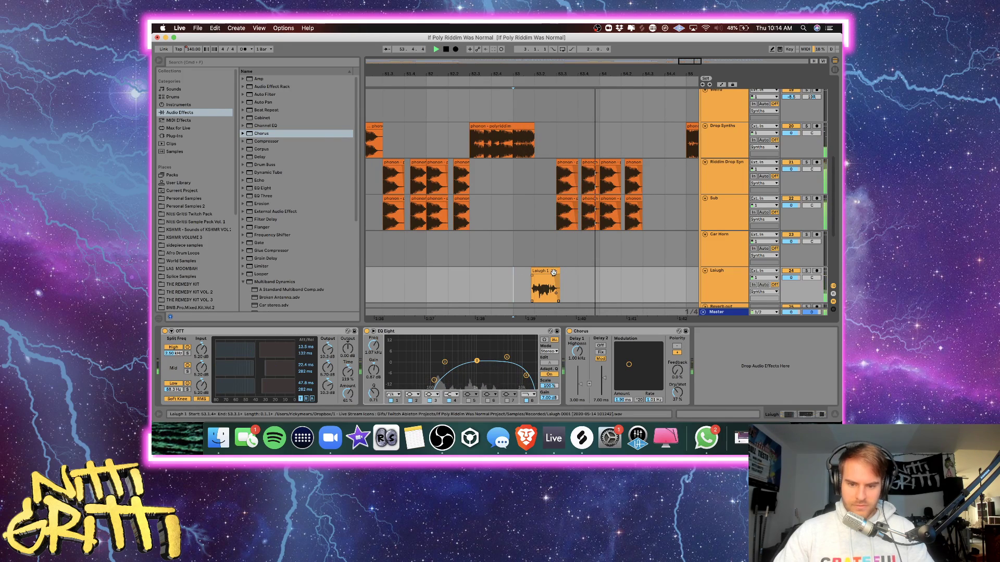
pyautogui.moveTo(559, 274); pyautogui.dragTo(557, 275)
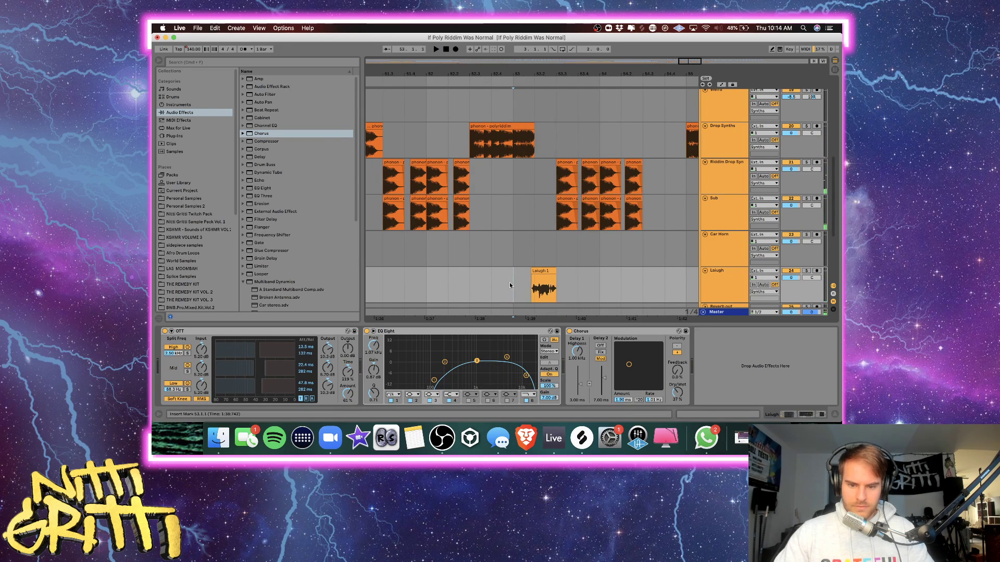
pyautogui.press('space')
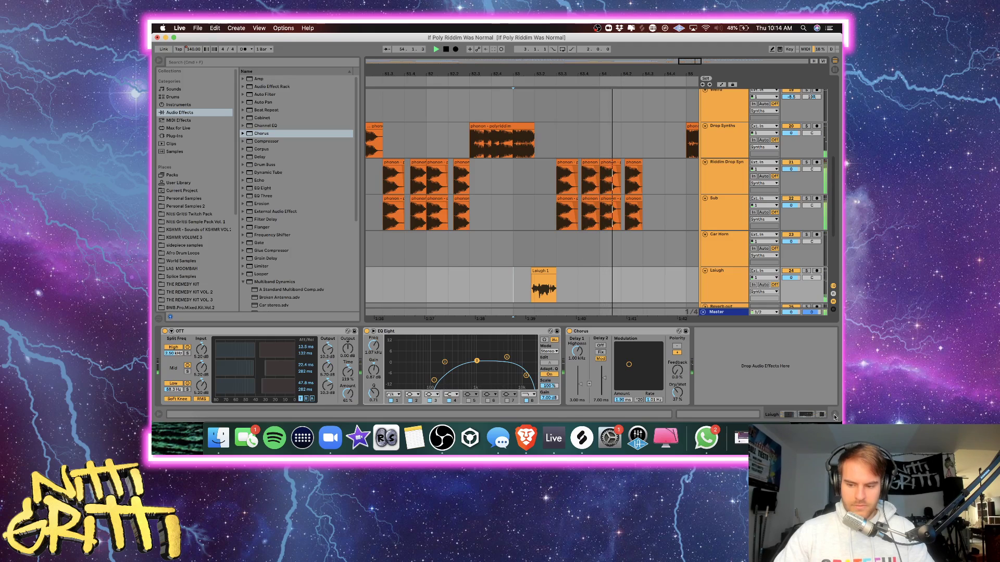
# Show the Reverb Dry/Wet automation of the Riddim Drop Synths track and play the drop from 49.1.1.
pyautogui.press('super+alt+l')
pyautogui.click(554, 268)
pyautogui.press('Delete')
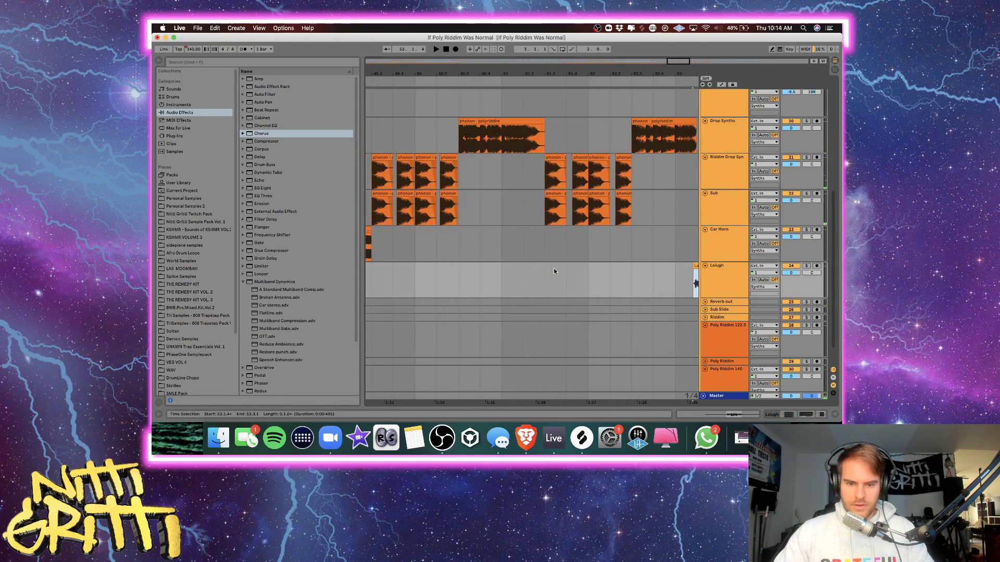
pyautogui.doubleClick(726, 195)
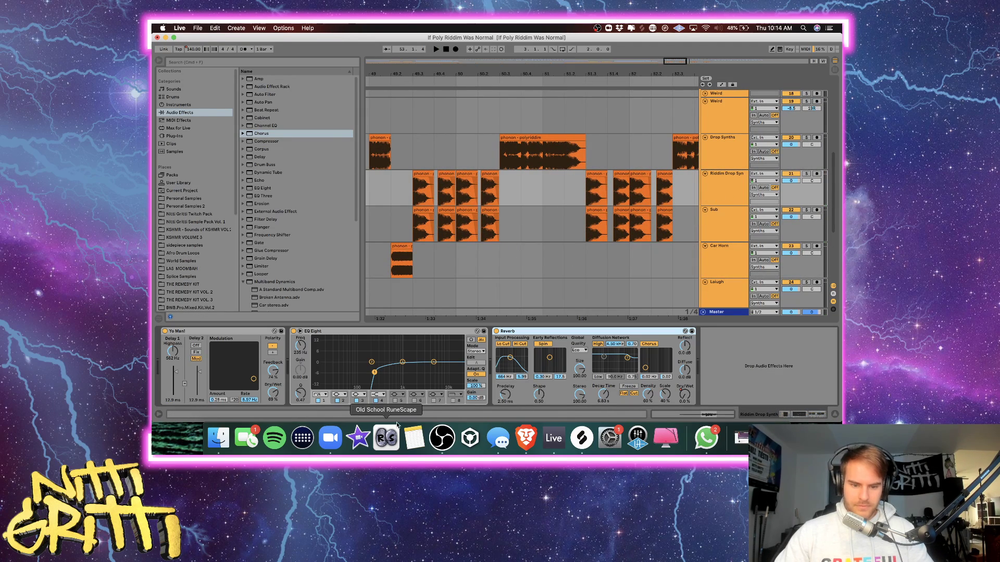
pyautogui.click(684, 396)
pyautogui.press('a')
pyautogui.click(391, 194)
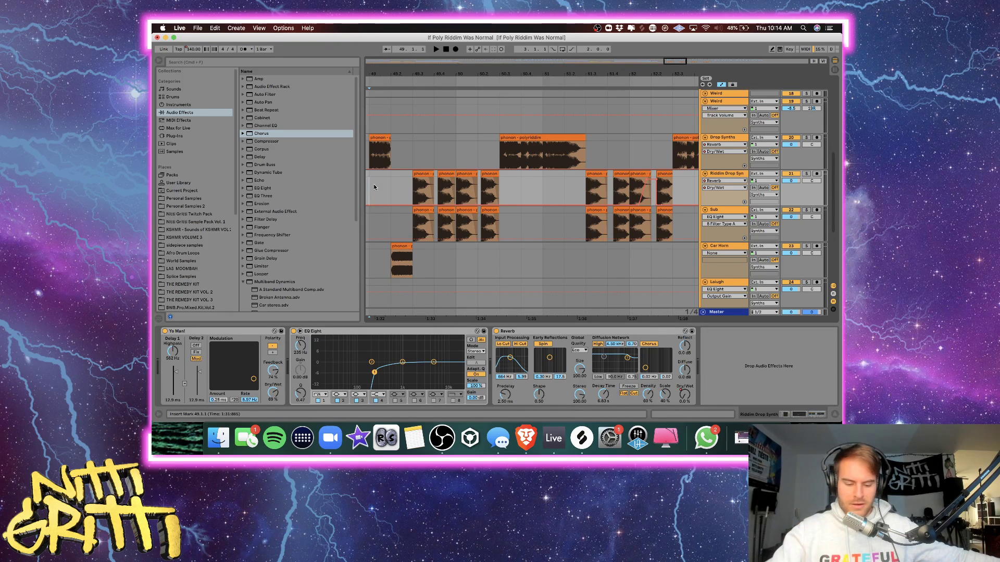
pyautogui.press('space')
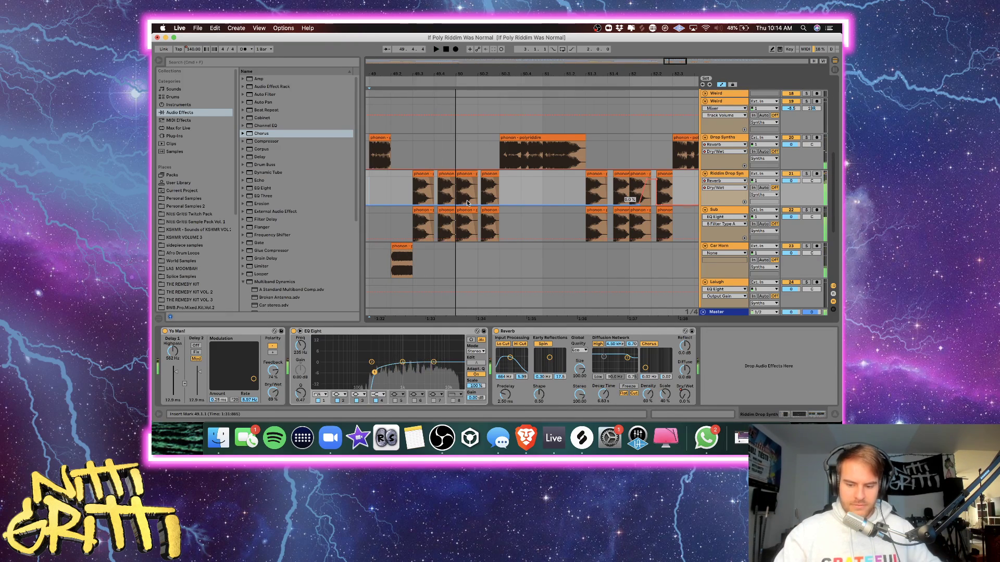
# Draw a rising Reverb Dry/Wet ramp over the second Riddim Drop Synths chop, ending at bar 50.
pyautogui.press('+')
pyautogui.press('+')
pyautogui.moveTo(580, 205); pyautogui.dragTo(526, 188)
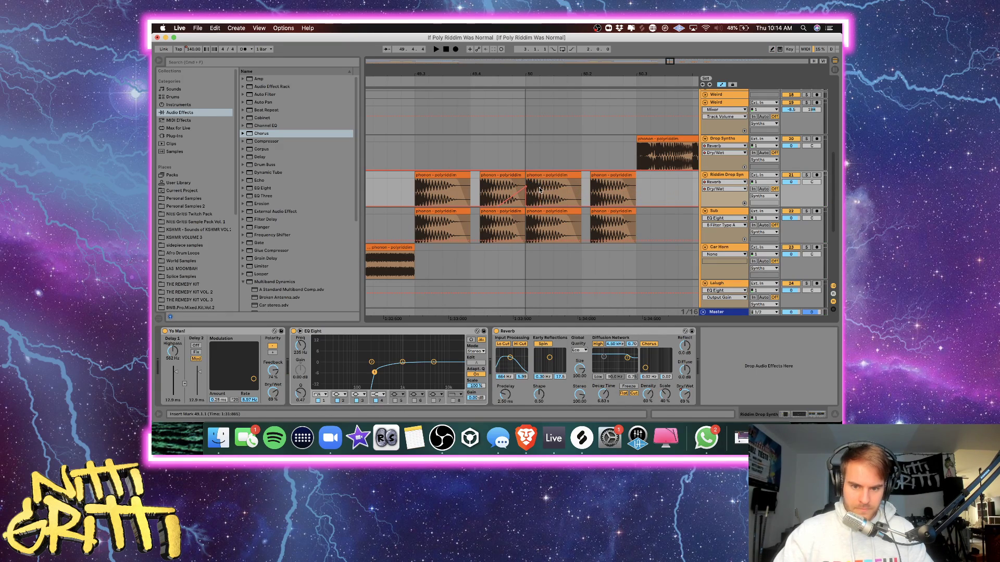
# Copy the reverb ramp from 49.4.1 to 50.1.1 onto the Sub track's Reverb Dry/Wet automation and play from 49.2.4.
pyautogui.moveTo(481, 194); pyautogui.dragTo(523, 196)
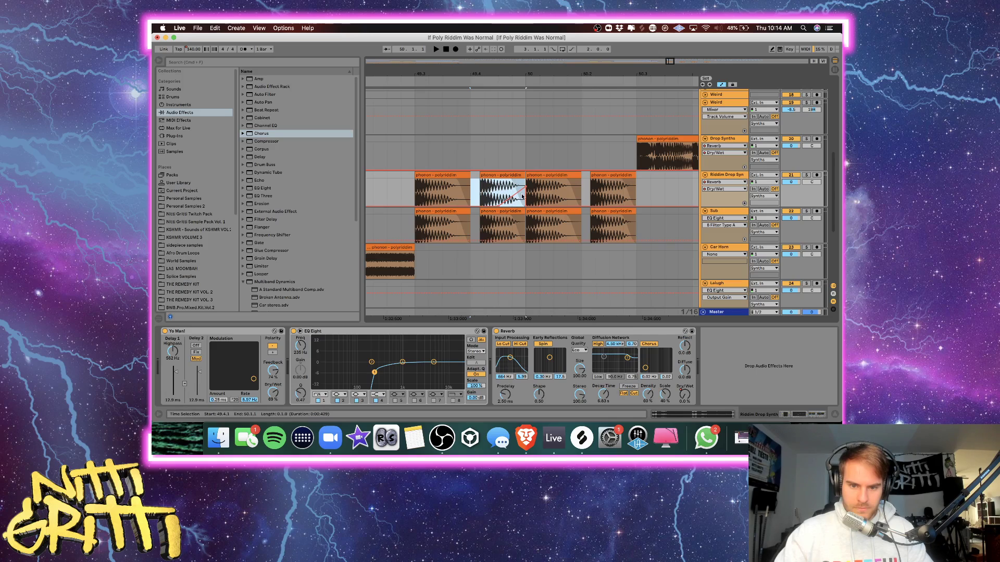
pyautogui.click(724, 212)
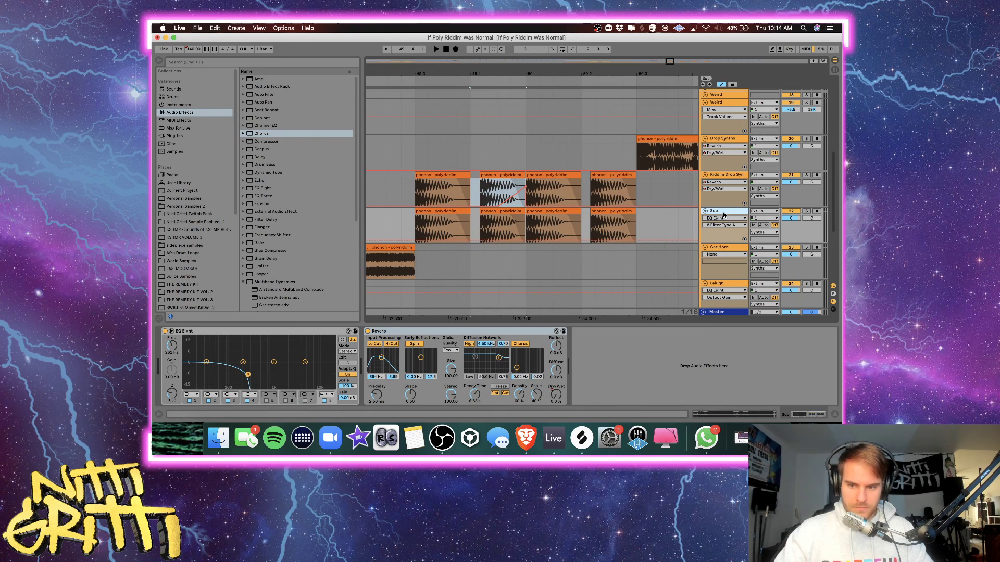
pyautogui.click(556, 395)
pyautogui.click(473, 231)
pyautogui.press('super+v')
pyautogui.click(403, 230)
pyautogui.press('space')
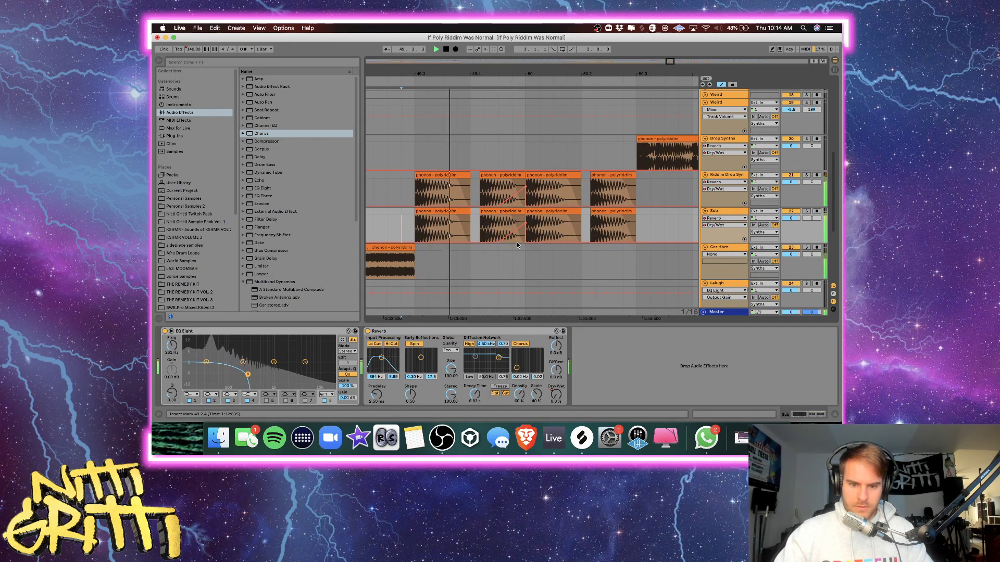
# Play the drop on through bars 50 and 51 to check the reverb ramps on the synth and sub chops.
pyautogui.hscroll(4, 592, 252)
pyautogui.press('space')
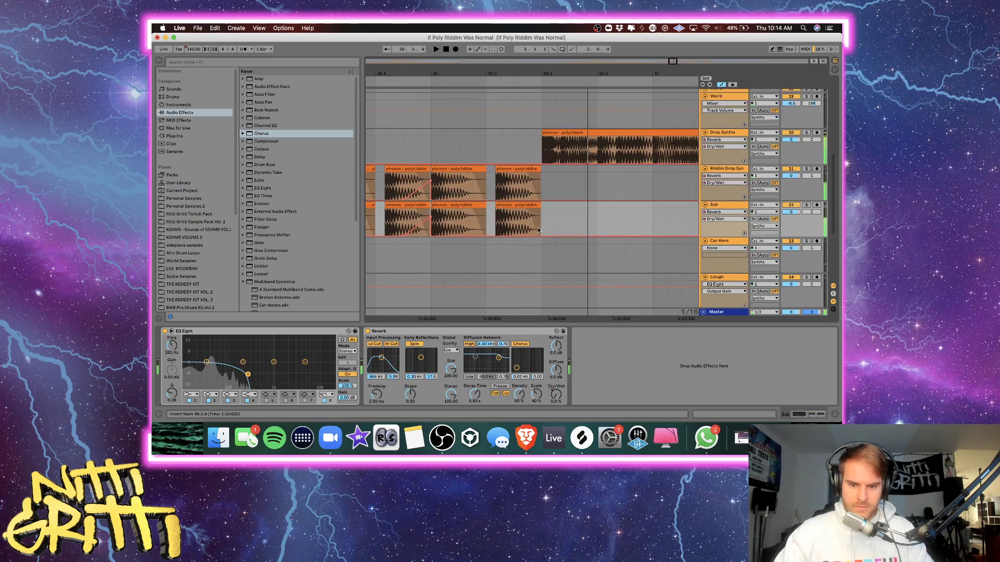
pyautogui.press('space')
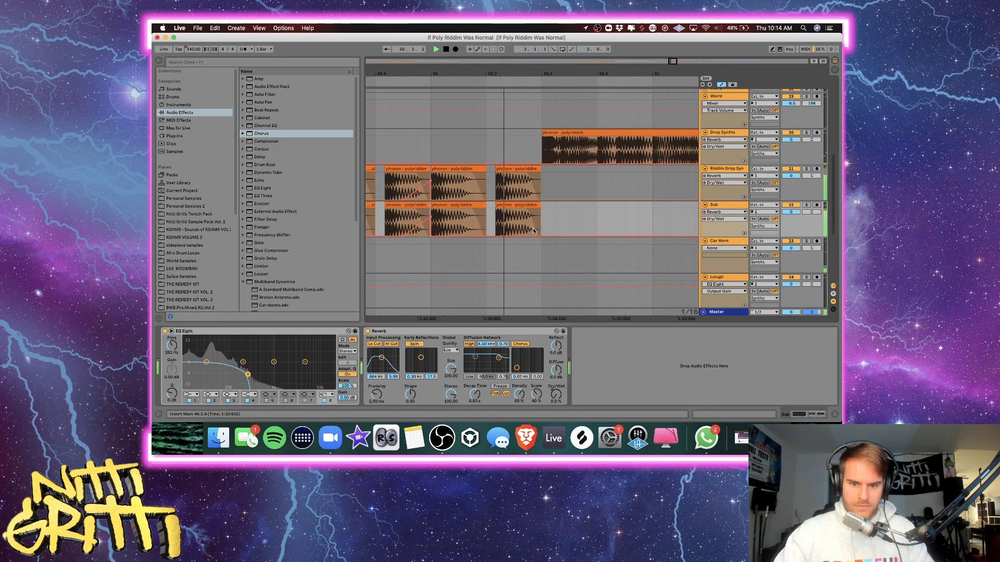
pyautogui.hscroll(3, 534, 231)
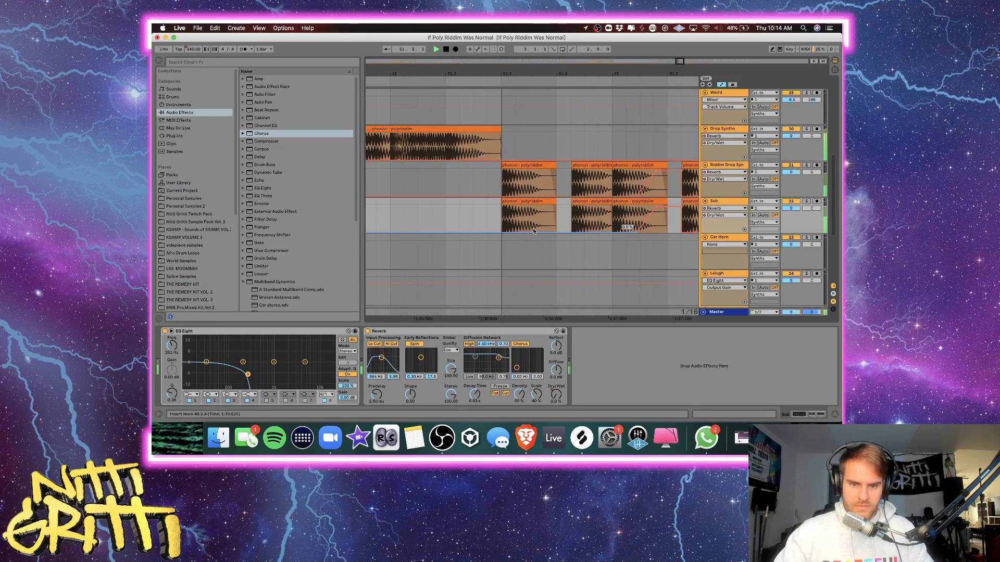
pyautogui.press('space')
pyautogui.click(721, 130)
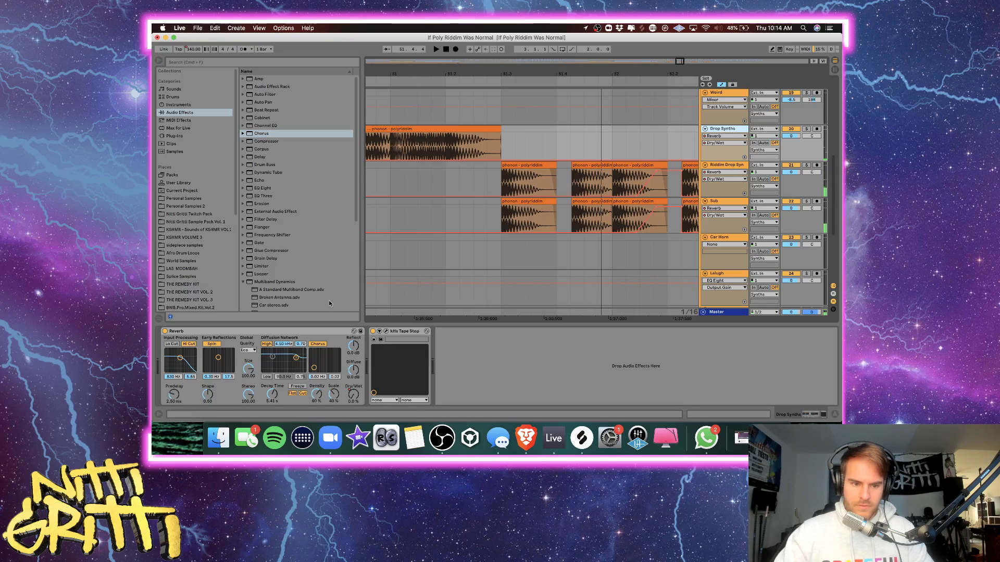
pyautogui.click(243, 282)
pyautogui.scroll(-4, 278, 259)
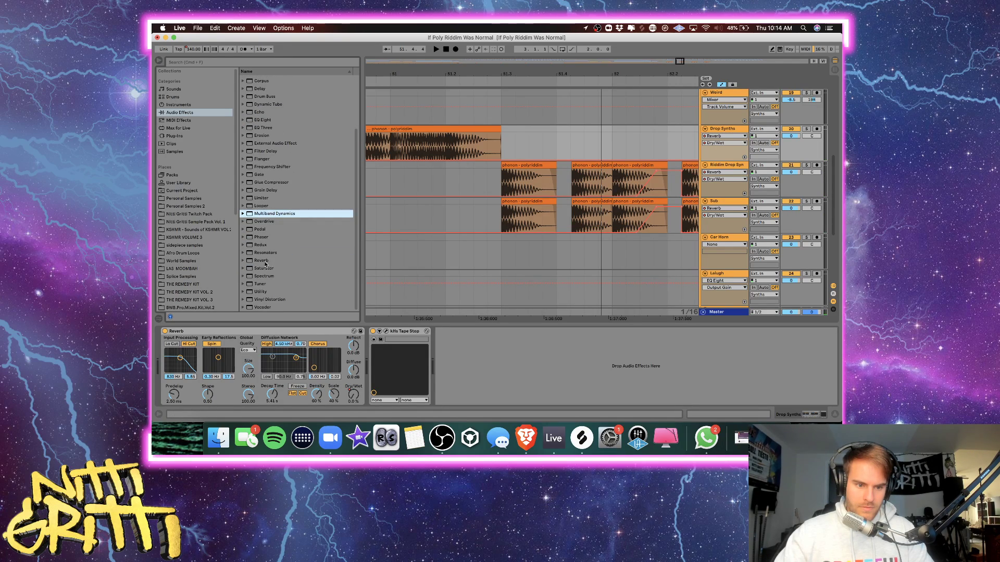
pyautogui.moveTo(261, 261); pyautogui.dragTo(570, 394)
pyautogui.click(546, 394)
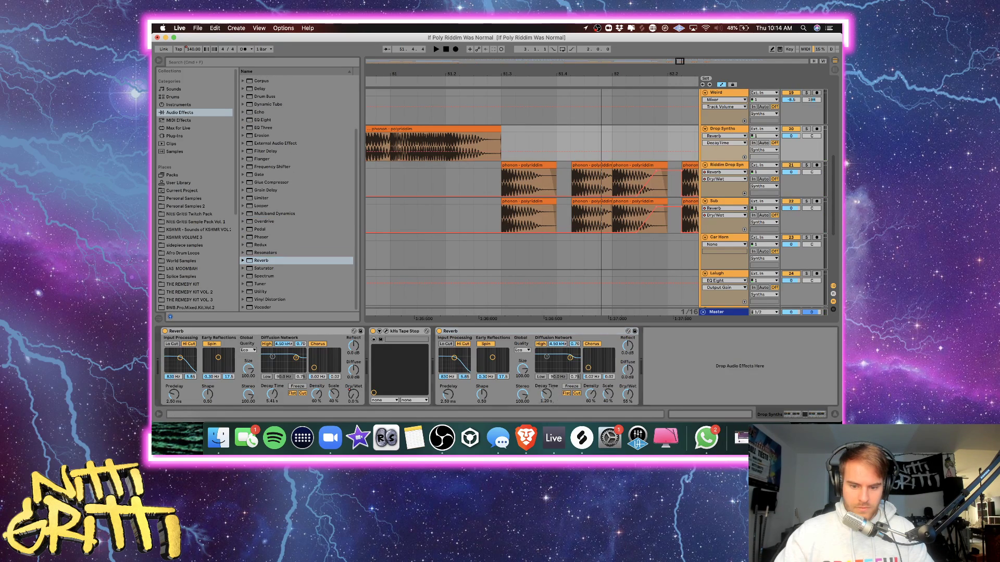
pyautogui.click(555, 337)
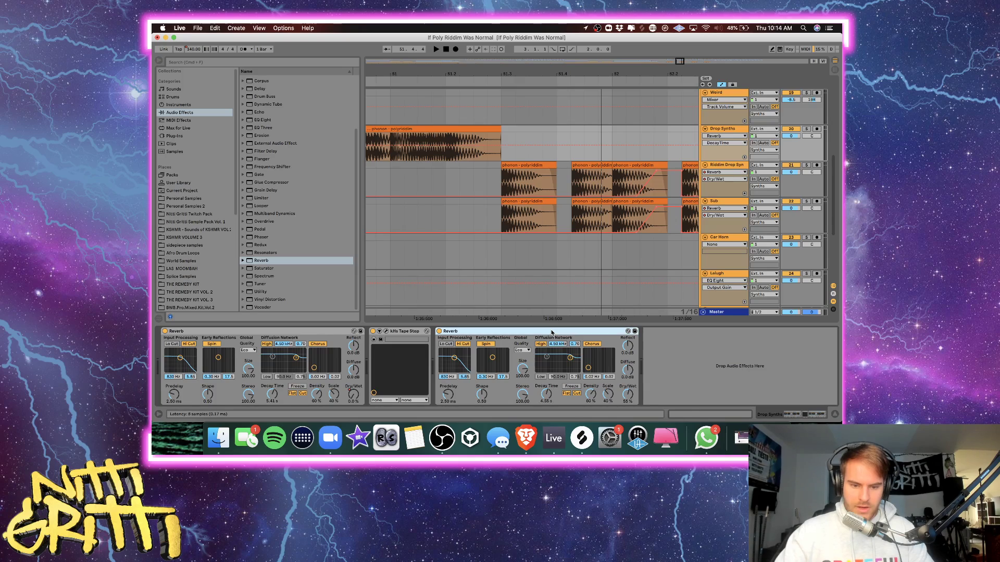
pyautogui.press('Delete')
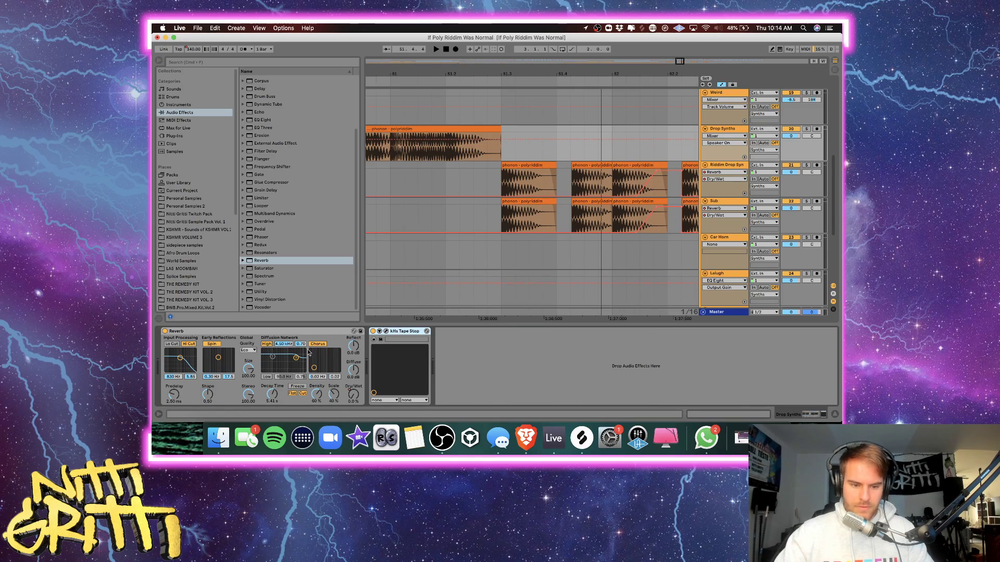
# Open the kHs Tape Stop window on the Drop Synths track, check its controls, and close it.
pyautogui.click(386, 331)
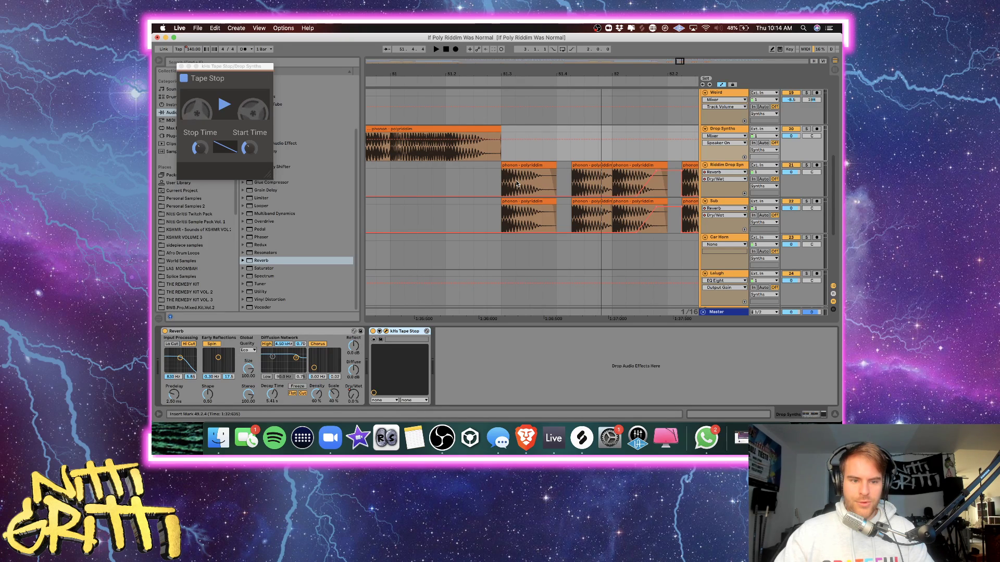
pyautogui.hscroll(5, 498, 170)
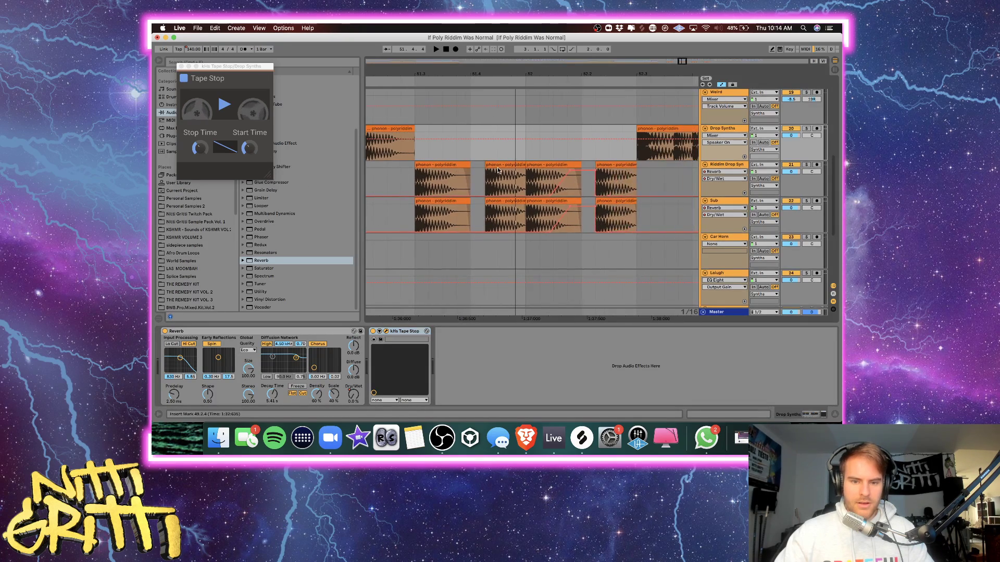
pyautogui.click(182, 66)
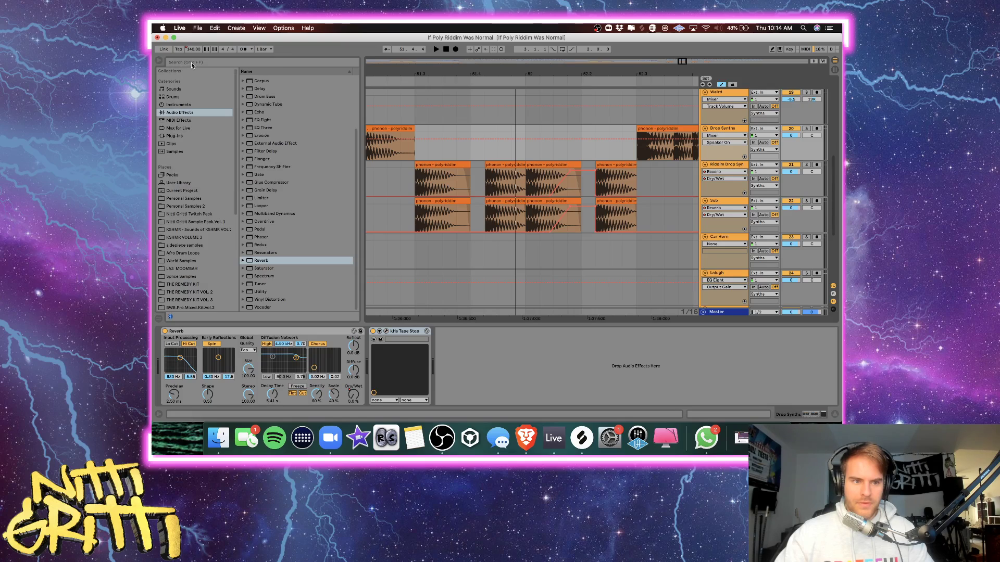
# Search the plug-ins for "tape" and select kHs Tape Stop.
pyautogui.click(191, 62)
pyautogui.write('tape')
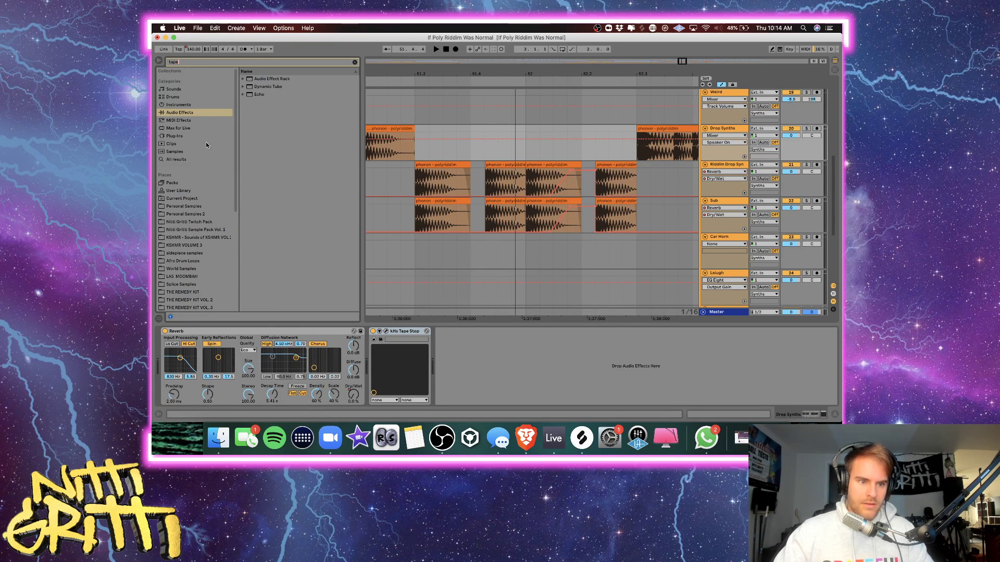
pyautogui.click(178, 137)
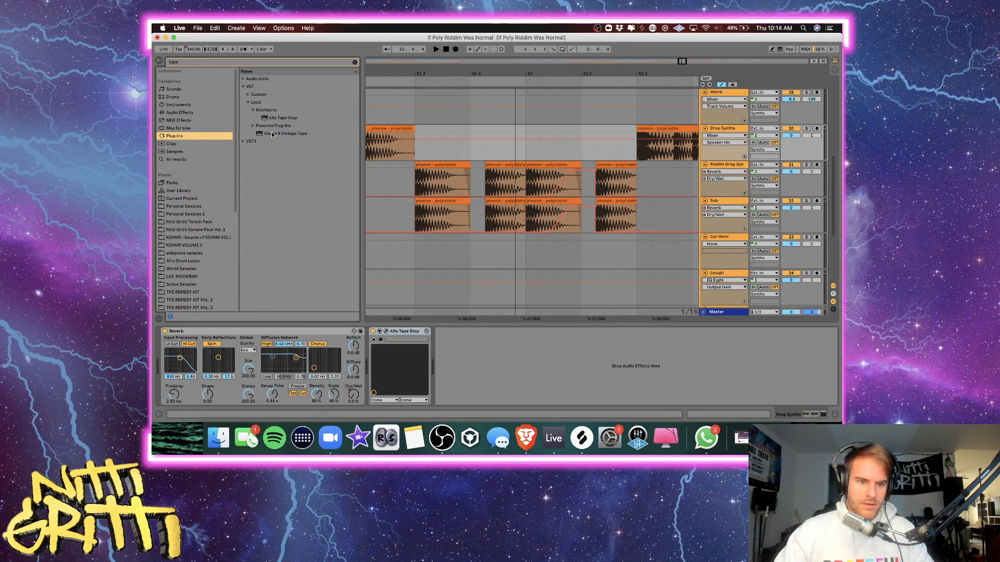
pyautogui.click(271, 118)
# Group the Riddim Drop Synths and Sub tracks and name the group "Riddim Synths".
pyautogui.click(721, 167)
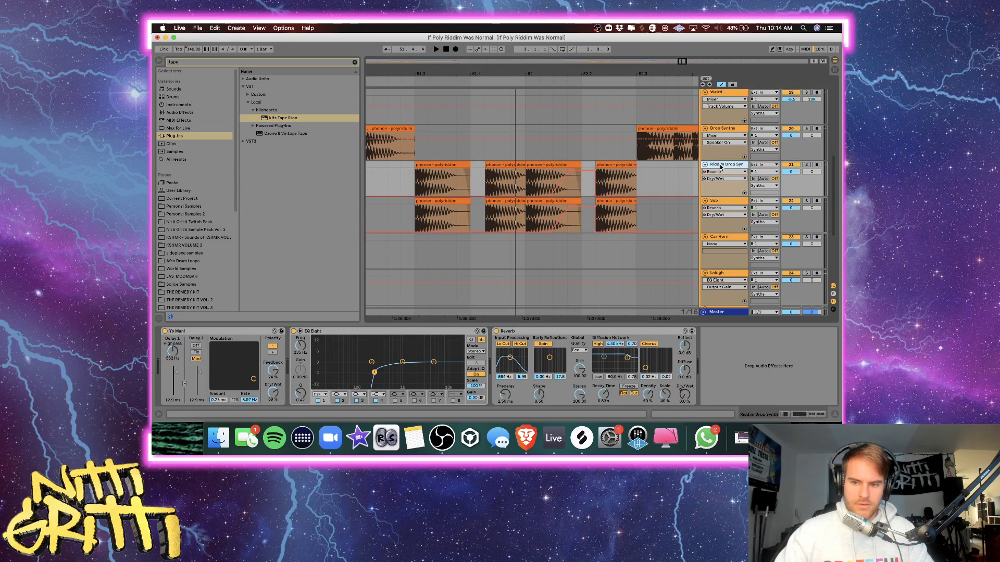
pyautogui.keyDown('shift'); pyautogui.click(726, 200); pyautogui.keyUp('shift')
pyautogui.press('super+g')
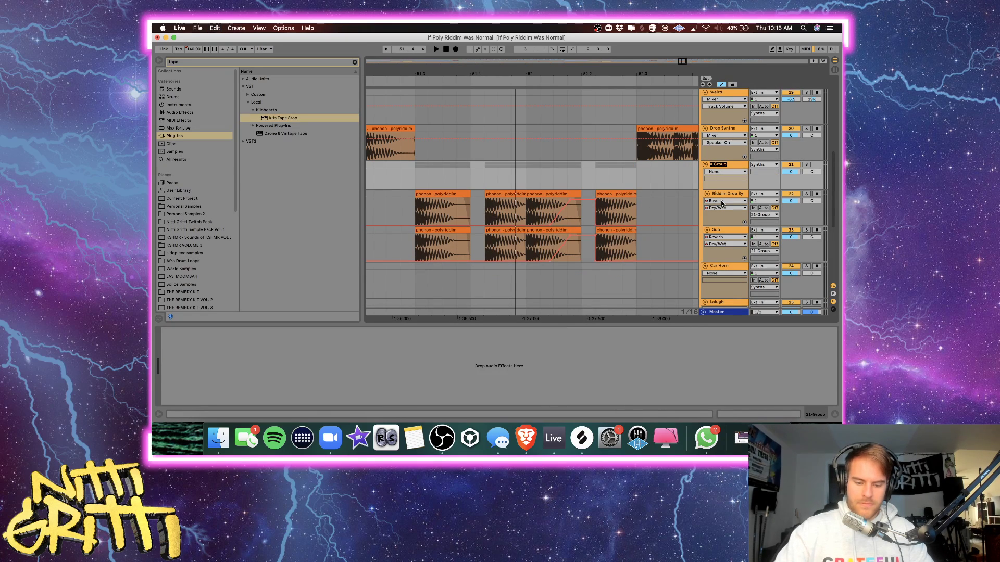
pyautogui.write('nths')
pyautogui.press('Return')
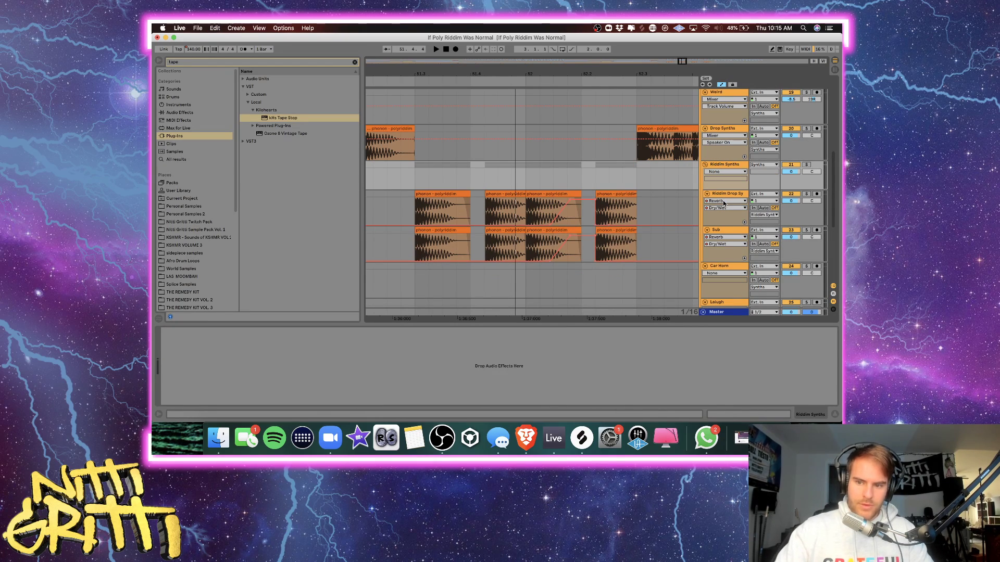
# Solo the Riddim Synths group and play its chops from 51.3.1.
pyautogui.click(806, 165)
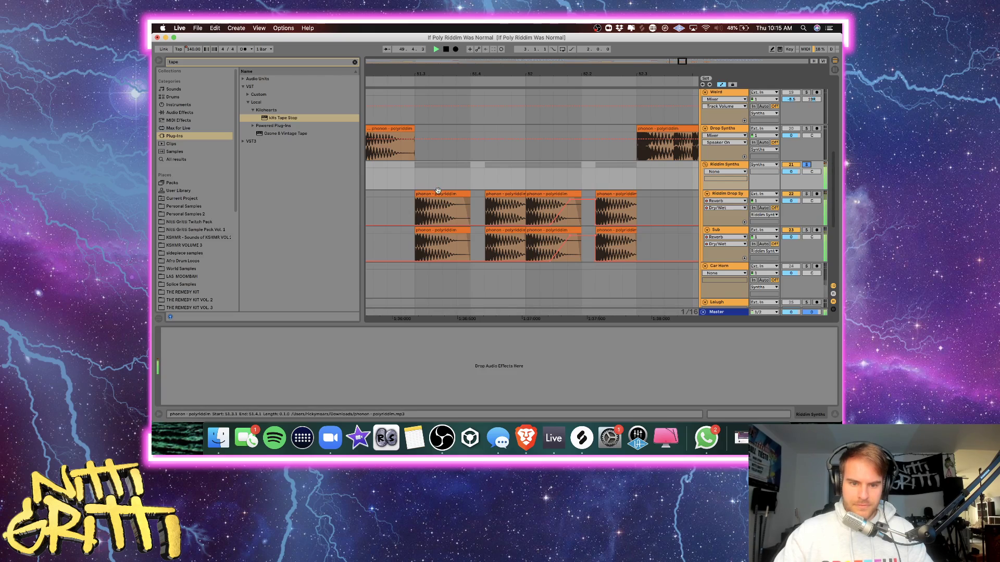
pyautogui.click(416, 181)
pyautogui.press('space')
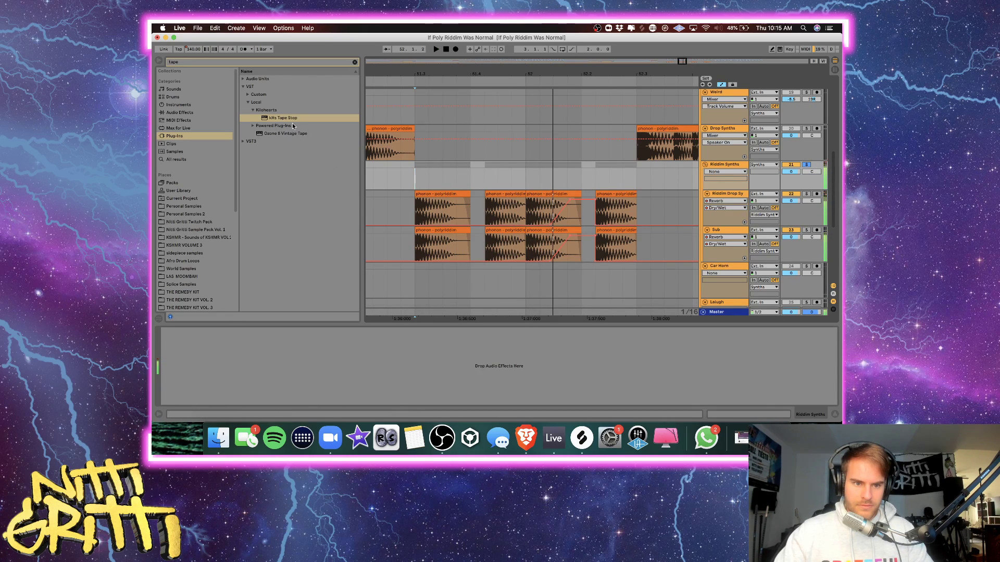
# Load kHs Tape Stop on the Riddim Synths group and drop its Play automation to 0.00 during the chop after bar 52.
pyautogui.doubleClick(286, 118)
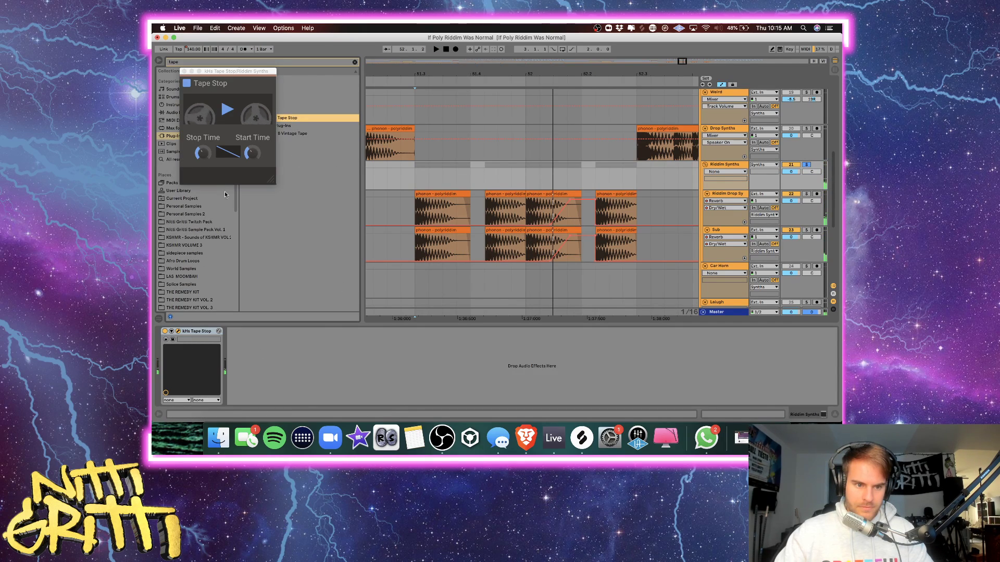
pyautogui.click(229, 117)
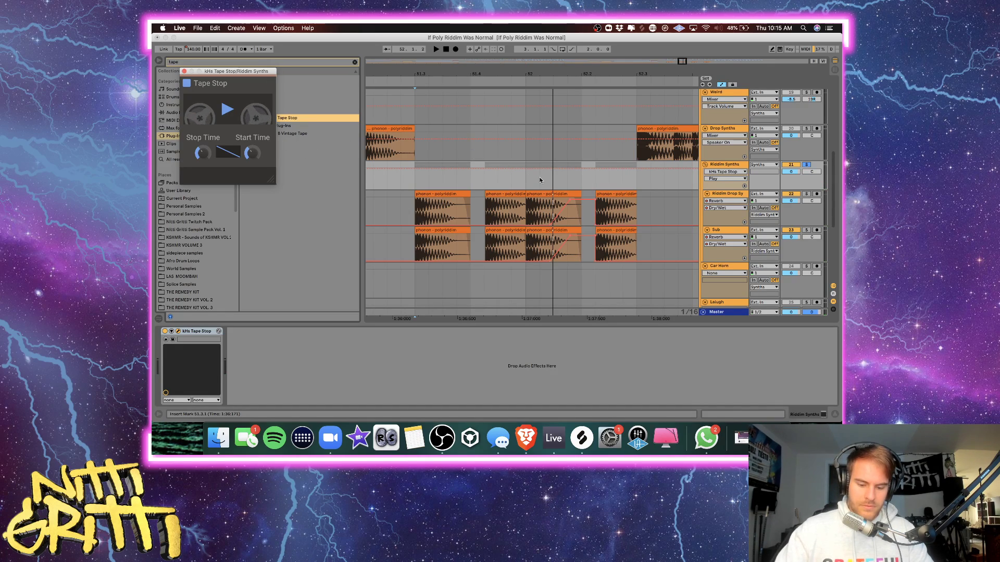
pyautogui.moveTo(572, 169); pyautogui.dragTo(561, 183)
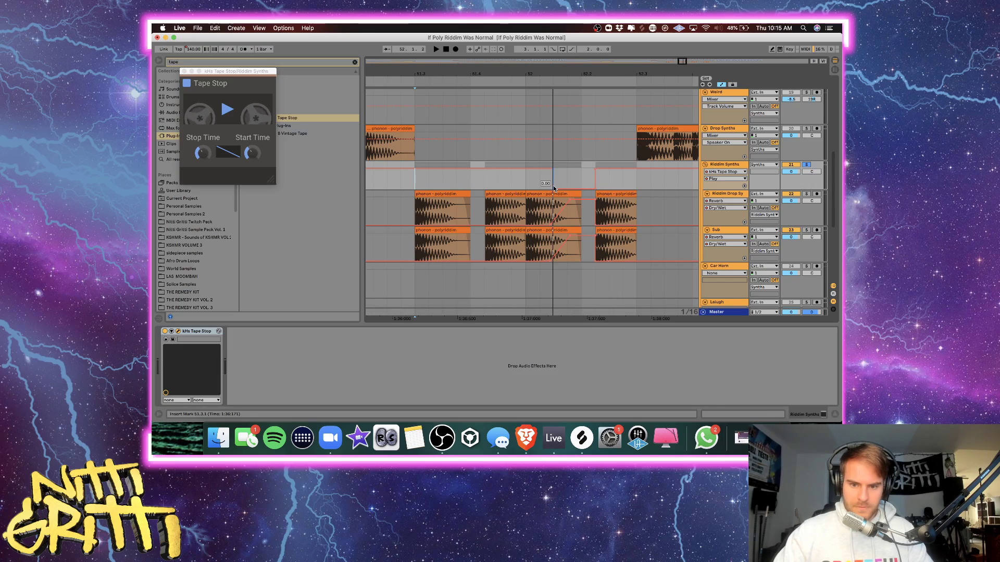
# Audition the tape stop from 52.1.1 and reshape the Play automation into a downward ramp ending at 0.00 just before the next chop.
pyautogui.click(538, 186)
pyautogui.press('space')
pyautogui.press('space')
pyautogui.click(529, 186)
pyautogui.press('space')
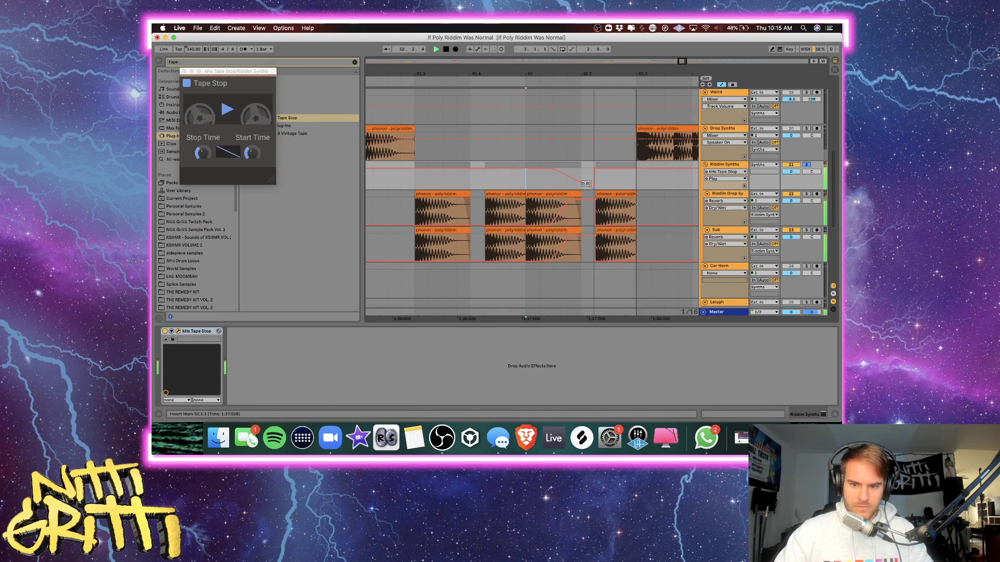
pyautogui.press('space')
pyautogui.moveTo(593, 189); pyautogui.dragTo(589, 189)
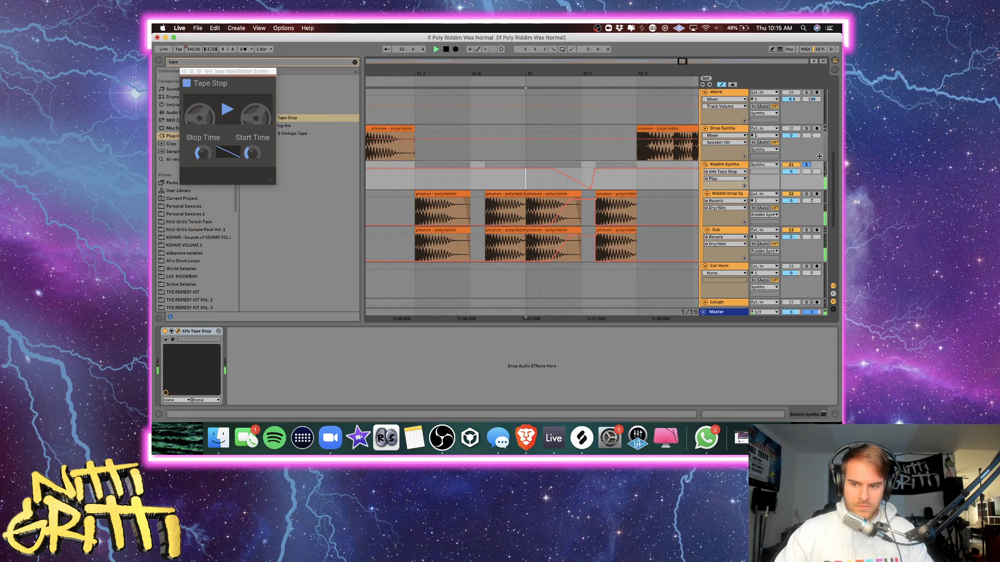
# Play the full drop from 47.3.1 with the device view hidden to check the tape stop in context.
pyautogui.click(380, 202)
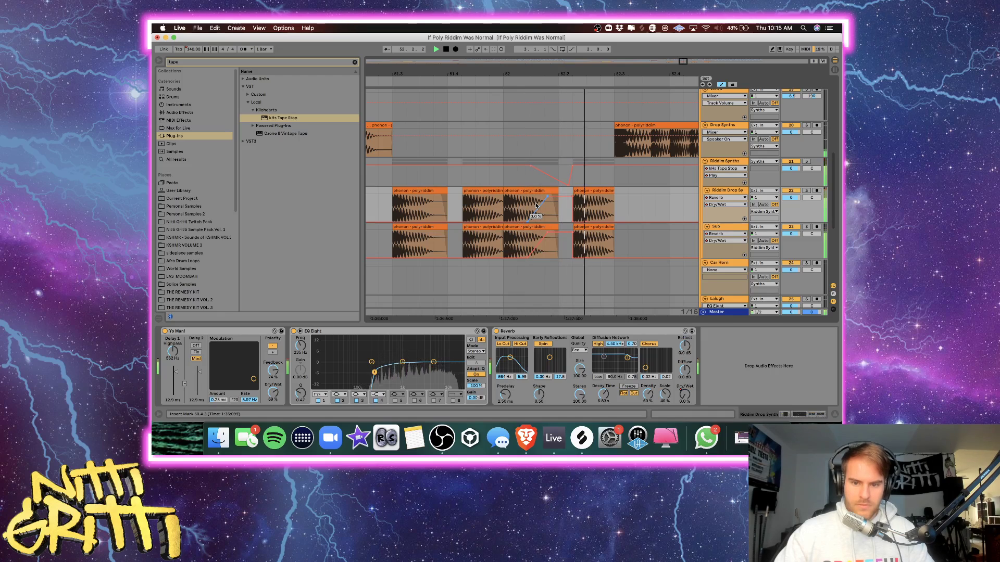
pyautogui.click(614, 180)
pyautogui.press('space')
pyautogui.press('-')
pyautogui.press('-')
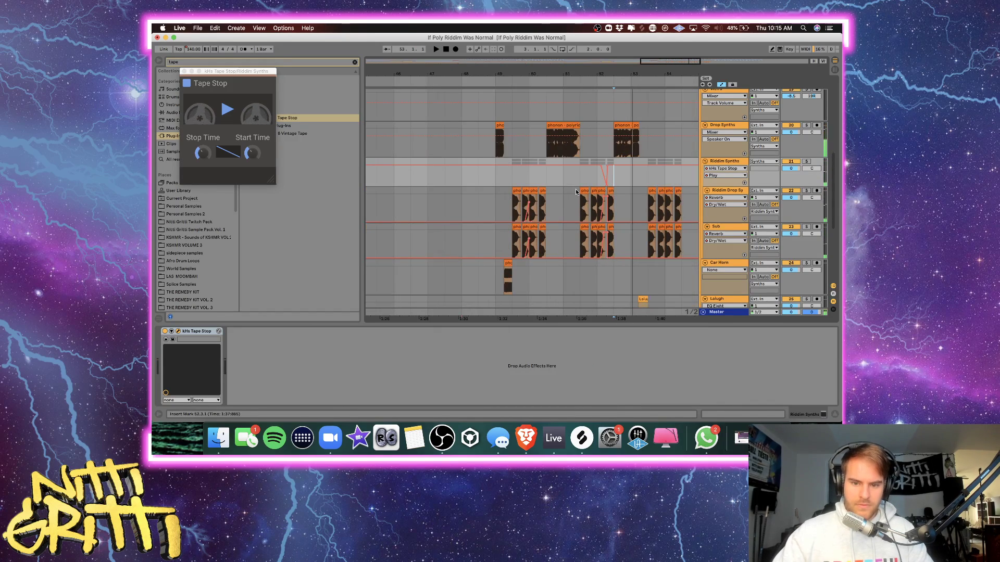
pyautogui.click(430, 192)
pyautogui.press('space')
pyautogui.hscroll(3, 503, 208)
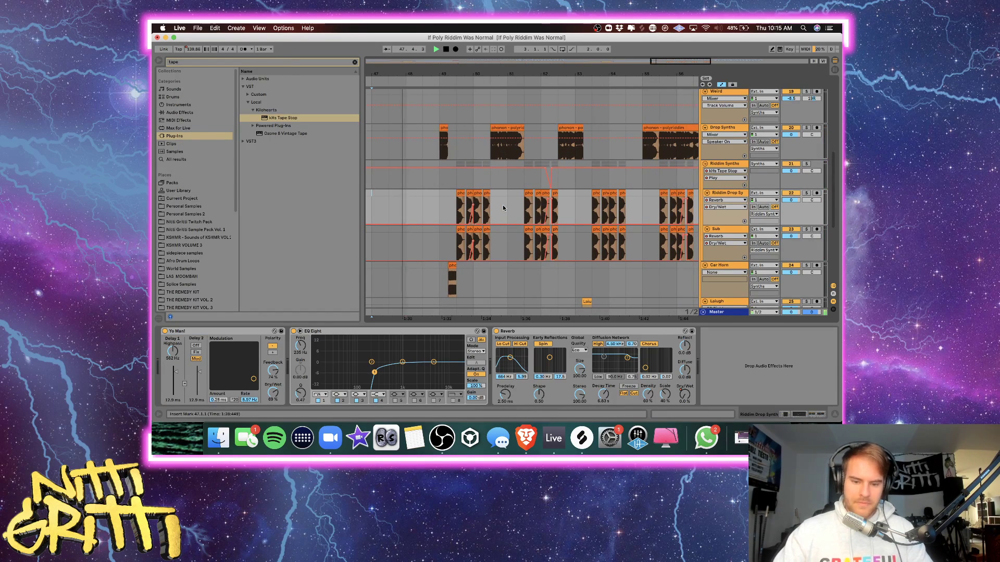
pyautogui.click(834, 418)
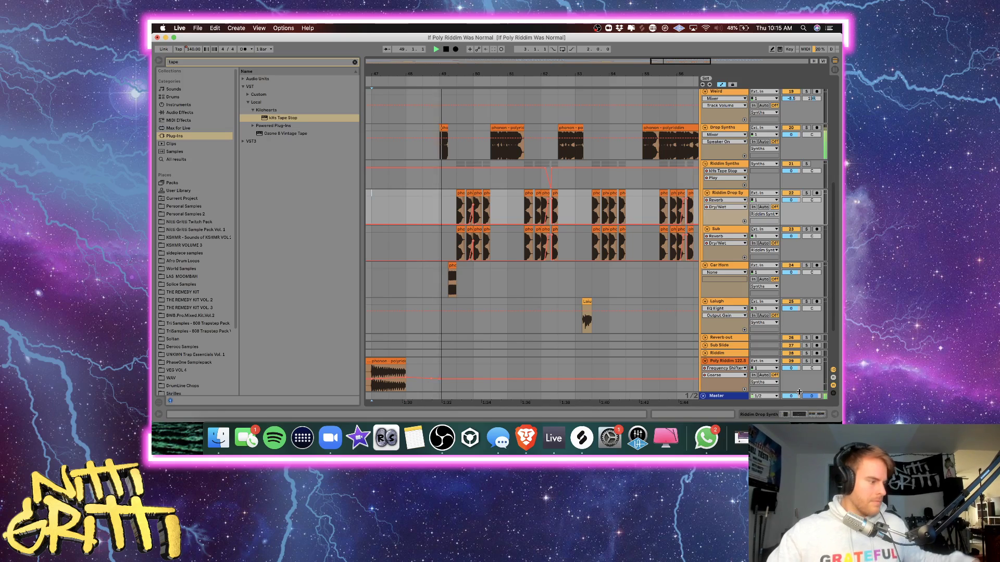
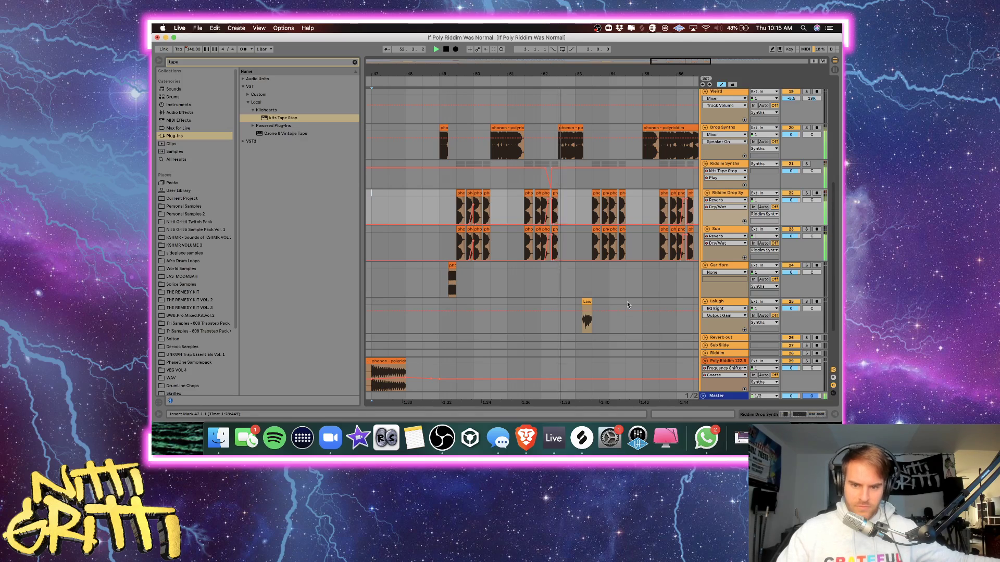
# Move the Tape Stop Play automation's low point to the start of the chop before 52.3 and lengthen its rise back to 1.00.
pyautogui.click(568, 248)
pyautogui.press('+')
pyautogui.press('+')
pyautogui.press('+')
pyautogui.press('+')
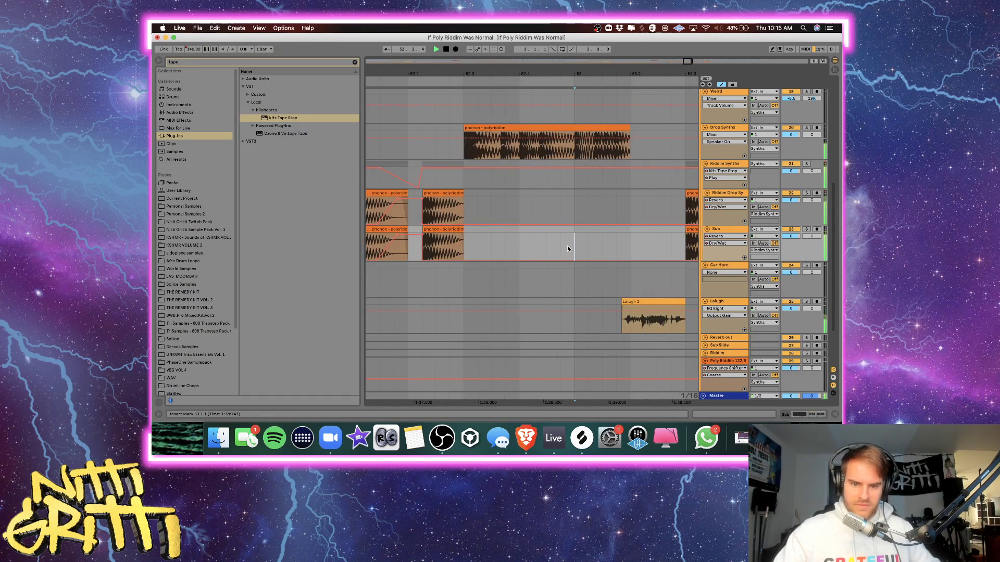
pyautogui.click(524, 171)
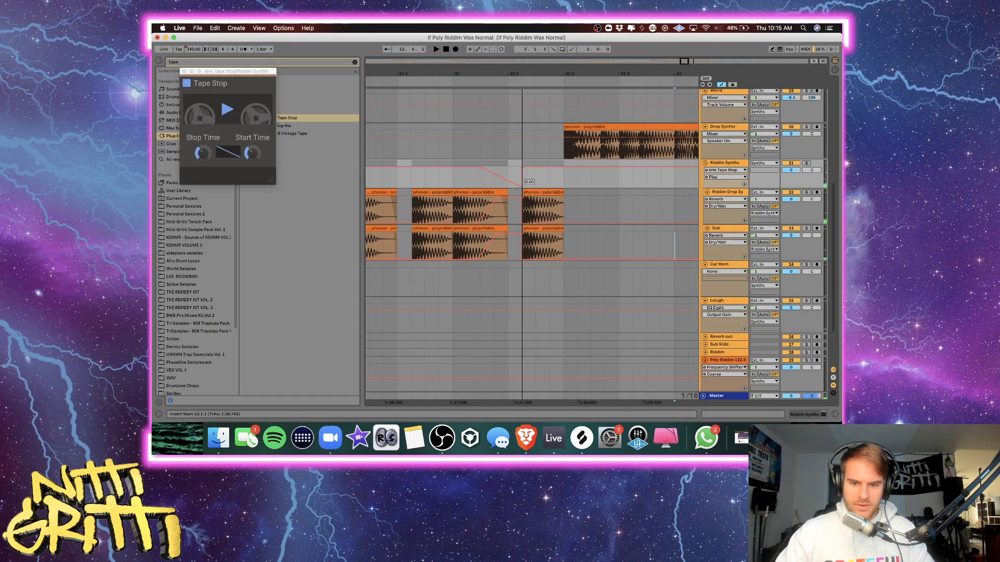
pyautogui.click(444, 177)
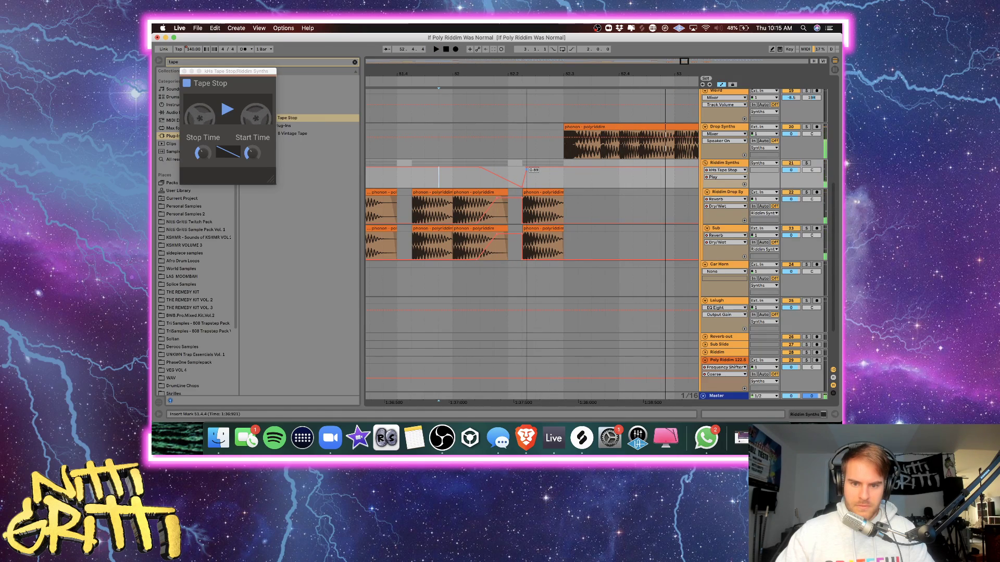
pyautogui.press('super+z')
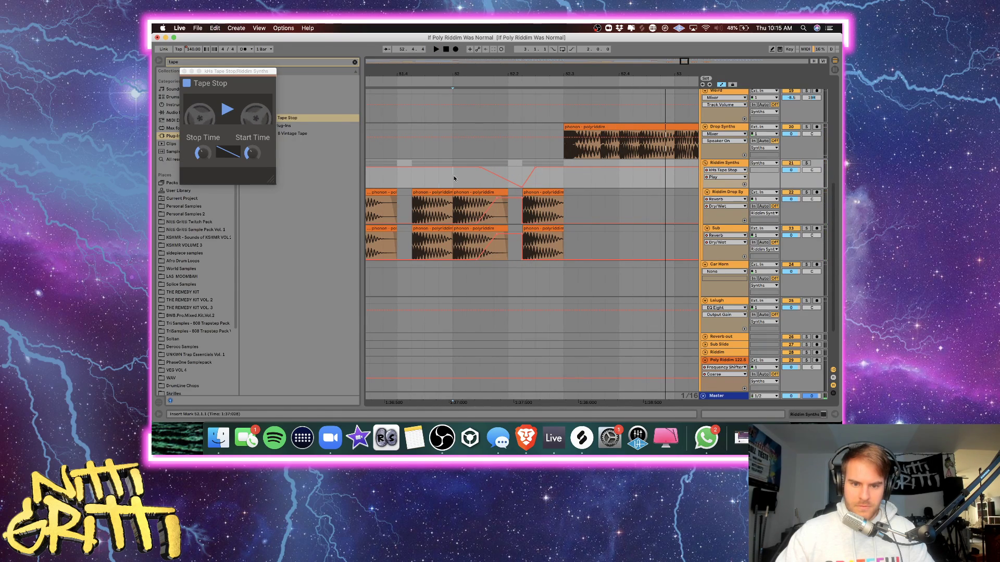
# Play the revised tape stop from 52.1.1 through bar 54 and place the insert marker at 54.3.1 on Riddim Drop Synths.
pyautogui.press('space')
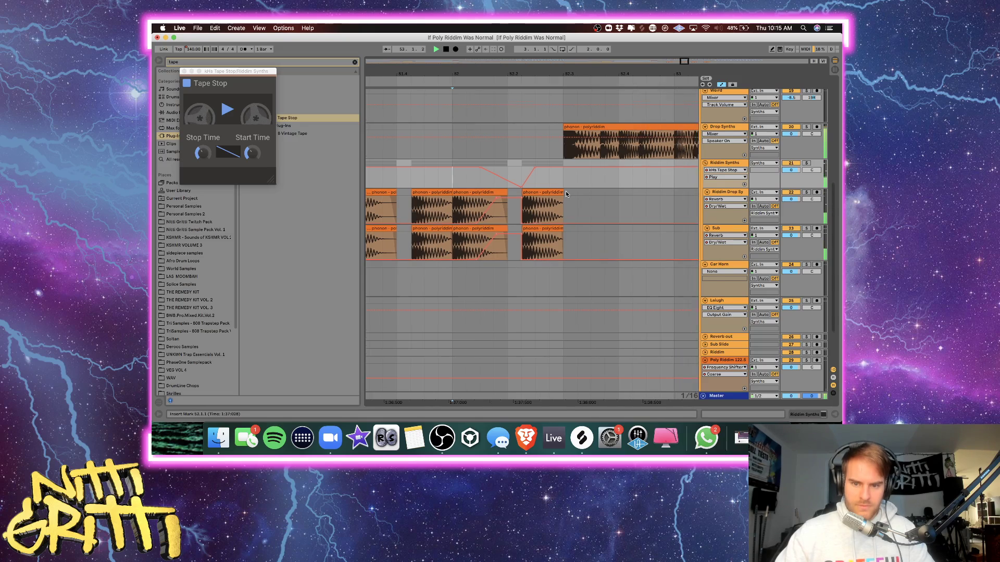
pyautogui.hscroll(9, 565, 194)
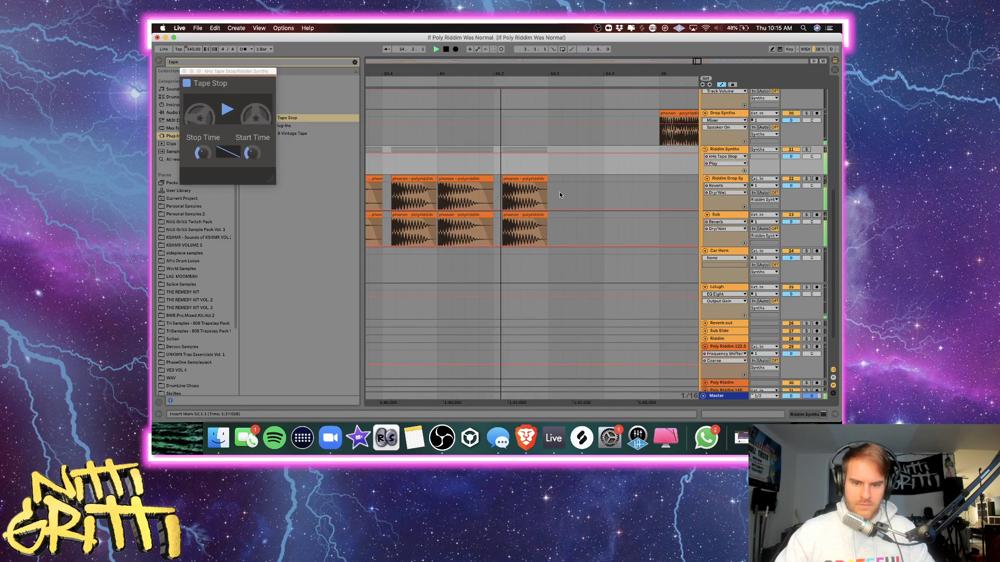
pyautogui.press('space')
pyautogui.click(555, 192)
pyautogui.press('-')
pyautogui.press('-')
pyautogui.press('-')
pyautogui.press('-')
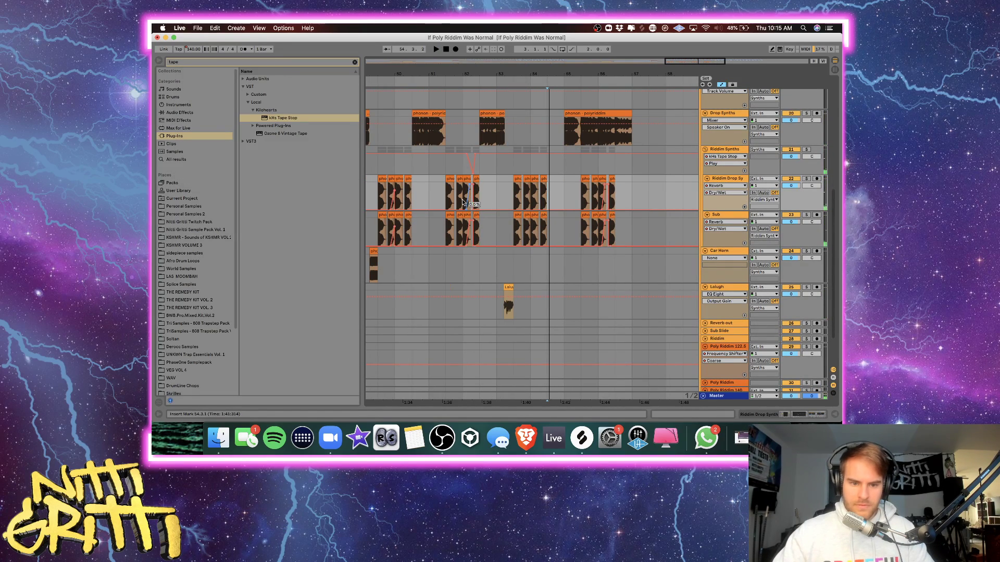
# Duplicate bars 49 to 53 of Riddim Drop Synths and Sub, with their reverb ramps, over bars 53 to 57.
pyautogui.hscroll(-2, 411, 192)
pyautogui.moveTo(399, 194); pyautogui.dragTo(463, 208)
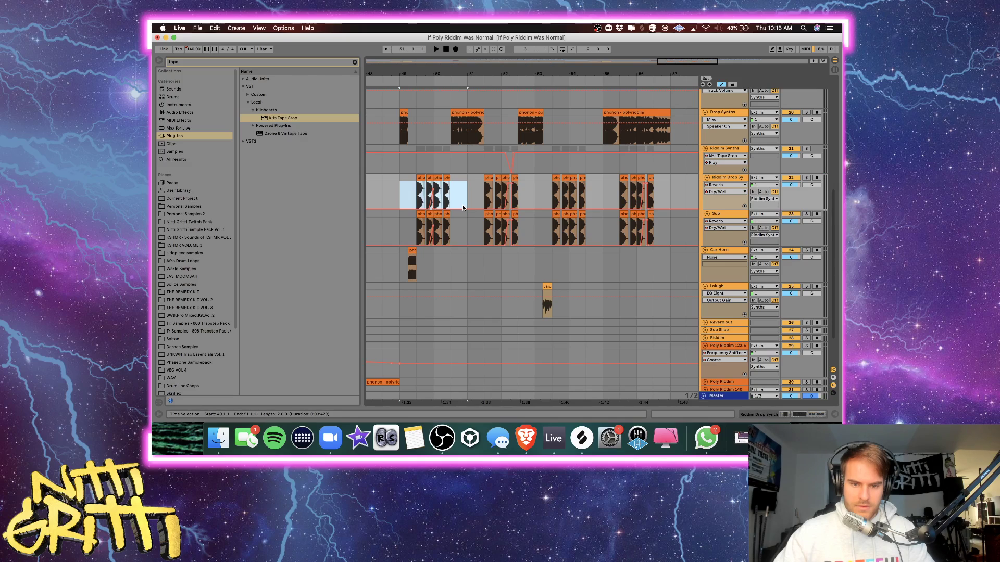
pyautogui.doubleClick(729, 178)
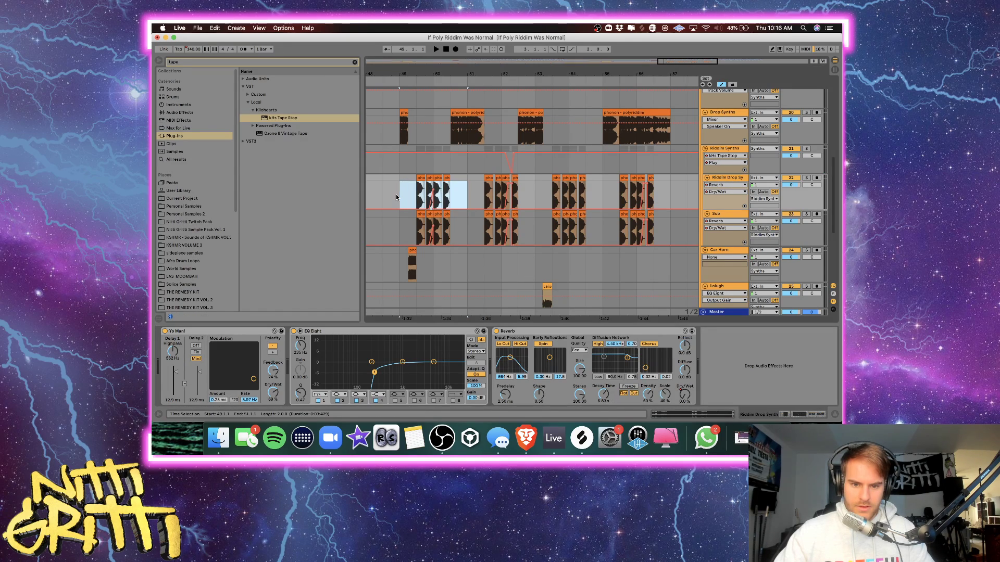
pyautogui.moveTo(394, 195); pyautogui.dragTo(482, 197)
pyautogui.press('super+d')
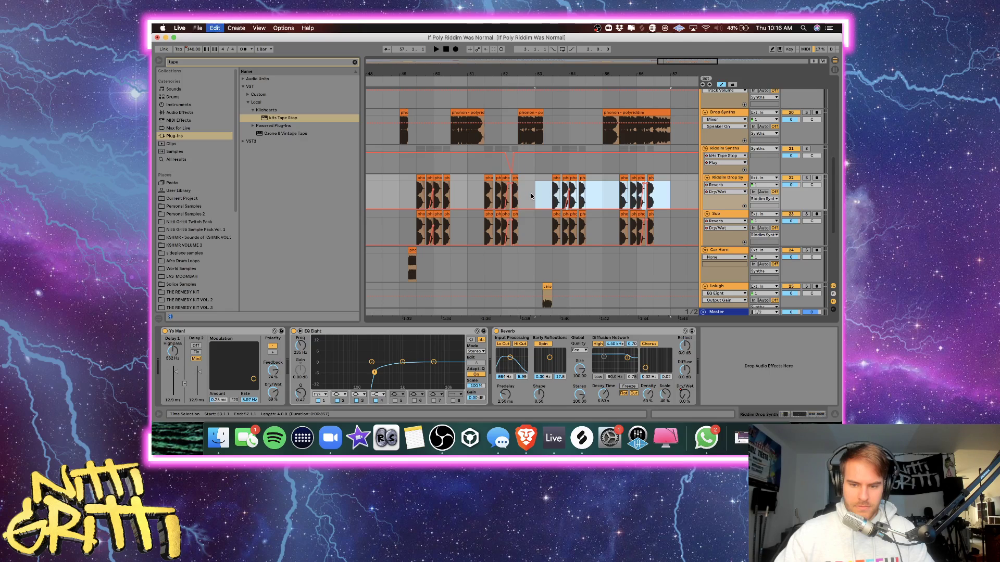
pyautogui.moveTo(396, 228); pyautogui.dragTo(531, 234)
pyautogui.press('super+d')
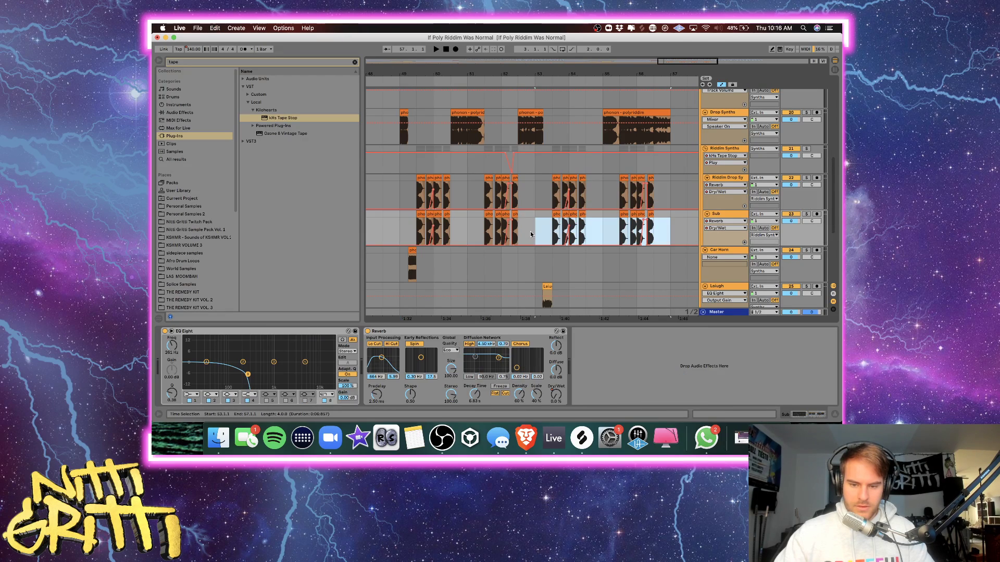
# Play the duplicated chops from 53.1.1 to check the second half of the drop.
pyautogui.click(541, 179)
pyautogui.press('space')
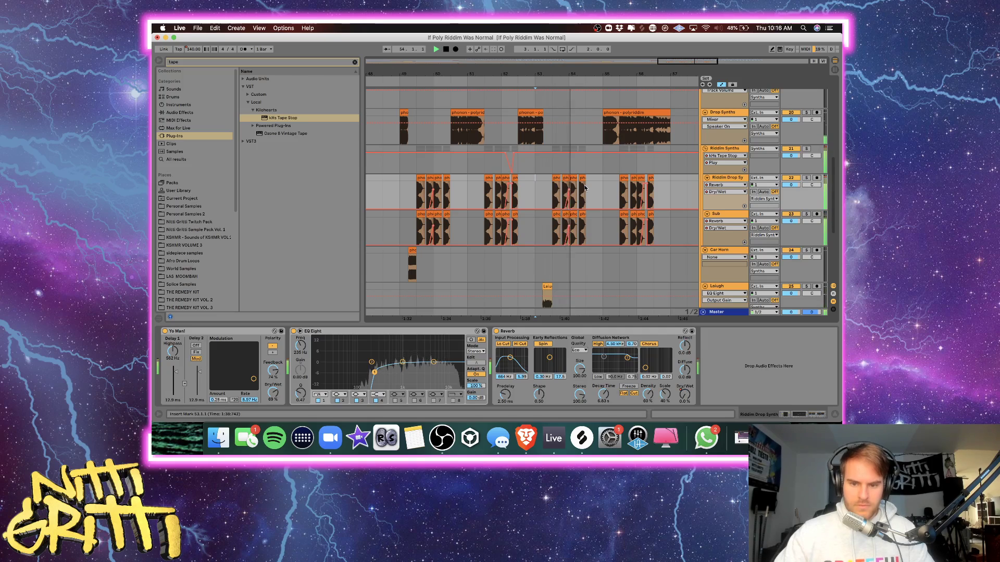
pyautogui.click(593, 157)
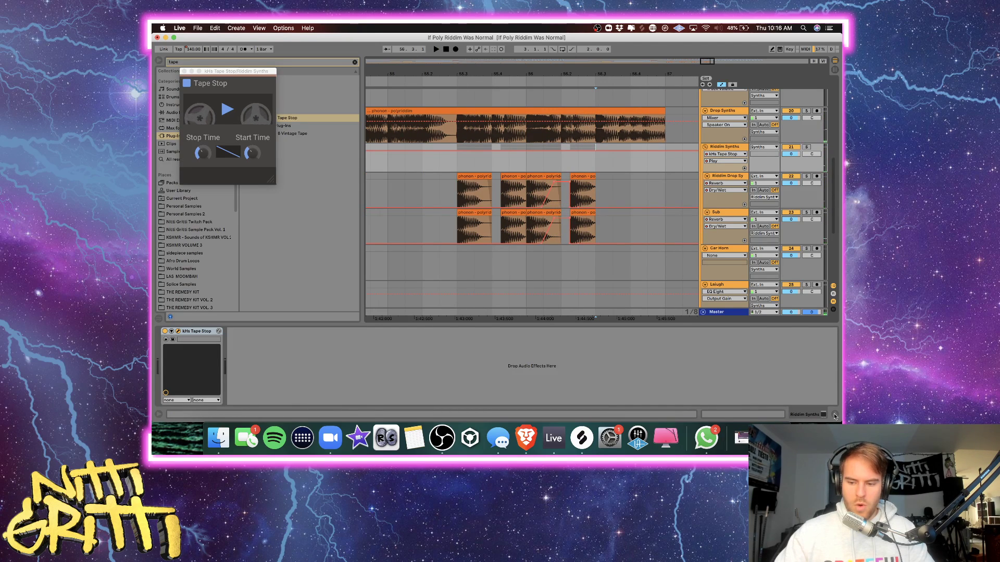
# Split the Drop Synths clip at 55.3.1 and trim the new piece's start to about 55.3.3, with the device view hidden.
pyautogui.click(834, 415)
pyautogui.scroll(5, 475, 253)
pyautogui.click(458, 287)
pyautogui.scroll(-3, 463, 281)
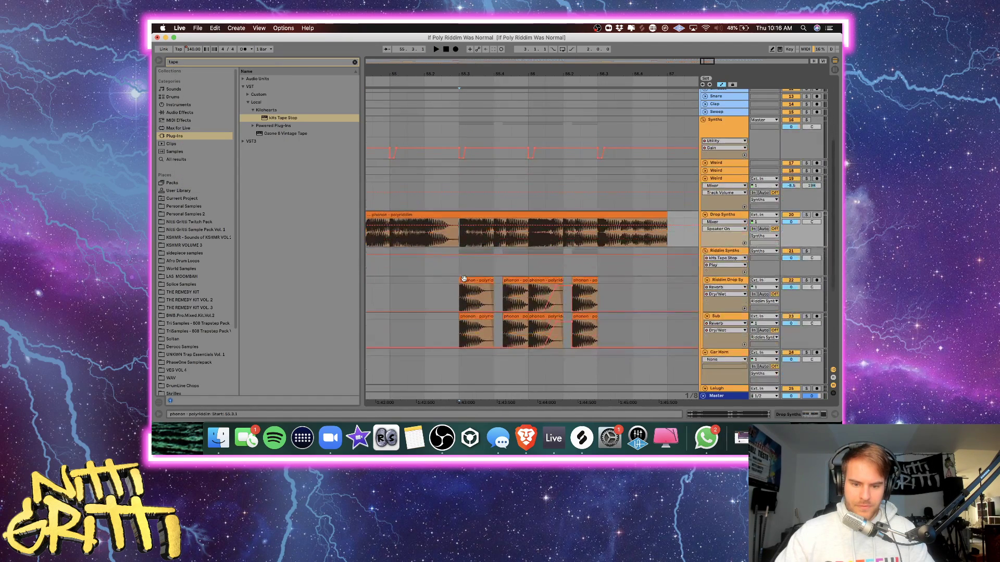
pyautogui.press('+')
pyautogui.press('+')
pyautogui.press('super+e')
pyautogui.moveTo(461, 216); pyautogui.dragTo(513, 215)
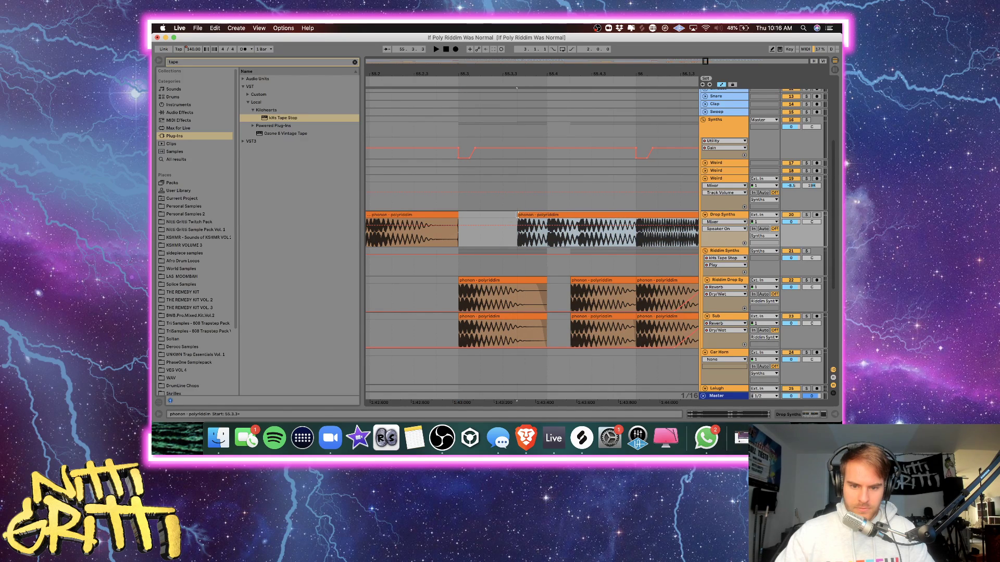
# With automation hidden, split the Drop Synths clip at 55.4.2, trim the second piece's start to 56.1.1, and play from 55.3.1.
pyautogui.press('a')
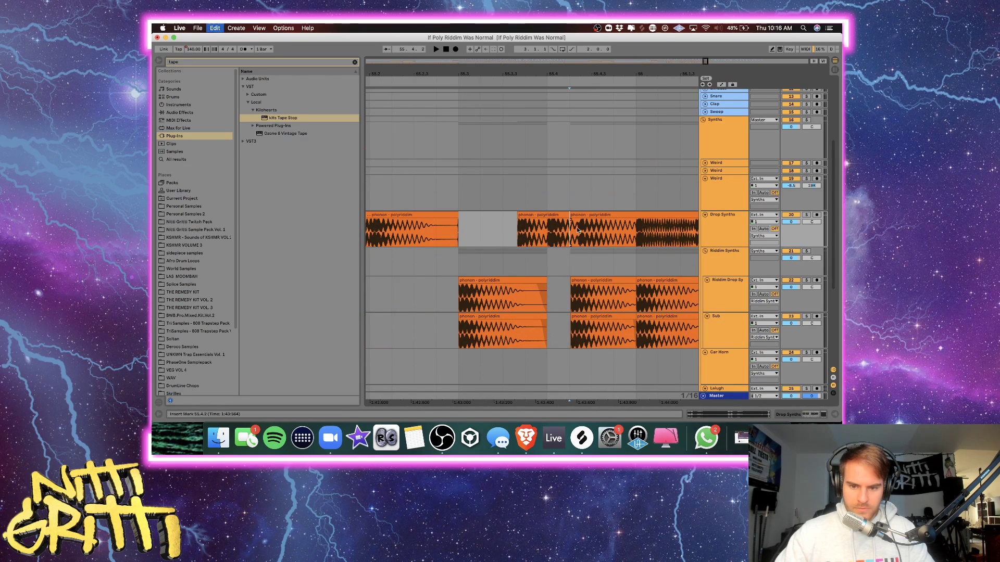
pyautogui.click(577, 229)
pyautogui.moveTo(570, 217); pyautogui.dragTo(635, 219)
pyautogui.click(509, 224)
pyautogui.press('space')
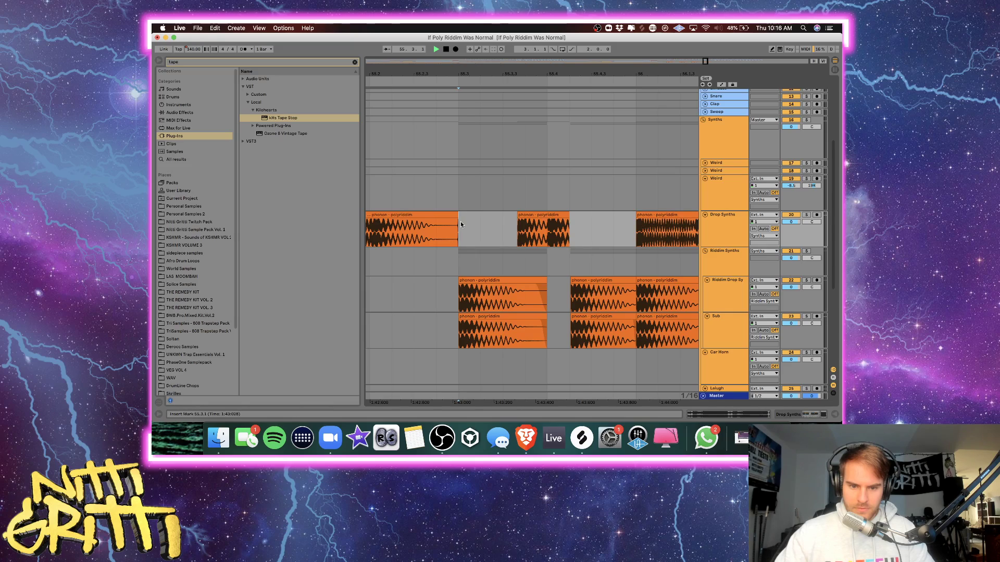
pyautogui.hscroll(5, 547, 240)
pyautogui.press('space')
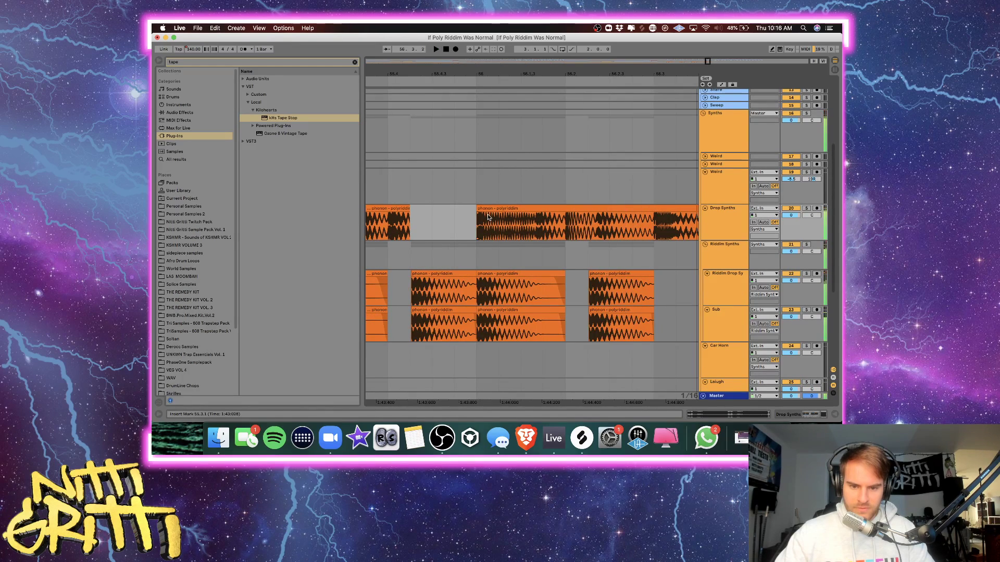
# Trim the Drop Synths clip's start to about 56.1.3, split it at 56.2.2, trim the remainder to start at 56.3.1, and audition it.
pyautogui.moveTo(478, 207); pyautogui.dragTo(524, 211)
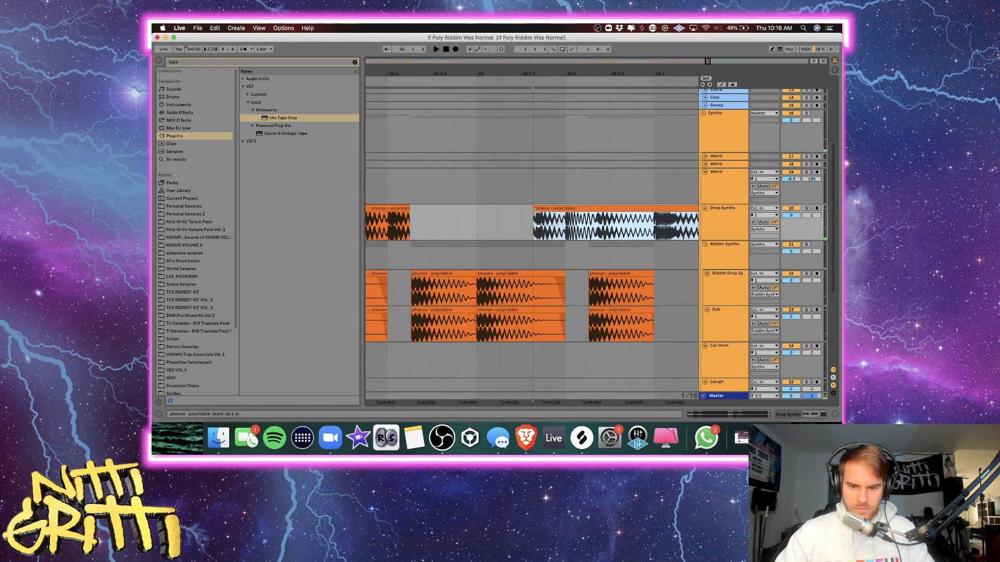
pyautogui.click(537, 216)
pyautogui.hscroll(3, 531, 221)
pyautogui.click(527, 227)
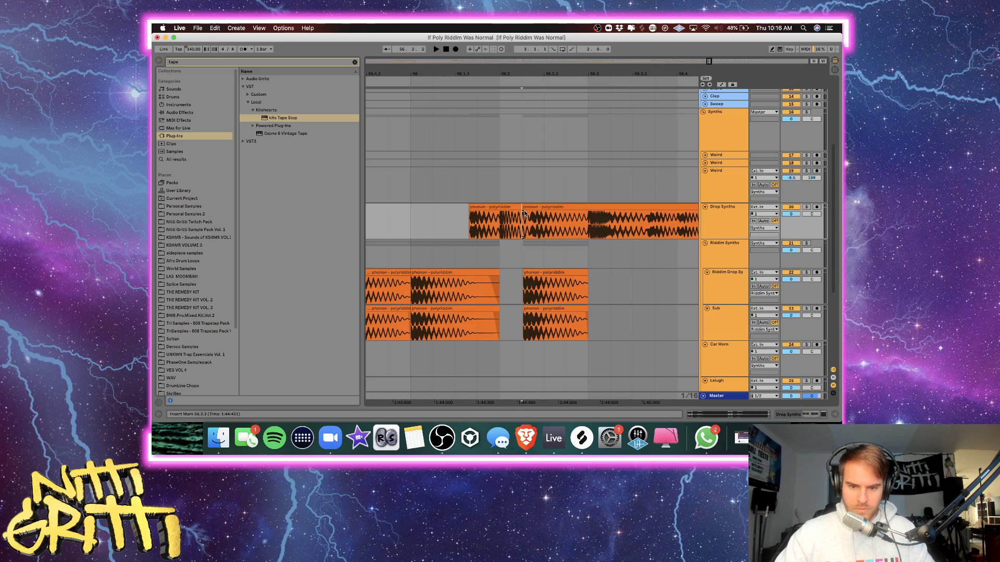
pyautogui.moveTo(524, 209); pyautogui.dragTo(589, 210)
pyautogui.click(433, 219)
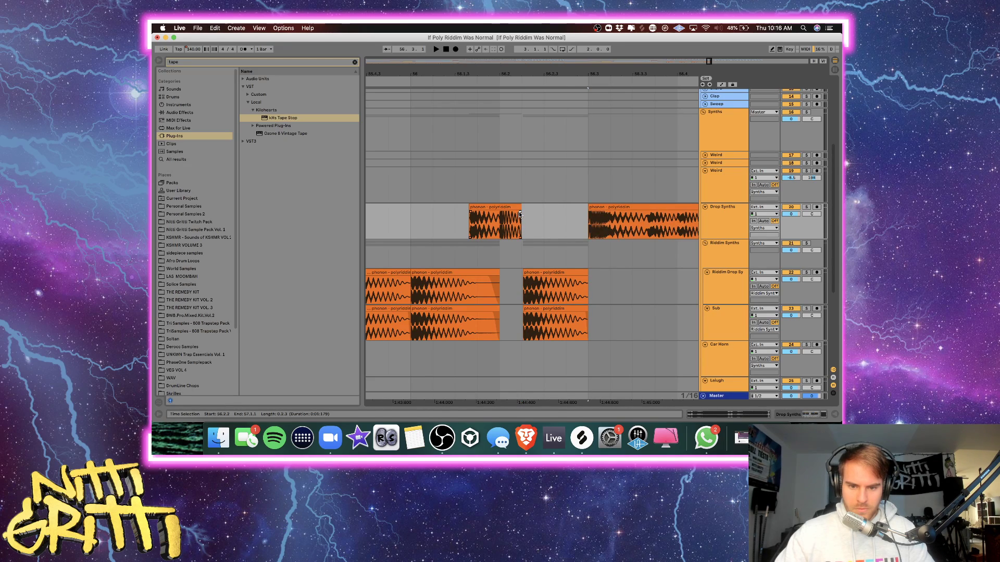
pyautogui.press('space')
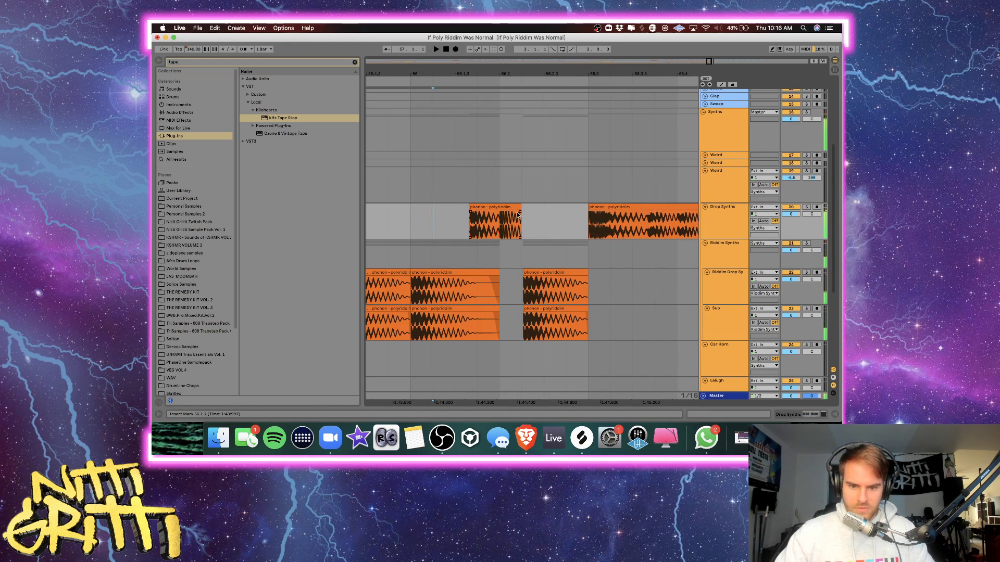
pyautogui.scroll(-5, 539, 218)
pyautogui.hscroll(3, 527, 214)
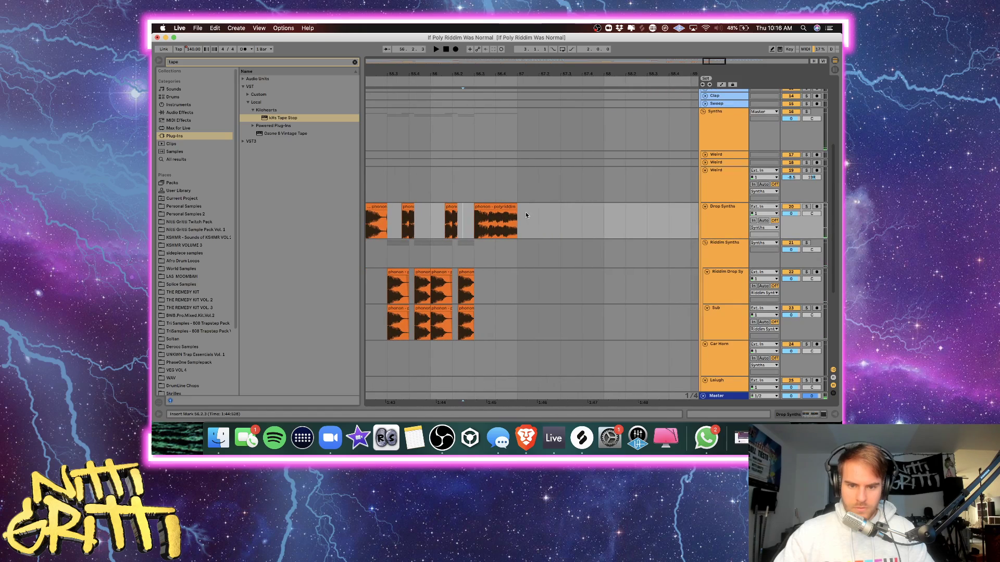
# Try to extend the Drop Synths clip at 50.3.1 back to 49.3.1 and trim its start to 49.4.4.
pyautogui.click(514, 206)
pyautogui.press('-')
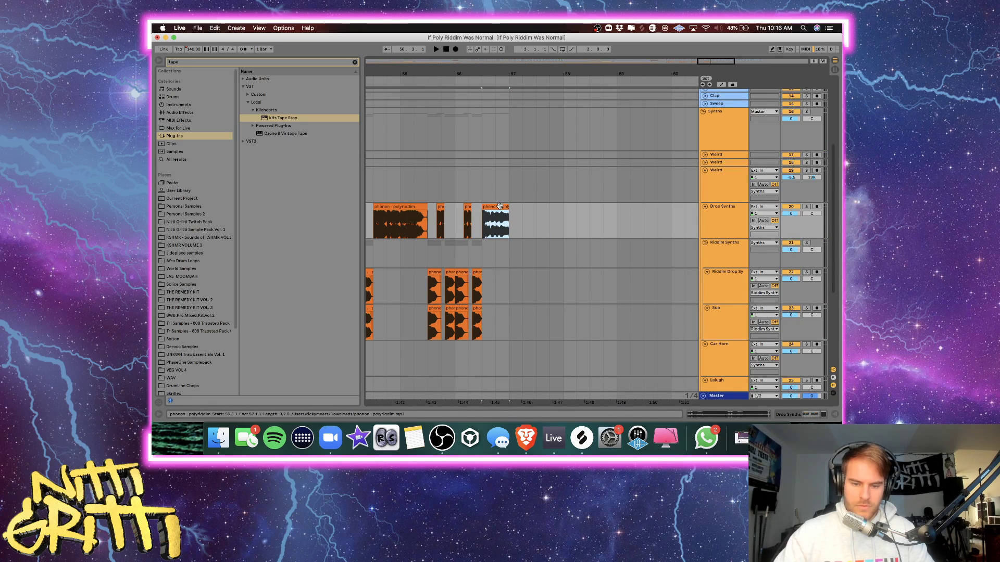
pyautogui.hscroll(-10, 499, 206)
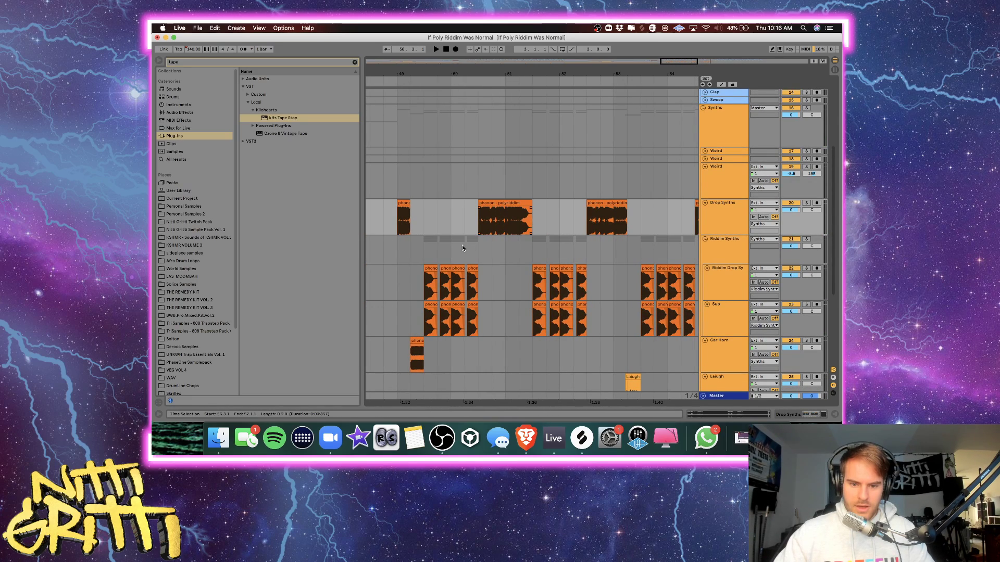
pyautogui.moveTo(482, 205); pyautogui.dragTo(426, 205)
pyautogui.press('+')
pyautogui.press('+')
pyautogui.press('+')
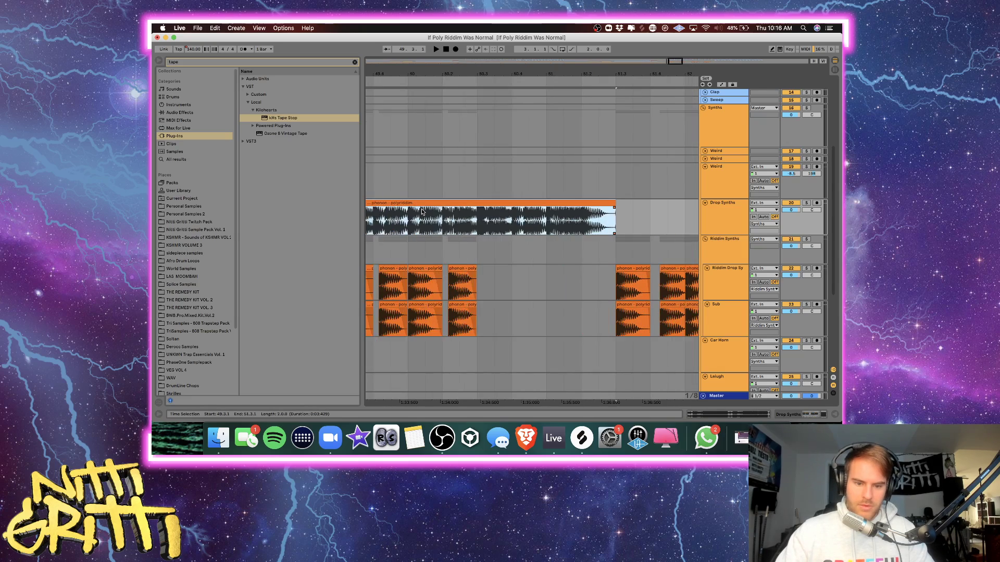
pyautogui.hscroll(-5, 421, 212)
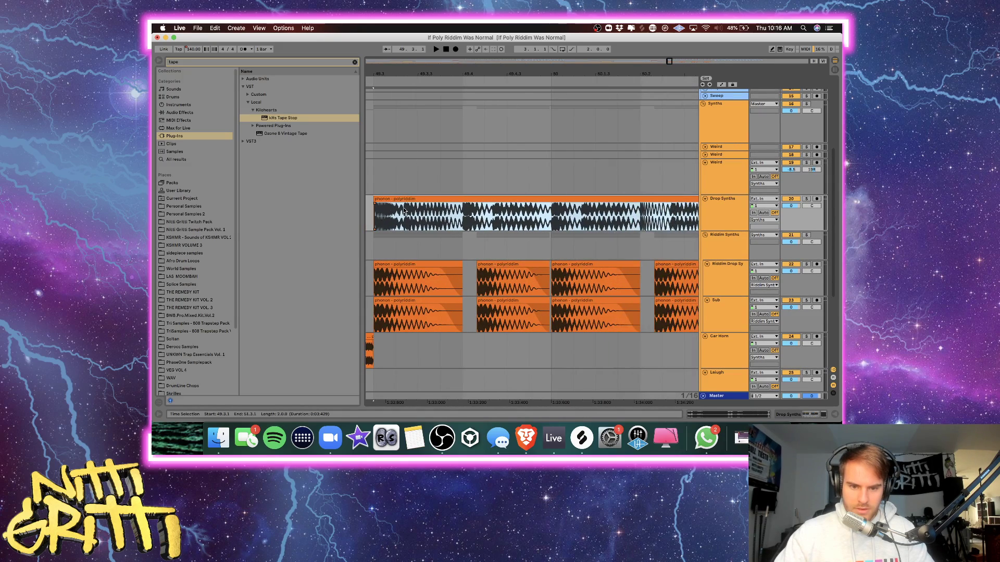
pyautogui.moveTo(376, 199); pyautogui.dragTo(530, 205)
pyautogui.click(487, 214)
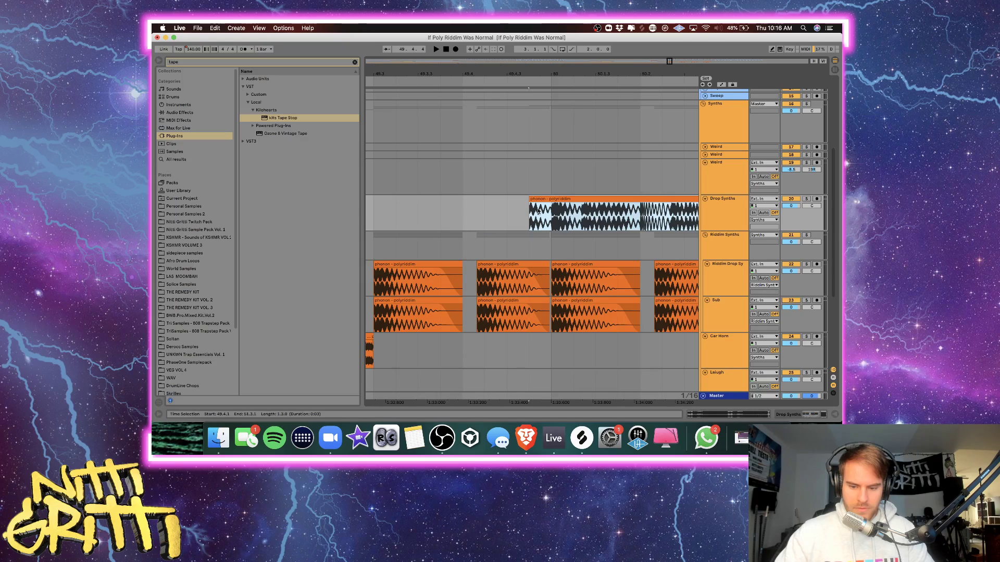
# Undo the trim and the extension of the Drop Synths clip around bar 49.
pyautogui.press('-')
pyautogui.press('-')
pyautogui.press('super+z')
pyautogui.press('super+z')
pyautogui.hscroll(1, 542, 210)
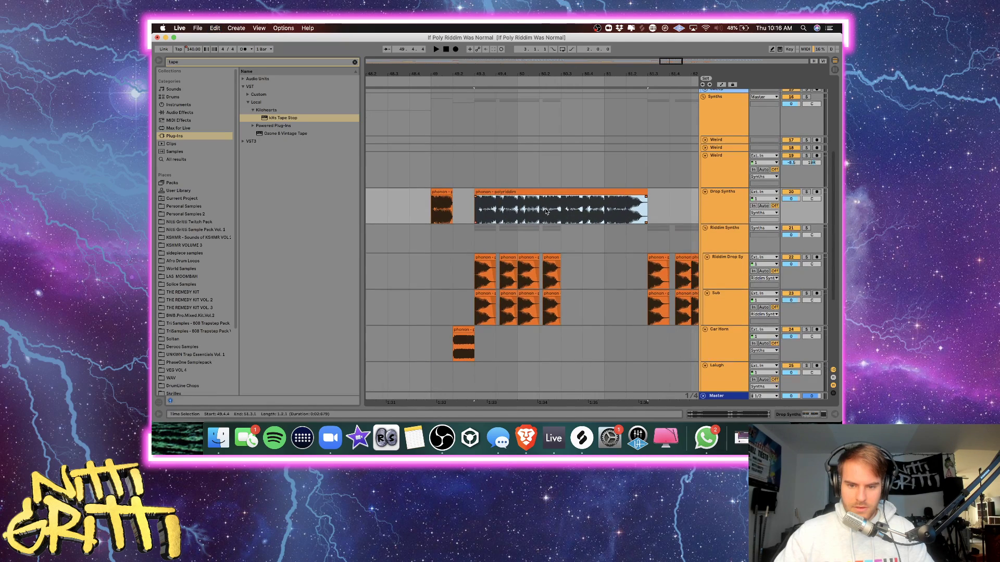
pyautogui.press('super+z')
# Play the whole drop from 48.4.1 into bar 57.
pyautogui.click(416, 214)
pyautogui.press('space')
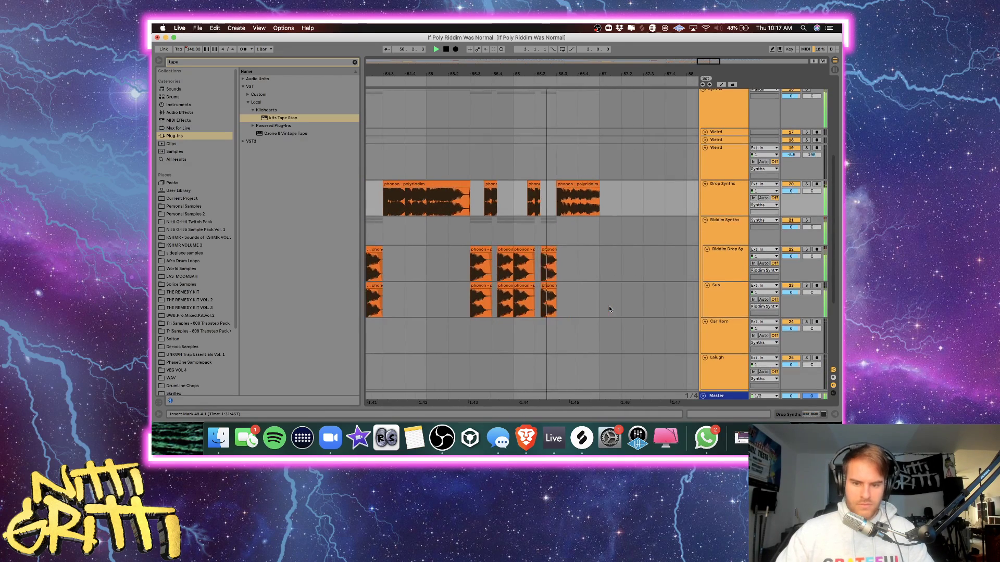
pyautogui.scroll(5, 568, 229)
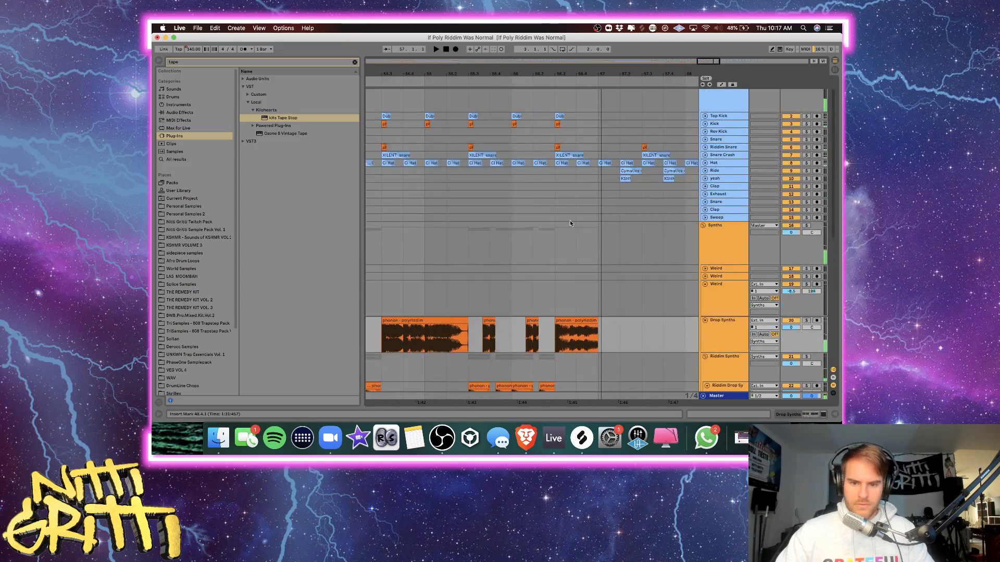
# Show the Synths group's Utility device and the track automation, and replay the arrangement from 55.3.1.
pyautogui.doubleClick(723, 247)
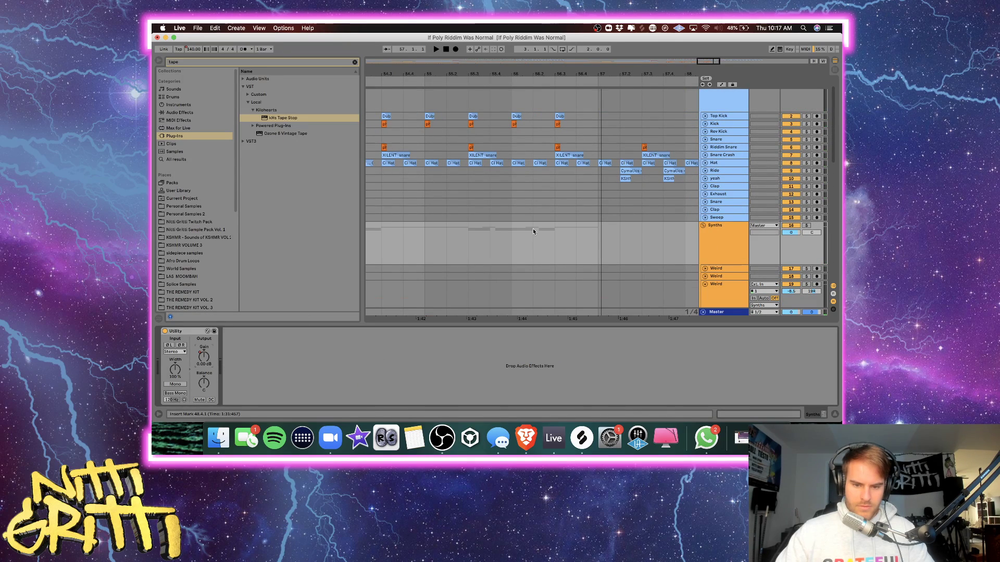
pyautogui.scroll(-3, 520, 223)
pyautogui.press('space')
pyautogui.scroll(-3, 462, 157)
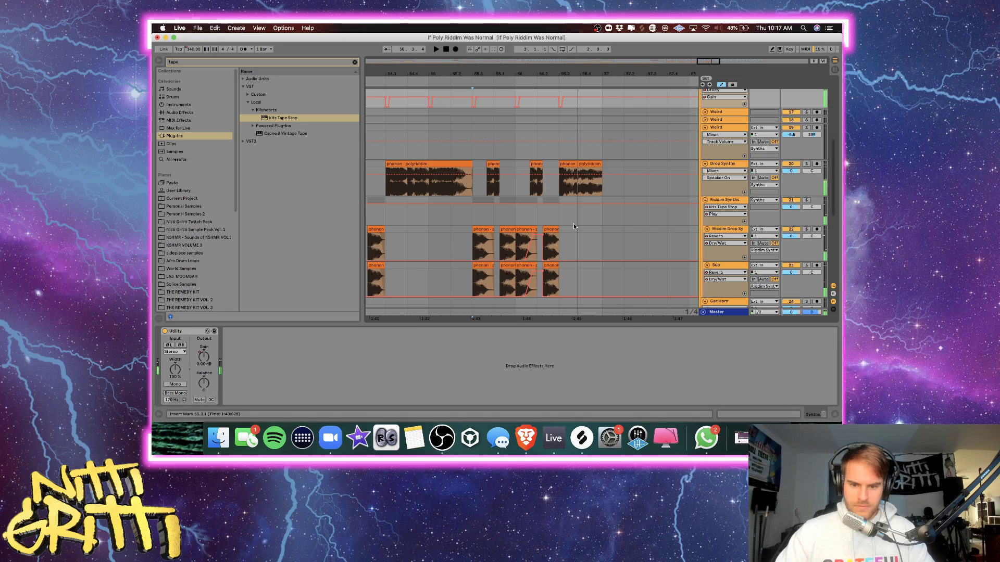
# Audition the final riddim chops from 55.4.3, 56.2.1 and 56.1.1 on Riddim Synths.
pyautogui.click(541, 221)
pyautogui.press('+')
pyautogui.click(486, 217)
pyautogui.press('space')
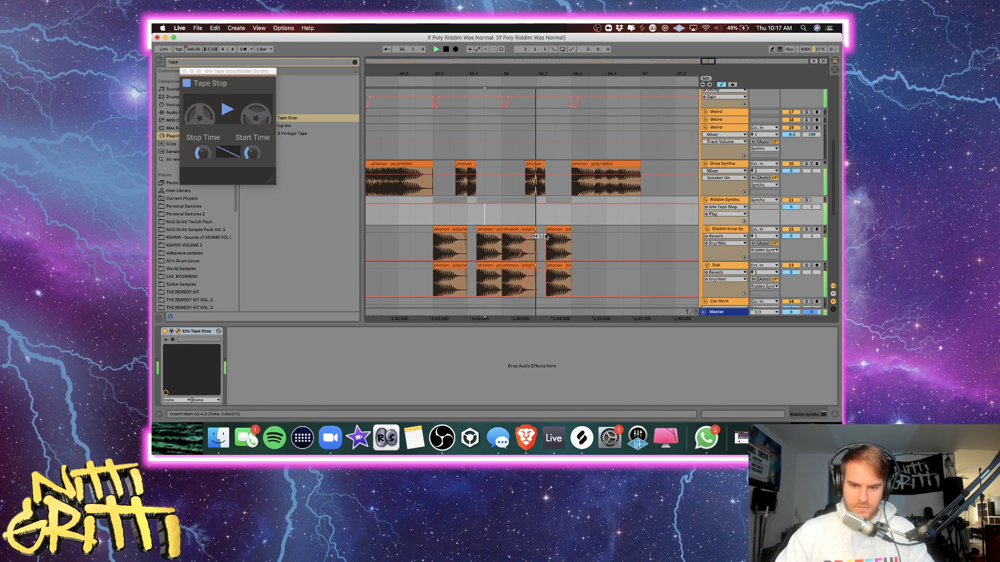
pyautogui.click(537, 218)
pyautogui.press('space')
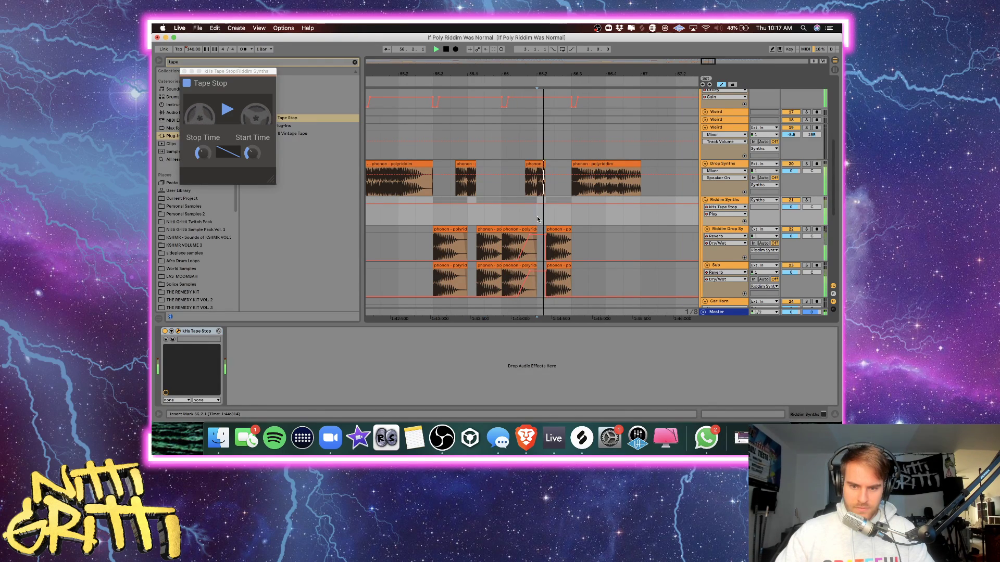
pyautogui.click(504, 218)
pyautogui.press('space')
pyautogui.press('space')
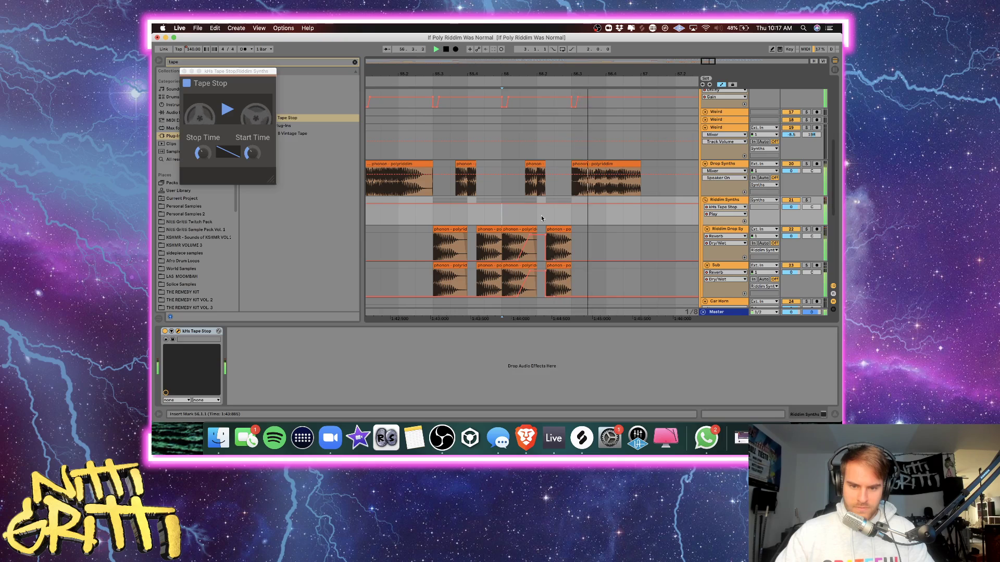
# Remove the reverb Dry/Wet ramps around the 56.1.1 chop on Riddim Drop Synths and Sub.
pyautogui.click(530, 239)
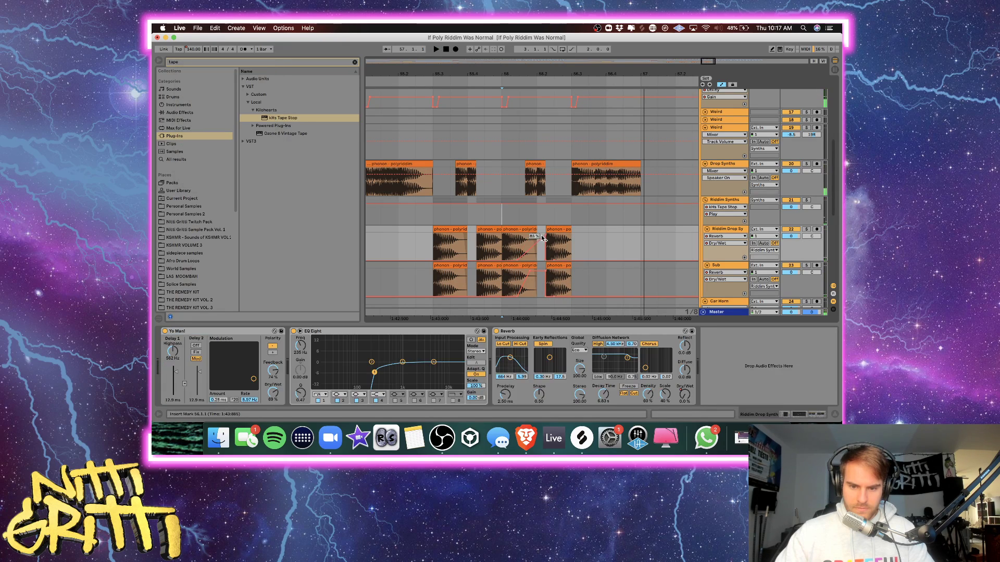
pyautogui.click(544, 236)
pyautogui.scroll(-3, 543, 236)
pyautogui.click(530, 229)
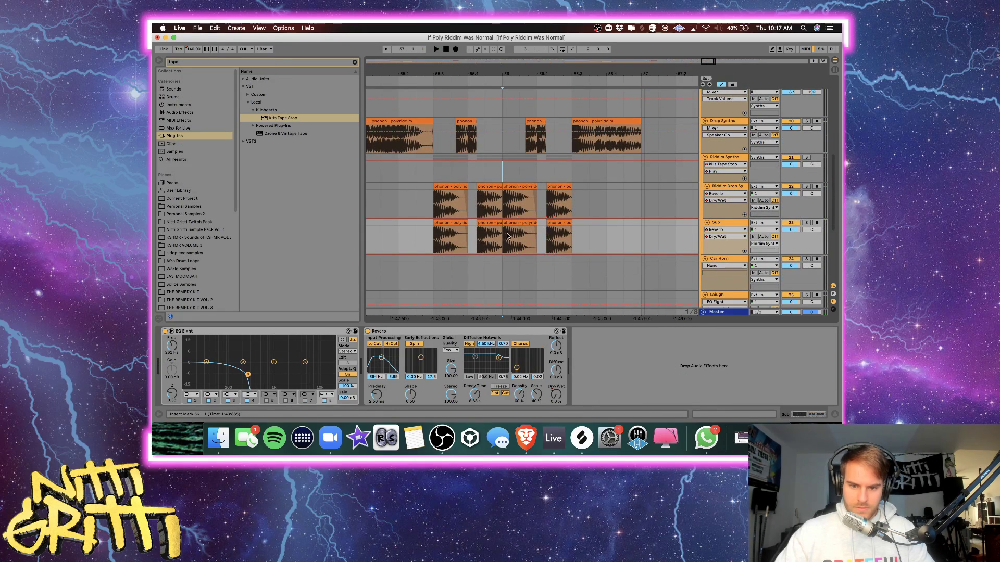
# Move the last chop on Riddim Drop Synths and Sub one sixteenth later to 56.2.3 and play from 56.1.1.
pyautogui.click(557, 149)
pyautogui.click(537, 120)
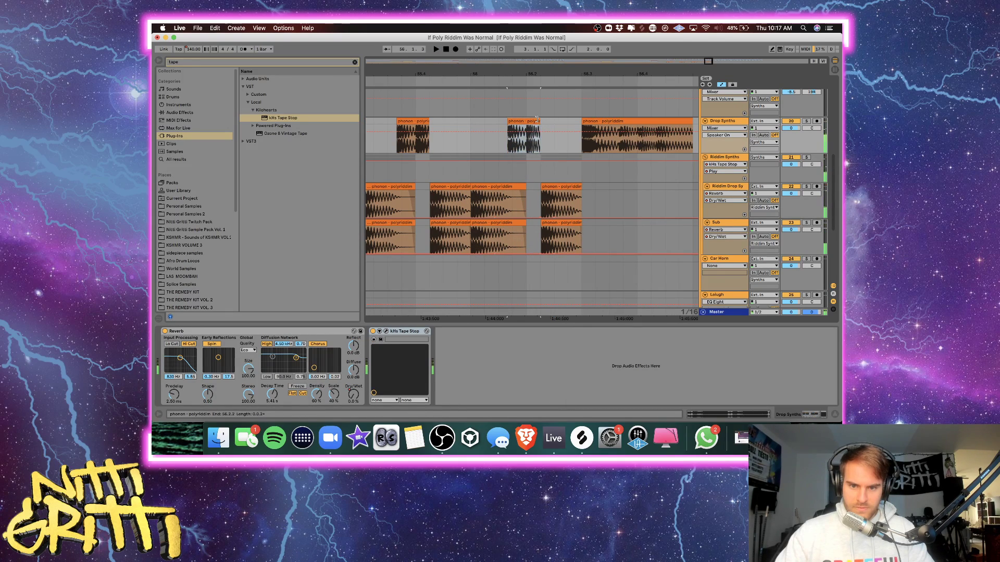
pyautogui.click(552, 223)
pyautogui.keyDown('shift'); pyautogui.click(553, 187); pyautogui.keyUp('shift')
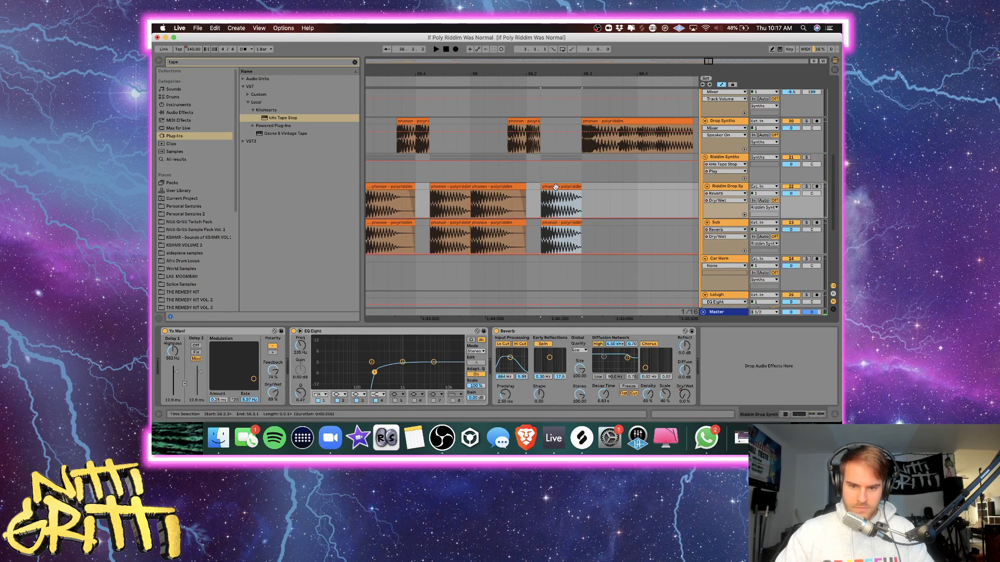
pyautogui.press('Right')
pyautogui.click(474, 178)
pyautogui.press('space')
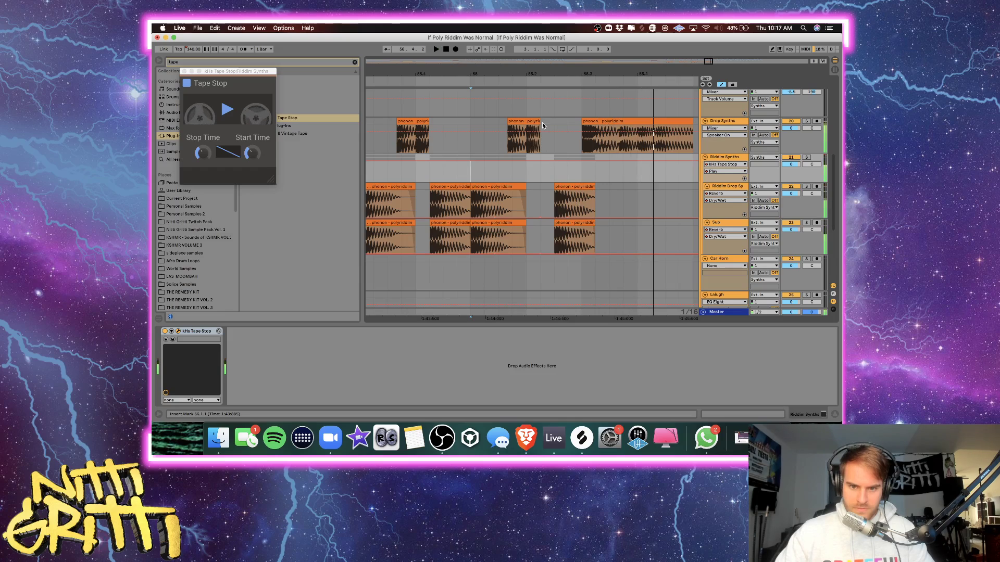
# Extend the end of the short Drop Synths clip to 56.2.3 and play the transition from 55.4.4.
pyautogui.press('space')
pyautogui.moveTo(539, 121); pyautogui.dragTo(554, 120)
pyautogui.click(460, 147)
pyautogui.press('space')
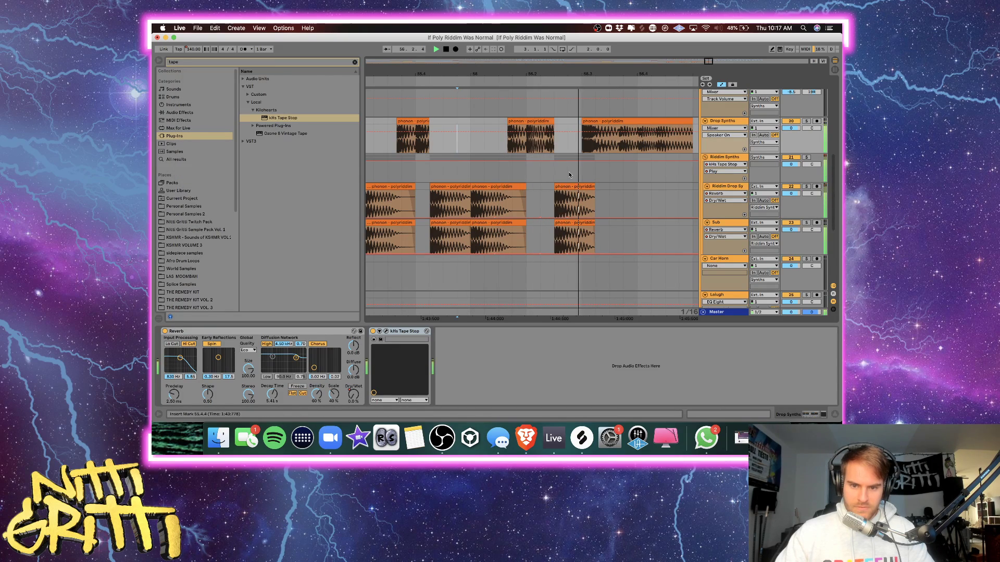
# Delete the 56.2.3 chop from Riddim Drop Synths and Sub, and extend the long Drop Synths clip back over the short one.
pyautogui.moveTo(607, 224); pyautogui.dragTo(550, 189)
pyautogui.press('Delete')
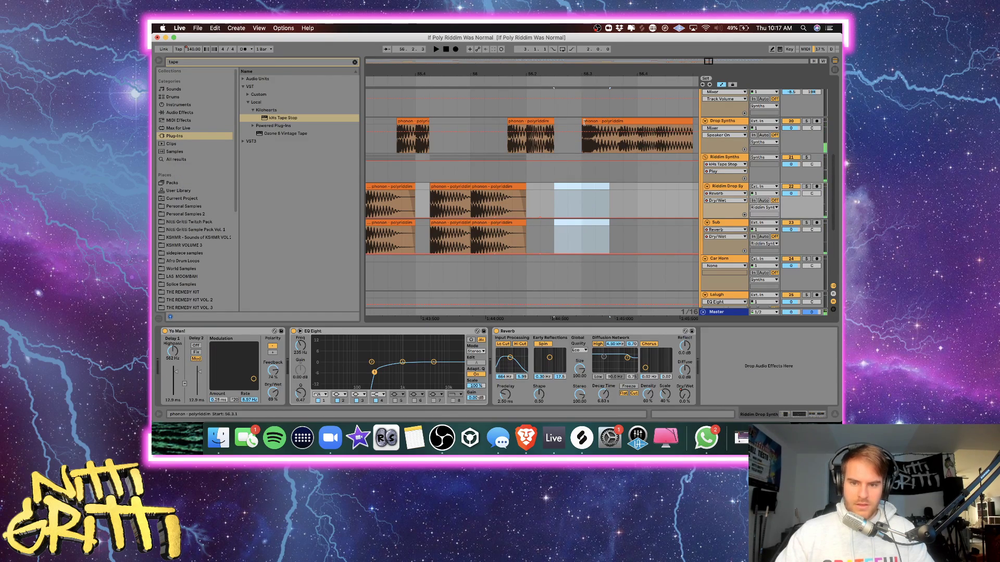
pyautogui.moveTo(584, 122); pyautogui.dragTo(509, 125)
pyautogui.press('space')
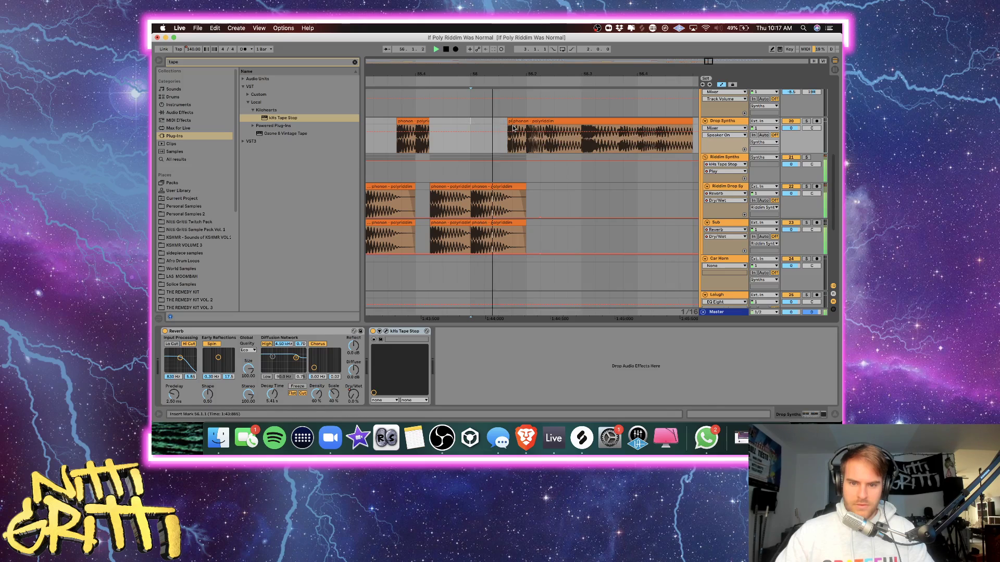
pyautogui.click(513, 128)
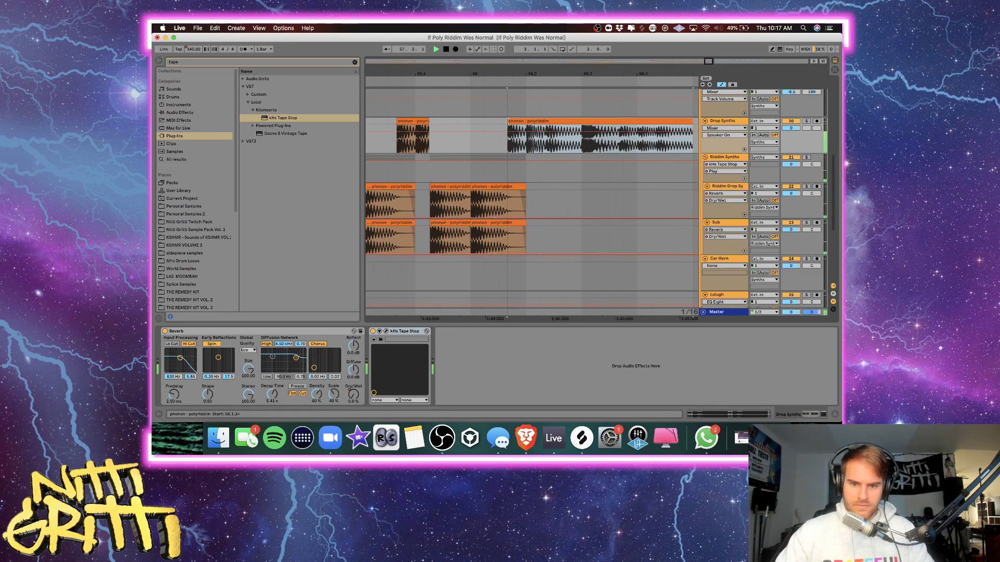
pyautogui.click(469, 123)
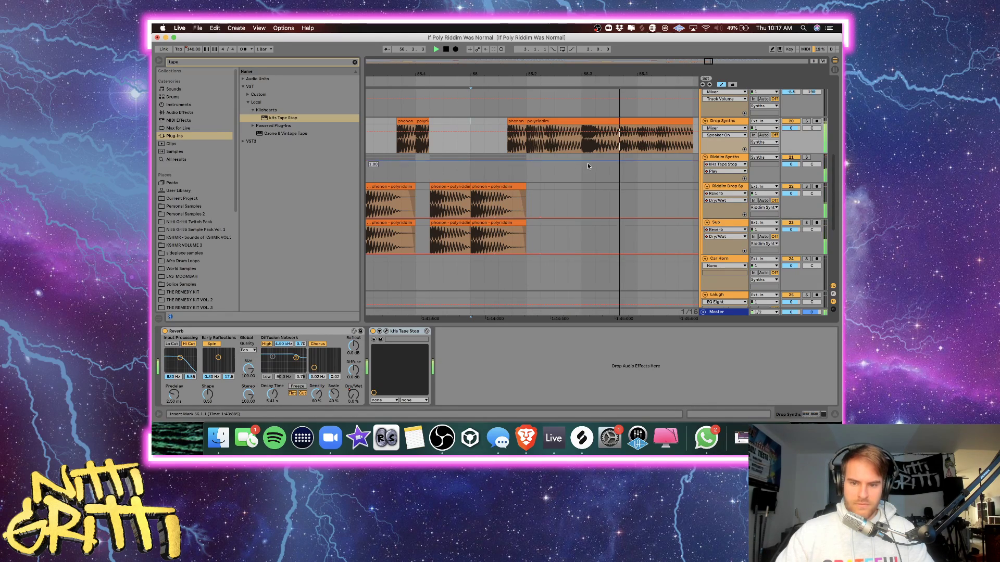
# Audition the extended Drop Synths clip soloed from 56.3.1 and 56.2.1, then with the full mix from 56.1.2.
pyautogui.click(588, 166)
pyautogui.click(806, 122)
pyautogui.press('space')
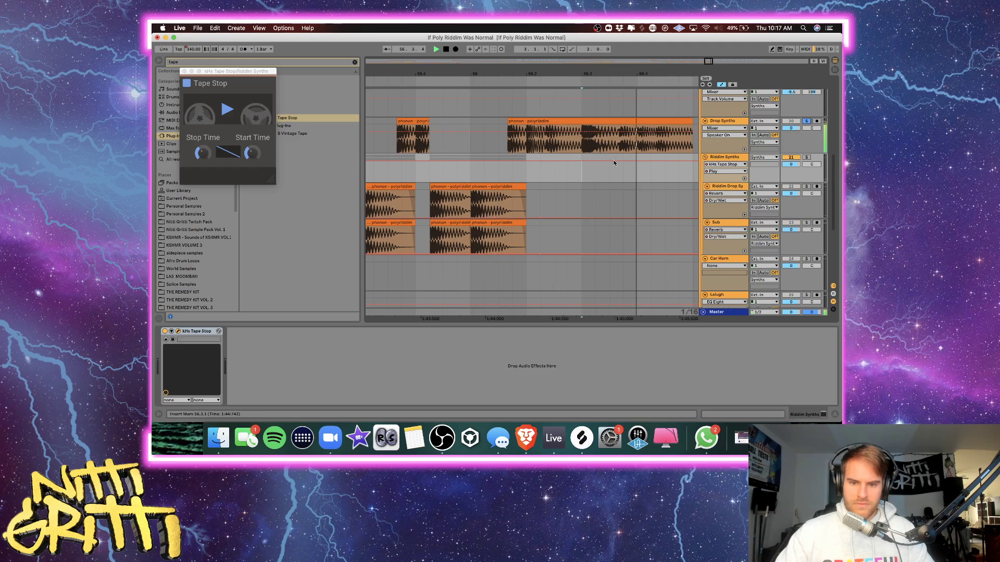
pyautogui.press('space')
pyautogui.click(526, 141)
pyautogui.press('space')
pyautogui.scroll(3, 567, 193)
pyautogui.press('space')
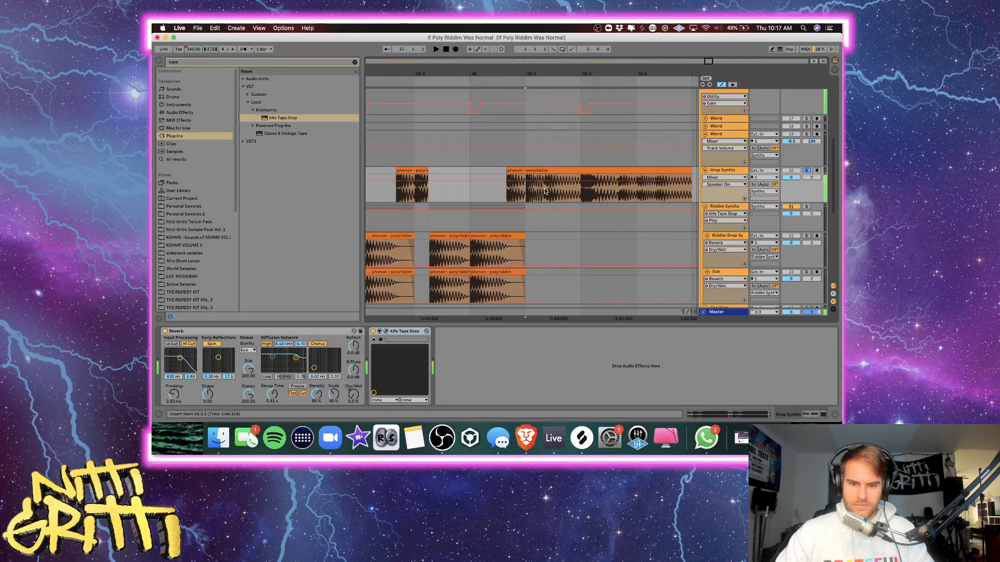
pyautogui.click(484, 161)
pyautogui.press('space')
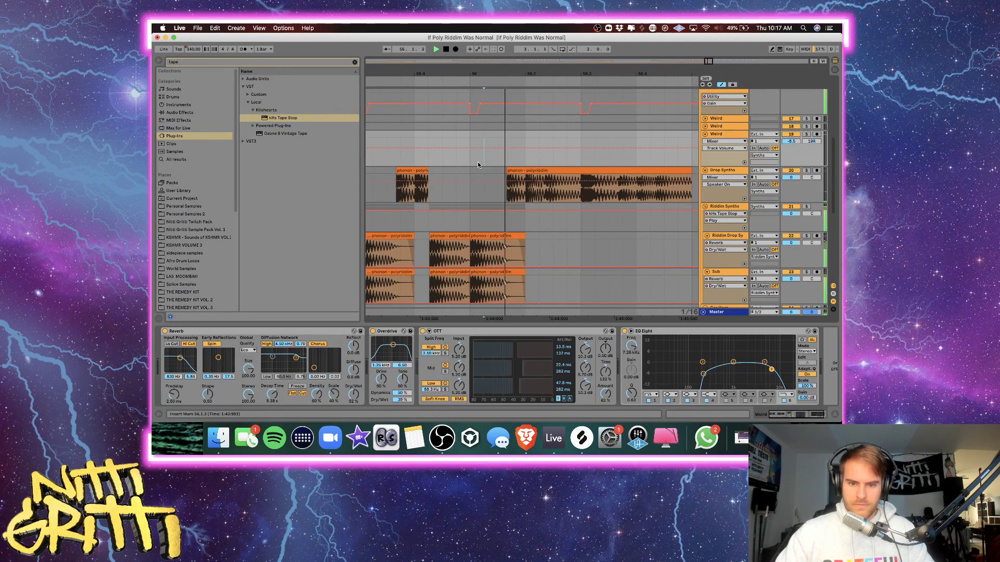
# Play the whole drop from bar 48, clear the browser search and hide the device view.
pyautogui.click(584, 202)
pyautogui.press('-')
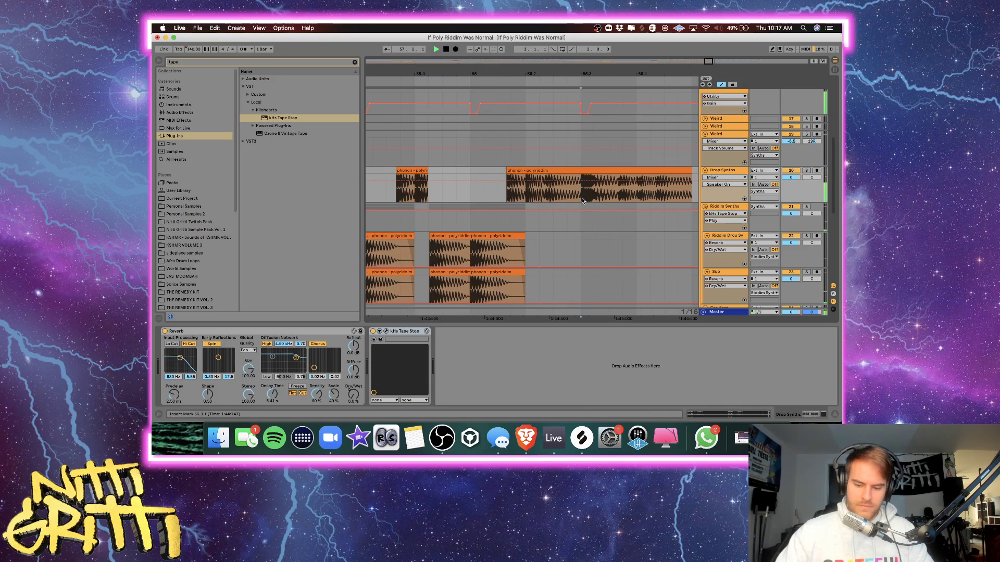
pyautogui.press('-')
pyautogui.press('space')
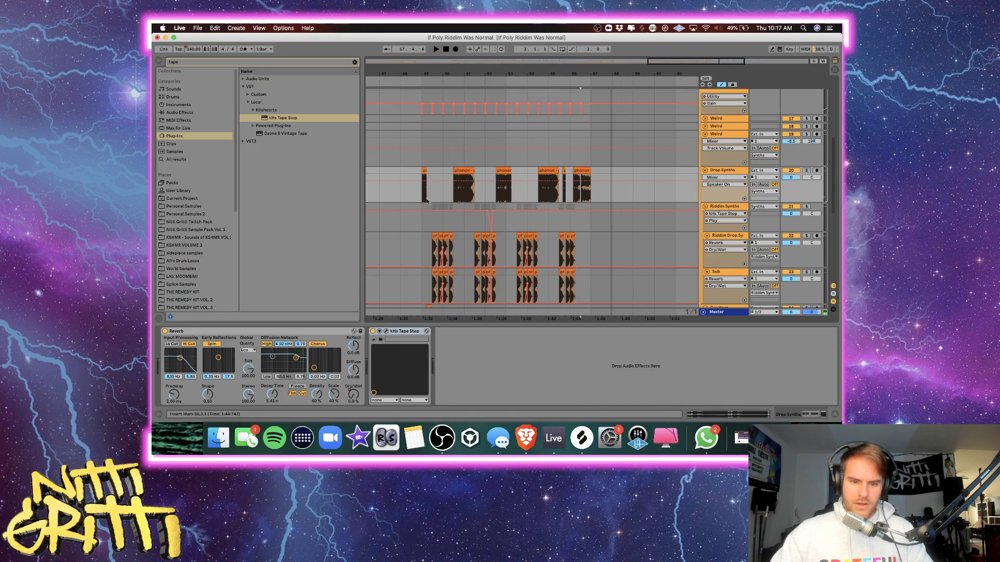
pyautogui.click(408, 197)
pyautogui.press('space')
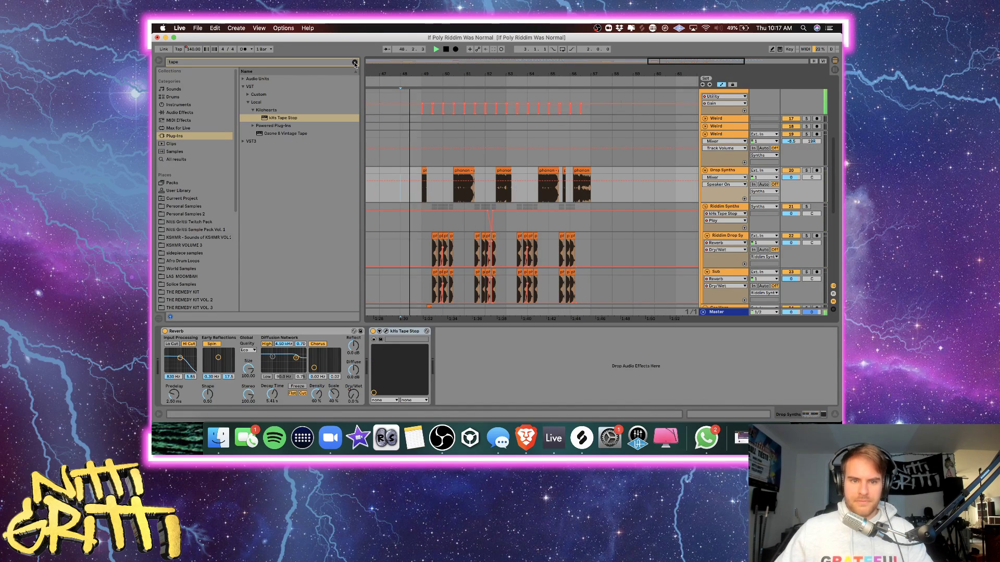
pyautogui.click(354, 62)
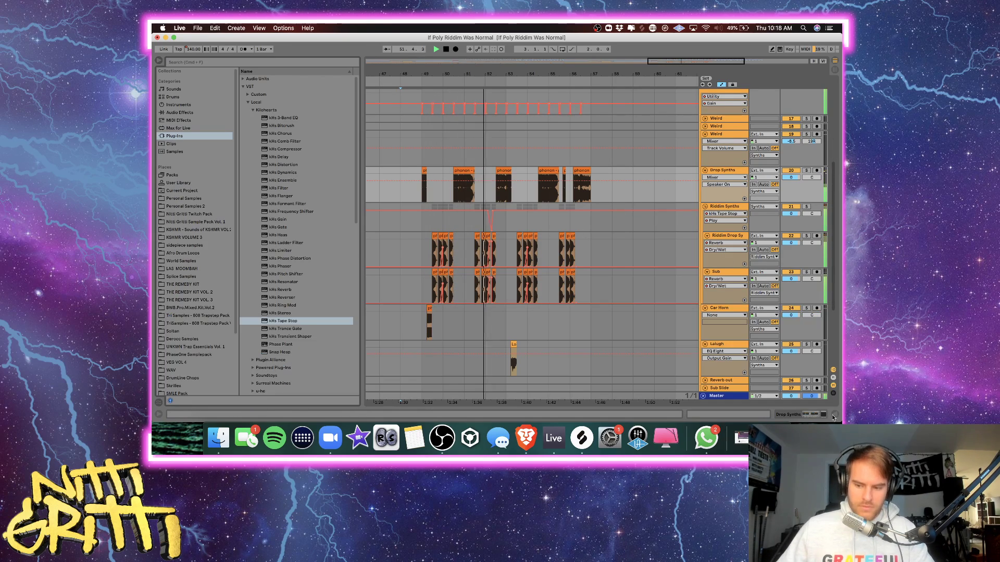
pyautogui.press('super+alt+l')
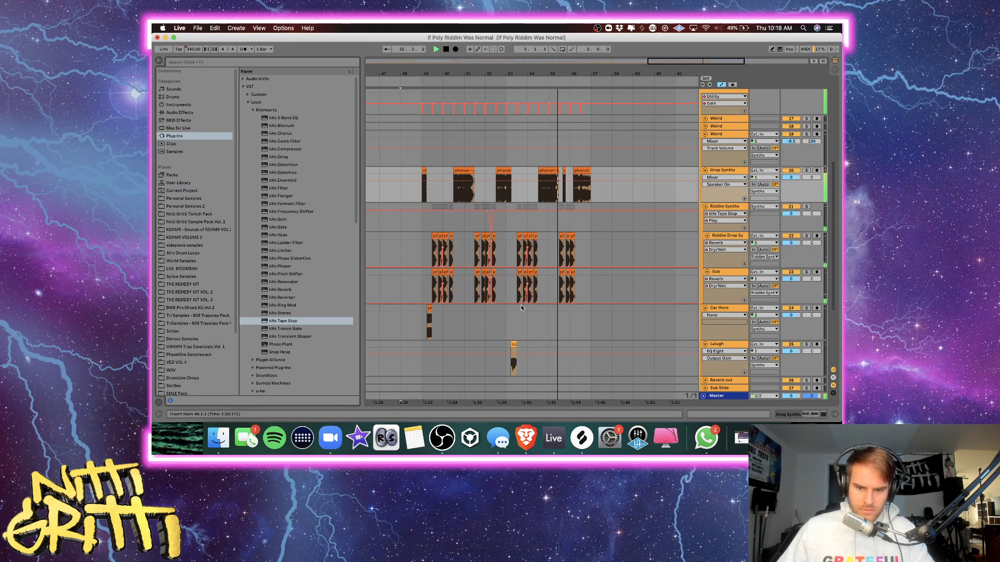
# Audition the bar 55 riddim chops from 55.3.1 with the automation lanes hidden.
pyautogui.click(560, 242)
pyautogui.click(559, 242)
pyautogui.press('+')
pyautogui.press('+')
pyautogui.press('+')
pyautogui.press('+')
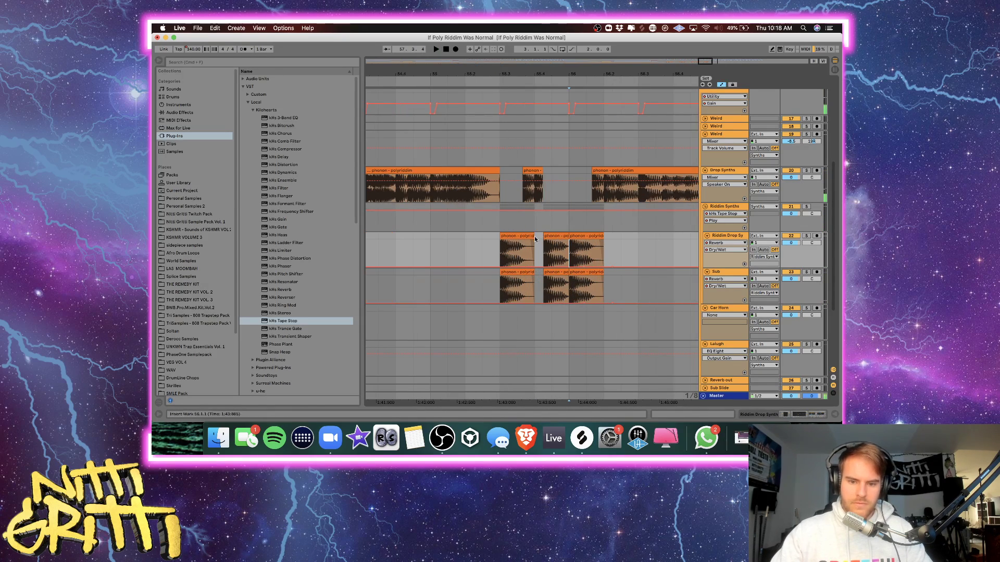
pyautogui.click(501, 216)
pyautogui.press('space')
pyautogui.press('space')
pyautogui.press('a')
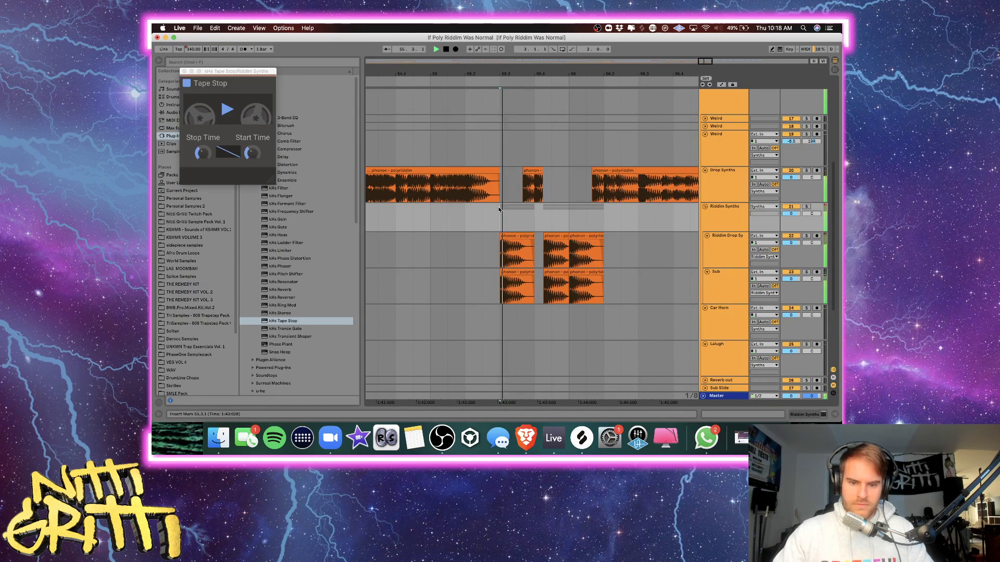
pyautogui.press('space')
# Delete the short Drop Synths clip between the bar 55 riddim chops and play the transition from bar 55.
pyautogui.click(533, 170)
pyautogui.press('Delete')
pyautogui.click(449, 217)
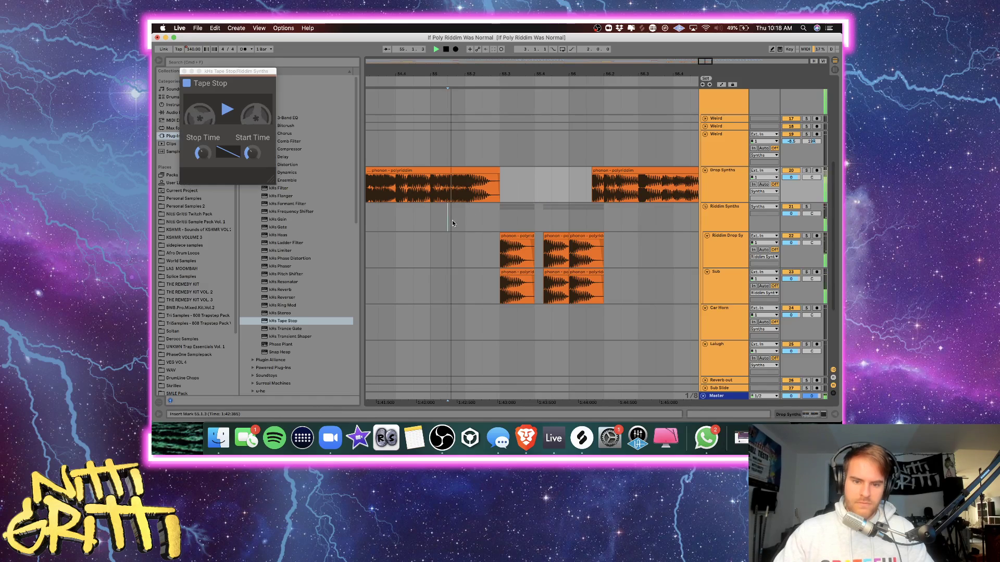
pyautogui.press('space')
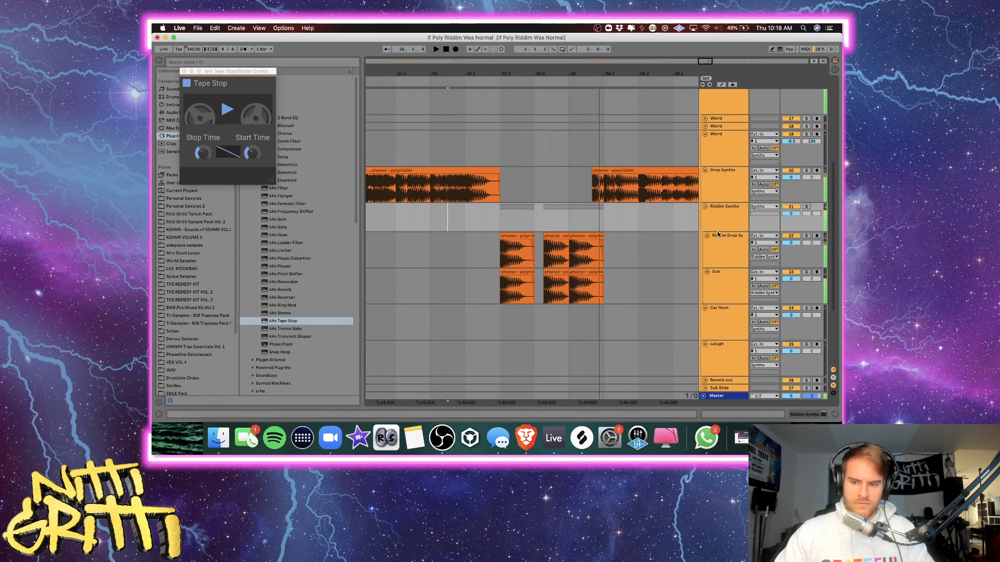
# Show the Riddim Drop Synths devices and Reverb Dry/Wet automation, and play the chops from 55.3.1.
pyautogui.doubleClick(706, 227)
pyautogui.click(755, 237)
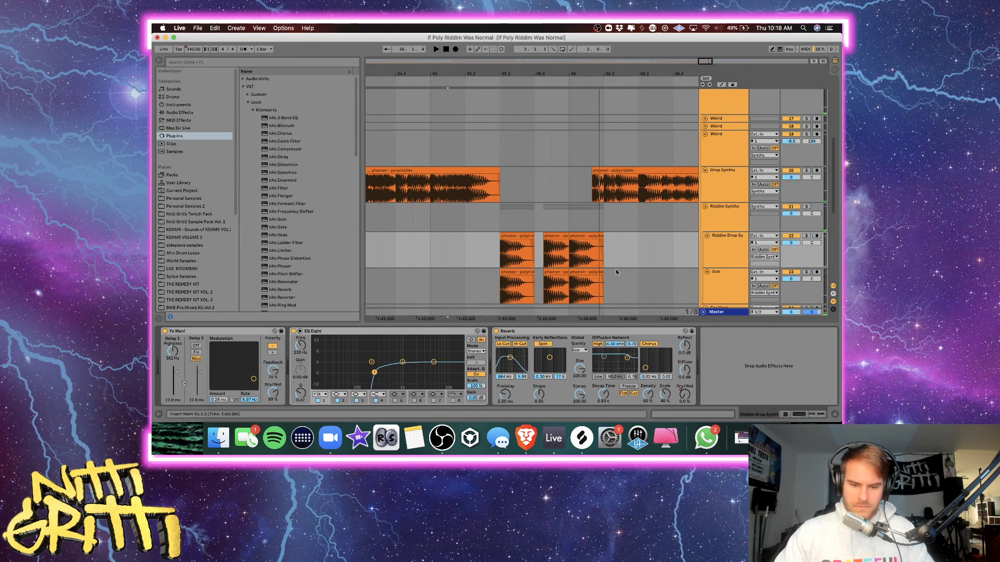
pyautogui.press('a')
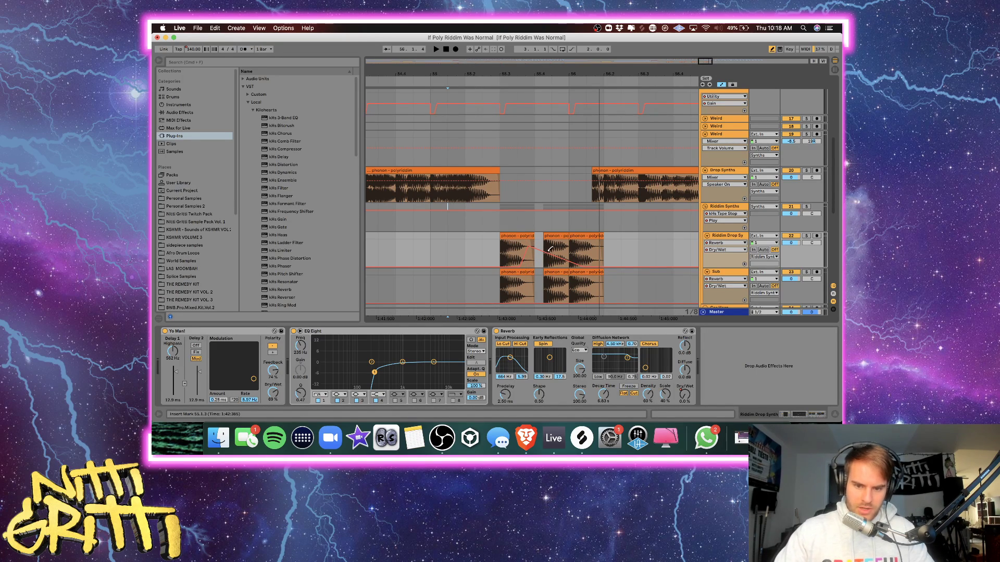
pyautogui.scroll(5, 554, 264)
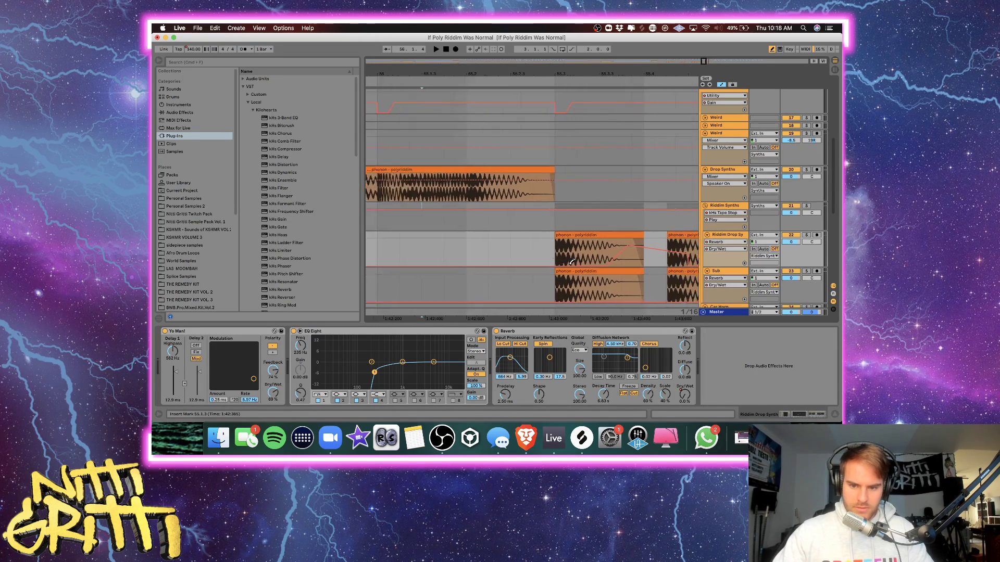
pyautogui.moveTo(551, 266); pyautogui.dragTo(552, 203)
pyautogui.press('space')
# Solo the Sub track to hear its chops alone, then compare the bar 55 chops with Sub switched off.
pyautogui.click(806, 207)
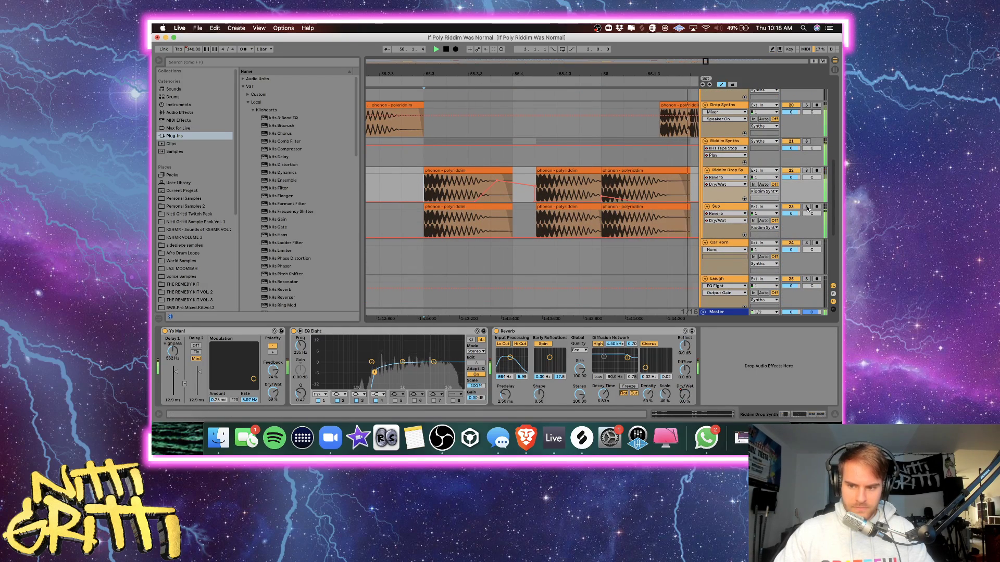
pyautogui.press('space')
pyautogui.press('space')
pyautogui.press('space')
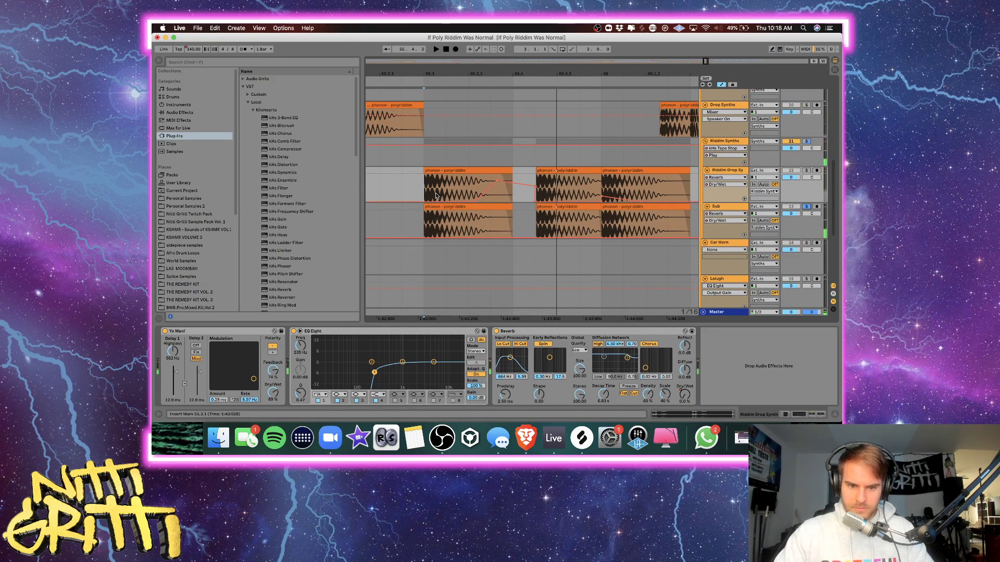
pyautogui.moveTo(436, 196); pyautogui.dragTo(513, 190)
pyautogui.click(799, 207)
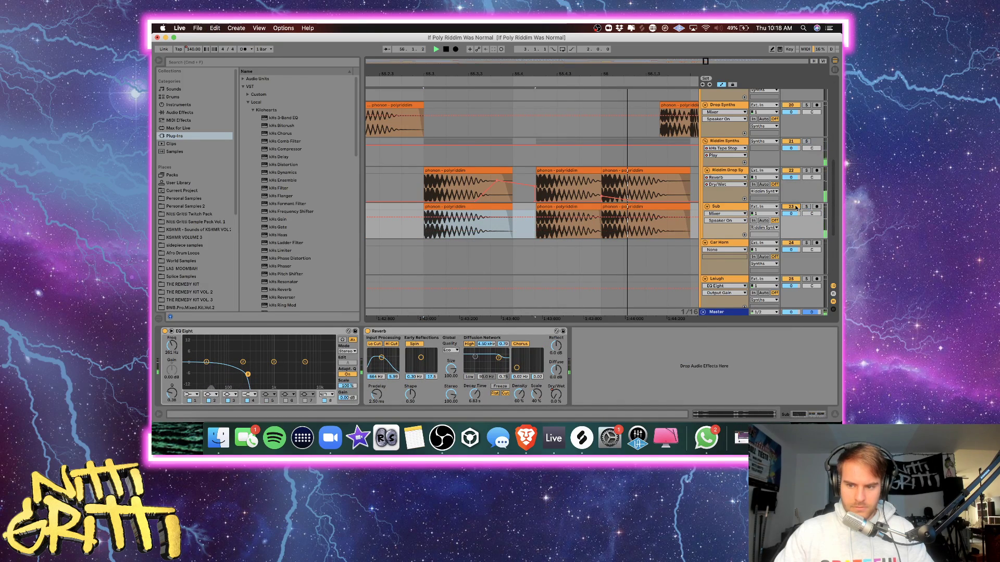
# Hide the device view and play the whole drop from 48.3.1.
pyautogui.press('super+alt+l')
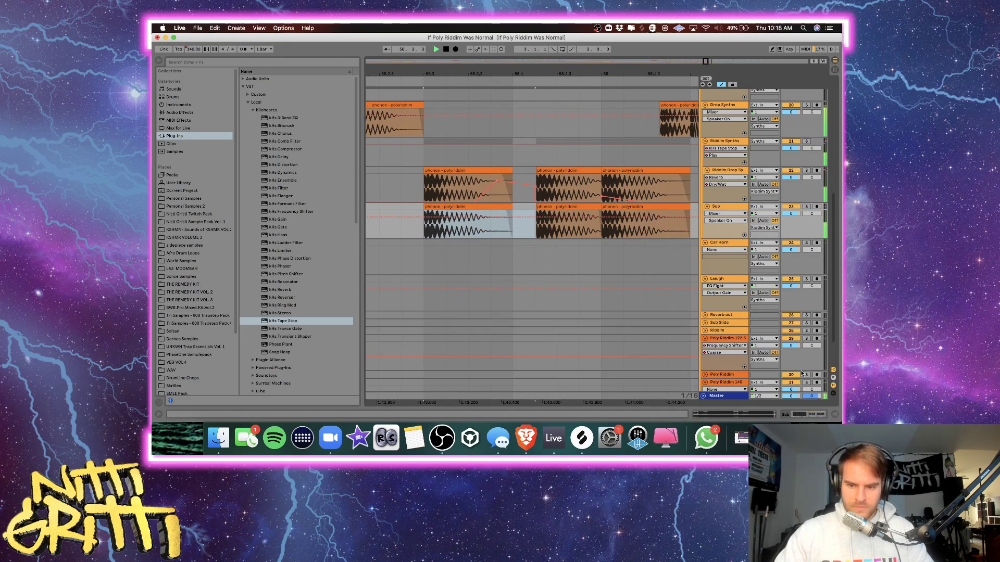
pyautogui.click(640, 247)
pyautogui.press('-')
pyautogui.press('-')
pyautogui.press('-')
pyautogui.press('-')
pyautogui.press('-')
pyautogui.press('space')
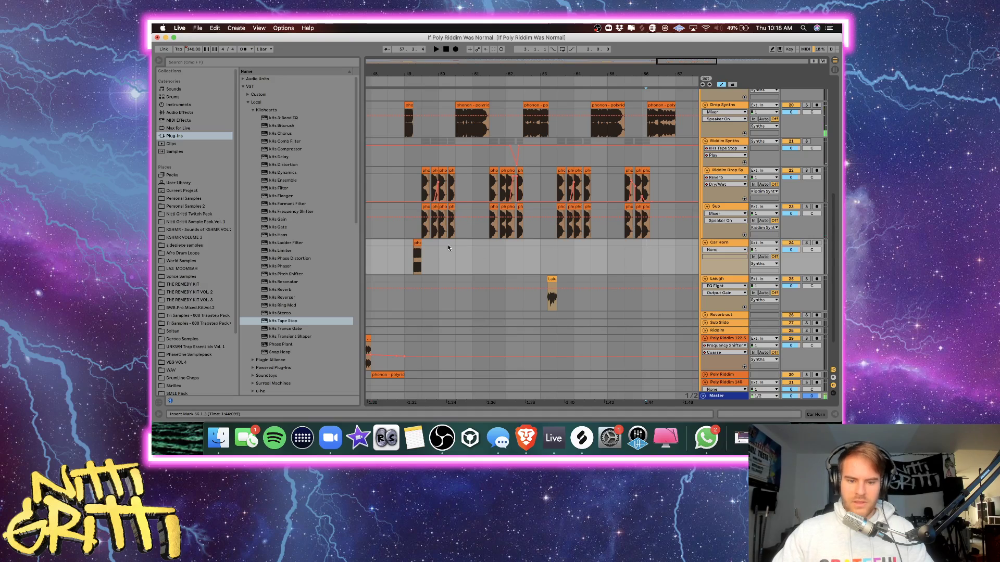
pyautogui.click(380, 236)
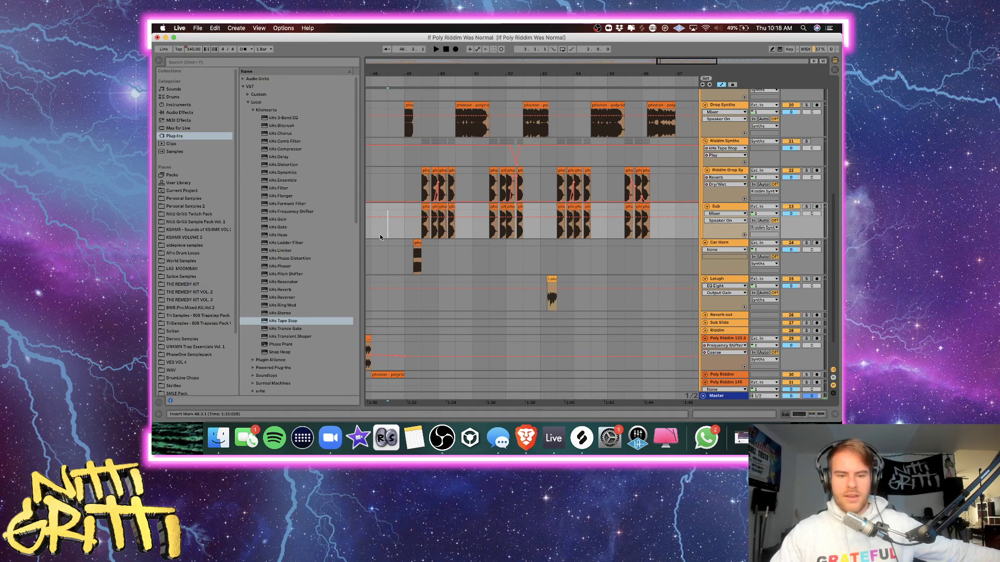
pyautogui.press('space')
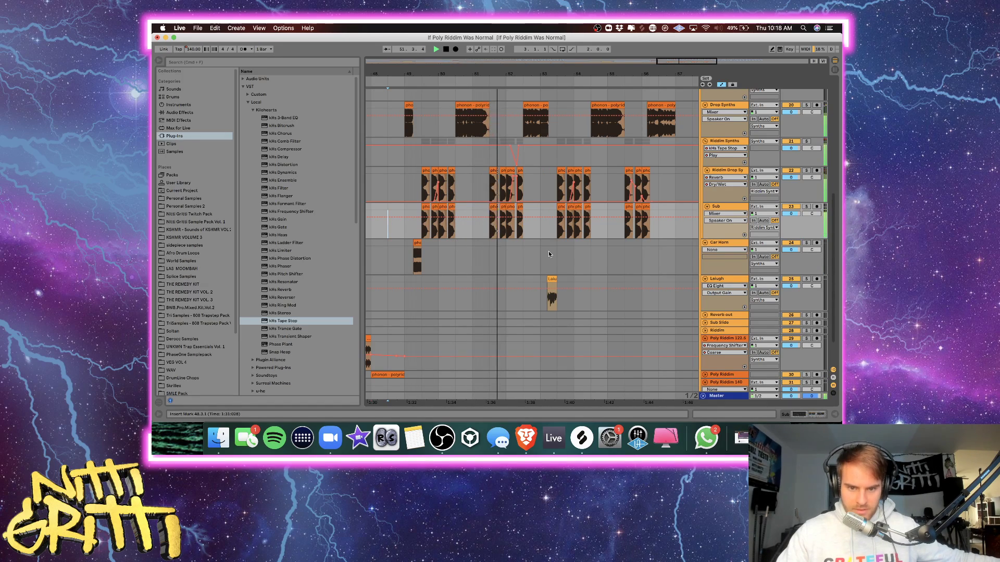
# Open kHs Tape Stop on Riddim Synths, bring up its Start Time and Stop Time automation, and play around 52.1.1.
pyautogui.click(522, 230)
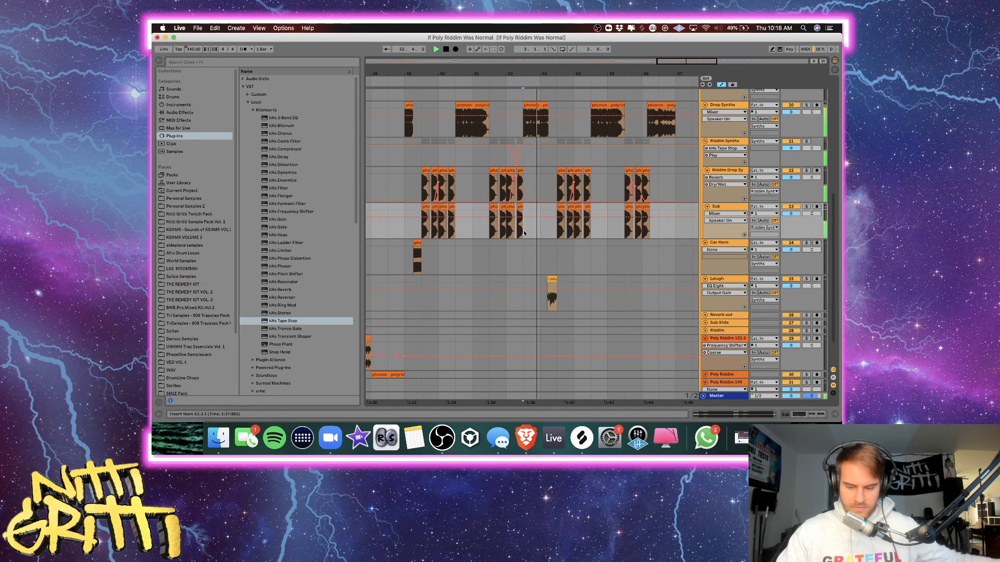
pyautogui.press('+')
pyautogui.press('+')
pyautogui.press('+')
pyautogui.press('space')
pyautogui.doubleClick(729, 142)
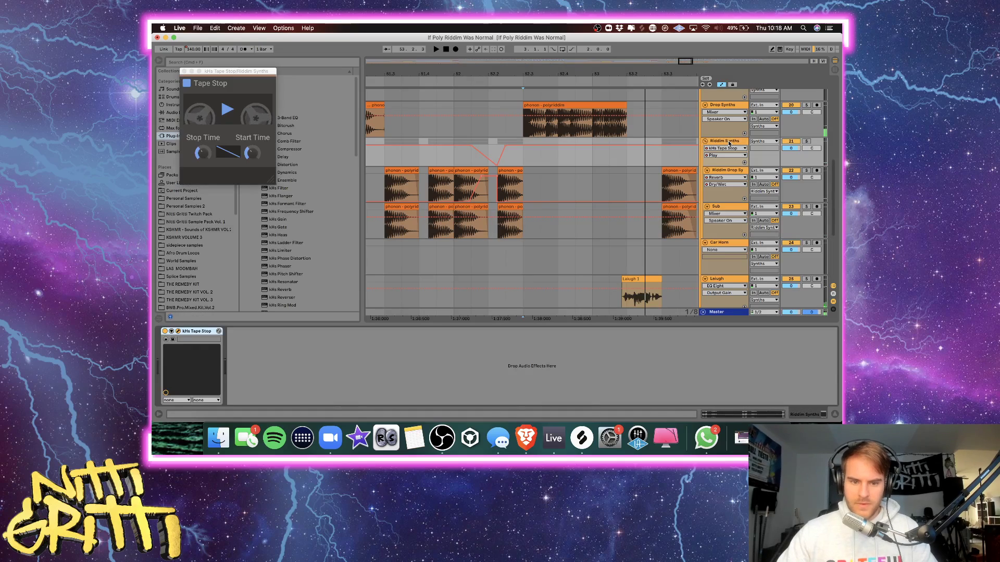
pyautogui.click(251, 154)
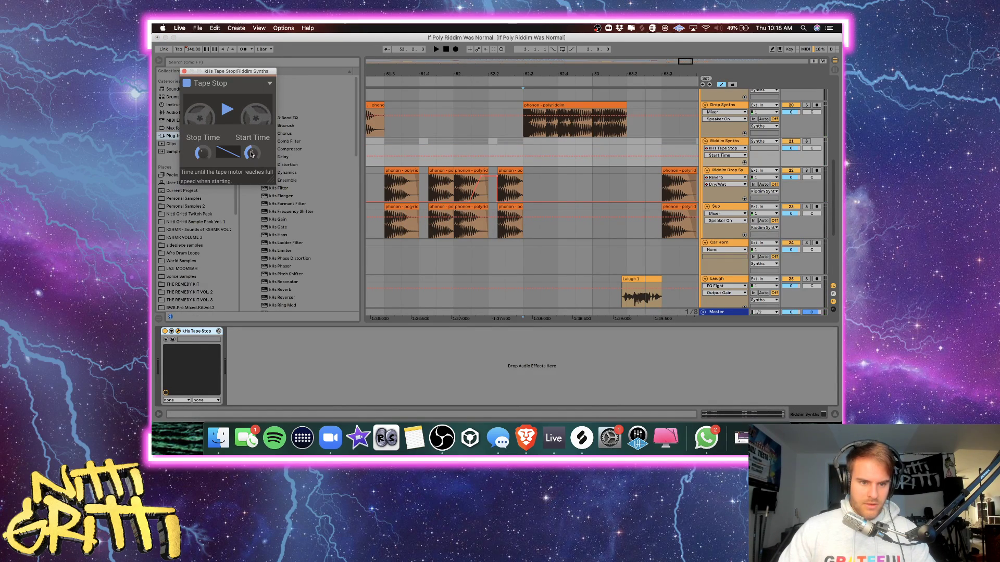
pyautogui.click(471, 151)
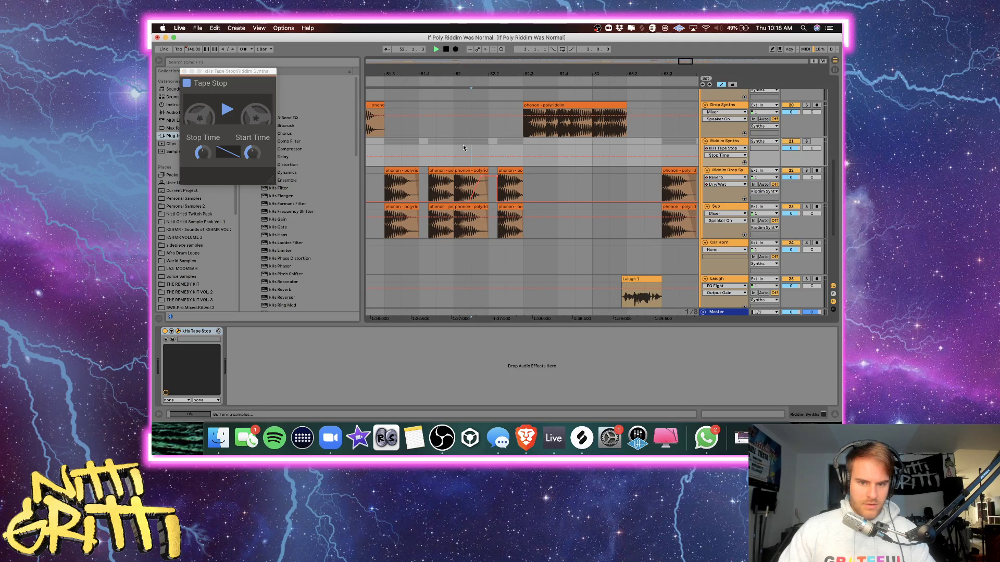
pyautogui.press('space')
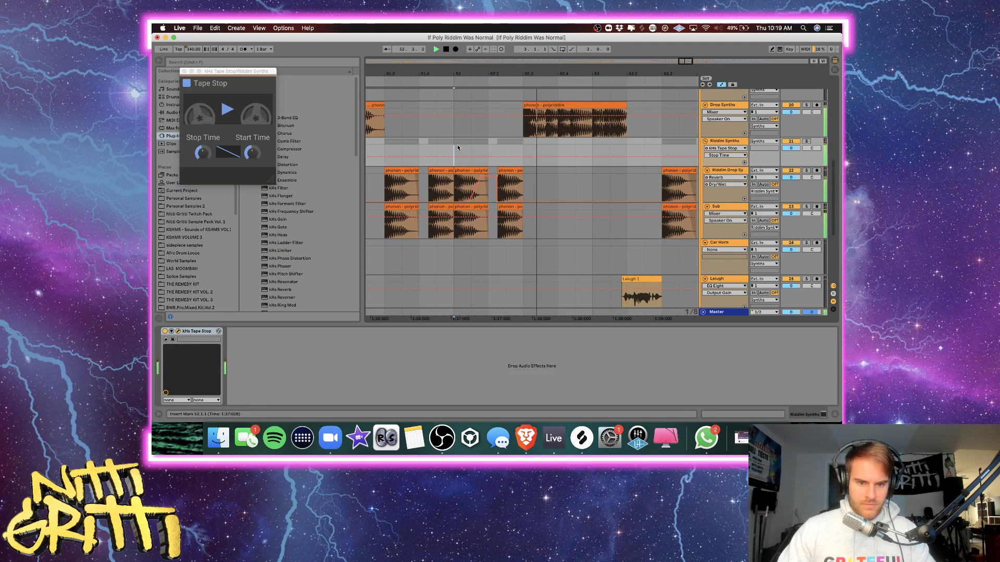
# Play the tape-stop section from bar 51 and close the Tape Stop window.
pyautogui.hscroll(-3, 397, 142)
pyautogui.click(396, 140)
pyautogui.press('space')
pyautogui.press('space')
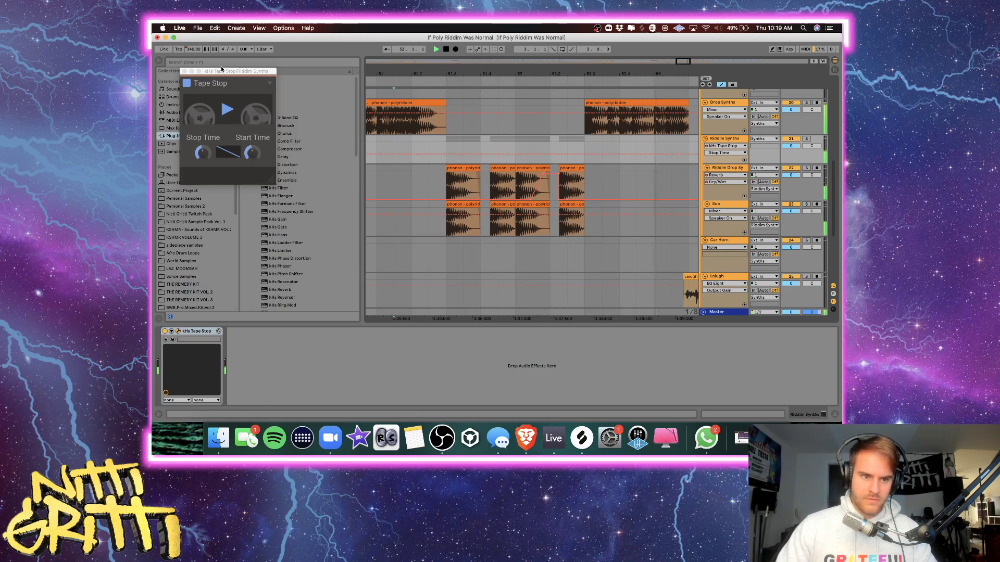
pyautogui.press('space')
pyautogui.click(184, 72)
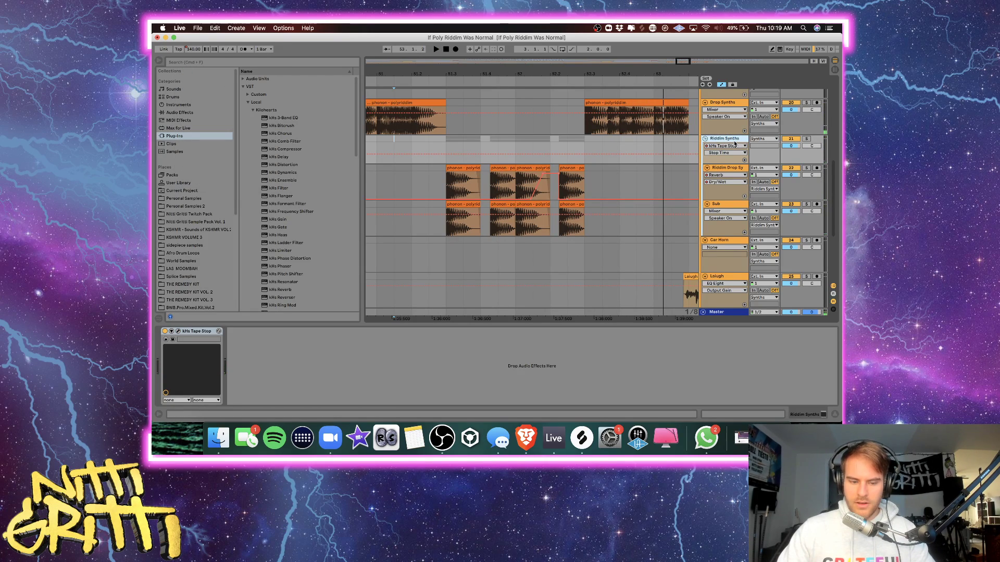
# Add an EQ Eight from the Audio Effects after kHs Tape Stop on Riddim Synths.
pyautogui.click(183, 113)
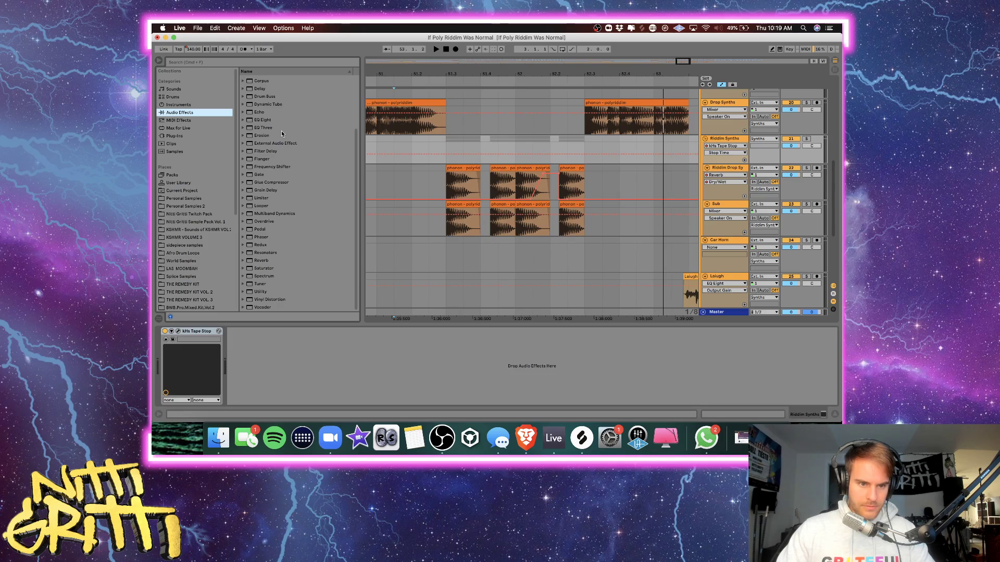
pyautogui.click(268, 123)
pyautogui.moveTo(450, 418); pyautogui.dragTo(401, 397)
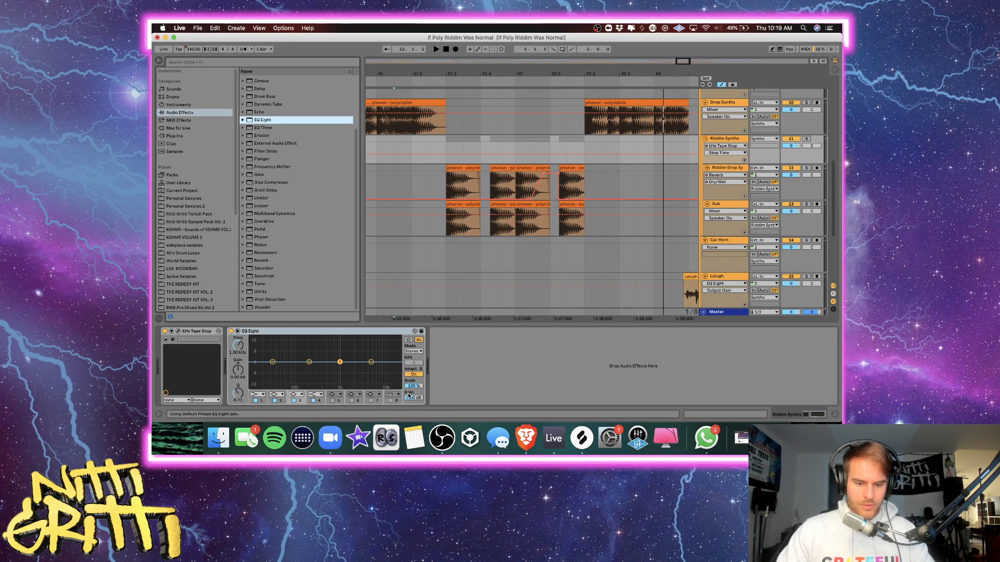
# Draw a dip in the EQ Eight Output Gain automation on Riddim Synths over the last chop before 52.3, and play the section.
pyautogui.click(409, 395)
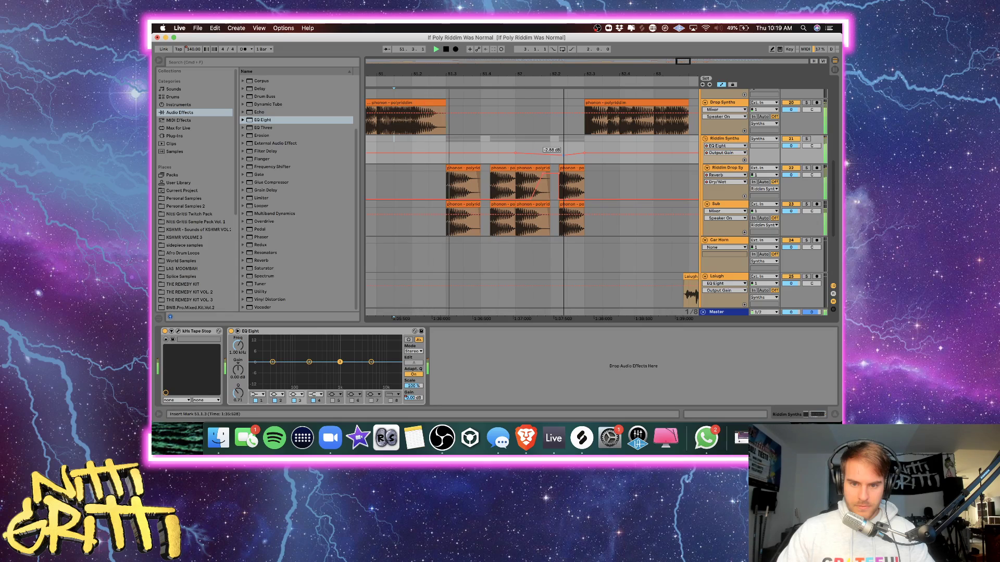
pyautogui.moveTo(564, 154); pyautogui.dragTo(561, 158)
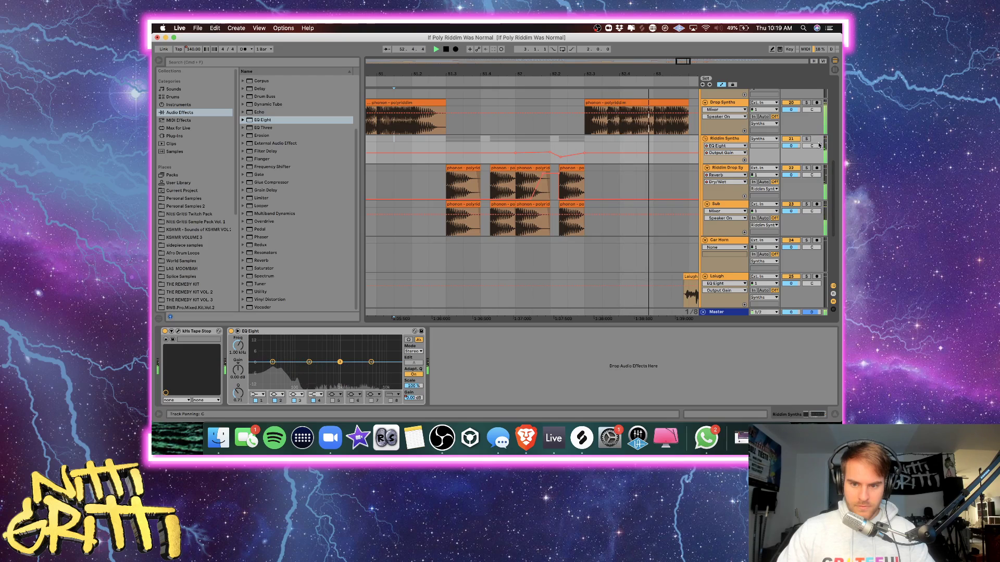
pyautogui.hscroll(-4, 519, 187)
pyautogui.click(421, 222)
pyautogui.press('space')
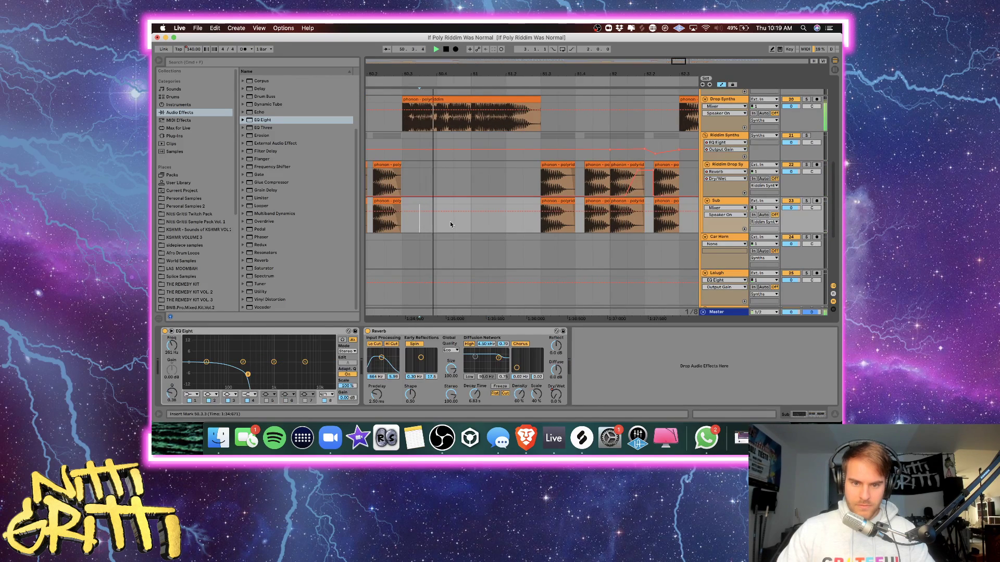
# Hide the device view and play the Riddim Synths gain dip from 51.1.1.
pyautogui.click(836, 415)
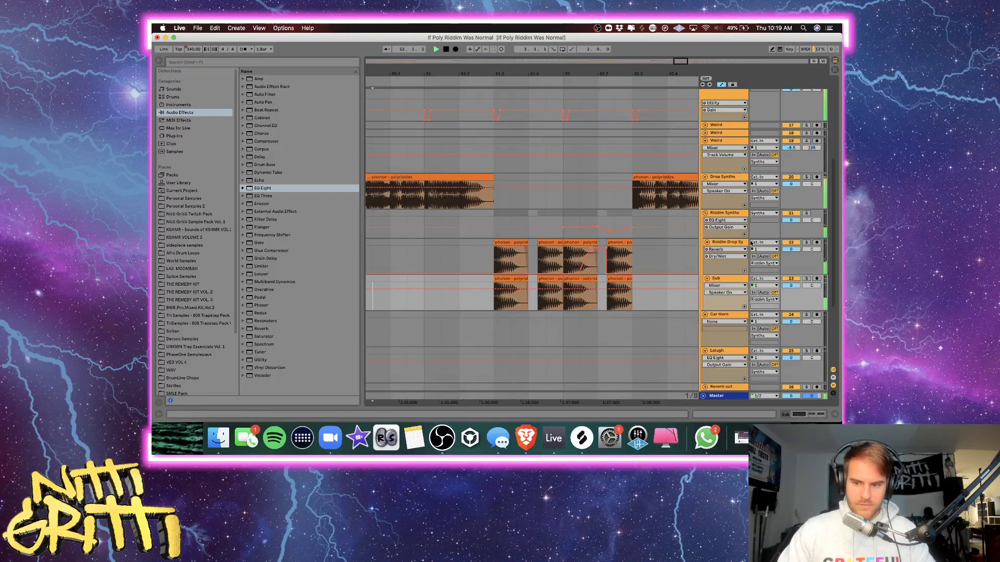
pyautogui.click(430, 222)
pyautogui.press('space')
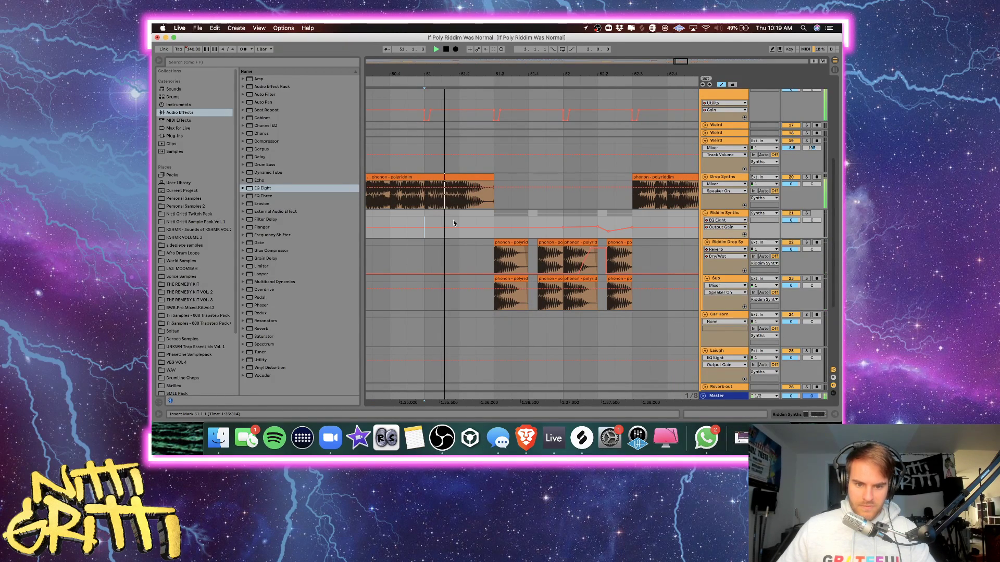
pyautogui.press('space')
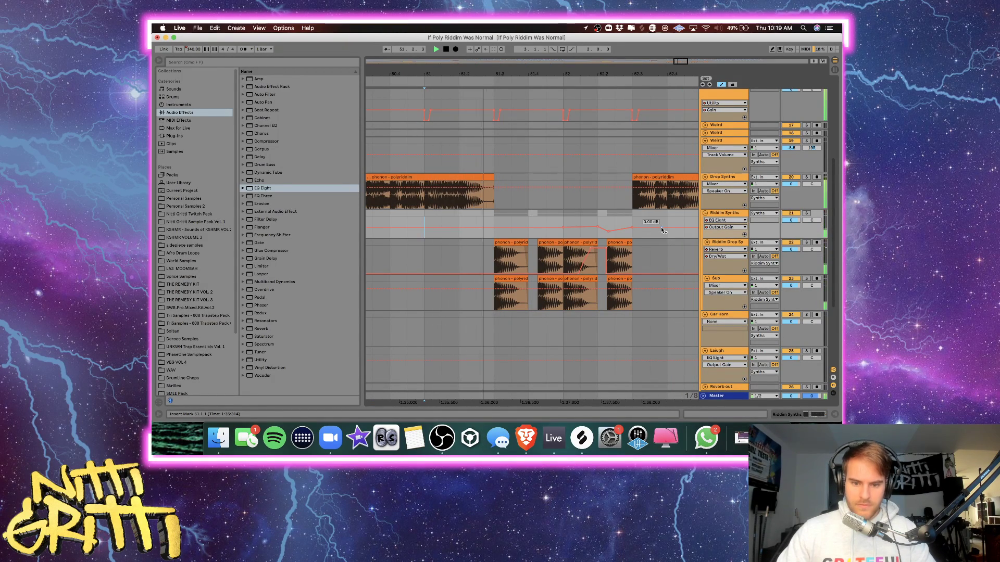
pyautogui.press('space')
# Insert a new audio track named Woo above Riddim Synths and audition the library samples matching "woo".
pyautogui.press('super+t')
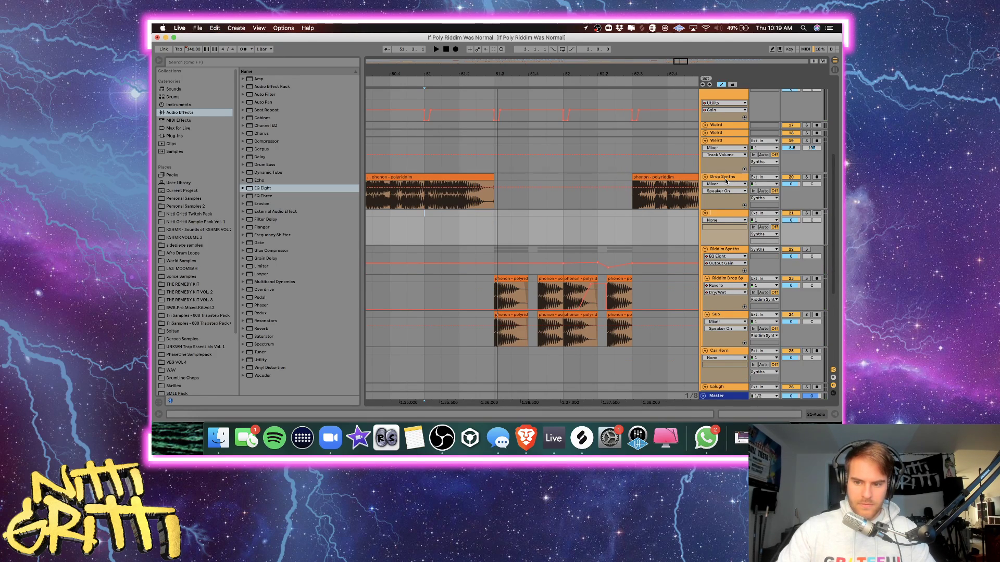
pyautogui.click(233, 62)
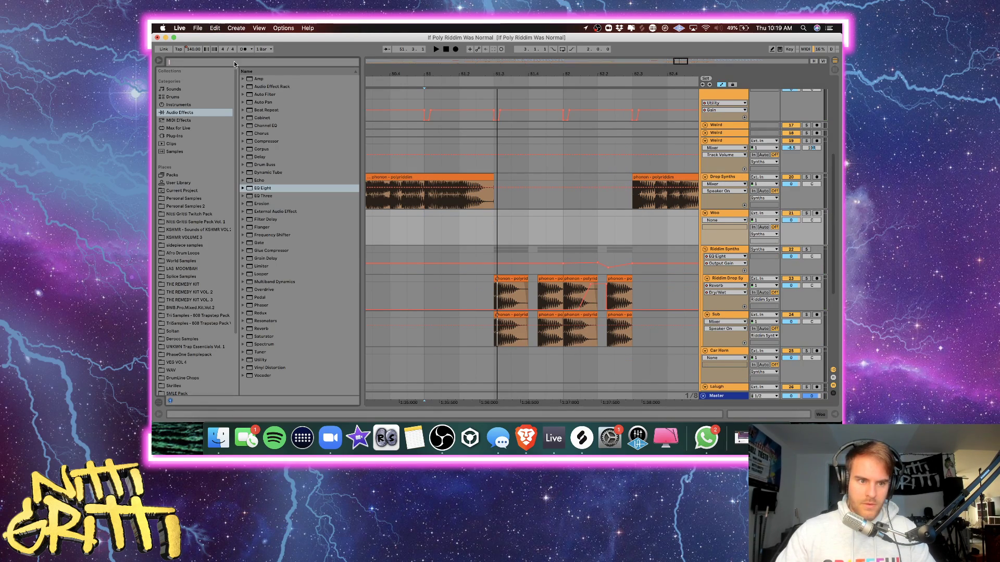
pyautogui.write('woo')
pyautogui.click(191, 160)
pyautogui.click(312, 152)
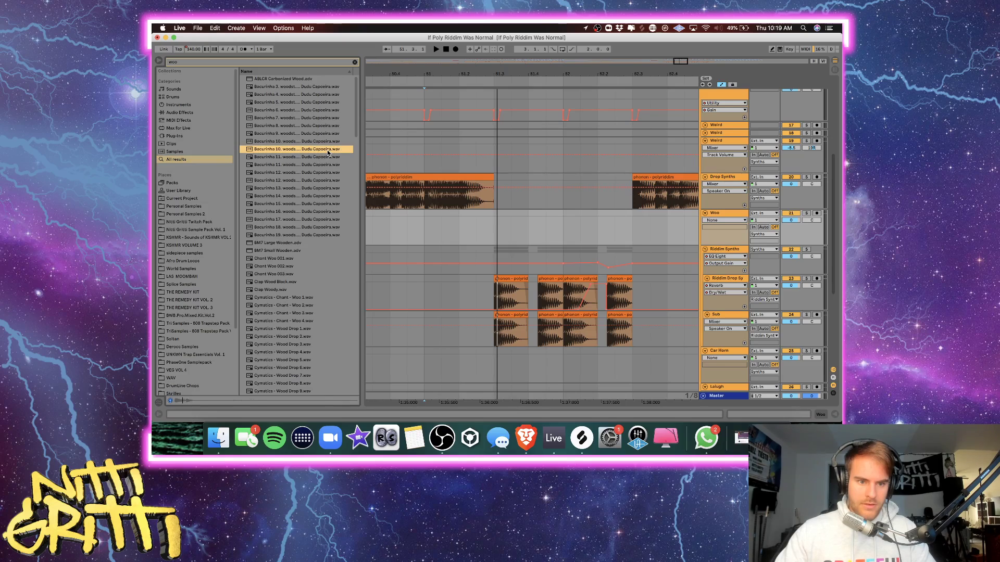
pyautogui.click(297, 259)
pyautogui.press('Down')
pyautogui.press('Down')
pyautogui.press('Down')
pyautogui.press('Down')
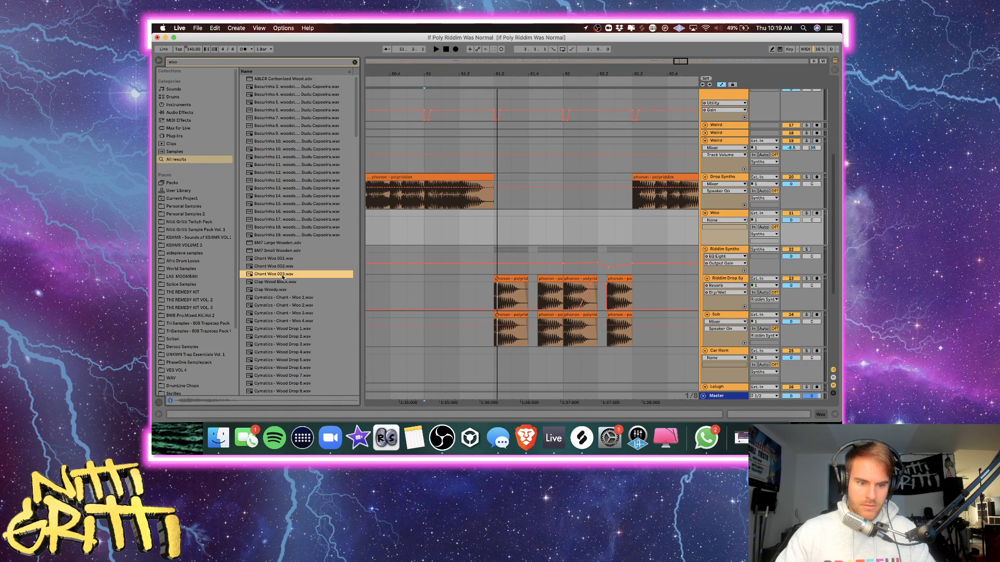
# Search the browser for "woah" and preview the KSHMR Vocal Words - Woah sample.
pyautogui.click(189, 63)
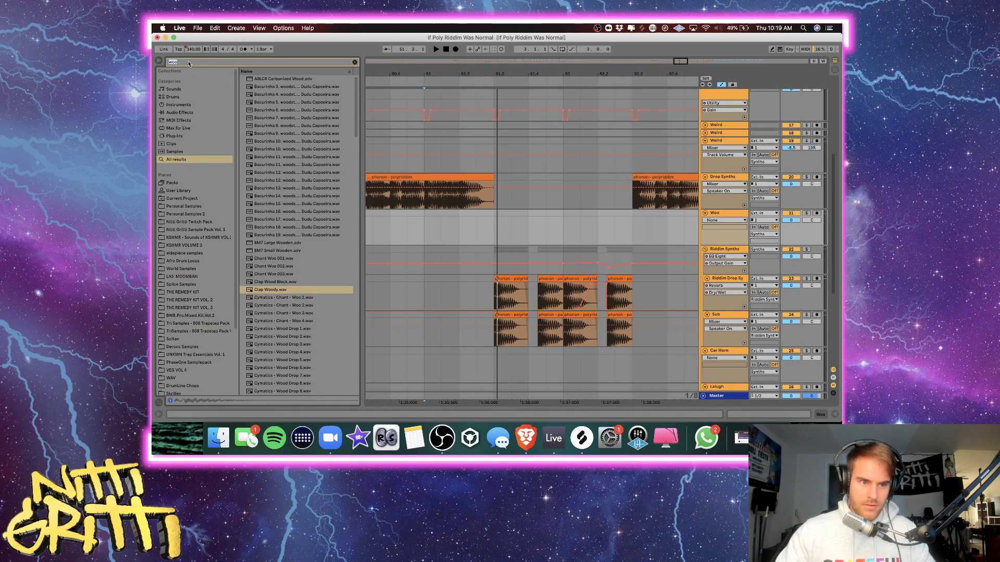
pyautogui.write('w')
pyautogui.write('hao')
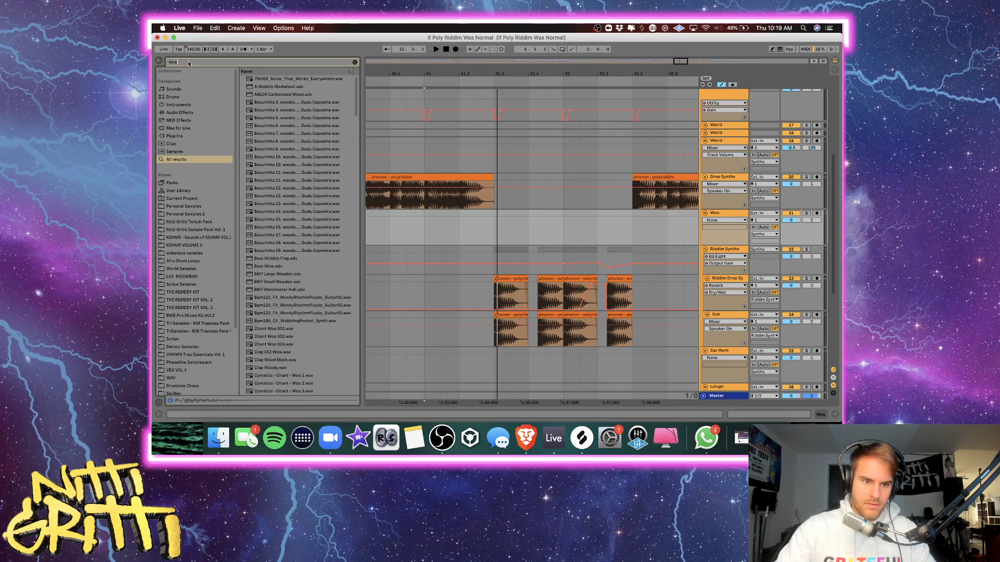
pyautogui.press('BackSpace')
pyautogui.press('BackSpace')
pyautogui.press('BackSpace')
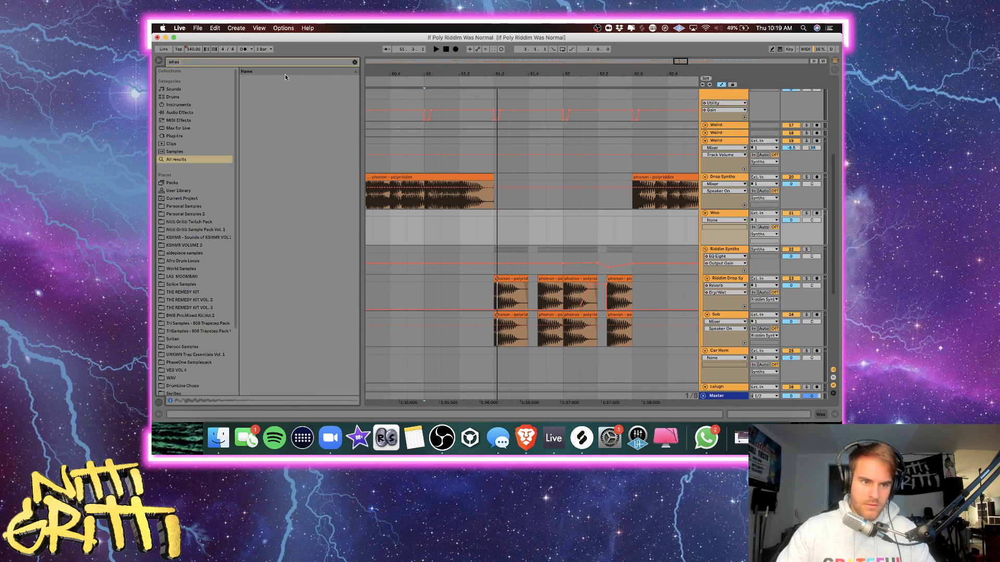
pyautogui.write('oa')
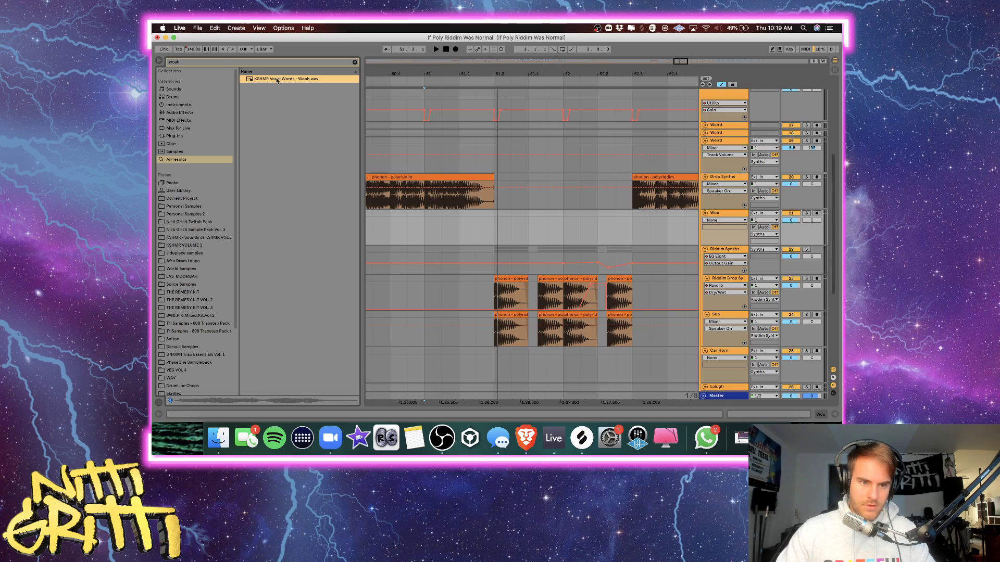
# Search the browser for "vocal" and audition the Divolly & Markward Vocal Shot samples.
pyautogui.click(216, 60)
pyautogui.write('vocal')
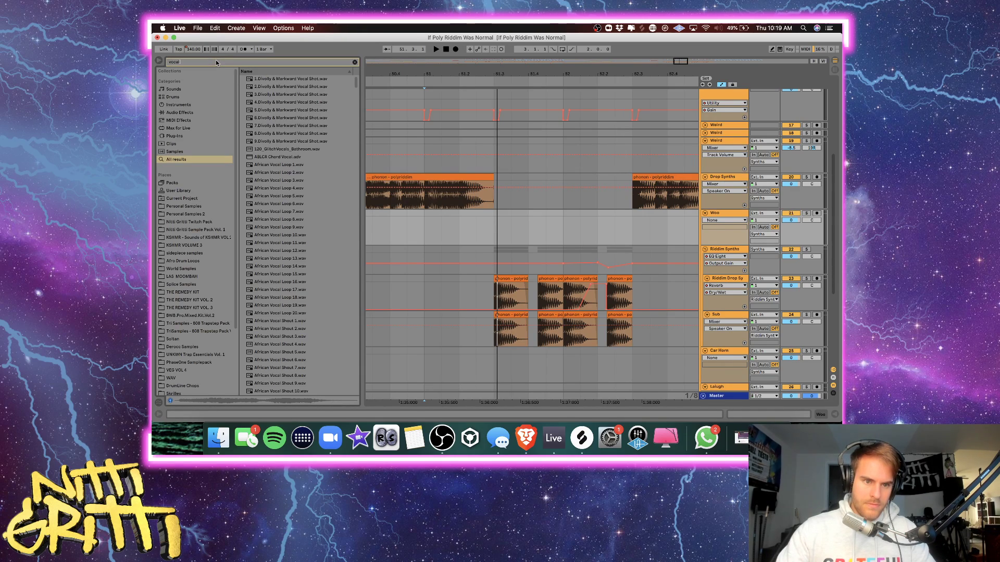
pyautogui.click(311, 127)
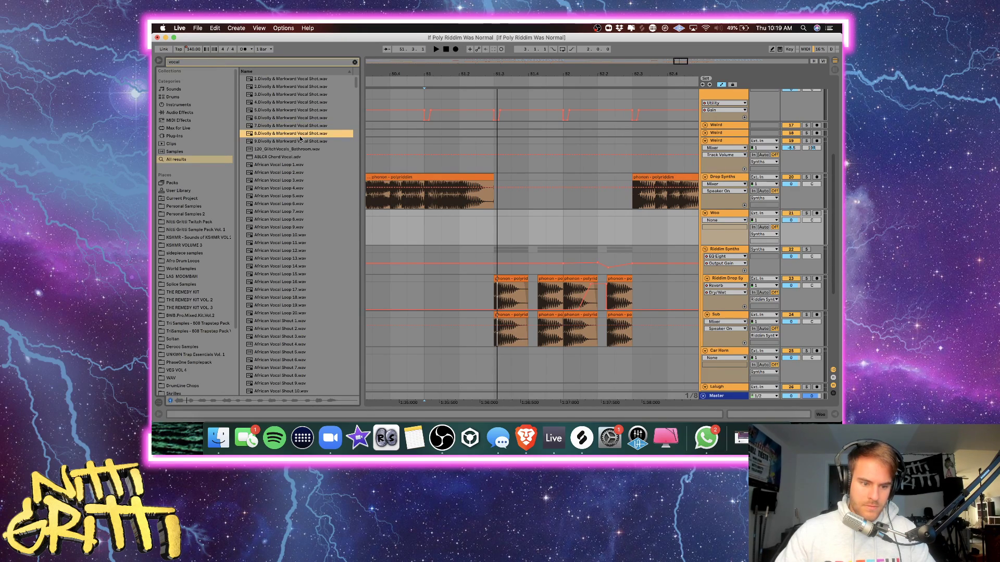
pyautogui.press('Up')
pyautogui.press('Up')
pyautogui.press('Up')
pyautogui.press('Up')
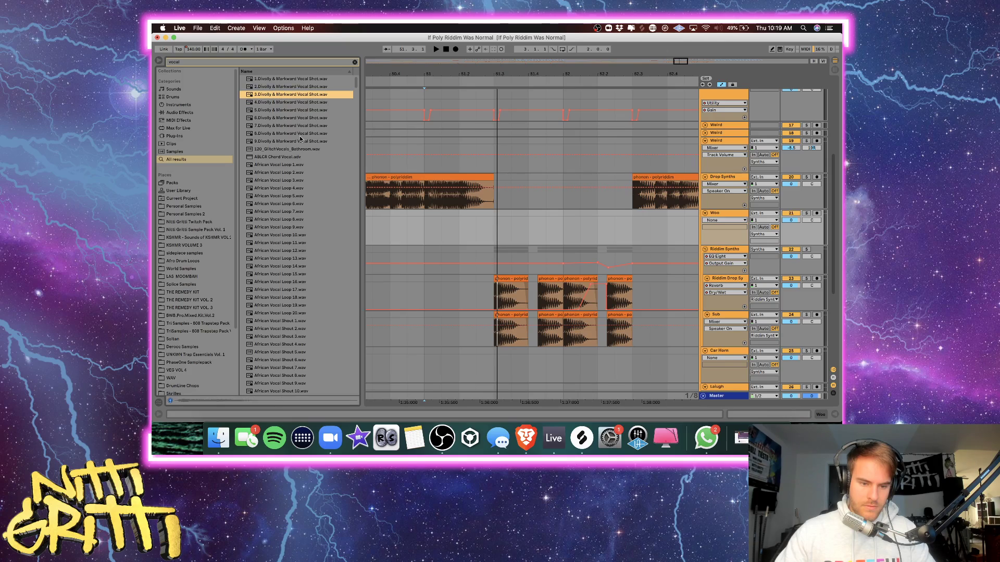
pyautogui.press('Up')
pyautogui.press('Down')
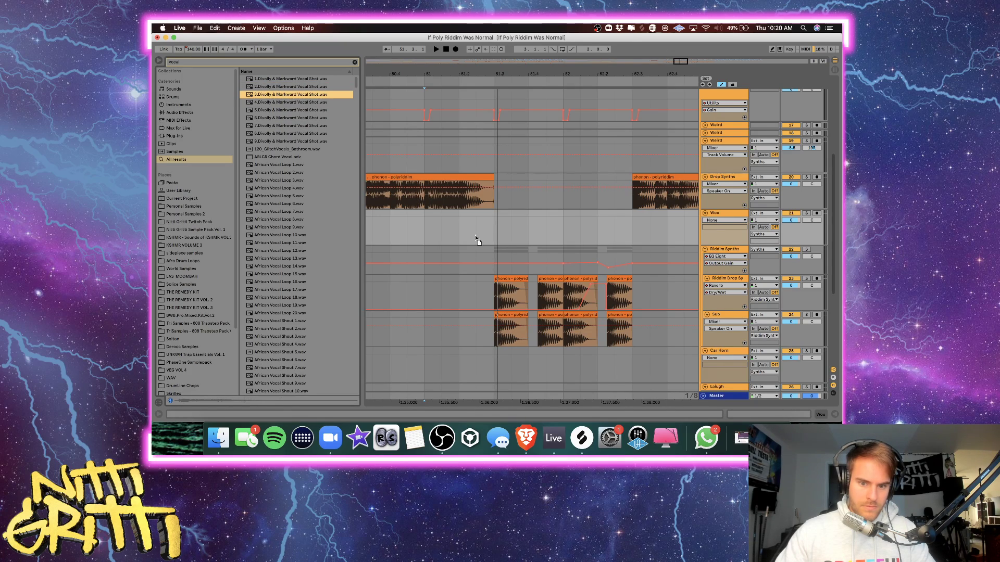
# Place 3.Divolly & Markward Vocal Shot on the Woo track just before 51.3, cut off everything after 51.3, and play from 51.1.1.
pyautogui.moveTo(476, 240); pyautogui.dragTo(480, 214)
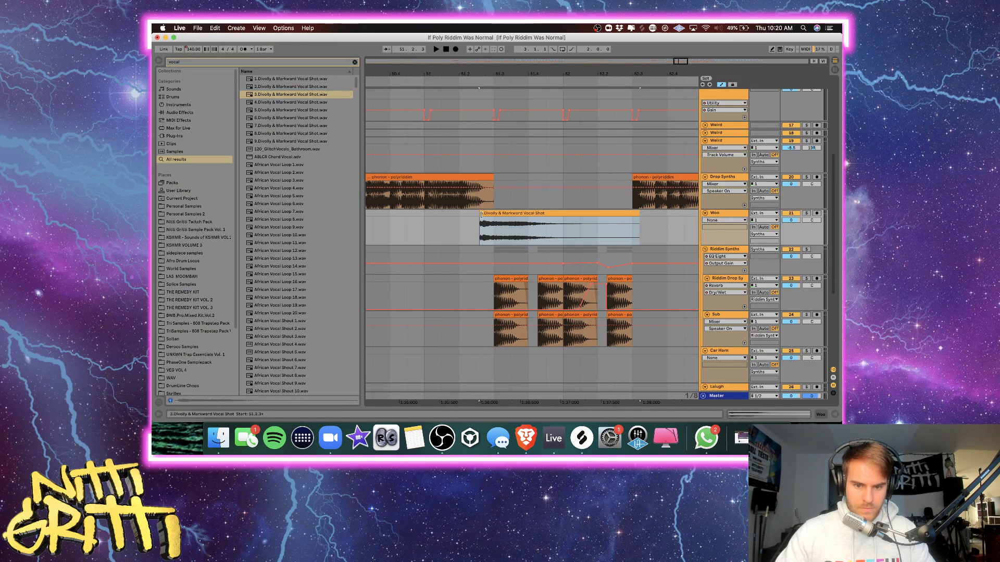
pyautogui.click(494, 221)
pyautogui.press('super+e')
pyautogui.click(502, 213)
pyautogui.press('Delete')
pyautogui.click(430, 216)
pyautogui.press('space')
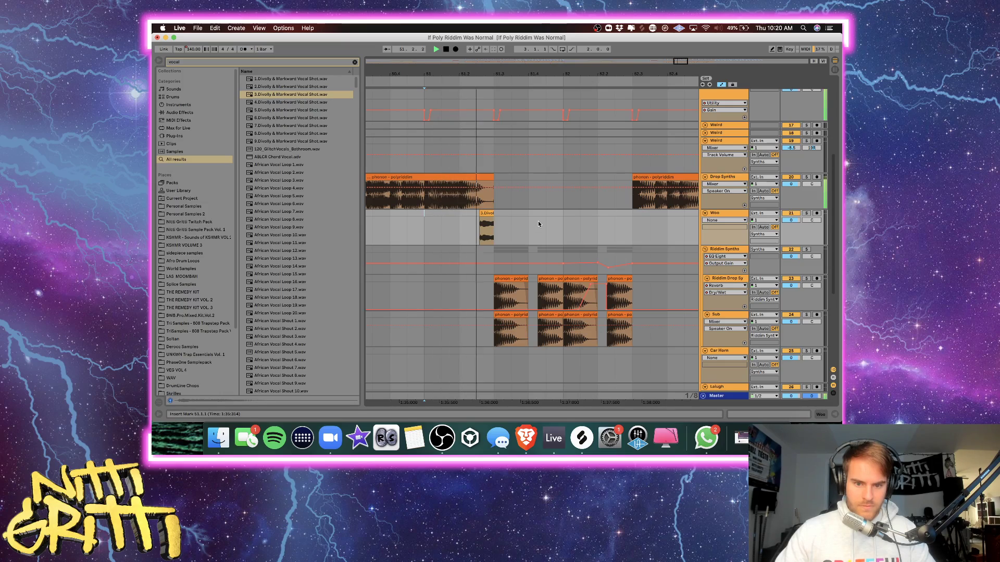
# Extend the vocal shot clip on the Woo track to 52.1.1 and play it in context.
pyautogui.click(485, 214)
pyautogui.moveTo(485, 213); pyautogui.dragTo(563, 214)
pyautogui.click(431, 218)
pyautogui.press('space')
pyautogui.click(390, 228)
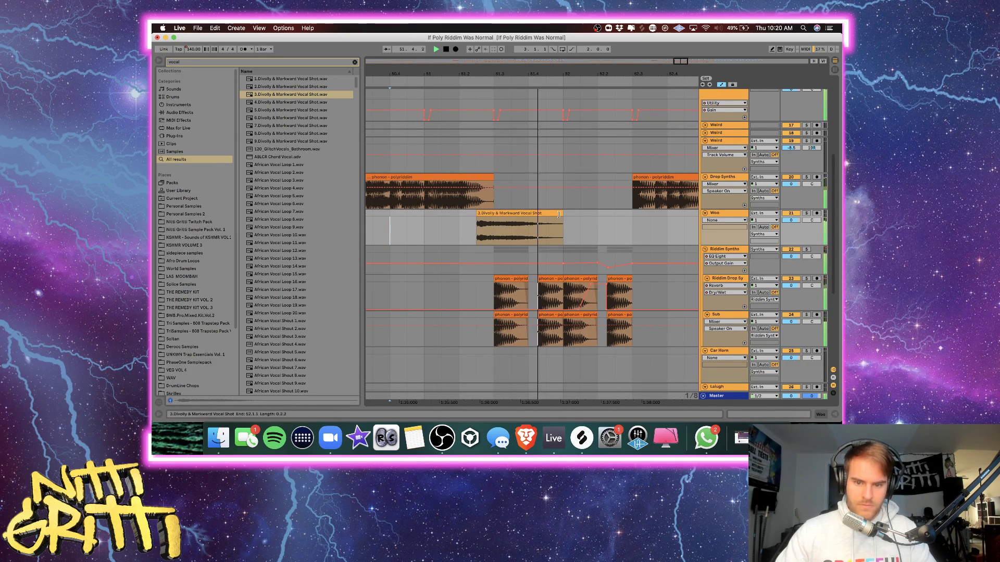
# Shorten the vocal shot clip to end at 51.3 and open its sample settings.
pyautogui.moveTo(558, 215); pyautogui.dragTo(493, 215)
pyautogui.doubleClick(483, 237)
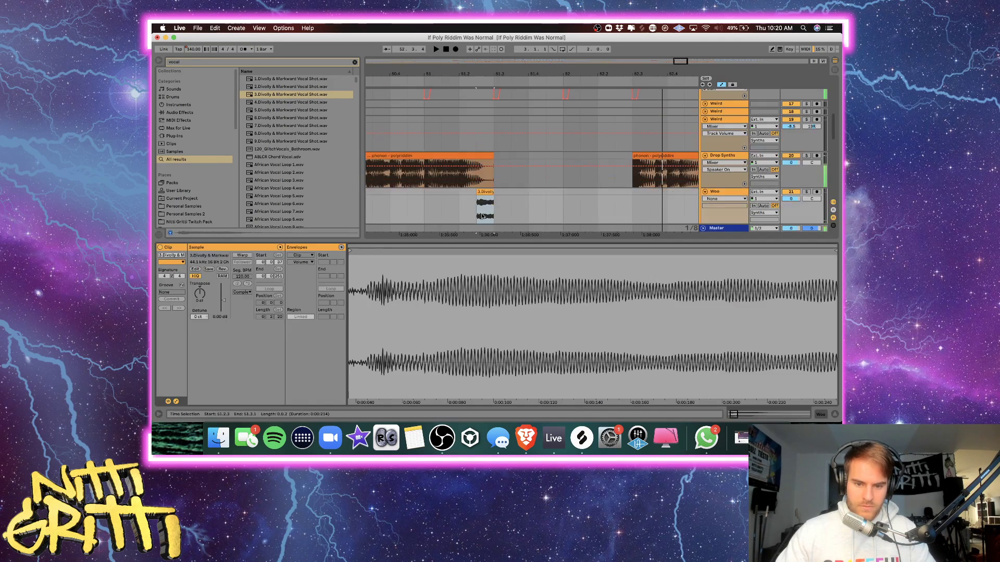
pyautogui.click(407, 204)
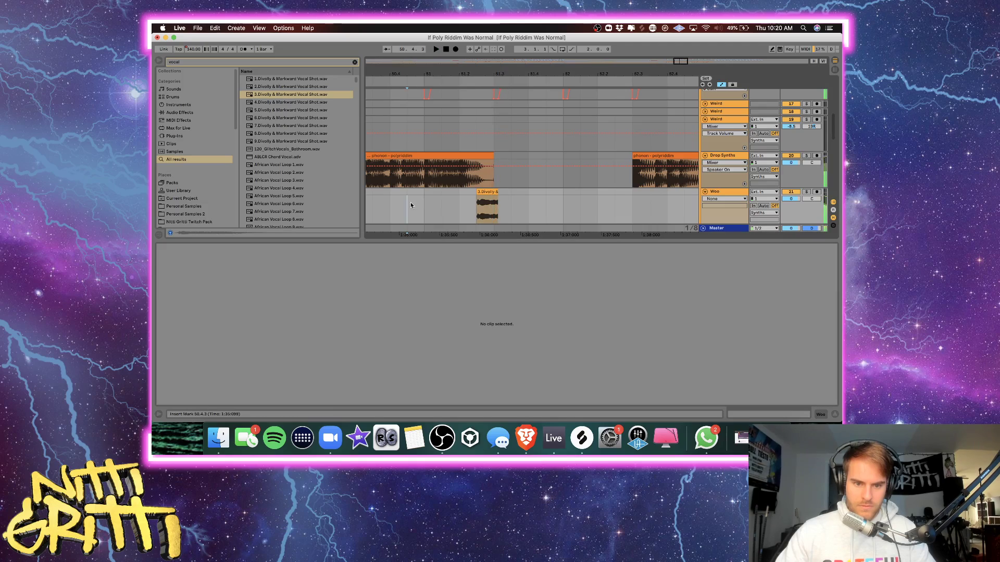
# Try another Transpose setting on the vocal shot clip, play it, and delete the clip from the Woo track.
pyautogui.click(487, 208)
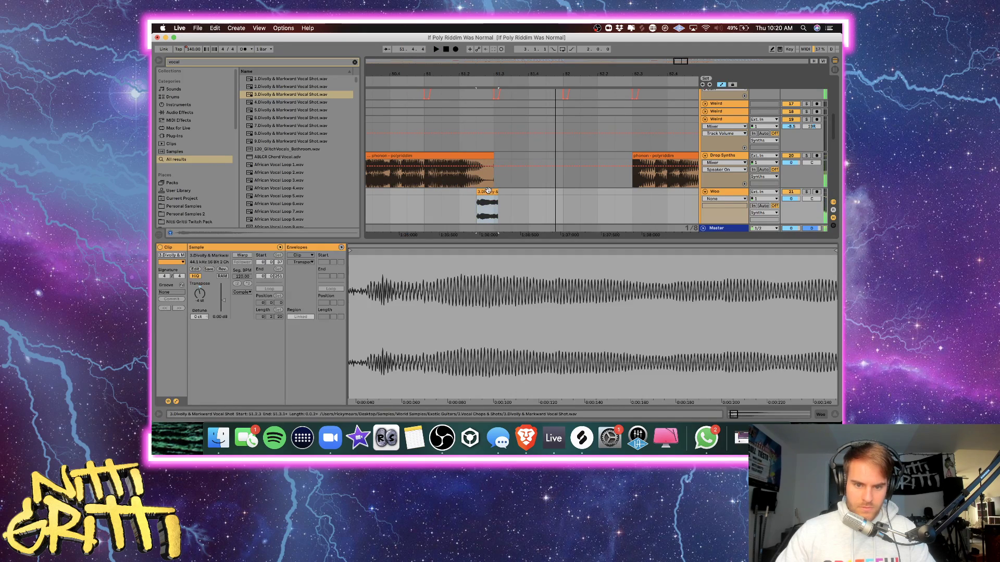
pyautogui.doubleClick(202, 297)
pyautogui.press('space')
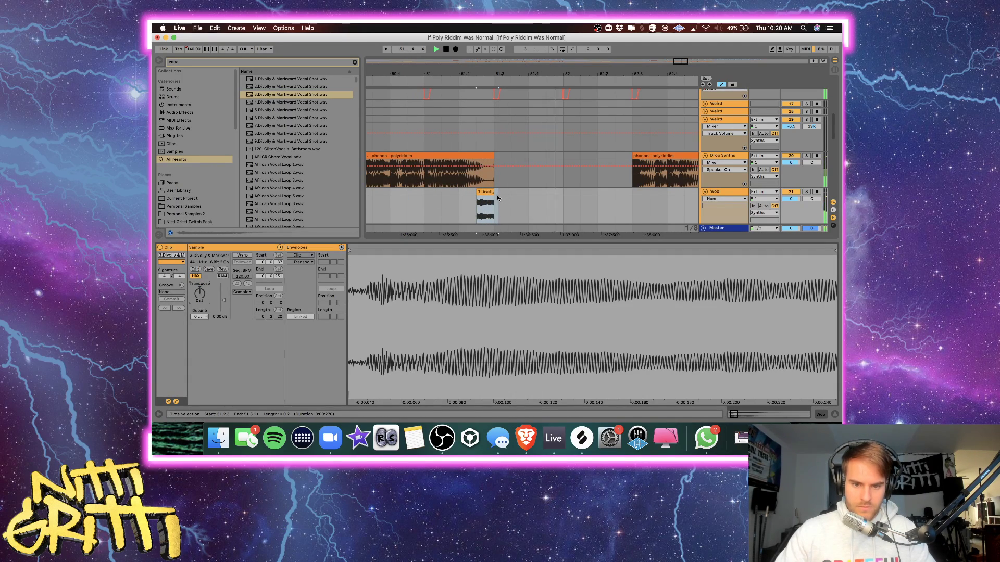
pyautogui.press('Delete')
# Audition further vocal samples in the results, including the African, Cymatics and KSHMR Reverse, Indian and Latin vocals.
pyautogui.click(288, 174)
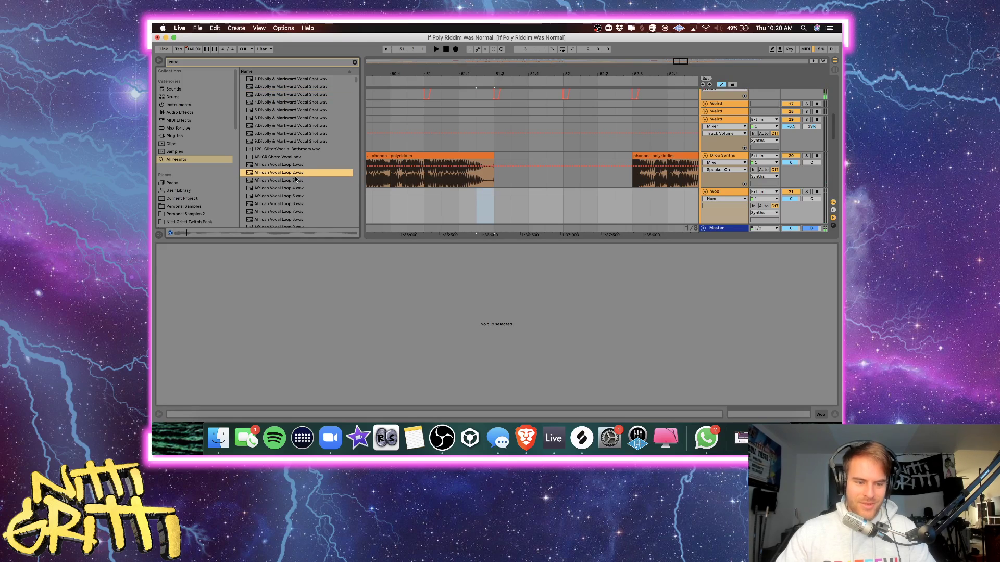
pyautogui.scroll(-10, 295, 179)
pyautogui.click(296, 178)
pyautogui.scroll(-8, 295, 178)
pyautogui.click(295, 179)
pyautogui.scroll(-10, 295, 179)
pyautogui.click(295, 177)
pyautogui.scroll(-15, 296, 178)
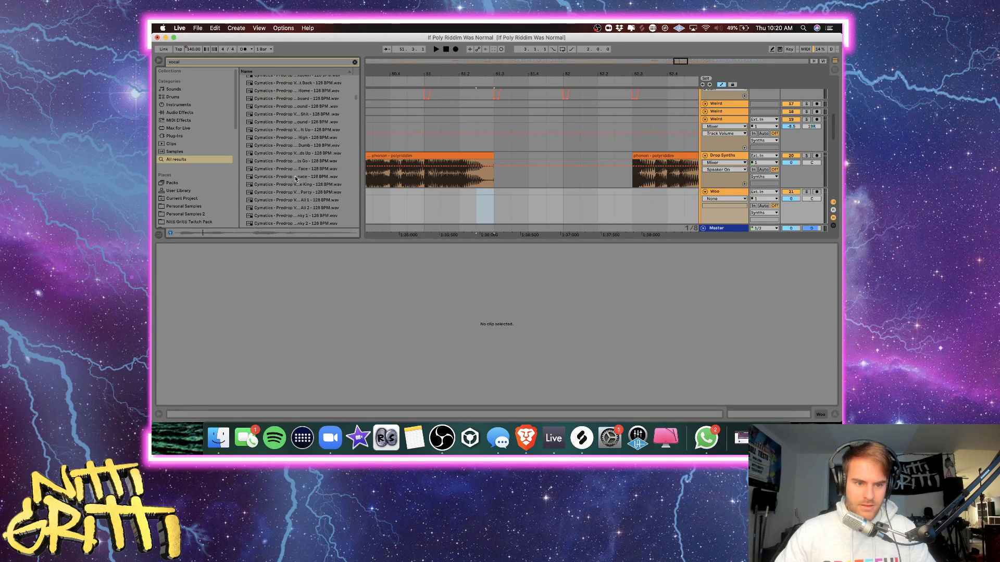
pyautogui.click(296, 178)
pyautogui.scroll(-10, 296, 179)
pyautogui.click(295, 179)
pyautogui.scroll(-10, 295, 179)
pyautogui.click(295, 178)
pyautogui.scroll(-5, 295, 179)
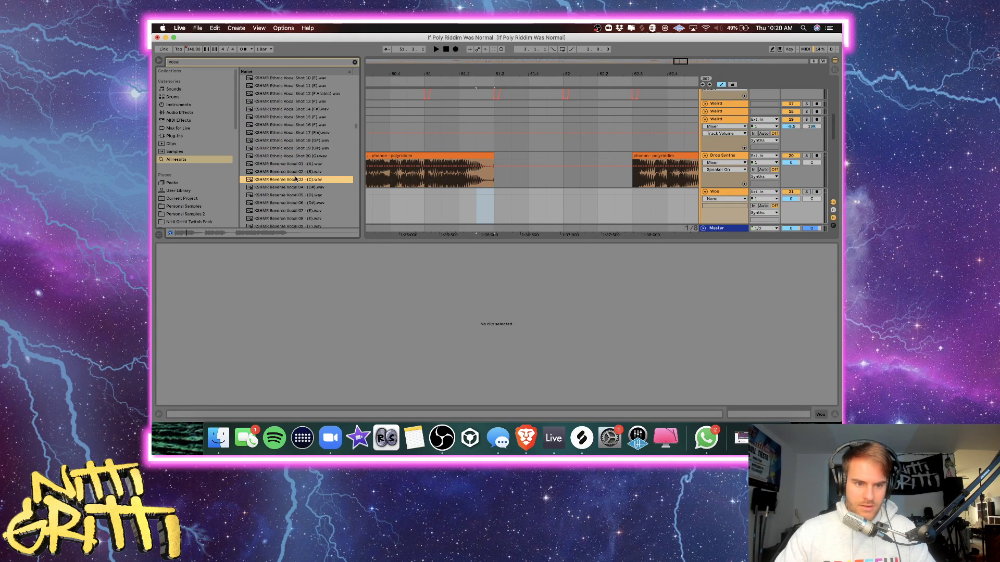
pyautogui.click(295, 175)
pyautogui.scroll(-3, 295, 178)
pyautogui.click(296, 176)
pyautogui.scroll(-6, 295, 179)
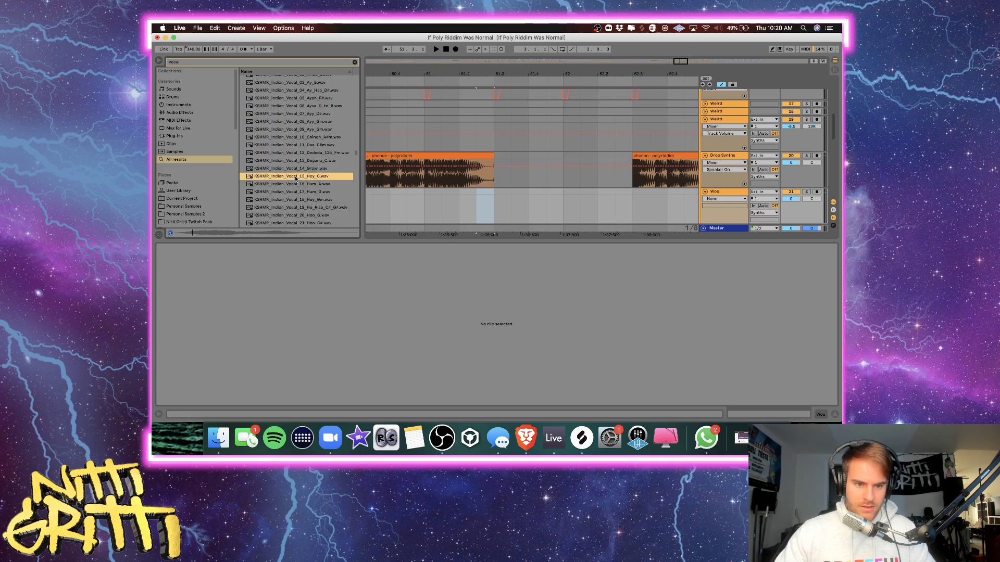
pyautogui.click(296, 176)
pyautogui.scroll(10, 295, 179)
pyautogui.click(296, 175)
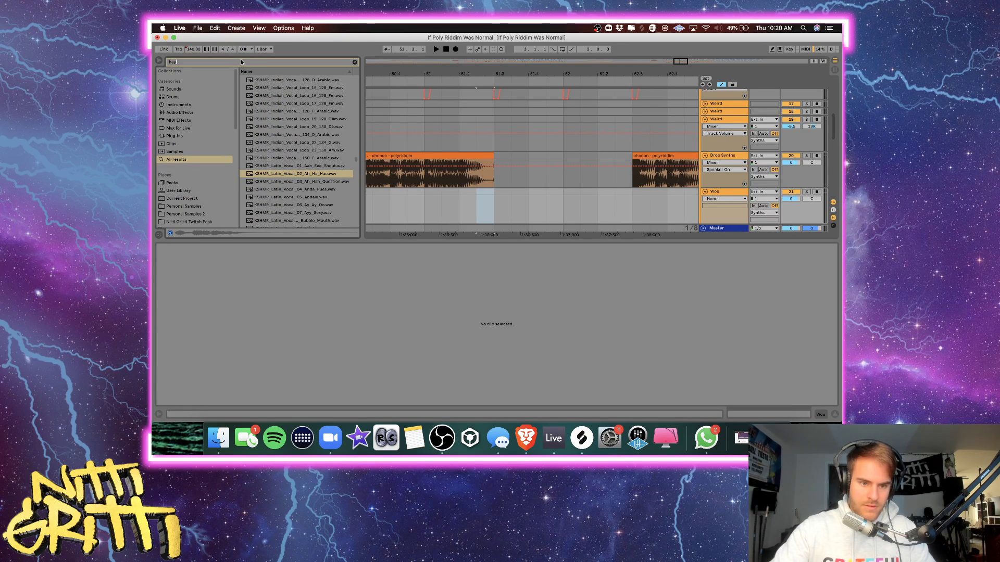
# Search the browser for "hey", place KSHMR_Indian_Vocal_15_Hey_C.wav on the Woo track just before 51.3, and play it.
pyautogui.press('Down')
pyautogui.press('Down')
pyautogui.press('Down')
pyautogui.press('Down')
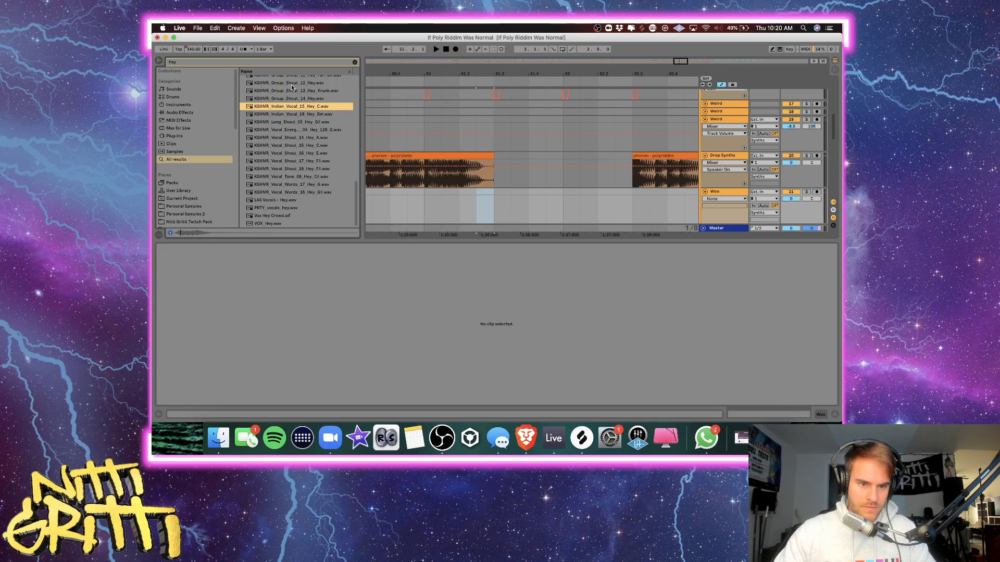
pyautogui.moveTo(284, 108)
pyautogui.mouseDown()
pyautogui.moveTo(480, 219)
pyautogui.moveTo(479, 187)
pyautogui.mouseUp()
pyautogui.click(446, 183)
pyautogui.press('space')
pyautogui.click(523, 177)
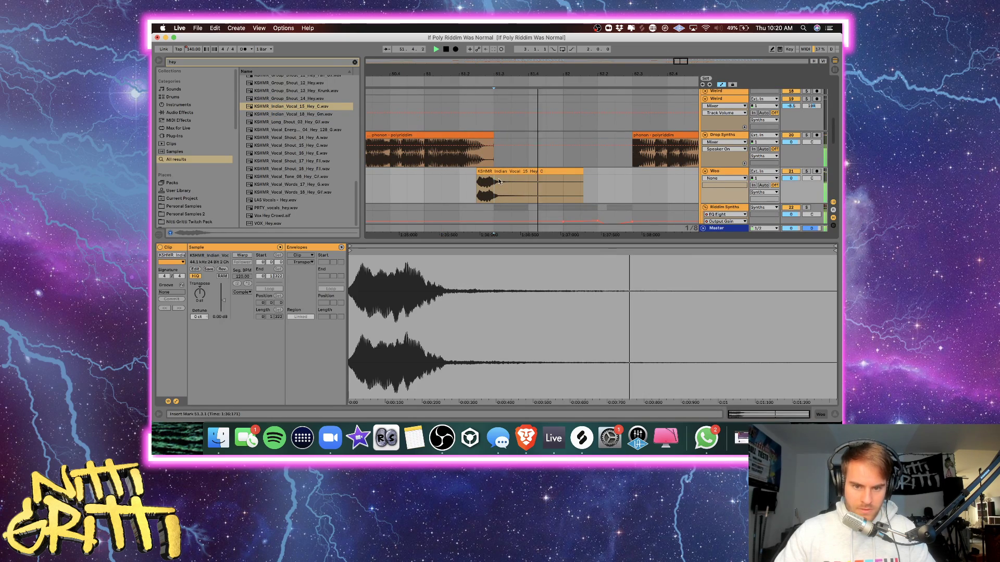
# Hide the automation lanes, shorten the Hey clip to end shortly after 51.3 with a fade-out, and play it back.
pyautogui.moveTo(583, 172); pyautogui.dragTo(482, 176)
pyautogui.press('a')
pyautogui.hscroll(-7, 417, 181)
pyautogui.press('space')
pyautogui.press('space')
pyautogui.hscroll(5, 410, 178)
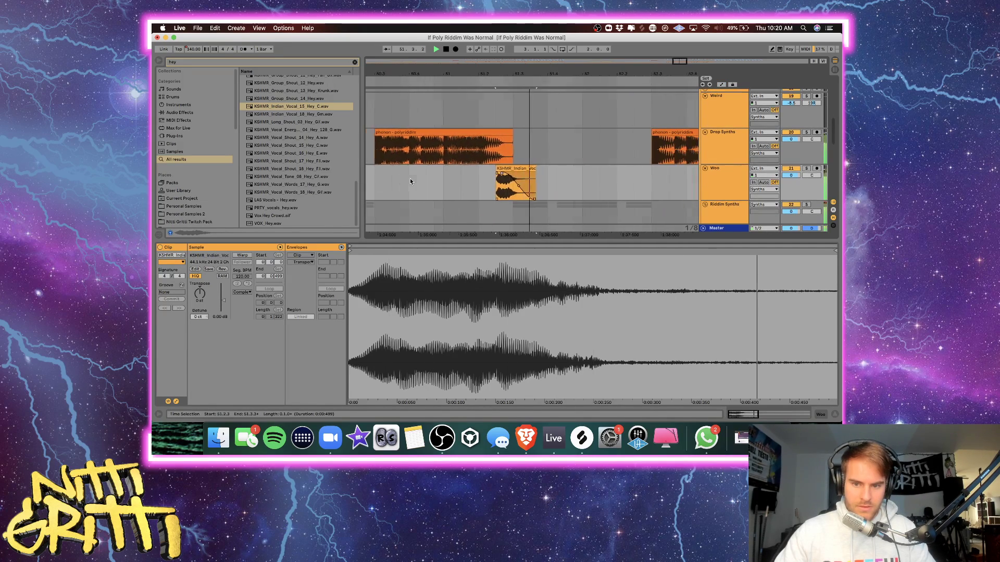
pyautogui.press('space')
# Play the arrangement from around bar 47 to hear the Hey vocal within the whole drop.
pyautogui.hscroll(-7, 451, 171)
pyautogui.click(451, 170)
pyautogui.press('-')
pyautogui.press('-')
pyautogui.press('-')
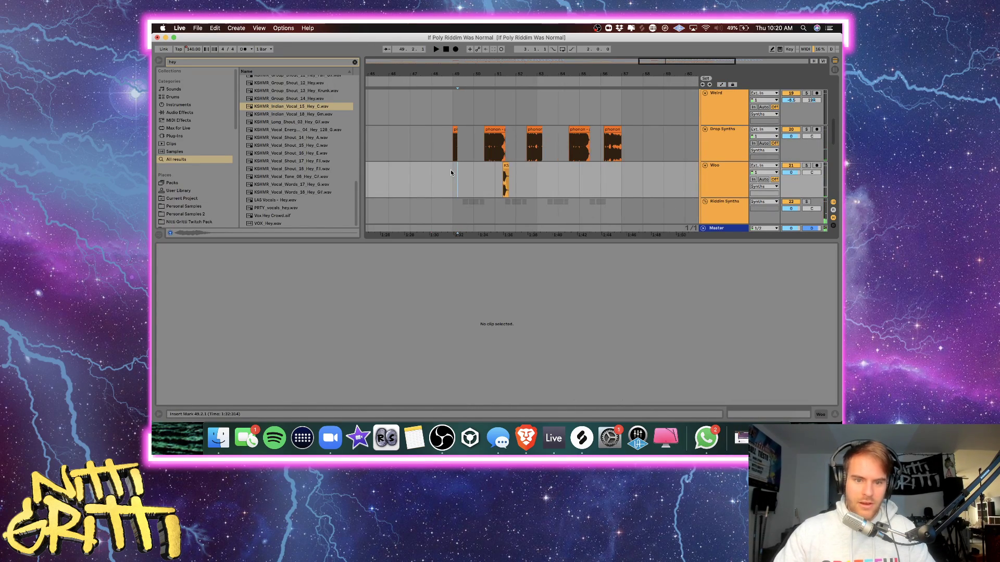
pyautogui.hscroll(-2, 451, 171)
pyautogui.click(429, 165)
pyautogui.press('space')
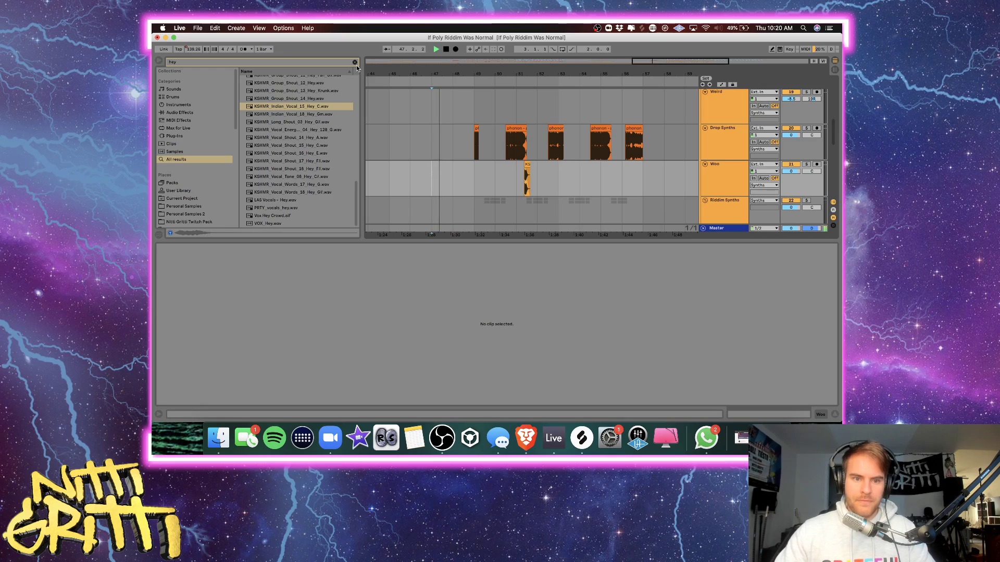
# Clear the browser search and hide the empty clip detail view to give the arrangement more room.
pyautogui.click(355, 62)
pyautogui.click(835, 416)
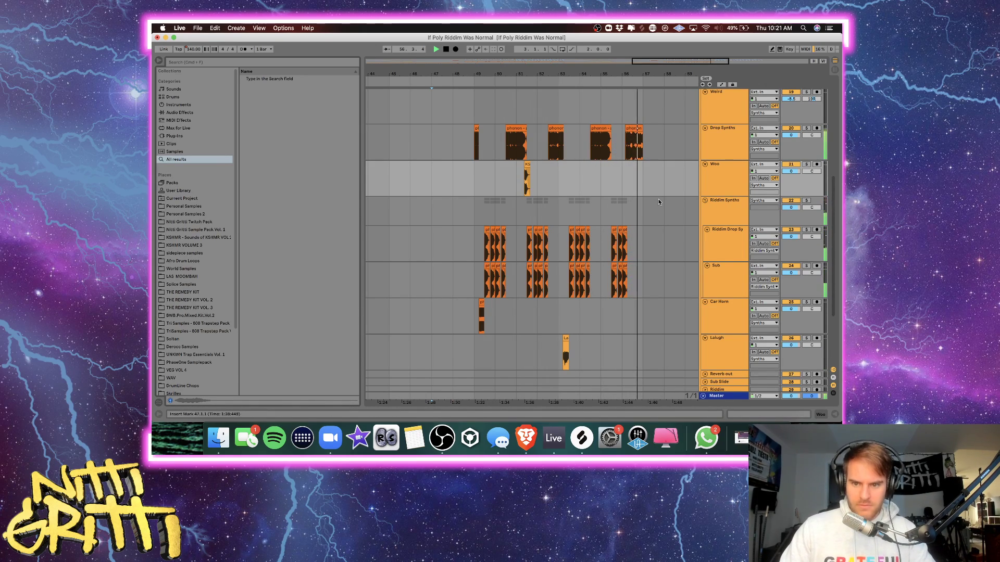
# Extend the final Drop Synths clip starting at bar 56 so that it runs through to bar 65.
pyautogui.click(643, 145)
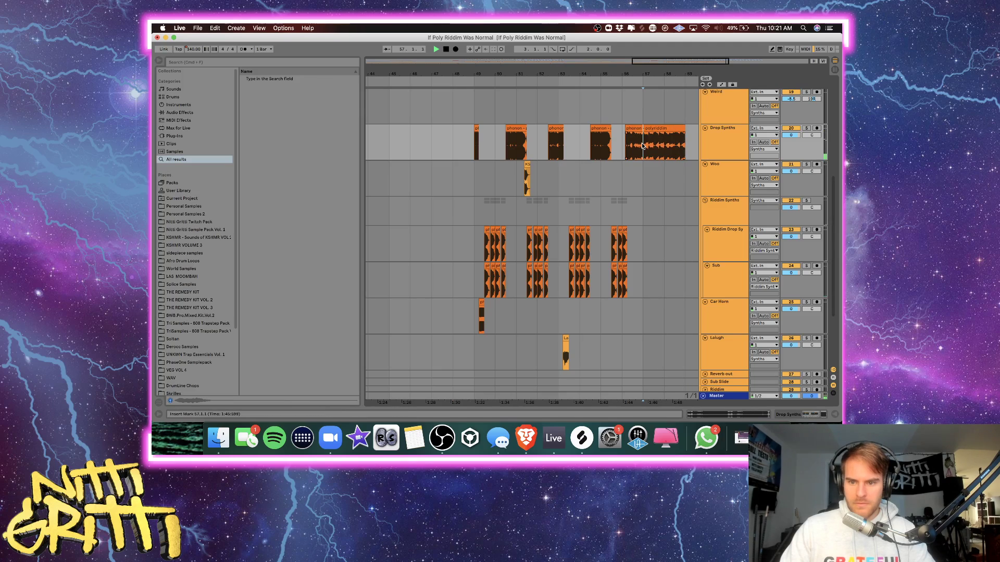
pyautogui.hscroll(5, 642, 146)
pyautogui.scroll(5, 642, 146)
pyautogui.moveTo(568, 242); pyautogui.dragTo(678, 251)
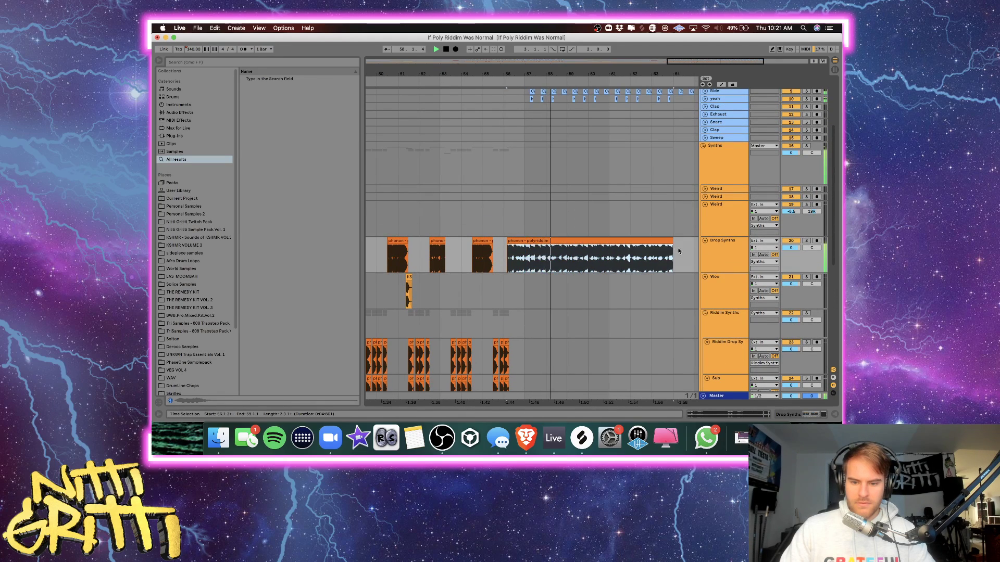
pyautogui.hscroll(5, 614, 268)
pyautogui.scroll(5, 583, 305)
pyautogui.scroll(-1, 583, 304)
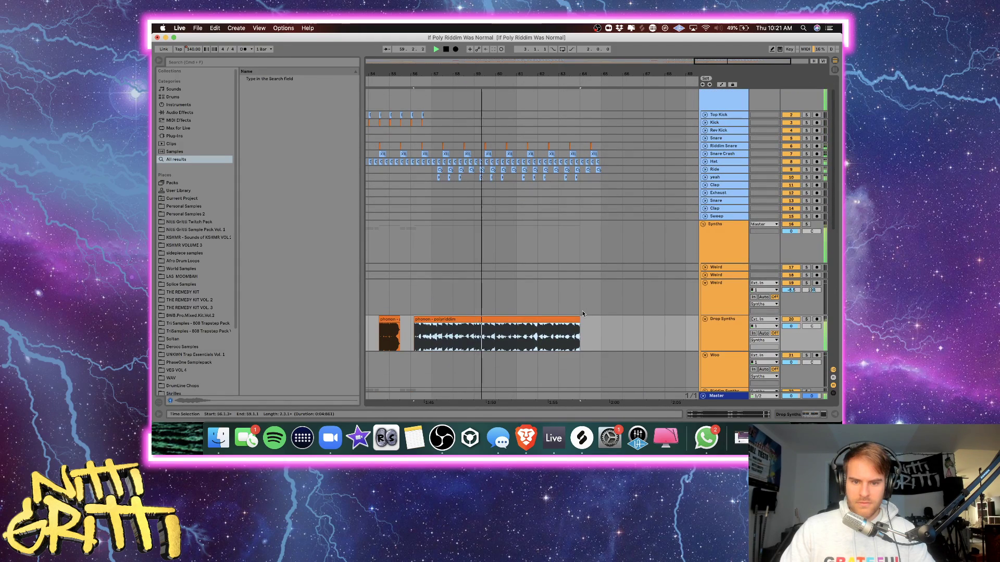
pyautogui.moveTo(583, 314); pyautogui.dragTo(604, 322)
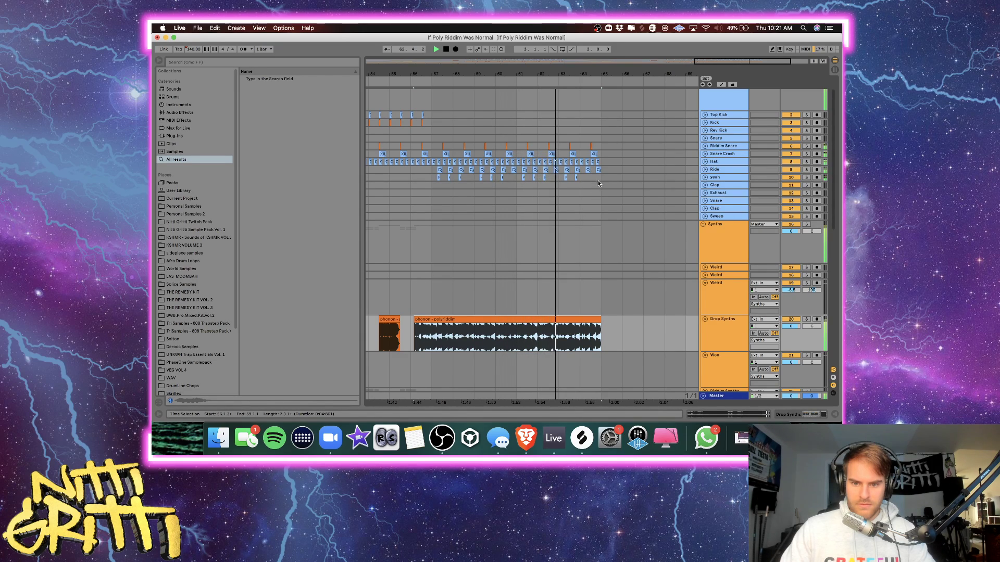
# Delete the Riddim Snare and Snare Crash clips between bars 57 and 65, and play from bar 56.
pyautogui.moveTo(599, 178); pyautogui.dragTo(506, 149)
pyautogui.moveTo(579, 152); pyautogui.dragTo(599, 154)
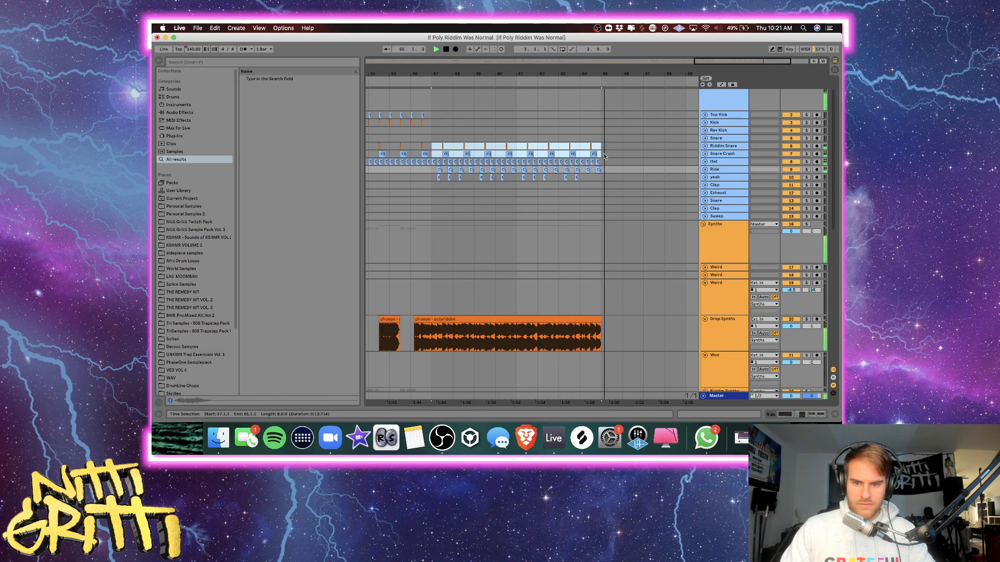
pyautogui.press('Delete')
pyautogui.click(414, 185)
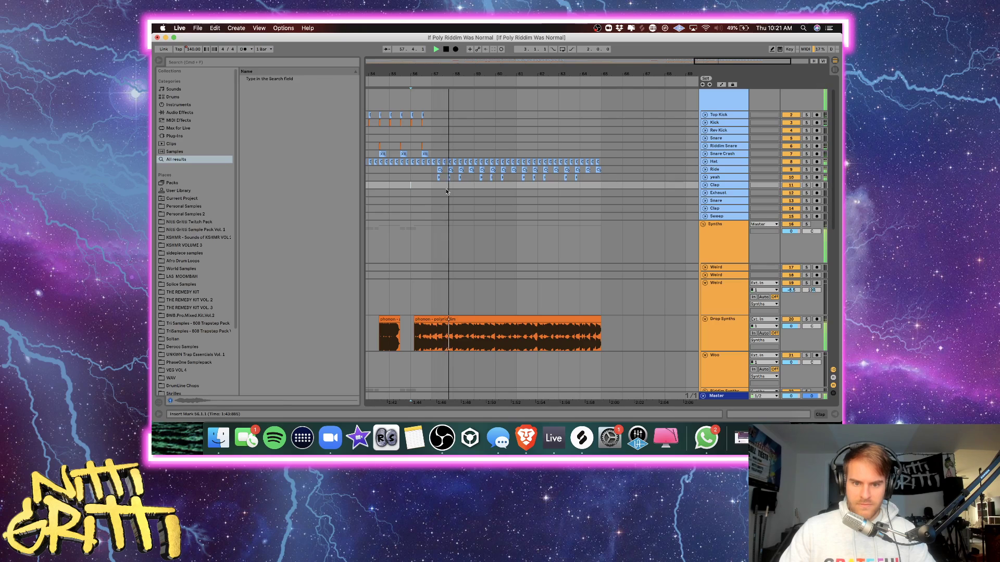
# Check the Synths group's Utility gain automation after bar 57, and hide the device view.
pyautogui.doubleClick(725, 252)
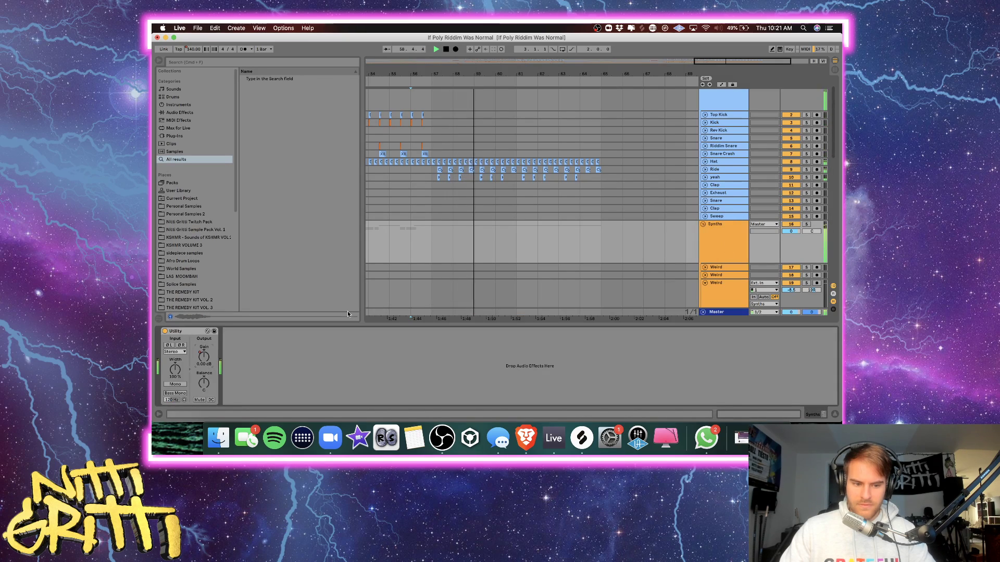
pyautogui.press('a')
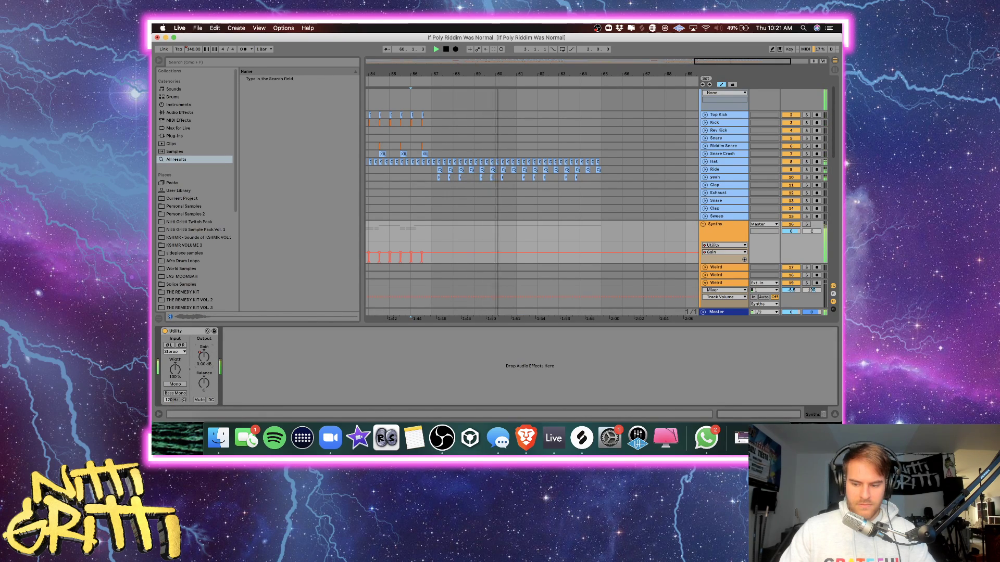
pyautogui.press('super+alt+l')
pyautogui.scroll(2, 591, 240)
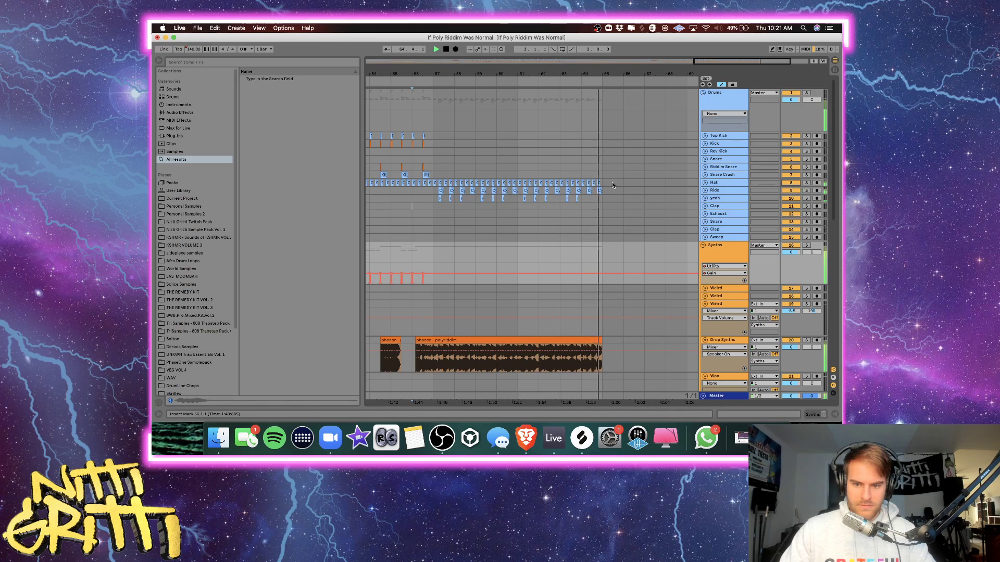
# Extend the last Drop Synths clip to about bar 68, hide the automation lanes, and curve its fade-out to drop steeply near the end.
pyautogui.moveTo(603, 340); pyautogui.dragTo(665, 339)
pyautogui.press('a')
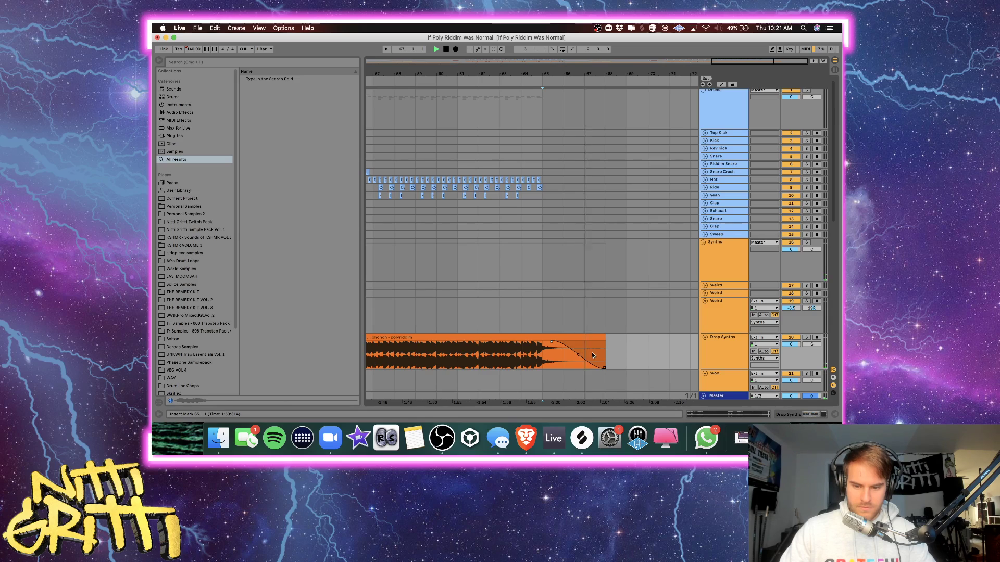
pyautogui.moveTo(592, 355); pyautogui.dragTo(596, 350)
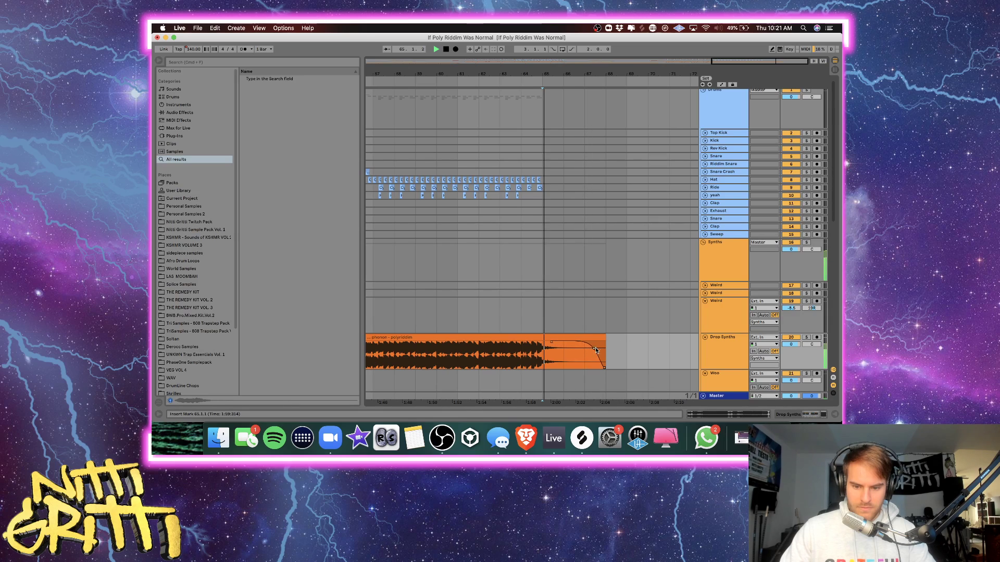
# Fold the Synths group, zoom out to show the whole arrangement, and stop playback.
pyautogui.doubleClick(724, 275)
pyautogui.click(616, 194)
pyautogui.press('-')
pyautogui.press('-')
pyautogui.press('-')
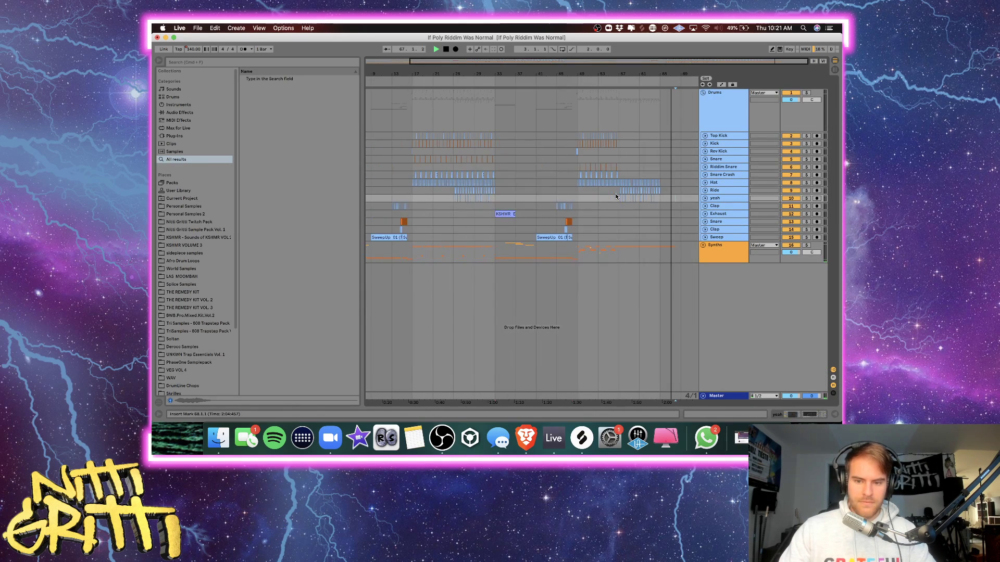
pyautogui.press('space')
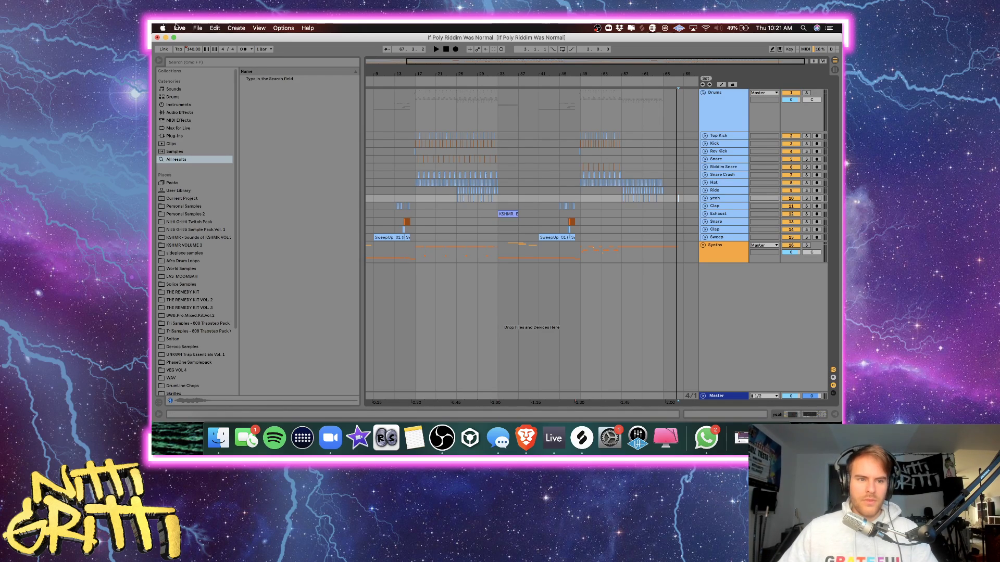
# Save the project.
pyautogui.click(197, 28)
pyautogui.click(238, 126)
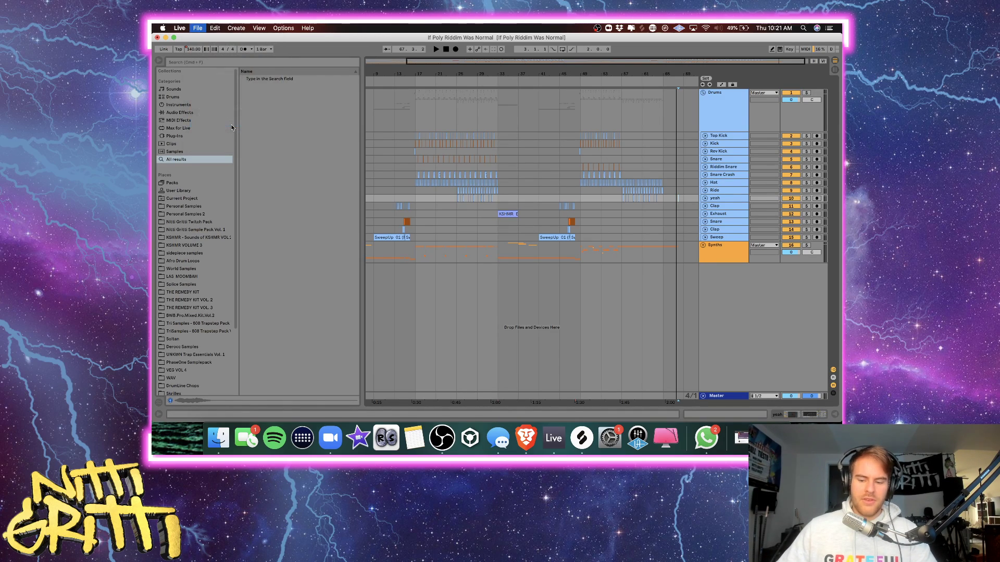
pyautogui.press('Return')
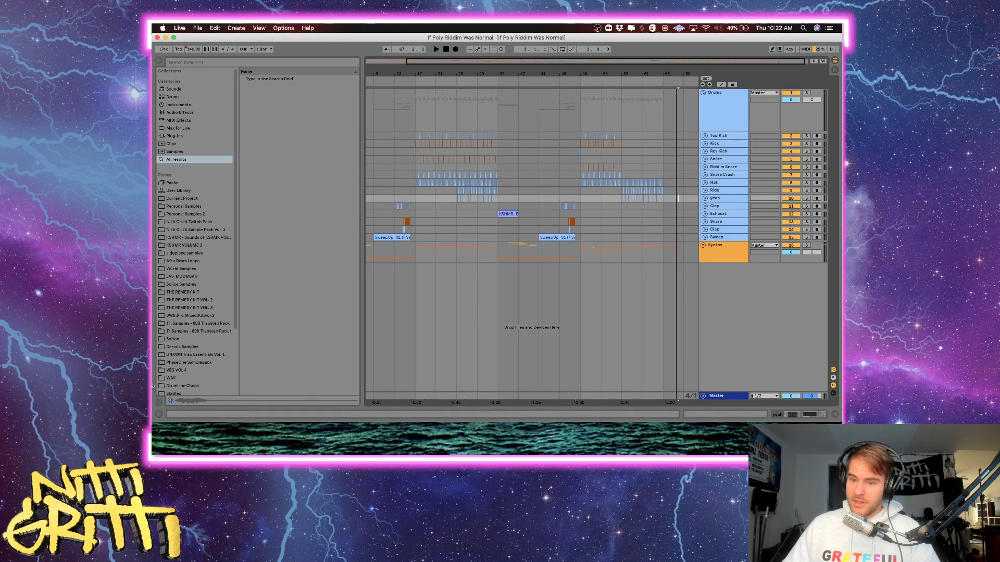
# Play the complete arrangement from bar 1 with the full timeline in view.
pyautogui.hscroll(-3, 384, 178)
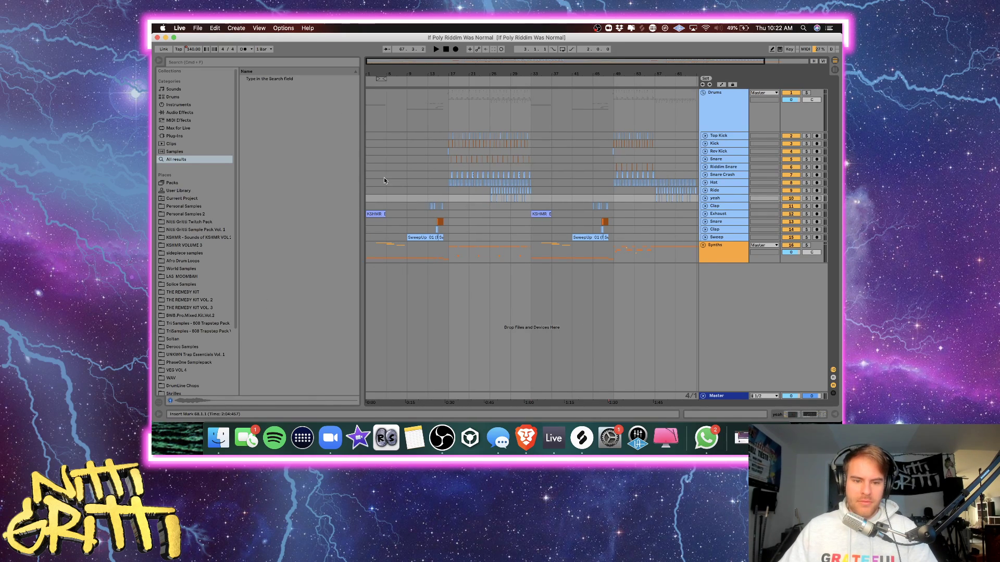
pyautogui.click(371, 172)
pyautogui.moveTo(396, 61); pyautogui.dragTo(397, 45)
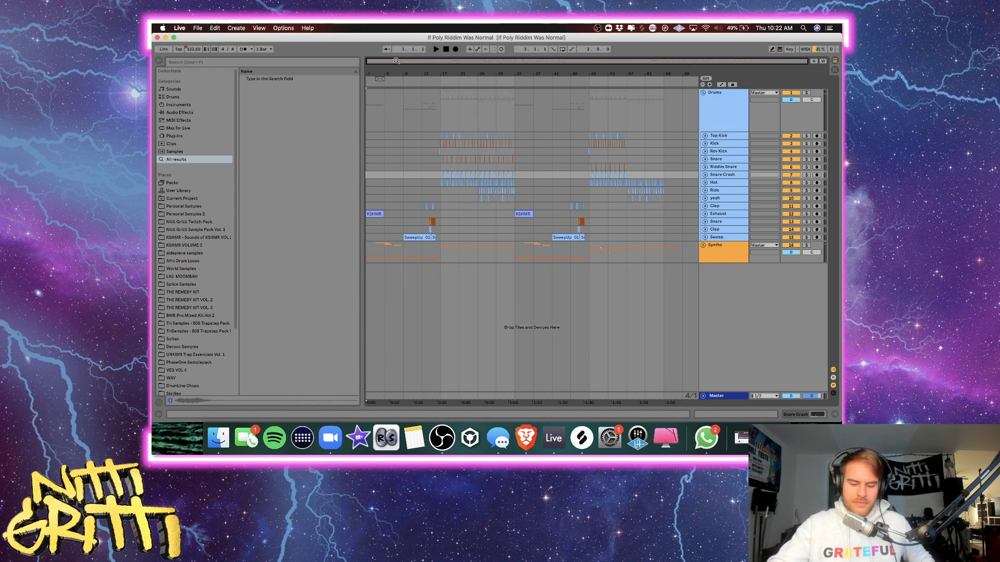
pyautogui.press('space')
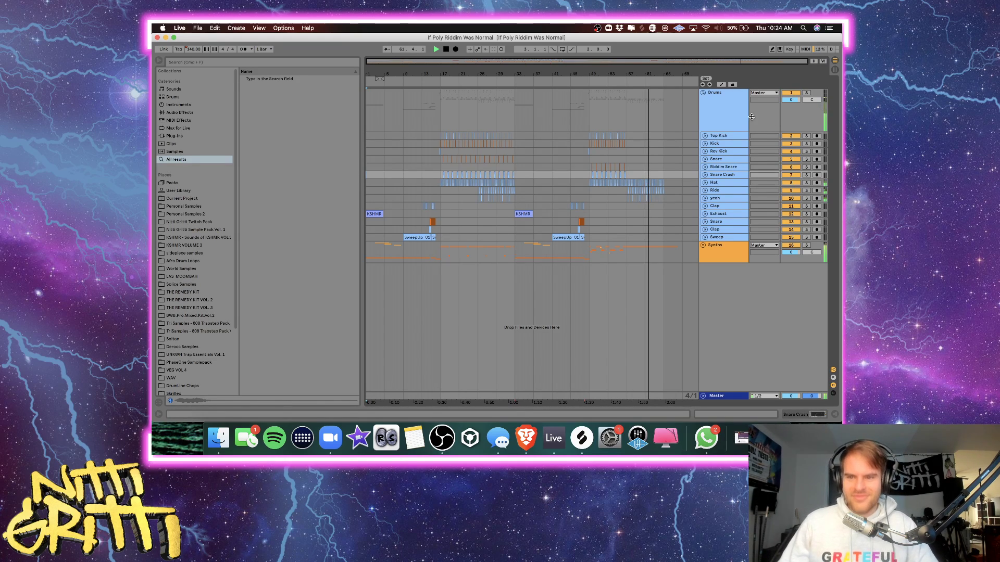
# Fold the Drums group and stop playback at the end of the track.
pyautogui.click(734, 114)
pyautogui.press('u')
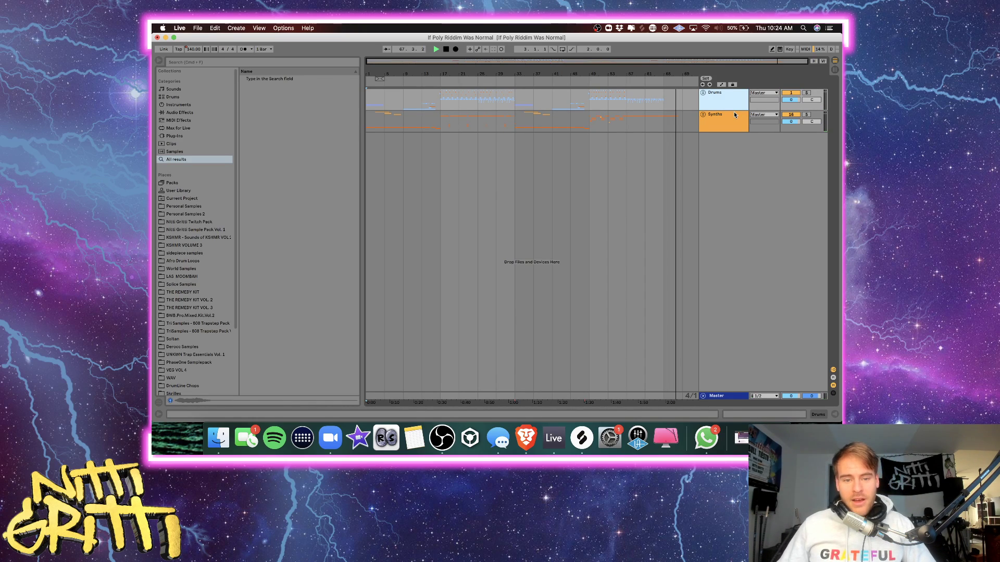
pyautogui.press('space')
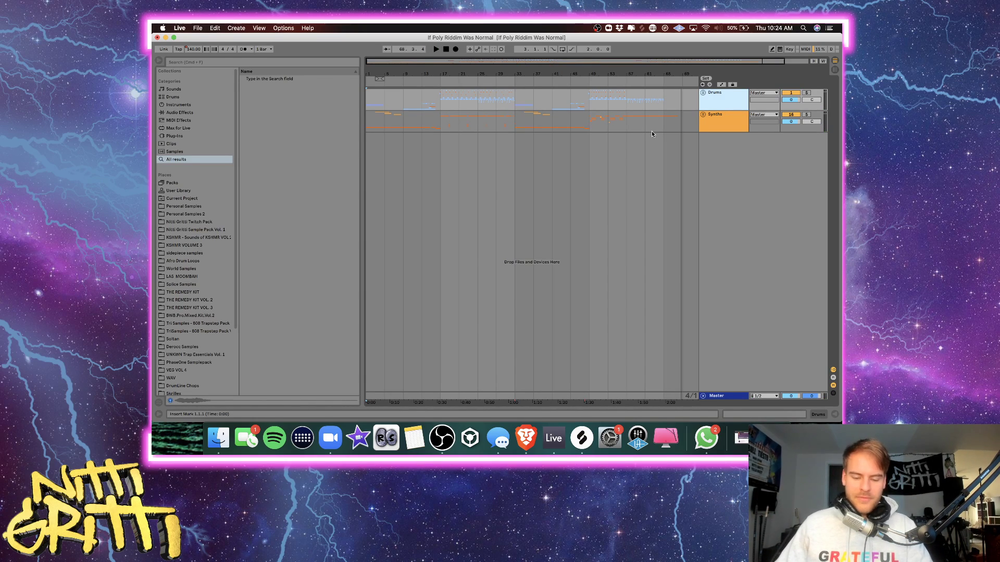